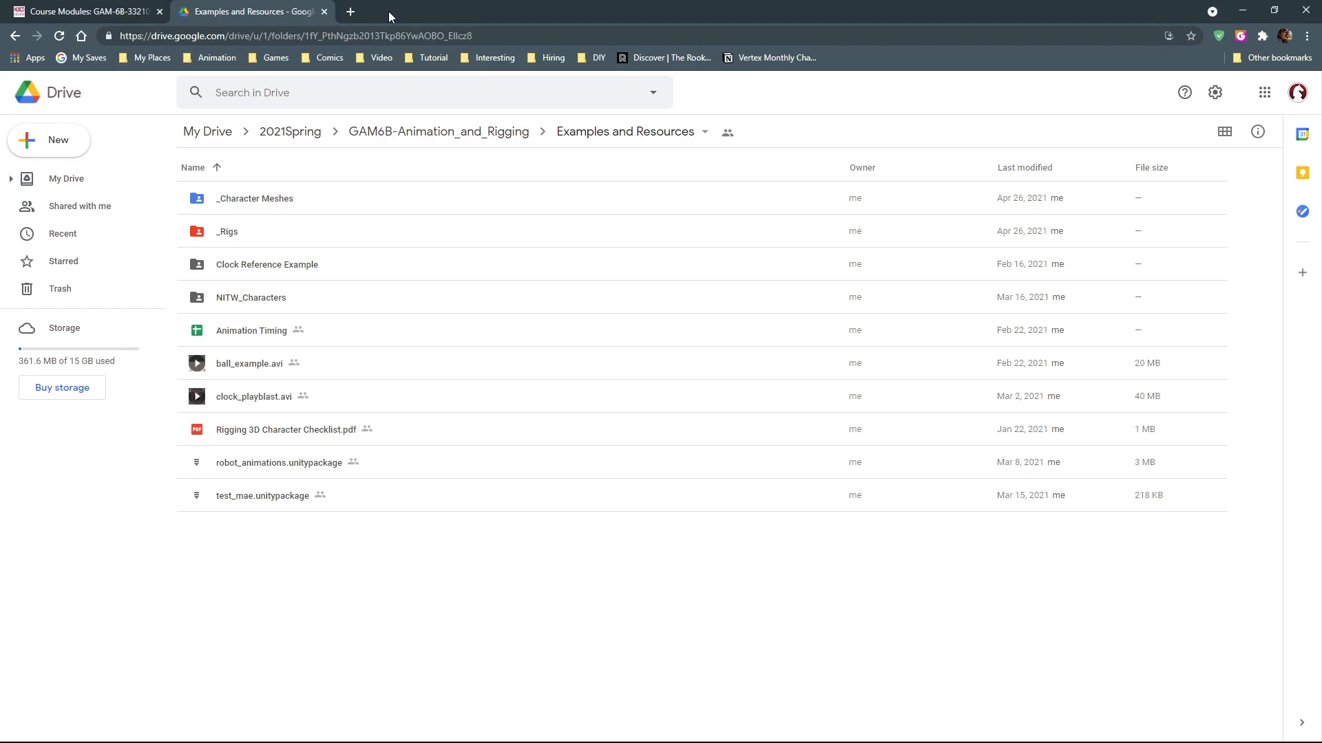
# Step: Open Rigging 3D Character Checklist.pdf and read through its rigging advice to the Troubleshooting section
pyautogui.click(271, 437)
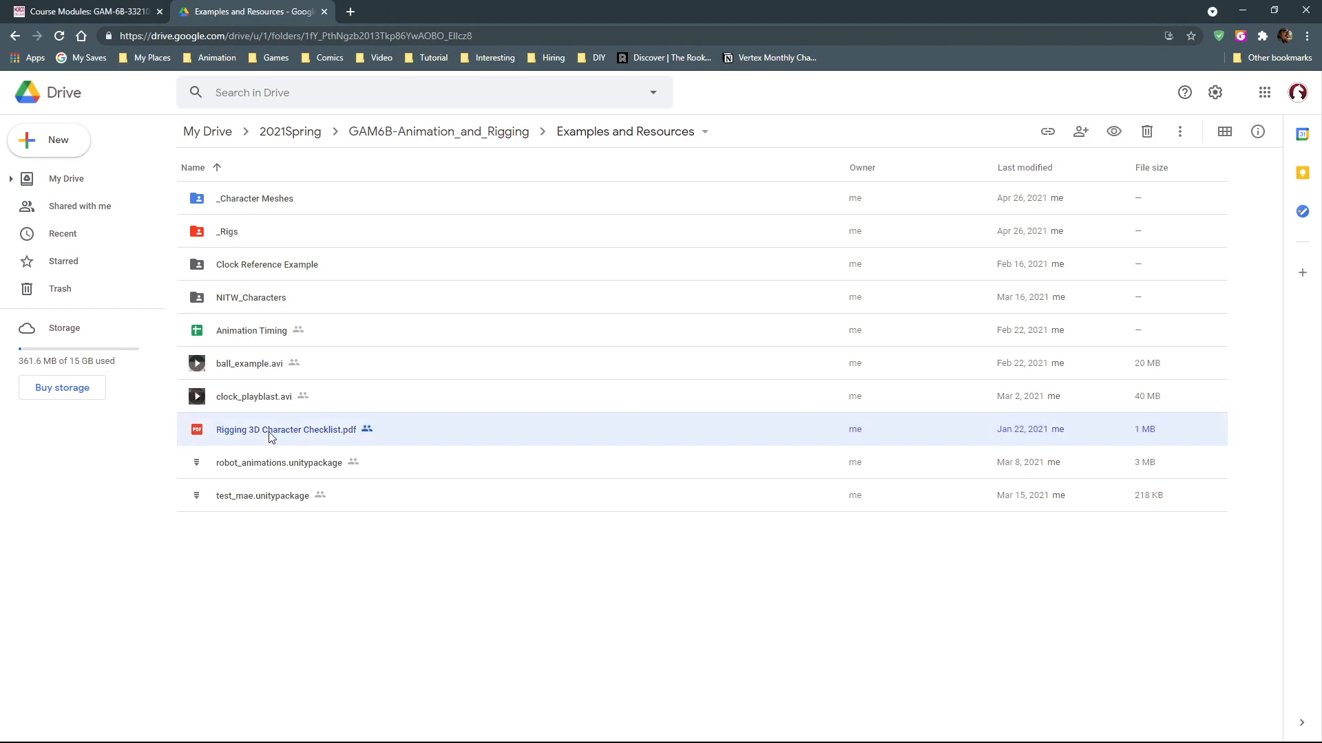
pyautogui.doubleClick(199, 434)
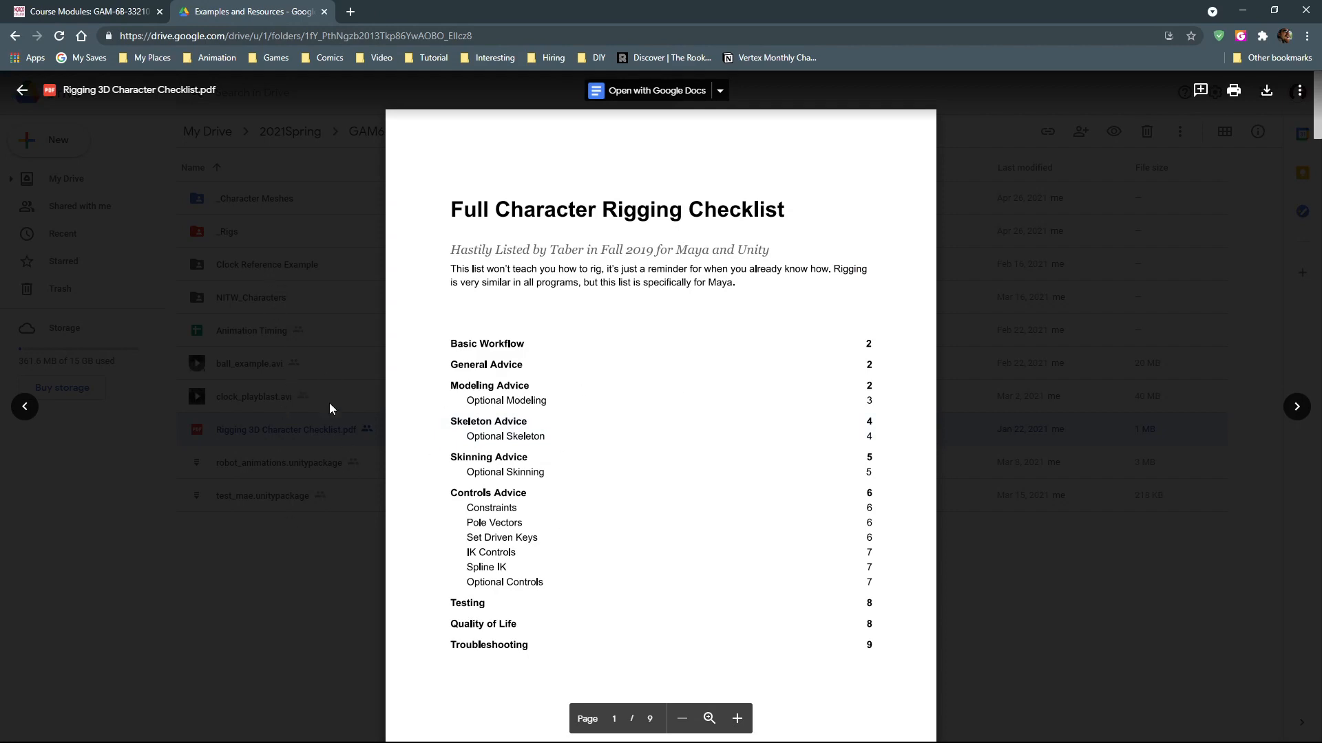
pyautogui.scroll(-10, 669, 386)
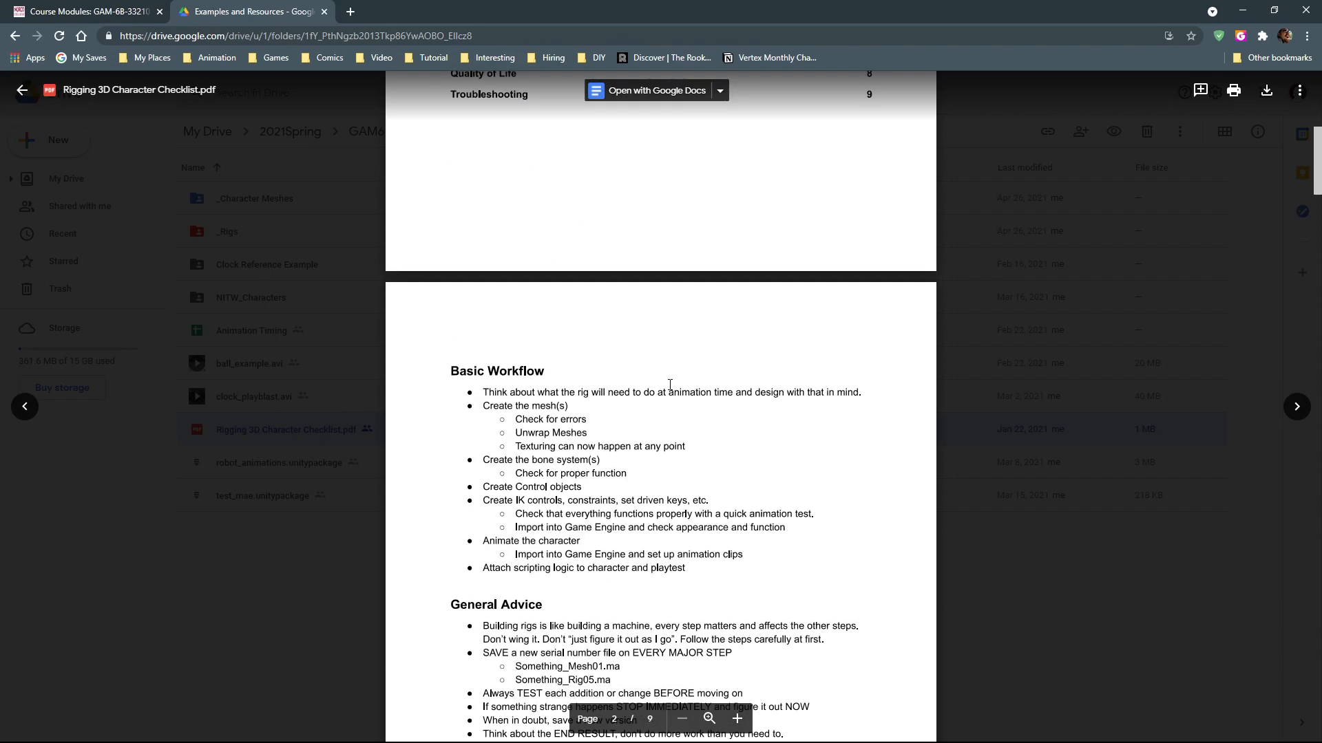
pyautogui.scroll(-1, 669, 386)
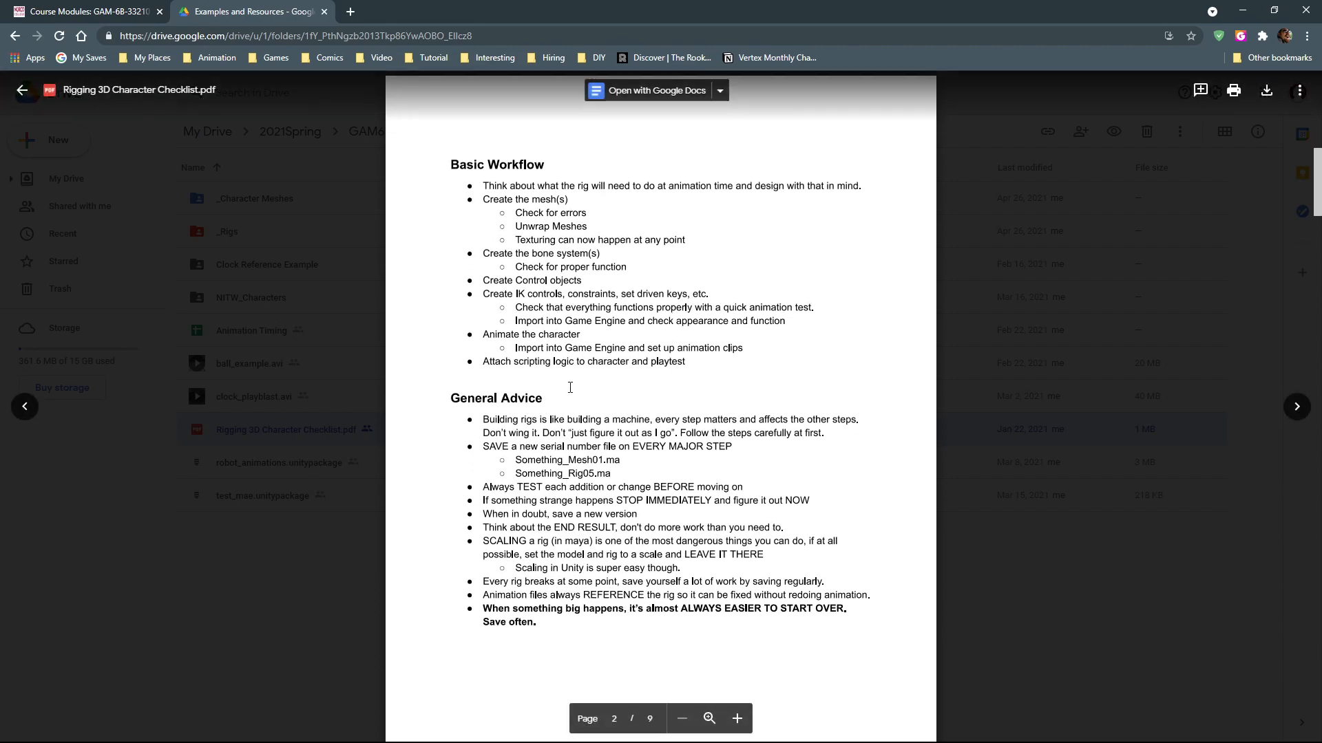
pyautogui.scroll(-9, 570, 388)
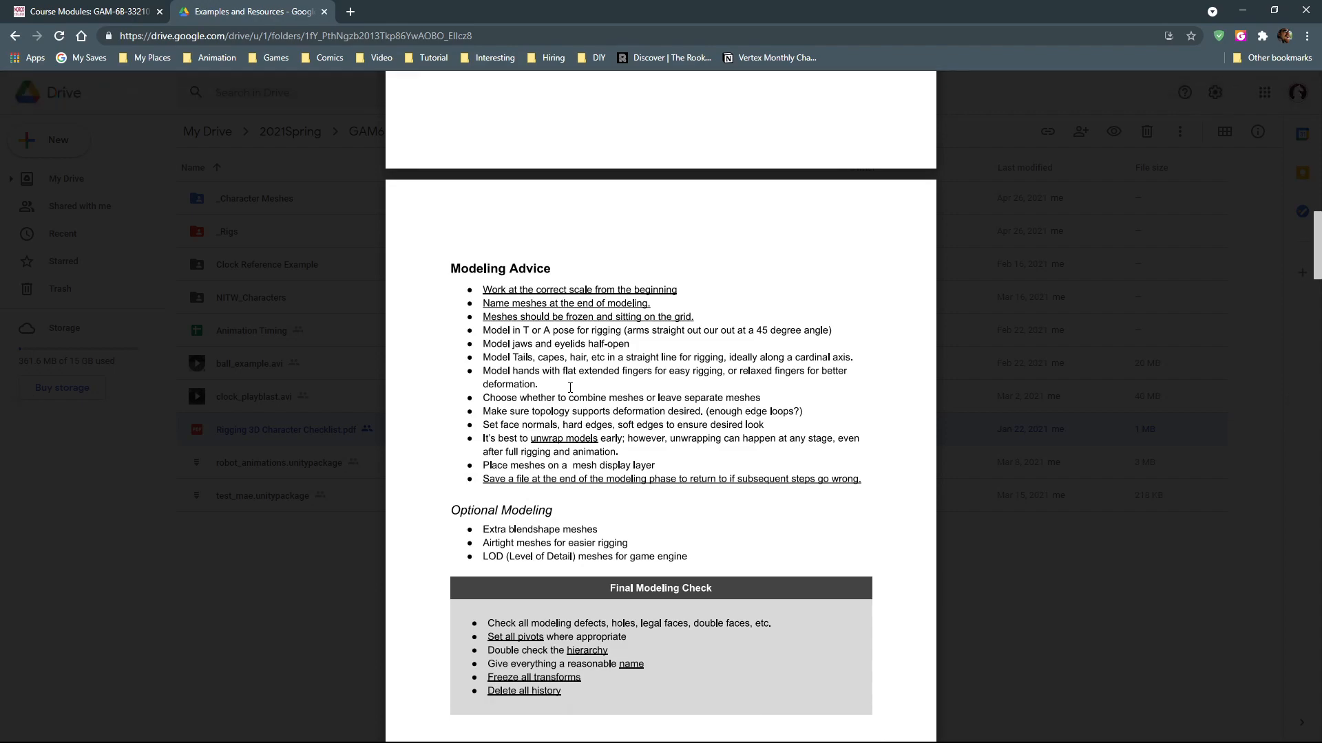
pyautogui.scroll(-14, 570, 387)
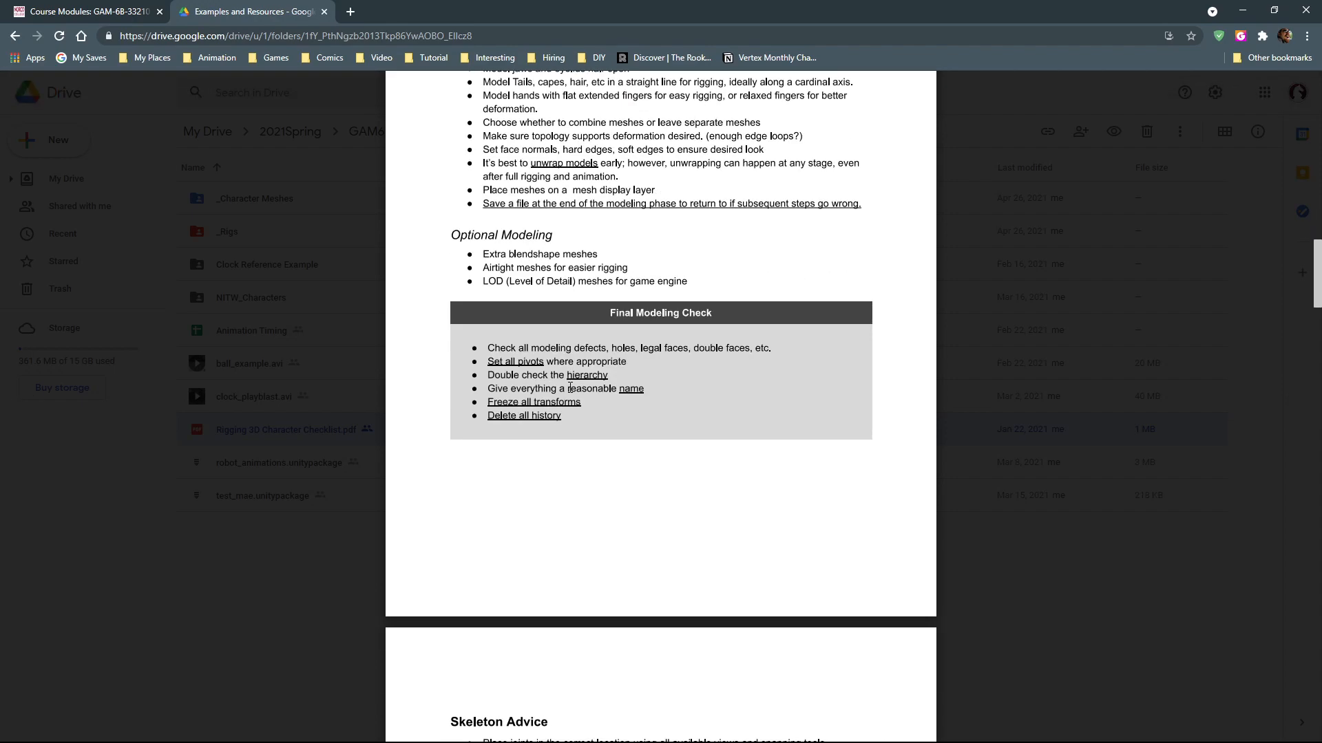
pyautogui.scroll(-10, 570, 388)
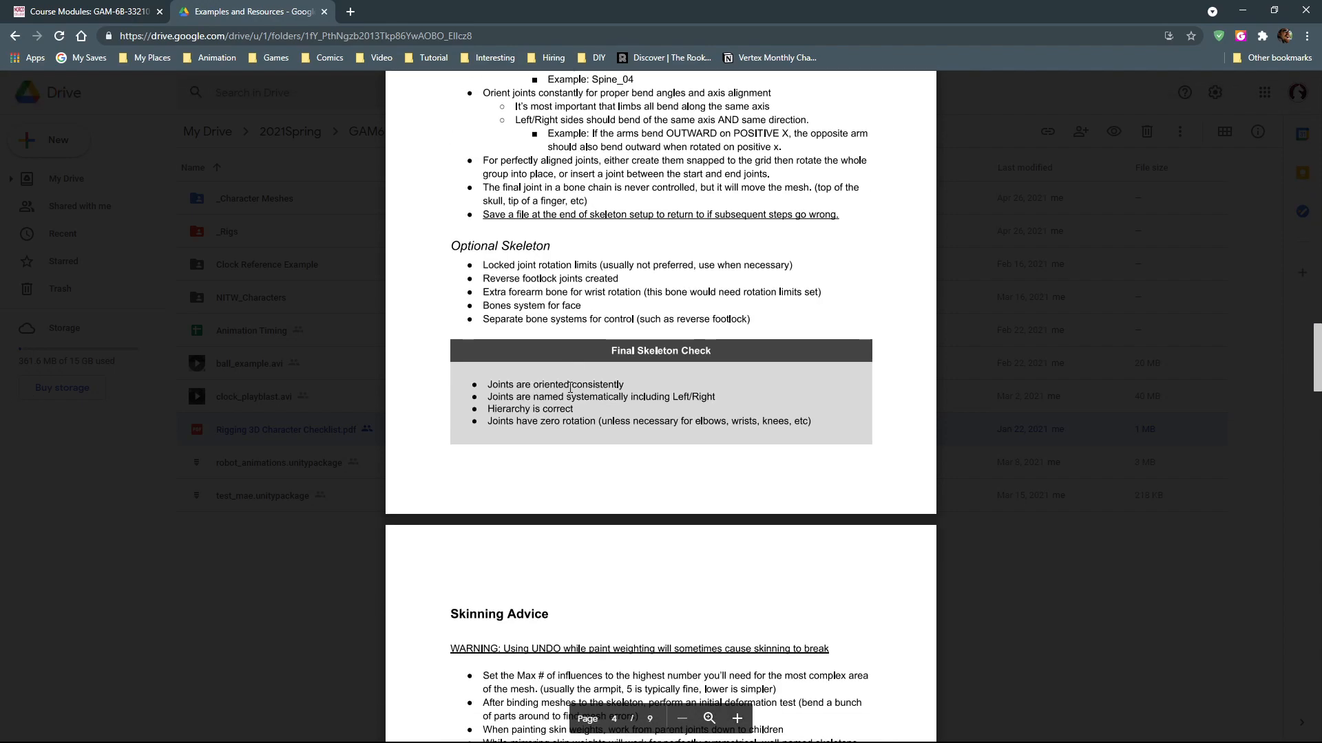
pyautogui.scroll(-10, 570, 388)
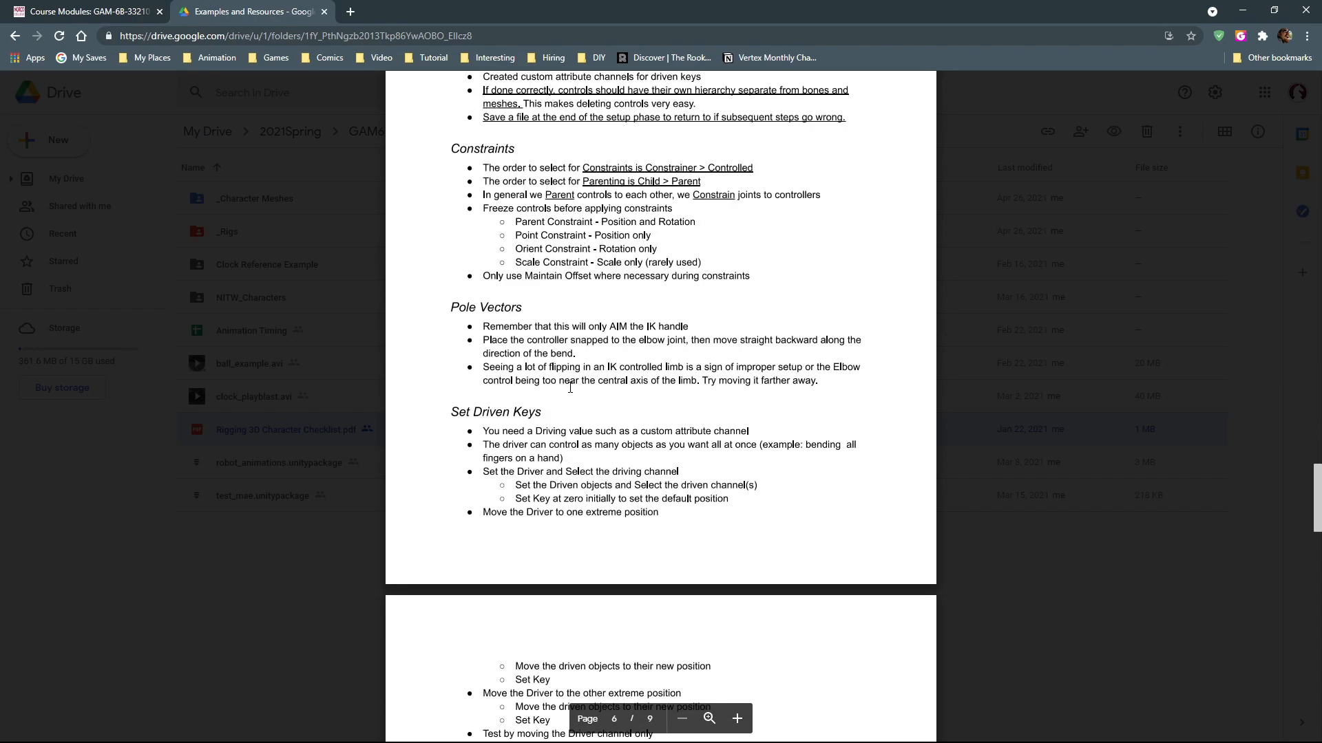
pyautogui.scroll(-5, 570, 388)
pyautogui.scroll(-2, 570, 387)
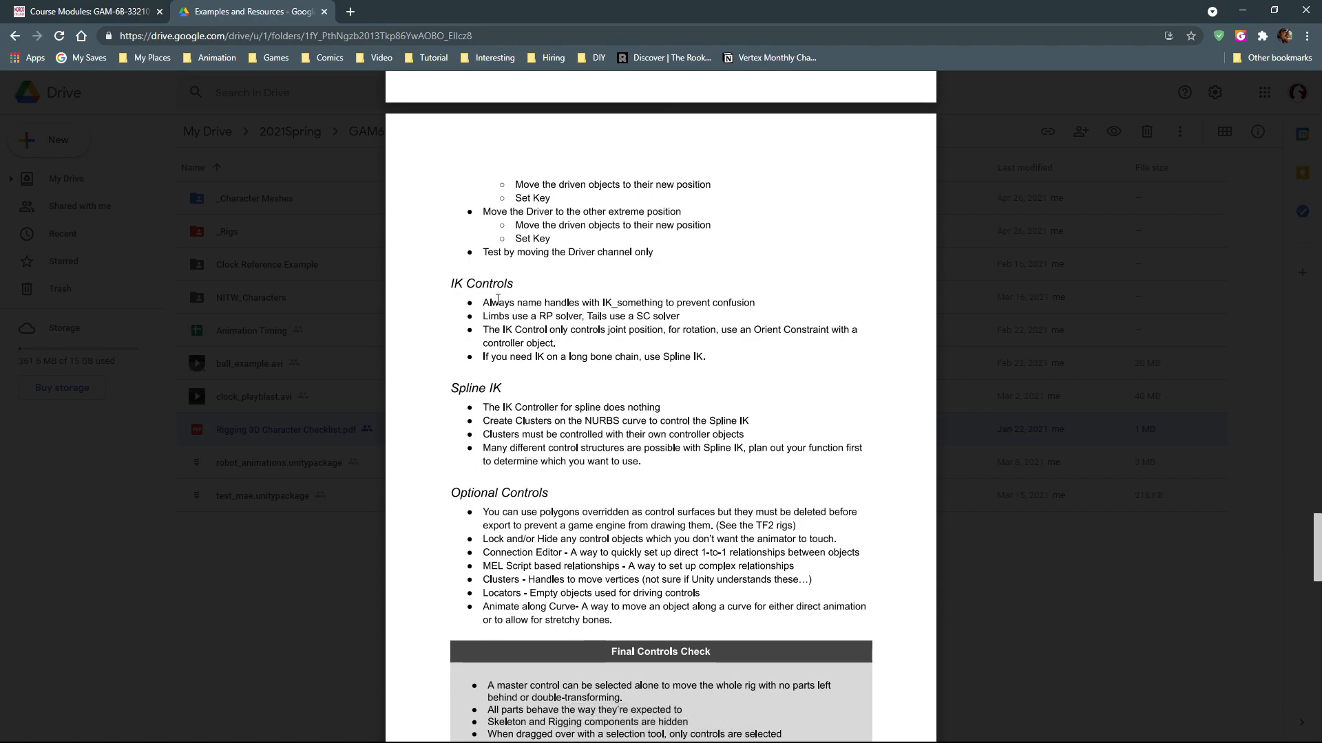
pyautogui.scroll(-10, 593, 385)
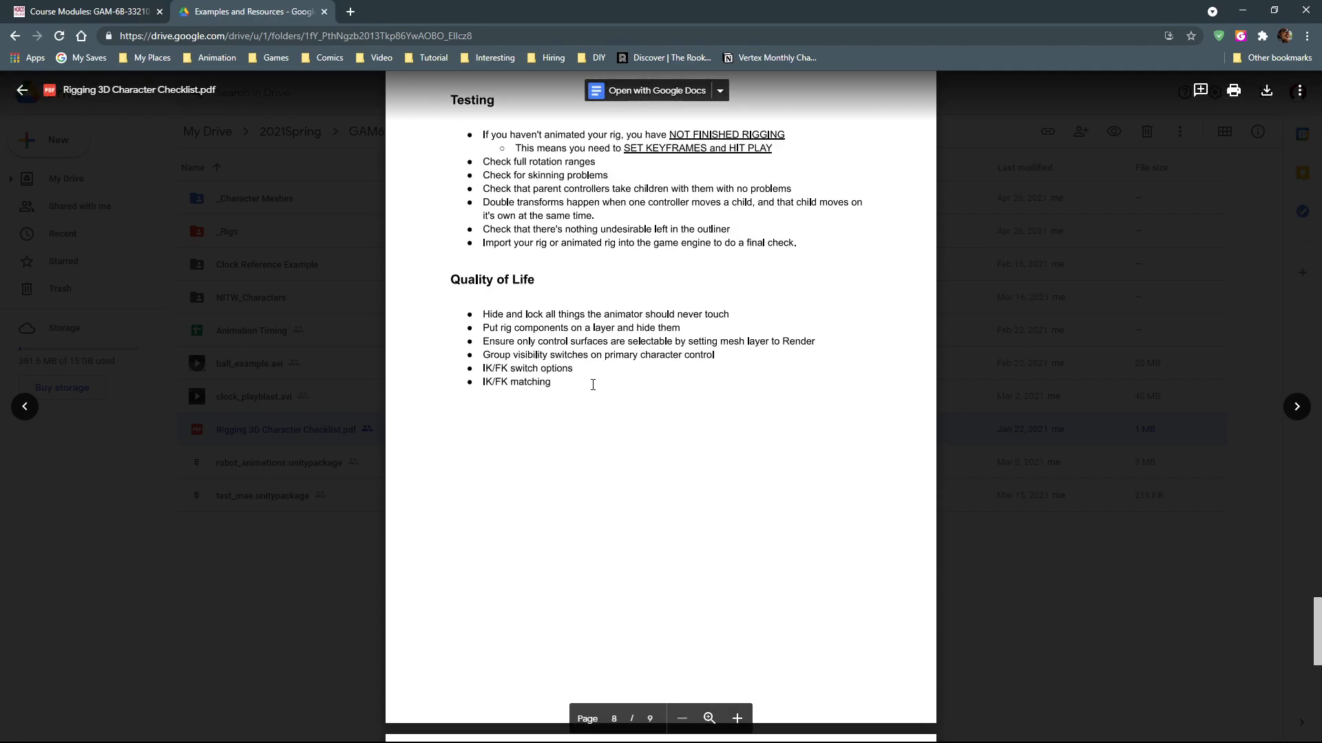
pyautogui.scroll(-10, 593, 385)
pyautogui.scroll(4, 592, 385)
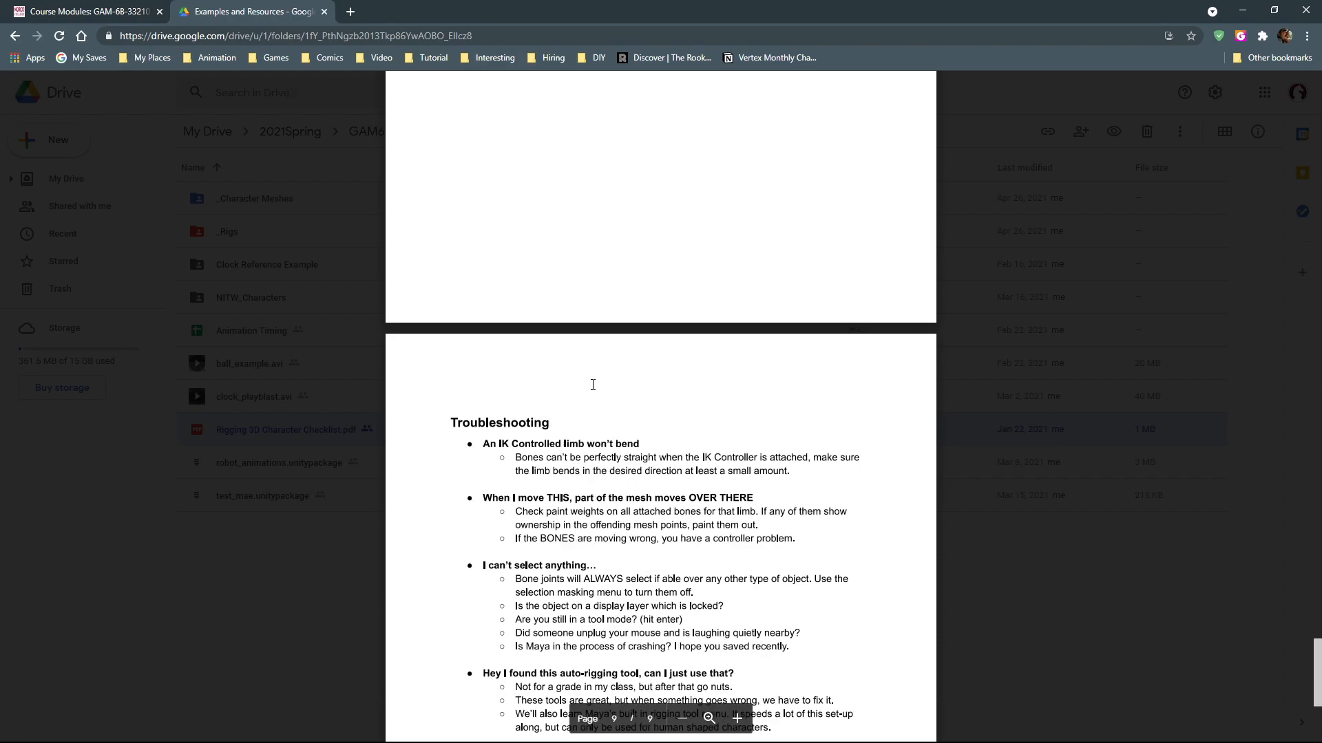
# Step: Review the checklist backwards from Troubleshooting to Basic Workflow, and close the preview
pyautogui.scroll(20, 592, 385)
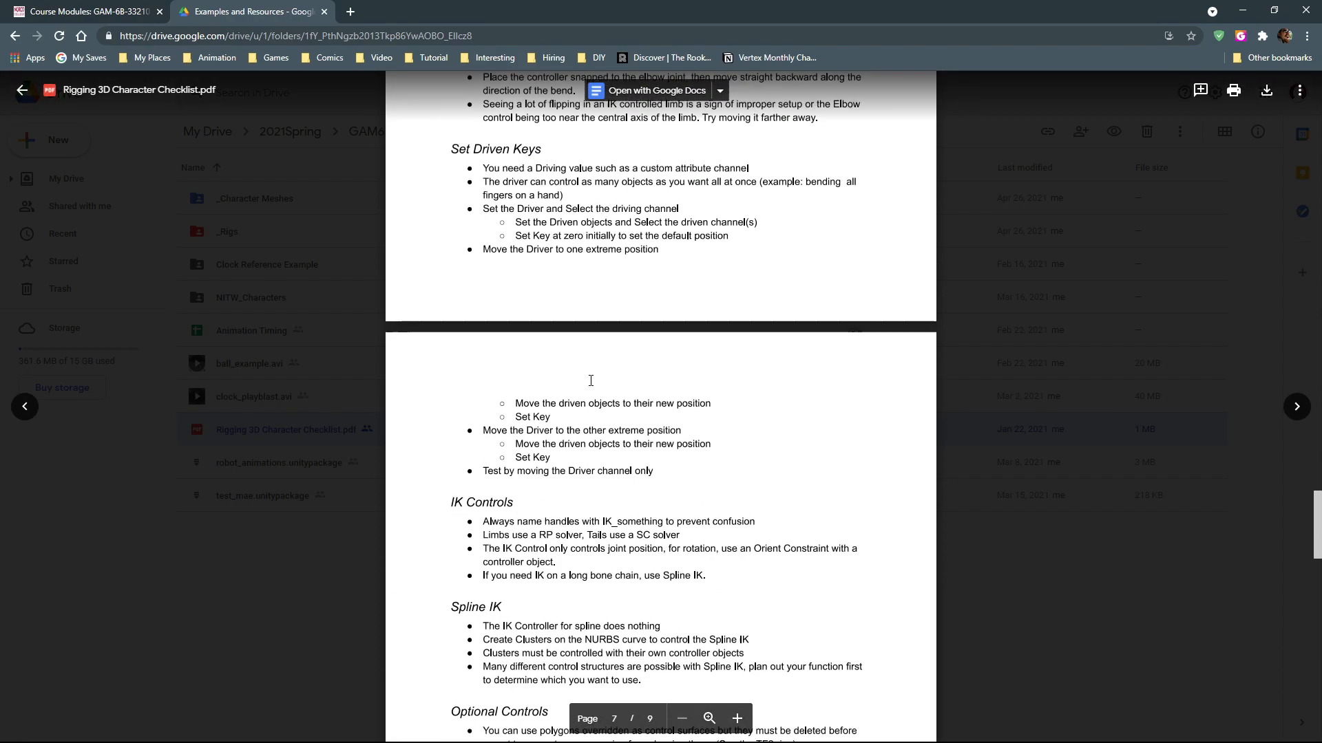
pyautogui.scroll(8, 590, 381)
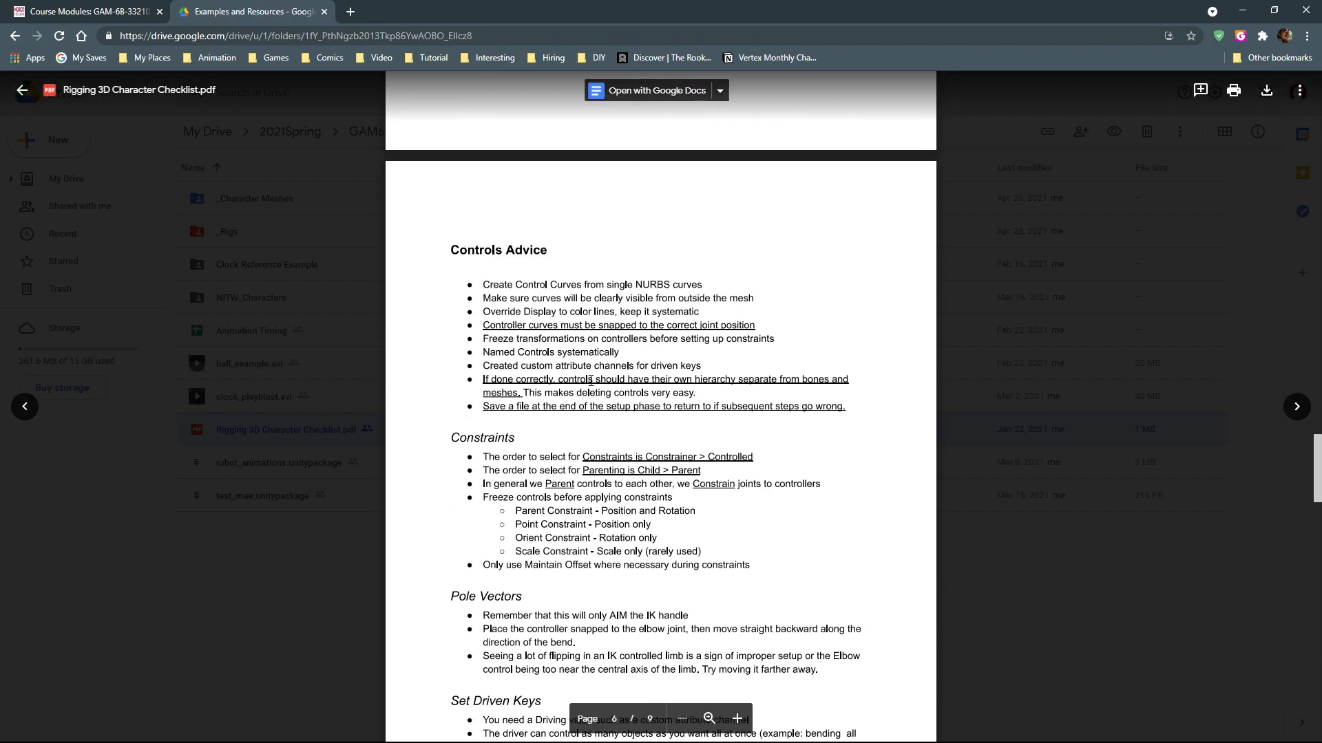
pyautogui.scroll(15, 591, 380)
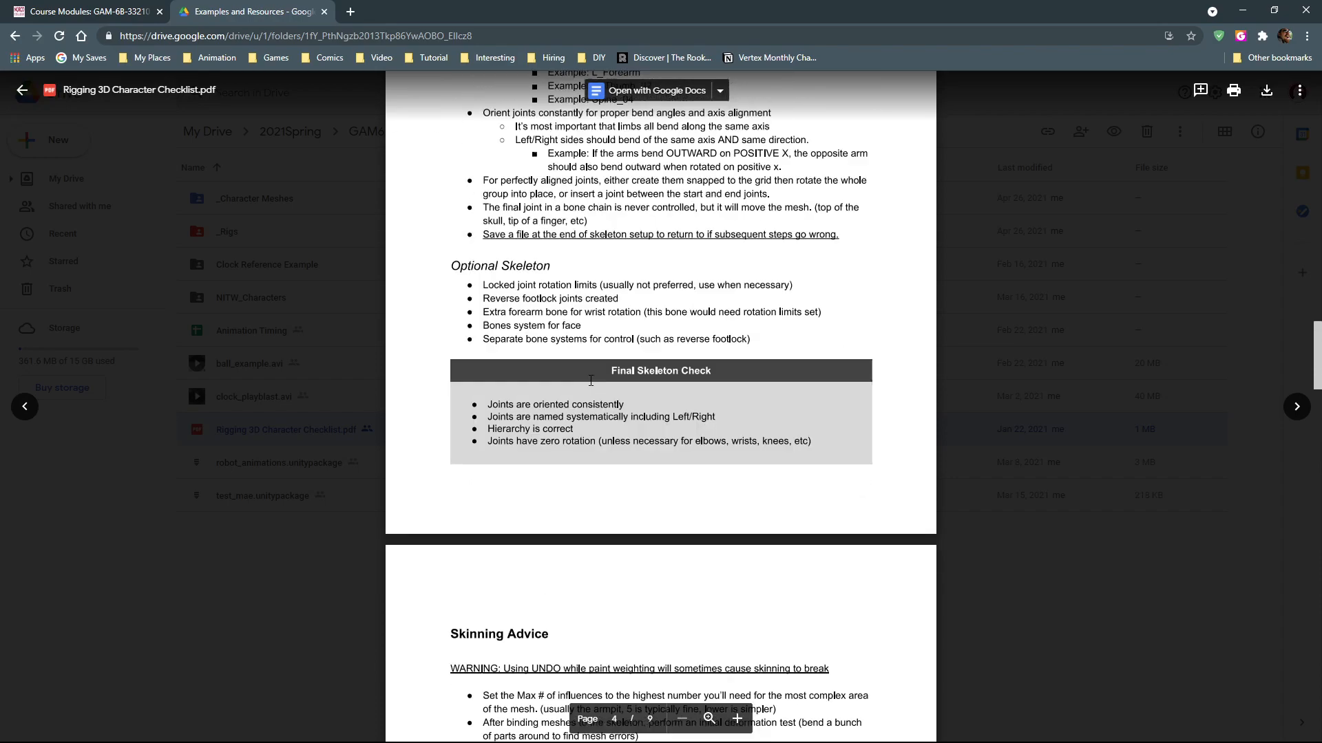
pyautogui.scroll(6, 591, 381)
pyautogui.scroll(9, 590, 381)
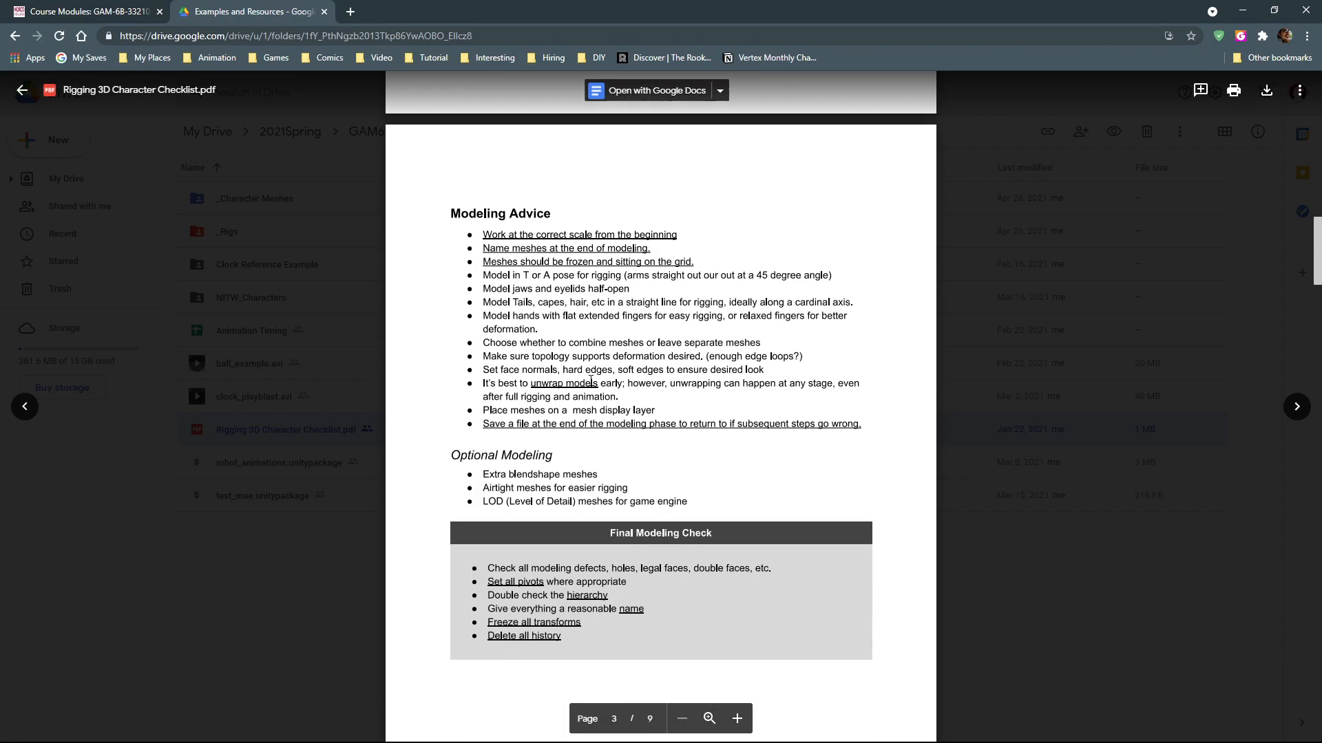
pyautogui.scroll(16, 590, 381)
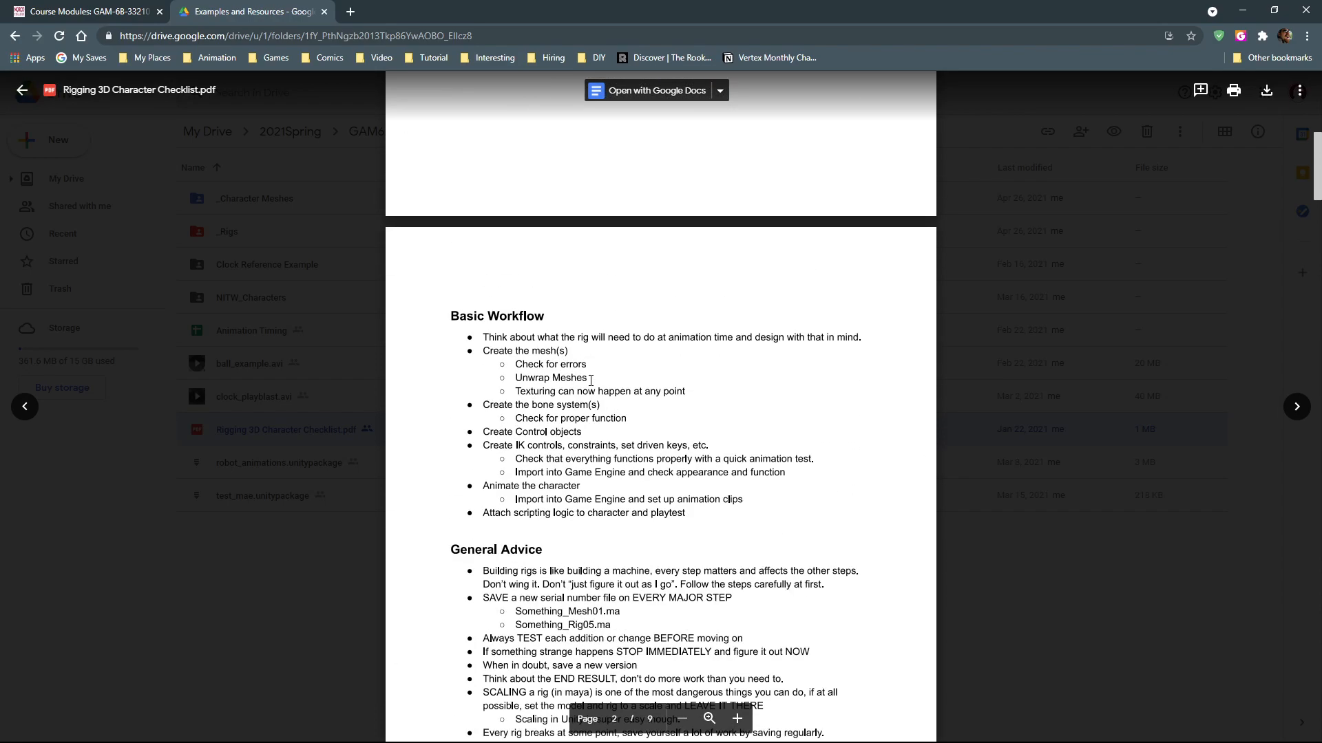
pyautogui.click(1041, 416)
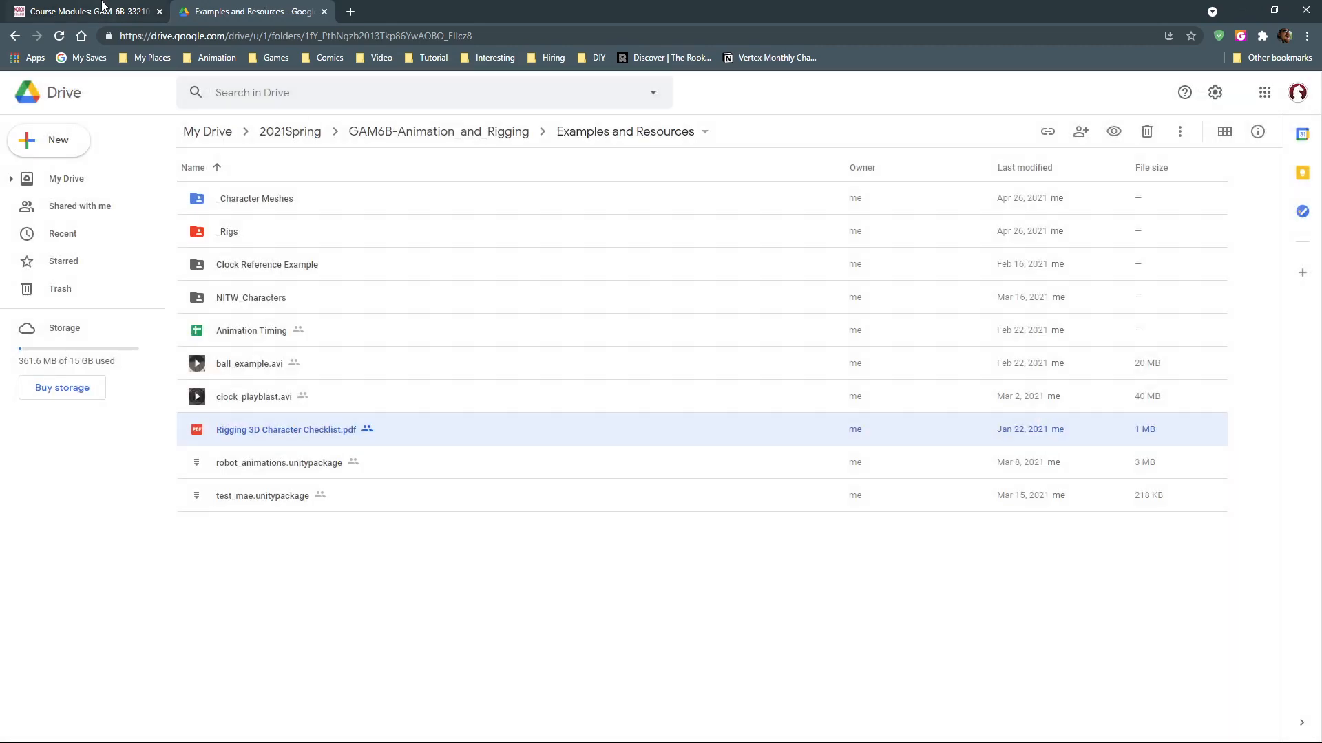
# Step: Open the Character Rigging - Control Surfaces page from module 11 of the course and read it
pyautogui.click(101, 5)
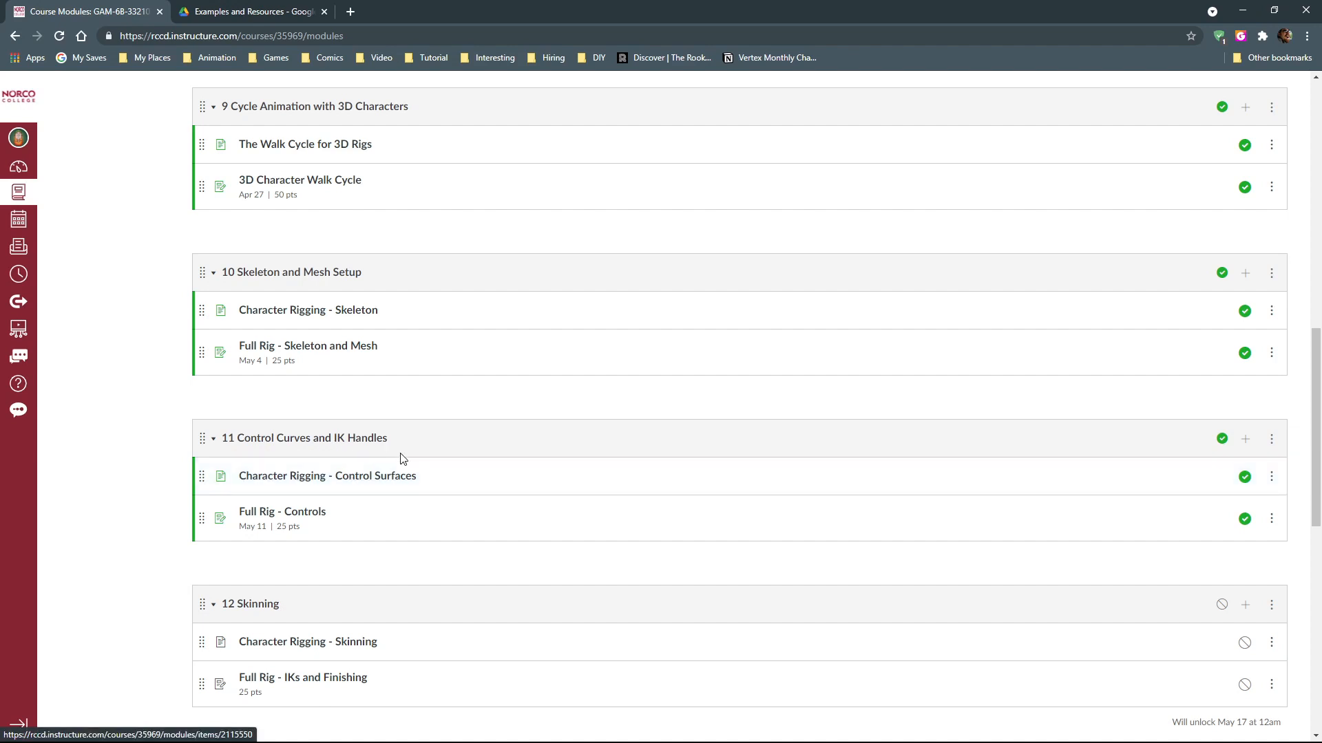
pyautogui.click(271, 479)
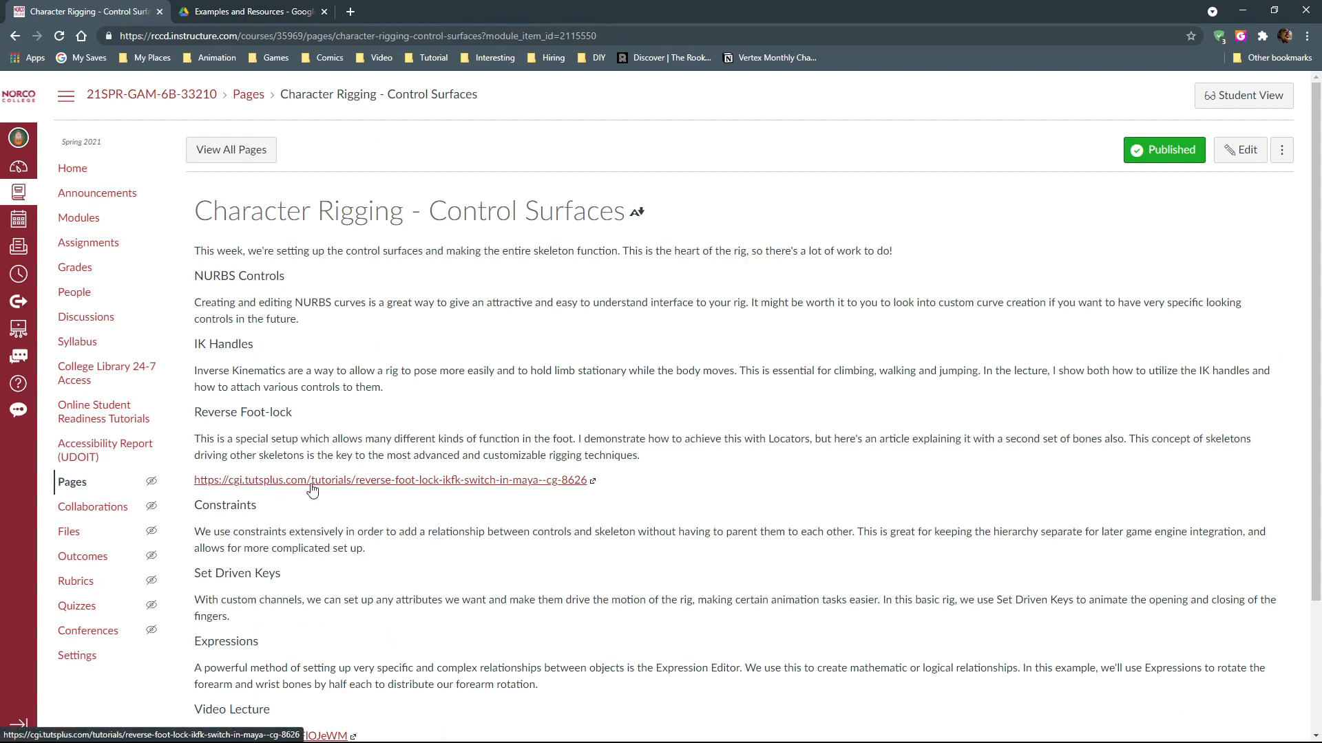
pyautogui.scroll(-3, 402, 527)
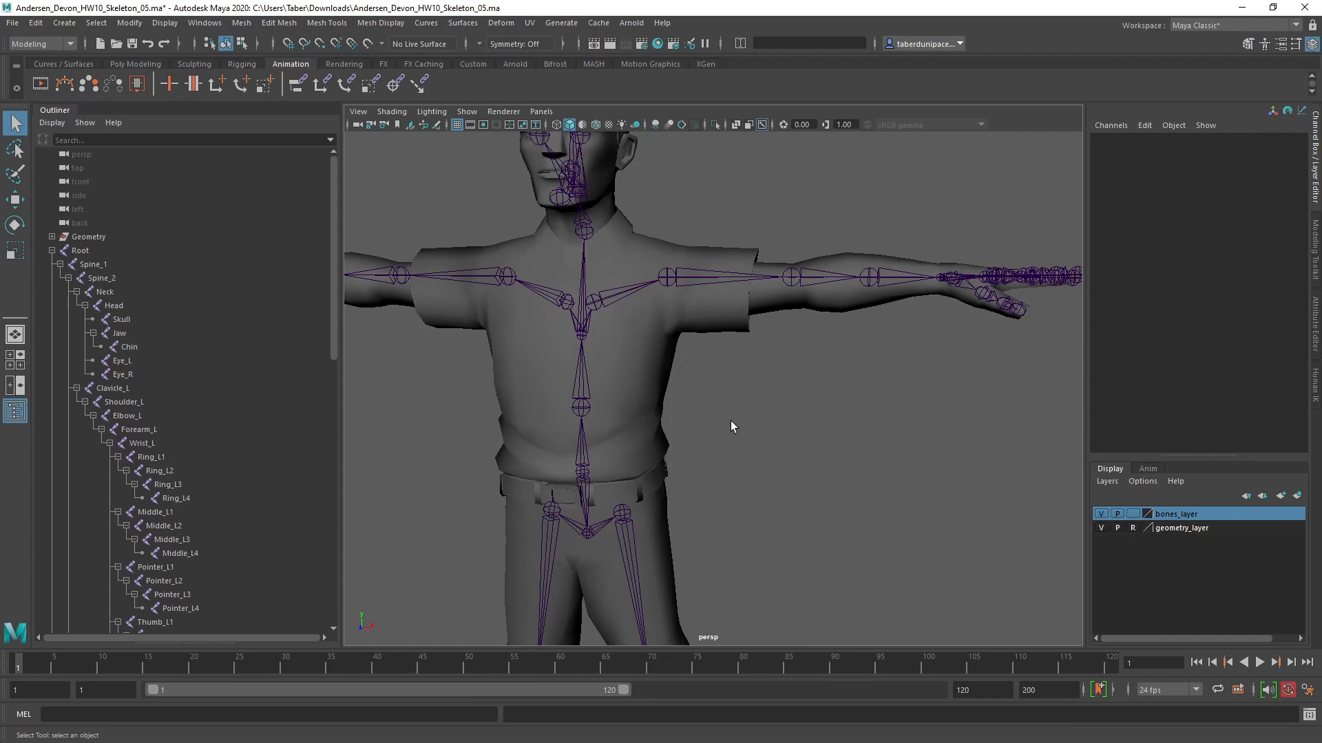
# Step: Switch to Maya and examine the whole character's skeleton and the joint hierarchy under Root
pyautogui.keyDown('alt'); pyautogui.moveTo(729, 420); pyautogui.dragTo(714, 431, button='right'); pyautogui.keyUp('alt')
pyautogui.keyDown('alt'); pyautogui.moveTo(715, 430); pyautogui.dragTo(874, 399, button='middle'); pyautogui.keyUp('alt')
pyautogui.keyDown('alt'); pyautogui.moveTo(874, 399); pyautogui.dragTo(802, 451, button='right'); pyautogui.keyUp('alt')
pyautogui.keyDown('alt'); pyautogui.moveTo(878, 451); pyautogui.dragTo(828, 457); pyautogui.keyUp('alt')
pyautogui.keyDown('alt'); pyautogui.moveTo(862, 443); pyautogui.dragTo(835, 428, button='middle'); pyautogui.keyUp('alt')
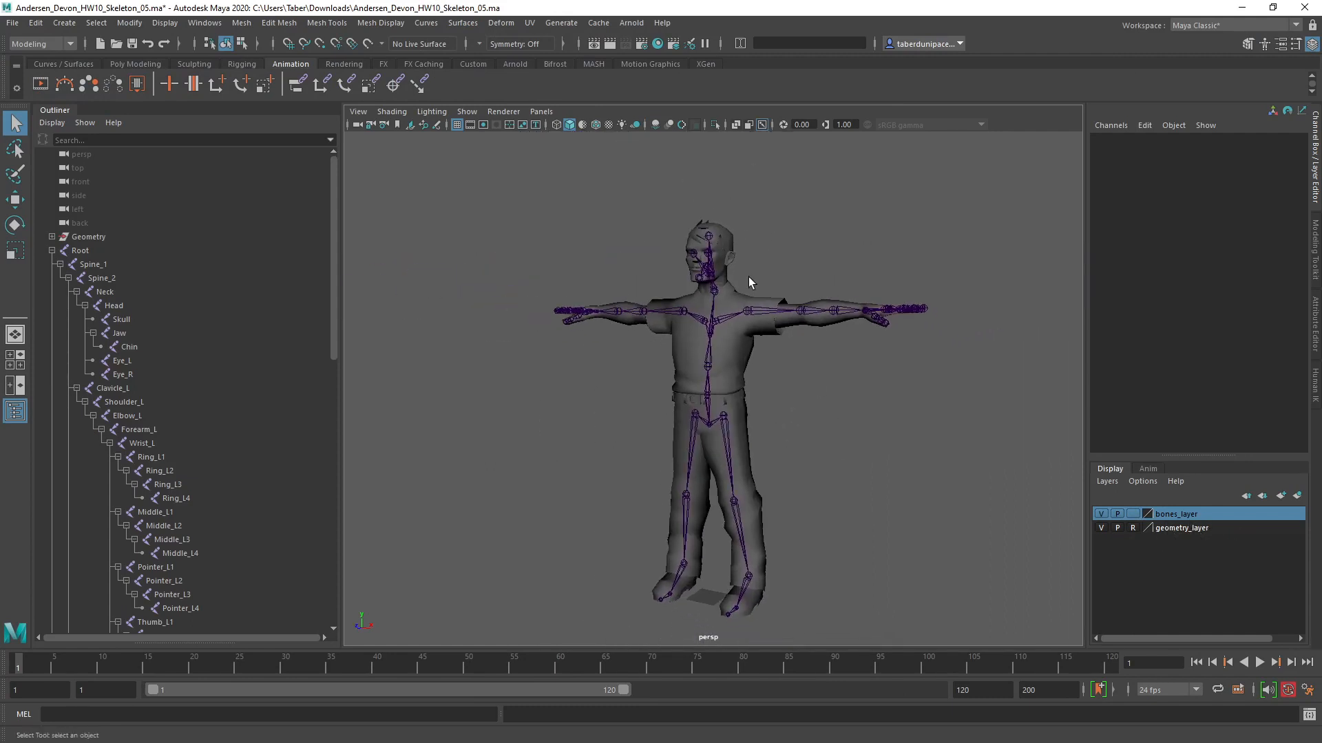
pyautogui.click(52, 251)
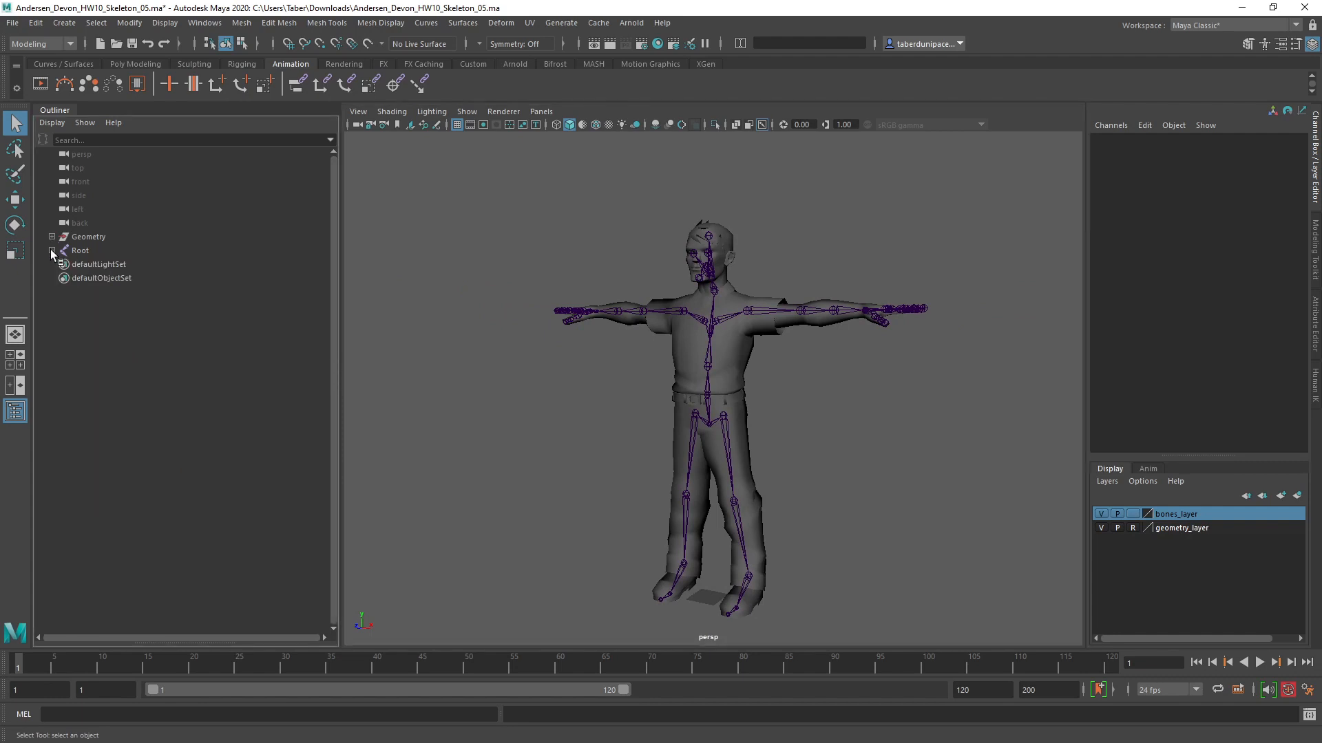
pyautogui.click(51, 251)
pyautogui.keyDown('alt'); pyautogui.moveTo(640, 471); pyautogui.dragTo(724, 468); pyautogui.keyUp('alt')
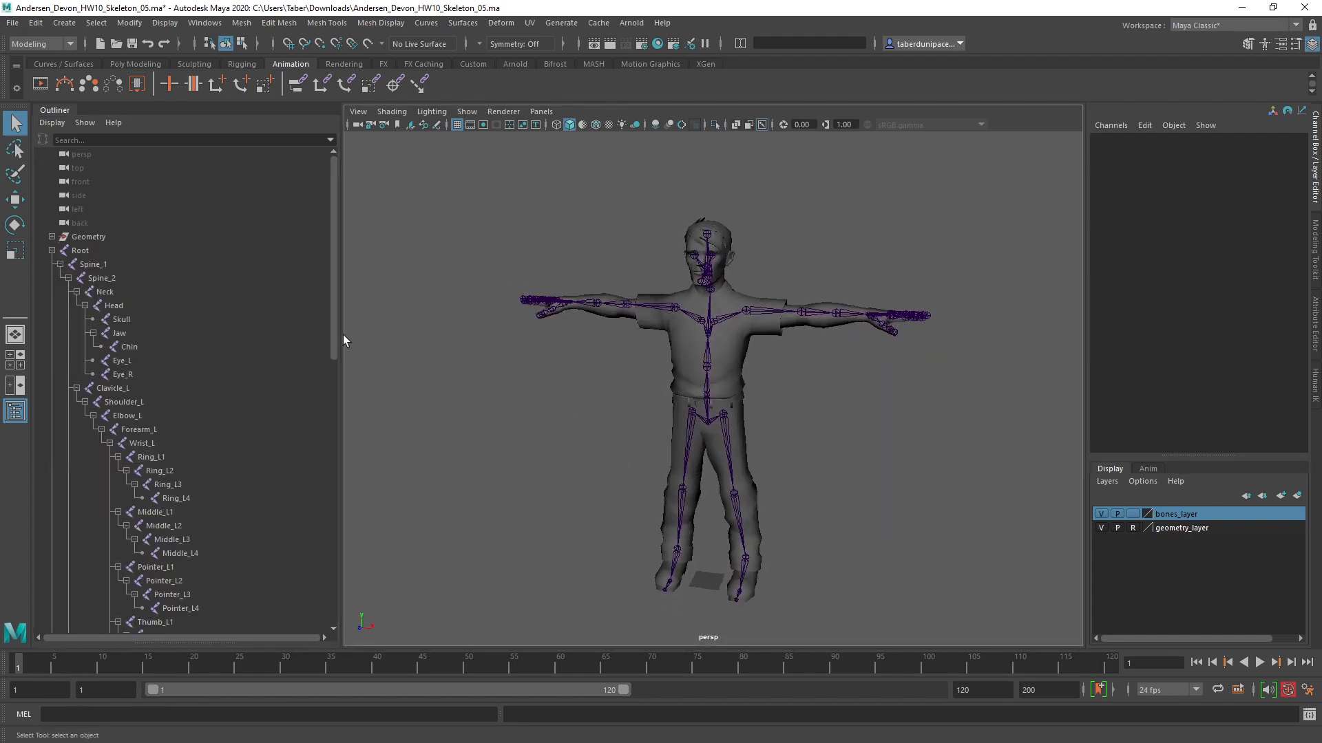
# Step: Select and frame the Root joint, and inspect the rotation axes of the left clavicle joint
pyautogui.click(97, 252)
pyautogui.press('f')
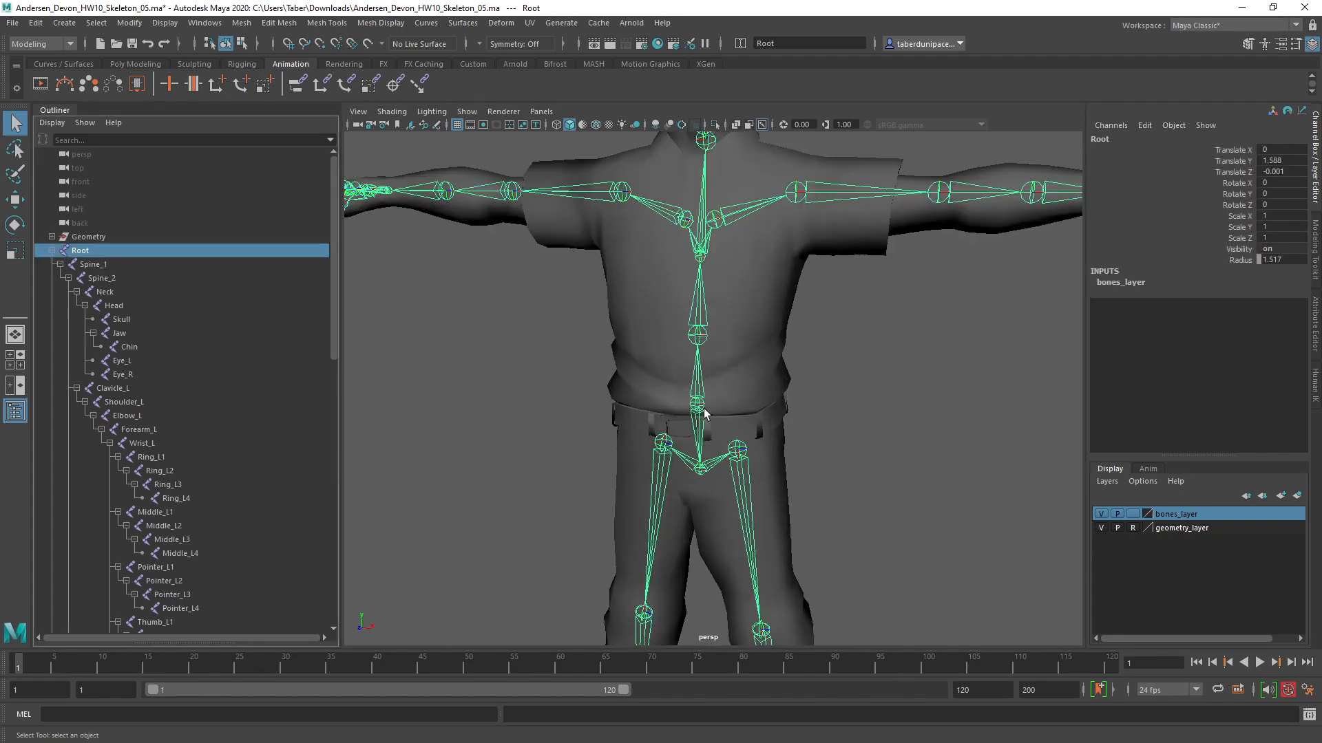
pyautogui.scroll(5, 866, 444)
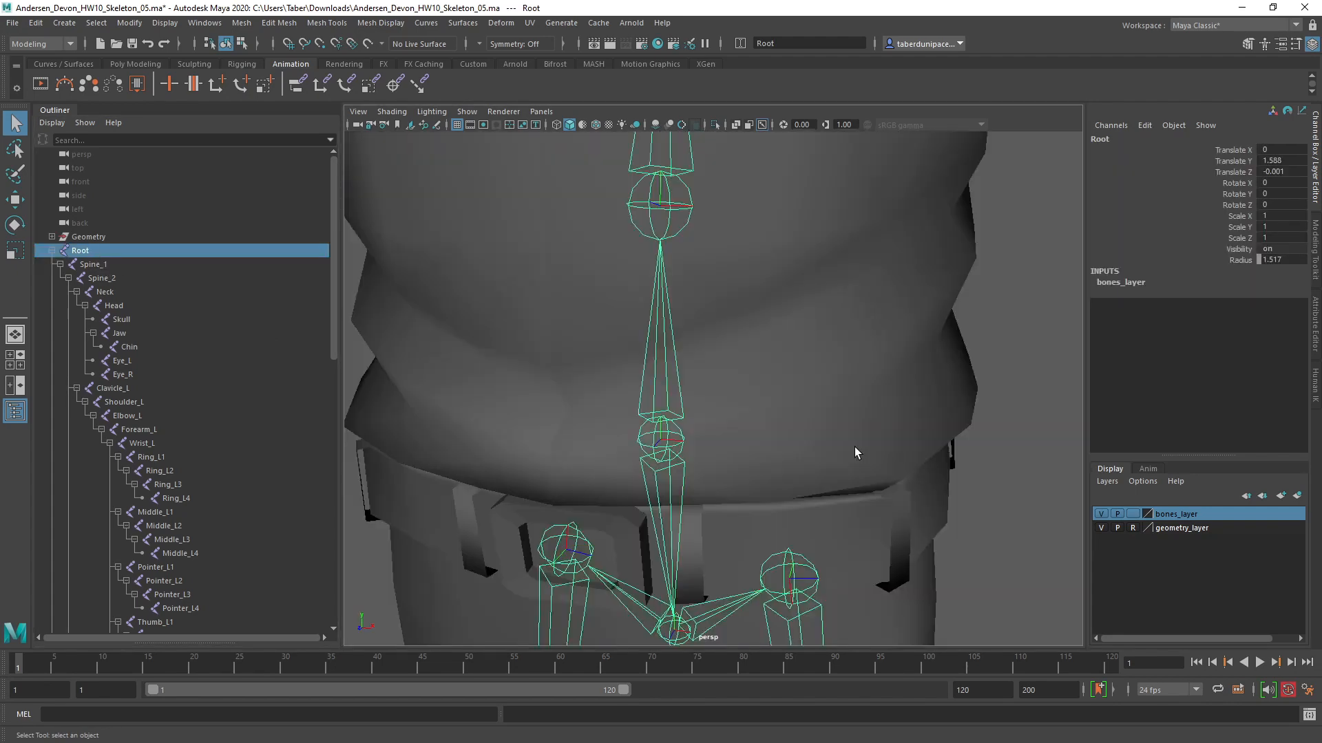
pyautogui.keyDown('alt'); pyautogui.moveTo(853, 448); pyautogui.dragTo(586, 375); pyautogui.keyUp('alt')
pyautogui.click(588, 370)
pyautogui.press('e')
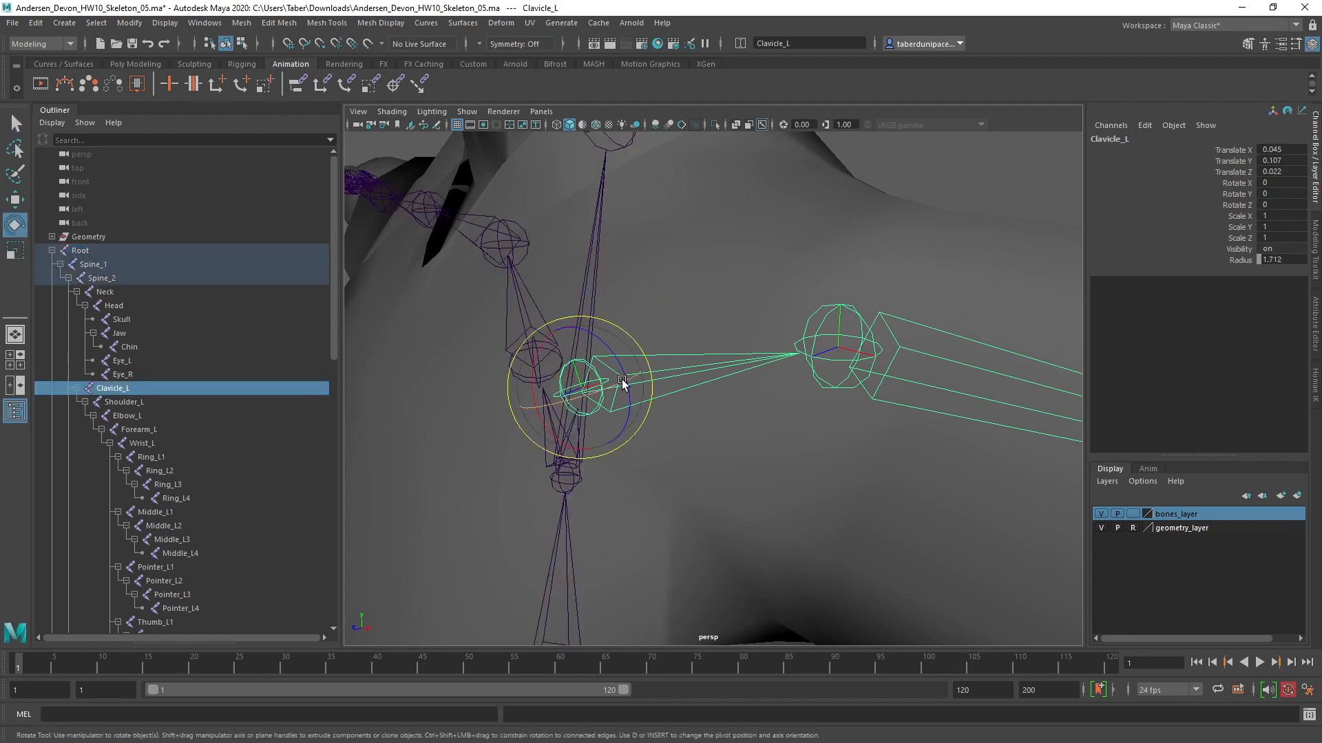
pyautogui.click(1010, 154)
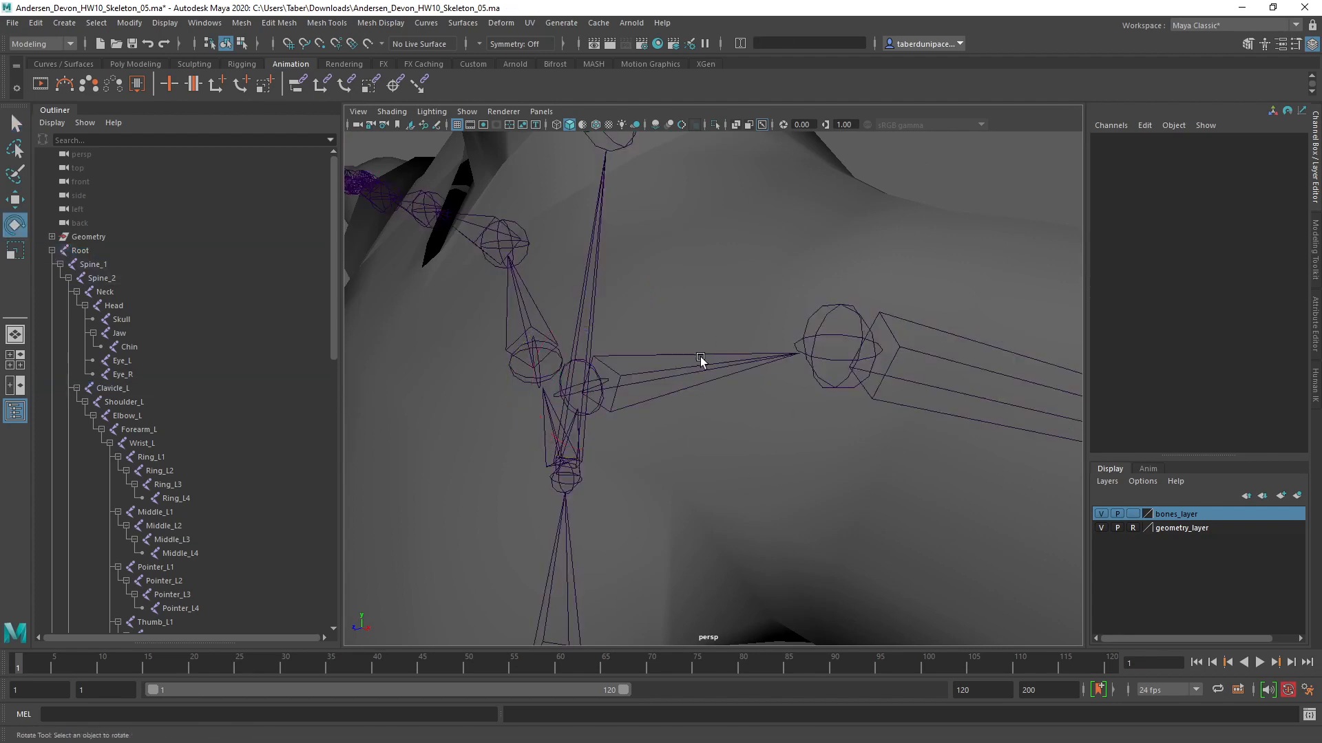
# Step: Test-rotate both clavicle joints together by about 32° around Z, and undo the rotation
pyautogui.keyDown('alt'); pyautogui.moveTo(700, 361); pyautogui.dragTo(606, 386, button='right'); pyautogui.keyUp('alt')
pyautogui.keyDown('alt'); pyautogui.moveTo(606, 386); pyautogui.dragTo(710, 372); pyautogui.keyUp('alt')
pyautogui.click(744, 361)
pyautogui.keyDown('shift'); pyautogui.click(585, 353); pyautogui.keyUp('shift')
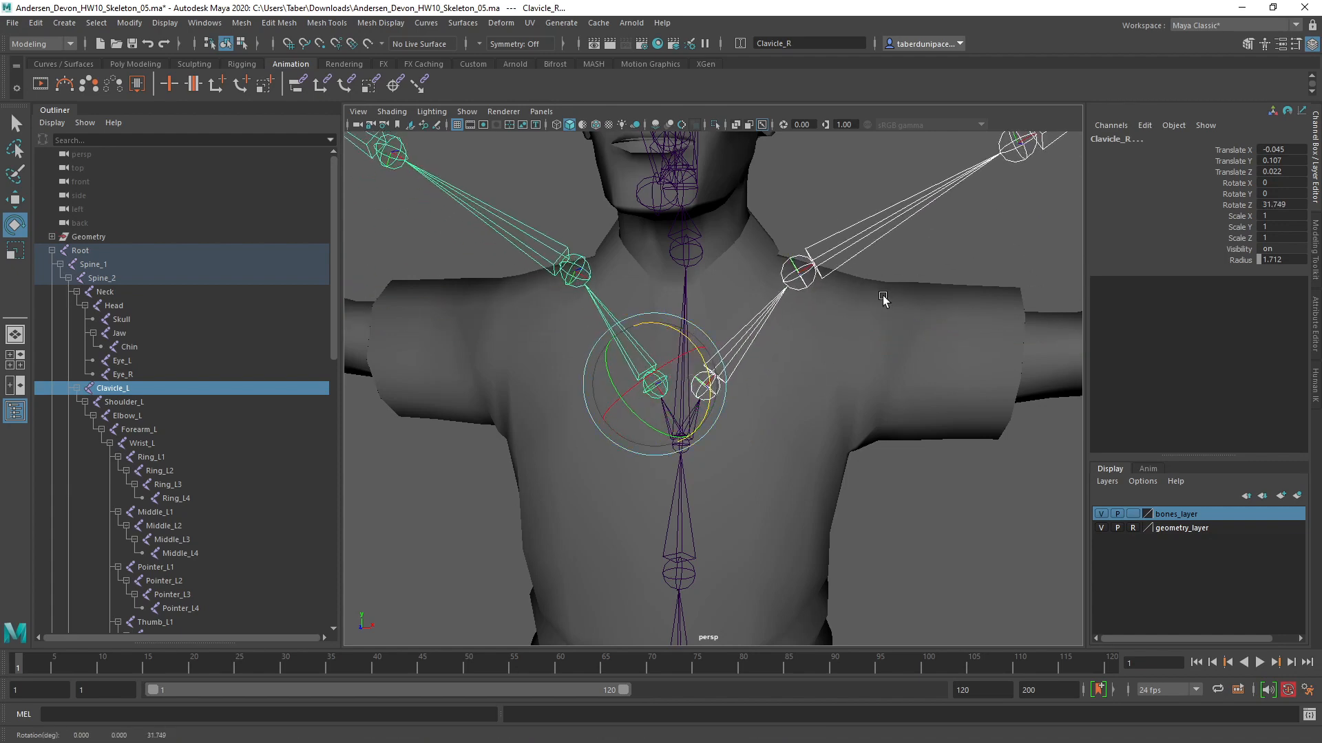
pyautogui.hotkey('ctrl', 'z')
pyautogui.click(855, 230)
pyautogui.scroll(-3, 913, 466)
pyautogui.scroll(2, 912, 466)
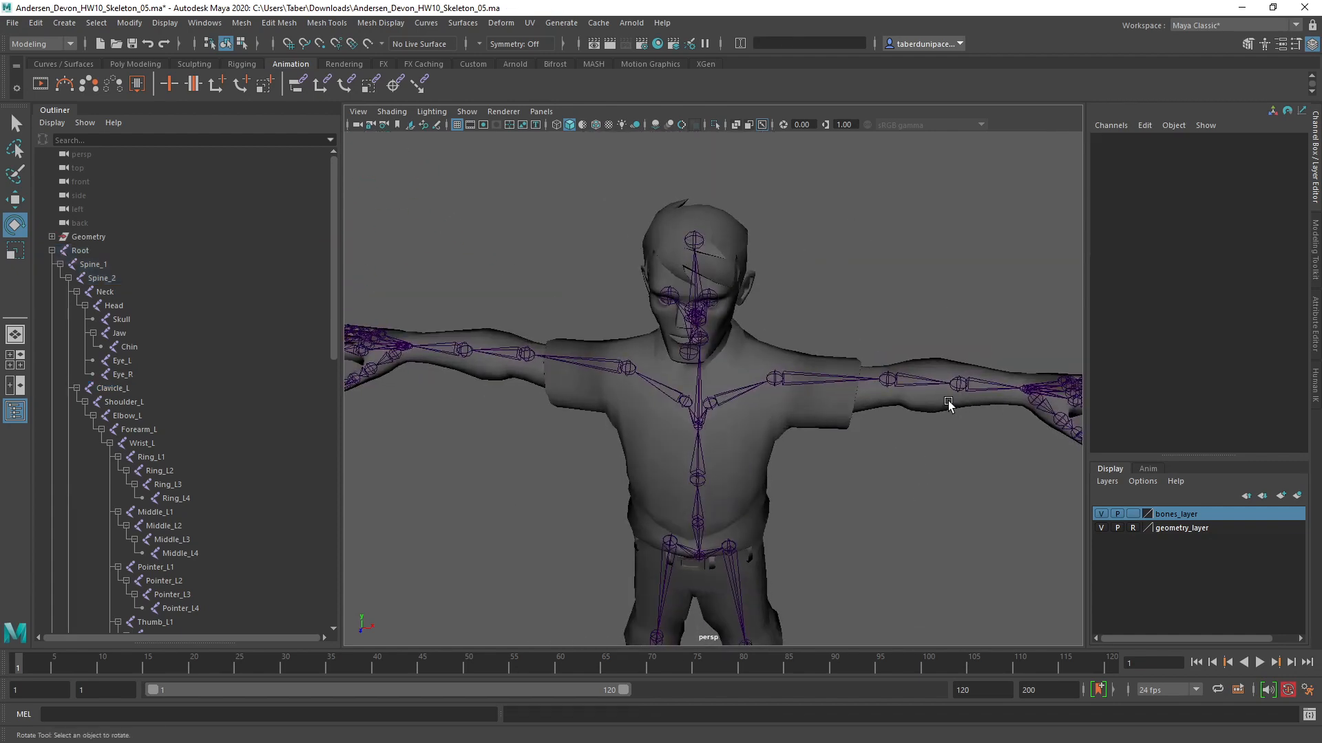
# Step: Test-bend both elbow joints together by about -44° around Y, and undo the rotation
pyautogui.click(908, 380)
pyautogui.keyDown('shift'); pyautogui.click(526, 354); pyautogui.keyUp('shift')
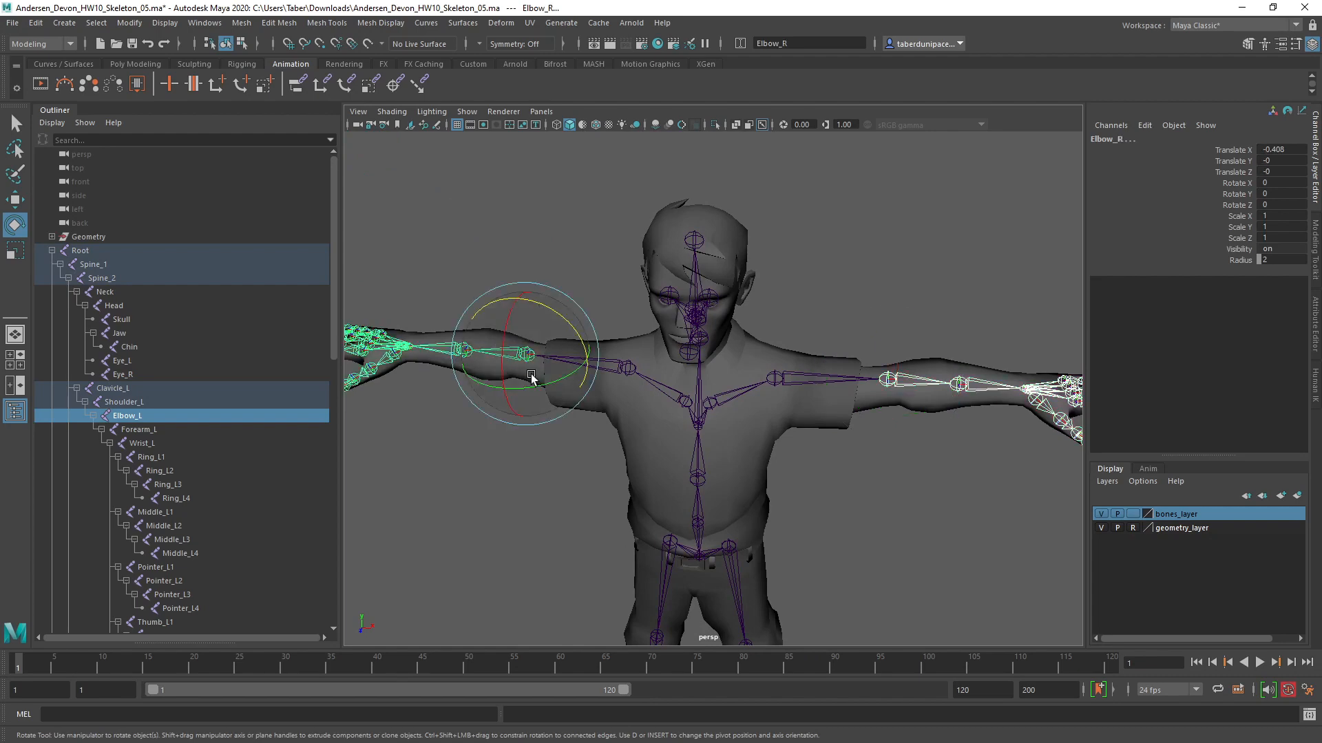
pyautogui.moveTo(541, 384); pyautogui.dragTo(645, 465)
pyautogui.hotkey('ctrl', 'z')
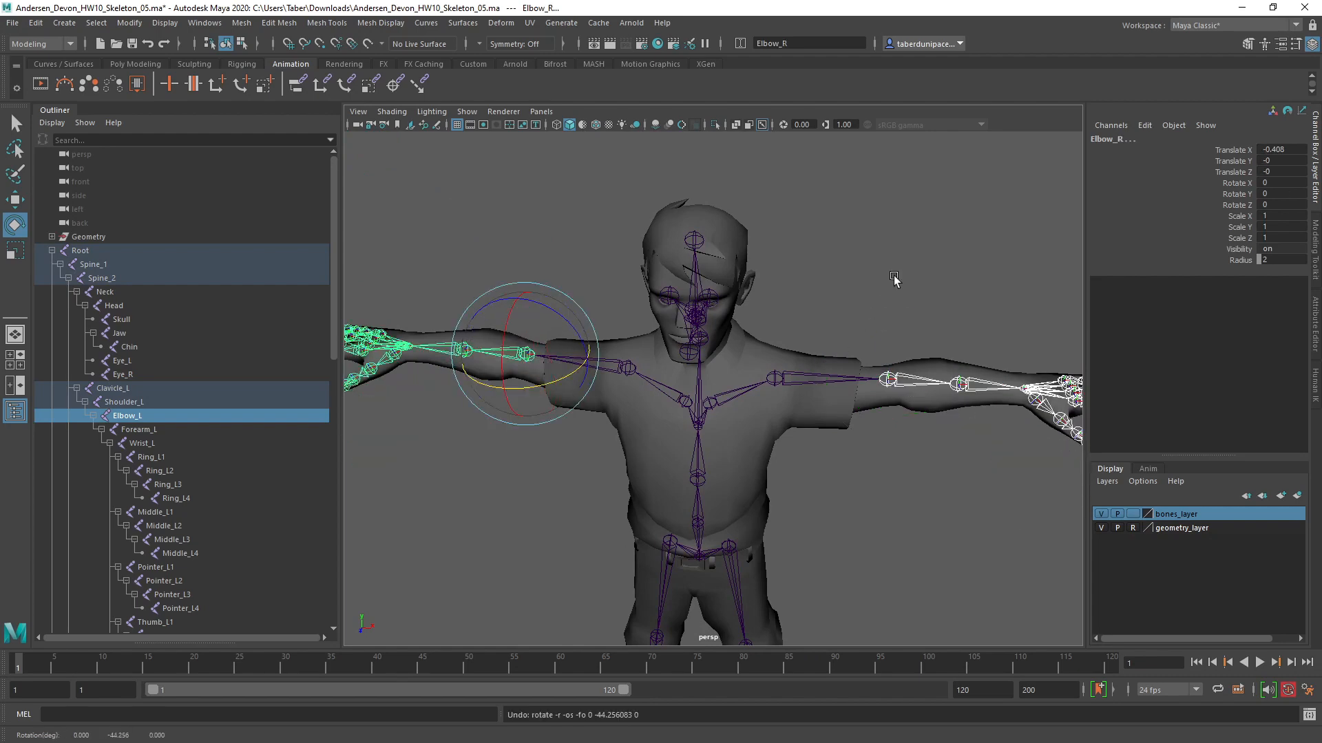
pyautogui.click(894, 280)
# Step: Examine the left hand's joints close up and check the rotation of the thumb's base joint
pyautogui.keyDown('alt'); pyautogui.moveTo(885, 482); pyautogui.dragTo(563, 489); pyautogui.keyUp('alt')
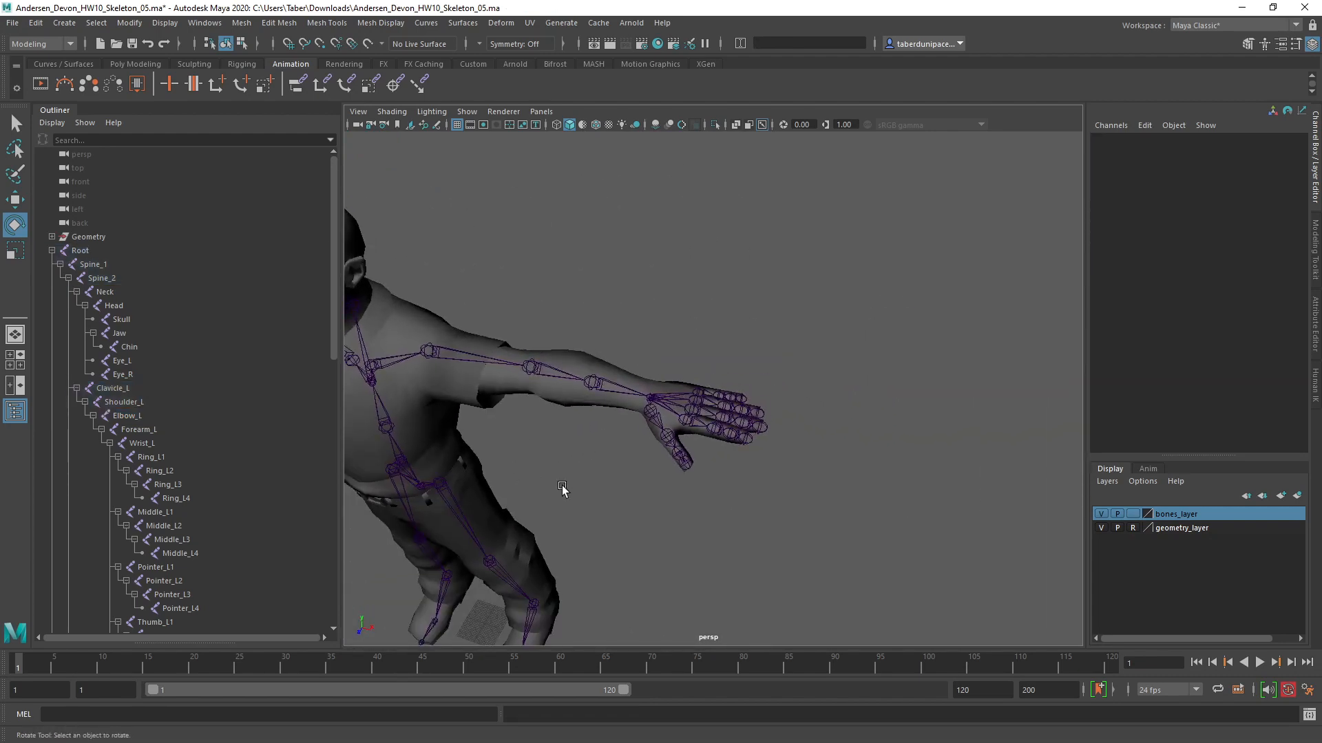
pyautogui.scroll(7, 563, 487)
pyautogui.keyDown('alt'); pyautogui.moveTo(563, 486); pyautogui.dragTo(592, 432, button='middle'); pyautogui.keyUp('alt')
pyautogui.keyDown('alt'); pyautogui.moveTo(884, 494); pyautogui.dragTo(837, 507, button='right'); pyautogui.keyUp('alt')
pyautogui.keyDown('alt'); pyautogui.moveTo(837, 505); pyautogui.dragTo(753, 455); pyautogui.keyUp('alt')
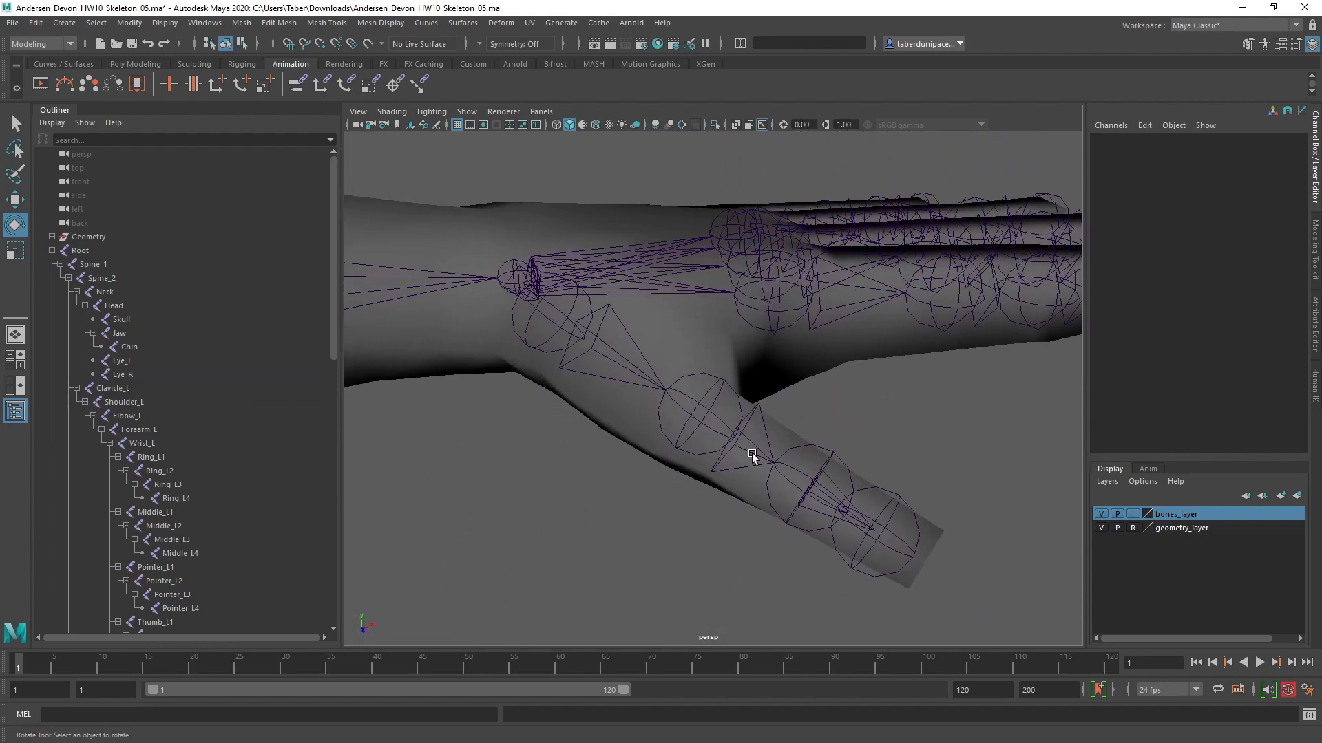
pyautogui.click(537, 341)
pyautogui.moveTo(581, 319)
pyautogui.mouseDown()
pyautogui.moveTo(518, 270)
pyautogui.moveTo(585, 329)
pyautogui.mouseUp()
pyautogui.click(494, 464)
pyautogui.scroll(-7, 589, 399)
pyautogui.scroll(-5, 797, 363)
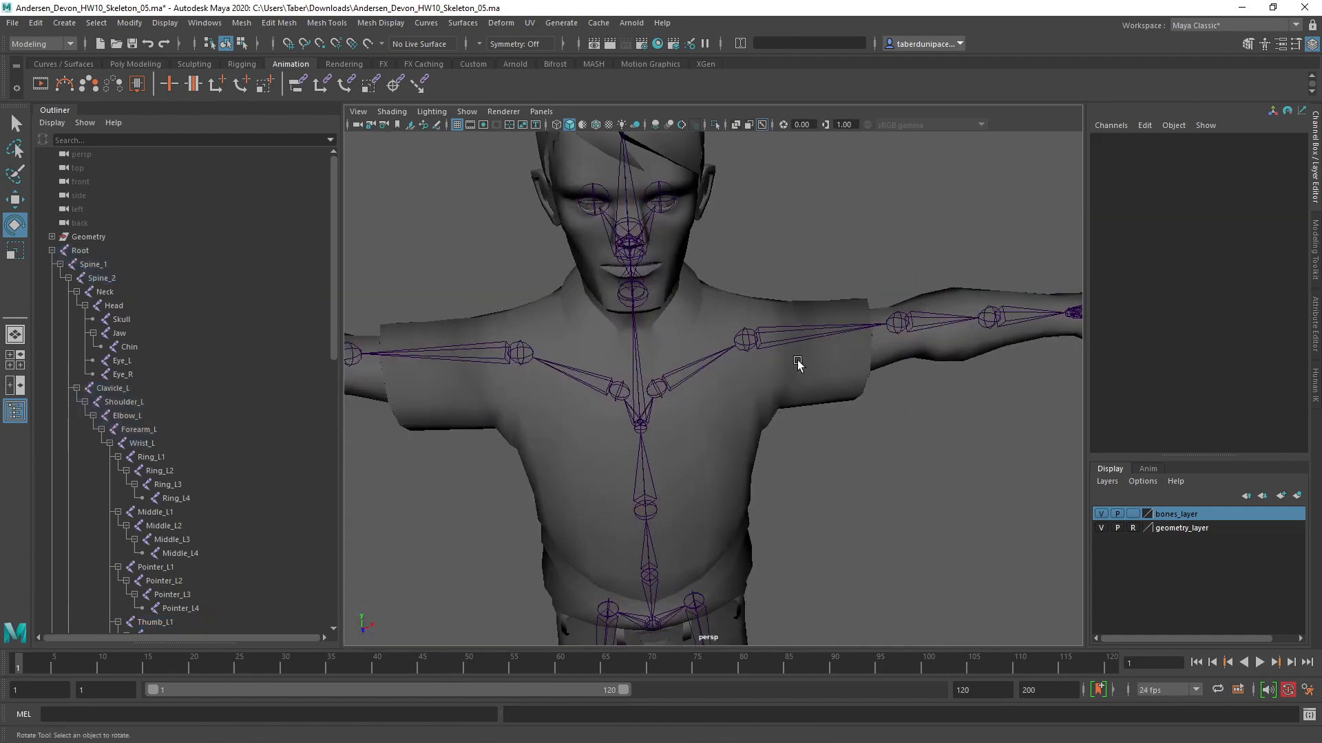
pyautogui.keyDown('alt'); pyautogui.moveTo(796, 363); pyautogui.dragTo(675, 381); pyautogui.keyUp('alt')
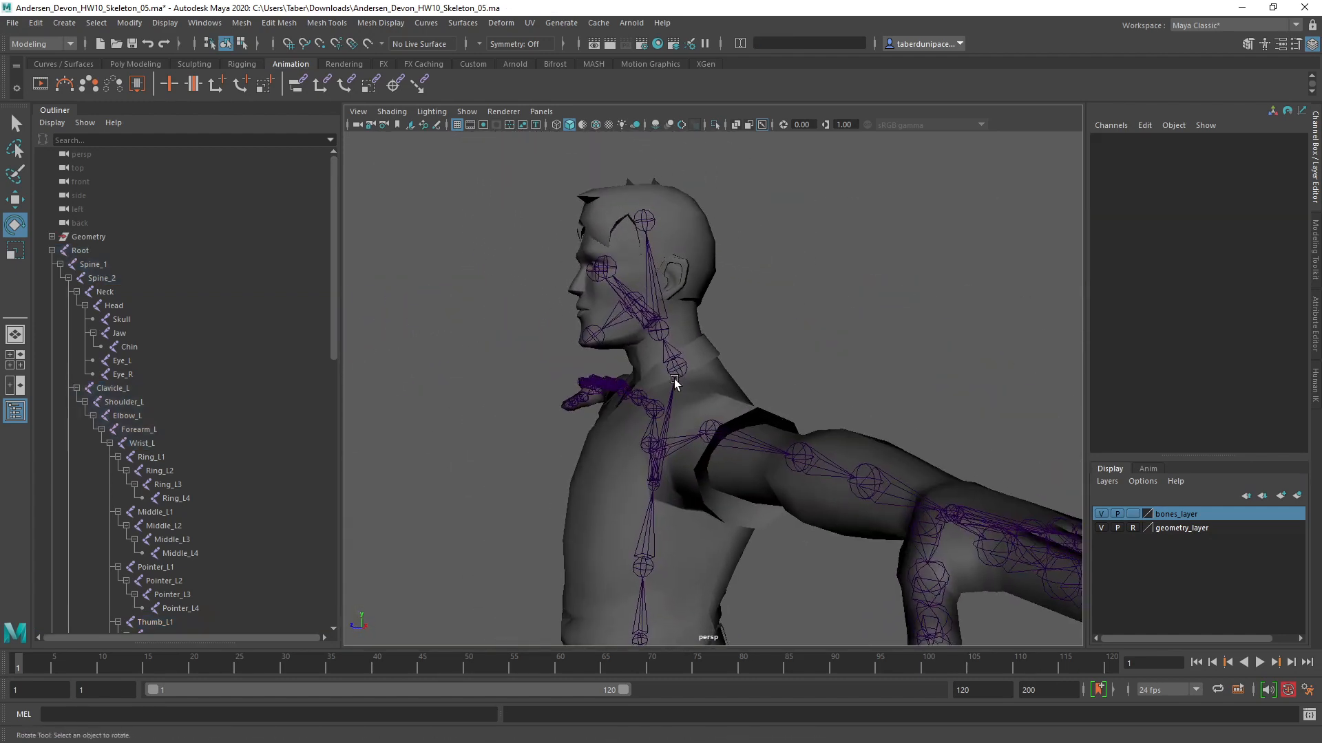
# Step: Examine the joint hierarchy down to the toes and check the rotation axes of the left hip joint
pyautogui.scroll(-5, 158, 209)
pyautogui.scroll(-9, 120, 519)
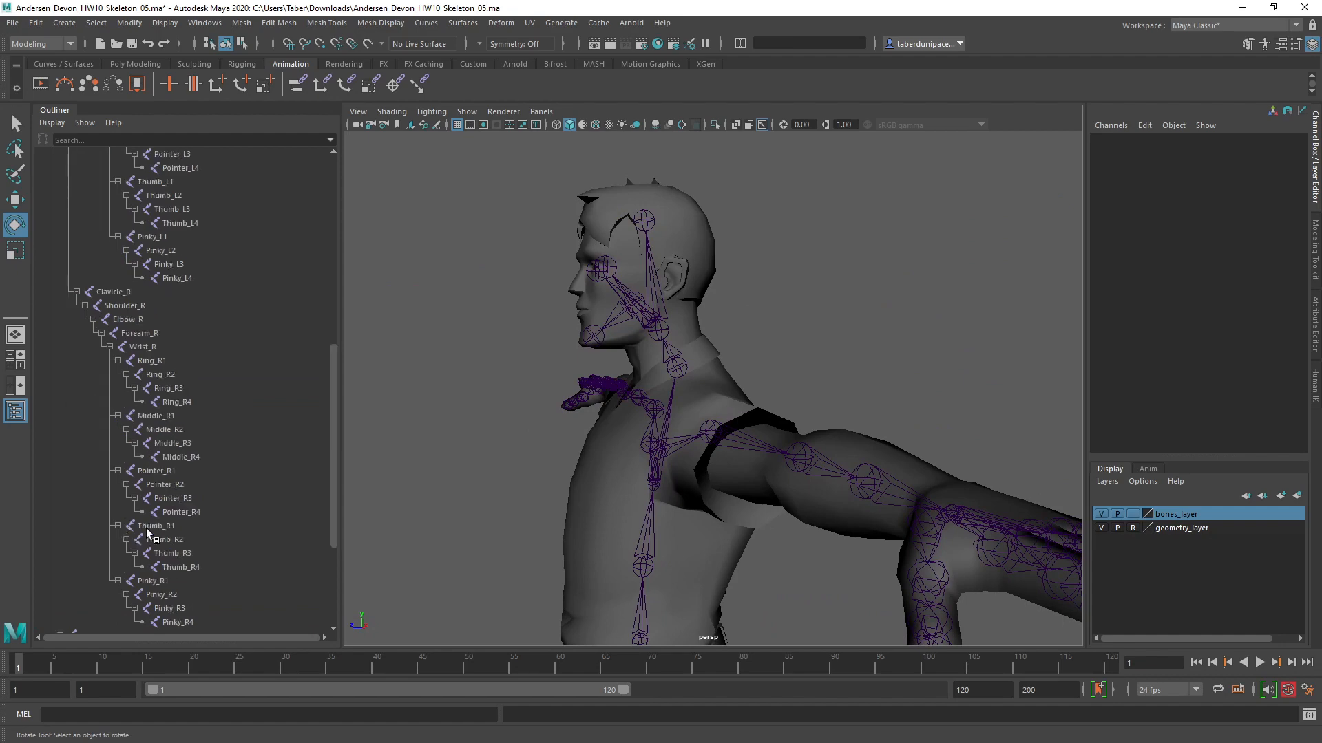
pyautogui.keyDown('alt'); pyautogui.moveTo(544, 527); pyautogui.dragTo(704, 401); pyautogui.keyUp('alt')
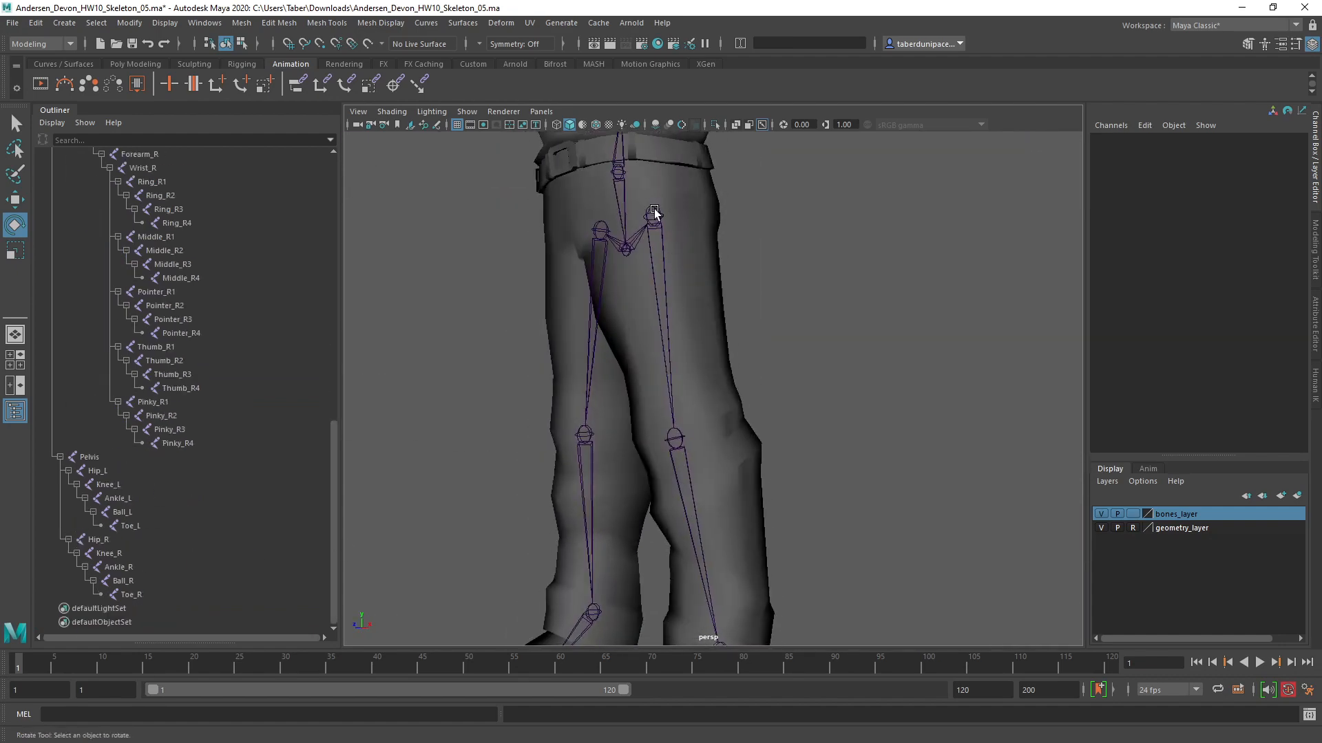
pyautogui.click(660, 219)
pyautogui.keyDown('alt'); pyautogui.moveTo(847, 451); pyautogui.dragTo(923, 460); pyautogui.keyUp('alt')
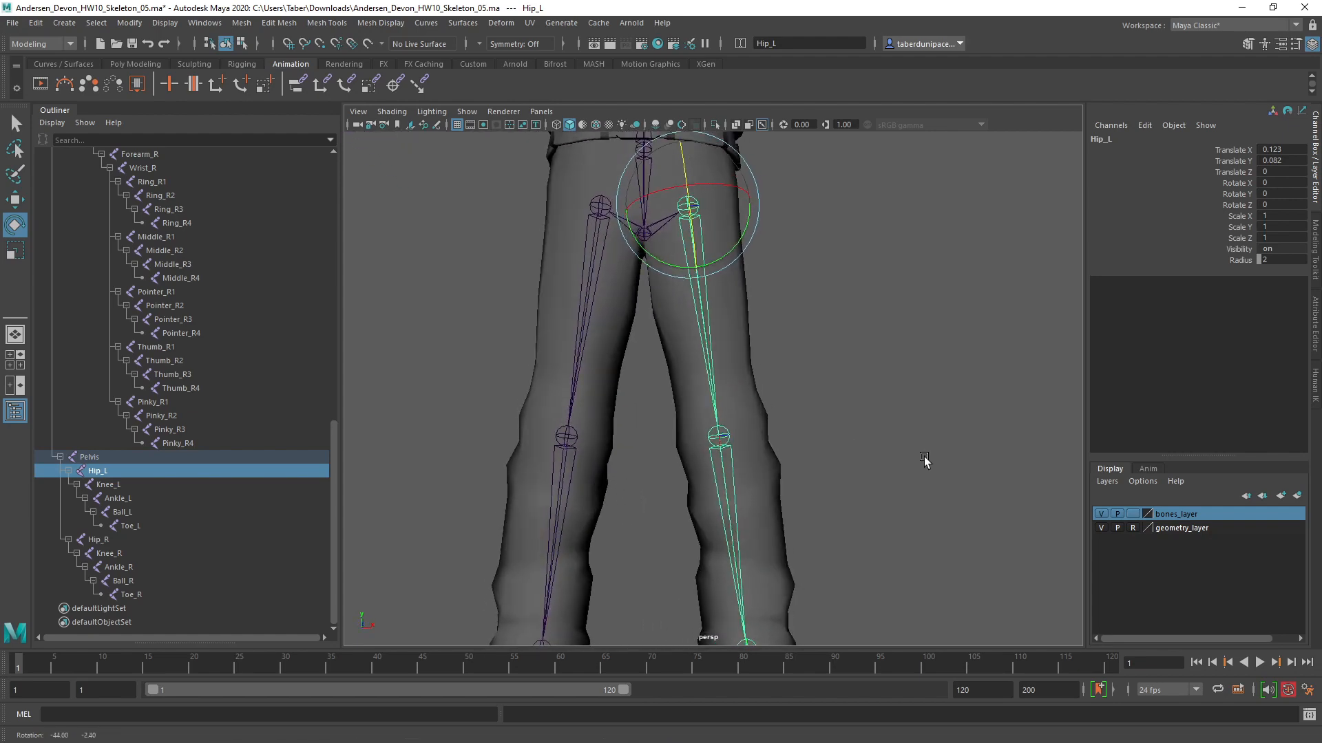
pyautogui.scroll(-5, 900, 501)
pyautogui.keyDown('alt'); pyautogui.moveTo(900, 495); pyautogui.dragTo(900, 413, button='middle'); pyautogui.keyUp('alt')
pyautogui.moveTo(901, 413)
pyautogui.keyDown('alt'); pyautogui.mouseDown()
pyautogui.moveTo(882, 457)
pyautogui.moveTo(876, 422)
pyautogui.mouseUp(); pyautogui.keyUp('alt')
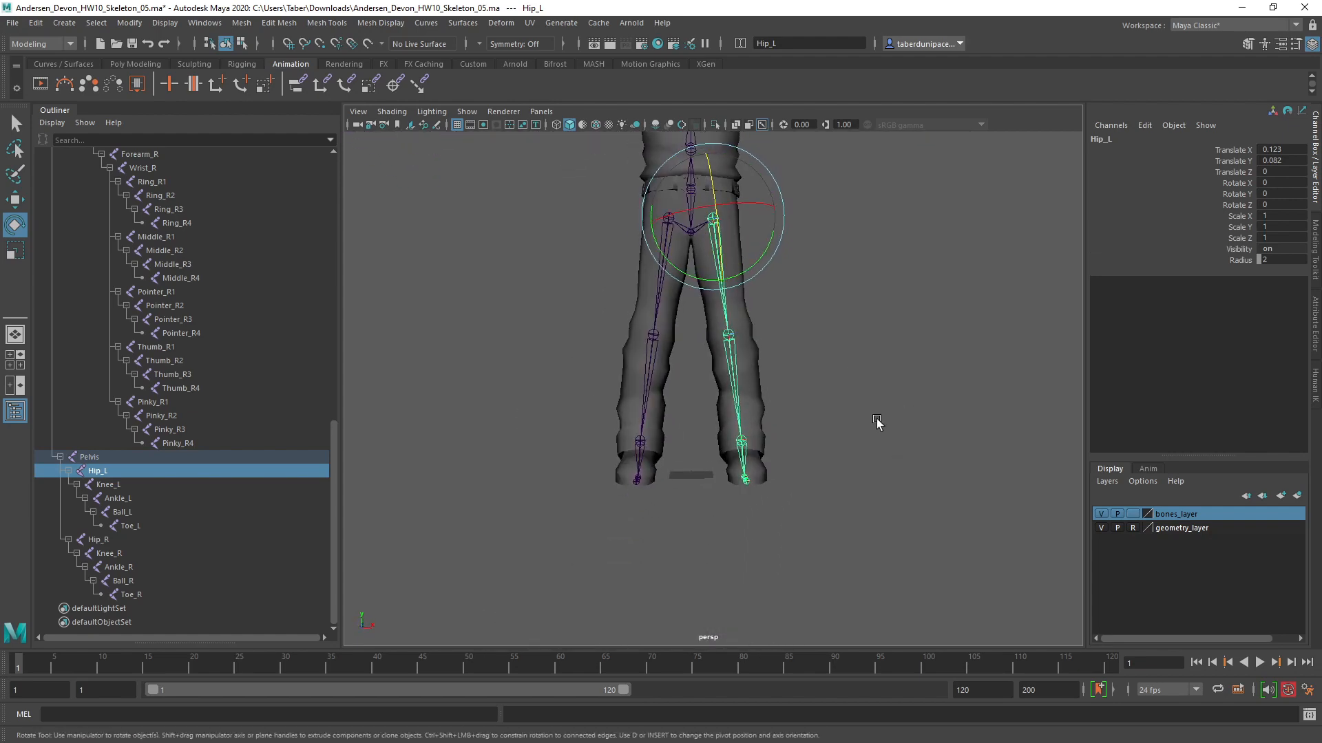
# Step: Examine the joint placement inside the body from the front, the side and above the arm
pyautogui.click(875, 421)
pyautogui.keyDown('alt'); pyautogui.moveTo(850, 270); pyautogui.dragTo(852, 497, button='middle'); pyautogui.keyUp('alt')
pyautogui.moveTo(813, 405)
pyautogui.keyDown('alt'); pyautogui.mouseDown()
pyautogui.moveTo(808, 521)
pyautogui.moveTo(808, 431)
pyautogui.mouseUp(); pyautogui.keyUp('alt')
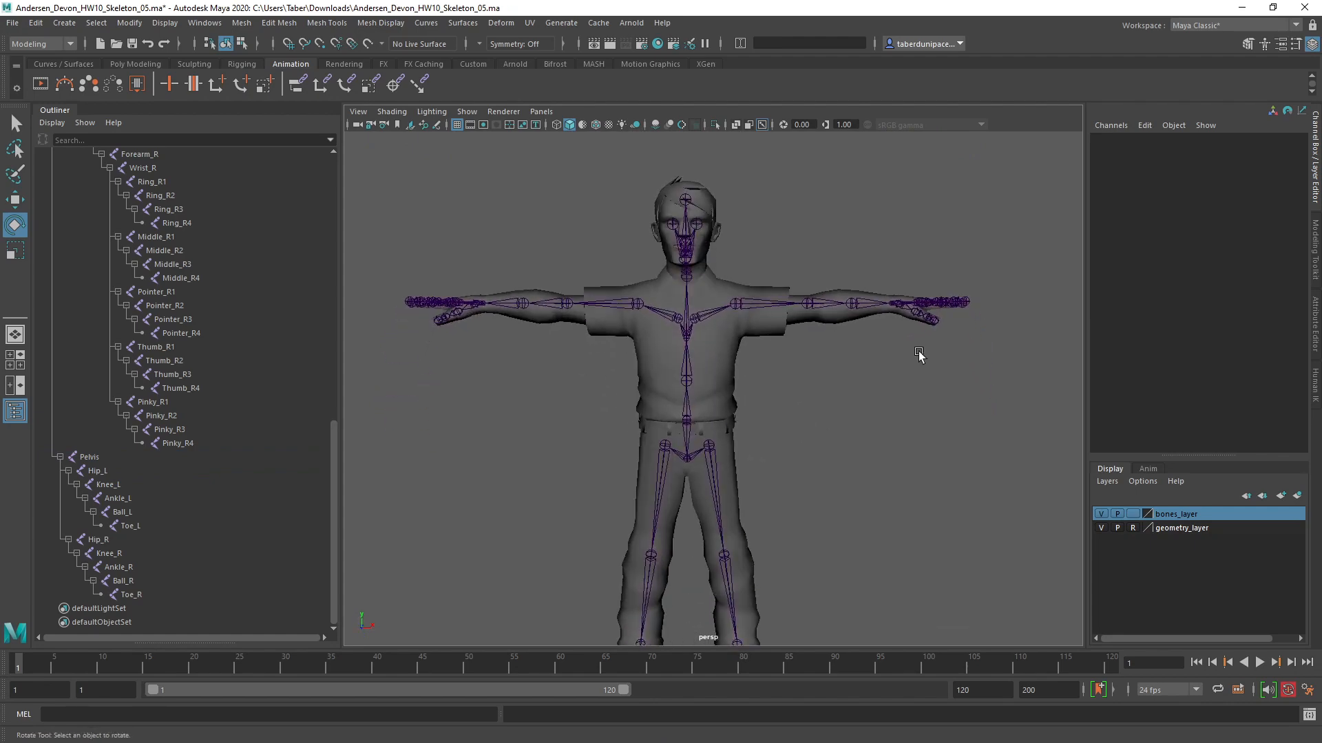
pyautogui.keyDown('alt'); pyautogui.moveTo(823, 309); pyautogui.dragTo(687, 411); pyautogui.keyUp('alt')
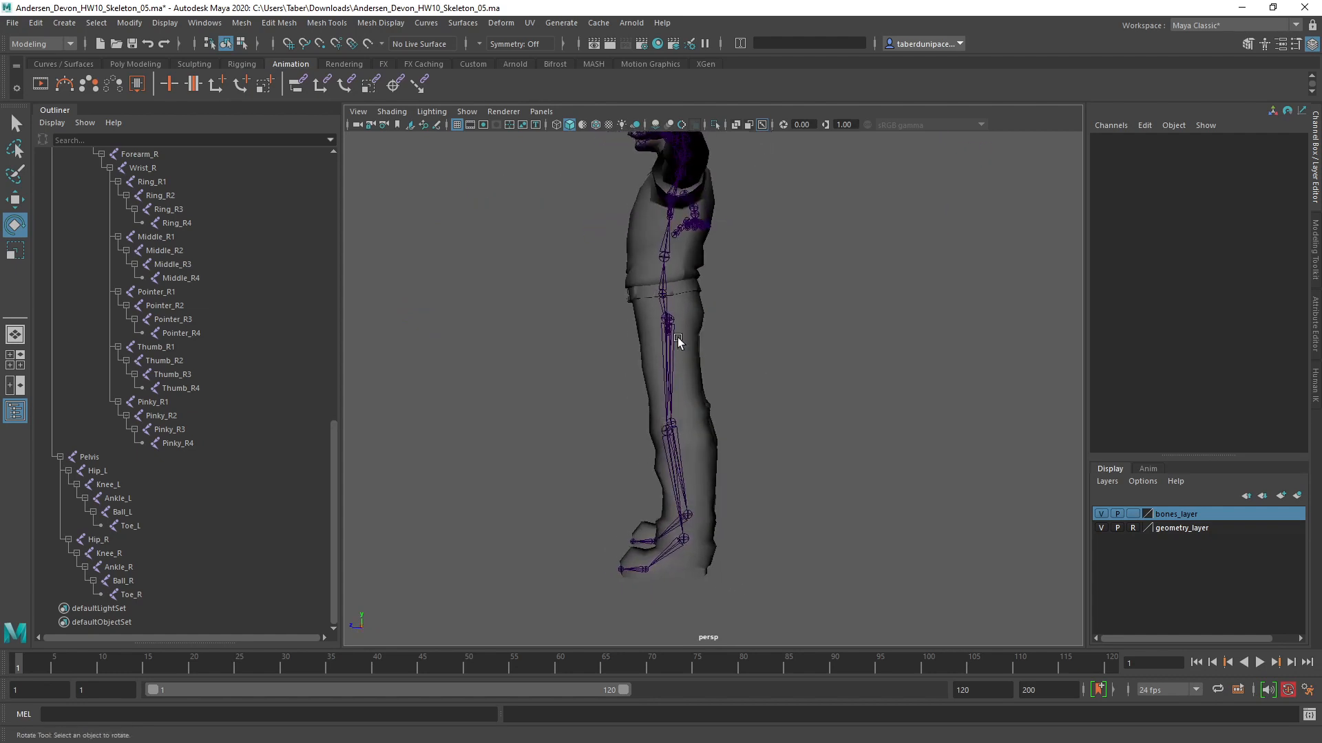
pyautogui.keyDown('alt'); pyautogui.moveTo(711, 289); pyautogui.dragTo(799, 431); pyautogui.keyUp('alt')
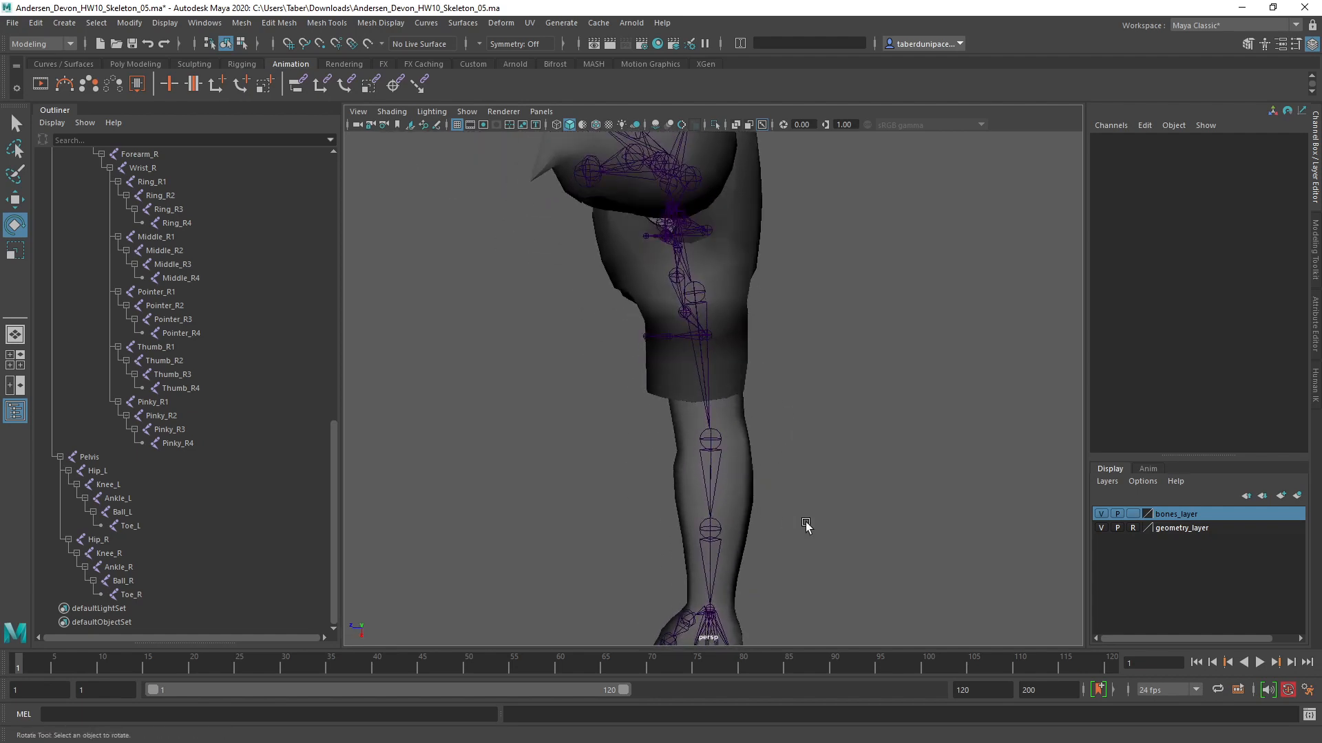
pyautogui.keyDown('alt'); pyautogui.moveTo(806, 525); pyautogui.dragTo(406, 183); pyautogui.keyUp('alt')
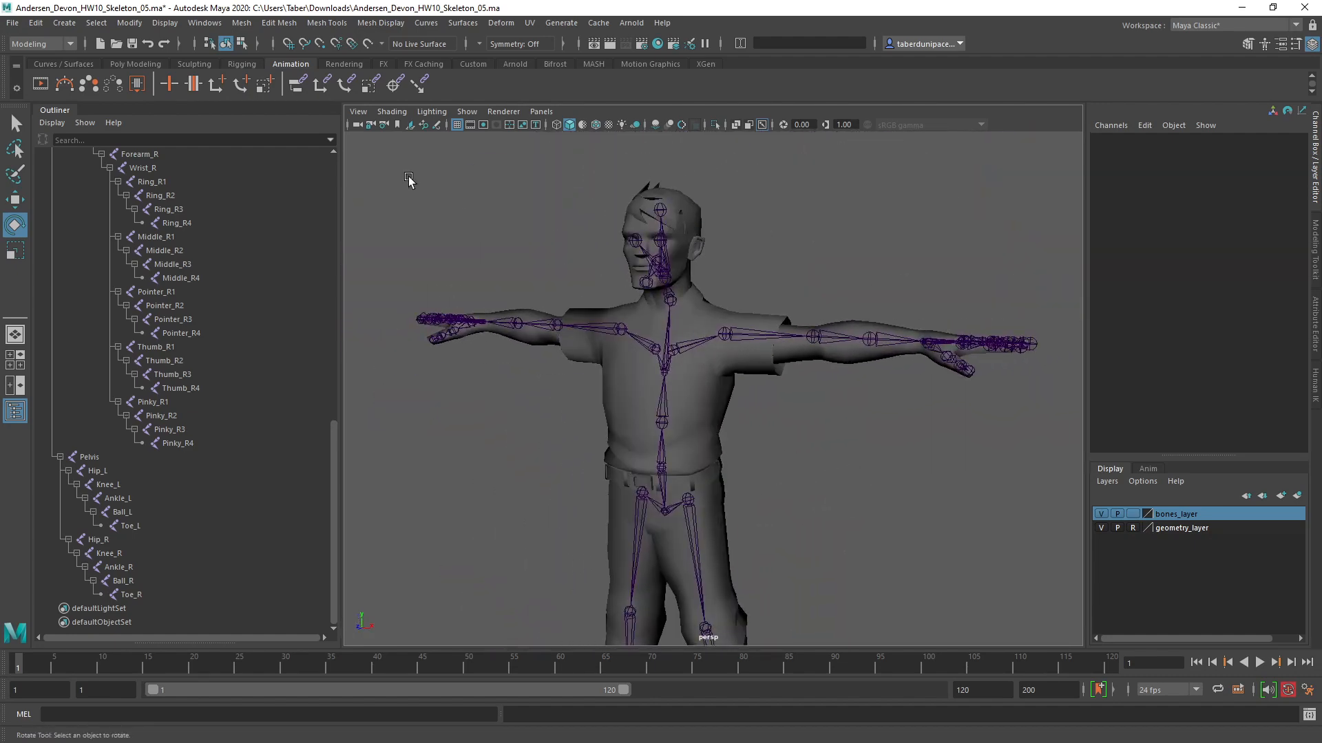
# Step: Open the next HW10 scene from Downloads, continuing past the student-version notice, and expand its Geometry group
pyautogui.click(118, 46)
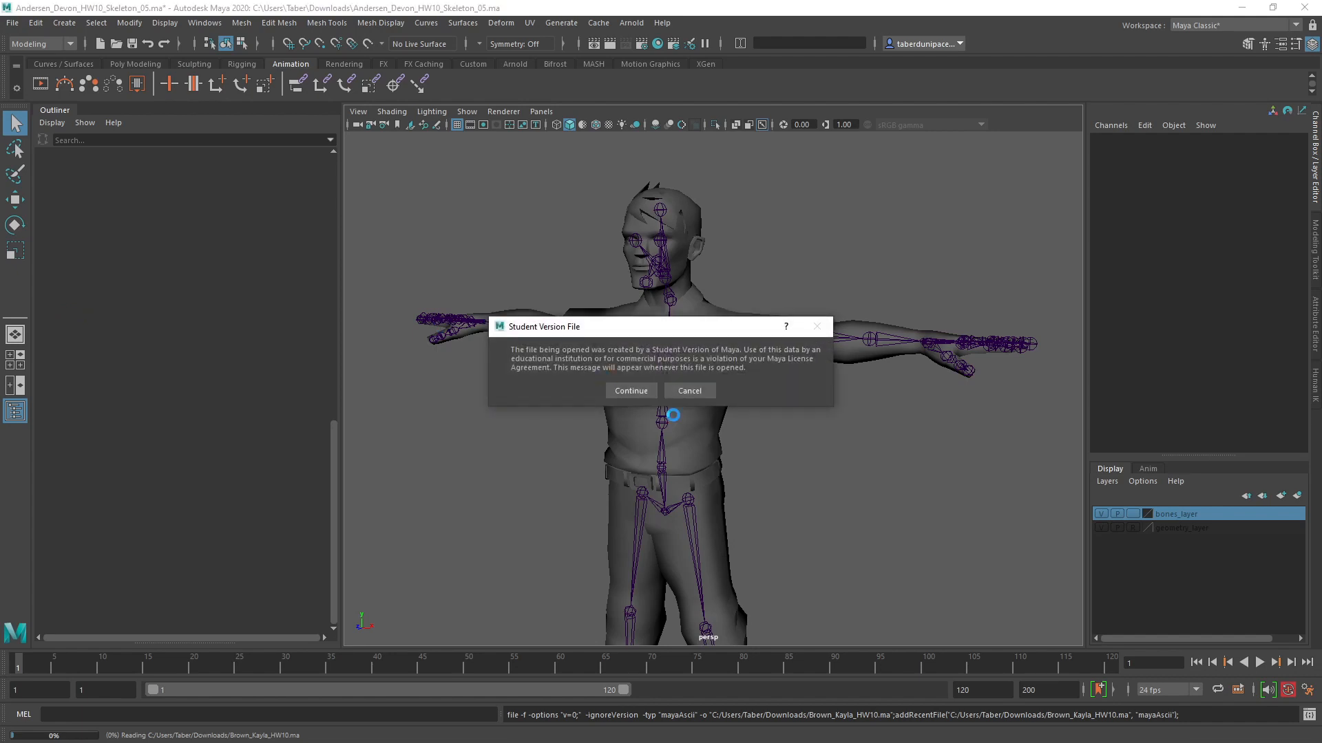
pyautogui.click(631, 390)
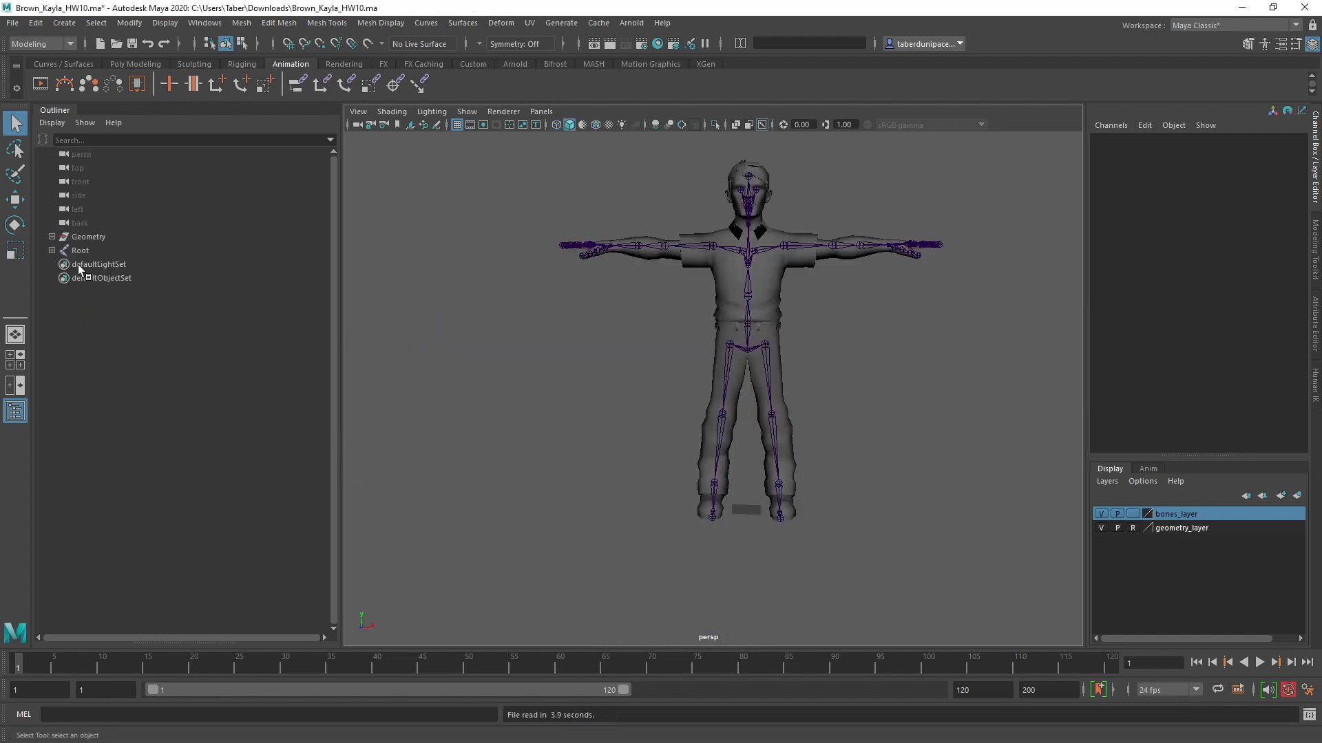
pyautogui.click(52, 237)
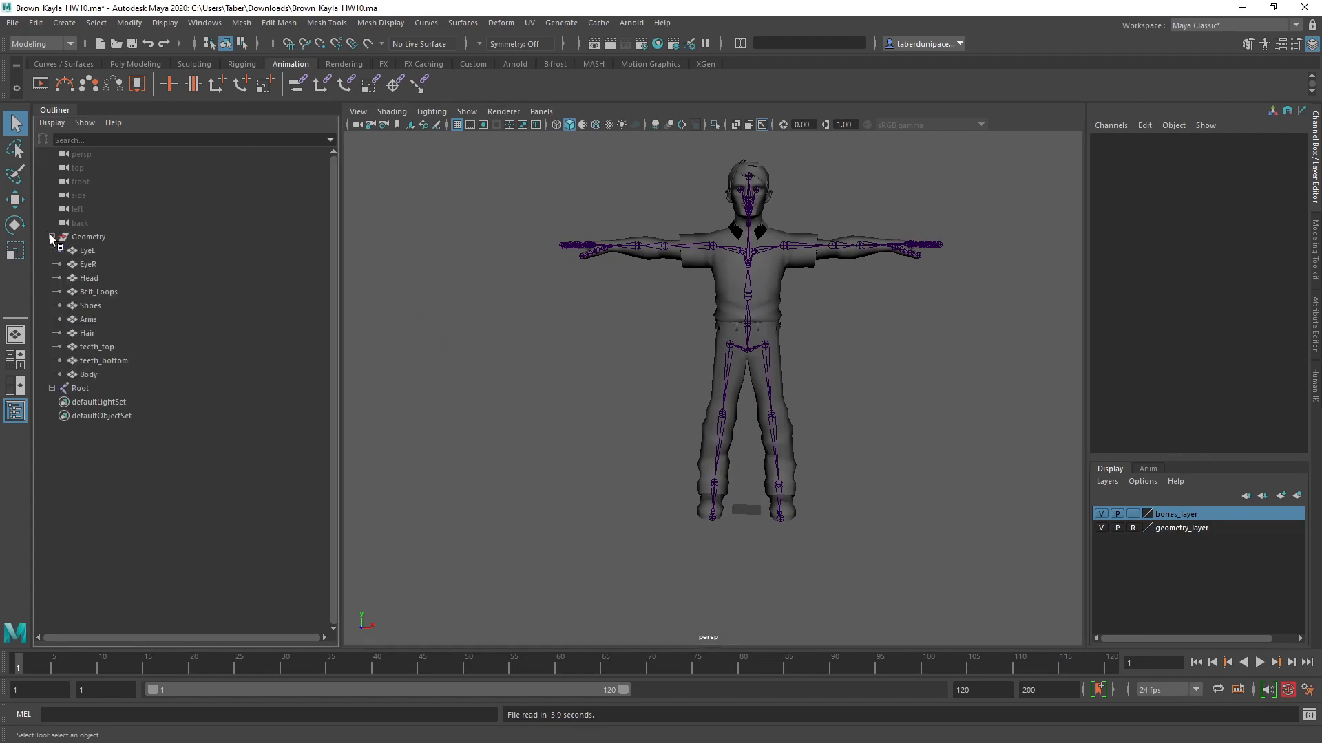
# Step: Step through the meshes in the Geometry group, starting with EyeL, to check their names against the model
pyautogui.click(85, 251)
pyautogui.press('Right')
pyautogui.press('Right')
pyautogui.press('Right')
pyautogui.press('Right')
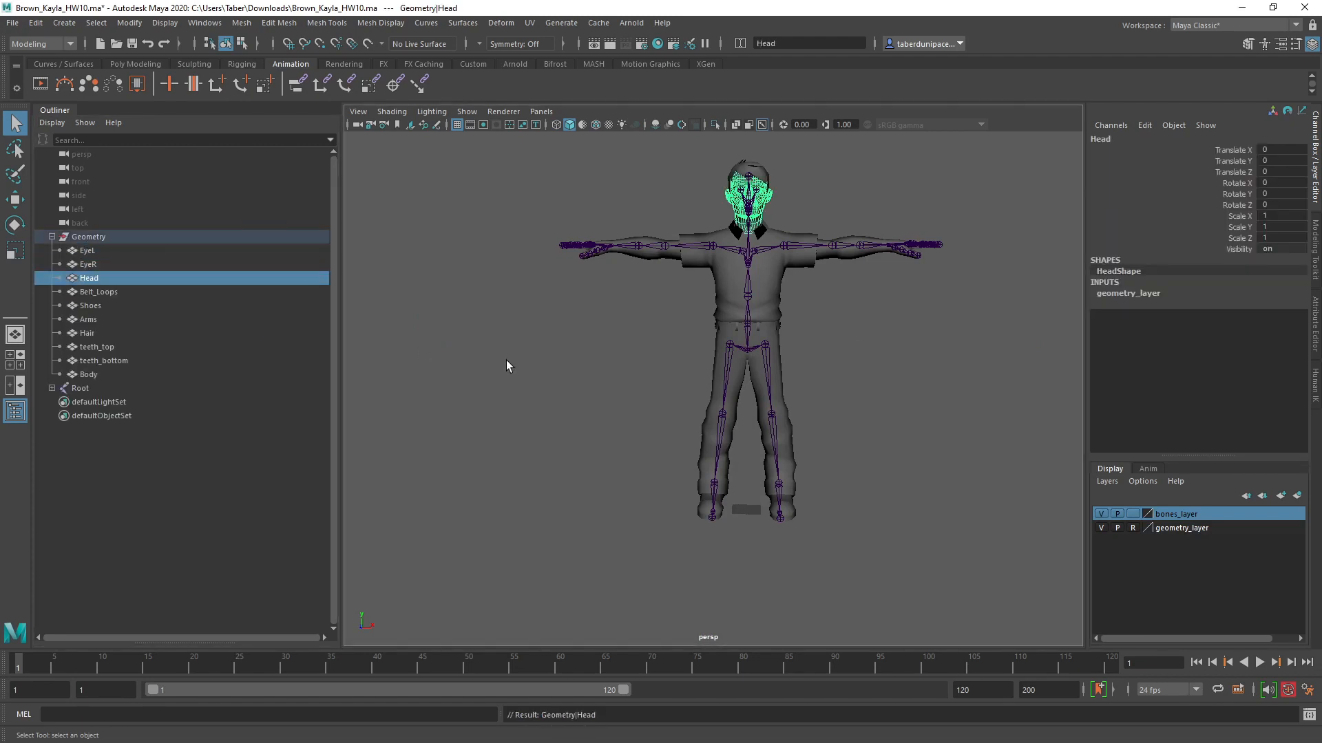
pyautogui.press('Right')
pyautogui.press('Right')
pyautogui.press('Right')
pyautogui.press('Right')
pyautogui.press('Right')
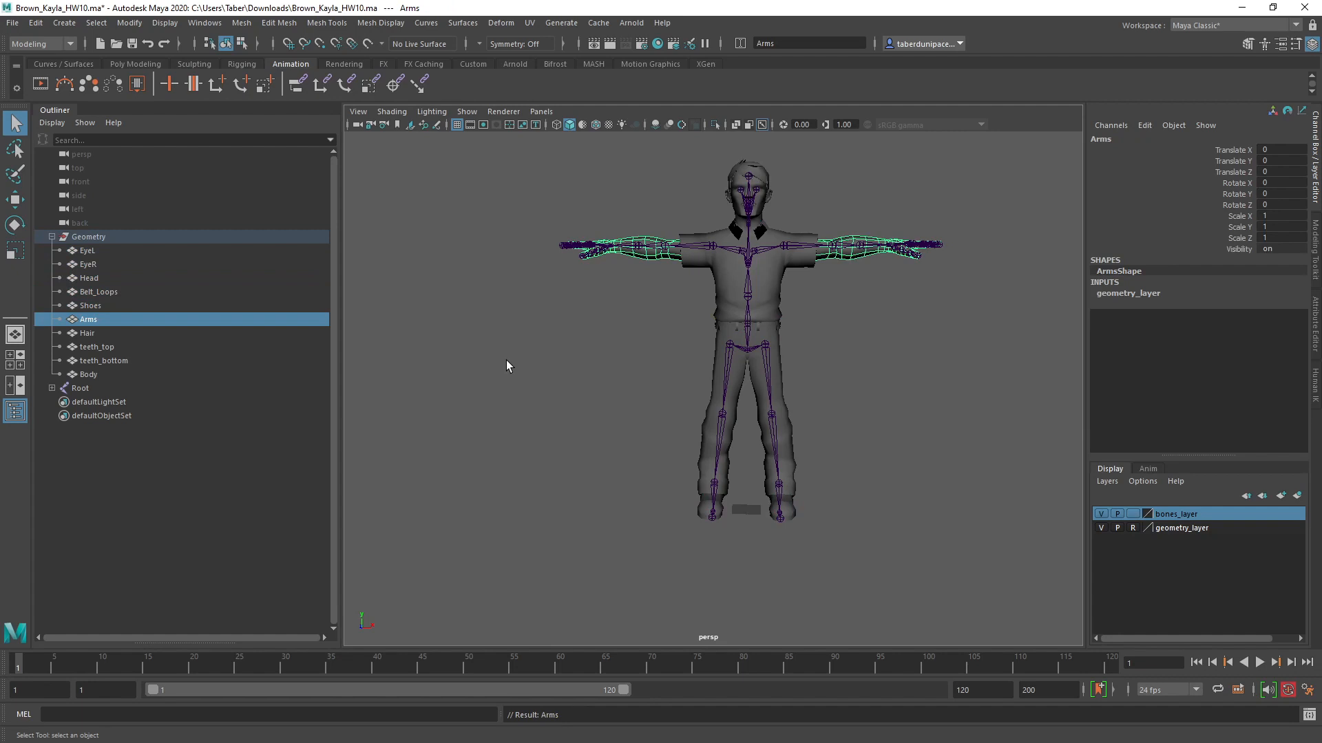
pyautogui.press('Right')
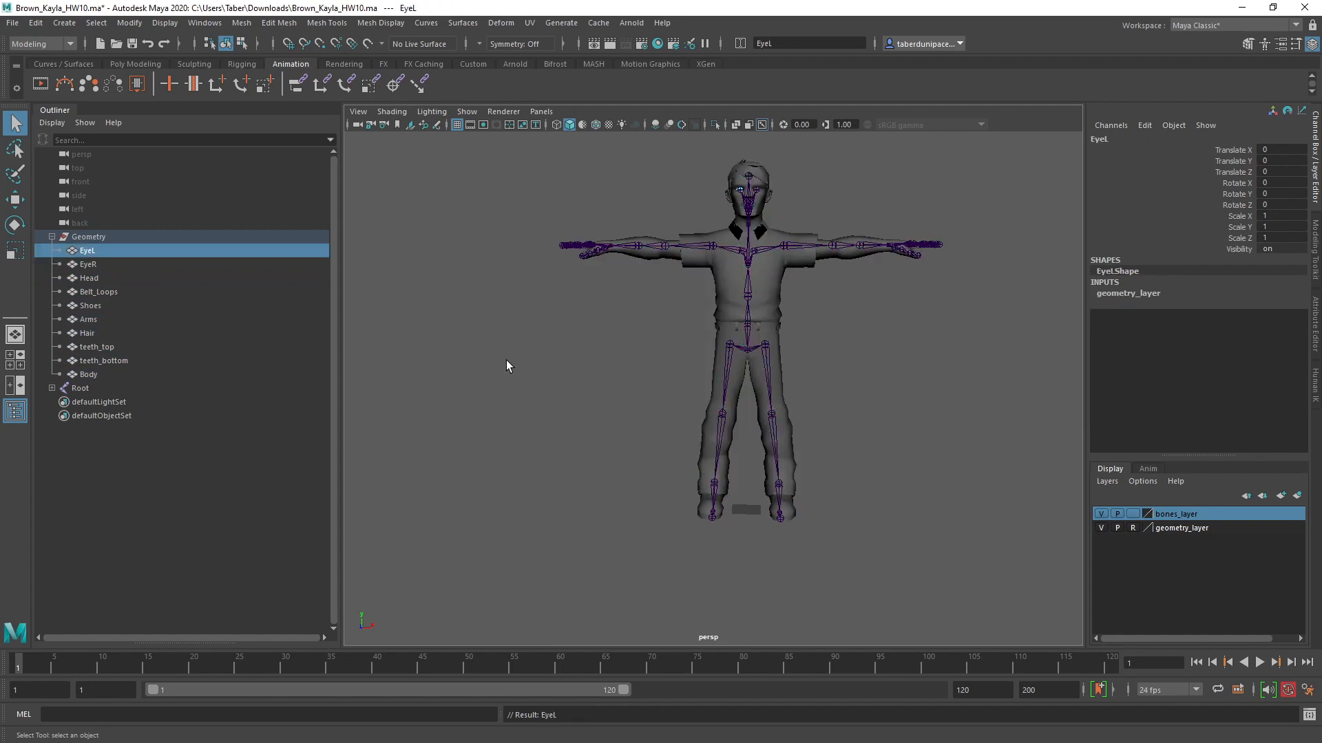
# Step: Step back through the meshes to Belt_Loops and inspect it close up at the waist
pyautogui.press('Left')
pyautogui.press('Left')
pyautogui.press('Left')
pyautogui.press('Left')
pyautogui.press('Left')
pyautogui.press('Left')
pyautogui.press('Left')
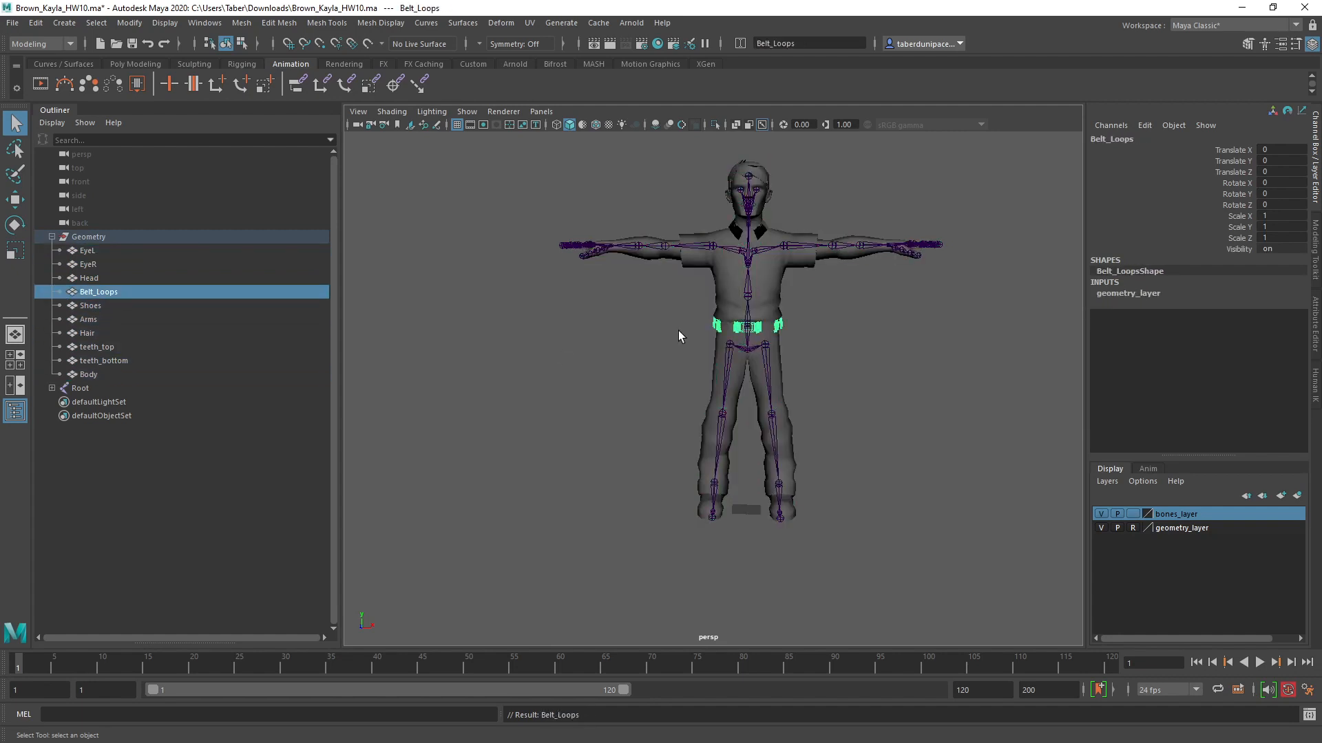
pyautogui.press('f')
pyautogui.keyDown('alt'); pyautogui.moveTo(736, 380); pyautogui.dragTo(702, 394); pyautogui.keyUp('alt')
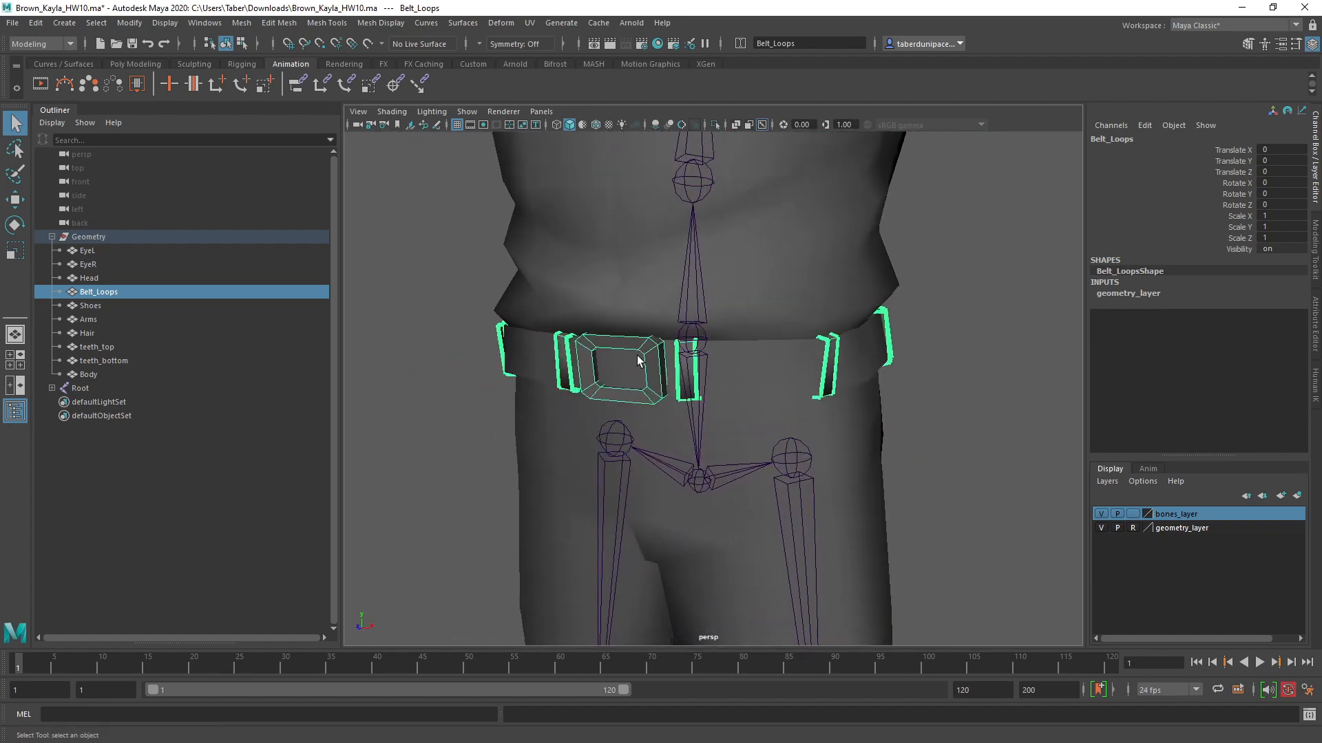
# Step: Compare the Belt_Loops mesh with its neighbouring meshes and check the Body mesh around the belt buckle
pyautogui.press('Left')
pyautogui.press('Right')
pyautogui.press('Right')
pyautogui.press('Left')
pyautogui.press('Left')
pyautogui.press('Left')
pyautogui.press('Right')
pyautogui.press('Right')
pyautogui.press('Right')
pyautogui.click(612, 364)
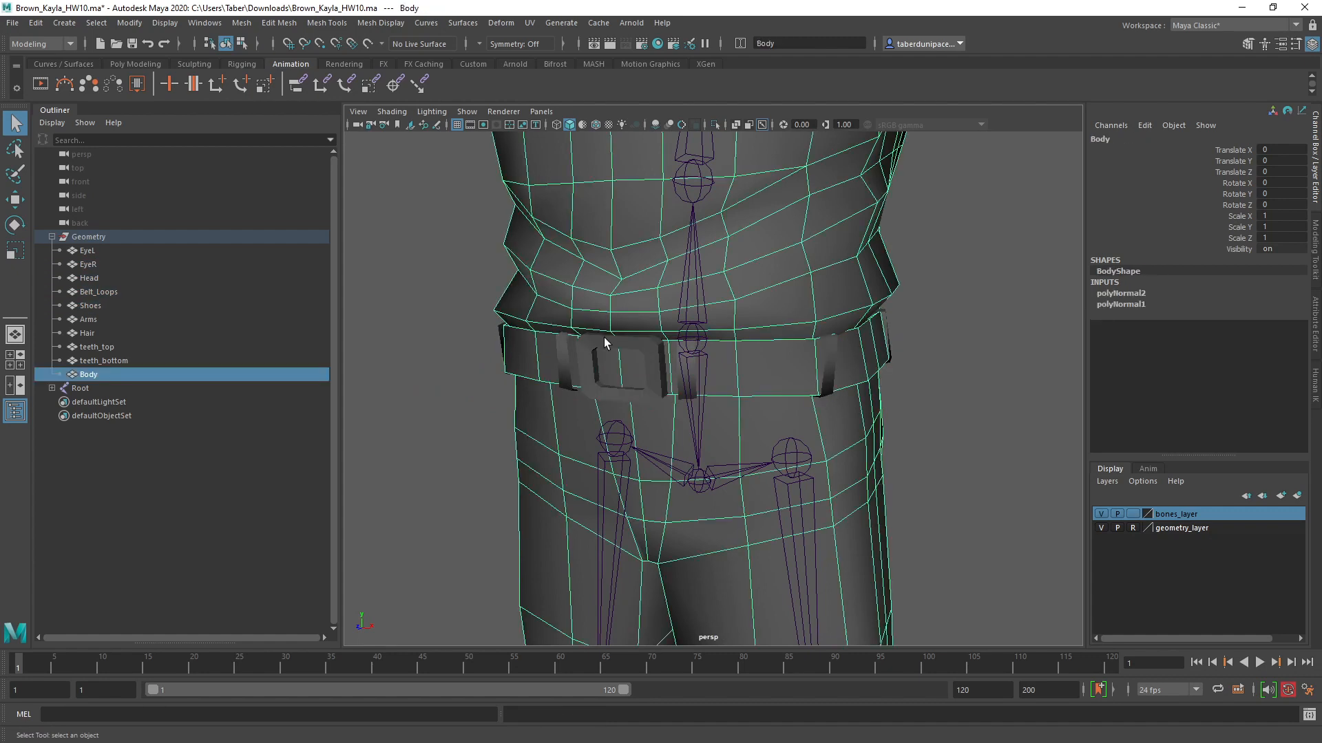
pyautogui.click(601, 341)
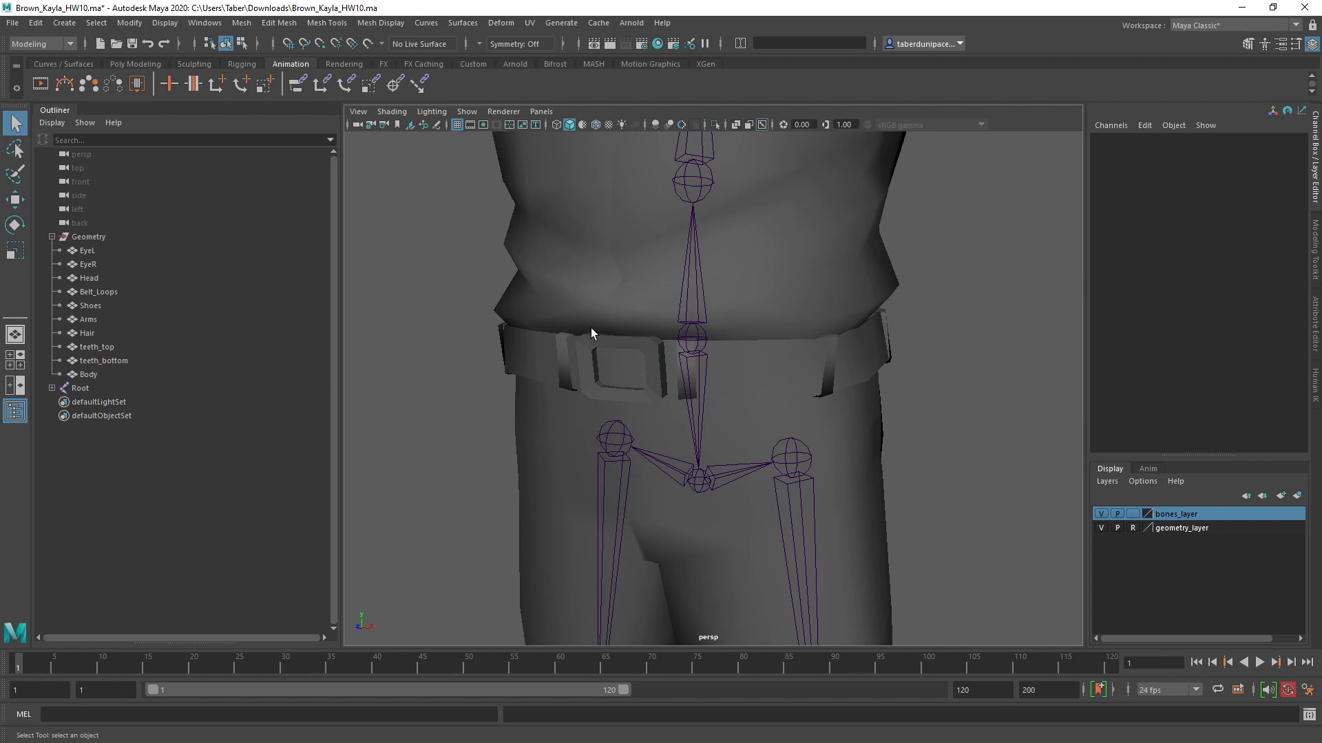
# Step: Check the Arms, teeth_bottom and teeth_top meshes, and collapse the Geometry group
pyautogui.click(102, 318)
pyautogui.press('f')
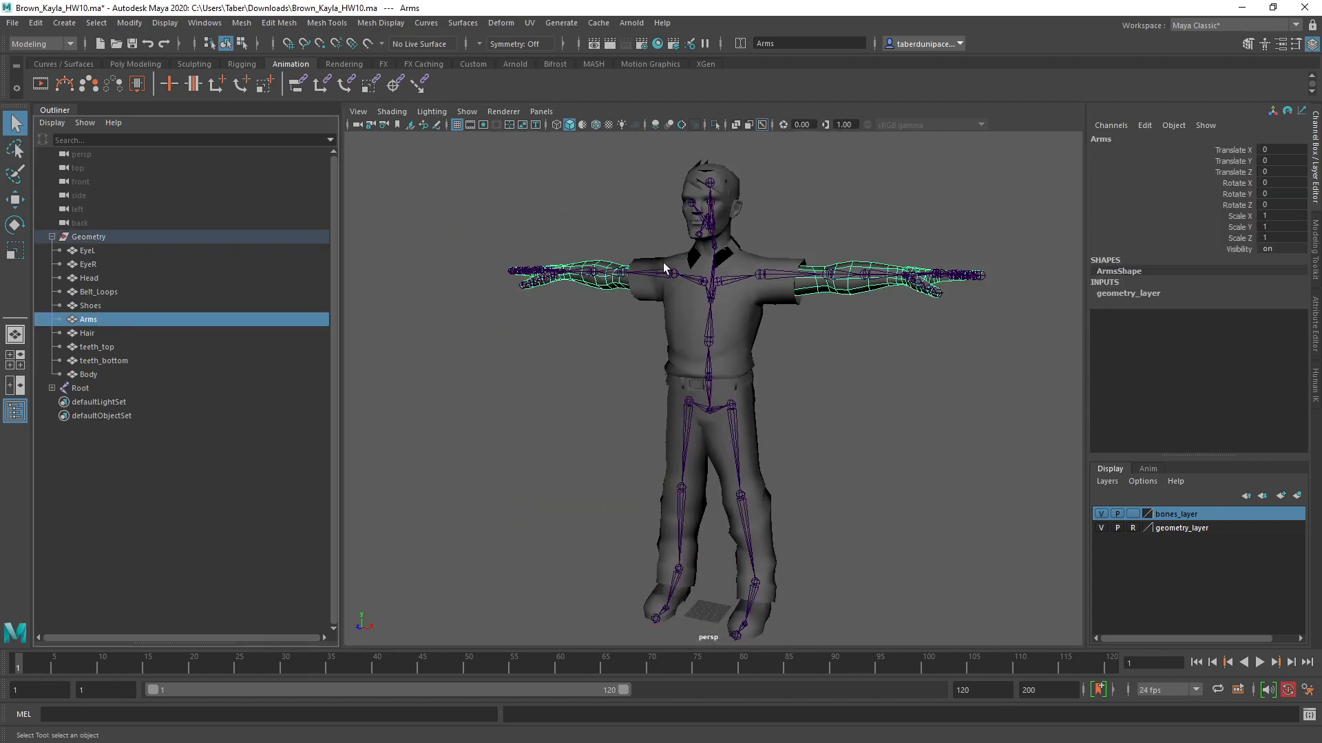
pyautogui.click(601, 399)
pyautogui.click(107, 360)
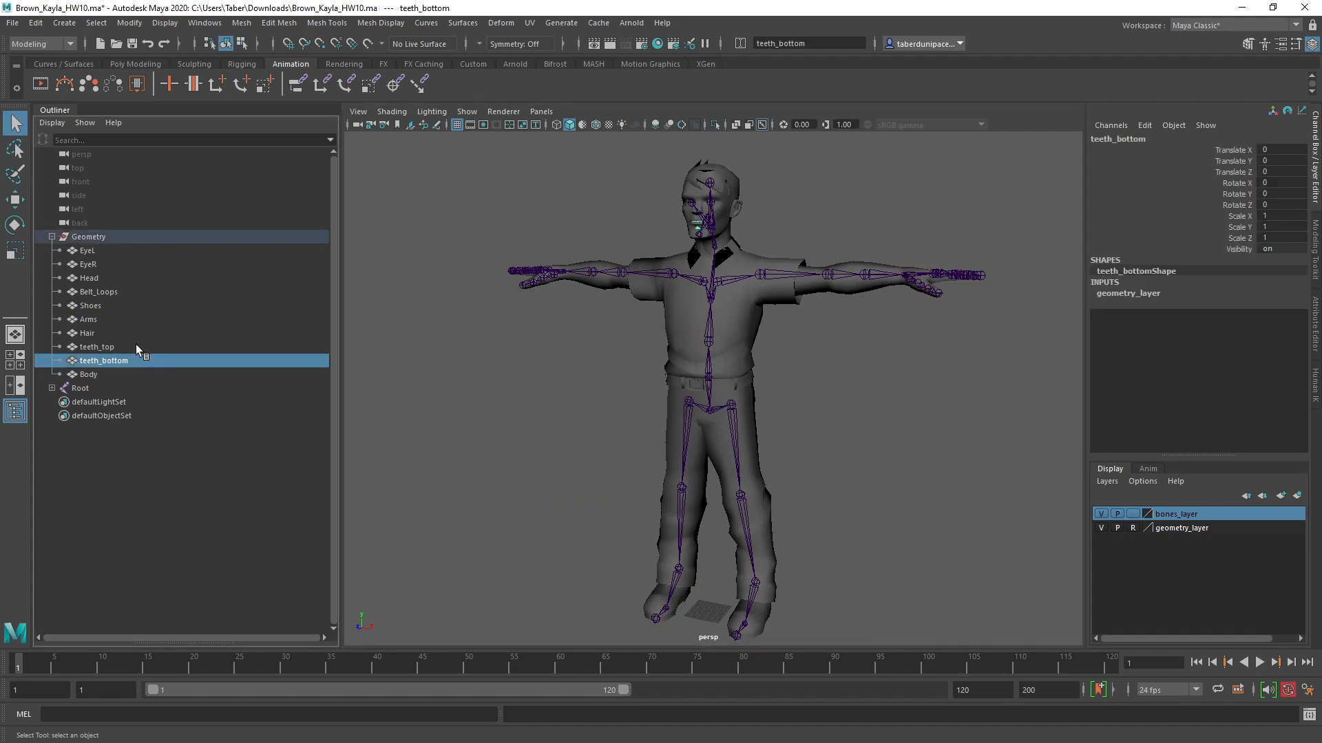
pyautogui.click(135, 346)
pyautogui.click(51, 237)
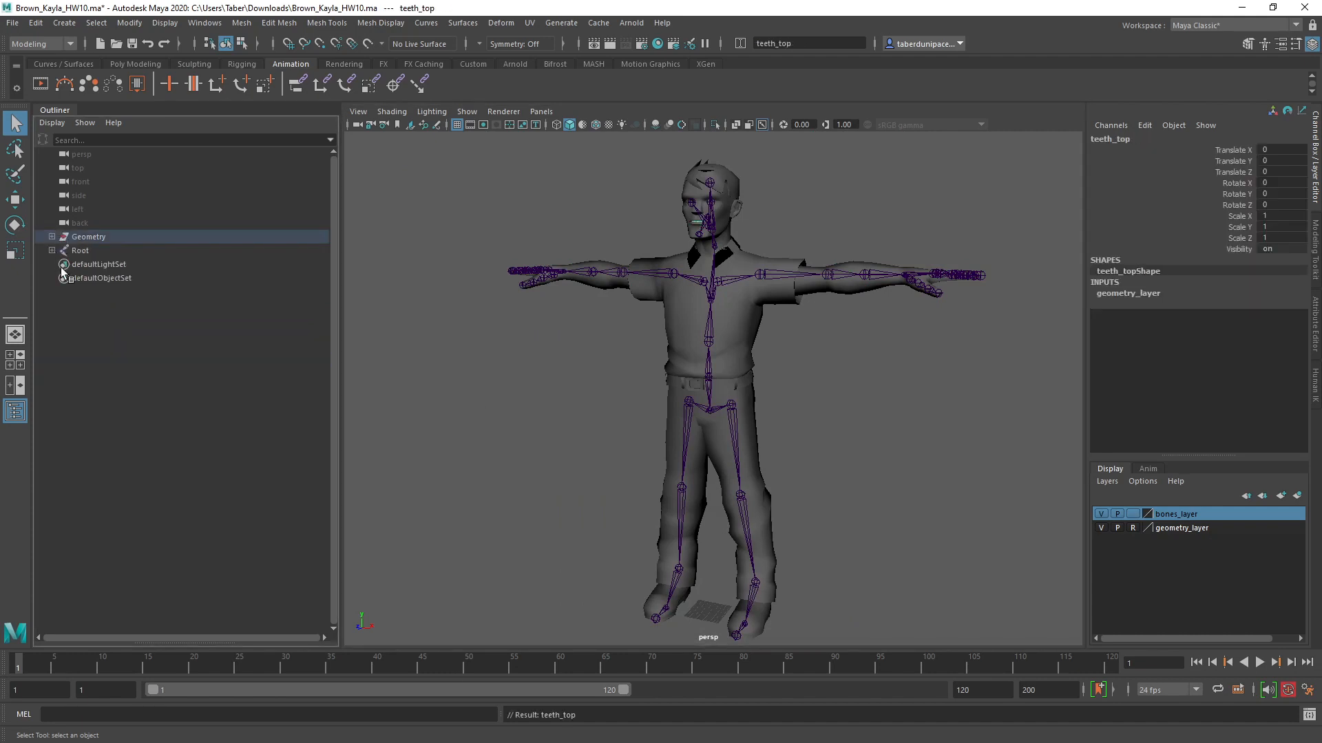
# Step: Expand the Root joint hierarchy and inspect the root, spine and hip joints around the waist
pyautogui.click(51, 251)
pyautogui.click(90, 251)
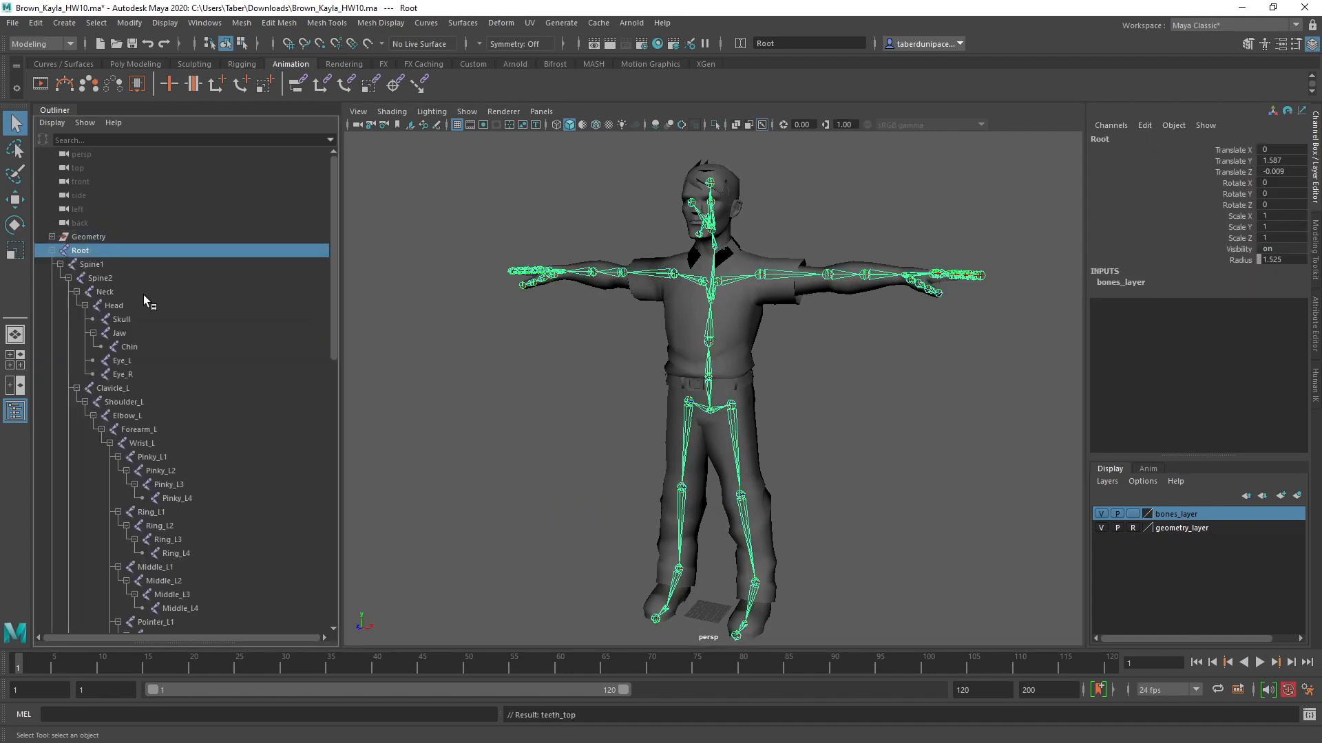
pyautogui.scroll(11, 812, 373)
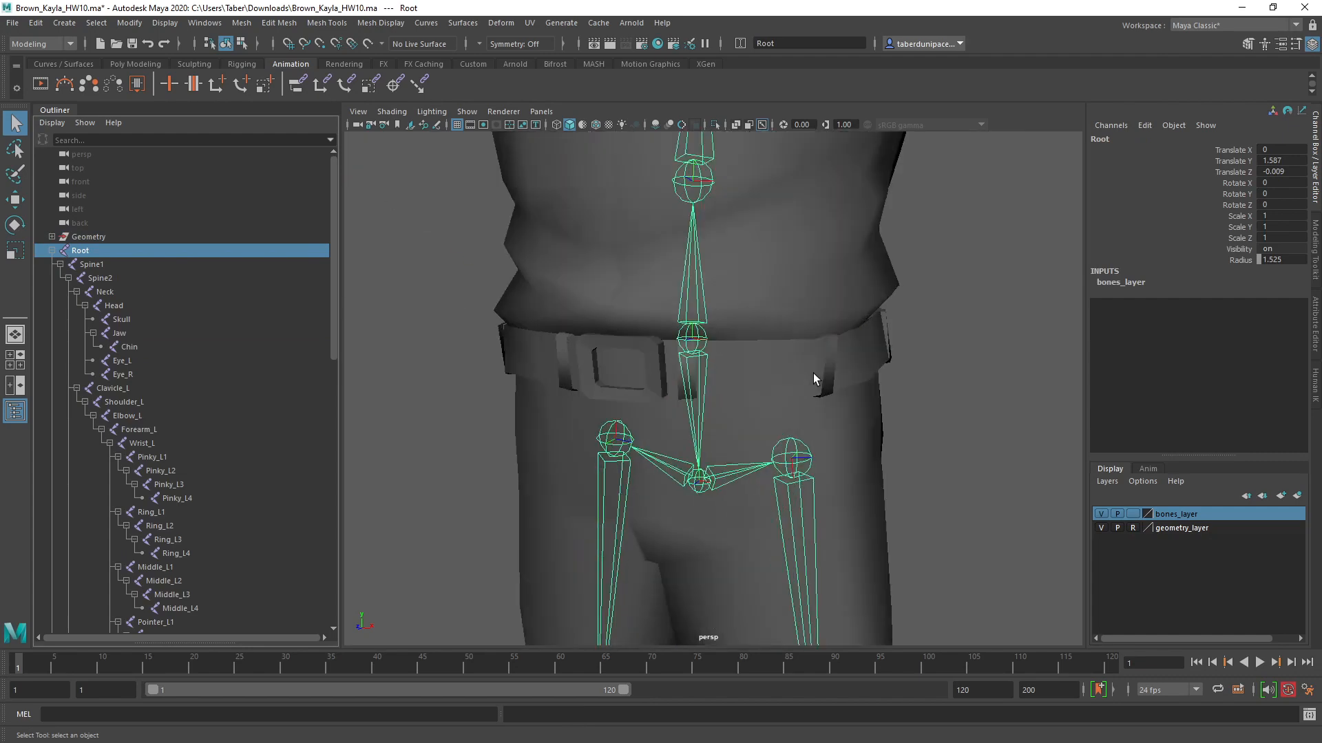
pyautogui.click(812, 373)
pyautogui.scroll(-11, 813, 373)
pyautogui.scroll(5, 815, 370)
pyautogui.click(817, 366)
pyautogui.scroll(6, 790, 338)
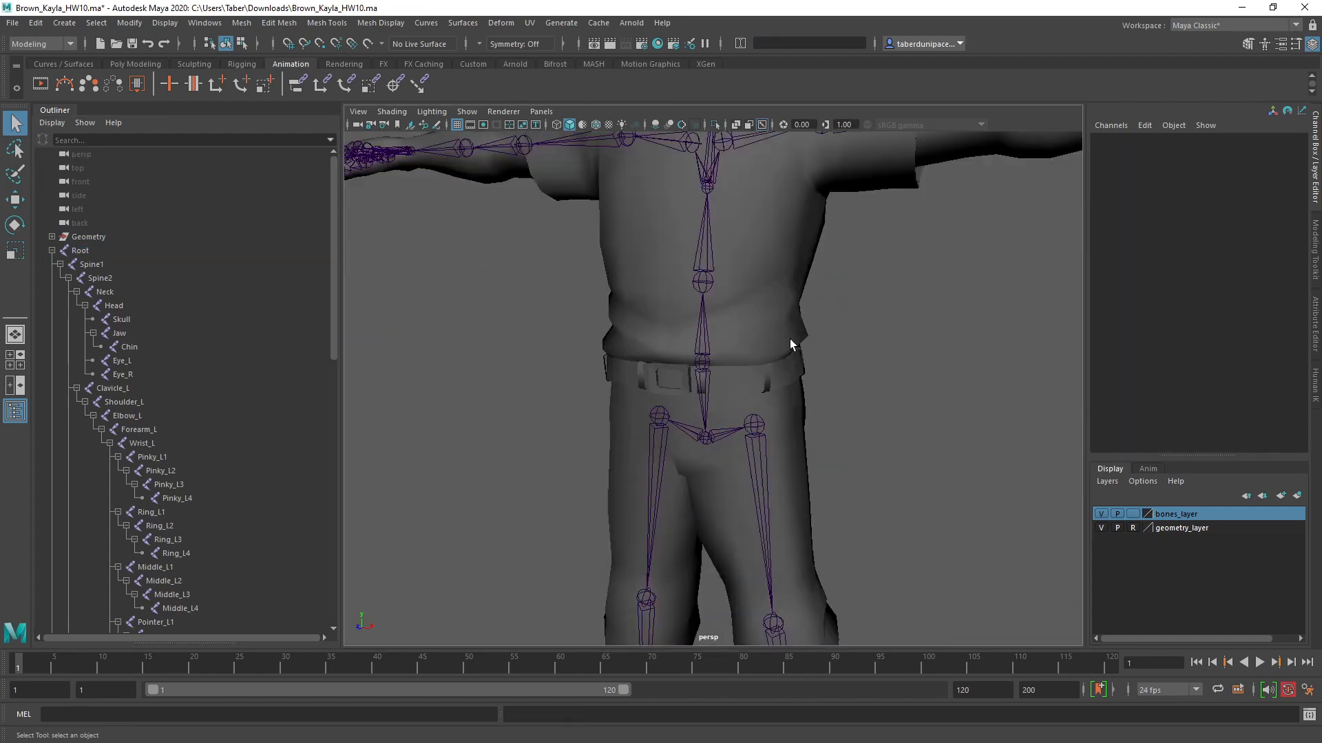
# Step: Test-rotate both clavicle joints together by about 29° around Z, and undo the rotation
pyautogui.keyDown('alt'); pyautogui.moveTo(742, 196); pyautogui.dragTo(762, 449, button='middle'); pyautogui.keyUp('alt')
pyautogui.keyDown('alt'); pyautogui.moveTo(762, 449); pyautogui.dragTo(622, 466); pyautogui.keyUp('alt')
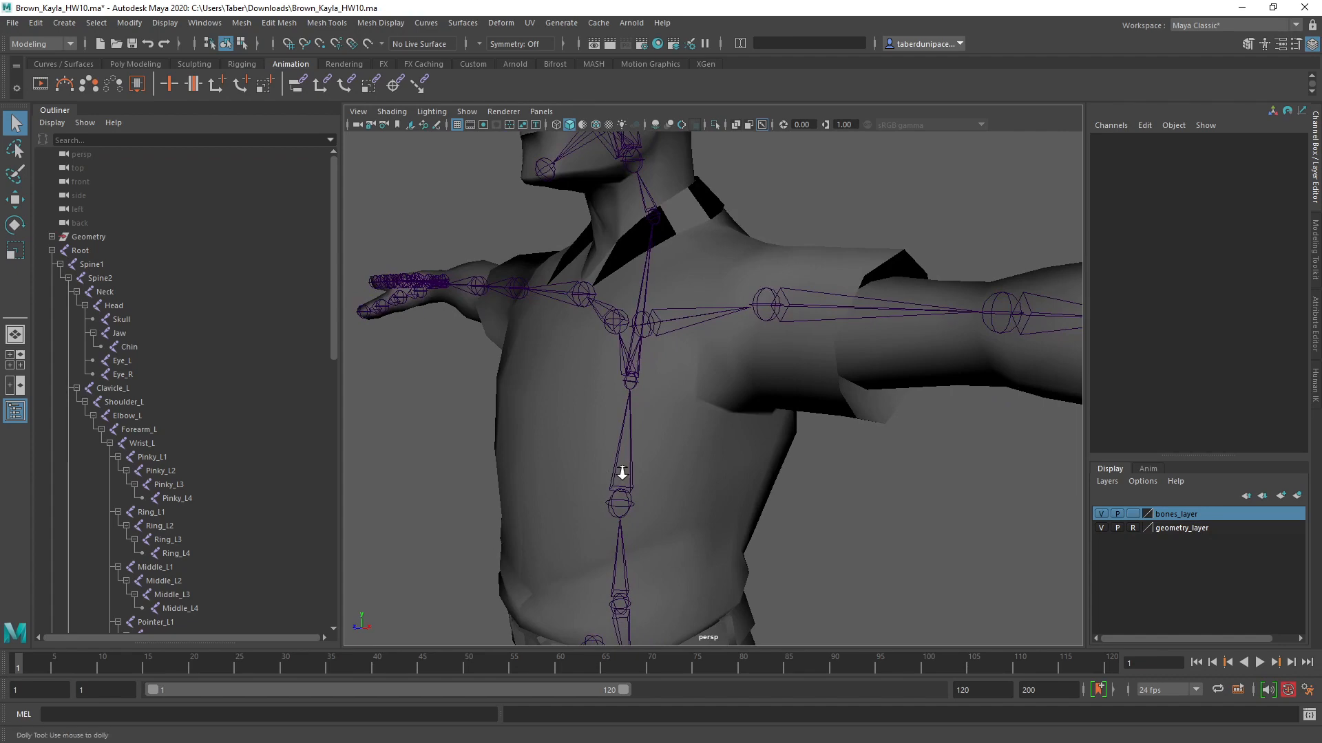
pyautogui.keyDown('alt'); pyautogui.moveTo(622, 472); pyautogui.dragTo(659, 285, button='right'); pyautogui.keyUp('alt')
pyautogui.keyDown('alt'); pyautogui.moveTo(584, 358); pyautogui.dragTo(709, 379); pyautogui.keyUp('alt')
pyautogui.keyDown('alt'); pyautogui.moveTo(709, 379); pyautogui.dragTo(628, 337, button='middle'); pyautogui.keyUp('alt')
pyautogui.click(682, 262)
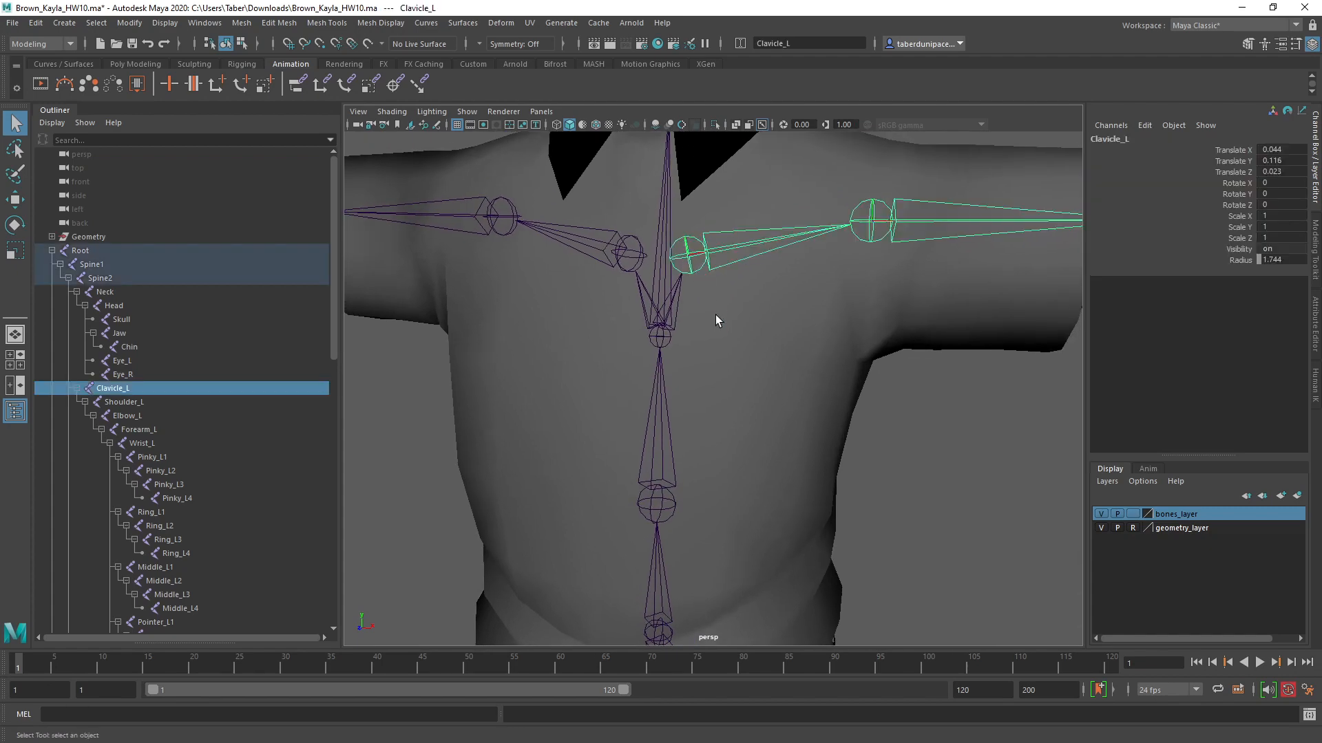
pyautogui.keyDown('alt'); pyautogui.moveTo(716, 316); pyautogui.dragTo(615, 386, button='middle'); pyautogui.keyUp('alt')
pyautogui.keyDown('shift'); pyautogui.click(487, 339); pyautogui.keyUp('shift')
pyautogui.scroll(-8, 804, 330)
pyautogui.press('e')
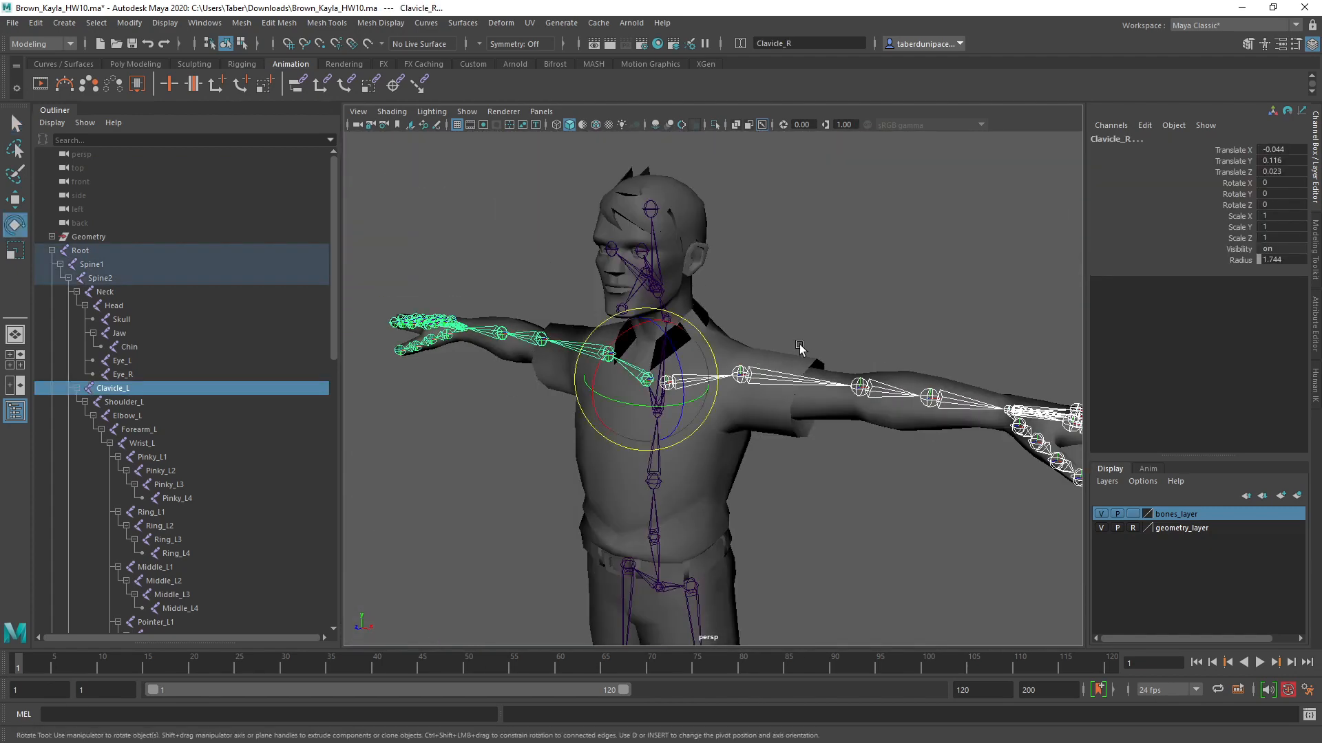
pyautogui.moveTo(681, 361); pyautogui.dragTo(688, 391)
pyautogui.hotkey('ctrl', 'z')
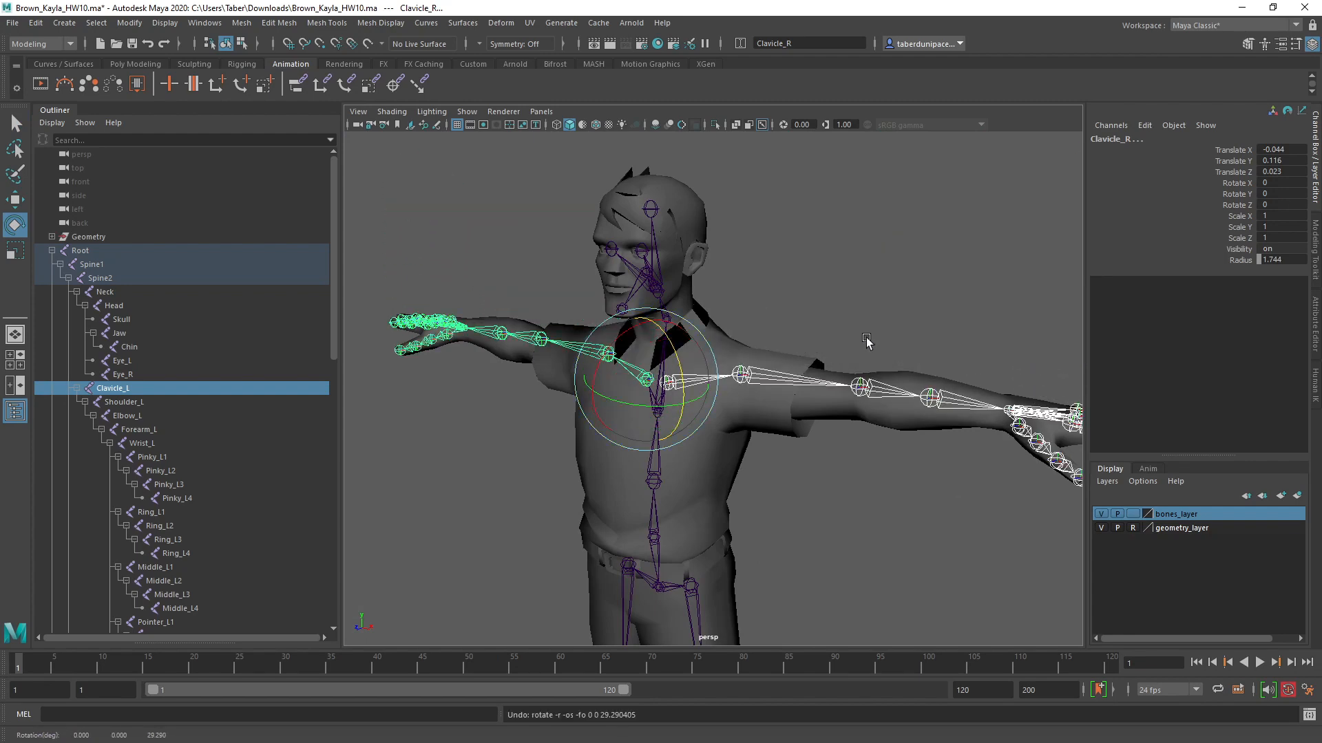
# Step: Test-bend the left and right elbow joints together around Y, and clear the selection
pyautogui.click(883, 393)
pyautogui.click(547, 338)
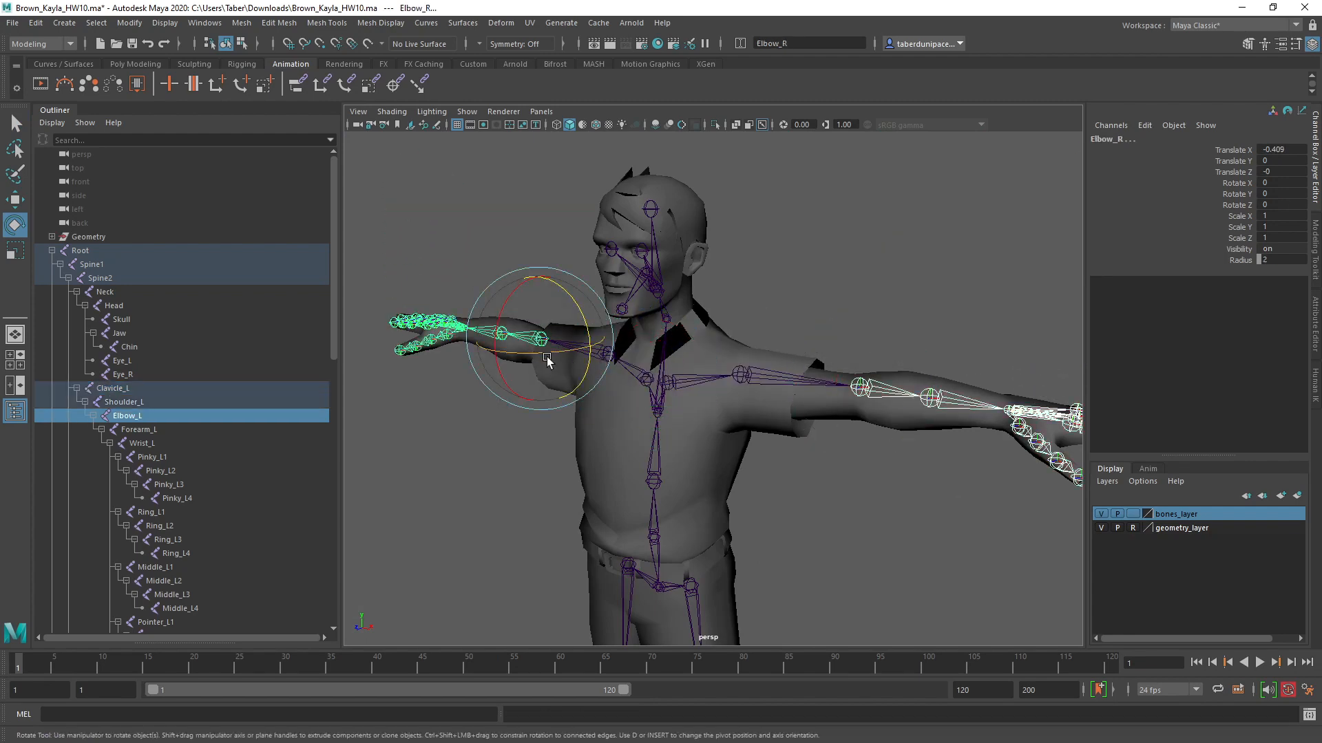
pyautogui.moveTo(569, 363); pyautogui.dragTo(601, 356)
pyautogui.click(861, 275)
# Step: Test-rotate the left thumb's base joint by about 55° around X in a close-up of the hand, and undo the rotation
pyautogui.keyDown('alt'); pyautogui.moveTo(862, 275); pyautogui.dragTo(923, 301); pyautogui.keyUp('alt')
pyautogui.keyDown('alt'); pyautogui.moveTo(806, 295); pyautogui.dragTo(695, 322, button='middle'); pyautogui.keyUp('alt')
pyautogui.keyDown('alt'); pyautogui.moveTo(695, 322); pyautogui.dragTo(873, 348, button='right'); pyautogui.keyUp('alt')
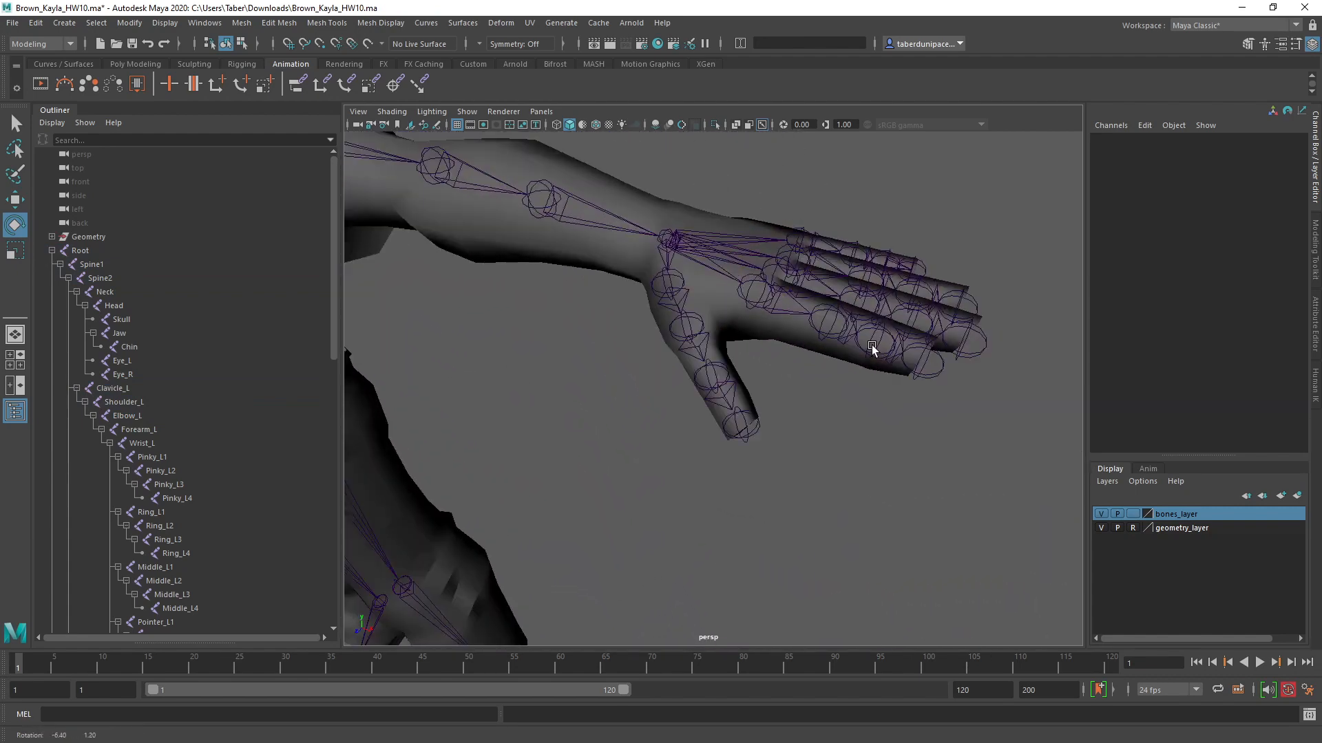
pyautogui.keyDown('alt'); pyautogui.moveTo(695, 309); pyautogui.dragTo(726, 327); pyautogui.keyUp('alt')
pyautogui.click(739, 305)
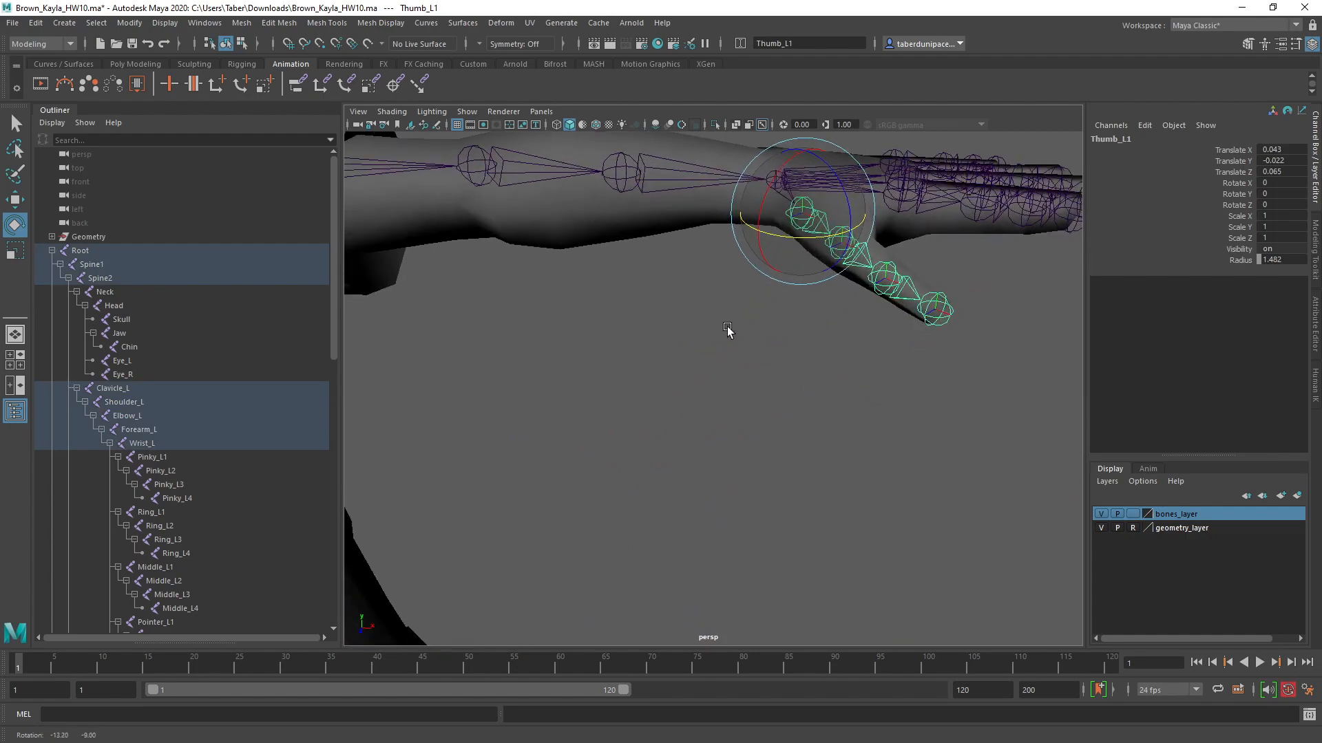
pyautogui.keyDown('alt'); pyautogui.moveTo(727, 326); pyautogui.dragTo(656, 394, button='right'); pyautogui.keyUp('alt')
pyautogui.keyDown('alt'); pyautogui.moveTo(657, 394); pyautogui.dragTo(609, 421); pyautogui.keyUp('alt')
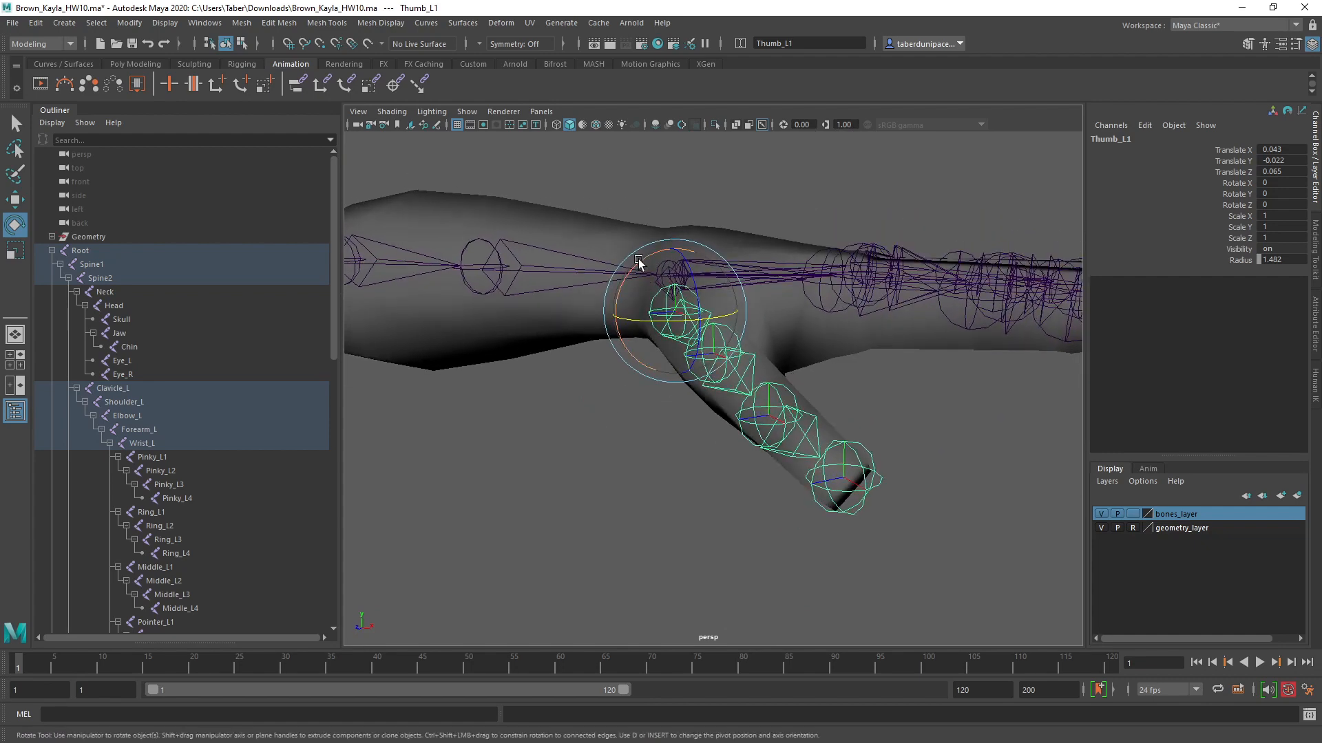
pyautogui.moveTo(639, 262); pyautogui.dragTo(681, 262)
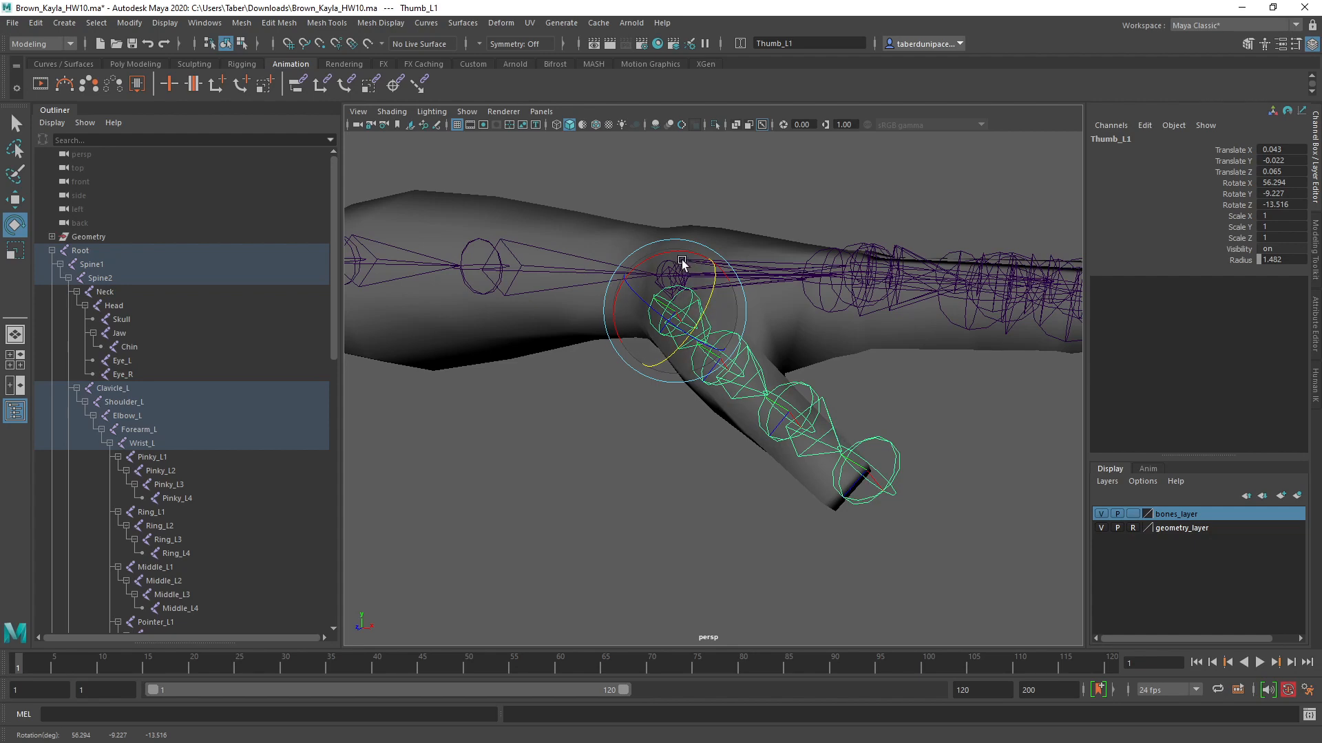
pyautogui.hotkey('ctrl', 'z')
pyautogui.hotkey('ctrl', 'z')
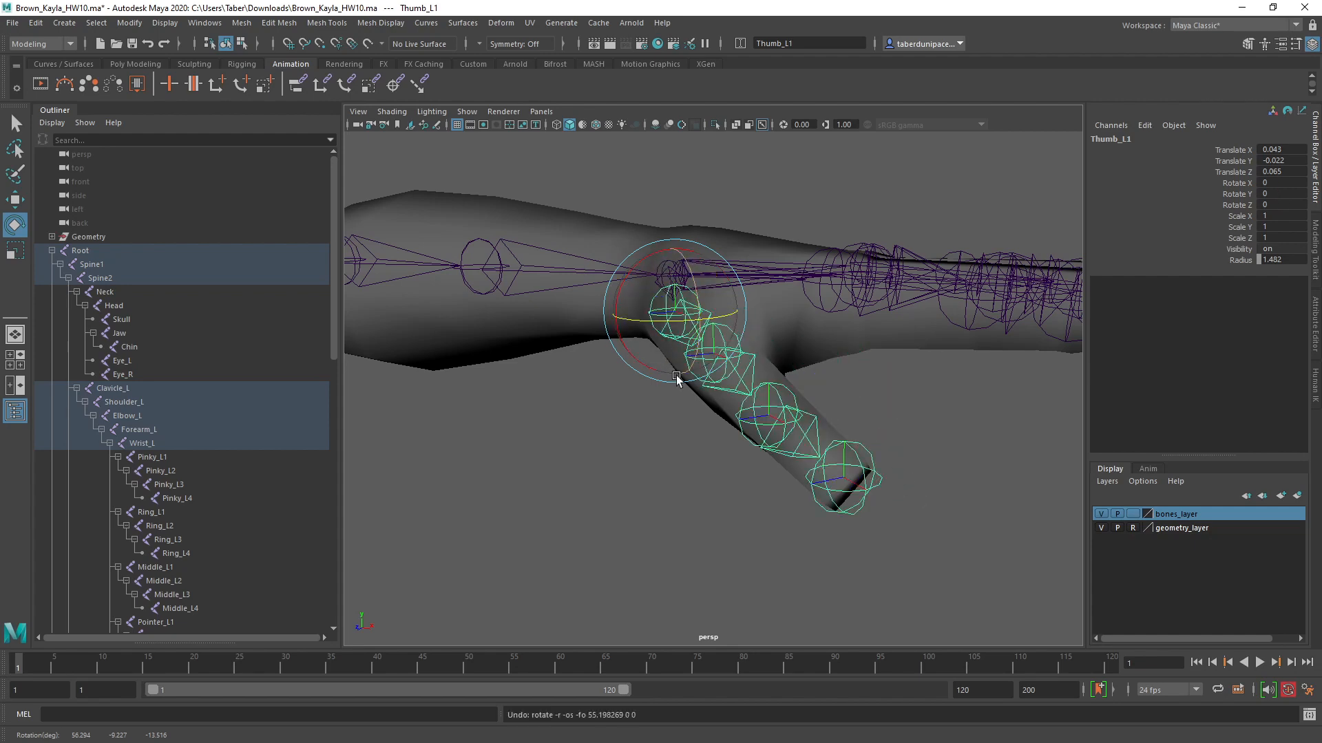
# Step: Deselect the thumb joint and examine the right arm and upper-body joints from the front
pyautogui.keyDown('alt'); pyautogui.moveTo(593, 460); pyautogui.dragTo(468, 369); pyautogui.keyUp('alt')
pyautogui.click(573, 419)
pyautogui.moveTo(573, 419)
pyautogui.keyDown('alt'); pyautogui.mouseDown()
pyautogui.moveTo(625, 430)
pyautogui.moveTo(570, 423)
pyautogui.mouseUp(); pyautogui.keyUp('alt')
pyautogui.keyDown('alt'); pyautogui.moveTo(564, 421); pyautogui.dragTo(914, 356, button='middle'); pyautogui.keyUp('alt')
pyautogui.keyDown('alt'); pyautogui.moveTo(914, 356); pyautogui.dragTo(639, 365, button='right'); pyautogui.keyUp('alt')
pyautogui.keyDown('alt'); pyautogui.moveTo(639, 366); pyautogui.dragTo(798, 368, button='middle'); pyautogui.keyUp('alt')
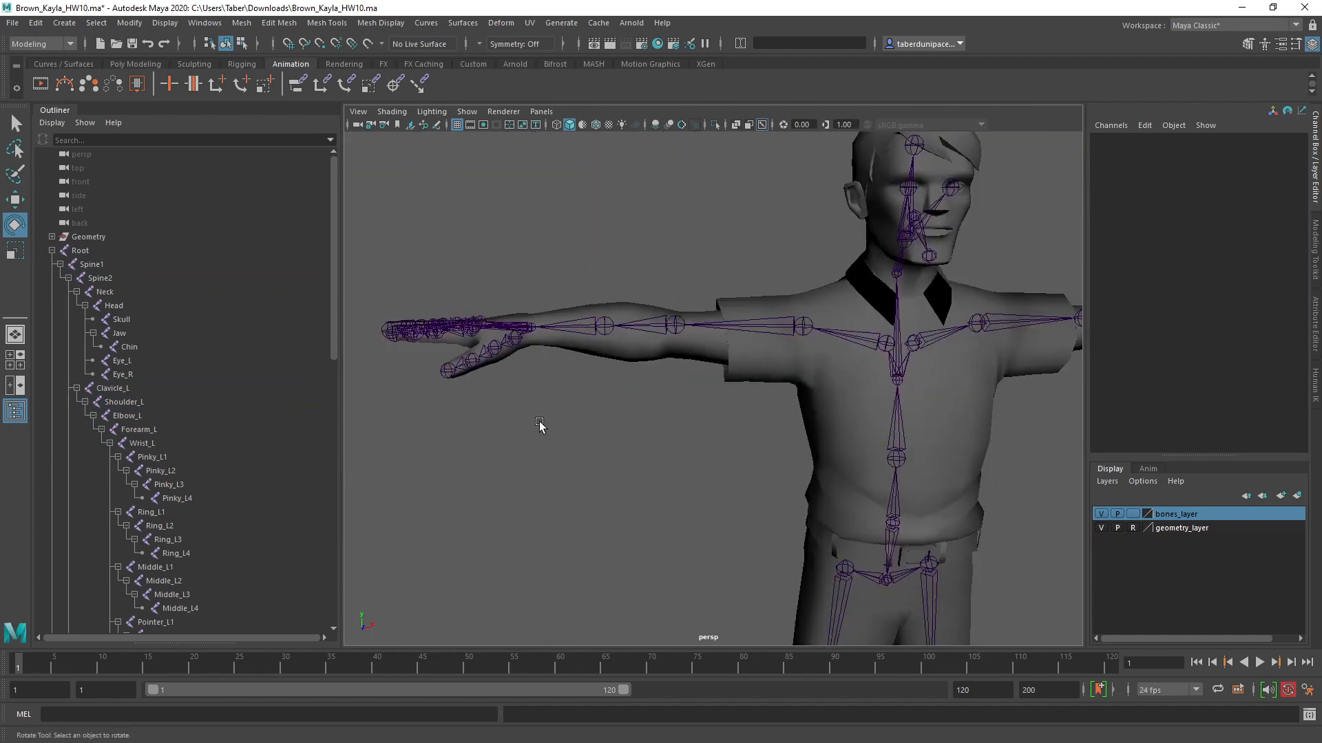
# Step: Select the right thumb's base joint, examine its placement and rotation axes from several angles, and clear the selection
pyautogui.keyDown('alt'); pyautogui.moveTo(540, 422); pyautogui.dragTo(957, 599, button='right'); pyautogui.keyUp('alt')
pyautogui.keyDown('alt'); pyautogui.moveTo(585, 441); pyautogui.dragTo(676, 451); pyautogui.keyUp('alt')
pyautogui.keyDown('alt'); pyautogui.moveTo(676, 452); pyautogui.dragTo(791, 496, button='right'); pyautogui.keyUp('alt')
pyautogui.keyDown('alt'); pyautogui.moveTo(633, 434); pyautogui.dragTo(654, 420, button='middle'); pyautogui.keyUp('alt')
pyautogui.click(604, 390)
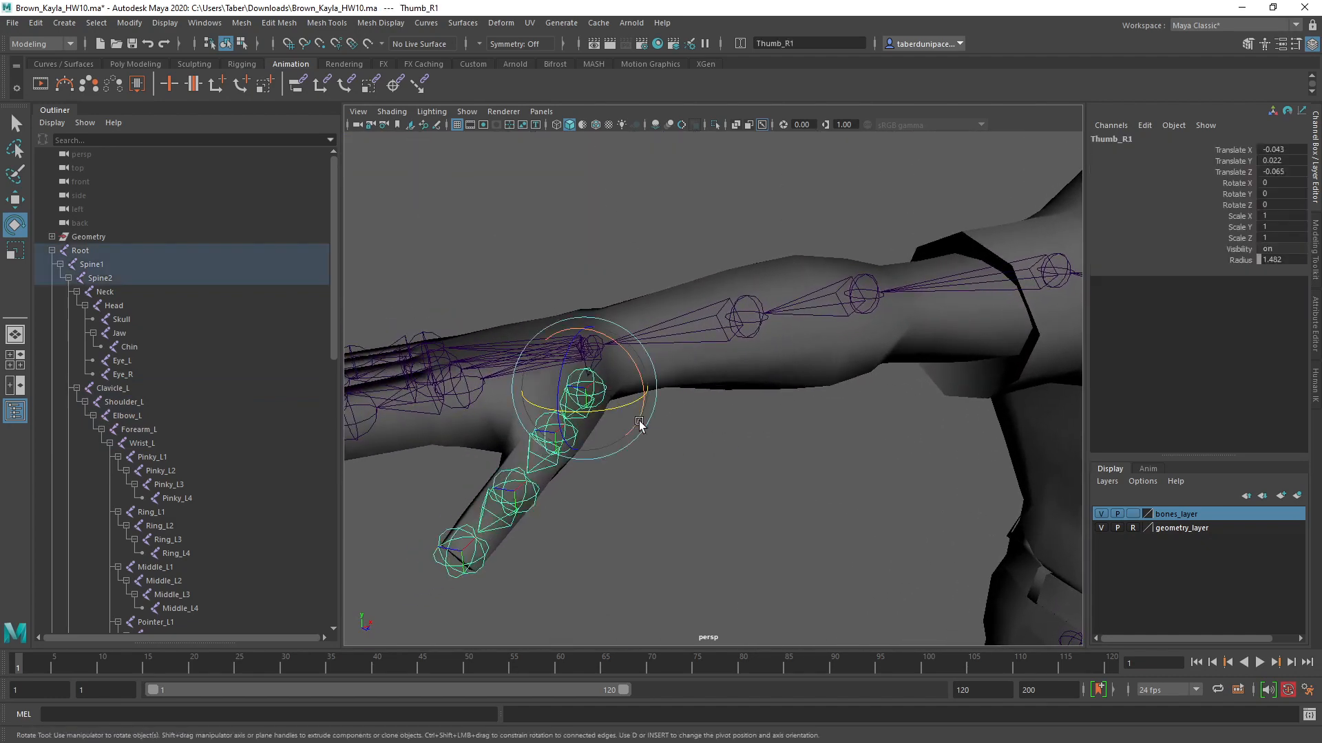
pyautogui.keyDown('alt'); pyautogui.moveTo(713, 451); pyautogui.dragTo(711, 438); pyautogui.keyUp('alt')
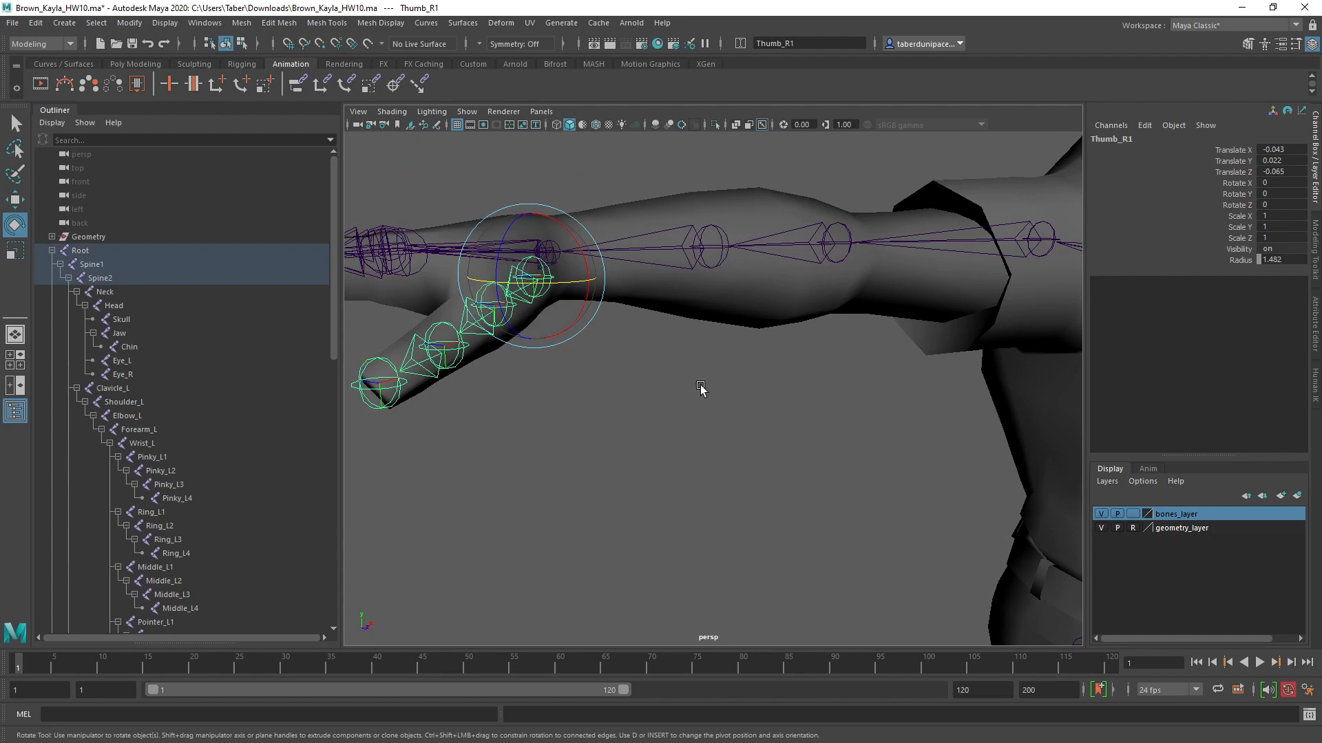
pyautogui.keyDown('alt'); pyautogui.moveTo(699, 386); pyautogui.dragTo(839, 327); pyautogui.keyUp('alt')
pyautogui.click(716, 207)
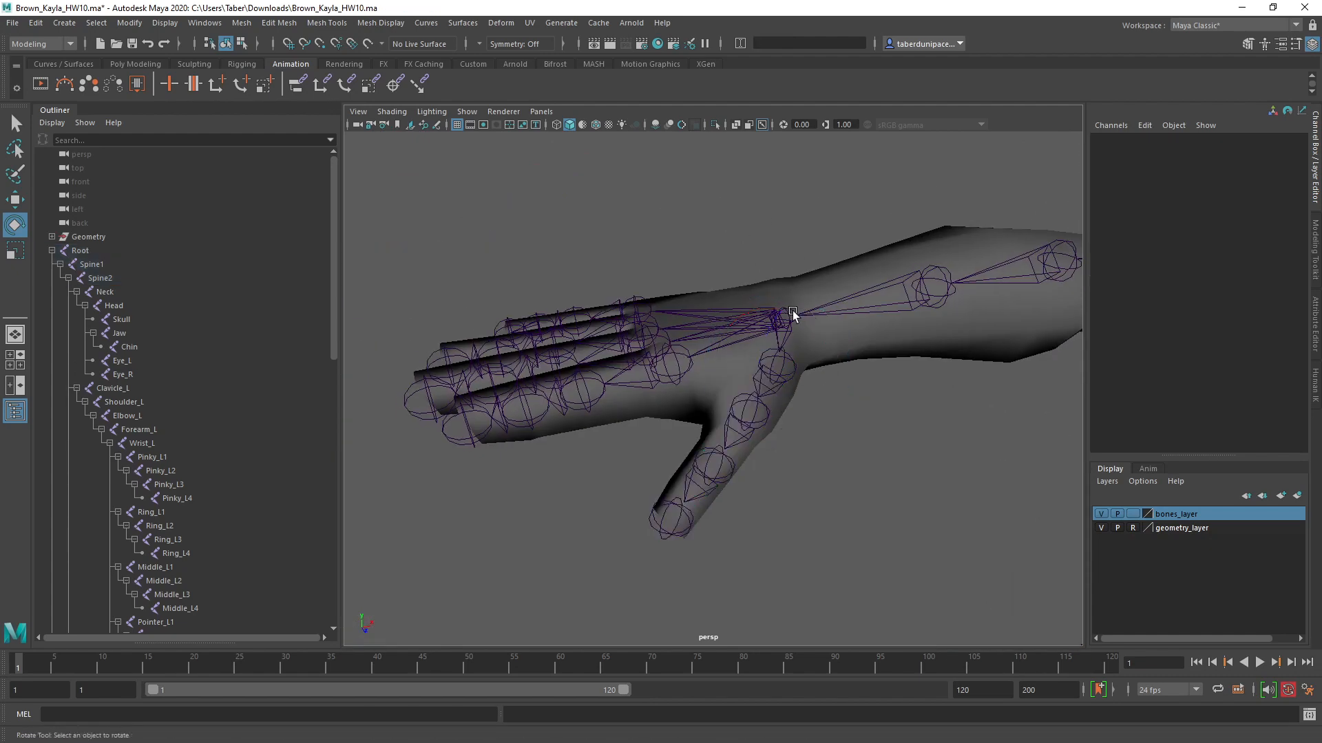
# Step: Select the right wrist joint to check its axes, clear the selection, and examine the right-hand finger joints
pyautogui.click(789, 313)
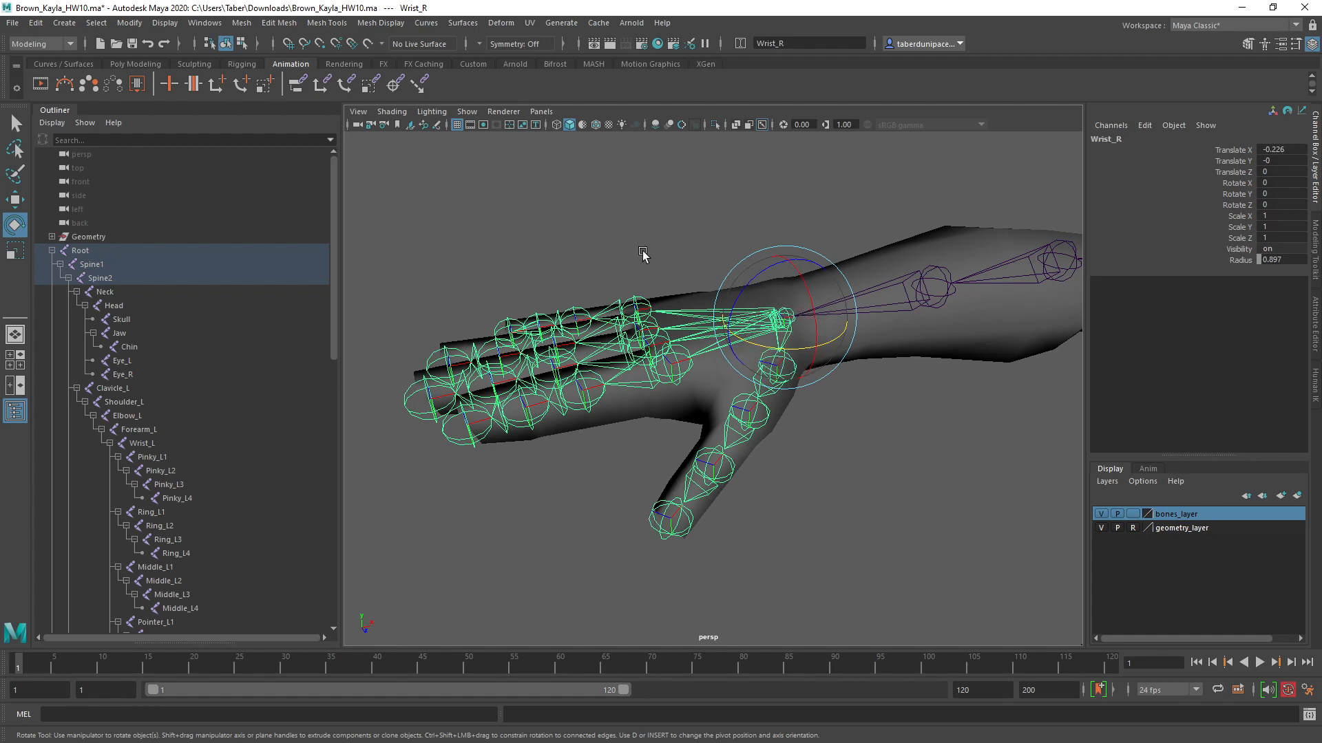
pyautogui.click(720, 361)
pyautogui.keyDown('alt'); pyautogui.moveTo(720, 360); pyautogui.dragTo(737, 403); pyautogui.keyUp('alt')
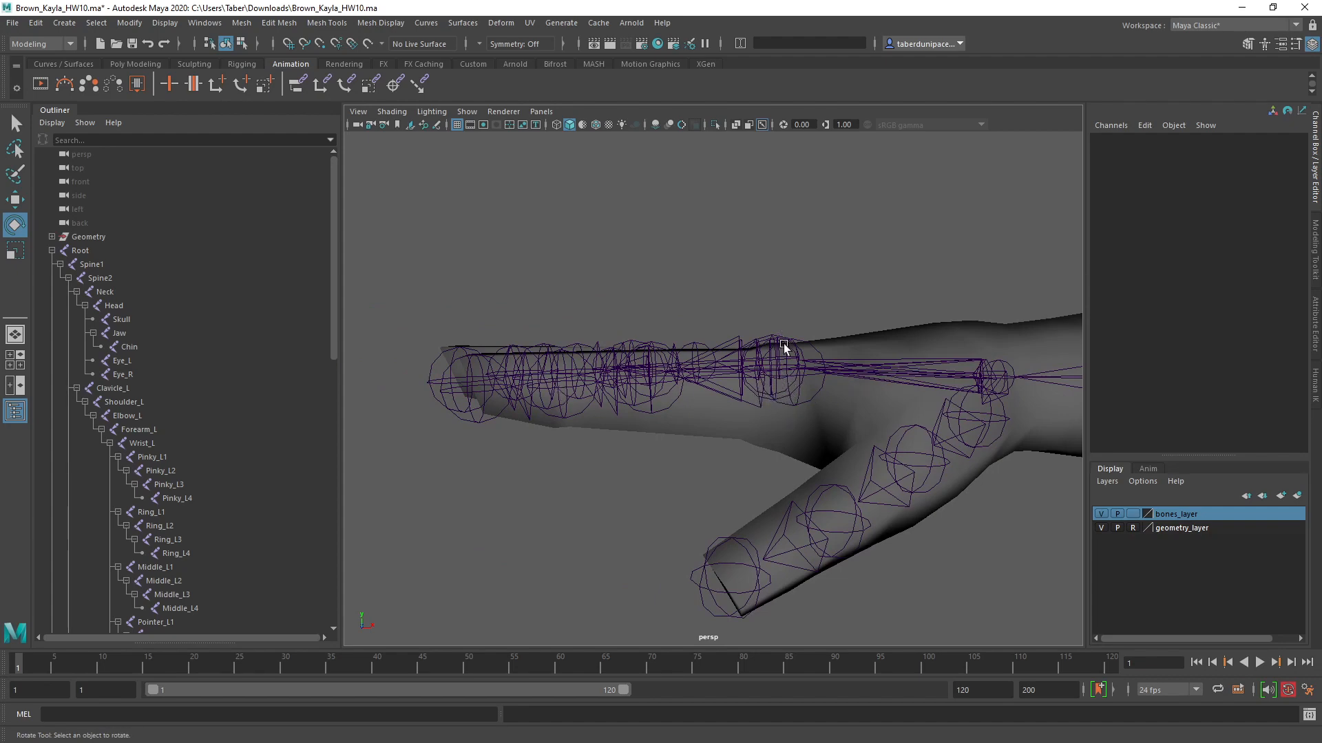
pyautogui.keyDown('alt'); pyautogui.moveTo(652, 404); pyautogui.dragTo(744, 528); pyautogui.keyUp('alt')
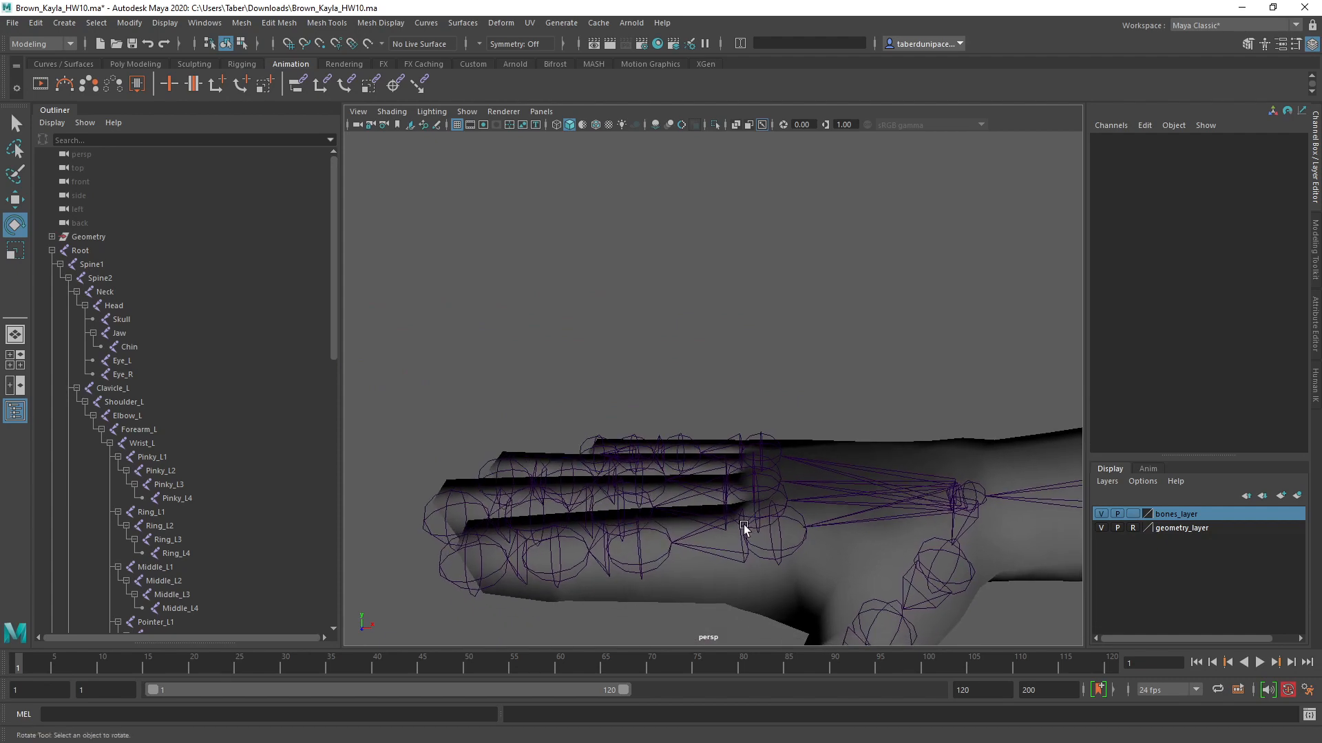
pyautogui.keyDown('alt'); pyautogui.moveTo(521, 555); pyautogui.dragTo(508, 391); pyautogui.keyUp('alt')
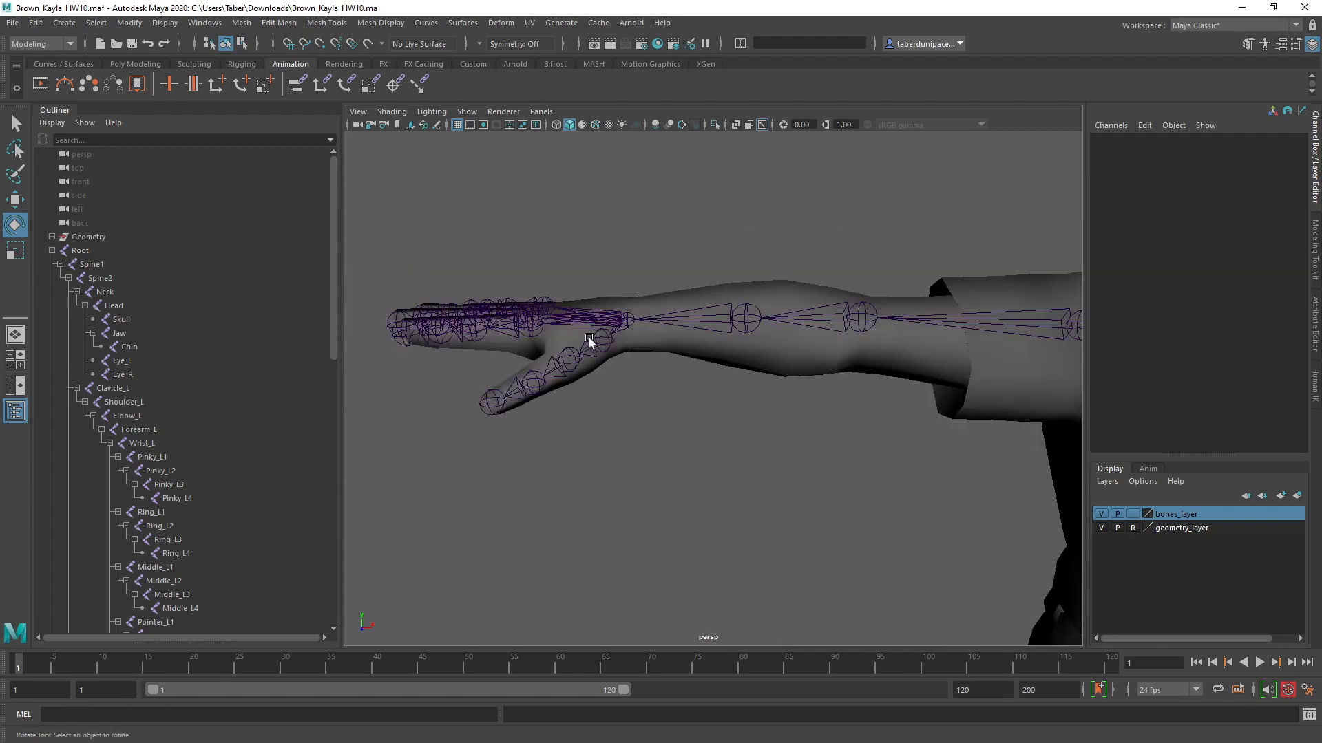
# Step: Select the left hip joint and examine the leg and foot joints from the front, the side and close up
pyautogui.keyDown('alt'); pyautogui.moveTo(888, 440); pyautogui.dragTo(720, 420, button='middle'); pyautogui.keyUp('alt')
pyautogui.scroll(-4, 720, 432)
pyautogui.keyDown('alt'); pyautogui.moveTo(869, 496); pyautogui.dragTo(837, 464); pyautogui.keyUp('alt')
pyautogui.keyDown('alt'); pyautogui.moveTo(893, 541); pyautogui.dragTo(776, 342, button='middle'); pyautogui.keyUp('alt')
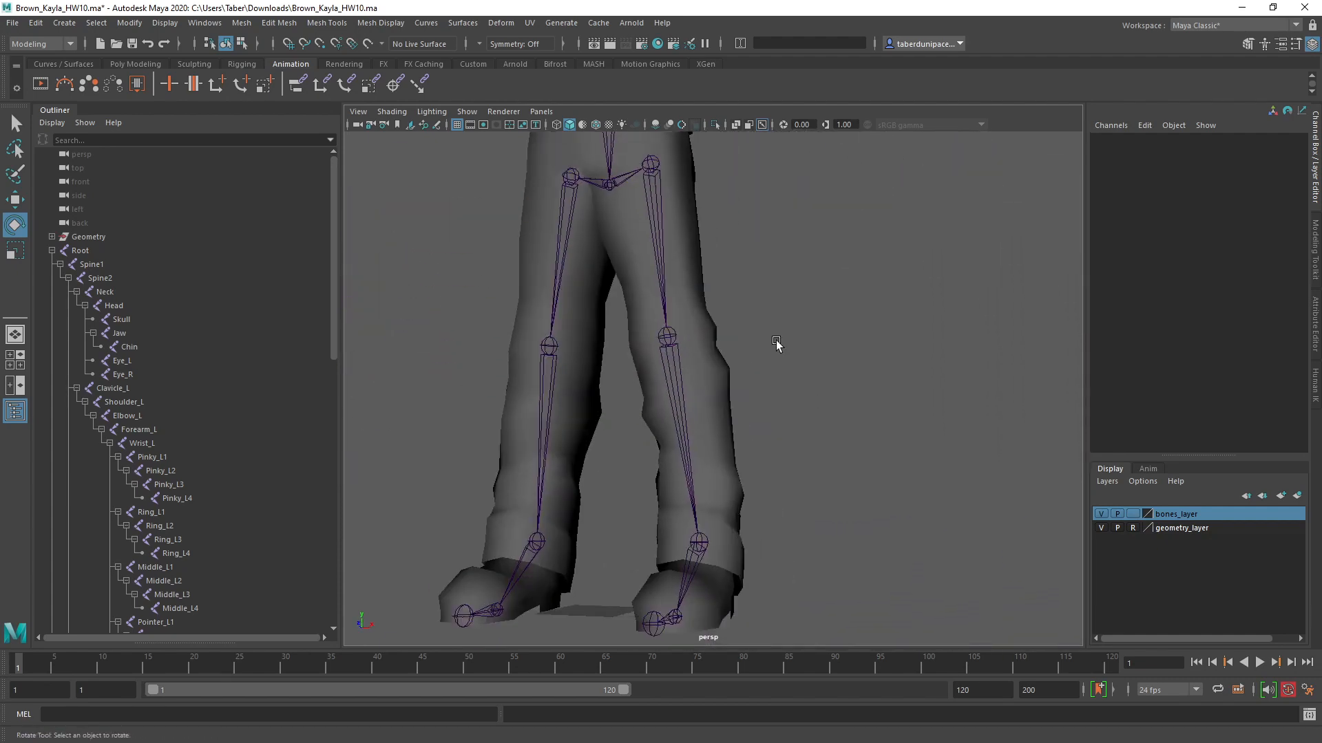
pyautogui.keyDown('alt'); pyautogui.moveTo(776, 341); pyautogui.dragTo(789, 408); pyautogui.keyUp('alt')
pyautogui.click(751, 177)
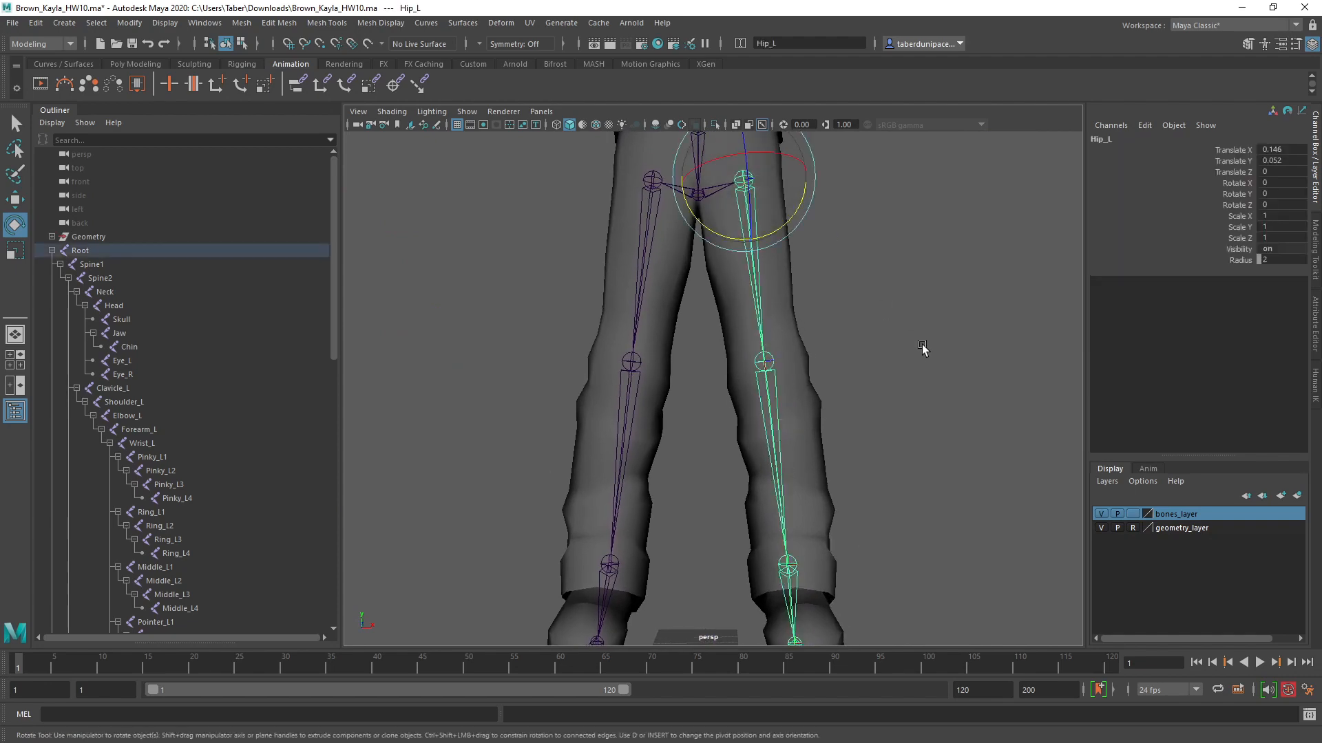
pyautogui.keyDown('alt'); pyautogui.moveTo(922, 348); pyautogui.dragTo(801, 384); pyautogui.keyUp('alt')
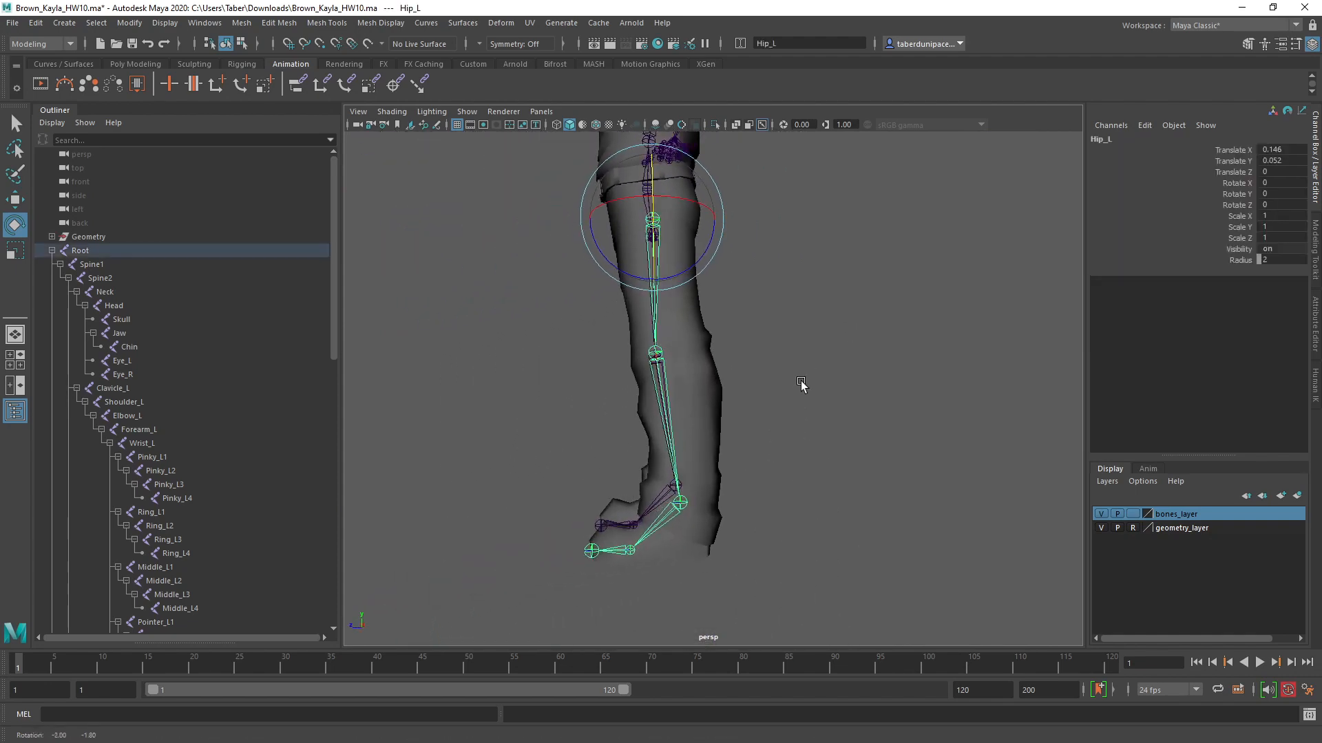
pyautogui.keyDown('alt'); pyautogui.moveTo(756, 444); pyautogui.dragTo(769, 376, button='middle'); pyautogui.keyUp('alt')
pyautogui.keyDown('alt'); pyautogui.moveTo(768, 377); pyautogui.dragTo(840, 421); pyautogui.keyUp('alt')
pyautogui.scroll(5, 823, 494)
pyautogui.keyDown('alt'); pyautogui.moveTo(834, 533); pyautogui.dragTo(836, 375, button='middle'); pyautogui.keyUp('alt')
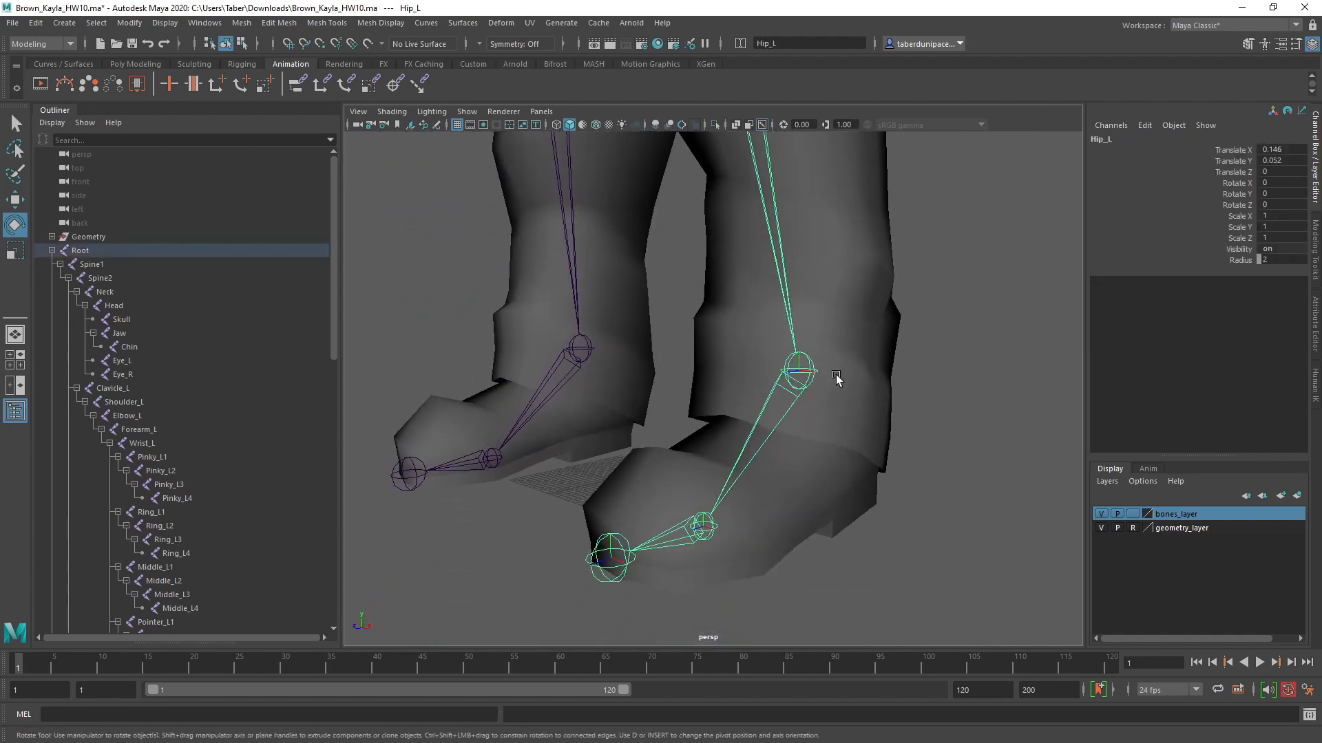
# Step: Select the left thumb's base joint and examine its placement and rotation axes
pyautogui.keyDown('alt'); pyautogui.moveTo(824, 442); pyautogui.dragTo(695, 449, button='right'); pyautogui.keyUp('alt')
pyautogui.keyDown('alt'); pyautogui.moveTo(695, 449); pyautogui.dragTo(741, 454); pyautogui.keyUp('alt')
pyautogui.keyDown('alt'); pyautogui.moveTo(799, 158); pyautogui.dragTo(820, 585, button='middle'); pyautogui.keyUp('alt')
pyautogui.keyDown('alt'); pyautogui.moveTo(819, 585); pyautogui.dragTo(924, 468); pyautogui.keyUp('alt')
pyautogui.keyDown('alt'); pyautogui.moveTo(924, 468); pyautogui.dragTo(819, 426, button='right'); pyautogui.keyUp('alt')
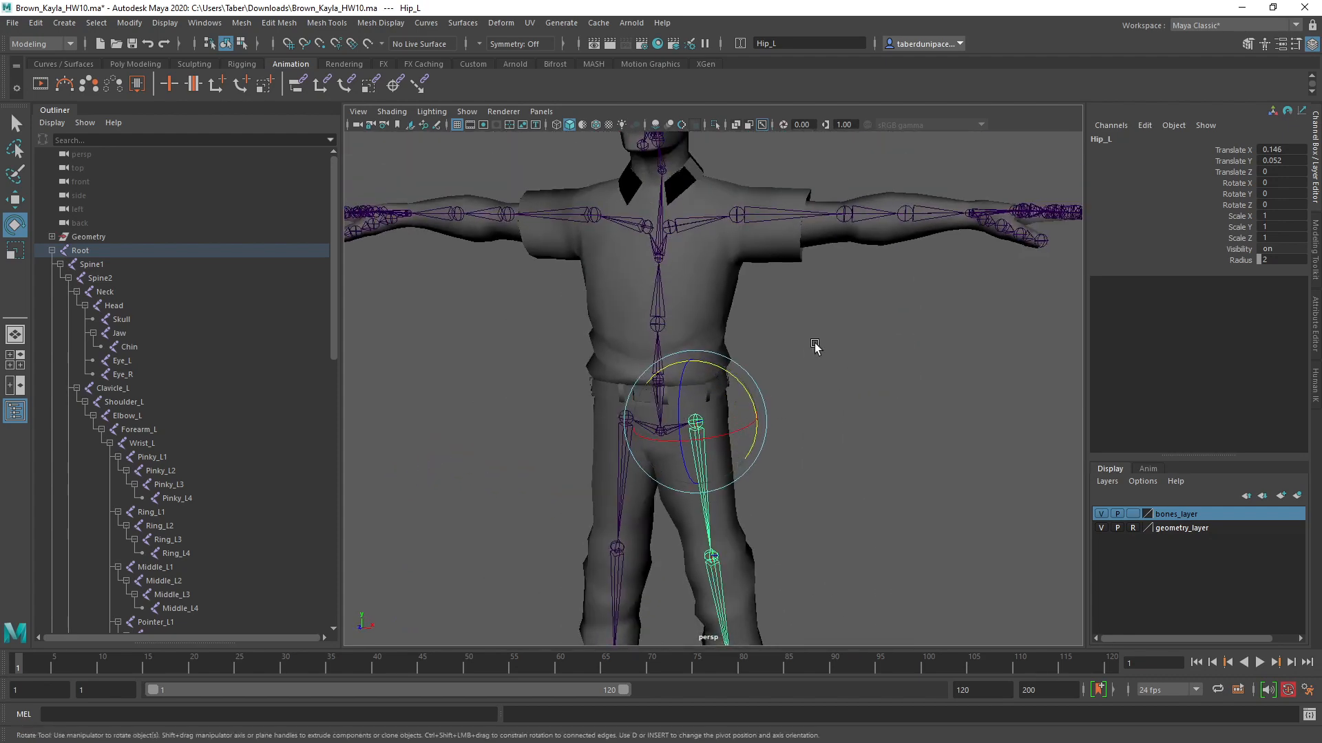
pyautogui.keyDown('alt'); pyautogui.moveTo(814, 348); pyautogui.dragTo(751, 358); pyautogui.keyUp('alt')
pyautogui.keyDown('alt'); pyautogui.moveTo(761, 358); pyautogui.dragTo(692, 430, button='middle'); pyautogui.keyUp('alt')
pyautogui.scroll(5, 771, 460)
pyautogui.keyDown('alt'); pyautogui.moveTo(702, 450); pyautogui.dragTo(885, 447); pyautogui.keyUp('alt')
pyautogui.click(906, 440)
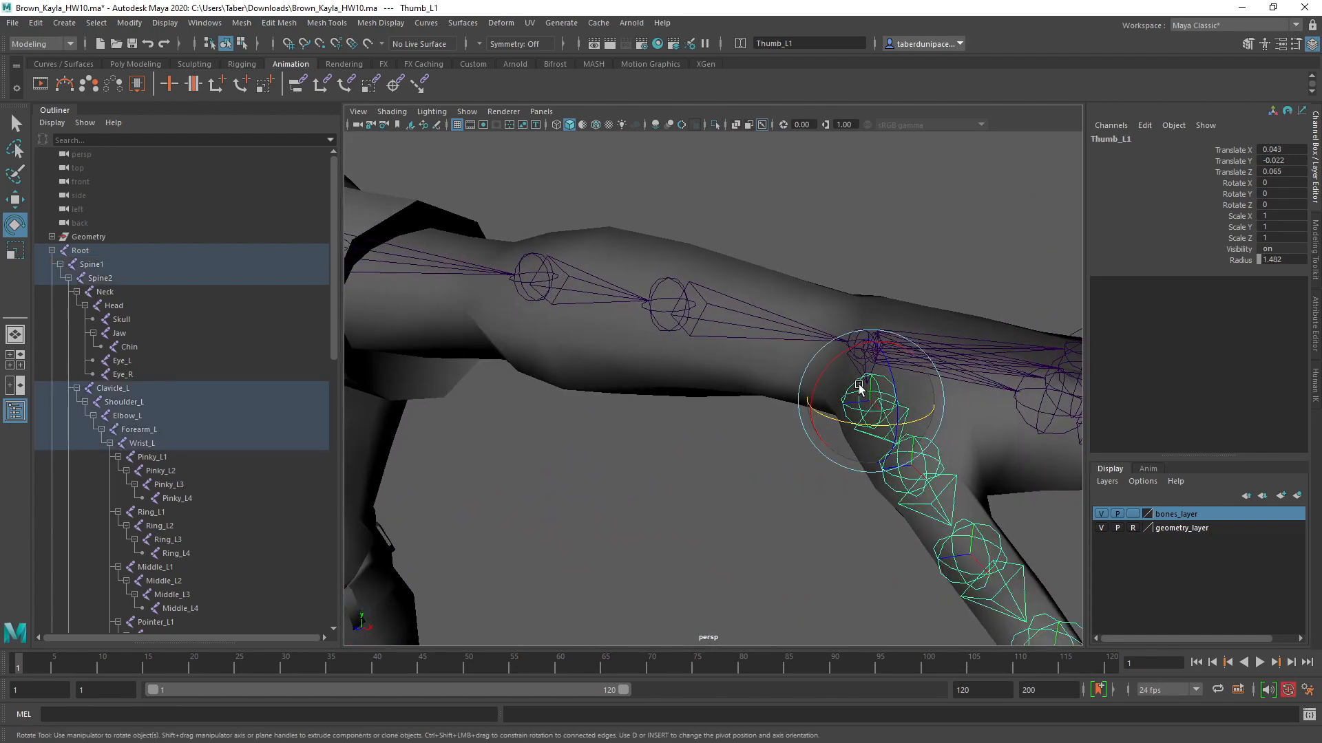
pyautogui.keyDown('alt'); pyautogui.moveTo(868, 396); pyautogui.dragTo(923, 441); pyautogui.keyUp('alt')
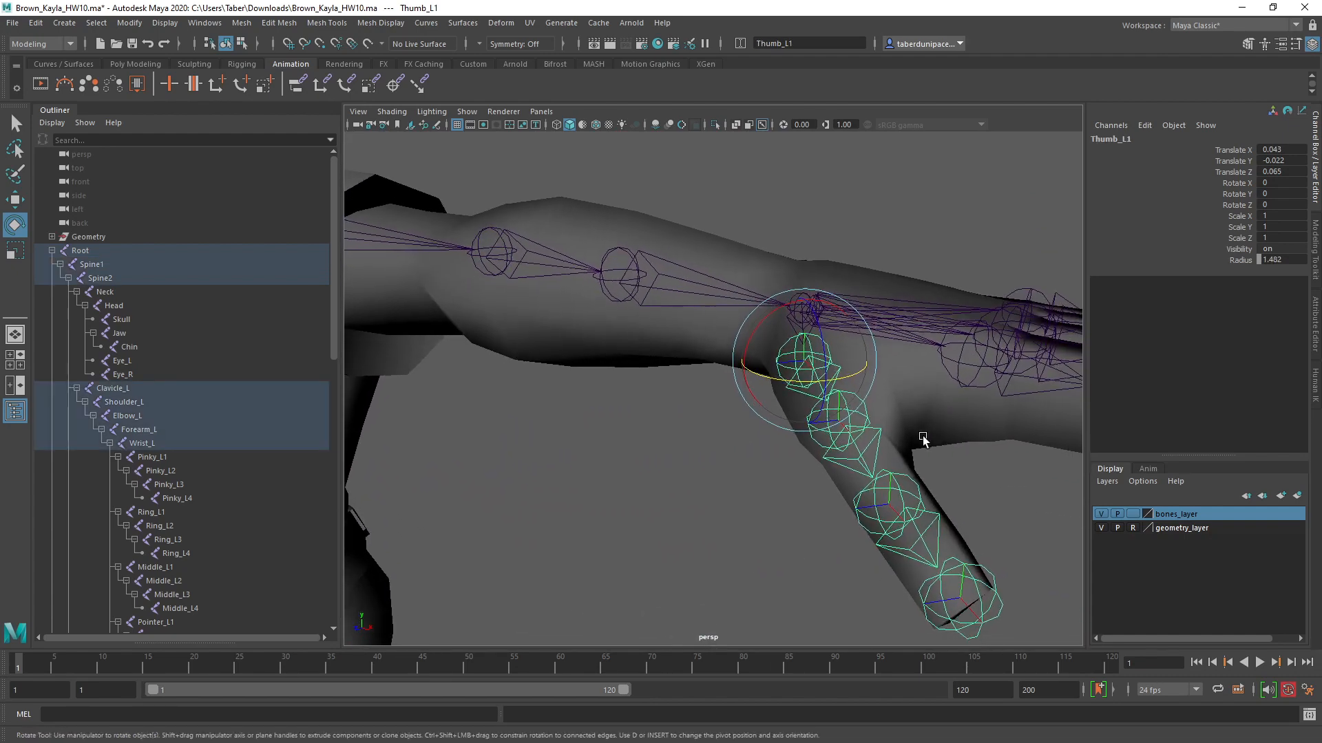
# Step: Select the left thumb's second and third joints in turn to compare their axes, and clear the selection
pyautogui.click(970, 488)
pyautogui.click(845, 409)
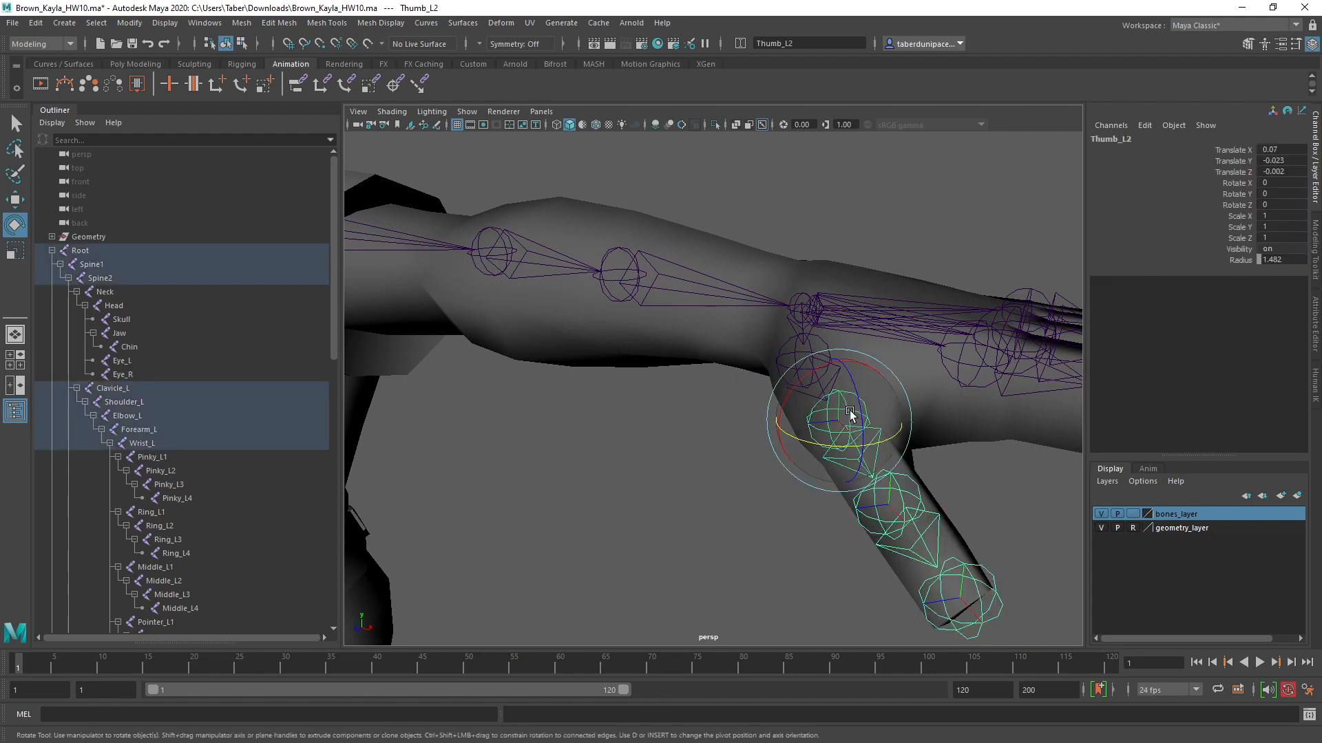
pyautogui.click(900, 499)
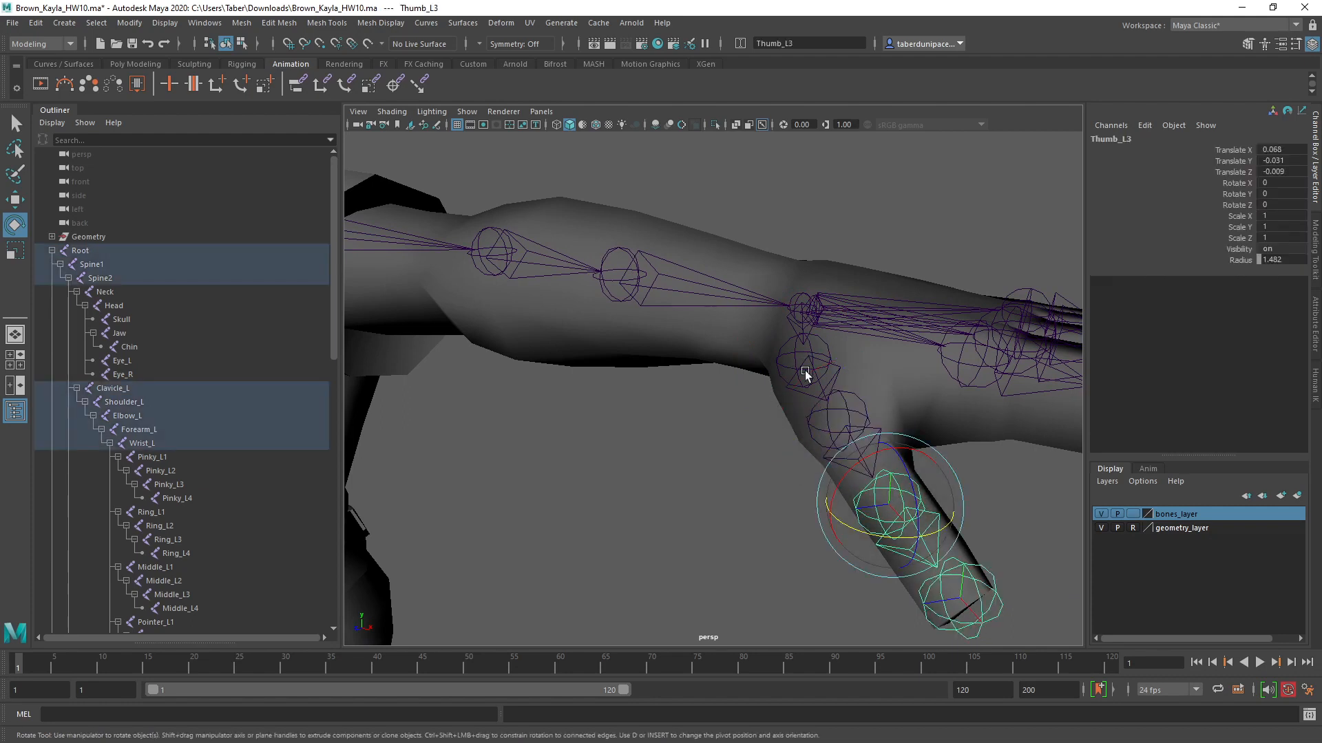
pyautogui.click(1007, 528)
# Step: Test-rotate the left thumb's base joint freely around all three axes, undo the rotation, and deselect the joint
pyautogui.click(827, 396)
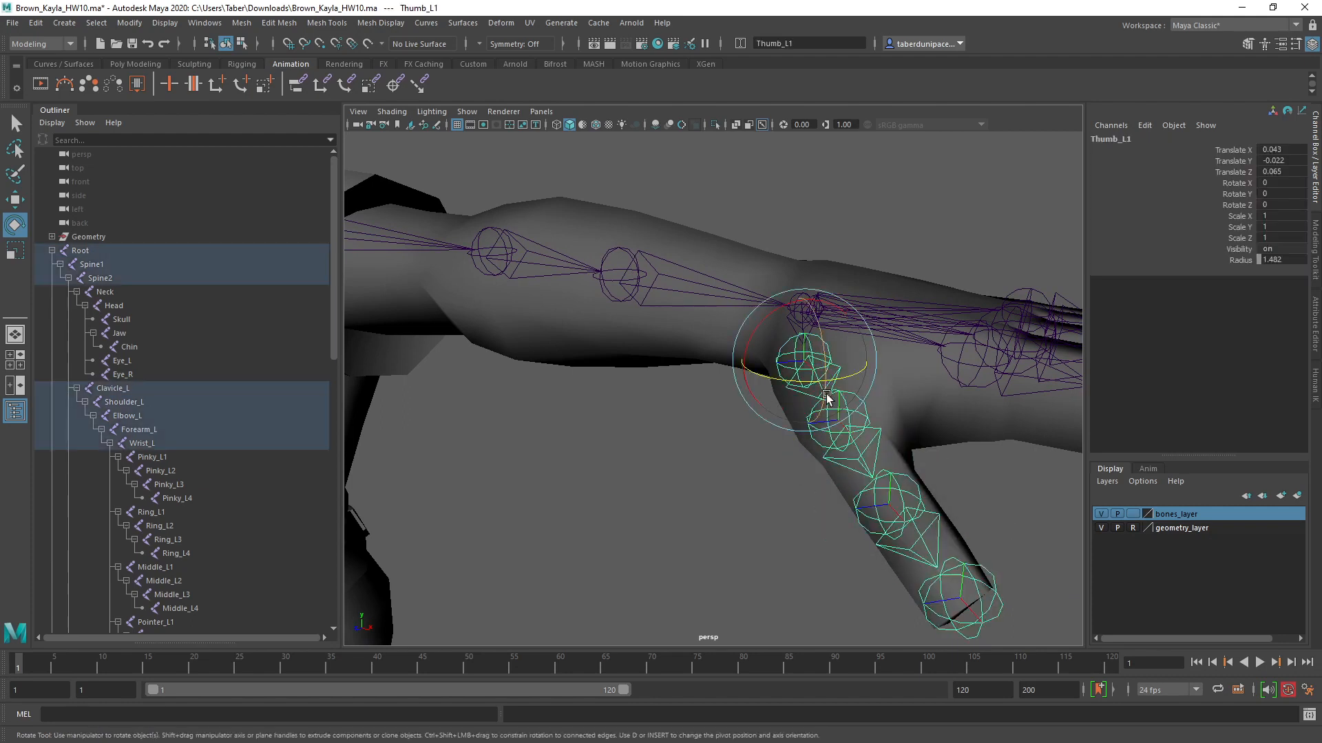
pyautogui.moveTo(803, 358); pyautogui.dragTo(819, 382)
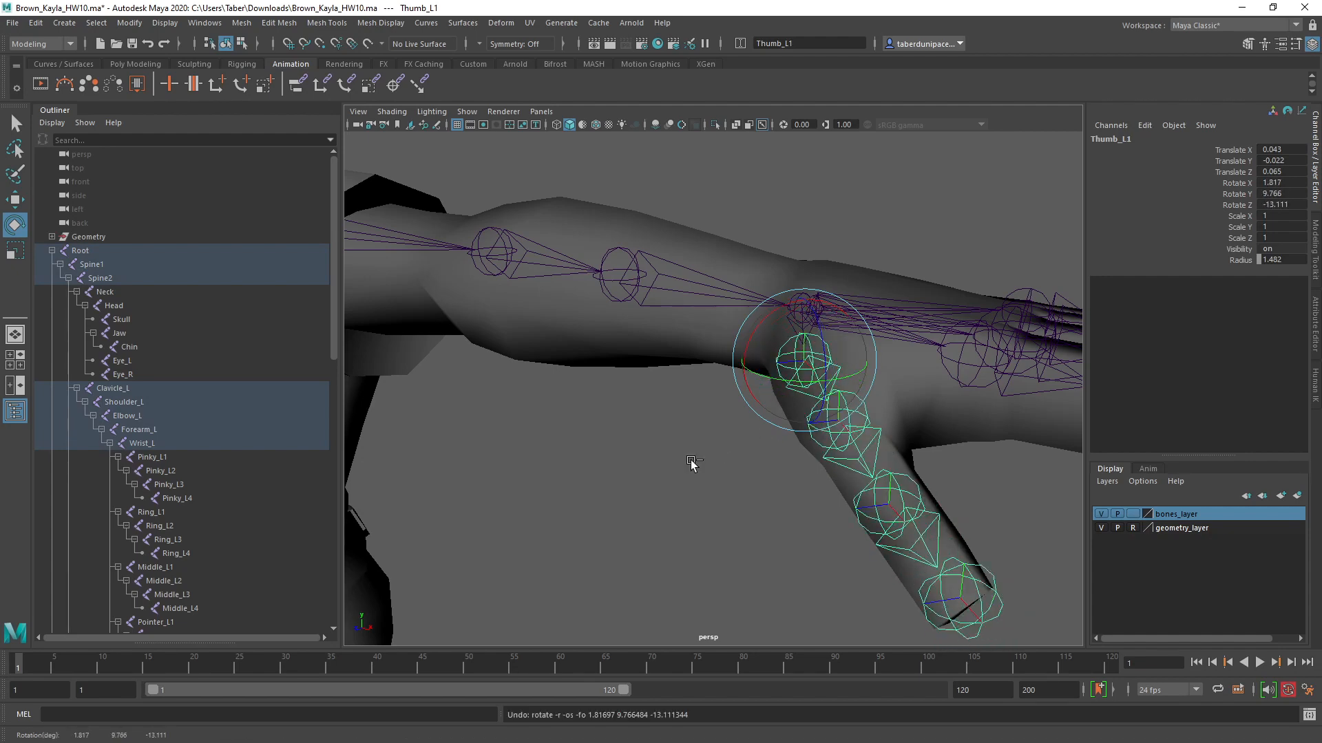
pyautogui.click(688, 460)
# Step: Check the full skeleton from the front, and open the next student's HW10 character scene
pyautogui.scroll(-10, 688, 460)
pyautogui.keyDown('alt'); pyautogui.moveTo(688, 460); pyautogui.dragTo(738, 413); pyautogui.keyUp('alt')
pyautogui.keyDown('alt'); pyautogui.moveTo(738, 413); pyautogui.dragTo(746, 475, button='middle'); pyautogui.keyUp('alt')
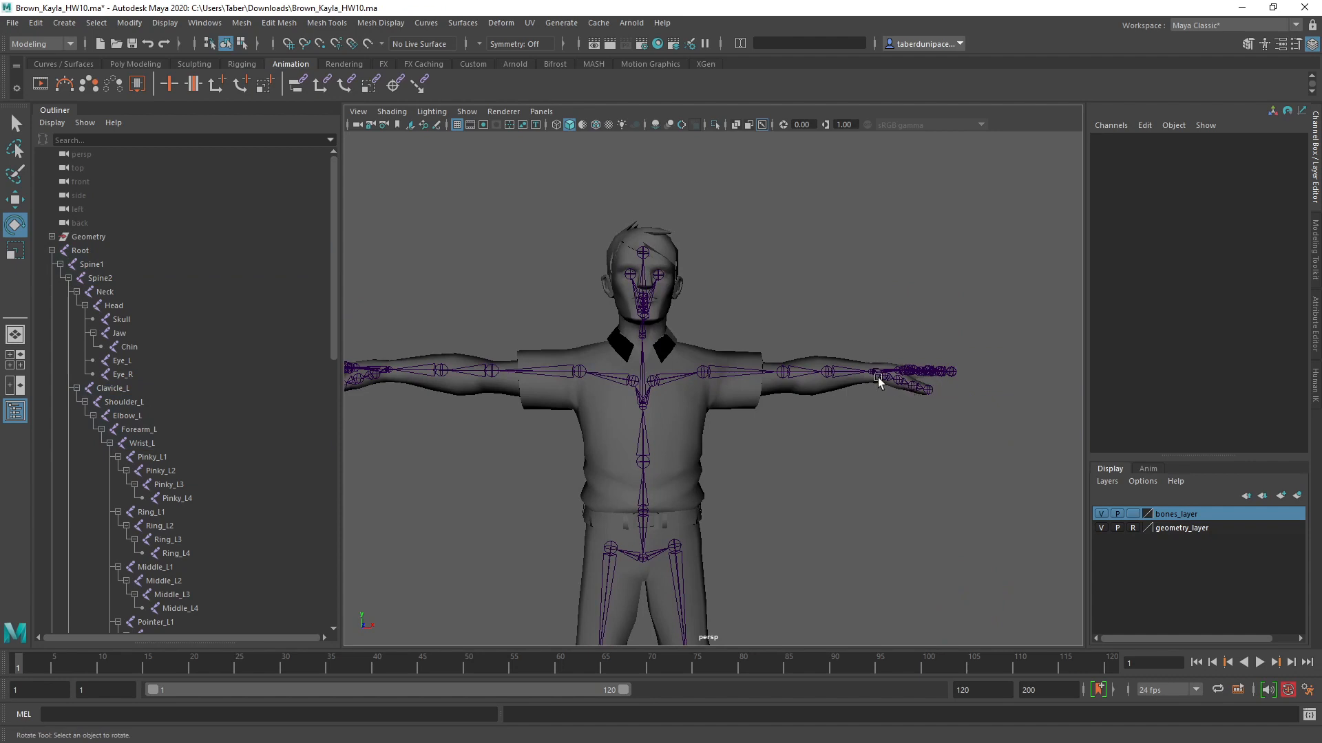
pyautogui.keyDown('alt'); pyautogui.moveTo(744, 450); pyautogui.dragTo(732, 492); pyautogui.keyUp('alt')
pyautogui.keyDown('alt'); pyautogui.moveTo(733, 492); pyautogui.dragTo(770, 391, button='middle'); pyautogui.keyUp('alt')
pyautogui.scroll(-1, 771, 391)
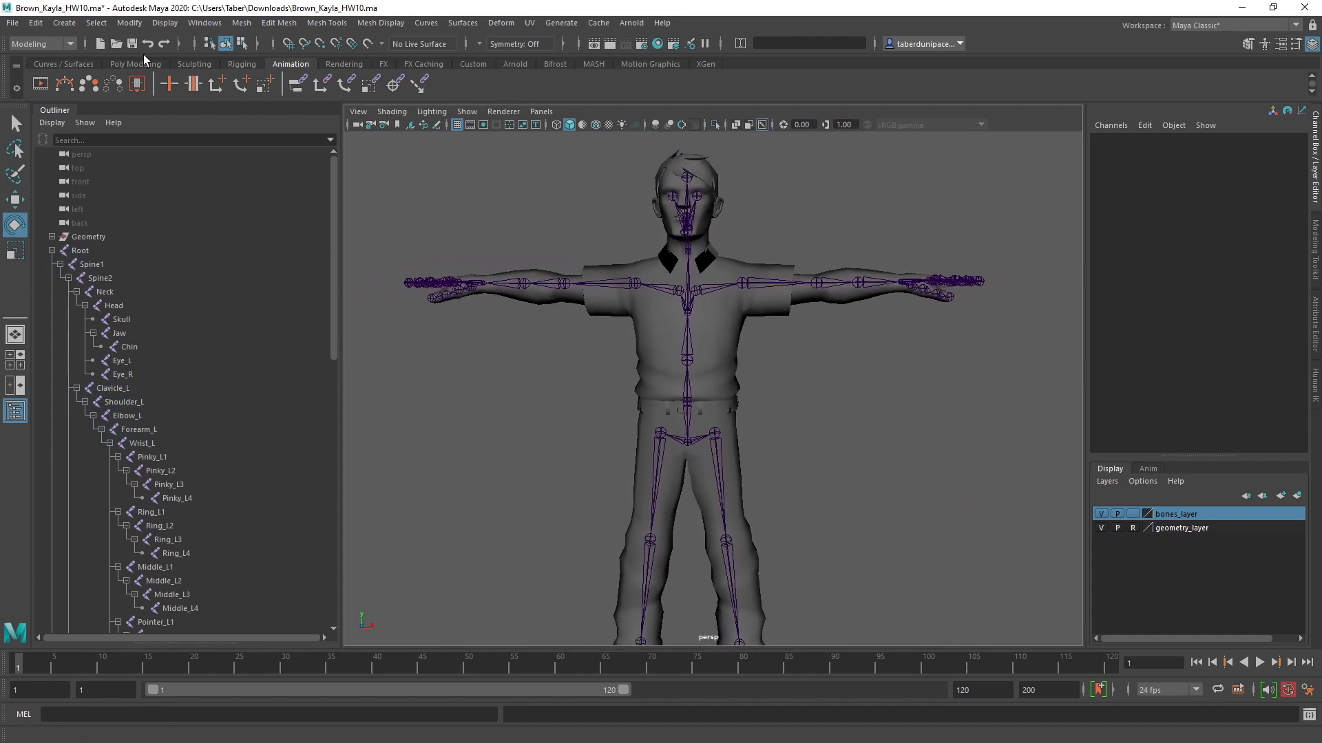
pyautogui.click(116, 43)
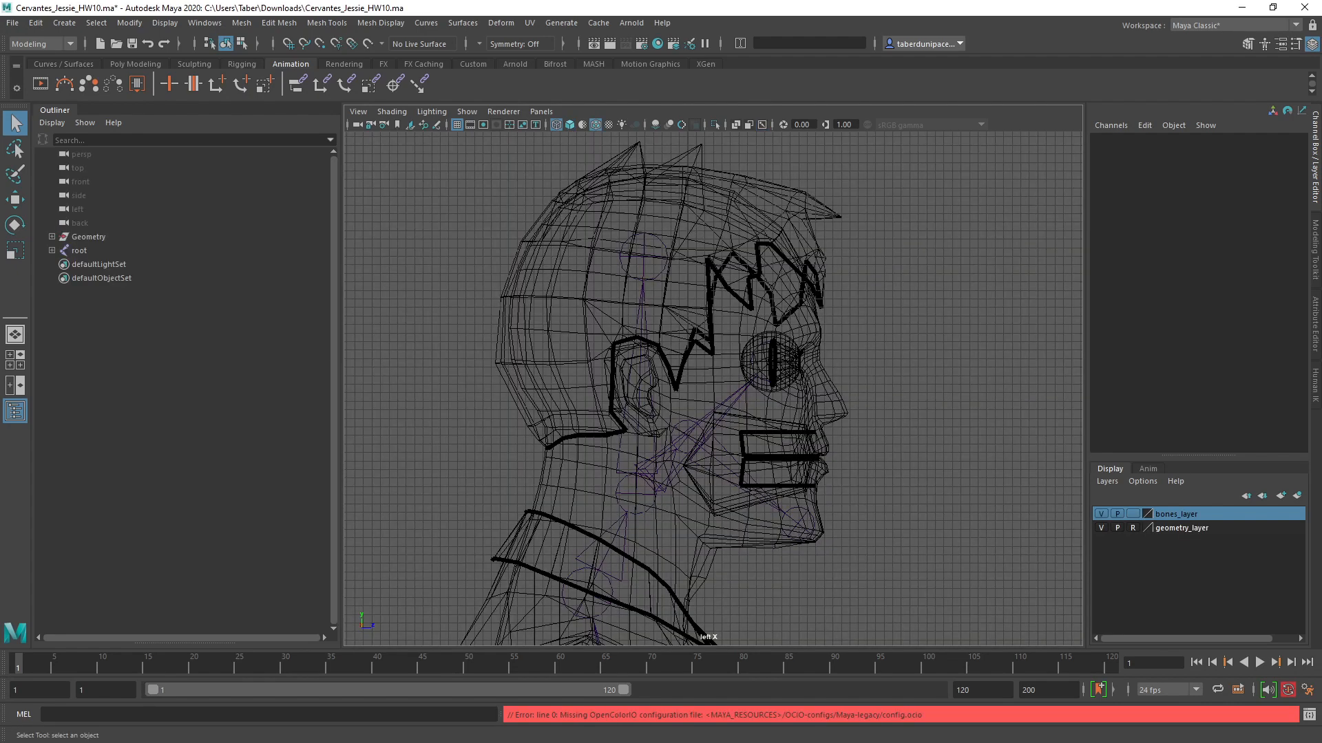
# Step: Switch the maximized viewport from the left view to the perspective camera and examine the character's upper-body skeleton
pyautogui.press('space')
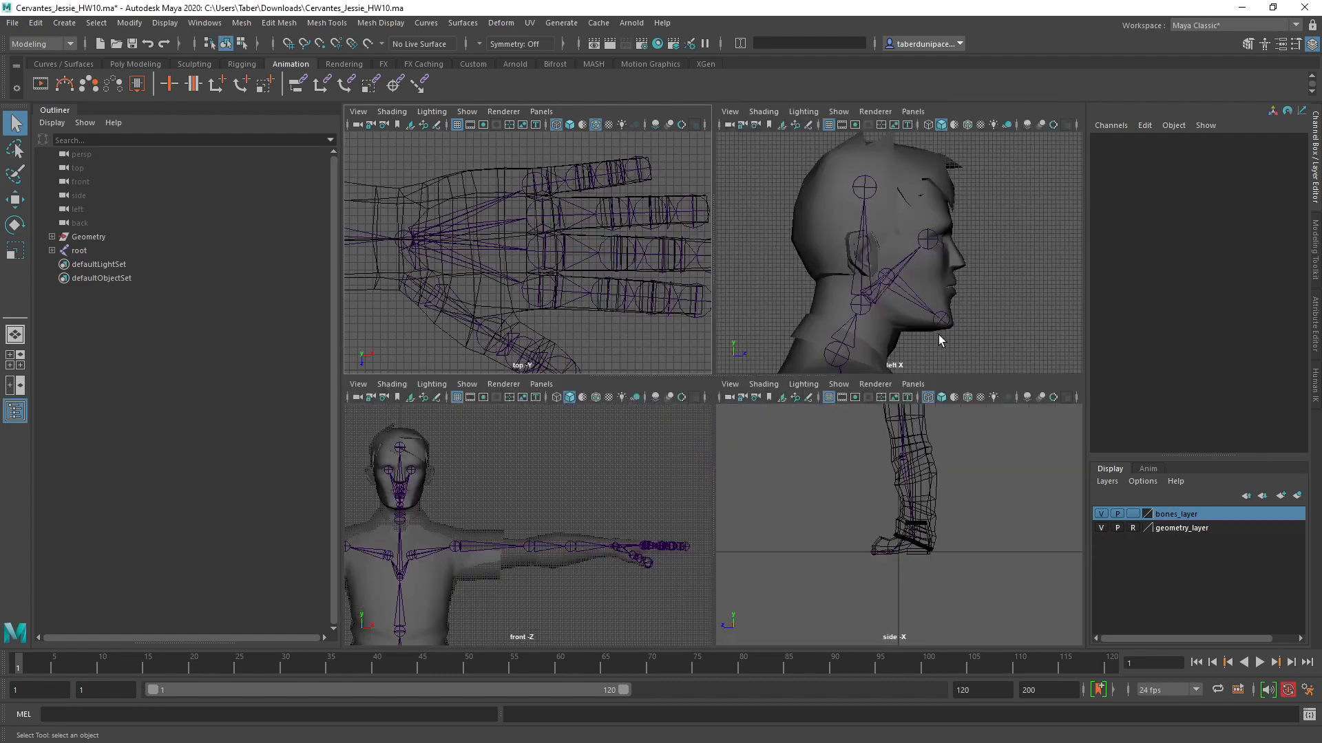
pyautogui.press('space')
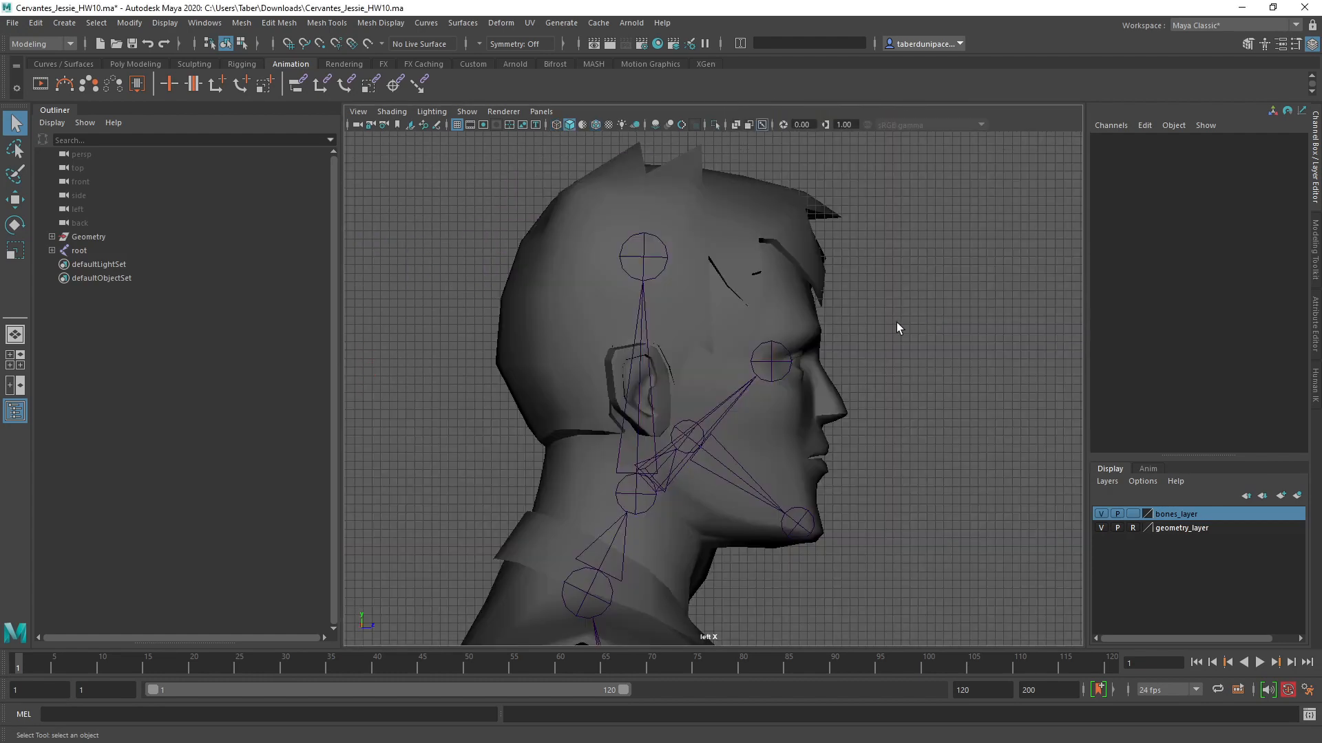
pyautogui.press('space')
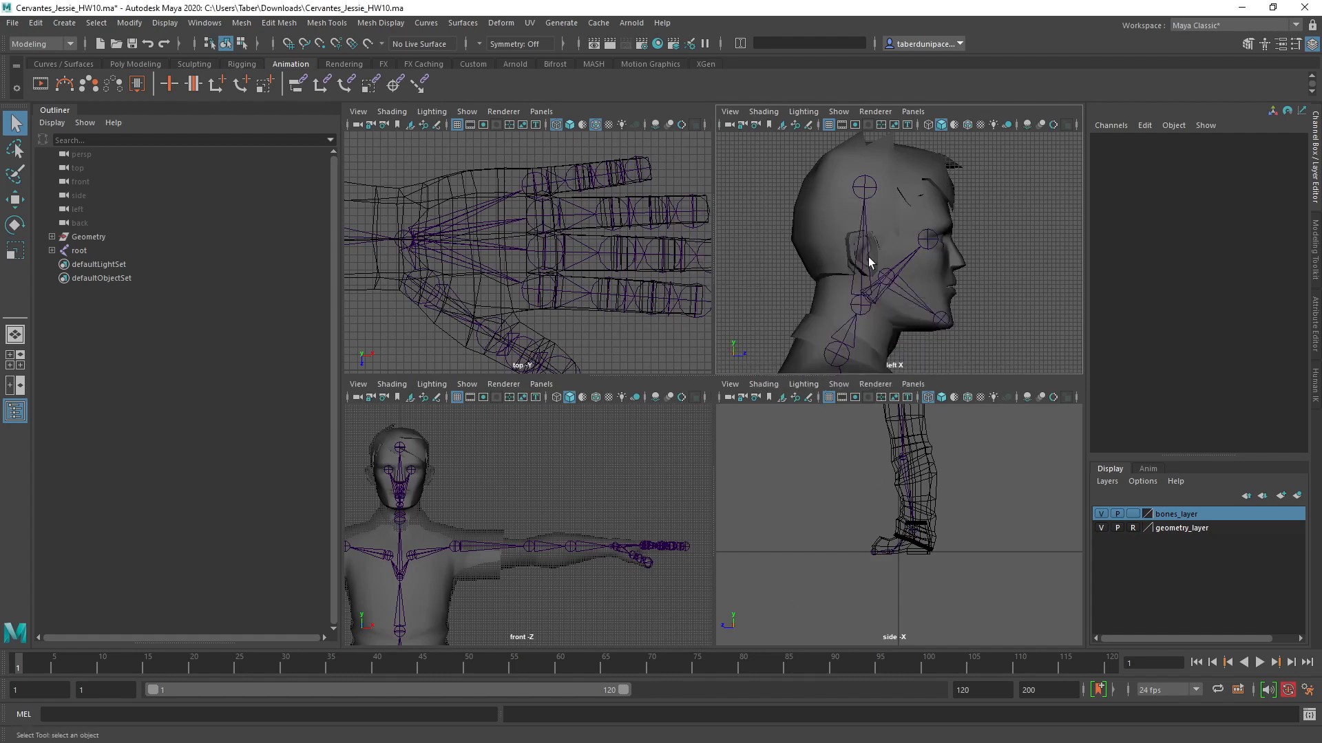
pyautogui.press('space')
pyautogui.click(541, 111)
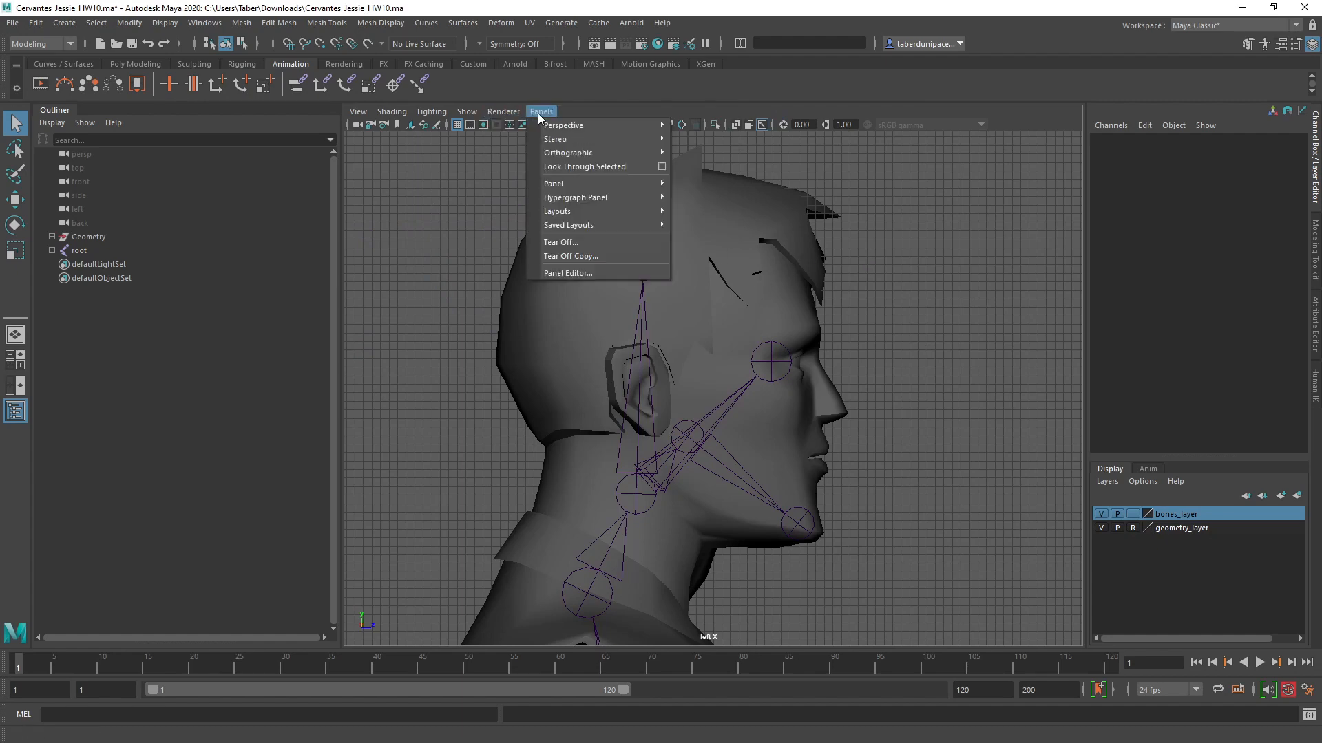
pyautogui.moveTo(554, 128)
pyautogui.click(738, 126)
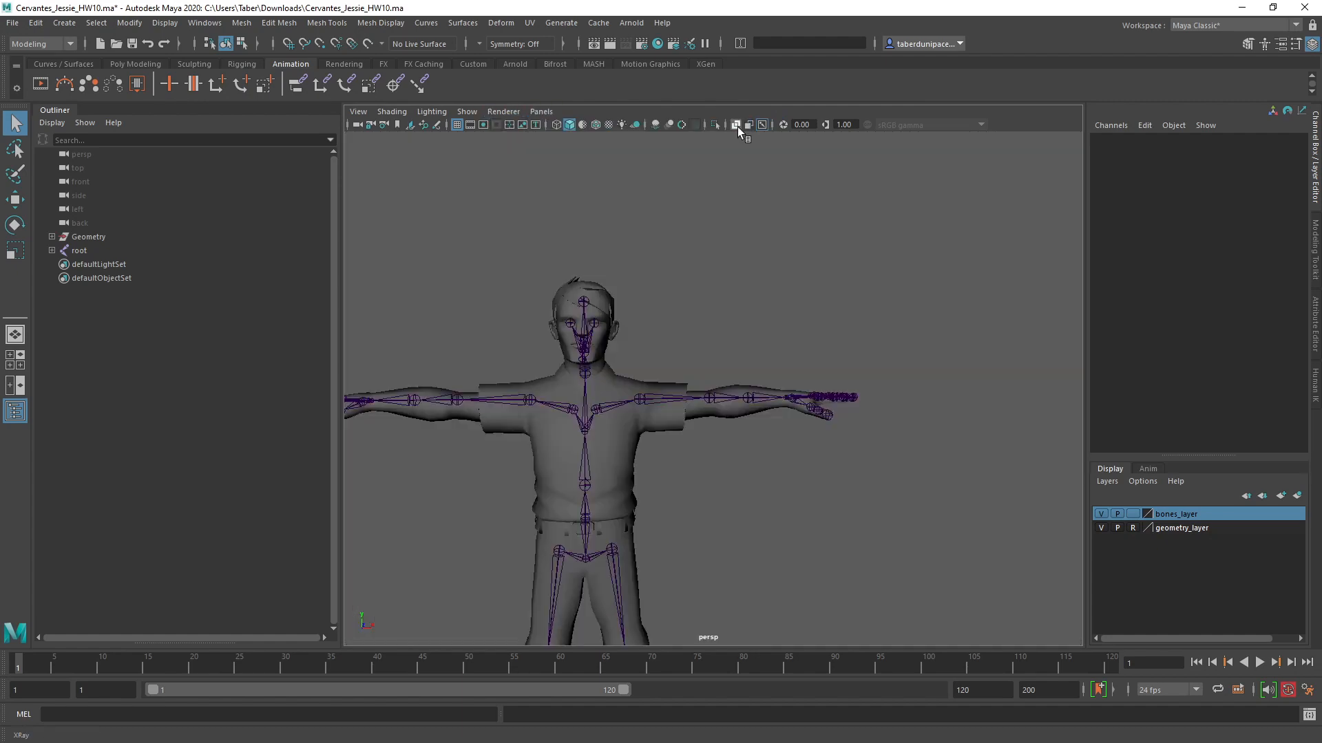
pyautogui.keyDown('alt'); pyautogui.moveTo(805, 378); pyautogui.dragTo(711, 409); pyautogui.keyUp('alt')
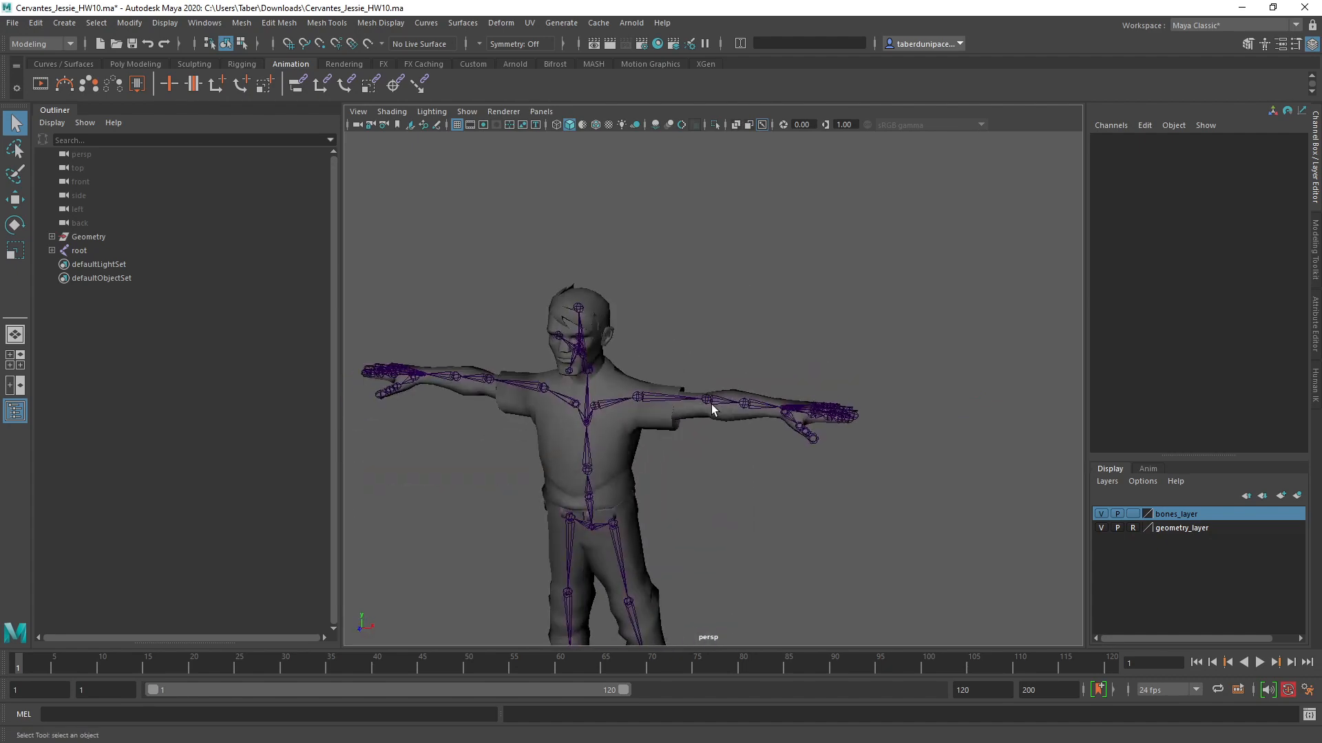
pyautogui.keyDown('alt'); pyautogui.moveTo(702, 440); pyautogui.dragTo(808, 310, button='middle'); pyautogui.keyUp('alt')
pyautogui.keyDown('alt'); pyautogui.moveTo(808, 310); pyautogui.dragTo(720, 320); pyautogui.keyUp('alt')
pyautogui.keyDown('alt'); pyautogui.moveTo(719, 321); pyautogui.dragTo(888, 336, button='right'); pyautogui.keyUp('alt')
pyautogui.keyDown('alt'); pyautogui.moveTo(742, 296); pyautogui.dragTo(672, 445, button='middle'); pyautogui.keyUp('alt')
# Step: Expand the Geometry group, select its meshes one by one from Body to teeth_bottom to check their names, and collapse the group
pyautogui.click(51, 237)
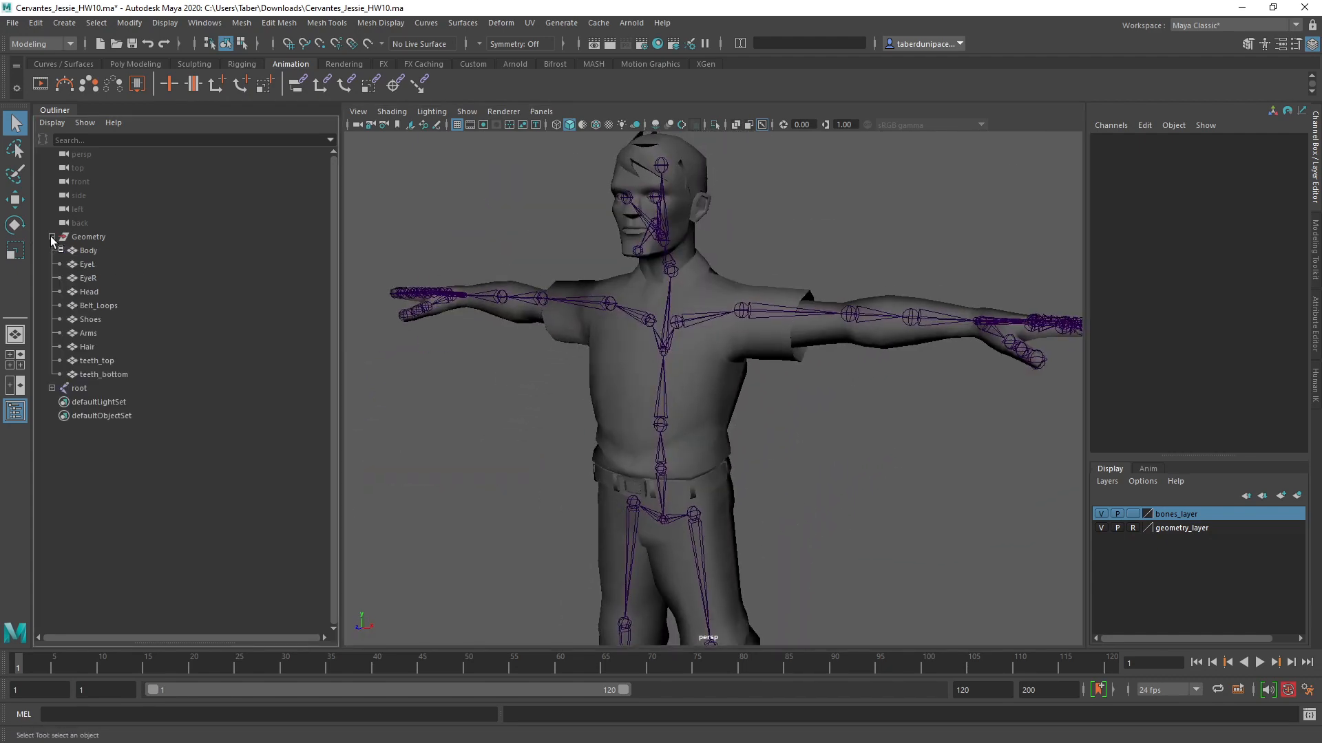
pyautogui.click(86, 250)
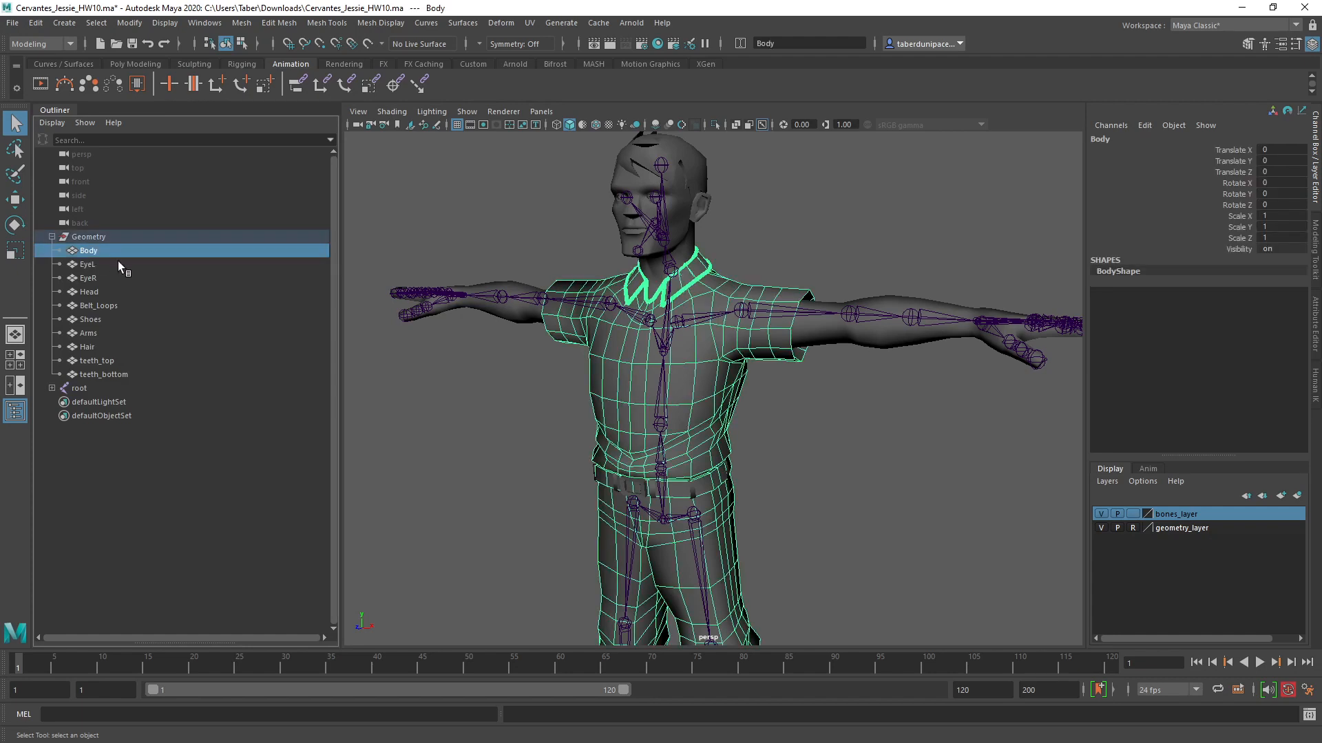
pyautogui.press('Down')
pyautogui.press('Down')
pyautogui.press('Down')
pyautogui.press('Down')
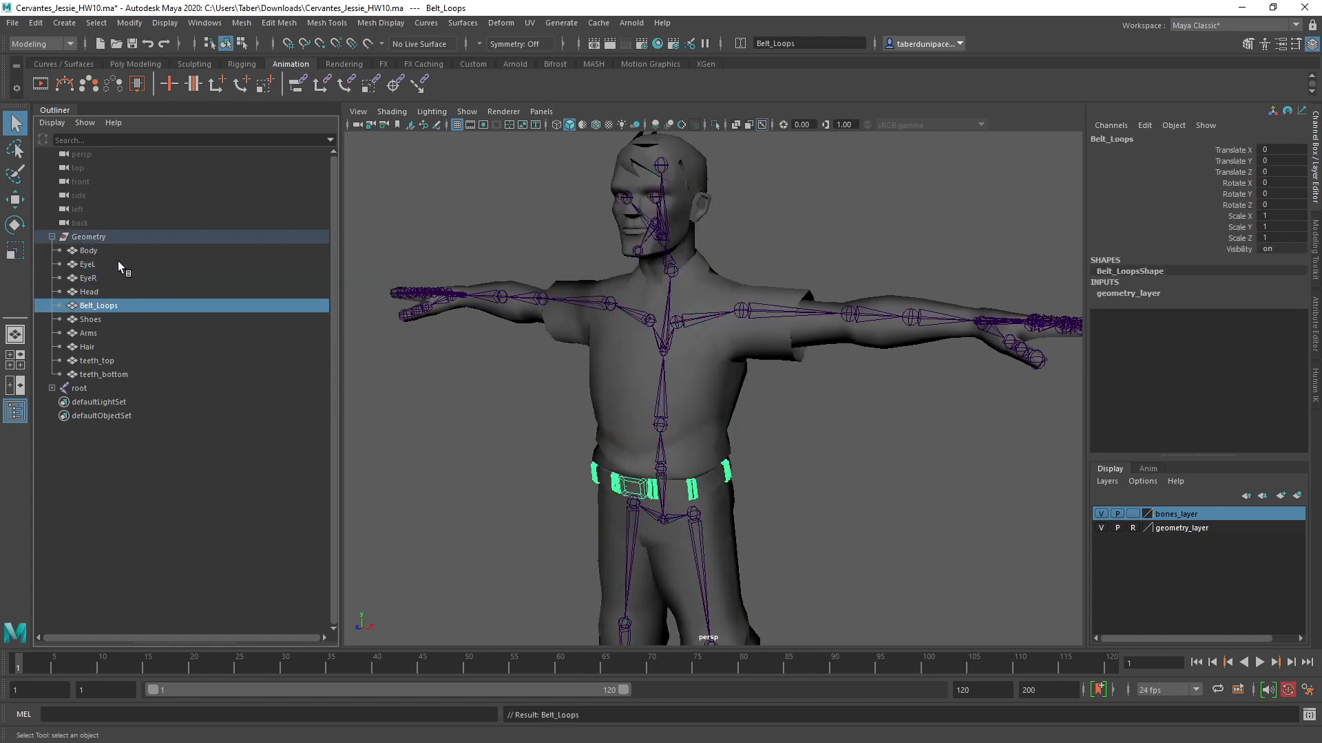
pyautogui.press('Down')
pyautogui.press('Down')
pyautogui.press('Down')
pyautogui.press('Down')
pyautogui.press('Down')
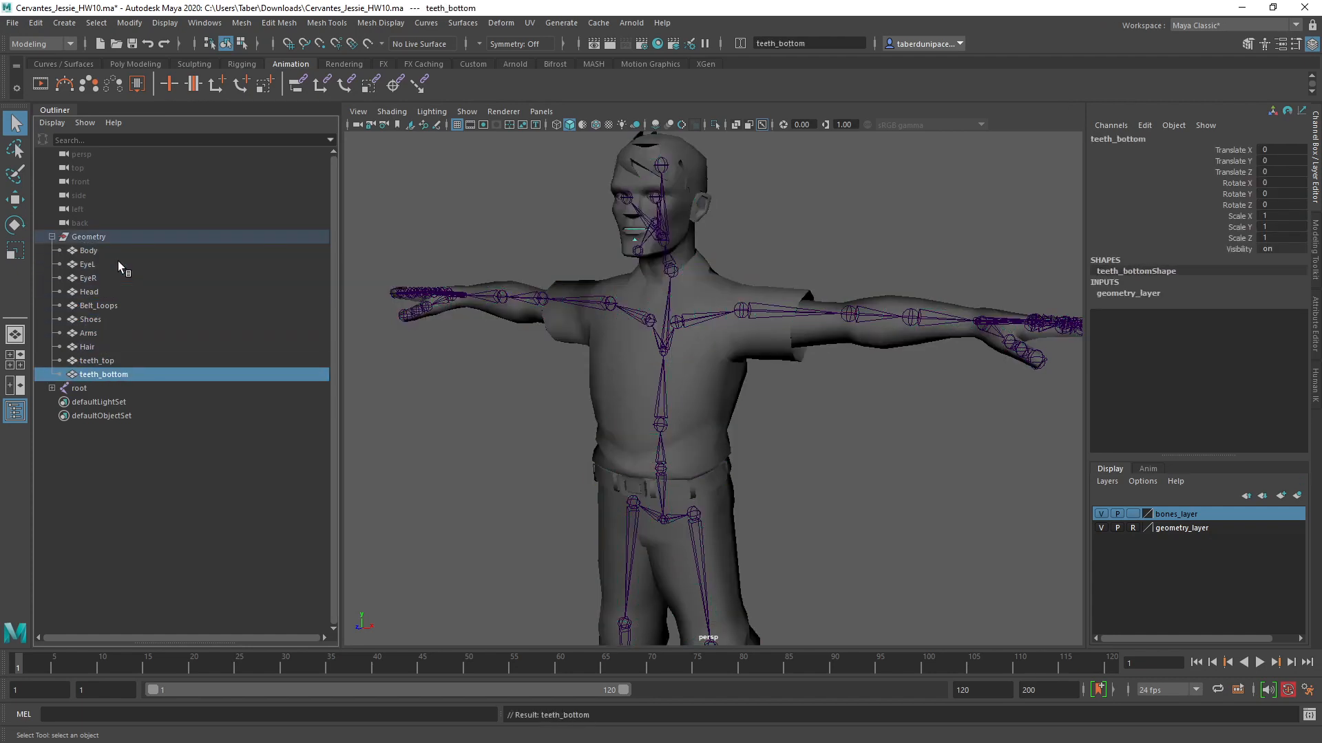
pyautogui.click(52, 236)
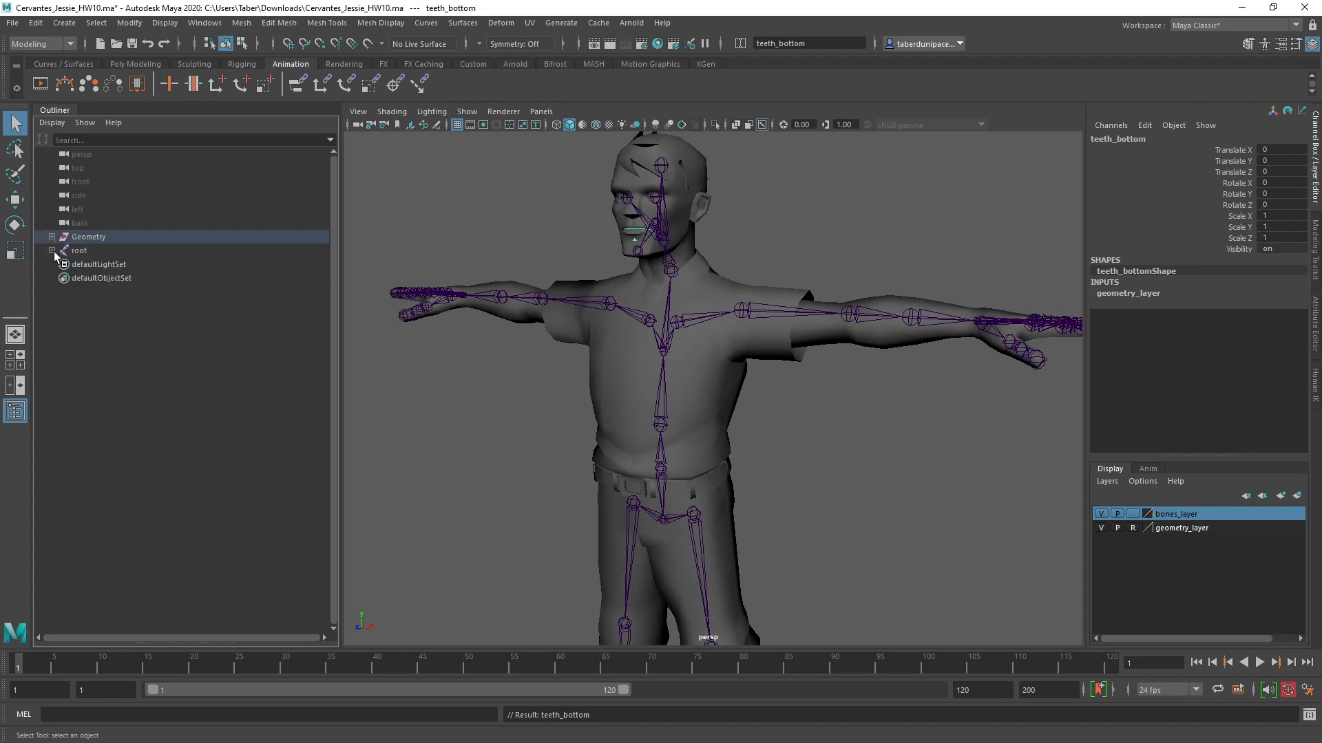
# Step: Expand the root joint's hierarchy, select root to check the skeleton, and examine the lower spine joints close up
pyautogui.click(51, 250)
pyautogui.click(79, 251)
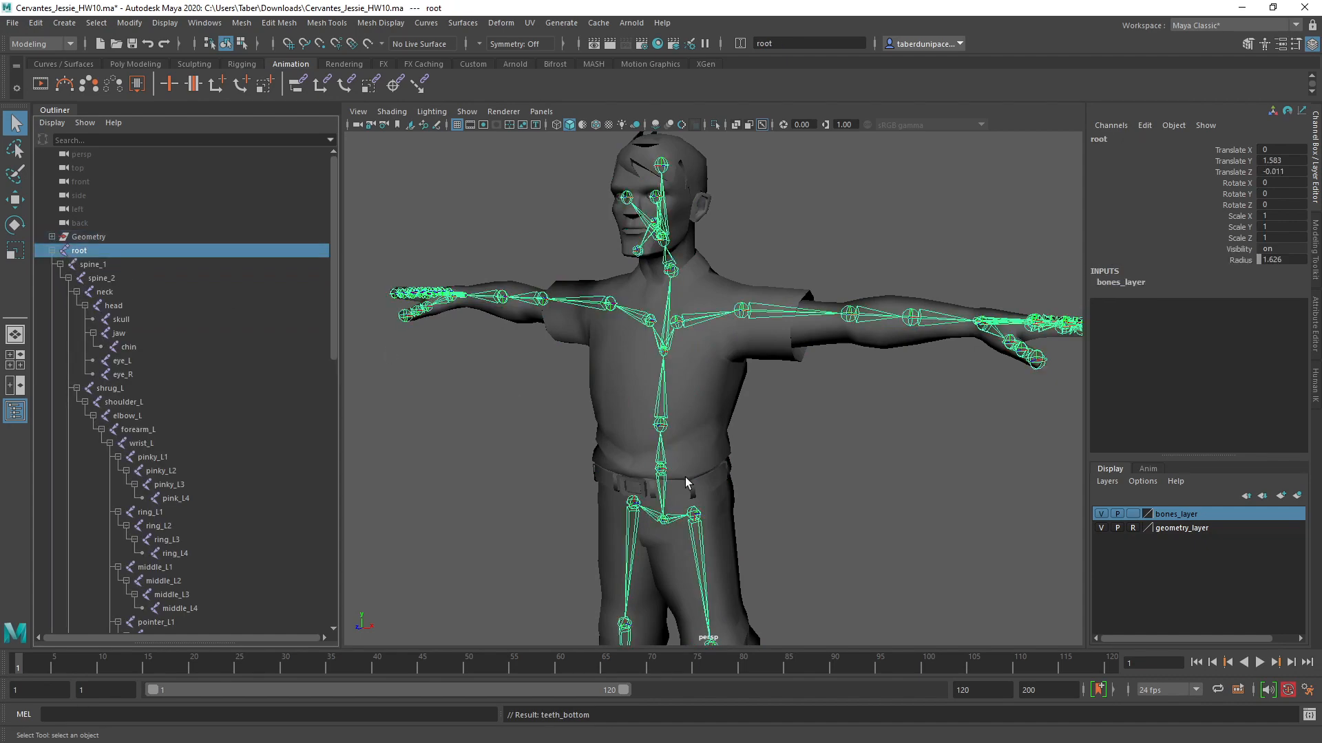
pyautogui.click(832, 475)
pyautogui.scroll(10, 831, 469)
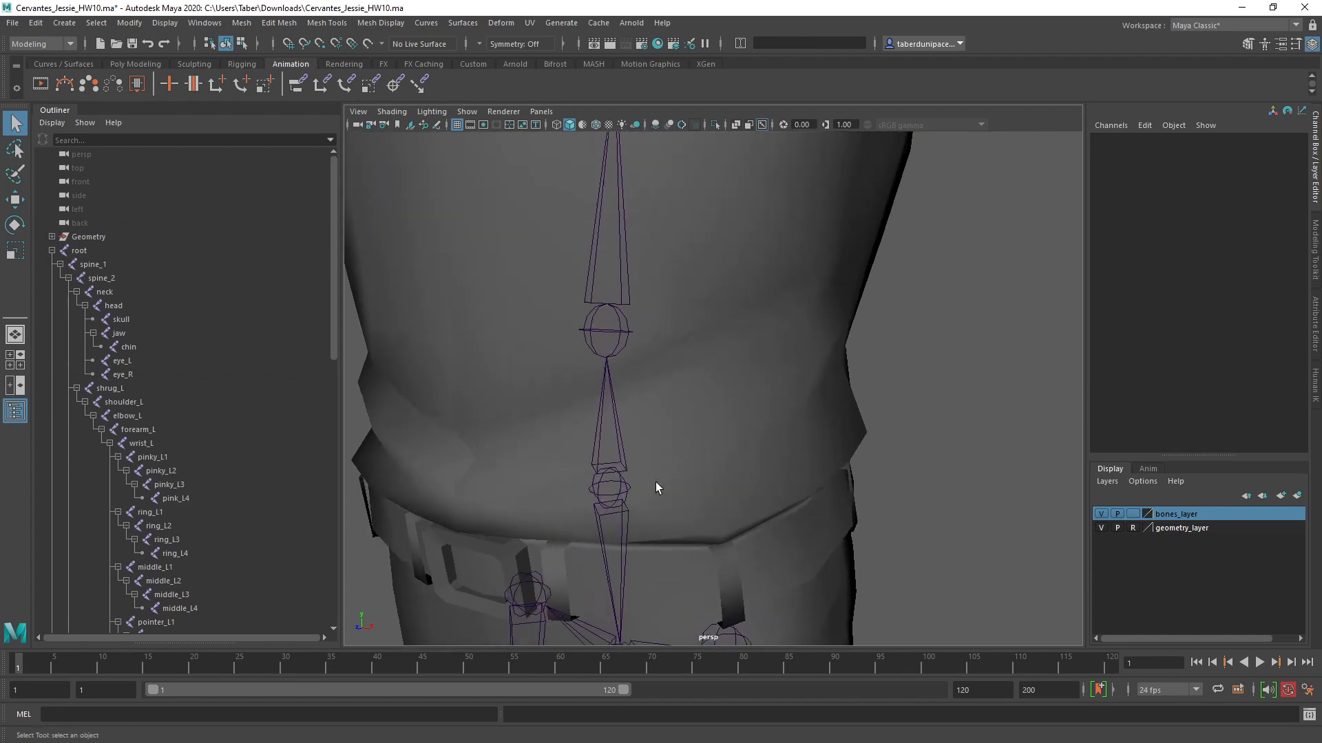
pyautogui.click(626, 485)
pyautogui.keyDown('alt'); pyautogui.moveTo(688, 352); pyautogui.dragTo(680, 386, button='middle'); pyautogui.keyUp('alt')
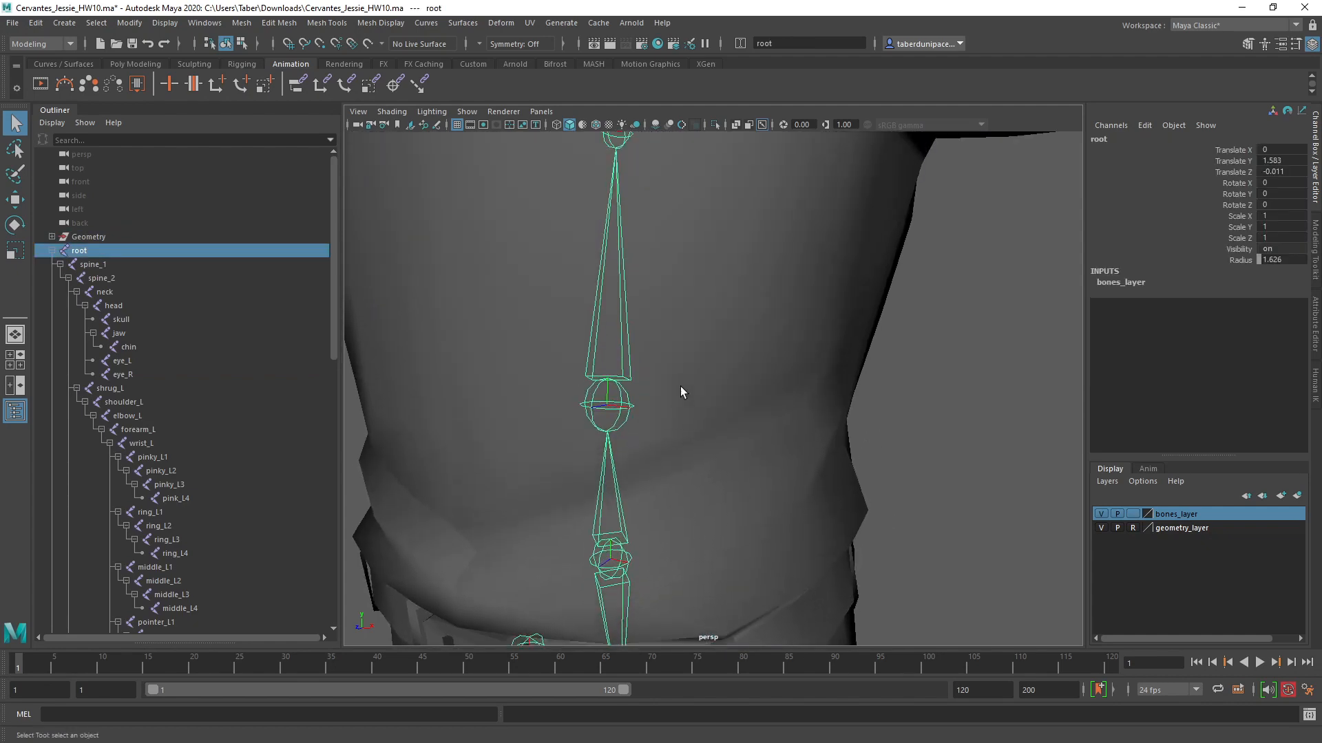
# Step: Select shrug_L and shrug_R, try rotating both about 33 degrees around Z, and undo the rotation
pyautogui.keyDown('alt'); pyautogui.moveTo(680, 386); pyautogui.dragTo(681, 376); pyautogui.keyUp('alt')
pyautogui.keyDown('alt'); pyautogui.moveTo(679, 292); pyautogui.dragTo(696, 469, button='middle'); pyautogui.keyUp('alt')
pyautogui.keyDown('alt'); pyautogui.moveTo(729, 365); pyautogui.dragTo(713, 358); pyautogui.keyUp('alt')
pyautogui.keyDown('alt'); pyautogui.moveTo(713, 358); pyautogui.dragTo(655, 519, button='middle'); pyautogui.keyUp('alt')
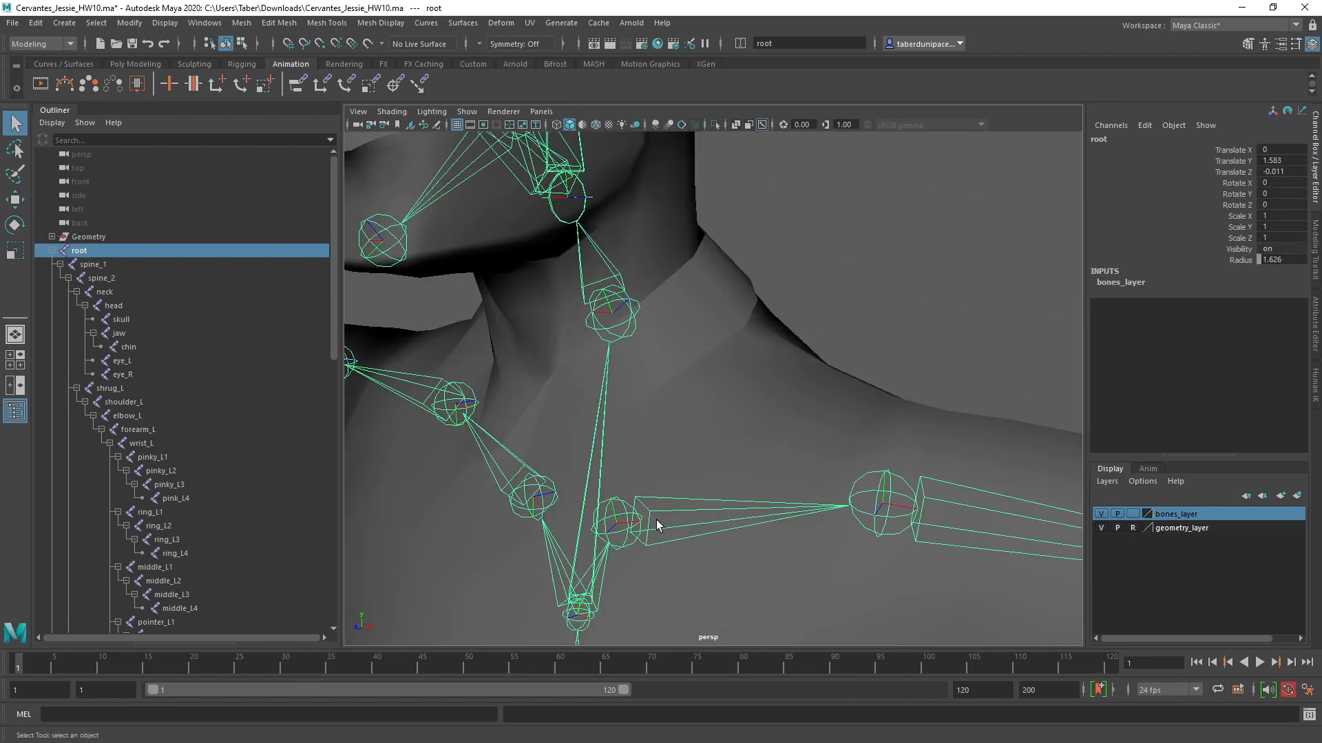
pyautogui.click(642, 501)
pyautogui.click(658, 494)
pyautogui.keyDown('shift'); pyautogui.click(546, 481); pyautogui.keyUp('shift')
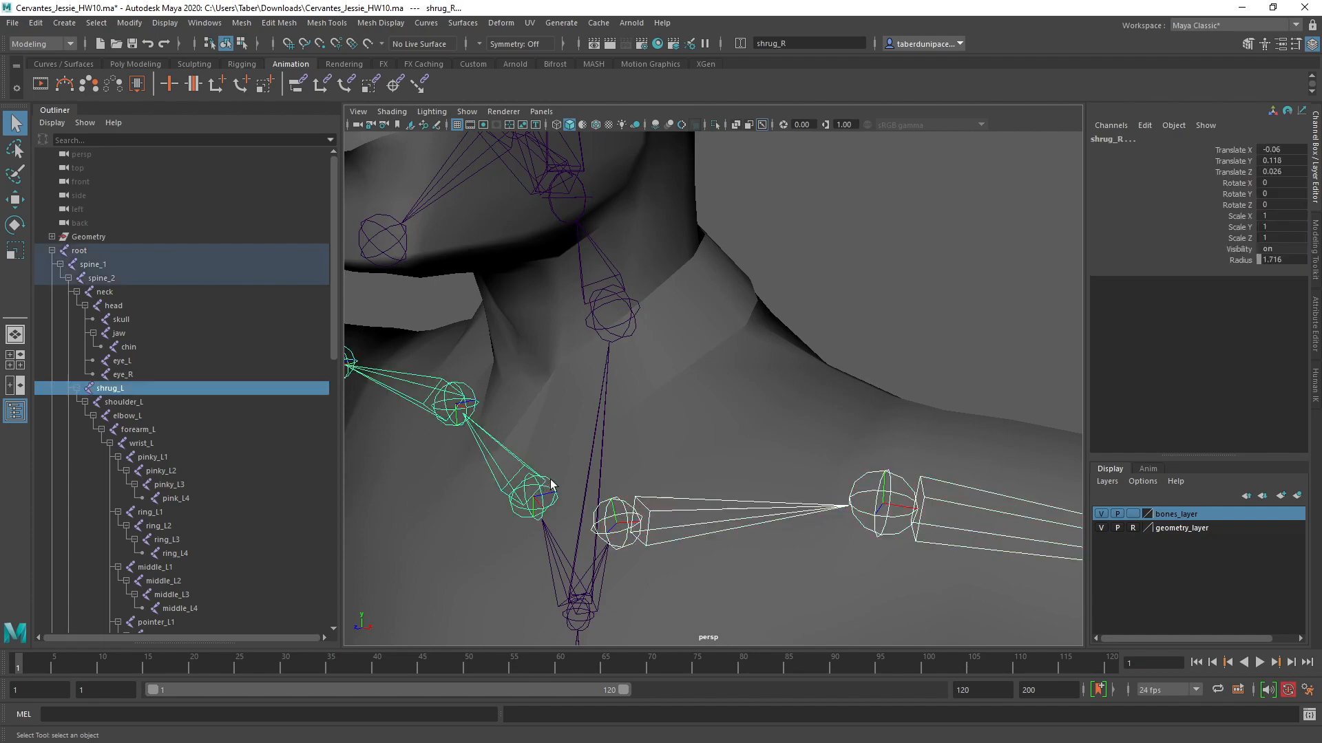
pyautogui.scroll(-6, 551, 484)
pyautogui.press('e')
pyautogui.moveTo(640, 403); pyautogui.dragTo(653, 436)
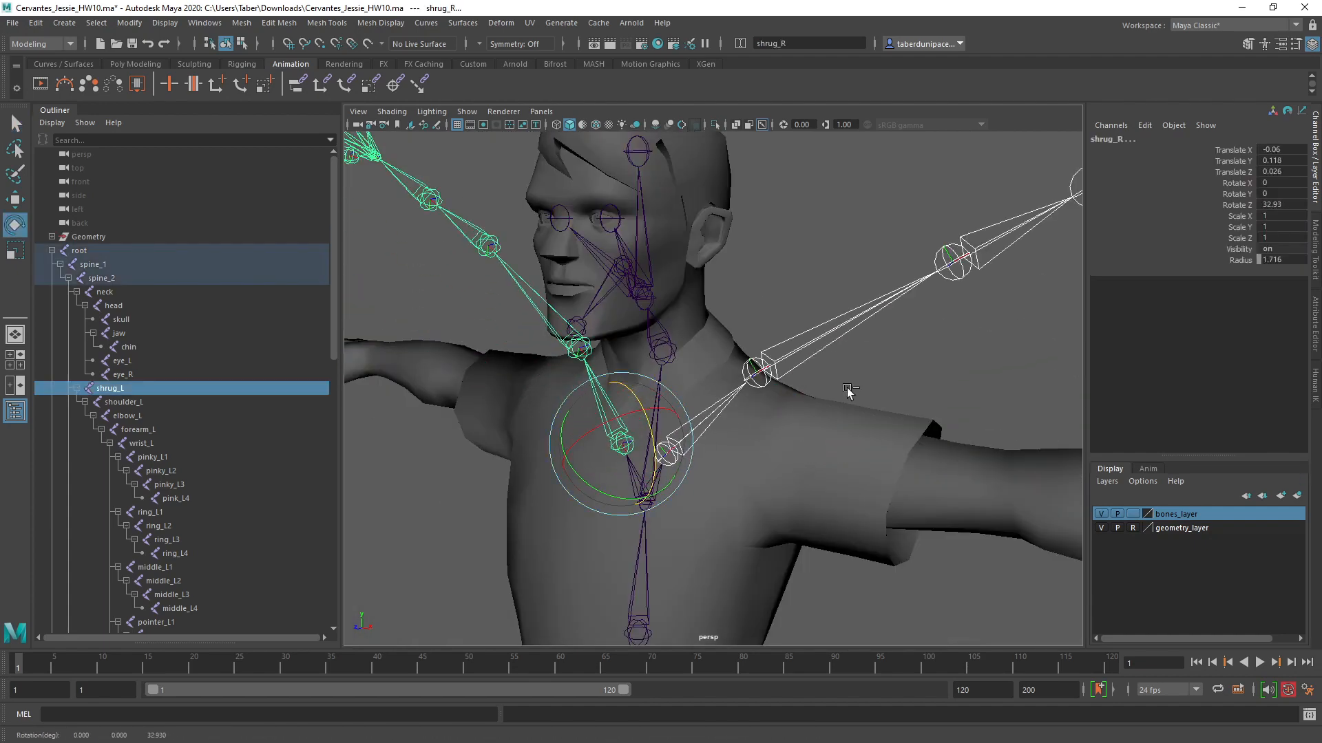
pyautogui.hotkey('ctrl', 'z')
# Step: Select elbow_L and elbow_R, try bending both by about -38.5 degrees around Y, and undo the rotation
pyautogui.scroll(-6, 838, 405)
pyautogui.keyDown('alt'); pyautogui.moveTo(836, 407); pyautogui.dragTo(853, 461); pyautogui.keyUp('alt')
pyautogui.click(865, 424)
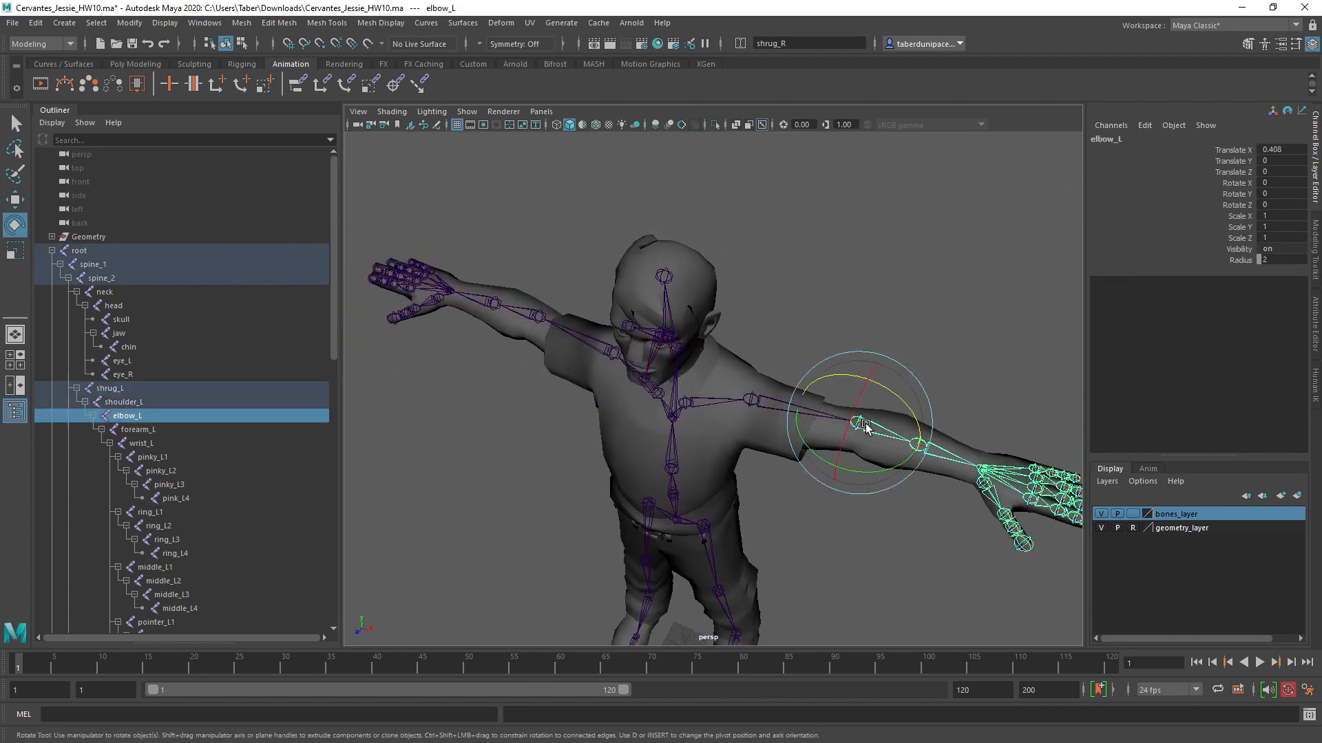
pyautogui.click(532, 327)
pyautogui.moveTo(542, 359); pyautogui.dragTo(596, 361)
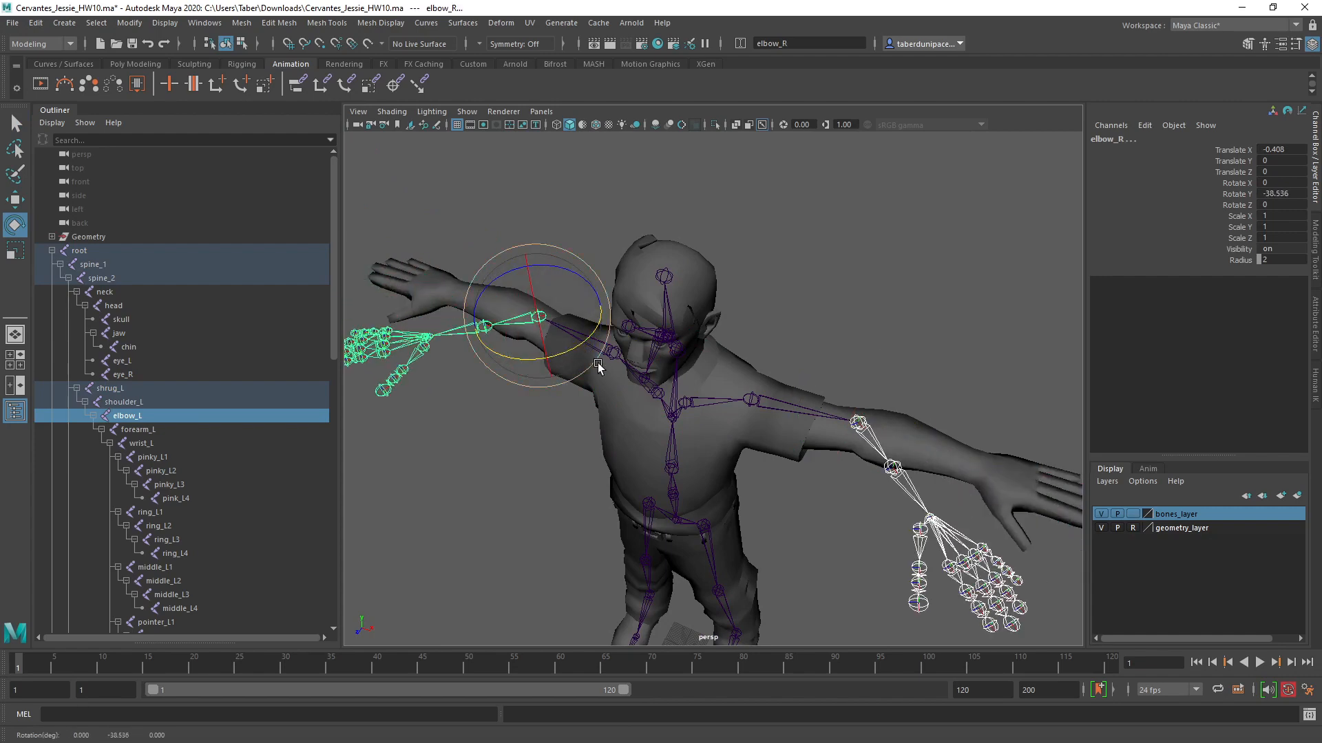
pyautogui.hotkey('ctrl', 'z')
# Step: Inspect the left hand's joints up close, try rotating thumb_L2, and undo the rotation
pyautogui.click(914, 350)
pyautogui.keyDown('alt'); pyautogui.moveTo(910, 364); pyautogui.dragTo(942, 321); pyautogui.keyUp('alt')
pyautogui.keyDown('alt'); pyautogui.moveTo(939, 338); pyautogui.dragTo(709, 309, button='middle'); pyautogui.keyUp('alt')
pyautogui.keyDown('alt'); pyautogui.moveTo(709, 310); pyautogui.dragTo(874, 469, button='right'); pyautogui.keyUp('alt')
pyautogui.keyDown('alt'); pyautogui.moveTo(874, 469); pyautogui.dragTo(756, 409, button='middle'); pyautogui.keyUp('alt')
pyautogui.keyDown('alt'); pyautogui.moveTo(756, 409); pyautogui.dragTo(762, 480); pyautogui.keyUp('alt')
pyautogui.keyDown('alt'); pyautogui.moveTo(761, 480); pyautogui.dragTo(912, 494, button='right'); pyautogui.keyUp('alt')
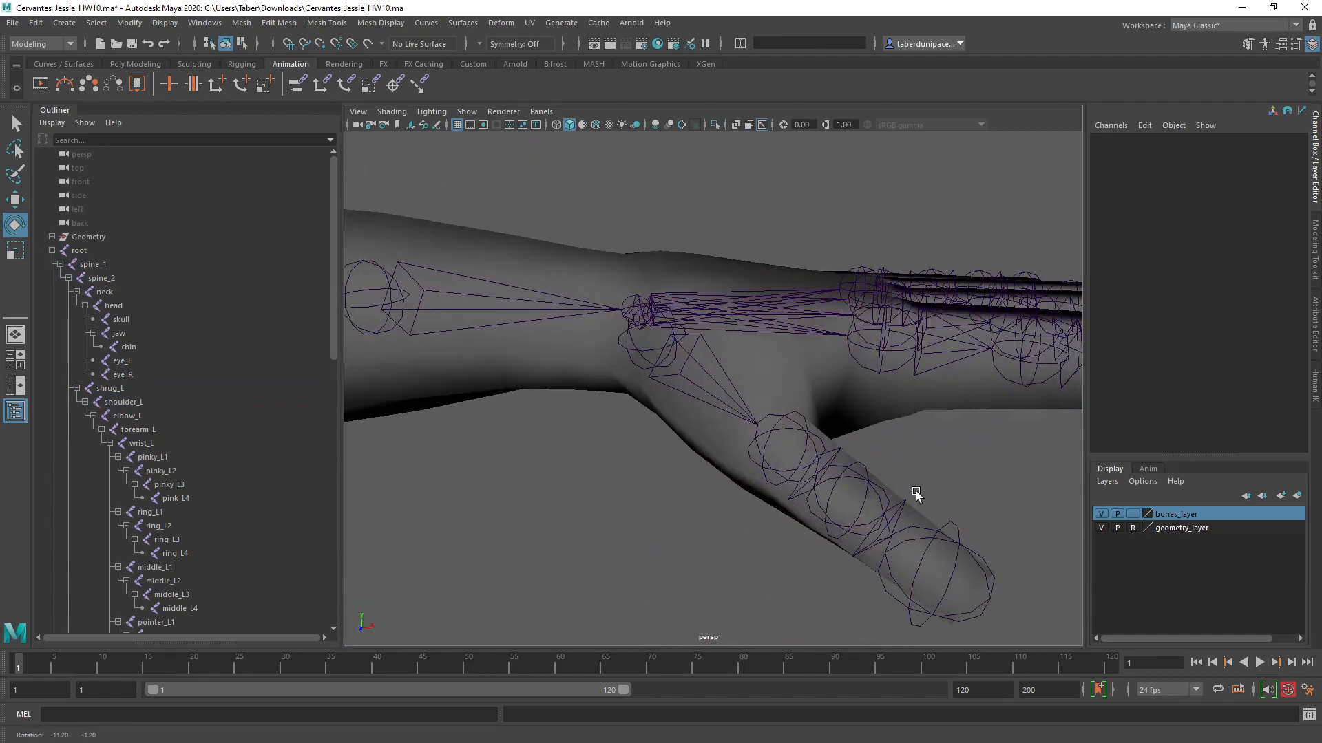
pyautogui.keyDown('alt'); pyautogui.moveTo(912, 494); pyautogui.dragTo(888, 486); pyautogui.keyUp('alt')
pyautogui.click(678, 343)
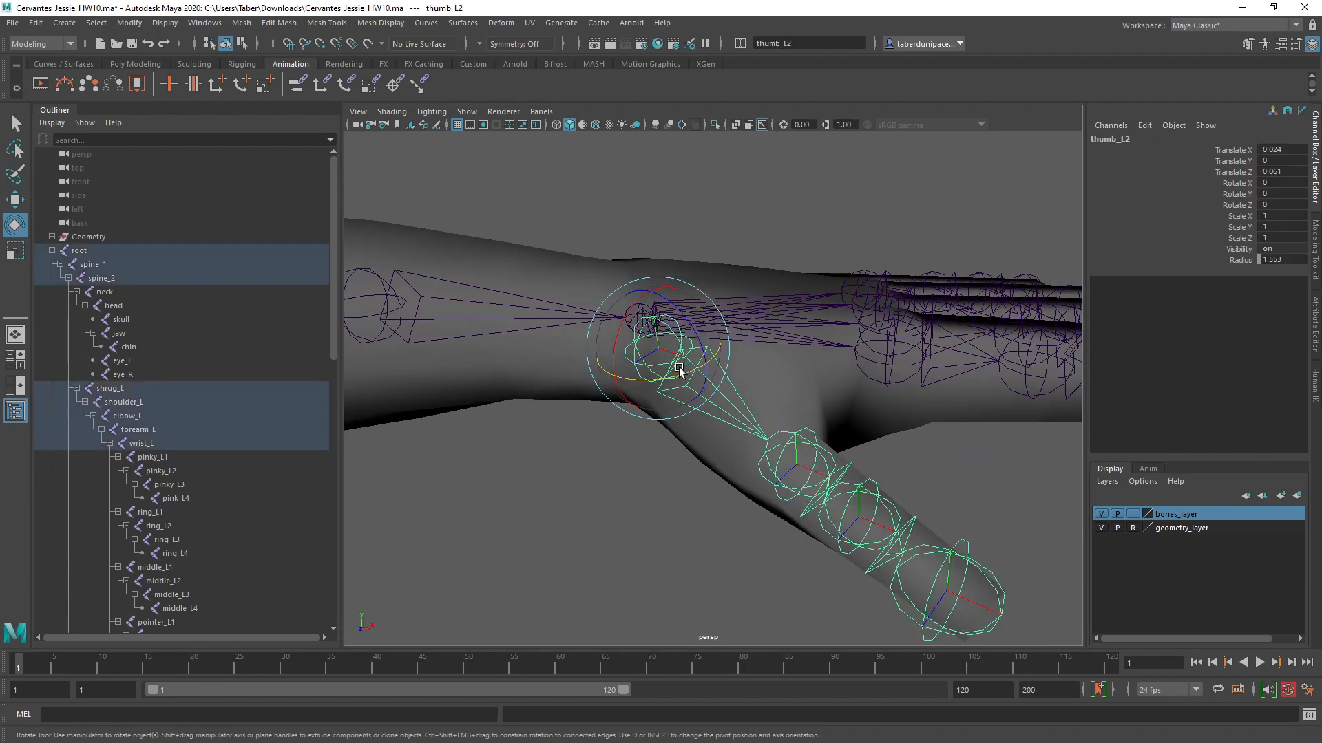
pyautogui.moveTo(679, 370)
pyautogui.mouseDown()
pyautogui.moveTo(637, 324)
pyautogui.moveTo(682, 355)
pyautogui.mouseUp()
pyautogui.hotkey('ctrl', 'z')
# Step: Reselect thumb_L2 and examine its placement and rotation axes from another angle
pyautogui.click(791, 212)
pyautogui.keyDown('alt'); pyautogui.moveTo(822, 335); pyautogui.dragTo(701, 409); pyautogui.keyUp('alt')
pyautogui.click(721, 456)
pyautogui.click(643, 364)
pyautogui.scroll(-5, 578, 519)
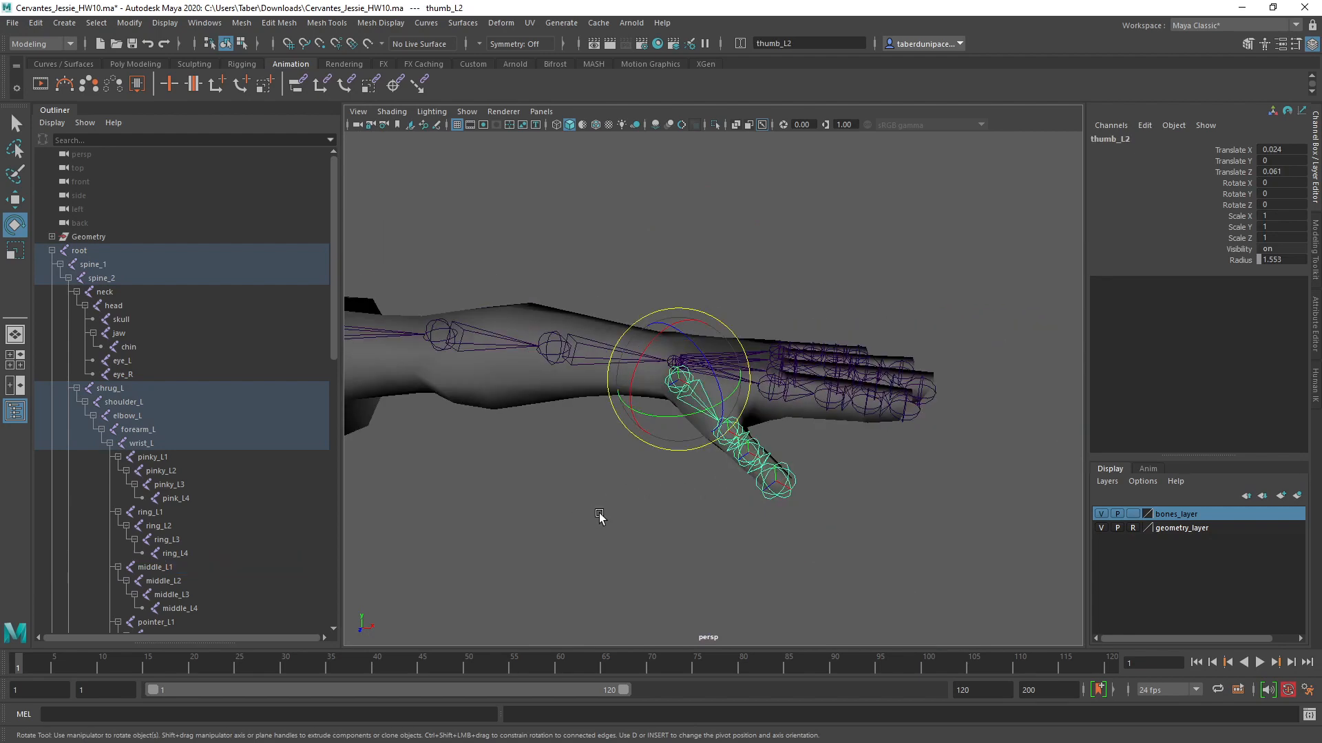
# Step: Select thumb_R2 on the opposite hand and check its rotation axes against the thumb mesh
pyautogui.keyDown('alt'); pyautogui.moveTo(599, 514); pyautogui.dragTo(655, 479); pyautogui.keyUp('alt')
pyautogui.keyDown('alt'); pyautogui.moveTo(654, 479); pyautogui.dragTo(756, 465, button='middle'); pyautogui.keyUp('alt')
pyautogui.keyDown('alt'); pyautogui.moveTo(756, 465); pyautogui.dragTo(670, 432); pyautogui.keyUp('alt')
pyautogui.click(776, 456)
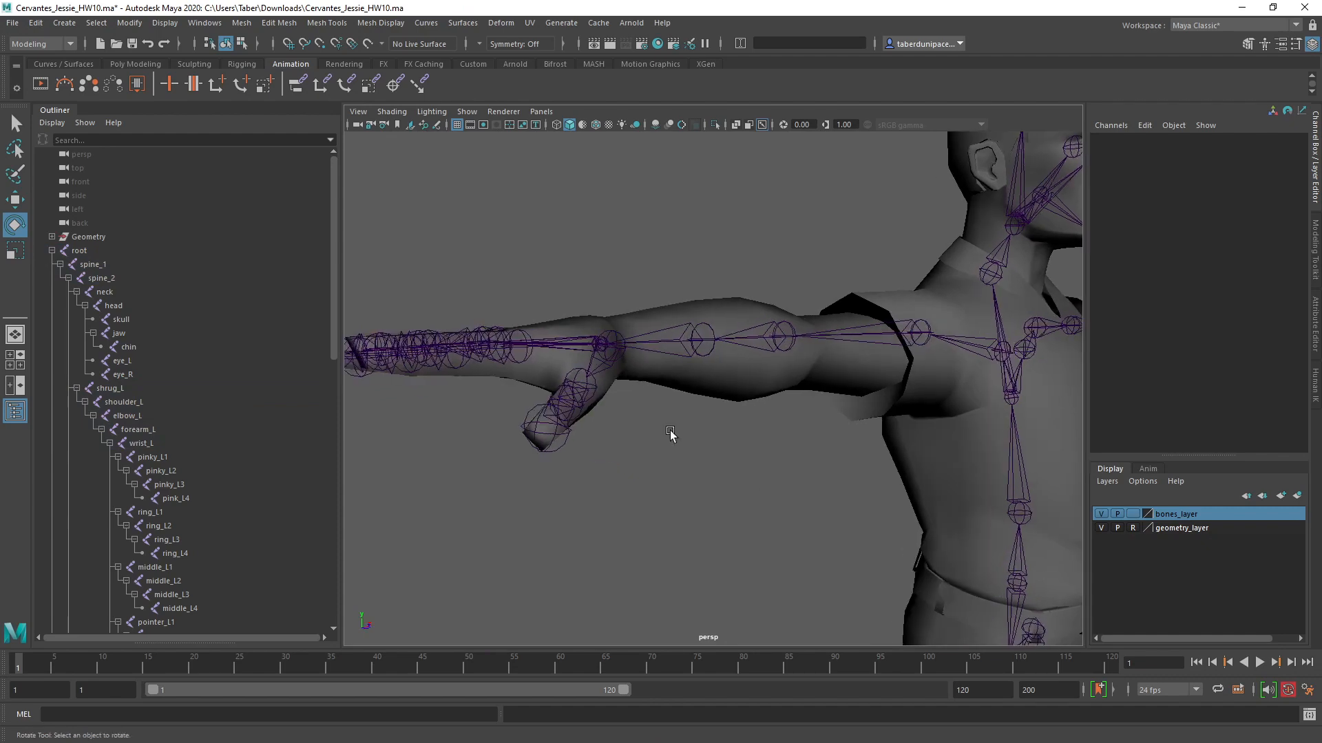
pyautogui.click(625, 344)
pyautogui.keyDown('alt'); pyautogui.moveTo(727, 497); pyautogui.dragTo(745, 495); pyautogui.keyUp('alt')
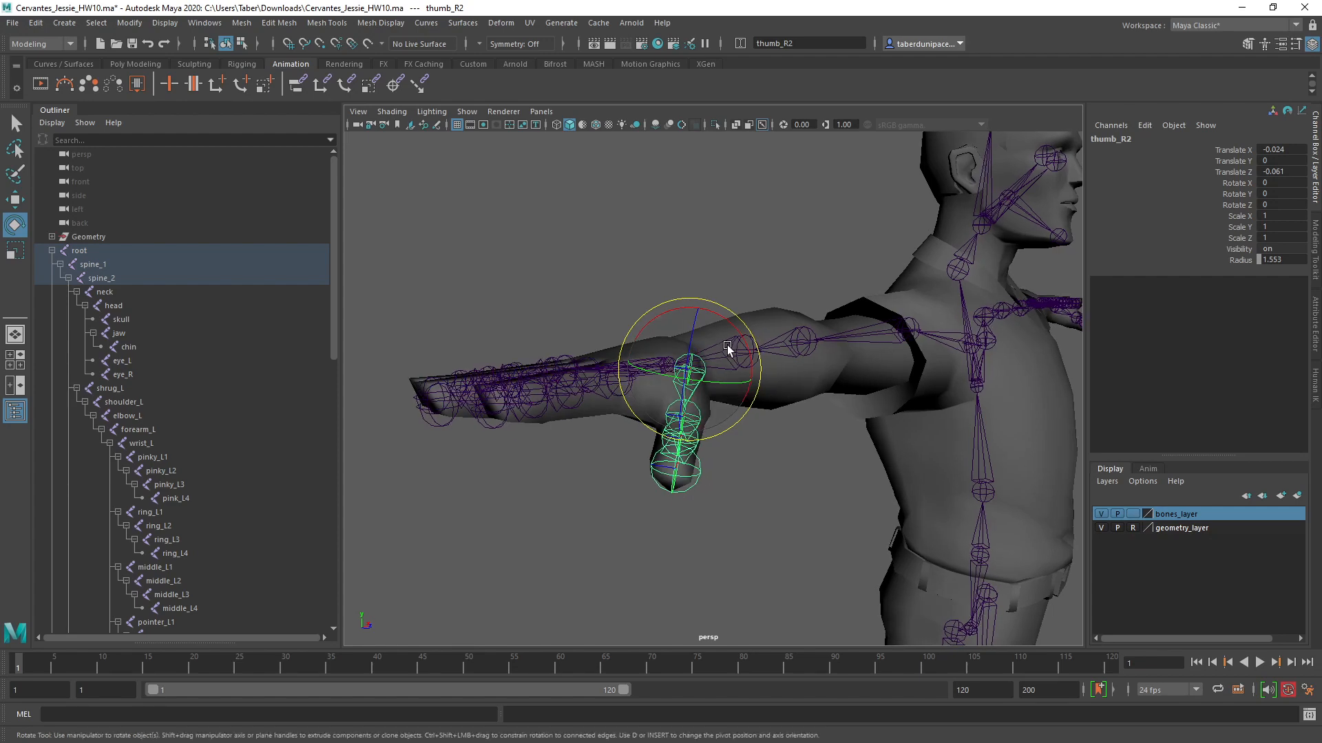
pyautogui.moveTo(727, 345); pyautogui.dragTo(640, 566)
pyautogui.hotkey('ctrl', 'z')
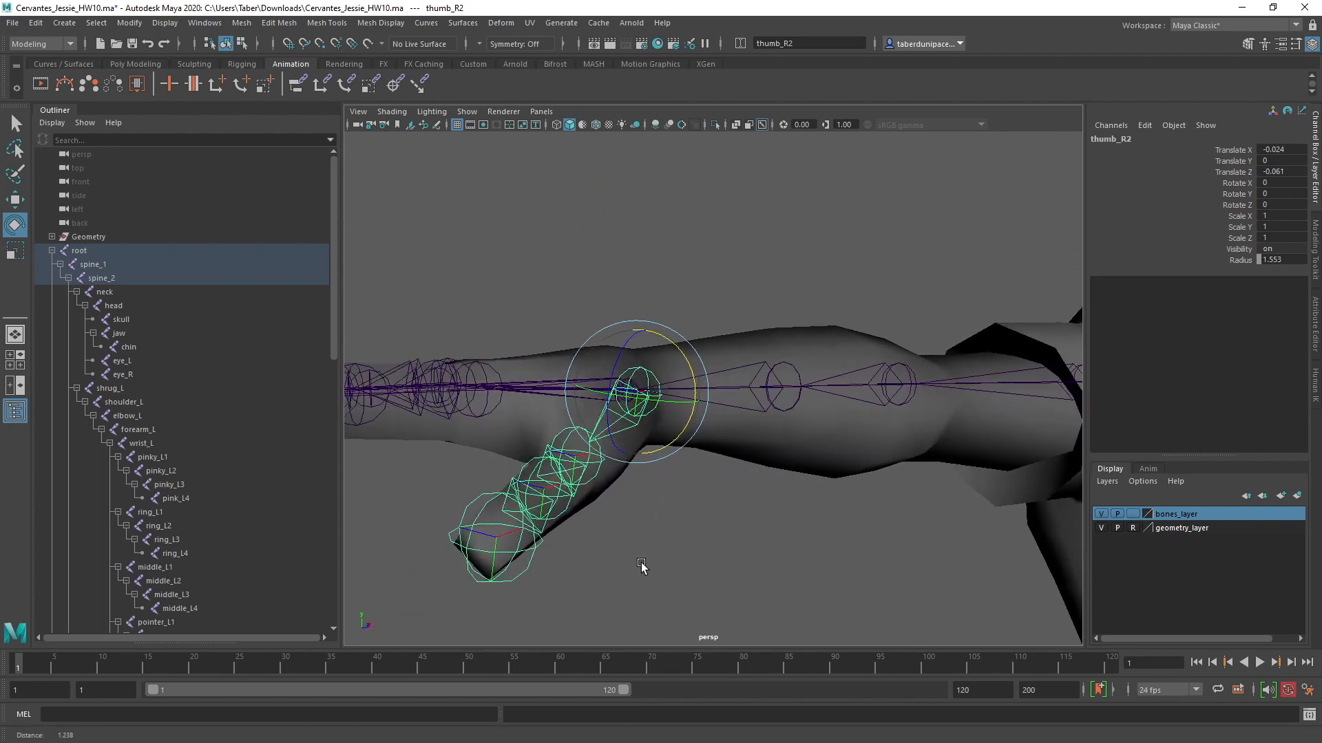
# Step: Rotate thumb_R2 to about 35.2 in X, -10.5 in Y and -10 in Z to test its axes, and deselect it
pyautogui.keyDown('alt'); pyautogui.moveTo(640, 566); pyautogui.dragTo(732, 549, button='right'); pyautogui.keyUp('alt')
pyautogui.keyDown('alt'); pyautogui.moveTo(732, 549); pyautogui.dragTo(764, 547); pyautogui.keyUp('alt')
pyautogui.keyDown('alt'); pyautogui.moveTo(764, 547); pyautogui.dragTo(794, 511, button='middle'); pyautogui.keyUp('alt')
pyautogui.keyDown('alt'); pyautogui.moveTo(793, 511); pyautogui.dragTo(784, 363); pyautogui.keyUp('alt')
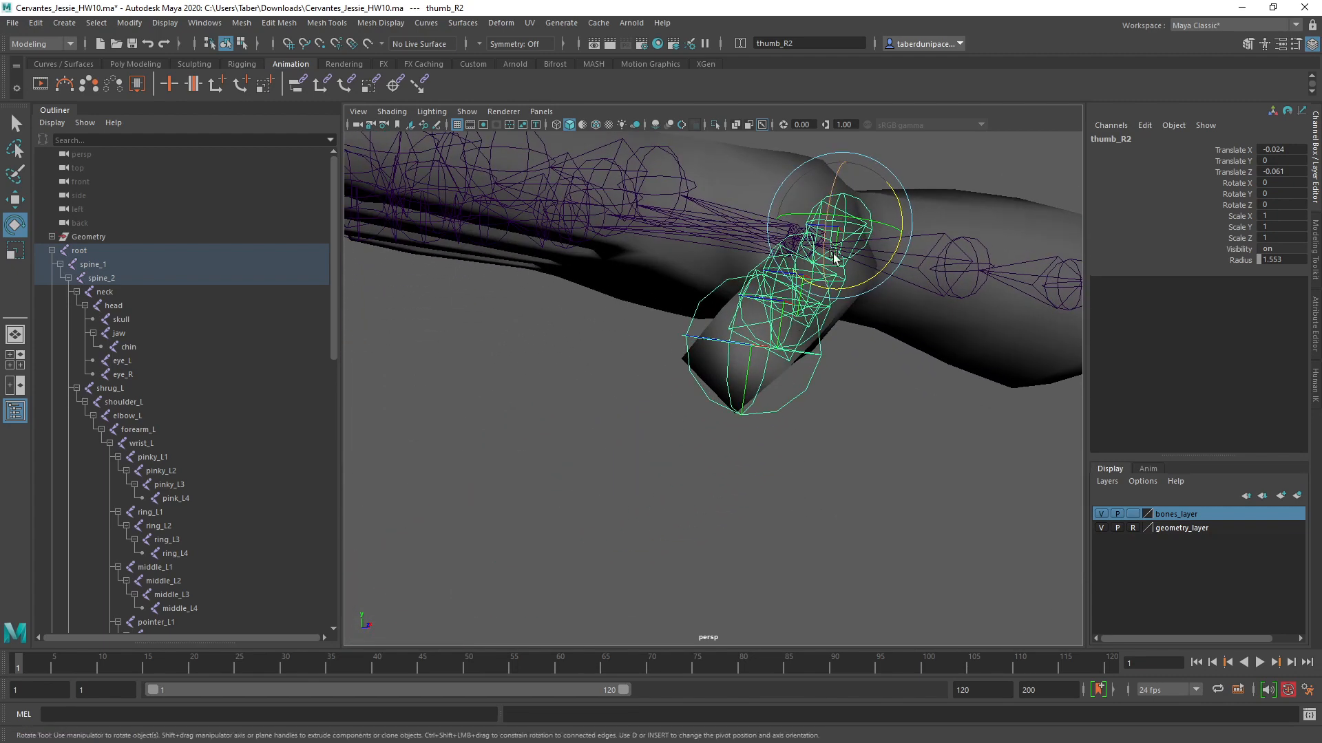
pyautogui.click(894, 242)
pyautogui.moveTo(889, 223); pyautogui.dragTo(815, 208)
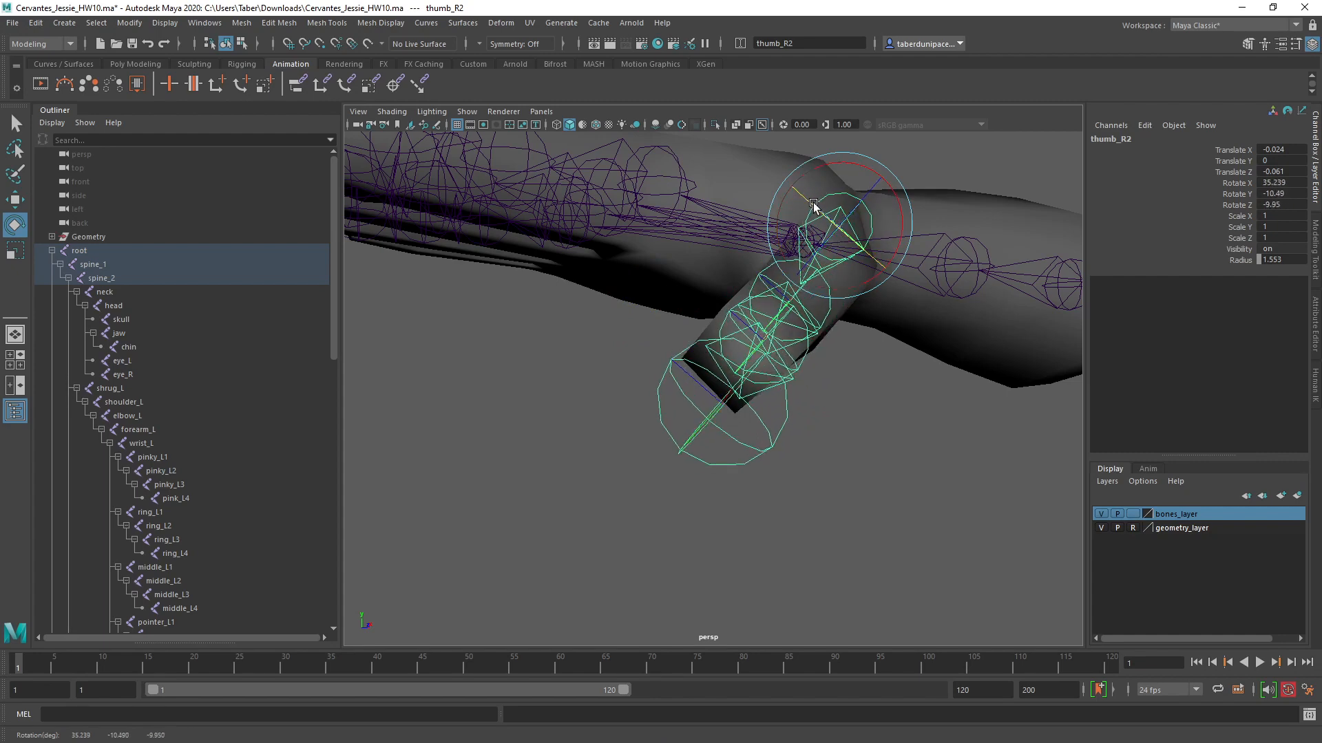
pyautogui.click(932, 456)
# Step: Examine the placement of the leg, ankle and foot joints from the front and the side
pyautogui.scroll(-8, 932, 494)
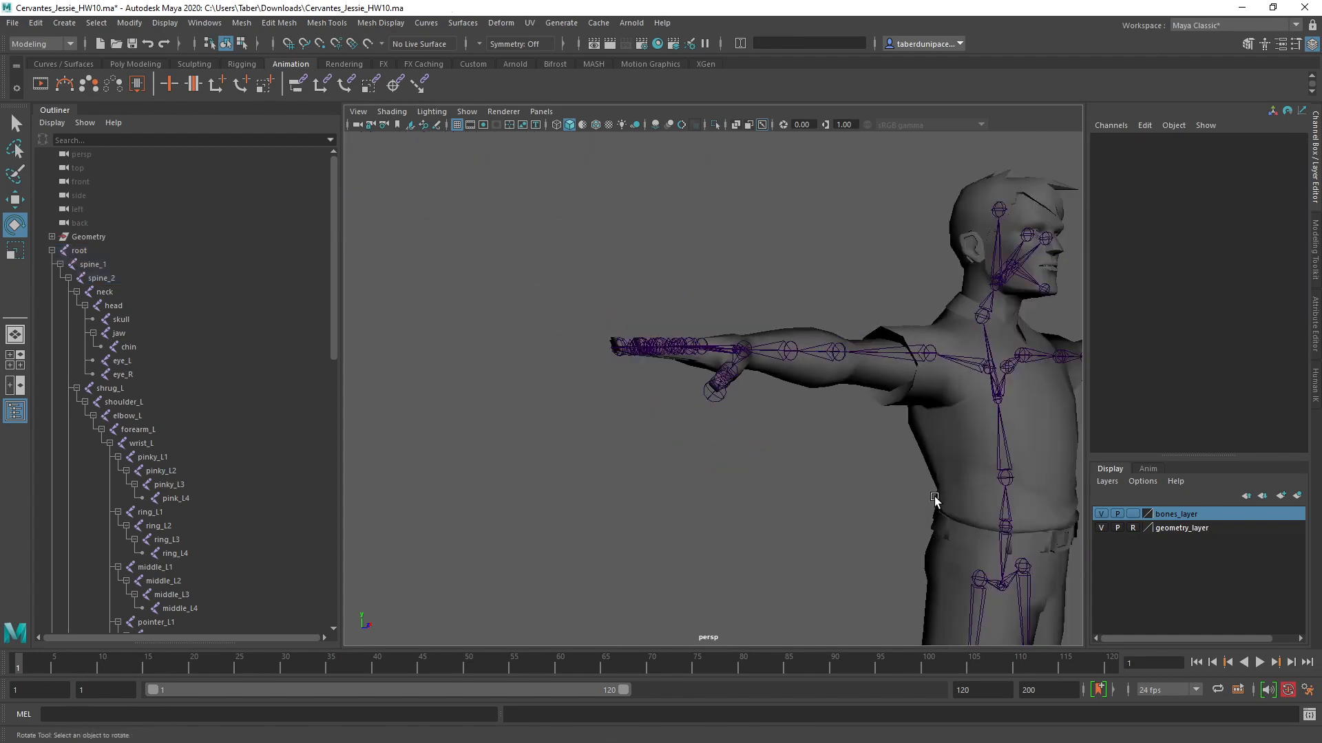
pyautogui.keyDown('alt'); pyautogui.moveTo(932, 482); pyautogui.dragTo(616, 434, button='middle'); pyautogui.keyUp('alt')
pyautogui.keyDown('alt'); pyautogui.moveTo(844, 451); pyautogui.dragTo(724, 460); pyautogui.keyUp('alt')
pyautogui.keyDown('alt'); pyautogui.moveTo(854, 486); pyautogui.dragTo(820, 290, button='middle'); pyautogui.keyUp('alt')
pyautogui.keyDown('alt'); pyautogui.moveTo(850, 510); pyautogui.dragTo(834, 331, button='middle'); pyautogui.keyUp('alt')
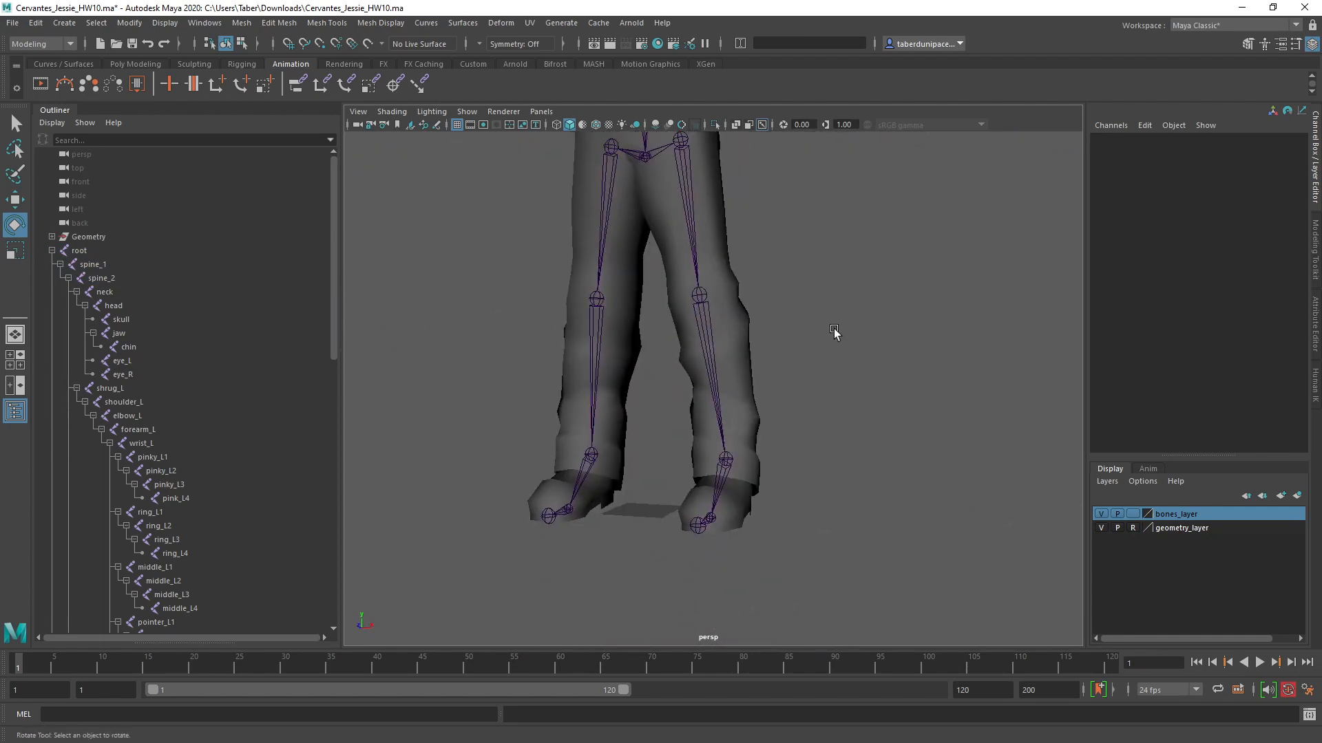
pyautogui.keyDown('alt'); pyautogui.moveTo(833, 331); pyautogui.dragTo(737, 409); pyautogui.keyUp('alt')
pyautogui.keyDown('alt'); pyautogui.moveTo(737, 410); pyautogui.dragTo(886, 501, button='right'); pyautogui.keyUp('alt')
pyautogui.keyDown('alt'); pyautogui.moveTo(886, 501); pyautogui.dragTo(812, 365, button='middle'); pyautogui.keyUp('alt')
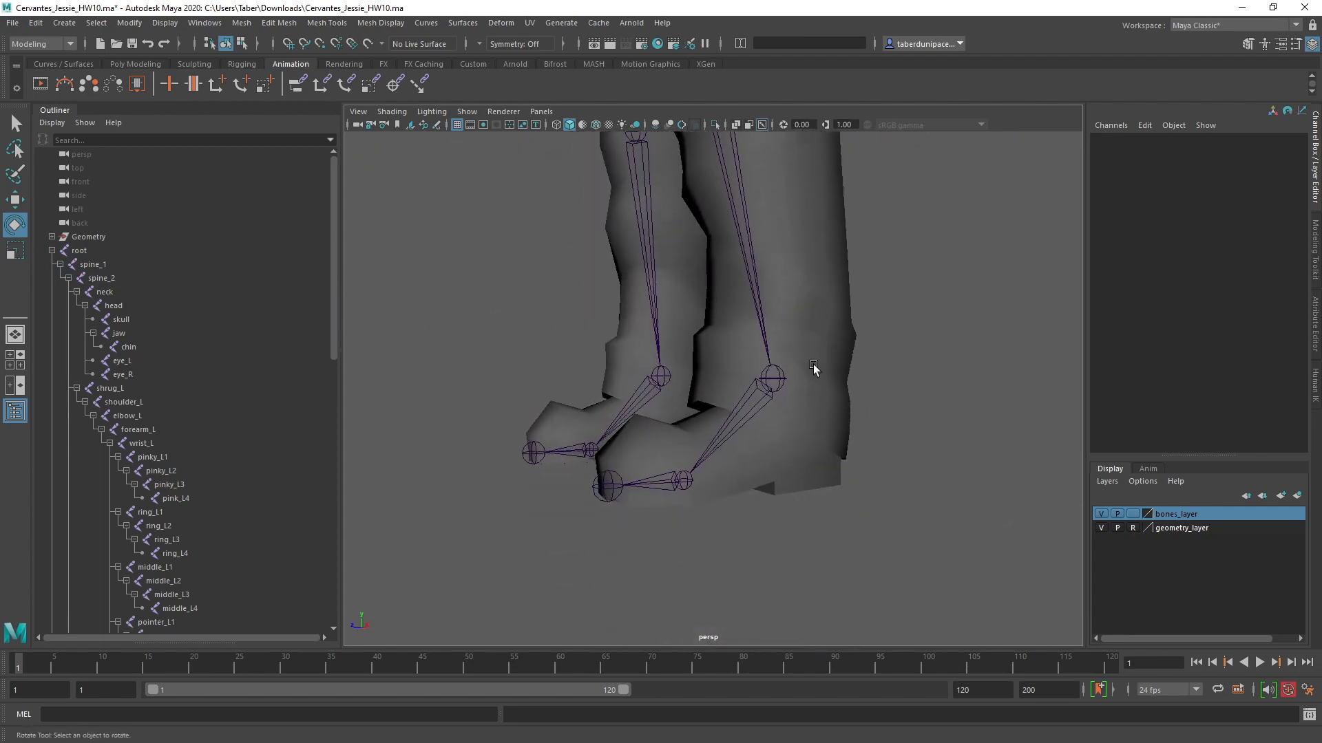
# Step: Select ankle_L, examine its rotation axes against the lower leg from several angles, and deselect it
pyautogui.click(782, 390)
pyautogui.keyDown('alt'); pyautogui.moveTo(950, 340); pyautogui.dragTo(906, 334); pyautogui.keyUp('alt')
pyautogui.keyDown('alt'); pyautogui.moveTo(906, 333); pyautogui.dragTo(932, 338, button='right'); pyautogui.keyUp('alt')
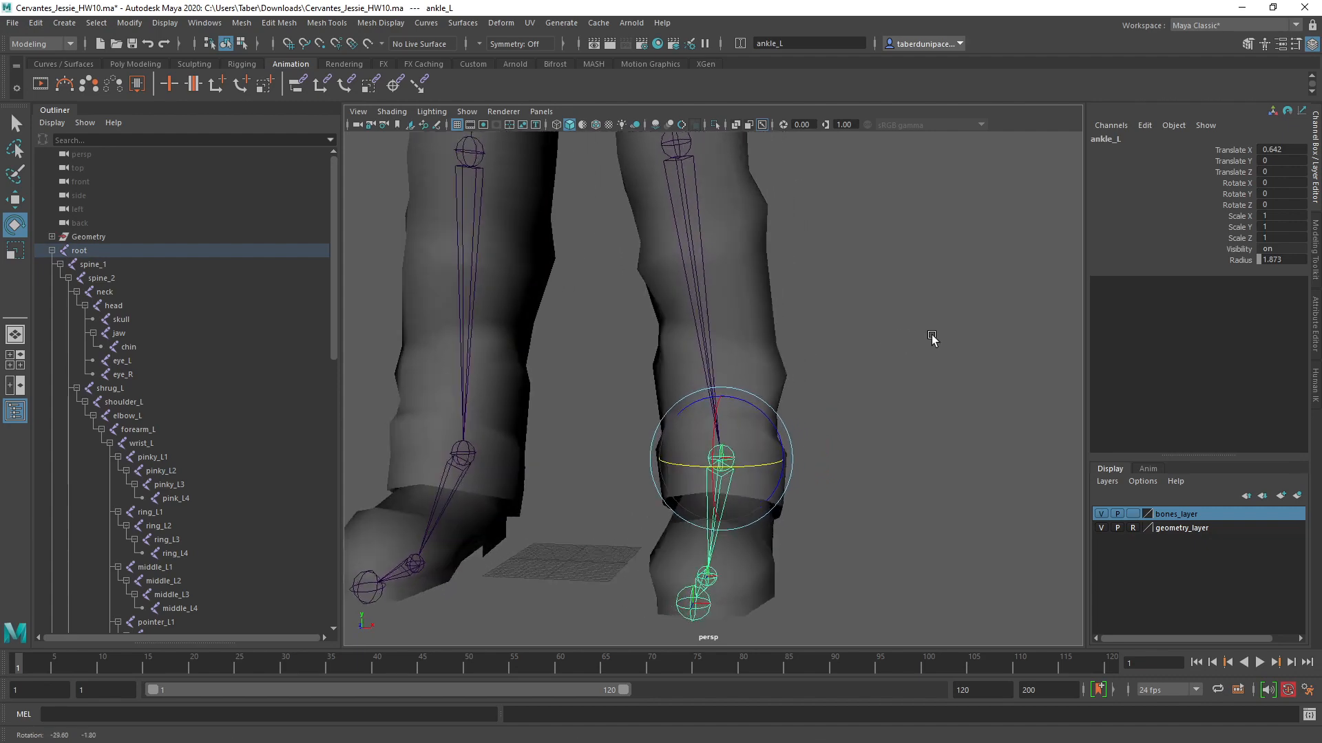
pyautogui.keyDown('alt'); pyautogui.moveTo(932, 339); pyautogui.dragTo(879, 319); pyautogui.keyUp('alt')
pyautogui.keyDown('alt'); pyautogui.moveTo(879, 319); pyautogui.dragTo(870, 378, button='middle'); pyautogui.keyUp('alt')
pyautogui.keyDown('alt'); pyautogui.moveTo(824, 379); pyautogui.dragTo(670, 368); pyautogui.keyUp('alt')
pyautogui.click(590, 358)
# Step: Frame the whole character for a final skeleton check, and open the next student's HW10 character scene
pyautogui.scroll(-5, 590, 358)
pyautogui.keyDown('alt'); pyautogui.moveTo(590, 358); pyautogui.dragTo(689, 353); pyautogui.keyUp('alt')
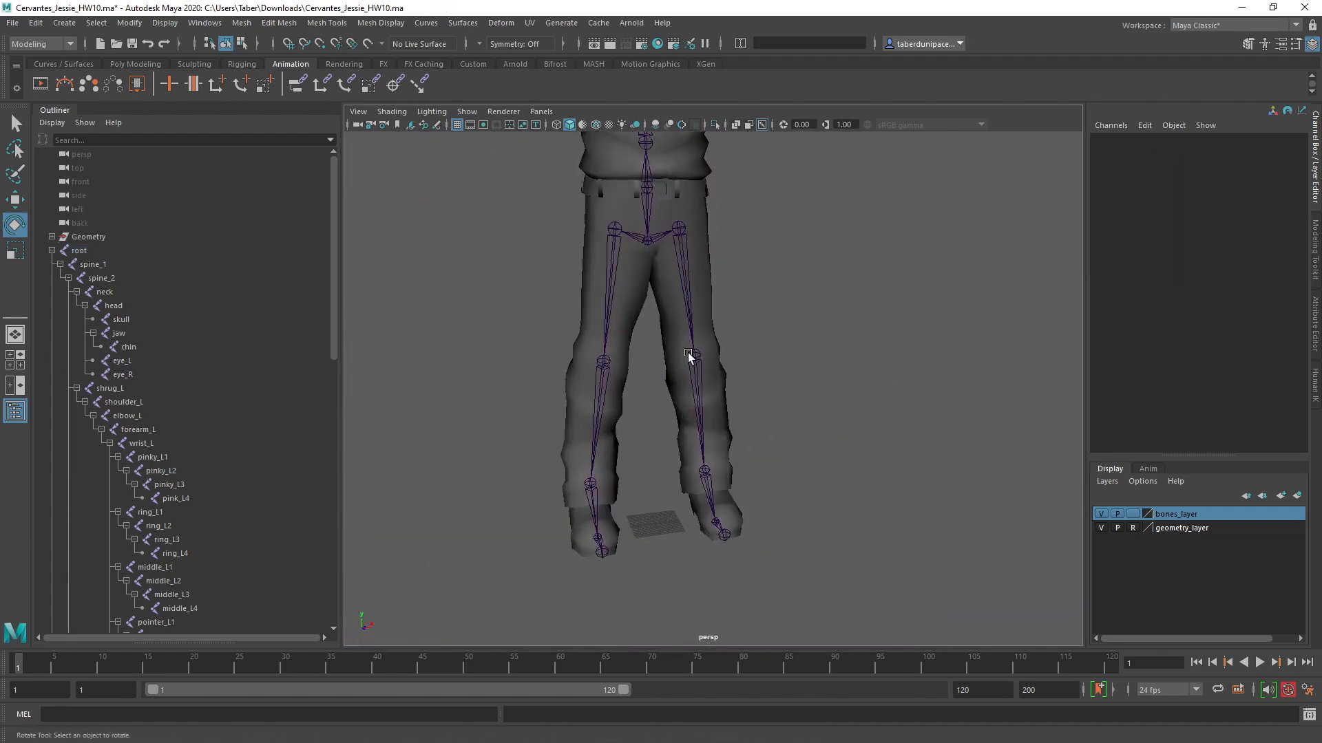
pyautogui.click(689, 355)
pyautogui.click(888, 363)
pyautogui.press('f')
pyautogui.keyDown('alt'); pyautogui.moveTo(870, 369); pyautogui.dragTo(686, 337); pyautogui.keyUp('alt')
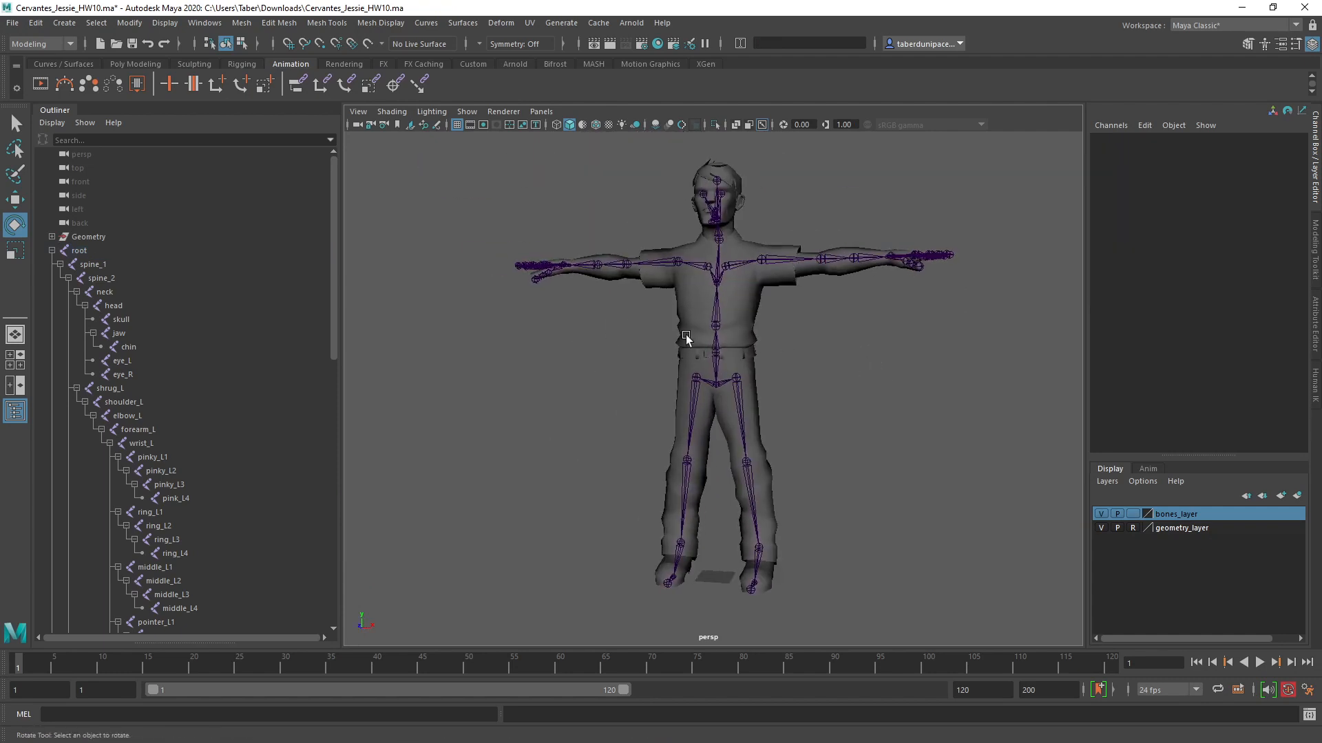
pyautogui.click(117, 47)
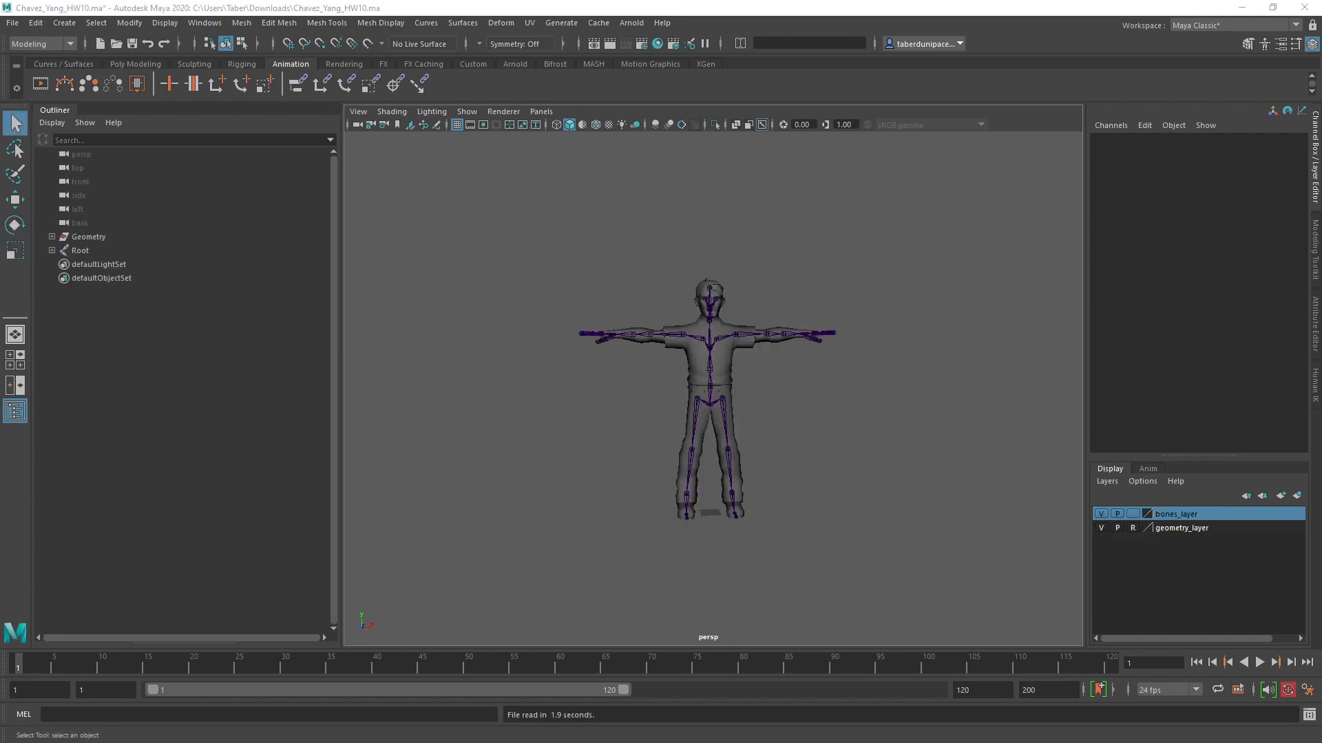
# Step: Expand the Geometry group, select its meshes one by one from EyeL to Body to check their names, and deselect everything
pyautogui.click(51, 237)
pyautogui.click(94, 252)
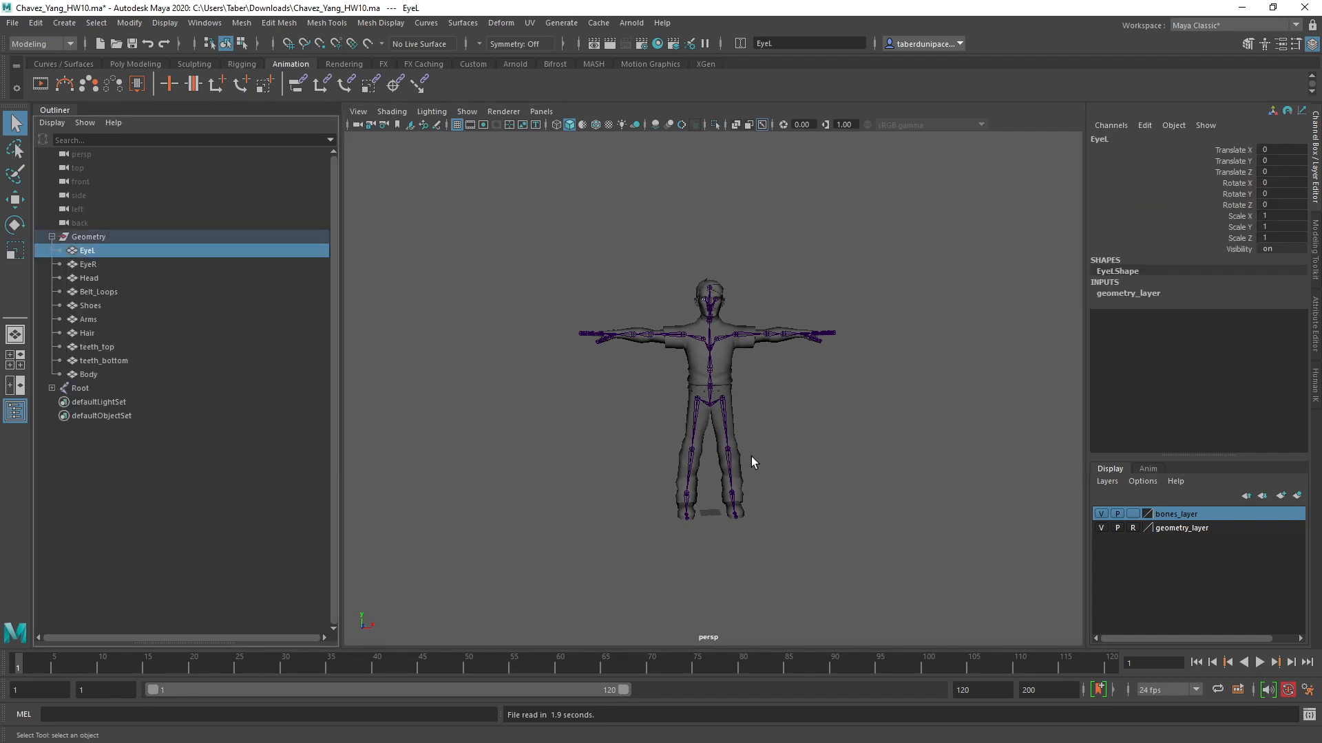
pyautogui.scroll(5, 752, 427)
pyautogui.keyDown('alt'); pyautogui.moveTo(828, 283); pyautogui.dragTo(870, 491, button='middle'); pyautogui.keyUp('alt')
pyautogui.keyDown('alt'); pyautogui.moveTo(869, 491); pyautogui.dragTo(820, 484); pyautogui.keyUp('alt')
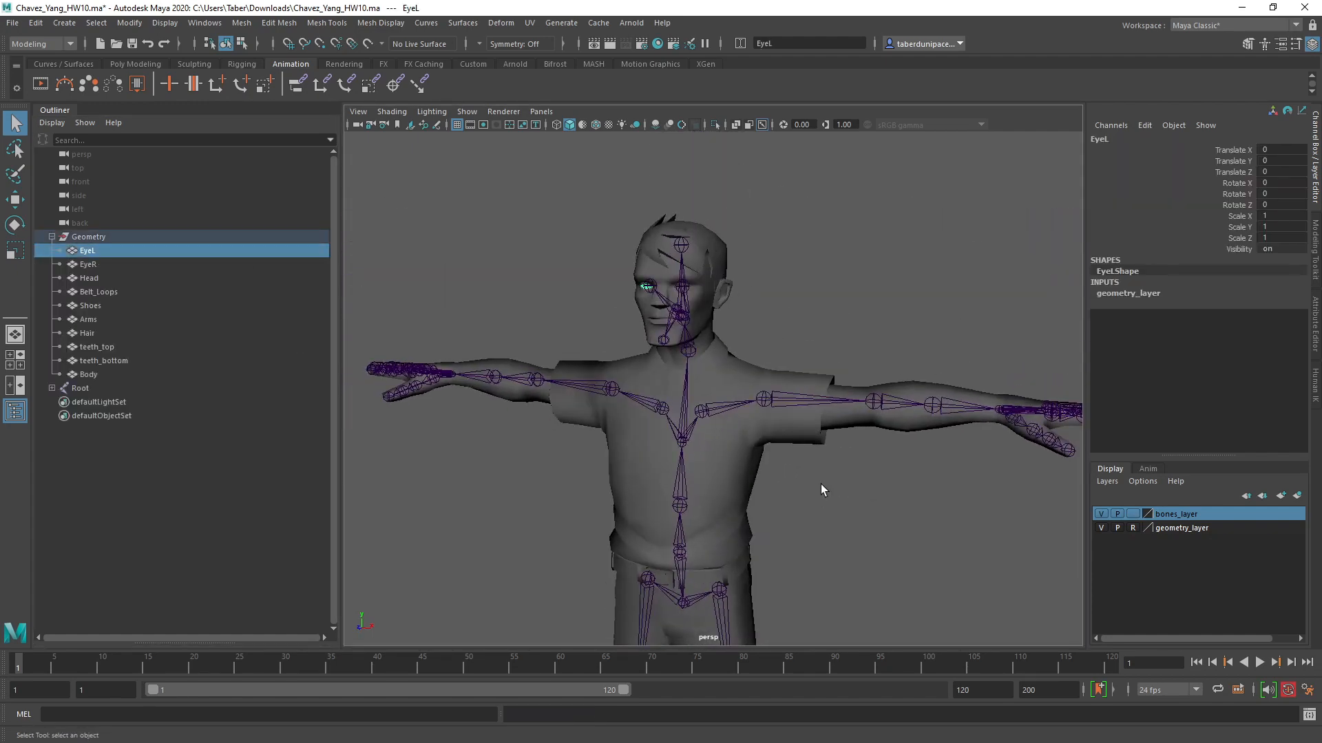
pyautogui.press('Down')
pyautogui.press('Down')
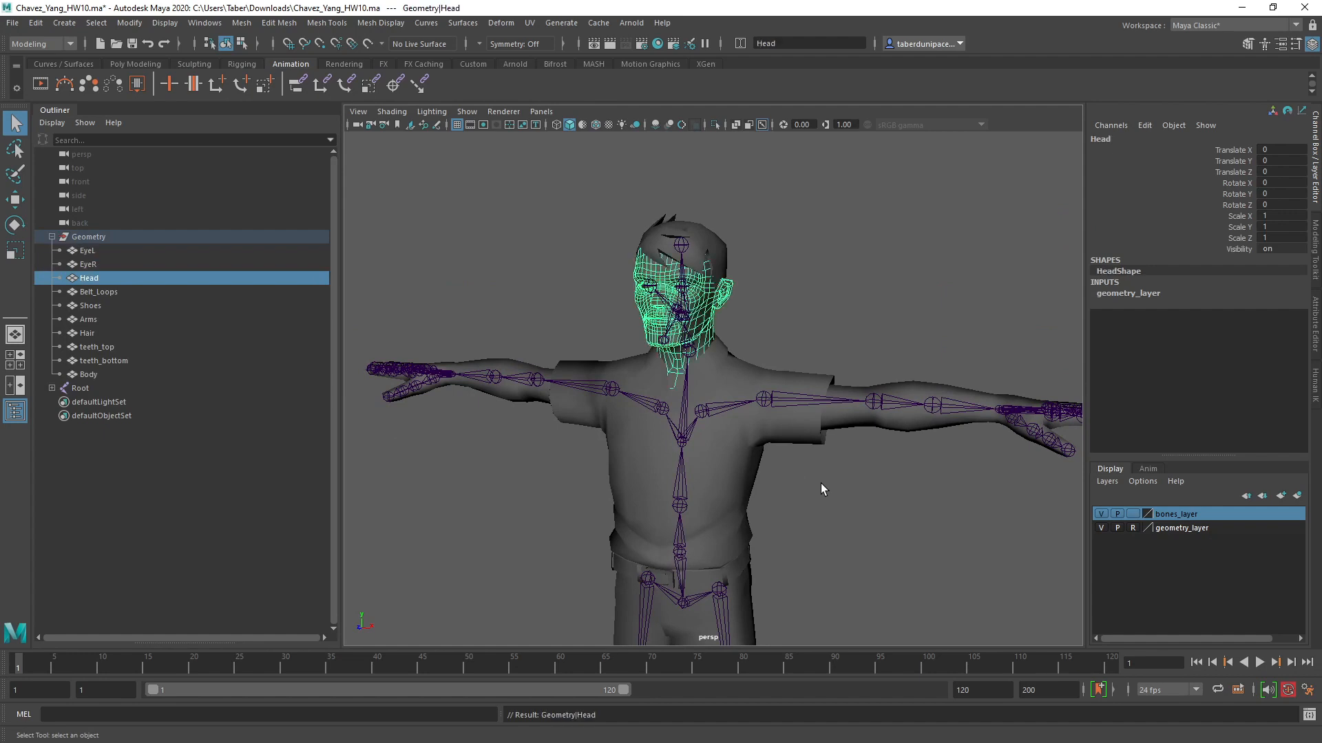
pyautogui.press('Down')
pyautogui.press('Down')
pyautogui.press('Down')
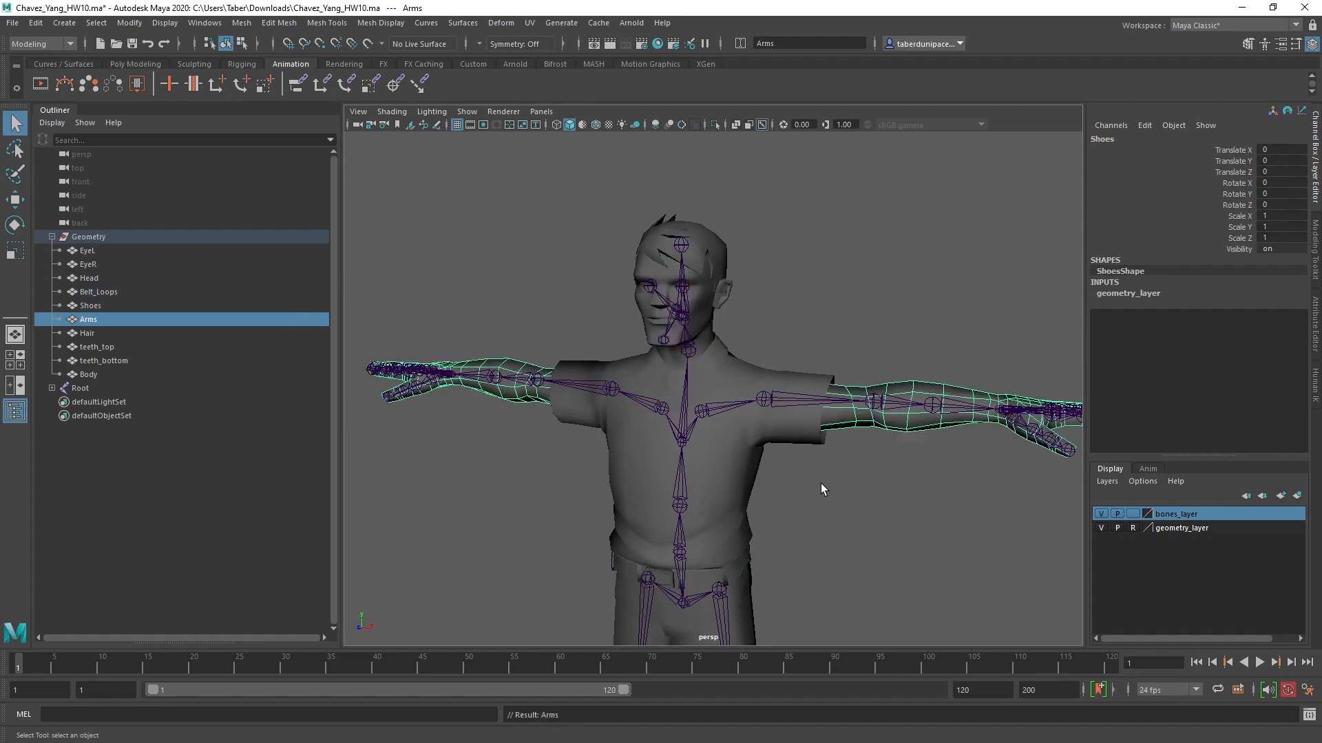
pyautogui.press('Down')
pyautogui.press('Down')
pyautogui.press('Down')
pyautogui.press('Down')
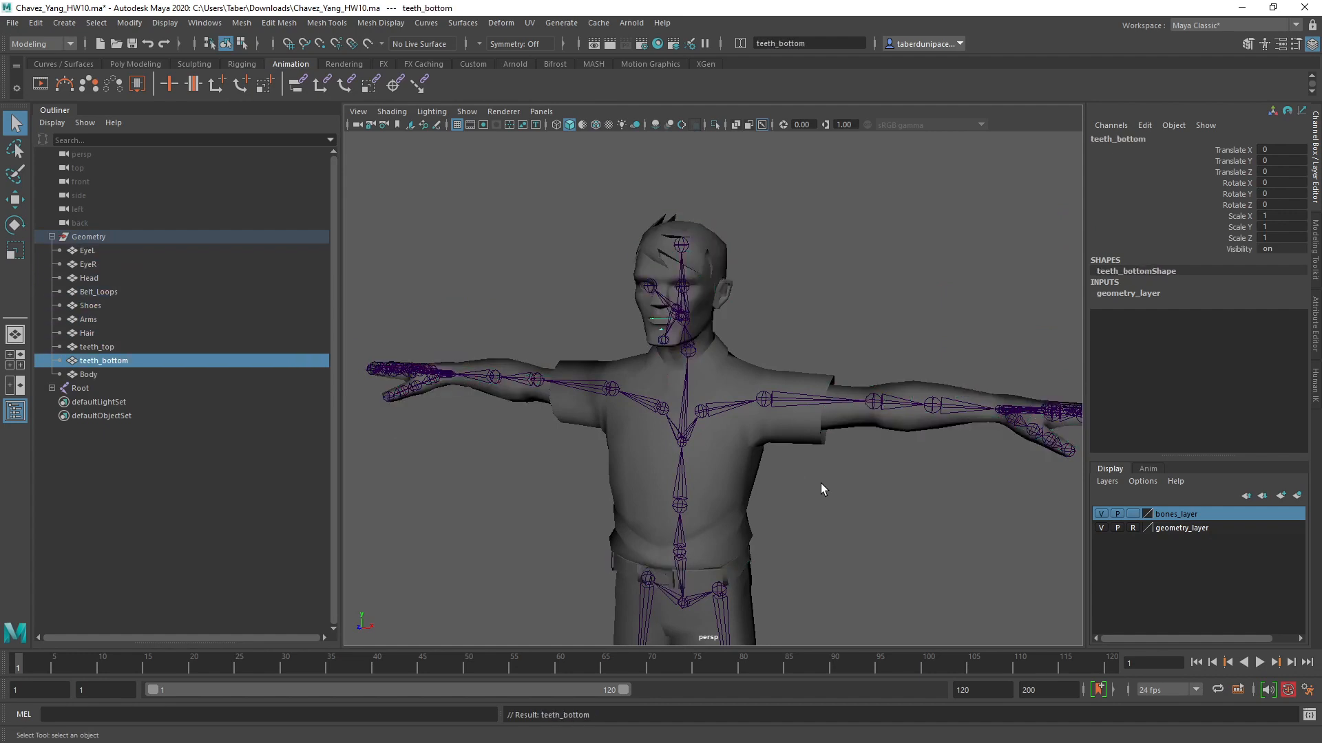
pyautogui.press('Down')
pyautogui.click(361, 413)
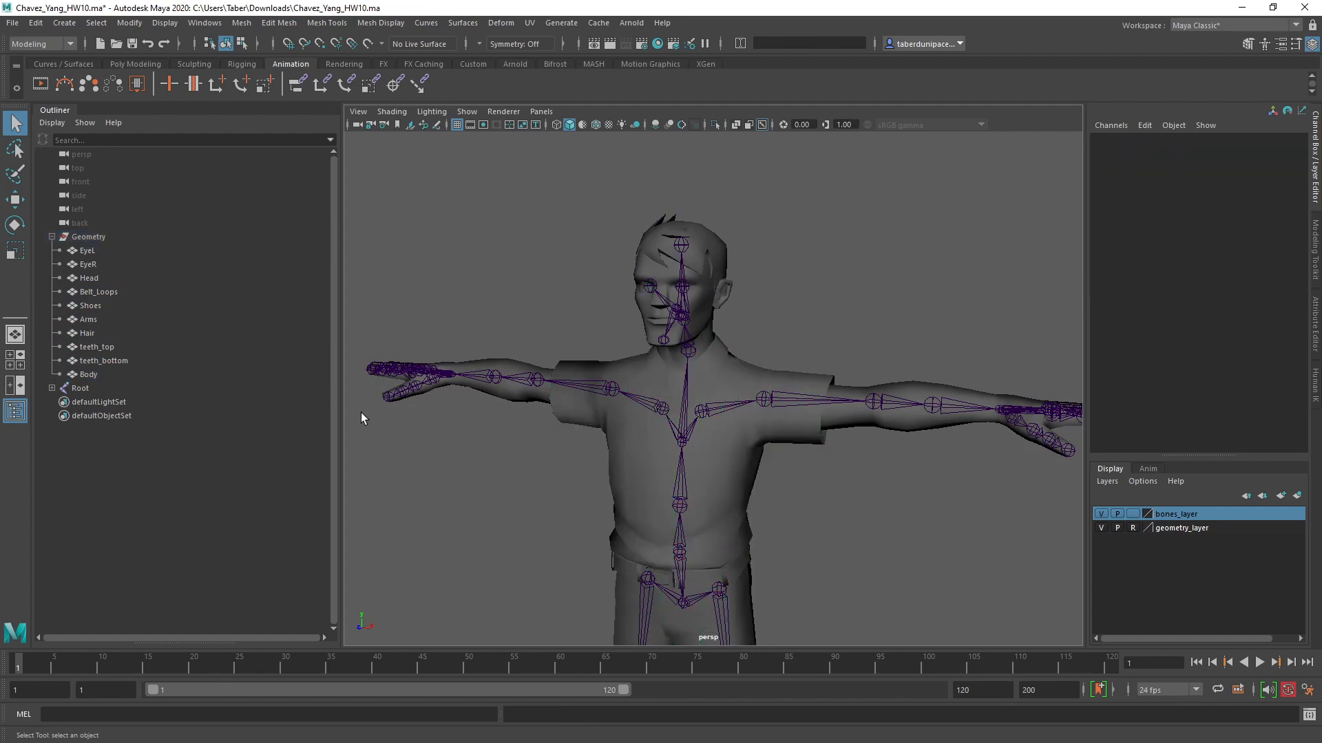
# Step: Expand the full Root joint hierarchy, select Root, and examine the pelvis and hip joints with the Rotate tool active
pyautogui.keyDown('shift'); pyautogui.click(51, 388); pyautogui.keyUp('shift')
pyautogui.click(117, 390)
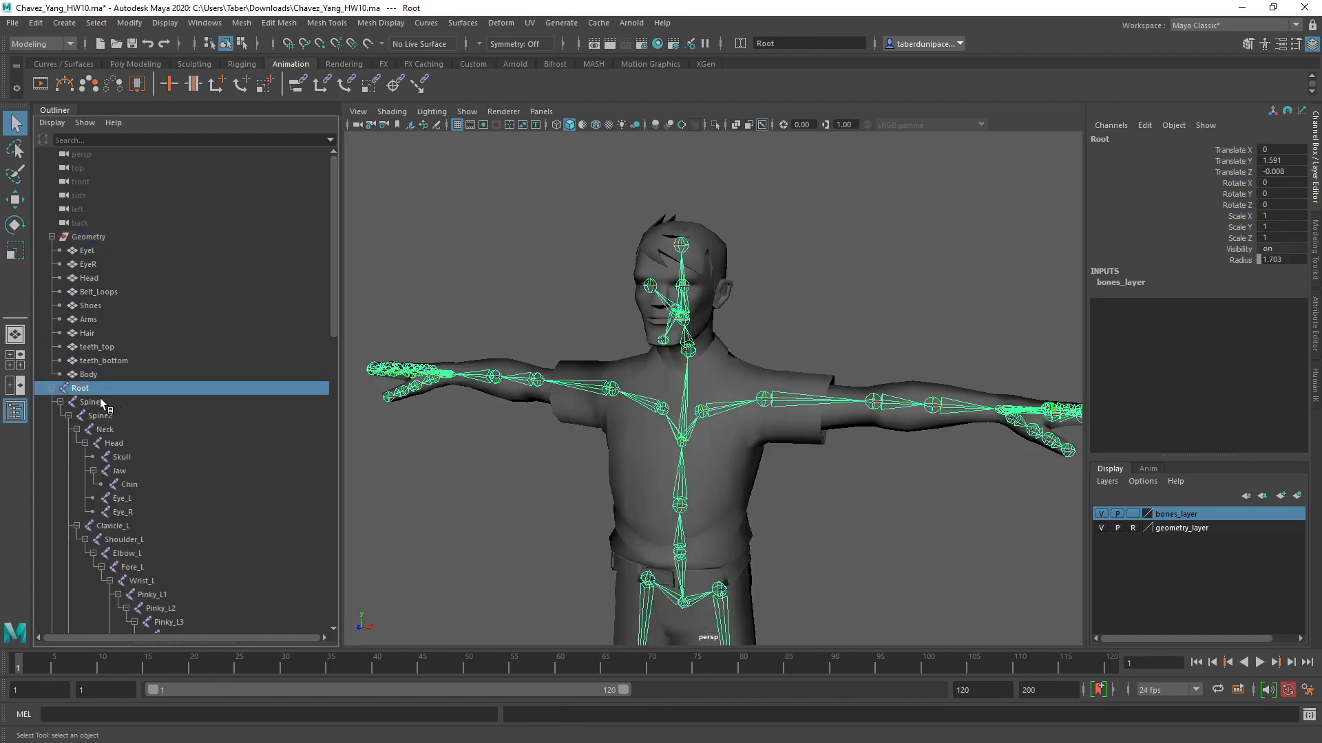
pyautogui.keyDown('alt'); pyautogui.moveTo(672, 506); pyautogui.dragTo(700, 251, button='middle'); pyautogui.keyUp('alt')
pyautogui.keyDown('alt'); pyautogui.moveTo(723, 349); pyautogui.dragTo(669, 320); pyautogui.keyUp('alt')
pyautogui.keyDown('alt'); pyautogui.moveTo(685, 330); pyautogui.dragTo(676, 410, button='middle'); pyautogui.keyUp('alt')
pyautogui.keyDown('alt'); pyautogui.moveTo(676, 410); pyautogui.dragTo(757, 446, button='right'); pyautogui.keyUp('alt')
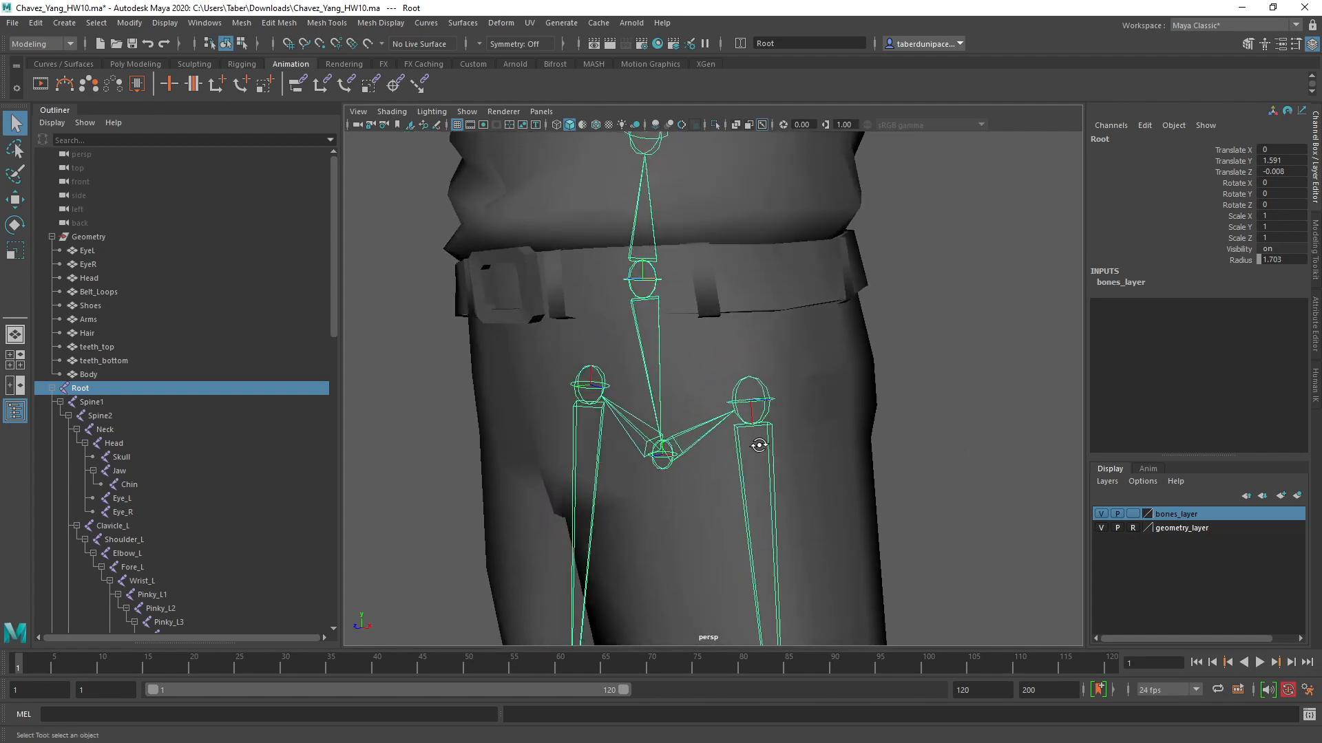
pyautogui.keyDown('alt'); pyautogui.moveTo(702, 337); pyautogui.dragTo(756, 322); pyautogui.keyUp('alt')
pyautogui.keyDown('alt'); pyautogui.moveTo(756, 322); pyautogui.dragTo(663, 360, button='middle'); pyautogui.keyUp('alt')
pyautogui.press('e')
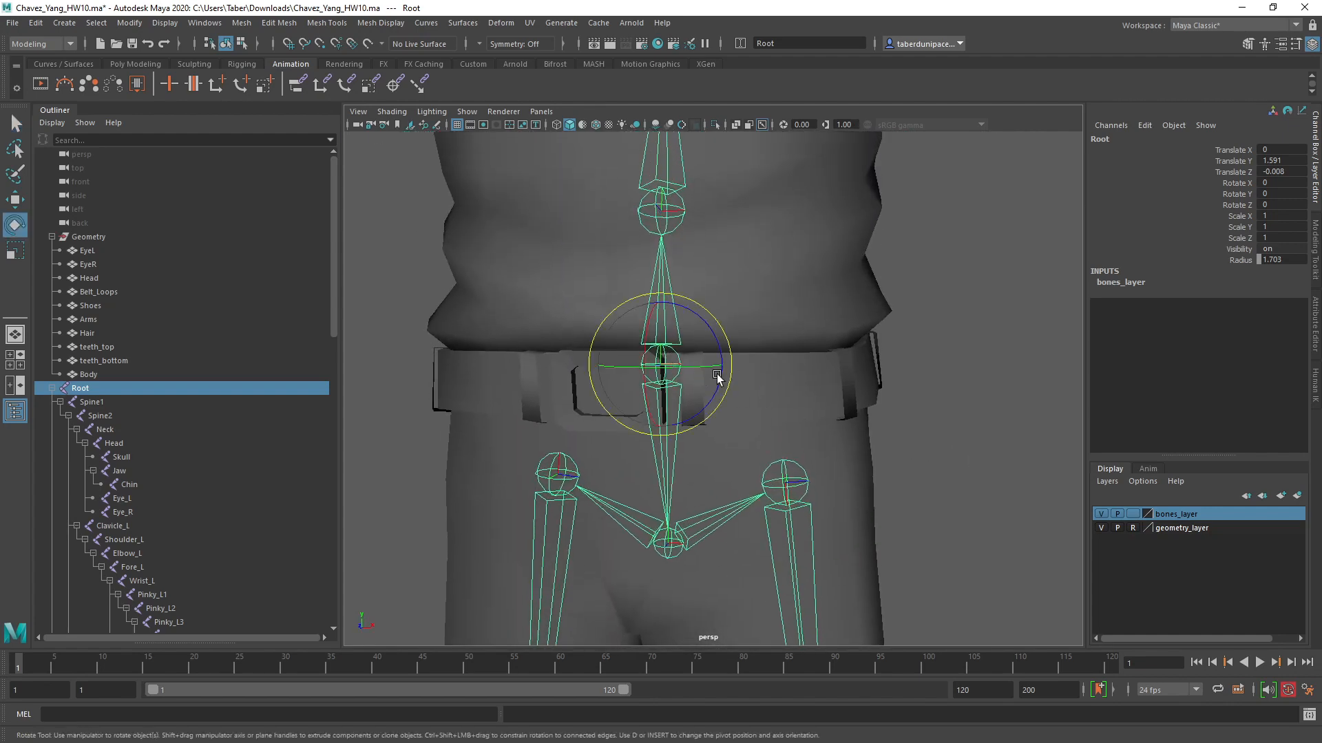
pyautogui.moveTo(708, 378)
pyautogui.keyDown('alt'); pyautogui.mouseDown()
pyautogui.moveTo(636, 377)
pyautogui.moveTo(723, 377)
pyautogui.mouseUp(); pyautogui.keyUp('alt')
pyautogui.click(895, 265)
# Step: Check the spine joints, try rotating Clavicle_L and Clavicle_R about 45 degrees around Z, and undo the rotation
pyautogui.keyDown('alt'); pyautogui.moveTo(895, 264); pyautogui.dragTo(688, 392, button='middle'); pyautogui.keyUp('alt')
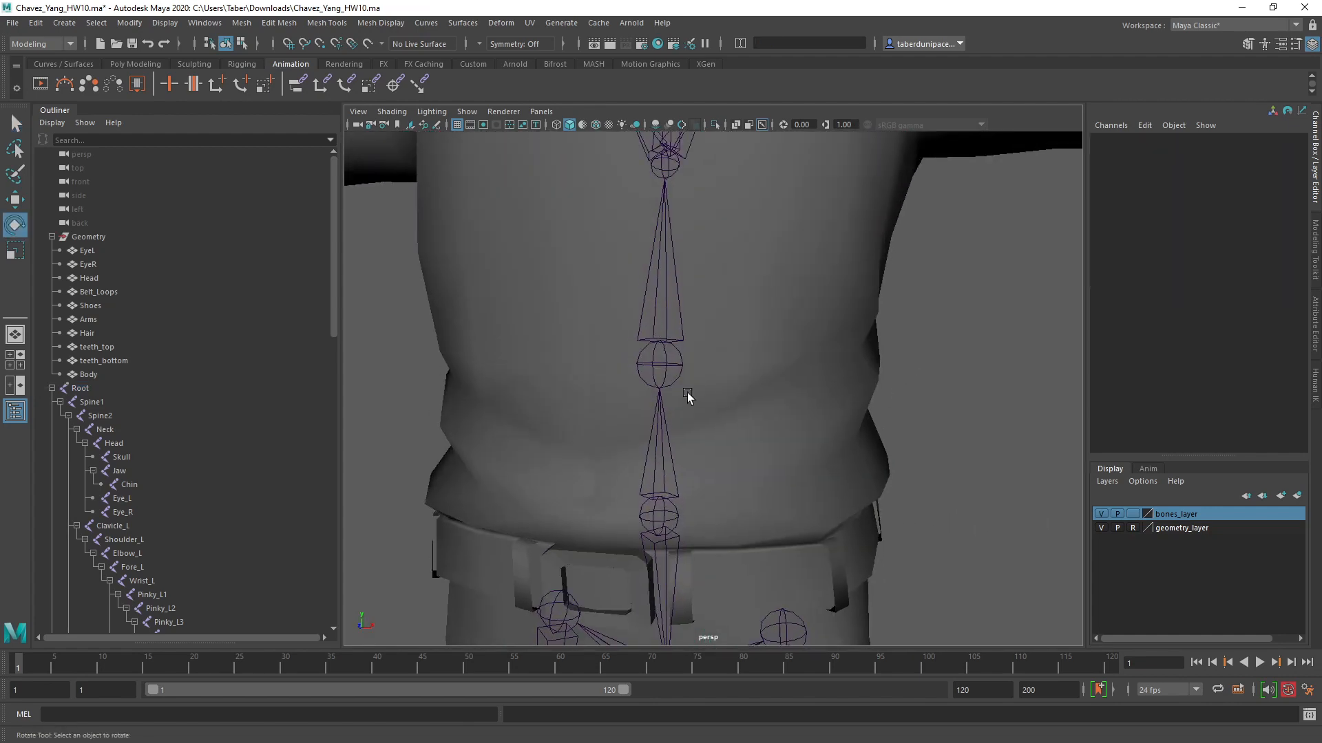
pyautogui.click(663, 507)
pyautogui.keyDown('alt'); pyautogui.moveTo(791, 316); pyautogui.dragTo(740, 450); pyautogui.keyUp('alt')
pyautogui.scroll(-6, 688, 439)
pyautogui.keyDown('alt'); pyautogui.moveTo(741, 450); pyautogui.dragTo(738, 408, button='middle'); pyautogui.keyUp('alt')
pyautogui.click(715, 387)
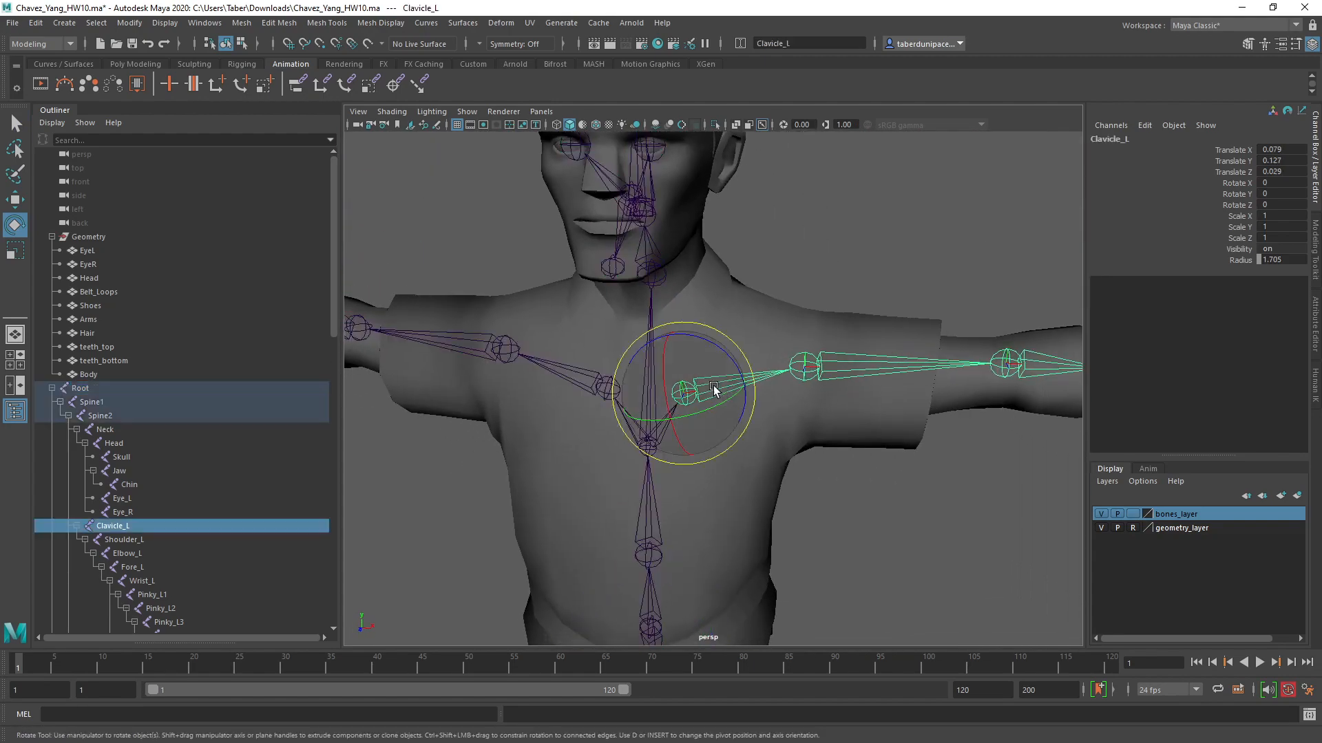
pyautogui.click(572, 367)
pyautogui.moveTo(643, 348); pyautogui.dragTo(661, 386)
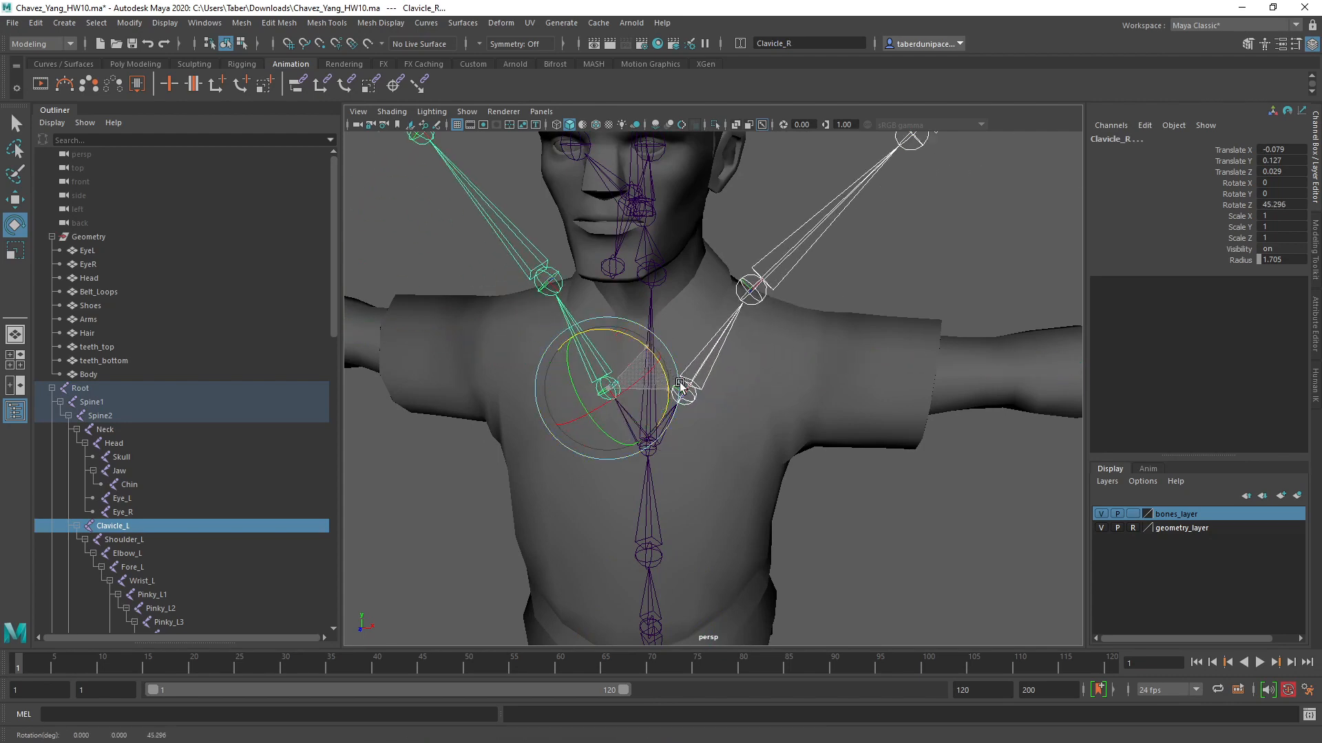
pyautogui.hotkey('ctrl', 'z')
# Step: Select Elbow_L and Elbow_R, try bending both by about -71 degrees around Y, and undo the rotation
pyautogui.keyDown('alt'); pyautogui.moveTo(1023, 356); pyautogui.dragTo(930, 380, button='right'); pyautogui.keyUp('alt')
pyautogui.click(877, 374)
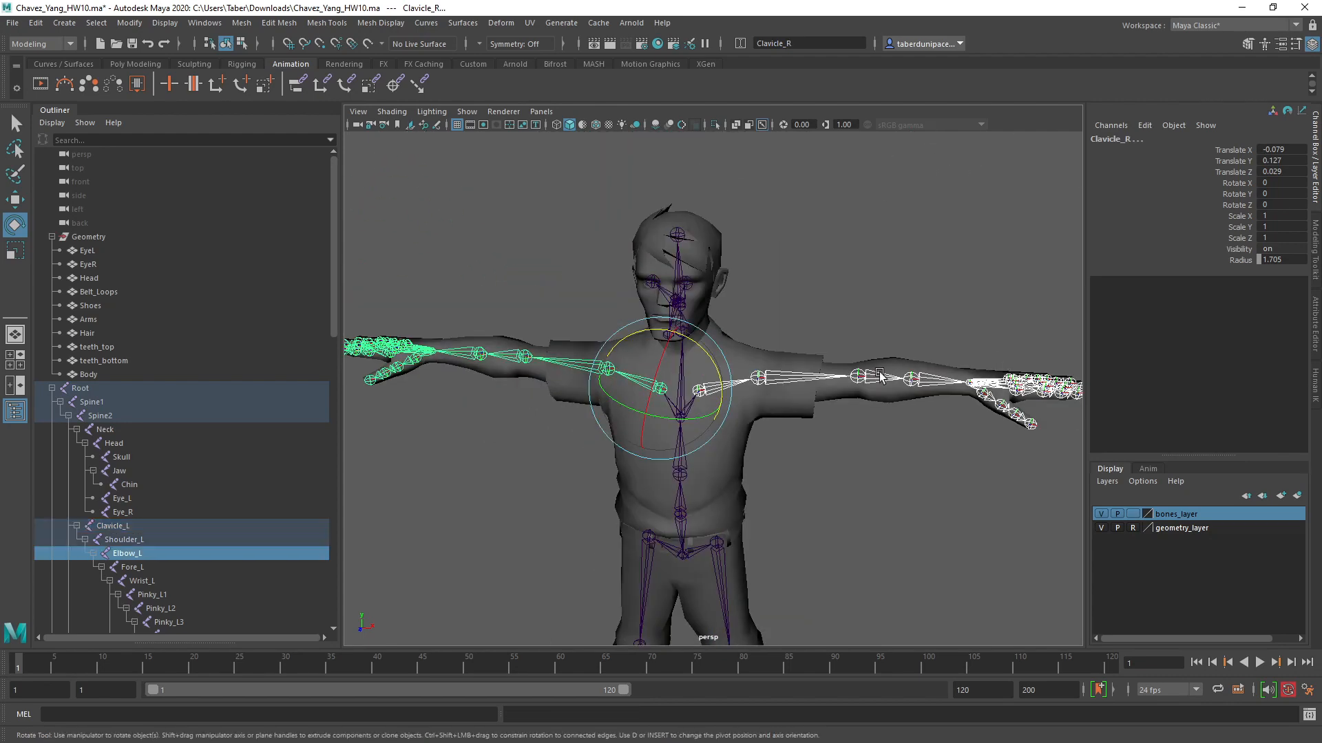
pyautogui.keyDown('shift'); pyautogui.click(521, 353); pyautogui.keyUp('shift')
pyautogui.moveTo(544, 382); pyautogui.dragTo(506, 396)
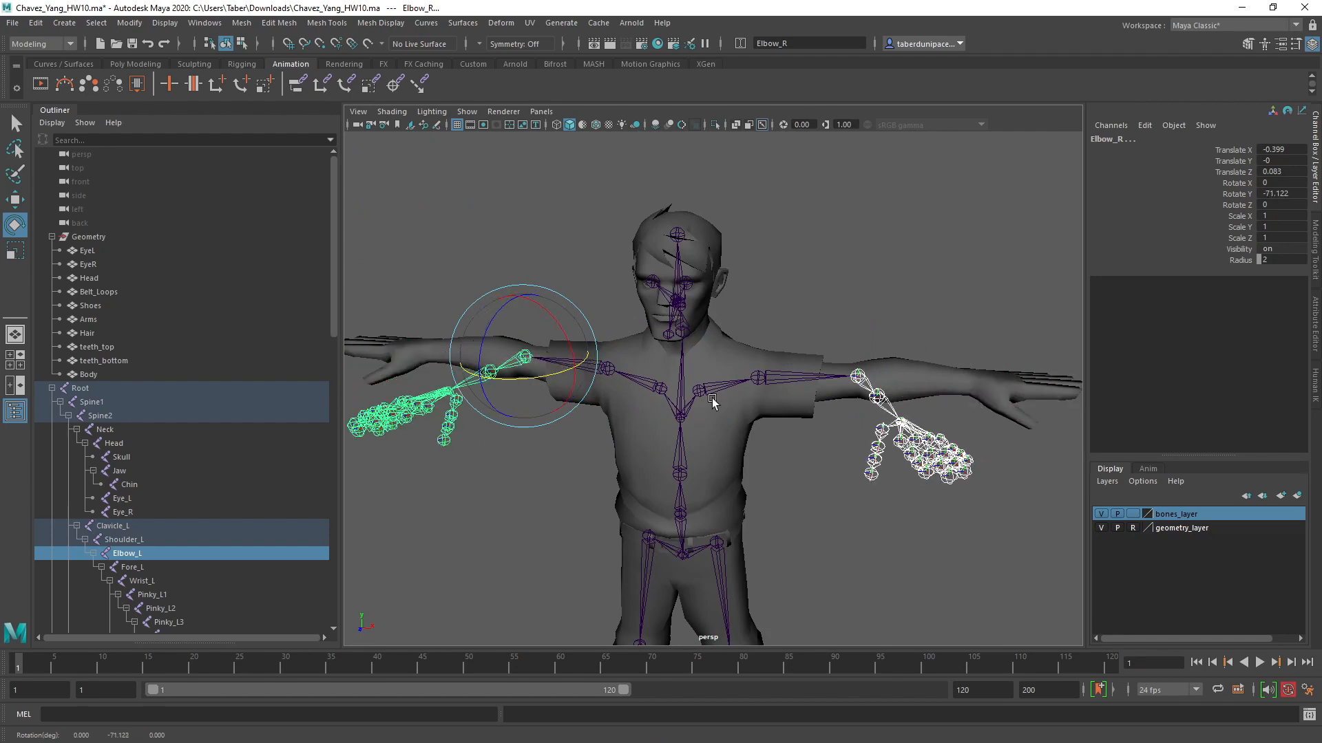
pyautogui.hotkey('ctrl', 'z')
# Step: Deselect the elbows and examine the joint placement along the left arm, hand and thumb
pyautogui.click(886, 346)
pyautogui.keyDown('alt'); pyautogui.moveTo(891, 404); pyautogui.dragTo(763, 353); pyautogui.keyUp('alt')
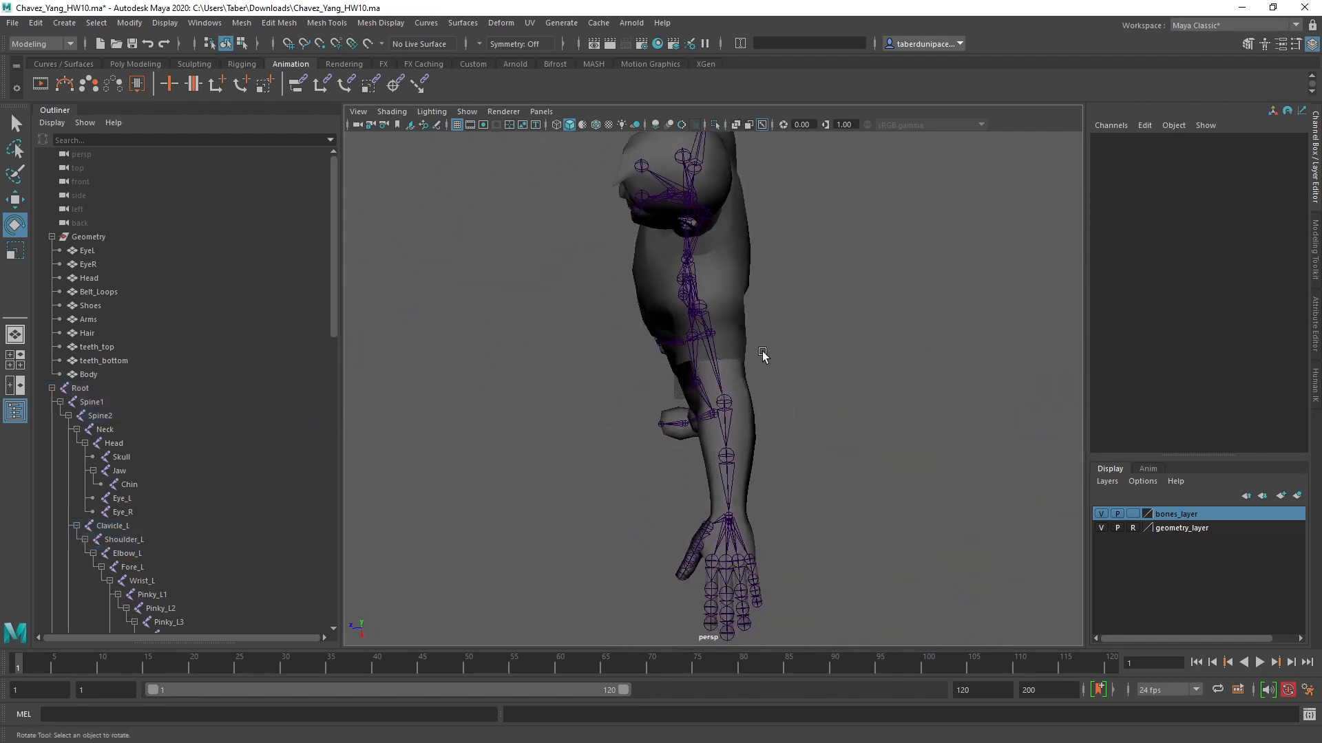
pyautogui.keyDown('alt'); pyautogui.moveTo(793, 456); pyautogui.dragTo(725, 460); pyautogui.keyUp('alt')
pyautogui.keyDown('alt'); pyautogui.moveTo(790, 535); pyautogui.dragTo(838, 371); pyautogui.keyUp('alt')
pyautogui.keyDown('alt'); pyautogui.moveTo(837, 372); pyautogui.dragTo(782, 358, button='right'); pyautogui.keyUp('alt')
pyautogui.keyDown('alt'); pyautogui.moveTo(782, 357); pyautogui.dragTo(704, 482, button='middle'); pyautogui.keyUp('alt')
pyautogui.keyDown('alt'); pyautogui.moveTo(704, 482); pyautogui.dragTo(683, 446, button='right'); pyautogui.keyUp('alt')
# Step: Select Thumb_L1, try rotating it about 60 degrees around X, and undo the rotation
pyautogui.click(728, 387)
pyautogui.keyDown('alt'); pyautogui.moveTo(683, 446); pyautogui.dragTo(605, 486); pyautogui.keyUp('alt')
pyautogui.keyDown('alt'); pyautogui.moveTo(605, 487); pyautogui.dragTo(694, 490, button='right'); pyautogui.keyUp('alt')
pyautogui.keyDown('alt'); pyautogui.moveTo(694, 490); pyautogui.dragTo(727, 487); pyautogui.keyUp('alt')
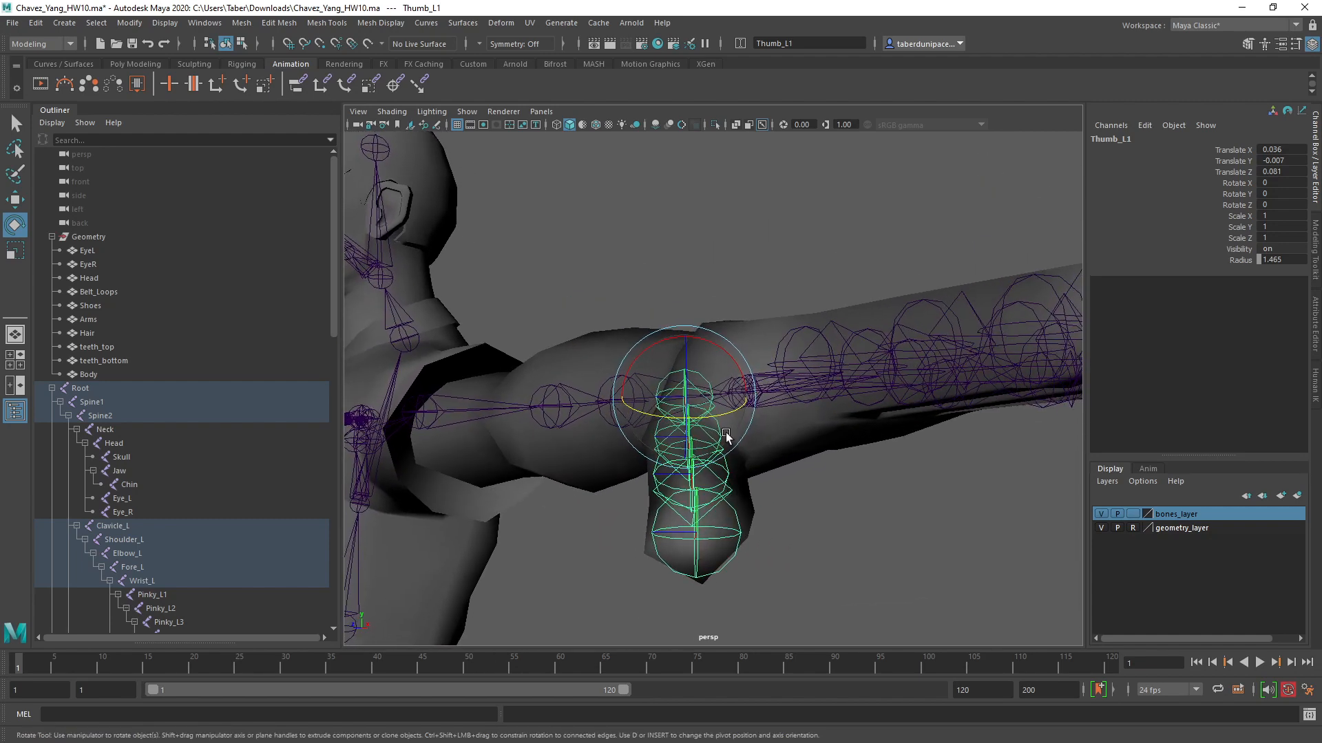
pyautogui.moveTo(715, 345); pyautogui.dragTo(652, 349)
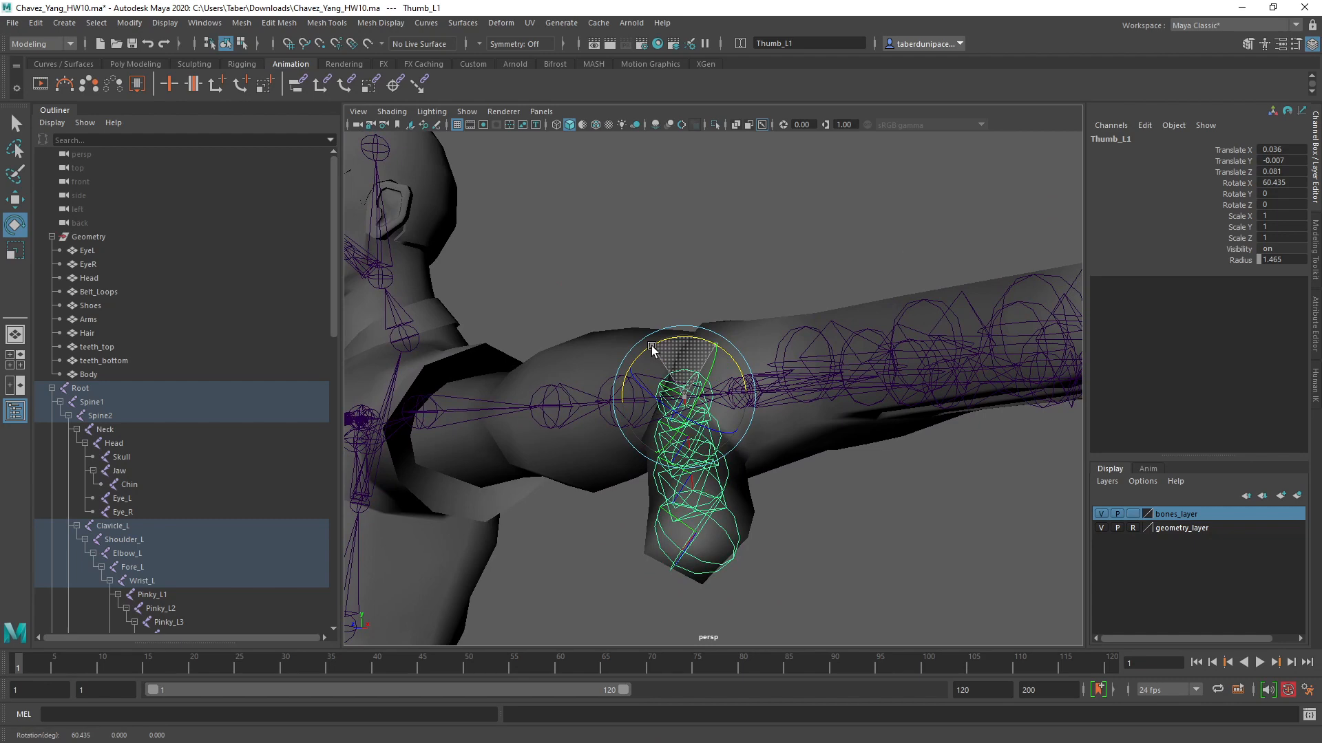
pyautogui.hotkey('ctrl', 'z')
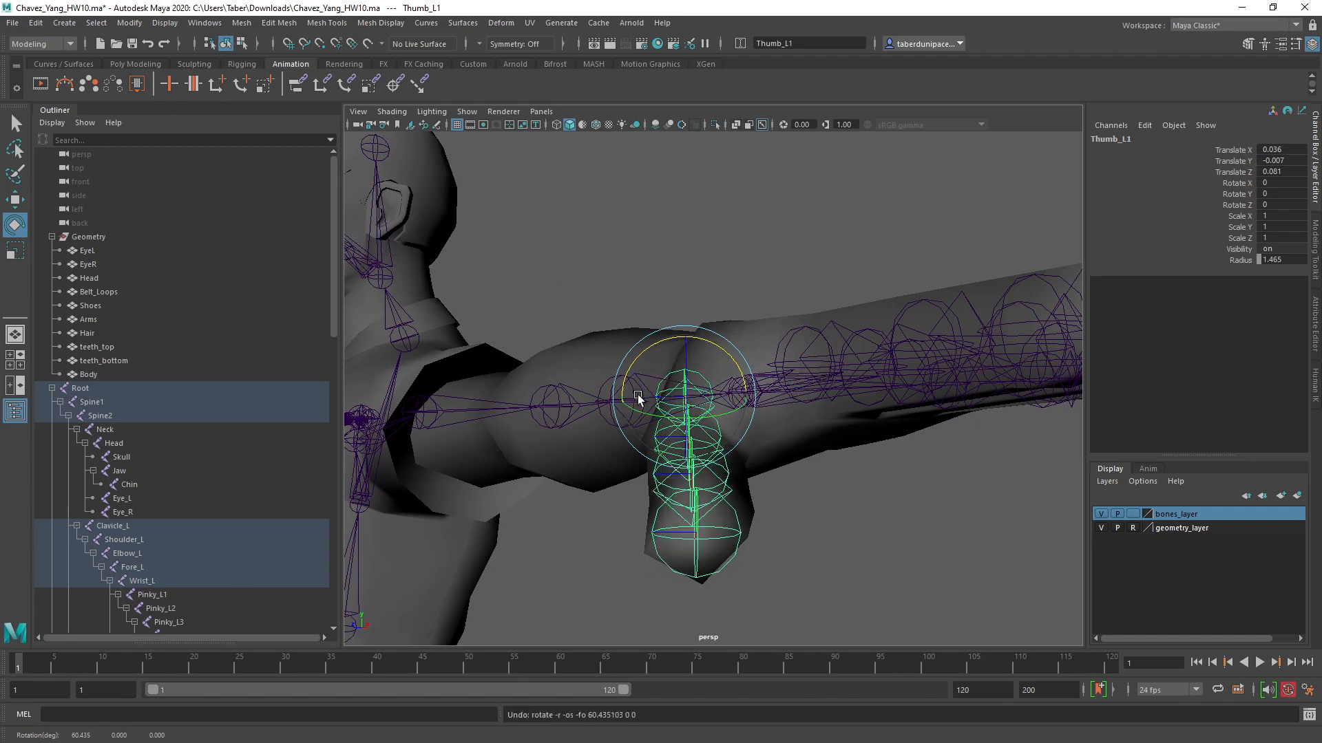
# Step: Rotate Thumb_L1 to about 67.3 degrees around X, undoing the further rotation adjustment
pyautogui.keyDown('alt'); pyautogui.moveTo(638, 396); pyautogui.dragTo(654, 375); pyautogui.keyUp('alt')
pyautogui.moveTo(715, 321); pyautogui.dragTo(688, 331)
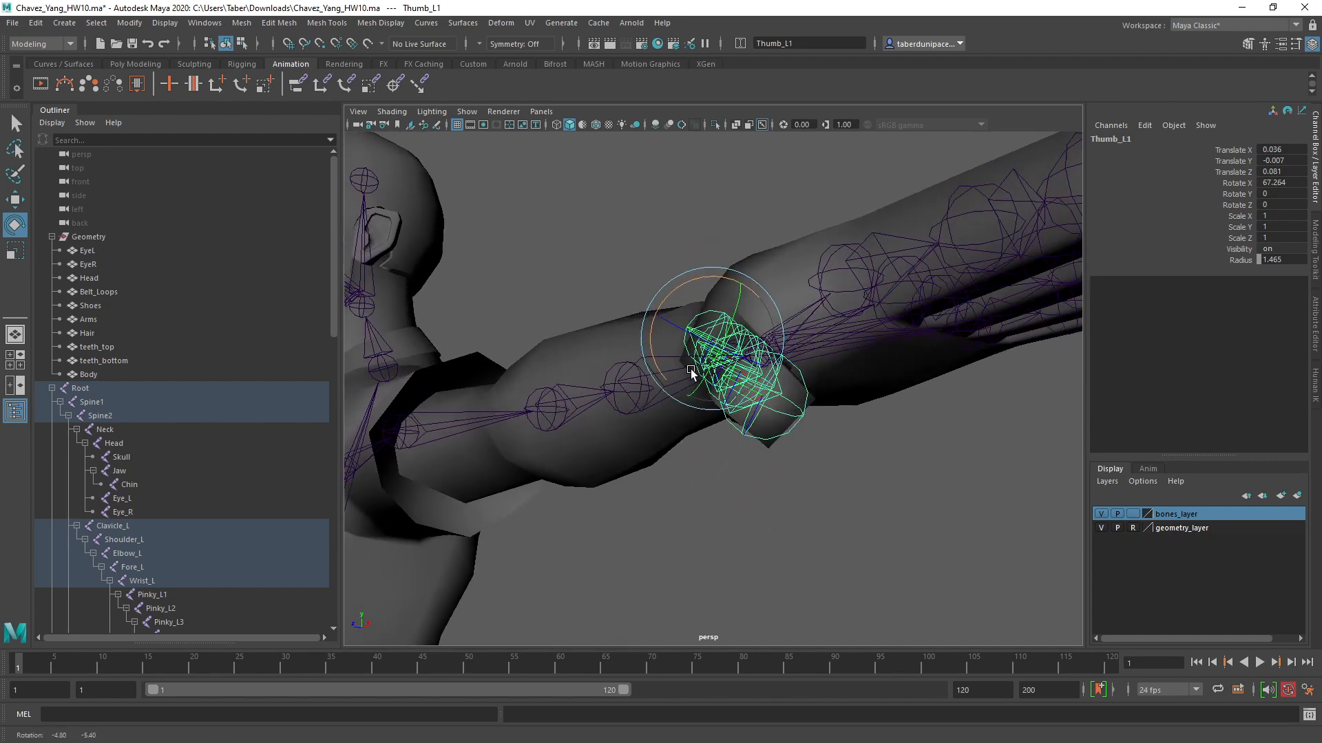
pyautogui.moveTo(695, 279); pyautogui.dragTo(744, 437)
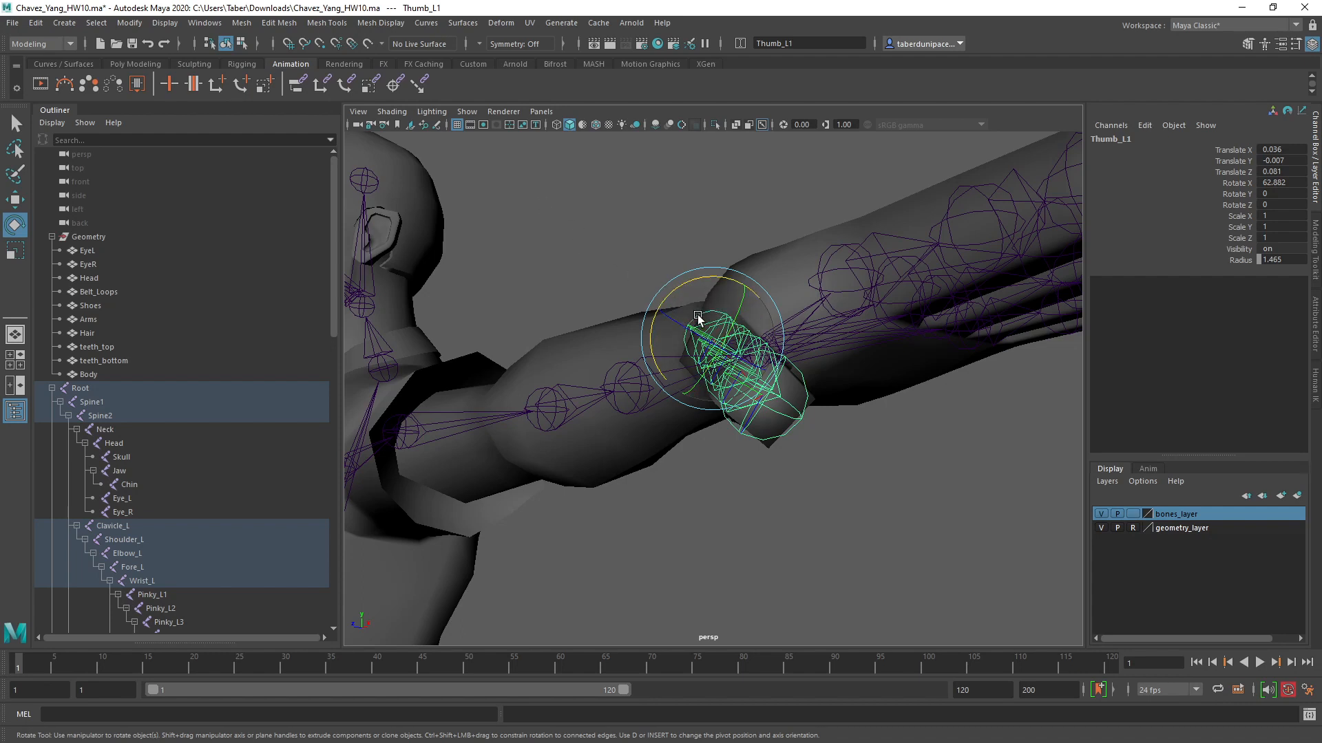
pyautogui.click(629, 227)
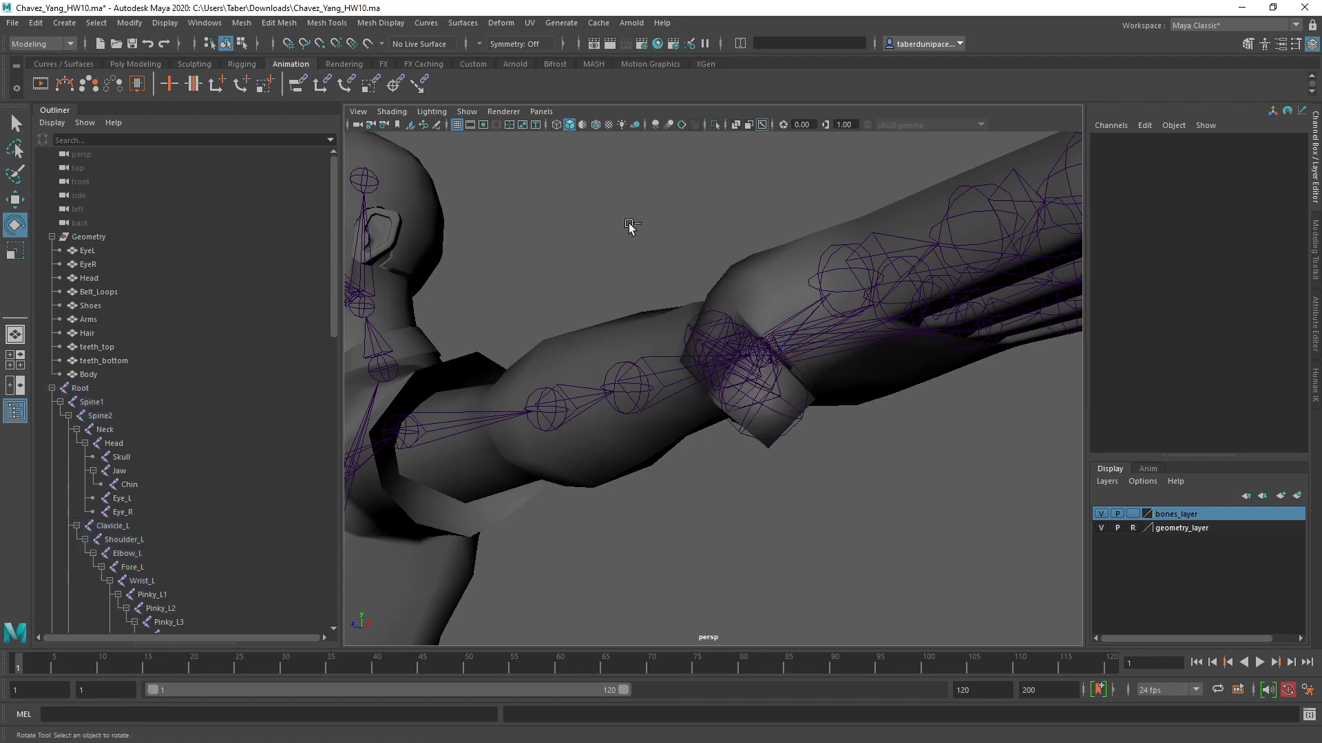
pyautogui.hotkey('ctrl', 'z')
pyautogui.hotkey('ctrl', 'z')
# Step: Select Thumb_R1 on the opposite hand, rotate it about 45.5 degrees around X, and deselect it
pyautogui.scroll(-7, 742, 417)
pyautogui.keyDown('alt'); pyautogui.moveTo(742, 417); pyautogui.dragTo(599, 477); pyautogui.keyUp('alt')
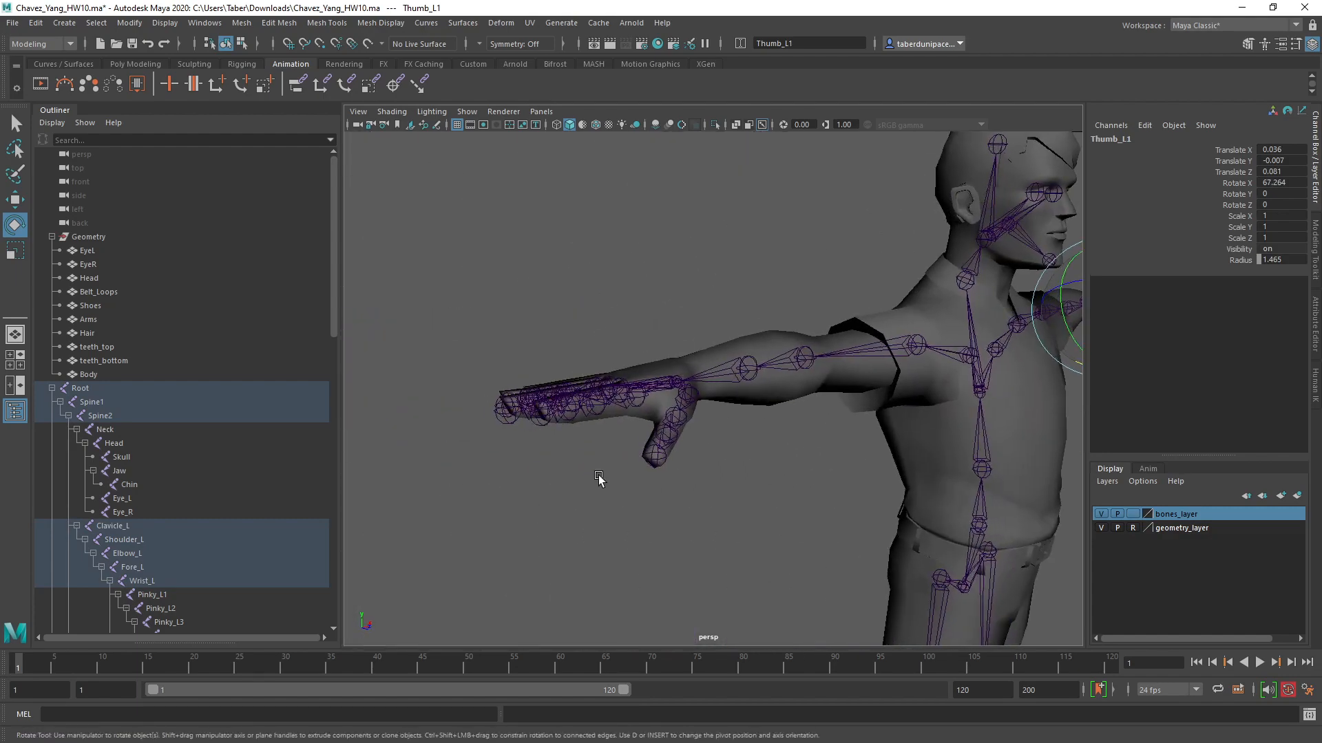
pyautogui.scroll(7, 599, 478)
pyautogui.keyDown('alt'); pyautogui.moveTo(599, 478); pyautogui.dragTo(652, 432, button='middle'); pyautogui.keyUp('alt')
pyautogui.scroll(-5, 655, 434)
pyautogui.keyDown('alt'); pyautogui.moveTo(658, 436); pyautogui.dragTo(630, 384); pyautogui.keyUp('alt')
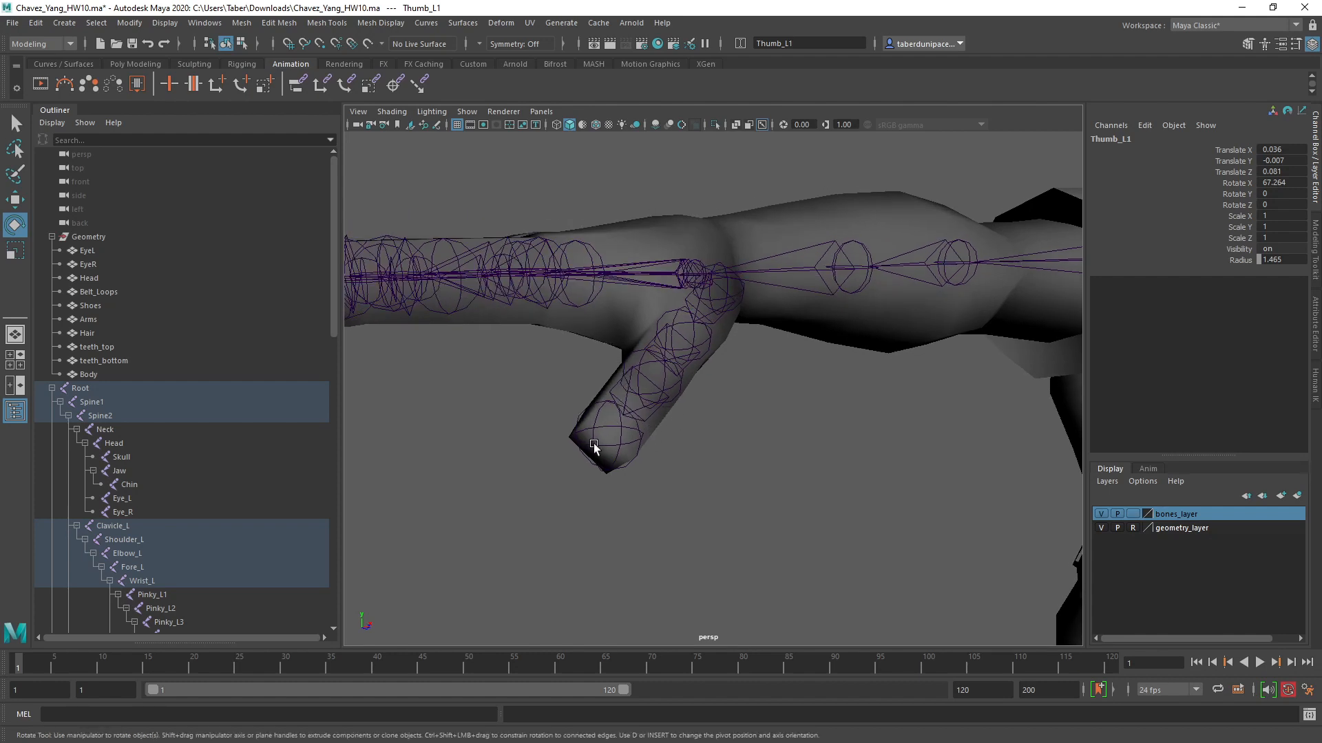
pyautogui.click(721, 300)
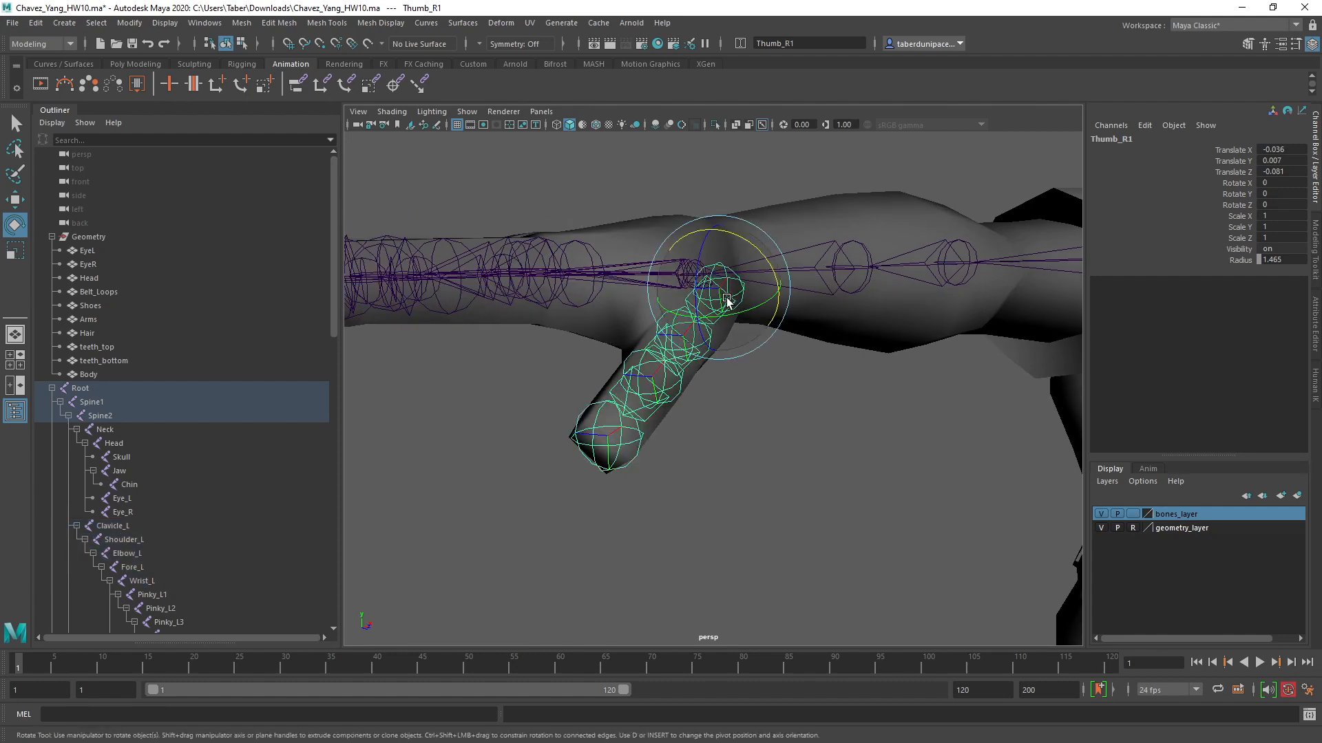
pyautogui.moveTo(755, 239); pyautogui.dragTo(791, 296)
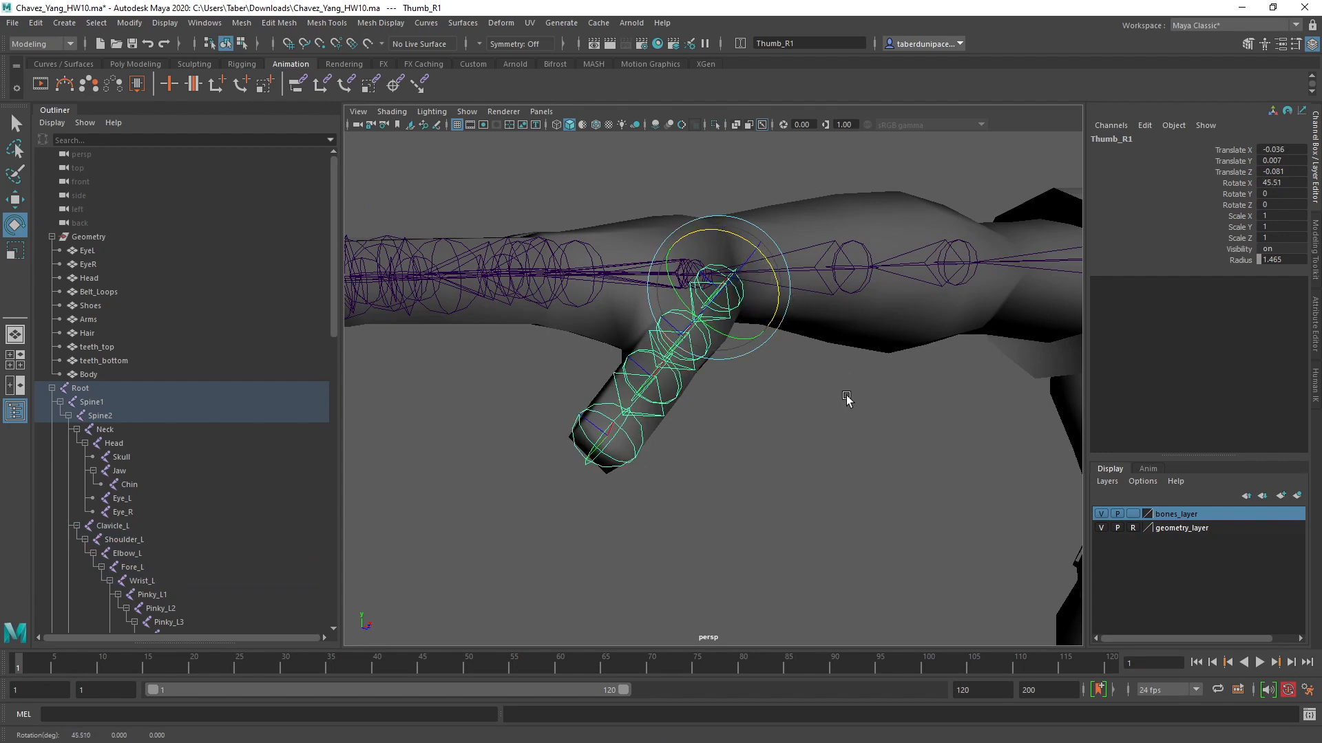
pyautogui.click(847, 397)
# Step: Select Hip_L and the left knee joint to check the leg joints' placement and rotation axes, then clear the selection
pyautogui.scroll(-4, 898, 432)
pyautogui.keyDown('alt'); pyautogui.moveTo(897, 433); pyautogui.dragTo(691, 279, button='middle'); pyautogui.keyUp('alt')
pyautogui.scroll(-4, 690, 278)
pyautogui.keyDown('alt'); pyautogui.moveTo(690, 279); pyautogui.dragTo(832, 428); pyautogui.keyUp('alt')
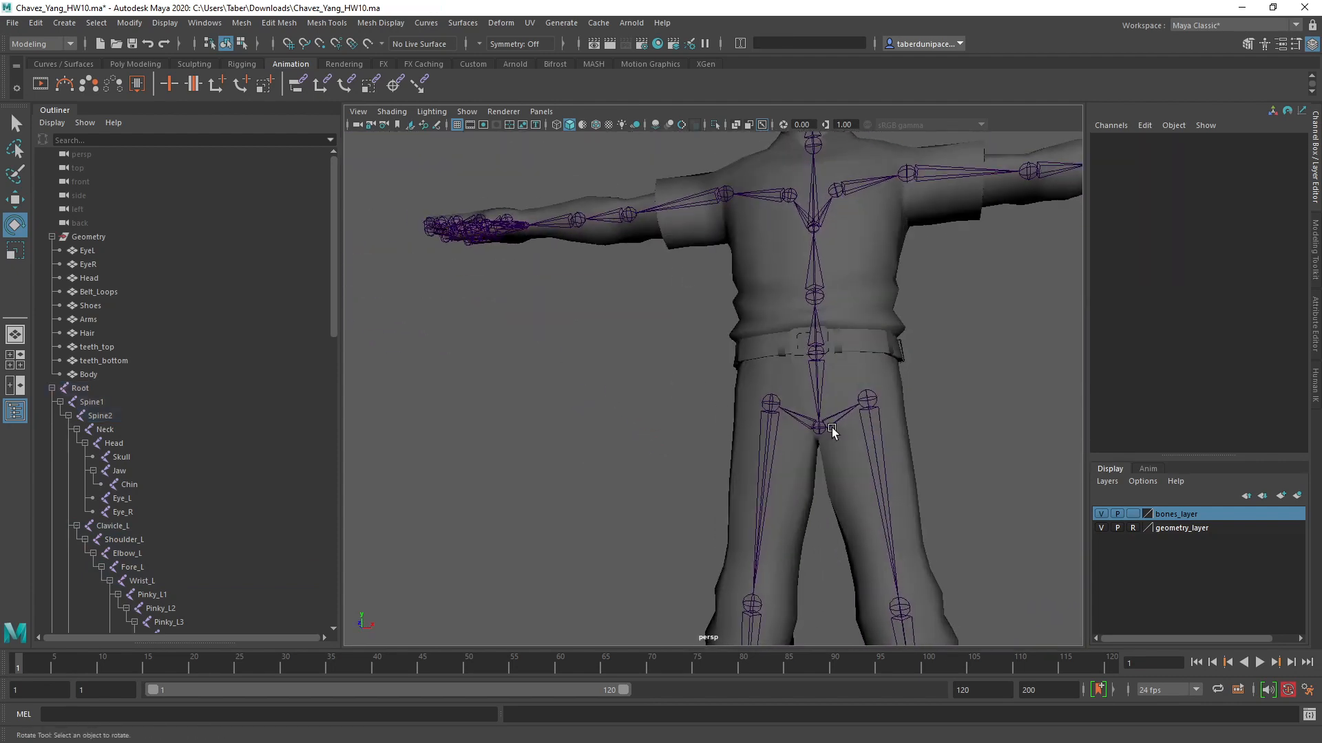
pyautogui.keyDown('alt'); pyautogui.moveTo(832, 428); pyautogui.dragTo(764, 367, button='middle'); pyautogui.keyUp('alt')
pyautogui.click(802, 334)
pyautogui.keyDown('alt'); pyautogui.moveTo(926, 425); pyautogui.dragTo(888, 444); pyautogui.keyUp('alt')
pyautogui.keyDown('alt'); pyautogui.moveTo(888, 444); pyautogui.dragTo(854, 223, button='middle'); pyautogui.keyUp('alt')
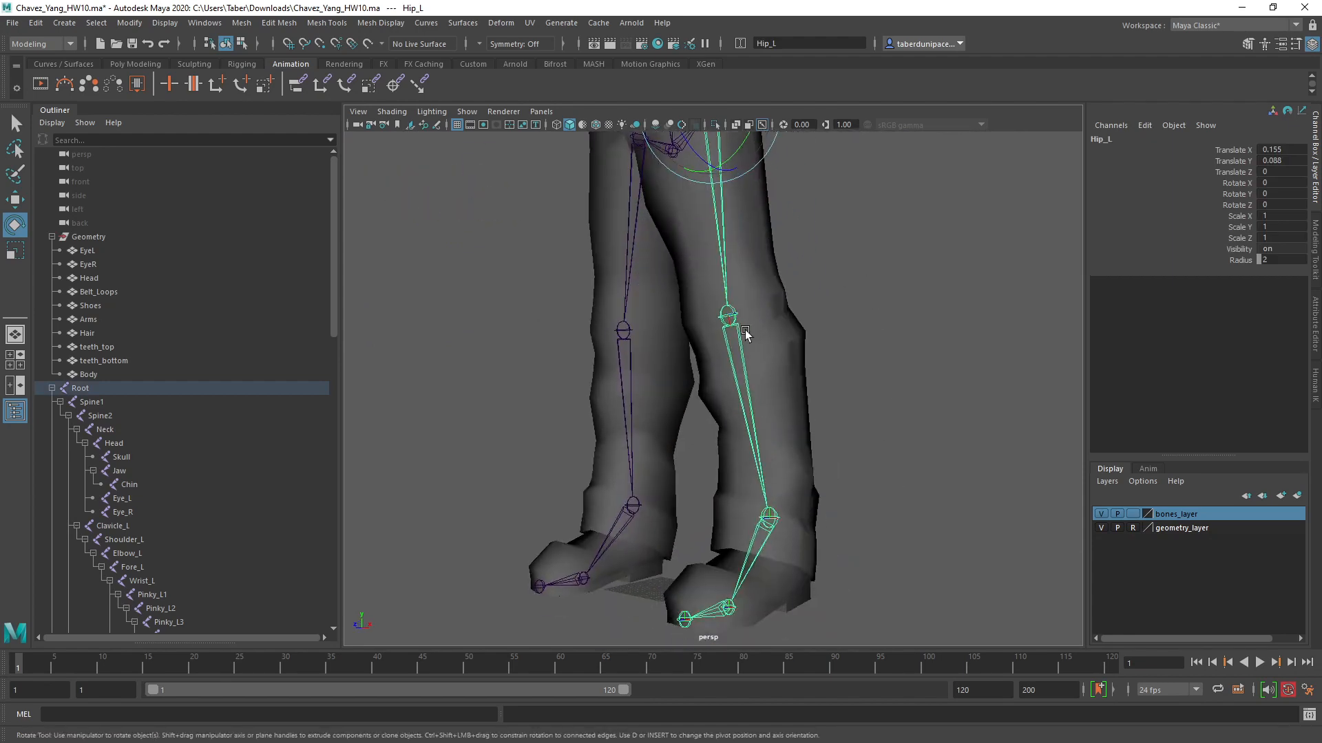
pyautogui.click(817, 384)
pyautogui.click(727, 316)
pyautogui.keyDown('alt'); pyautogui.moveTo(867, 361); pyautogui.dragTo(906, 375); pyautogui.keyUp('alt')
pyautogui.scroll(-2, 904, 378)
pyautogui.click(903, 384)
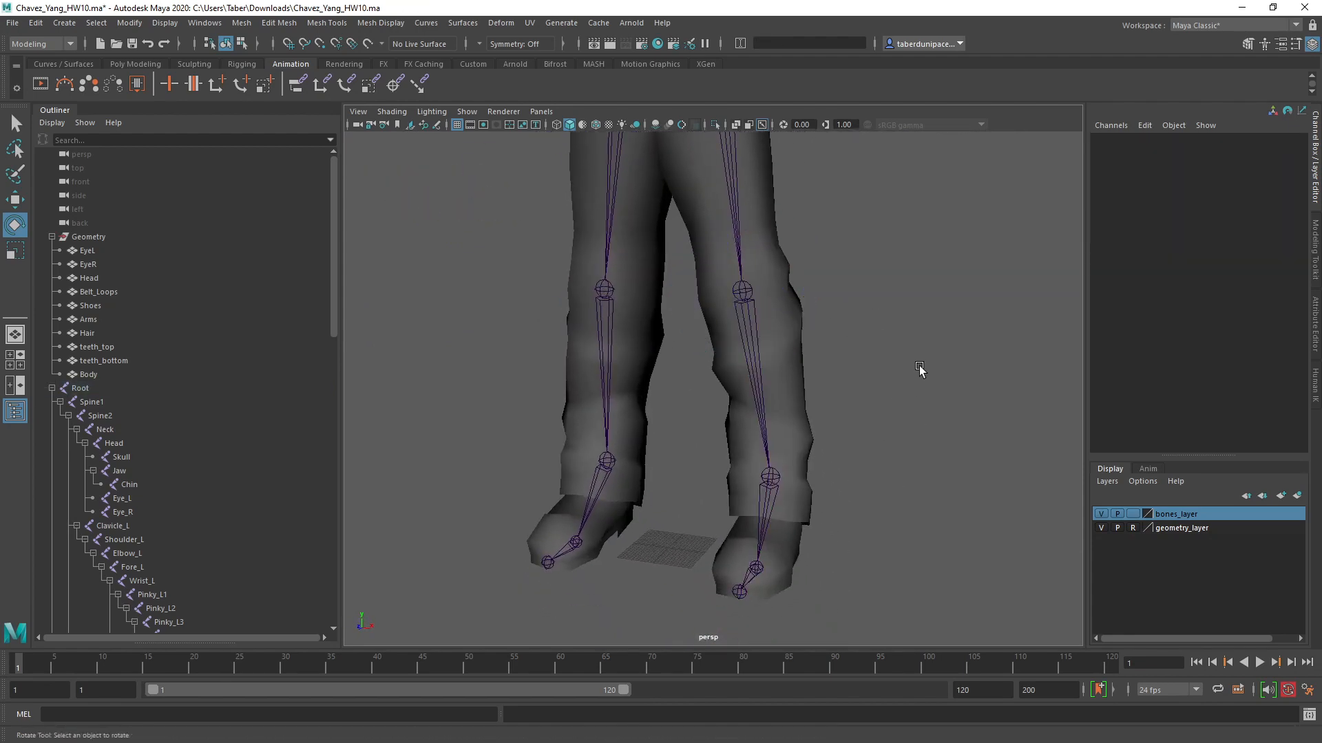
# Step: Examine the whole skeleton's placement inside the body from the front and from an angle
pyautogui.scroll(-4, 919, 365)
pyautogui.keyDown('alt'); pyautogui.moveTo(743, 260); pyautogui.dragTo(734, 375, button='middle'); pyautogui.keyUp('alt')
pyautogui.moveTo(734, 375)
pyautogui.keyDown('alt'); pyautogui.mouseDown()
pyautogui.moveTo(765, 369)
pyautogui.moveTo(745, 368)
pyautogui.mouseUp(); pyautogui.keyUp('alt')
pyautogui.keyDown('alt'); pyautogui.moveTo(789, 265); pyautogui.dragTo(795, 398, button='middle'); pyautogui.keyUp('alt')
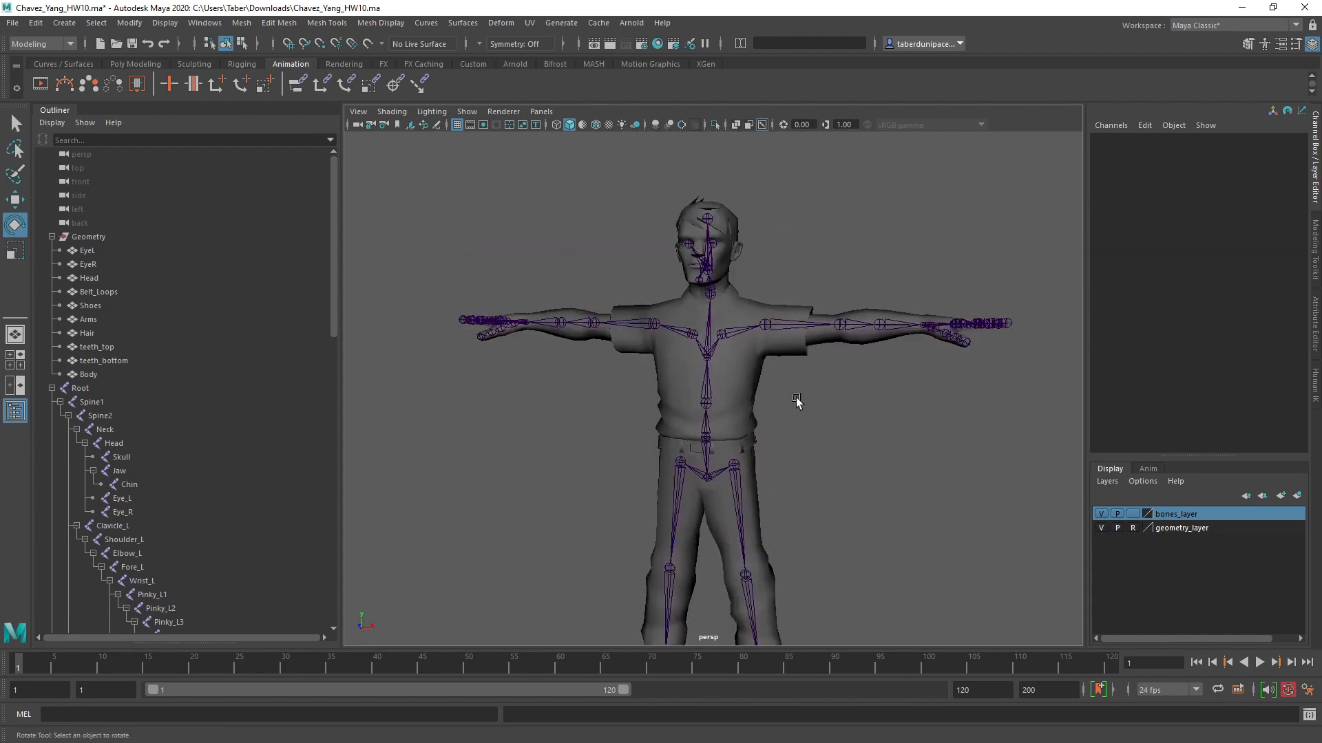
pyautogui.keyDown('alt'); pyautogui.moveTo(797, 401); pyautogui.dragTo(795, 357); pyautogui.keyUp('alt')
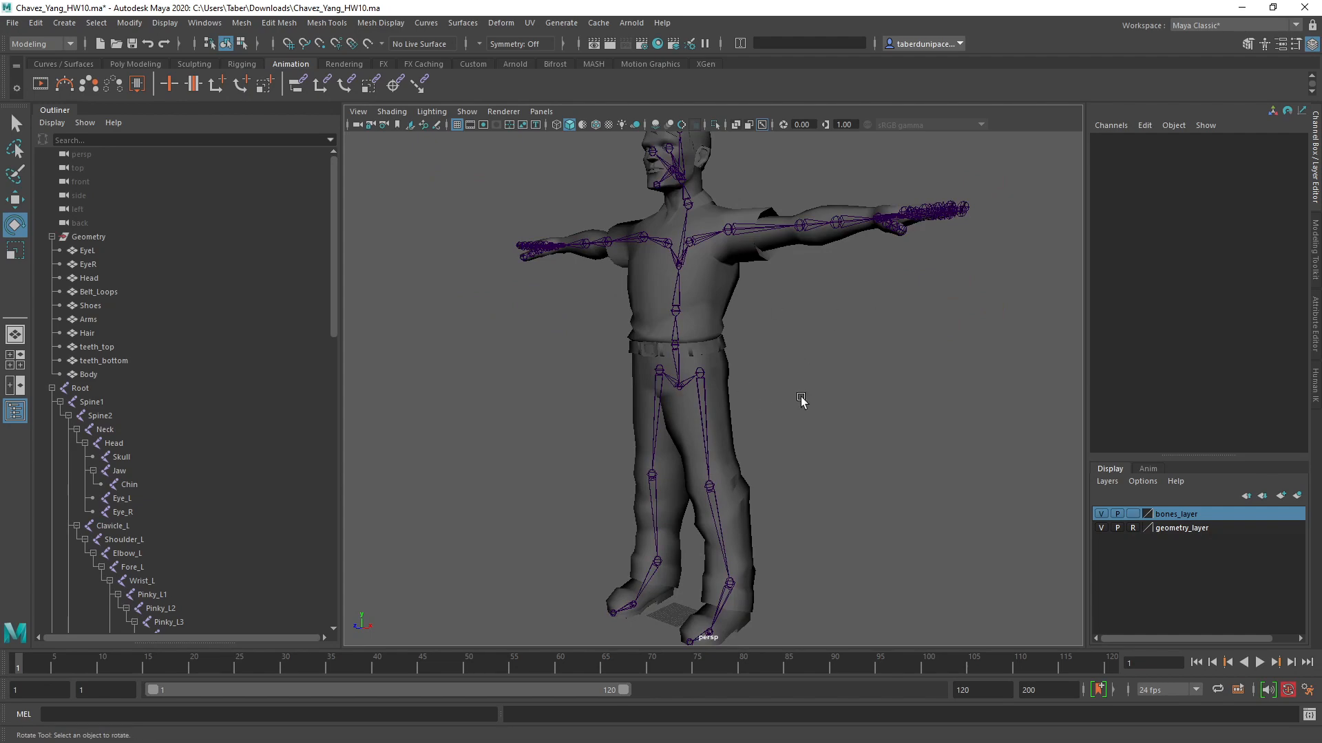
pyautogui.scroll(3, 779, 352)
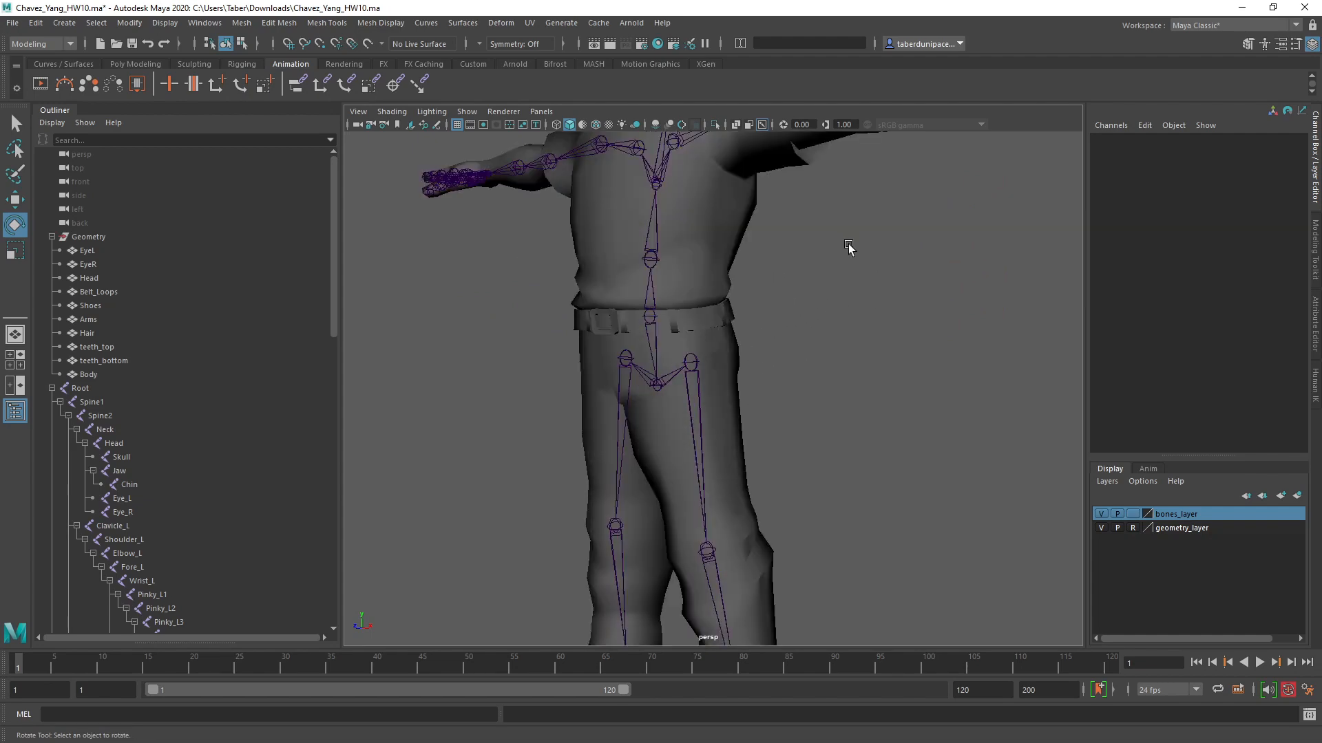
# Step: Return to the left hand, select Thumb_L1, and examine its rotation axes and channel values
pyautogui.keyDown('alt'); pyautogui.moveTo(848, 247); pyautogui.dragTo(602, 430, button='middle'); pyautogui.keyUp('alt')
pyautogui.keyDown('alt'); pyautogui.moveTo(602, 430); pyautogui.dragTo(617, 436); pyautogui.keyUp('alt')
pyautogui.scroll(6, 739, 475)
pyautogui.keyDown('alt'); pyautogui.moveTo(797, 443); pyautogui.dragTo(606, 396, button='middle'); pyautogui.keyUp('alt')
pyautogui.keyDown('alt'); pyautogui.moveTo(606, 396); pyautogui.dragTo(681, 464); pyautogui.keyUp('alt')
pyautogui.scroll(-4, 681, 463)
pyautogui.keyDown('alt'); pyautogui.moveTo(888, 530); pyautogui.dragTo(690, 415, button='middle'); pyautogui.keyUp('alt')
pyautogui.keyDown('alt'); pyautogui.moveTo(688, 414); pyautogui.dragTo(663, 412); pyautogui.keyUp('alt')
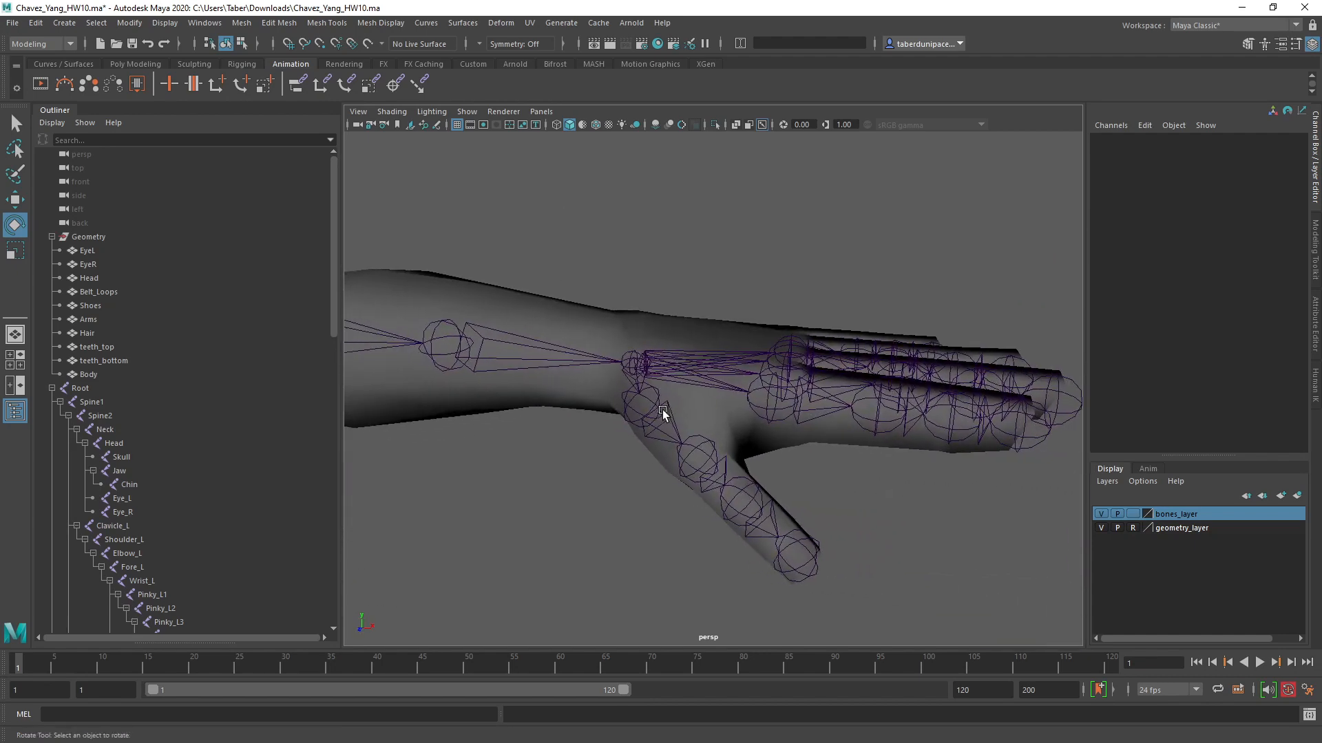
pyautogui.click(654, 397)
pyautogui.scroll(6, 696, 425)
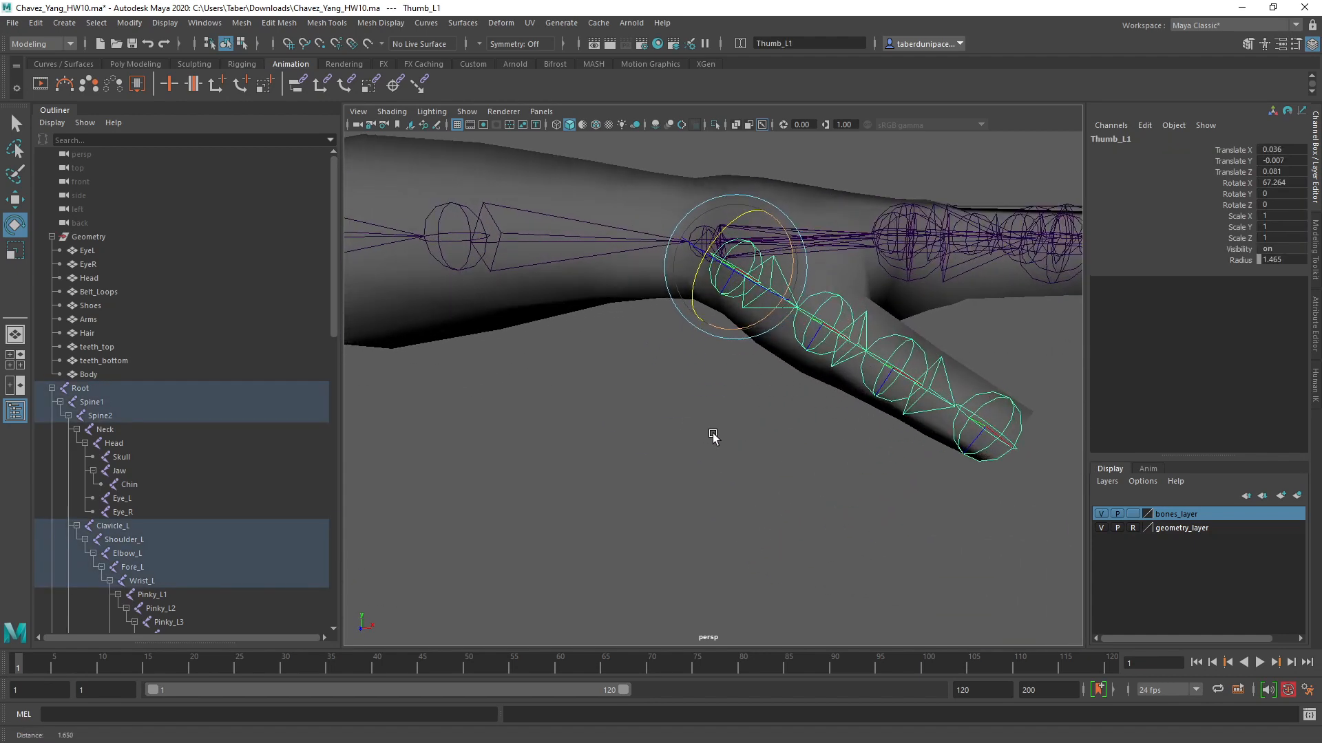
pyautogui.keyDown('alt'); pyautogui.moveTo(691, 437); pyautogui.dragTo(733, 489, button='middle'); pyautogui.keyUp('alt')
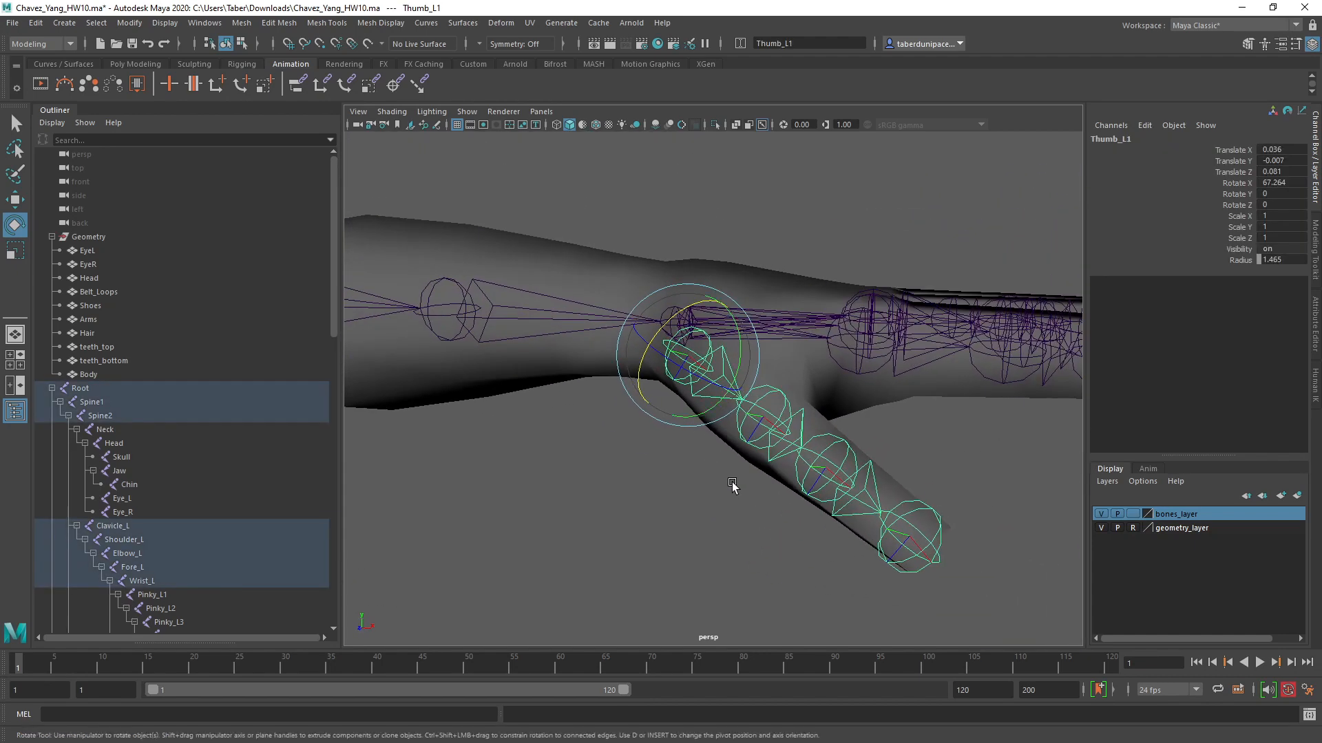
pyautogui.keyDown('alt'); pyautogui.moveTo(688, 483); pyautogui.dragTo(643, 478); pyautogui.keyUp('alt')
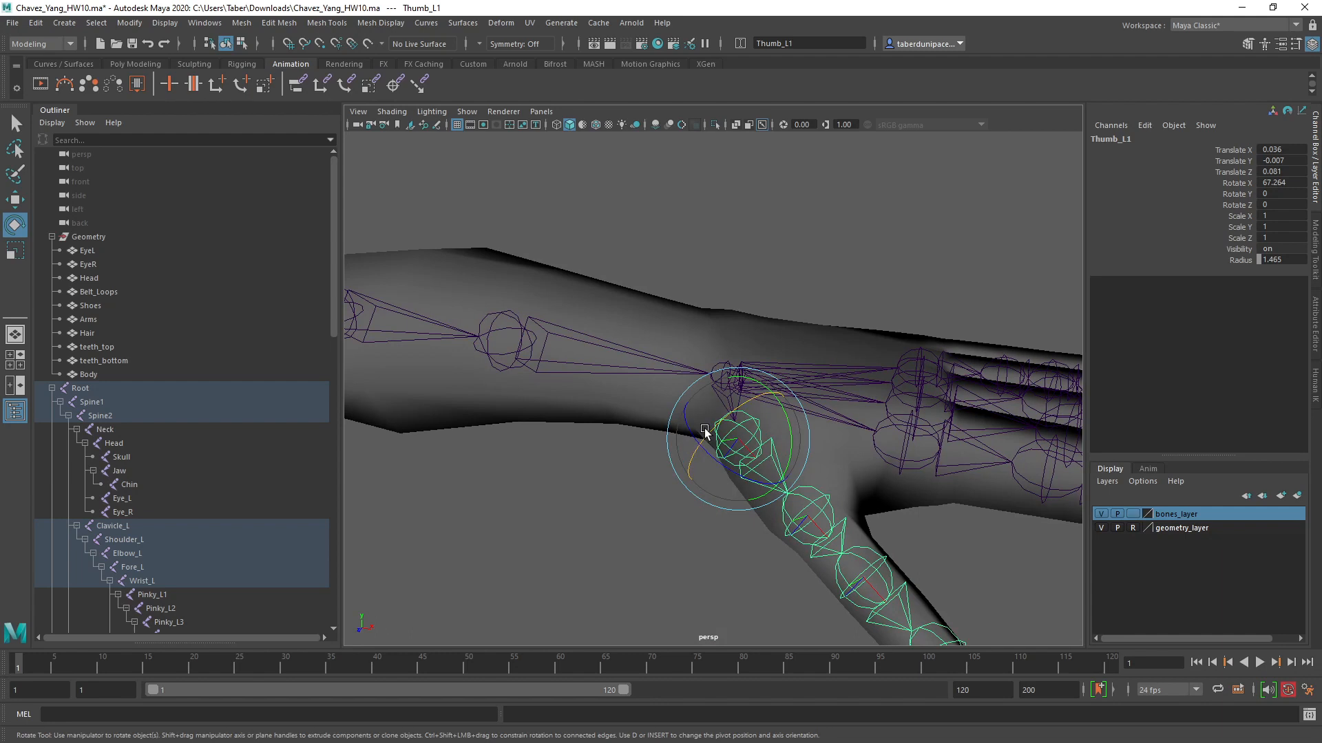
# Step: Open the Freeze Transformations options for Thumb_L1, check the Rotate and Joint orient settings, and close them unapplied
pyautogui.click(129, 23)
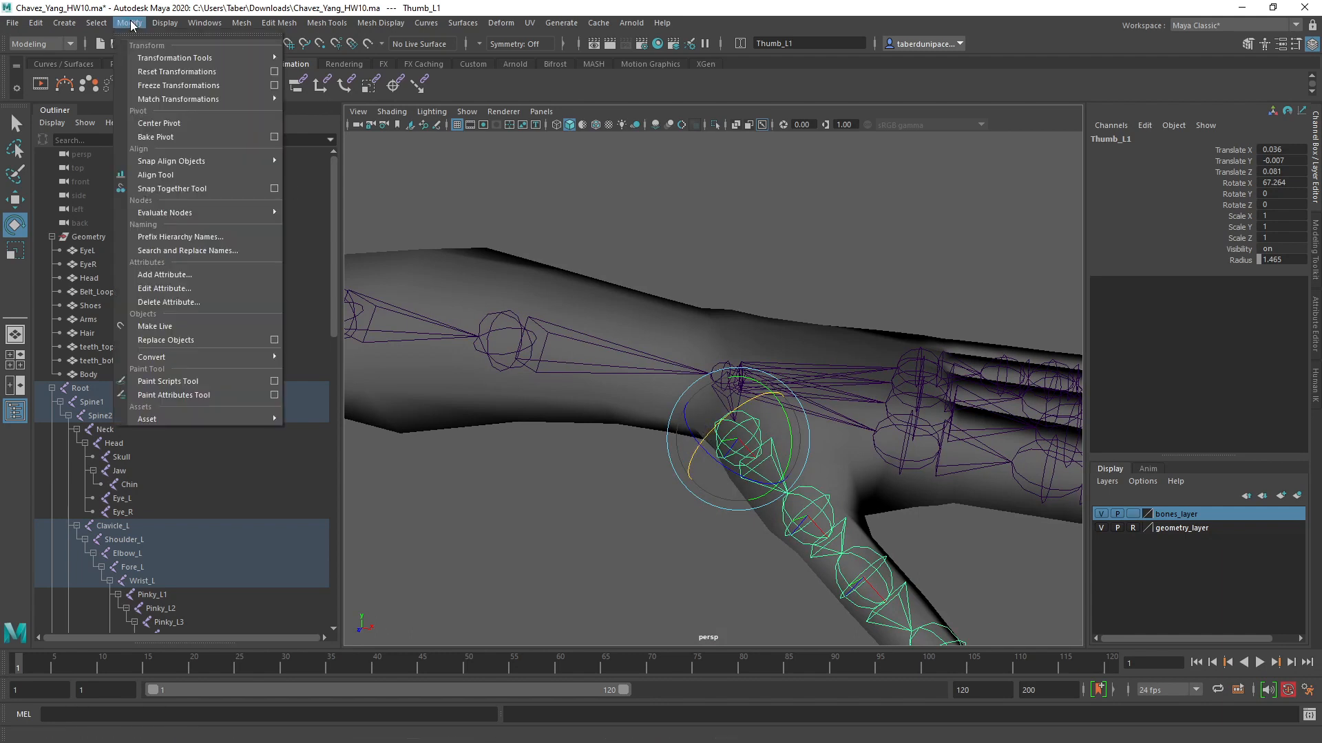
pyautogui.moveTo(167, 102)
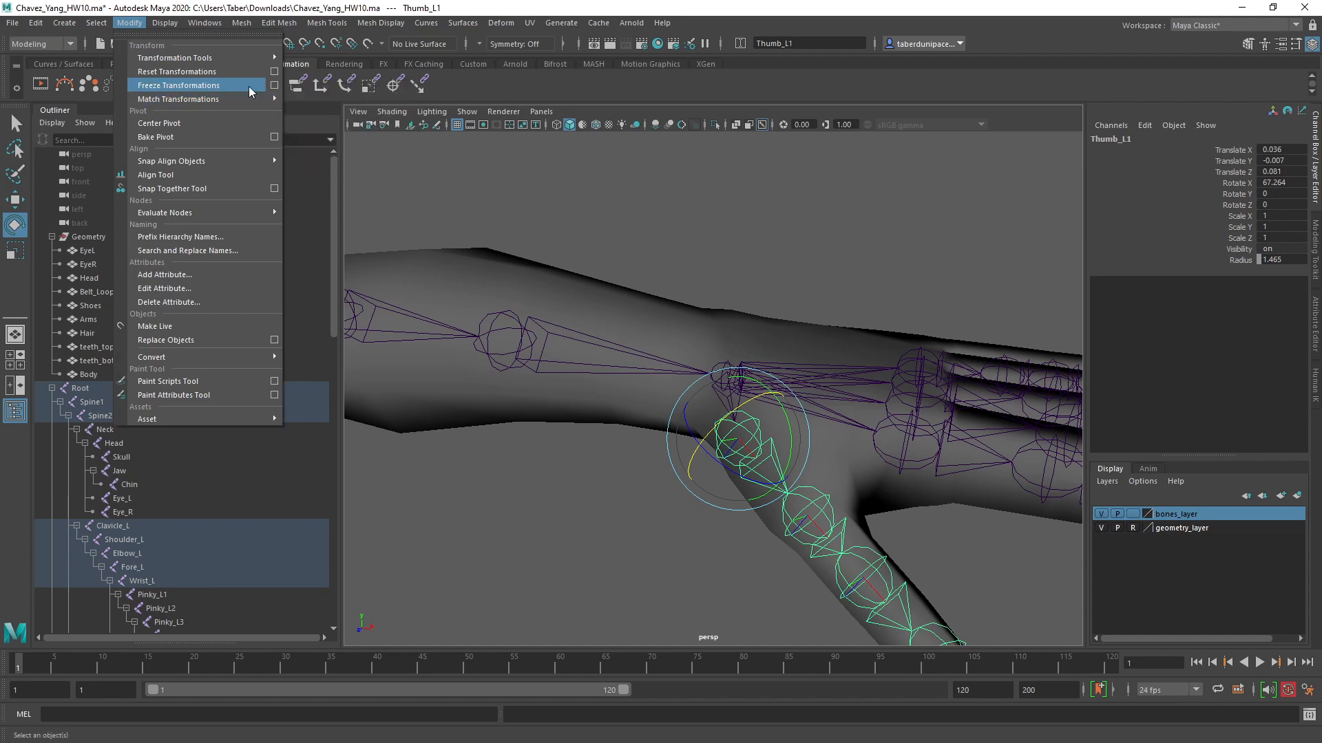
pyautogui.click(275, 86)
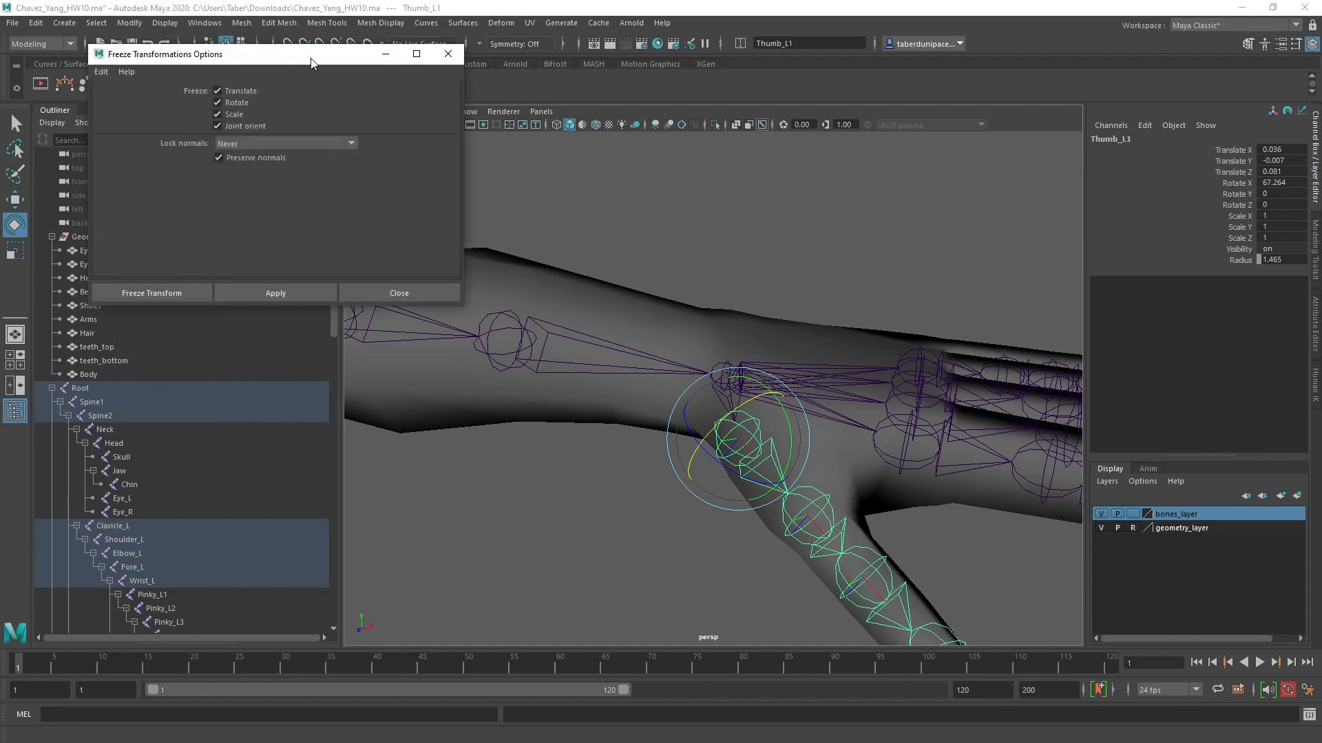
pyautogui.moveTo(327, 56); pyautogui.dragTo(314, 115)
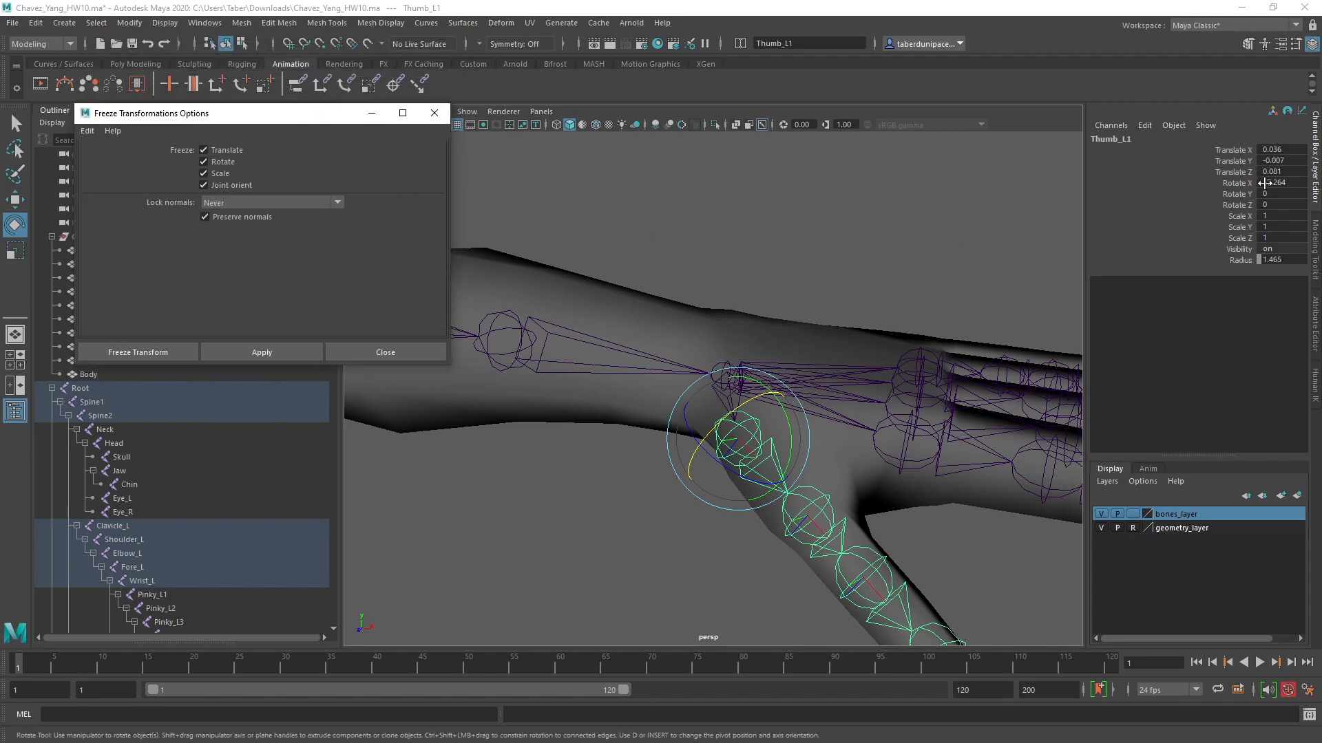
pyautogui.click(405, 357)
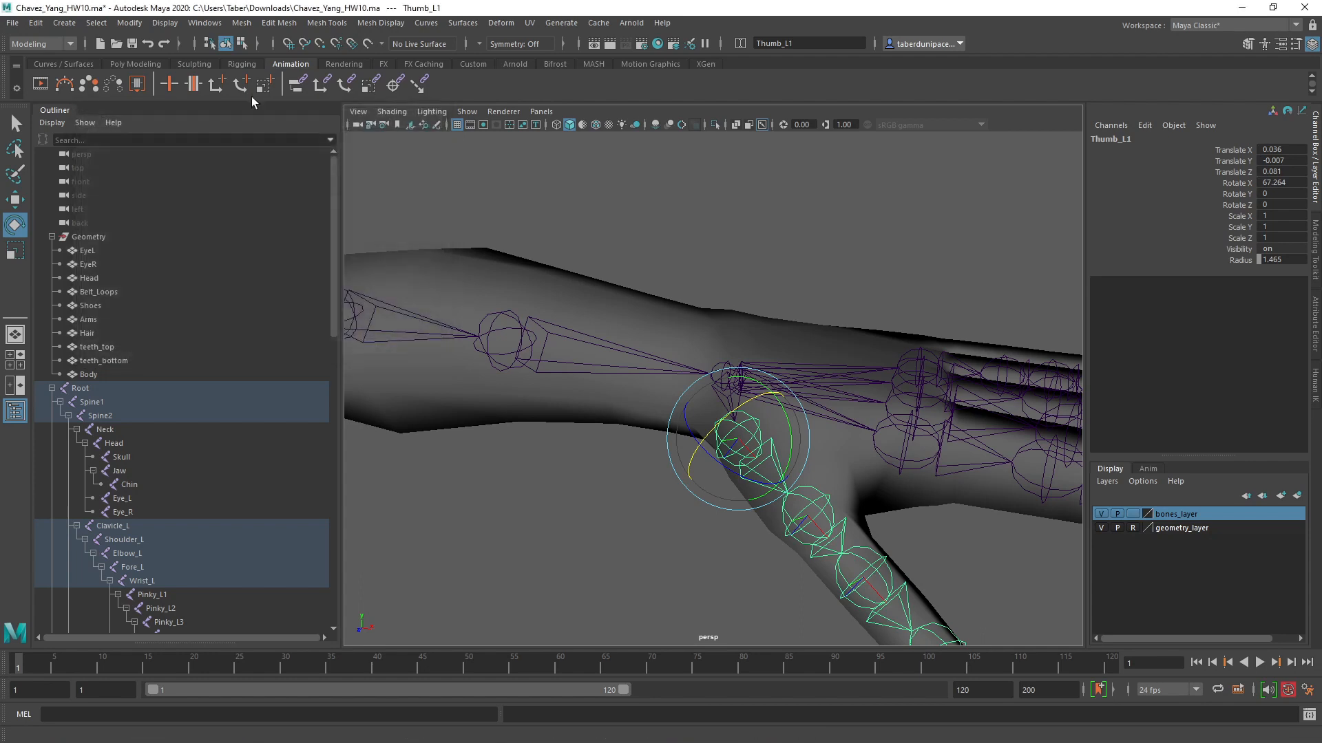
# Step: Reselect Thumb_L1 and reopen the Freeze Transformations options
pyautogui.click(128, 23)
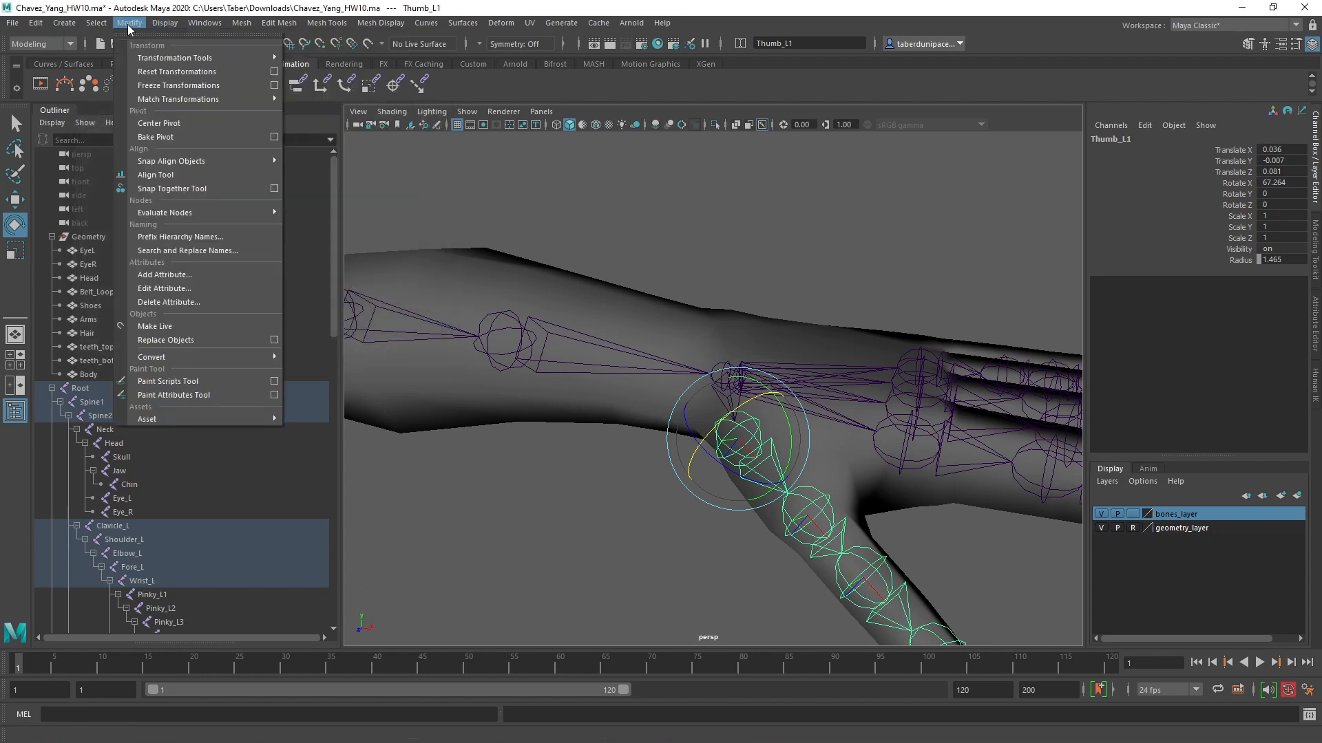
pyautogui.click(323, 633)
pyautogui.click(837, 532)
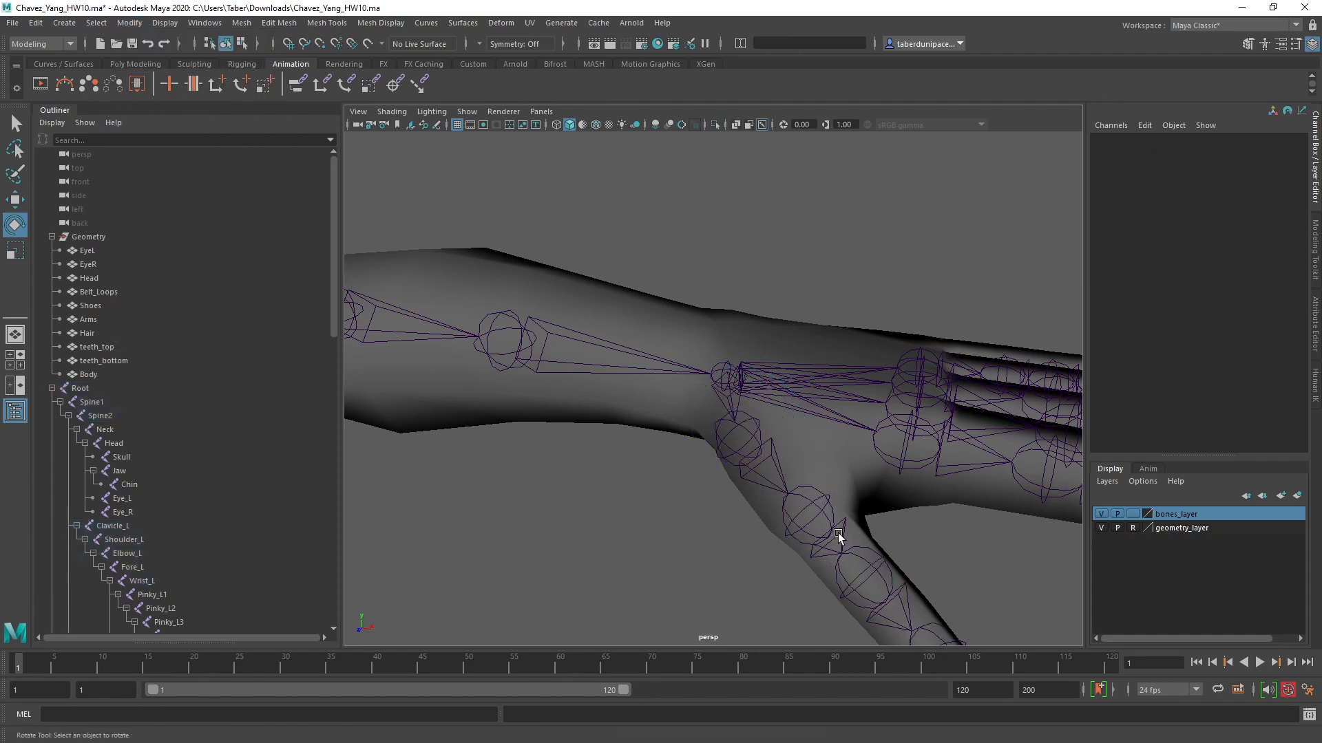
pyautogui.click(828, 499)
pyautogui.keyDown('alt'); pyautogui.moveTo(829, 500); pyautogui.dragTo(790, 438); pyautogui.keyUp('alt')
pyautogui.click(737, 401)
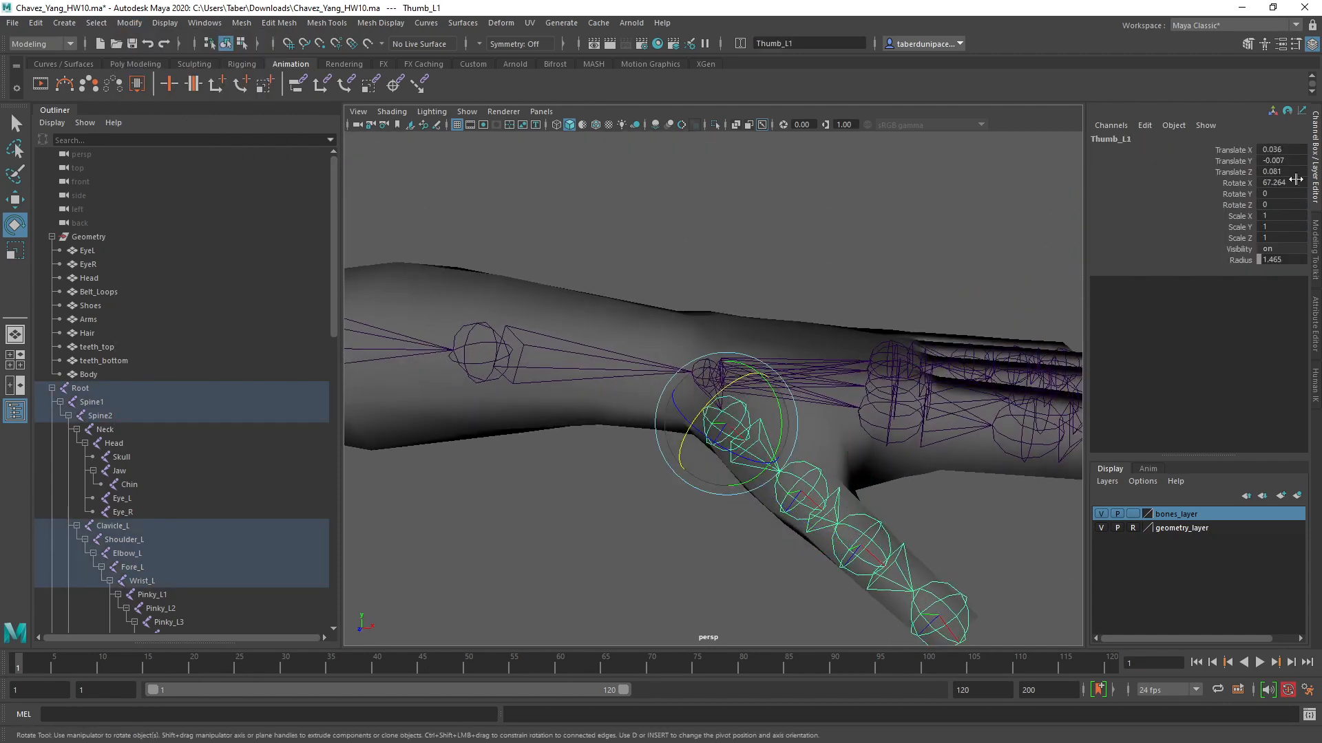
pyautogui.click(129, 23)
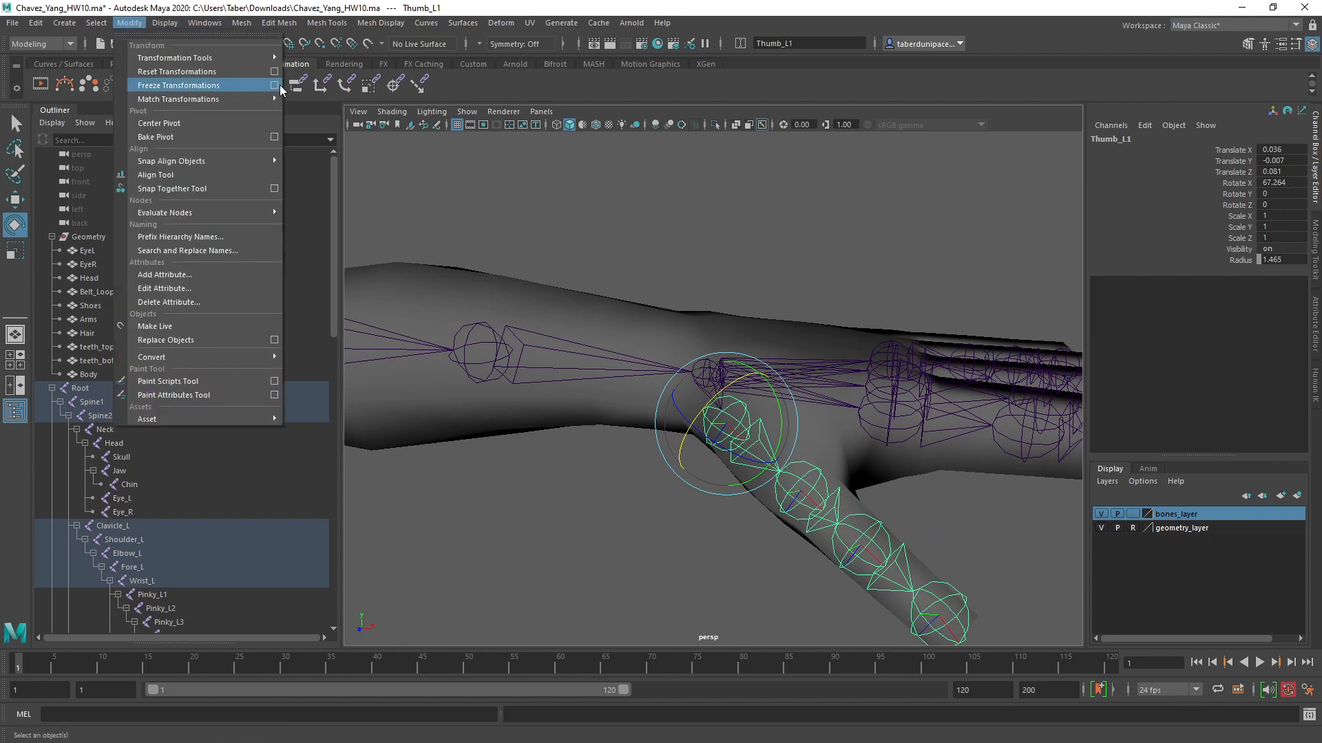
pyautogui.click(274, 84)
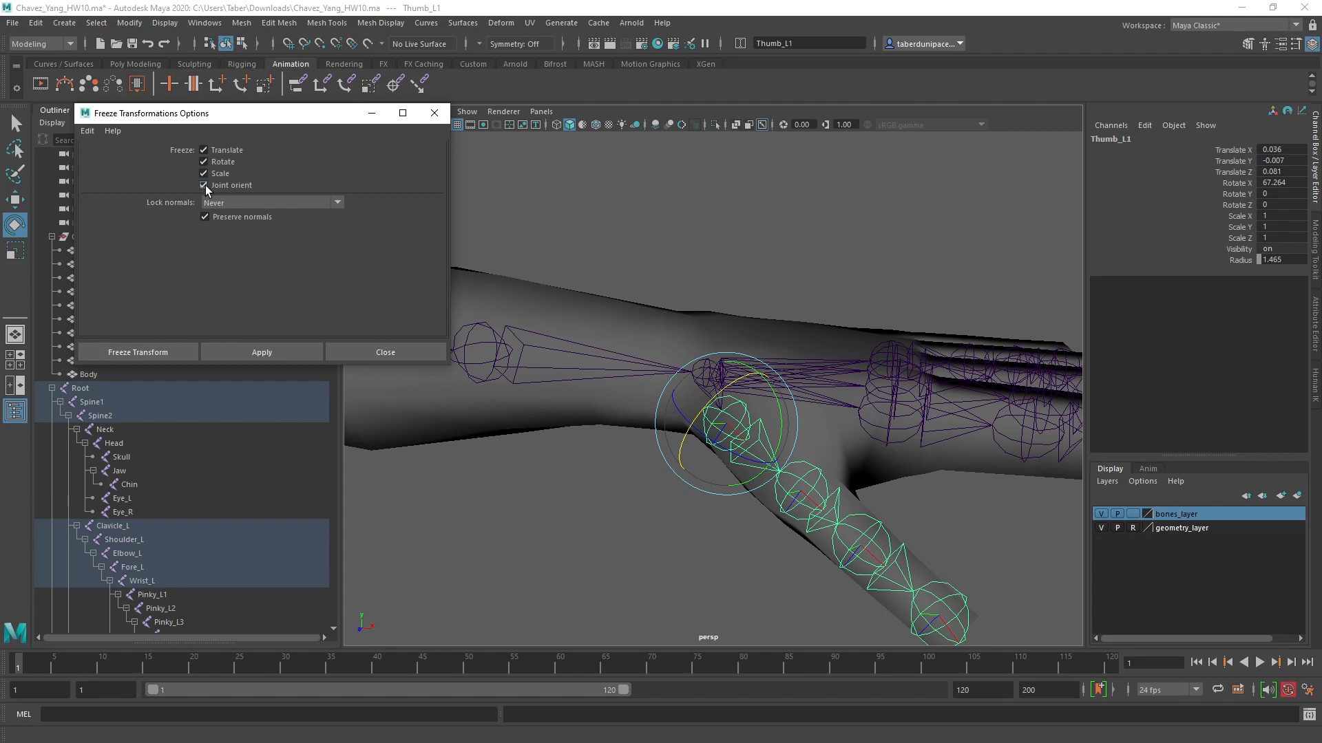
# Step: Try freezing Thumb_L1 with Joint orient enabled, undo it, and freeze its transformations with Joint orient disabled
pyautogui.click(270, 352)
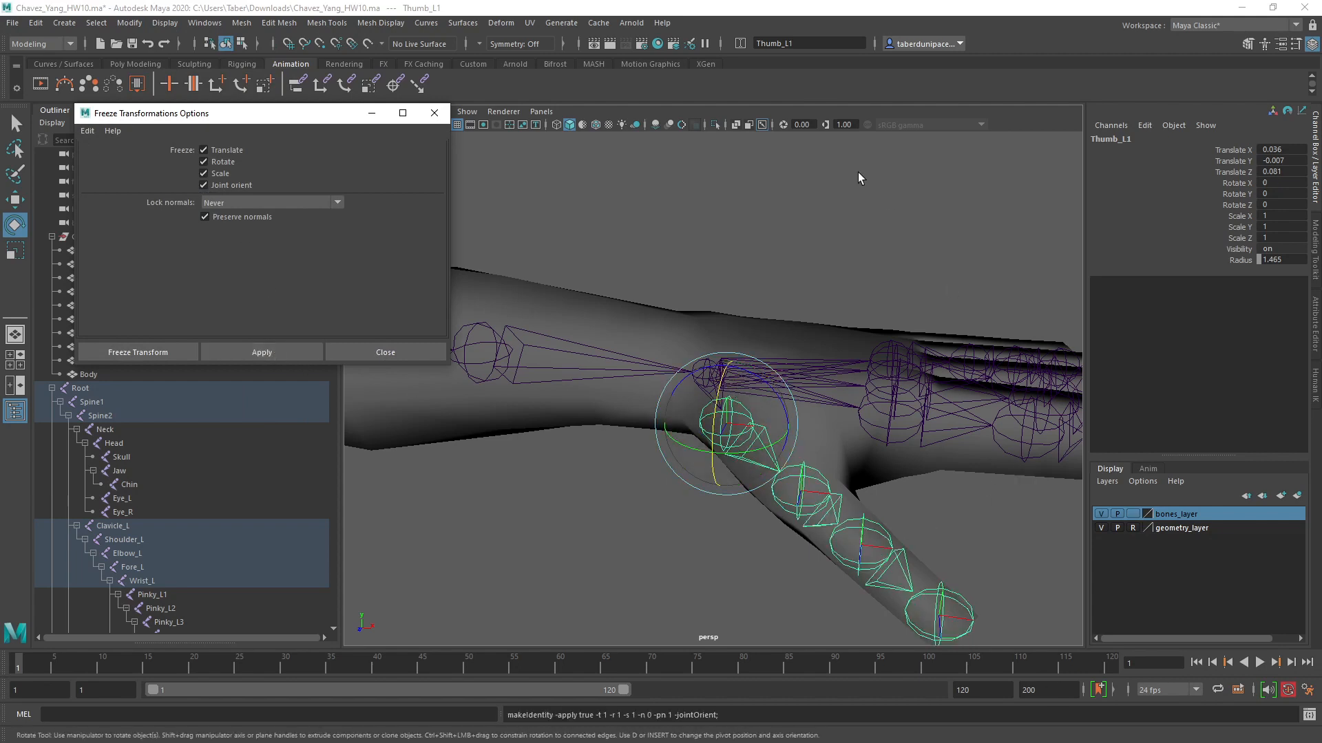
pyautogui.hotkey('ctrl', 'z')
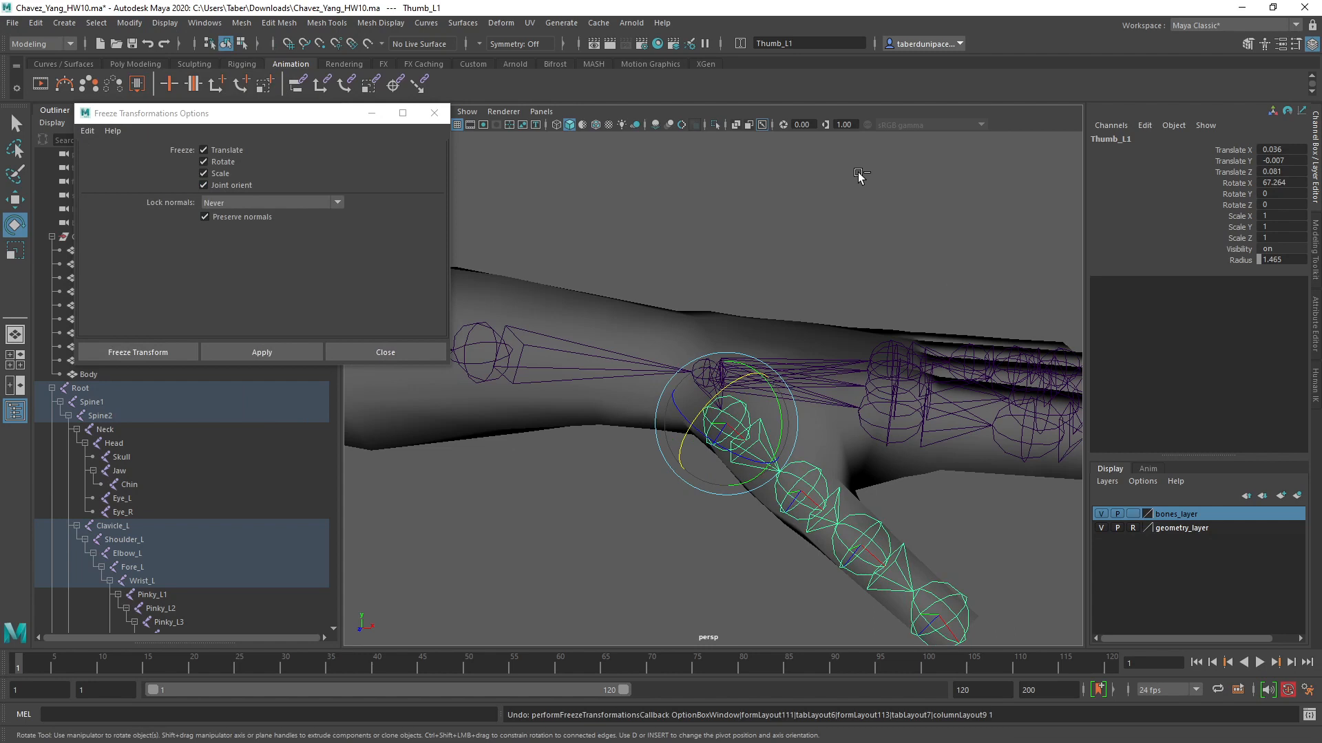
pyautogui.click(204, 185)
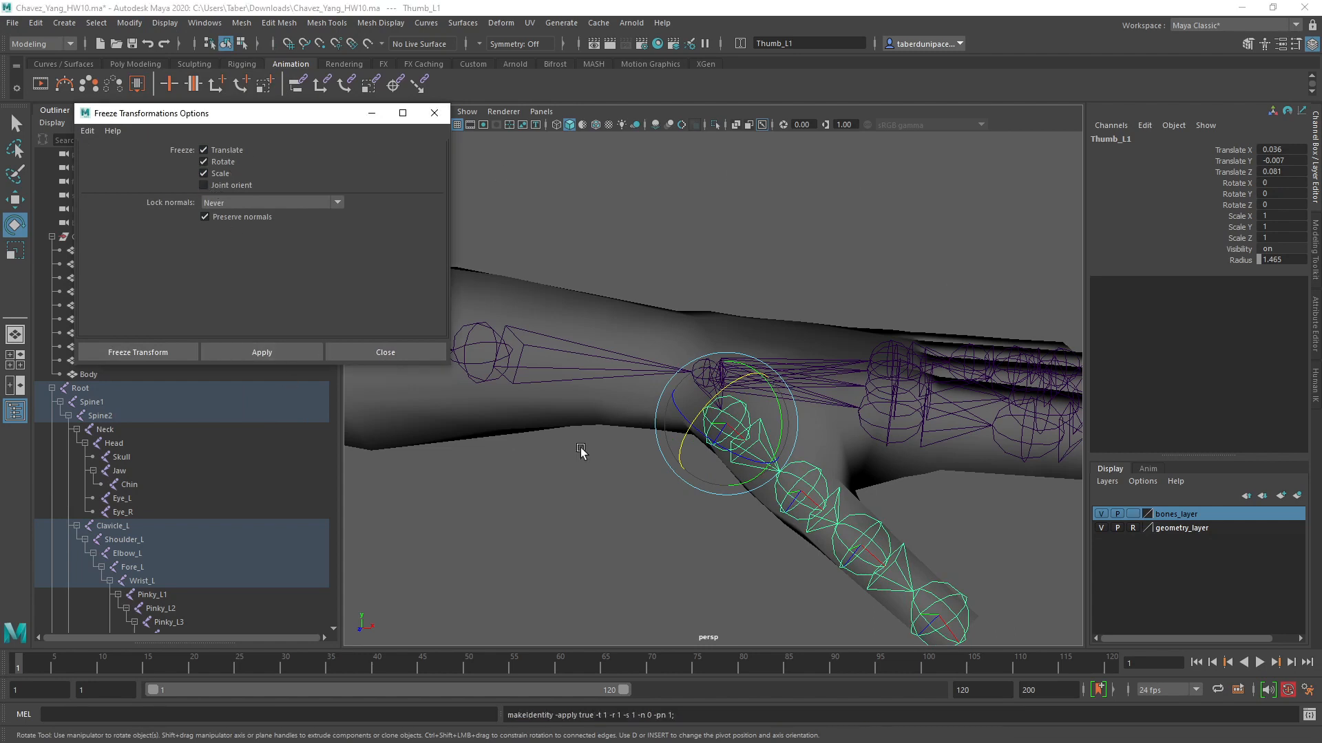
pyautogui.click(765, 434)
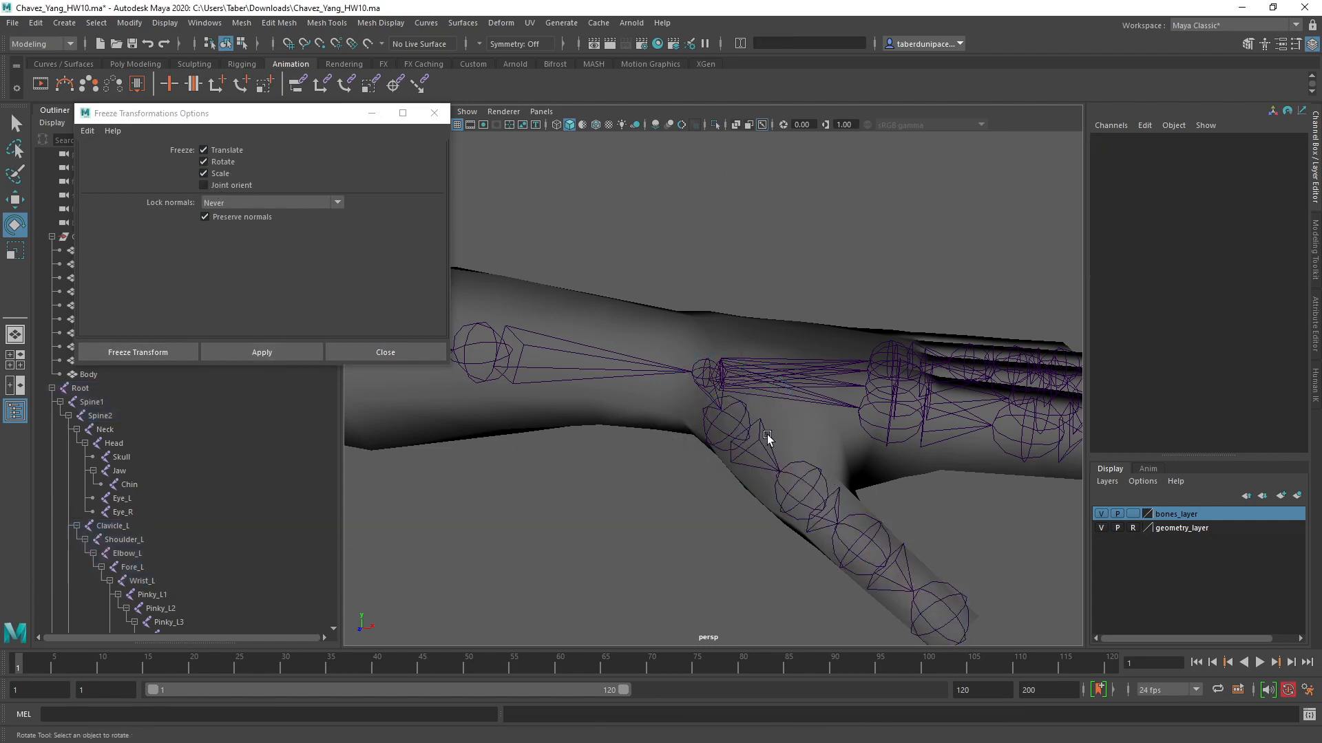
# Step: Test-rotate Thumb_L2 about its Z axis and undo the rotation
pyautogui.click(748, 424)
pyautogui.moveTo(722, 448); pyautogui.dragTo(826, 478)
pyautogui.click(825, 477)
pyautogui.click(813, 462)
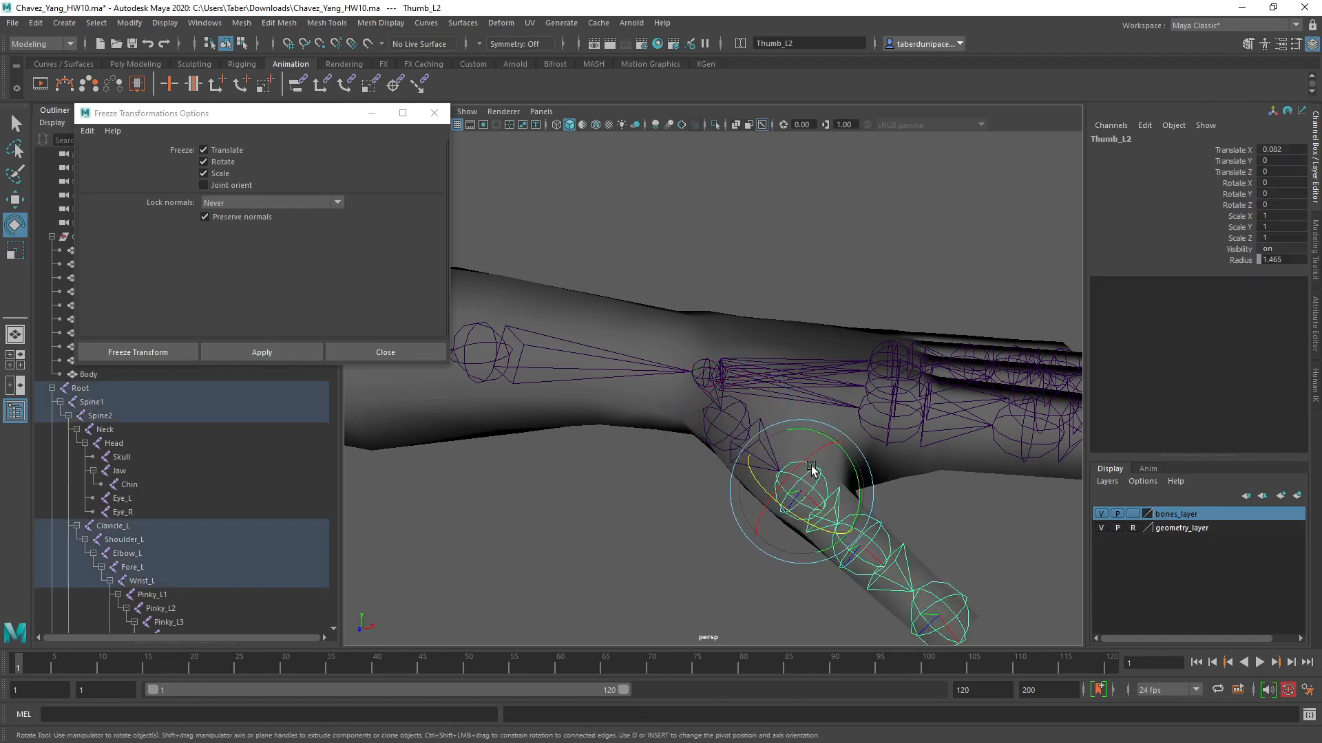
pyautogui.moveTo(796, 525); pyautogui.dragTo(825, 530)
pyautogui.hotkey('ctrl', 'z')
pyautogui.hotkey('ctrl', 'z')
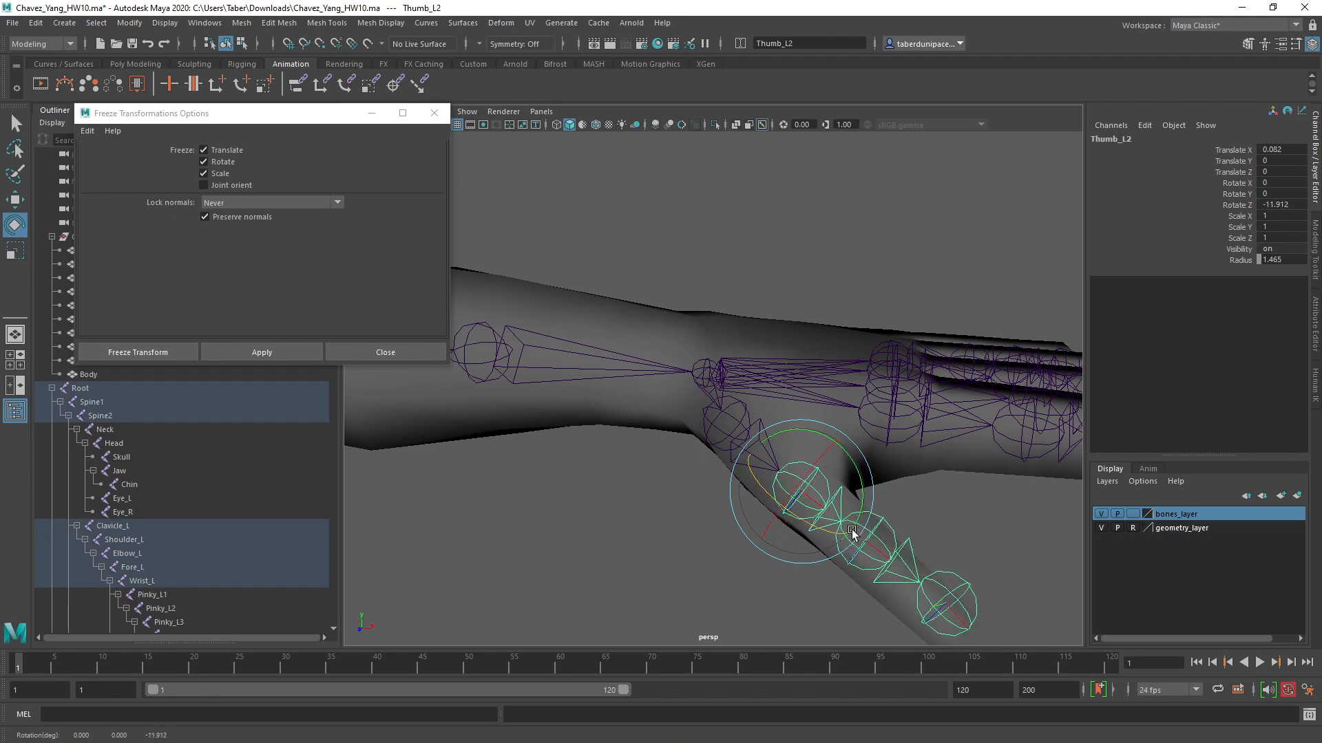
# Step: Select Thumb_L1 and open the Orient Joint options from the Rigging toolset
pyautogui.click(747, 415)
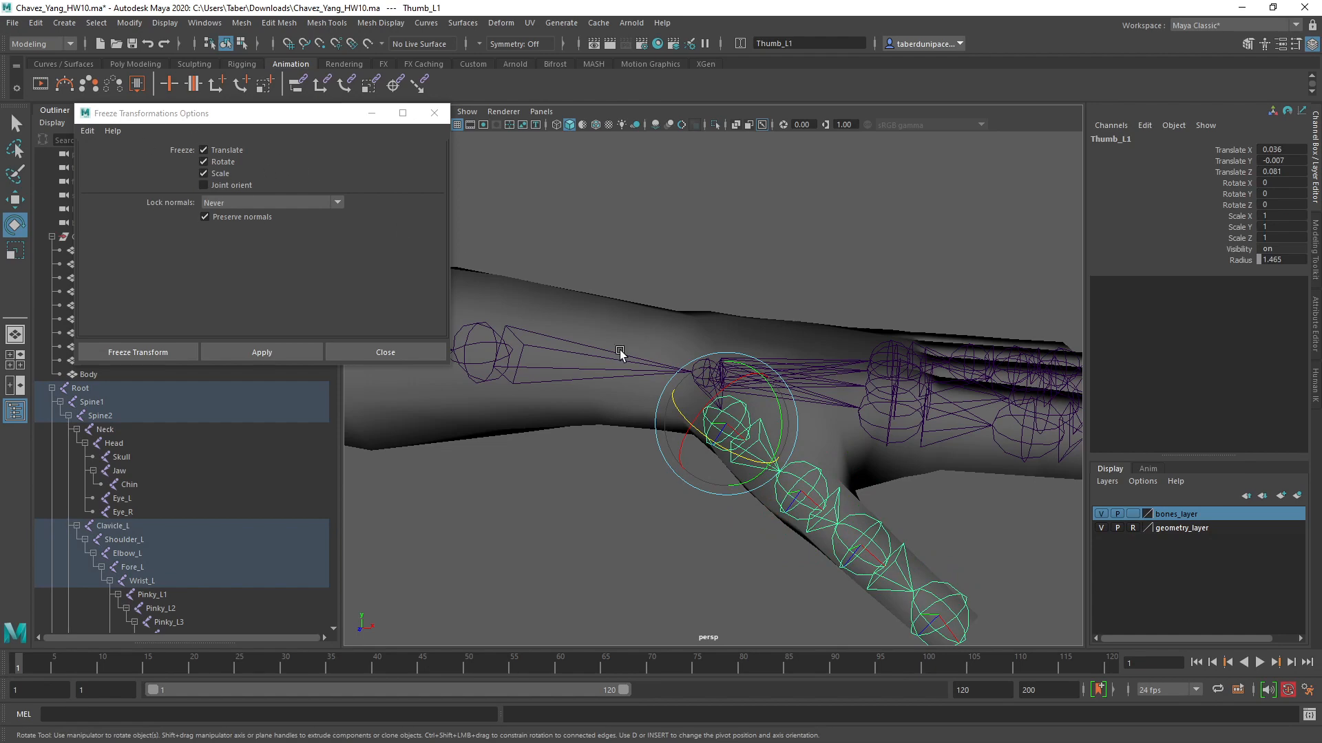
pyautogui.keyDown('alt'); pyautogui.moveTo(596, 372); pyautogui.dragTo(600, 358); pyautogui.keyUp('alt')
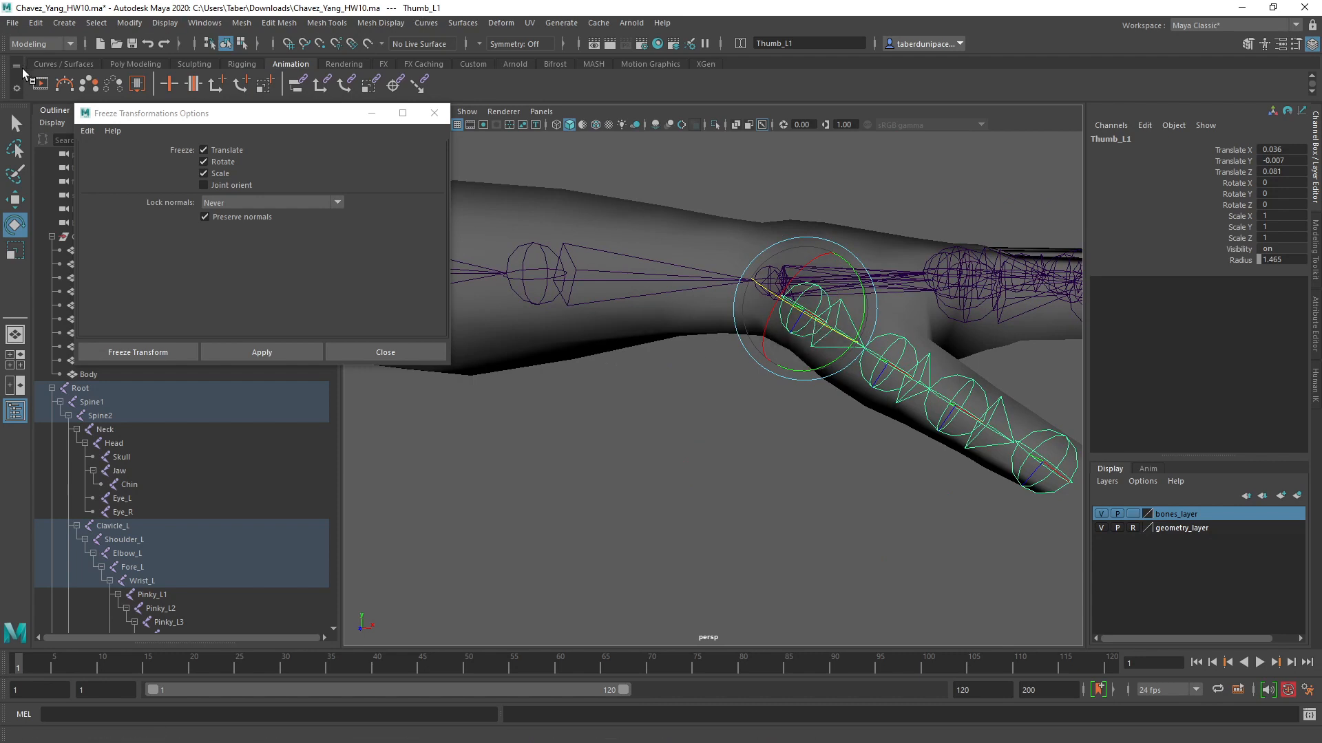
pyautogui.click(39, 44)
pyautogui.click(35, 70)
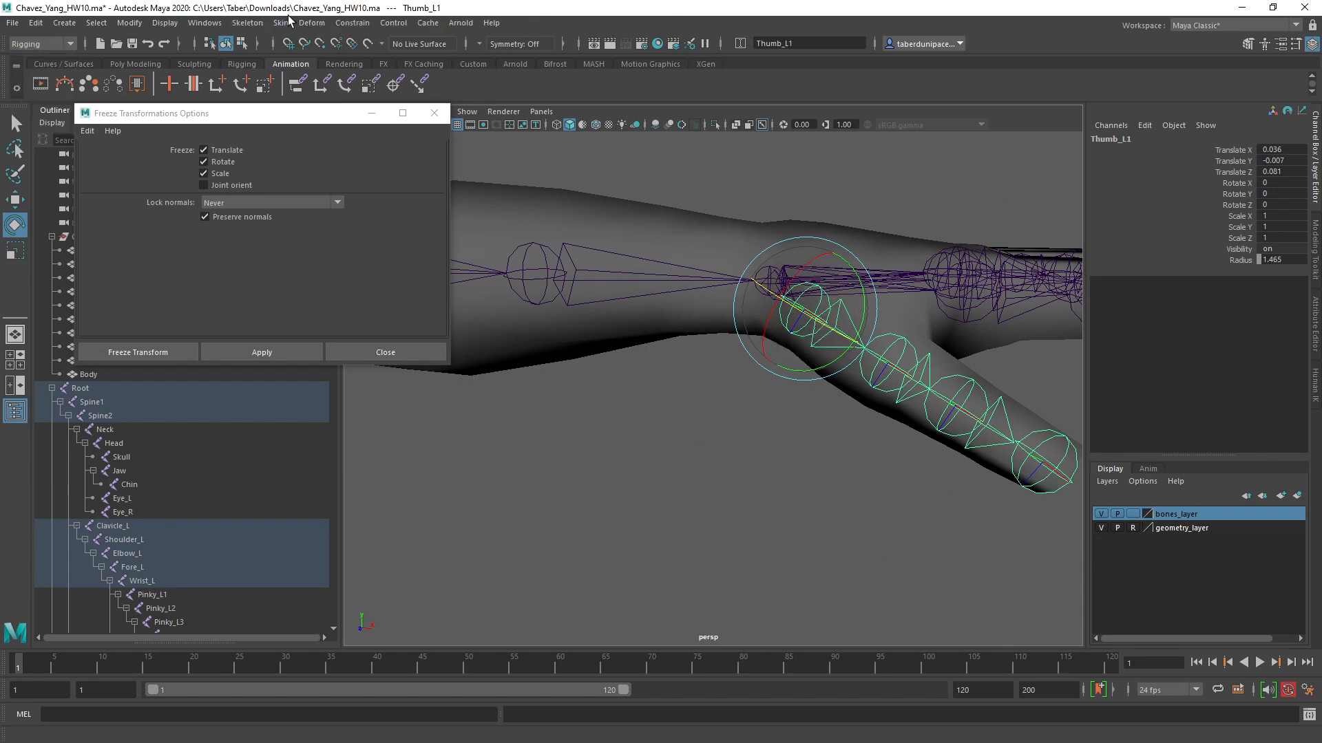
pyautogui.click(312, 22)
pyautogui.click(247, 23)
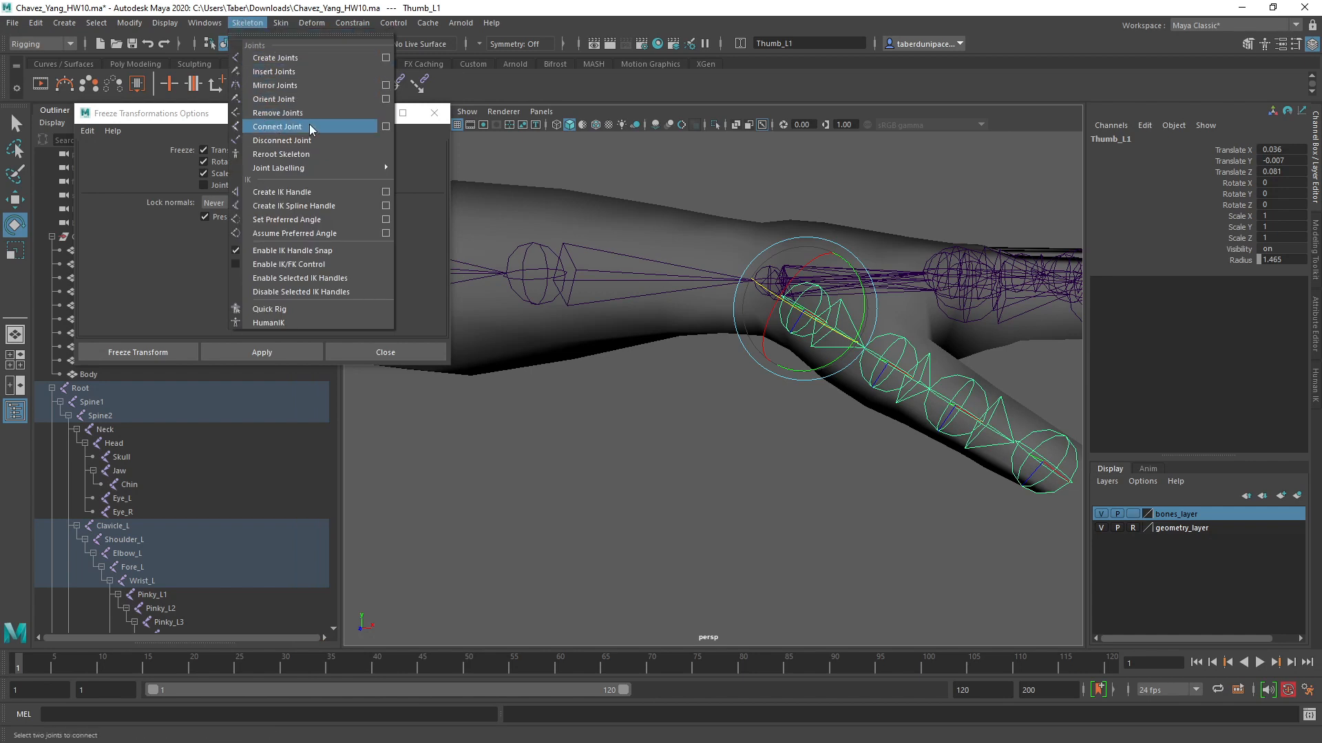
pyautogui.click(386, 99)
pyautogui.moveTo(337, 116); pyautogui.dragTo(408, 215)
# Step: Reset the Orient Joint options to their defaults and apply them to Thumb_L4
pyautogui.keyDown('alt'); pyautogui.moveTo(687, 419); pyautogui.dragTo(738, 435); pyautogui.keyUp('alt')
pyautogui.click(802, 451)
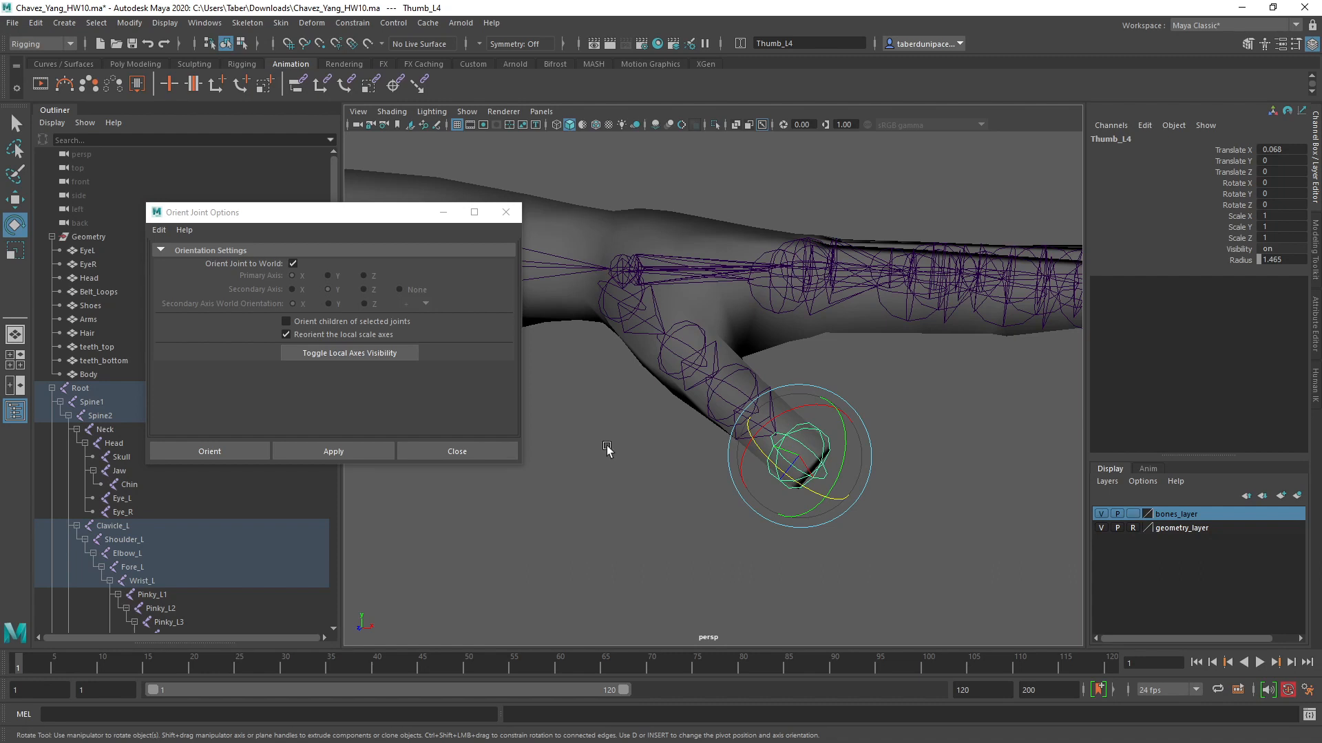
pyautogui.click(159, 230)
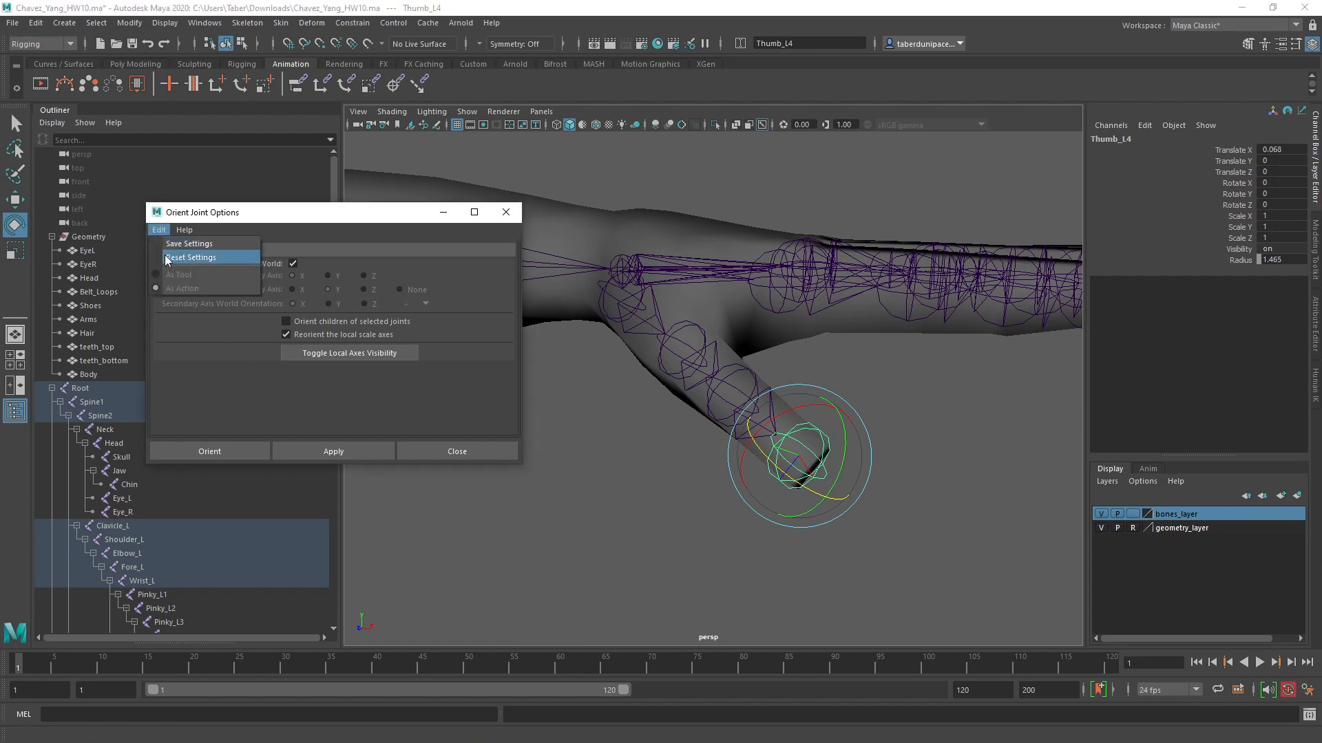
pyautogui.click(166, 258)
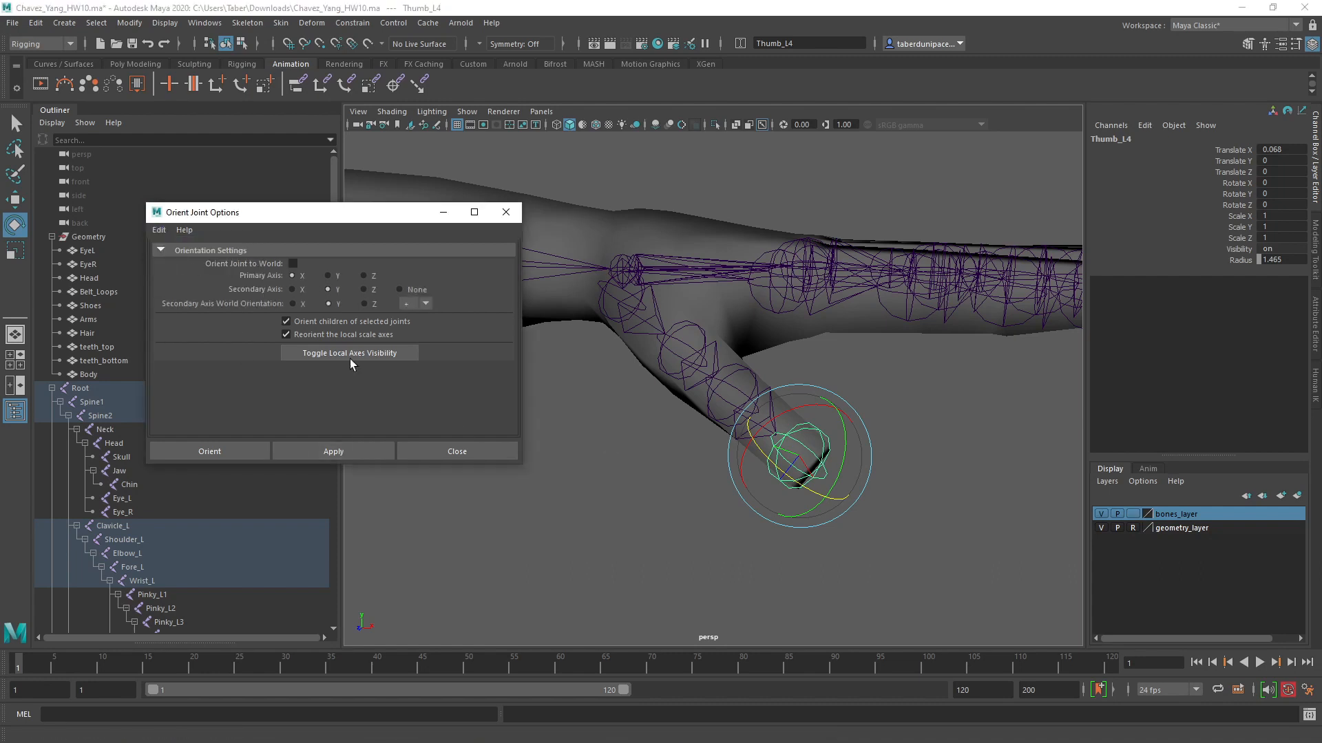
pyautogui.click(358, 448)
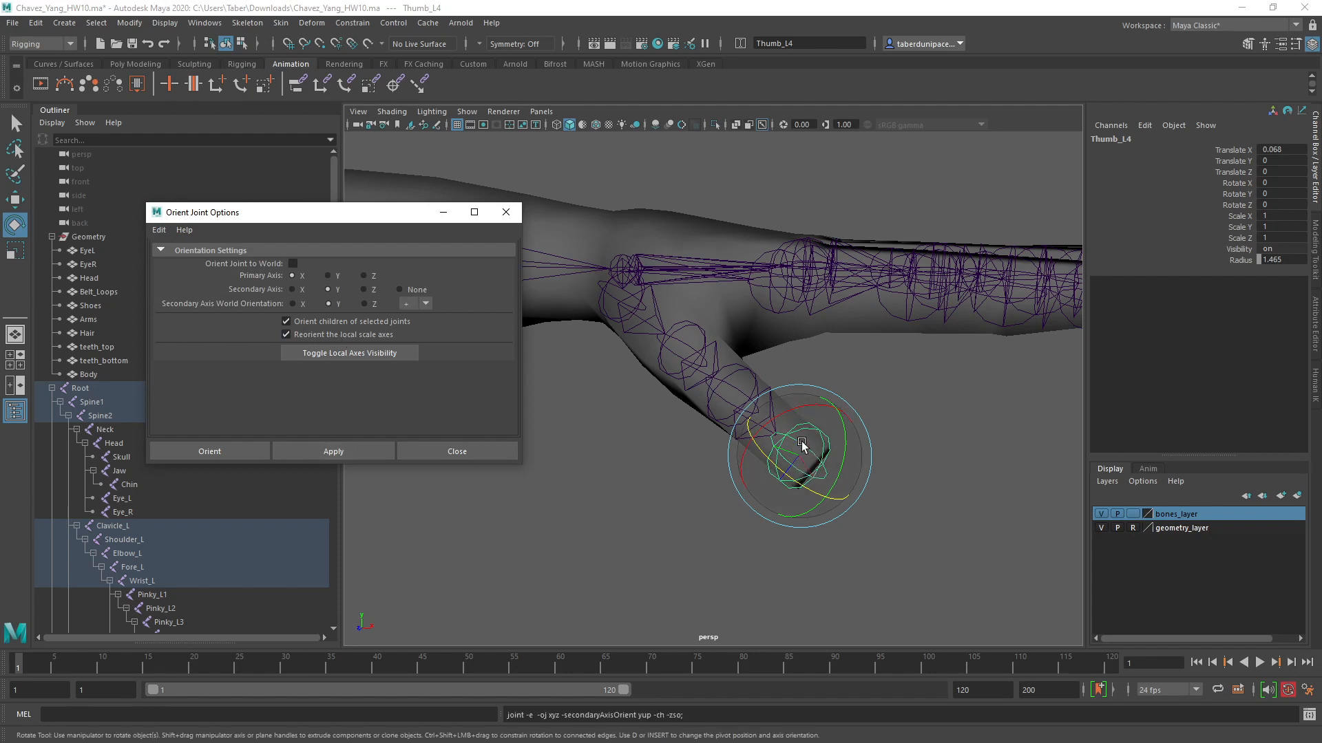
# Step: Compare the rotation axes of the end joints Pointer_L4 and Thumb_L4
pyautogui.moveTo(860, 430)
pyautogui.keyDown('alt'); pyautogui.mouseDown()
pyautogui.moveTo(909, 434)
pyautogui.moveTo(835, 434)
pyautogui.mouseUp(); pyautogui.keyUp('alt')
pyautogui.click(830, 437)
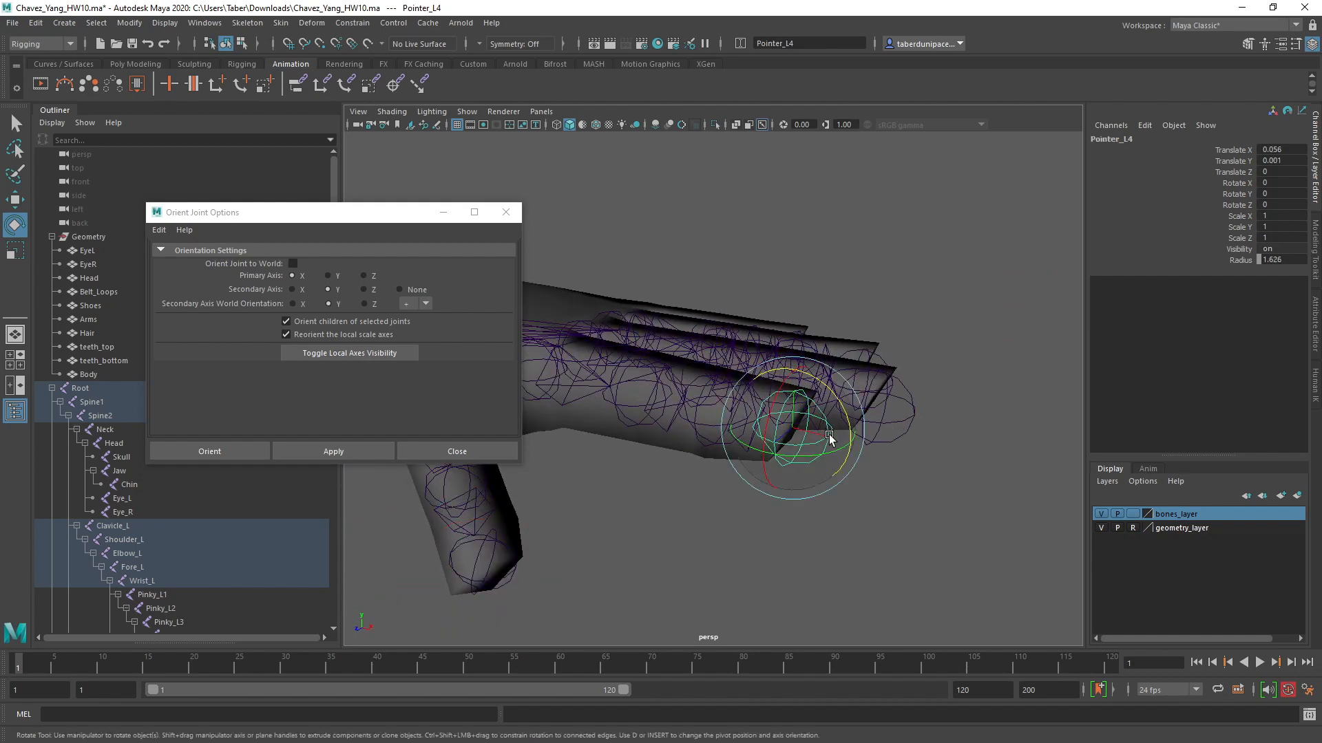
pyautogui.keyDown('alt'); pyautogui.moveTo(513, 480); pyautogui.dragTo(823, 445); pyautogui.keyUp('alt')
pyautogui.click(819, 442)
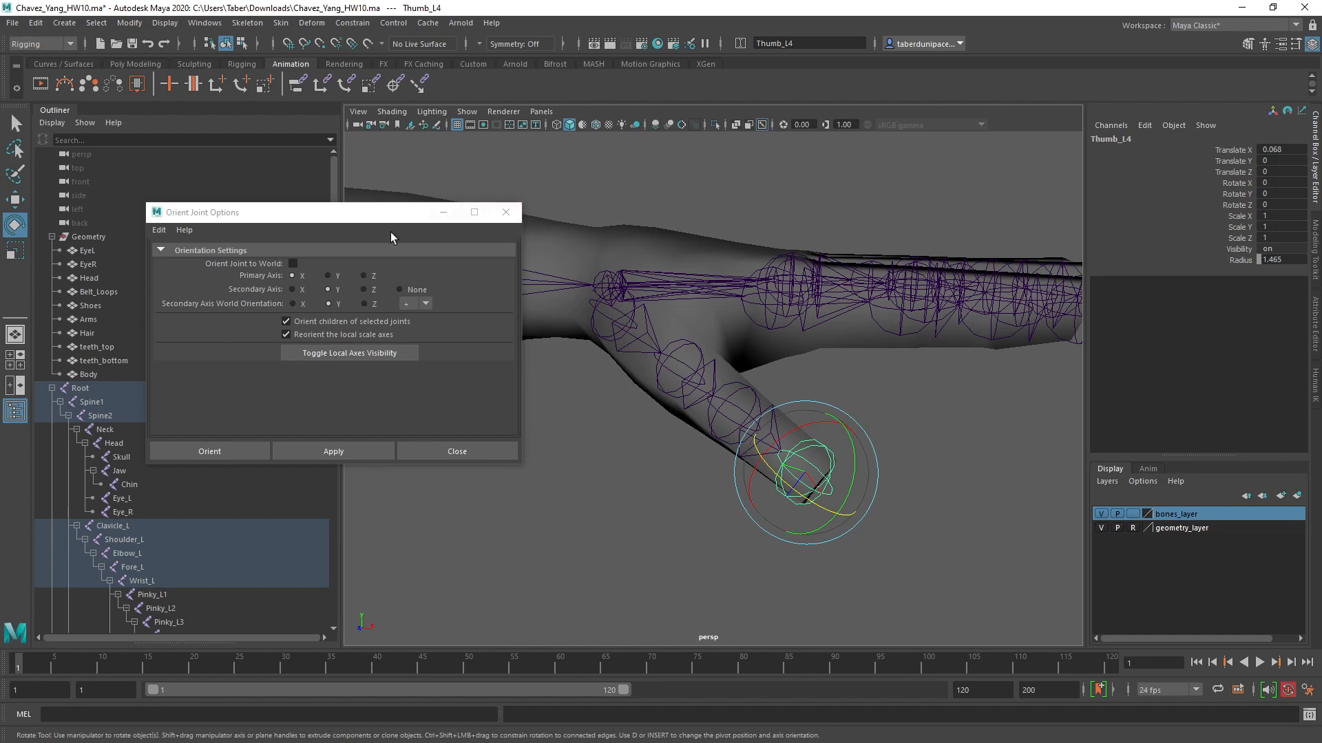
# Step: Freeze Thumb_L4's transformations, first with Joint orient disabled and again with Joint orient enabled
pyautogui.click(129, 23)
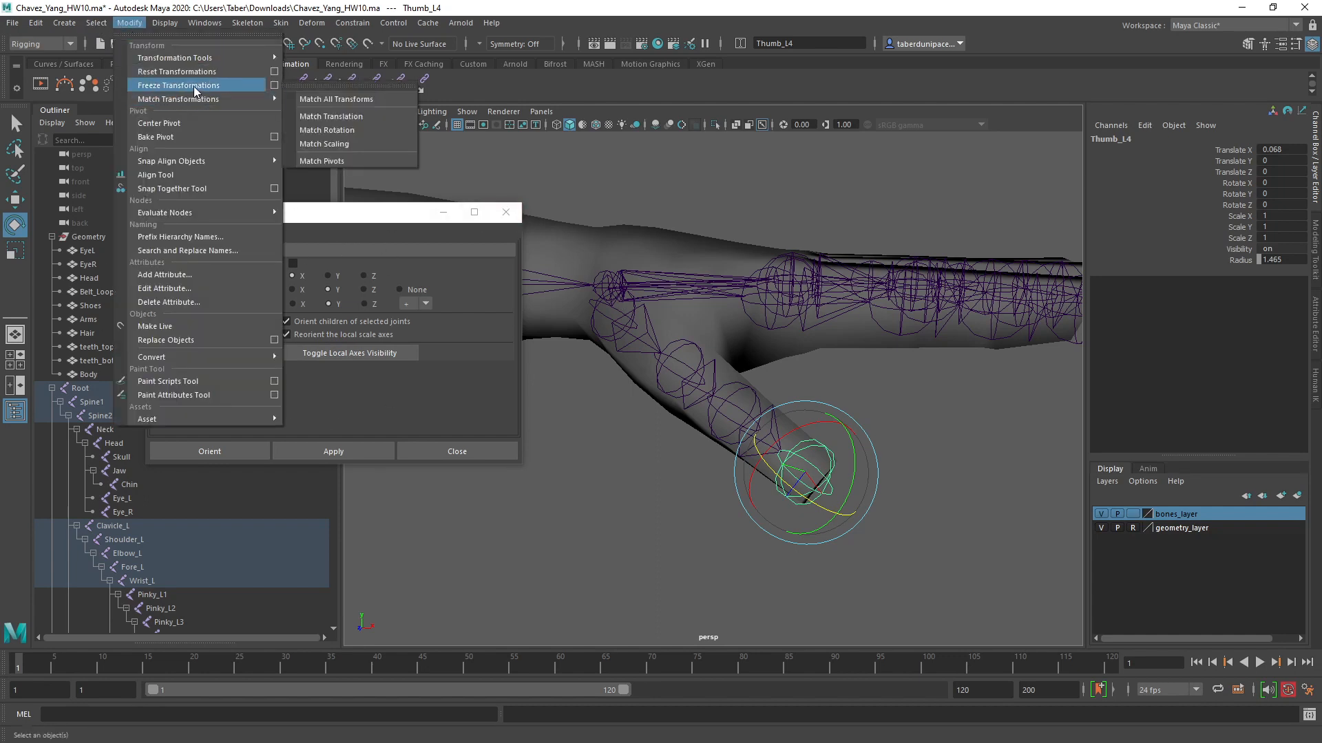
pyautogui.click(274, 85)
pyautogui.moveTo(346, 222); pyautogui.dragTo(311, 185)
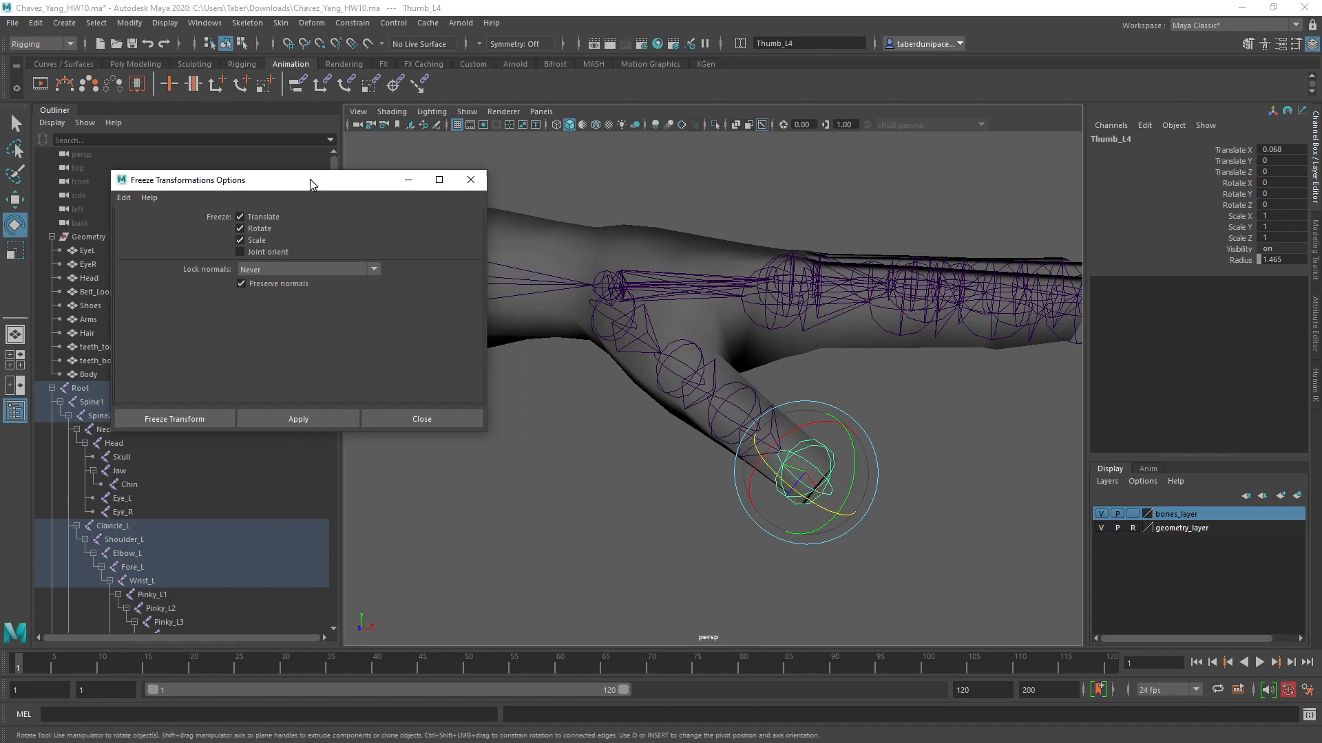
pyautogui.click(298, 419)
pyautogui.click(239, 251)
pyautogui.click(323, 418)
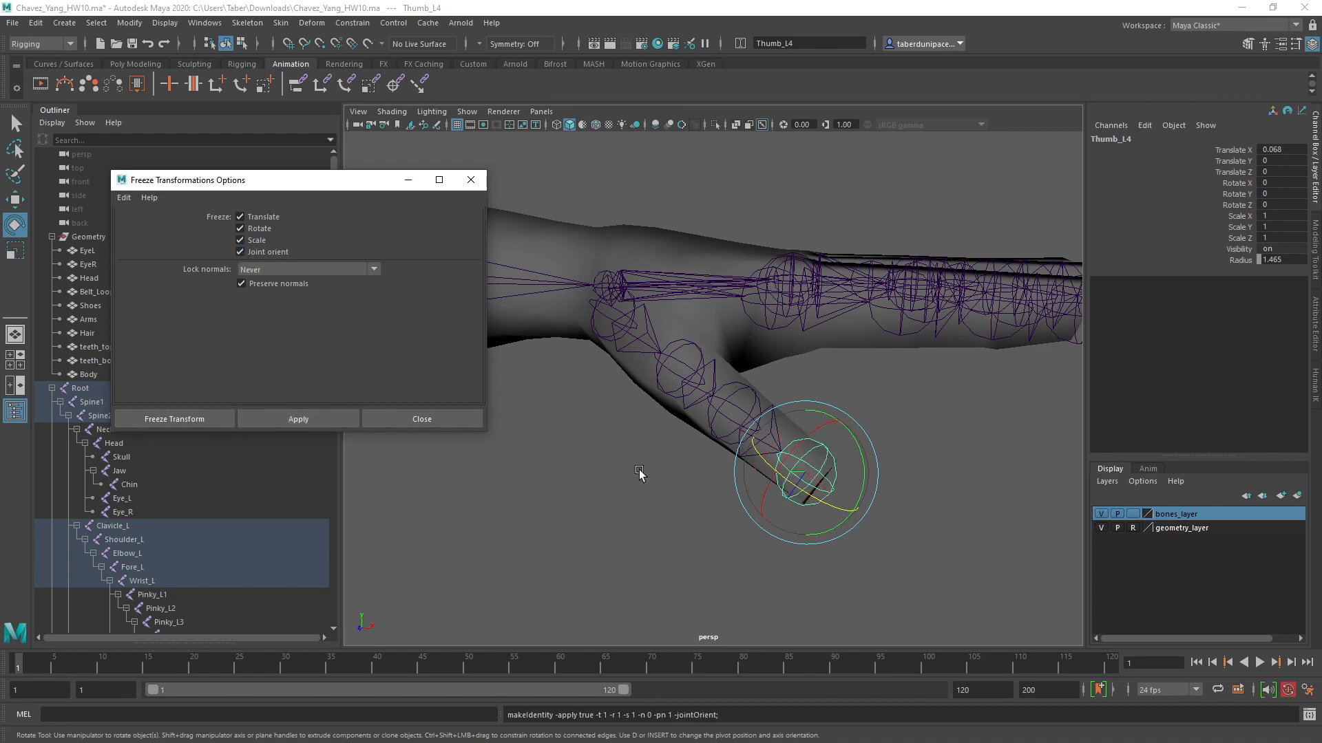
# Step: Select Thumb_L3 and examine how its rotation axes line up with those of the thumb's end joint
pyautogui.click(1001, 497)
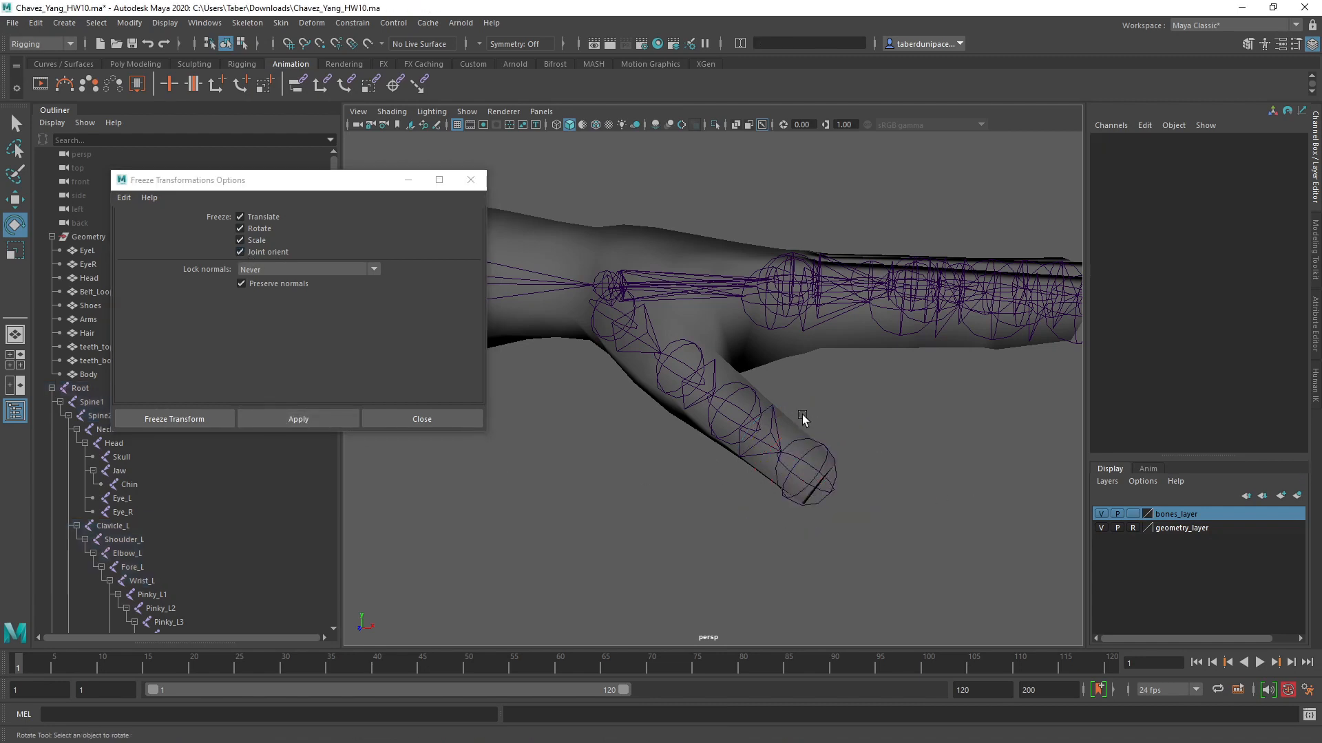
pyautogui.click(757, 394)
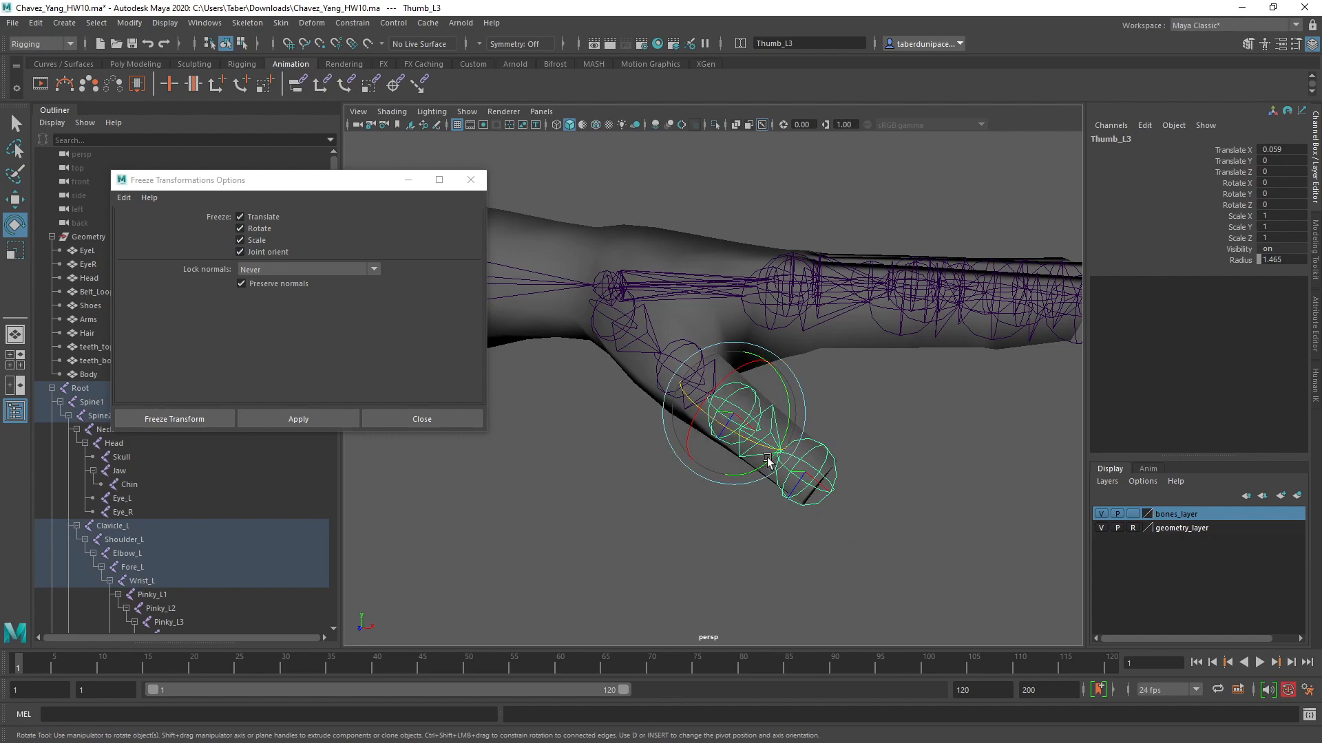
pyautogui.keyDown('alt'); pyautogui.moveTo(637, 545); pyautogui.dragTo(713, 560, button='right'); pyautogui.keyUp('alt')
pyautogui.keyDown('alt'); pyautogui.moveTo(713, 560); pyautogui.dragTo(690, 529, button='middle'); pyautogui.keyUp('alt')
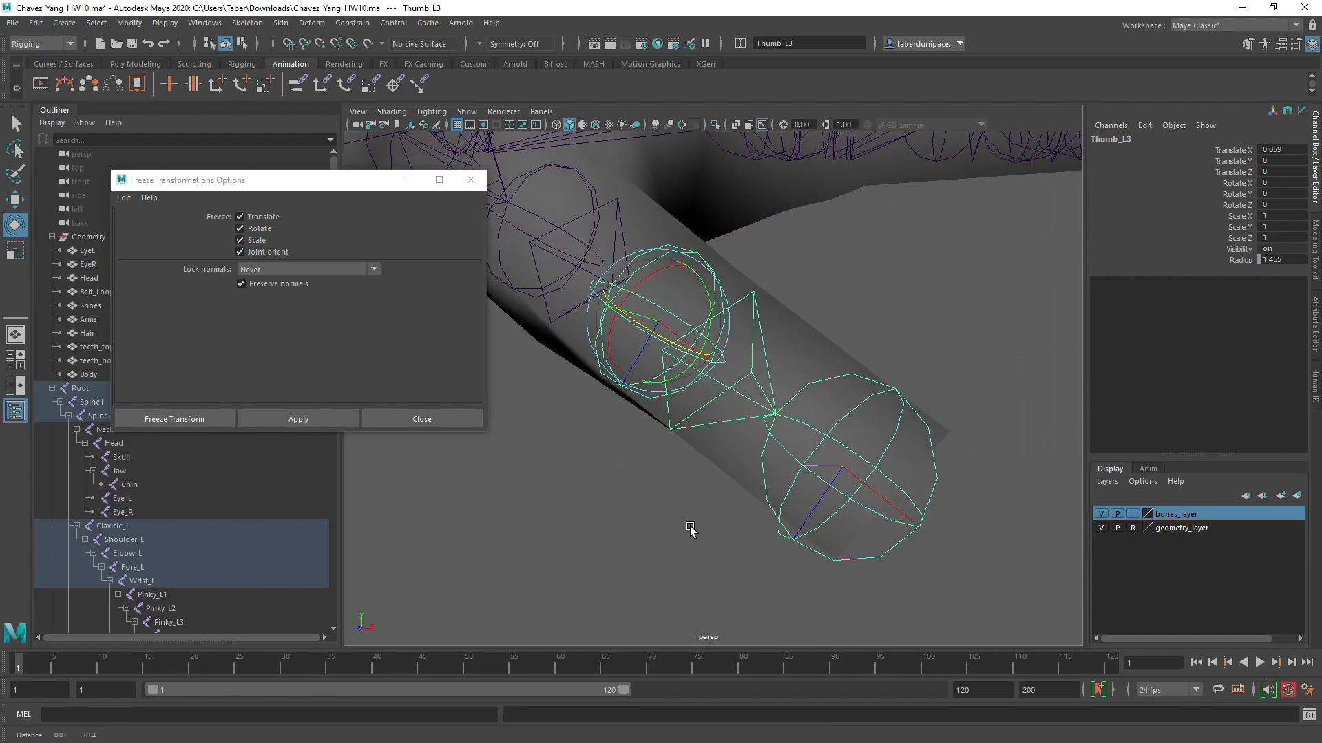
pyautogui.keyDown('alt'); pyautogui.moveTo(722, 540); pyautogui.dragTo(736, 549, button='right'); pyautogui.keyUp('alt')
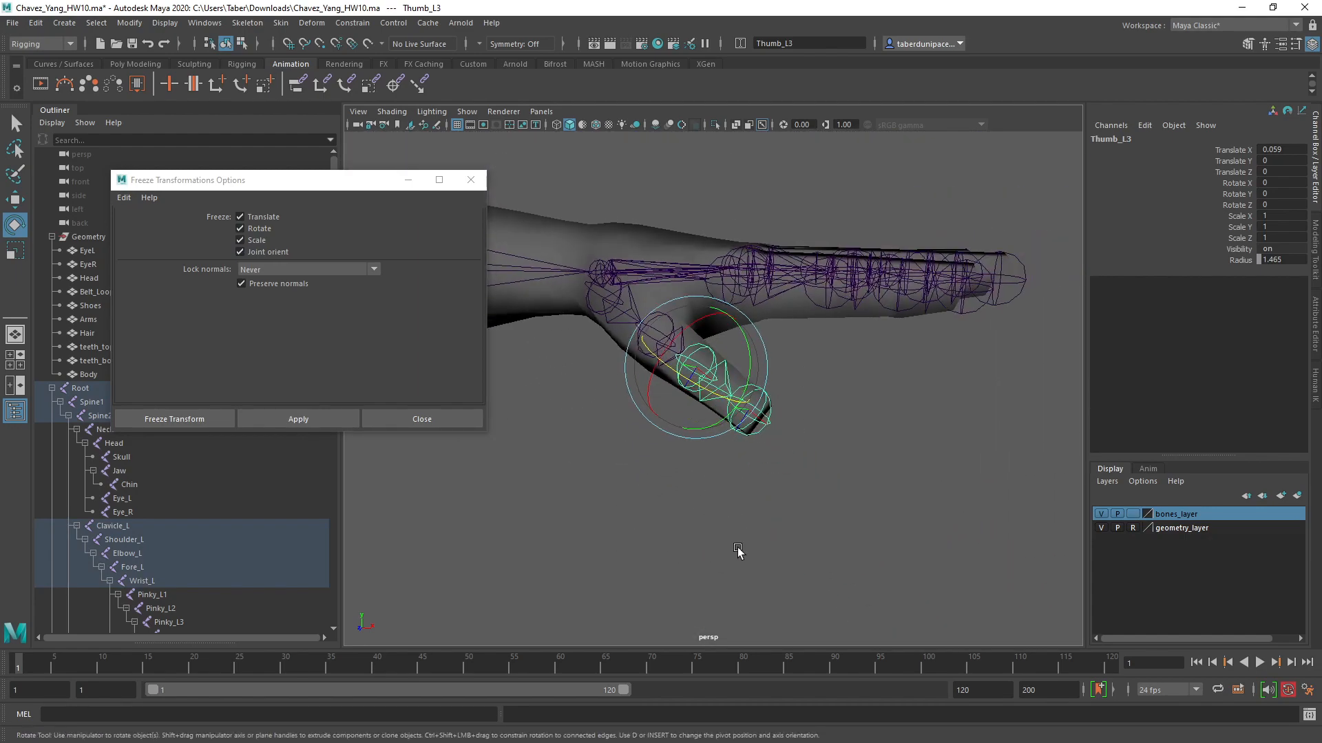
pyautogui.moveTo(736, 549)
pyautogui.keyDown('alt'); pyautogui.mouseDown()
pyautogui.moveTo(722, 558)
pyautogui.moveTo(734, 550)
pyautogui.mouseUp(); pyautogui.keyUp('alt')
pyautogui.press('f')
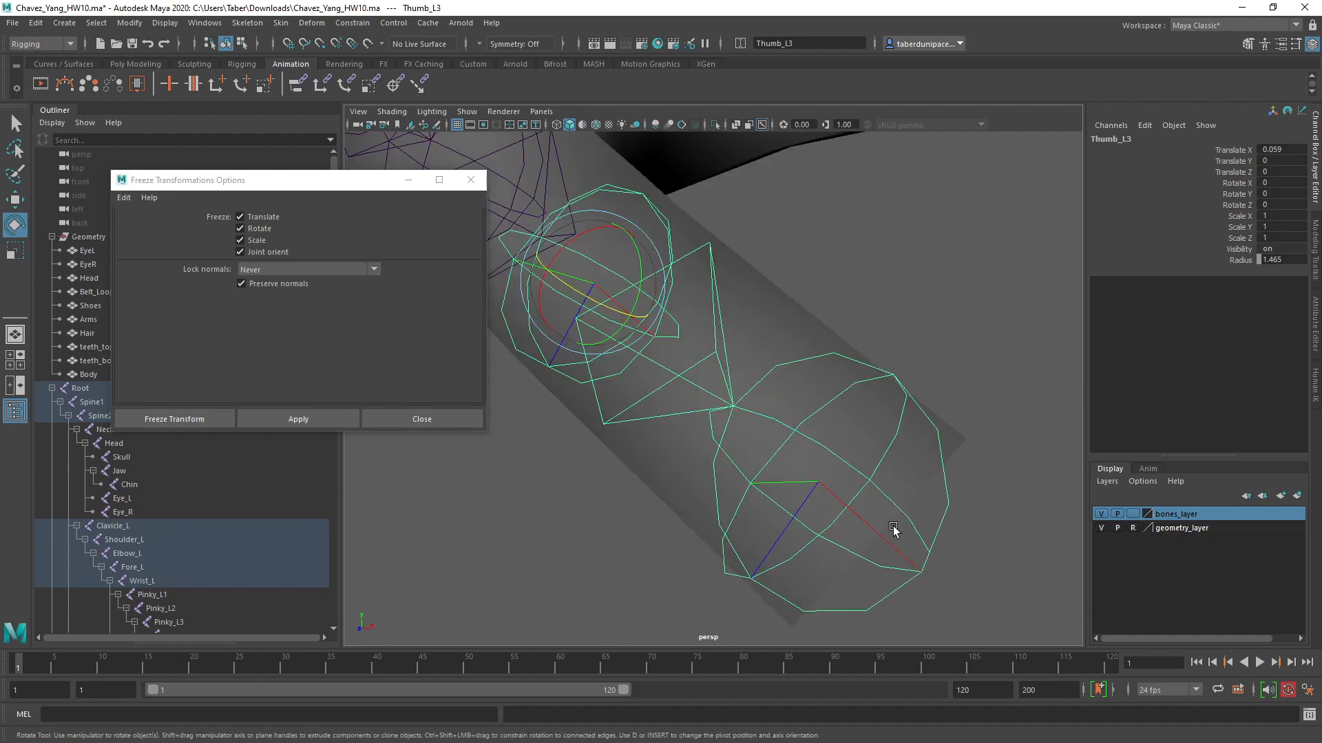
pyautogui.keyDown('alt'); pyautogui.moveTo(893, 528); pyautogui.dragTo(820, 531, button='right'); pyautogui.keyUp('alt')
pyautogui.moveTo(820, 531)
pyautogui.keyDown('alt'); pyautogui.mouseDown()
pyautogui.moveTo(744, 525)
pyautogui.moveTo(835, 534)
pyautogui.moveTo(819, 527)
pyautogui.mouseUp(); pyautogui.keyUp('alt')
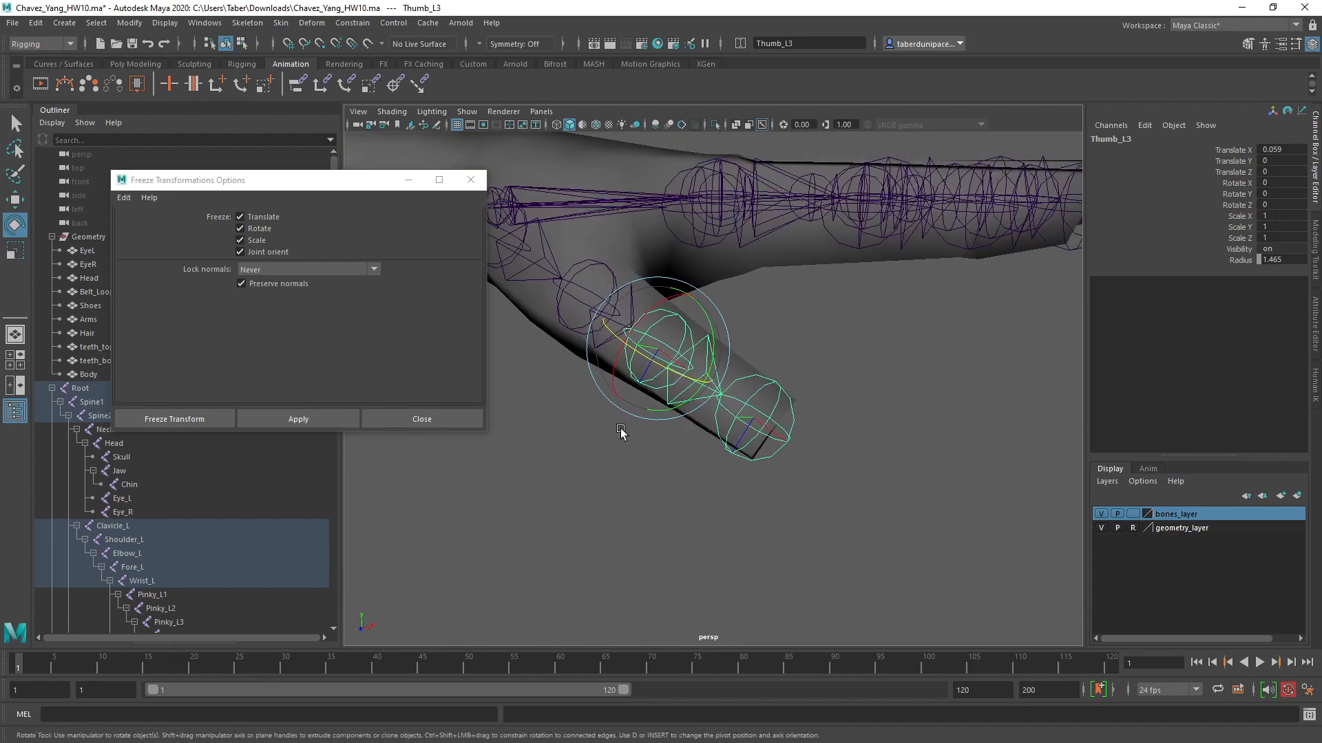
pyautogui.keyDown('alt'); pyautogui.moveTo(620, 431); pyautogui.dragTo(680, 422); pyautogui.keyUp('alt')
# Step: Select Thumb_L1, disable Joint orient in the Freeze Transformations options, and close them
pyautogui.click(654, 337)
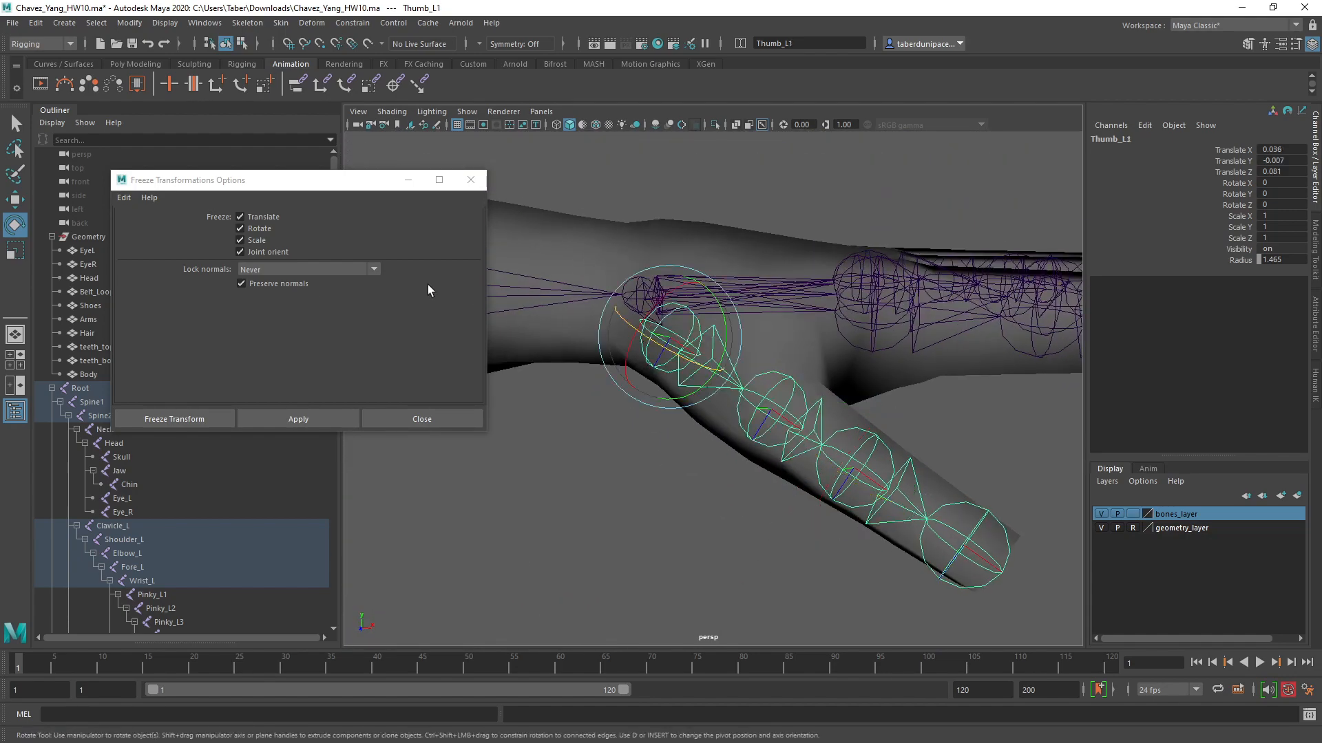
pyautogui.click(240, 251)
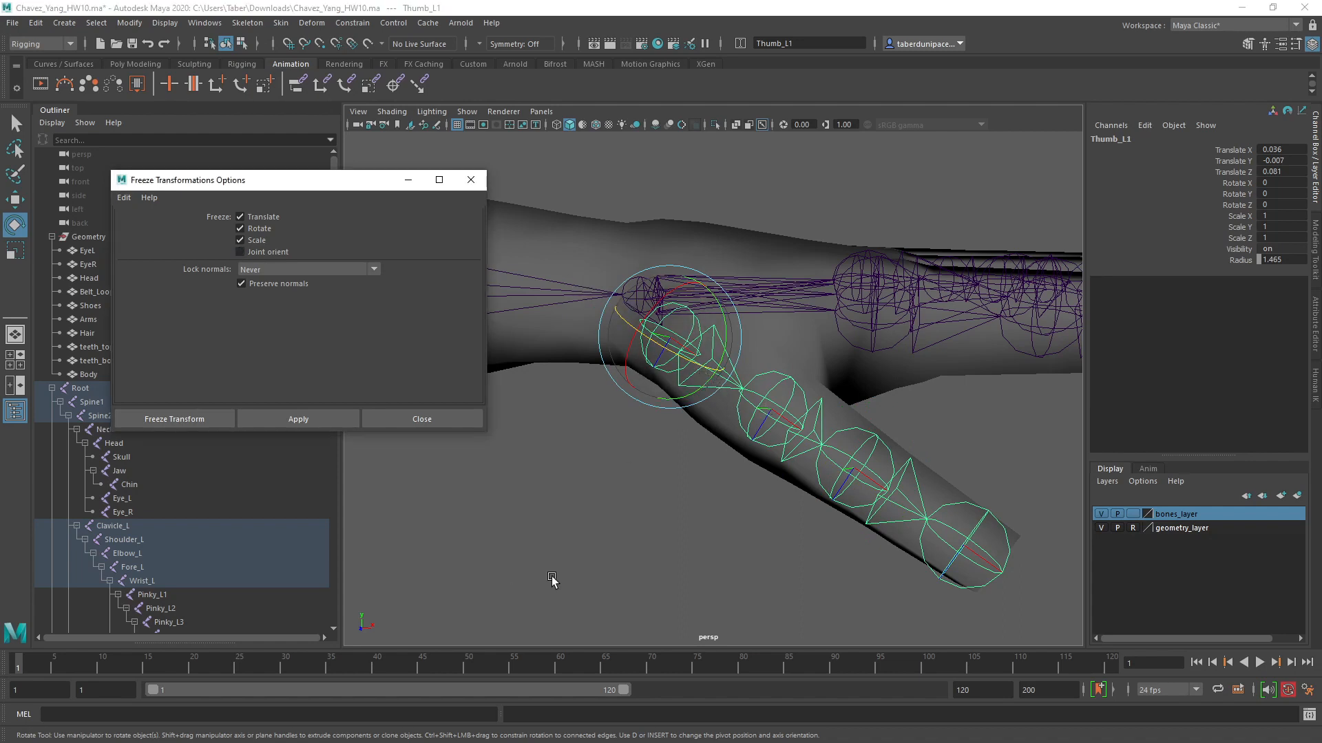
pyautogui.click(431, 416)
# Step: Clear the selection, check the whole character, and open the next student's GAM6B_HW10_v5 scene
pyautogui.click(653, 482)
pyautogui.scroll(-8, 665, 487)
pyautogui.keyDown('alt'); pyautogui.moveTo(666, 486); pyautogui.dragTo(854, 437, button='middle'); pyautogui.keyUp('alt')
pyautogui.keyDown('alt'); pyautogui.moveTo(854, 438); pyautogui.dragTo(751, 421, button='right'); pyautogui.keyUp('alt')
pyautogui.keyDown('alt'); pyautogui.moveTo(750, 422); pyautogui.dragTo(870, 424); pyautogui.keyUp('alt')
pyautogui.keyDown('alt'); pyautogui.moveTo(870, 424); pyautogui.dragTo(762, 421, button='right'); pyautogui.keyUp('alt')
pyautogui.keyDown('alt'); pyautogui.moveTo(762, 423); pyautogui.dragTo(880, 393); pyautogui.keyUp('alt')
pyautogui.keyDown('alt'); pyautogui.moveTo(879, 393); pyautogui.dragTo(825, 391, button='middle'); pyautogui.keyUp('alt')
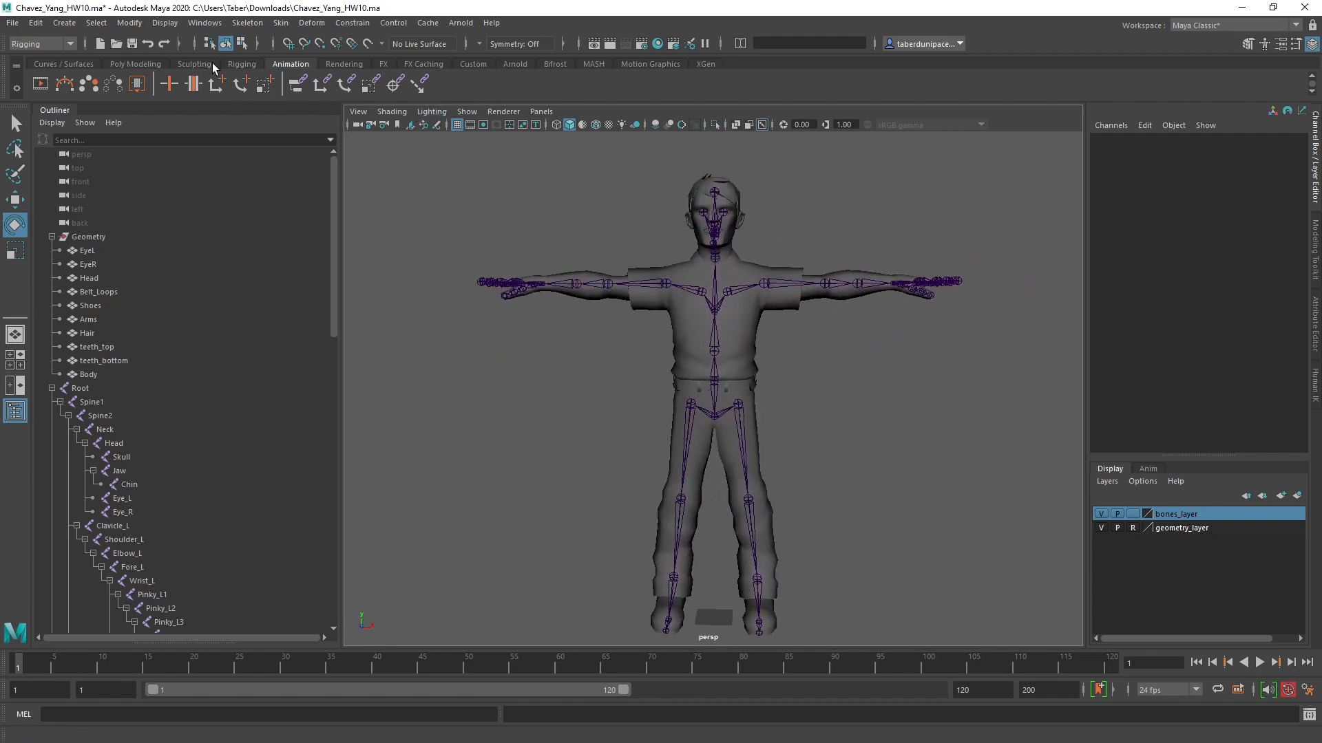
pyautogui.click(111, 45)
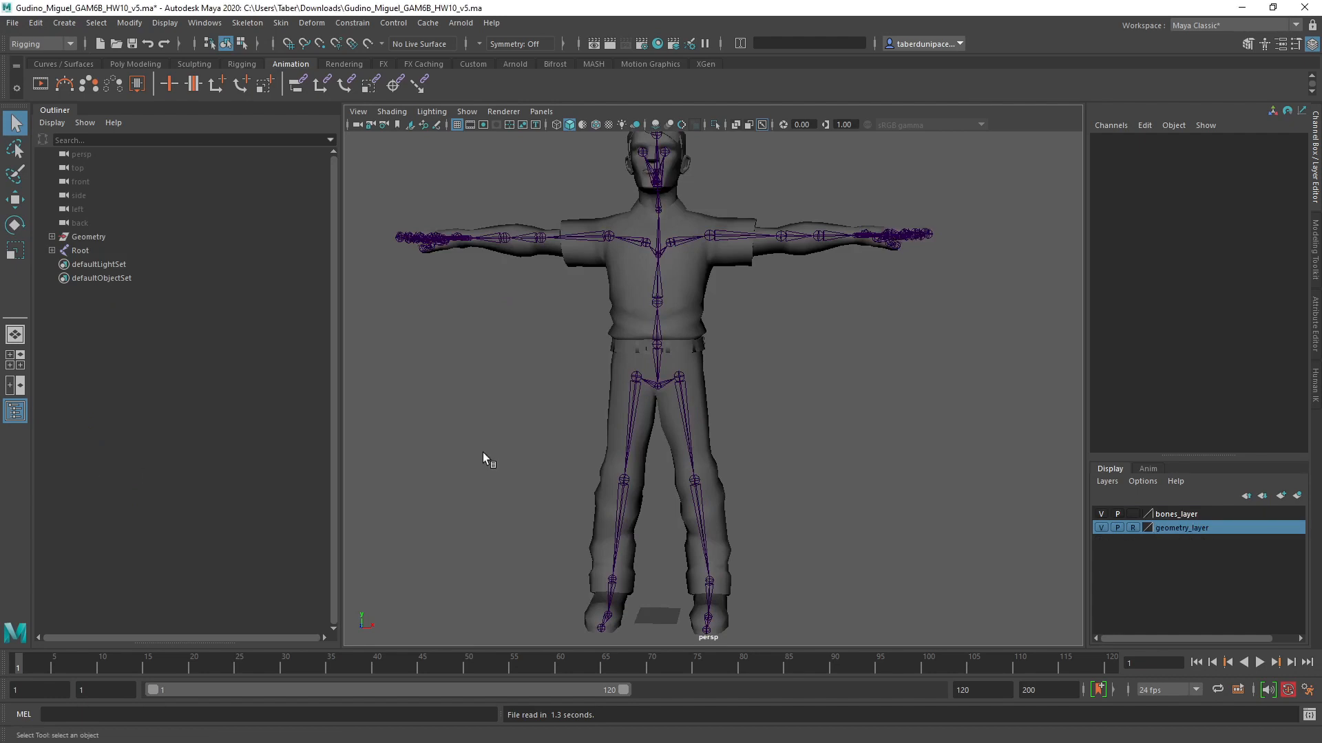
pyautogui.keyDown('alt'); pyautogui.moveTo(516, 422); pyautogui.dragTo(598, 377); pyautogui.keyUp('alt')
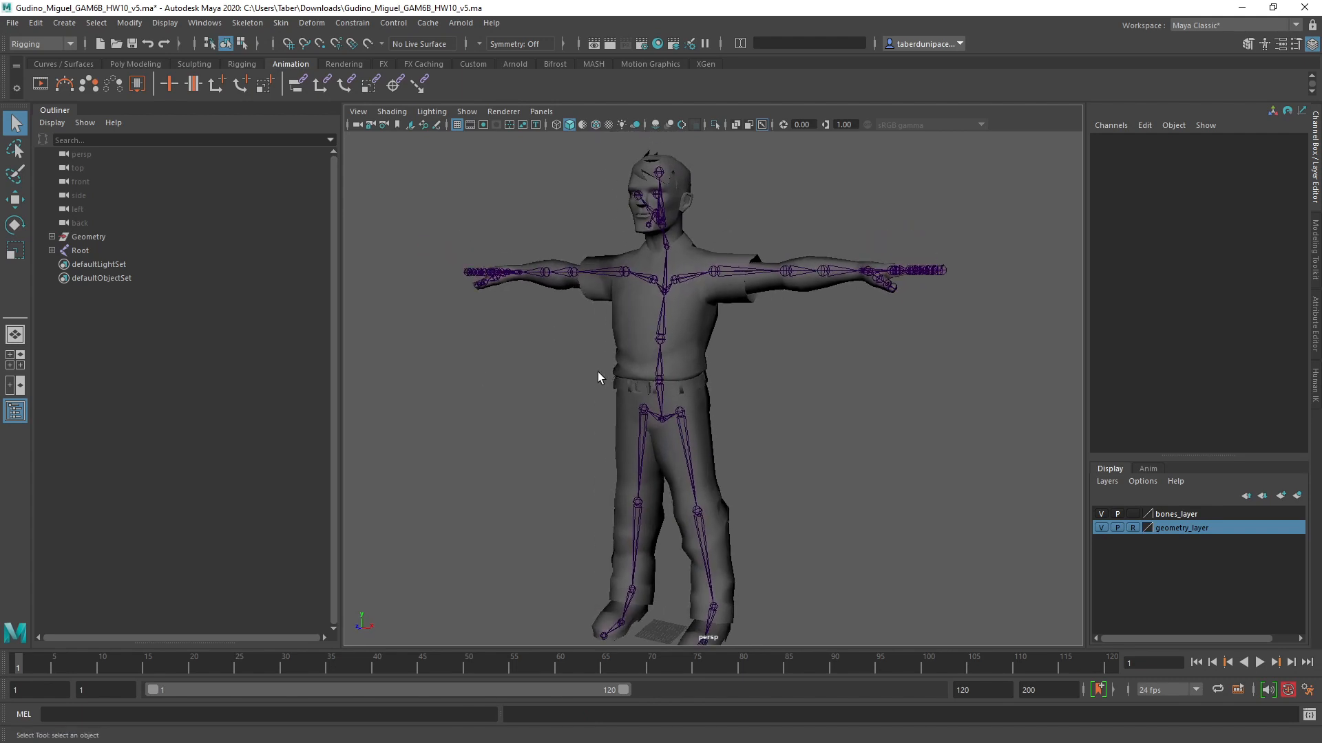
# Step: Expand the Geometry group and go through its meshes from EyeL to Body to check their names and channel values
pyautogui.click(52, 236)
pyautogui.click(87, 251)
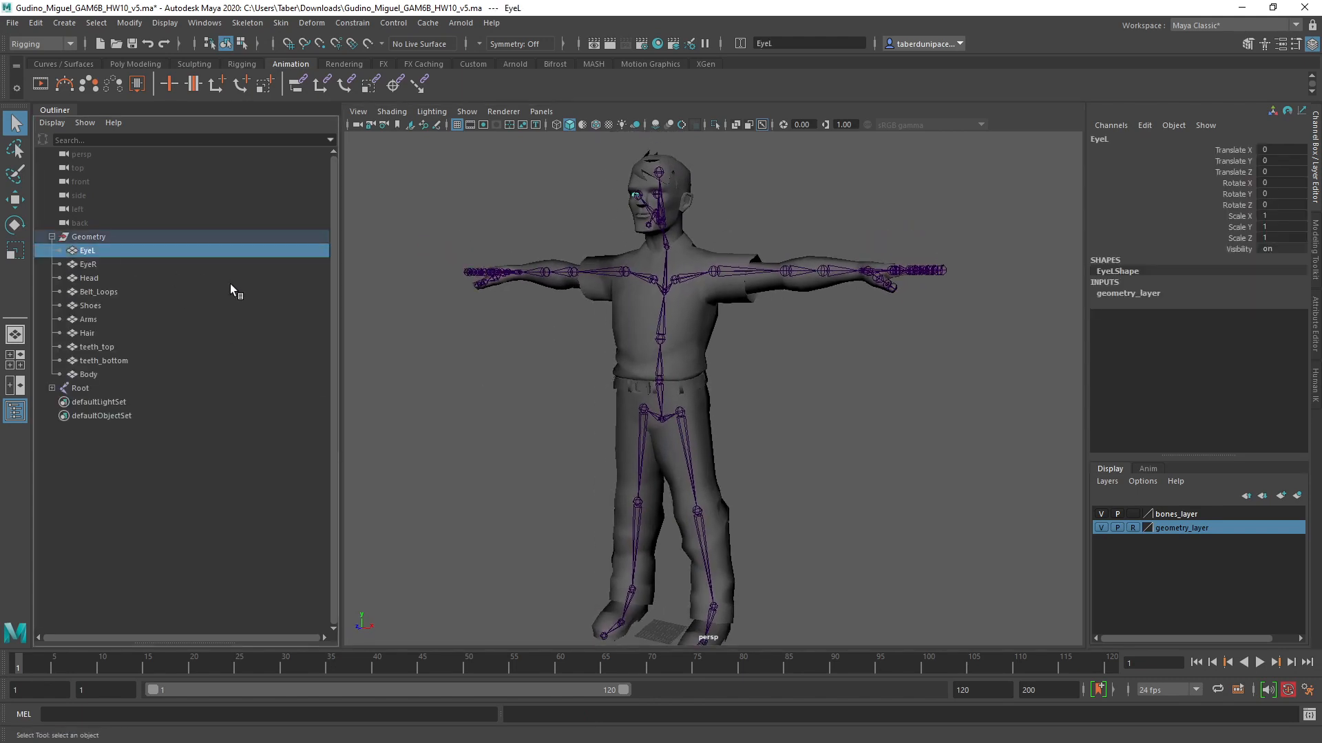
pyautogui.press('Down')
pyautogui.press('Down')
pyautogui.press('Down')
pyautogui.press('Down')
pyautogui.press('Down')
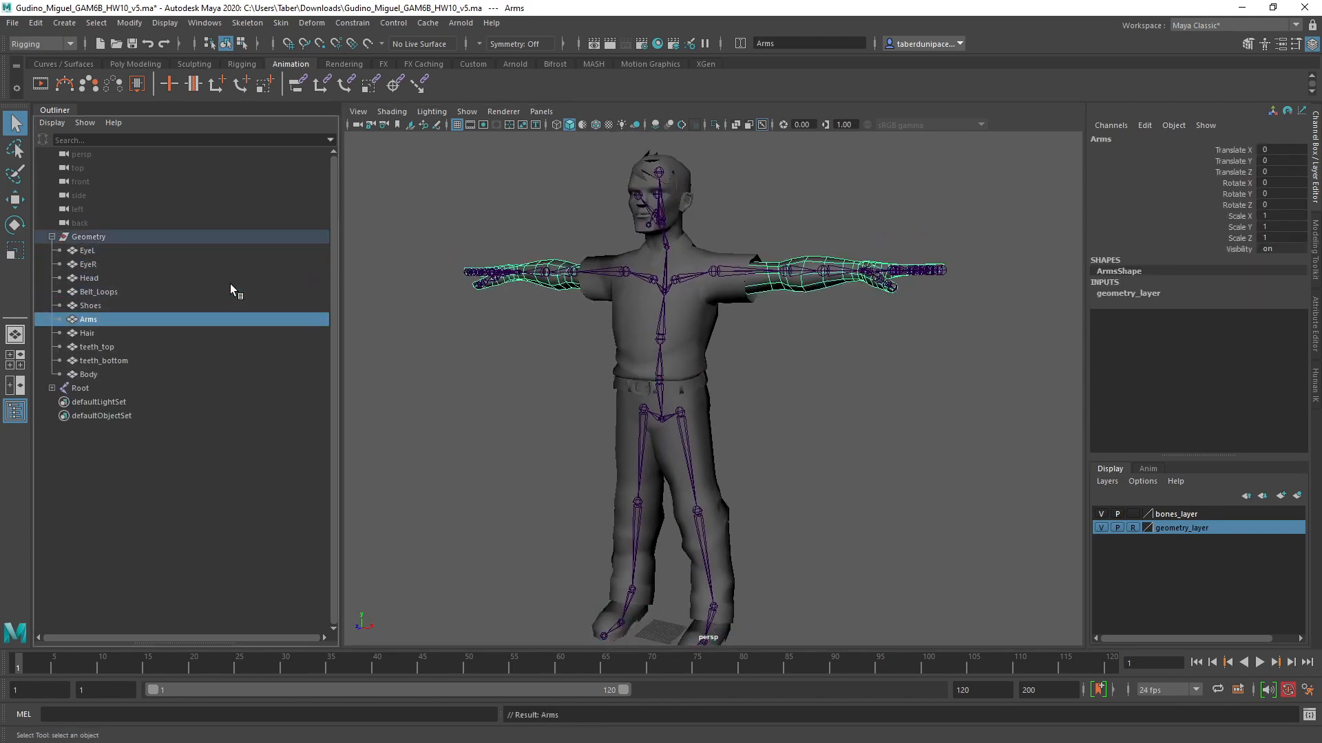
pyautogui.press('Down')
pyautogui.press('Down')
pyautogui.press('Down')
pyautogui.press('Down')
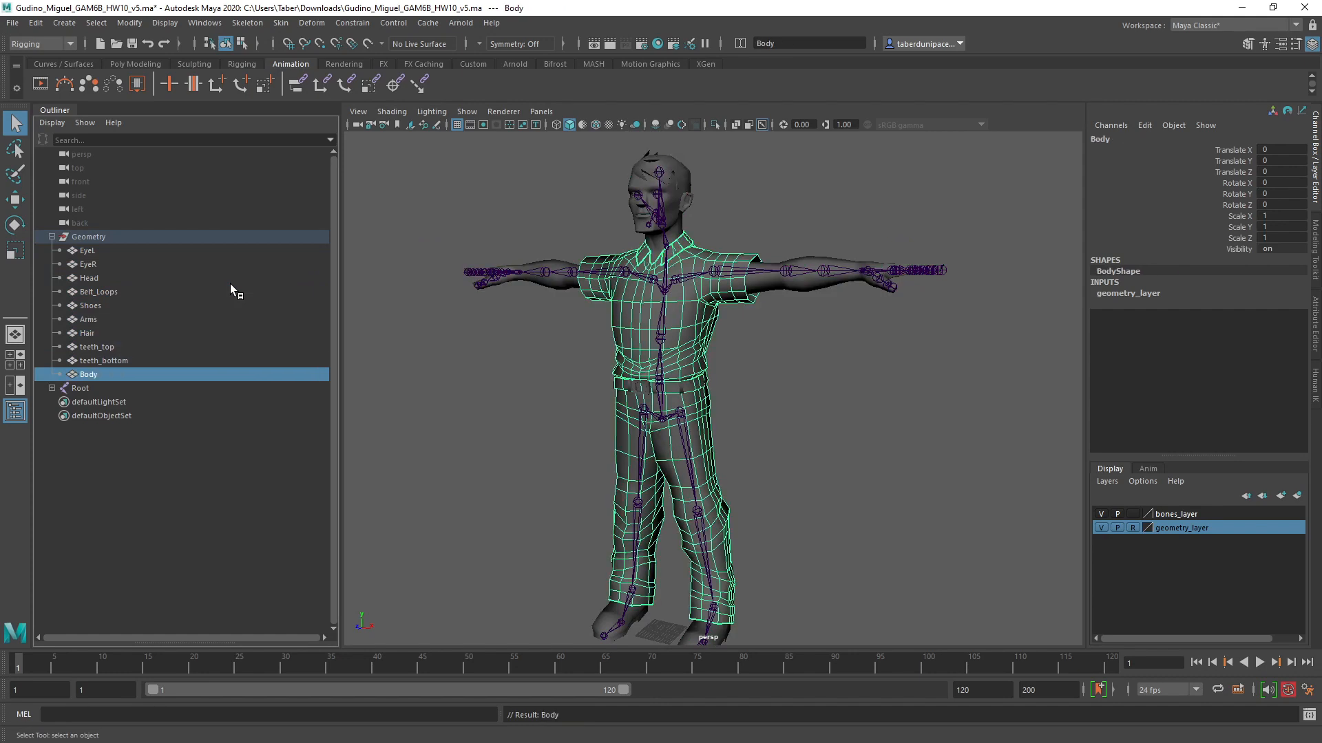
# Step: Select Root, expand its entire joint hierarchy, and examine the joint names and torso joint placement
pyautogui.click(68, 384)
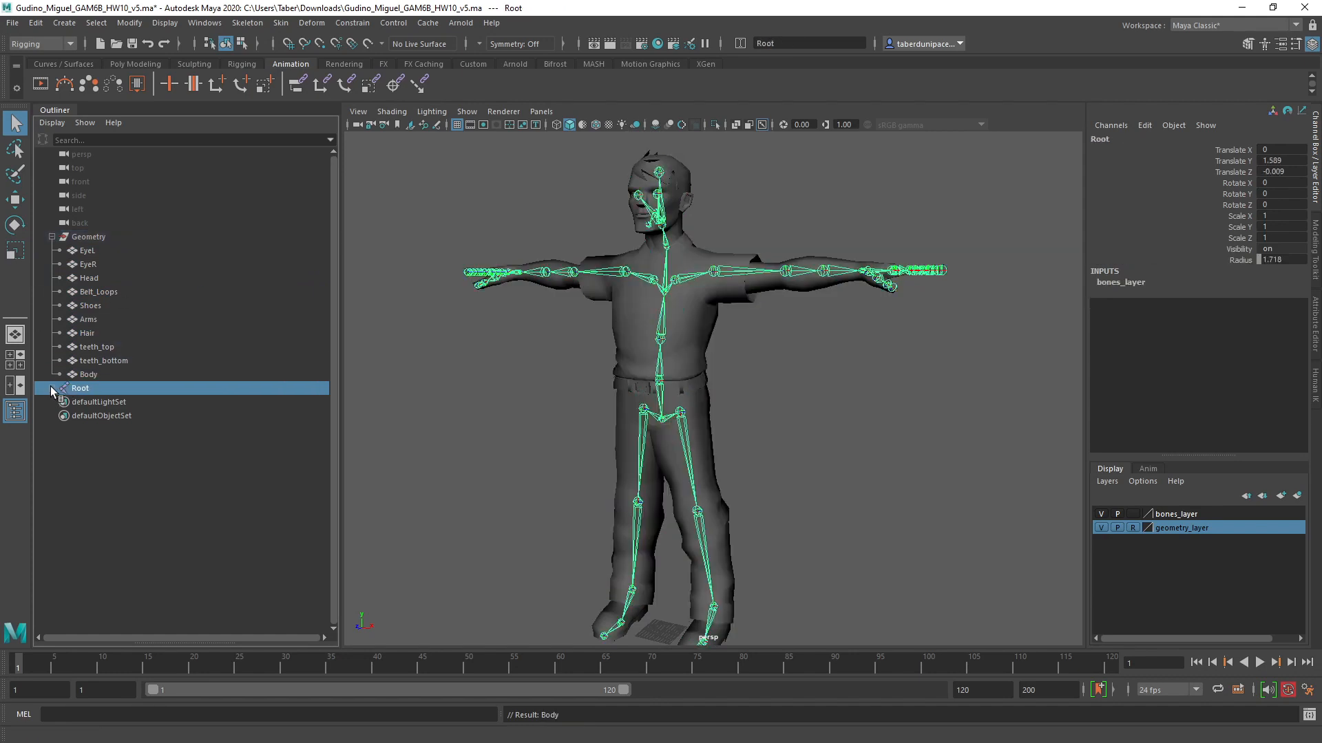
pyautogui.keyDown('shift'); pyautogui.click(51, 388); pyautogui.keyUp('shift')
pyautogui.keyDown('alt'); pyautogui.moveTo(504, 335); pyautogui.dragTo(550, 339); pyautogui.keyUp('alt')
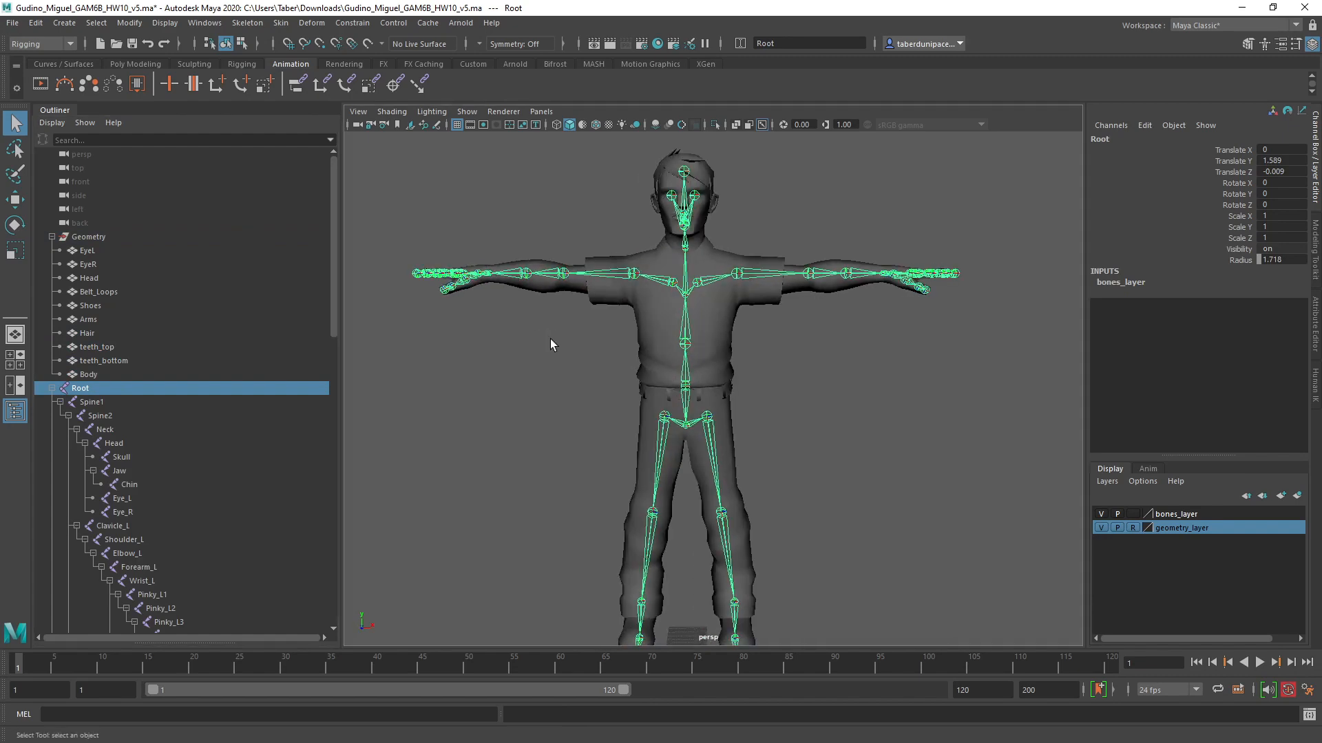
pyautogui.keyDown('alt'); pyautogui.moveTo(551, 339); pyautogui.dragTo(788, 331, button='right'); pyautogui.keyUp('alt')
pyautogui.keyDown('alt'); pyautogui.moveTo(674, 227); pyautogui.dragTo(771, 427, button='middle'); pyautogui.keyUp('alt')
pyautogui.keyDown('alt'); pyautogui.moveTo(771, 426); pyautogui.dragTo(708, 428); pyautogui.keyUp('alt')
pyautogui.keyDown('alt'); pyautogui.moveTo(708, 428); pyautogui.dragTo(666, 271, button='middle'); pyautogui.keyUp('alt')
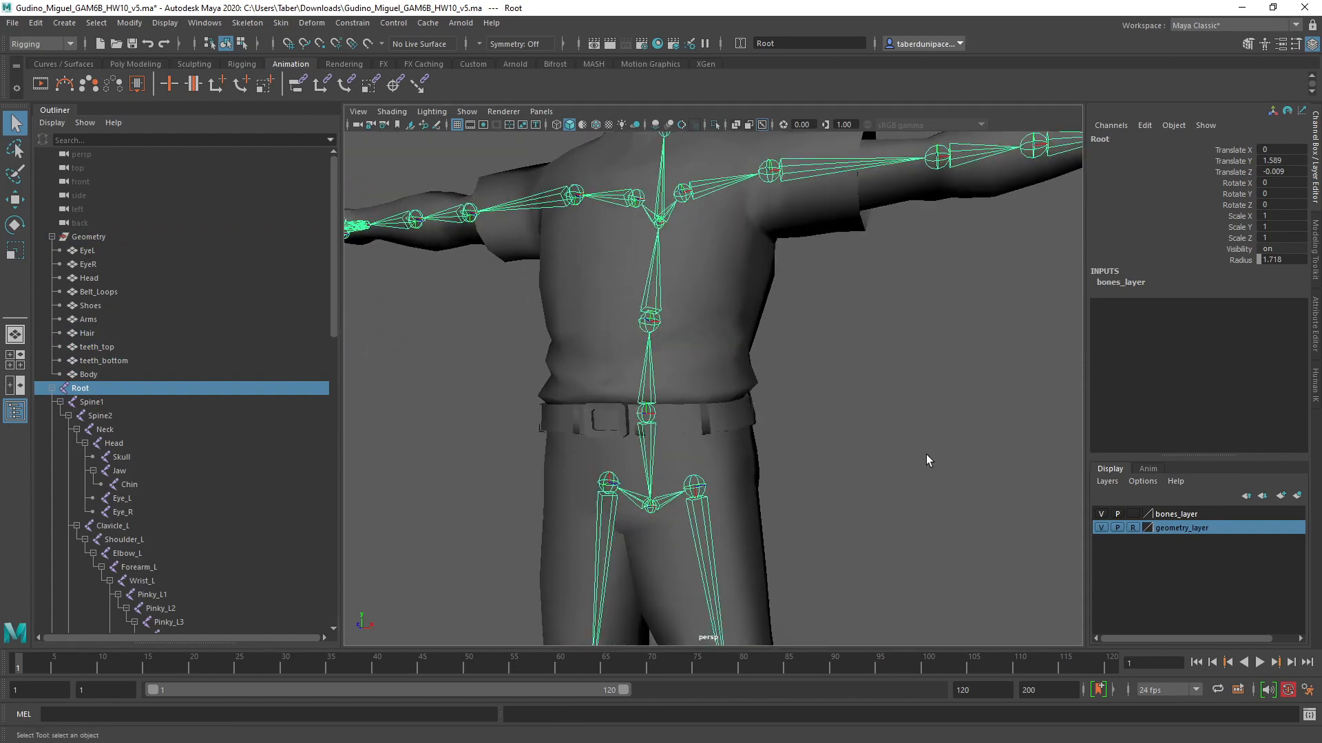
# Step: Select the Root joint at the belt with the Rotate tool and examine its axes and the hip joint placement
pyautogui.click(927, 456)
pyautogui.click(647, 410)
pyautogui.keyDown('alt'); pyautogui.moveTo(737, 436); pyautogui.dragTo(730, 350, button='middle'); pyautogui.keyUp('alt')
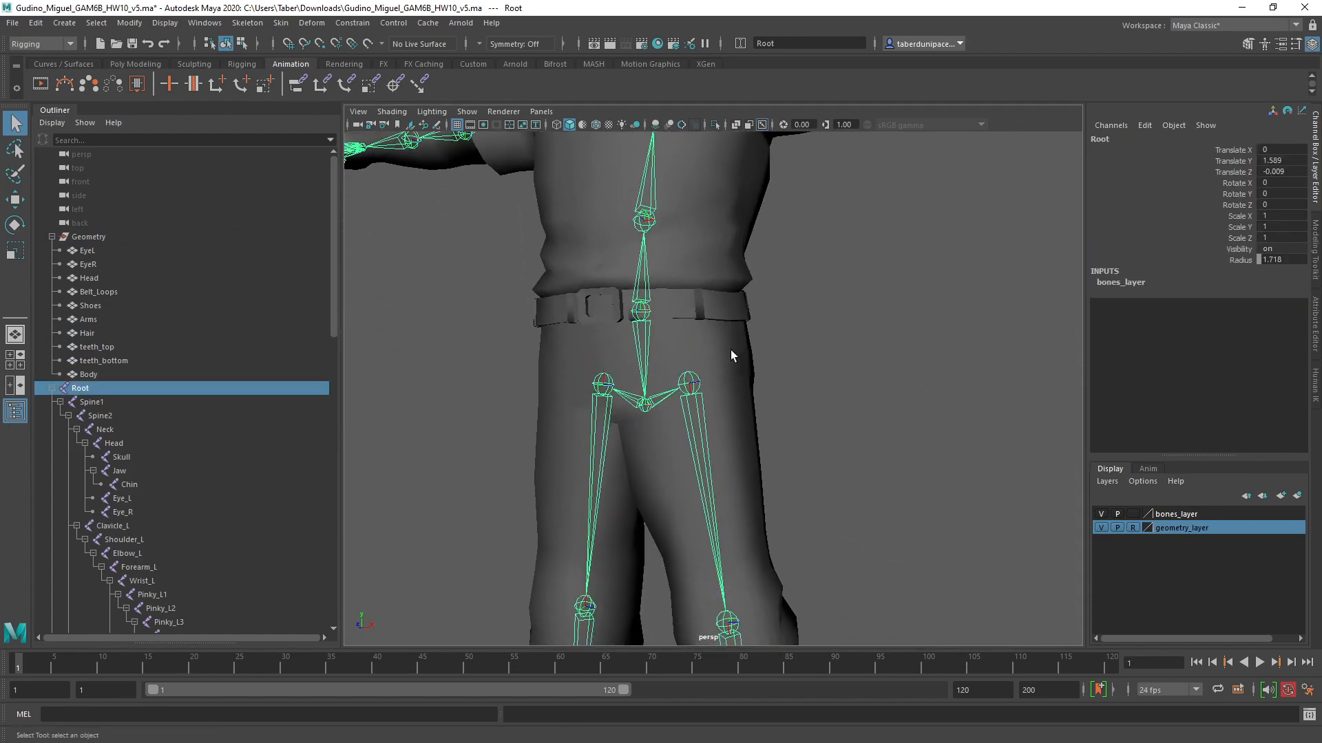
pyautogui.press('e')
pyautogui.keyDown('alt'); pyautogui.moveTo(730, 349); pyautogui.dragTo(709, 383); pyautogui.keyUp('alt')
pyautogui.keyDown('alt'); pyautogui.moveTo(709, 383); pyautogui.dragTo(850, 410, button='right'); pyautogui.keyUp('alt')
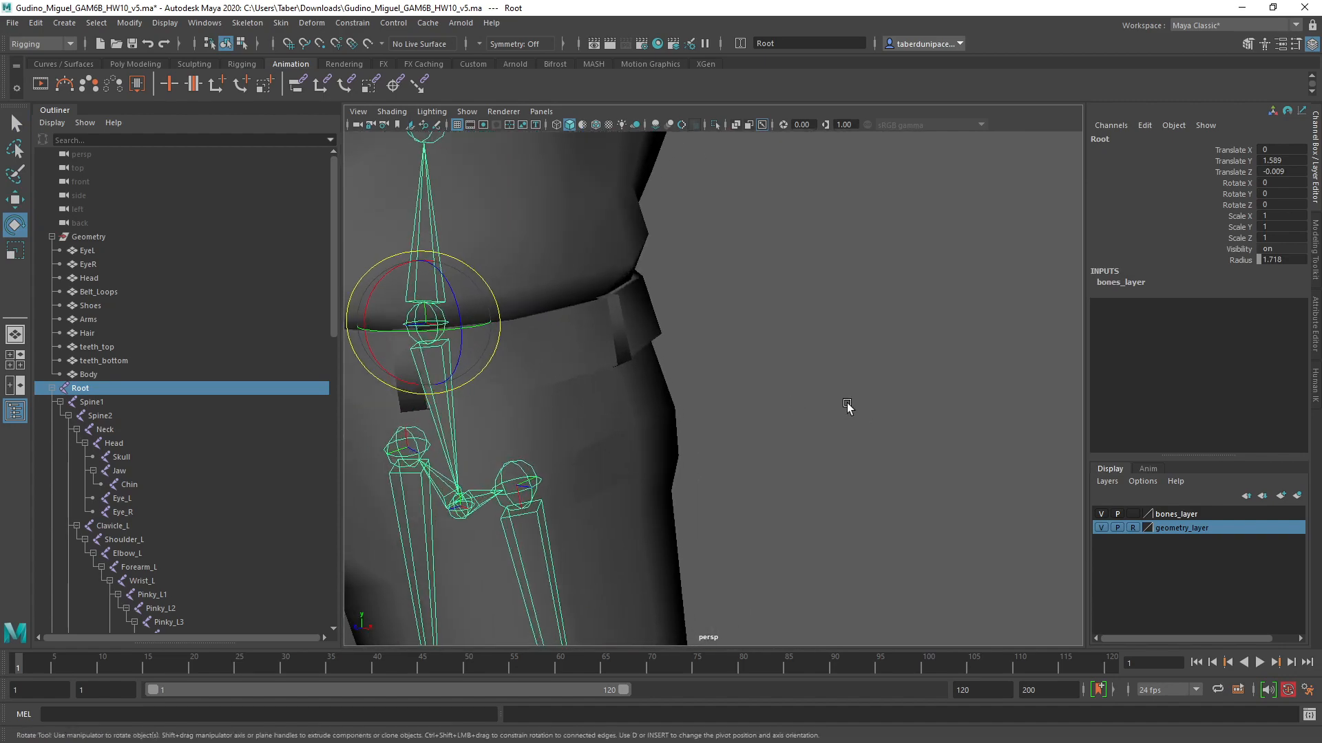
pyautogui.keyDown('alt'); pyautogui.moveTo(661, 365); pyautogui.dragTo(856, 395, button='middle'); pyautogui.keyUp('alt')
pyautogui.moveTo(856, 395)
pyautogui.keyDown('alt'); pyautogui.mouseDown()
pyautogui.moveTo(817, 392)
pyautogui.moveTo(876, 367)
pyautogui.moveTo(882, 392)
pyautogui.mouseUp(); pyautogui.keyUp('alt')
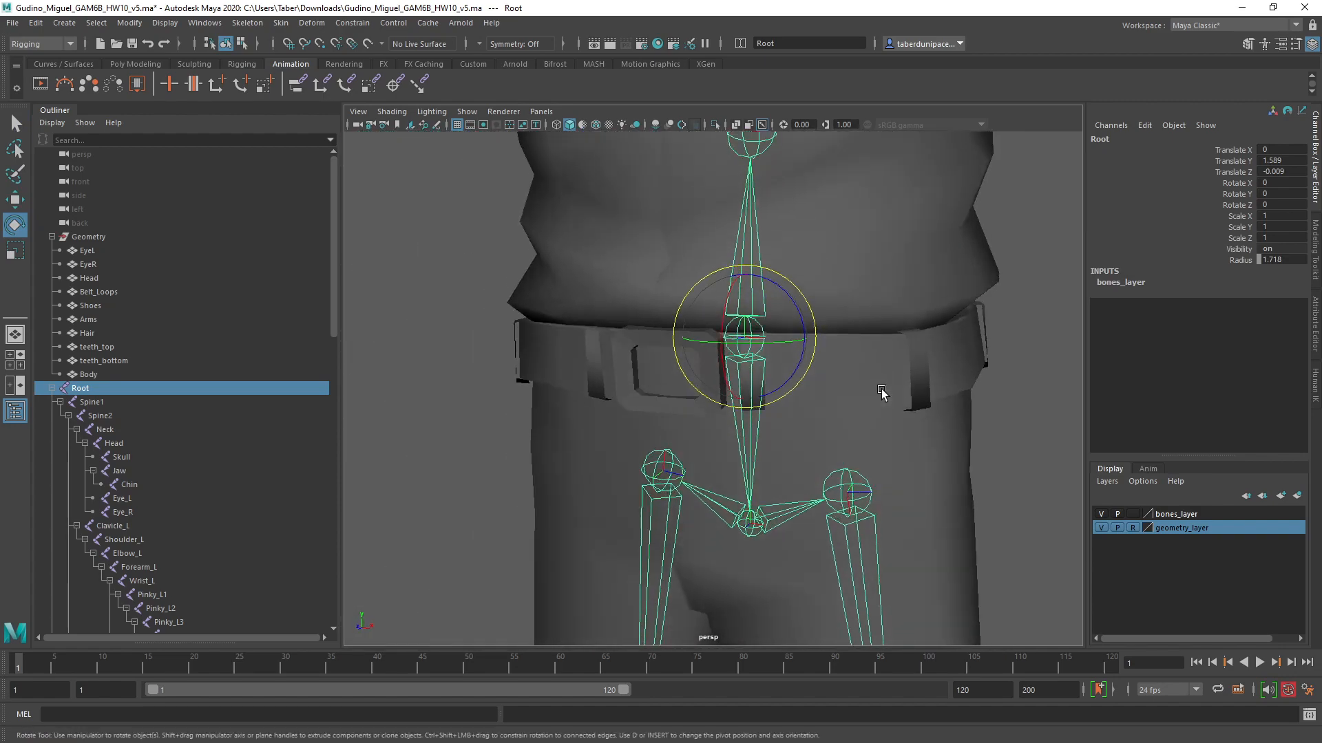
# Step: Select Spine1 and Spine2 in turn and examine their rotation axes and placement in the torso
pyautogui.keyDown('alt'); pyautogui.moveTo(912, 279); pyautogui.dragTo(876, 383, button='middle'); pyautogui.keyUp('alt')
pyautogui.keyDown('alt'); pyautogui.moveTo(877, 383); pyautogui.dragTo(811, 366, button='right'); pyautogui.keyUp('alt')
pyautogui.keyDown('alt'); pyautogui.moveTo(820, 364); pyautogui.dragTo(800, 399, button='middle'); pyautogui.keyUp('alt')
pyautogui.moveTo(801, 399)
pyautogui.keyDown('alt'); pyautogui.mouseDown()
pyautogui.moveTo(864, 386)
pyautogui.moveTo(785, 372)
pyautogui.moveTo(791, 388)
pyautogui.mouseUp(); pyautogui.keyUp('alt')
pyautogui.keyDown('alt'); pyautogui.moveTo(839, 371); pyautogui.dragTo(868, 457, button='middle'); pyautogui.keyUp('alt')
pyautogui.click(675, 473)
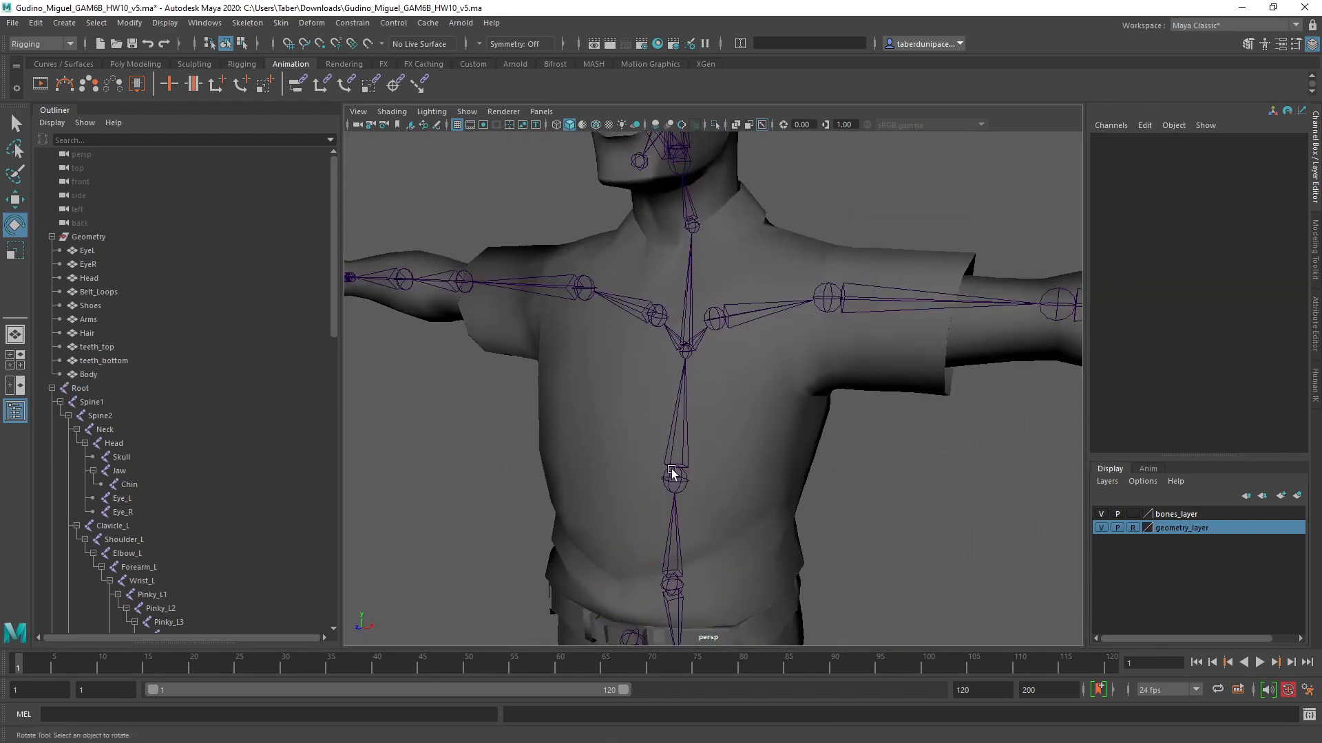
pyautogui.keyDown('alt'); pyautogui.moveTo(818, 378); pyautogui.dragTo(776, 437, button='middle'); pyautogui.keyUp('alt')
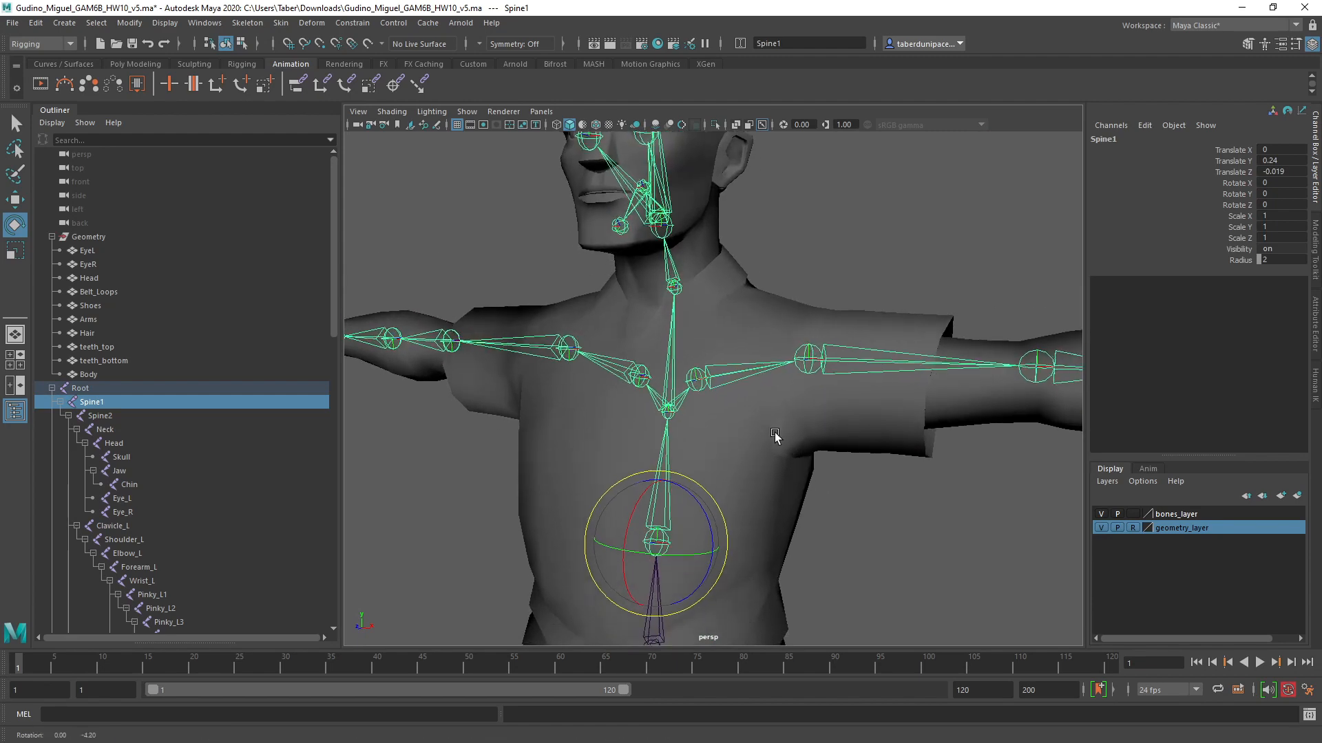
pyautogui.keyDown('alt'); pyautogui.moveTo(673, 335); pyautogui.dragTo(687, 324); pyautogui.keyUp('alt')
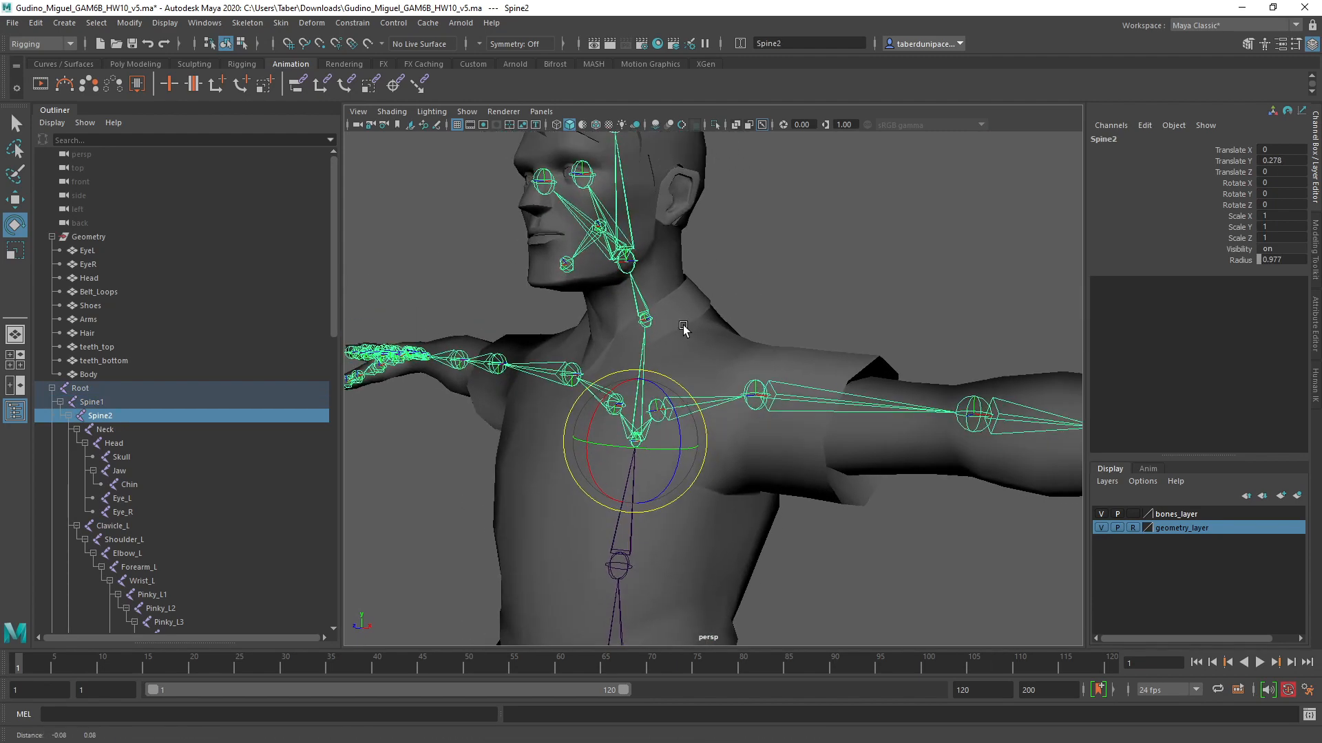
# Step: Select the Neck joint and examine its rotation axes and the placement of the neck and clavicle joints
pyautogui.click(709, 300)
pyautogui.click(650, 319)
pyautogui.keyDown('alt'); pyautogui.moveTo(650, 321); pyautogui.dragTo(693, 327, button='right'); pyautogui.keyUp('alt')
pyautogui.keyDown('alt'); pyautogui.moveTo(733, 189); pyautogui.dragTo(800, 426, button='middle'); pyautogui.keyUp('alt')
pyautogui.keyDown('alt'); pyautogui.moveTo(932, 331); pyautogui.dragTo(888, 346, button='right'); pyautogui.keyUp('alt')
pyautogui.moveTo(888, 347)
pyautogui.keyDown('alt'); pyautogui.mouseDown()
pyautogui.moveTo(907, 345)
pyautogui.moveTo(883, 339)
pyautogui.mouseUp(); pyautogui.keyUp('alt')
pyautogui.keyDown('alt'); pyautogui.moveTo(944, 425); pyautogui.dragTo(848, 297, button='middle'); pyautogui.keyUp('alt')
pyautogui.keyDown('alt'); pyautogui.moveTo(848, 297); pyautogui.dragTo(778, 356); pyautogui.keyUp('alt')
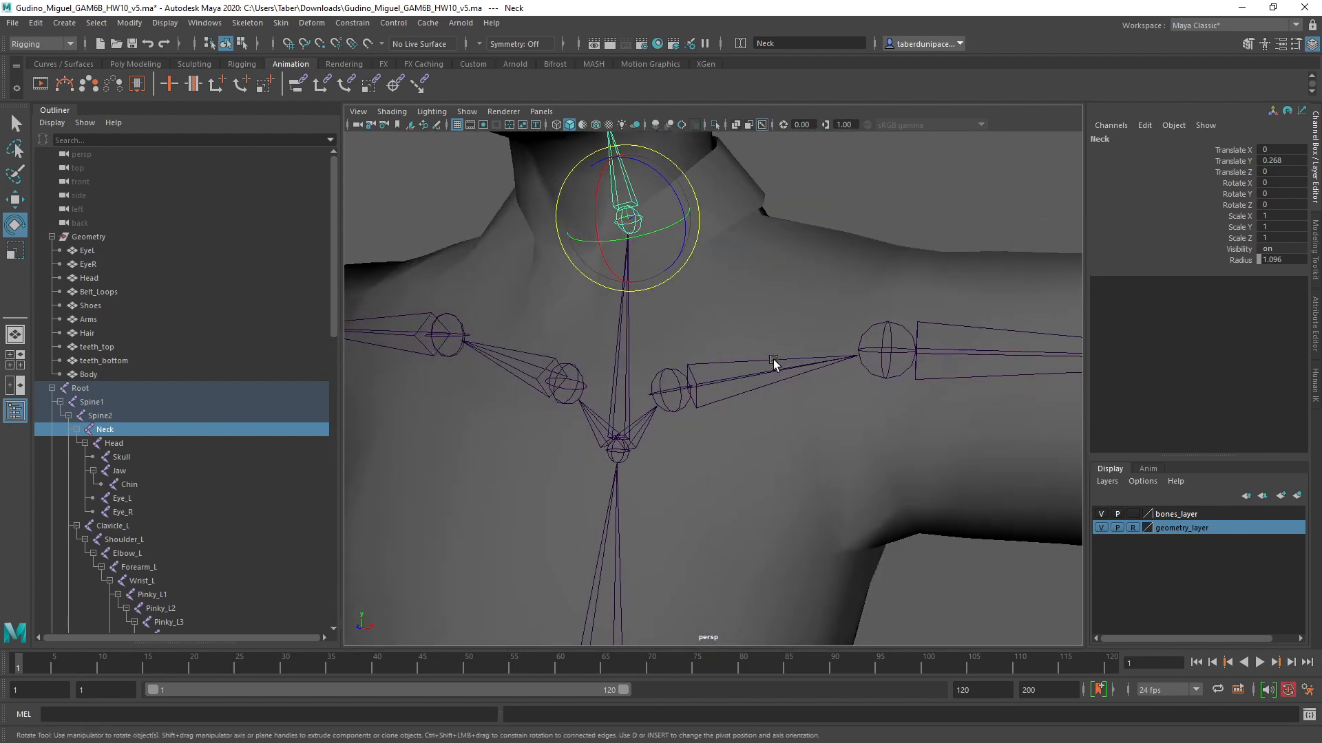
# Step: Test-rotate Clavicle_L and Clavicle_R together, undo the rotation and clear the selection
pyautogui.click(774, 359)
pyautogui.keyDown('shift'); pyautogui.click(526, 355); pyautogui.keyUp('shift')
pyautogui.press('f')
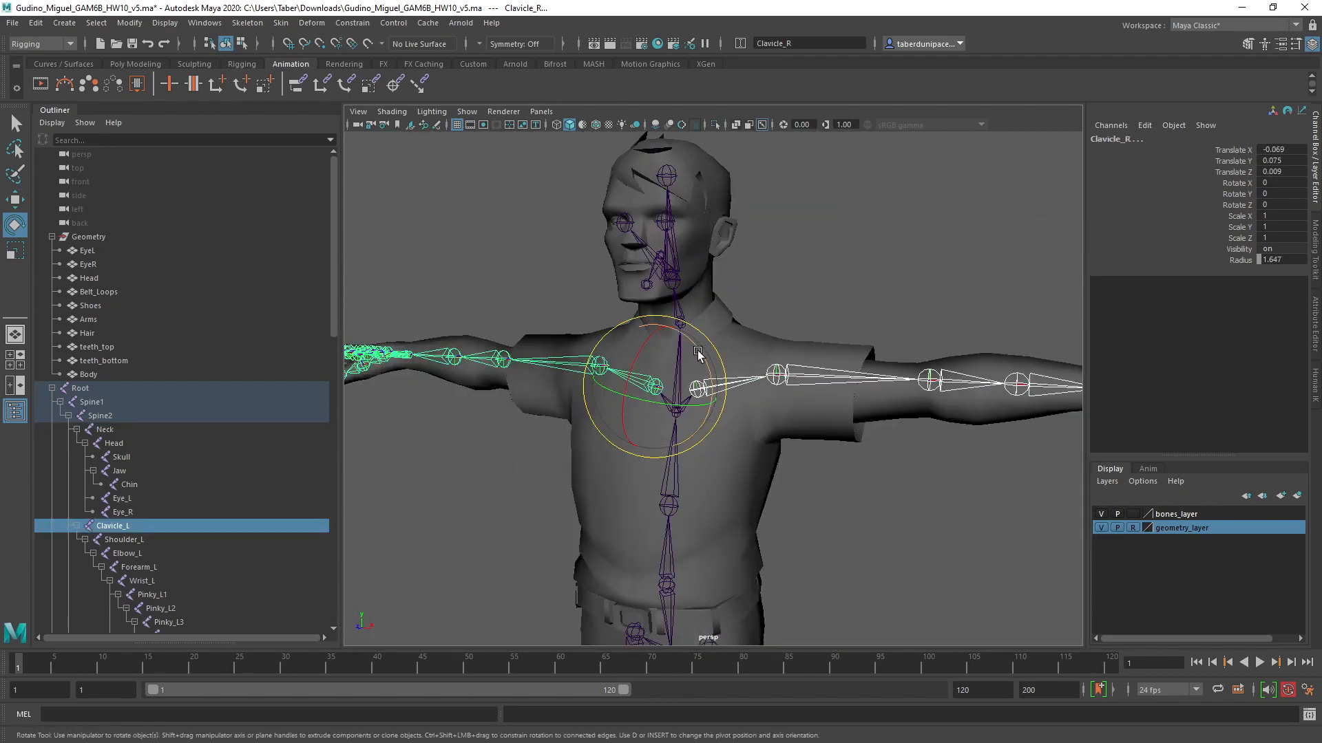
pyautogui.moveTo(700, 352); pyautogui.dragTo(654, 302)
pyautogui.hotkey('ctrl', 'z')
pyautogui.click(834, 264)
# Step: Select Shoulder_L and its child Elbow_L in turn and examine their rotation axes along the left arm
pyautogui.keyDown('alt'); pyautogui.moveTo(755, 314); pyautogui.dragTo(712, 258, button='middle'); pyautogui.keyUp('alt')
pyautogui.scroll(2, 685, 315)
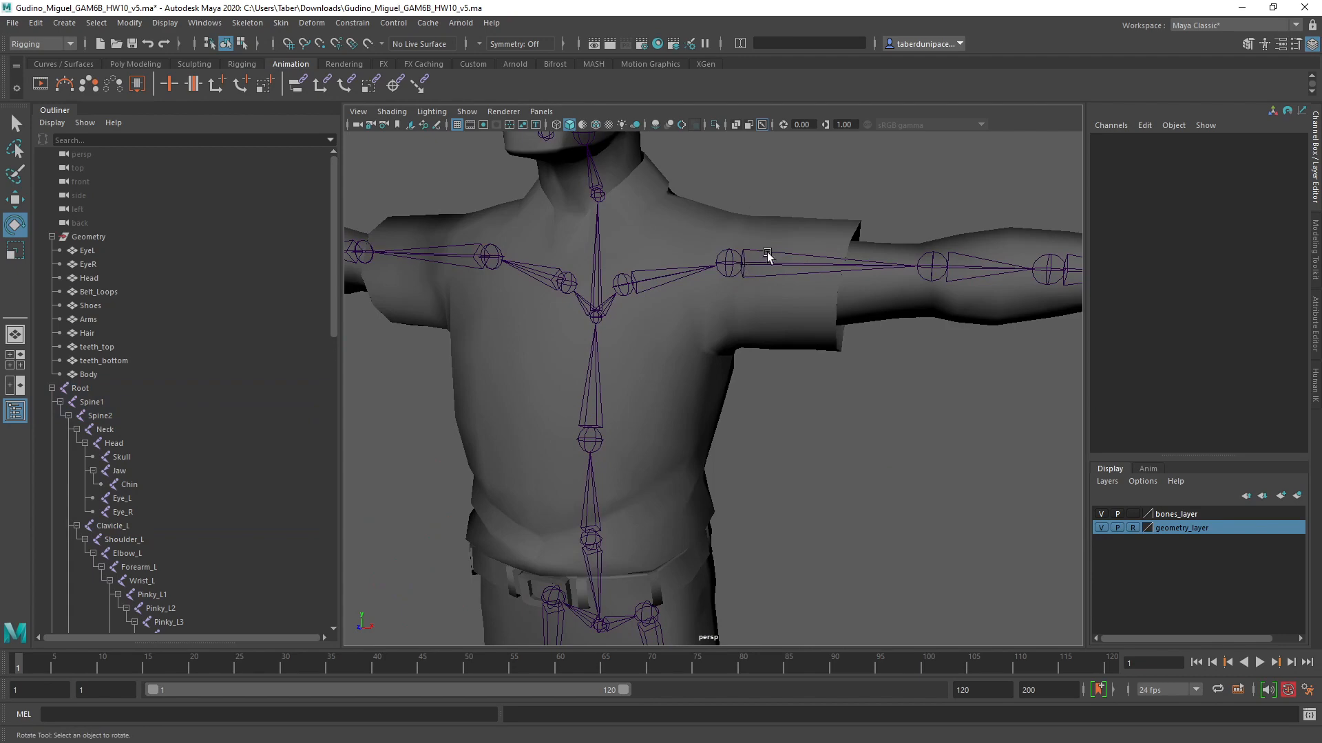
pyautogui.click(768, 253)
pyautogui.scroll(-3, 828, 237)
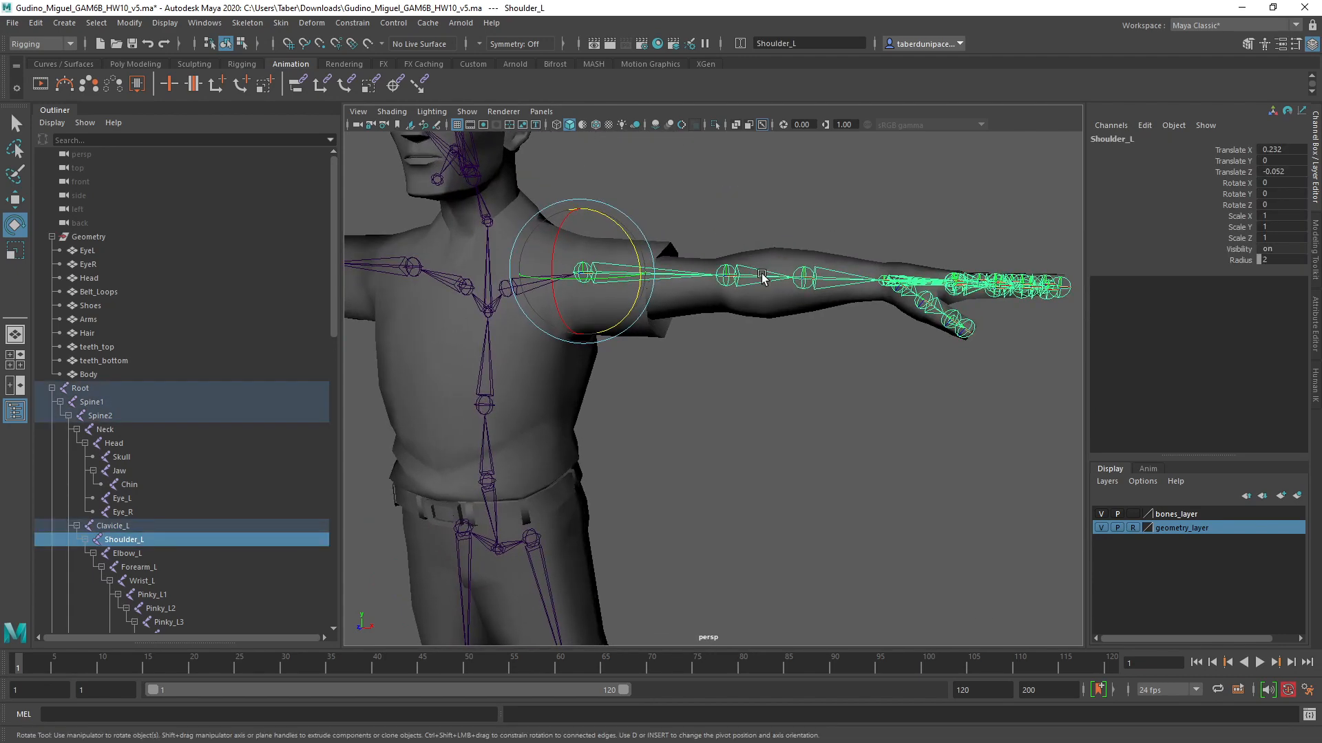
pyautogui.press('Down')
pyautogui.scroll(-1, 673, 206)
pyautogui.keyDown('alt'); pyautogui.moveTo(640, 256); pyautogui.dragTo(592, 311); pyautogui.keyUp('alt')
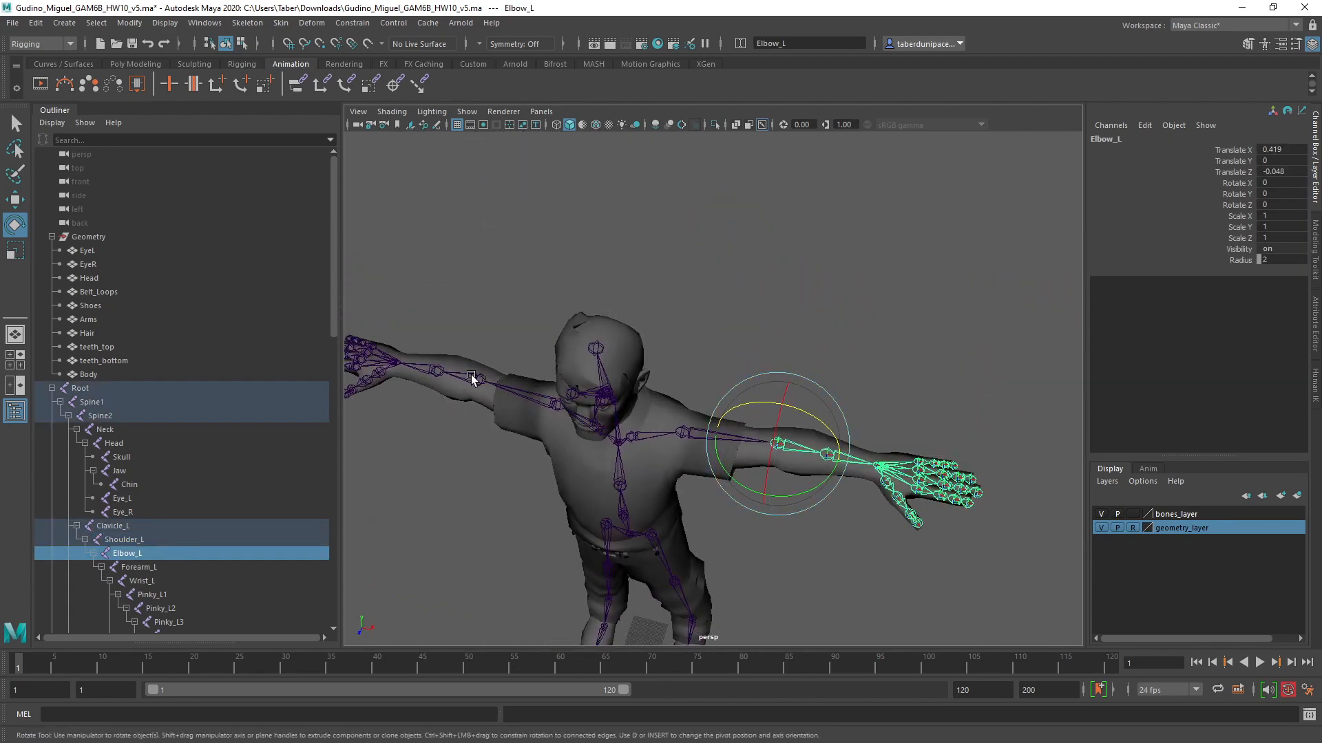
# Step: Test-rotate the right elbow joint, undo the rotation and clear the selection
pyautogui.click(476, 378)
pyautogui.moveTo(512, 422); pyautogui.dragTo(558, 385)
pyautogui.hotkey('ctrl', 'z')
pyautogui.click(756, 387)
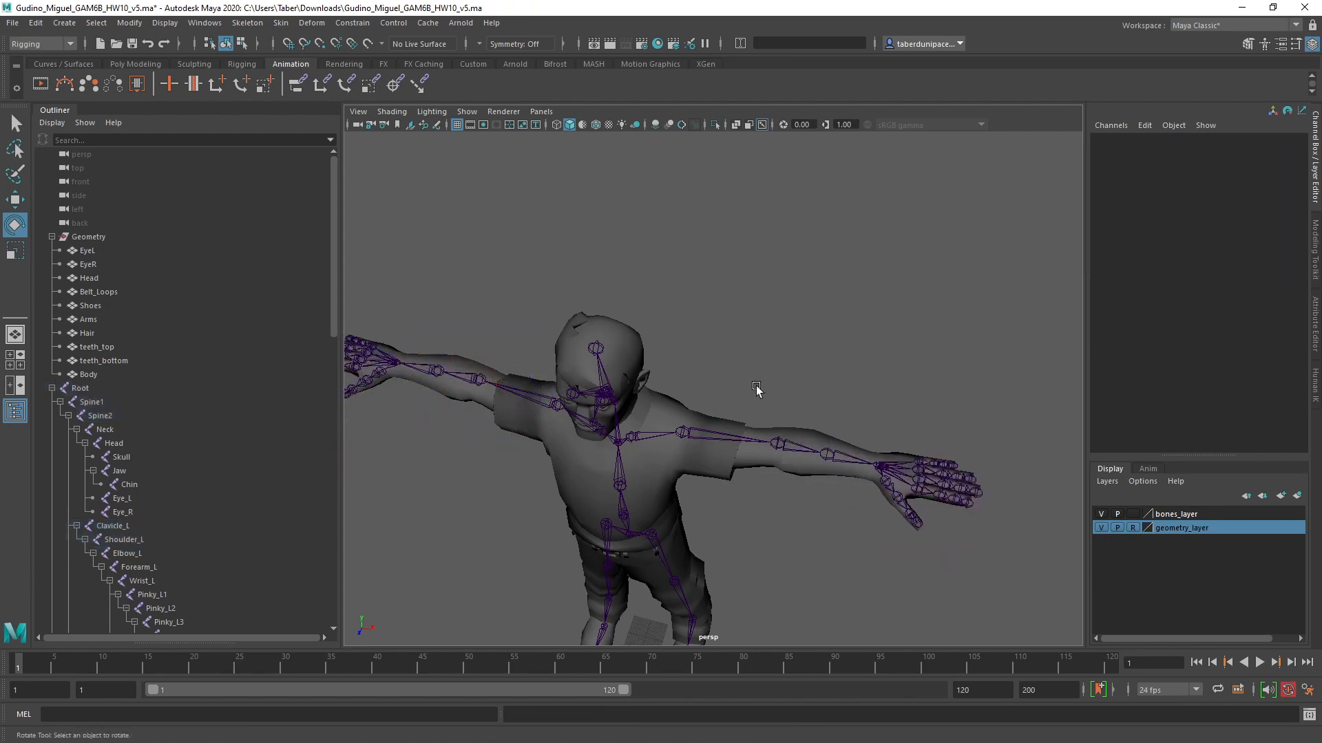
# Step: Examine the joint placement in the left hand and the orientation of Thumb_L1 from several angles
pyautogui.keyDown('alt'); pyautogui.moveTo(755, 386); pyautogui.dragTo(667, 374); pyautogui.keyUp('alt')
pyautogui.scroll(5, 780, 373)
pyautogui.keyDown('alt'); pyautogui.moveTo(780, 373); pyautogui.dragTo(838, 490); pyautogui.keyUp('alt')
pyautogui.scroll(-4, 820, 389)
pyautogui.click(749, 416)
pyautogui.click(890, 503)
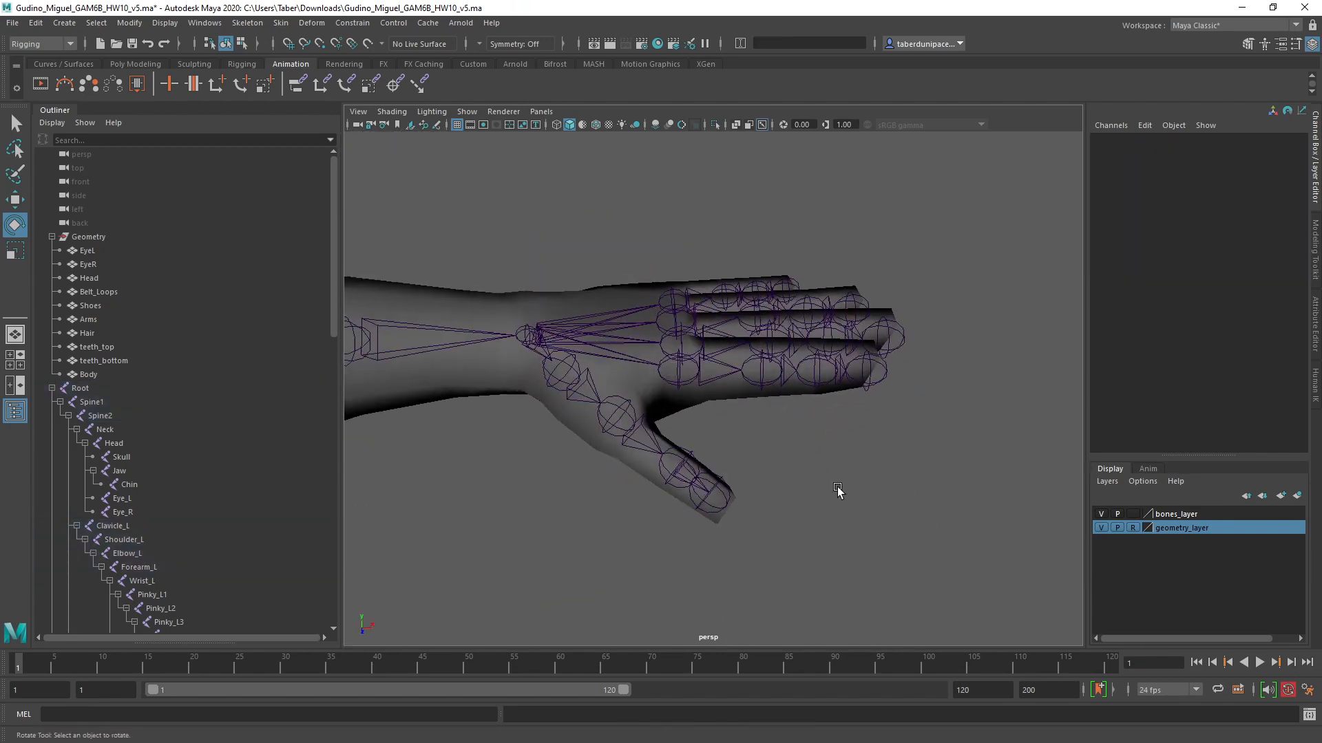
pyautogui.click(581, 367)
pyautogui.keyDown('alt'); pyautogui.moveTo(581, 368); pyautogui.dragTo(752, 400); pyautogui.keyUp('alt')
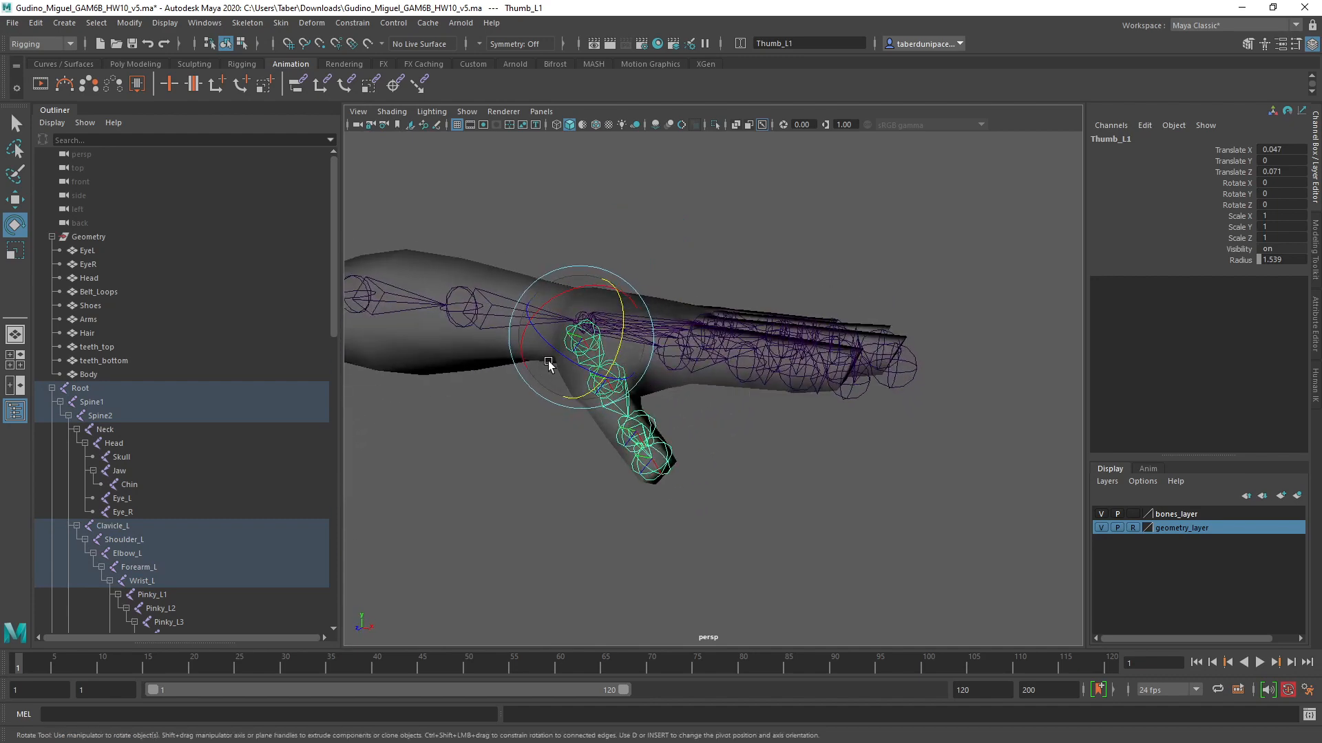
pyautogui.keyDown('alt'); pyautogui.moveTo(836, 428); pyautogui.dragTo(806, 385); pyautogui.keyUp('alt')
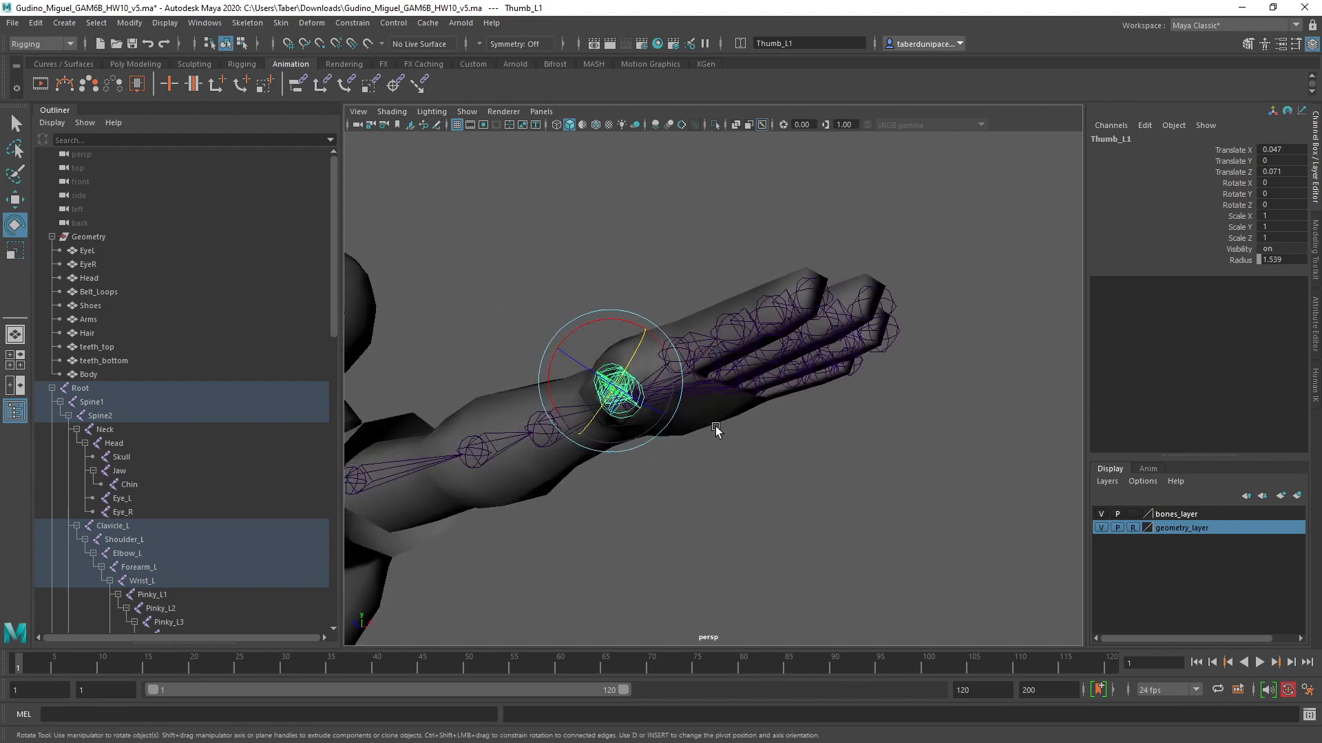
pyautogui.keyDown('alt'); pyautogui.moveTo(706, 404); pyautogui.dragTo(797, 473); pyautogui.keyUp('alt')
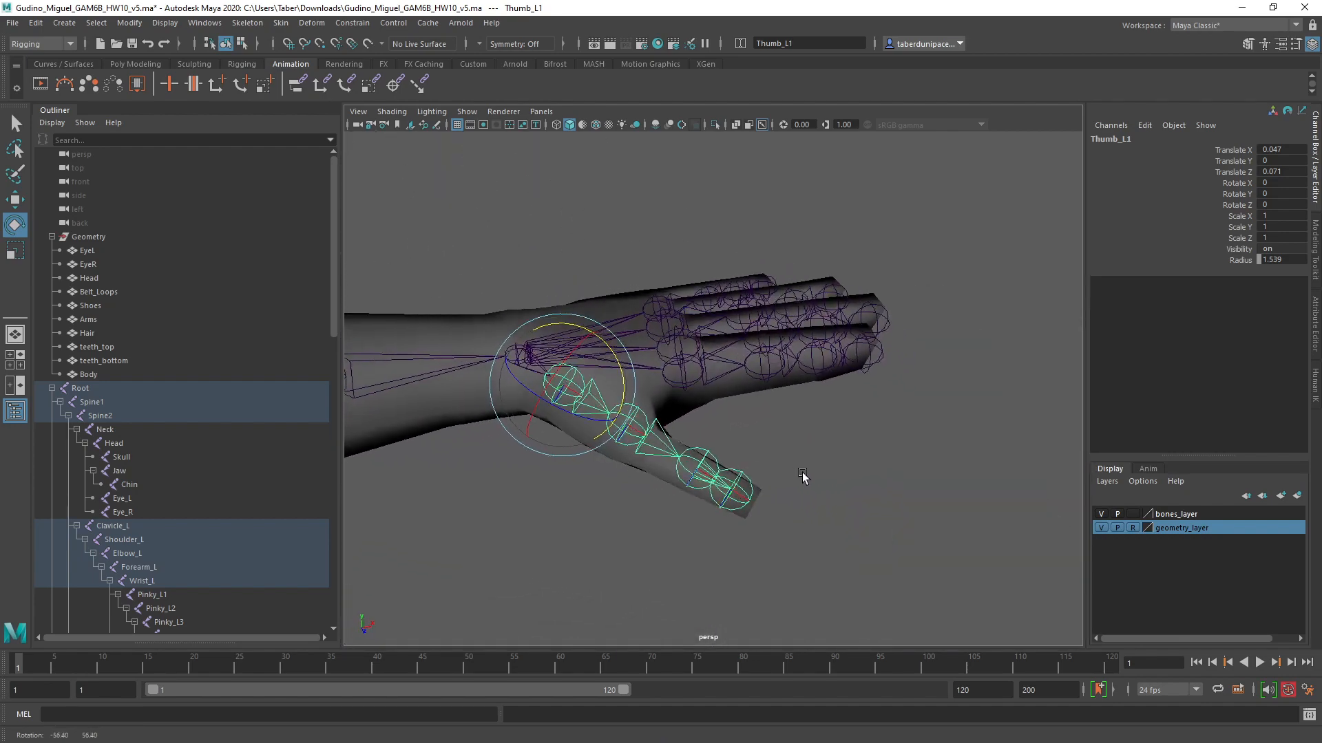
pyautogui.keyDown('alt'); pyautogui.moveTo(797, 474); pyautogui.dragTo(832, 465, button='right'); pyautogui.keyUp('alt')
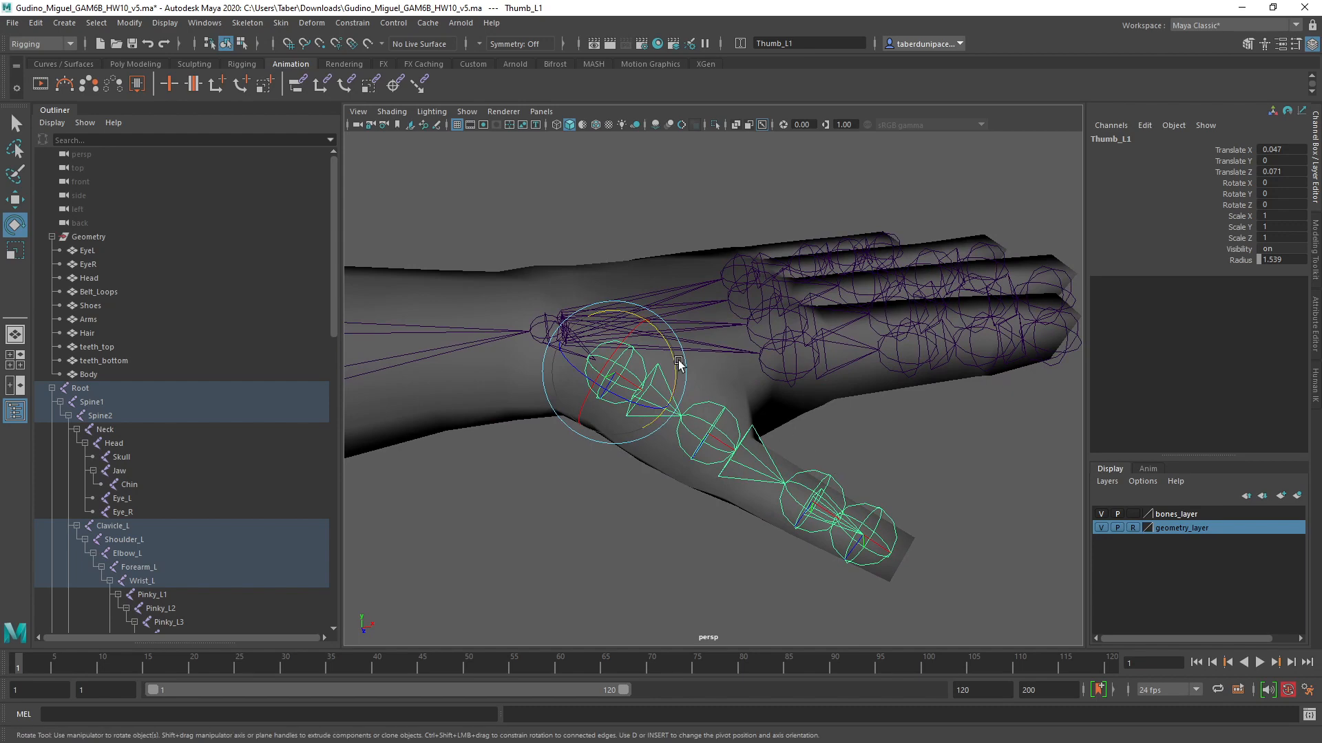
# Step: Move Thumb_L1 to about 0.042, -0.009, 0.077 and rotate it about -10.569 in X and 2.545 in Y to fit the thumb
pyautogui.press('w')
pyautogui.moveTo(613, 377); pyautogui.dragTo(681, 382)
pyautogui.press('e')
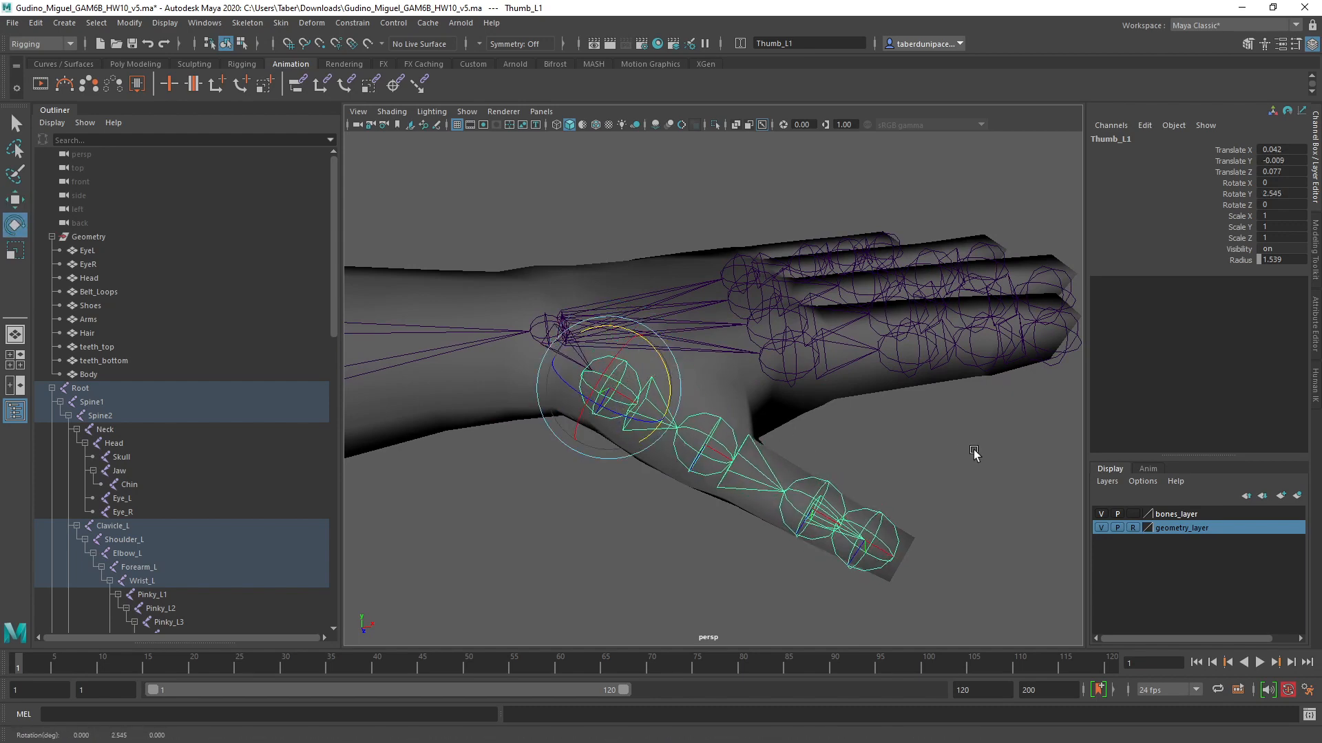
pyautogui.keyDown('alt'); pyautogui.moveTo(770, 414); pyautogui.dragTo(592, 279); pyautogui.keyUp('alt')
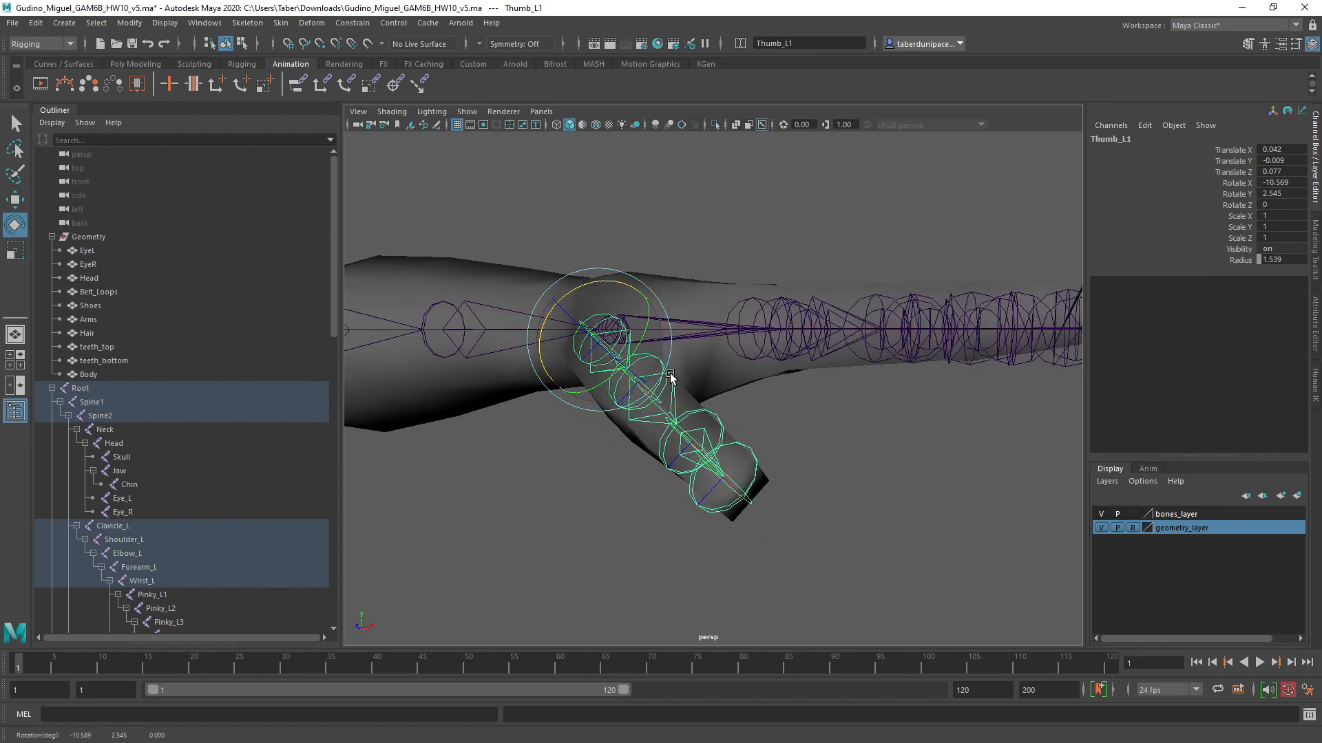
pyautogui.keyDown('alt'); pyautogui.moveTo(673, 374); pyautogui.dragTo(687, 378); pyautogui.keyUp('alt')
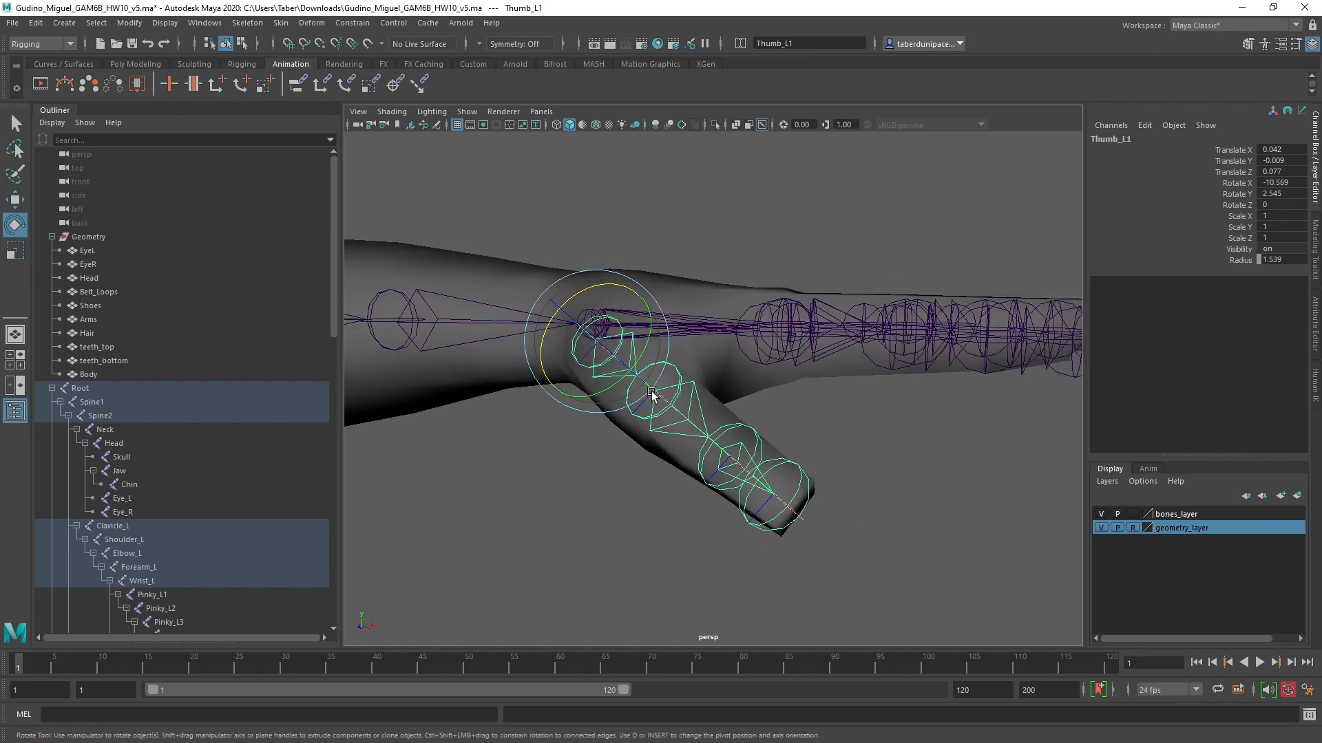
# Step: Examine the hip, knee, ankle and foot joint placement in the legs from the side and clear the selection
pyautogui.keyDown('alt'); pyautogui.moveTo(919, 430); pyautogui.dragTo(799, 378); pyautogui.keyUp('alt')
pyautogui.keyDown('alt'); pyautogui.moveTo(818, 383); pyautogui.dragTo(647, 405, button='right'); pyautogui.keyUp('alt')
pyautogui.keyDown('alt'); pyautogui.moveTo(647, 406); pyautogui.dragTo(674, 422); pyautogui.keyUp('alt')
pyautogui.keyDown('alt'); pyautogui.moveTo(746, 410); pyautogui.dragTo(707, 304, button='middle'); pyautogui.keyUp('alt')
pyautogui.keyDown('alt'); pyautogui.moveTo(702, 310); pyautogui.dragTo(738, 436, button='right'); pyautogui.keyUp('alt')
pyautogui.keyDown('alt'); pyautogui.moveTo(737, 436); pyautogui.dragTo(682, 425); pyautogui.keyUp('alt')
pyautogui.keyDown('alt'); pyautogui.moveTo(723, 422); pyautogui.dragTo(799, 337, button='middle'); pyautogui.keyUp('alt')
pyautogui.keyDown('alt'); pyautogui.moveTo(791, 375); pyautogui.dragTo(709, 371, button='right'); pyautogui.keyUp('alt')
pyautogui.keyDown('alt'); pyautogui.moveTo(867, 471); pyautogui.dragTo(761, 464); pyautogui.keyUp('alt')
pyautogui.keyDown('alt'); pyautogui.moveTo(897, 468); pyautogui.dragTo(887, 457, button='middle'); pyautogui.keyUp('alt')
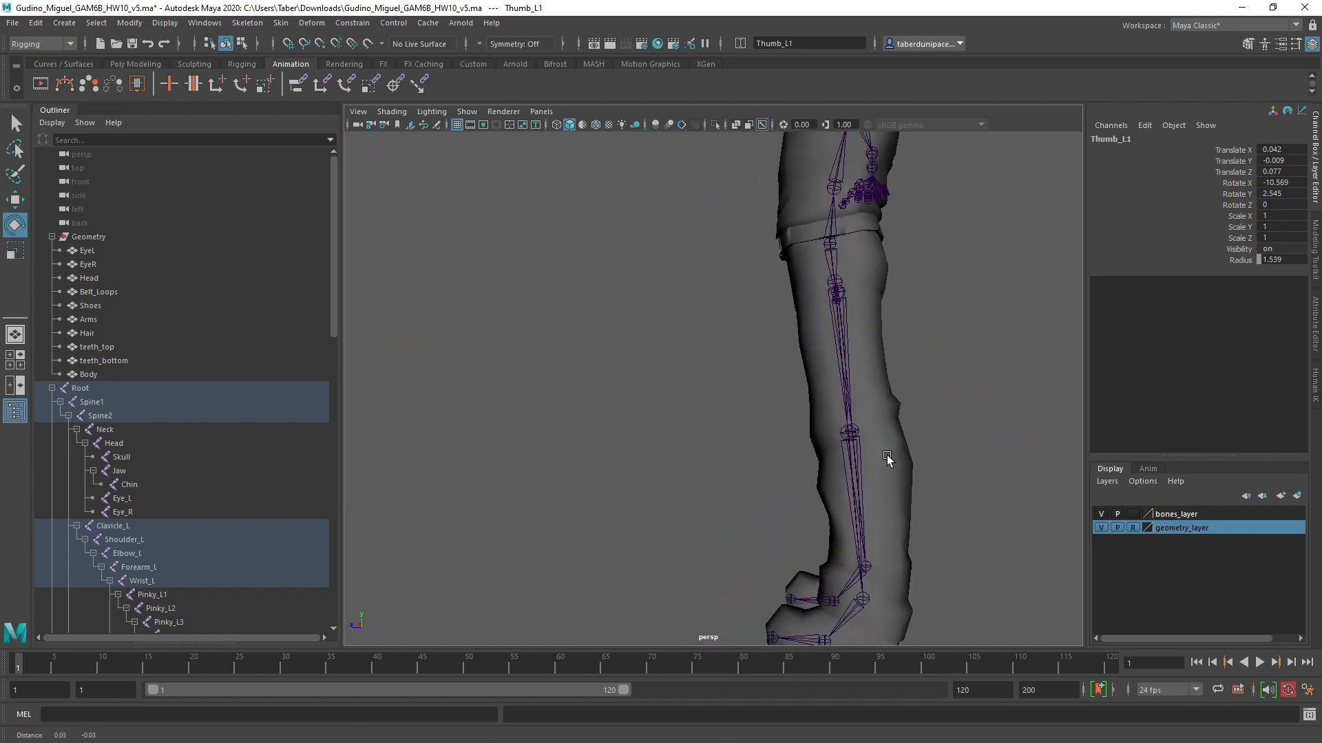
pyautogui.keyDown('alt'); pyautogui.moveTo(886, 456); pyautogui.dragTo(798, 398); pyautogui.keyUp('alt')
pyautogui.click(893, 413)
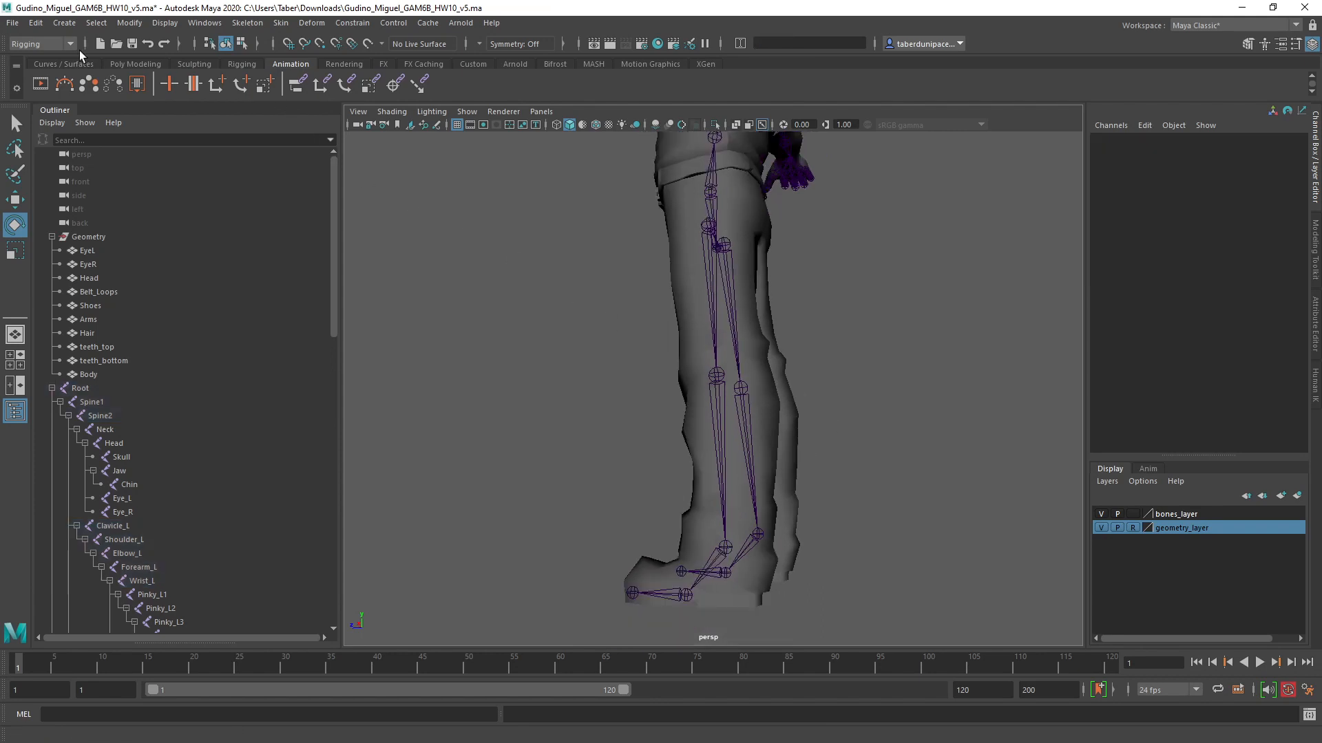
# Step: Create an IK handle with the Rotate-Plane Solver from Hip_L to the left ankle and close the tool settings
pyautogui.click(248, 24)
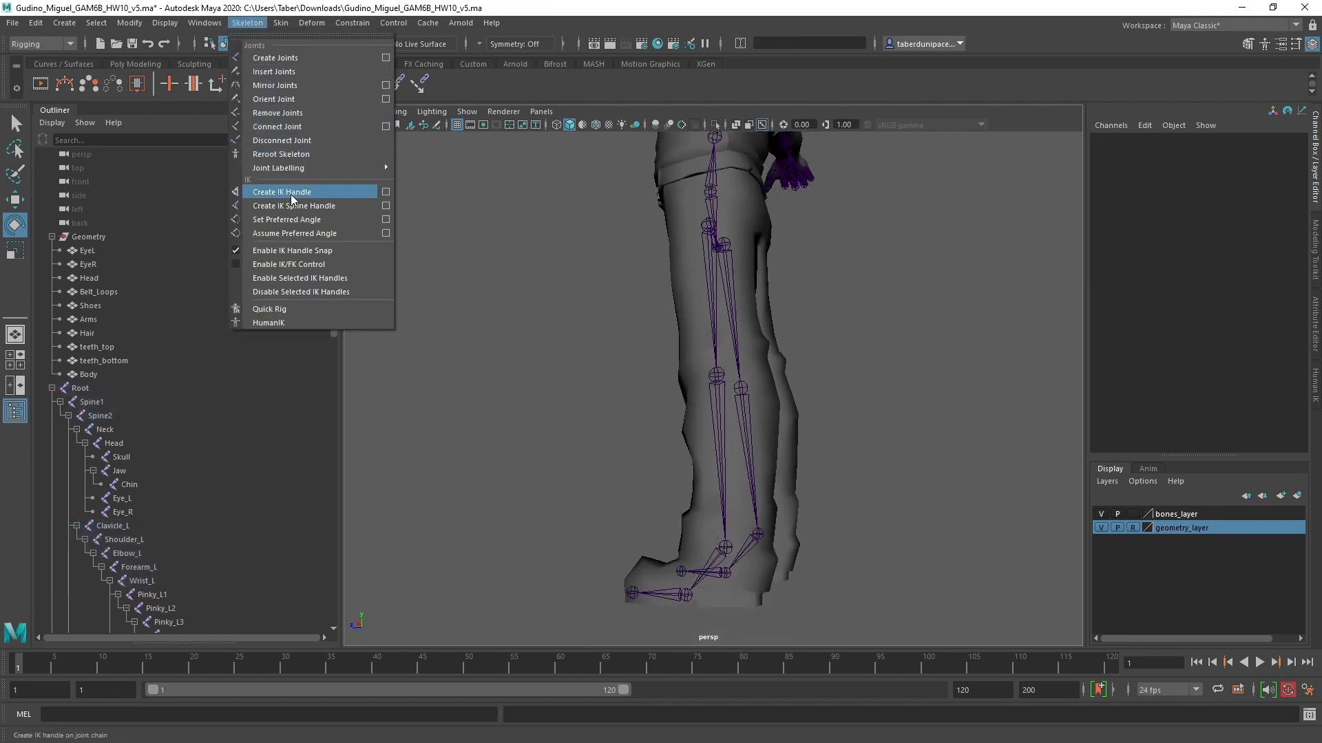
pyautogui.click(389, 192)
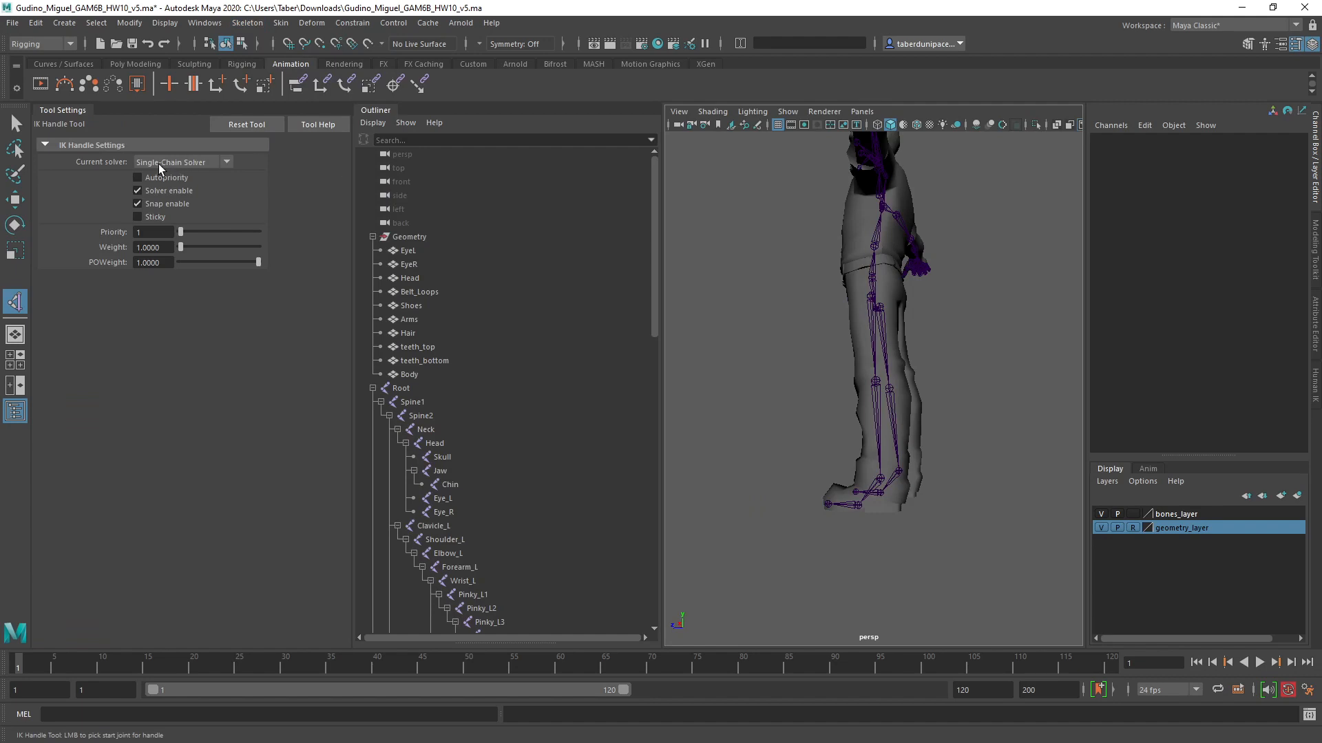
pyautogui.click(159, 164)
pyautogui.click(166, 192)
pyautogui.keyDown('alt'); pyautogui.moveTo(801, 297); pyautogui.dragTo(777, 298); pyautogui.keyUp('alt')
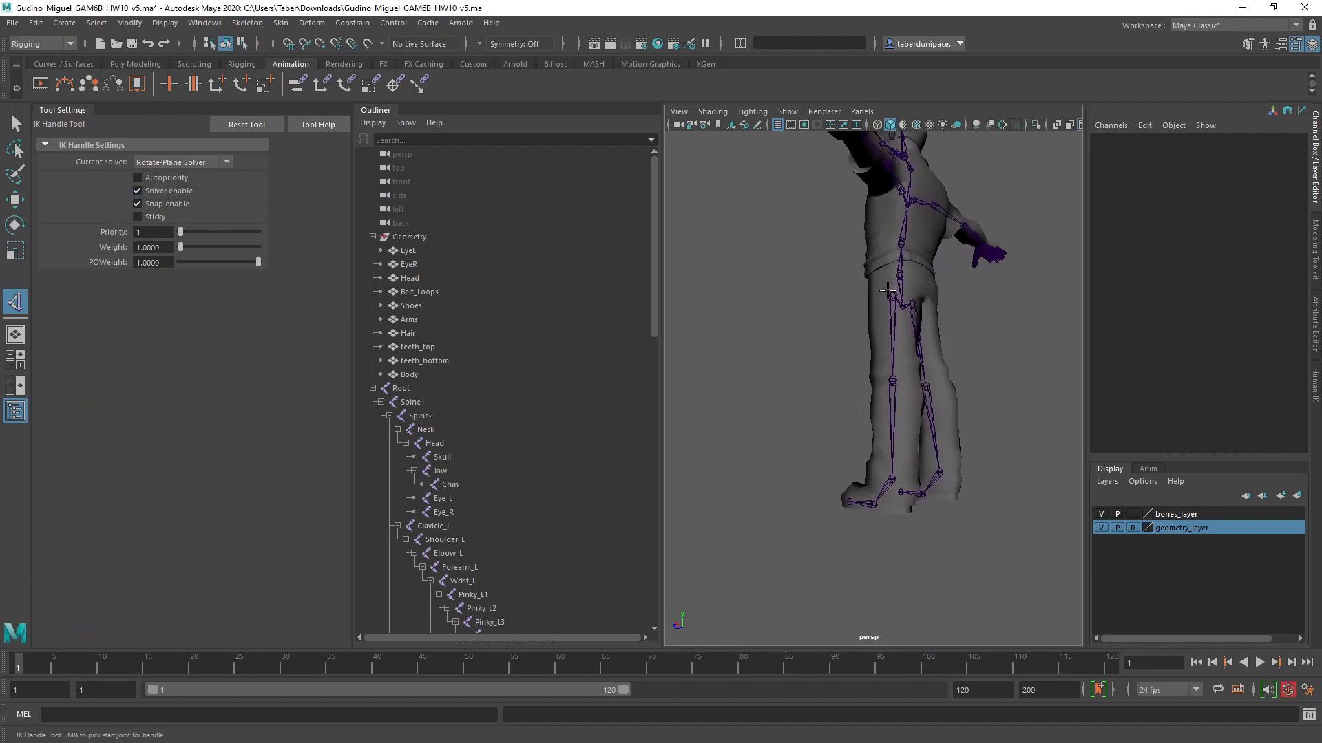
pyautogui.click(892, 295)
pyautogui.click(892, 479)
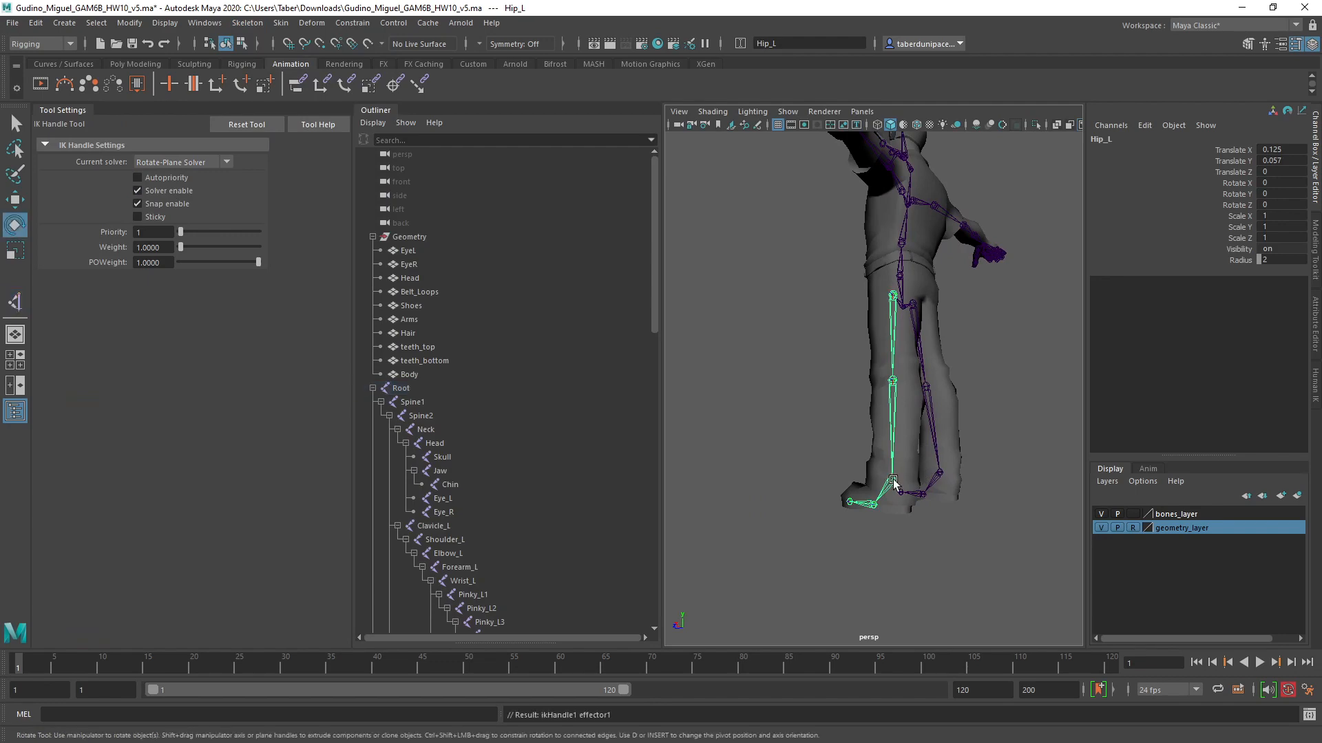
pyautogui.press('e')
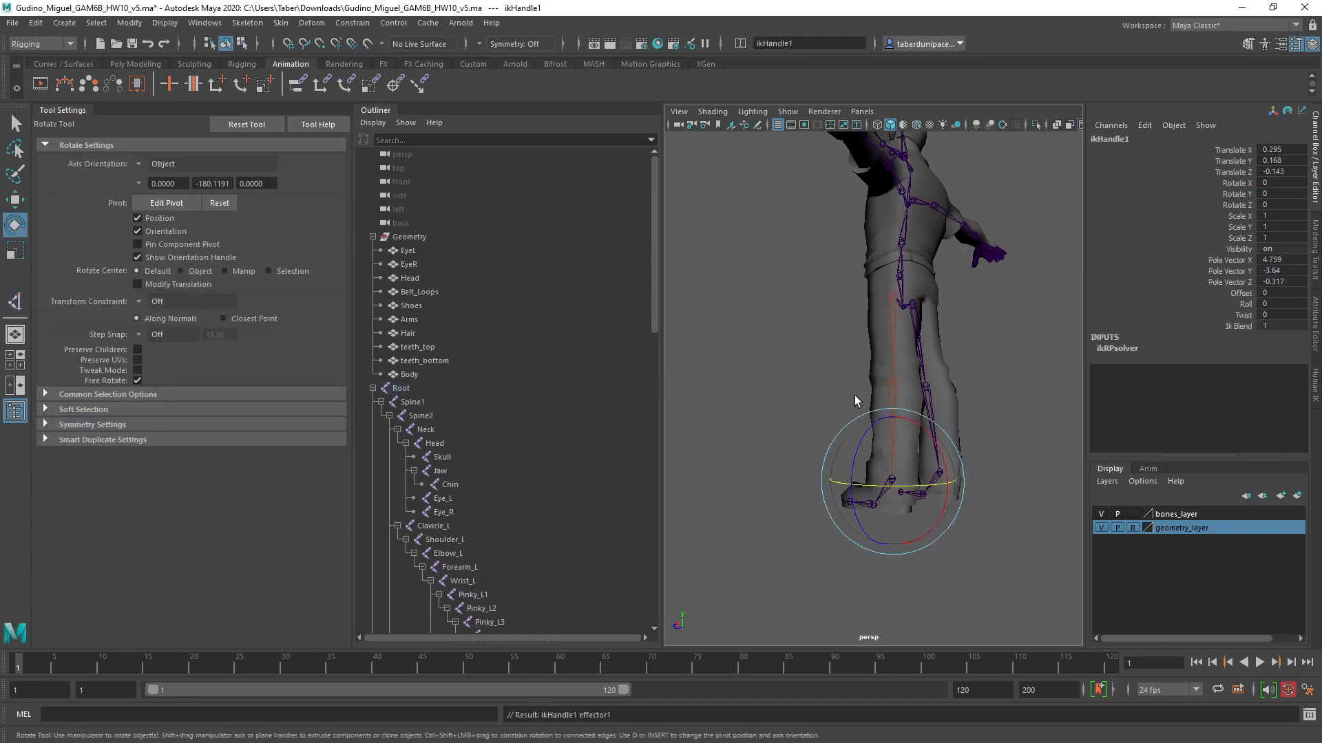
pyautogui.click(1296, 44)
# Step: Raise the left leg's IK handle to about 0.576 in Translate Y to test the knee bend, and deselect it
pyautogui.keyDown('alt'); pyautogui.moveTo(716, 404); pyautogui.dragTo(742, 432); pyautogui.keyUp('alt')
pyautogui.press('w')
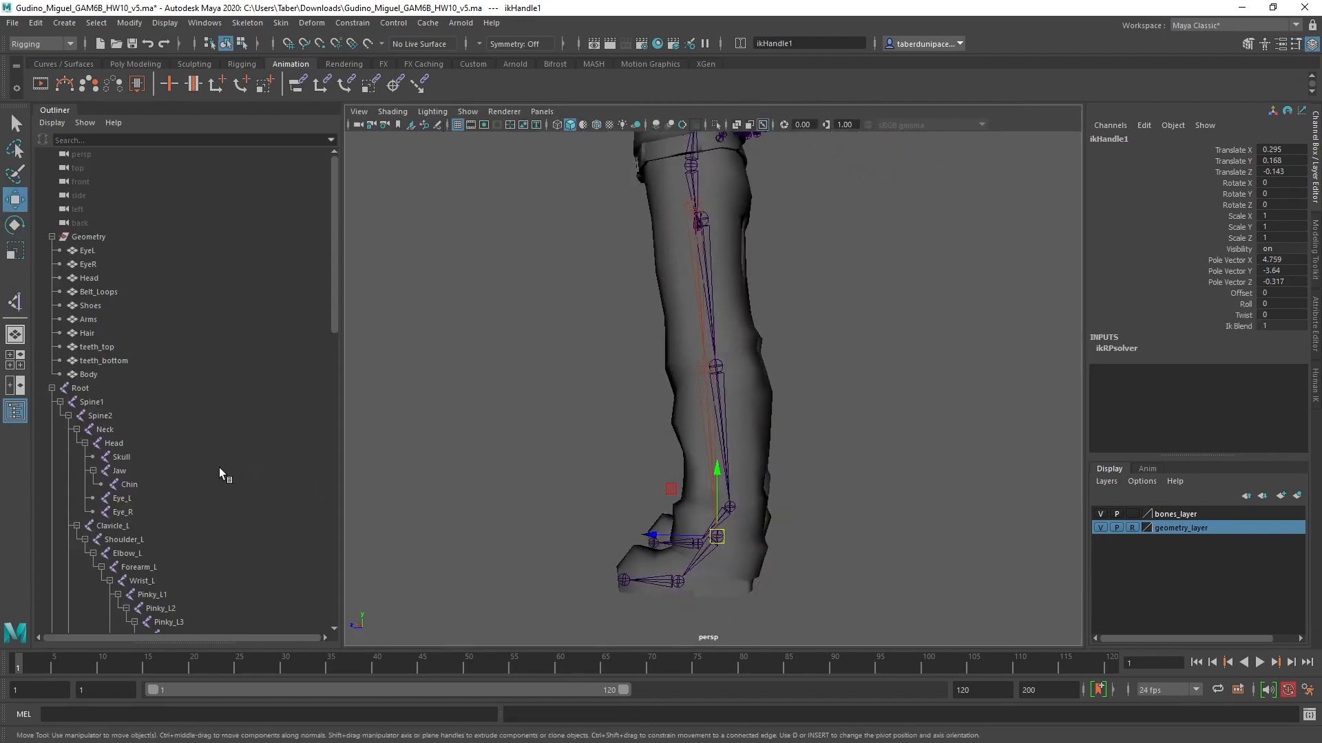
pyautogui.scroll(-15, 219, 468)
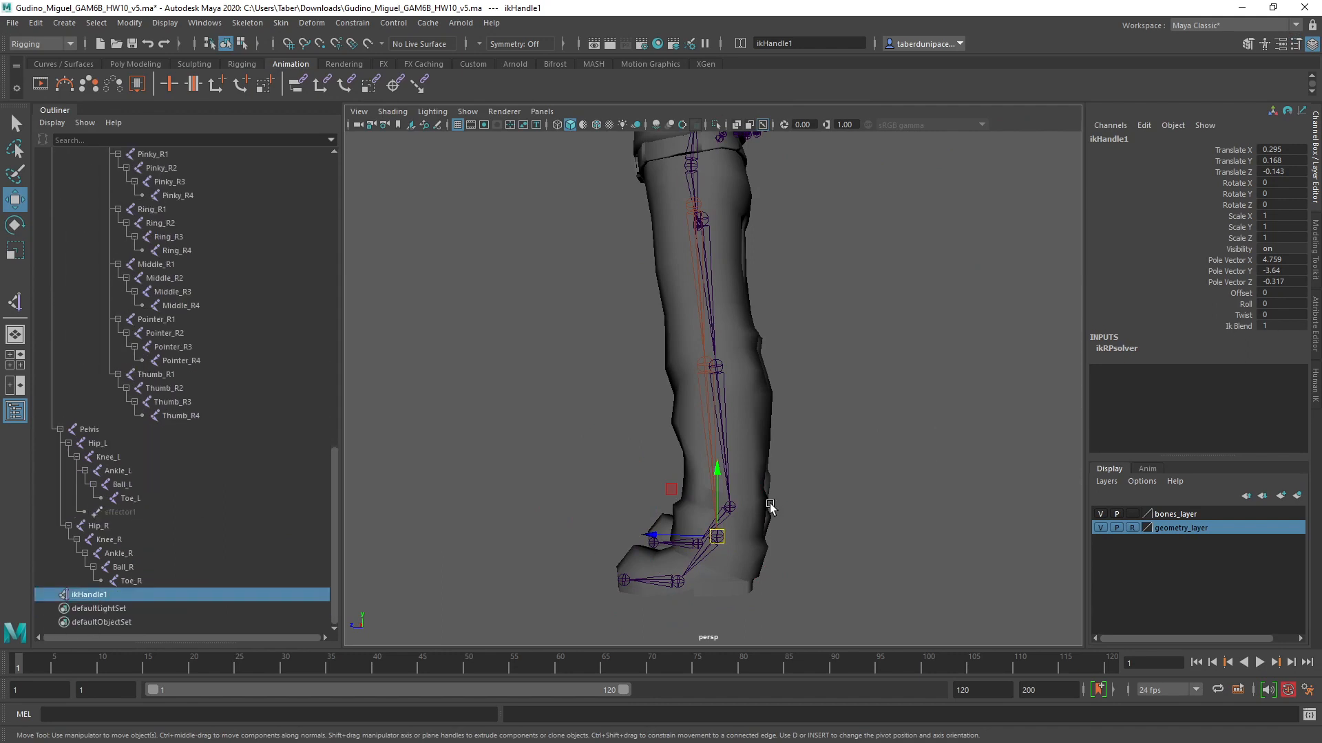
pyautogui.scroll(3, 771, 508)
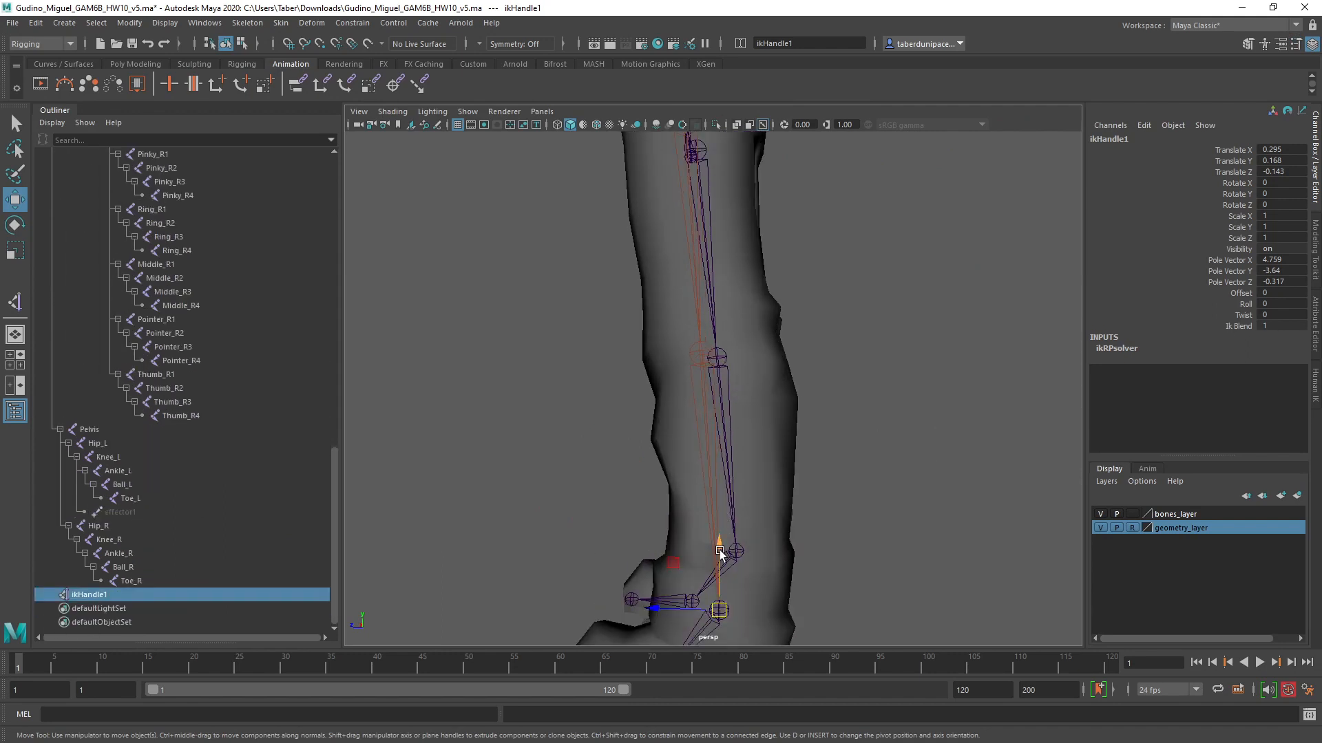
pyautogui.moveTo(720, 554); pyautogui.dragTo(729, 413)
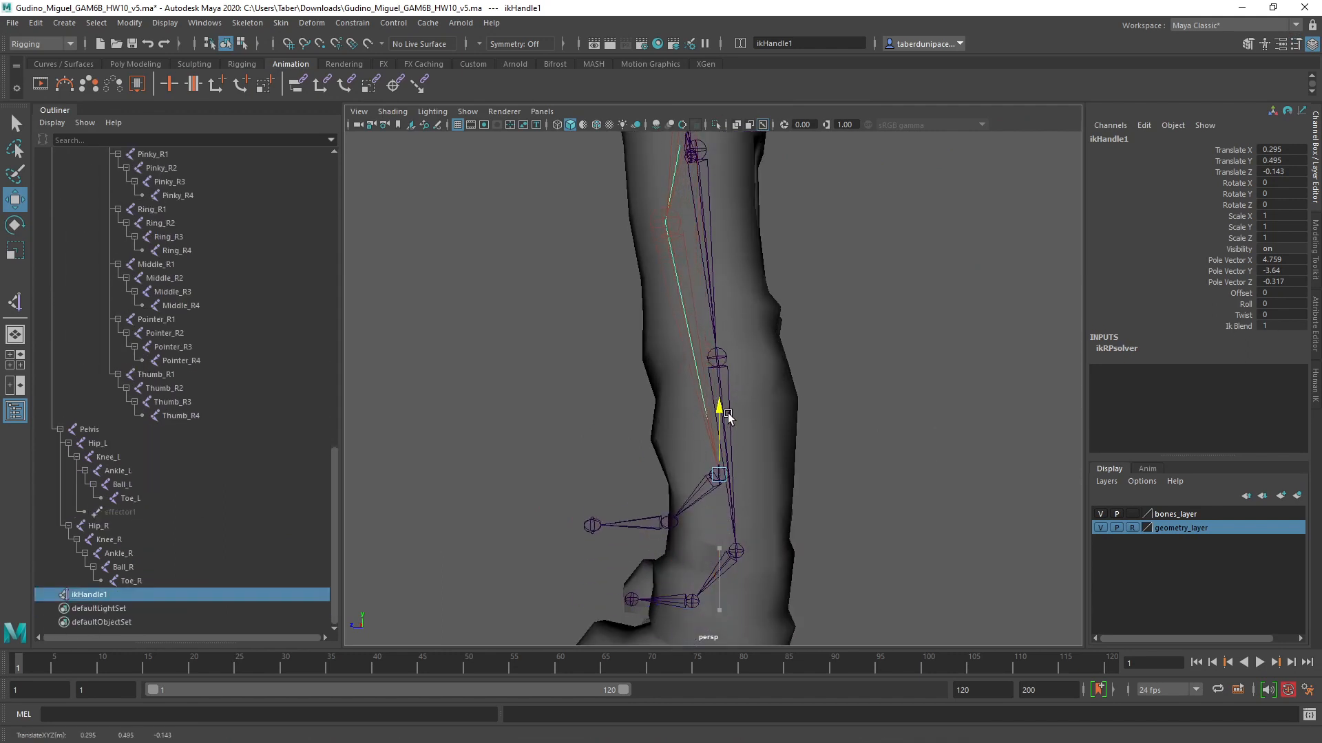
pyautogui.keyDown('alt'); pyautogui.moveTo(588, 439); pyautogui.dragTo(658, 509); pyautogui.keyUp('alt')
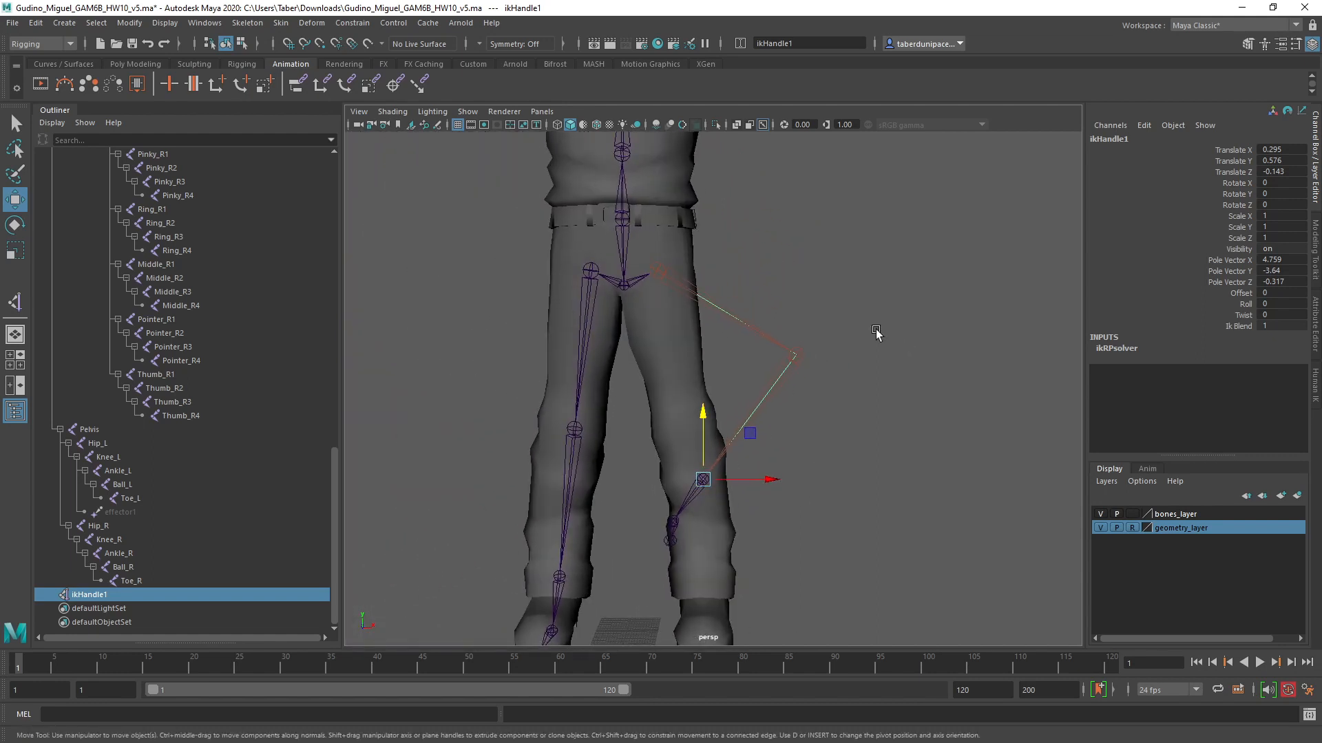
pyautogui.click(873, 360)
# Step: Reposition Knee_R by its pivot to about -0.616, 0.056, -0.001 and examine the right leg's alignment from the side and front
pyautogui.keyDown('alt'); pyautogui.moveTo(541, 548); pyautogui.dragTo(736, 554); pyautogui.keyUp('alt')
pyautogui.keyDown('alt'); pyautogui.moveTo(736, 554); pyautogui.dragTo(682, 439, button='middle'); pyautogui.keyUp('alt')
pyautogui.keyDown('alt'); pyautogui.moveTo(682, 437); pyautogui.dragTo(702, 458); pyautogui.keyUp('alt')
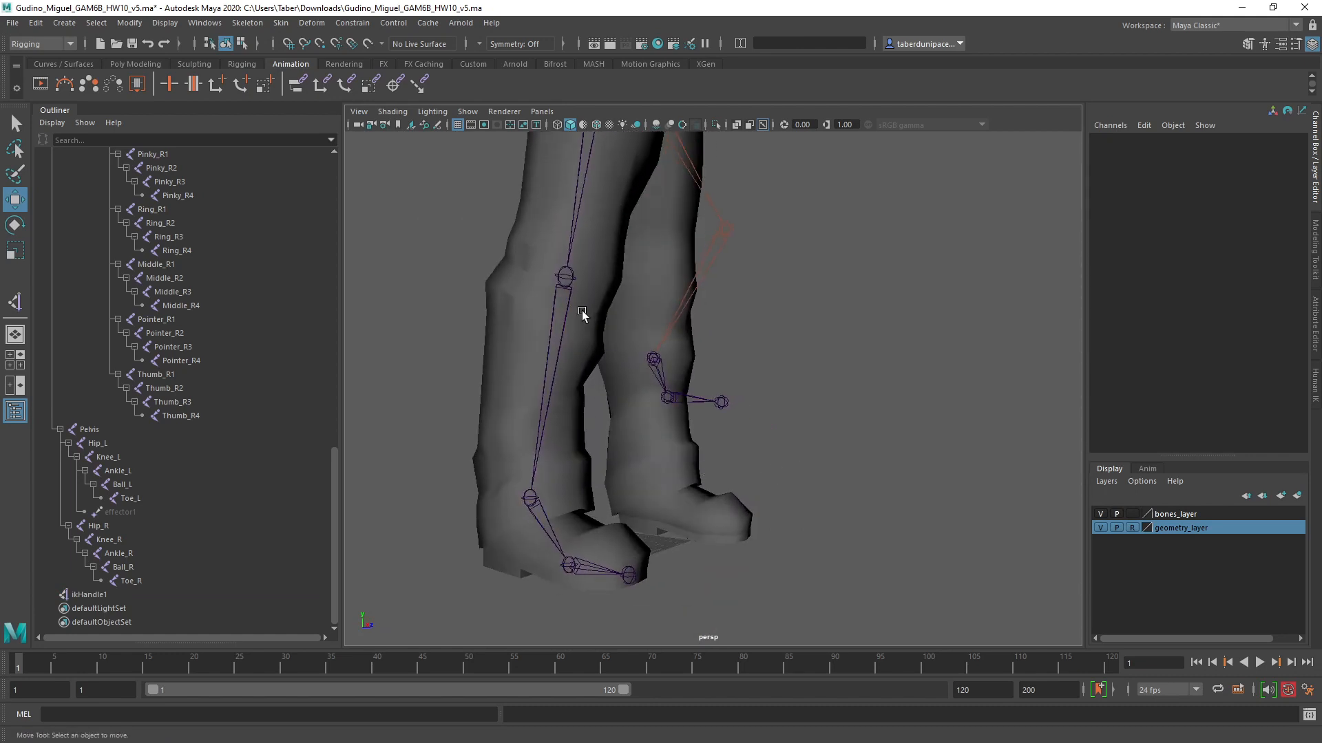
pyautogui.click(566, 277)
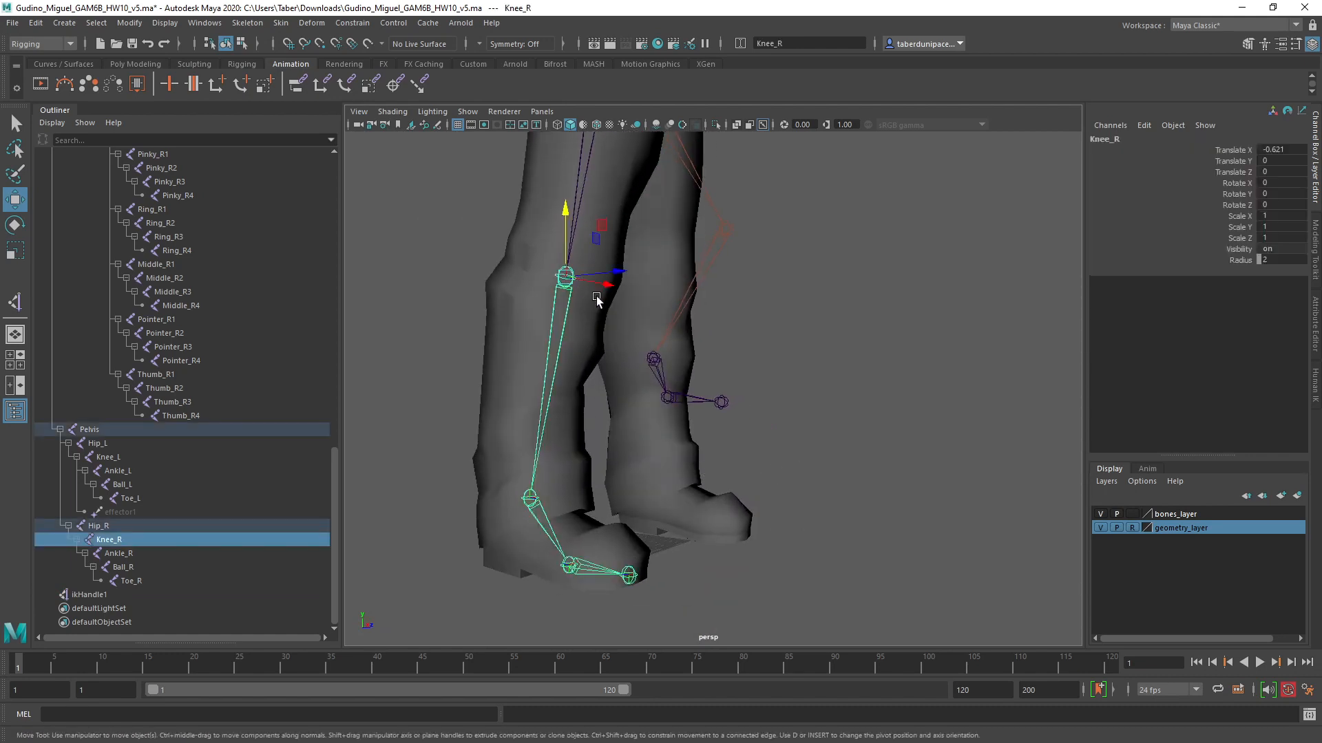
pyautogui.press('d')
pyautogui.keyDown('alt'); pyautogui.moveTo(597, 301); pyautogui.dragTo(728, 289); pyautogui.keyUp('alt')
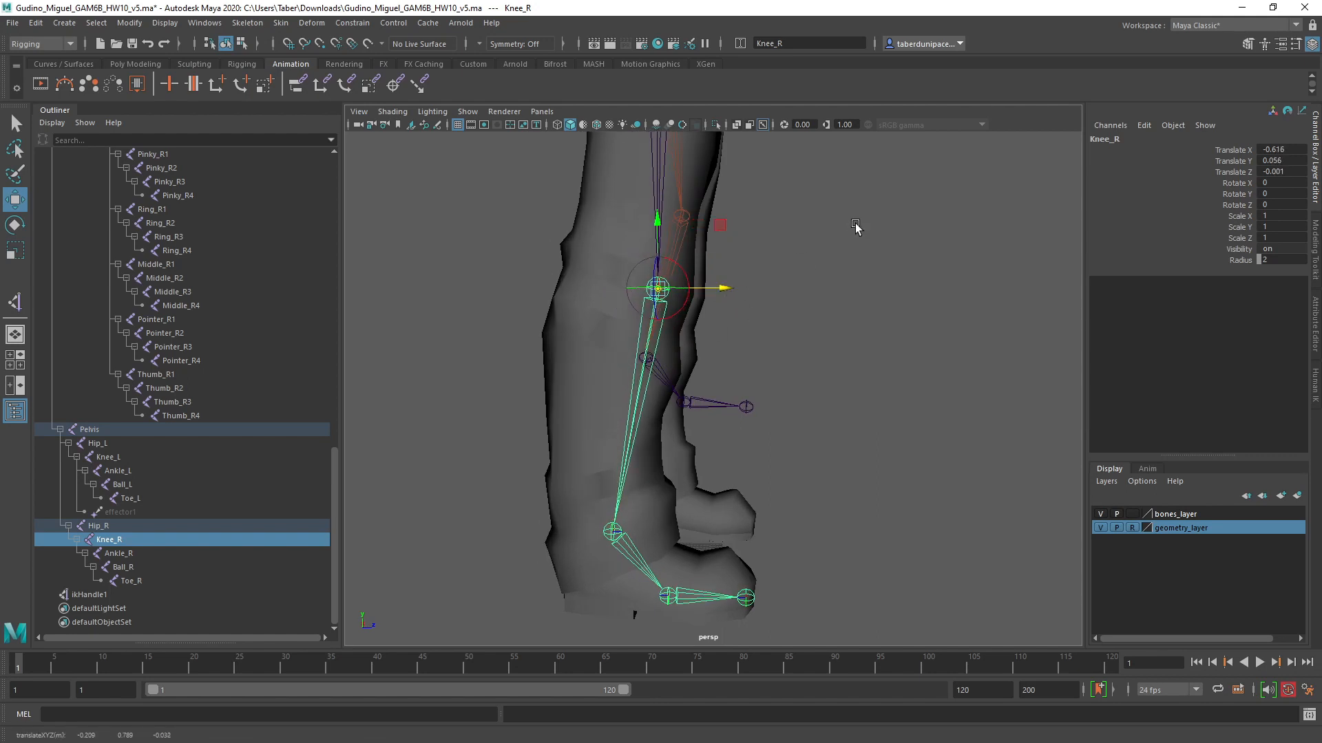
pyautogui.keyDown('alt'); pyautogui.moveTo(855, 228); pyautogui.dragTo(861, 333, button='middle'); pyautogui.keyUp('alt')
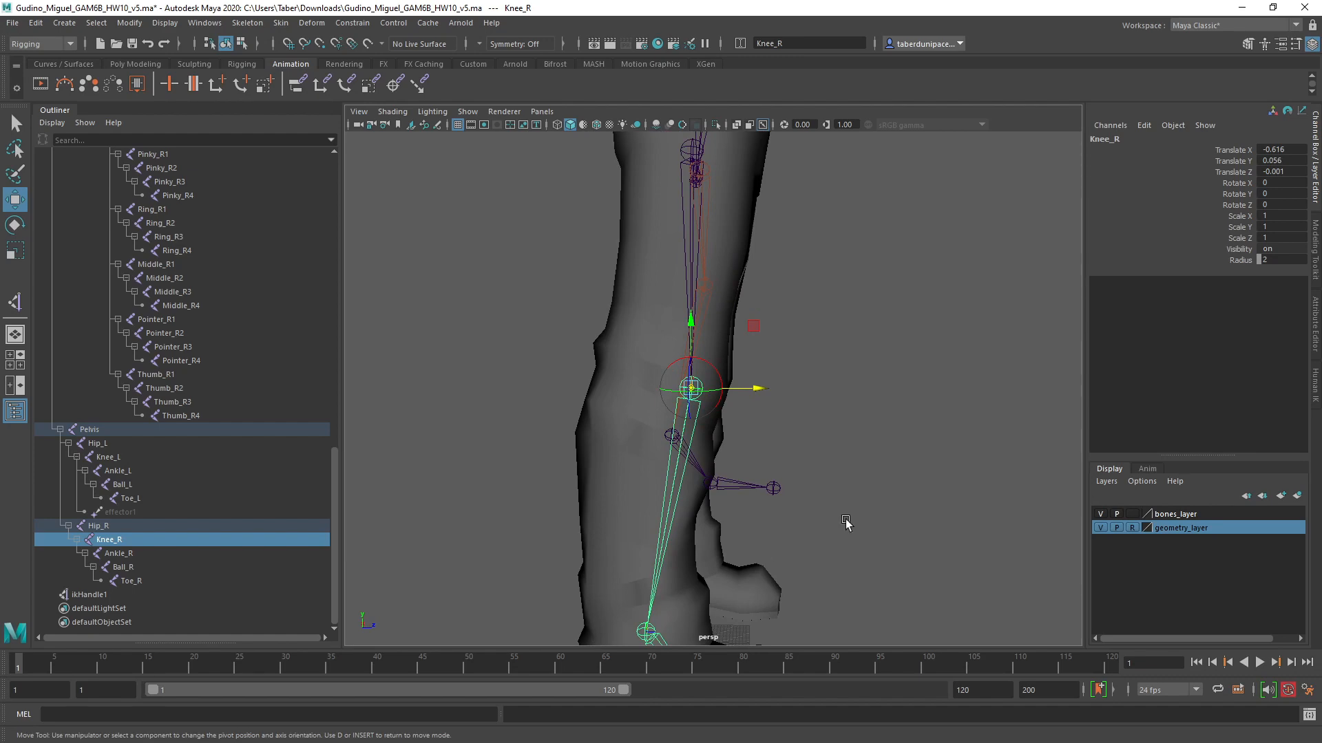
pyautogui.keyDown('alt'); pyautogui.moveTo(846, 525); pyautogui.dragTo(669, 480); pyautogui.keyUp('alt')
pyautogui.keyDown('alt'); pyautogui.moveTo(670, 479); pyautogui.dragTo(760, 486, button='middle'); pyautogui.keyUp('alt')
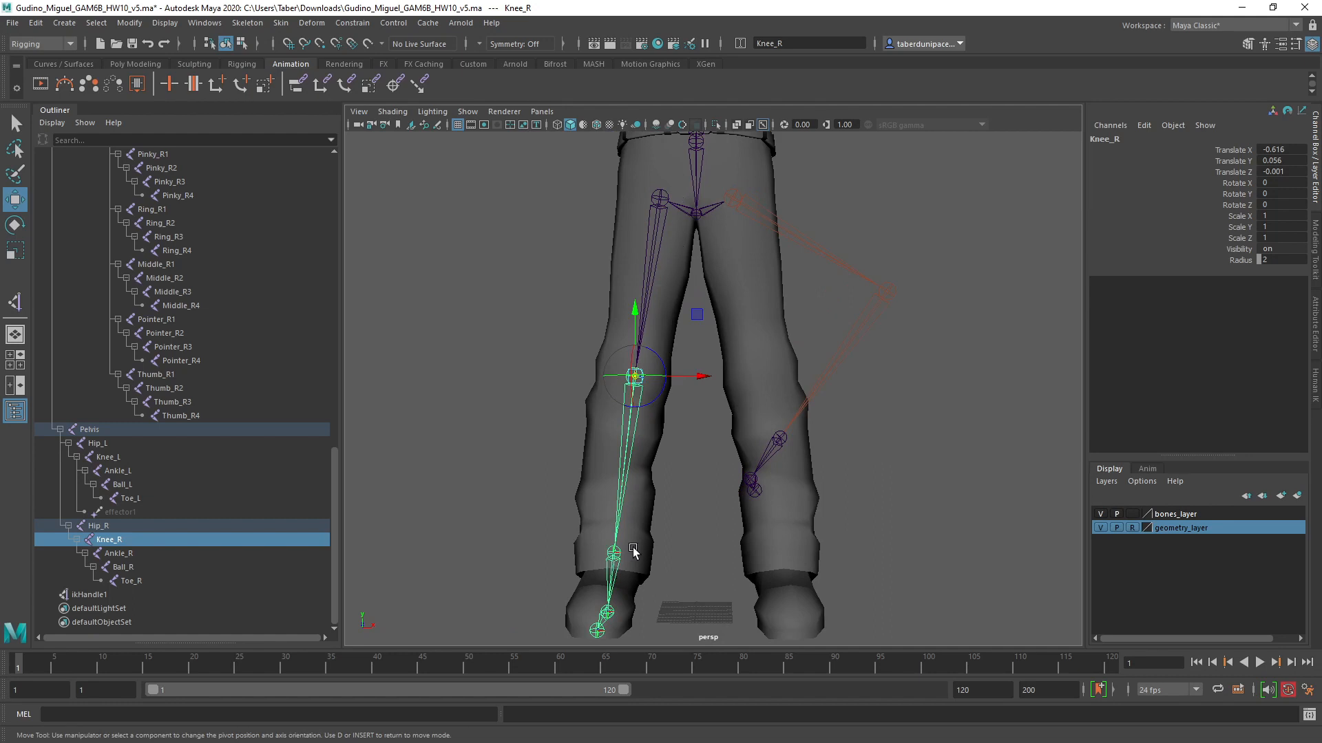
pyautogui.keyDown('alt'); pyautogui.moveTo(659, 534); pyautogui.dragTo(713, 506, button='middle'); pyautogui.keyUp('alt')
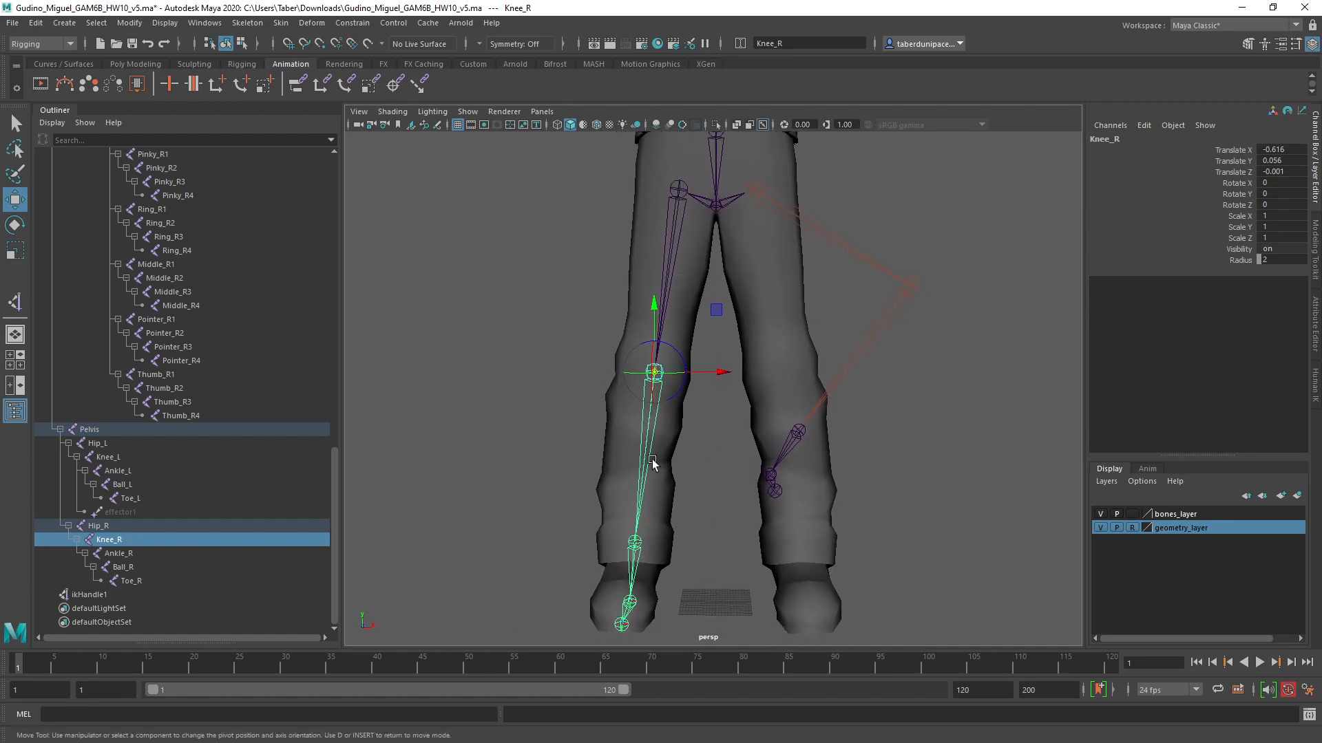
# Step: Create an IK handle from Hip_R to the right ankle and raise it to about 0.496 in Translate Y to test the knee
pyautogui.keyDown('alt'); pyautogui.moveTo(642, 508); pyautogui.dragTo(800, 508); pyautogui.keyUp('alt')
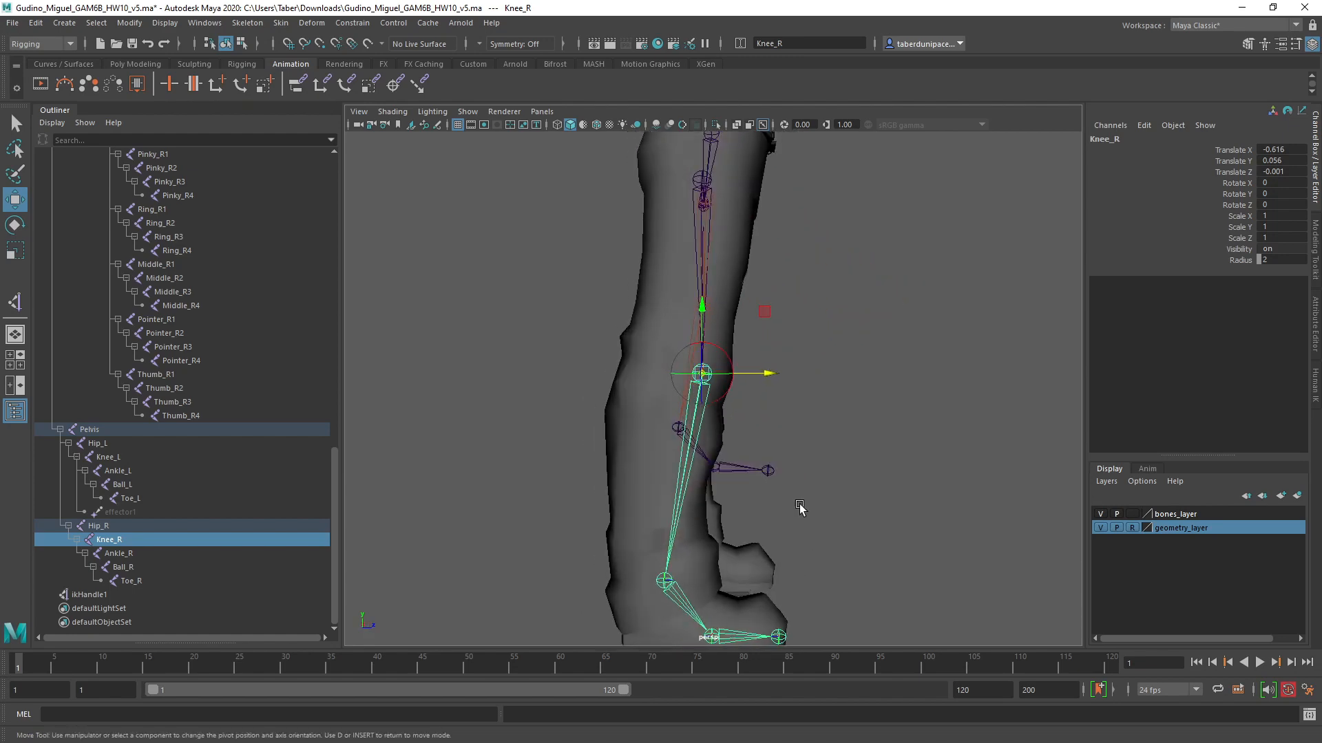
pyautogui.click(904, 427)
pyautogui.keyDown('alt'); pyautogui.moveTo(904, 427); pyautogui.dragTo(835, 433); pyautogui.keyUp('alt')
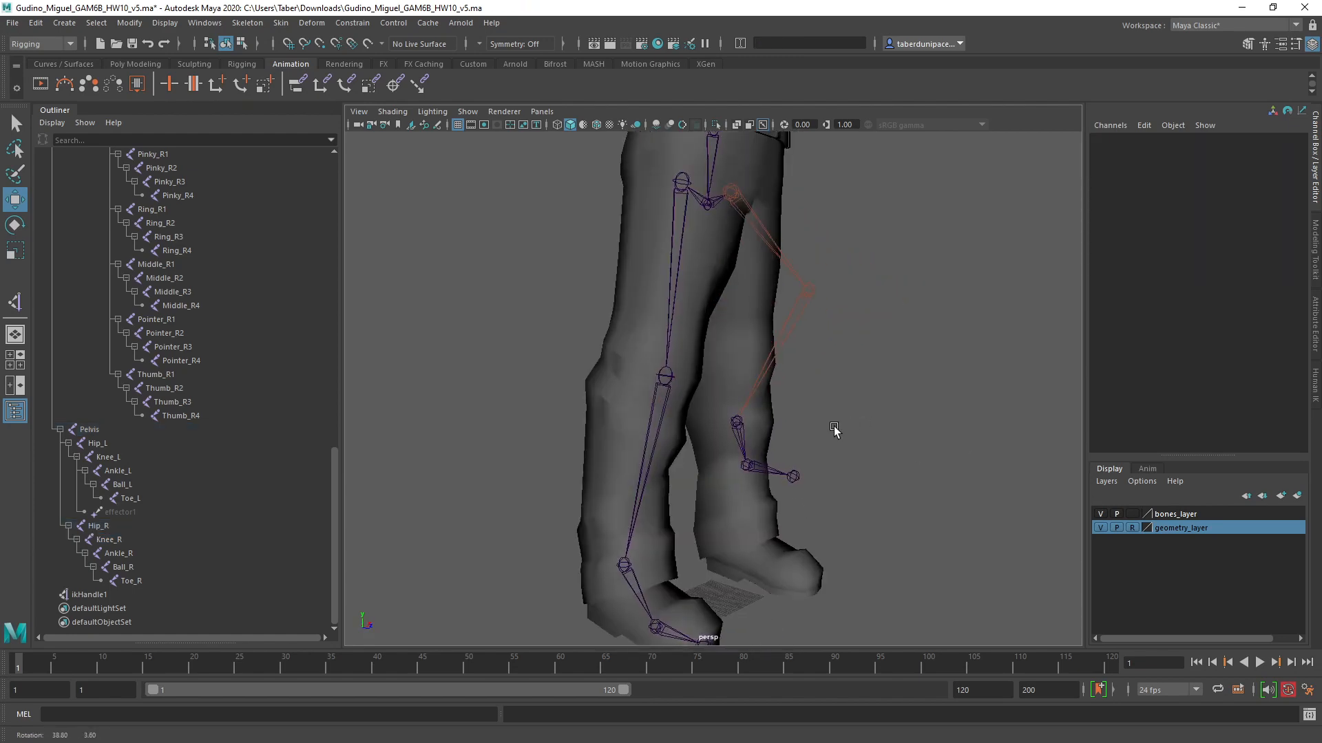
pyautogui.click(247, 22)
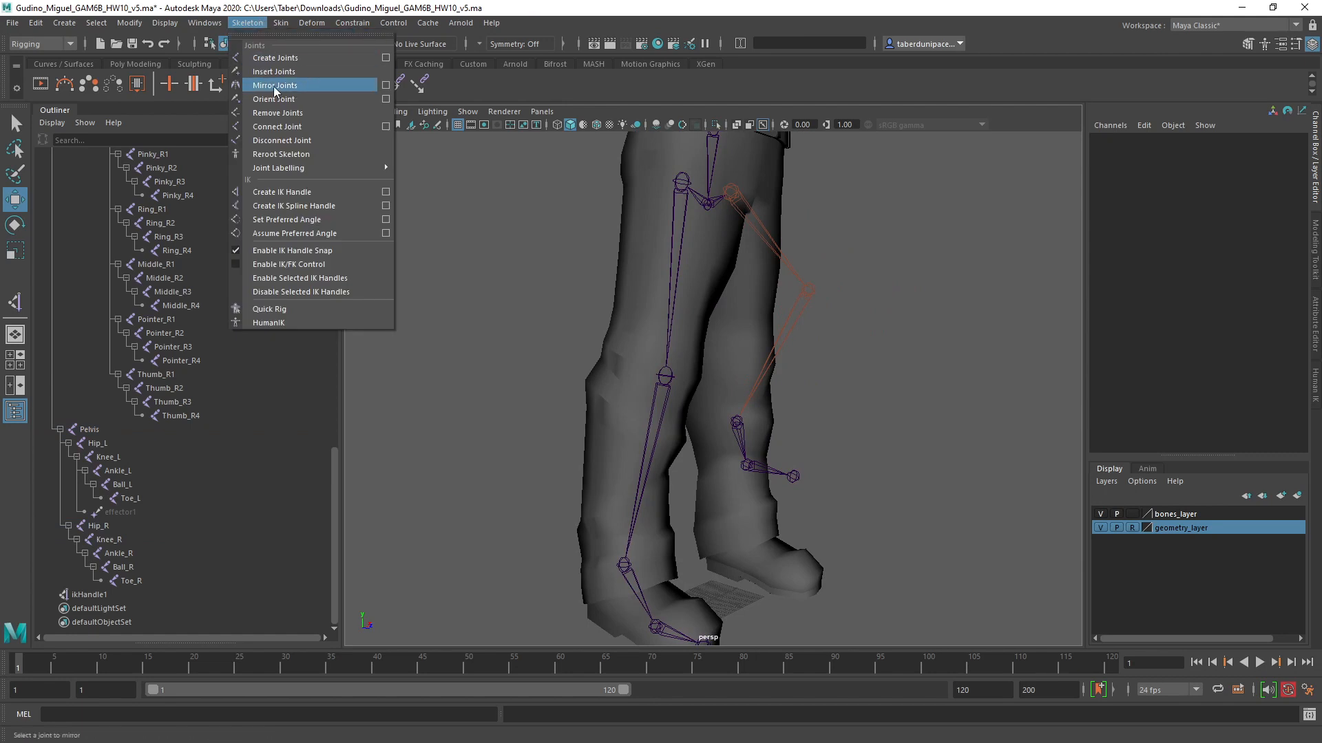
pyautogui.click(291, 193)
pyautogui.click(682, 180)
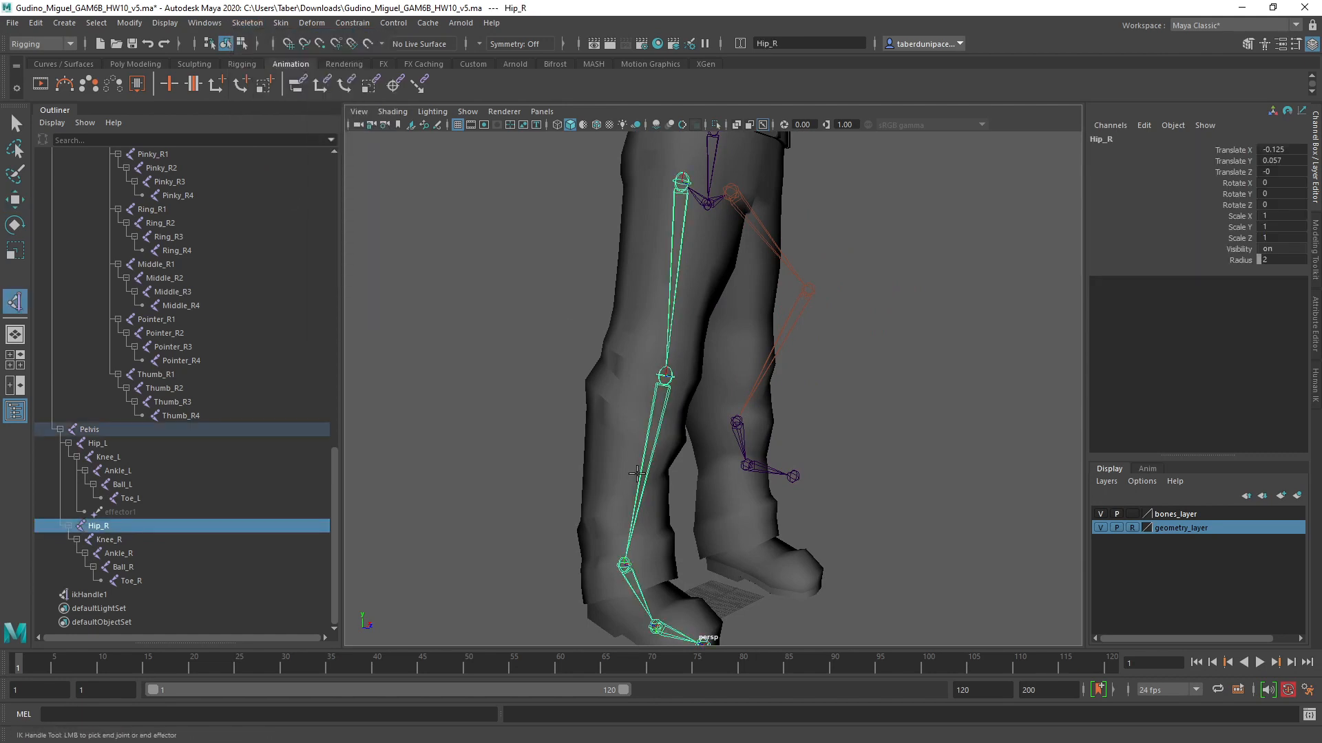
pyautogui.click(626, 564)
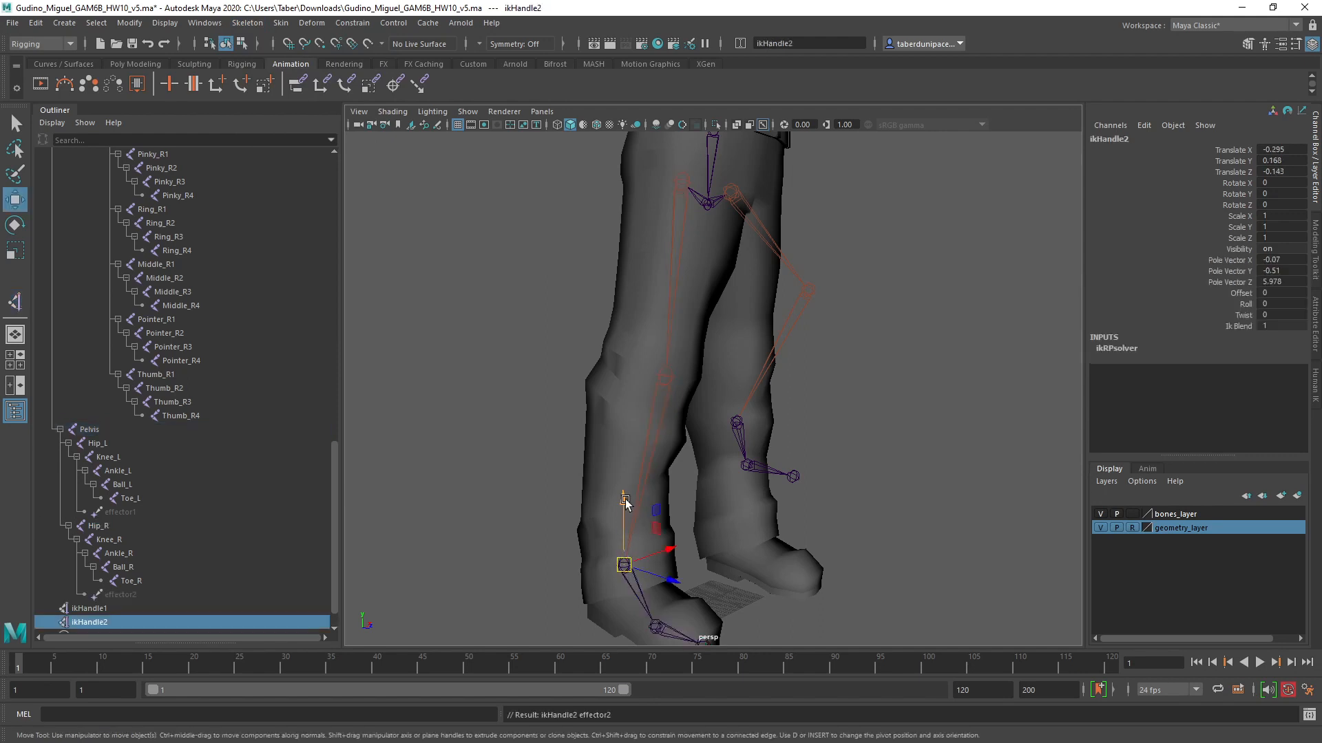
pyautogui.moveTo(625, 502); pyautogui.dragTo(873, 463)
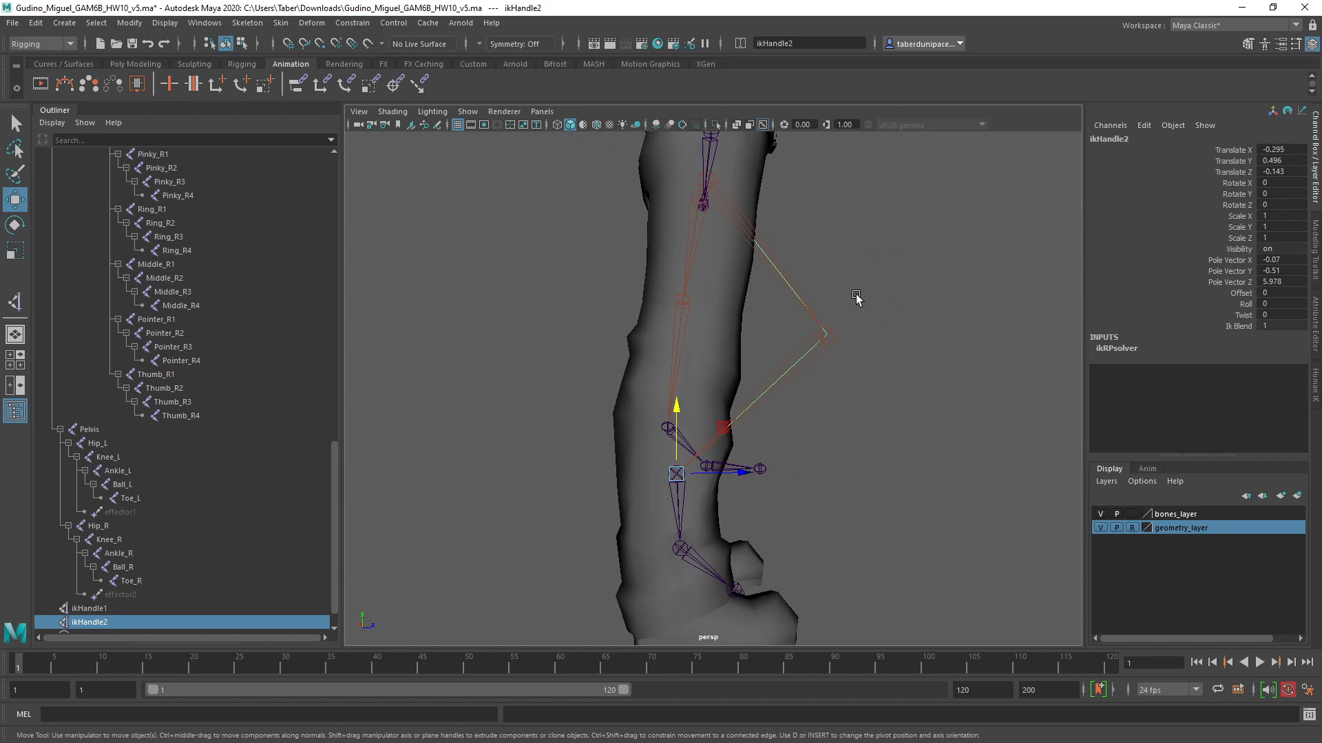
# Step: Examine the left arm's shoulder, elbow, forearm and wrist joint alignment from above, then clear the selection
pyautogui.keyDown('alt'); pyautogui.moveTo(858, 295); pyautogui.dragTo(891, 440, button='middle'); pyautogui.keyUp('alt')
pyautogui.keyDown('alt'); pyautogui.moveTo(891, 440); pyautogui.dragTo(734, 348, button='right'); pyautogui.keyUp('alt')
pyautogui.keyDown('alt'); pyautogui.moveTo(735, 348); pyautogui.dragTo(696, 475); pyautogui.keyUp('alt')
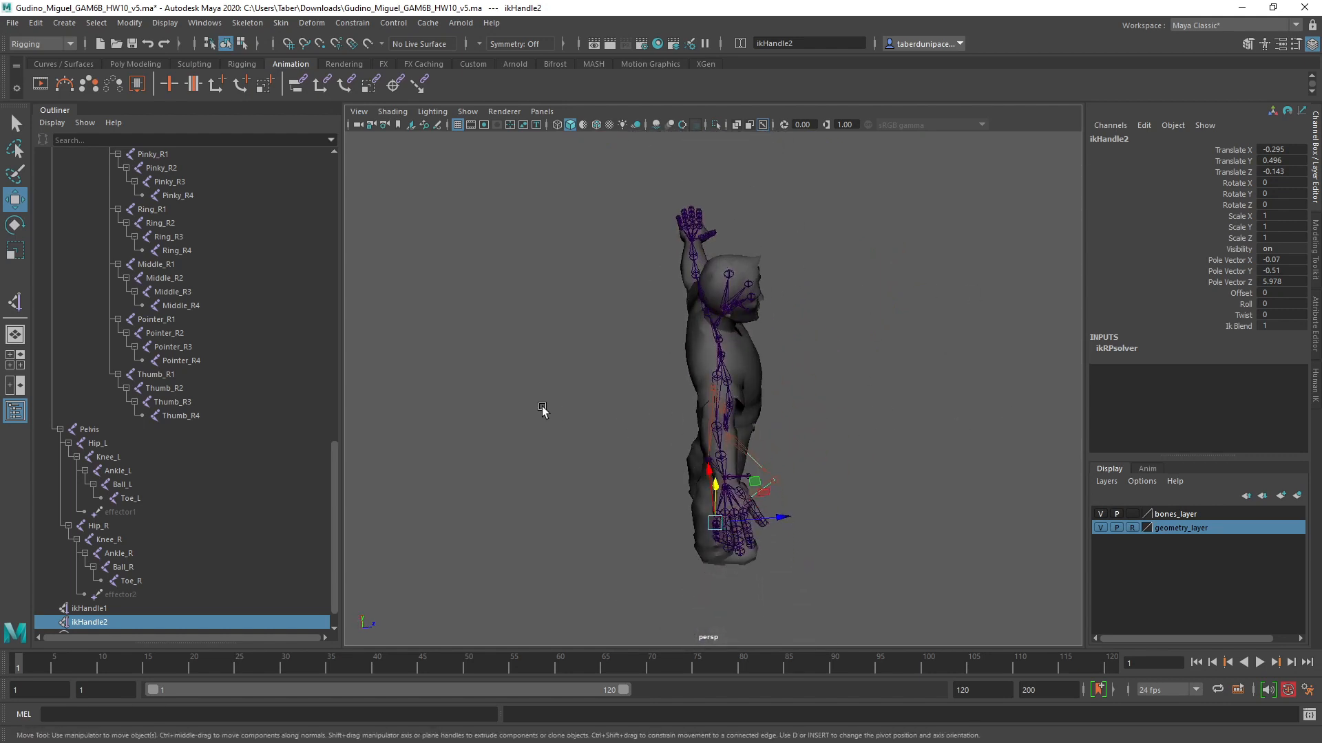
pyautogui.keyDown('alt'); pyautogui.moveTo(623, 435); pyautogui.dragTo(696, 480); pyautogui.keyUp('alt')
pyautogui.keyDown('alt'); pyautogui.moveTo(695, 480); pyautogui.dragTo(841, 546, button='right'); pyautogui.keyUp('alt')
pyautogui.keyDown('alt'); pyautogui.moveTo(869, 543); pyautogui.dragTo(678, 437, button='middle'); pyautogui.keyUp('alt')
pyautogui.keyDown('alt'); pyautogui.moveTo(678, 437); pyautogui.dragTo(711, 466); pyautogui.keyUp('alt')
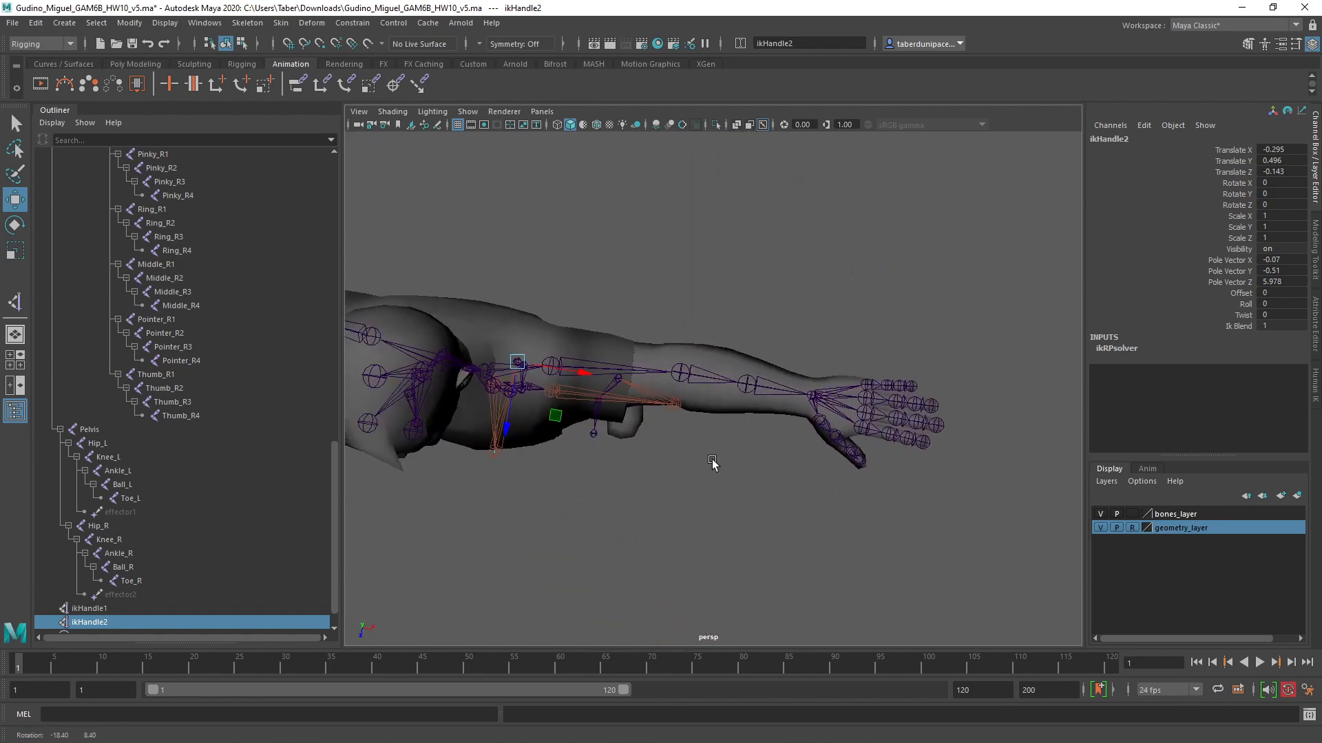
pyautogui.keyDown('alt'); pyautogui.moveTo(712, 465); pyautogui.dragTo(776, 475, button='right'); pyautogui.keyUp('alt')
pyautogui.keyDown('alt'); pyautogui.moveTo(777, 475); pyautogui.dragTo(751, 427); pyautogui.keyUp('alt')
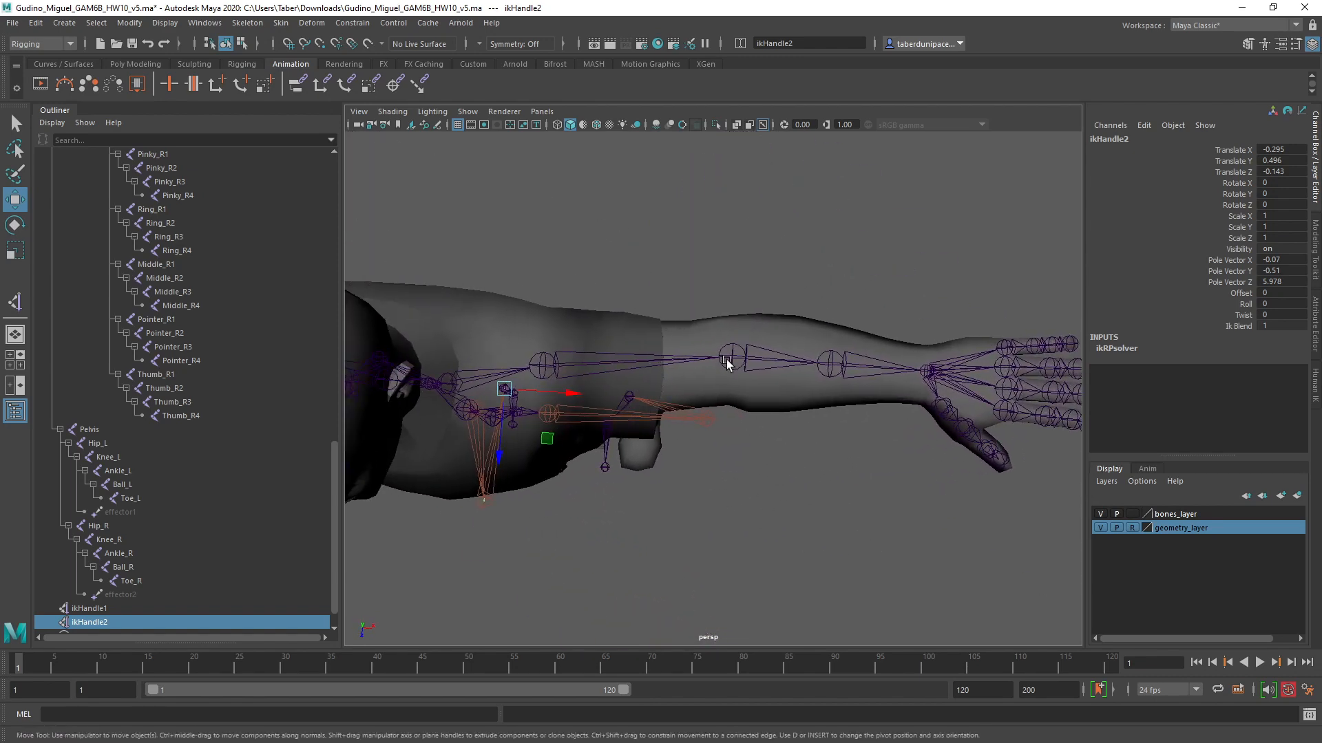
pyautogui.keyDown('alt'); pyautogui.moveTo(727, 358); pyautogui.dragTo(830, 518); pyautogui.keyUp('alt')
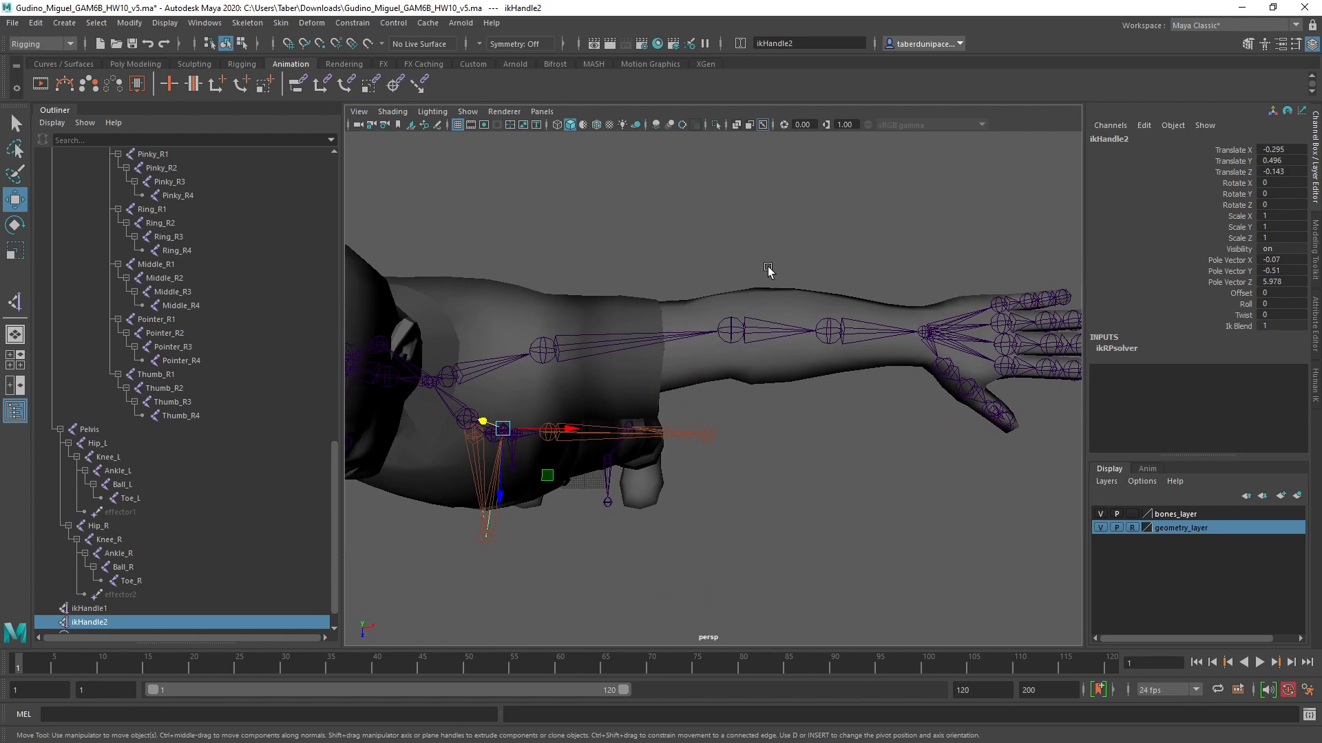
pyautogui.click(546, 344)
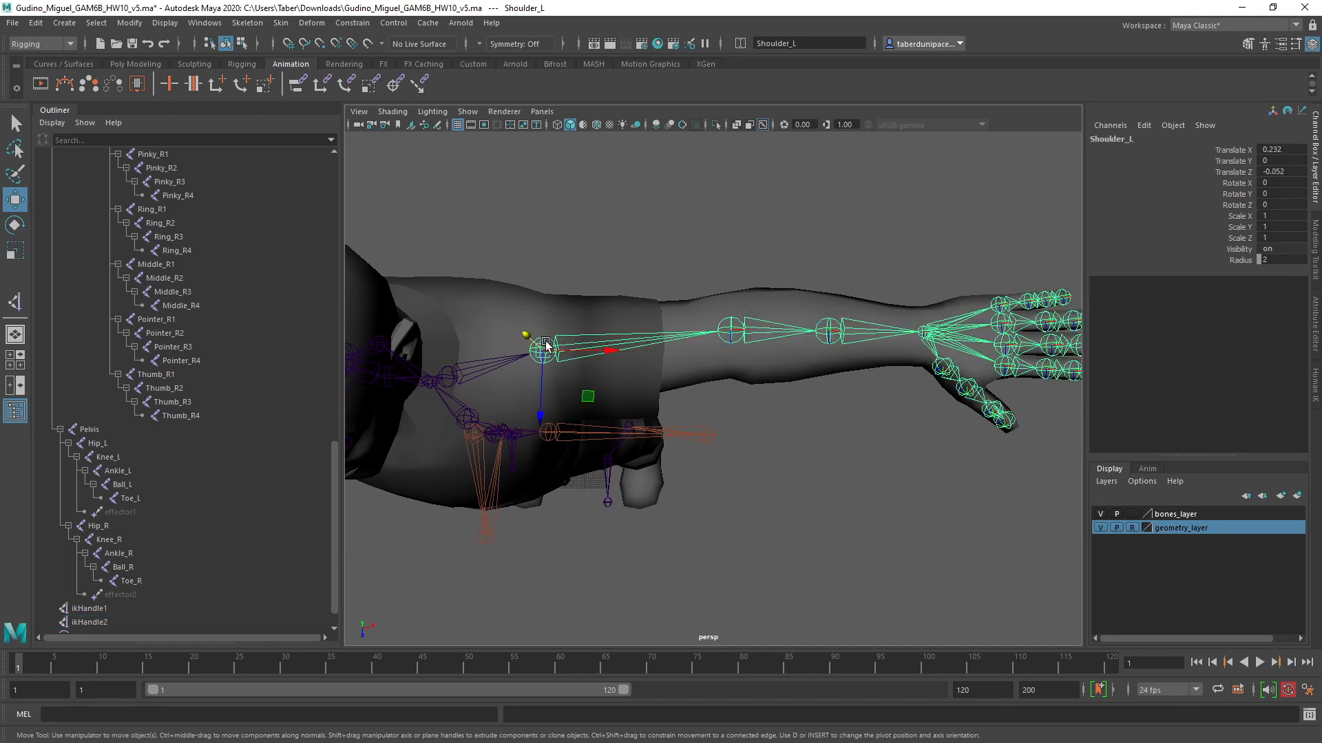
pyautogui.click(835, 472)
# Step: Undo the right leg's IK handle and its test move
pyautogui.keyDown('alt'); pyautogui.moveTo(774, 581); pyautogui.dragTo(746, 452); pyautogui.keyUp('alt')
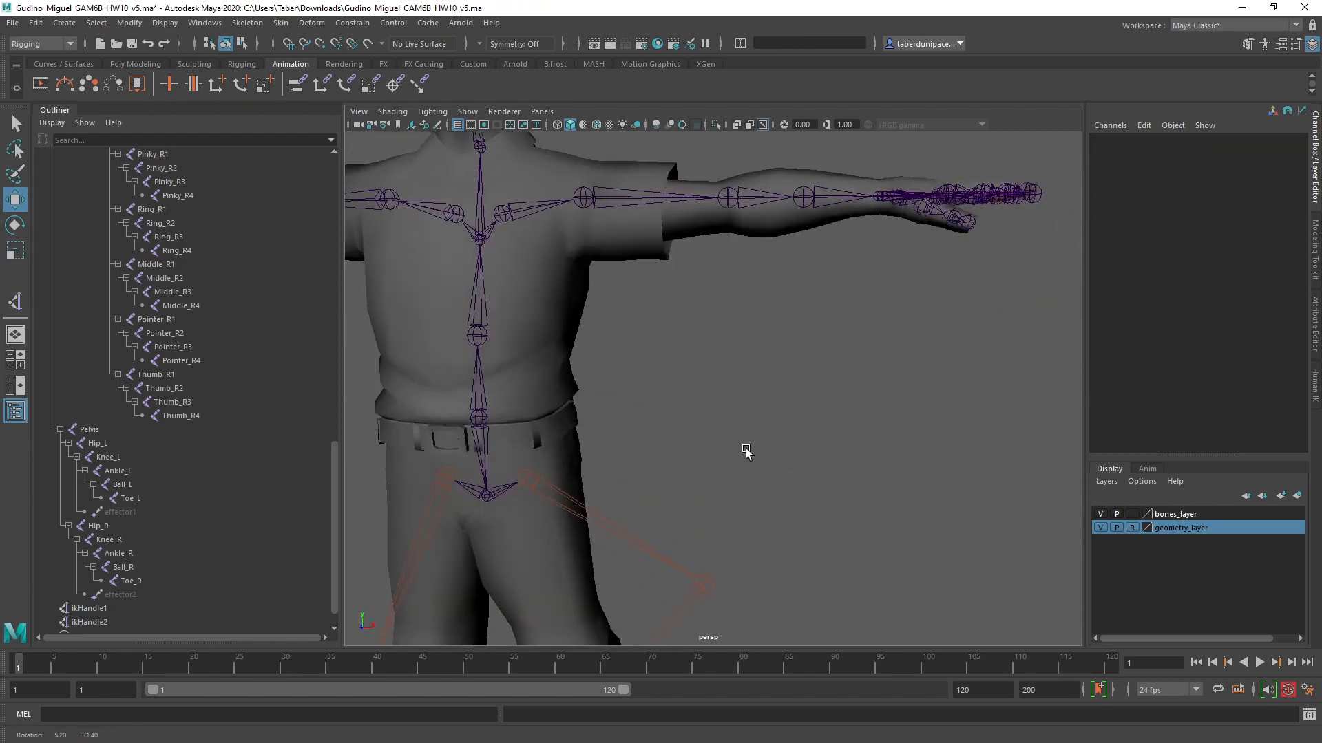
pyautogui.keyDown('alt'); pyautogui.moveTo(726, 508); pyautogui.dragTo(860, 196, button='middle'); pyautogui.keyUp('alt')
pyautogui.keyDown('alt'); pyautogui.moveTo(859, 198); pyautogui.dragTo(926, 341); pyautogui.keyUp('alt')
pyautogui.click(806, 266)
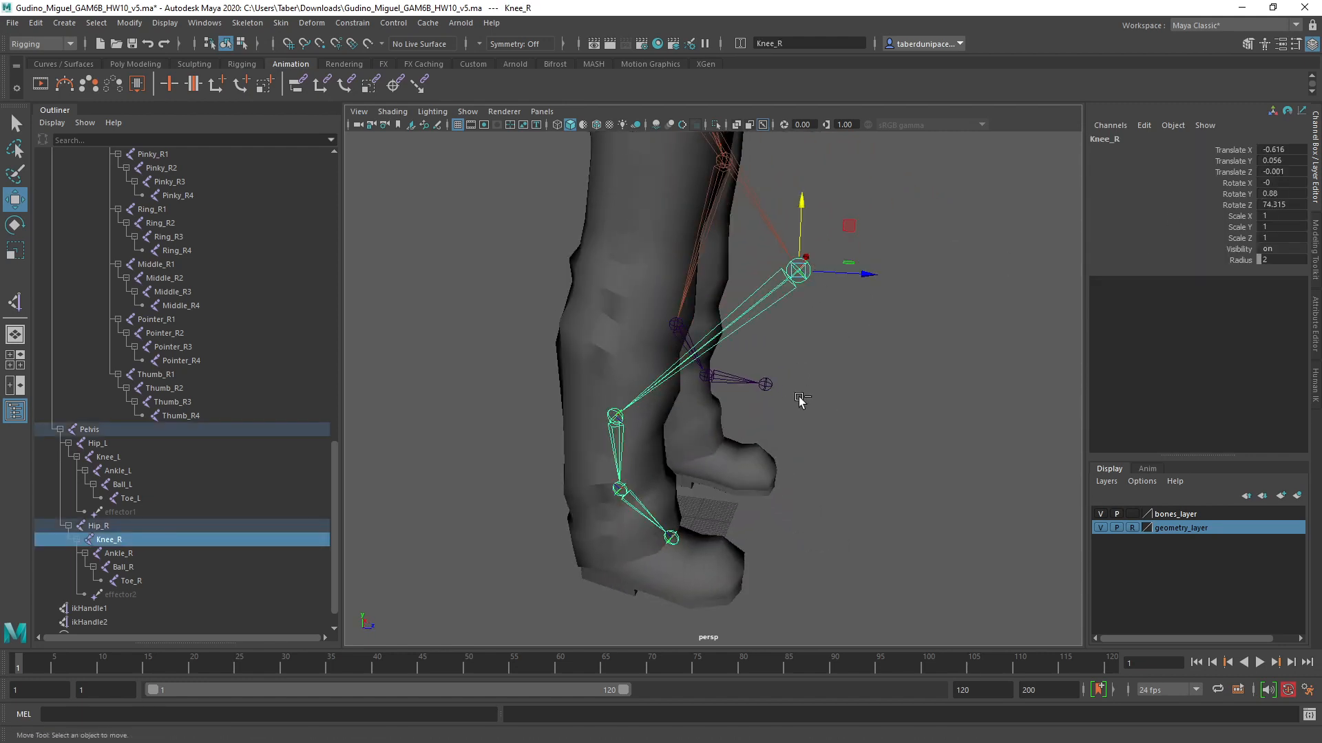
pyautogui.hotkey('ctrl', 'z')
pyautogui.hotkey('ctrl', 'z')
pyautogui.hotkey('ctrl', 'z')
pyautogui.hotkey('ctrl', 'z')
pyautogui.hotkey('ctrl', 'z')
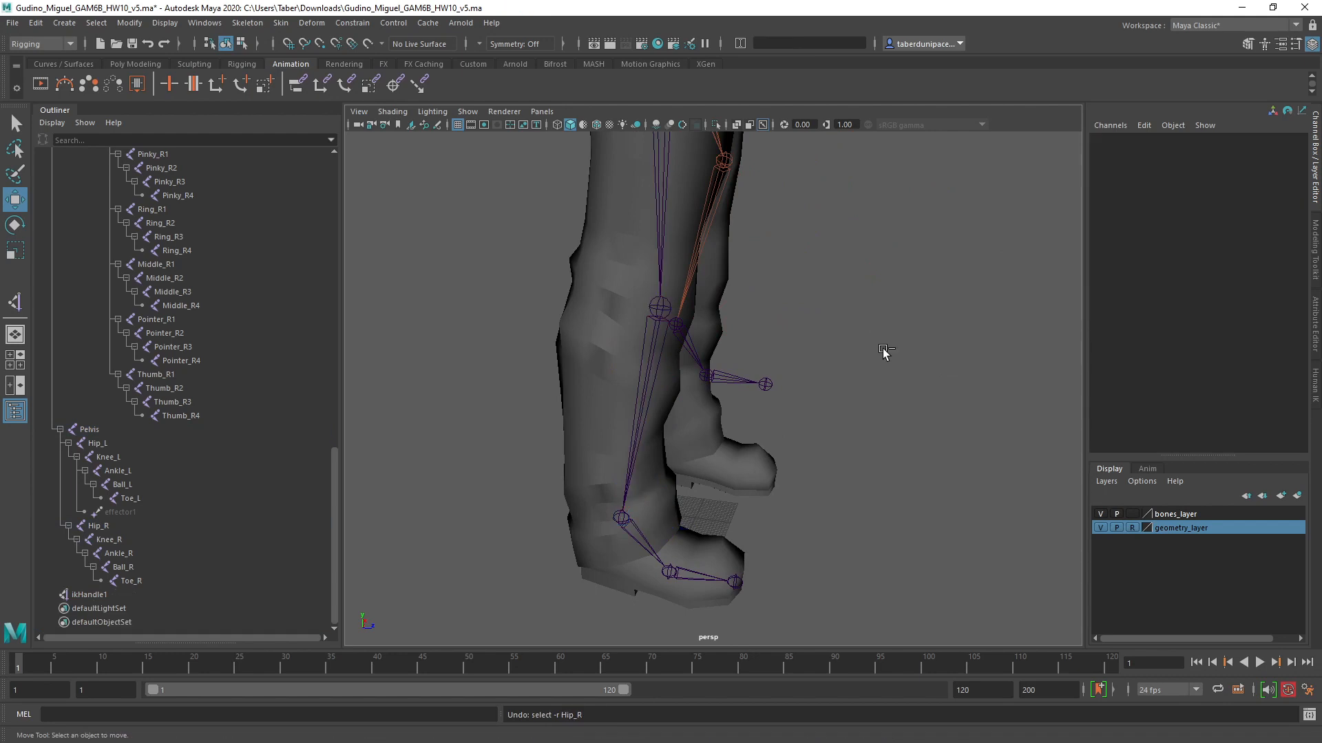
# Step: Inspect the channel values of Knee_R, Hip_R and Ankle_R in the right leg
pyautogui.click(663, 299)
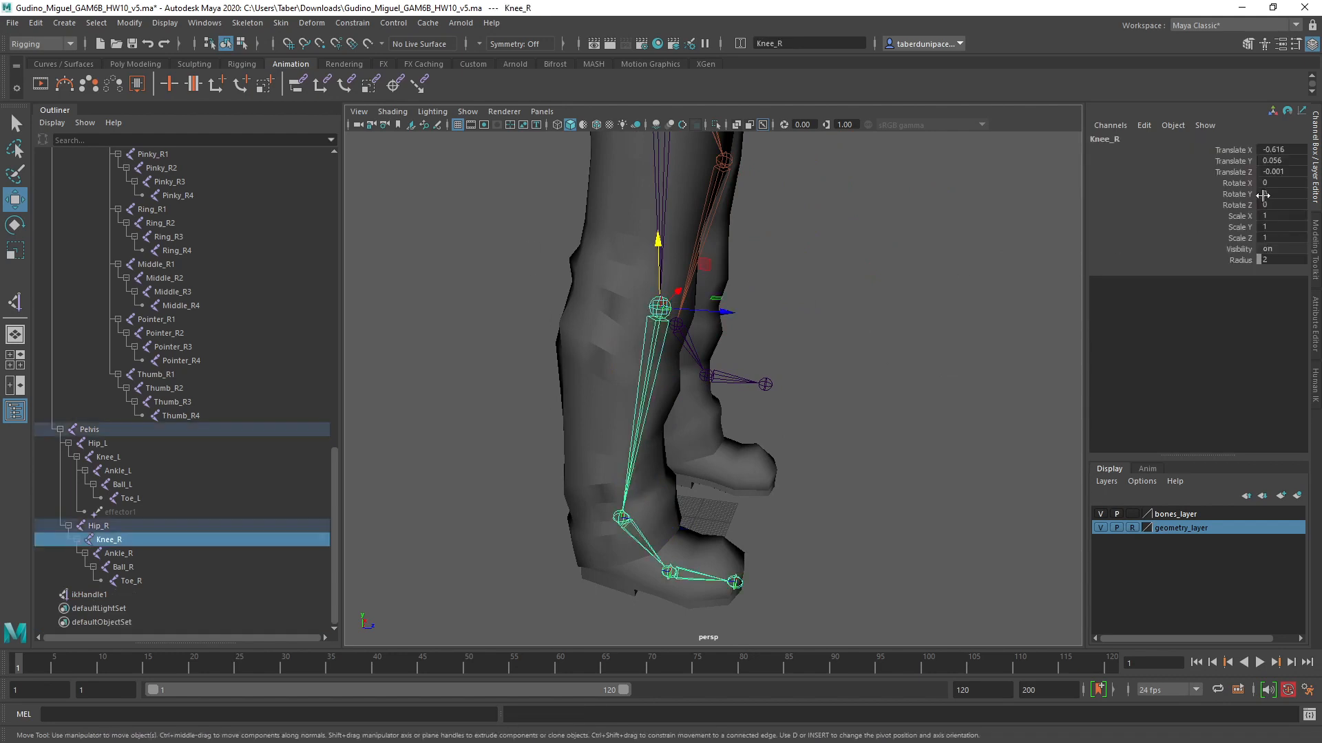
pyautogui.keyDown('alt'); pyautogui.moveTo(866, 327); pyautogui.dragTo(798, 207, button='middle'); pyautogui.keyUp('alt')
pyautogui.click(659, 221)
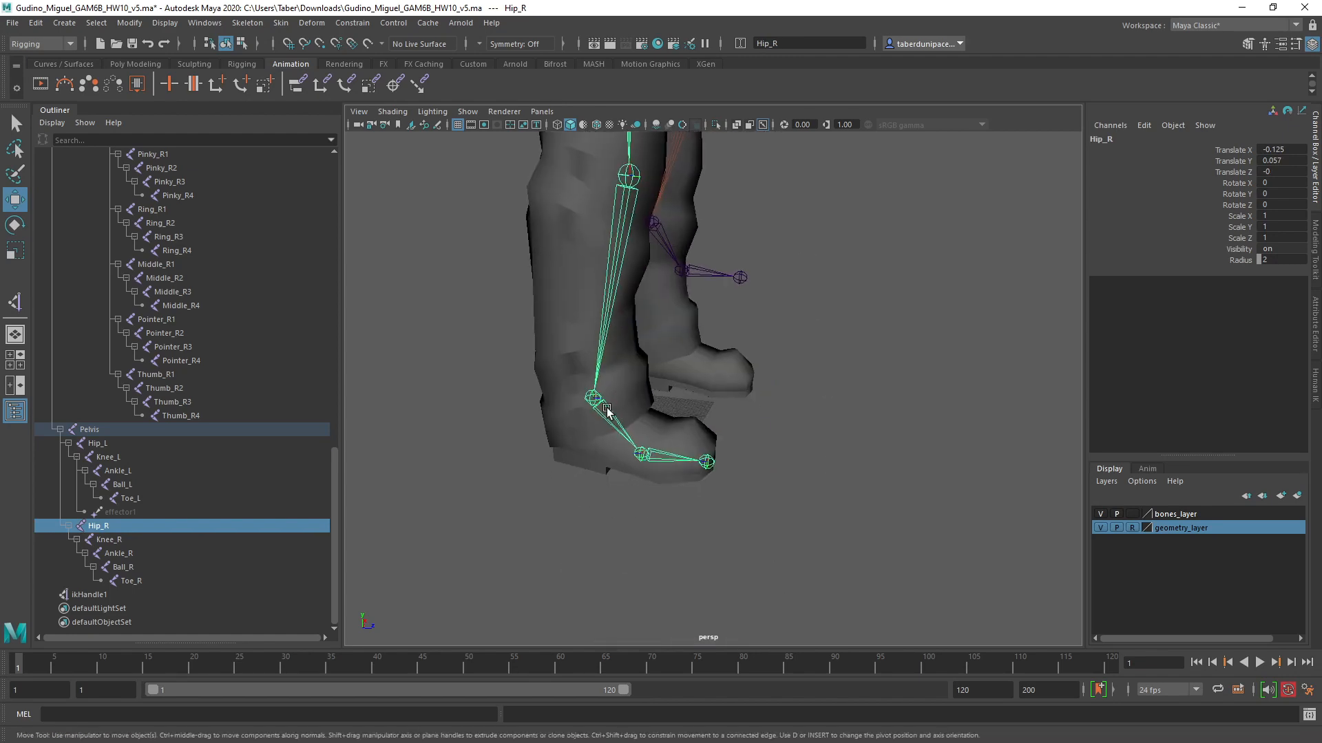
pyautogui.click(592, 396)
pyautogui.keyDown('alt'); pyautogui.moveTo(770, 275); pyautogui.dragTo(798, 394, button='middle'); pyautogui.keyUp('alt')
pyautogui.scroll(3, 798, 394)
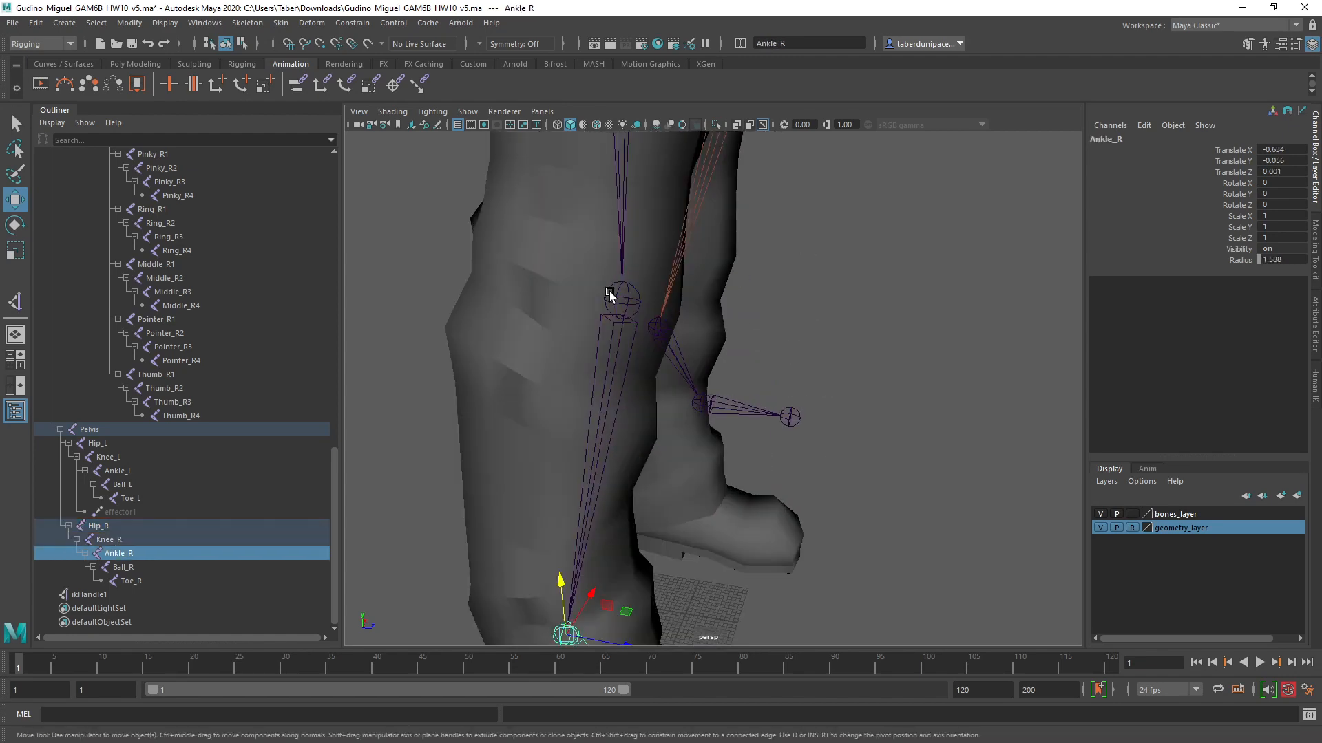
# Step: Examine Knee_R's placement up close from the side and clear the selection
pyautogui.click(621, 300)
pyautogui.scroll(3, 675, 336)
pyautogui.keyDown('alt'); pyautogui.moveTo(646, 365); pyautogui.dragTo(676, 367); pyautogui.keyUp('alt')
pyautogui.scroll(3, 711, 378)
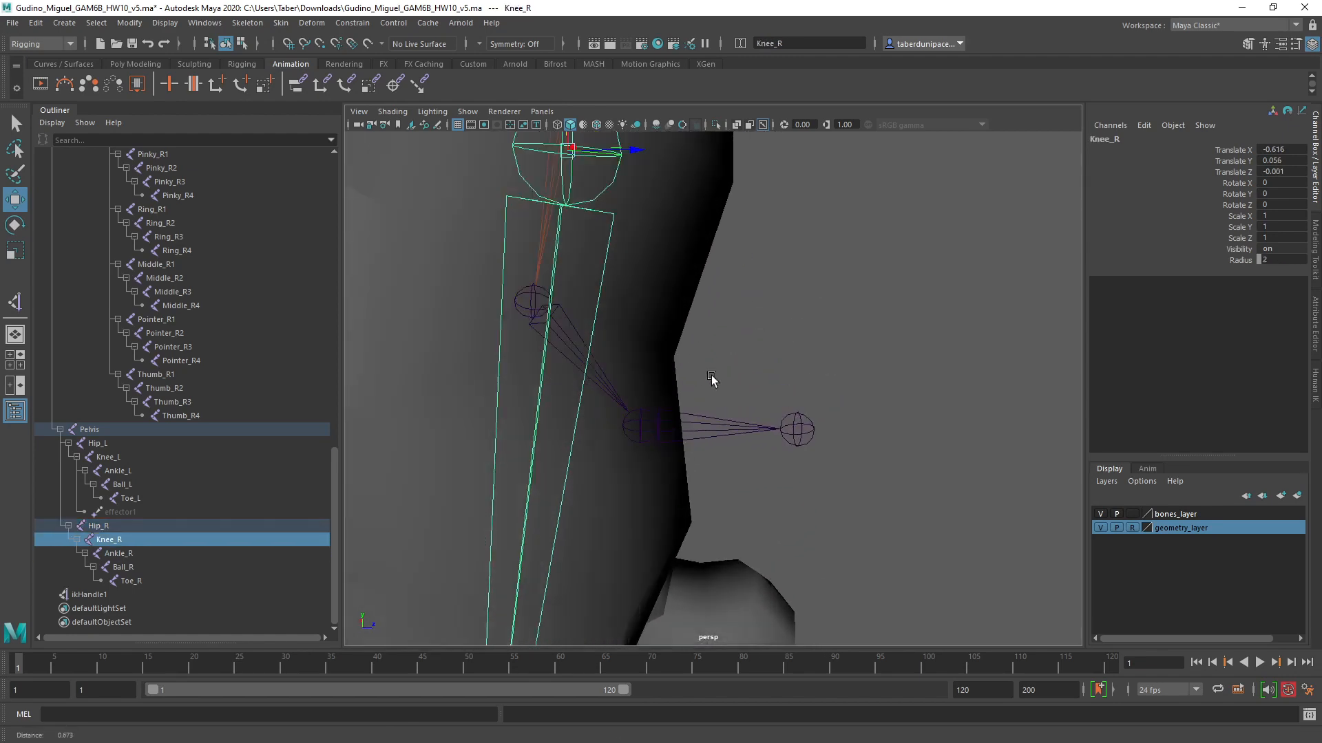
pyautogui.keyDown('alt'); pyautogui.moveTo(652, 274); pyautogui.dragTo(733, 381, button='middle'); pyautogui.keyUp('alt')
pyautogui.keyDown('alt'); pyautogui.moveTo(734, 381); pyautogui.dragTo(719, 385); pyautogui.keyUp('alt')
pyautogui.keyDown('alt'); pyautogui.moveTo(720, 385); pyautogui.dragTo(752, 394, button='right'); pyautogui.keyUp('alt')
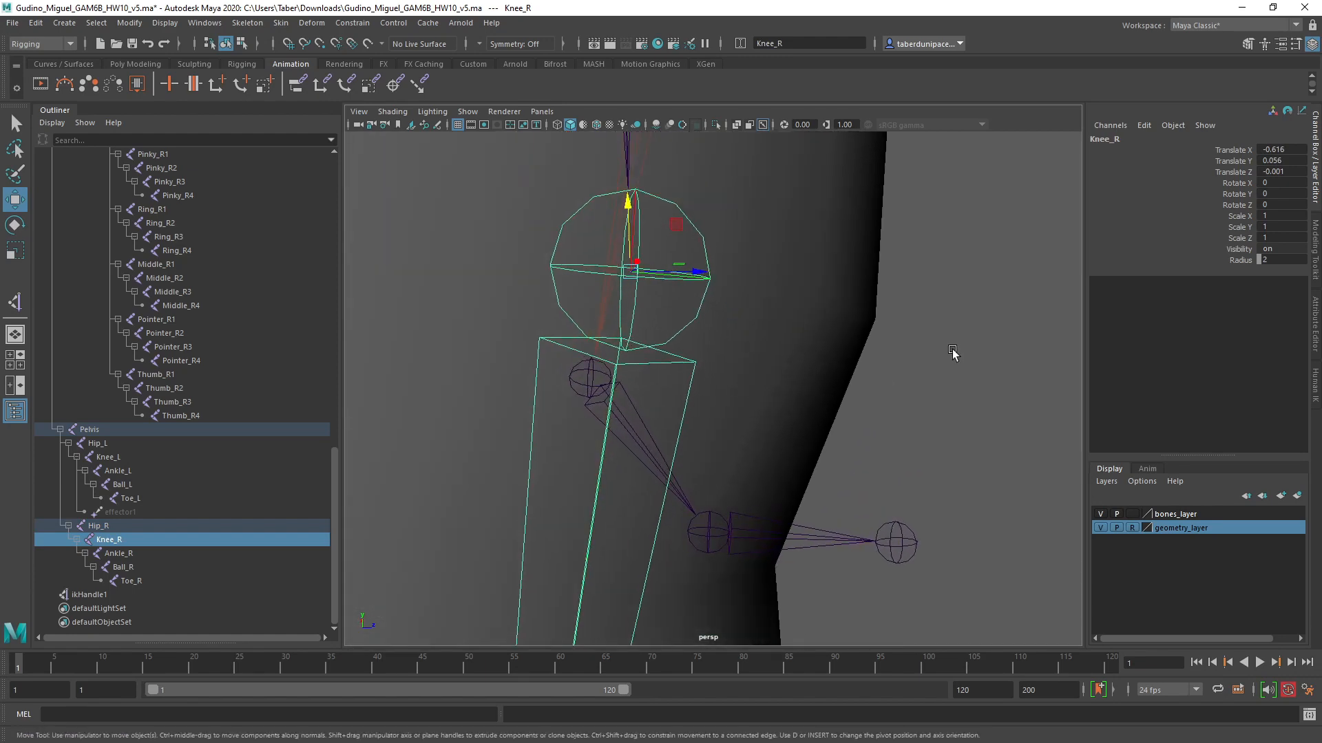
pyautogui.click(963, 334)
# Step: Check both legs from the front and open the next HW10 character skeleton scene
pyautogui.scroll(-10, 906, 377)
pyautogui.keyDown('alt'); pyautogui.moveTo(906, 377); pyautogui.dragTo(782, 383); pyautogui.keyUp('alt')
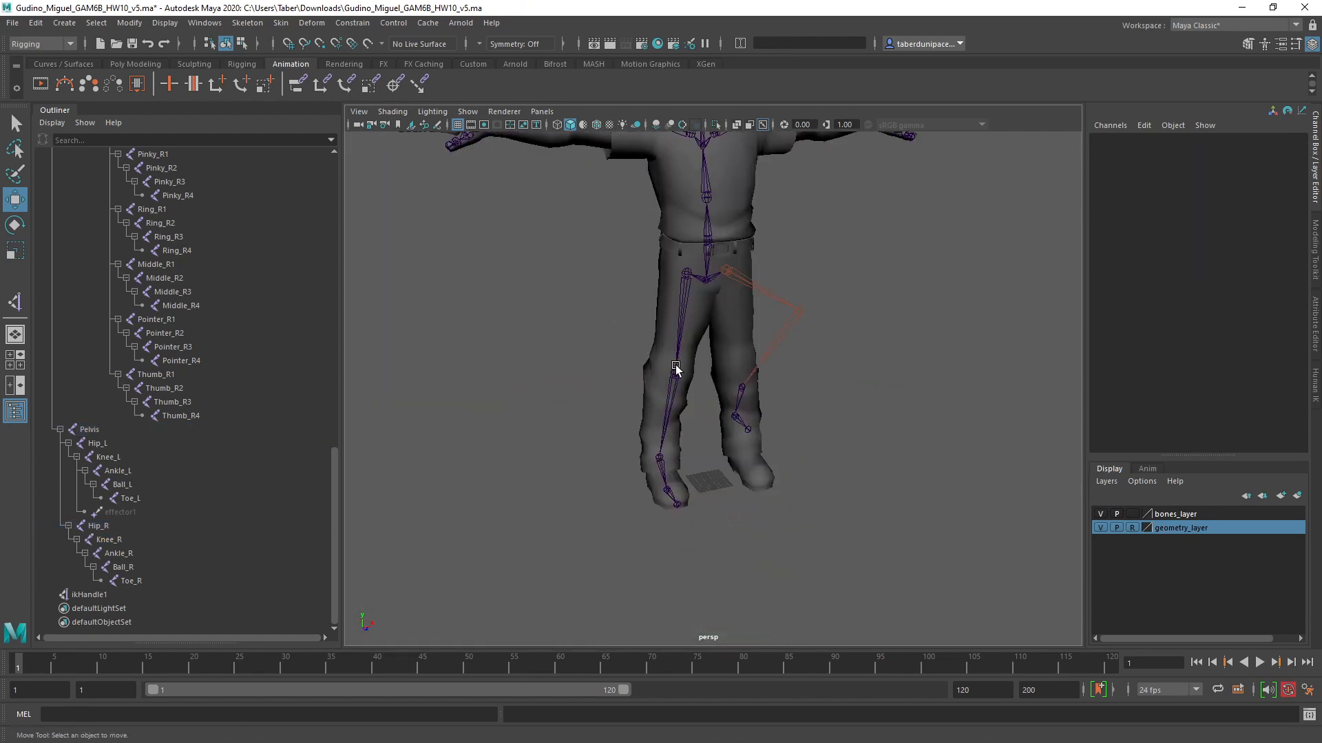
pyautogui.keyDown('alt'); pyautogui.moveTo(902, 399); pyautogui.dragTo(817, 345); pyautogui.keyUp('alt')
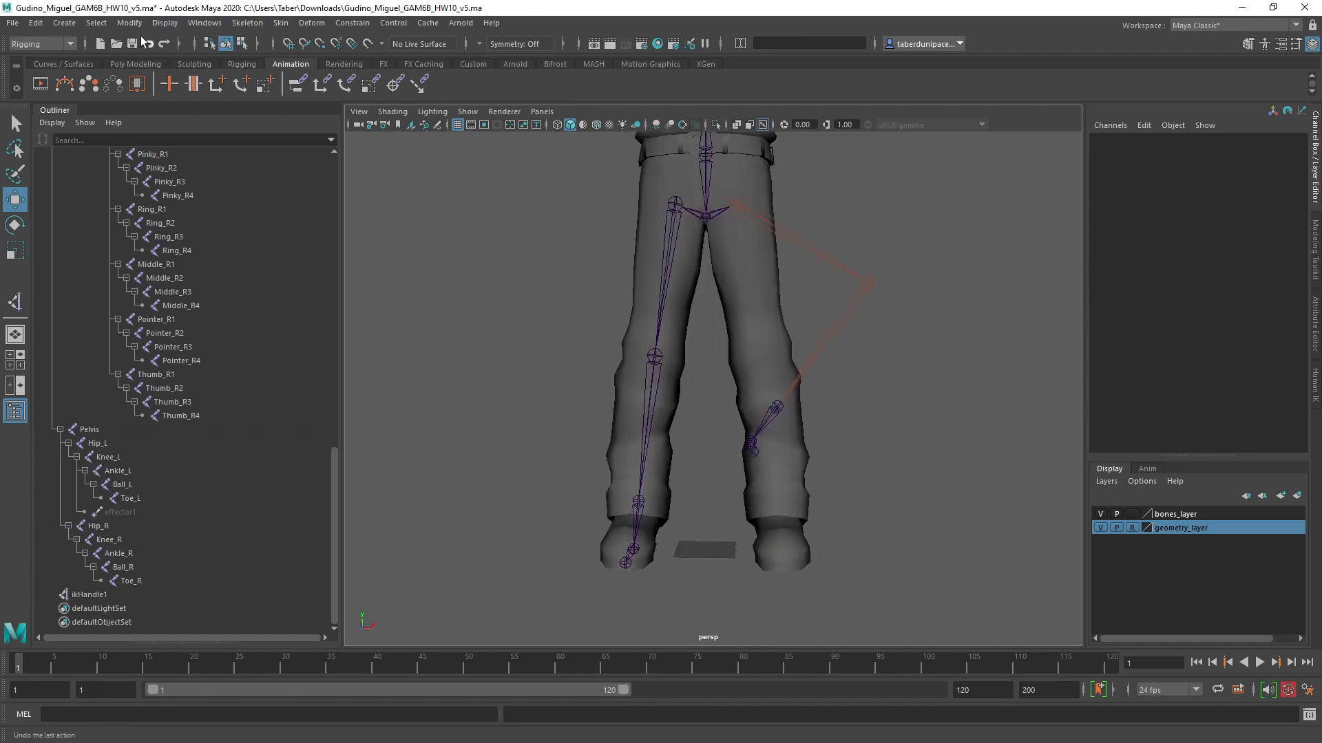
pyautogui.click(117, 45)
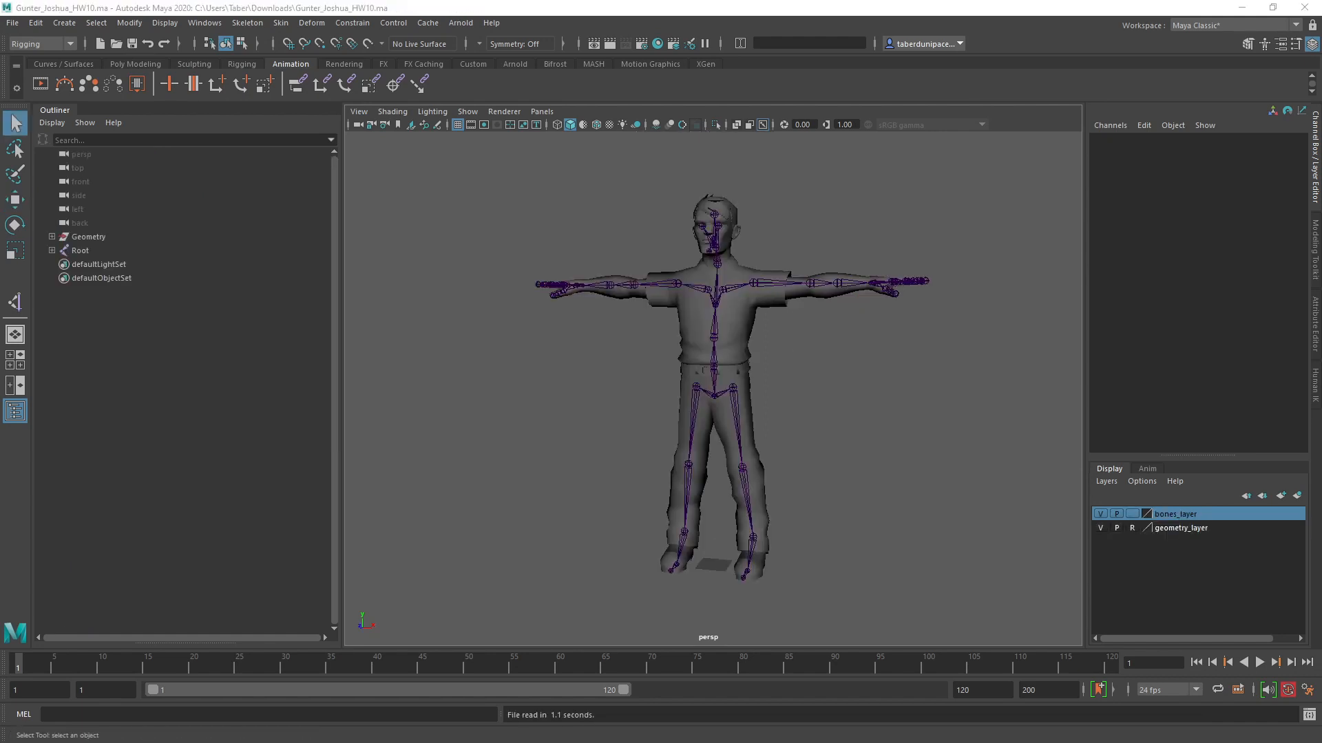
# Step: Expand the Geometry group and go through its meshes from EyeL to Body to check their names
pyautogui.click(51, 237)
pyautogui.click(94, 252)
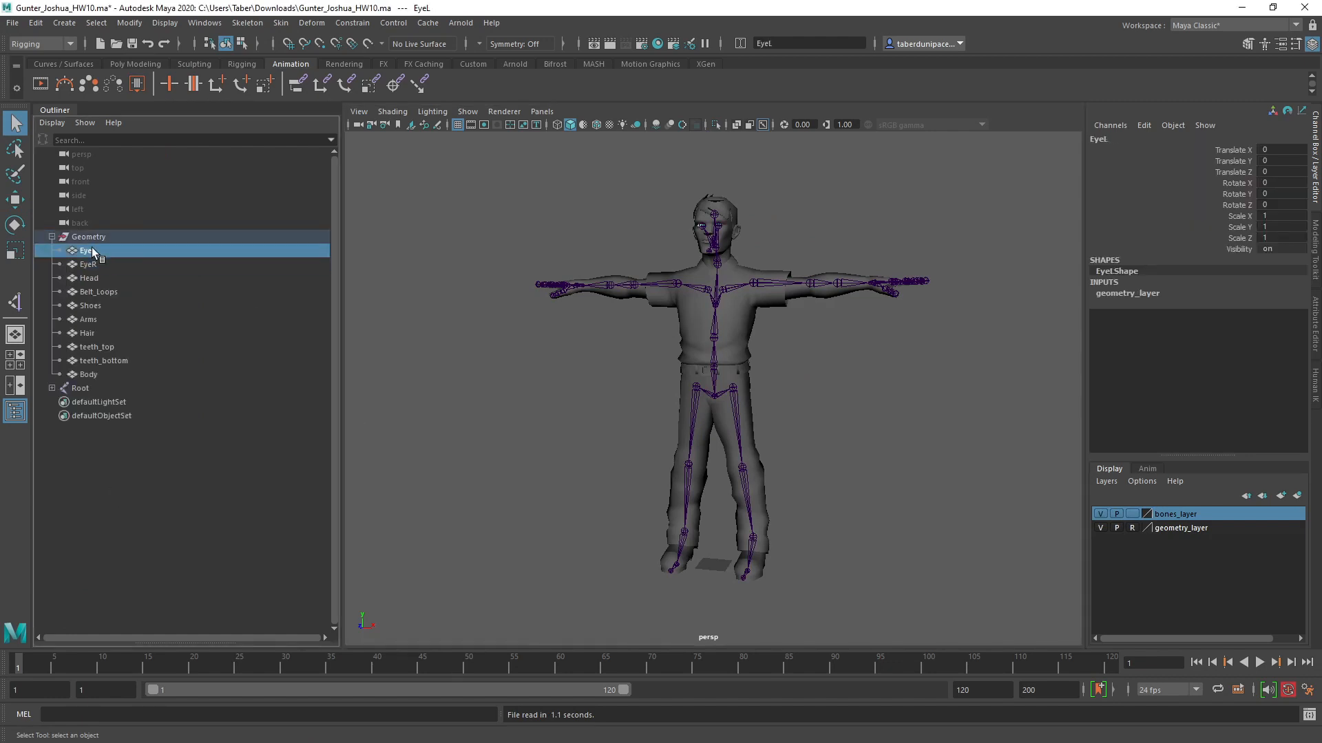
pyautogui.press('Down')
pyautogui.press('Down')
pyautogui.press('Down')
pyautogui.press('Down')
pyautogui.press('Down')
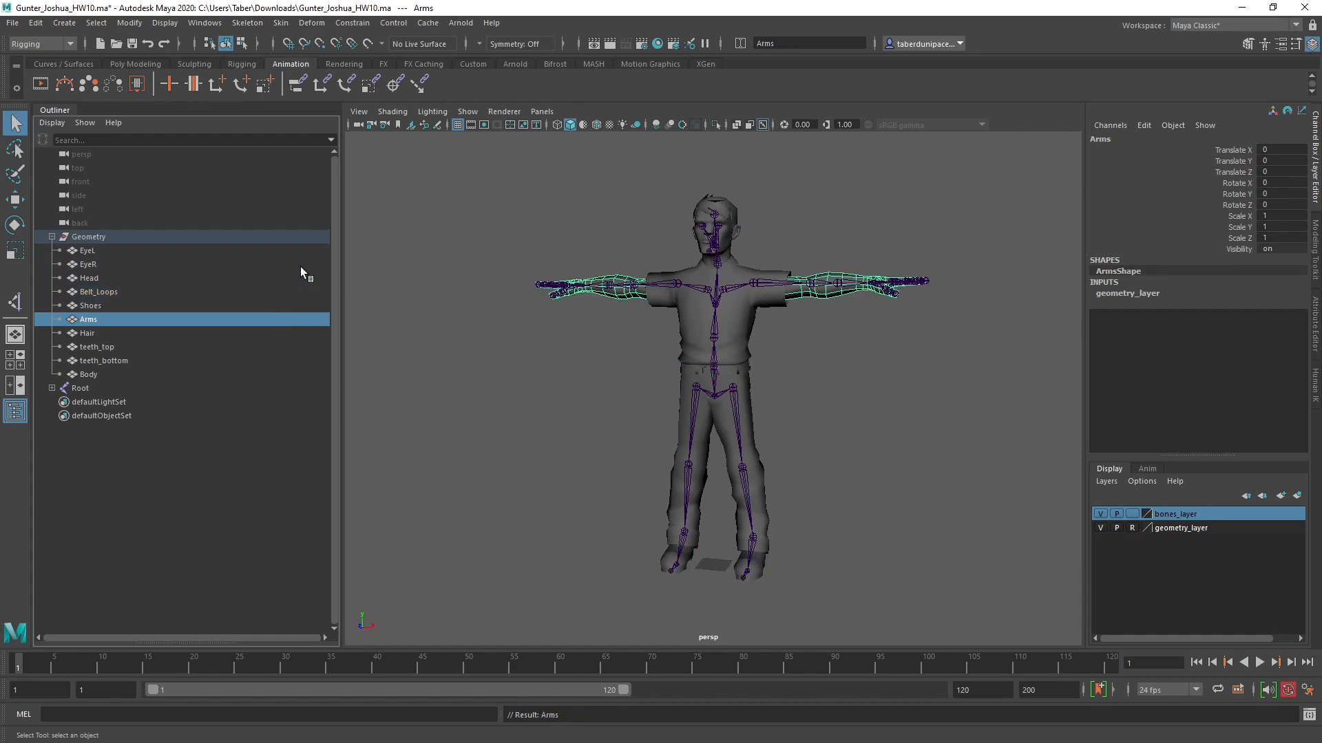
pyautogui.press('Down')
pyautogui.press('Down')
pyautogui.press('Down')
pyautogui.press('Down')
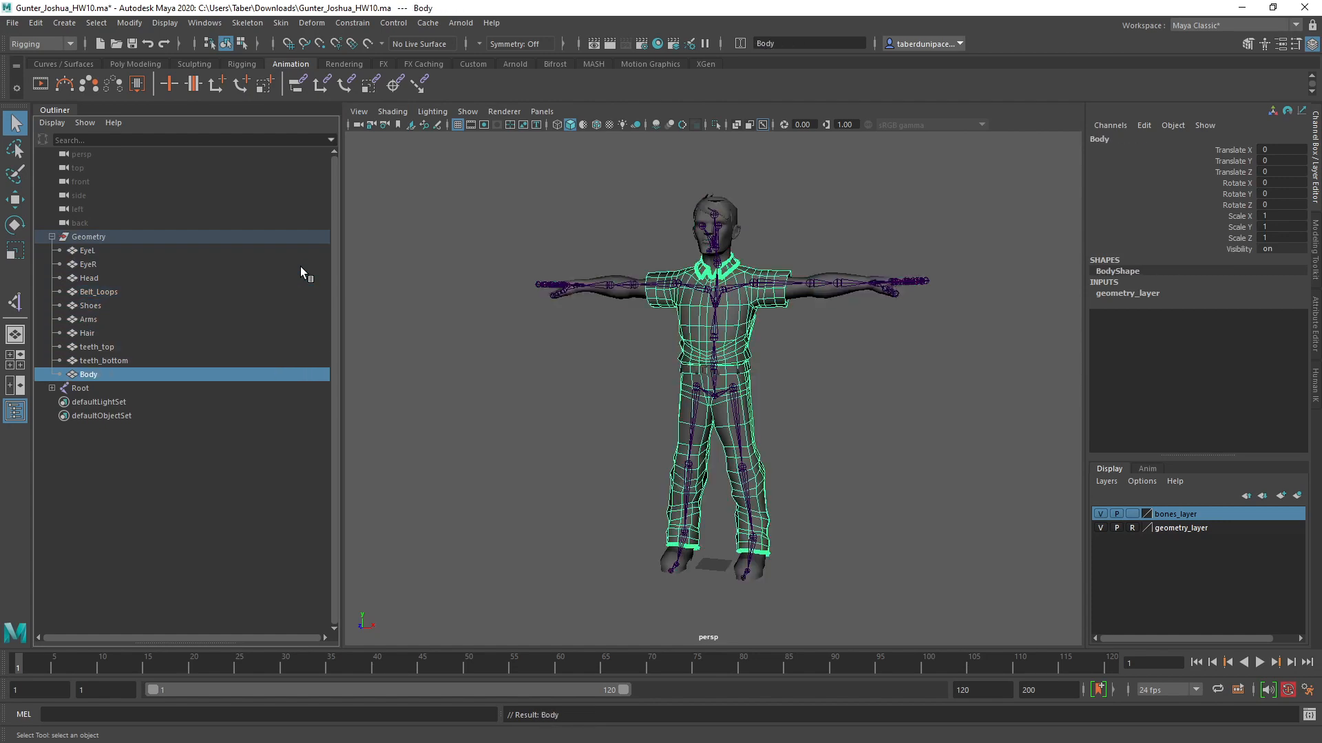
# Step: Expand the Root hierarchy, select Root and examine the joint axes around the chest and clavicles
pyautogui.click(52, 389)
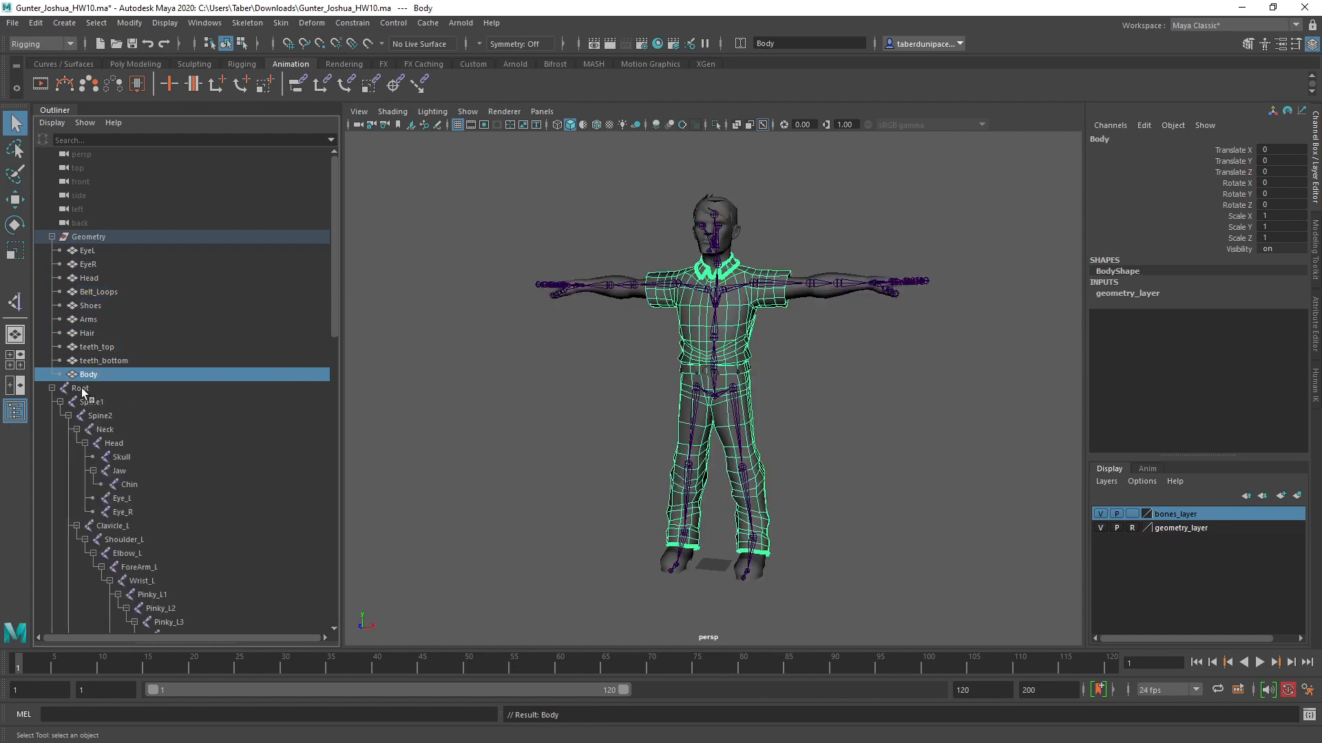
pyautogui.press('Down')
pyautogui.press('f')
pyautogui.press('e')
pyautogui.keyDown('alt'); pyautogui.moveTo(851, 391); pyautogui.dragTo(796, 348); pyautogui.keyUp('alt')
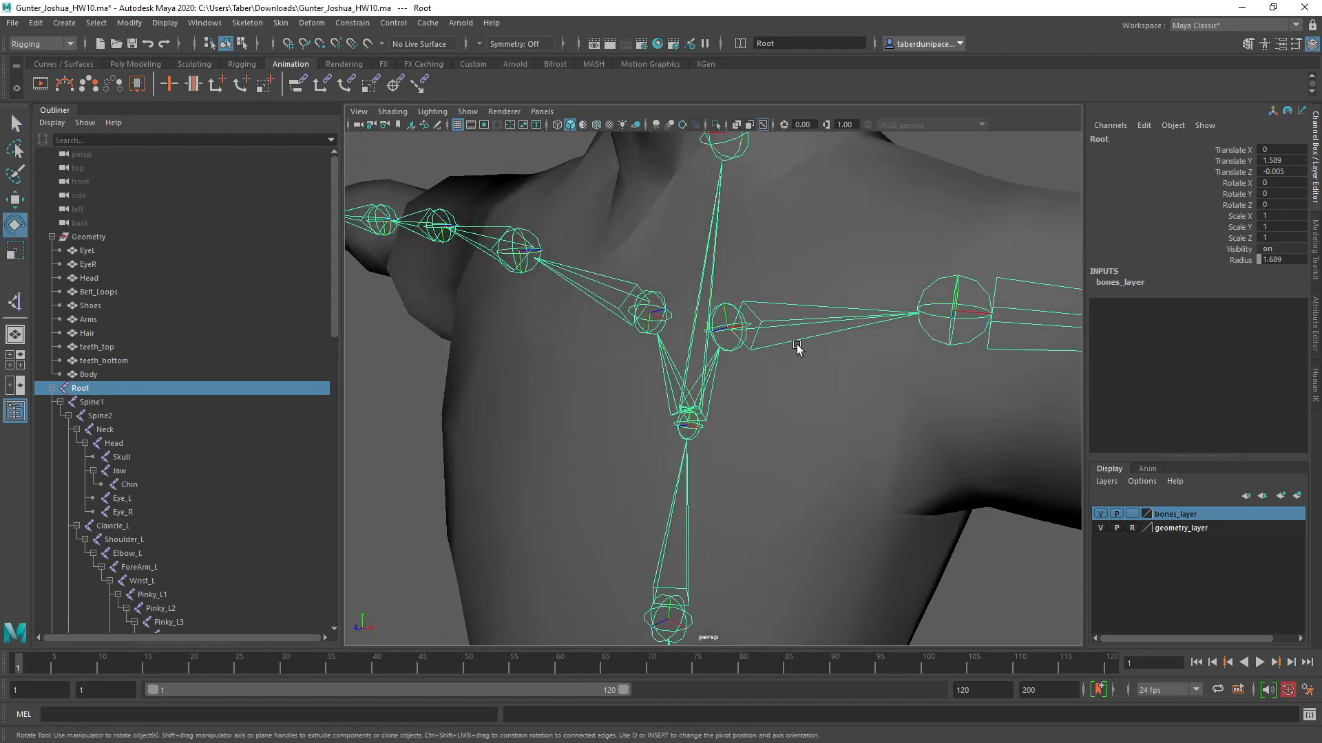
# Step: Rotate Clavicle_R and Clavicle_L together about 37 degrees in Z to test their mirrored axes, and undo the rotation
pyautogui.click(771, 303)
pyautogui.click(641, 286)
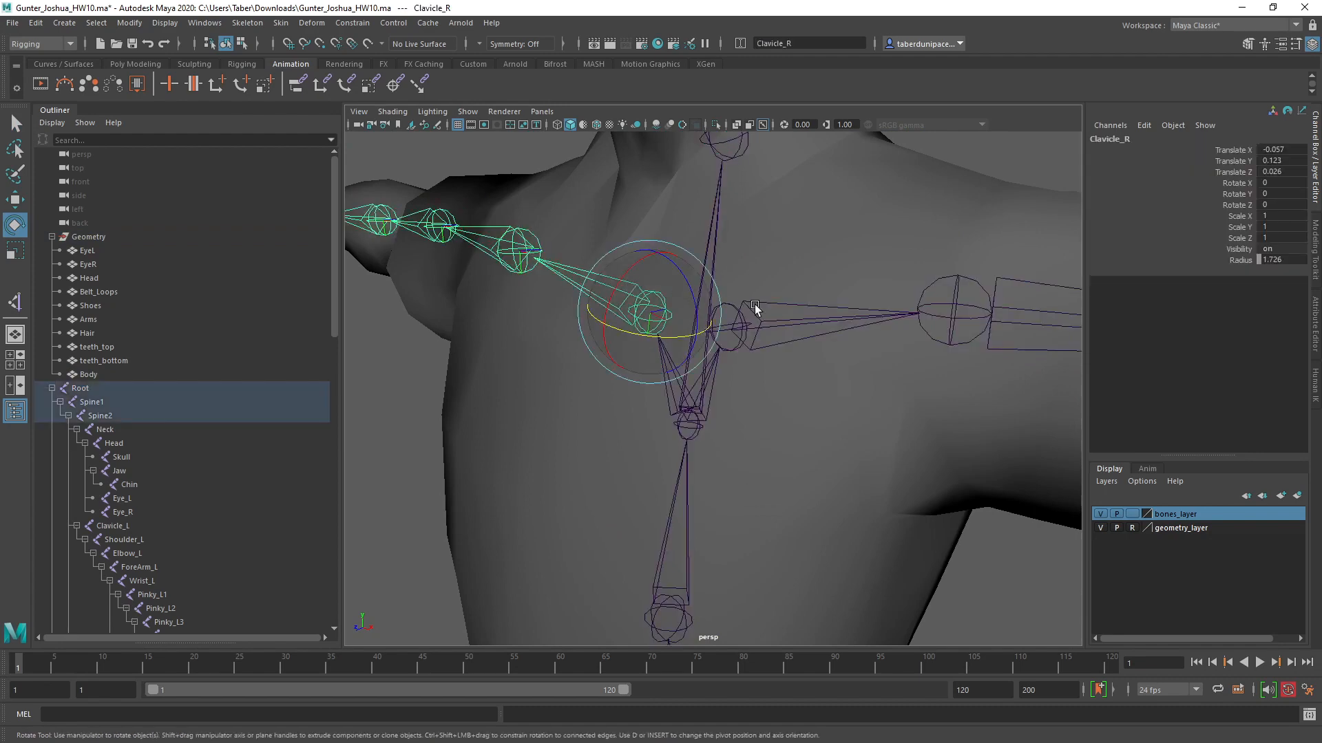
pyautogui.keyDown('shift'); pyautogui.click(862, 312); pyautogui.keyUp('shift')
pyautogui.moveTo(765, 289); pyautogui.dragTo(735, 263)
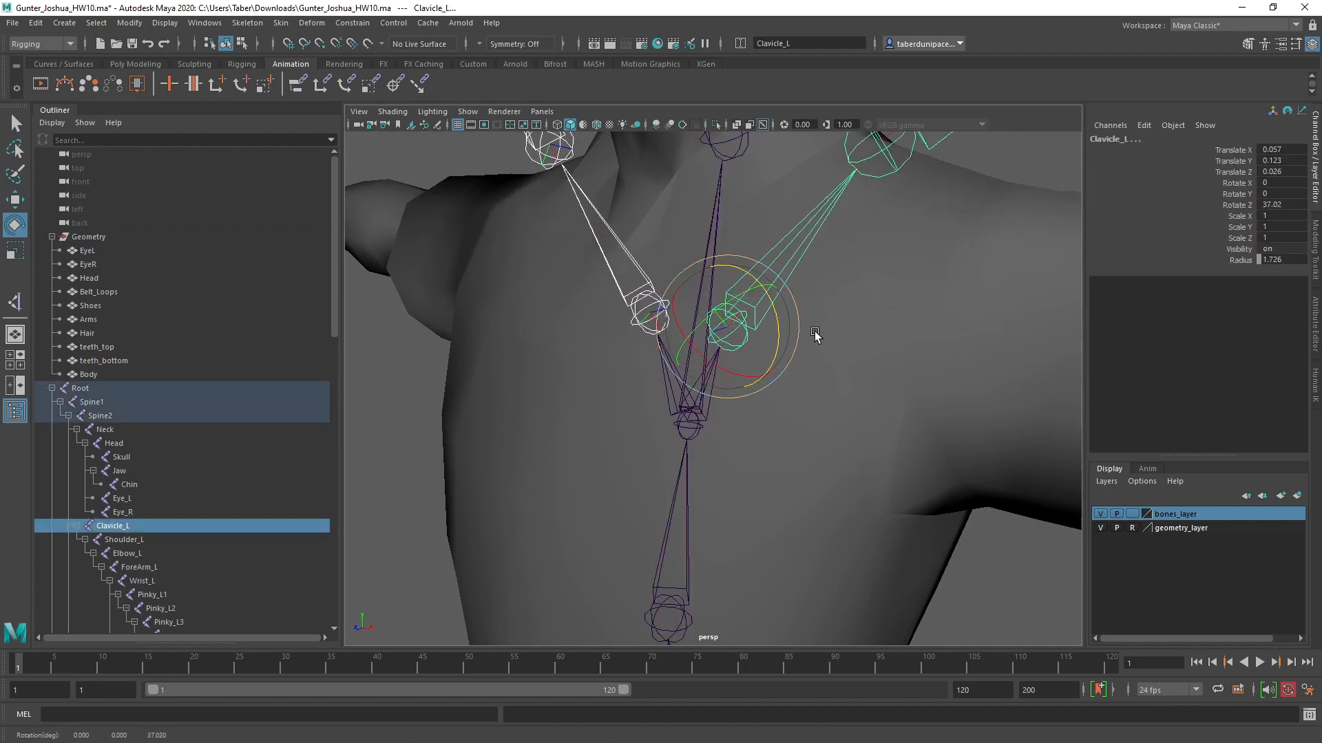
pyautogui.hotkey('ctrl', 'z')
# Step: Test the elbow joints' rotation axes with a trial rotation, undo it and clear the selection
pyautogui.scroll(-5, 895, 378)
pyautogui.click(947, 384)
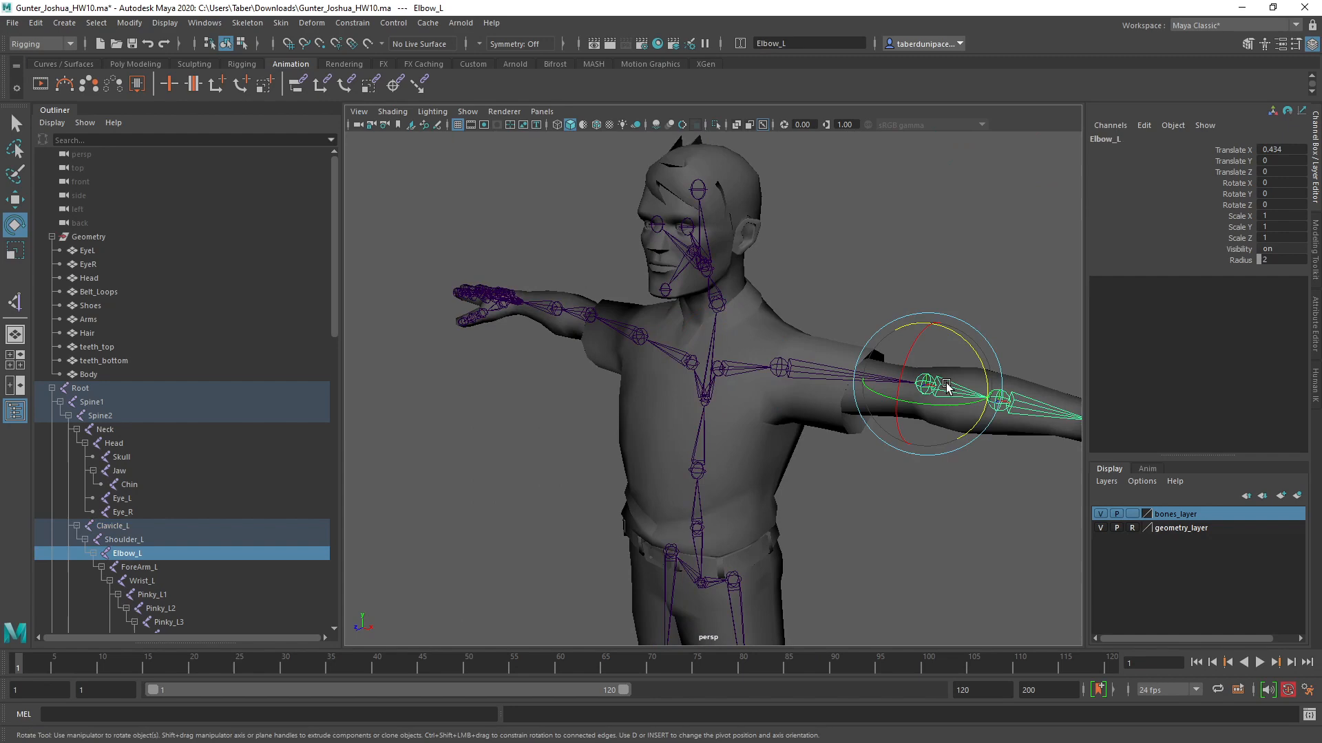
pyautogui.click(585, 313)
pyautogui.moveTo(593, 333); pyautogui.dragTo(791, 355)
pyautogui.hotkey('ctrl', 'z')
pyautogui.click(947, 310)
# Step: Examine the left arm's shoulder, elbow and forearm joint alignment from above
pyautogui.keyDown('alt'); pyautogui.moveTo(790, 355); pyautogui.dragTo(550, 382, button='middle'); pyautogui.keyUp('alt')
pyautogui.keyDown('alt'); pyautogui.moveTo(551, 382); pyautogui.dragTo(783, 446); pyautogui.keyUp('alt')
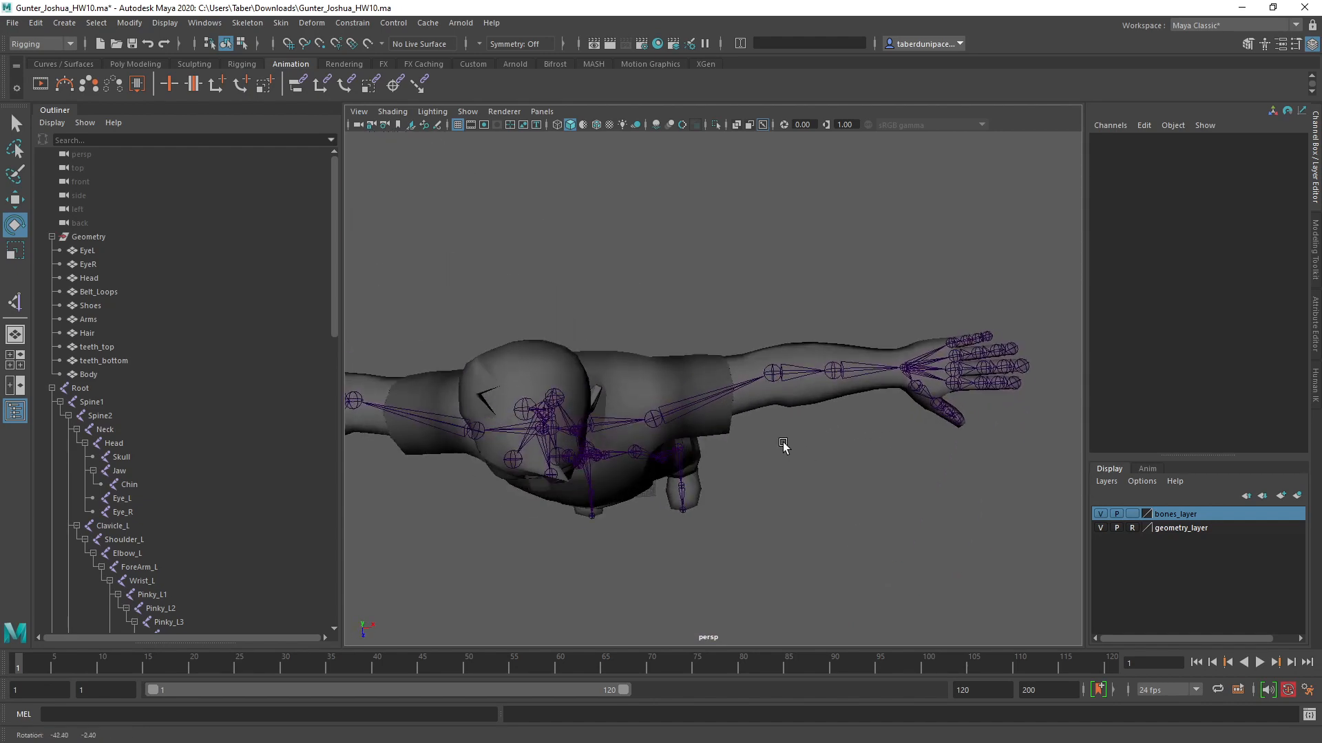
pyautogui.keyDown('alt'); pyautogui.moveTo(734, 456); pyautogui.dragTo(808, 481, button='right'); pyautogui.keyUp('alt')
pyautogui.keyDown('alt'); pyautogui.moveTo(808, 481); pyautogui.dragTo(778, 469, button='middle'); pyautogui.keyUp('alt')
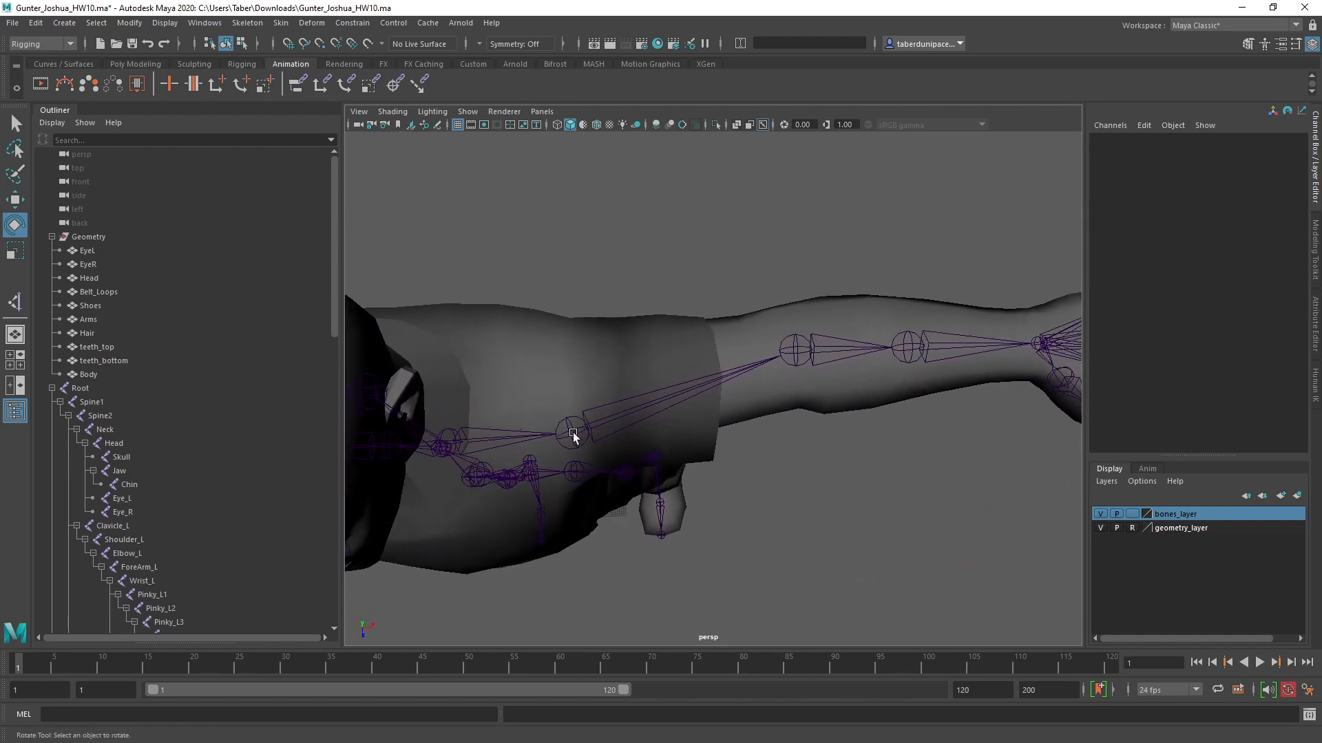
pyautogui.keyDown('alt'); pyautogui.moveTo(639, 342); pyautogui.dragTo(731, 447); pyautogui.keyUp('alt')
# Step: Examine the left hand's wrist, thumb and finger joints, clear the selection and check the pelvis from the front
pyautogui.keyDown('alt'); pyautogui.moveTo(957, 439); pyautogui.dragTo(608, 428, button='middle'); pyautogui.keyUp('alt')
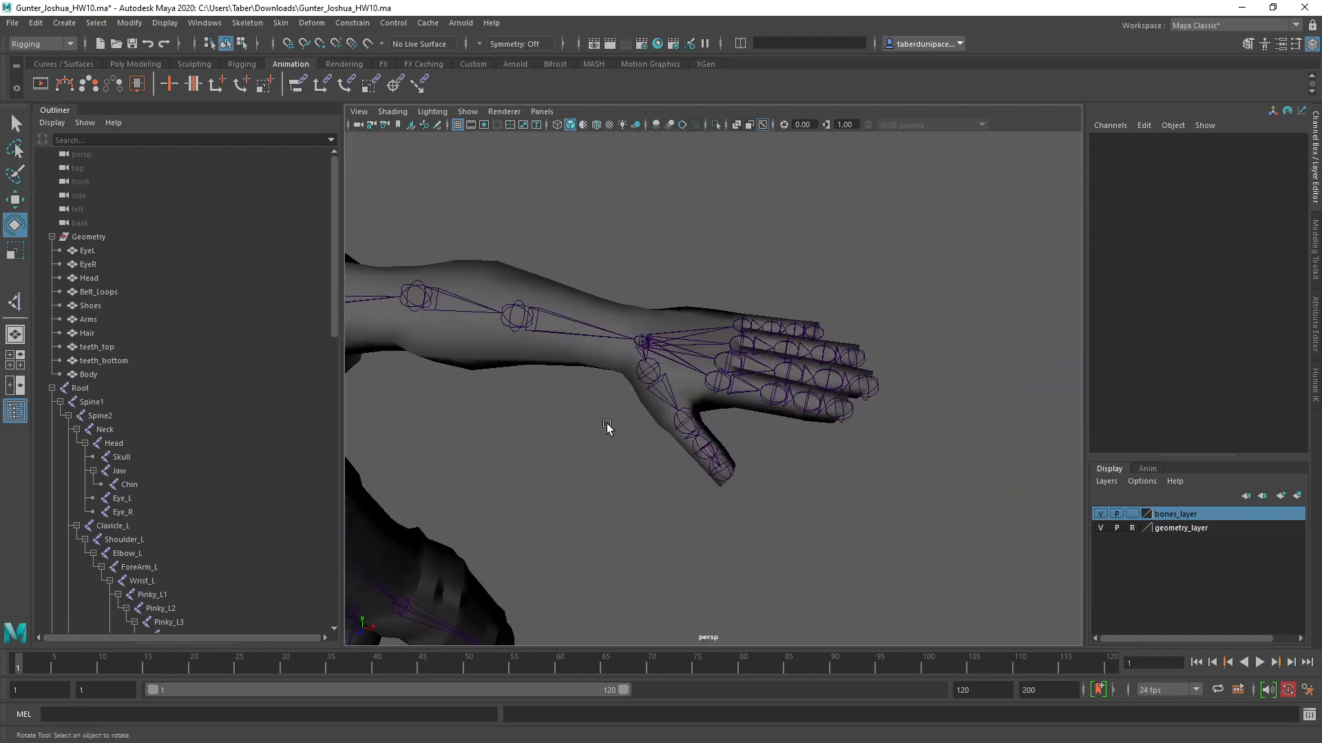
pyautogui.keyDown('alt'); pyautogui.moveTo(608, 427); pyautogui.dragTo(587, 422); pyautogui.keyUp('alt')
pyautogui.keyDown('alt'); pyautogui.moveTo(587, 422); pyautogui.dragTo(764, 528, button='right'); pyautogui.keyUp('alt')
pyautogui.keyDown('alt'); pyautogui.moveTo(681, 394); pyautogui.dragTo(740, 475, button='middle'); pyautogui.keyUp('alt')
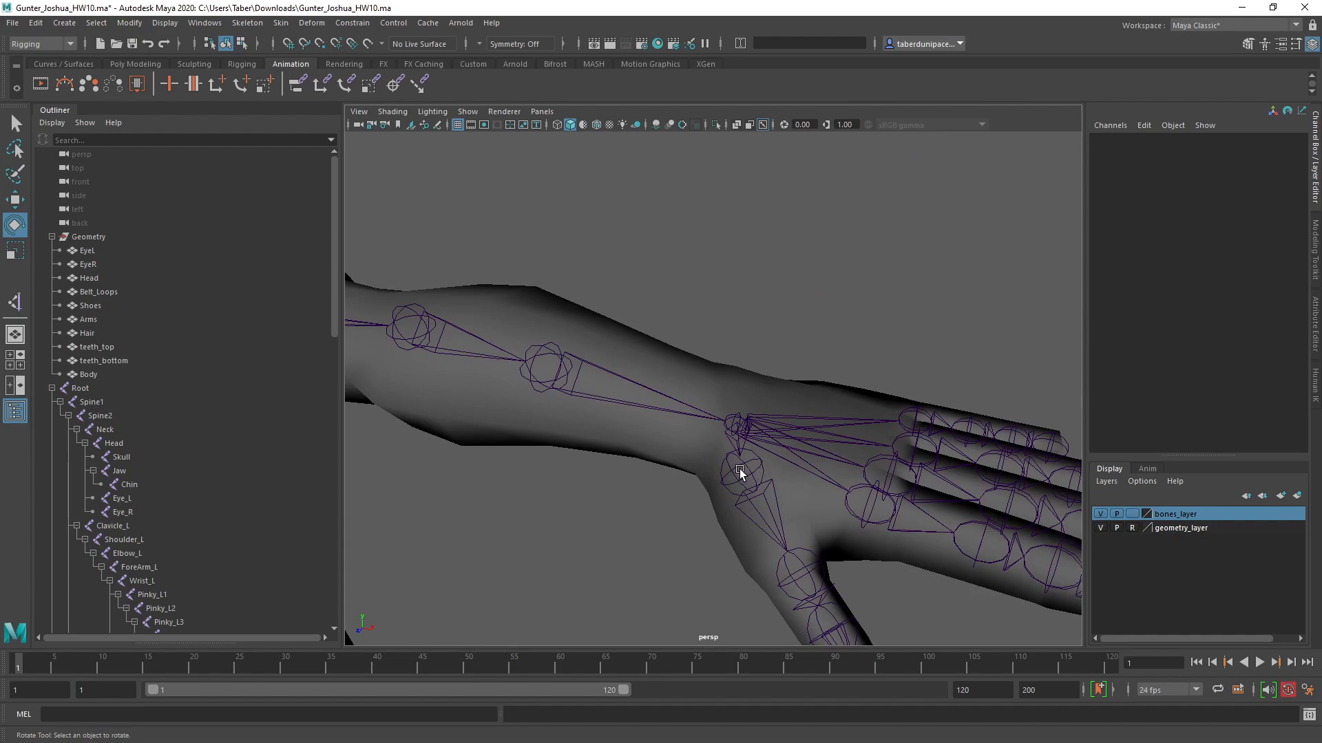
pyautogui.click(741, 470)
pyautogui.keyDown('alt'); pyautogui.moveTo(796, 496); pyautogui.dragTo(756, 482); pyautogui.keyUp('alt')
pyautogui.click(665, 534)
pyautogui.keyDown('alt'); pyautogui.moveTo(665, 534); pyautogui.dragTo(564, 367); pyautogui.keyUp('alt')
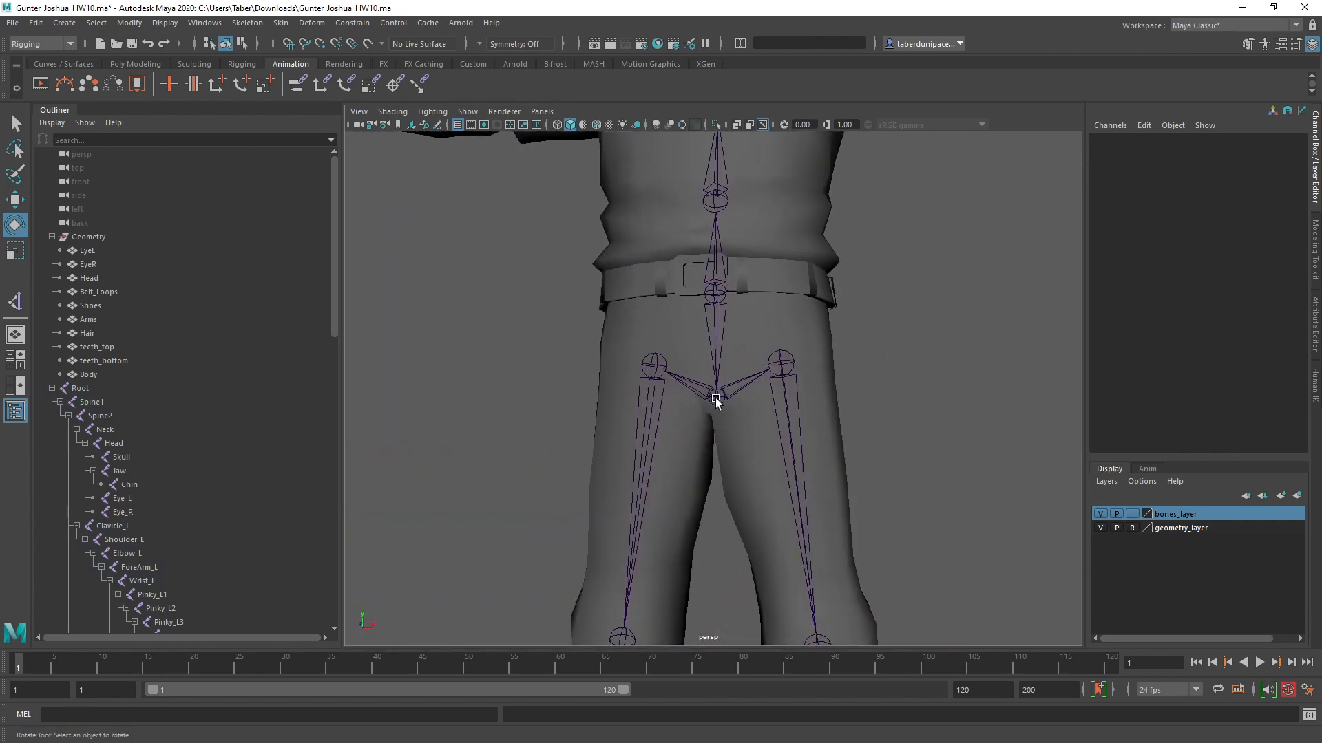
# Step: Inspect the root and left hip joints, check the leg and foot joint alignment from the side, and clear the selection
pyautogui.click(717, 400)
pyautogui.click(870, 348)
pyautogui.click(783, 367)
pyautogui.keyDown('alt'); pyautogui.moveTo(837, 398); pyautogui.dragTo(826, 457); pyautogui.keyUp('alt')
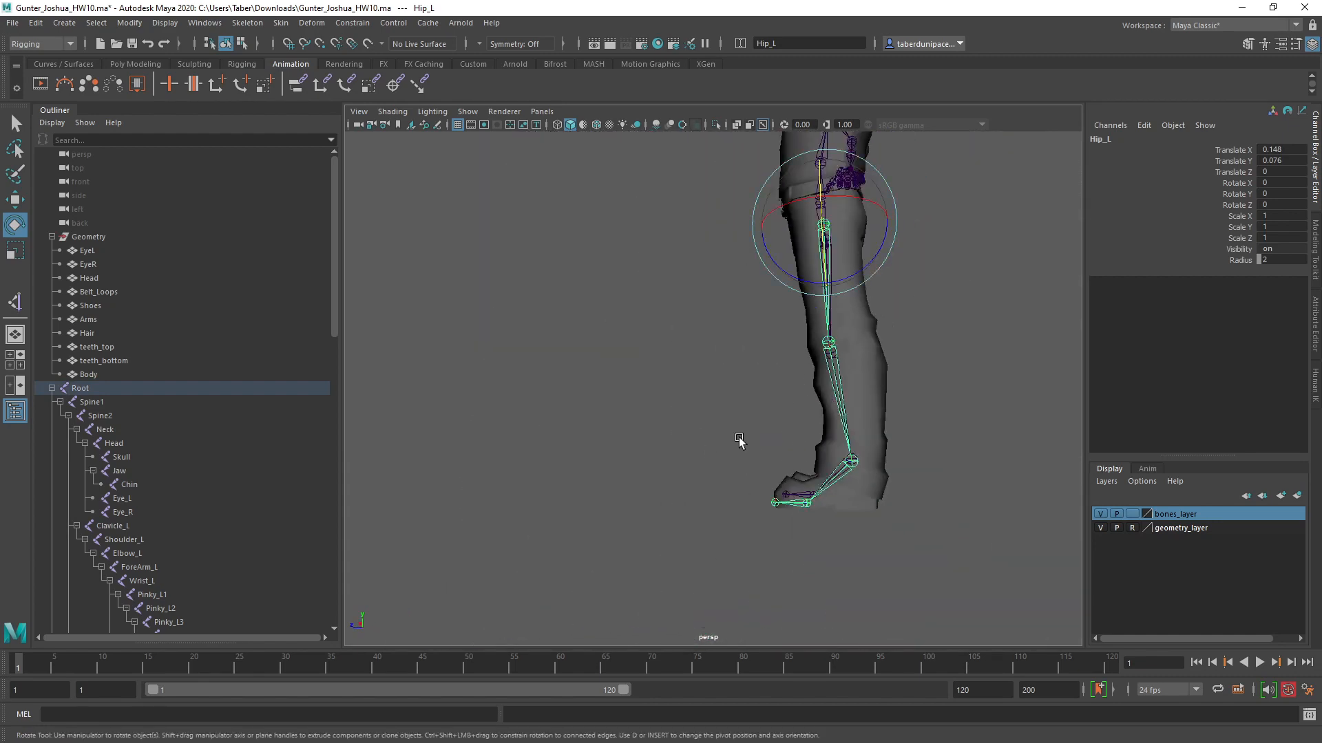
pyautogui.scroll(3, 699, 443)
pyautogui.click(700, 442)
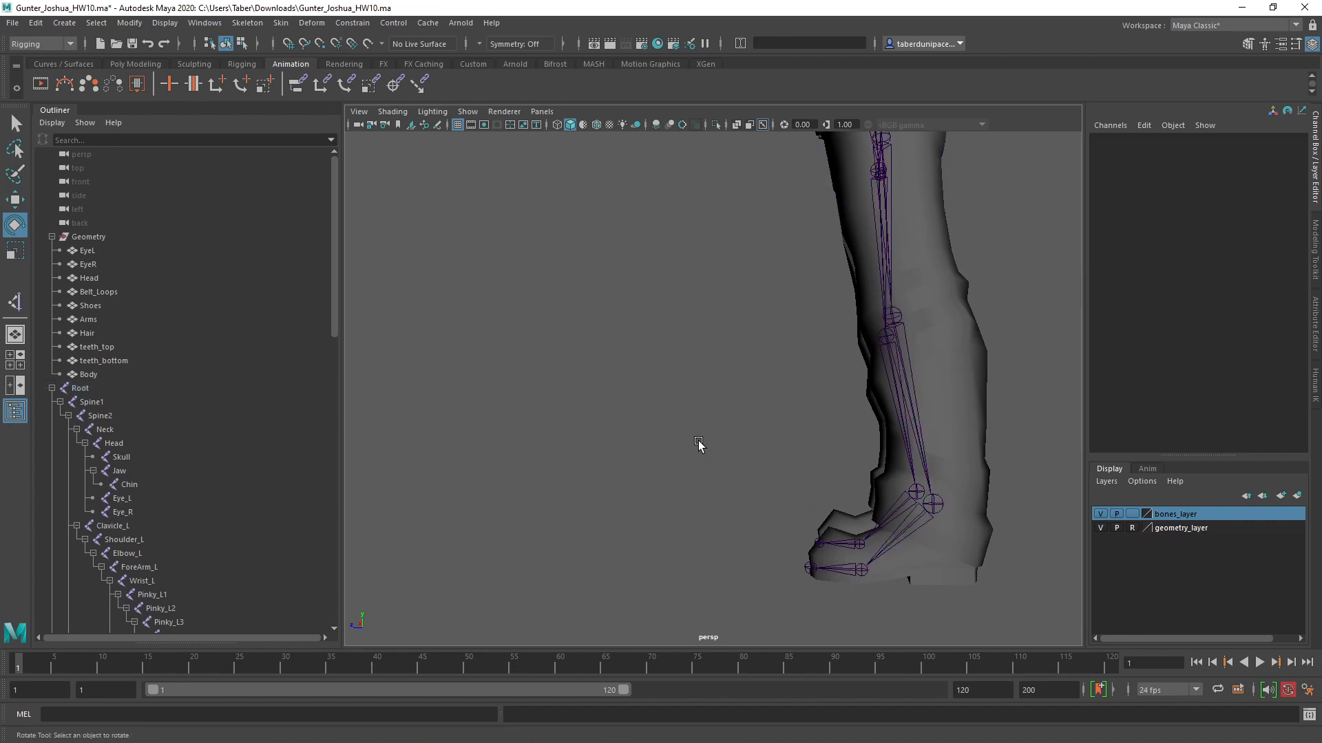
# Step: Examine the whole skeleton's placement inside the character mesh from three-quarter angles
pyautogui.keyDown('alt'); pyautogui.moveTo(700, 445); pyautogui.dragTo(835, 410); pyautogui.keyUp('alt')
pyautogui.scroll(-8, 868, 442)
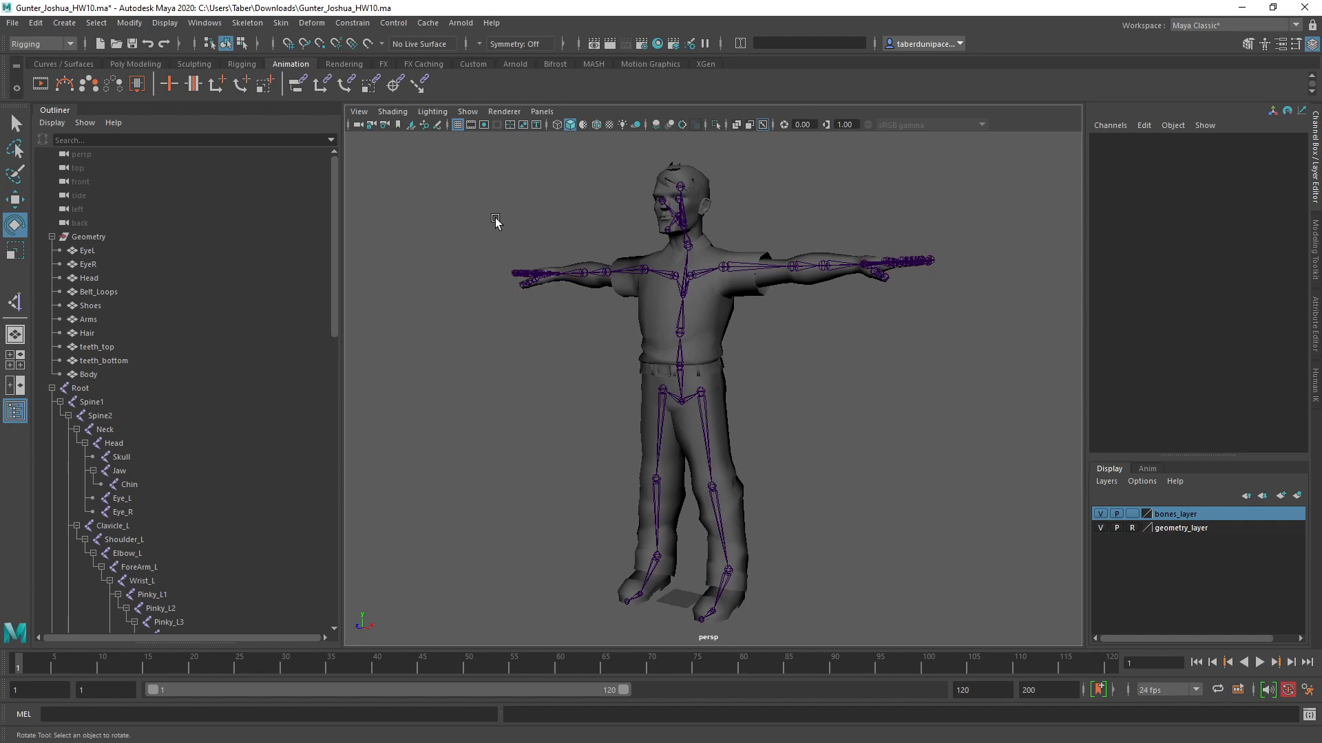
pyautogui.moveTo(499, 224)
pyautogui.keyDown('alt'); pyautogui.mouseDown()
pyautogui.moveTo(590, 245)
pyautogui.moveTo(854, 219)
pyautogui.moveTo(545, 221)
pyautogui.moveTo(885, 251)
pyautogui.moveTo(483, 220)
pyautogui.mouseUp(); pyautogui.keyUp('alt')
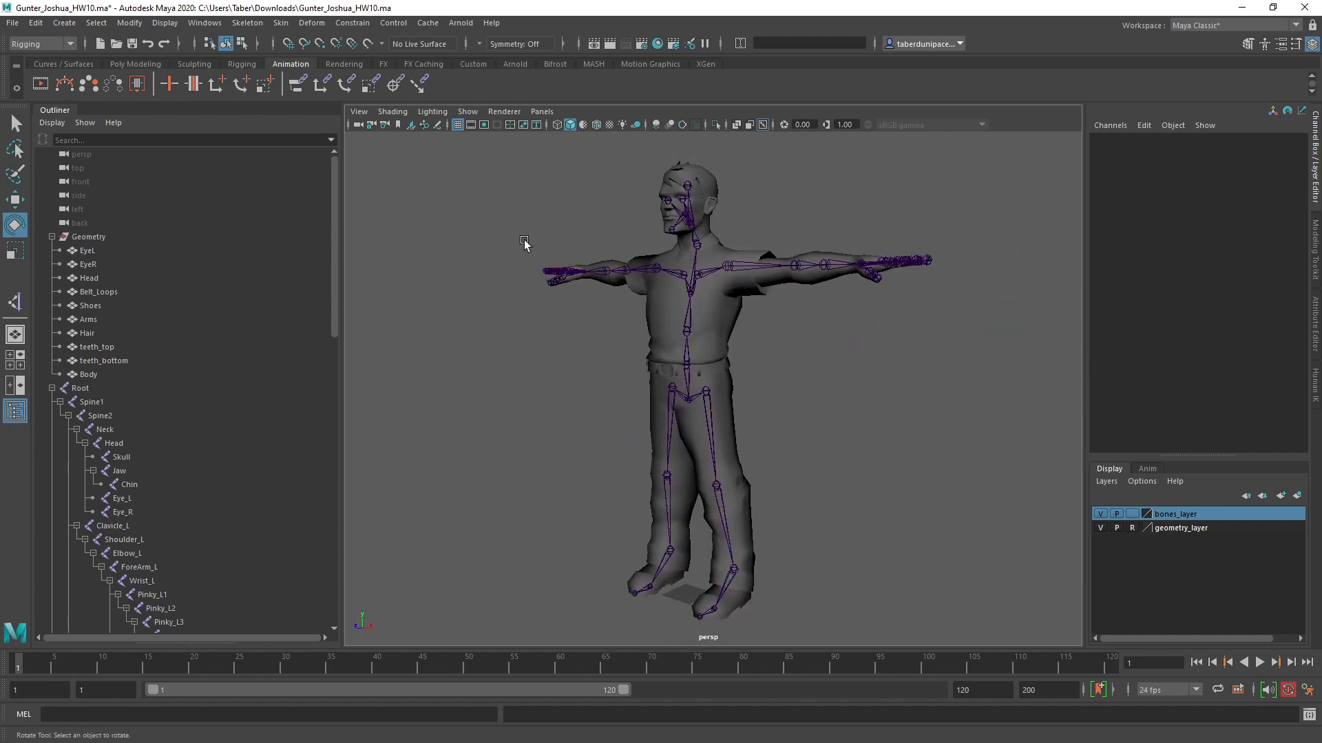
pyautogui.keyDown('alt'); pyautogui.moveTo(559, 263); pyautogui.dragTo(586, 252); pyautogui.keyUp('alt')
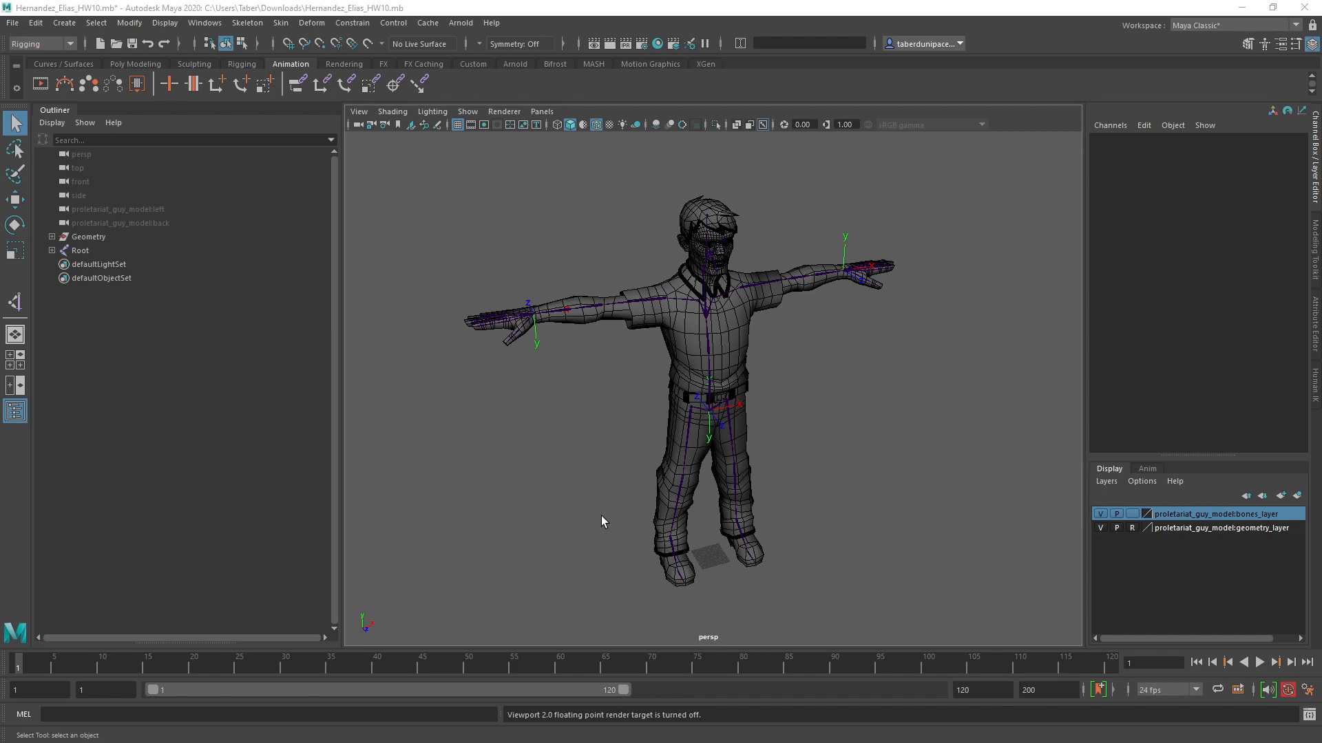
# Step: Look over the next character scene from the front, check the proletariat_guy_model:back camera's name and clear the selection
pyautogui.keyDown('alt'); pyautogui.moveTo(806, 511); pyautogui.dragTo(692, 478); pyautogui.keyUp('alt')
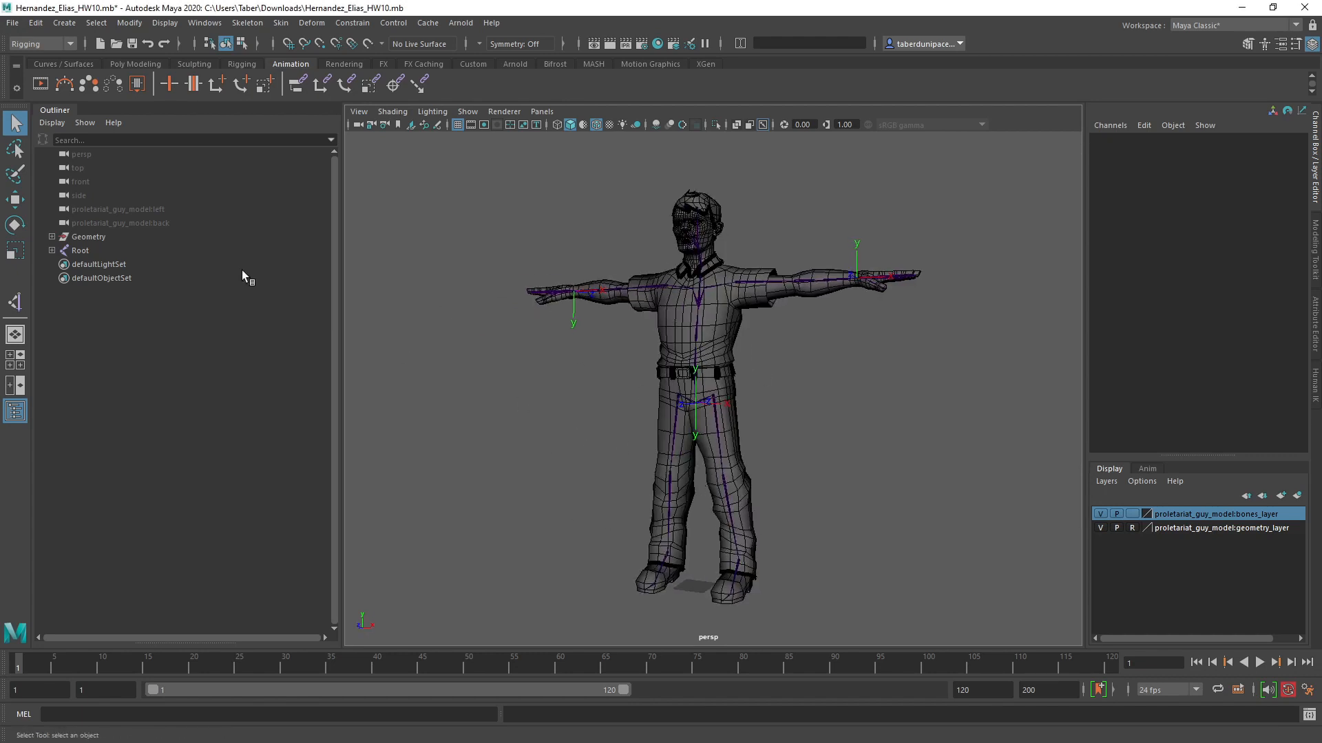
pyautogui.click(76, 222)
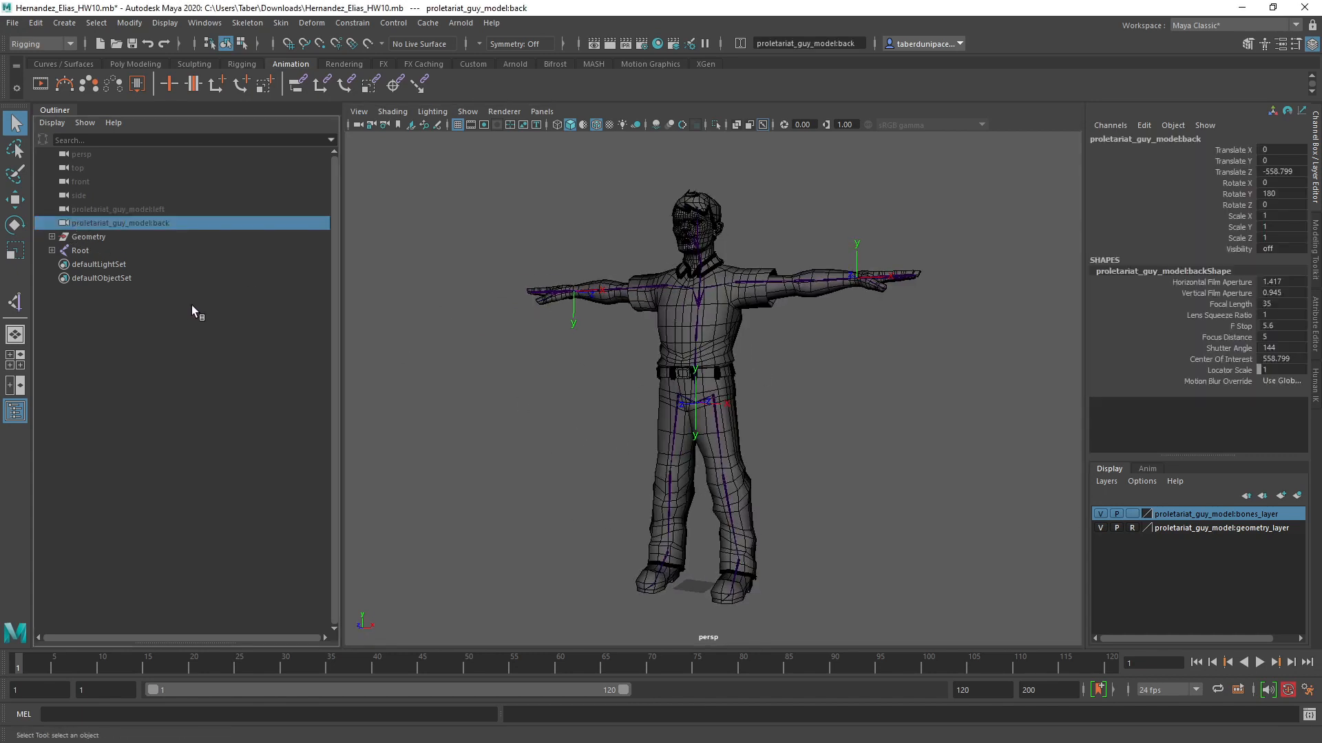
pyautogui.keyDown('alt'); pyautogui.moveTo(464, 325); pyautogui.dragTo(510, 322); pyautogui.keyUp('alt')
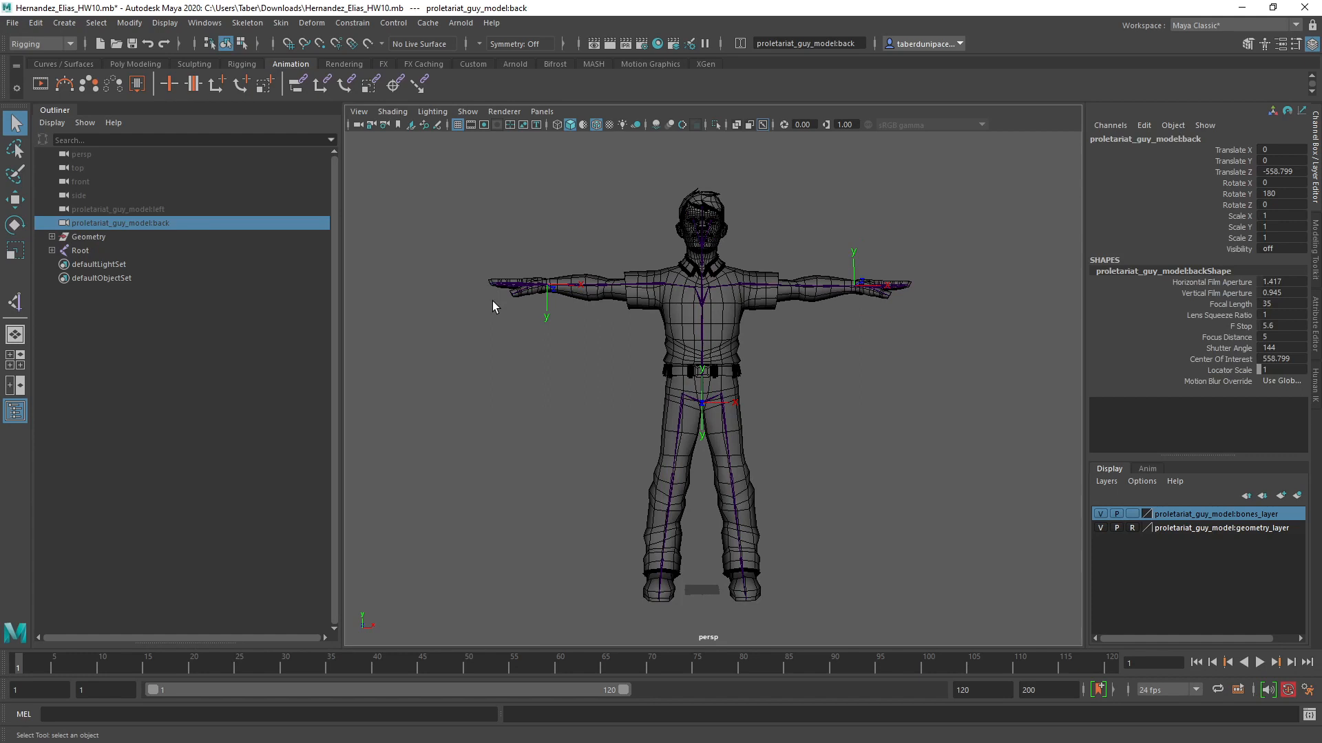
pyautogui.click(489, 321)
pyautogui.keyDown('alt'); pyautogui.moveTo(488, 318); pyautogui.dragTo(563, 385, button='middle'); pyautogui.keyUp('alt')
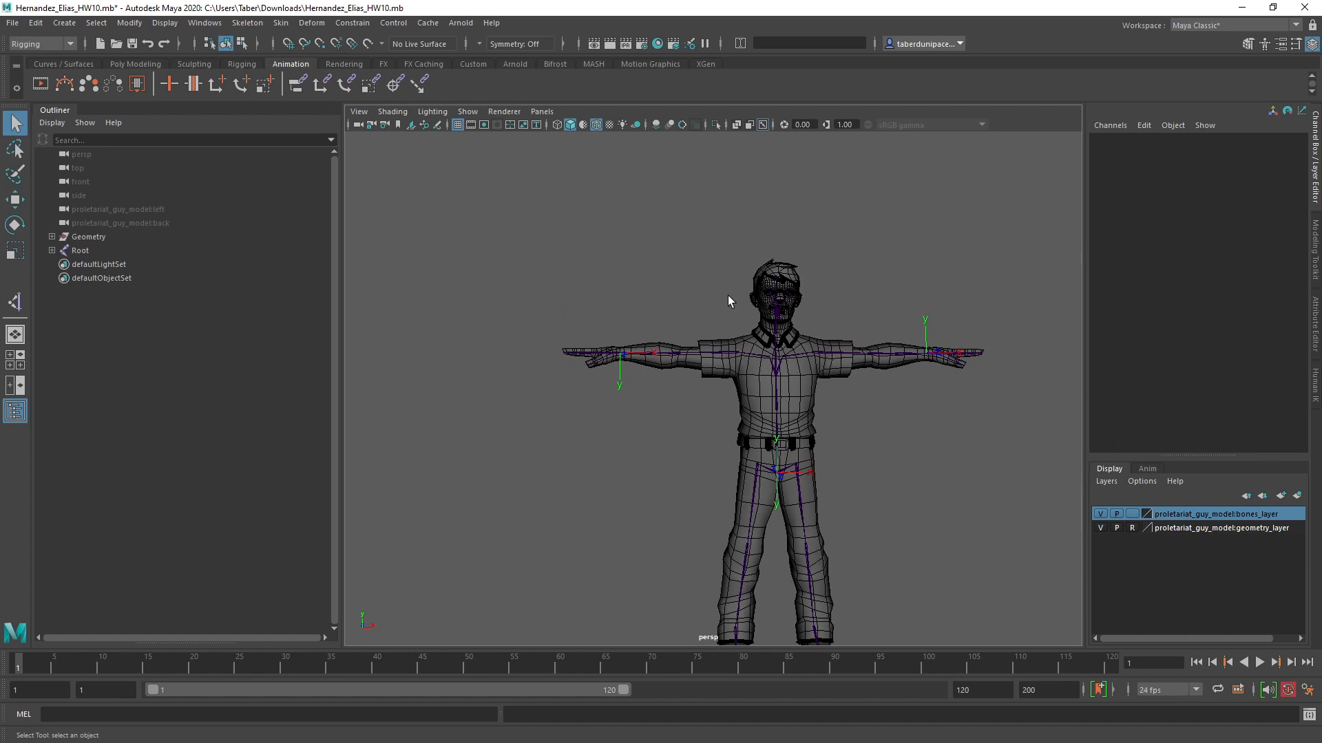
# Step: Select the proletariat_guy_model:left and proletariat_guy_model:back cameras in turn to check their namespace prefix
pyautogui.click(102, 219)
pyautogui.click(101, 212)
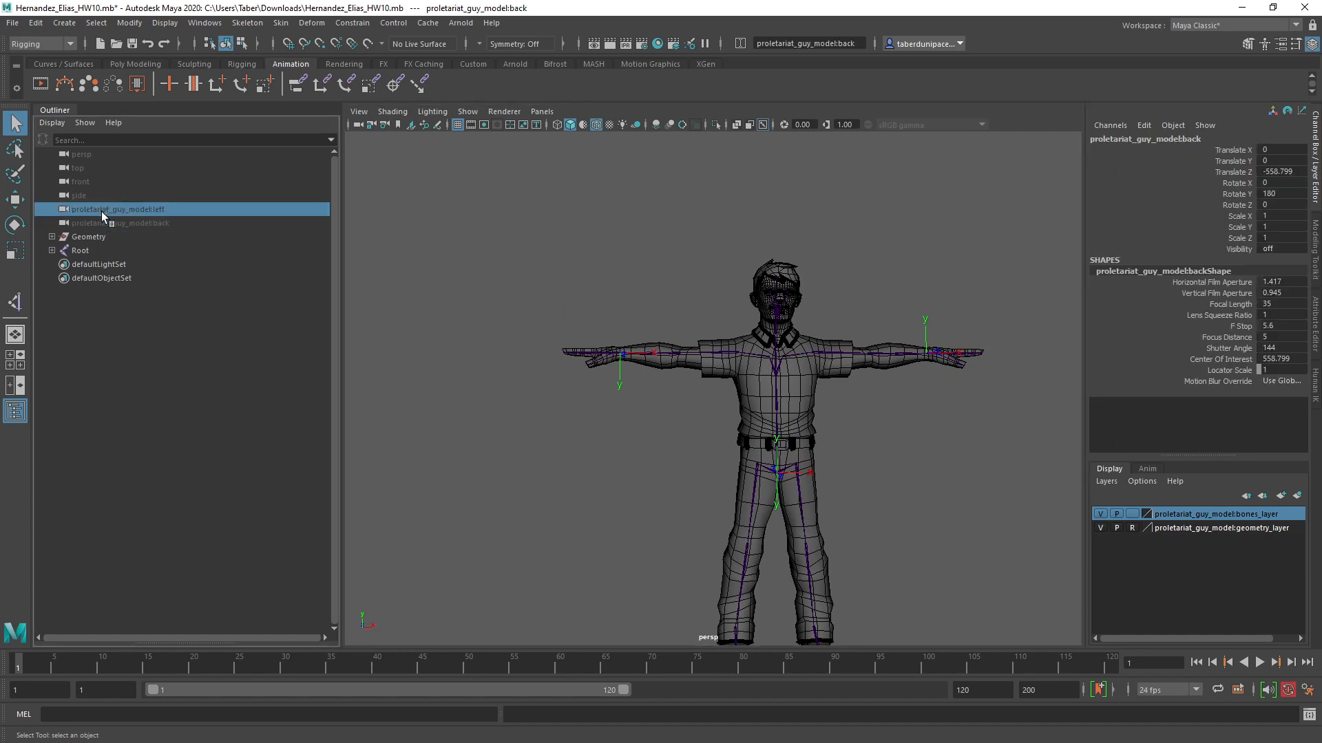
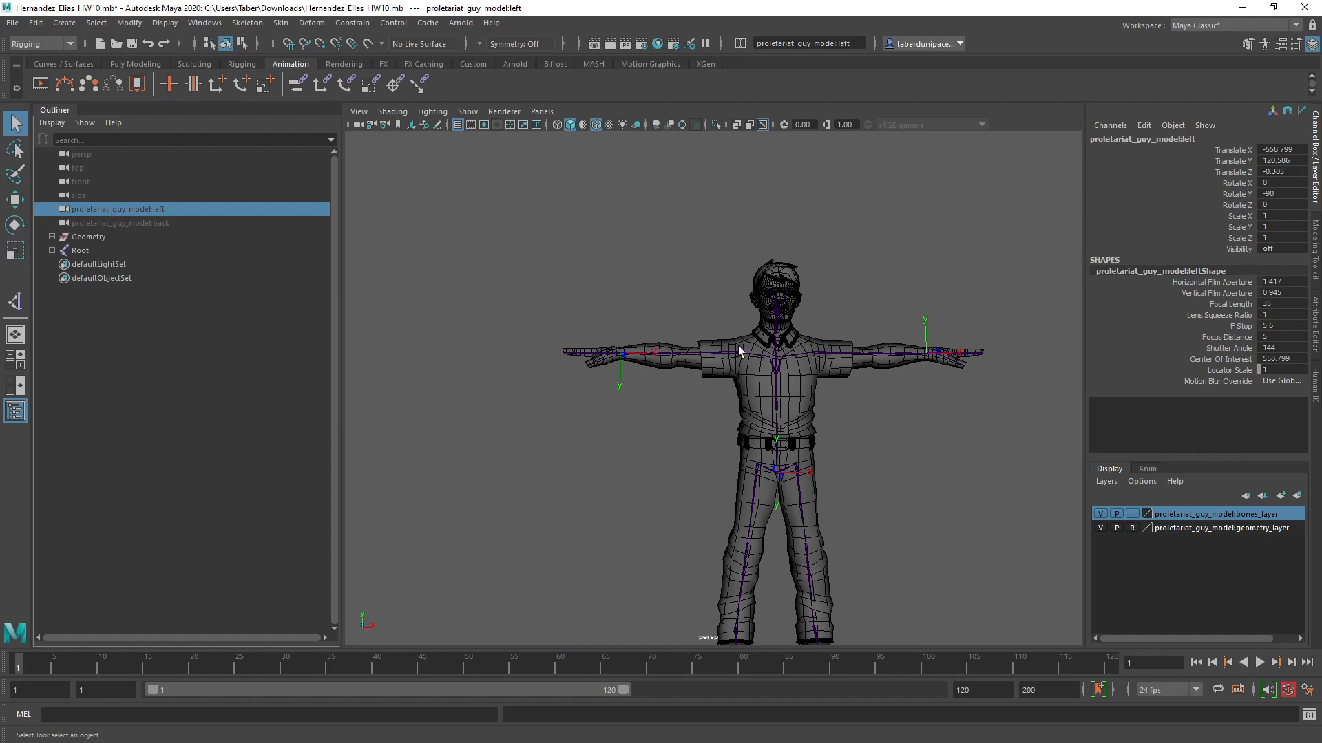
pyautogui.click(508, 239)
pyautogui.click(114, 211)
pyautogui.click(117, 220)
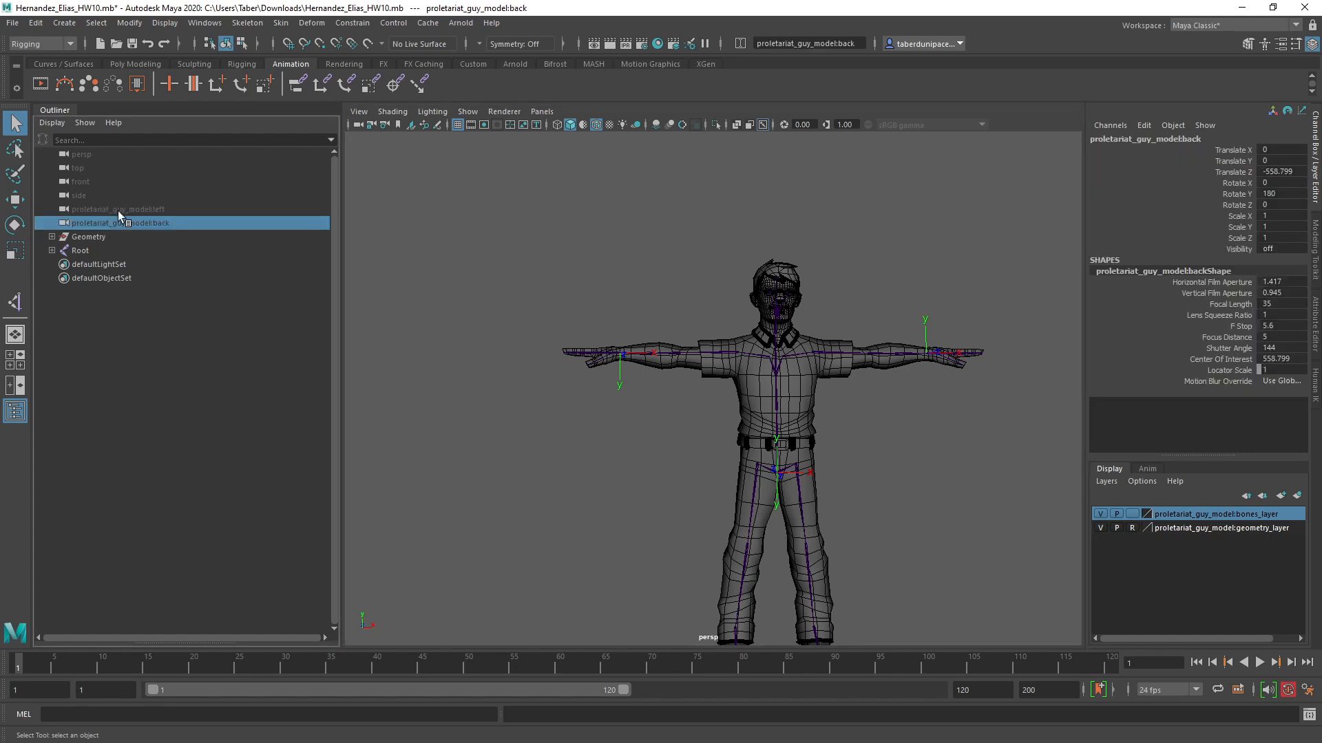
# Step: Check the model's left and back cameras and expand the Geometry group
pyautogui.click(117, 210)
pyautogui.click(121, 225)
pyautogui.click(66, 236)
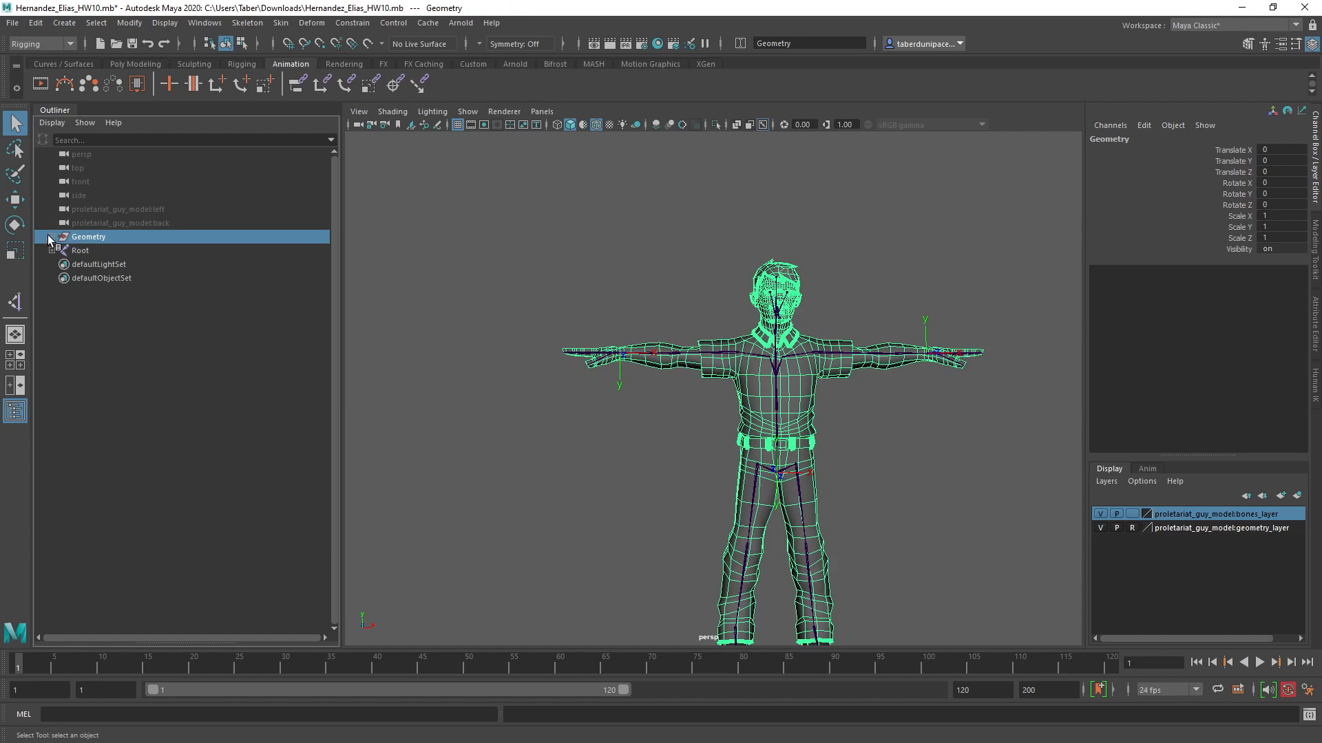
pyautogui.click(52, 236)
# Step: Go through the meshes in the Geometry group one by one, from EyeL to Body, checking each in the scene
pyautogui.click(88, 251)
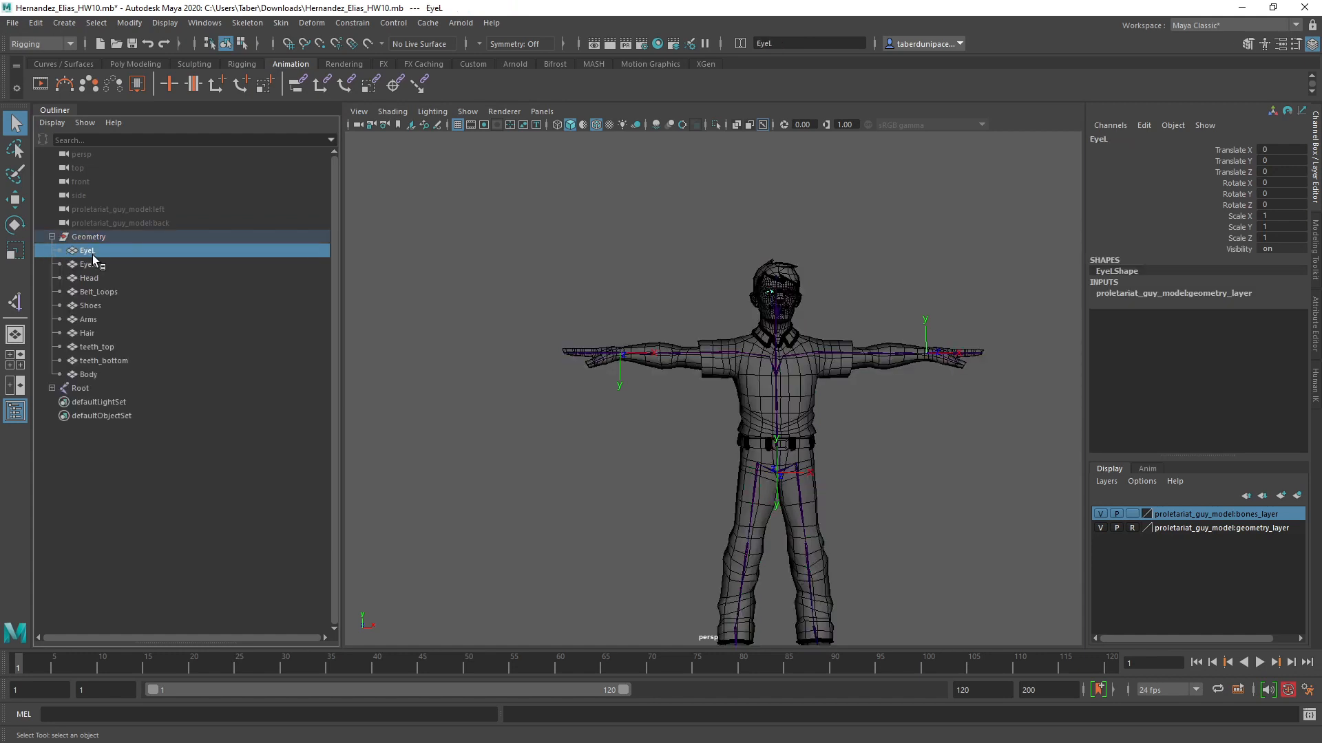
pyautogui.press('Down')
pyautogui.press('Down')
pyautogui.press('Down')
pyautogui.press('Down')
pyautogui.press('Down')
pyautogui.press('Down')
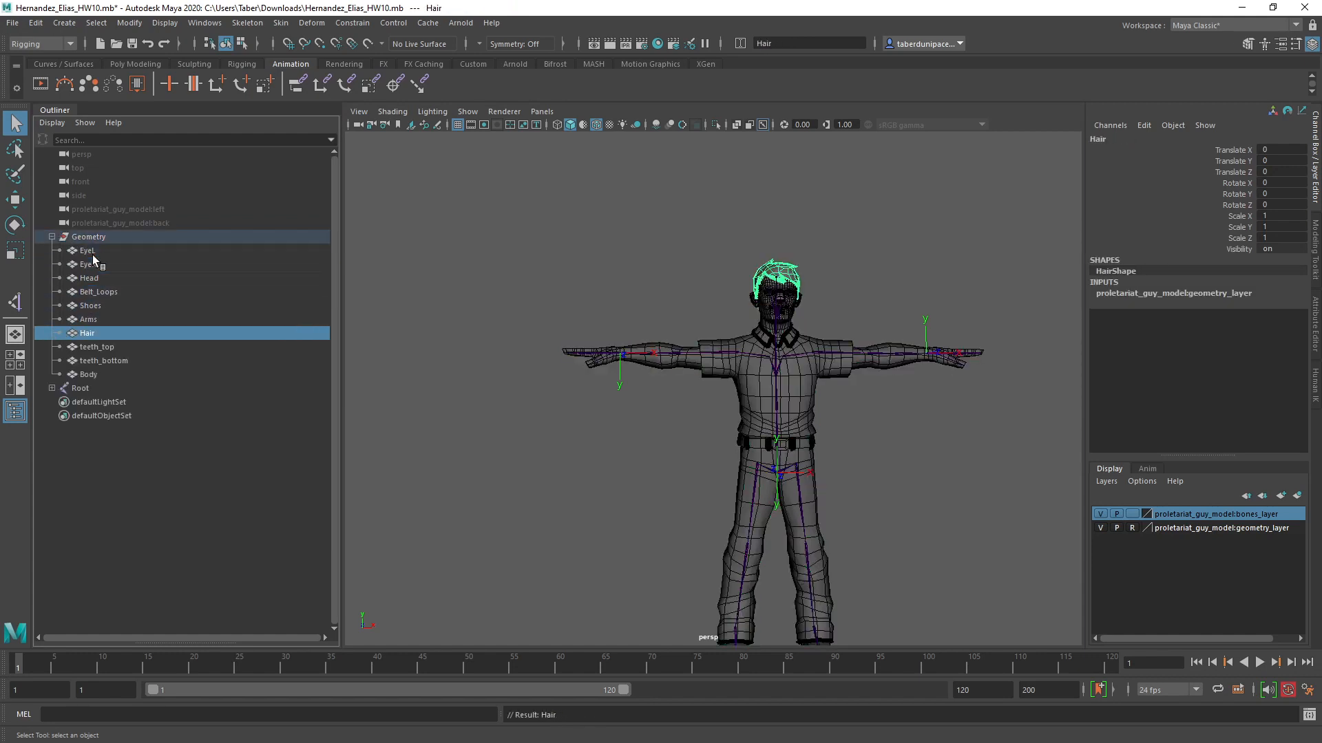
pyautogui.press('Down')
pyautogui.press('Down')
pyautogui.press('Down')
pyautogui.click(92, 252)
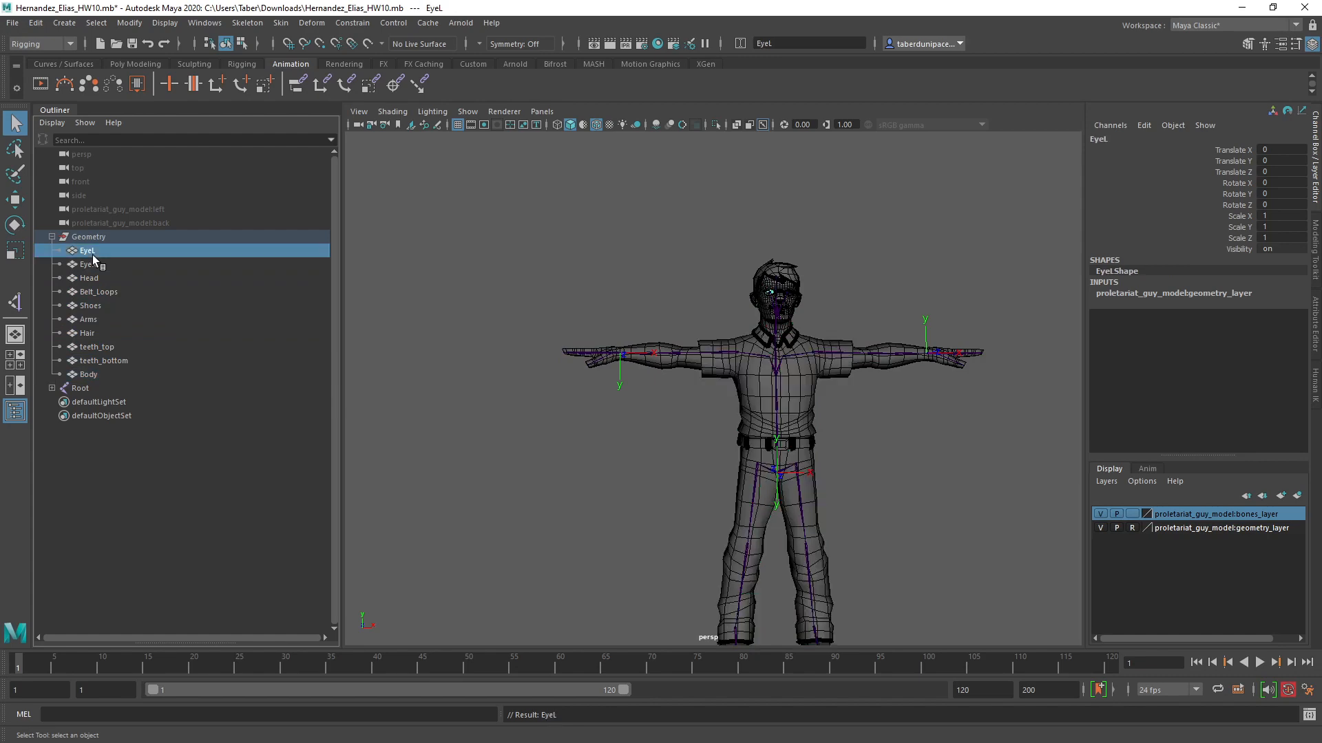
# Step: Examine the character and its skeleton from several angles with the Root joint selected
pyautogui.click(454, 232)
pyautogui.keyDown('alt'); pyautogui.moveTo(678, 353); pyautogui.dragTo(630, 365); pyautogui.keyUp('alt')
pyautogui.keyDown('alt'); pyautogui.moveTo(661, 375); pyautogui.dragTo(576, 358, button='middle'); pyautogui.keyUp('alt')
pyautogui.keyDown('alt'); pyautogui.moveTo(585, 358); pyautogui.dragTo(836, 378, button='right'); pyautogui.keyUp('alt')
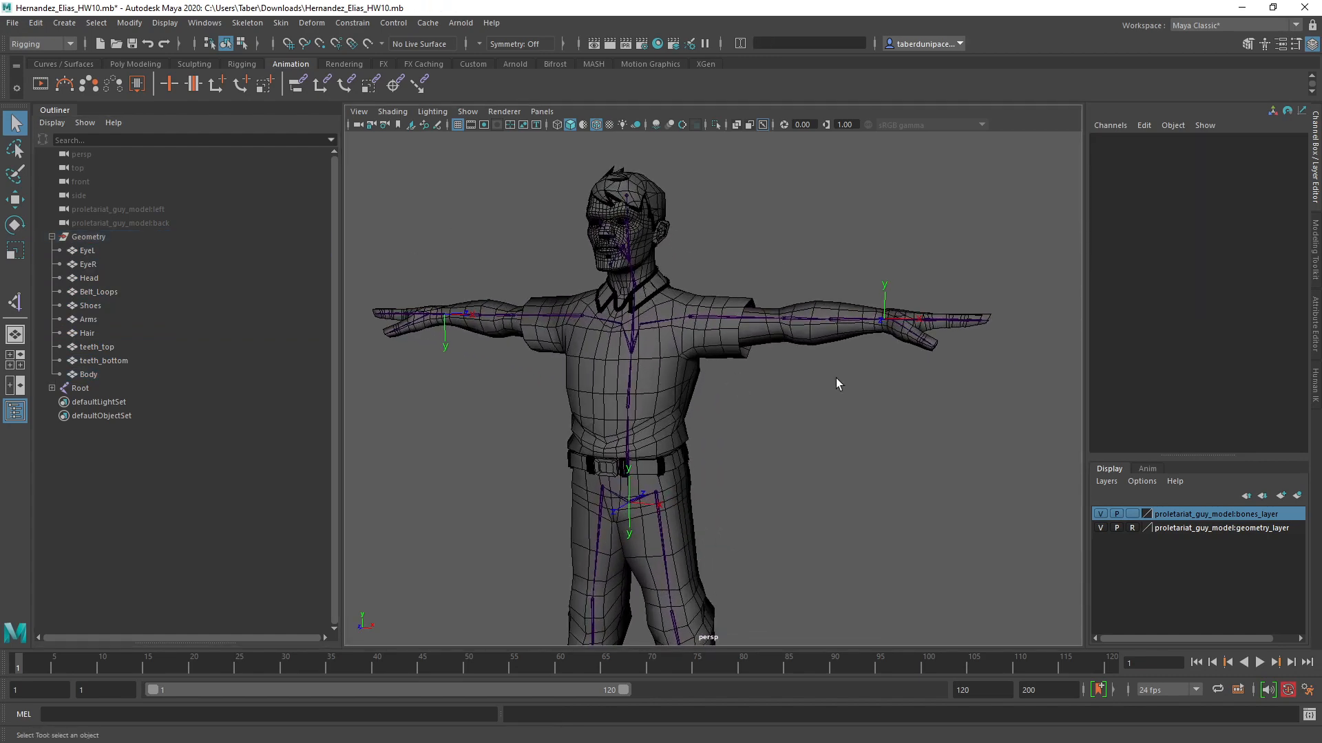
pyautogui.keyDown('alt'); pyautogui.moveTo(763, 309); pyautogui.dragTo(692, 427); pyautogui.keyUp('alt')
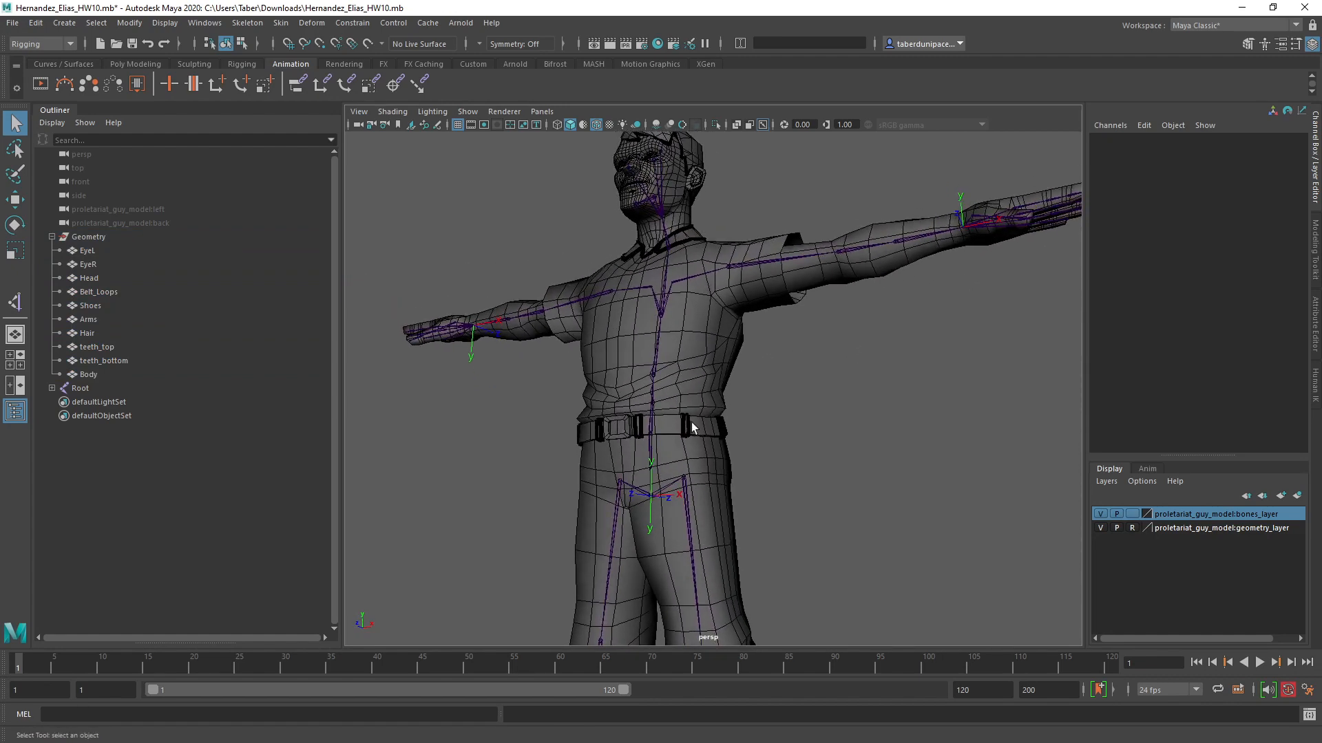
pyautogui.click(653, 434)
pyautogui.keyDown('alt'); pyautogui.moveTo(731, 379); pyautogui.dragTo(758, 392, button='right'); pyautogui.keyUp('alt')
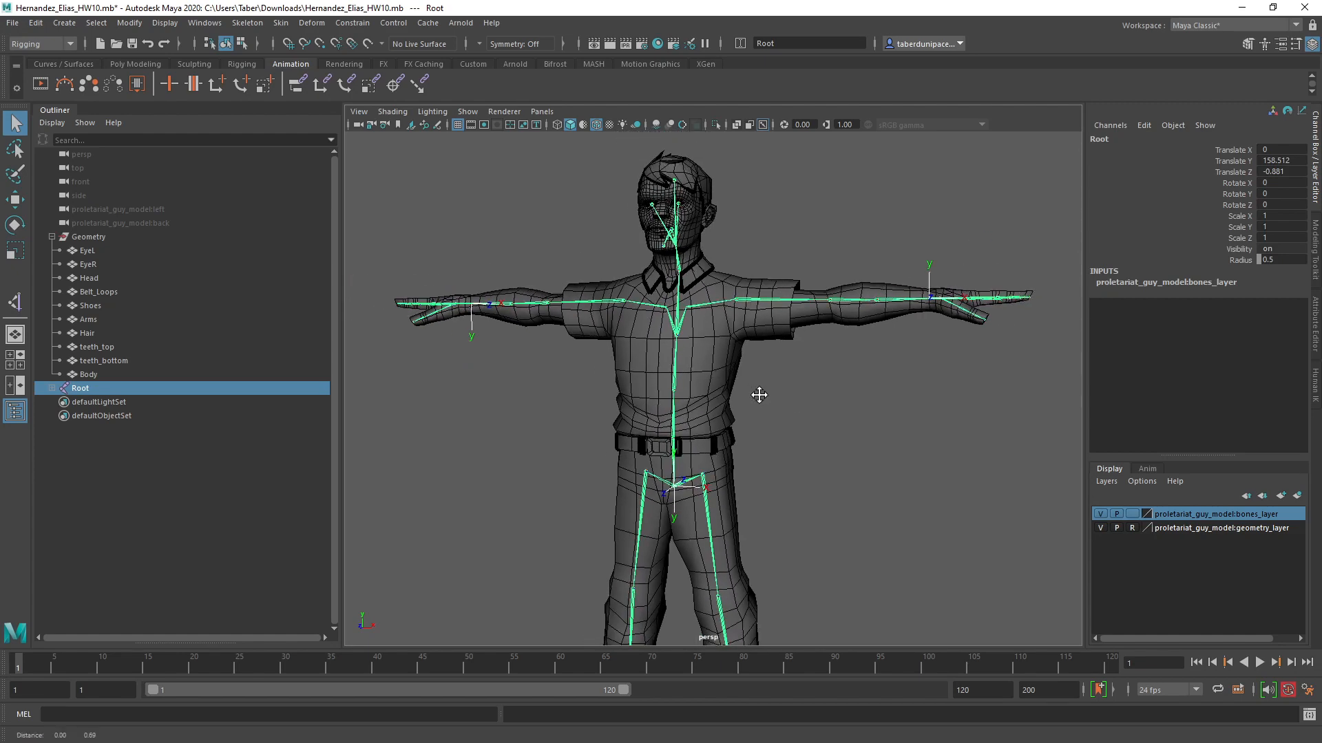
pyautogui.keyDown('alt'); pyautogui.moveTo(758, 393); pyautogui.dragTo(766, 420, button='middle'); pyautogui.keyUp('alt')
pyautogui.keyDown('alt'); pyautogui.moveTo(766, 420); pyautogui.dragTo(755, 415); pyautogui.keyUp('alt')
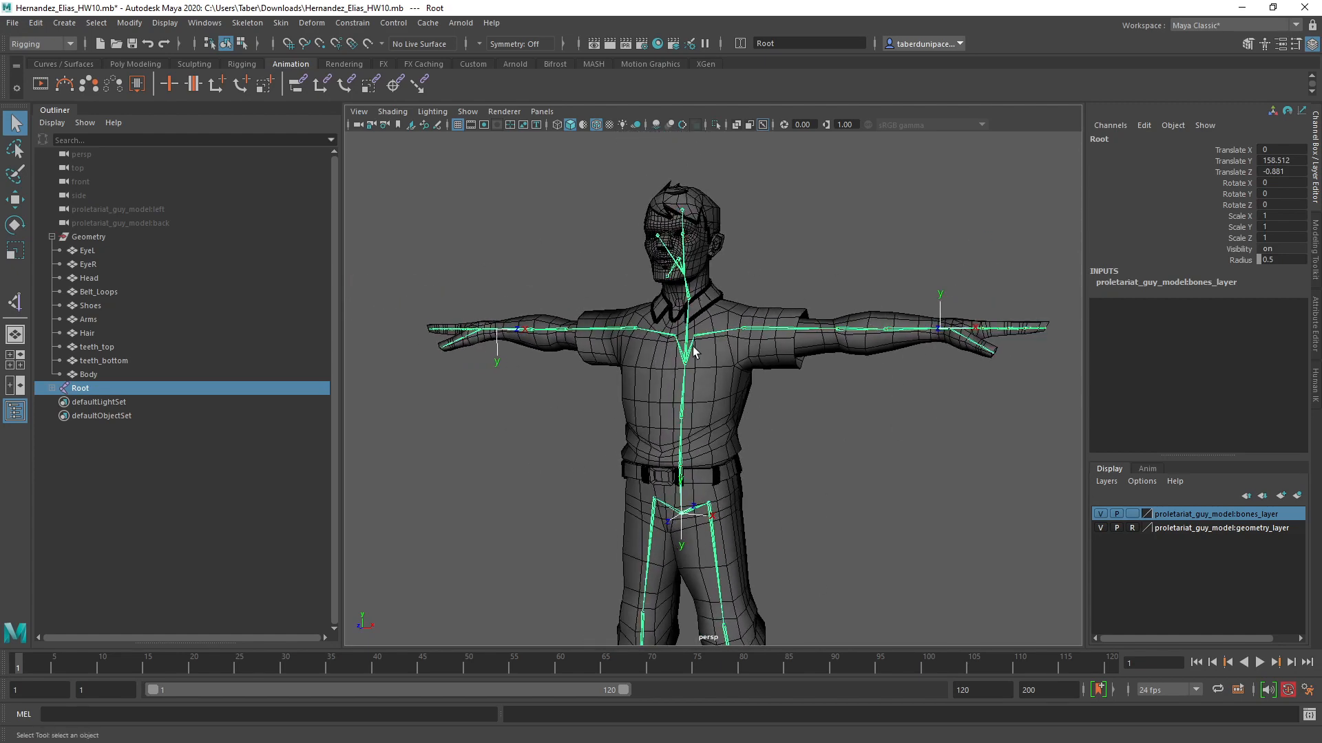
pyautogui.click(1242, 259)
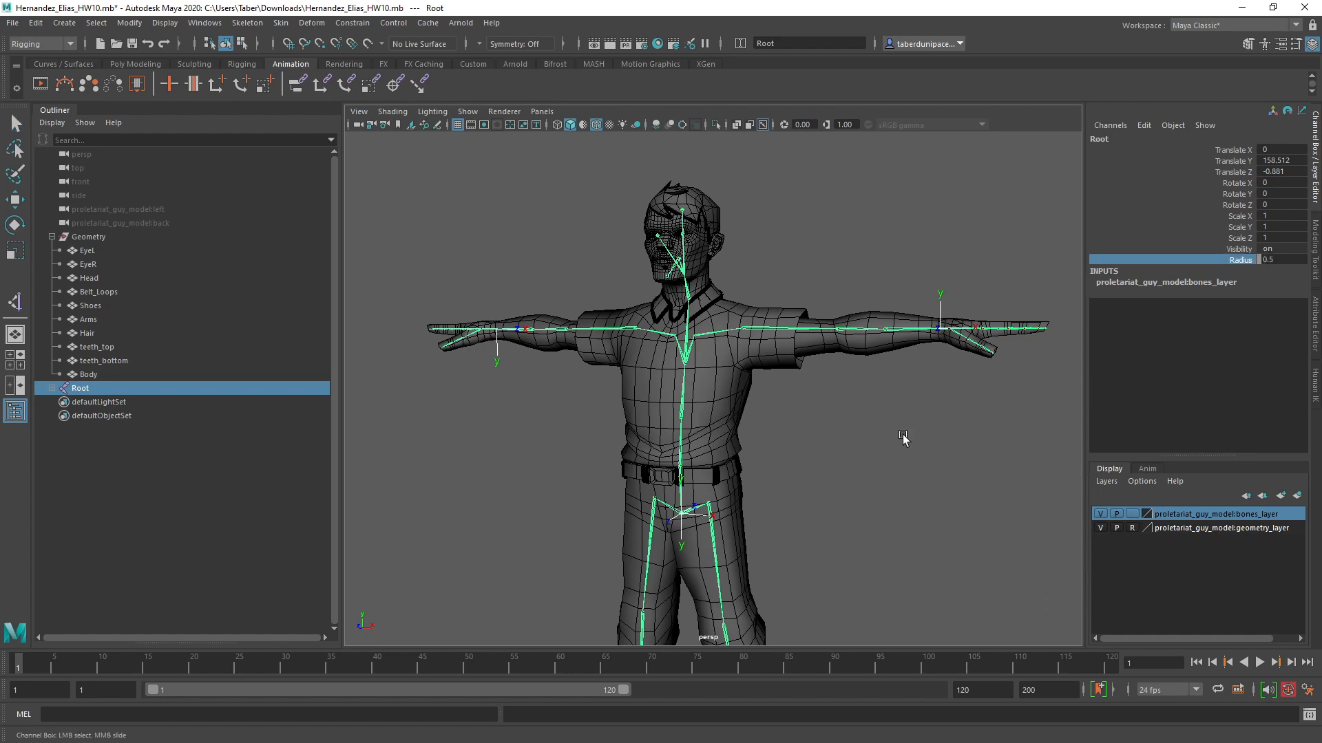
pyautogui.moveTo(906, 439); pyautogui.dragTo(880, 439, button='middle')
pyautogui.hotkey('ctrl', 'z')
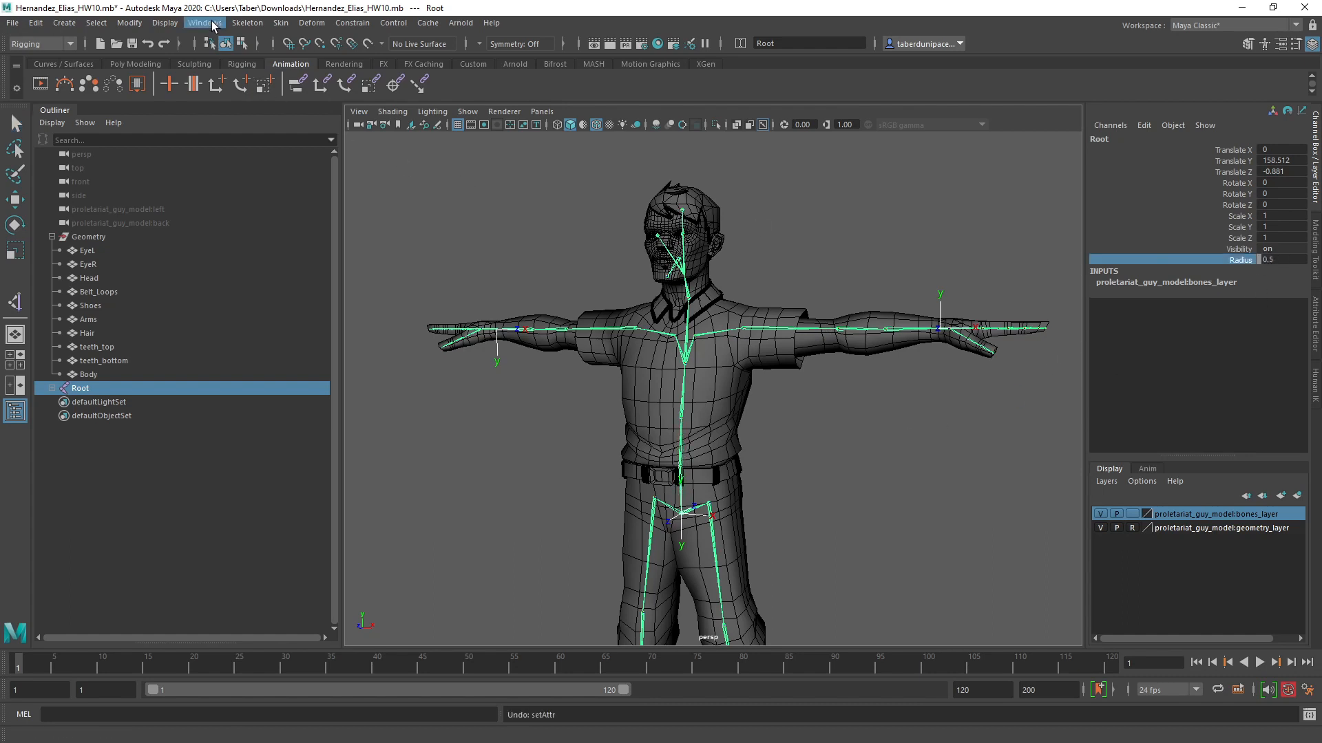
# Step: Increase the joint display size to about 8.49 and clear the selection
pyautogui.click(247, 23)
pyautogui.moveTo(204, 24)
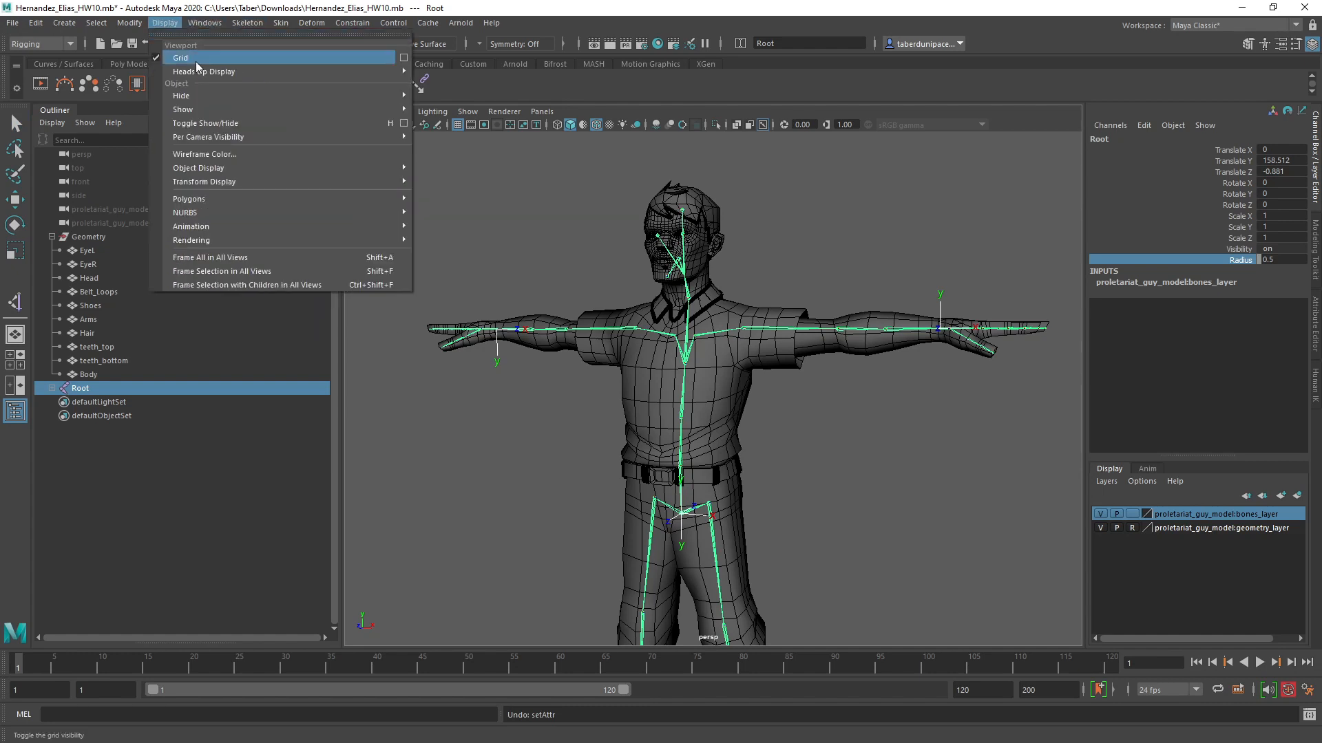
pyautogui.moveTo(238, 224)
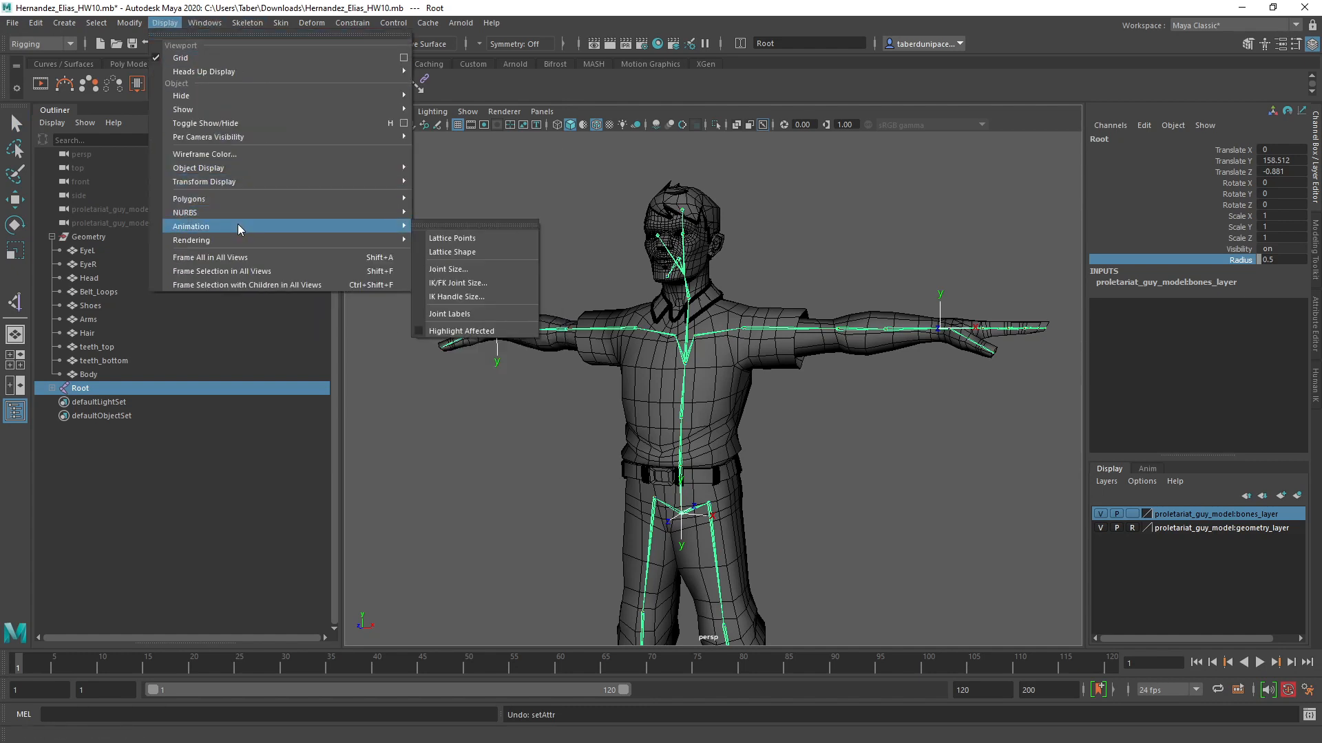
pyautogui.click(482, 266)
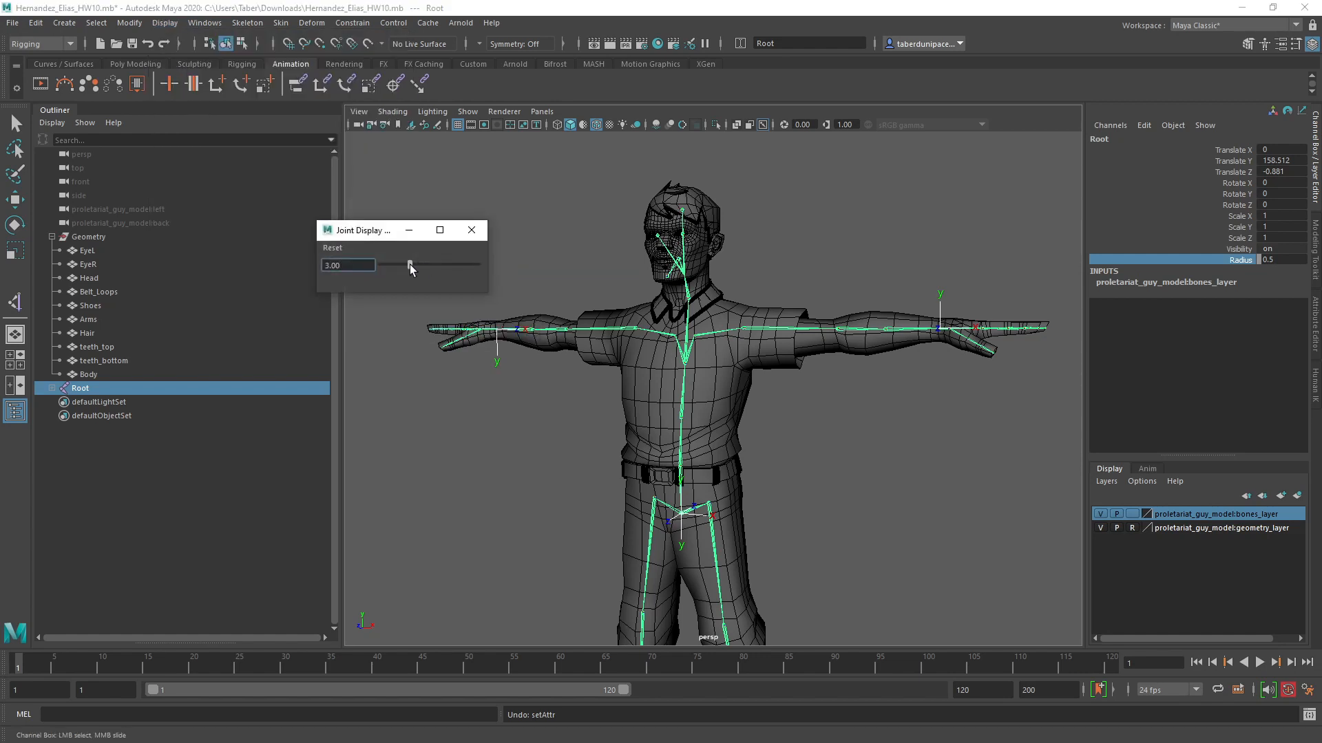
pyautogui.moveTo(410, 264); pyautogui.dragTo(460, 266)
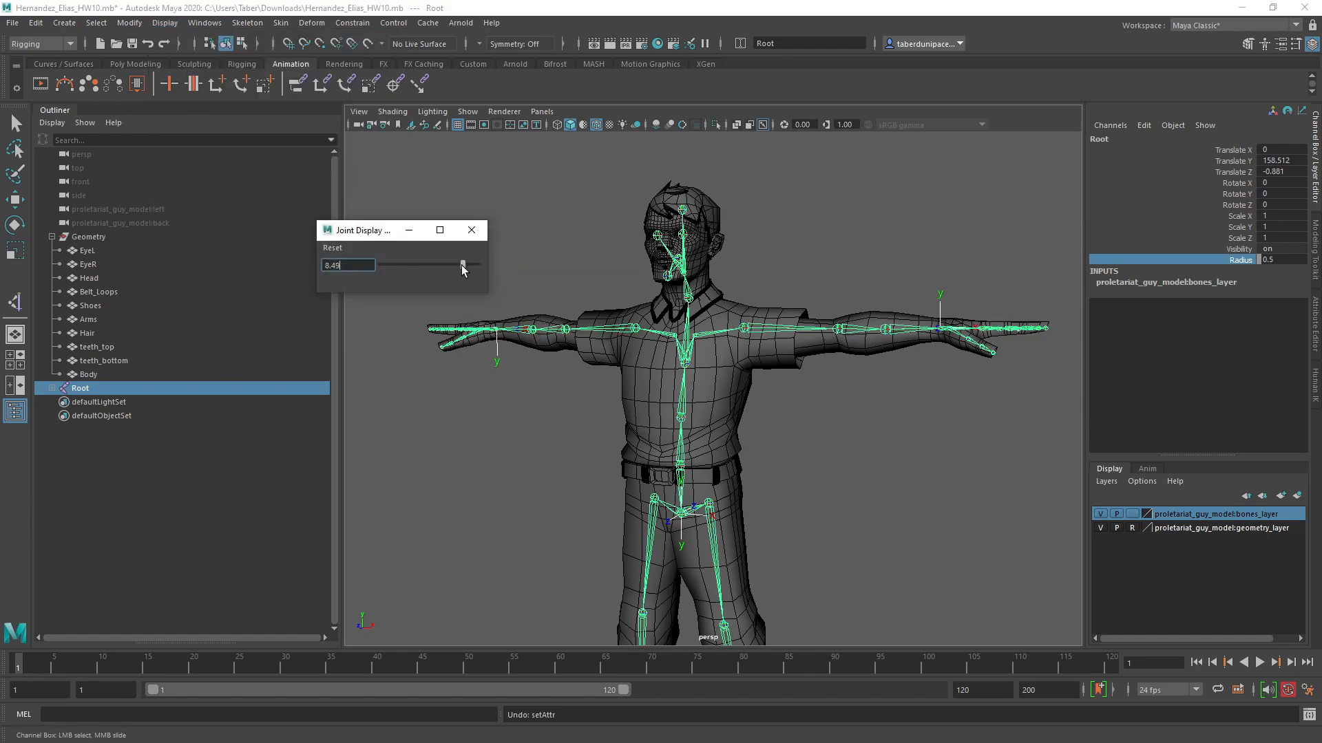
pyautogui.click(471, 230)
pyautogui.click(514, 254)
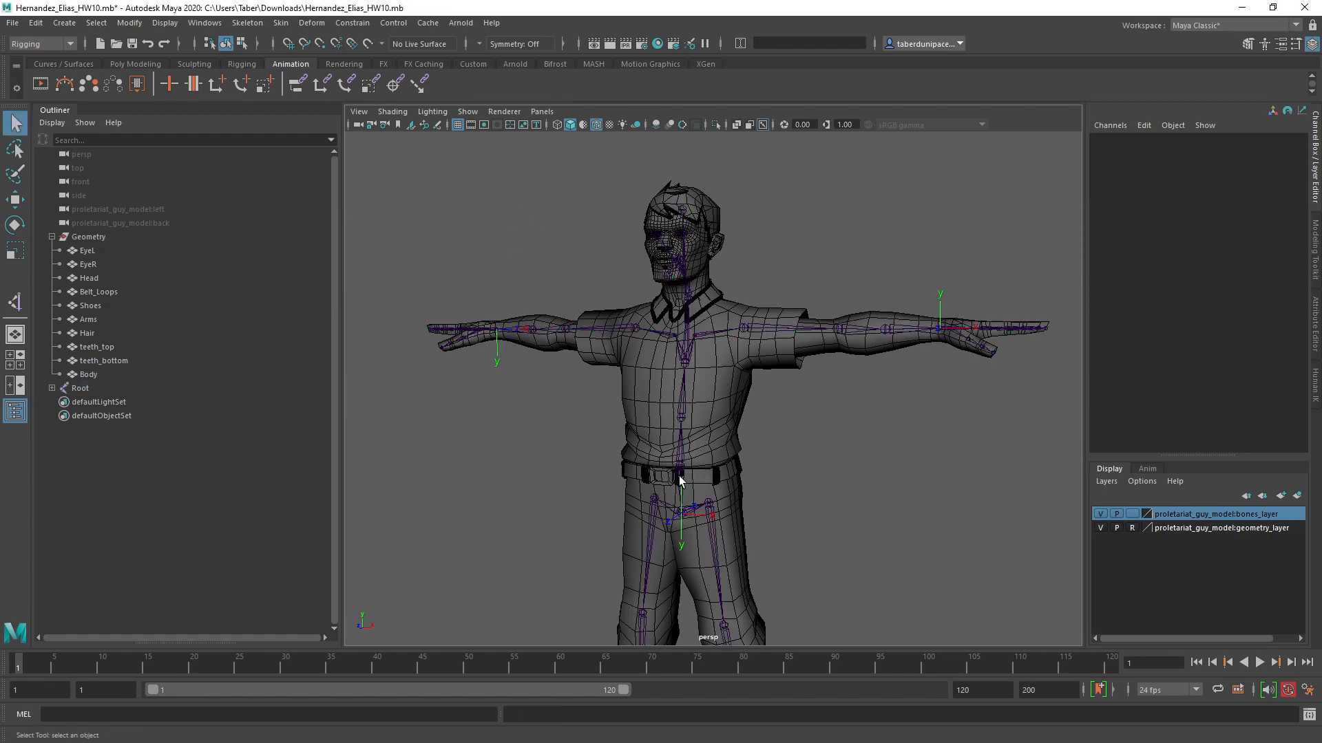
# Step: Open the Orient Joint options for the Root joint and toggle its local axes visibility on and off
pyautogui.click(679, 481)
pyautogui.click(256, 23)
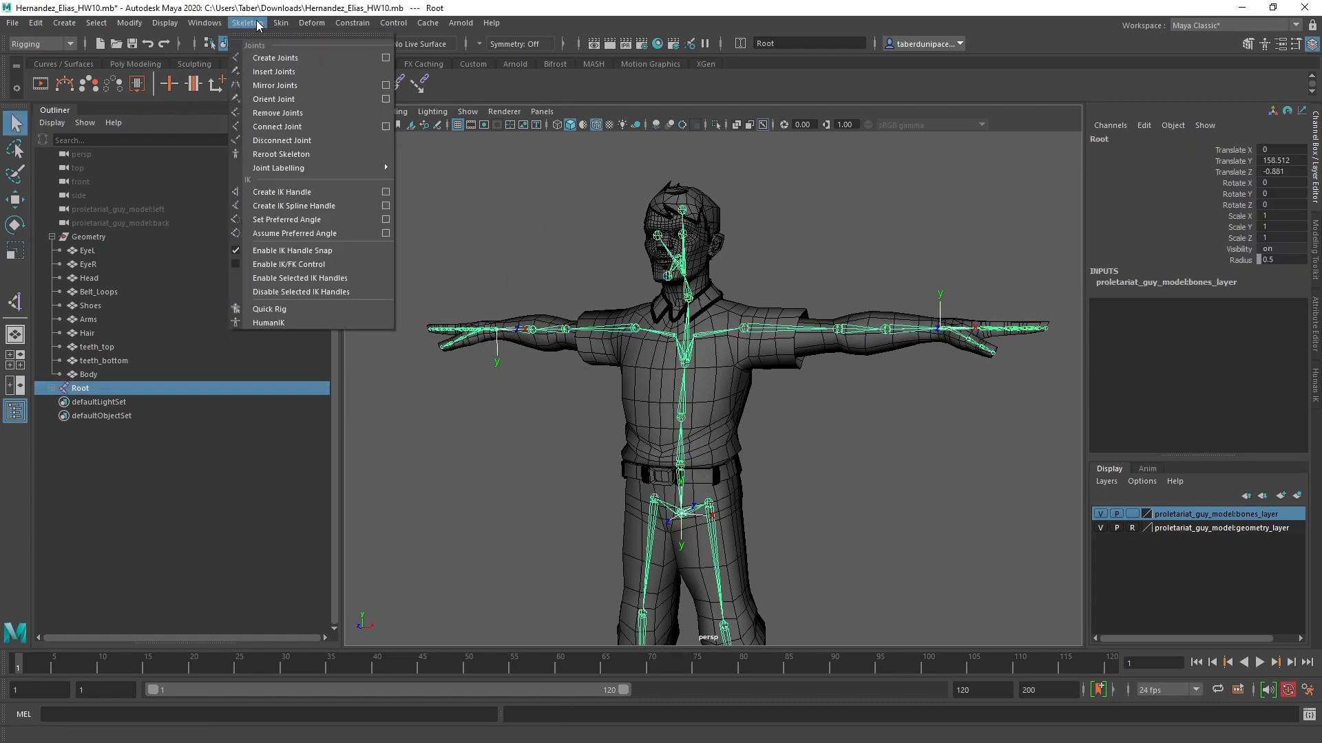
pyautogui.click(386, 100)
pyautogui.click(320, 324)
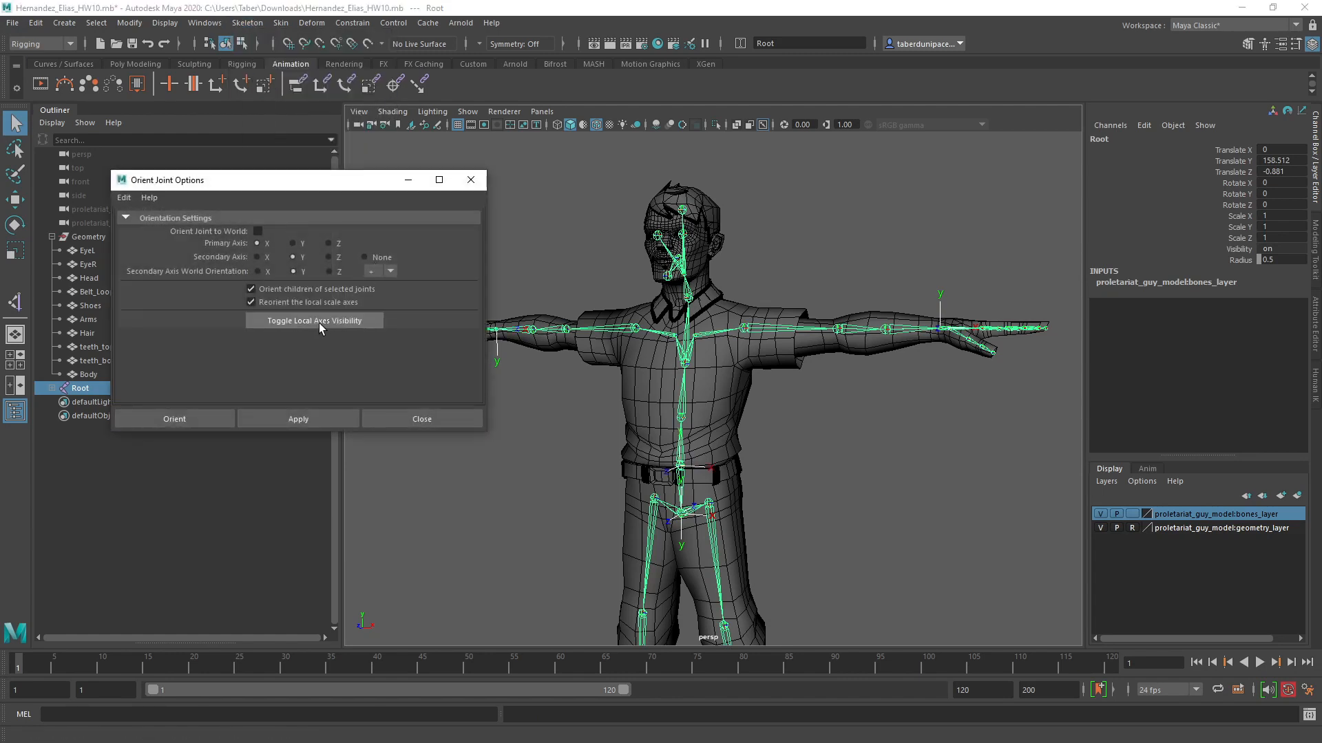
pyautogui.click(319, 324)
pyautogui.keyDown('alt'); pyautogui.moveTo(535, 380); pyautogui.dragTo(651, 392, button='middle'); pyautogui.keyUp('alt')
pyautogui.click(345, 323)
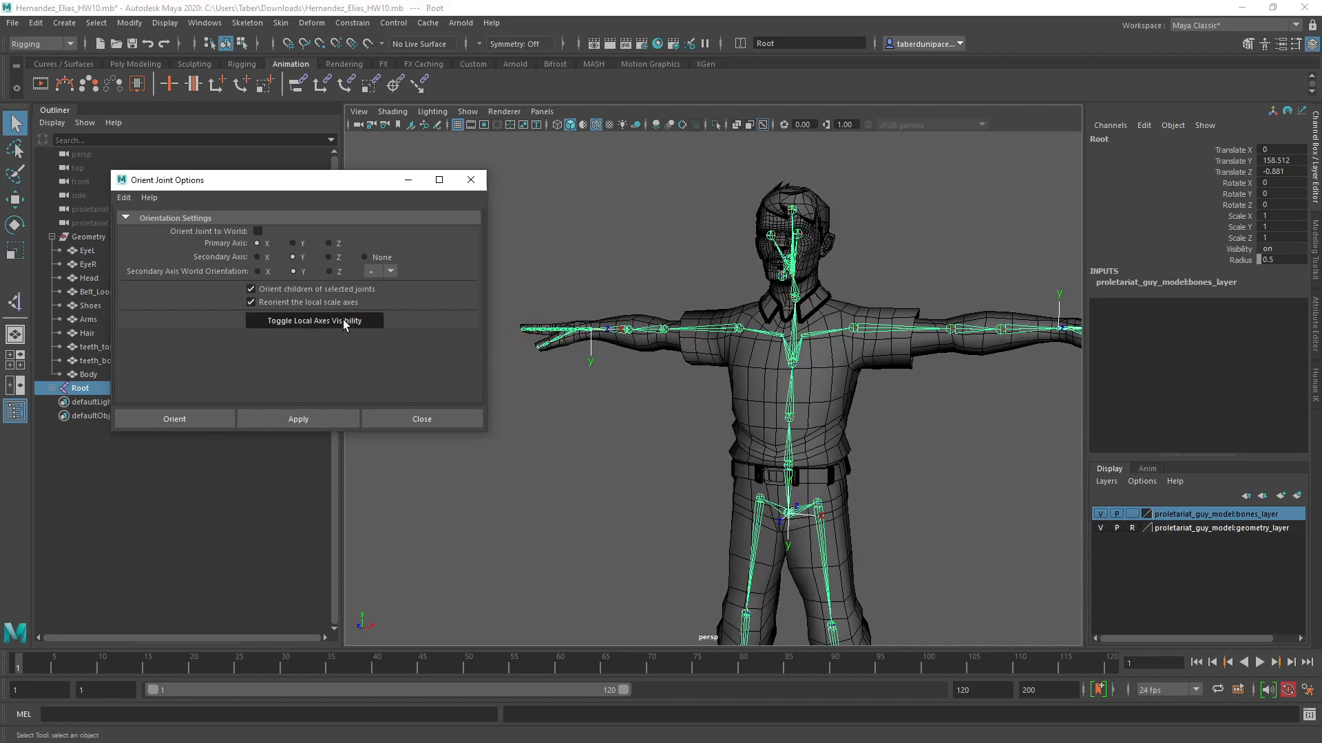
pyautogui.click(345, 323)
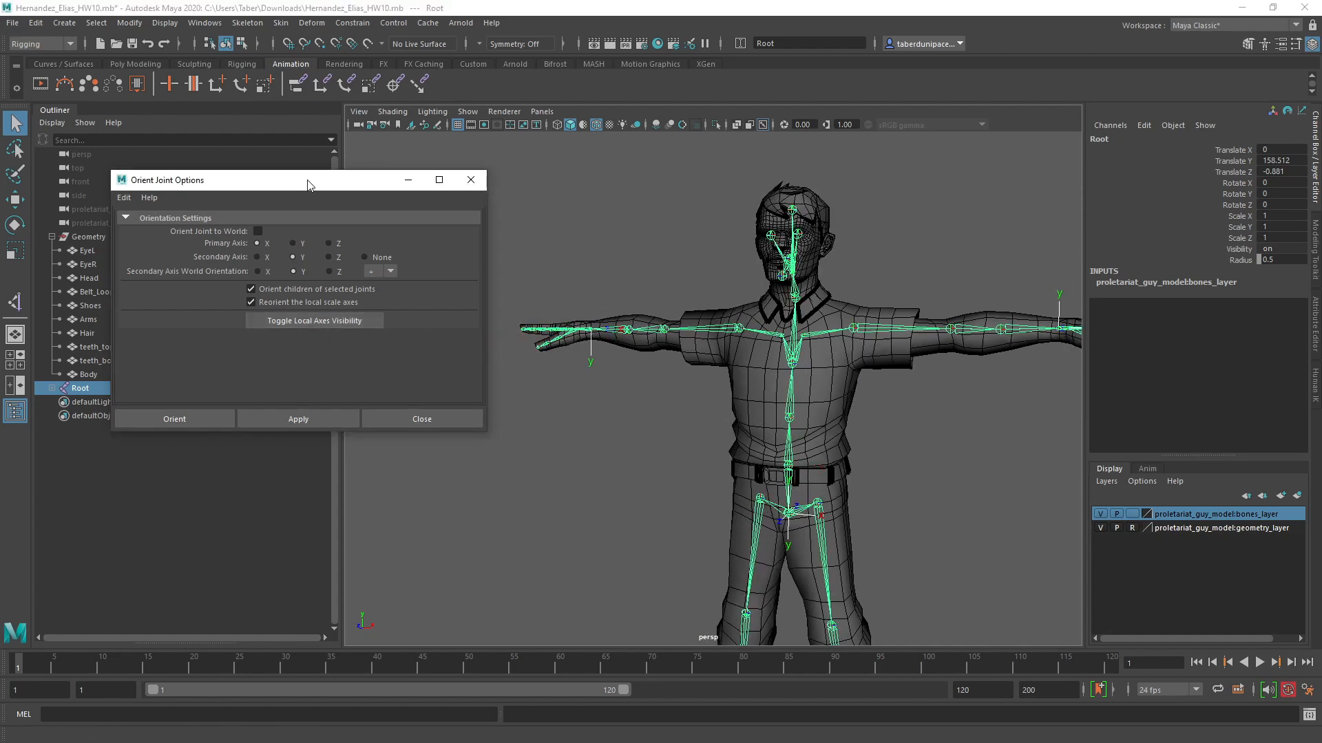
# Step: Expand the entire Root joint hierarchy and hide the local axes of the Wrist_L joint
pyautogui.moveTo(309, 184); pyautogui.dragTo(460, 130)
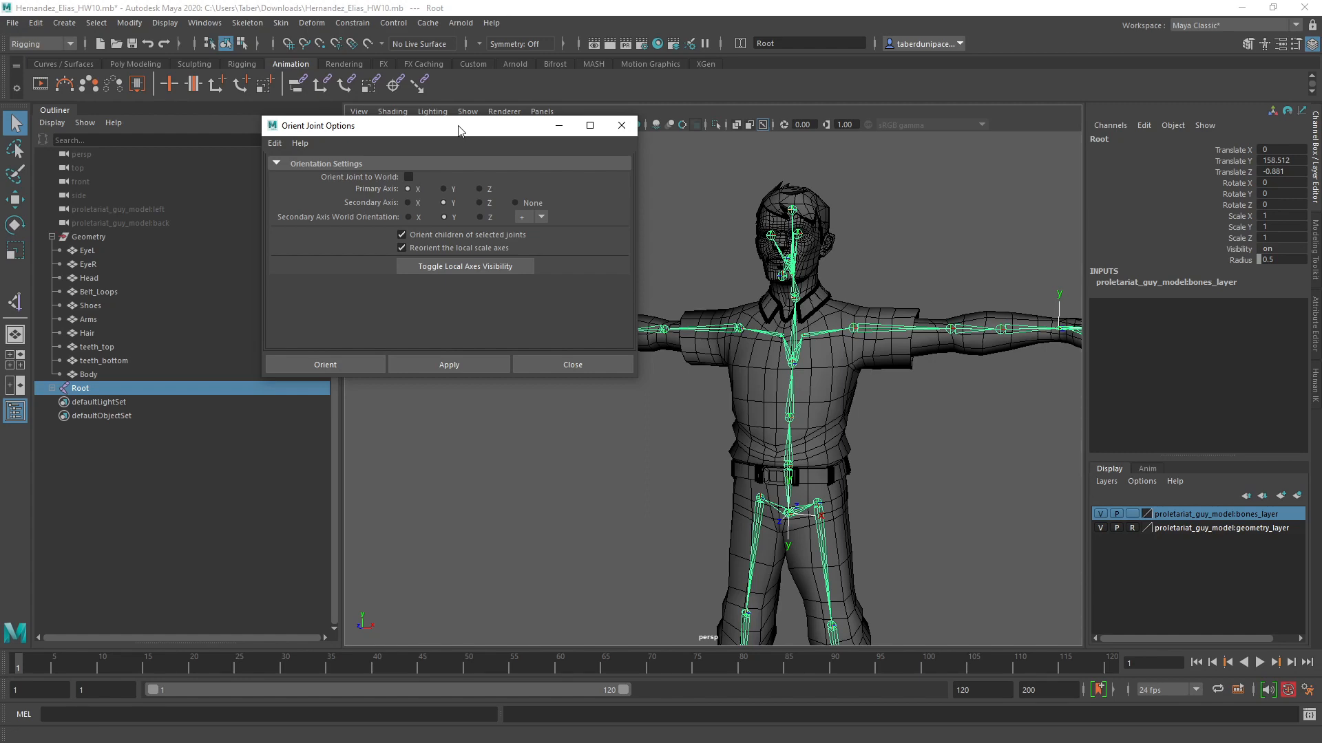
pyautogui.keyDown('shift'); pyautogui.click(52, 388); pyautogui.keyUp('shift')
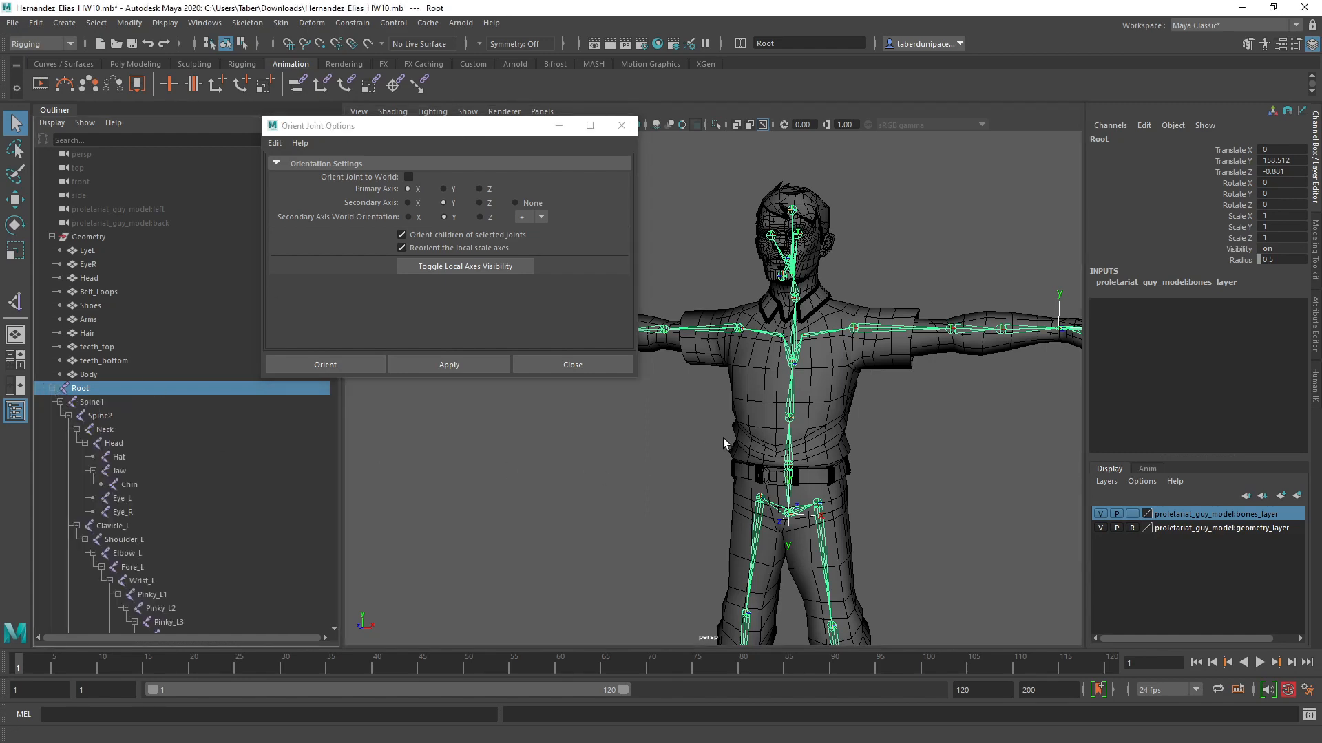
pyautogui.keyDown('alt'); pyautogui.moveTo(723, 444); pyautogui.dragTo(659, 519, button='middle'); pyautogui.keyUp('alt')
pyautogui.keyDown('alt'); pyautogui.moveTo(658, 519); pyautogui.dragTo(815, 537, button='right'); pyautogui.keyUp('alt')
pyautogui.keyDown('alt'); pyautogui.moveTo(814, 537); pyautogui.dragTo(795, 555); pyautogui.keyUp('alt')
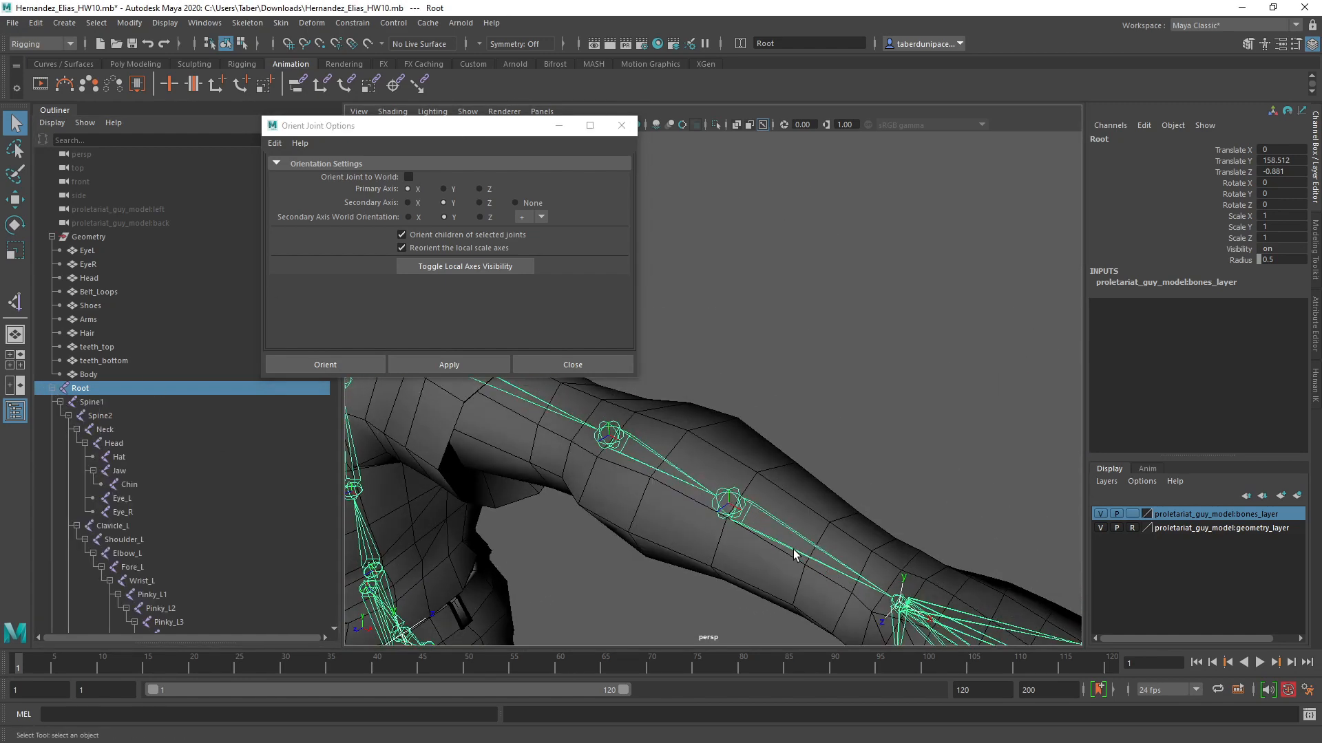
pyautogui.keyDown('alt'); pyautogui.moveTo(795, 555); pyautogui.dragTo(757, 489, button='middle'); pyautogui.keyUp('alt')
pyautogui.click(856, 532)
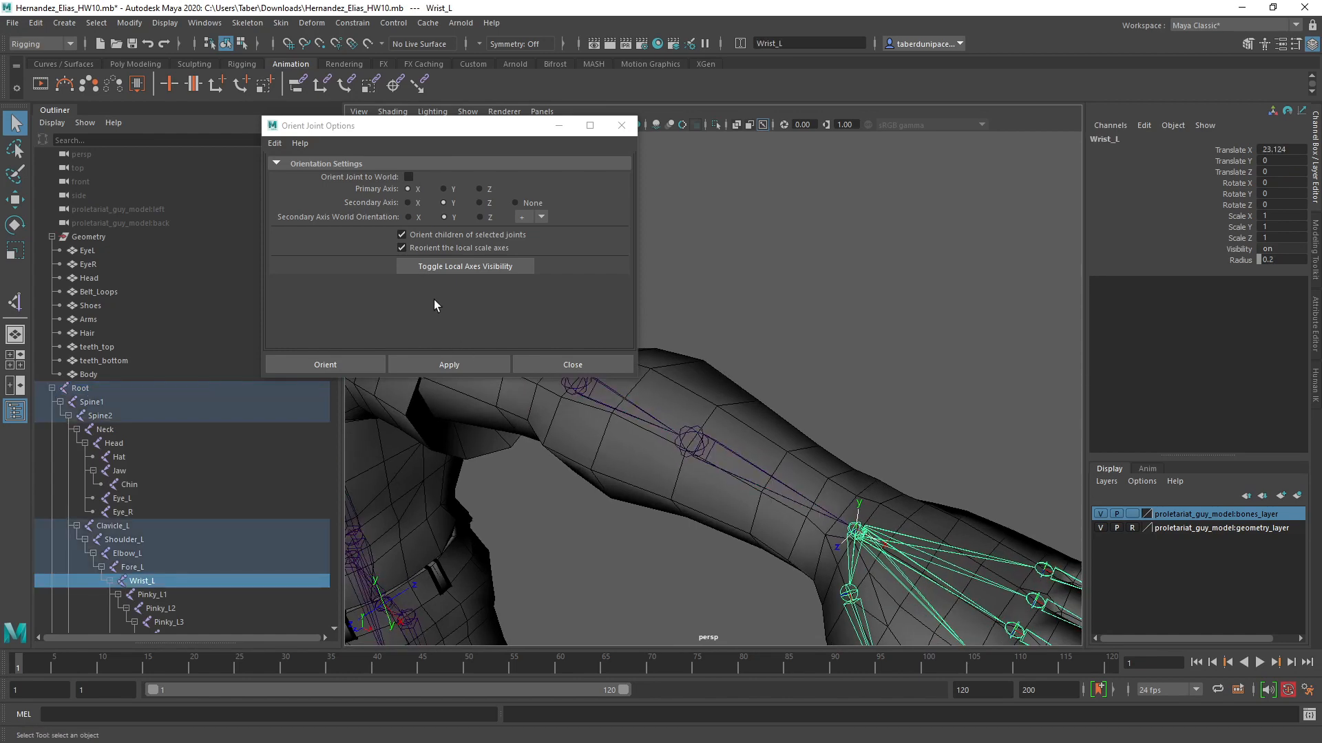
pyautogui.click(849, 316)
# Step: Hide the local axes of the Pelvis joint between the hips
pyautogui.keyDown('alt'); pyautogui.moveTo(634, 560); pyautogui.dragTo(547, 580, button='right'); pyautogui.keyUp('alt')
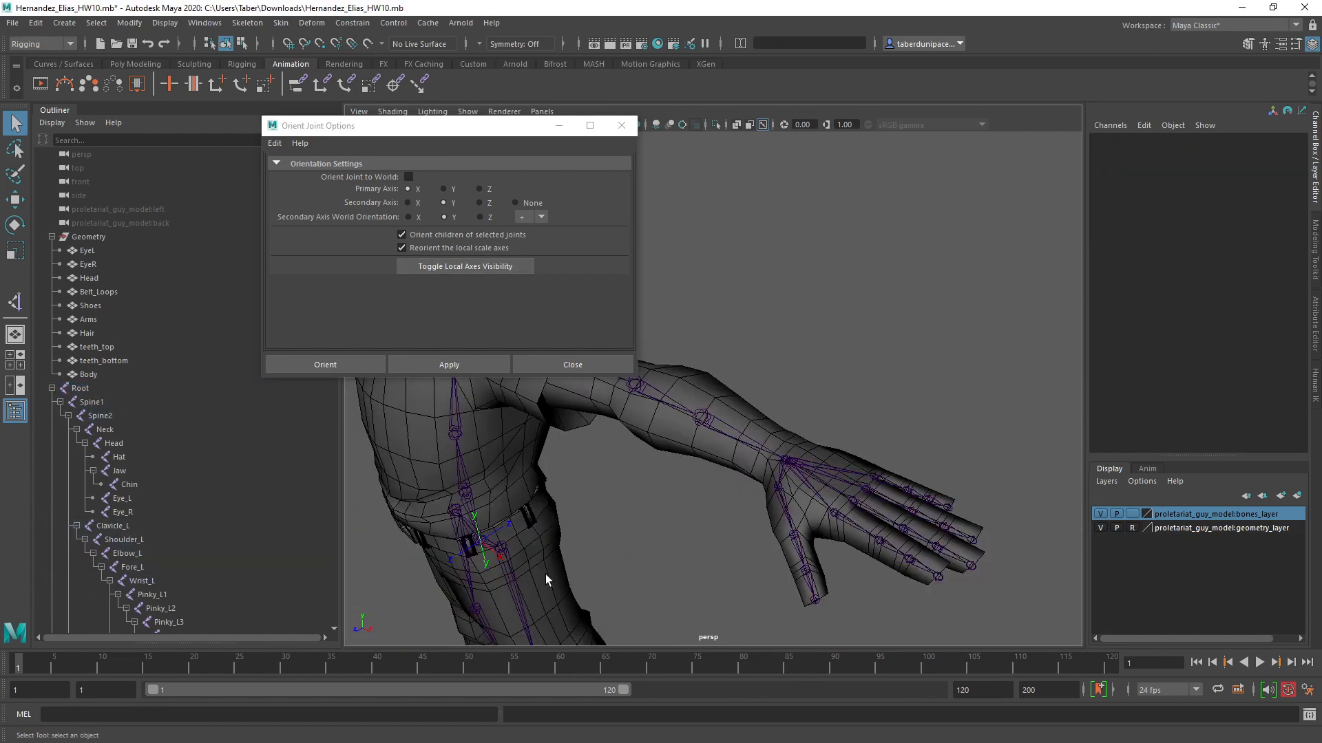
pyautogui.keyDown('alt'); pyautogui.moveTo(548, 580); pyautogui.dragTo(738, 561, button='middle'); pyautogui.keyUp('alt')
pyautogui.keyDown('alt'); pyautogui.moveTo(738, 561); pyautogui.dragTo(842, 504); pyautogui.keyUp('alt')
pyautogui.keyDown('alt'); pyautogui.moveTo(657, 584); pyautogui.dragTo(754, 517, button='middle'); pyautogui.keyUp('alt')
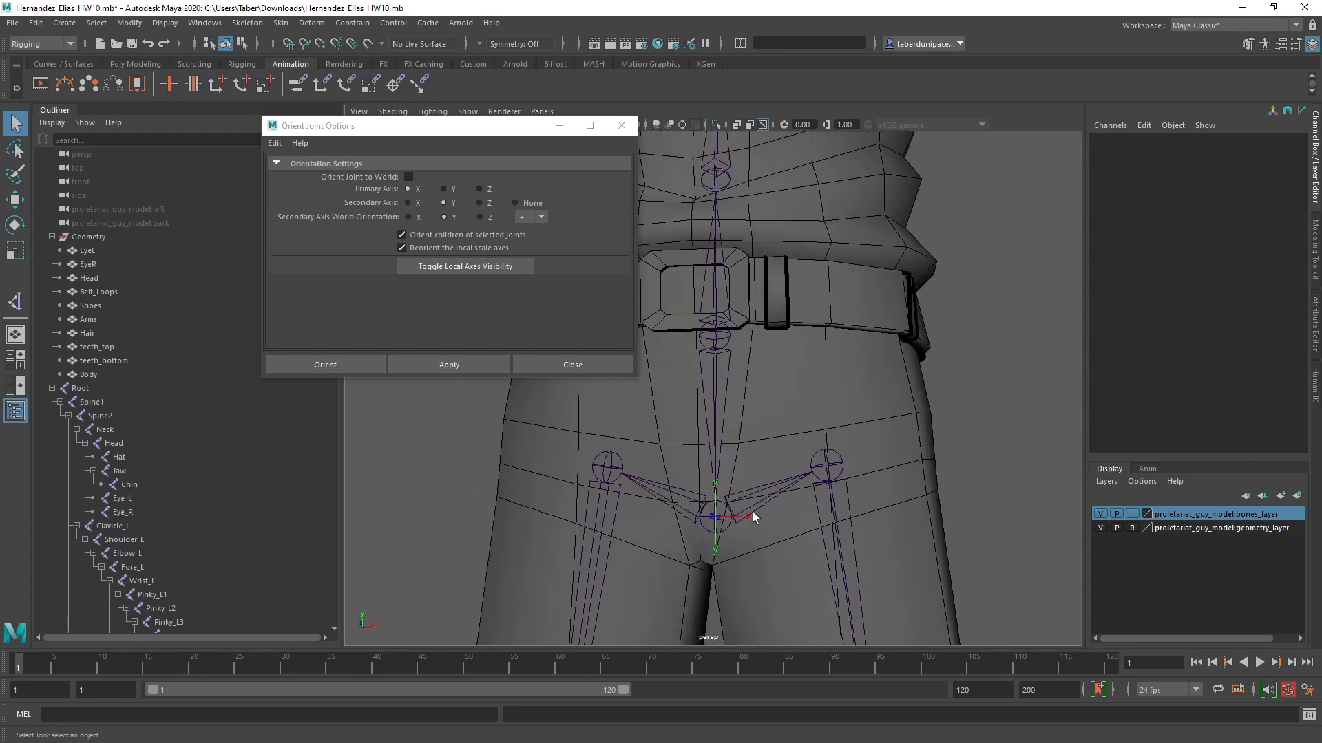
pyautogui.click(722, 508)
pyautogui.click(483, 266)
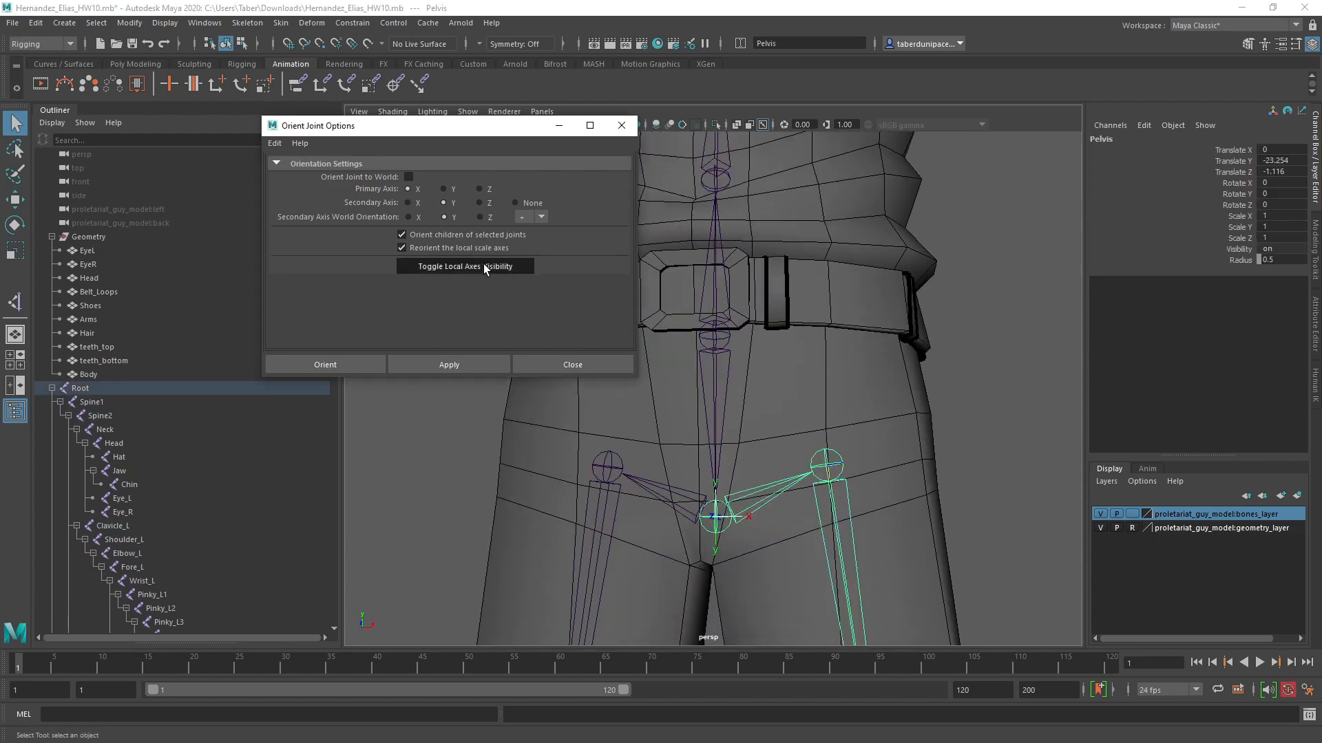
pyautogui.click(977, 410)
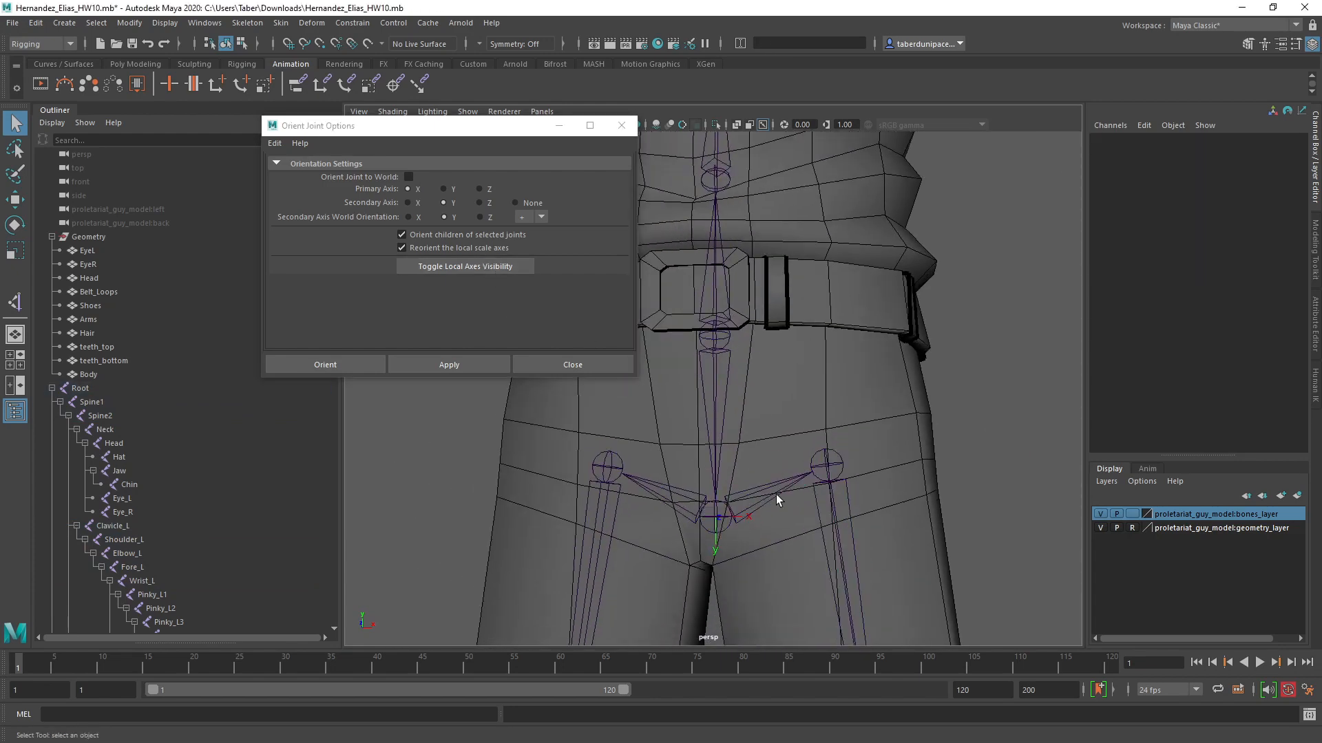
# Step: Try moving the Pelvis joint about 6.58 units along X to inspect the overlapping joints, and undo the move
pyautogui.click(708, 519)
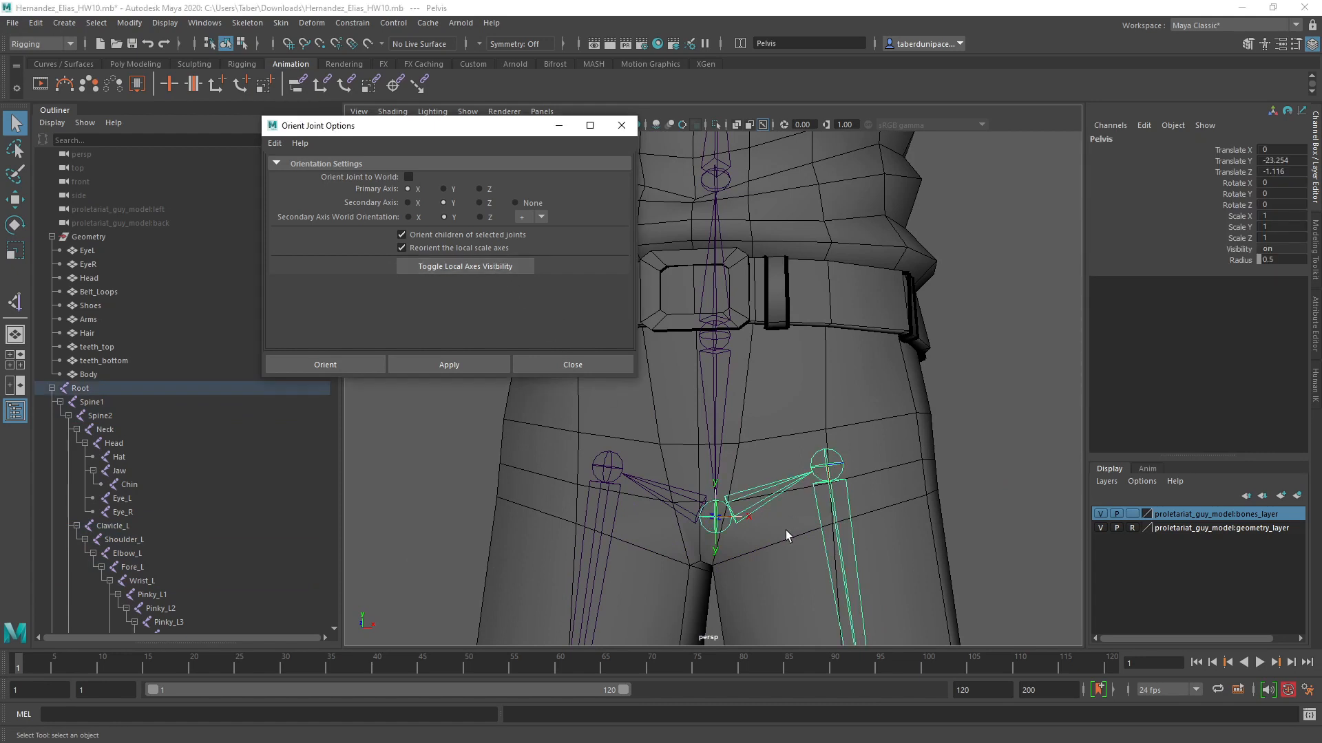
pyautogui.press('w')
pyautogui.moveTo(745, 518); pyautogui.dragTo(804, 521)
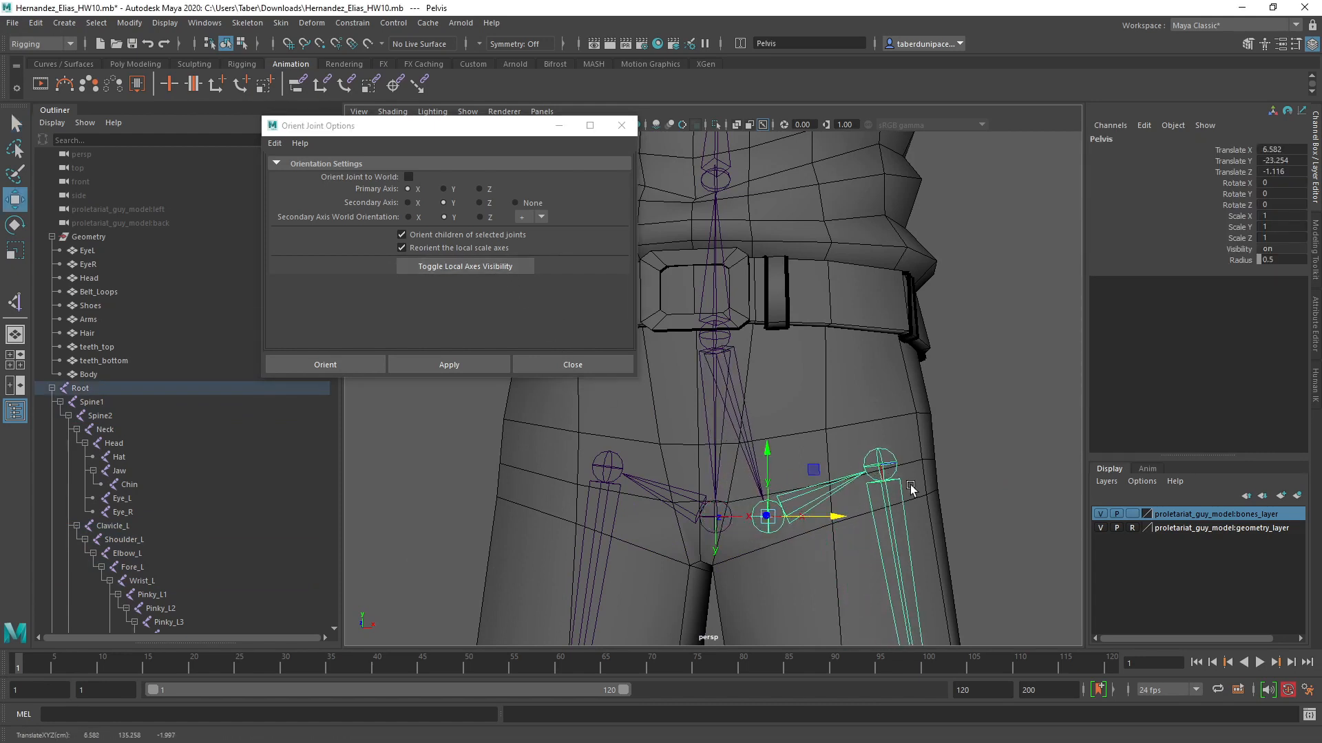
pyautogui.keyDown('alt'); pyautogui.moveTo(921, 510); pyautogui.dragTo(919, 444, button='middle'); pyautogui.keyUp('alt')
pyautogui.keyDown('alt'); pyautogui.moveTo(919, 444); pyautogui.dragTo(811, 547, button='right'); pyautogui.keyUp('alt')
pyautogui.scroll(3, 811, 548)
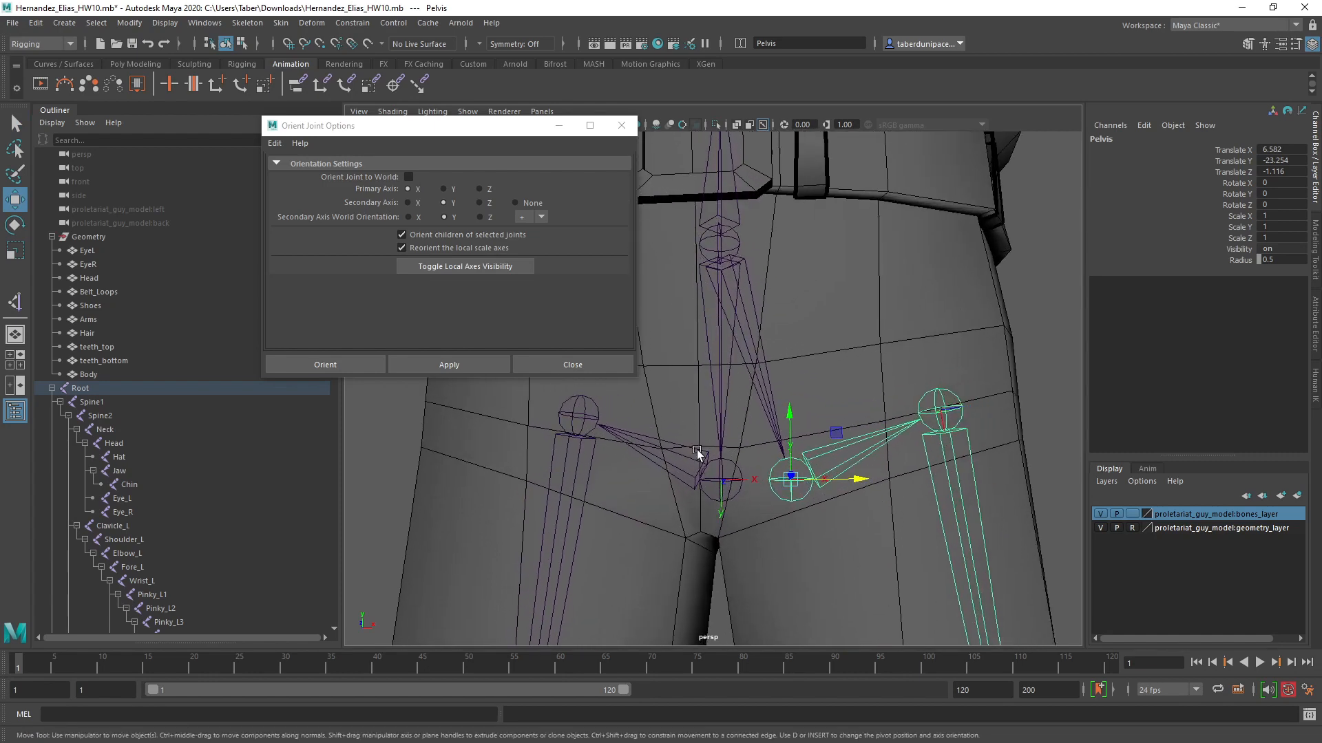
pyautogui.hotkey('ctrl', 'z')
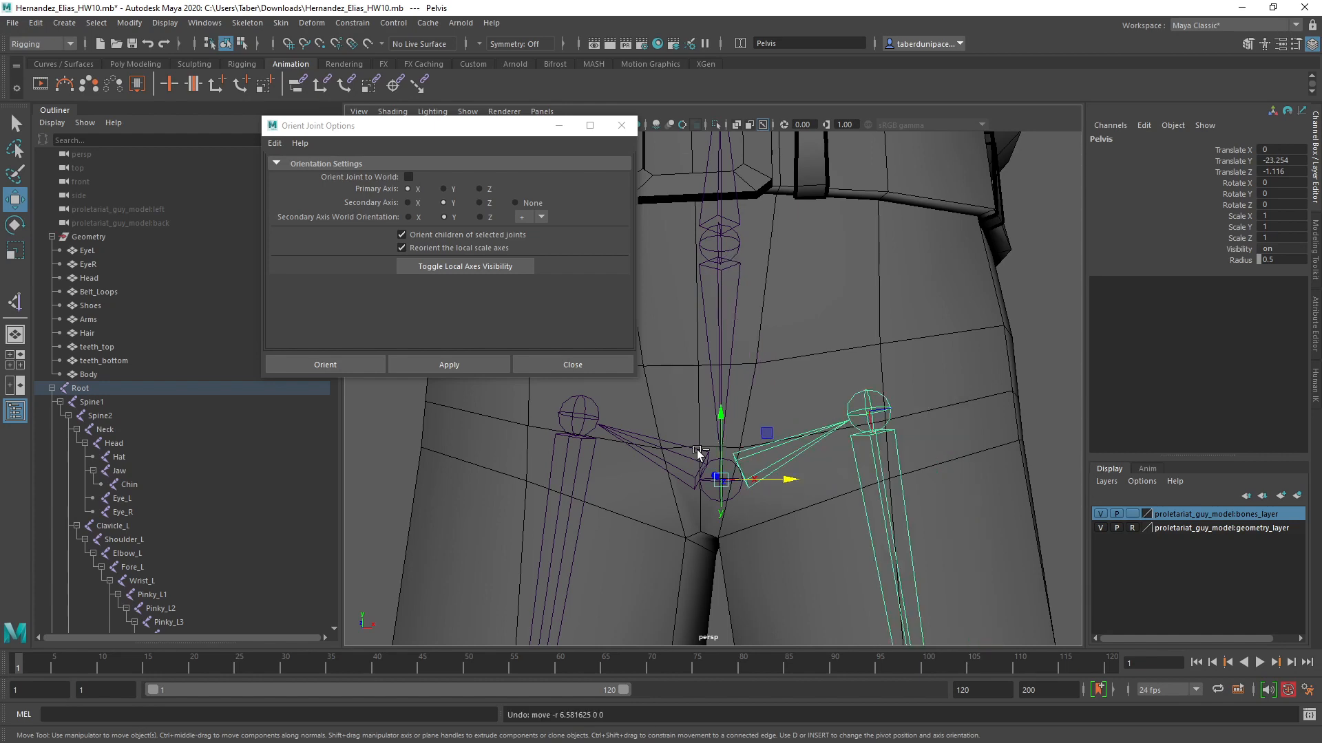
# Step: Unparent the Hip_R joint from the duplicate pelvis joint
pyautogui.click(579, 408)
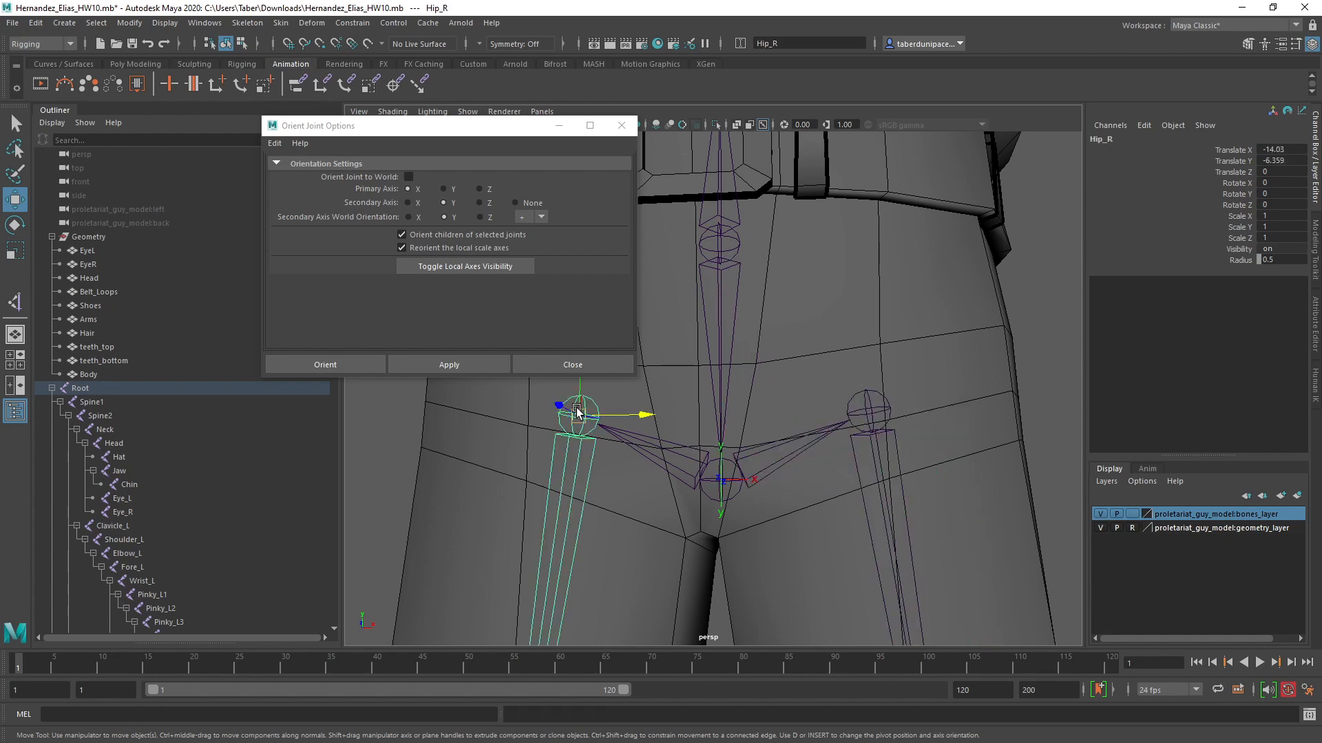
pyautogui.keyDown('alt'); pyautogui.moveTo(616, 431); pyautogui.dragTo(719, 496, button='middle'); pyautogui.keyUp('alt')
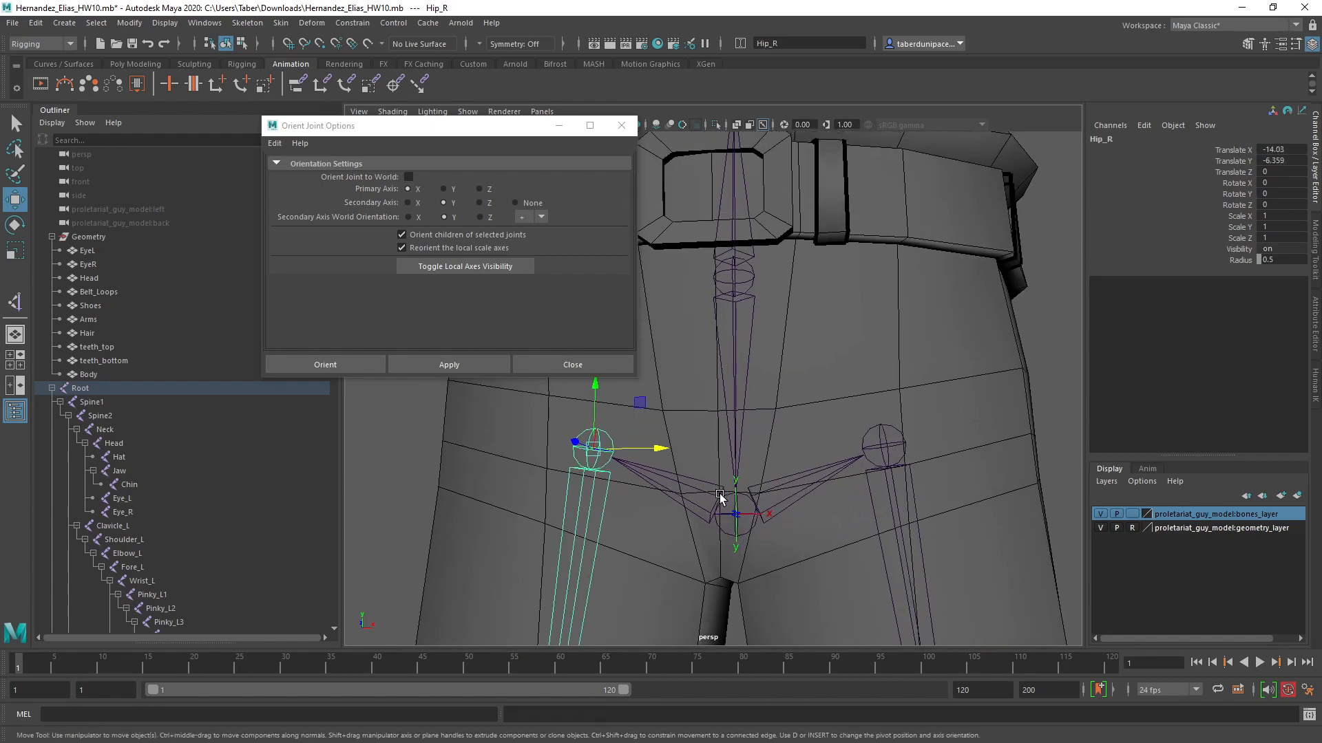
pyautogui.hotkey('shift', 'p')
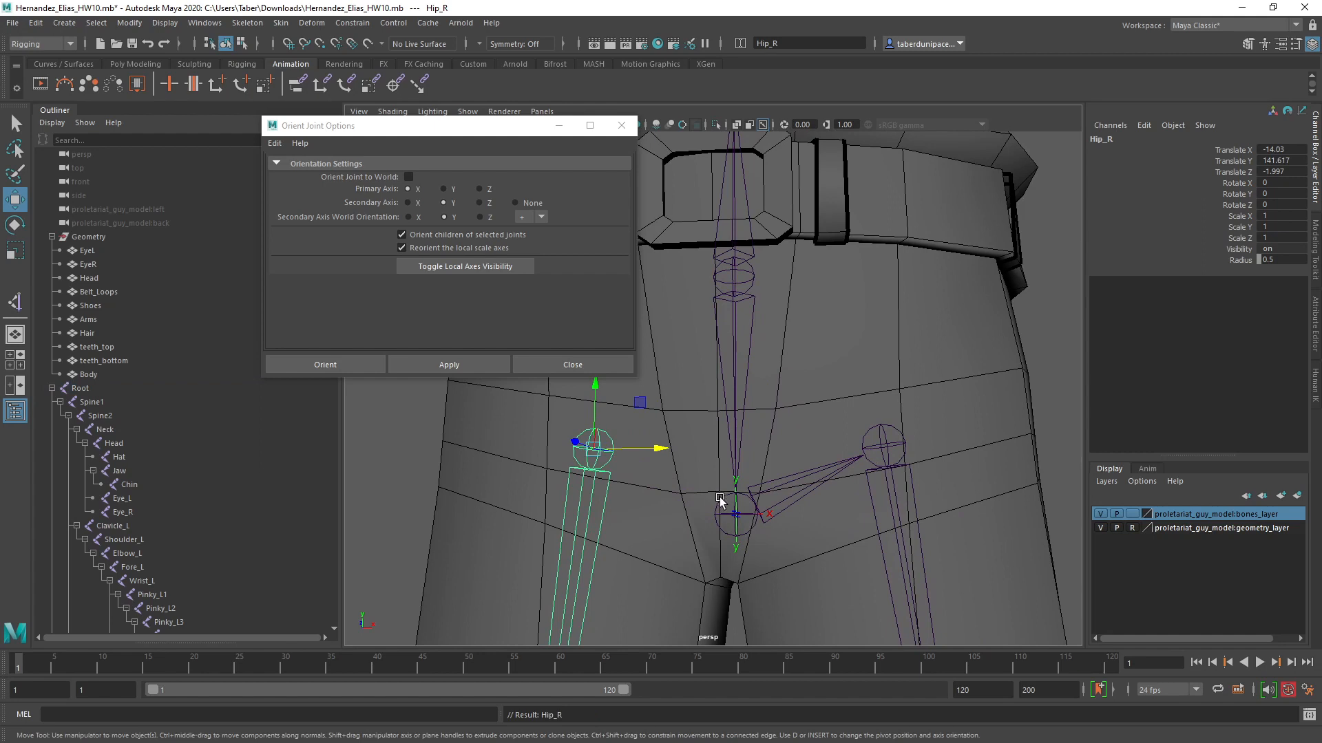
# Step: Identify the duplicate Pelvis1 joint between the hips with a trial move along X, and delete that joint
pyautogui.click(720, 505)
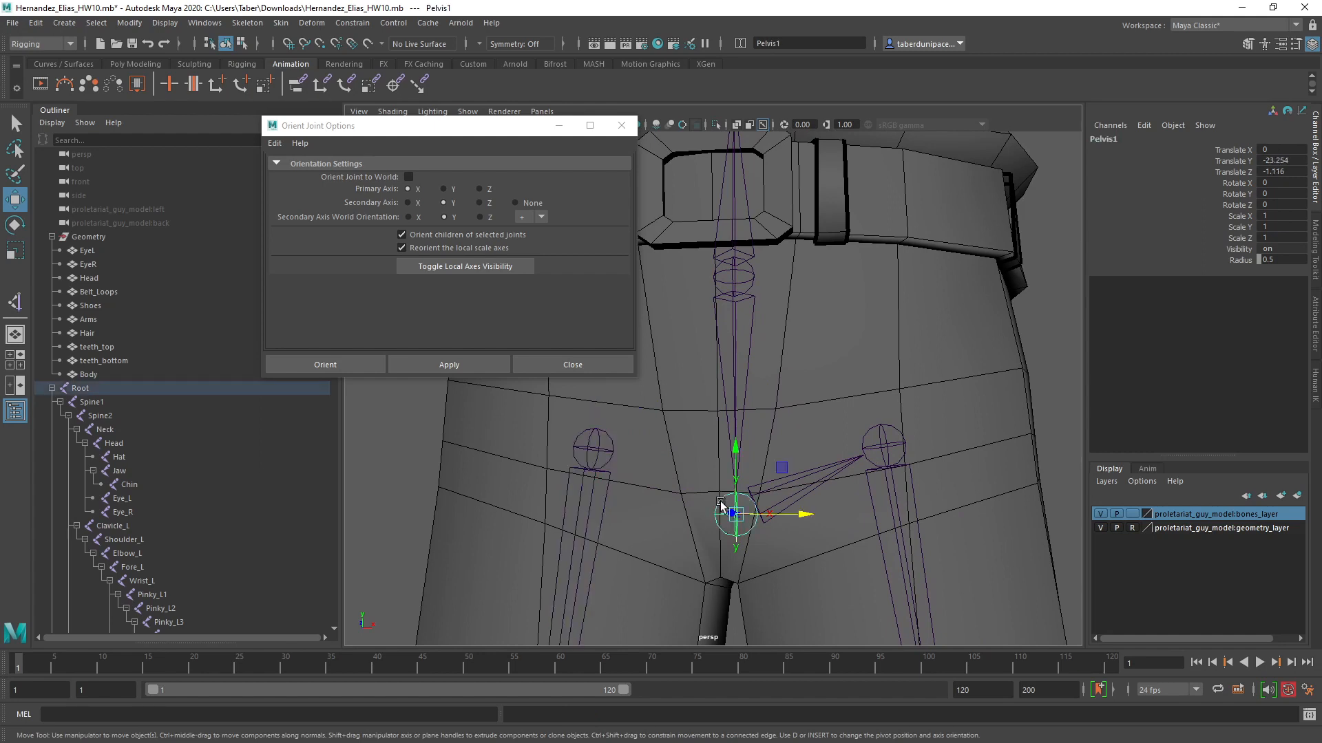
pyautogui.moveTo(816, 521); pyautogui.dragTo(728, 512)
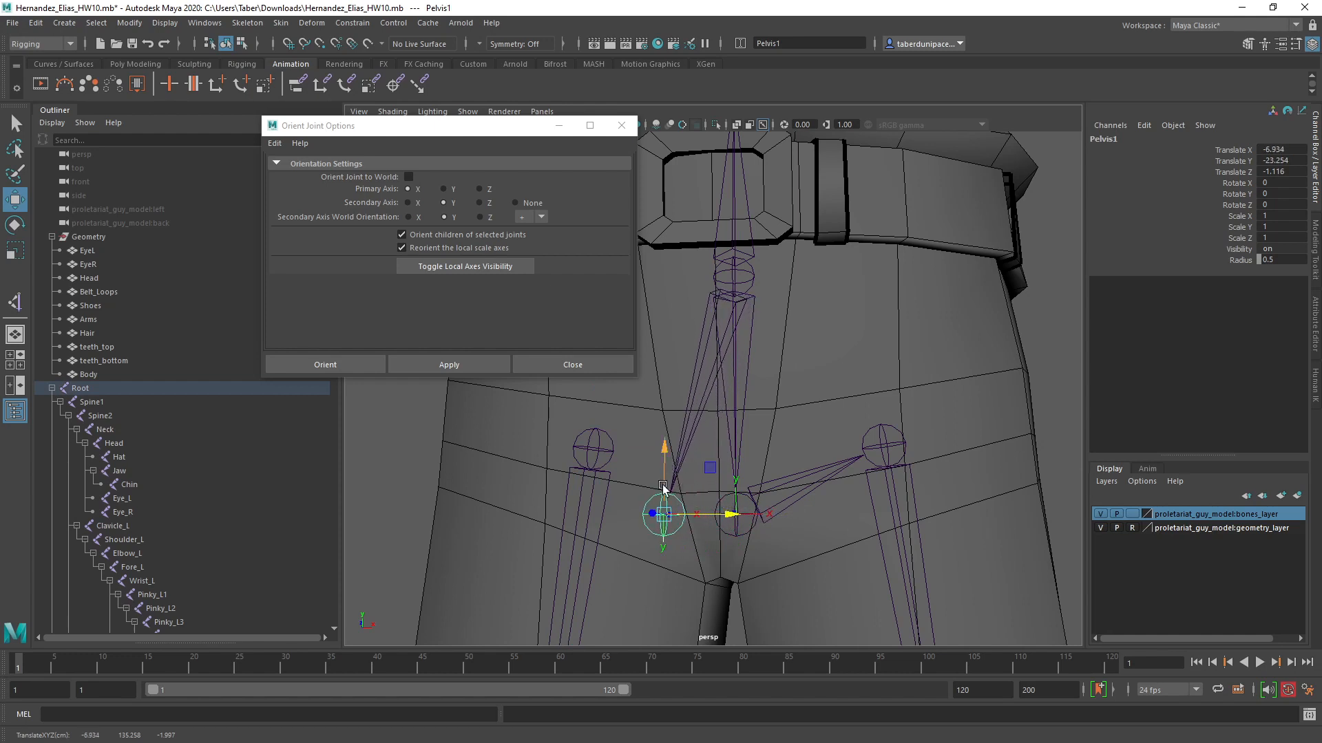
pyautogui.hotkey('ctrl', 'z')
# Step: Try moving the remaining Pelvis joint about 5.78 units along X to check its connections, and undo the move
pyautogui.click(718, 515)
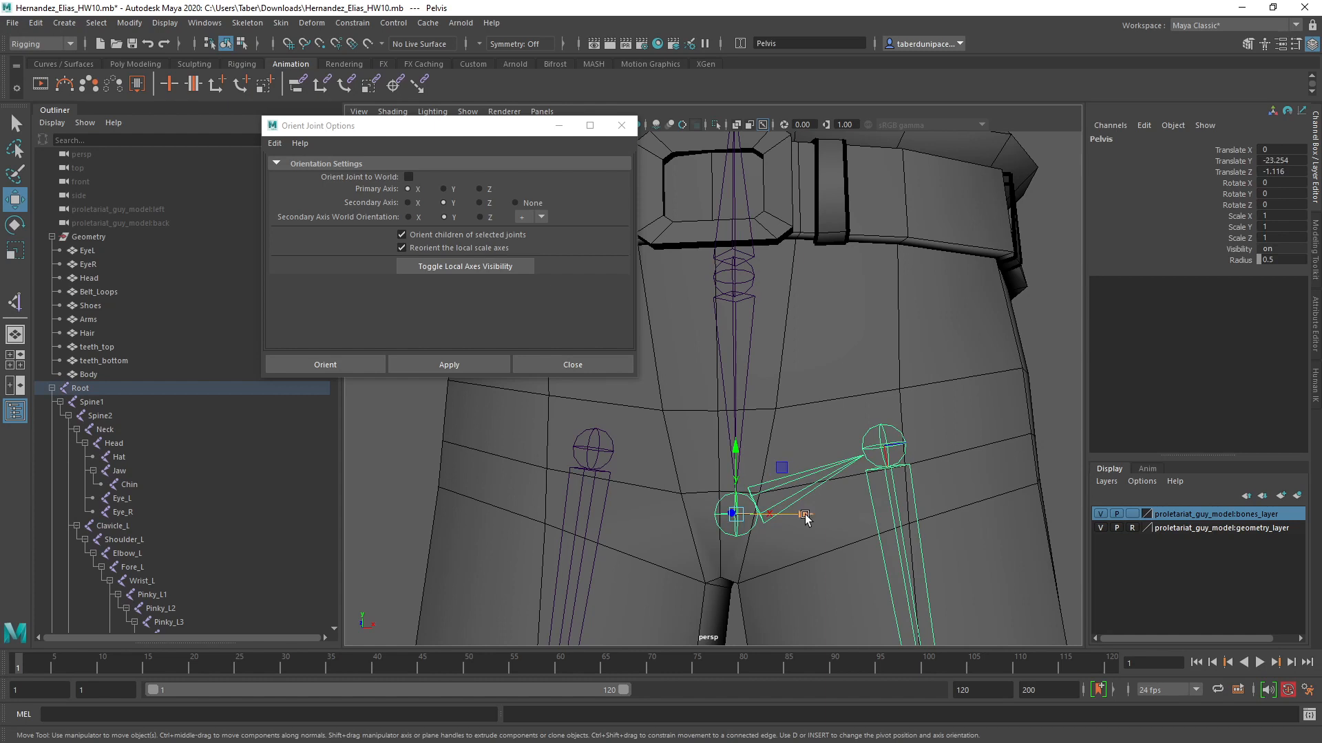
pyautogui.moveTo(806, 516); pyautogui.dragTo(868, 515)
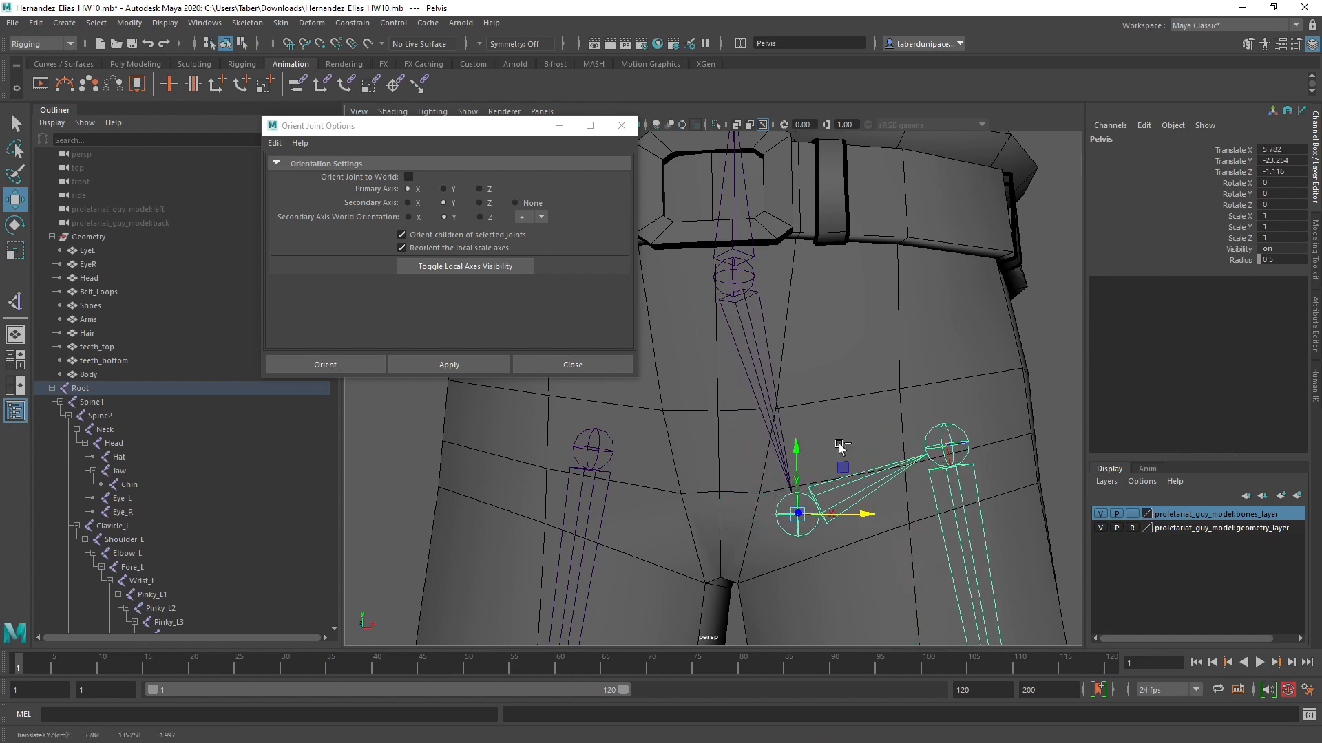
pyautogui.hotkey('ctrl', 'z')
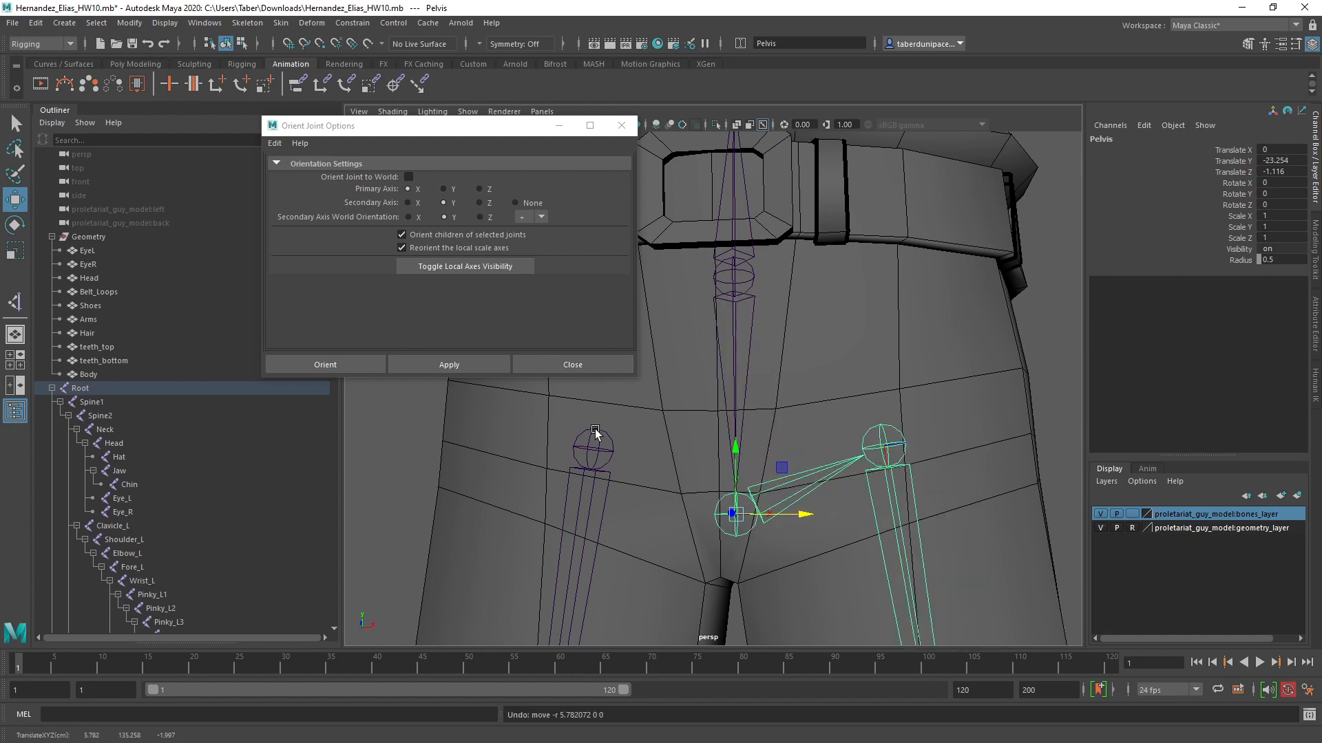
# Step: Parent the Hip_R joint to the Pelvis joint
pyautogui.click(596, 433)
pyautogui.click(714, 513)
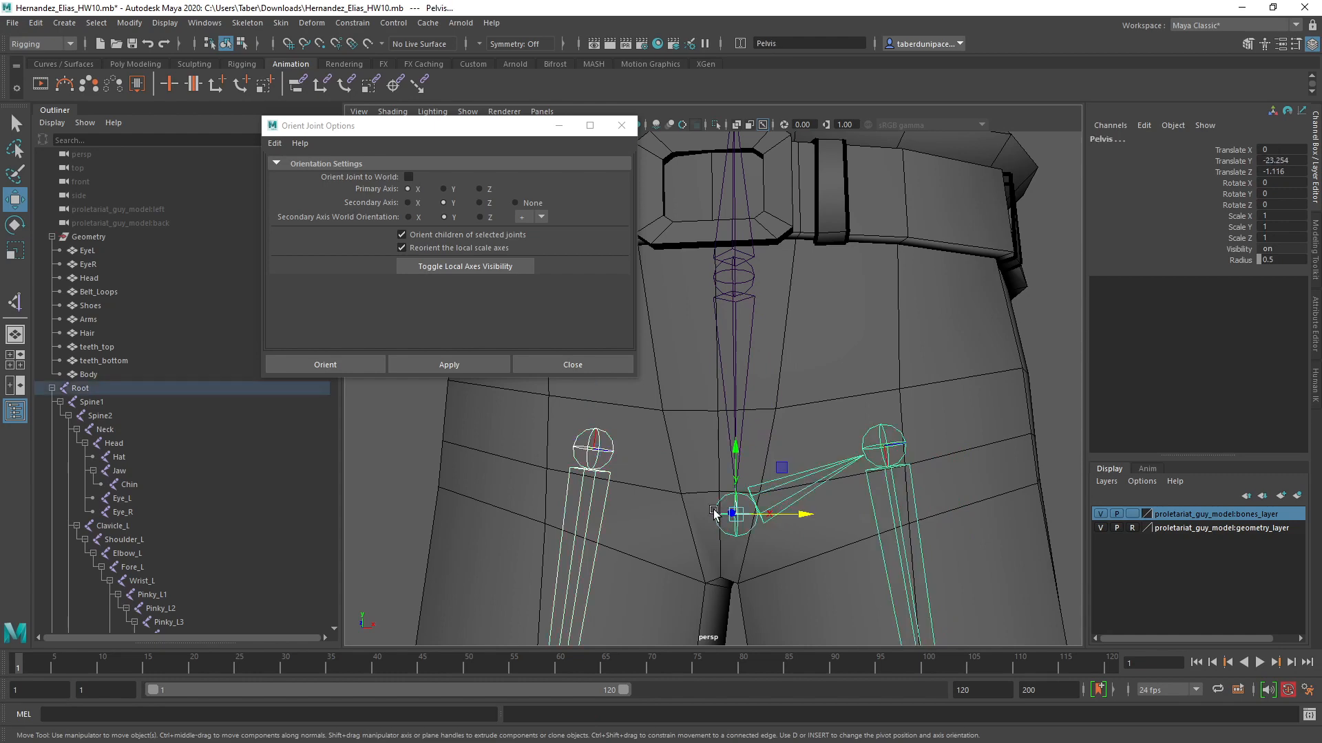
pyautogui.press('Down')
pyautogui.click(1042, 371)
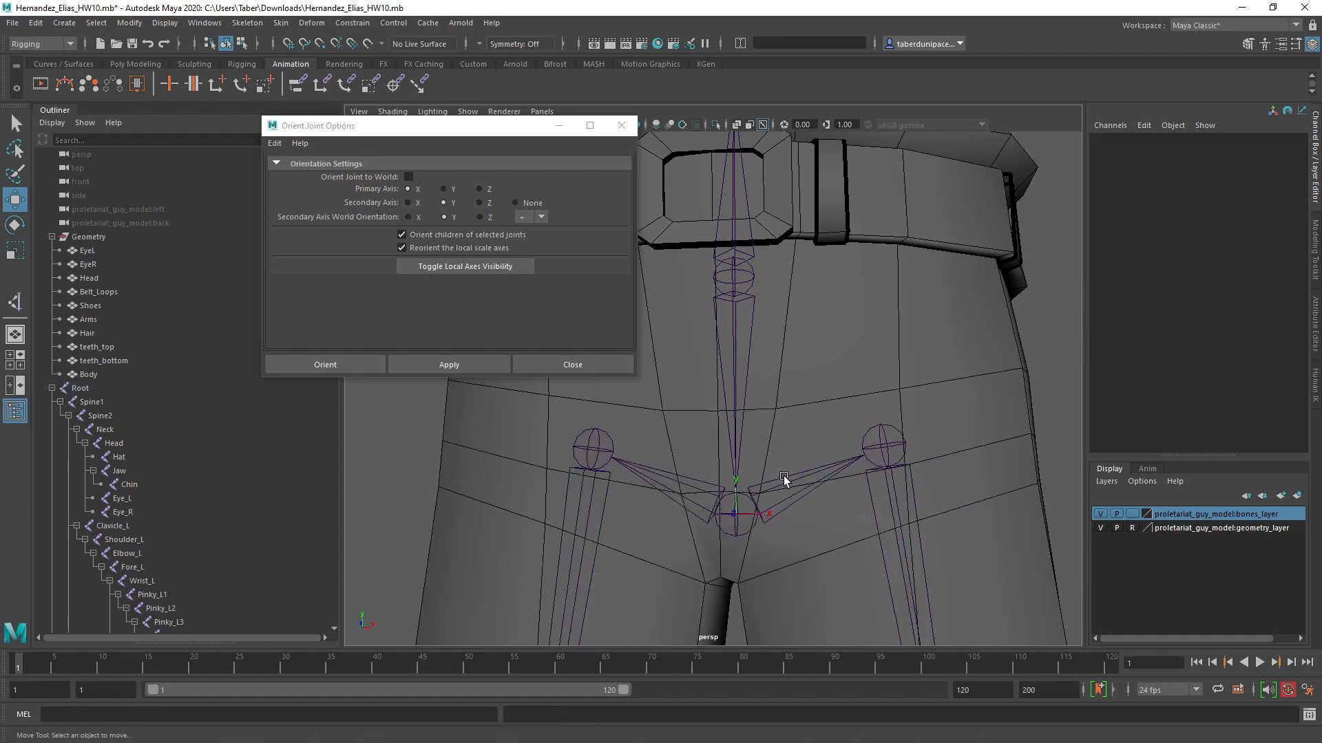
# Step: Try moving the Pelvis joint freely sideways to test both hip connections, and undo the move
pyautogui.click(722, 514)
pyautogui.moveTo(737, 516); pyautogui.dragTo(896, 529)
pyautogui.hotkey('ctrl', 'z')
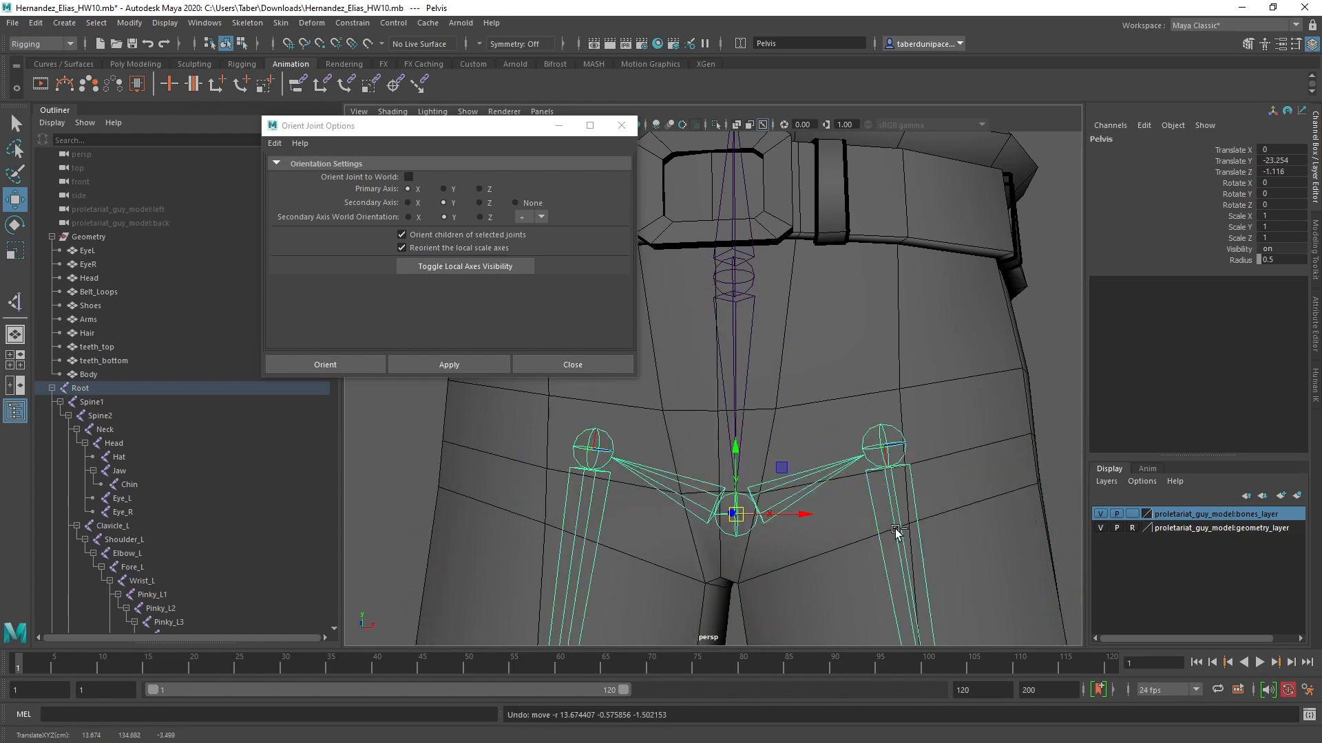
# Step: Hide the local axes of the remaining Pelvis joint and clear the selection
pyautogui.click(494, 267)
pyautogui.click(1051, 315)
pyautogui.scroll(-8, 827, 413)
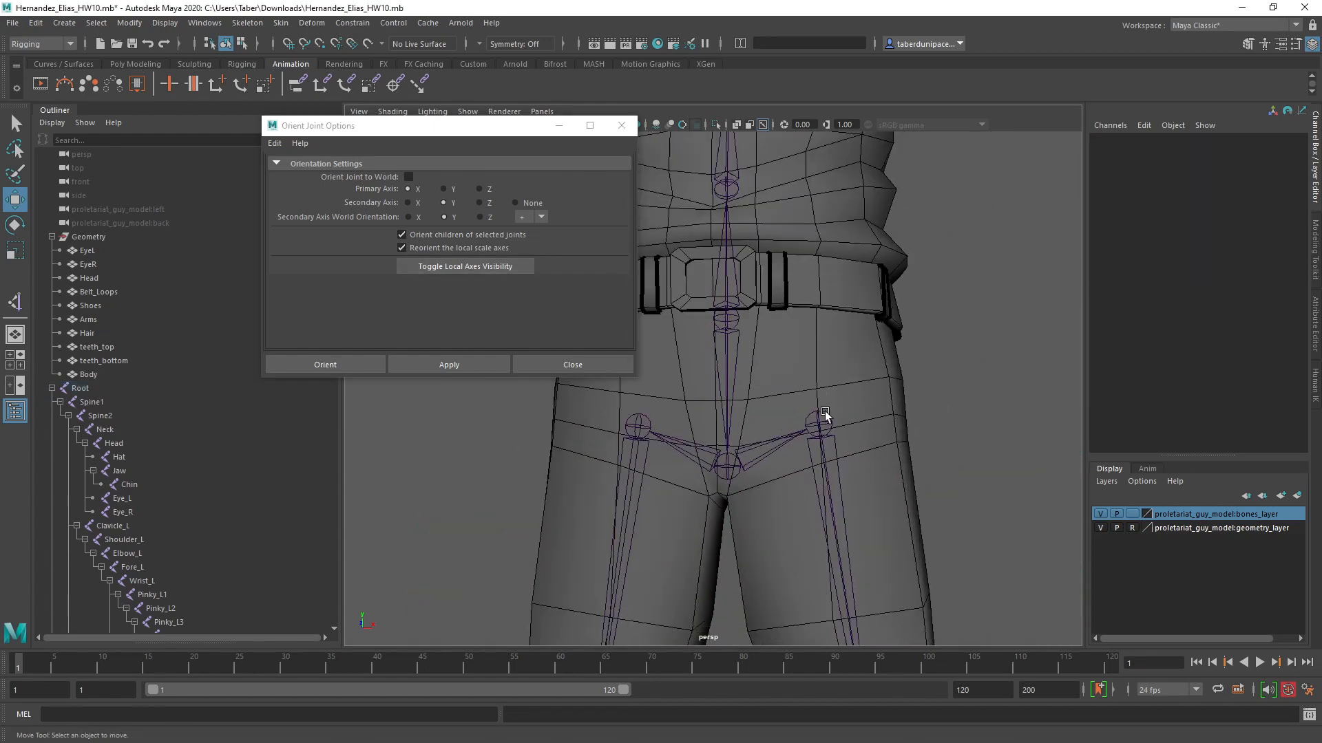
# Step: Hide the local axes of the Wrist_R joint and close the Orient Joint options
pyautogui.keyDown('alt'); pyautogui.moveTo(775, 407); pyautogui.dragTo(767, 476, button='middle'); pyautogui.keyUp('alt')
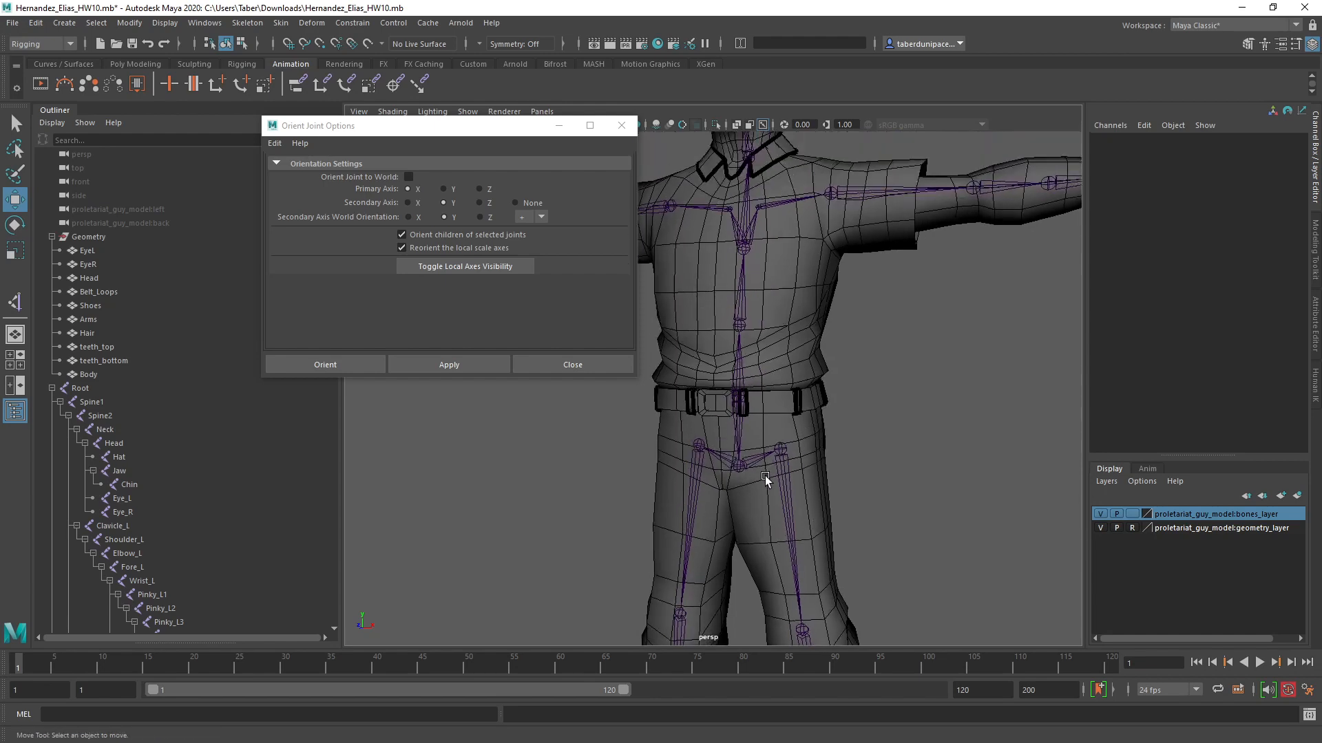
pyautogui.keyDown('alt'); pyautogui.moveTo(766, 476); pyautogui.dragTo(709, 536); pyautogui.keyUp('alt')
pyautogui.keyDown('alt'); pyautogui.moveTo(734, 451); pyautogui.dragTo(740, 386, button='middle'); pyautogui.keyUp('alt')
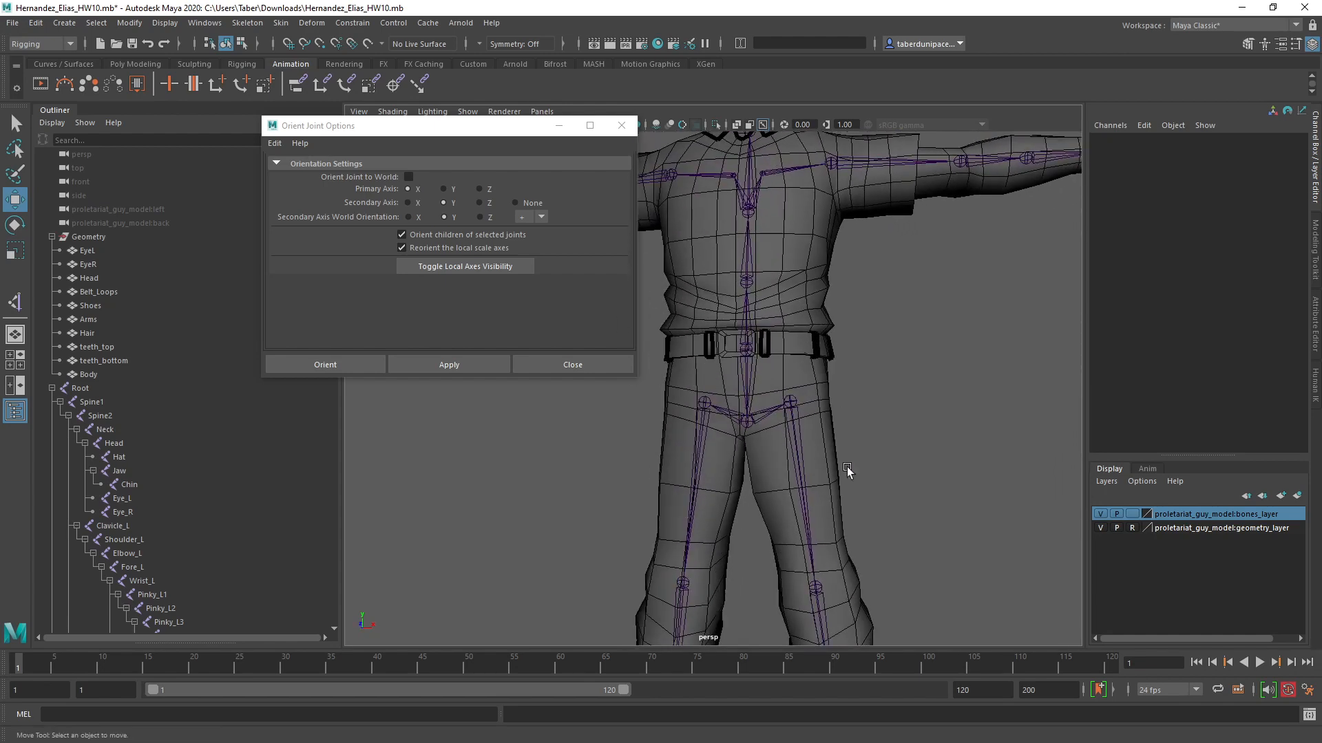
pyautogui.scroll(-3, 861, 493)
pyautogui.keyDown('alt'); pyautogui.moveTo(793, 522); pyautogui.dragTo(858, 536); pyautogui.keyUp('alt')
pyautogui.scroll(8, 776, 526)
pyautogui.click(861, 528)
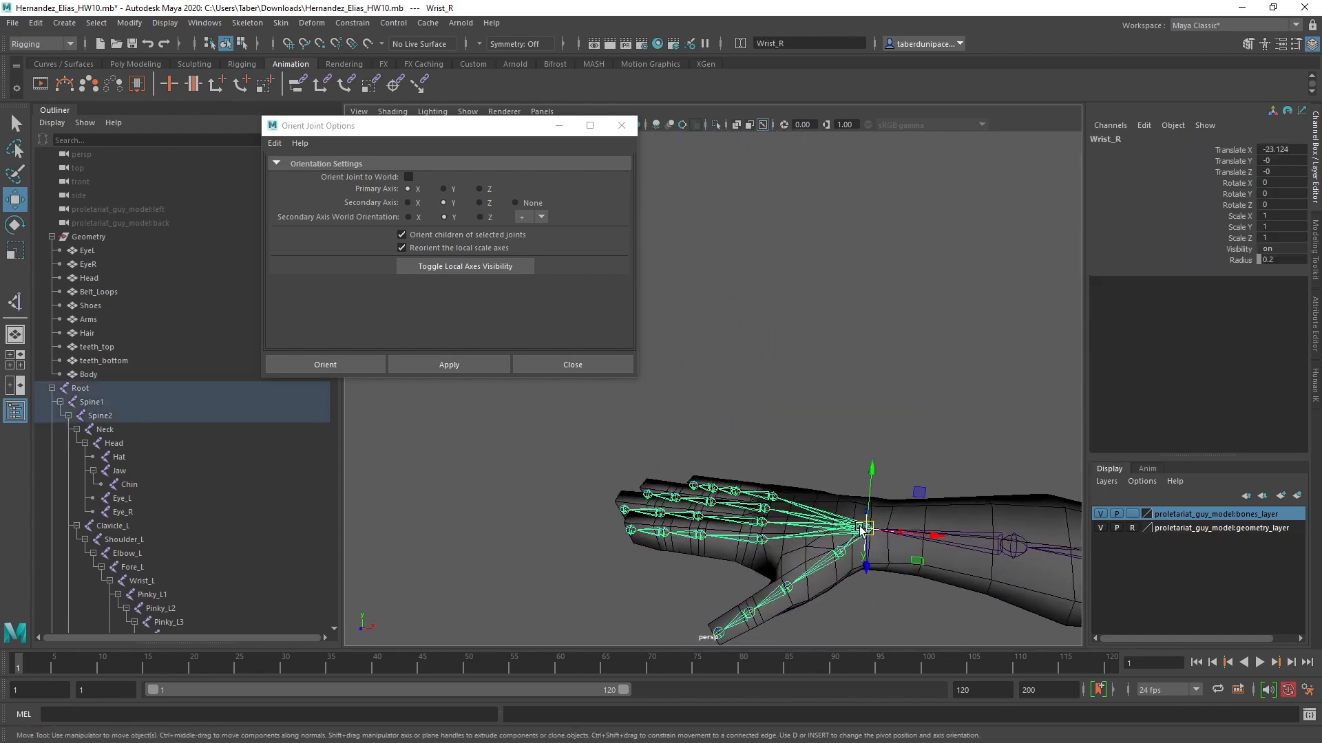
pyautogui.click(465, 266)
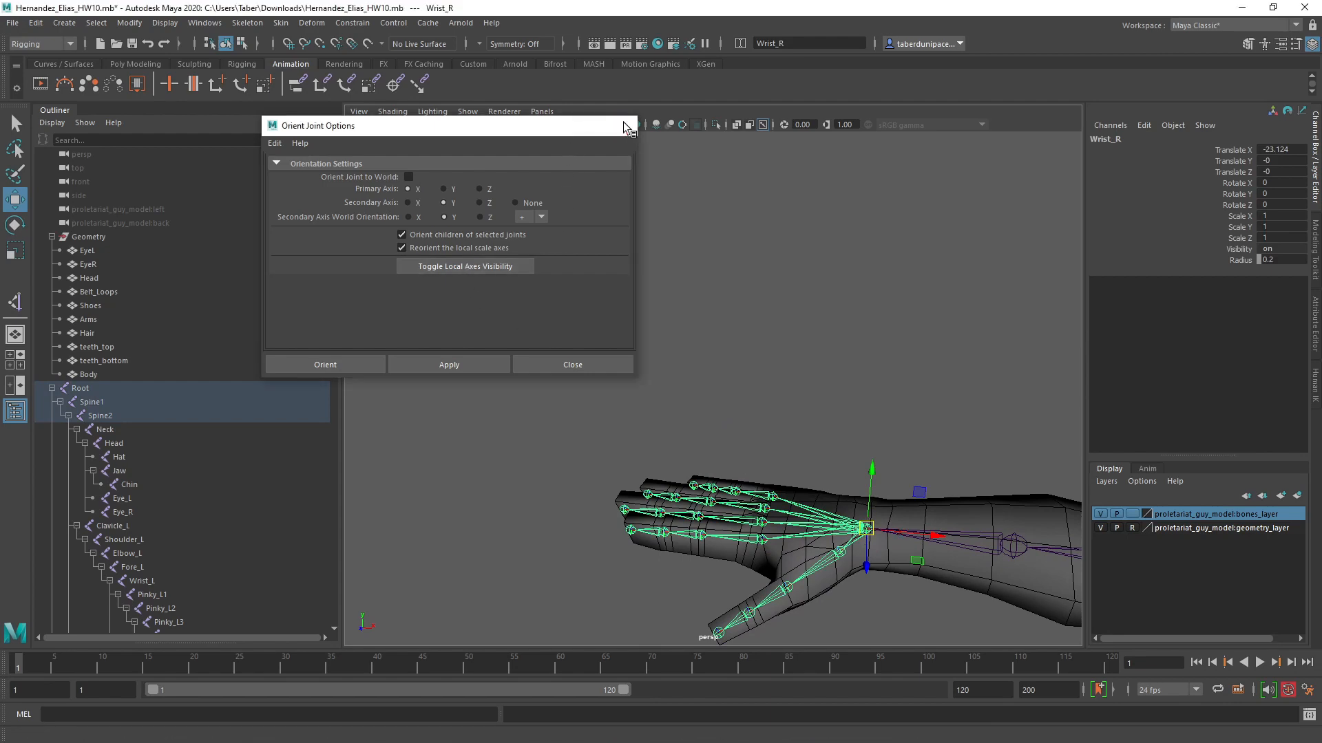
pyautogui.click(622, 125)
pyautogui.click(862, 406)
# Step: Examine the torso skeleton from the Root joint up through the spine to the neck and clavicles
pyautogui.scroll(-3, 861, 406)
pyautogui.keyDown('alt'); pyautogui.moveTo(1003, 570); pyautogui.dragTo(820, 461, button='middle'); pyautogui.keyUp('alt')
pyautogui.scroll(-8, 853, 534)
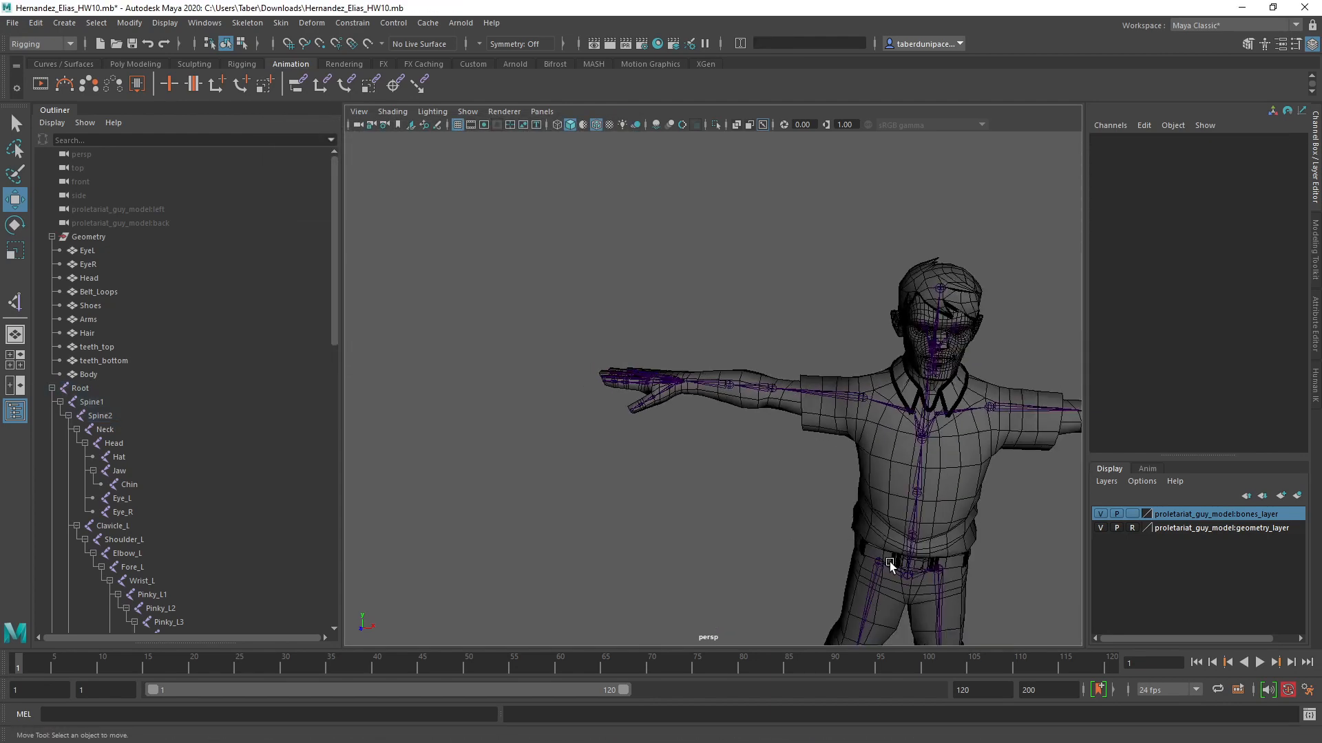
pyautogui.keyDown('alt'); pyautogui.moveTo(891, 560); pyautogui.dragTo(651, 402, button='middle'); pyautogui.keyUp('alt')
pyautogui.keyDown('alt'); pyautogui.moveTo(651, 402); pyautogui.dragTo(760, 427); pyautogui.keyUp('alt')
pyautogui.click(824, 413)
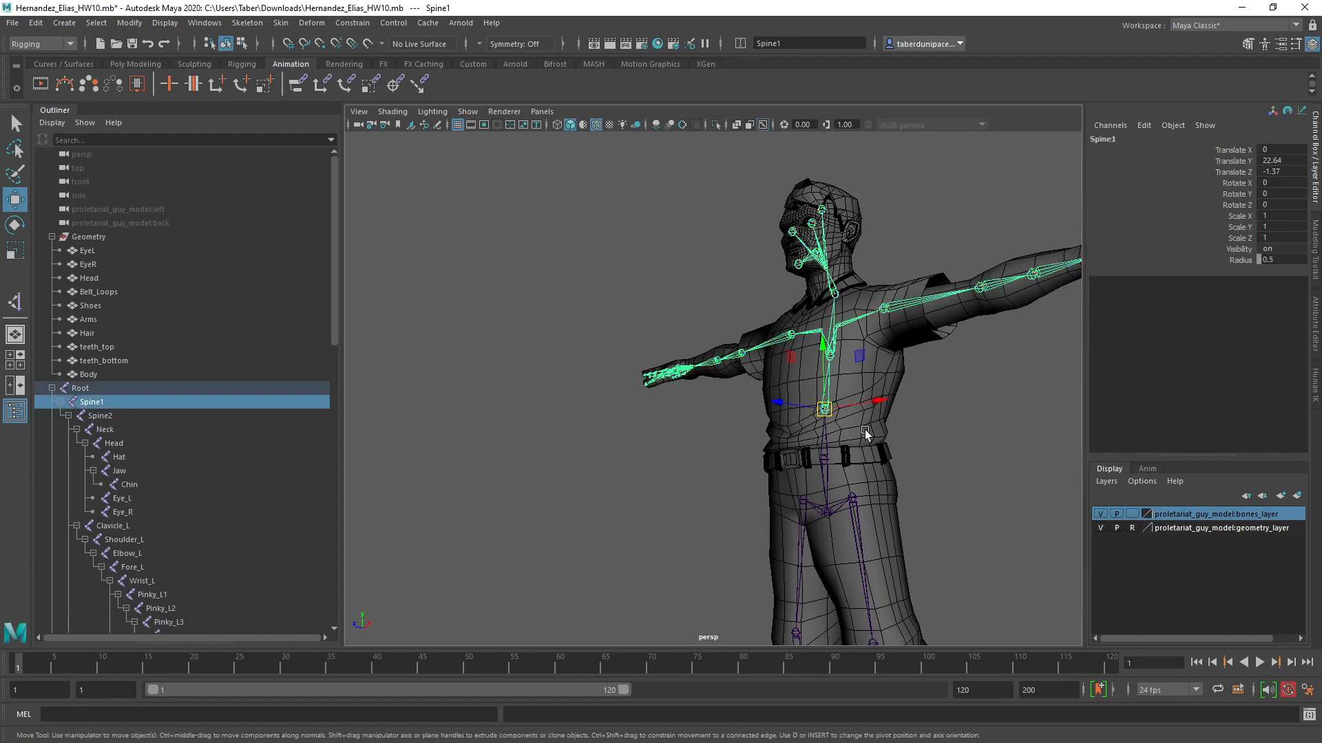
pyautogui.press('e')
pyautogui.keyDown('alt'); pyautogui.moveTo(865, 430); pyautogui.dragTo(840, 533); pyautogui.keyUp('alt')
pyautogui.scroll(5, 841, 532)
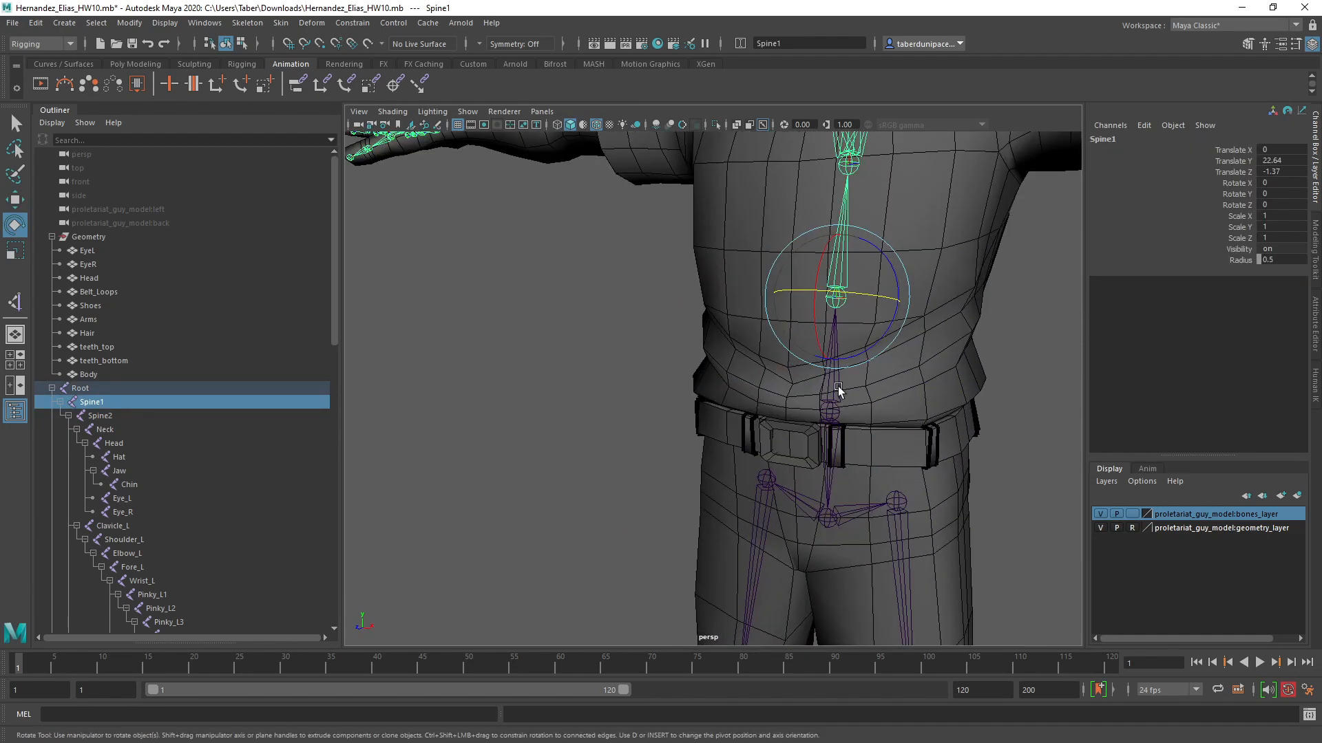
pyautogui.click(829, 407)
pyautogui.keyDown('alt'); pyautogui.moveTo(932, 390); pyautogui.dragTo(785, 514, button='middle'); pyautogui.keyUp('alt')
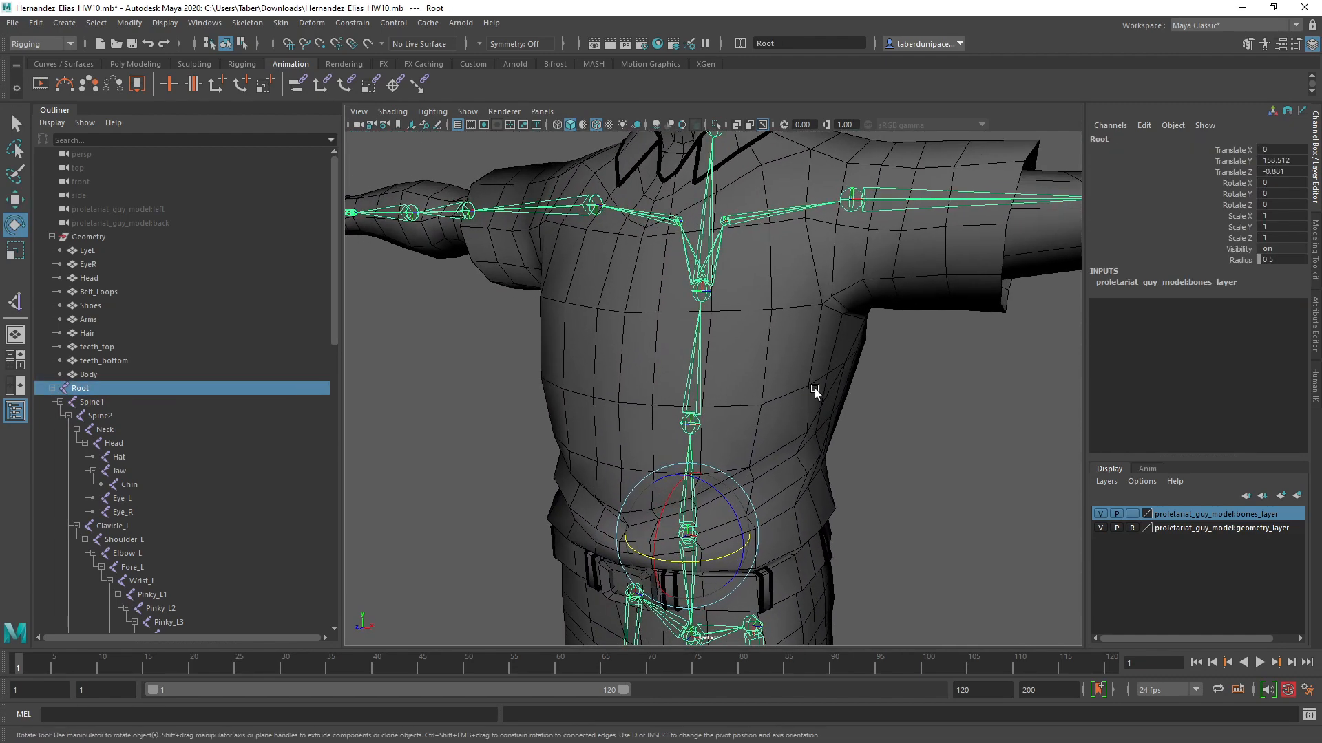
pyautogui.press('f')
pyautogui.scroll(8, 812, 407)
pyautogui.keyDown('alt'); pyautogui.moveTo(831, 289); pyautogui.dragTo(822, 596, button='middle'); pyautogui.keyUp('alt')
pyautogui.keyDown('alt'); pyautogui.moveTo(813, 441); pyautogui.dragTo(720, 390); pyautogui.keyUp('alt')
pyautogui.keyDown('alt'); pyautogui.moveTo(720, 334); pyautogui.dragTo(708, 530, button='middle'); pyautogui.keyUp('alt')
pyautogui.keyDown('alt'); pyautogui.moveTo(708, 531); pyautogui.dragTo(724, 535); pyautogui.keyUp('alt')
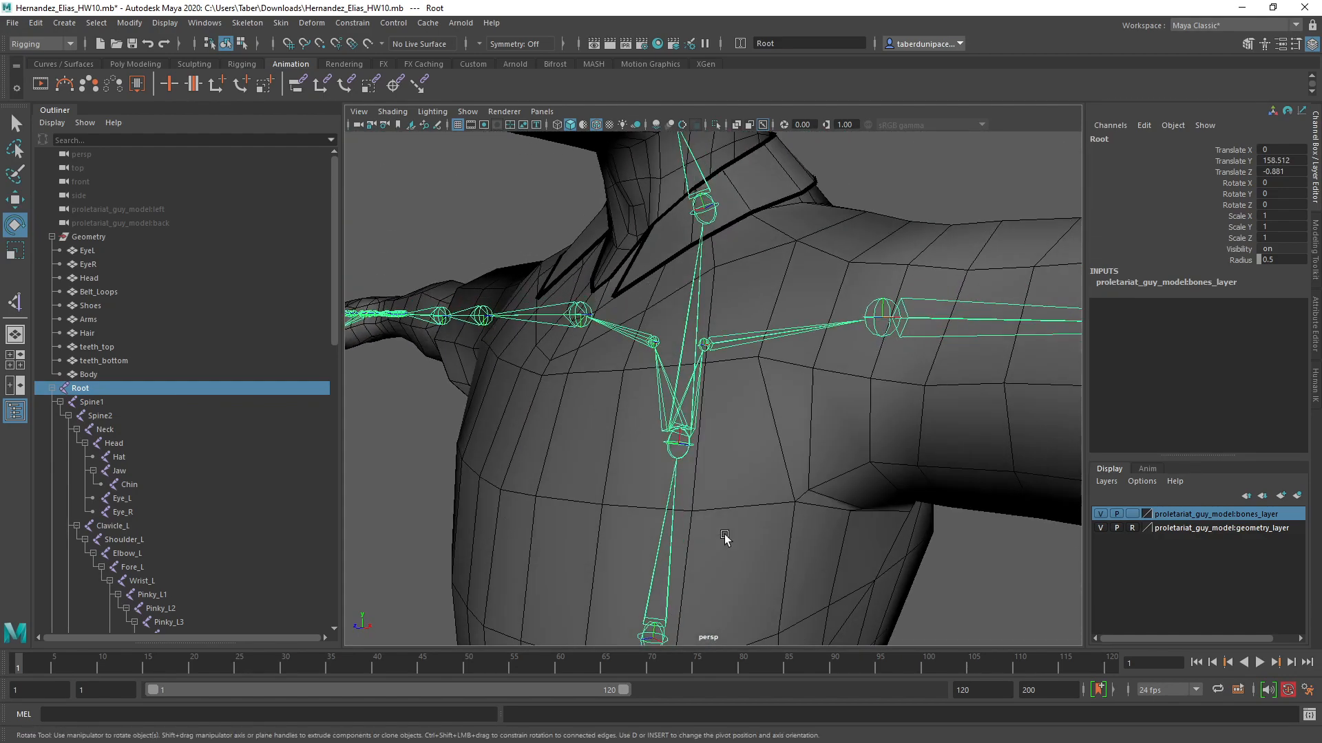
pyautogui.keyDown('alt'); pyautogui.moveTo(724, 534); pyautogui.dragTo(734, 427, button='middle'); pyautogui.keyUp('alt')
pyautogui.scroll(3, 737, 434)
pyautogui.keyDown('alt'); pyautogui.moveTo(735, 515); pyautogui.dragTo(754, 446, button='middle'); pyautogui.keyUp('alt')
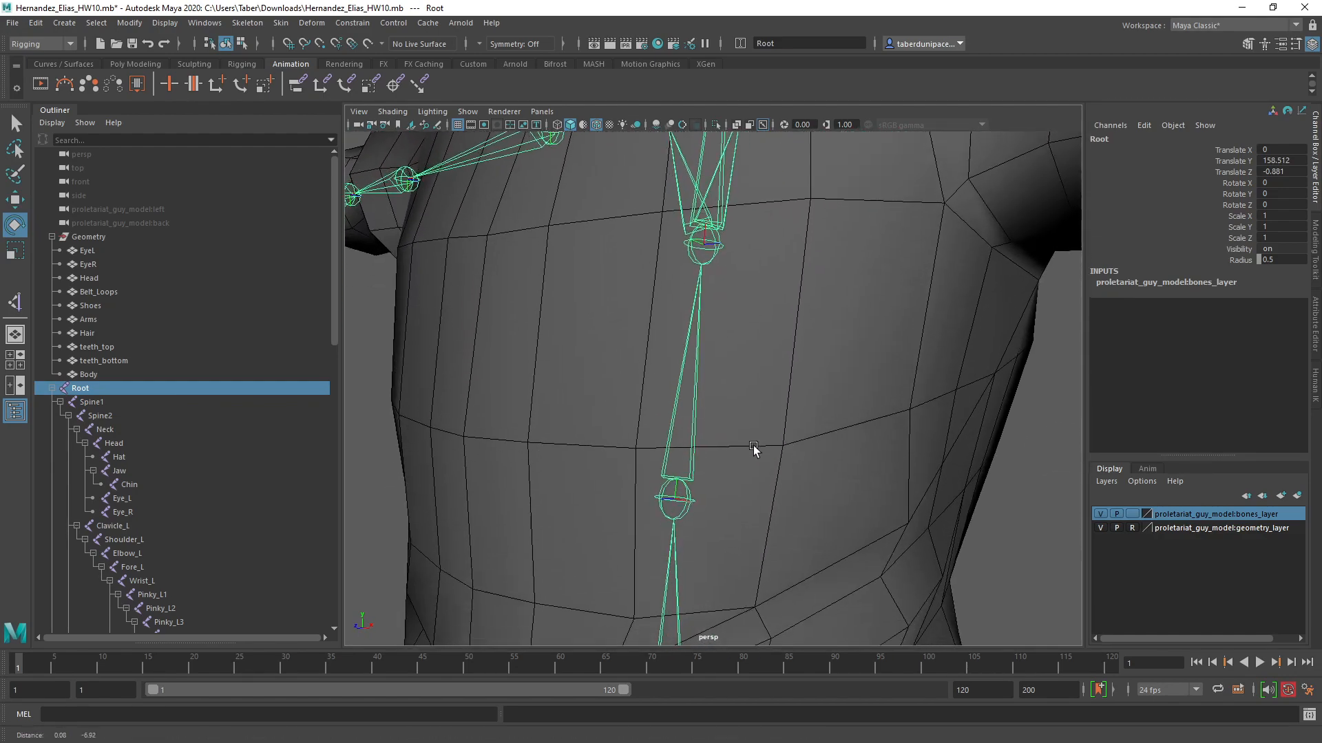
pyautogui.keyDown('alt'); pyautogui.moveTo(753, 446); pyautogui.dragTo(740, 406); pyautogui.keyUp('alt')
pyautogui.keyDown('alt'); pyautogui.moveTo(740, 405); pyautogui.dragTo(736, 433, button='middle'); pyautogui.keyUp('alt')
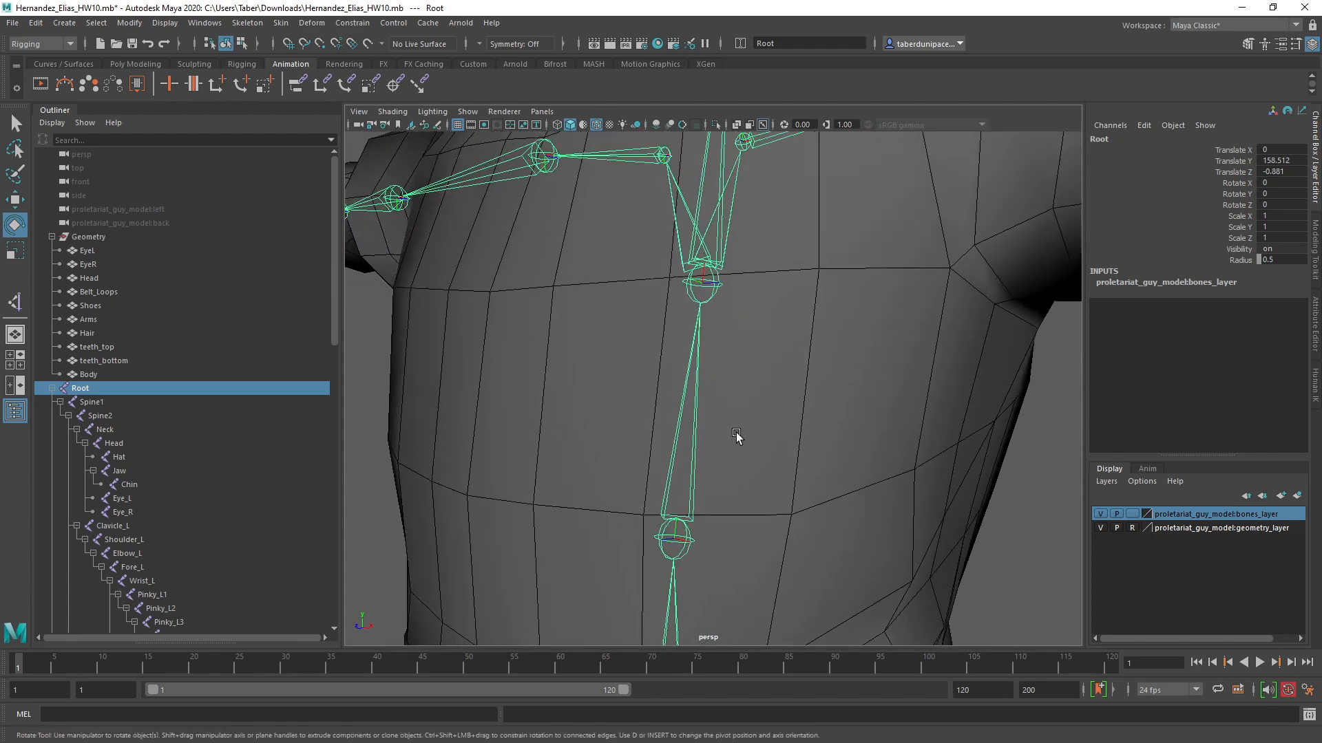
# Step: Try moving the Spine2 joint about 0.62 units along X, and undo the move
pyautogui.click(711, 295)
pyautogui.press('w')
pyautogui.moveTo(749, 287)
pyautogui.mouseDown()
pyautogui.moveTo(612, 296)
pyautogui.moveTo(779, 296)
pyautogui.moveTo(753, 298)
pyautogui.mouseUp()
pyautogui.hotkey('ctrl', 'z')
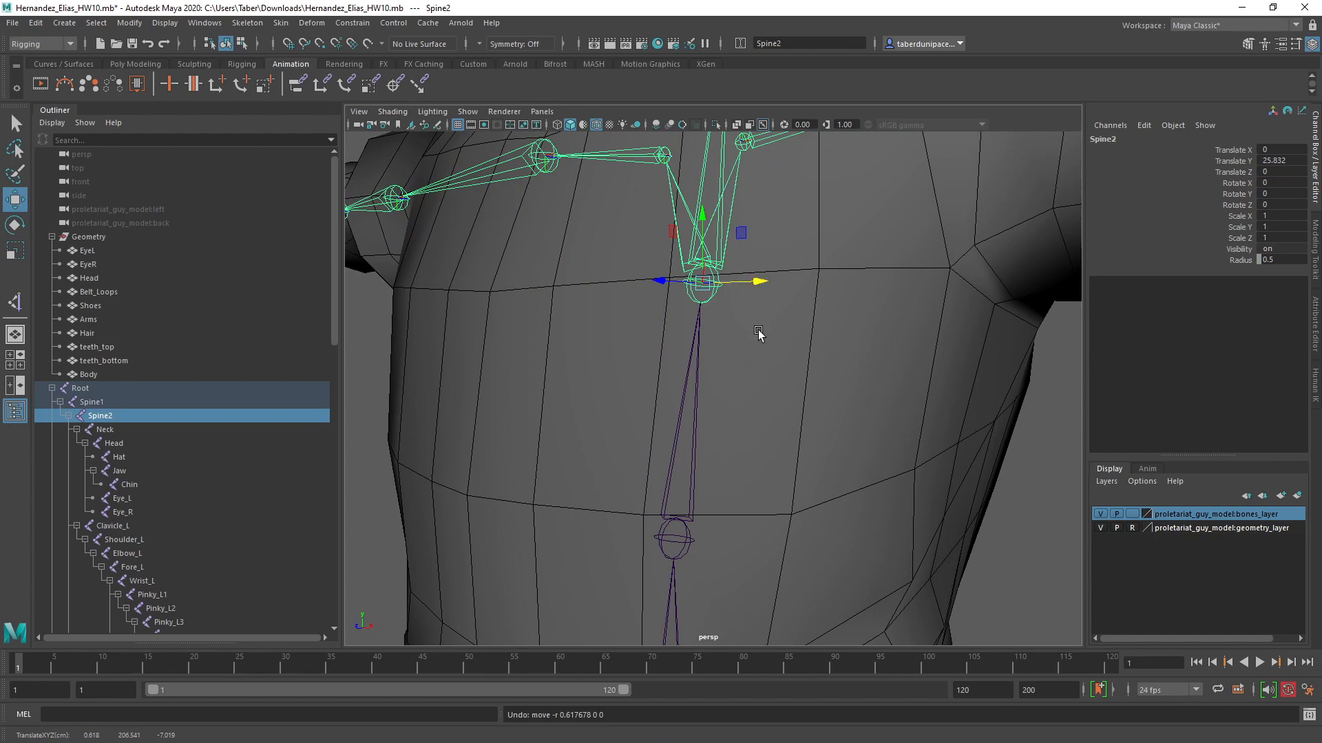
# Step: Compare the orientations of the Spine2, Spine1 and Root joints close up from several angles
pyautogui.scroll(5, 757, 330)
pyautogui.keyDown('alt'); pyautogui.moveTo(747, 307); pyautogui.dragTo(743, 394, button='middle'); pyautogui.keyUp('alt')
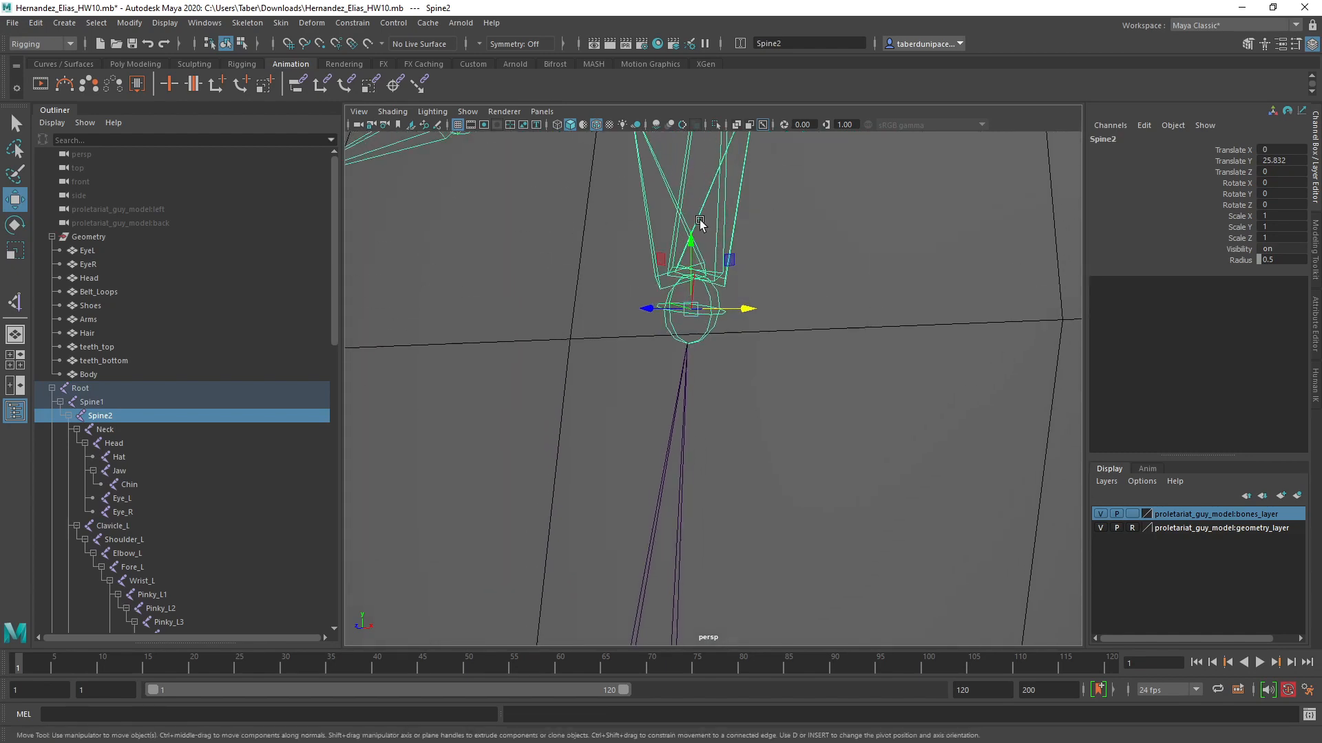
pyautogui.keyDown('alt'); pyautogui.moveTo(742, 421); pyautogui.dragTo(676, 307); pyautogui.keyUp('alt')
pyautogui.scroll(-5, 800, 501)
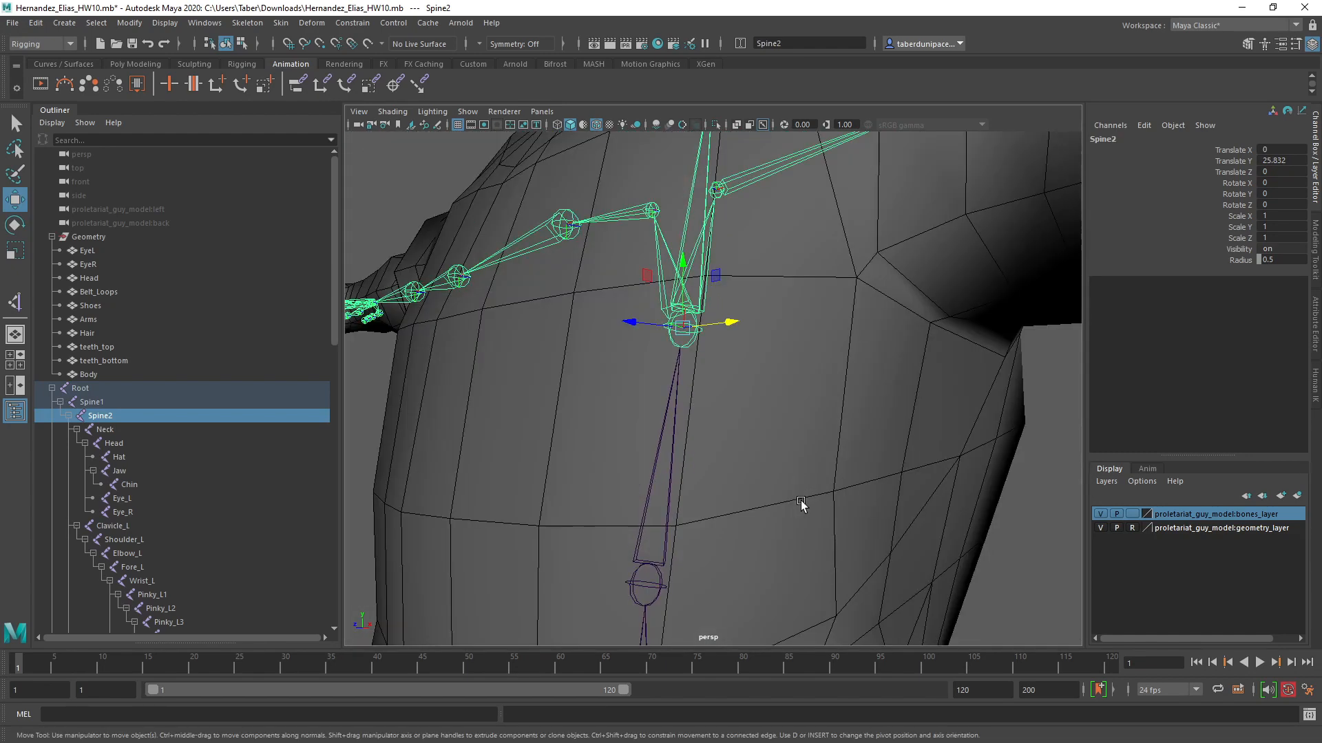
pyautogui.keyDown('alt'); pyautogui.moveTo(800, 501); pyautogui.dragTo(754, 465); pyautogui.keyUp('alt')
pyautogui.click(665, 454)
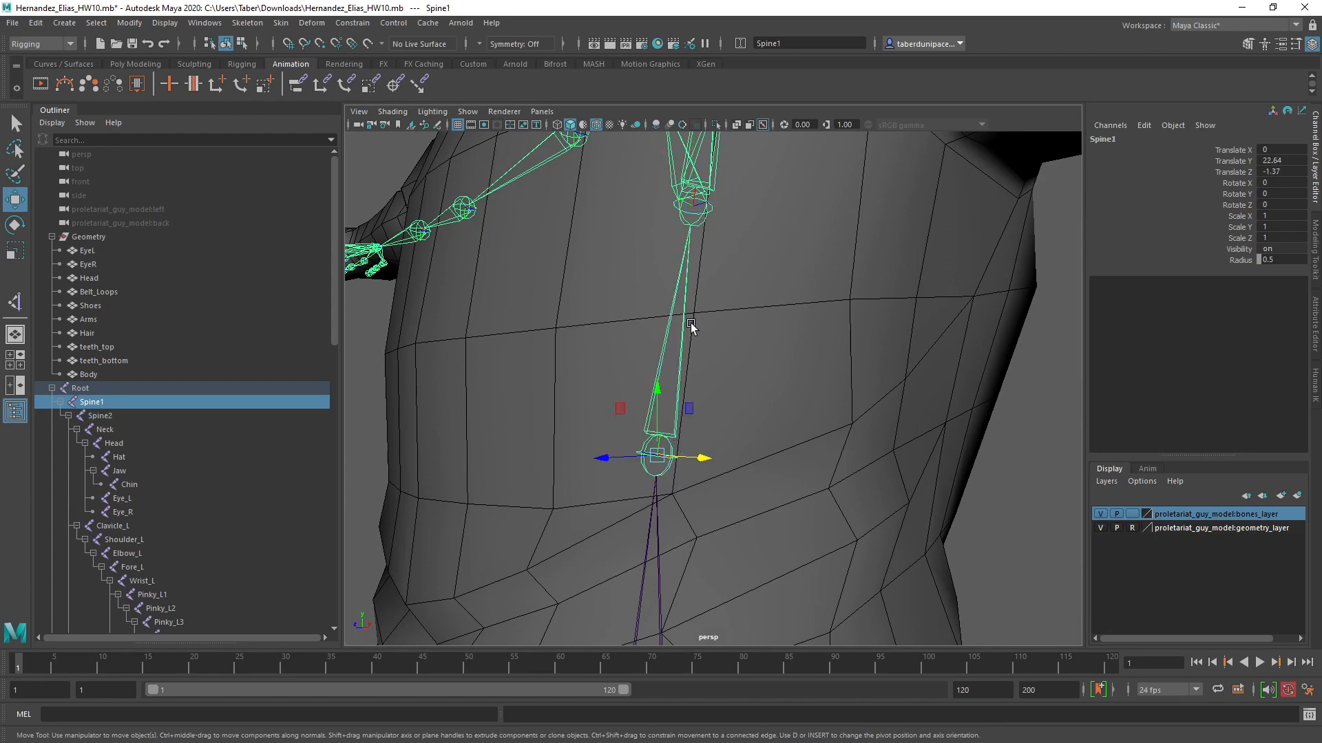
pyautogui.keyDown('alt'); pyautogui.moveTo(691, 327); pyautogui.dragTo(633, 401); pyautogui.keyUp('alt')
pyautogui.keyDown('alt'); pyautogui.moveTo(923, 329); pyautogui.dragTo(702, 168); pyautogui.keyUp('alt')
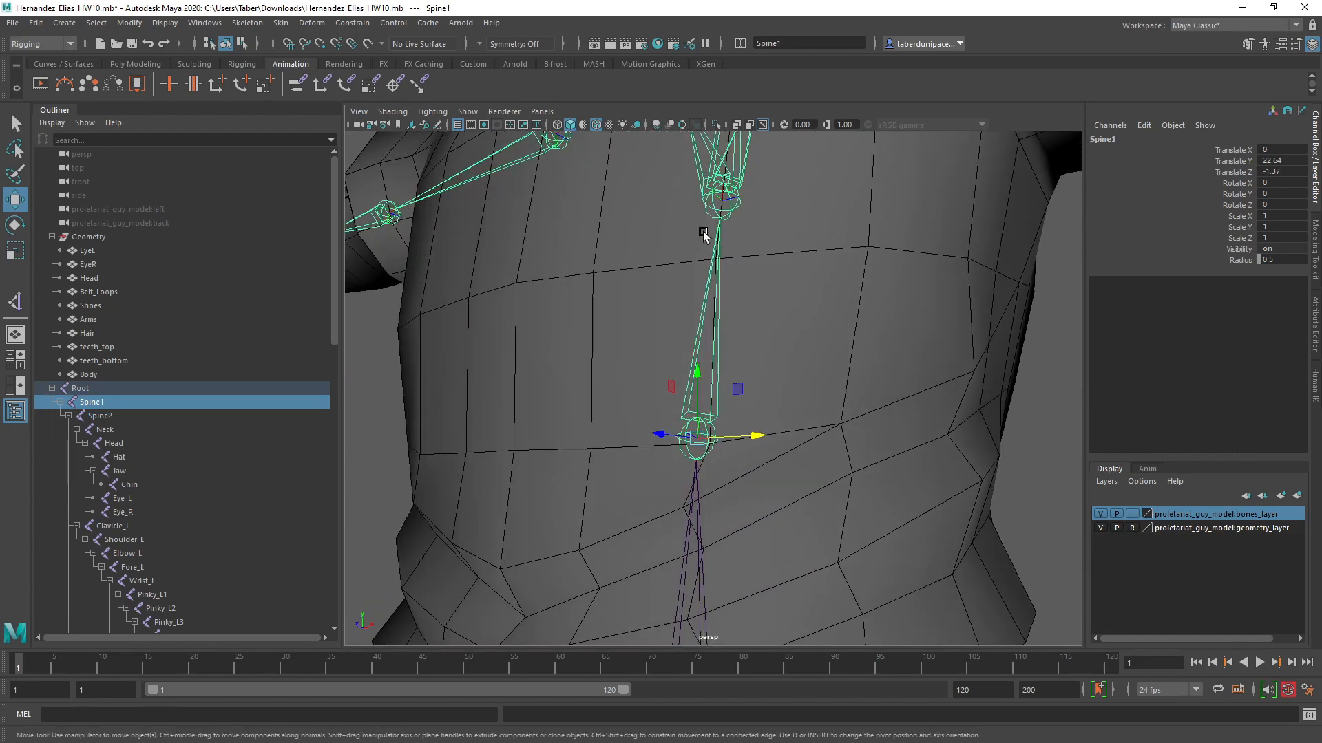
pyautogui.click(1056, 464)
pyautogui.keyDown('alt'); pyautogui.moveTo(1056, 464); pyautogui.dragTo(882, 491, button='right'); pyautogui.keyUp('alt')
pyautogui.keyDown('alt'); pyautogui.moveTo(833, 520); pyautogui.dragTo(829, 479, button='middle'); pyautogui.keyUp('alt')
pyautogui.click(696, 522)
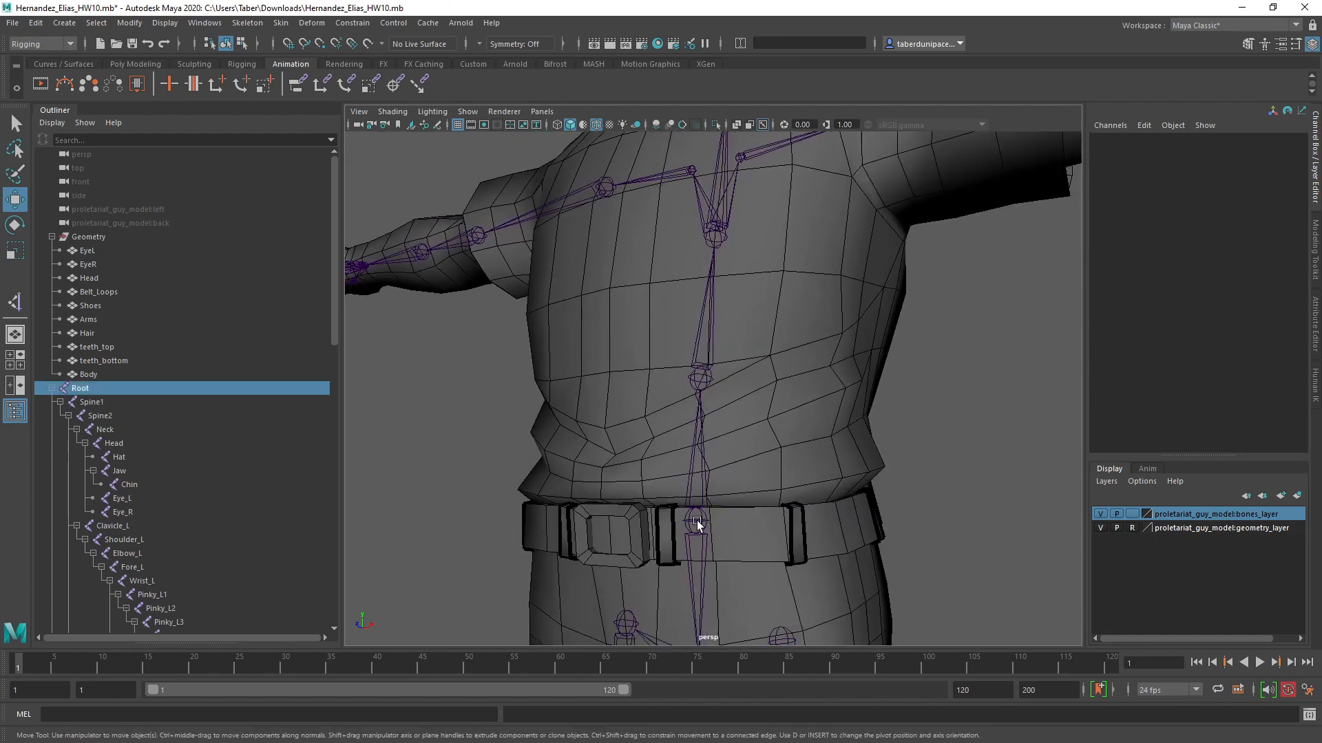
pyautogui.keyDown('alt'); pyautogui.moveTo(696, 522); pyautogui.dragTo(730, 547, button='right'); pyautogui.keyUp('alt')
pyautogui.scroll(-5, 730, 546)
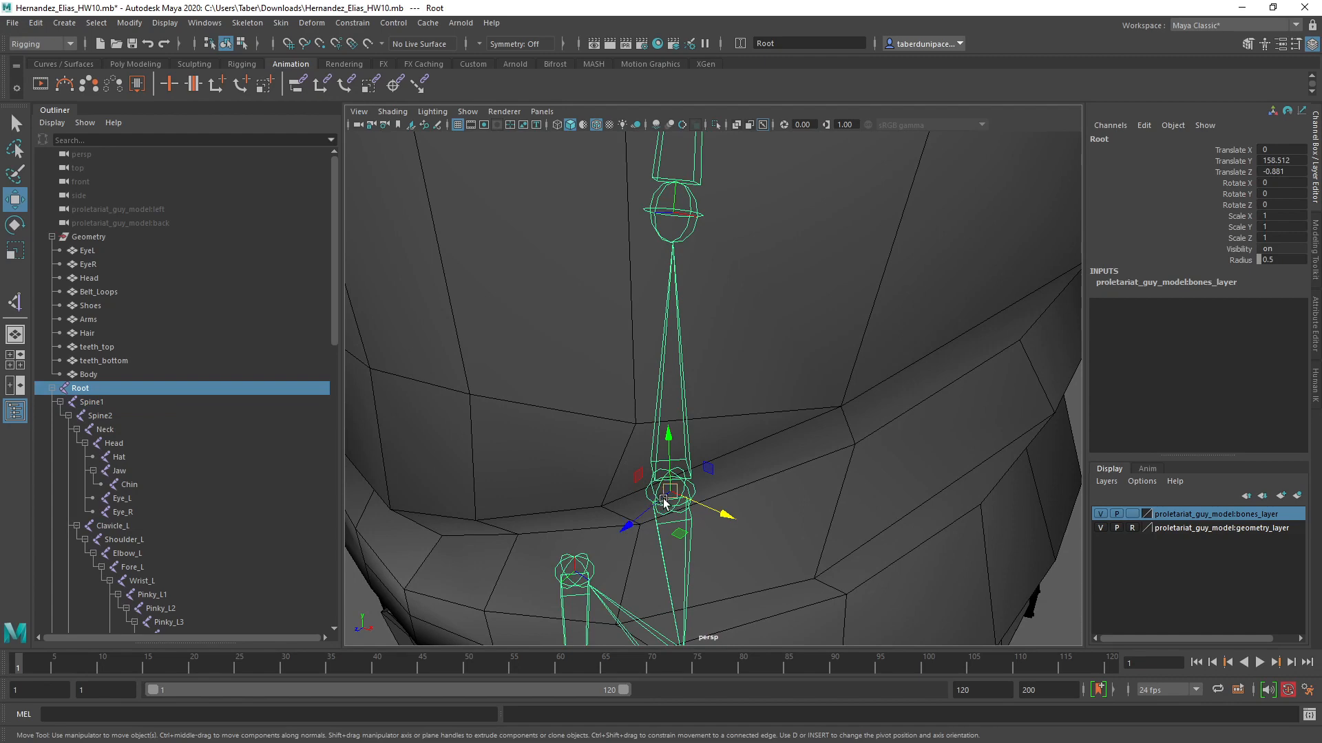
pyautogui.keyDown('alt'); pyautogui.moveTo(778, 331); pyautogui.dragTo(789, 433, button='middle'); pyautogui.keyUp('alt')
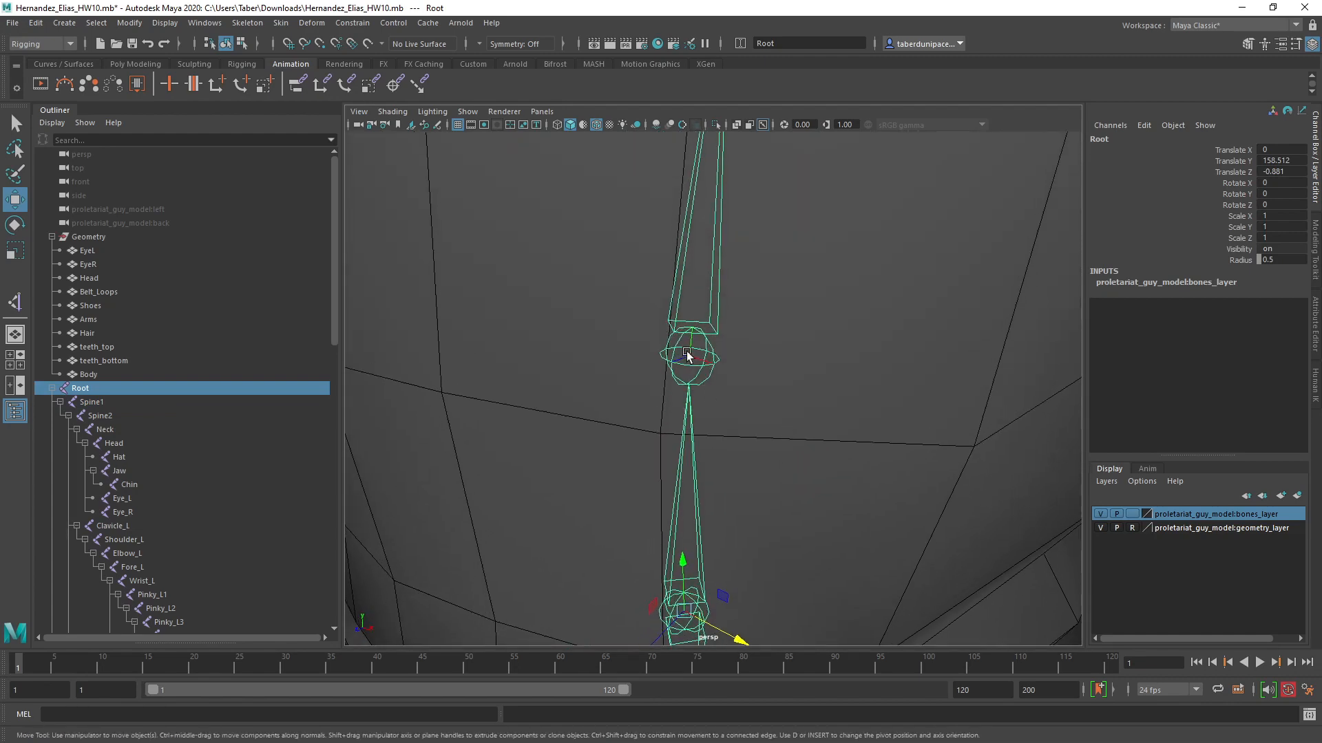
pyautogui.keyDown('alt'); pyautogui.moveTo(698, 348); pyautogui.dragTo(706, 374); pyautogui.keyUp('alt')
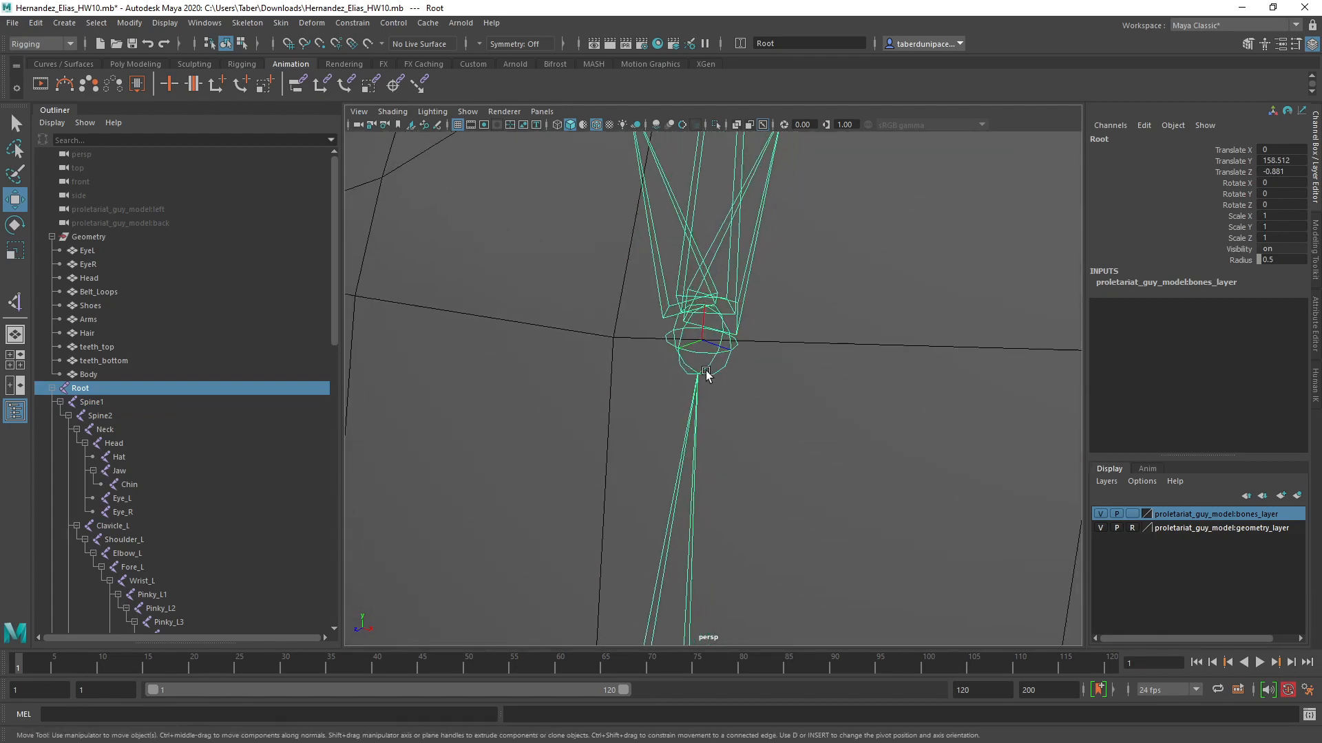
# Step: Reorient the Spine2 joint with Y as the primary axis and Z as the secondary axis, keeping the Orient Joint options open
pyautogui.click(702, 356)
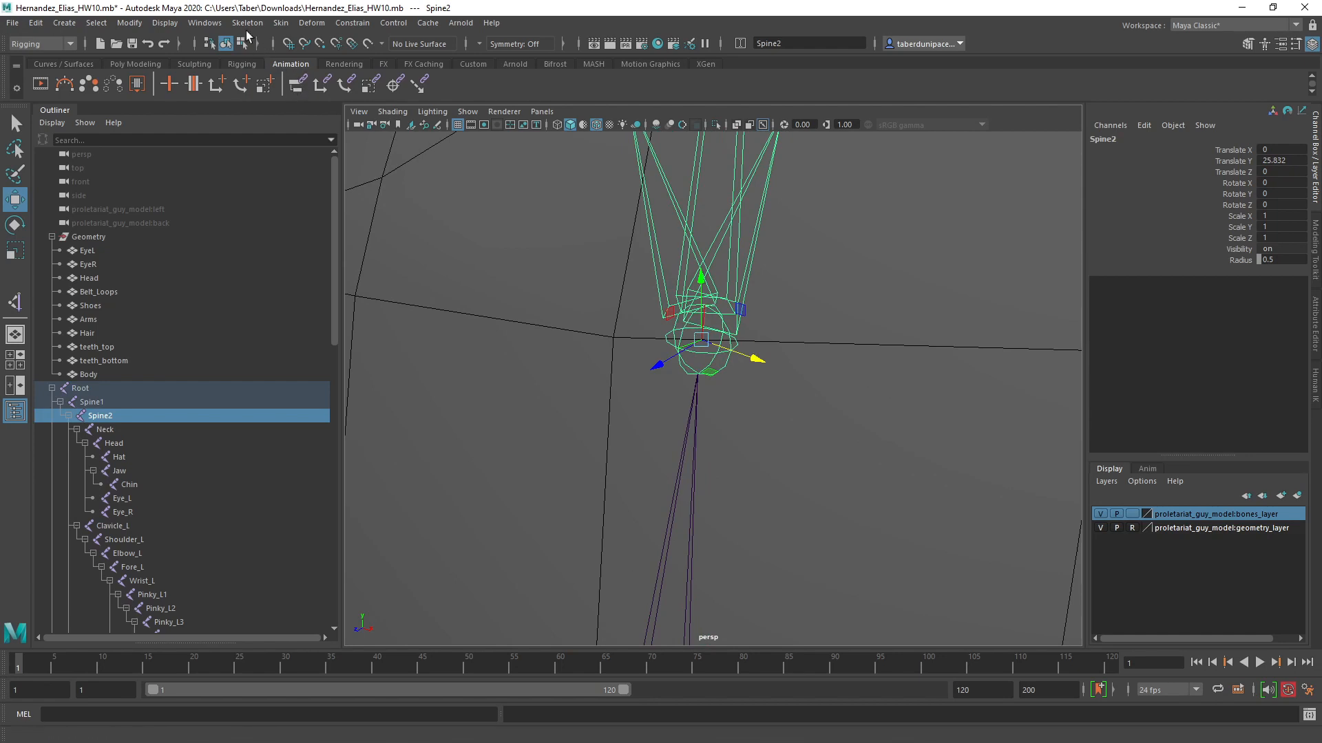
pyautogui.click(247, 23)
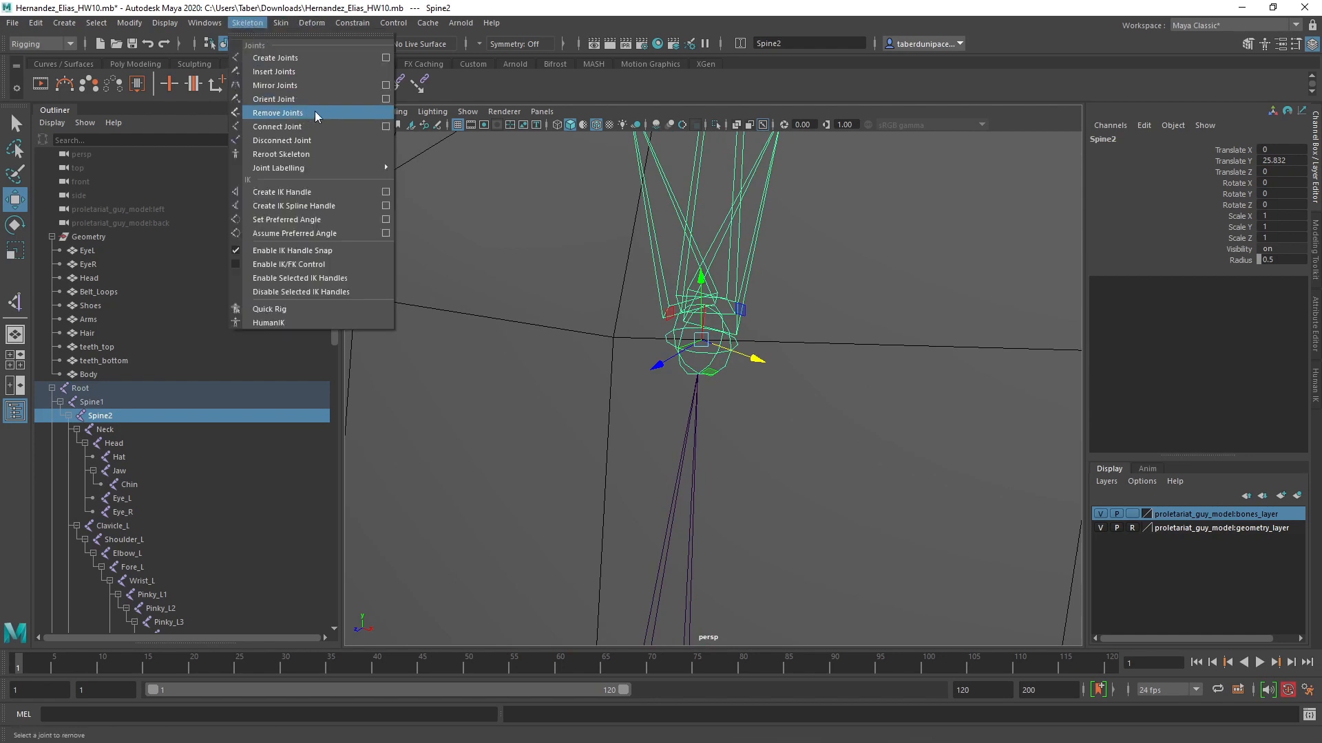
pyautogui.click(385, 99)
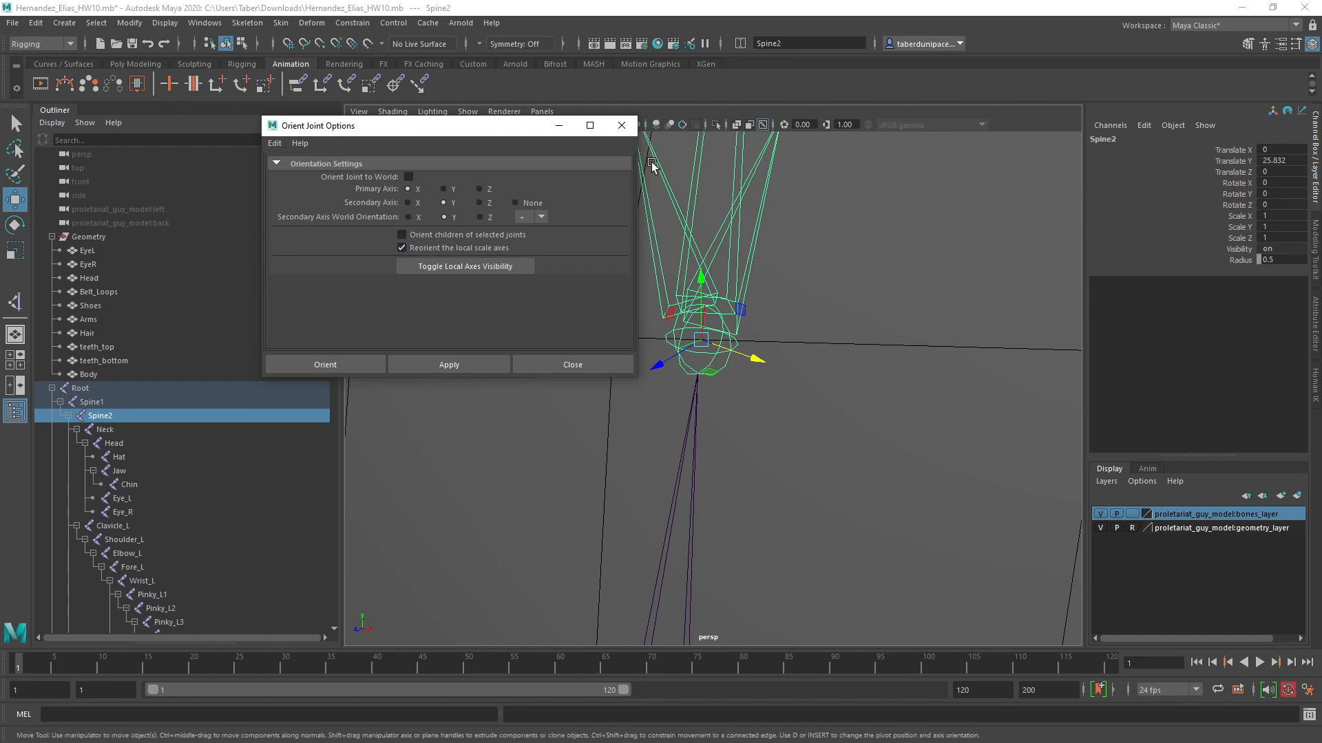
pyautogui.moveTo(537, 127); pyautogui.dragTo(406, 168)
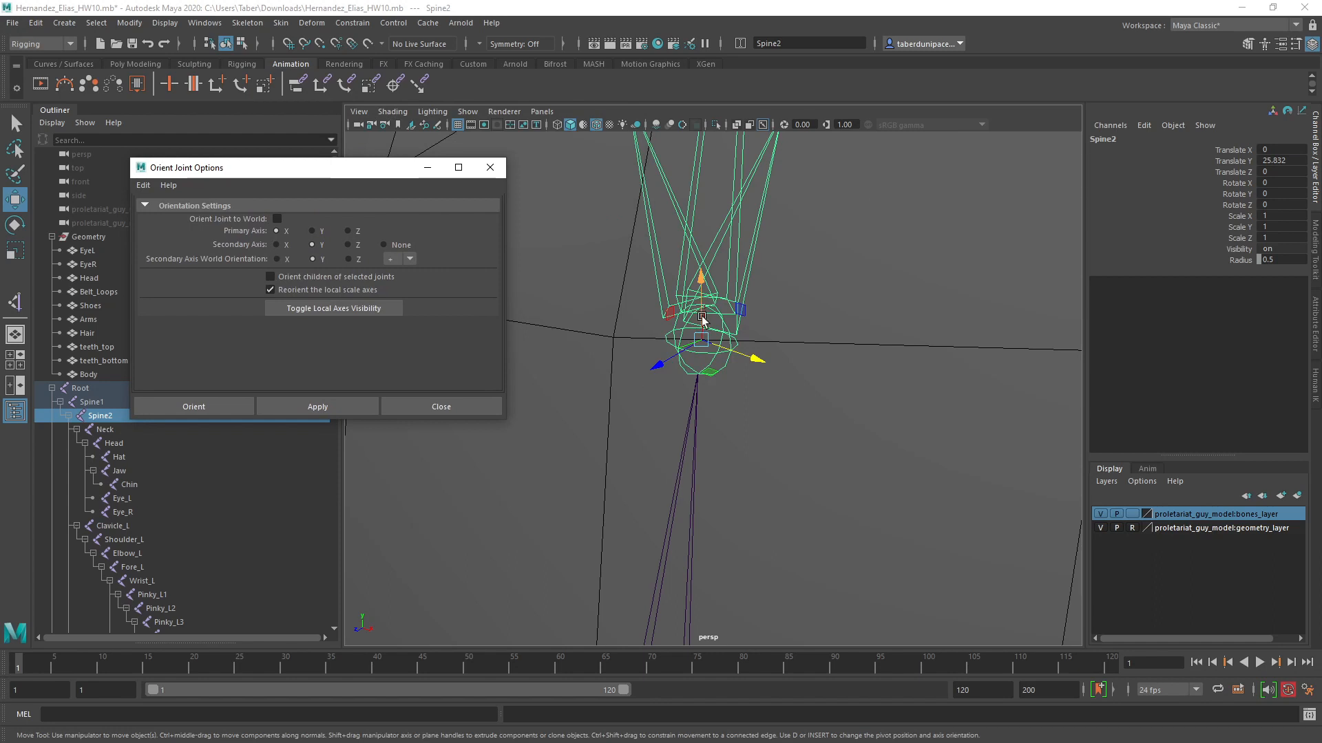
pyautogui.click(313, 231)
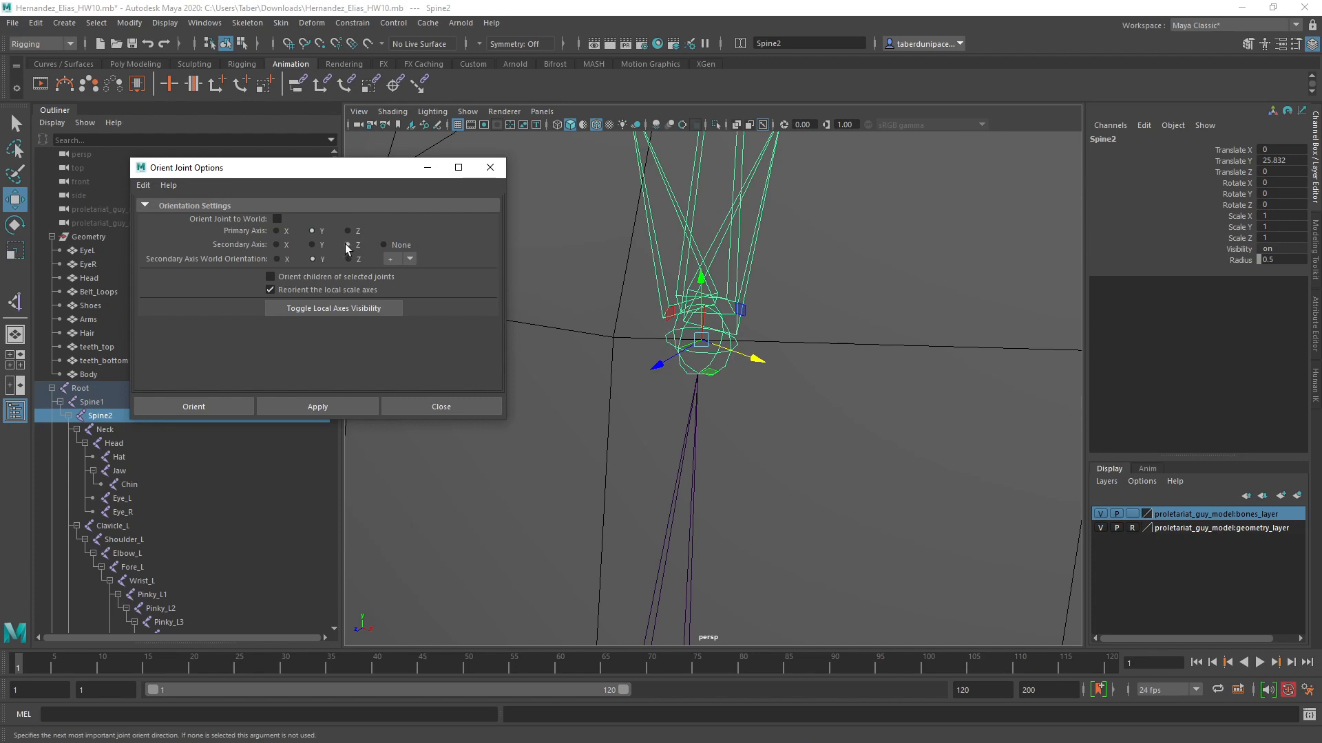
pyautogui.scroll(-4, 688, 348)
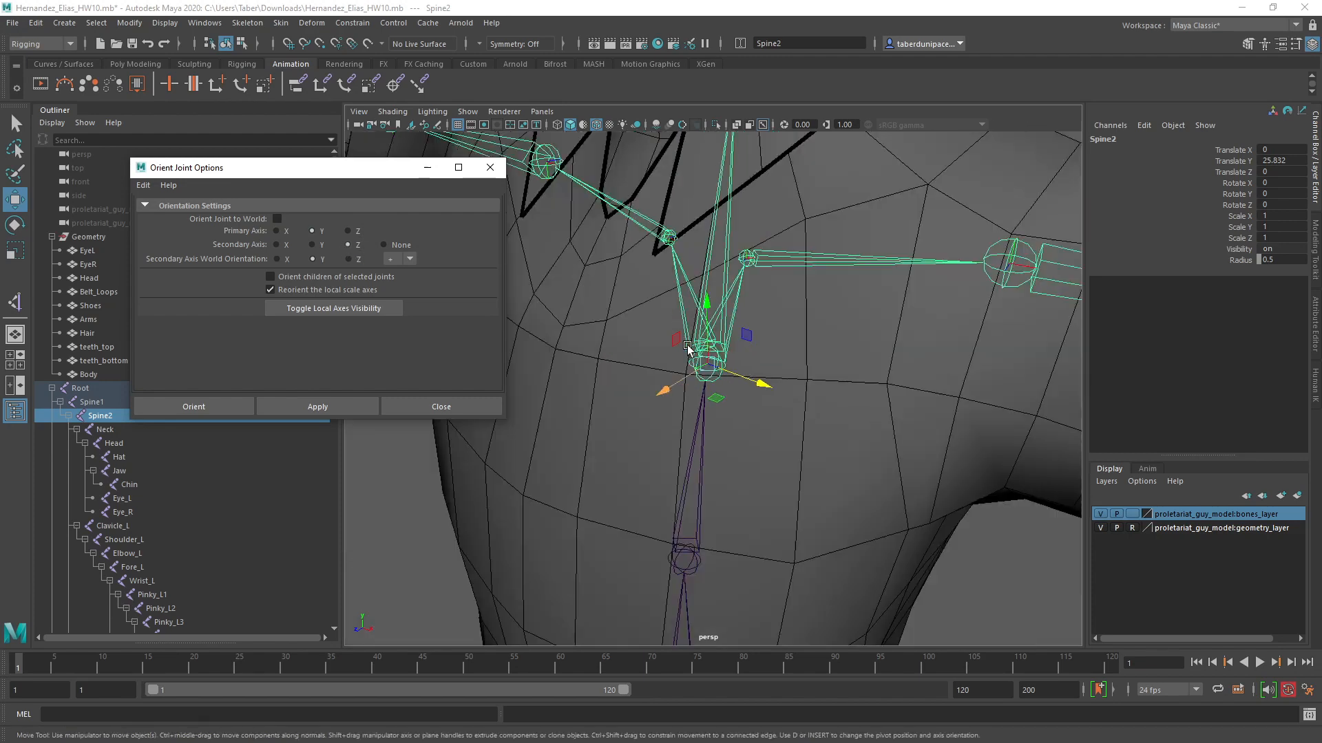
pyautogui.click(342, 404)
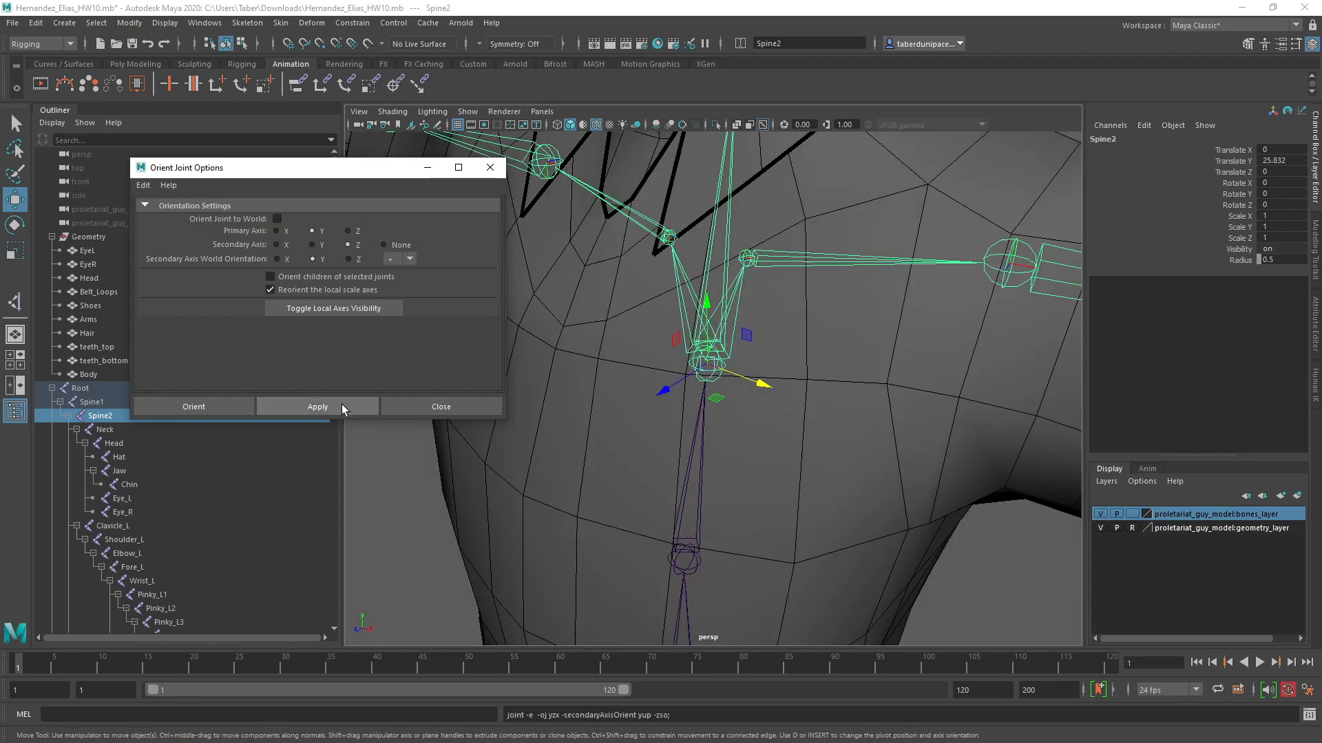
# Step: Compare the axis directions of the Spine1, Spine2, Clavicle_L and Clavicle_R joints
pyautogui.click(676, 552)
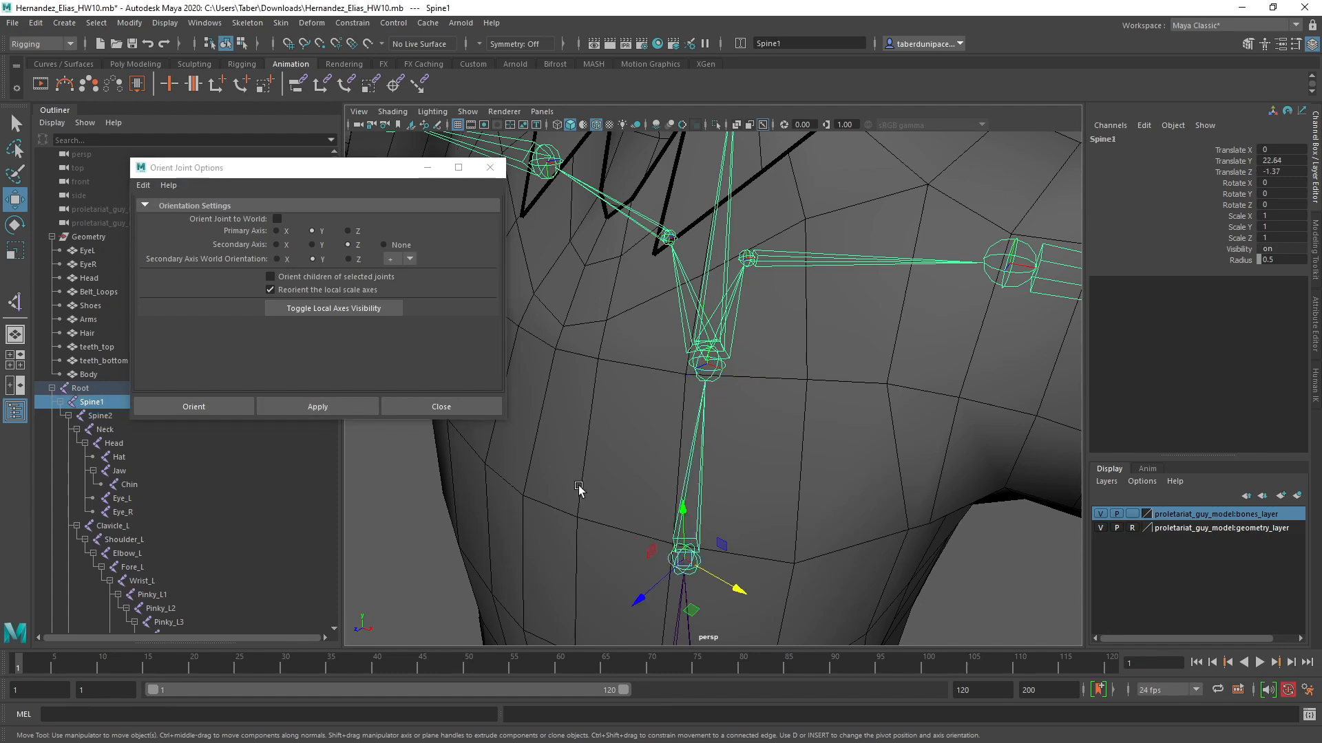
pyautogui.click(706, 368)
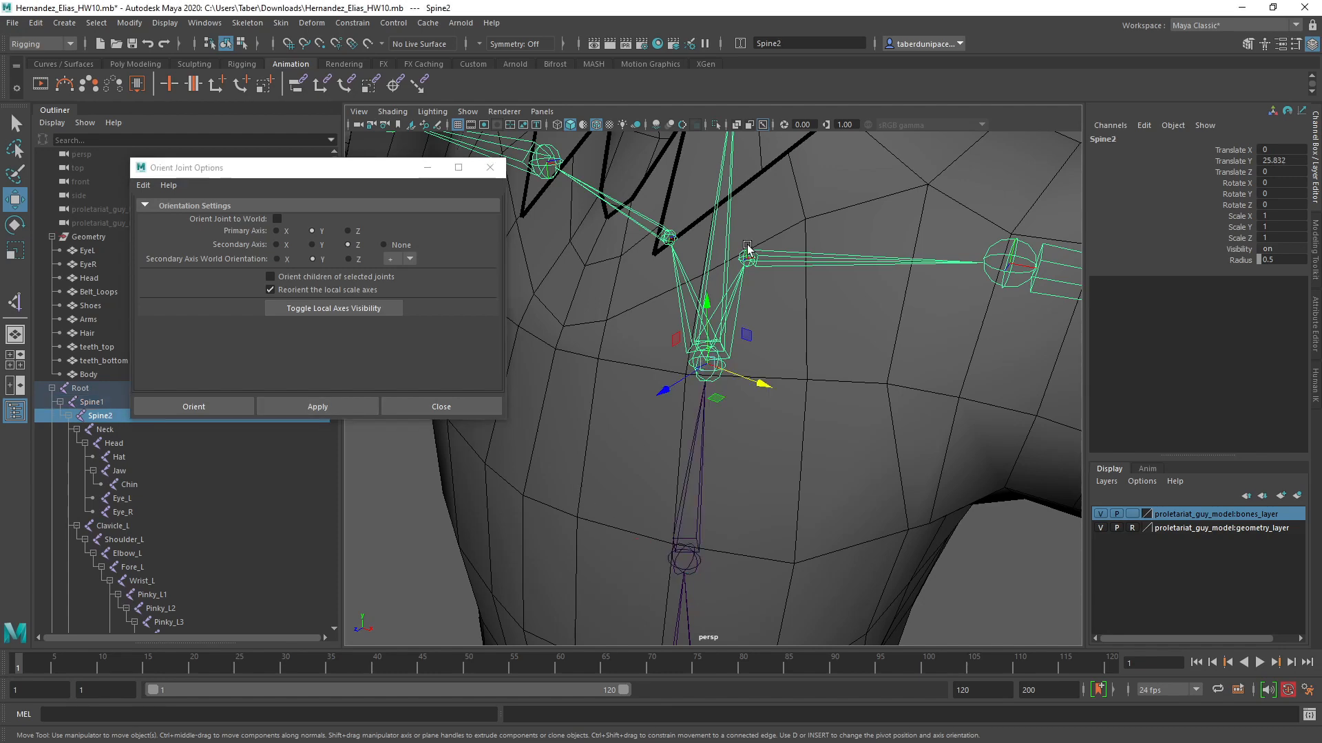
pyautogui.scroll(5, 748, 248)
pyautogui.click(742, 305)
pyautogui.scroll(3, 723, 372)
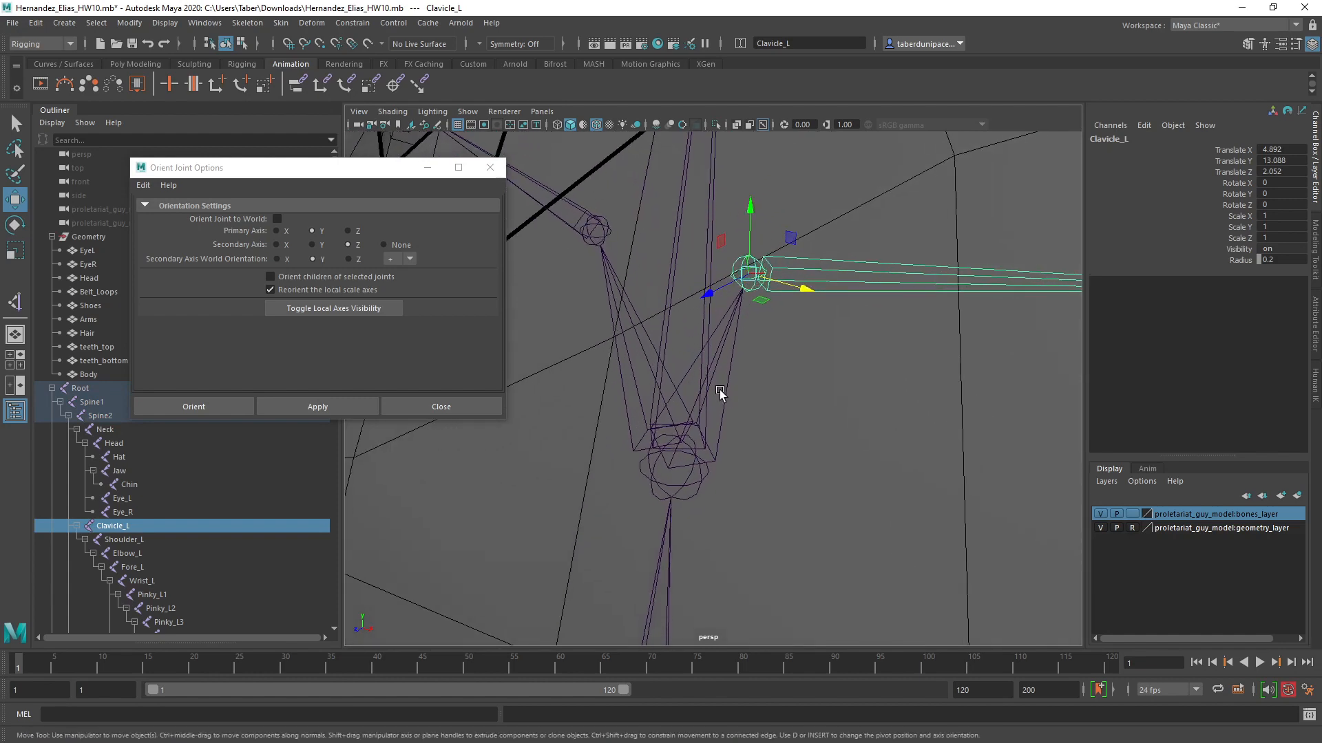
pyautogui.keyDown('alt'); pyautogui.moveTo(720, 390); pyautogui.dragTo(713, 372); pyautogui.keyUp('alt')
pyautogui.click(734, 366)
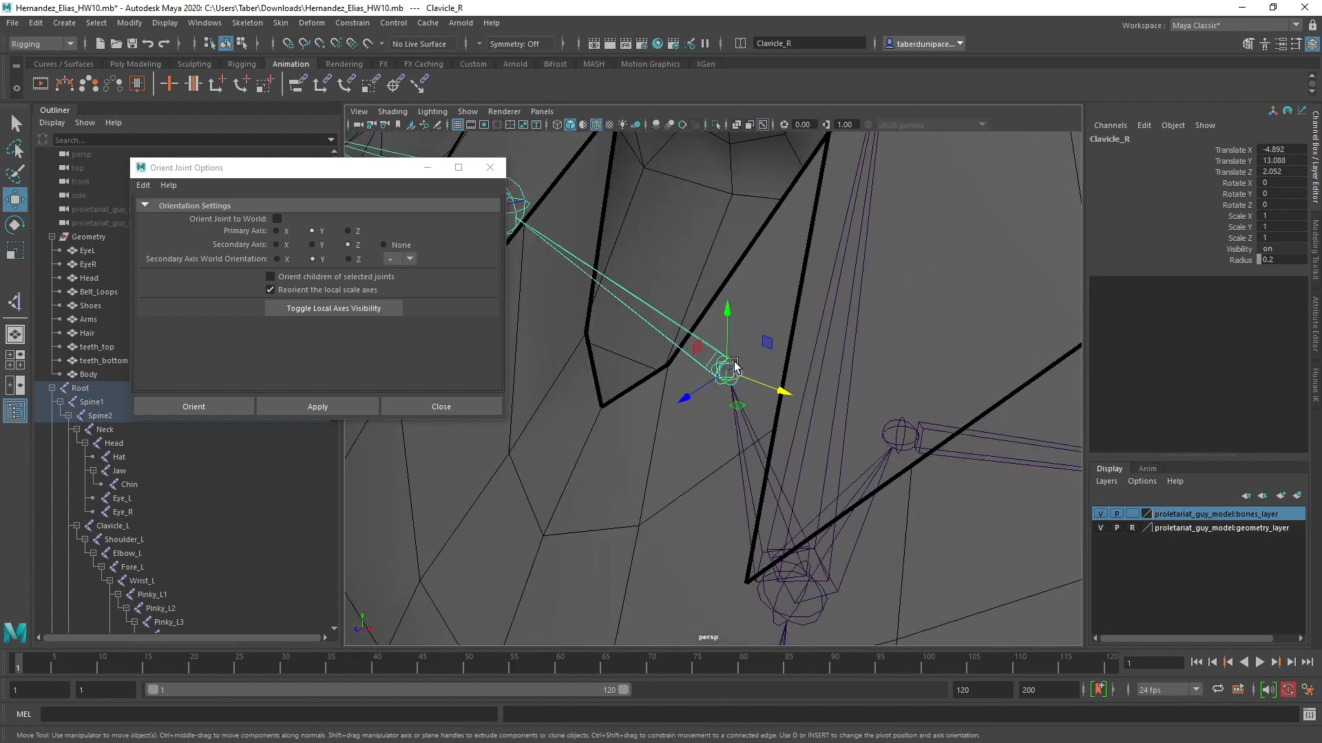
pyautogui.scroll(-3, 738, 369)
# Step: Try rotating the Clavicle_L and Clavicle_R joints together, and undo the rotation
pyautogui.click(923, 423)
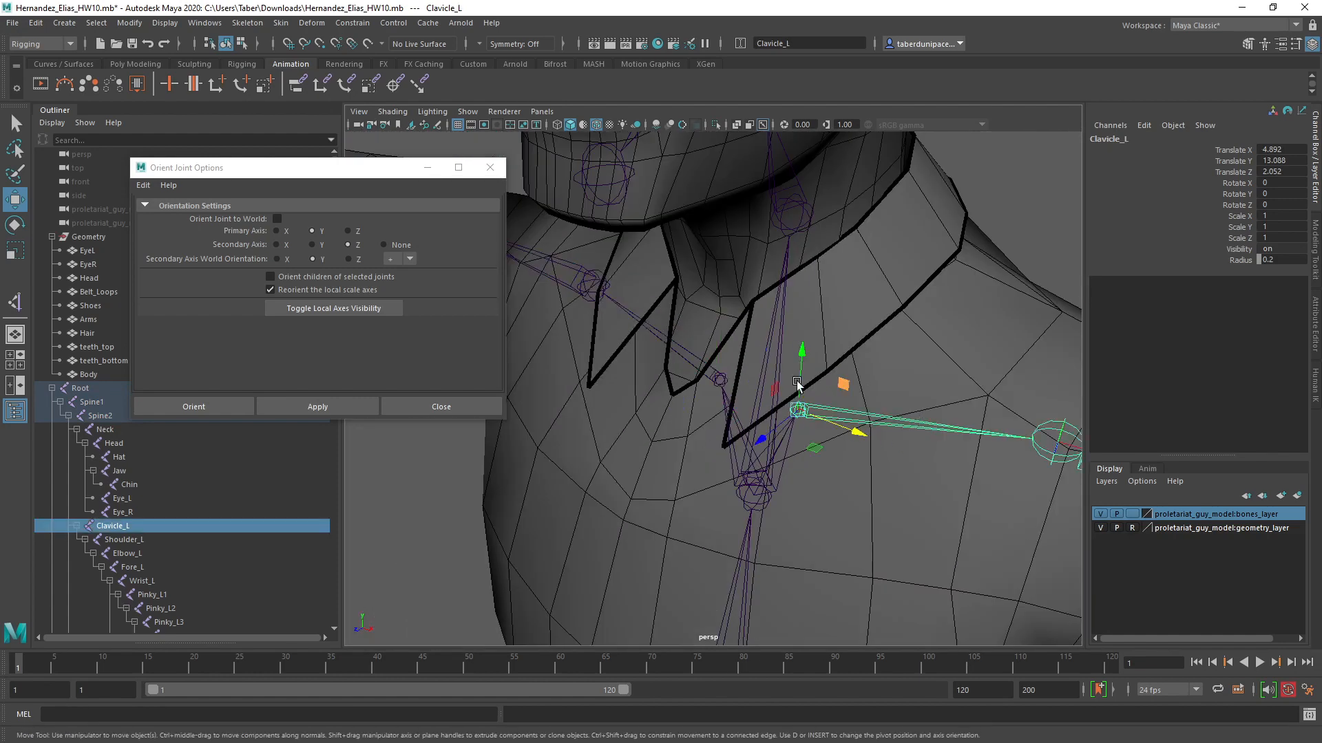
pyautogui.keyDown('shift'); pyautogui.click(690, 354); pyautogui.keyUp('shift')
pyautogui.scroll(-5, 813, 367)
pyautogui.press('e')
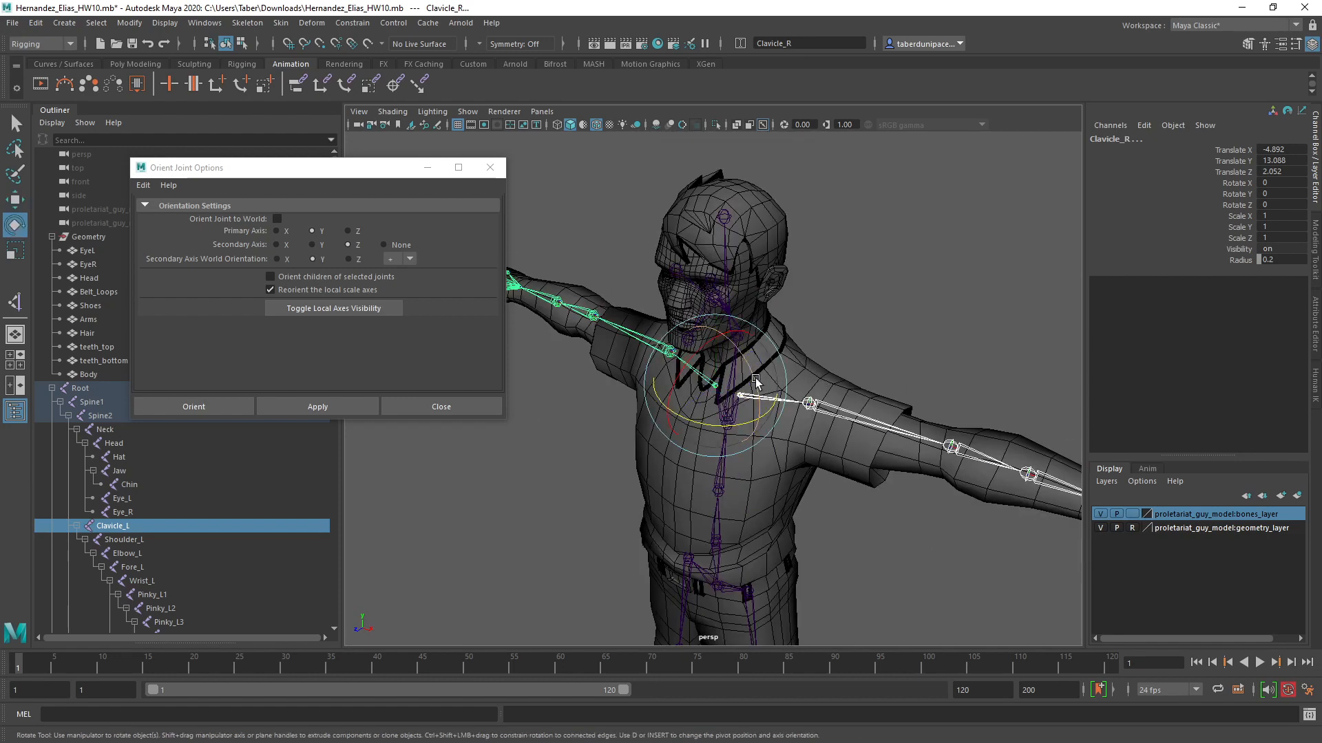
pyautogui.moveTo(757, 398); pyautogui.dragTo(747, 364)
pyautogui.hotkey('ctrl', 'z')
pyautogui.click(892, 284)
pyautogui.keyDown('alt'); pyautogui.moveTo(985, 373); pyautogui.dragTo(897, 315, button='middle'); pyautogui.keyUp('alt')
pyautogui.click(864, 390)
pyautogui.keyDown('alt'); pyautogui.moveTo(863, 390); pyautogui.dragTo(778, 365); pyautogui.keyUp('alt')
pyautogui.click(700, 286)
pyautogui.hotkey('ctrl', 'z')
pyautogui.click(903, 240)
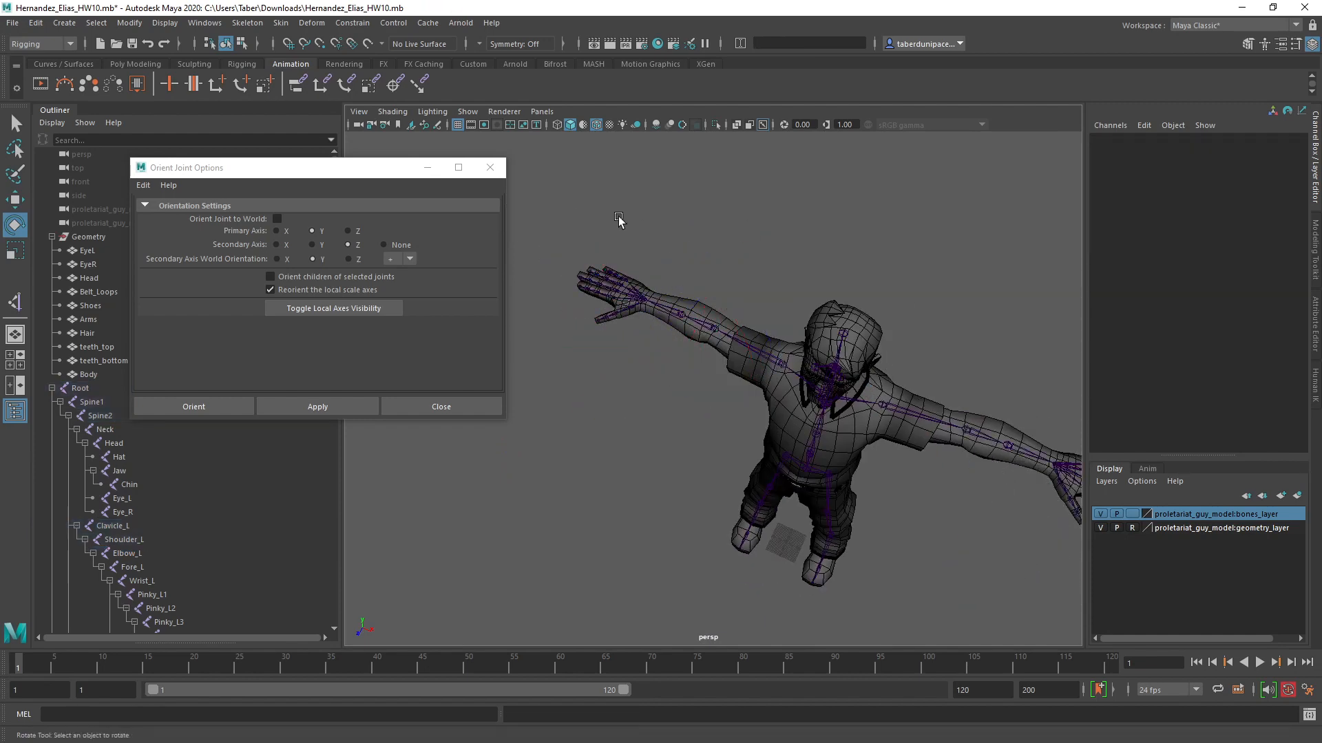
# Step: Close the Orient Joint options and check the rotation axes of the Spine2 and Spine1 joints
pyautogui.click(490, 167)
pyautogui.keyDown('alt'); pyautogui.moveTo(675, 345); pyautogui.dragTo(721, 354); pyautogui.keyUp('alt')
pyautogui.keyDown('alt'); pyautogui.moveTo(721, 354); pyautogui.dragTo(832, 369, button='right'); pyautogui.keyUp('alt')
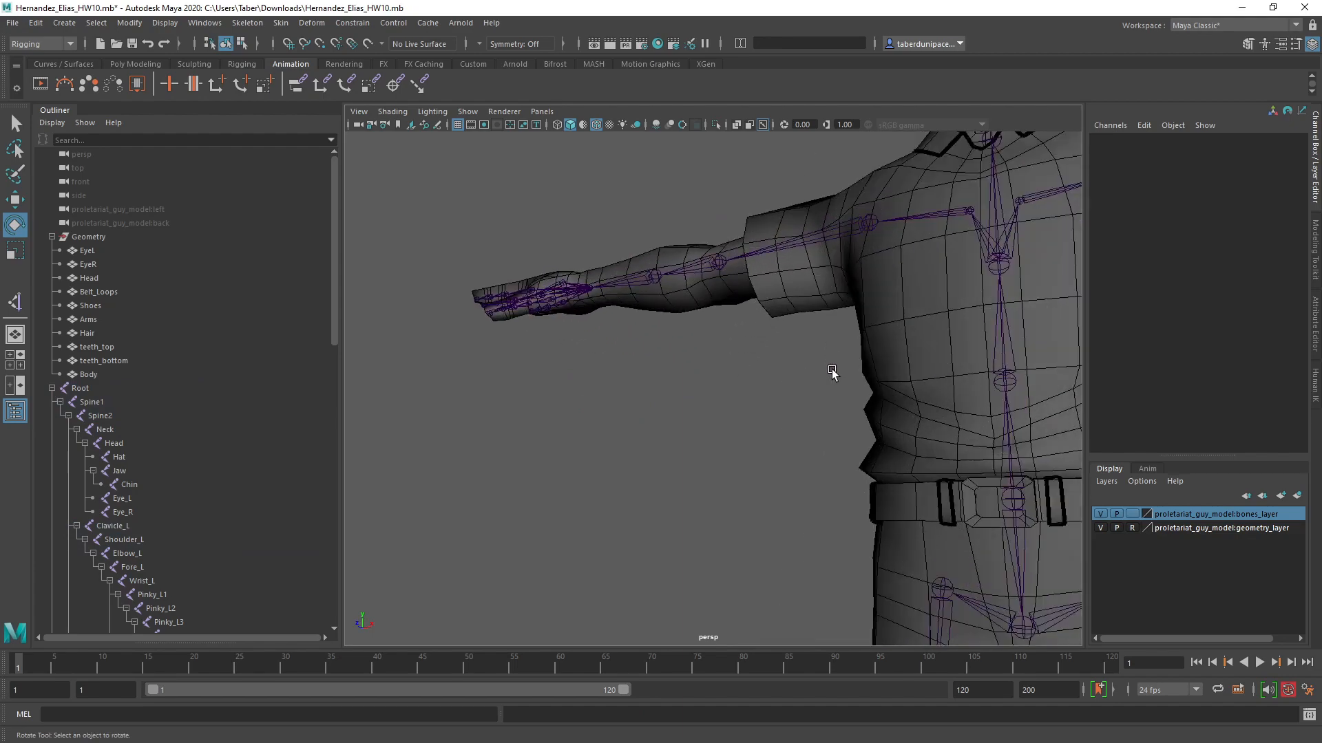
pyautogui.keyDown('alt'); pyautogui.moveTo(832, 369); pyautogui.dragTo(484, 507, button='middle'); pyautogui.keyUp('alt')
pyautogui.click(556, 471)
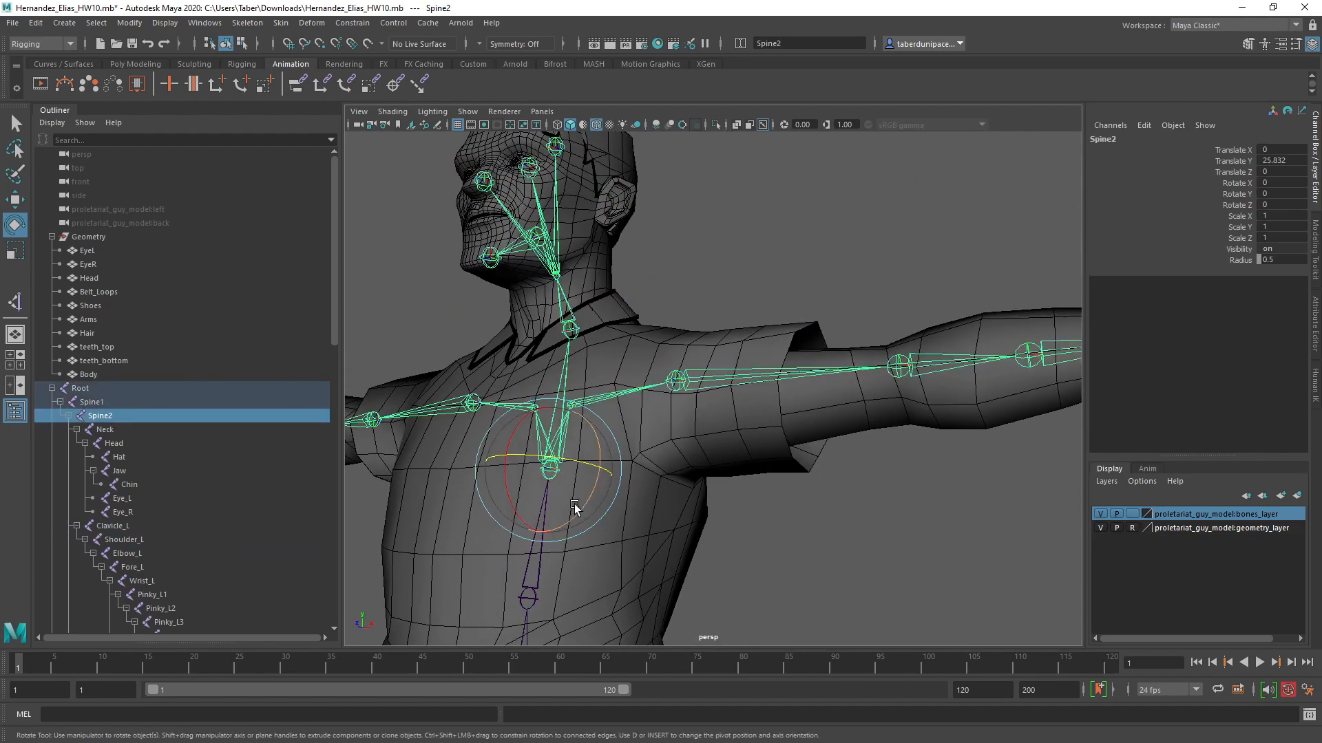
pyautogui.click(534, 603)
pyautogui.keyDown('alt'); pyautogui.moveTo(564, 630); pyautogui.dragTo(724, 412, button='middle'); pyautogui.keyUp('alt')
pyautogui.click(724, 412)
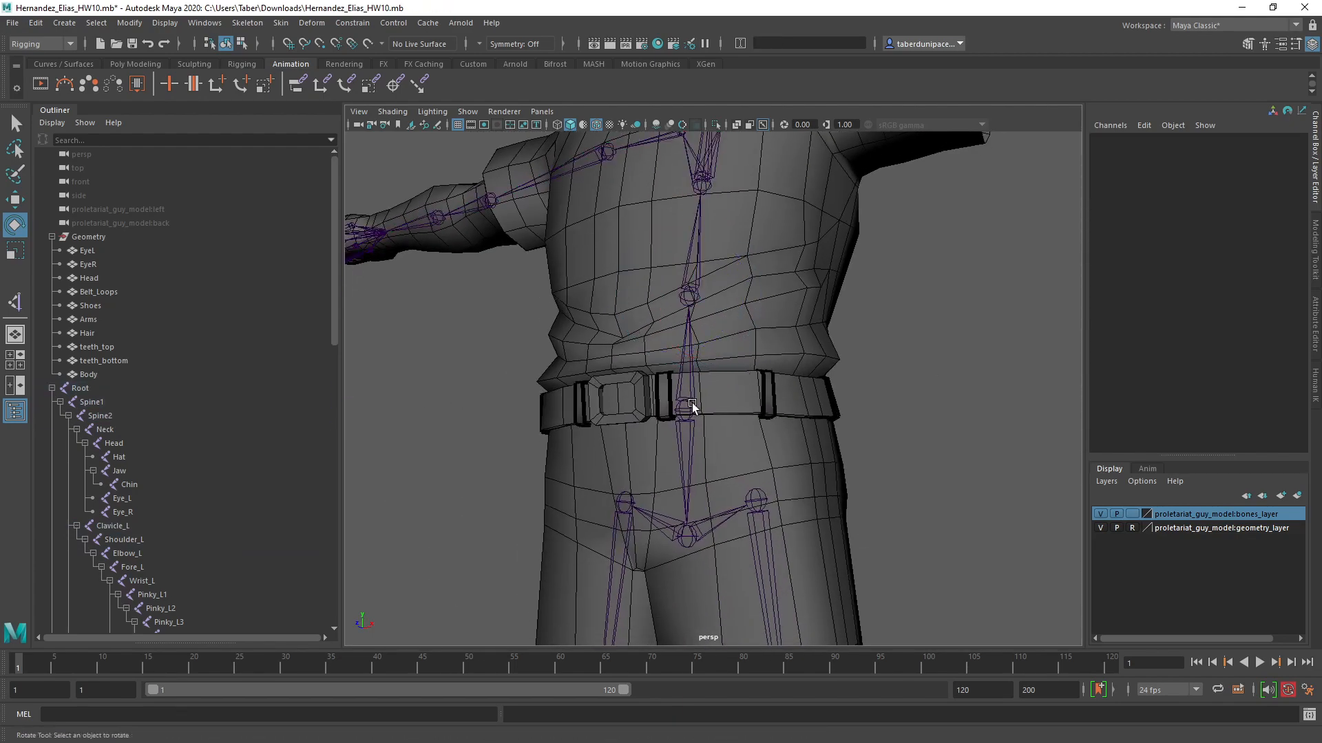
# Step: Select the Root joint and examine the joint axes through the head, neck and collar area
pyautogui.click(693, 403)
pyautogui.keyDown('alt'); pyautogui.moveTo(852, 257); pyautogui.dragTo(799, 207); pyautogui.keyUp('alt')
pyautogui.keyDown('alt'); pyautogui.moveTo(798, 207); pyautogui.dragTo(757, 482, button='middle'); pyautogui.keyUp('alt')
pyautogui.keyDown('alt'); pyautogui.moveTo(758, 482); pyautogui.dragTo(585, 446); pyautogui.keyUp('alt')
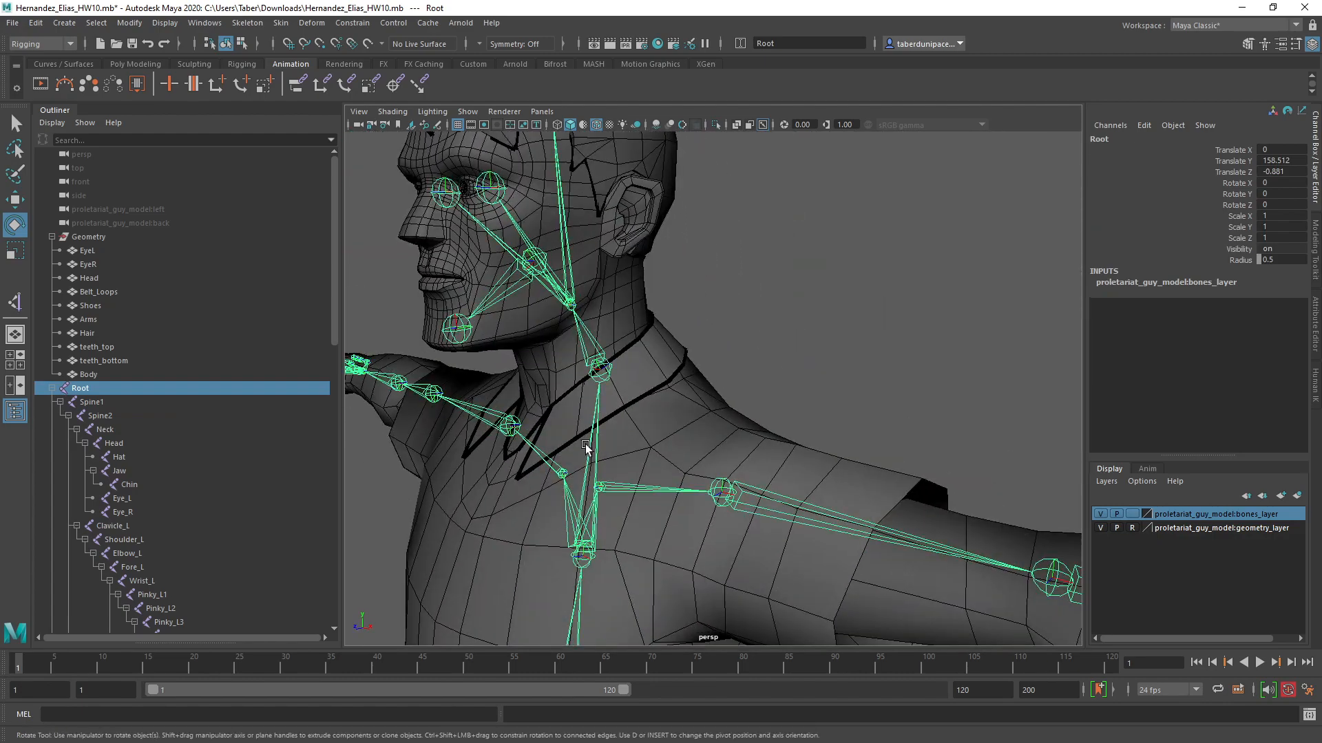
pyautogui.keyDown('alt'); pyautogui.moveTo(585, 446); pyautogui.dragTo(631, 451, button='right'); pyautogui.keyUp('alt')
pyautogui.keyDown('alt'); pyautogui.moveTo(631, 452); pyautogui.dragTo(670, 473, button='middle'); pyautogui.keyUp('alt')
pyautogui.keyDown('alt'); pyautogui.moveTo(670, 472); pyautogui.dragTo(832, 487); pyautogui.keyUp('alt')
pyautogui.keyDown('alt'); pyautogui.moveTo(832, 487); pyautogui.dragTo(778, 481, button='right'); pyautogui.keyUp('alt')
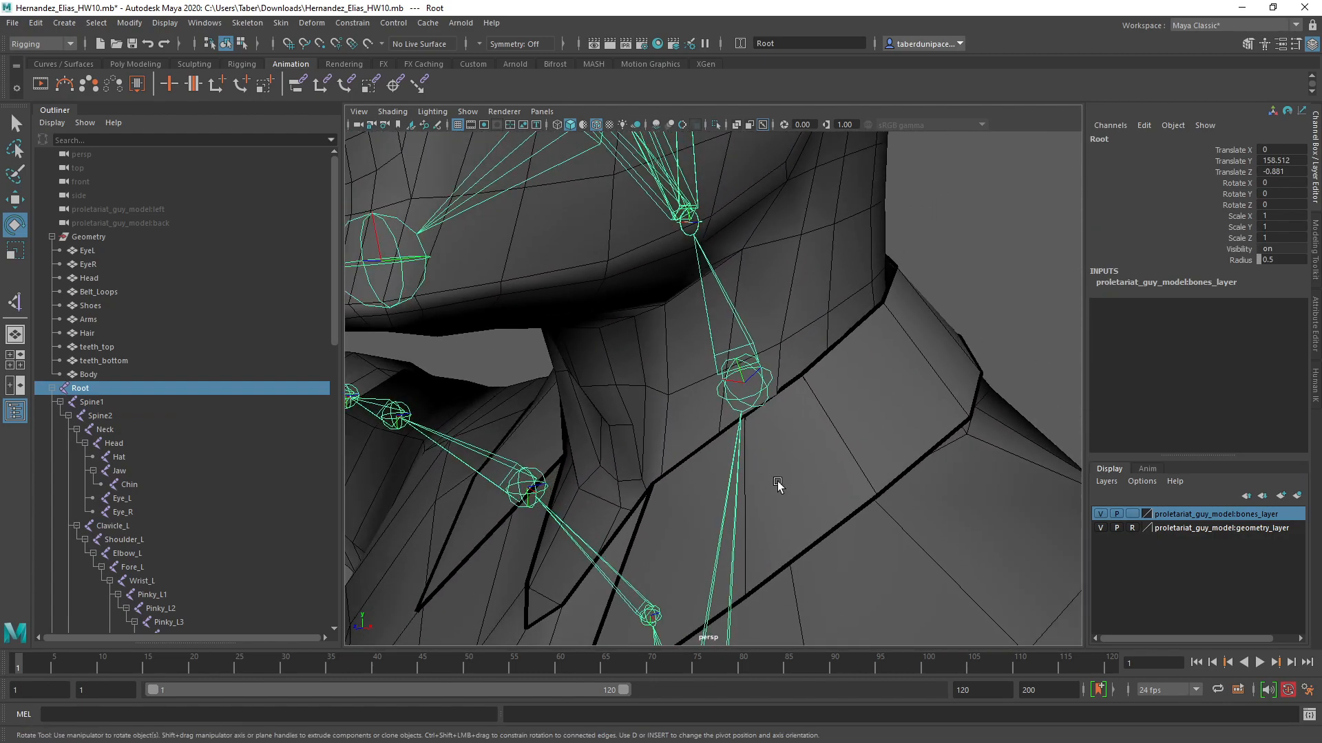
pyautogui.keyDown('alt'); pyautogui.moveTo(777, 481); pyautogui.dragTo(782, 500); pyautogui.keyUp('alt')
pyautogui.keyDown('alt'); pyautogui.moveTo(760, 494); pyautogui.dragTo(691, 486, button='right'); pyautogui.keyUp('alt')
pyautogui.keyDown('alt'); pyautogui.moveTo(685, 388); pyautogui.dragTo(684, 328, button='middle'); pyautogui.keyUp('alt')
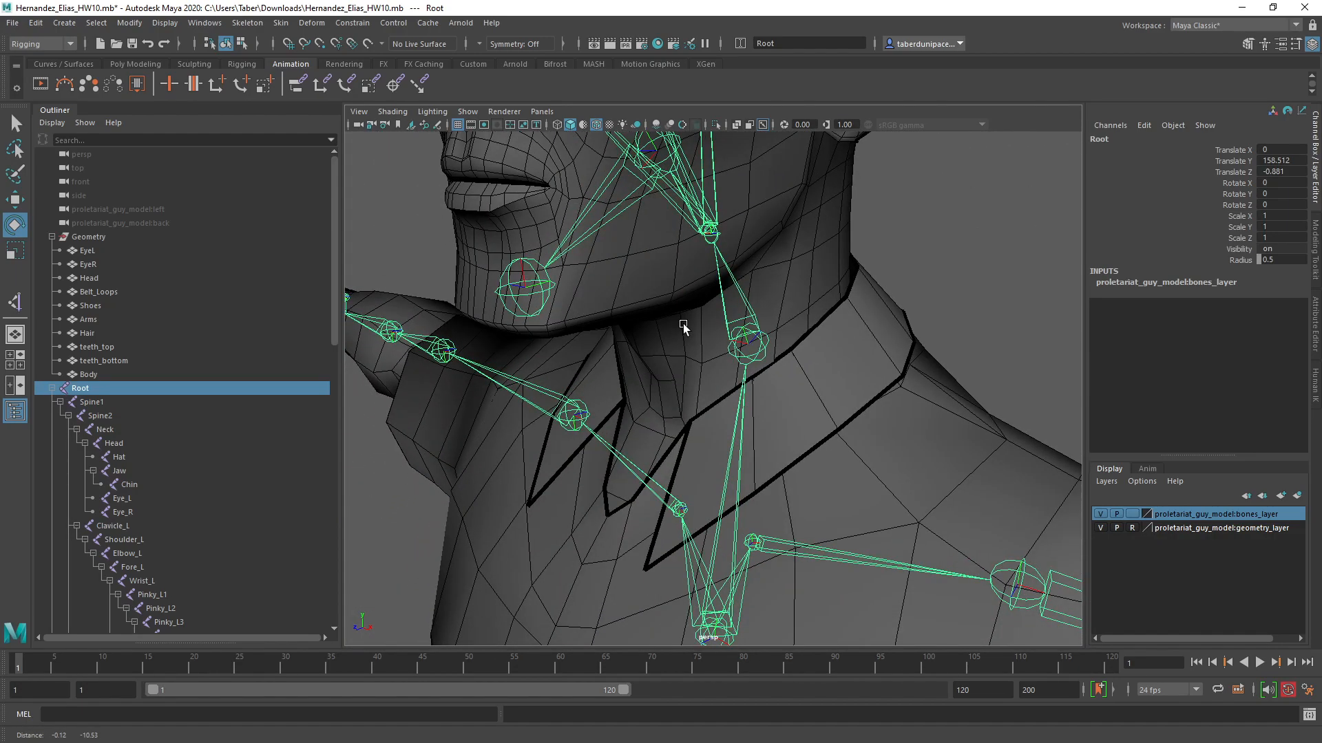
# Step: Examine the left arm's joints from the clavicle and shoulder through the elbow and forearm to the wrist
pyautogui.keyDown('alt'); pyautogui.moveTo(862, 535); pyautogui.dragTo(610, 505, button='middle'); pyautogui.keyUp('alt')
pyautogui.keyDown('alt'); pyautogui.moveTo(609, 506); pyautogui.dragTo(651, 504); pyautogui.keyUp('alt')
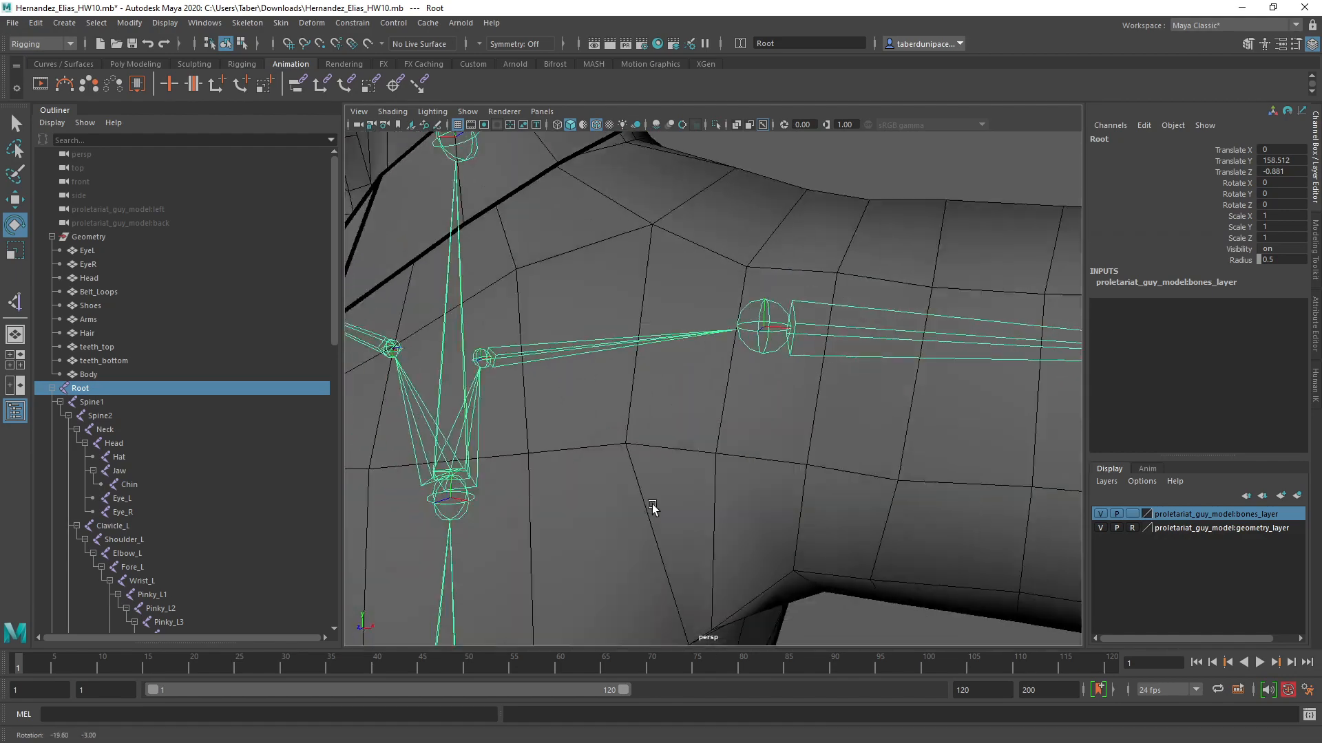
pyautogui.keyDown('alt'); pyautogui.moveTo(945, 488); pyautogui.dragTo(489, 477, button='middle'); pyautogui.keyUp('alt')
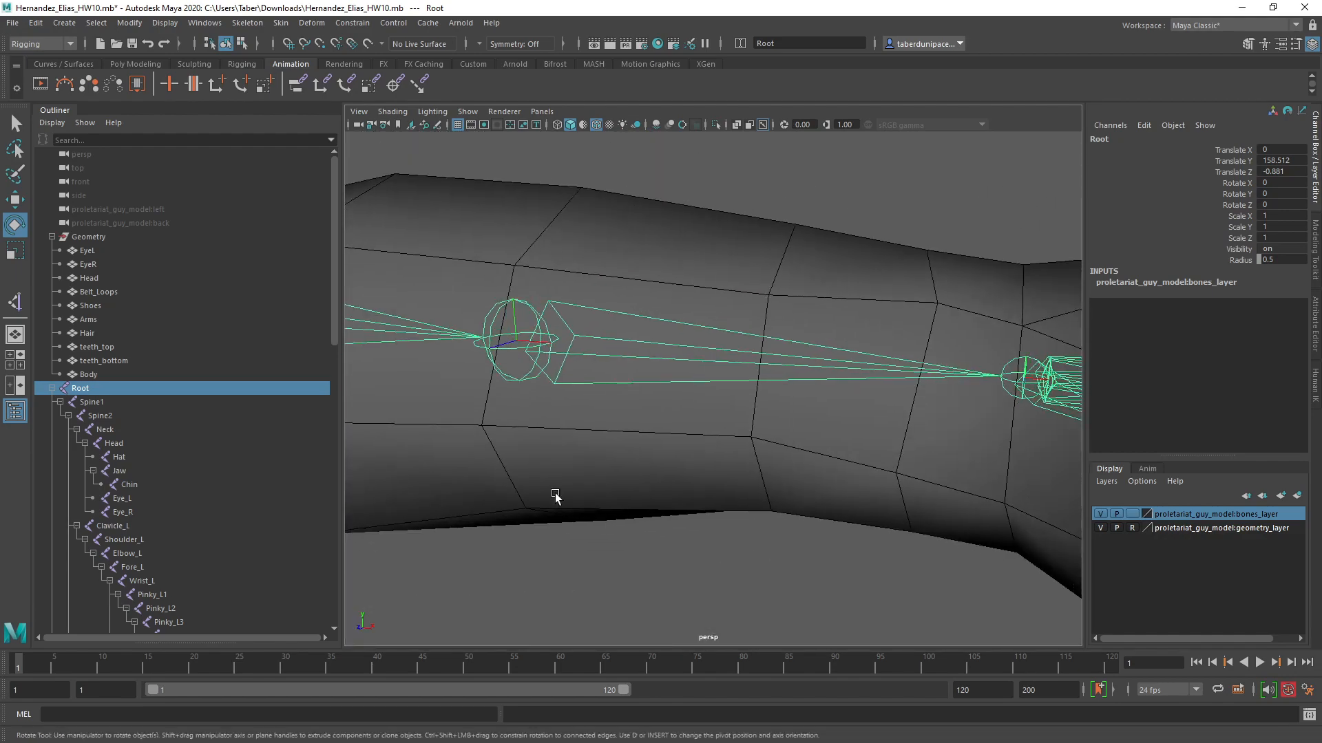
pyautogui.keyDown('alt'); pyautogui.moveTo(823, 493); pyautogui.dragTo(940, 515, button='middle'); pyautogui.keyUp('alt')
pyautogui.keyDown('alt'); pyautogui.moveTo(892, 513); pyautogui.dragTo(664, 510, button='right'); pyautogui.keyUp('alt')
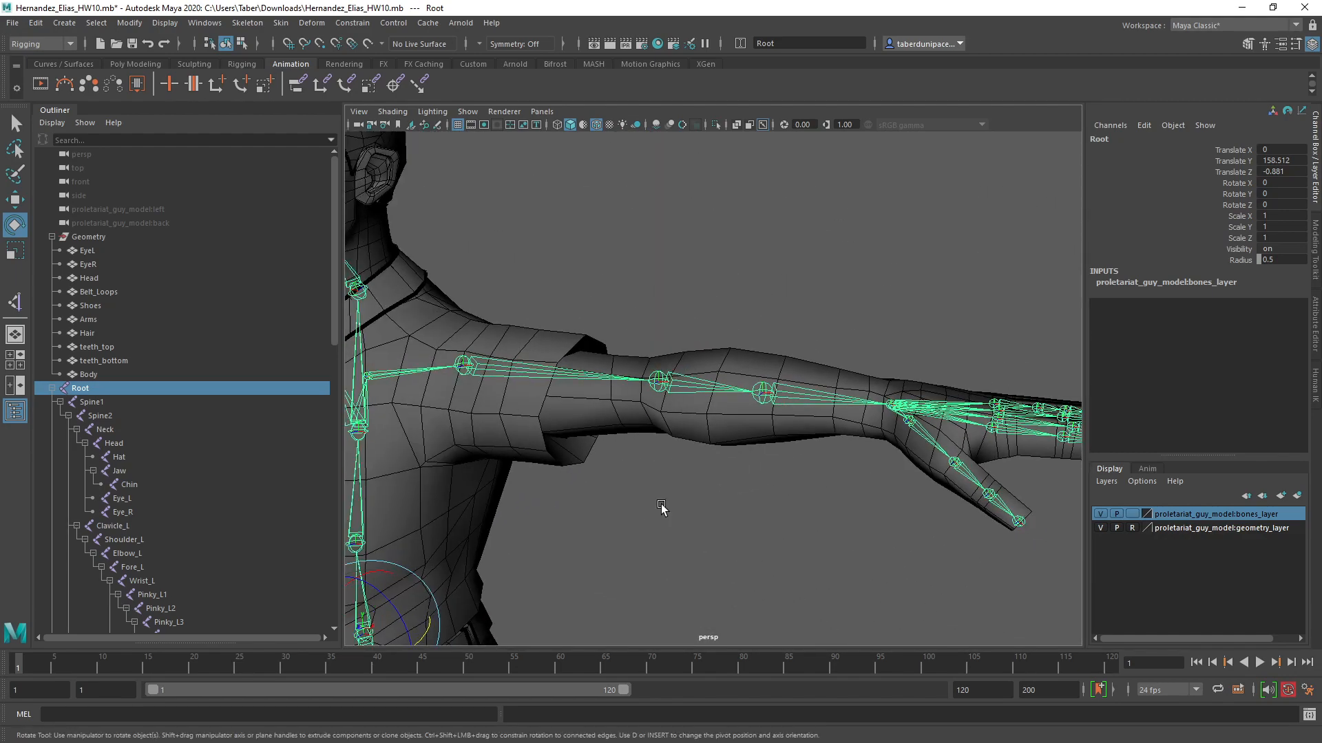
pyautogui.keyDown('alt'); pyautogui.moveTo(689, 468); pyautogui.dragTo(678, 551); pyautogui.keyUp('alt')
pyautogui.keyDown('alt'); pyautogui.moveTo(678, 551); pyautogui.dragTo(712, 363, button='middle'); pyautogui.keyUp('alt')
pyautogui.click(816, 271)
pyautogui.keyDown('alt'); pyautogui.moveTo(753, 406); pyautogui.dragTo(782, 459); pyautogui.keyUp('alt')
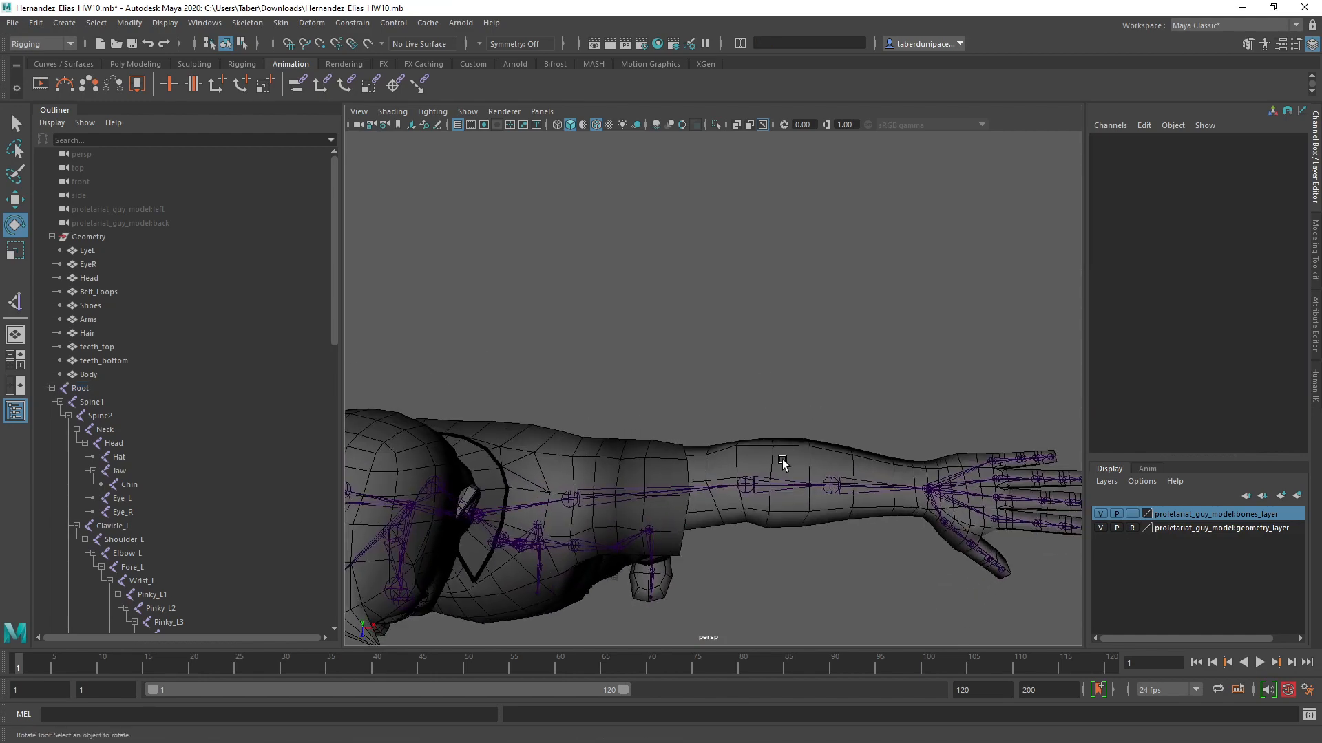
pyautogui.click(743, 486)
pyautogui.moveTo(758, 537)
pyautogui.keyDown('alt'); pyautogui.mouseDown()
pyautogui.moveTo(785, 537)
pyautogui.moveTo(734, 540)
pyautogui.moveTo(758, 559)
pyautogui.mouseUp(); pyautogui.keyUp('alt')
pyautogui.click(759, 559)
pyautogui.keyDown('alt'); pyautogui.moveTo(759, 558); pyautogui.dragTo(796, 539, button='right'); pyautogui.keyUp('alt')
pyautogui.keyDown('alt'); pyautogui.moveTo(878, 537); pyautogui.dragTo(848, 537, button='middle'); pyautogui.keyUp('alt')
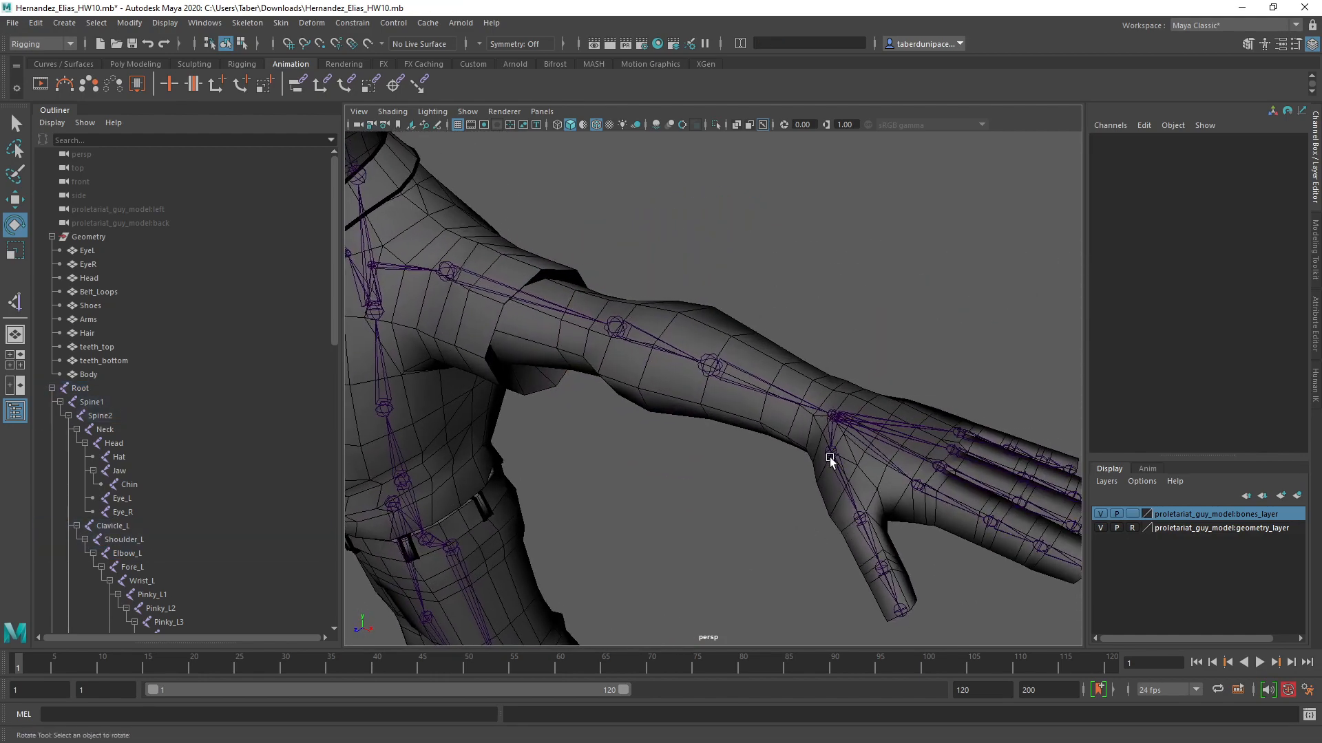
# Step: Select the Thumb_L1 joint and inspect the orientation of the left thumb's joint chain close up
pyautogui.click(829, 457)
pyautogui.keyDown('alt'); pyautogui.moveTo(722, 584); pyautogui.dragTo(772, 538); pyautogui.keyUp('alt')
pyautogui.moveTo(772, 538)
pyautogui.keyDown('alt'); pyautogui.mouseDown(button='right')
pyautogui.moveTo(835, 464)
pyautogui.moveTo(762, 530)
pyautogui.mouseUp(button='right'); pyautogui.keyUp('alt')
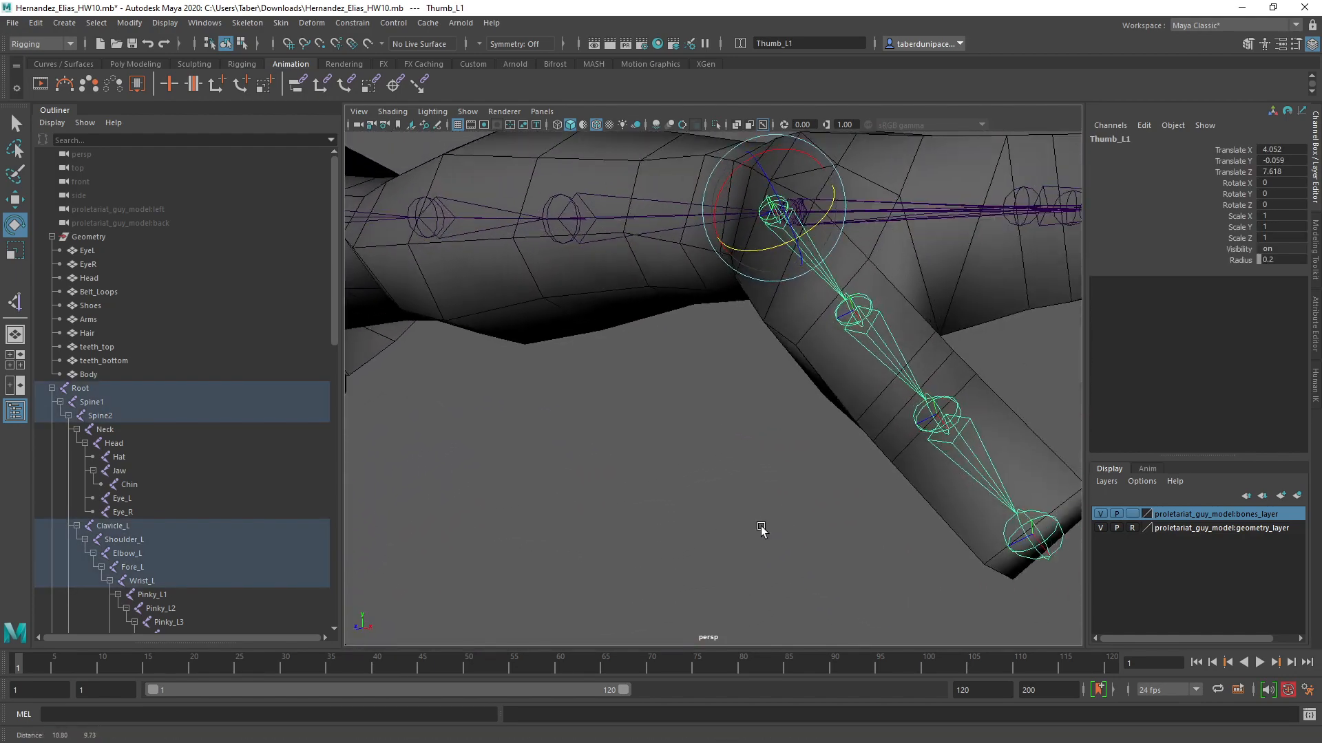
pyautogui.moveTo(761, 529)
pyautogui.keyDown('alt'); pyautogui.mouseDown()
pyautogui.moveTo(723, 531)
pyautogui.moveTo(745, 537)
pyautogui.mouseUp(); pyautogui.keyUp('alt')
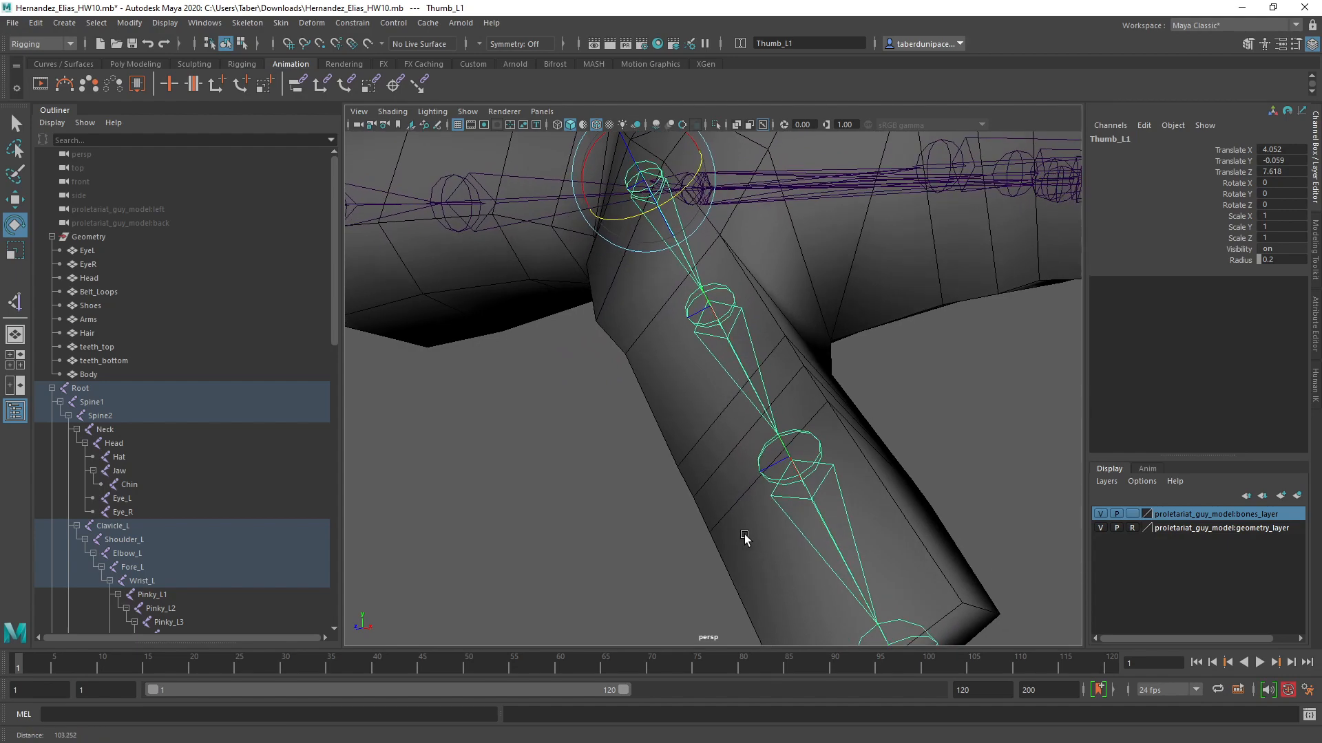
pyautogui.keyDown('alt'); pyautogui.moveTo(745, 535); pyautogui.dragTo(710, 536, button='right'); pyautogui.keyUp('alt')
pyautogui.keyDown('alt'); pyautogui.moveTo(909, 449); pyautogui.dragTo(973, 454); pyautogui.keyUp('alt')
pyautogui.keyDown('alt'); pyautogui.moveTo(973, 454); pyautogui.dragTo(517, 494, button='right'); pyautogui.keyUp('alt')
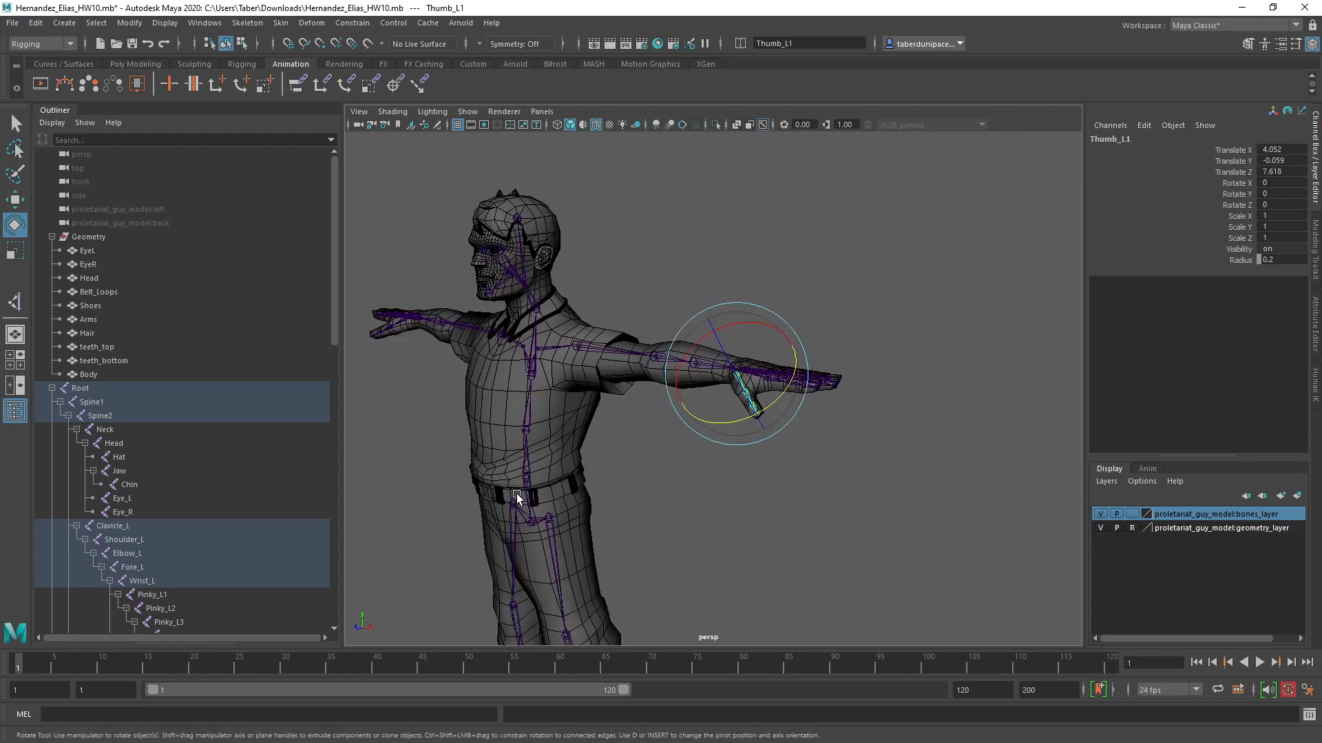
# Step: Try rotating the Hip_L and Hip_R joints together, and undo the rotation
pyautogui.keyDown('alt'); pyautogui.moveTo(516, 494); pyautogui.dragTo(792, 499, button='middle'); pyautogui.keyUp('alt')
pyautogui.keyDown('alt'); pyautogui.moveTo(792, 499); pyautogui.dragTo(847, 578); pyautogui.keyUp('alt')
pyautogui.keyDown('alt'); pyautogui.moveTo(846, 578); pyautogui.dragTo(802, 395, button='middle'); pyautogui.keyUp('alt')
pyautogui.keyDown('alt'); pyautogui.moveTo(803, 395); pyautogui.dragTo(835, 443); pyautogui.keyUp('alt')
pyautogui.scroll(5, 691, 439)
pyautogui.click(788, 354)
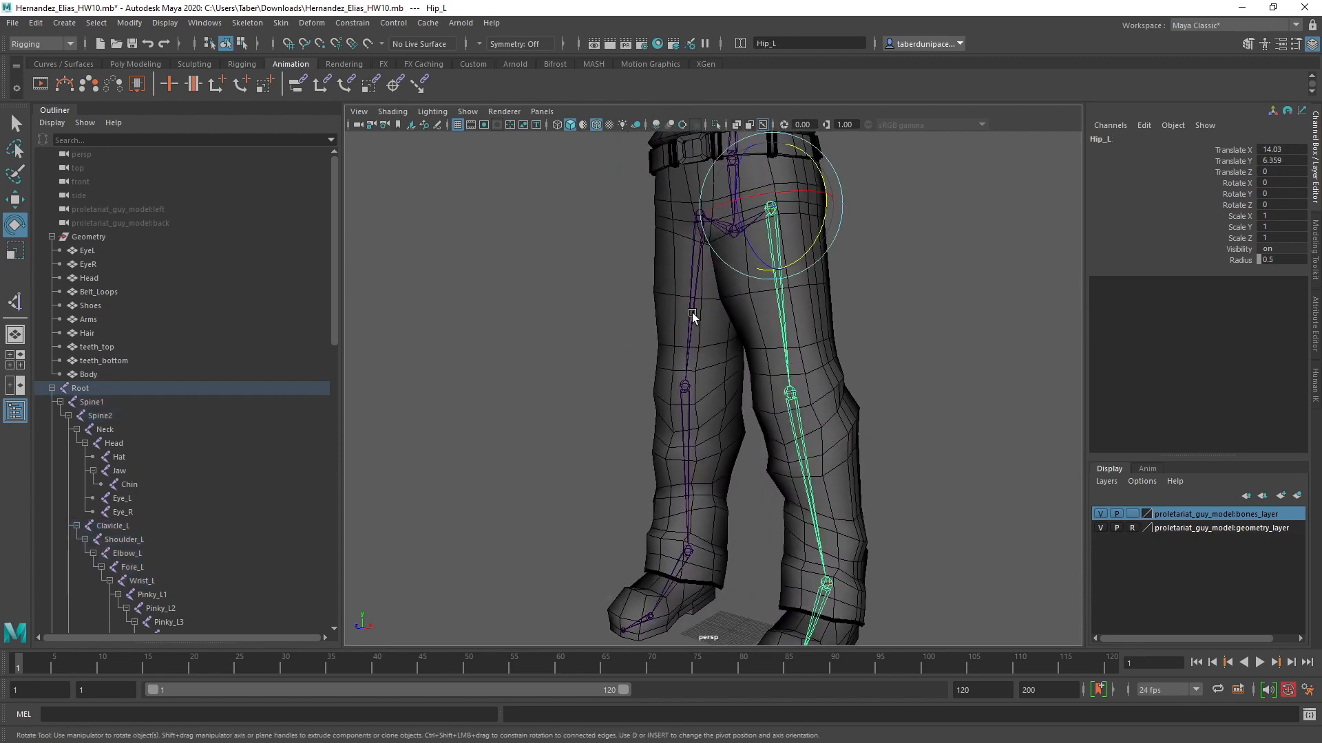
pyautogui.keyDown('shift'); pyautogui.click(692, 317); pyautogui.keyUp('shift')
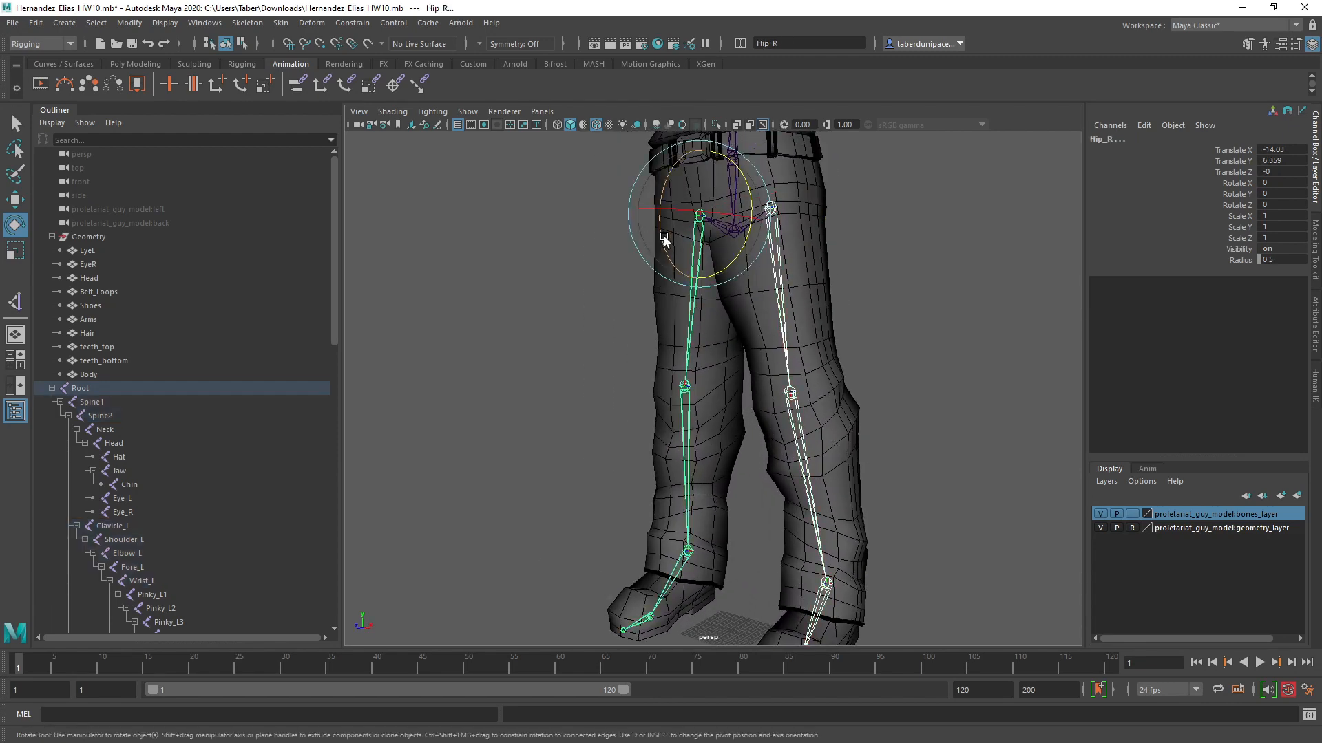
pyautogui.moveTo(665, 237); pyautogui.dragTo(755, 221)
pyautogui.hotkey('ctrl', 'z')
pyautogui.hotkey('ctrl', 'z')
pyautogui.click(948, 304)
# Step: Review the whole skeleton from the legs up to the head, arms and torso
pyautogui.keyDown('alt'); pyautogui.moveTo(798, 358); pyautogui.dragTo(848, 274); pyautogui.keyUp('alt')
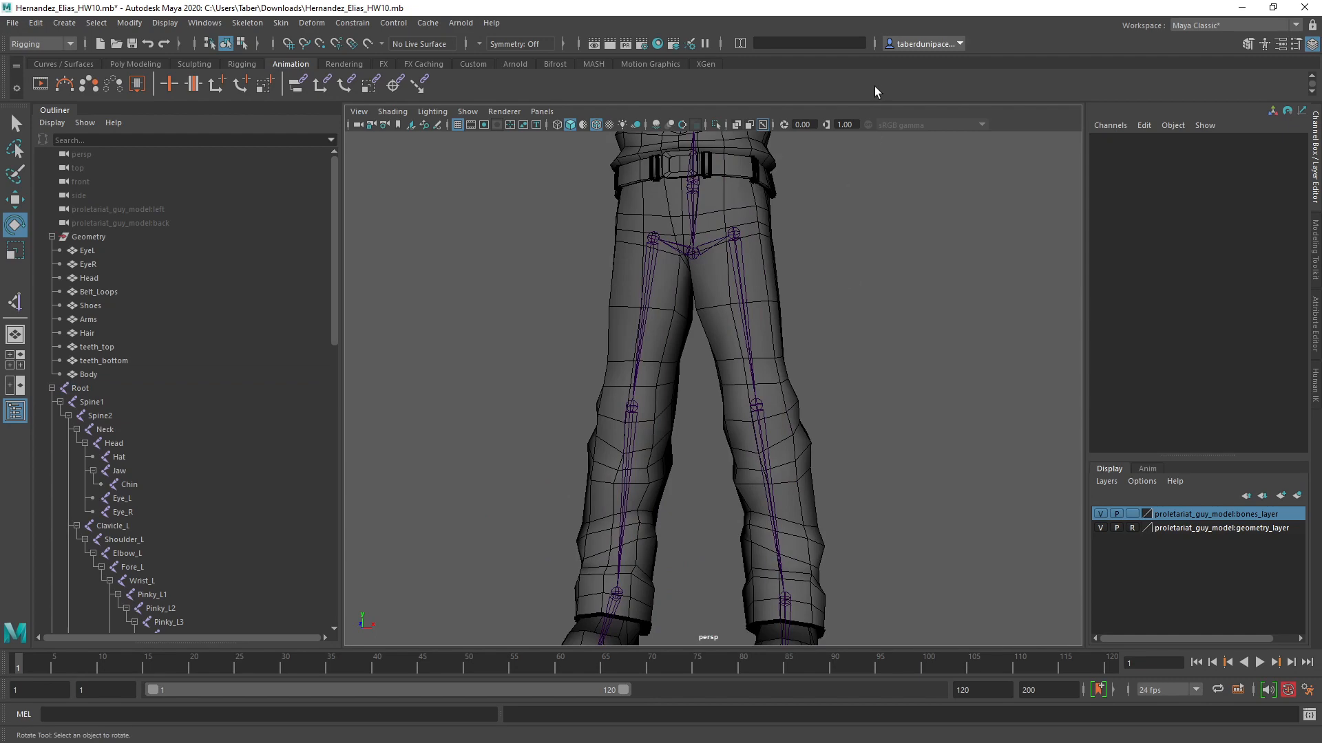
pyautogui.scroll(-3, 782, 437)
pyautogui.moveTo(782, 436)
pyautogui.keyDown('alt'); pyautogui.mouseDown()
pyautogui.moveTo(631, 436)
pyautogui.moveTo(771, 441)
pyautogui.mouseUp(); pyautogui.keyUp('alt')
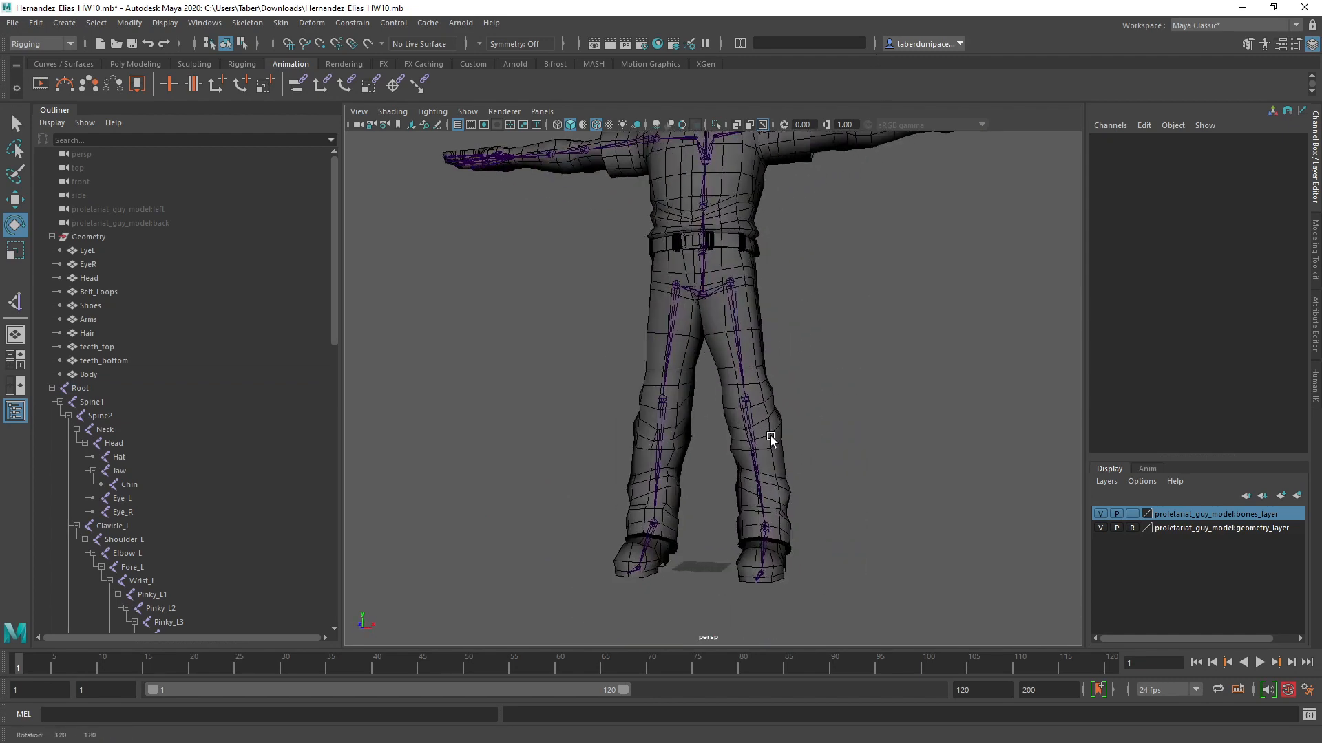
pyautogui.keyDown('alt'); pyautogui.moveTo(745, 303); pyautogui.dragTo(749, 510, button='middle'); pyautogui.keyUp('alt')
pyautogui.keyDown('alt'); pyautogui.moveTo(749, 510); pyautogui.dragTo(746, 512); pyautogui.keyUp('alt')
pyautogui.keyDown('alt'); pyautogui.moveTo(747, 512); pyautogui.dragTo(740, 486, button='middle'); pyautogui.keyUp('alt')
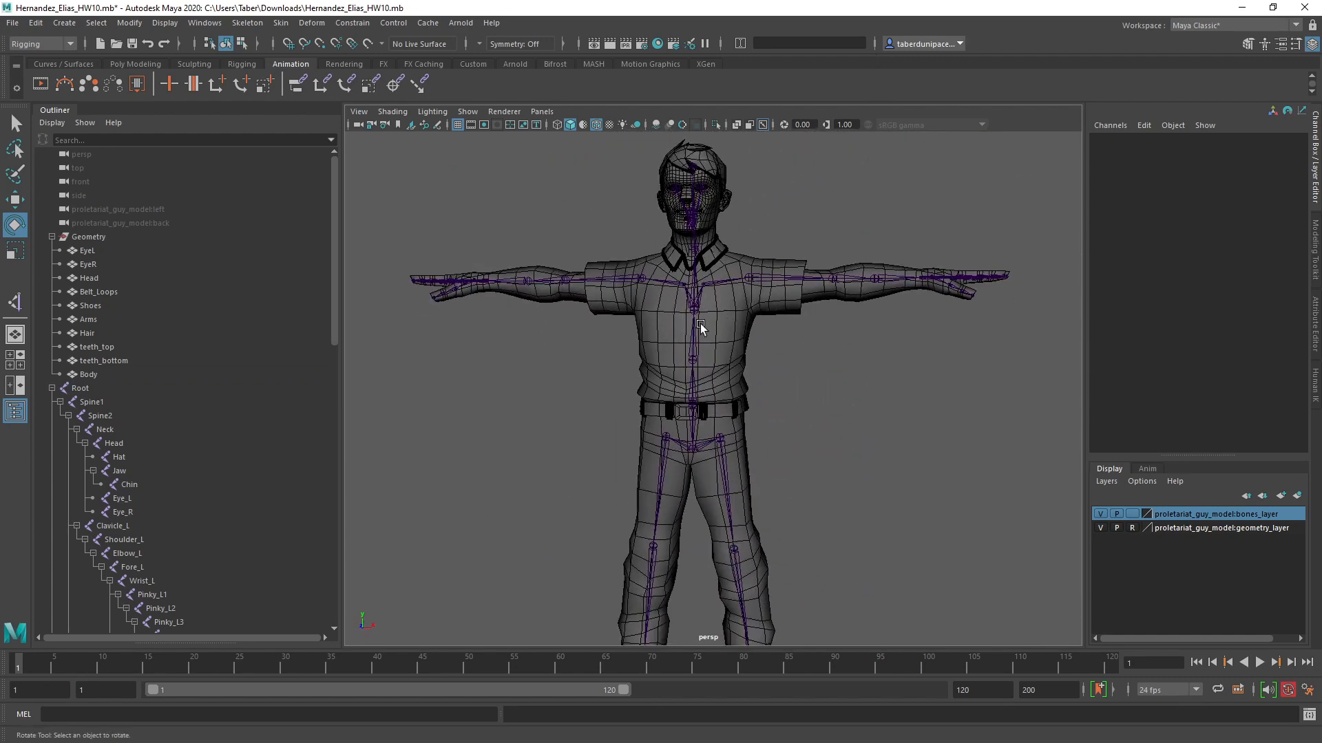
pyautogui.scroll(3, 876, 436)
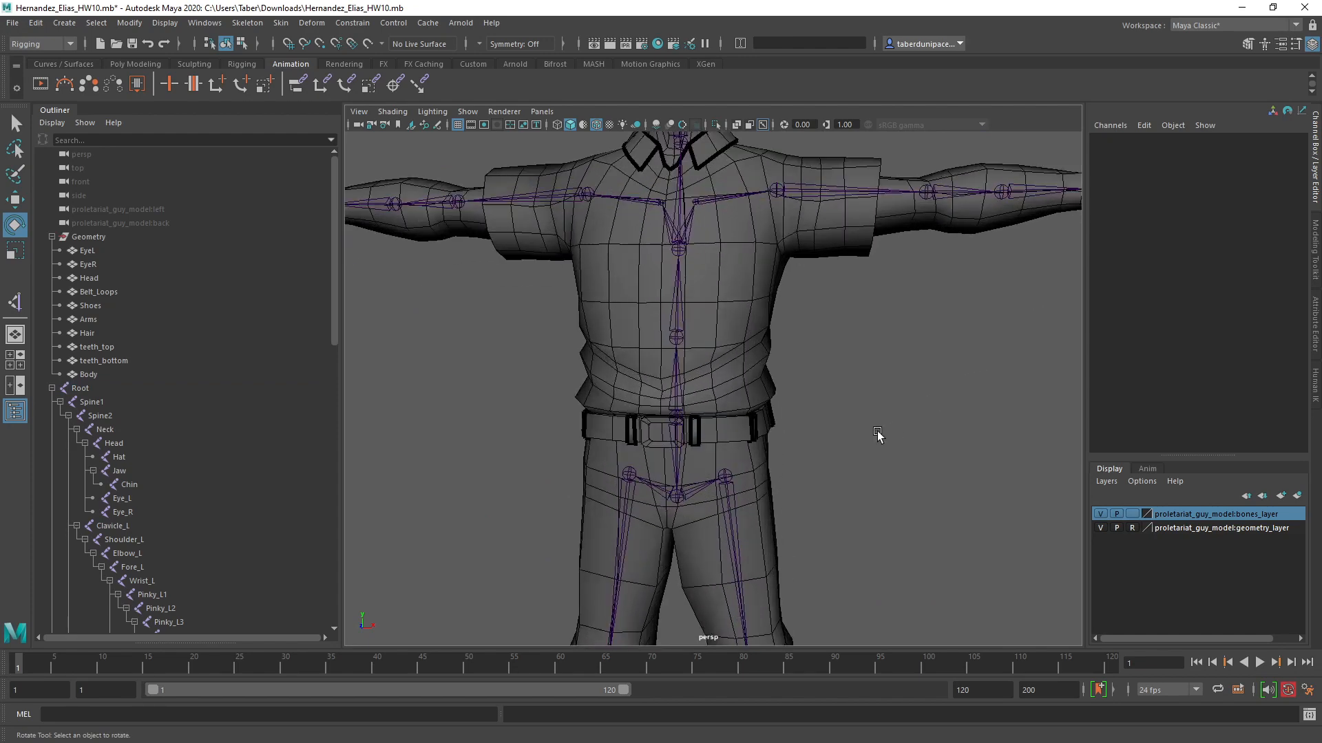
pyautogui.keyDown('alt'); pyautogui.moveTo(877, 436); pyautogui.dragTo(826, 399); pyautogui.keyUp('alt')
pyautogui.moveTo(835, 350)
pyautogui.keyDown('alt'); pyautogui.mouseDown(button='middle')
pyautogui.moveTo(829, 398)
pyautogui.moveTo(821, 331)
pyautogui.mouseUp(button='middle'); pyautogui.keyUp('alt')
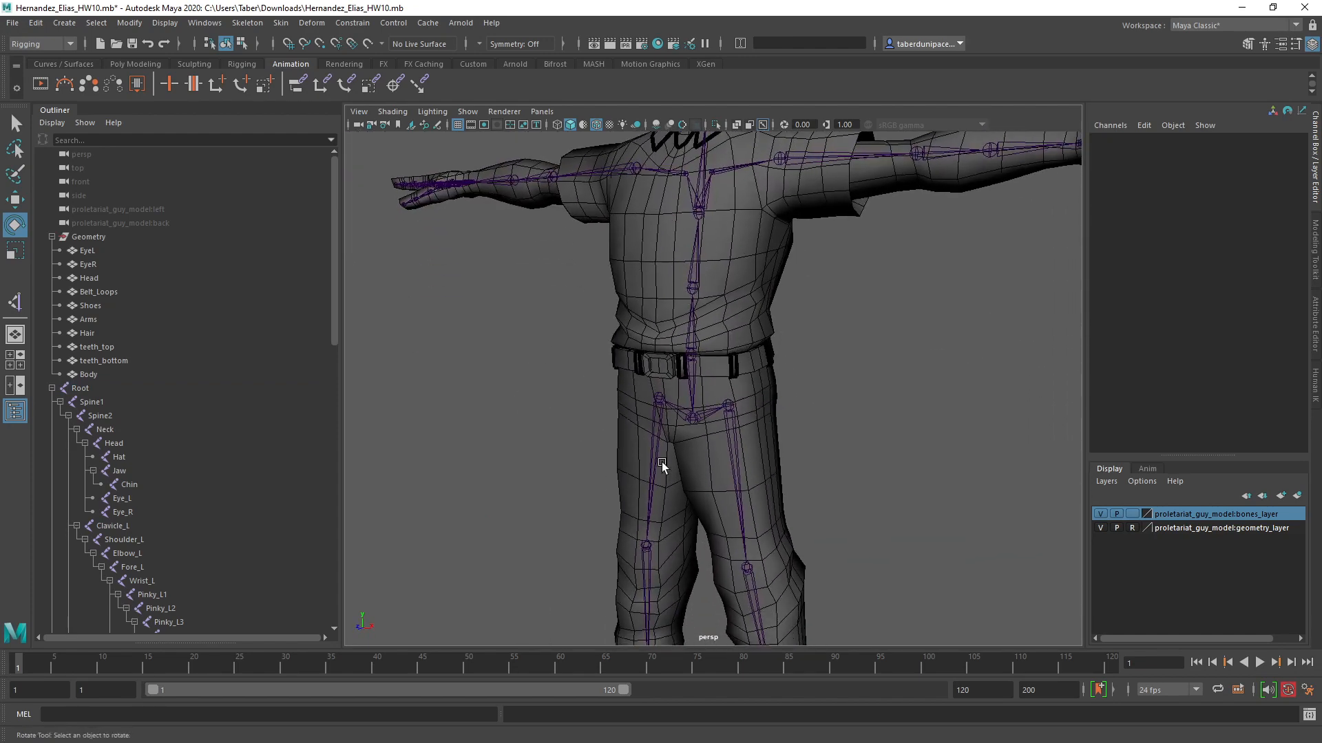
# Step: Select the Pelvis joint to check the hip and leg chain, clear the selection and review the whole character
pyautogui.click(694, 419)
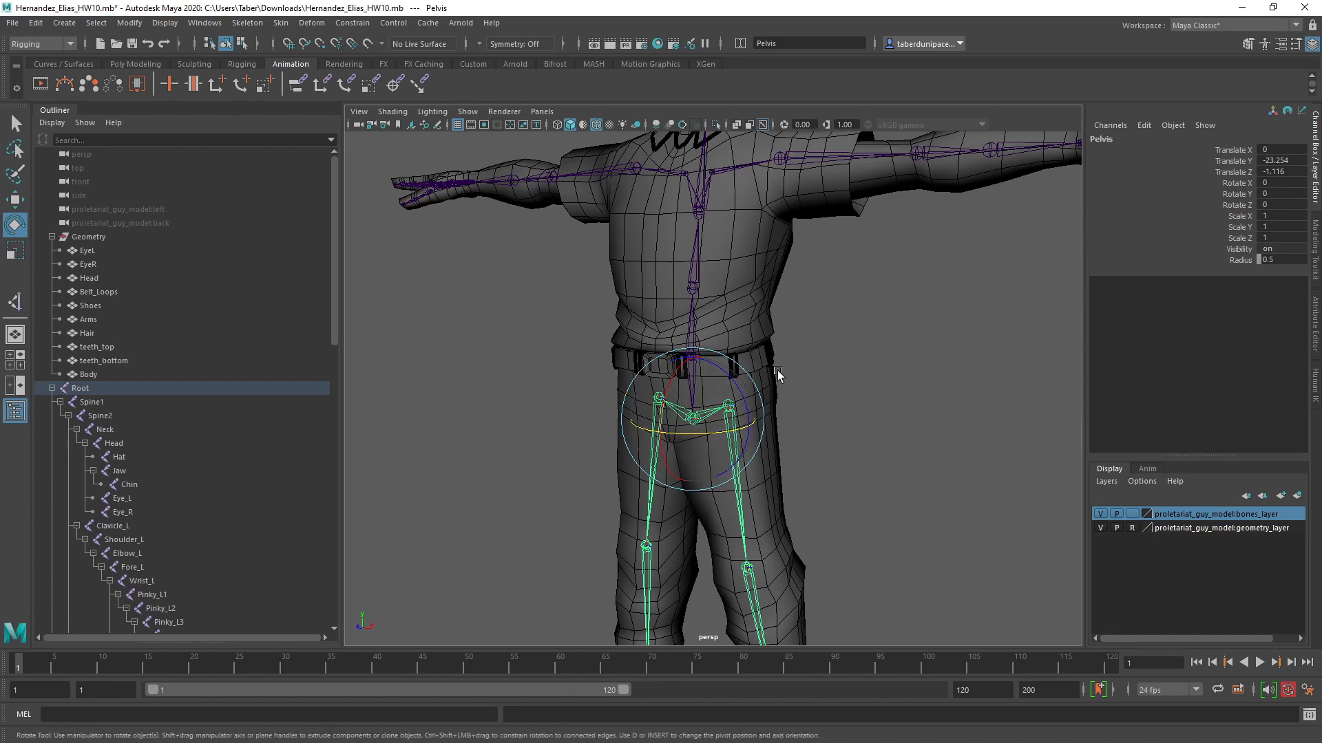
pyautogui.click(906, 440)
pyautogui.press('f')
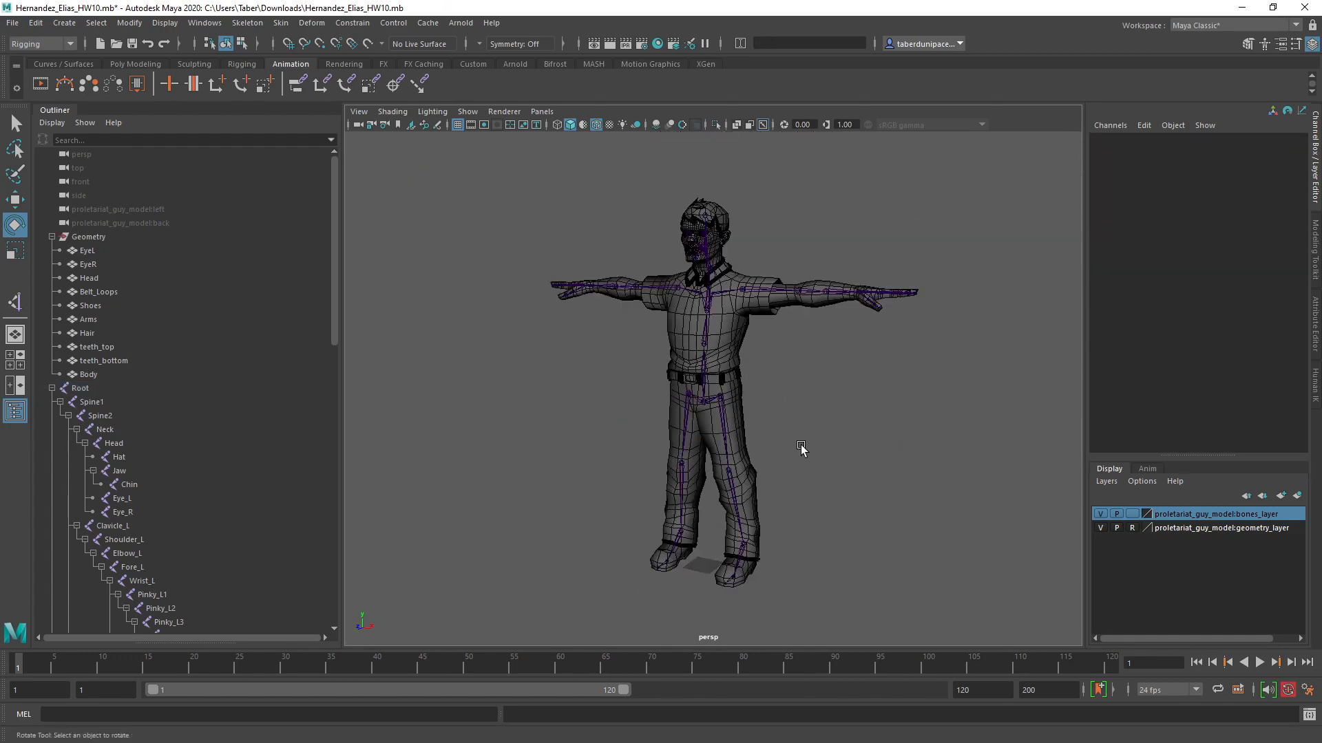
pyautogui.keyDown('alt'); pyautogui.moveTo(800, 452); pyautogui.dragTo(760, 379); pyautogui.keyUp('alt')
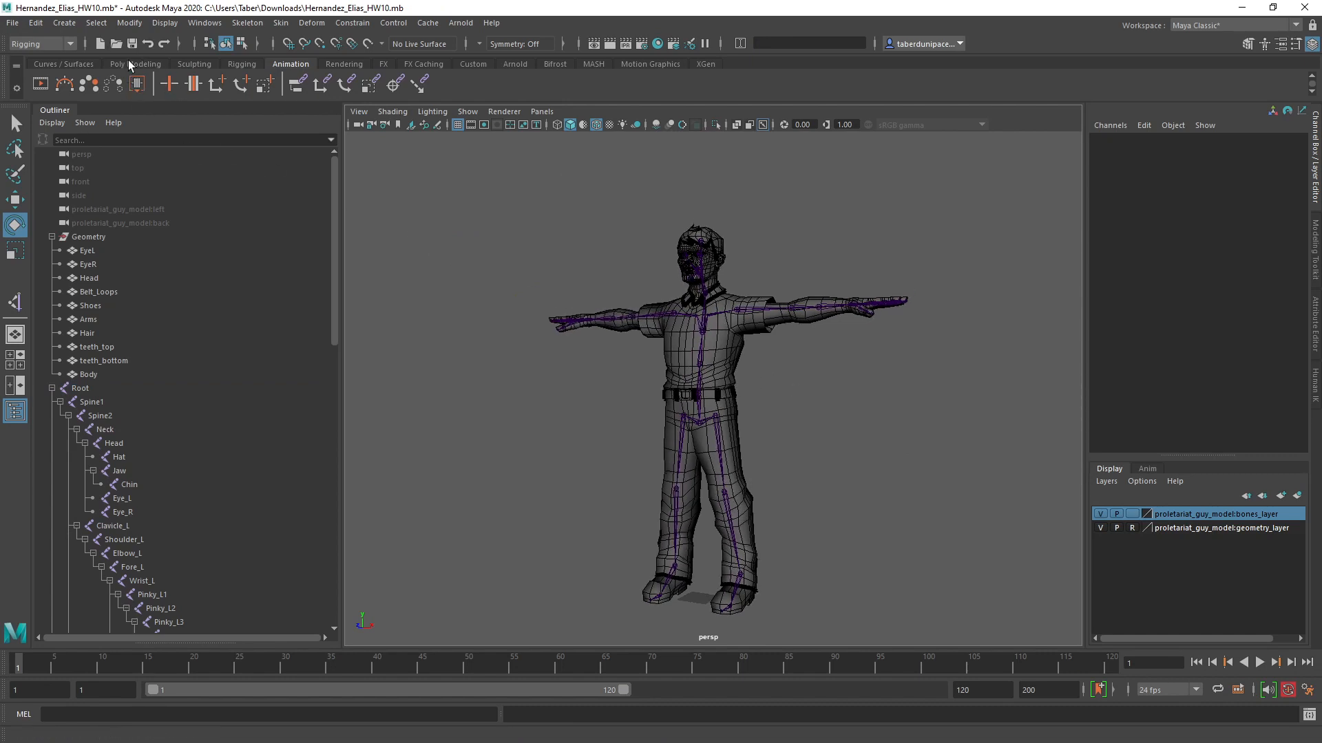
# Step: Open the next HW10 character scene and set the joint display size to 3.10
pyautogui.click(115, 44)
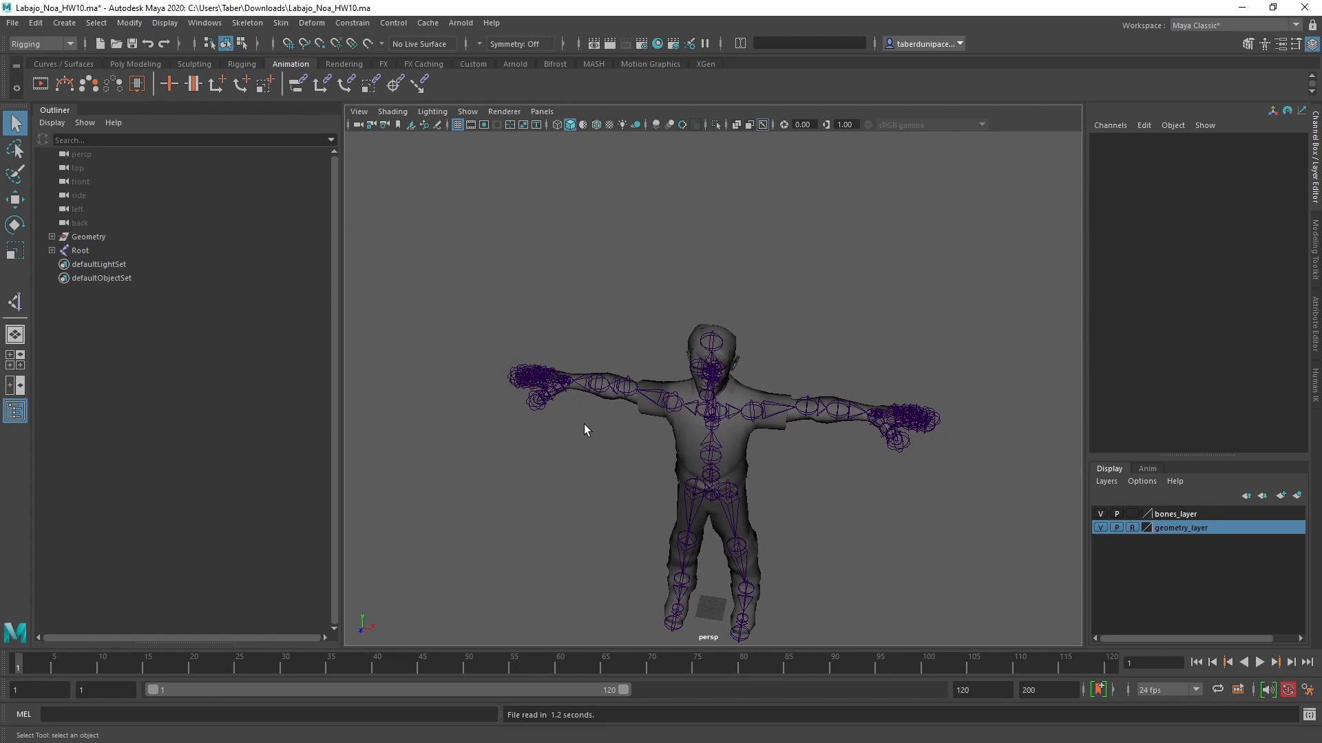
pyautogui.keyDown('alt'); pyautogui.moveTo(584, 424); pyautogui.dragTo(810, 345); pyautogui.keyUp('alt')
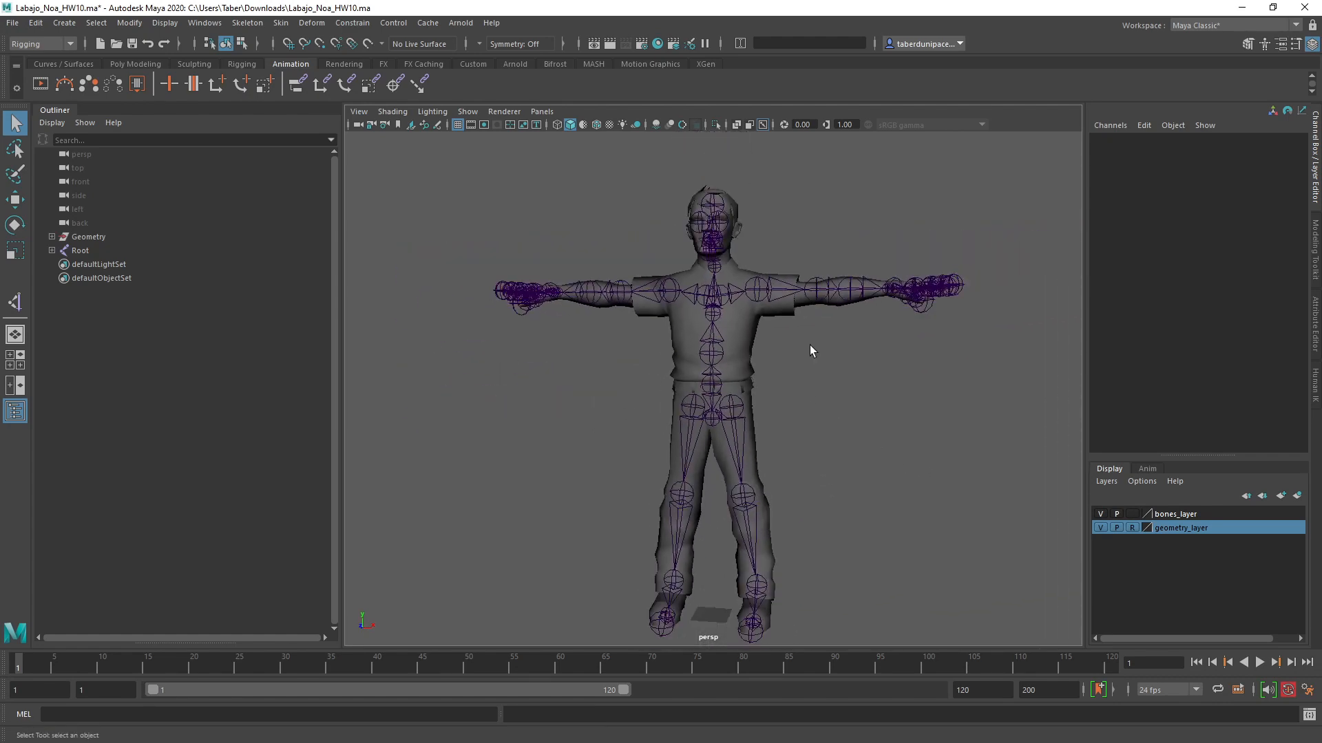
pyautogui.click(204, 23)
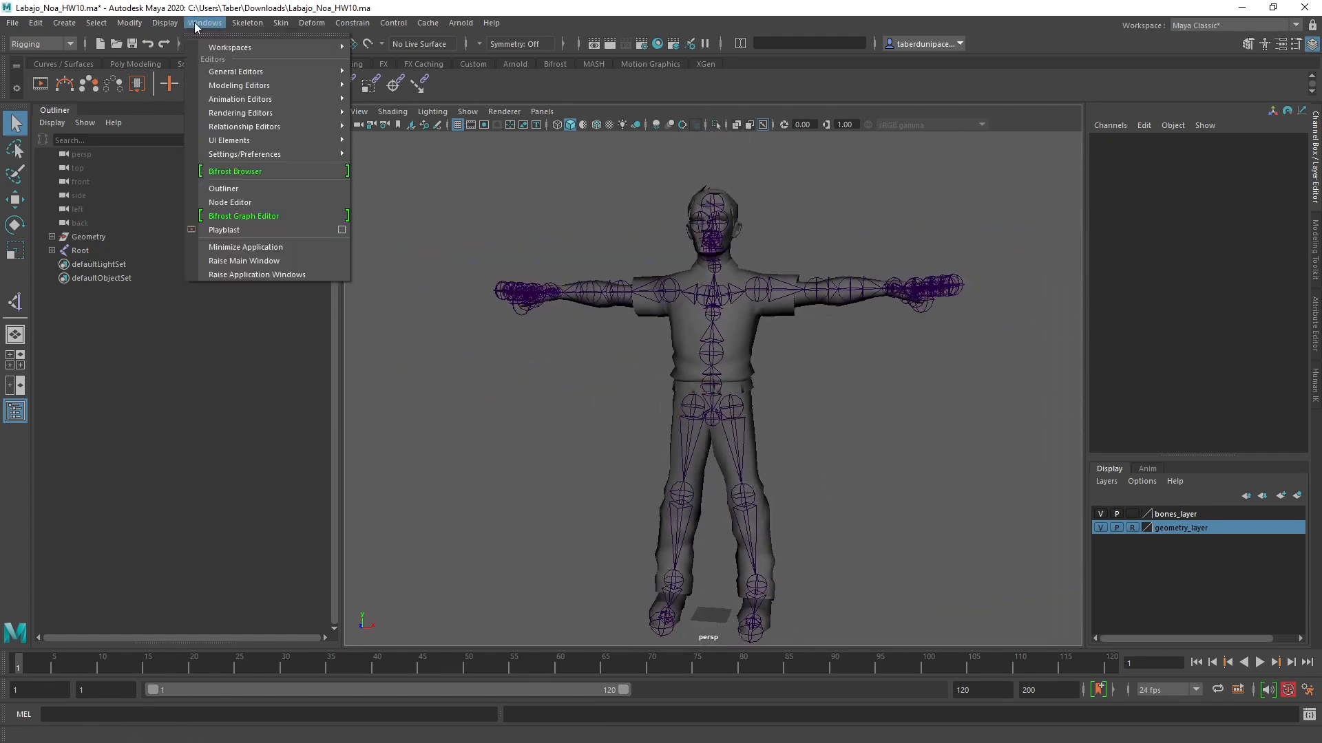
pyautogui.moveTo(168, 24)
pyautogui.moveTo(208, 183)
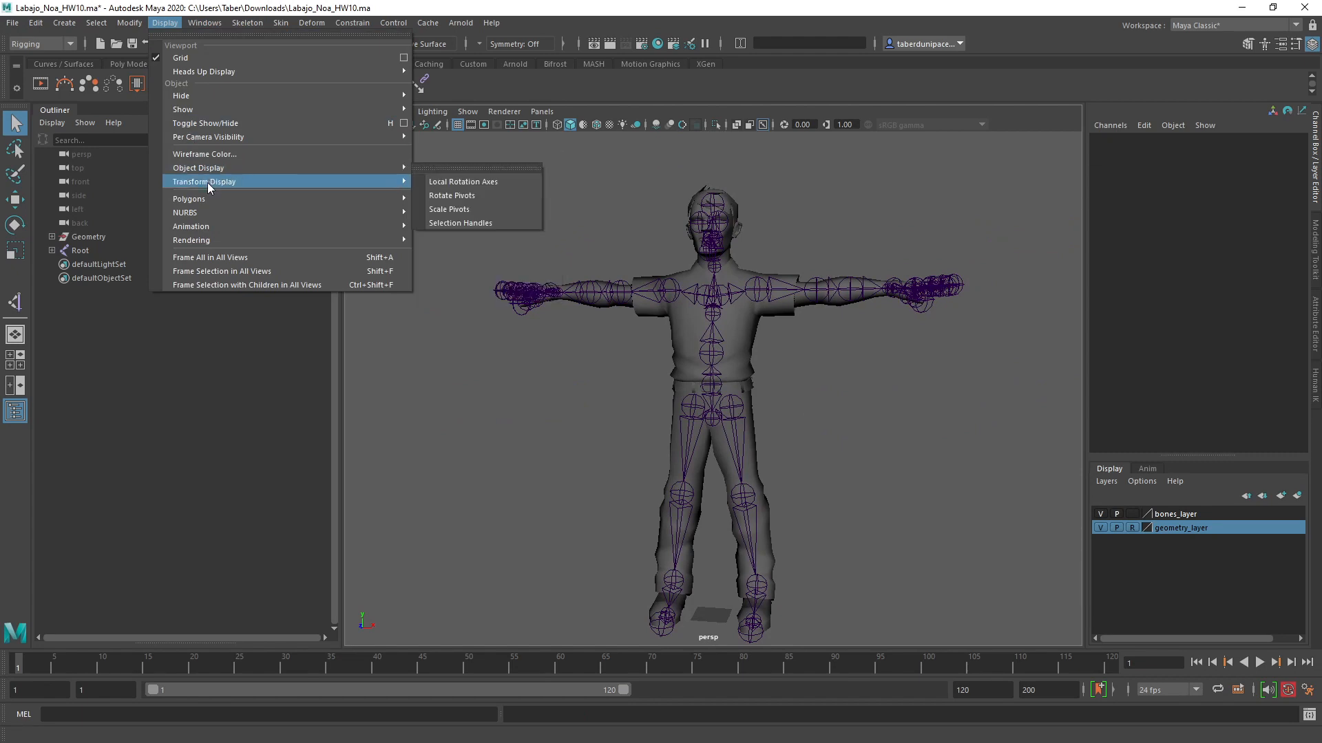
pyautogui.moveTo(216, 227)
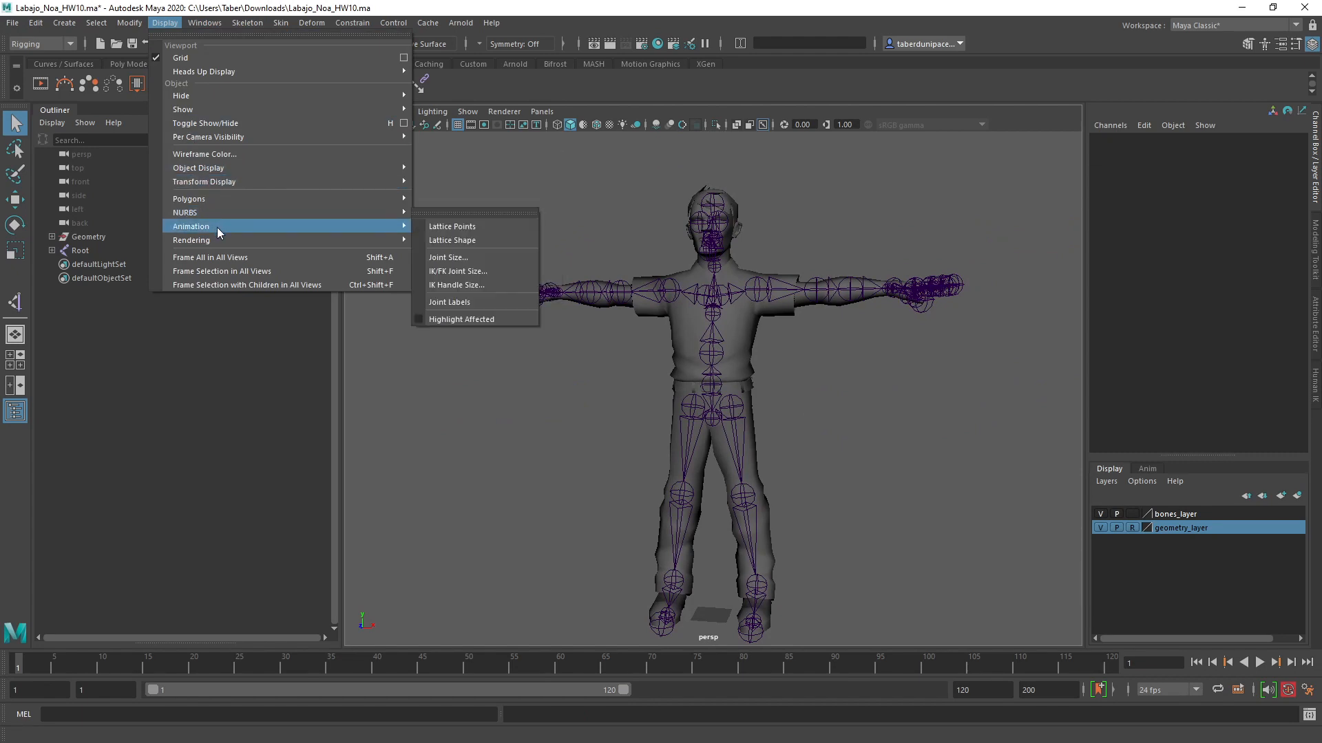
pyautogui.click(472, 257)
pyautogui.moveTo(439, 263); pyautogui.dragTo(410, 267)
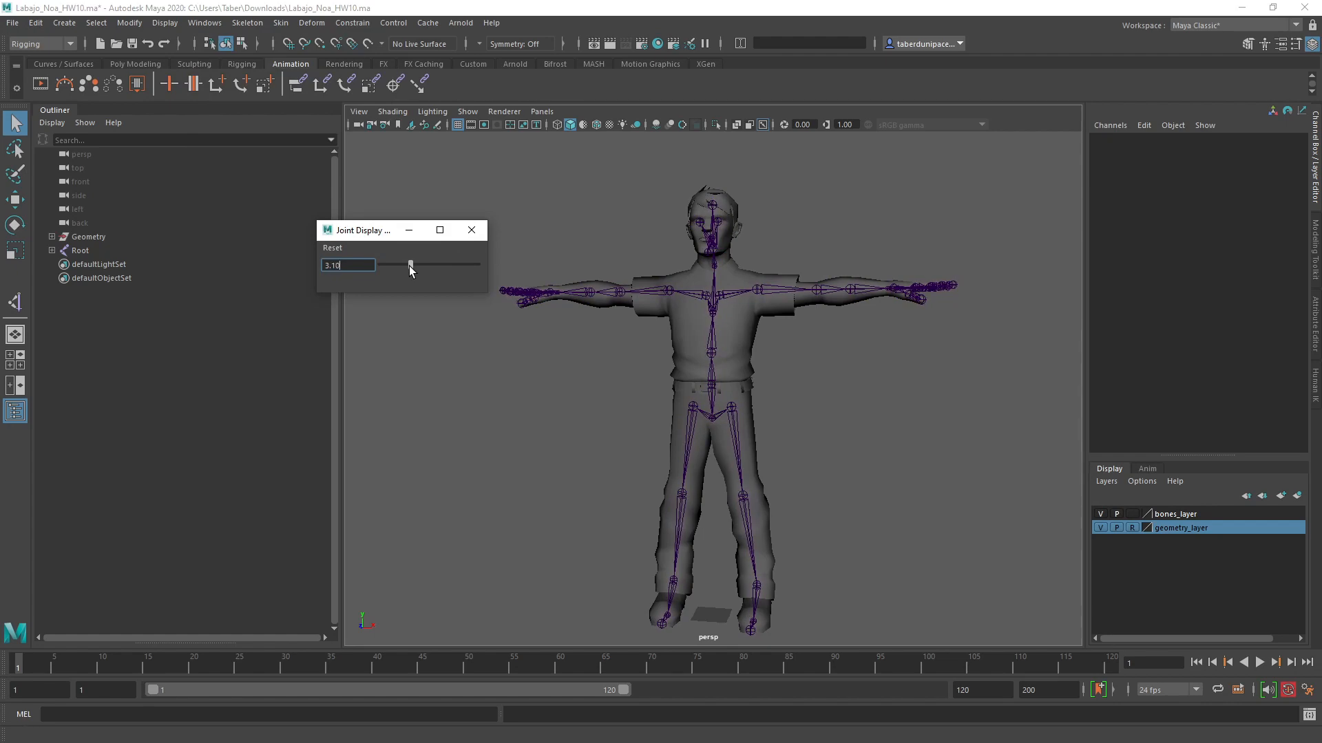
pyautogui.click(471, 230)
# Step: Expand the Geometry group and go through its meshes one by one from EyeL to Body
pyautogui.keyDown('alt'); pyautogui.moveTo(678, 318); pyautogui.dragTo(620, 326); pyautogui.keyUp('alt')
pyautogui.keyDown('alt'); pyautogui.moveTo(619, 327); pyautogui.dragTo(688, 372, button='right'); pyautogui.keyUp('alt')
pyautogui.keyDown('alt'); pyautogui.moveTo(689, 371); pyautogui.dragTo(689, 279); pyautogui.keyUp('alt')
pyautogui.keyDown('alt'); pyautogui.moveTo(689, 279); pyautogui.dragTo(717, 418, button='middle'); pyautogui.keyUp('alt')
pyautogui.click(51, 237)
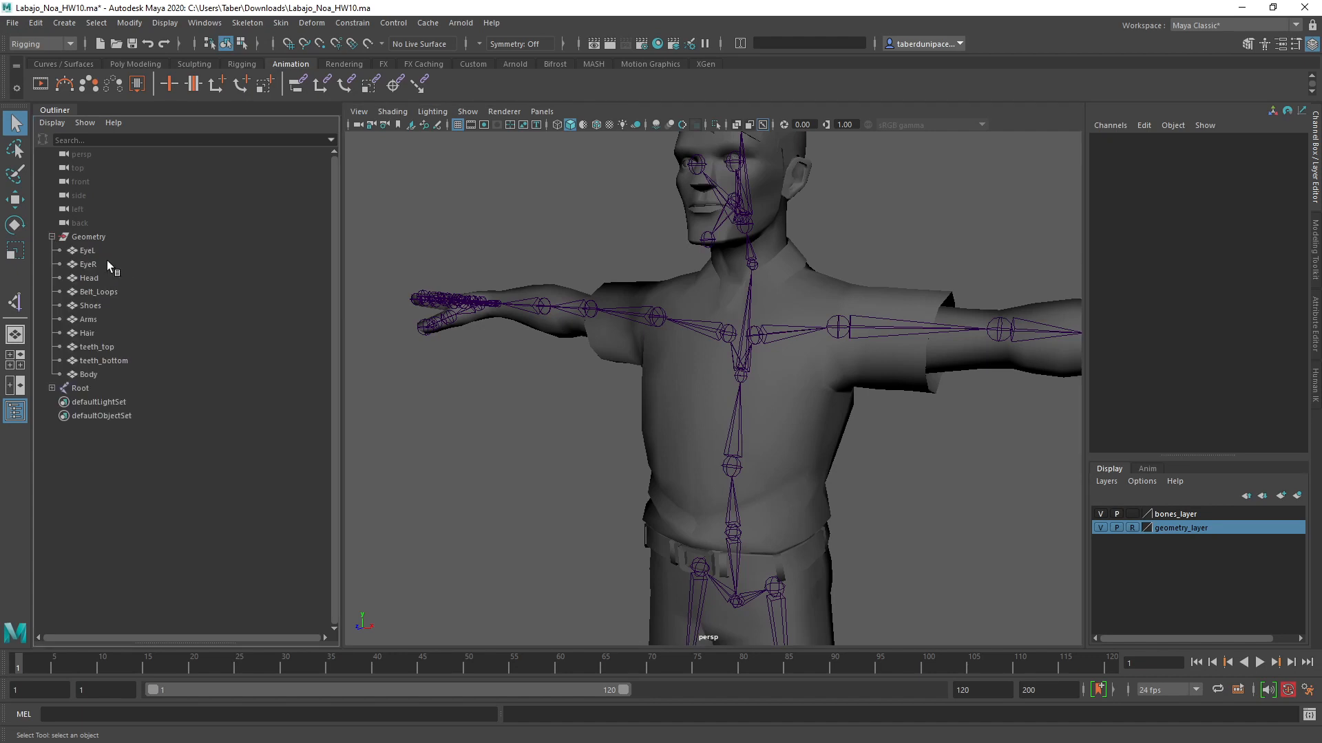
pyautogui.click(88, 251)
pyautogui.keyDown('alt'); pyautogui.moveTo(377, 282); pyautogui.dragTo(583, 273); pyautogui.keyUp('alt')
pyautogui.press('Down')
pyautogui.press('Down')
pyautogui.press('Down')
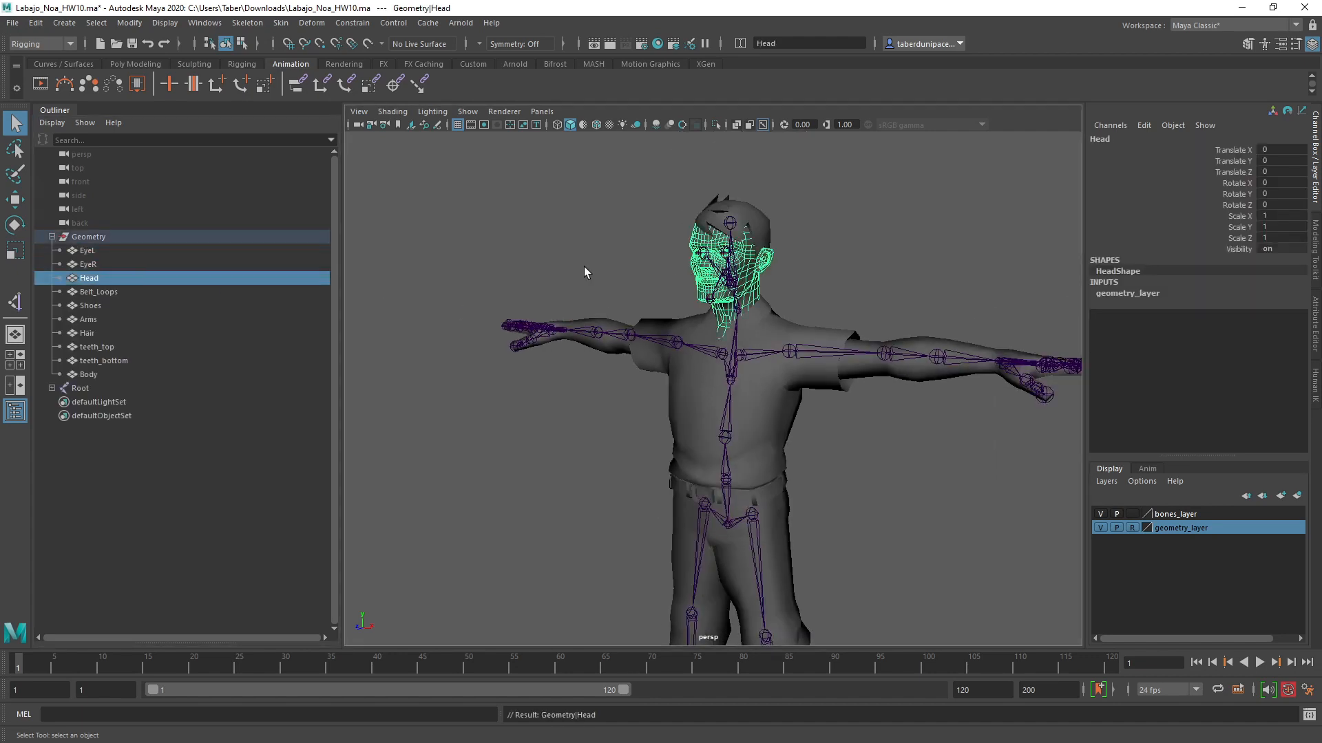
pyautogui.press('Down')
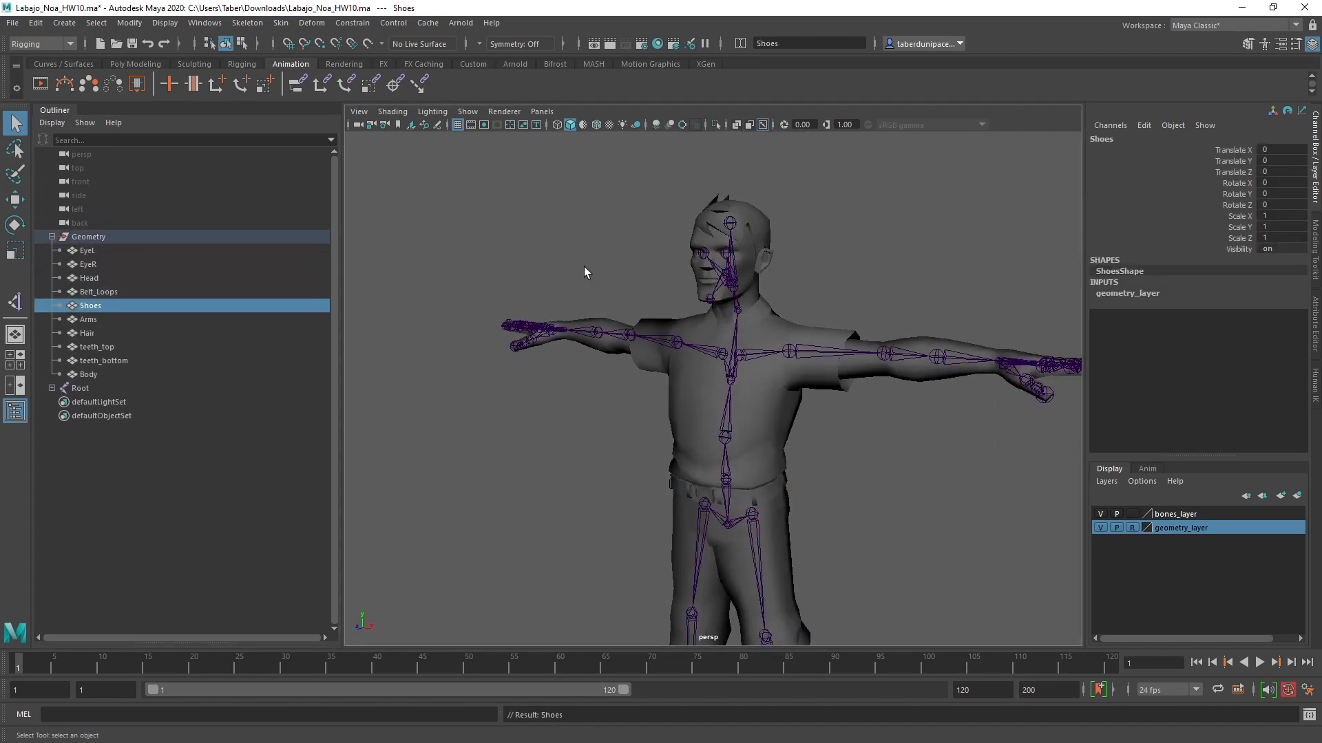
pyautogui.scroll(-4, 586, 274)
pyautogui.press('Down')
pyautogui.press('Down')
pyautogui.press('Down')
pyautogui.press('Down')
pyautogui.press('Down')
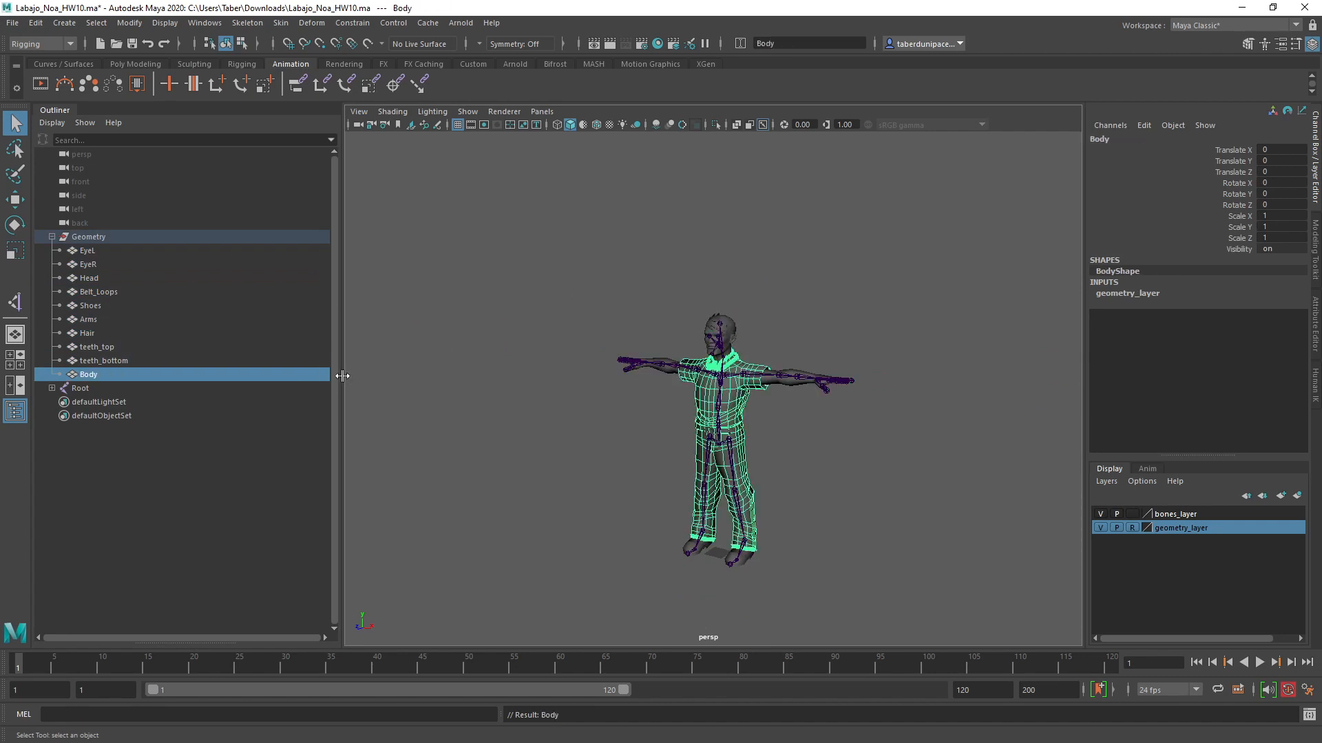
# Step: Expand the entire Root hierarchy, select Root and examine the joint axes from the spine up to the clavicles and shoulders
pyautogui.keyDown('shift'); pyautogui.click(52, 389); pyautogui.keyUp('shift')
pyautogui.click(77, 388)
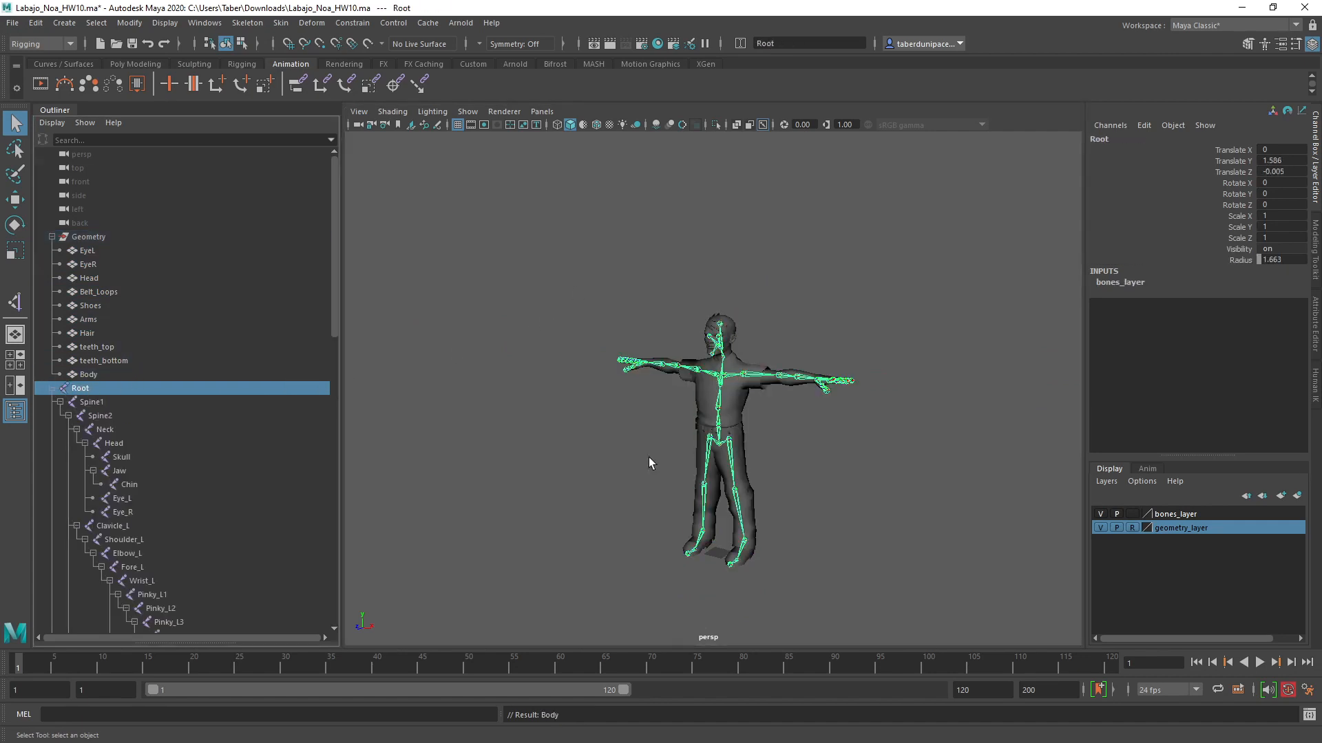
pyautogui.press('f')
pyautogui.keyDown('alt'); pyautogui.moveTo(849, 492); pyautogui.dragTo(829, 431, button='middle'); pyautogui.keyUp('alt')
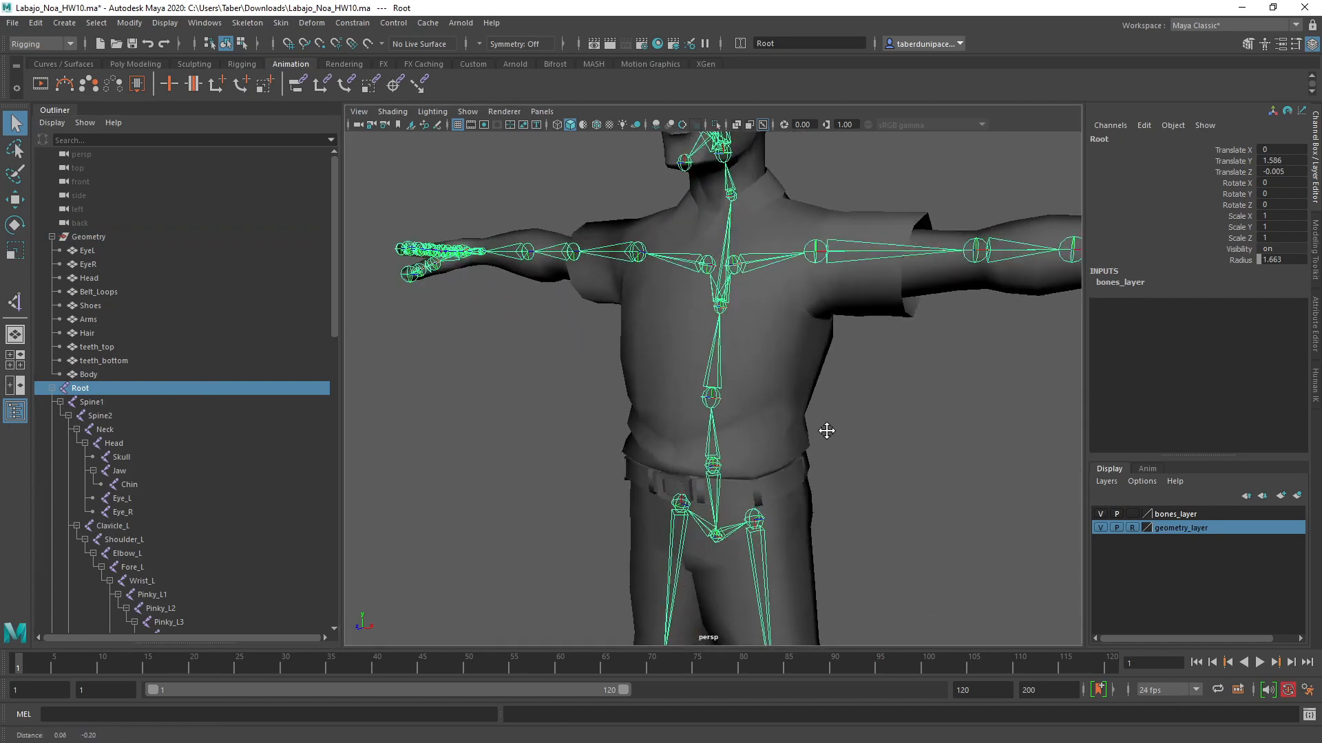
pyautogui.keyDown('alt'); pyautogui.moveTo(829, 431); pyautogui.dragTo(777, 442); pyautogui.keyUp('alt')
pyautogui.keyDown('alt'); pyautogui.moveTo(777, 441); pyautogui.dragTo(991, 500, button='right'); pyautogui.keyUp('alt')
pyautogui.keyDown('alt'); pyautogui.moveTo(764, 365); pyautogui.dragTo(758, 402); pyautogui.keyUp('alt')
pyautogui.keyDown('alt'); pyautogui.moveTo(802, 214); pyautogui.dragTo(767, 431, button='middle'); pyautogui.keyUp('alt')
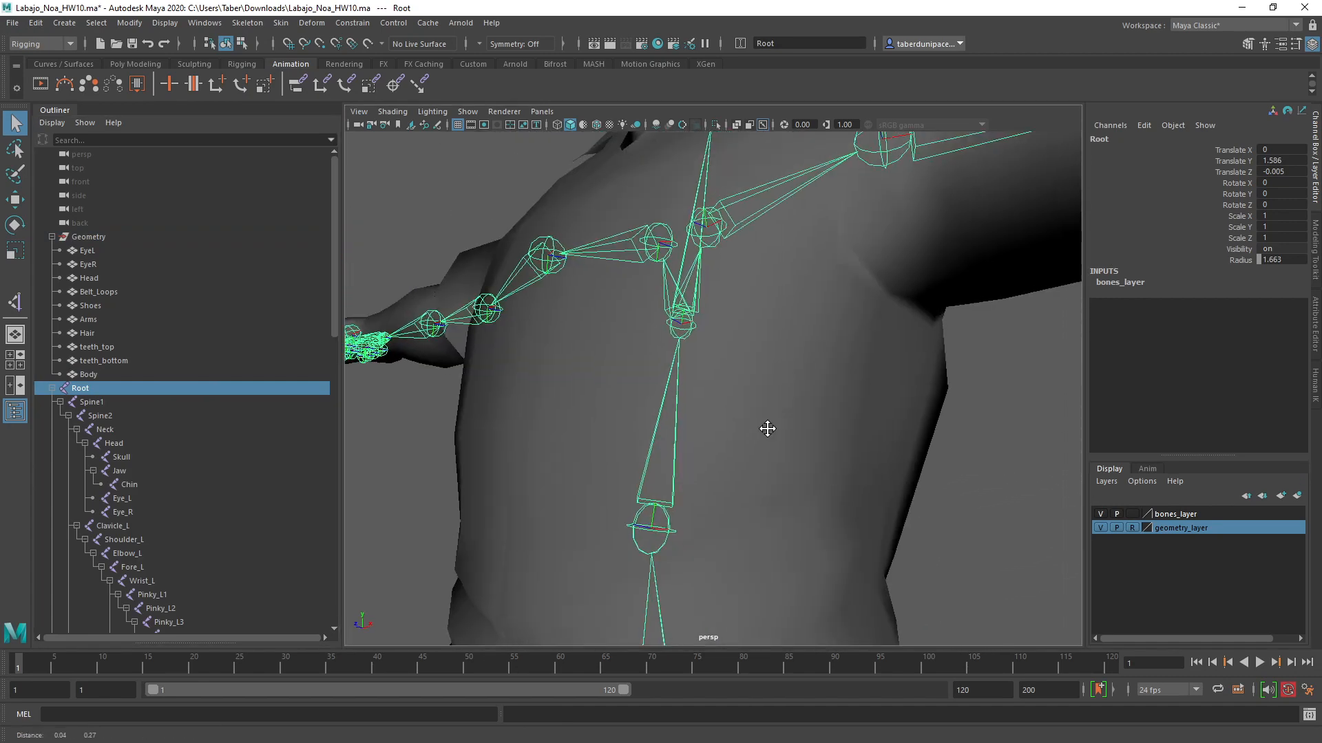
pyautogui.keyDown('alt'); pyautogui.moveTo(767, 427); pyautogui.dragTo(741, 422); pyautogui.keyUp('alt')
pyautogui.keyDown('alt'); pyautogui.moveTo(764, 254); pyautogui.dragTo(684, 420, button='middle'); pyautogui.keyUp('alt')
pyautogui.keyDown('alt'); pyautogui.moveTo(686, 423); pyautogui.dragTo(709, 412); pyautogui.keyUp('alt')
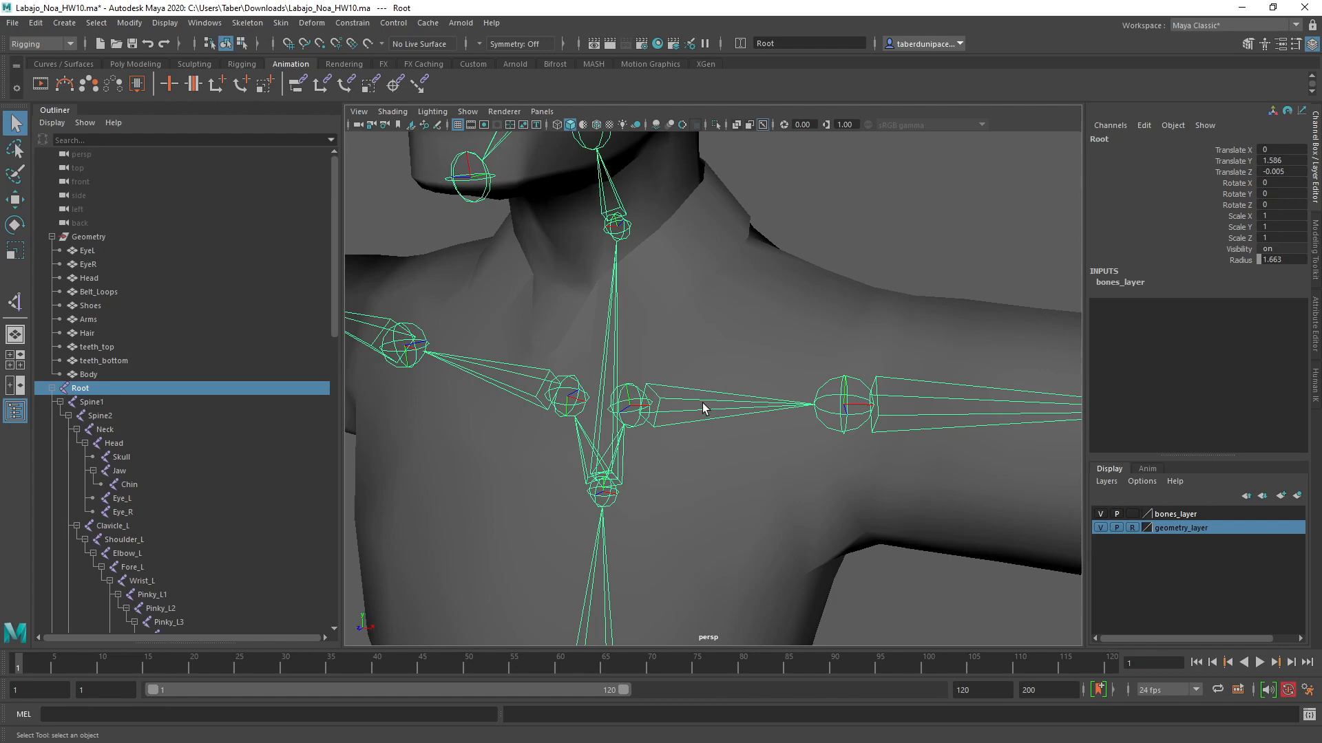
# Step: Try rotating the left and right clavicle joints together about 31 degrees around Z, and undo the rotation
pyautogui.click(702, 403)
pyautogui.click(528, 371)
pyautogui.click(749, 403)
pyautogui.scroll(-5, 758, 405)
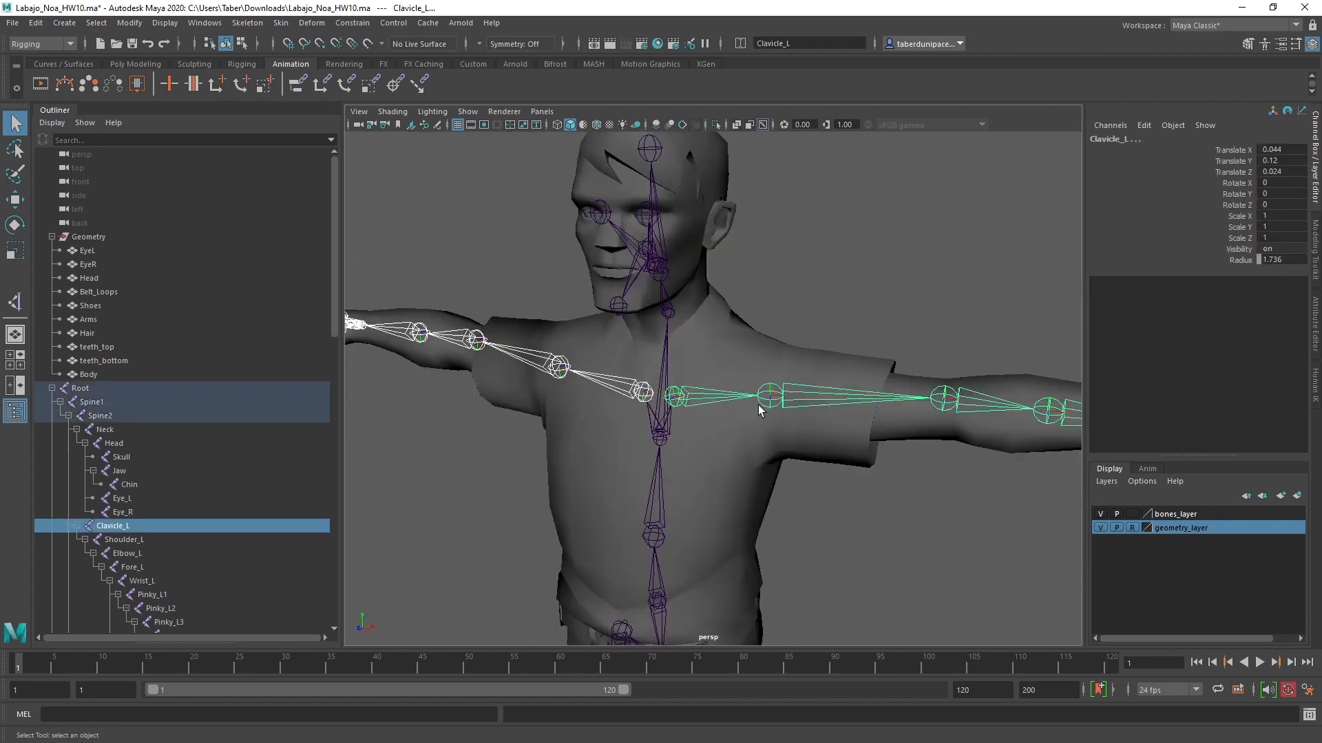
pyautogui.press('e')
pyautogui.moveTo(711, 366); pyautogui.dragTo(699, 319)
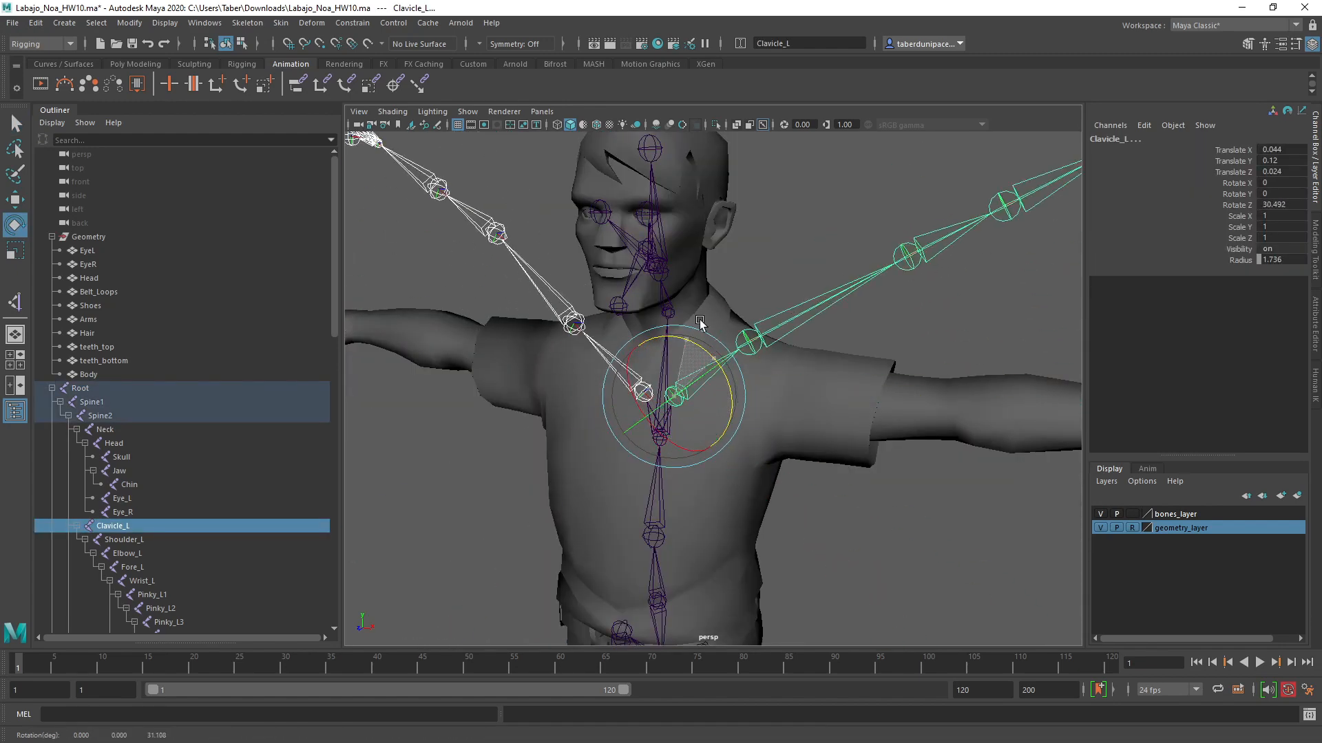
pyautogui.hotkey('ctrl', 'z')
# Step: Try rotating the Elbow_L and Elbow_R joints together about -40 degrees around Y, undo the rotation and clear the selection
pyautogui.click(999, 403)
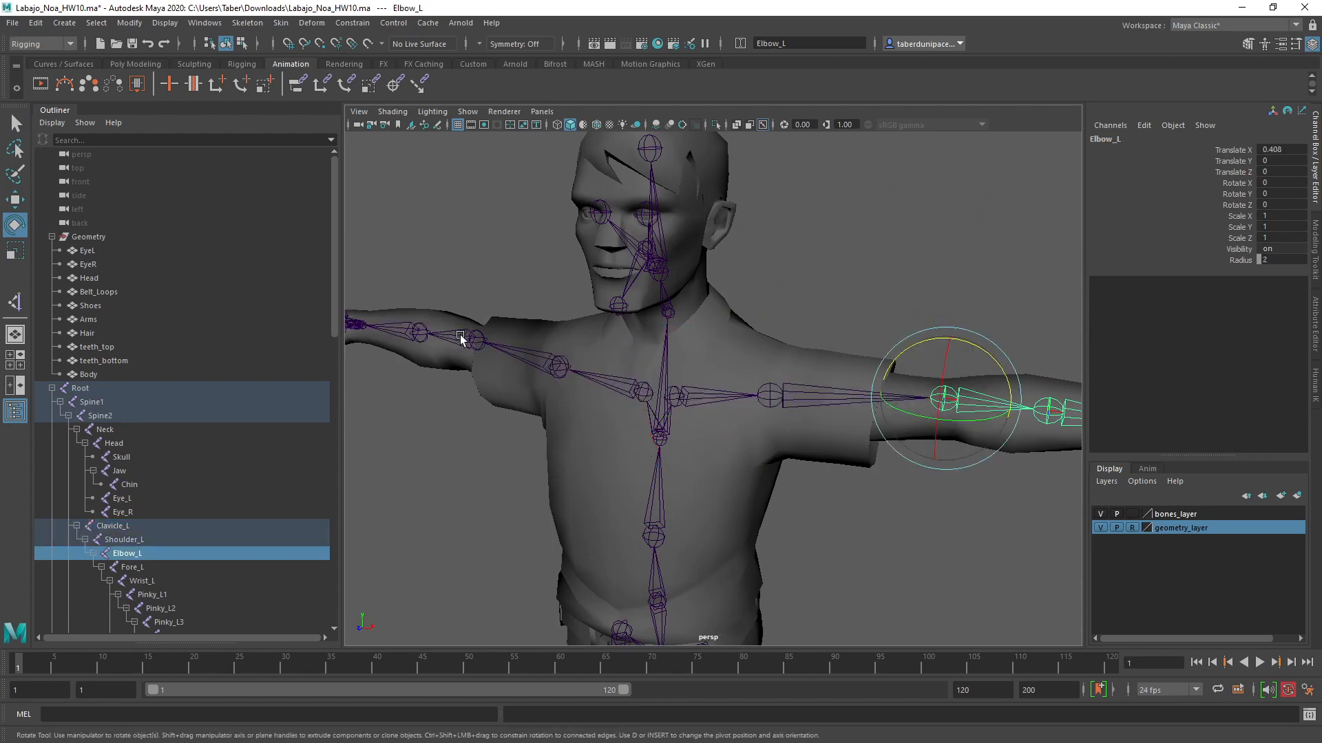
pyautogui.click(460, 337)
pyautogui.scroll(-4, 460, 338)
pyautogui.keyDown('alt'); pyautogui.moveTo(469, 331); pyautogui.dragTo(622, 361); pyautogui.keyUp('alt')
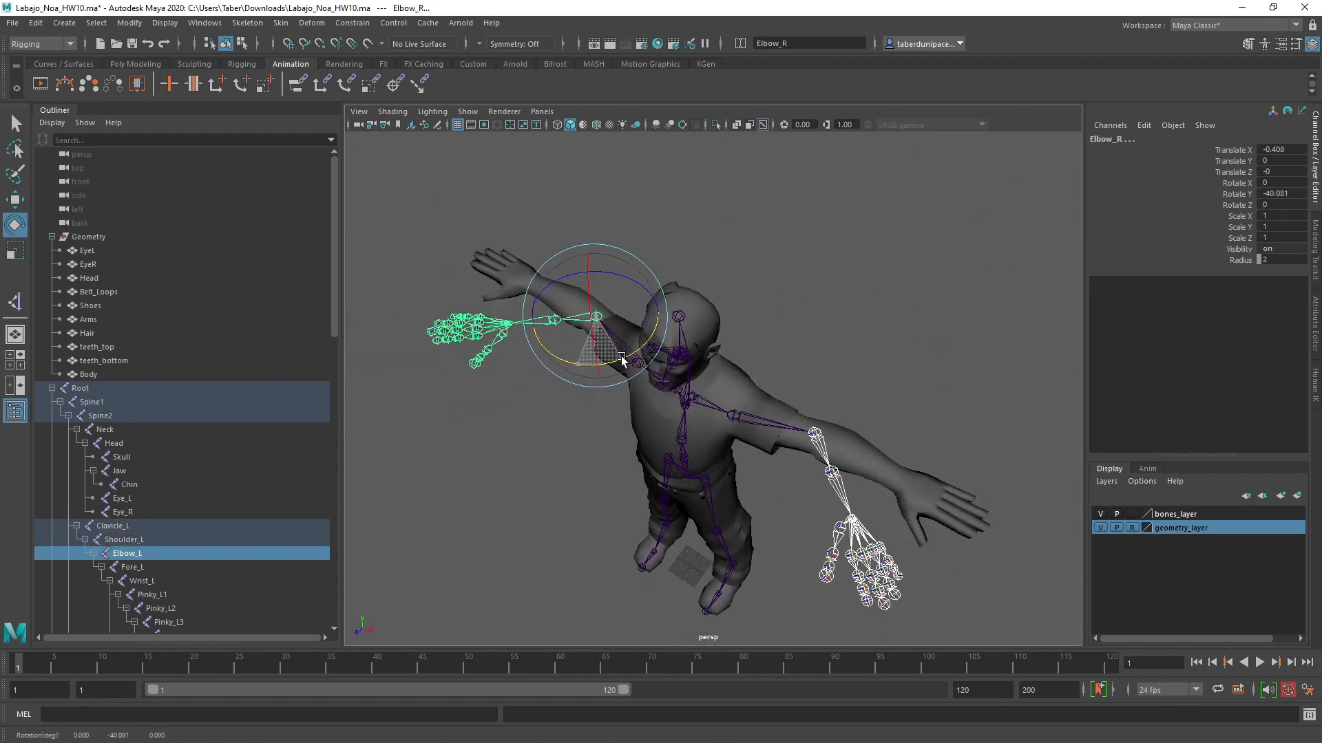
pyautogui.hotkey('ctrl', 'z')
pyautogui.click(937, 349)
# Step: Examine how the left arm's joints sit inside the mesh from shoulder to hand, viewed from the front and above
pyautogui.keyDown('alt'); pyautogui.moveTo(827, 418); pyautogui.dragTo(778, 456); pyautogui.keyUp('alt')
pyautogui.scroll(4, 779, 456)
pyautogui.keyDown('alt'); pyautogui.moveTo(778, 456); pyautogui.dragTo(967, 473, button='right'); pyautogui.keyUp('alt')
pyautogui.keyDown('alt'); pyautogui.moveTo(967, 472); pyautogui.dragTo(629, 391, button='middle'); pyautogui.keyUp('alt')
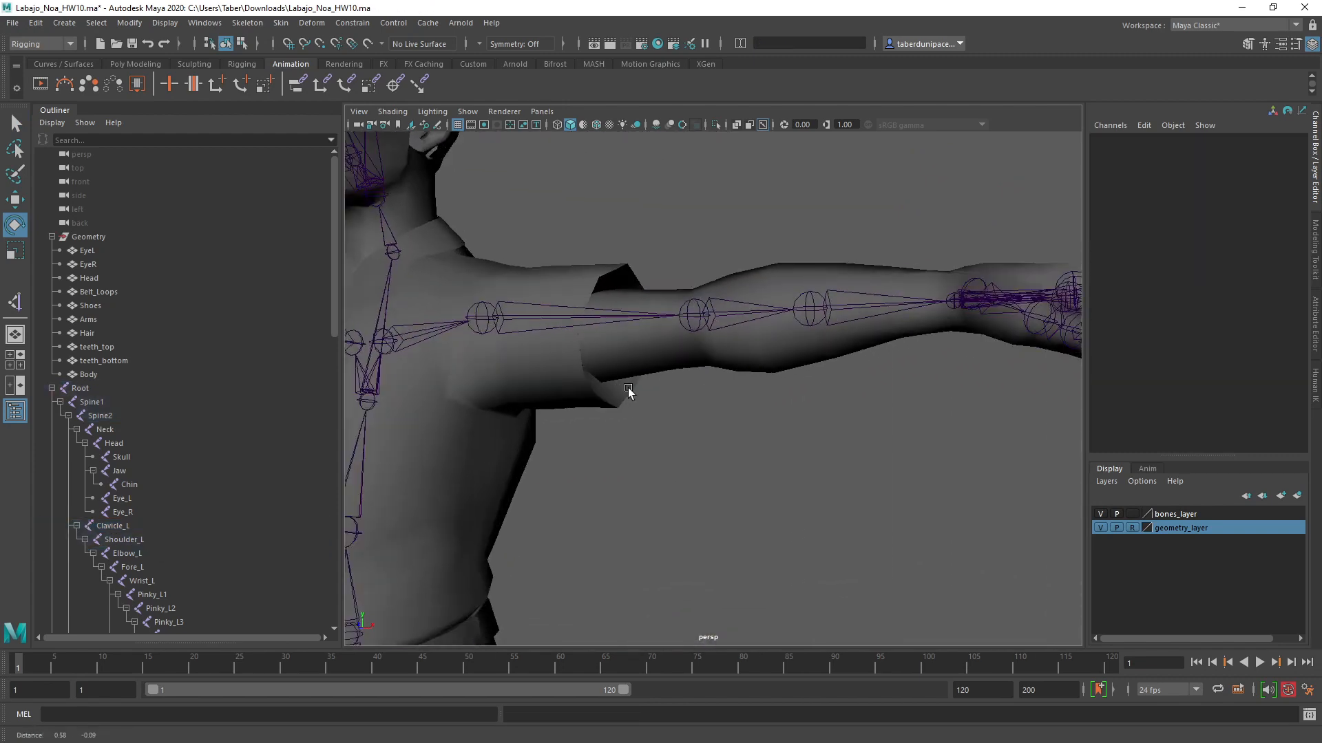
pyautogui.keyDown('alt'); pyautogui.moveTo(628, 391); pyautogui.dragTo(625, 465); pyautogui.keyUp('alt')
pyautogui.keyDown('alt'); pyautogui.moveTo(624, 464); pyautogui.dragTo(691, 380, button='middle'); pyautogui.keyUp('alt')
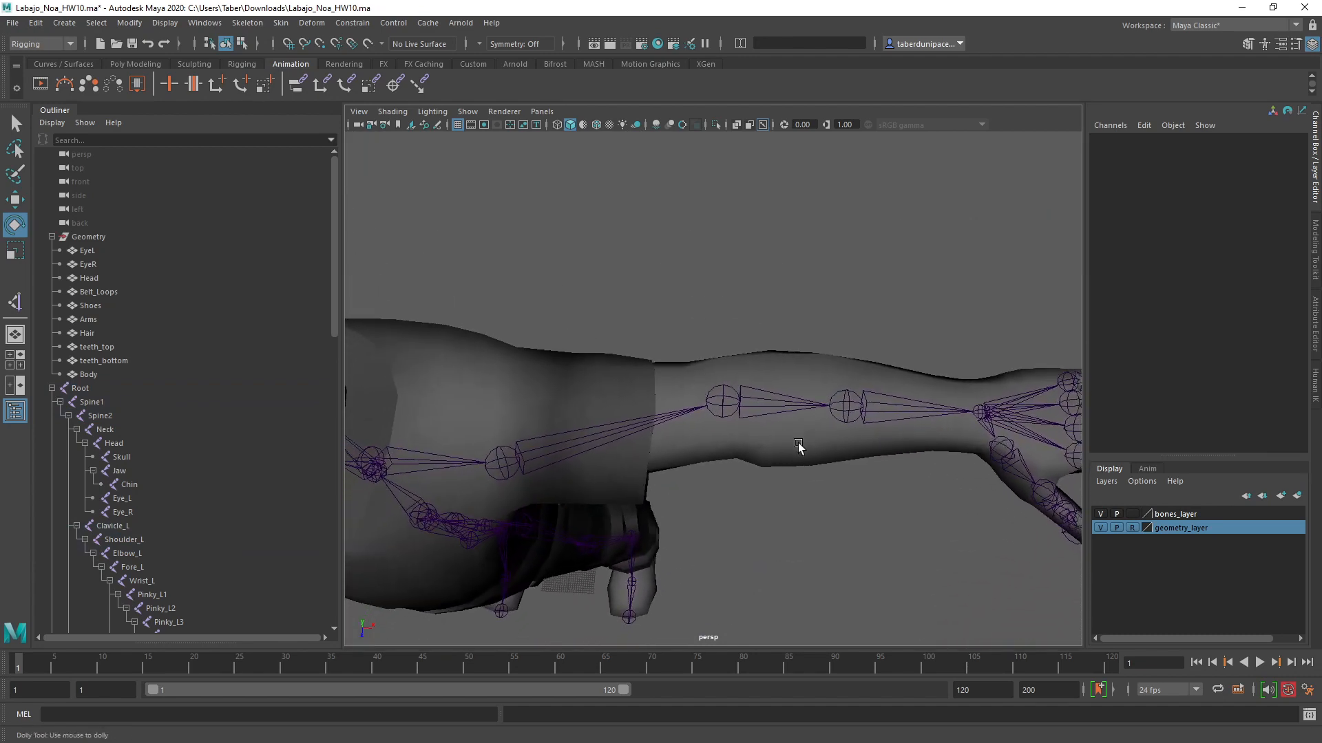
pyautogui.keyDown('alt'); pyautogui.moveTo(799, 448); pyautogui.dragTo(738, 433, button='right'); pyautogui.keyUp('alt')
pyautogui.keyDown('alt'); pyautogui.moveTo(738, 432); pyautogui.dragTo(712, 445); pyautogui.keyUp('alt')
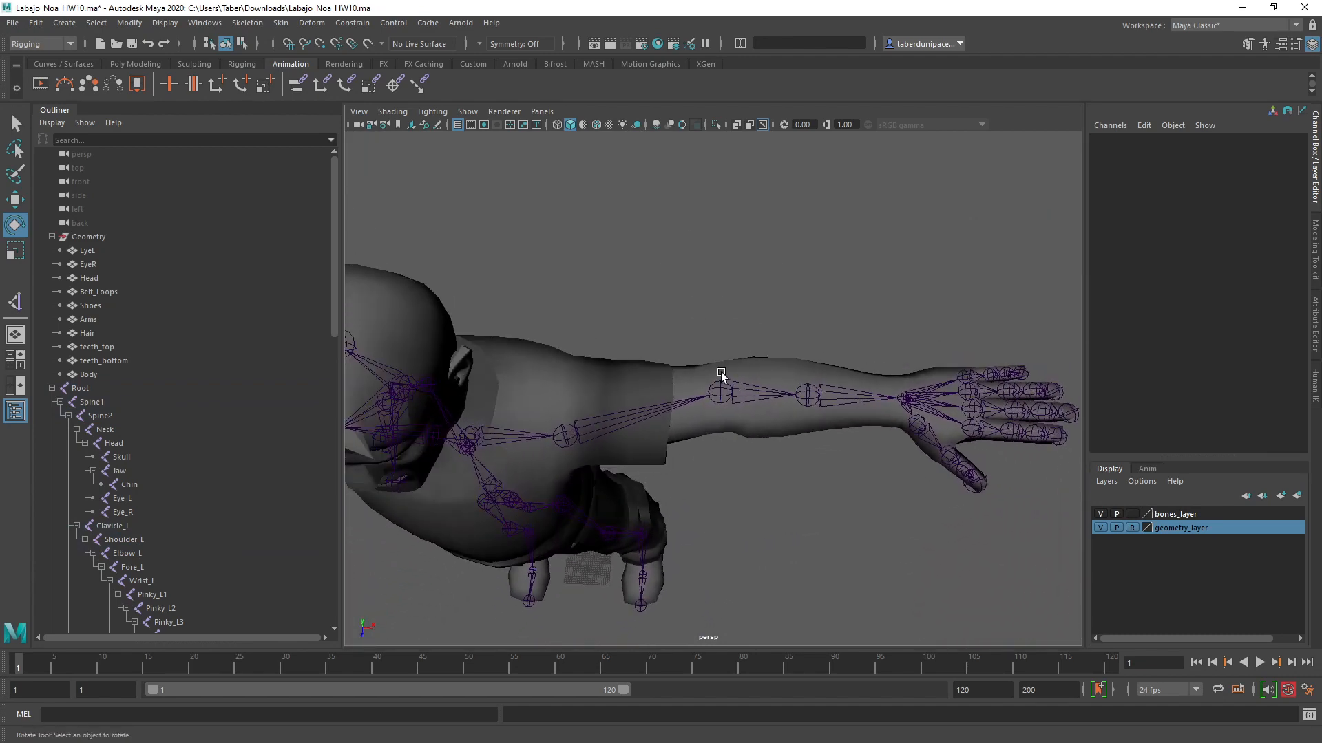
# Step: Try repositioning only the Shoulder_L joint by editing its pivot, undo the move and clear the selection
pyautogui.click(554, 431)
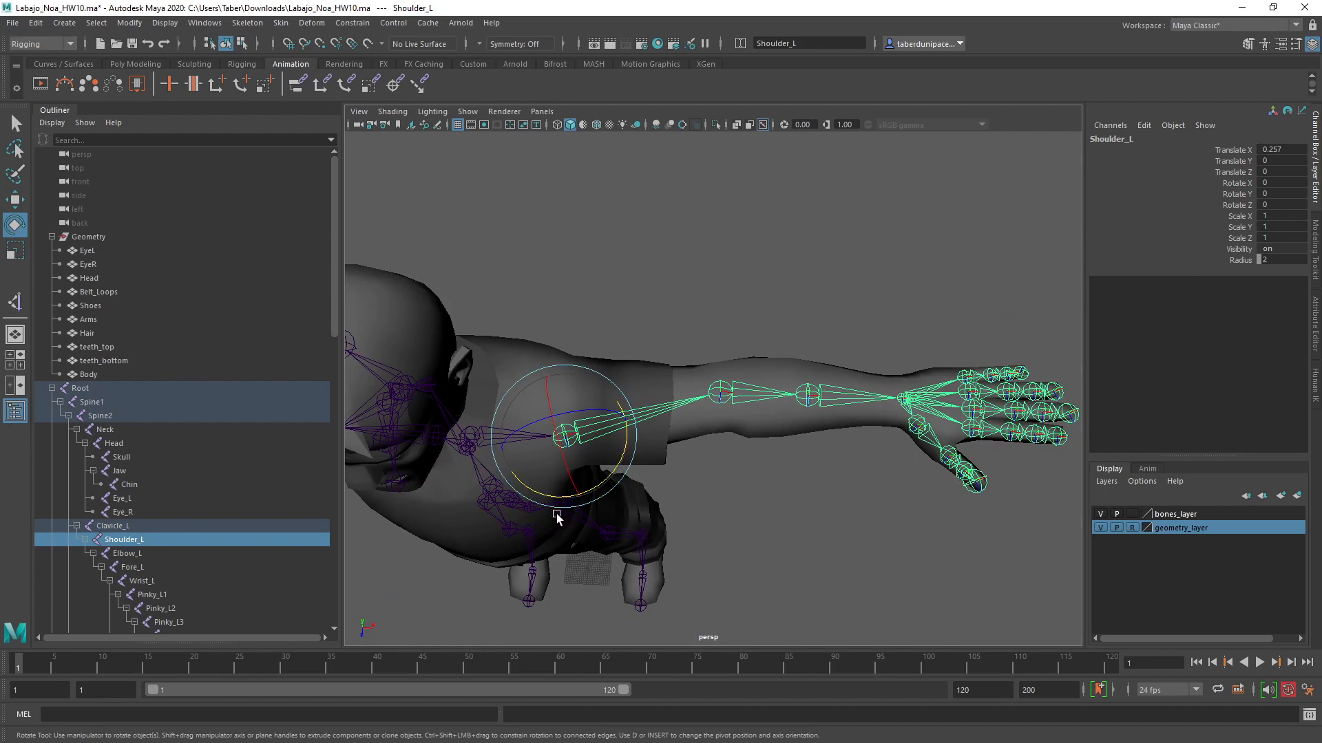
pyautogui.keyDown('alt'); pyautogui.moveTo(641, 307); pyautogui.dragTo(643, 316); pyautogui.keyUp('alt')
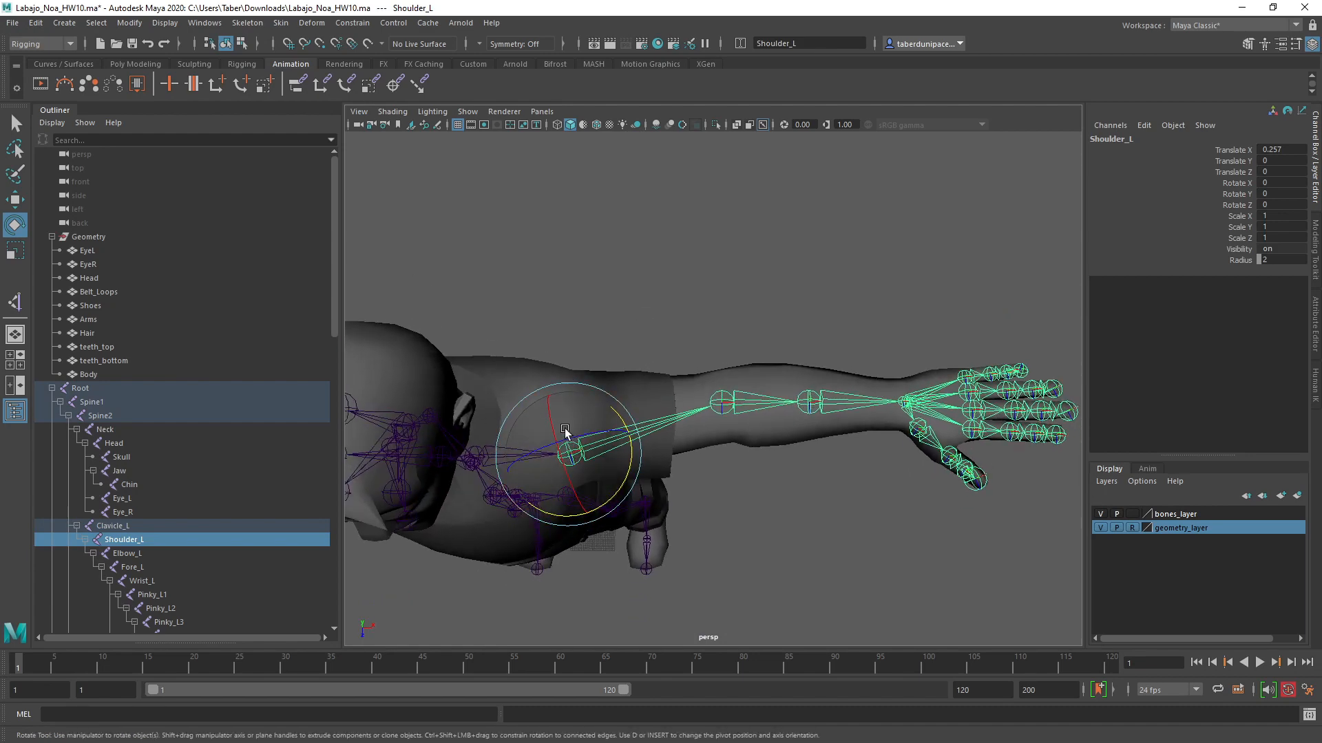
pyautogui.press('d')
pyautogui.moveTo(584, 506); pyautogui.dragTo(594, 480)
pyautogui.keyDown('alt'); pyautogui.moveTo(594, 480); pyautogui.dragTo(646, 468, button='middle'); pyautogui.keyUp('alt')
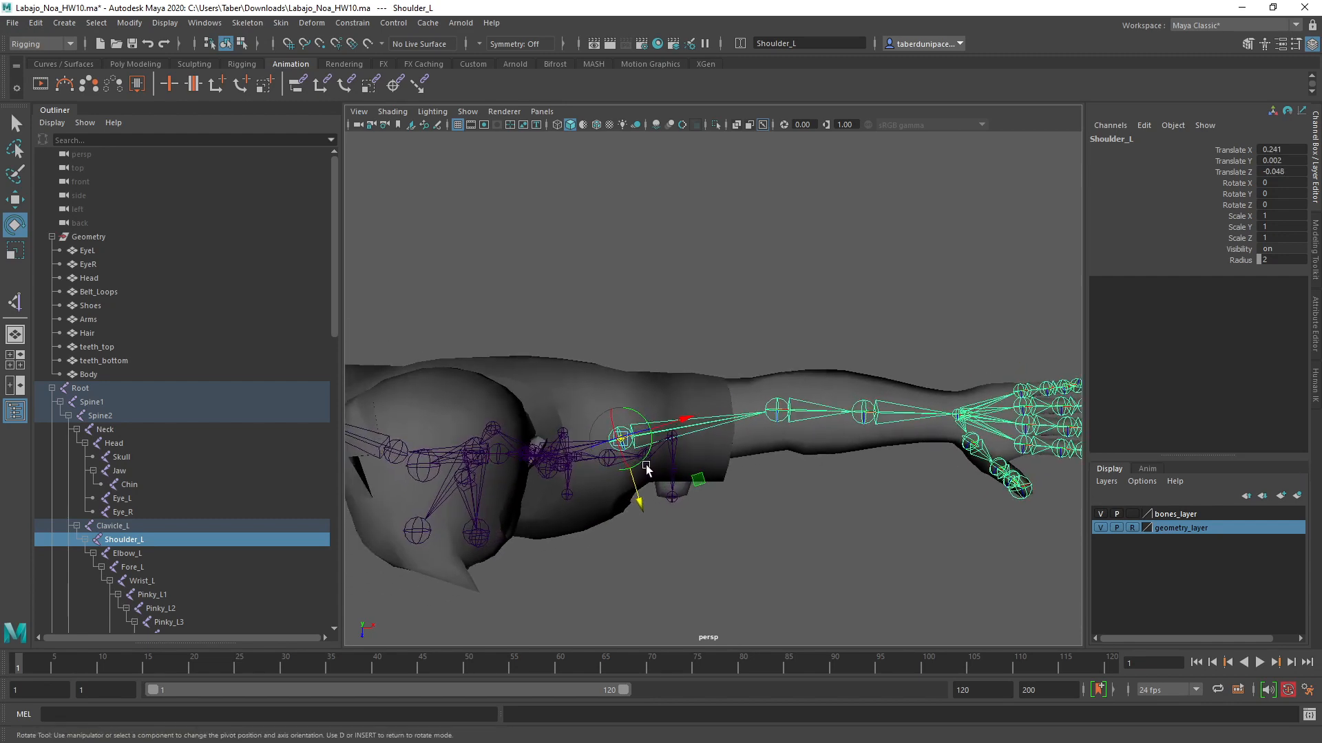
pyautogui.keyDown('alt'); pyautogui.moveTo(648, 474); pyautogui.dragTo(647, 462); pyautogui.keyUp('alt')
pyautogui.hotkey('ctrl', 'z')
pyautogui.keyDown('alt'); pyautogui.moveTo(807, 420); pyautogui.dragTo(802, 393); pyautogui.keyUp('alt')
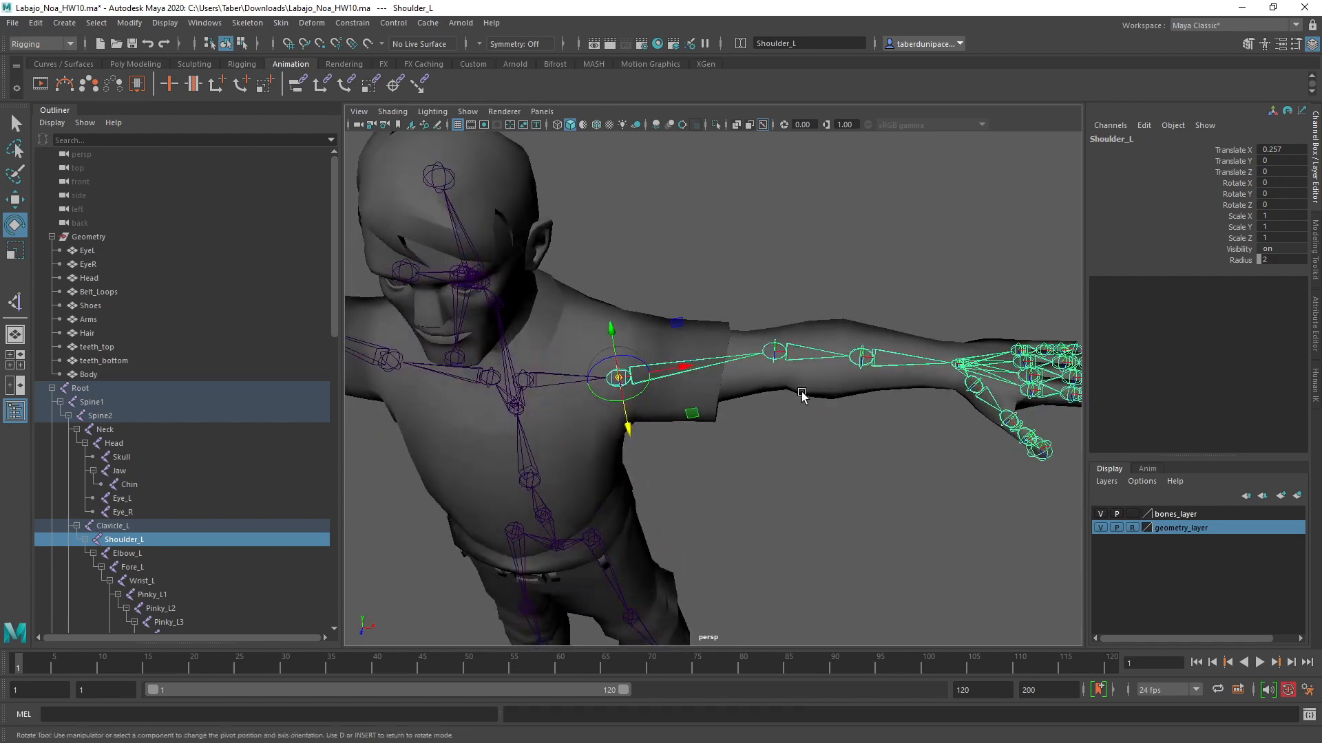
pyautogui.press('d')
pyautogui.click(882, 419)
# Step: Select the Thumb_L1 joint and inspect the local axes of the left thumb chain close up
pyautogui.keyDown('alt'); pyautogui.moveTo(882, 419); pyautogui.dragTo(870, 372); pyautogui.keyUp('alt')
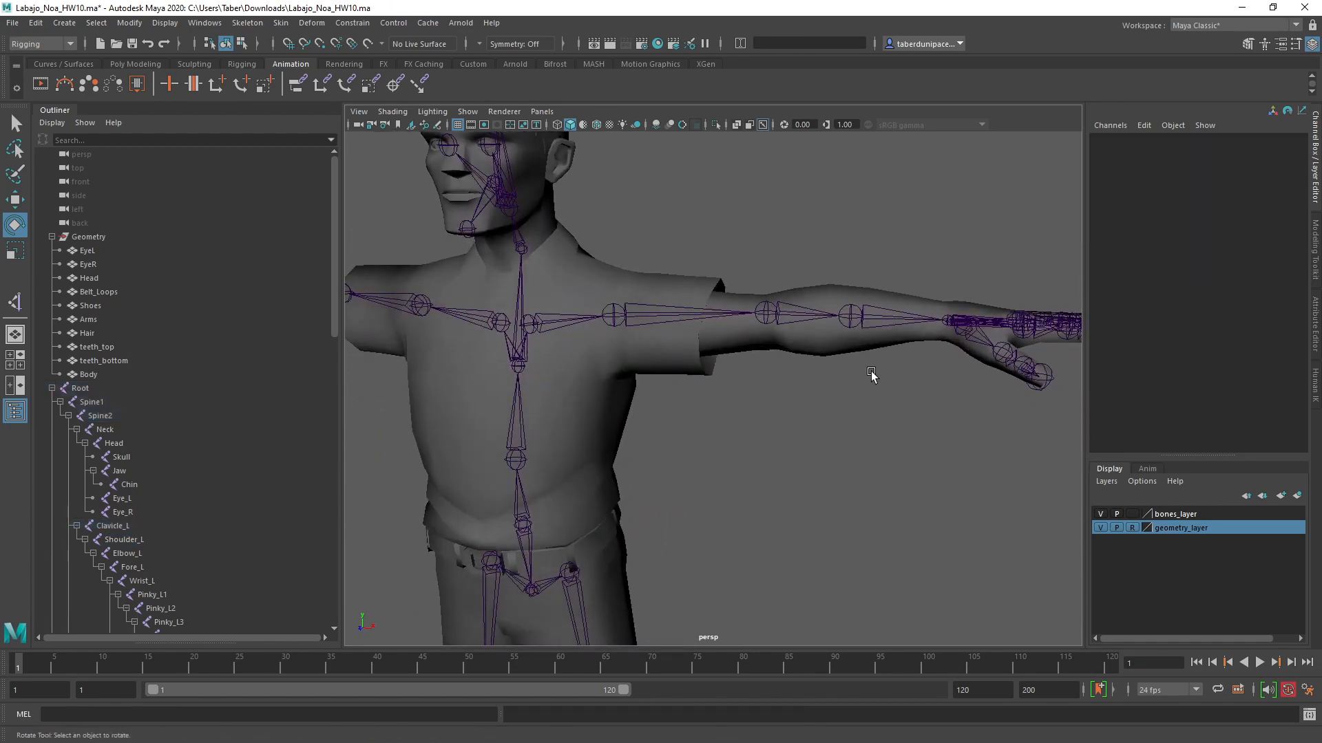
pyautogui.keyDown('alt'); pyautogui.moveTo(870, 372); pyautogui.dragTo(647, 437, button='middle'); pyautogui.keyUp('alt')
pyautogui.scroll(4, 647, 437)
pyautogui.keyDown('alt'); pyautogui.moveTo(647, 437); pyautogui.dragTo(638, 473); pyautogui.keyUp('alt')
pyautogui.keyDown('alt'); pyautogui.moveTo(597, 475); pyautogui.dragTo(670, 490, button='middle'); pyautogui.keyUp('alt')
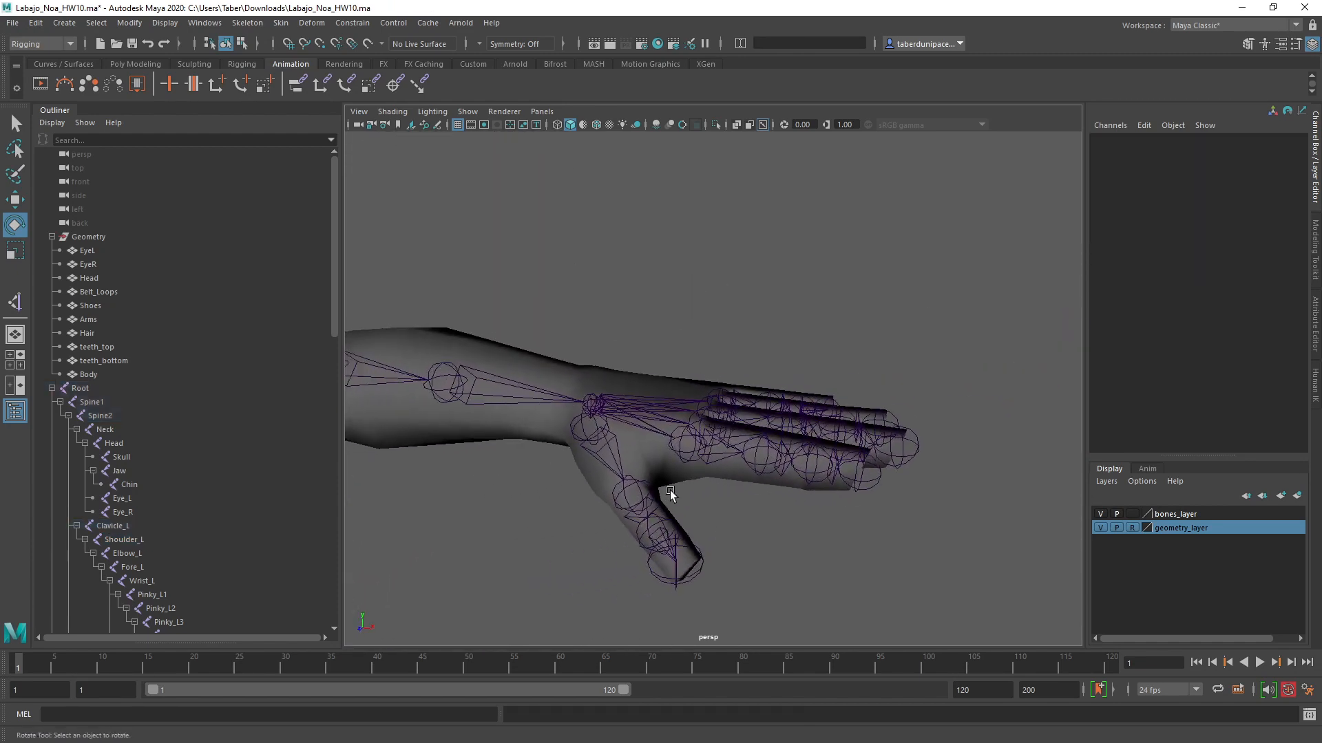
pyautogui.click(575, 425)
pyautogui.keyDown('alt'); pyautogui.moveTo(598, 452); pyautogui.dragTo(638, 471); pyautogui.keyUp('alt')
pyautogui.scroll(4, 635, 469)
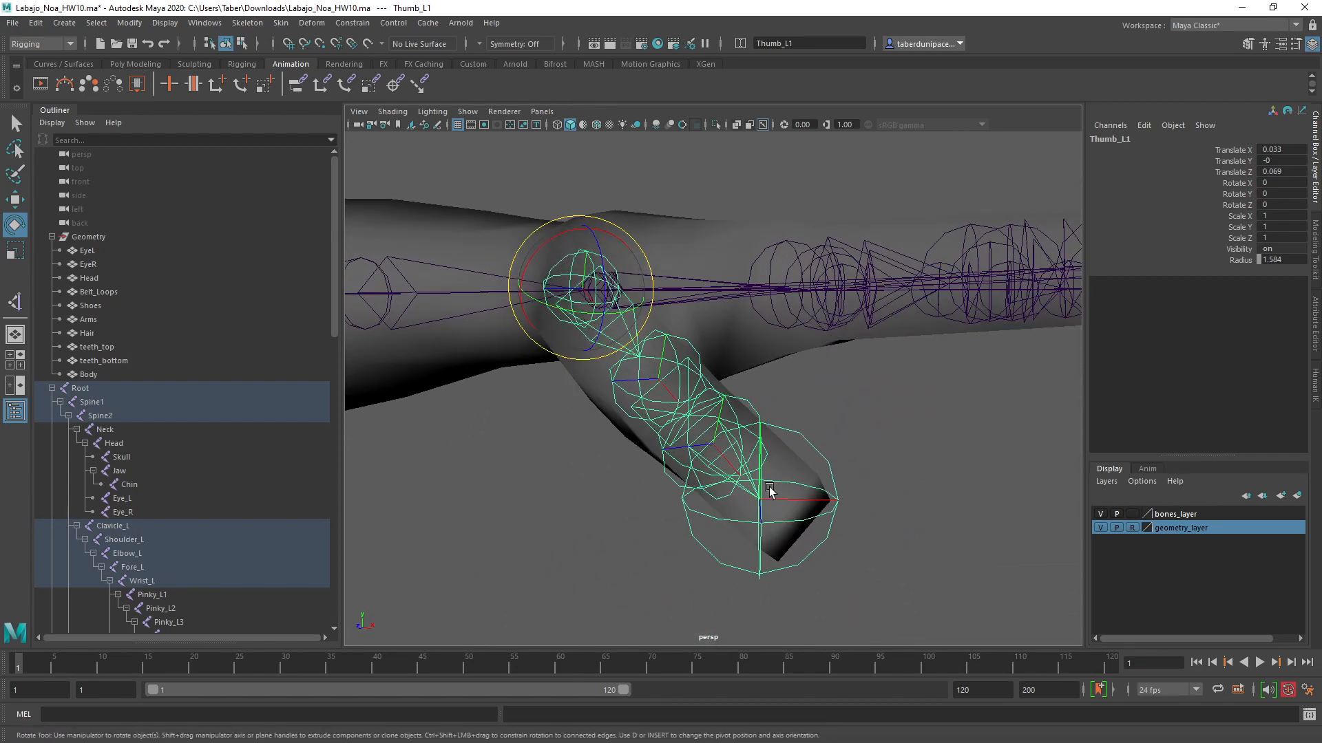
# Step: Take geometry_layer out of reference display so its meshes are selectable, and select the Arms mesh
pyautogui.click(976, 456)
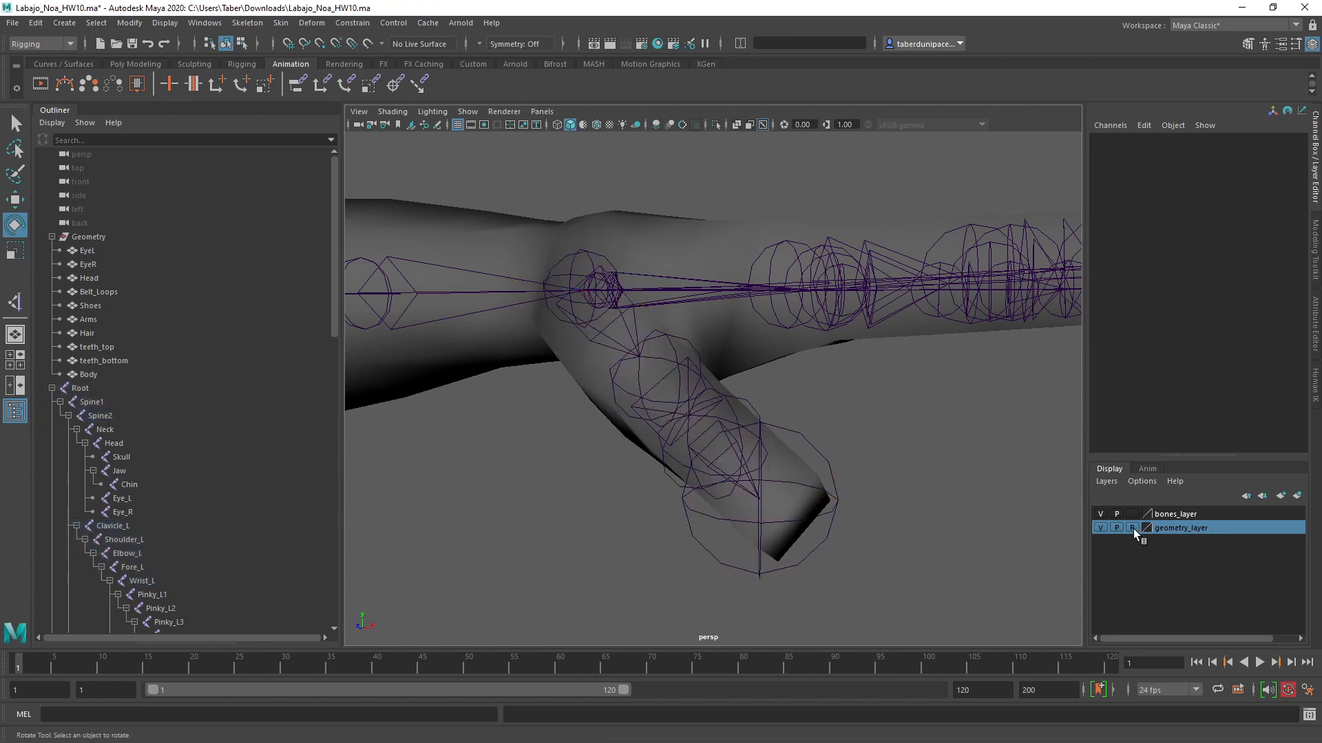
pyautogui.click(601, 394)
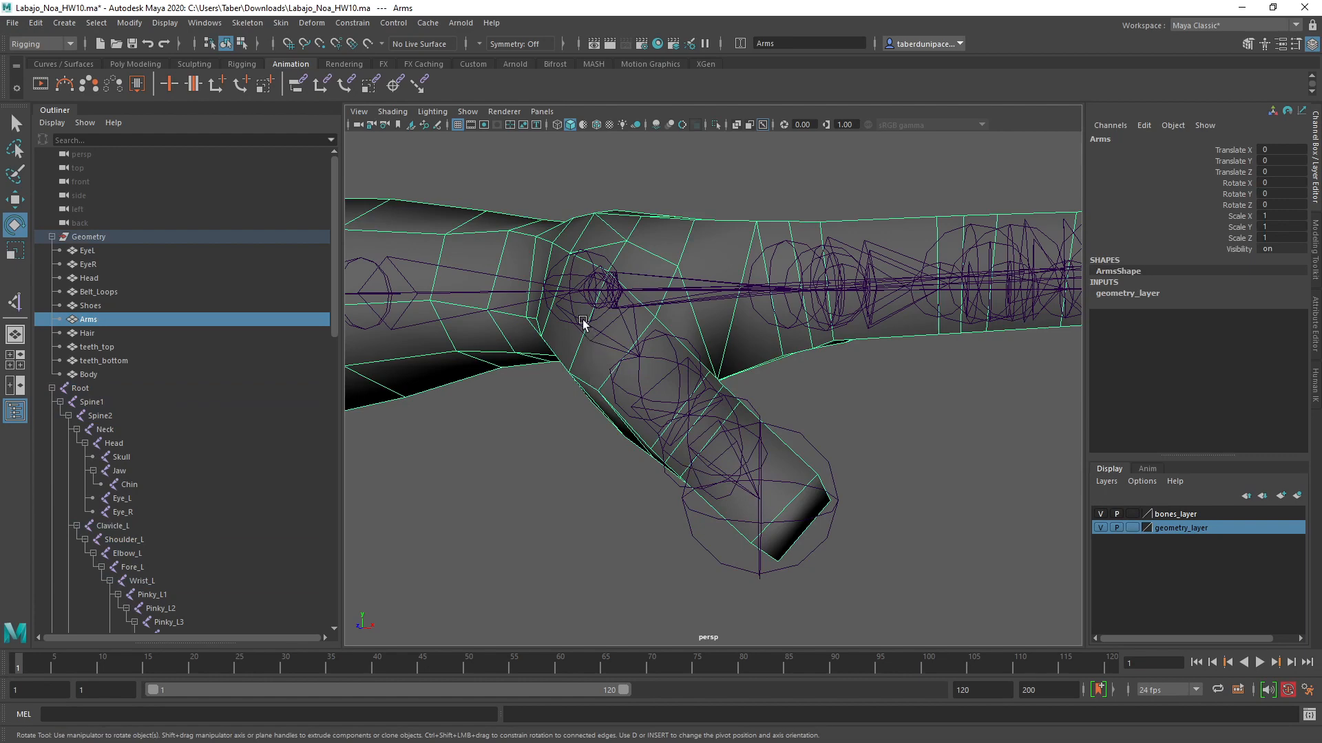
# Step: Rotate the Thumb_L1 joint to about 47.3 degrees in X, 3 in Y and 0.7 in Z, and clear the selection
pyautogui.click(562, 259)
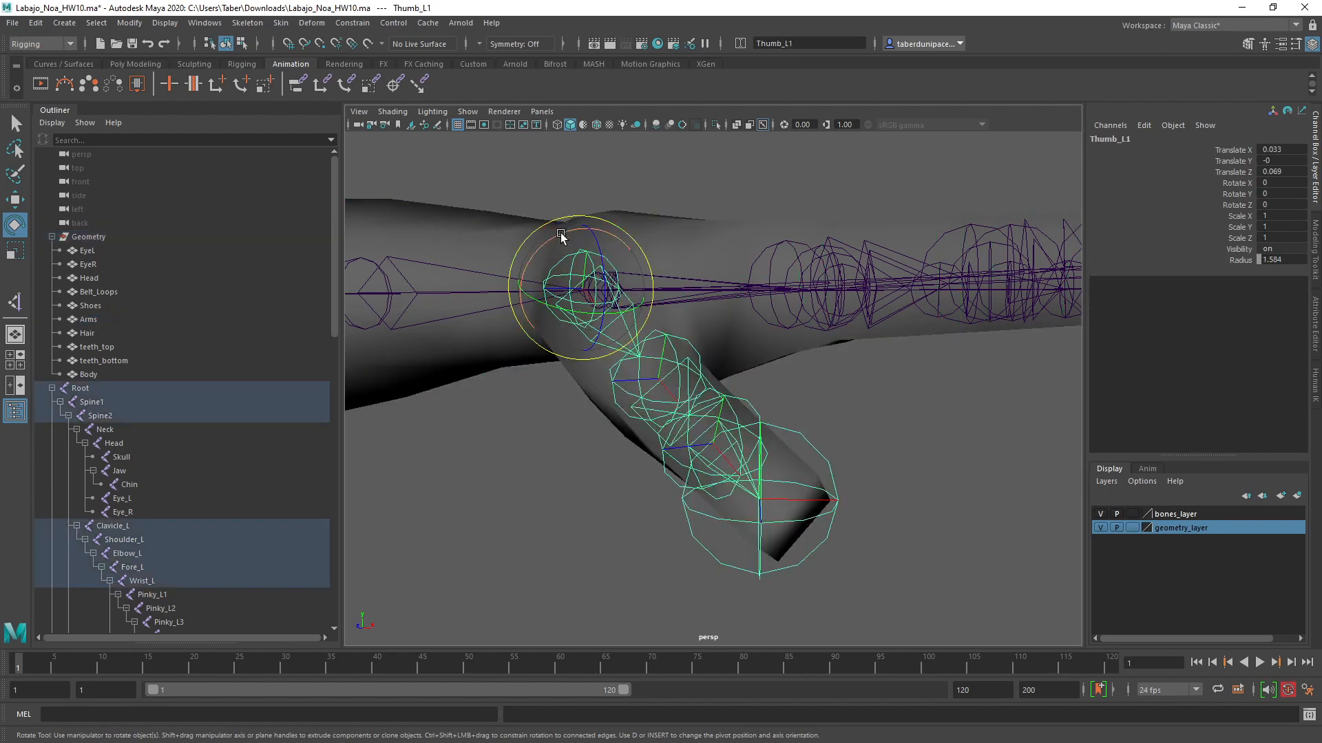
pyautogui.moveTo(561, 236); pyautogui.dragTo(517, 264)
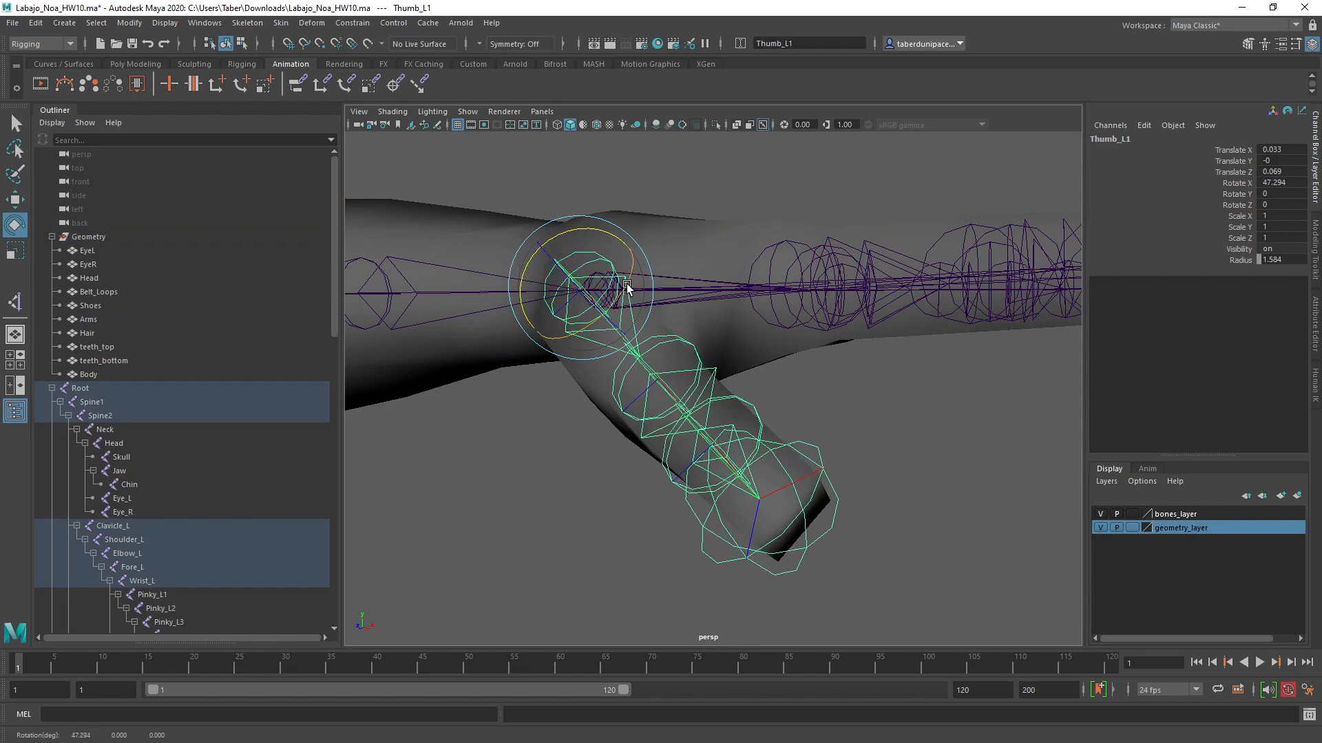
pyautogui.moveTo(626, 286); pyautogui.dragTo(688, 348)
pyautogui.moveTo(487, 181); pyautogui.dragTo(486, 187)
pyautogui.moveTo(758, 371)
pyautogui.keyDown('alt'); pyautogui.mouseDown()
pyautogui.moveTo(630, 425)
pyautogui.moveTo(565, 415)
pyautogui.moveTo(773, 404)
pyautogui.moveTo(641, 404)
pyautogui.moveTo(543, 457)
pyautogui.mouseUp(); pyautogui.keyUp('alt')
pyautogui.click(544, 457)
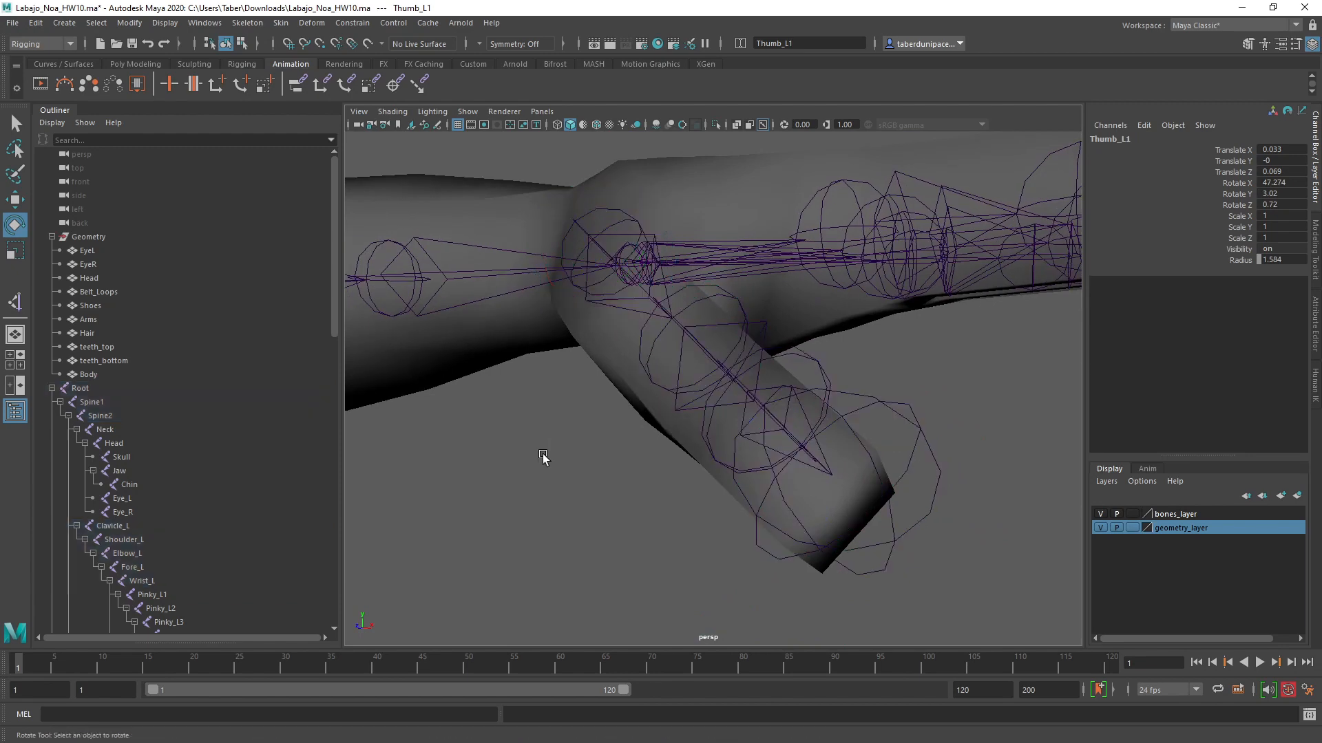
# Step: Examine how the spine, clavicle and hip joints sit inside the body mesh from several angles
pyautogui.scroll(-10, 653, 371)
pyautogui.keyDown('alt'); pyautogui.moveTo(654, 372); pyautogui.dragTo(599, 425); pyautogui.keyUp('alt')
pyautogui.scroll(5, 596, 425)
pyautogui.keyDown('alt'); pyautogui.moveTo(596, 425); pyautogui.dragTo(631, 435, button='middle'); pyautogui.keyUp('alt')
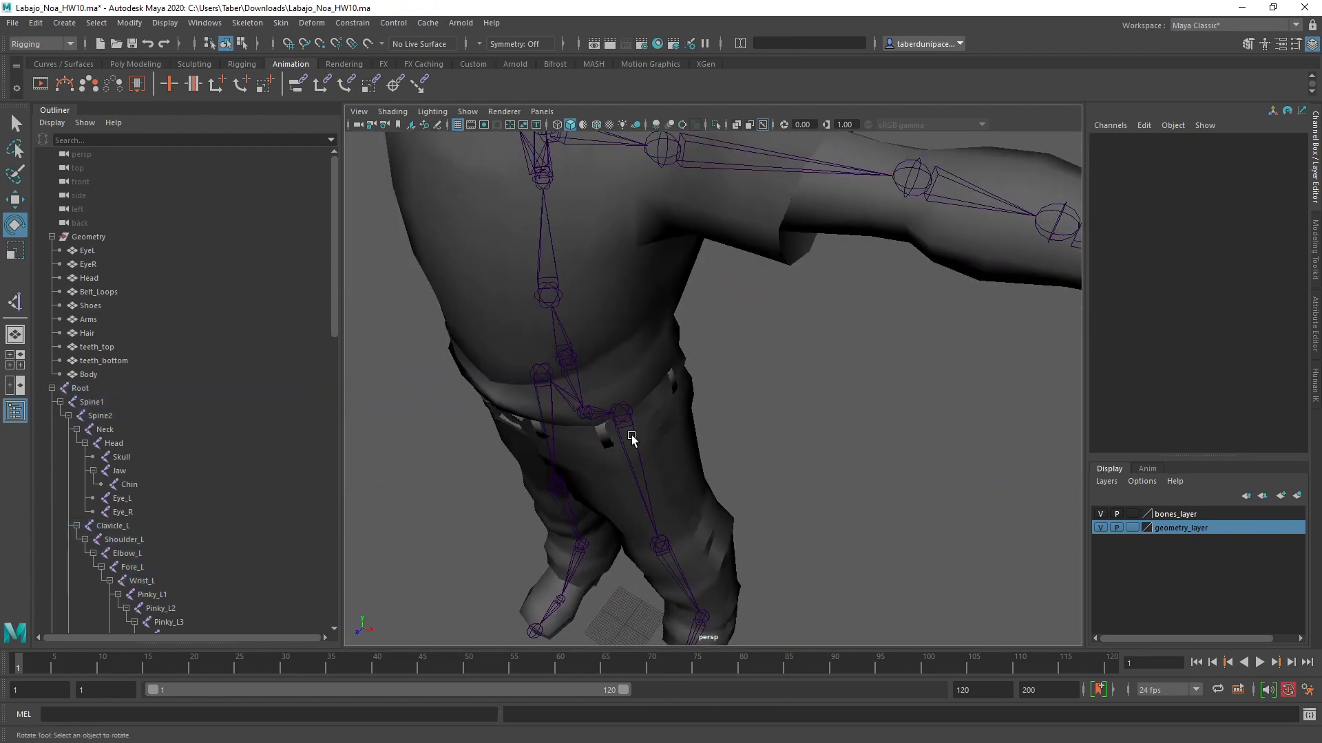
pyautogui.keyDown('alt'); pyautogui.moveTo(631, 440); pyautogui.dragTo(537, 444); pyautogui.keyUp('alt')
pyautogui.keyDown('alt'); pyautogui.moveTo(537, 444); pyautogui.dragTo(867, 399, button='middle'); pyautogui.keyUp('alt')
pyautogui.keyDown('alt'); pyautogui.moveTo(868, 398); pyautogui.dragTo(640, 470, button='right'); pyautogui.keyUp('alt')
pyautogui.keyDown('alt'); pyautogui.moveTo(640, 470); pyautogui.dragTo(881, 474); pyautogui.keyUp('alt')
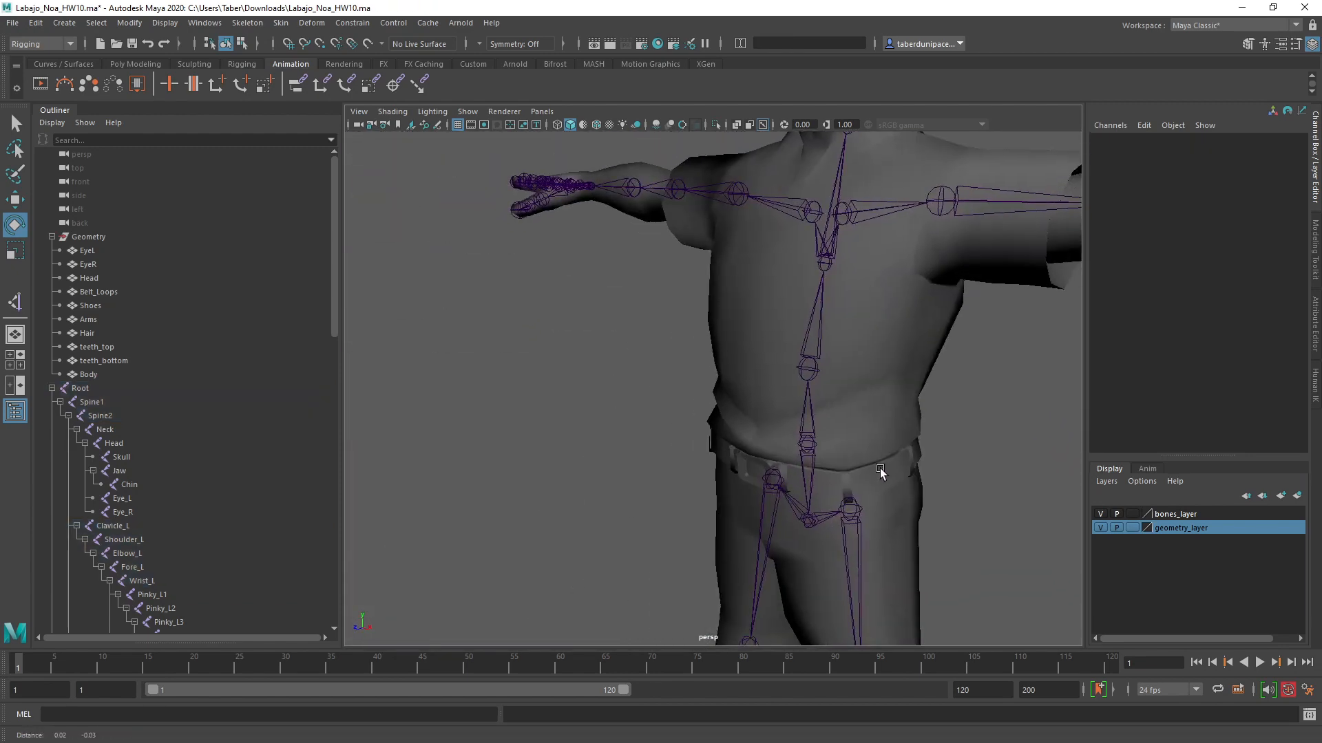
pyautogui.keyDown('alt'); pyautogui.moveTo(880, 469); pyautogui.dragTo(696, 282, button='middle'); pyautogui.keyUp('alt')
# Step: Select the Hip_L joint and inspect the left leg chain from hip to toe, from the side and front
pyautogui.click(677, 316)
pyautogui.keyDown('alt'); pyautogui.moveTo(895, 397); pyautogui.dragTo(831, 140, button='middle'); pyautogui.keyUp('alt')
pyautogui.keyDown('alt'); pyautogui.moveTo(835, 293); pyautogui.dragTo(793, 287); pyautogui.keyUp('alt')
pyautogui.keyDown('alt'); pyautogui.moveTo(796, 424); pyautogui.dragTo(761, 254, button='middle'); pyautogui.keyUp('alt')
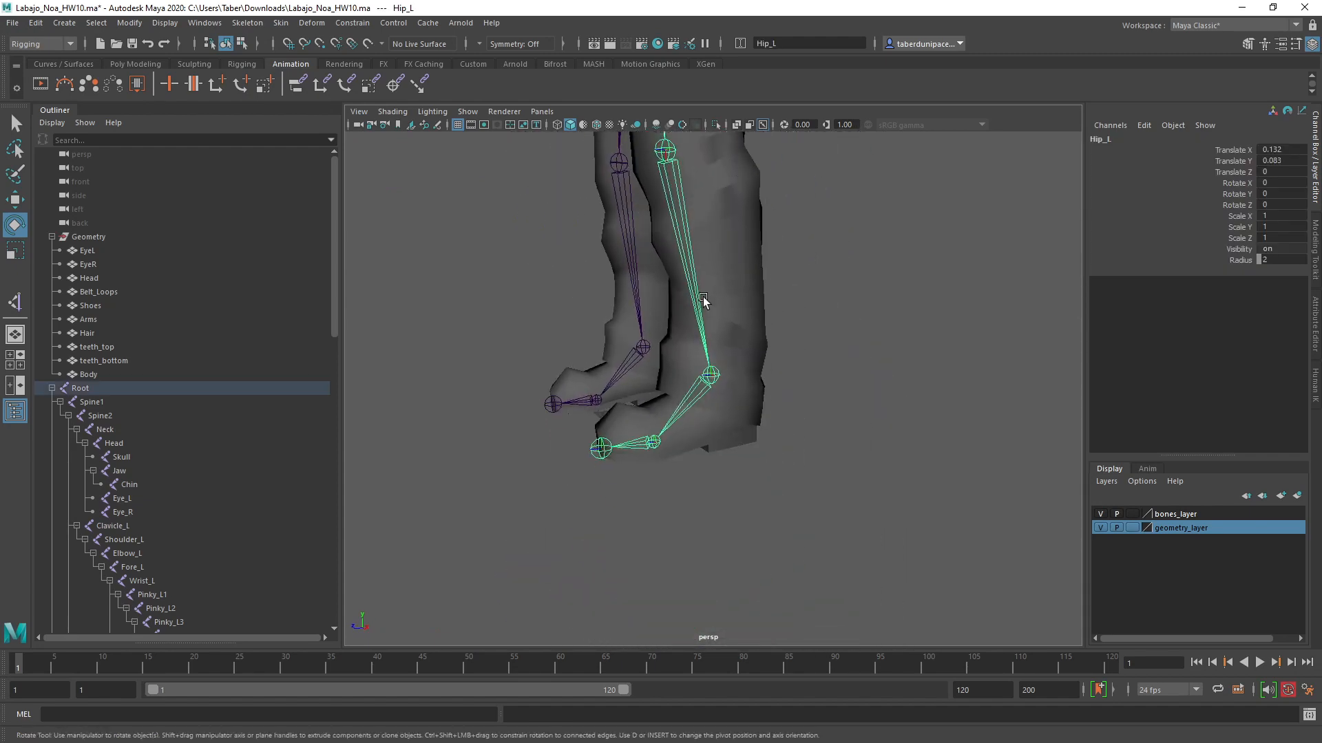
pyautogui.keyDown('alt'); pyautogui.moveTo(704, 299); pyautogui.dragTo(798, 307); pyautogui.keyUp('alt')
pyautogui.keyDown('alt'); pyautogui.moveTo(609, 331); pyautogui.dragTo(696, 358, button='middle'); pyautogui.keyUp('alt')
pyautogui.keyDown('alt'); pyautogui.moveTo(695, 358); pyautogui.dragTo(710, 363); pyautogui.keyUp('alt')
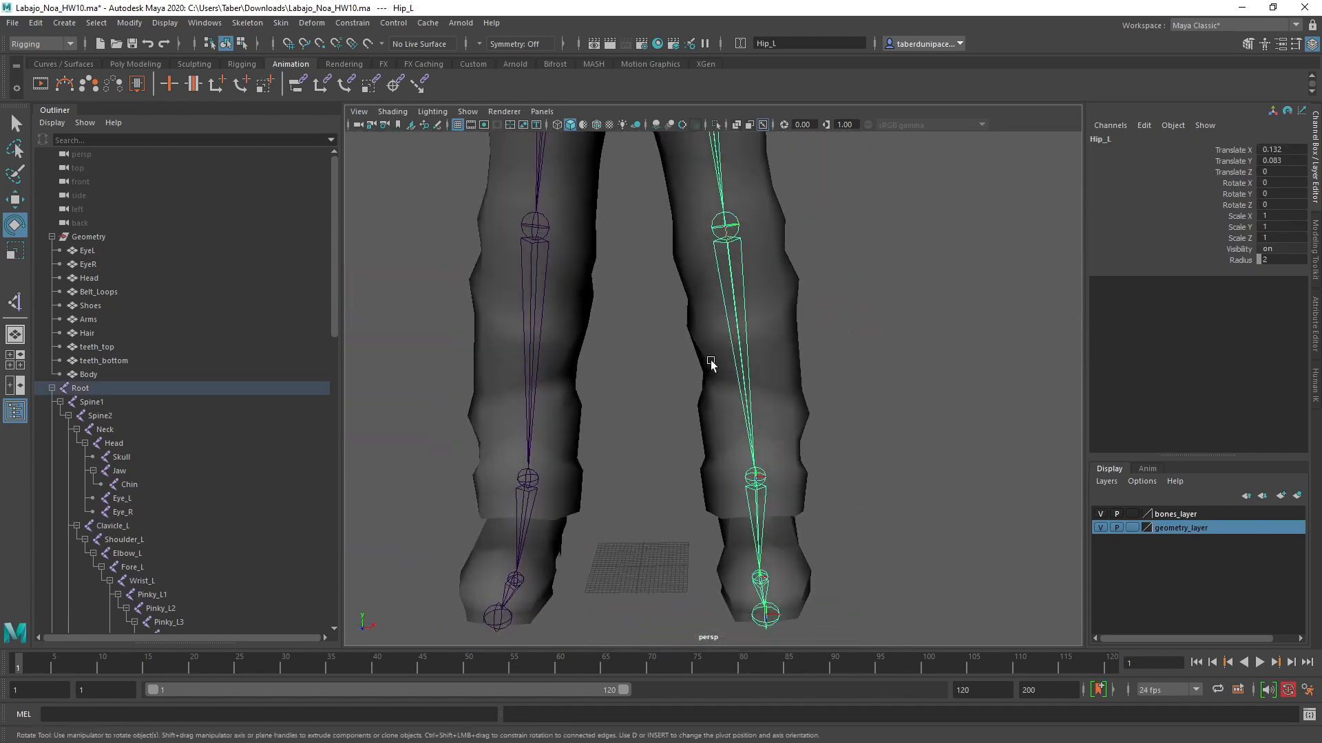
pyautogui.keyDown('alt'); pyautogui.moveTo(711, 360); pyautogui.dragTo(658, 458, button='middle'); pyautogui.keyUp('alt')
pyautogui.keyDown('alt'); pyautogui.moveTo(658, 457); pyautogui.dragTo(643, 292, button='right'); pyautogui.keyUp('alt')
pyautogui.keyDown('alt'); pyautogui.moveTo(642, 292); pyautogui.dragTo(719, 539, button='middle'); pyautogui.keyUp('alt')
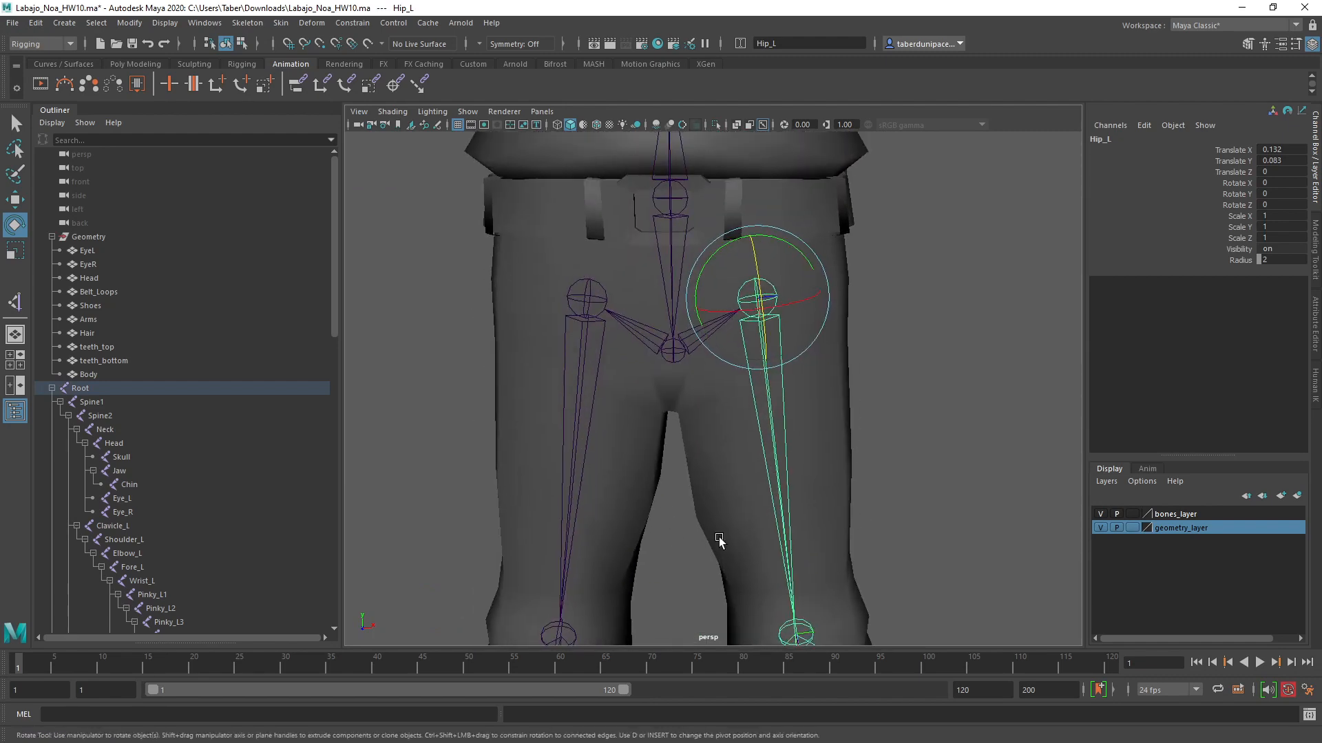
# Step: Try moving the Pelvis joint sideways with the Move tool, undo the move and clear the selection
pyautogui.click(700, 352)
pyautogui.scroll(3, 643, 331)
pyautogui.click(650, 328)
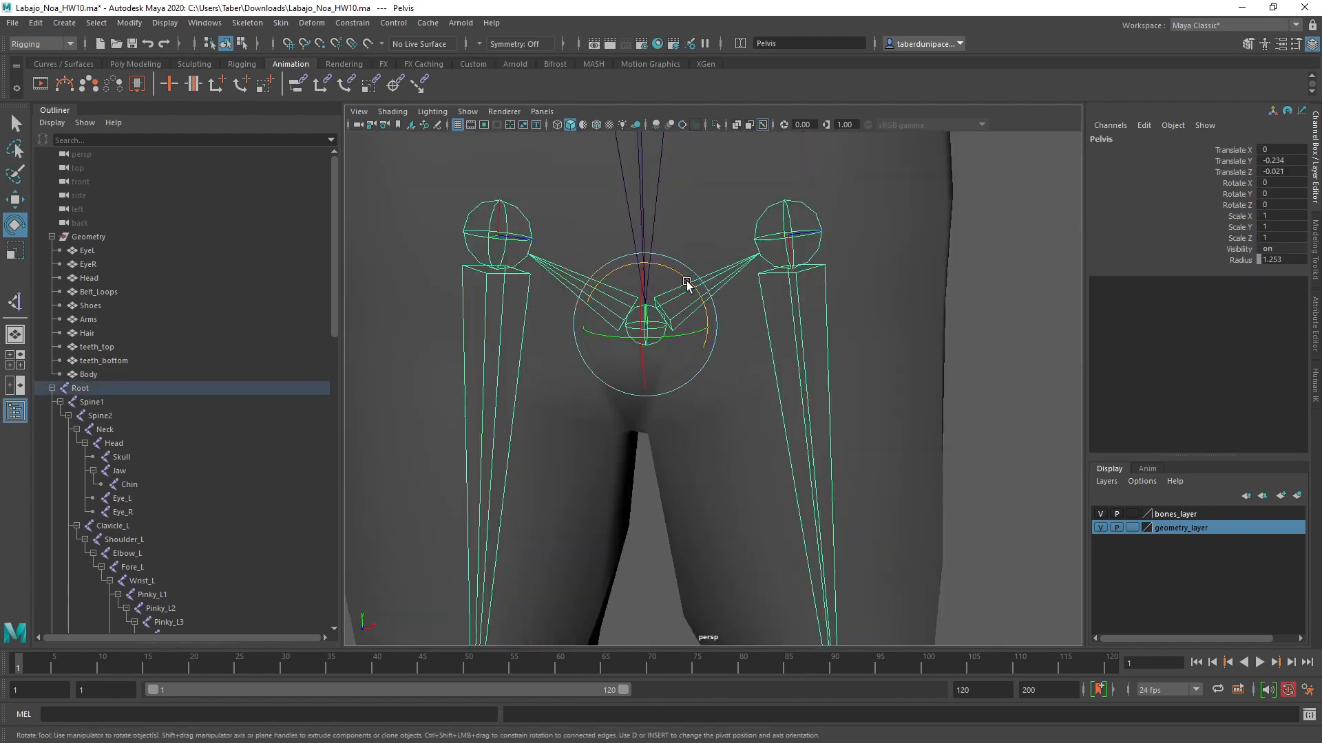
pyautogui.press('w')
pyautogui.moveTo(690, 279); pyautogui.dragTo(750, 294)
pyautogui.hotkey('ctrl', 'z')
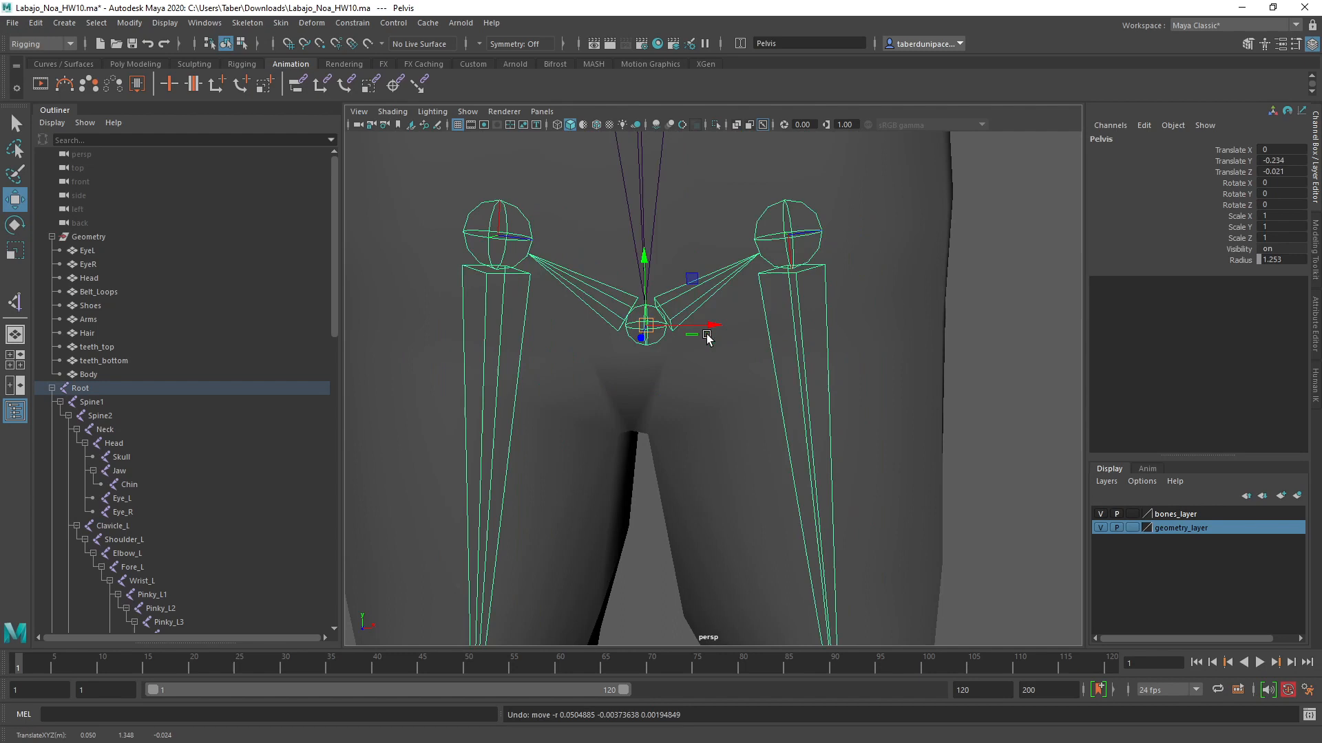
pyautogui.click(1019, 324)
# Step: Check the Pelvis, Hip_L and Hip_R joints in the hierarchy and review the whole skeleton inside the character
pyautogui.scroll(-3, 156, 431)
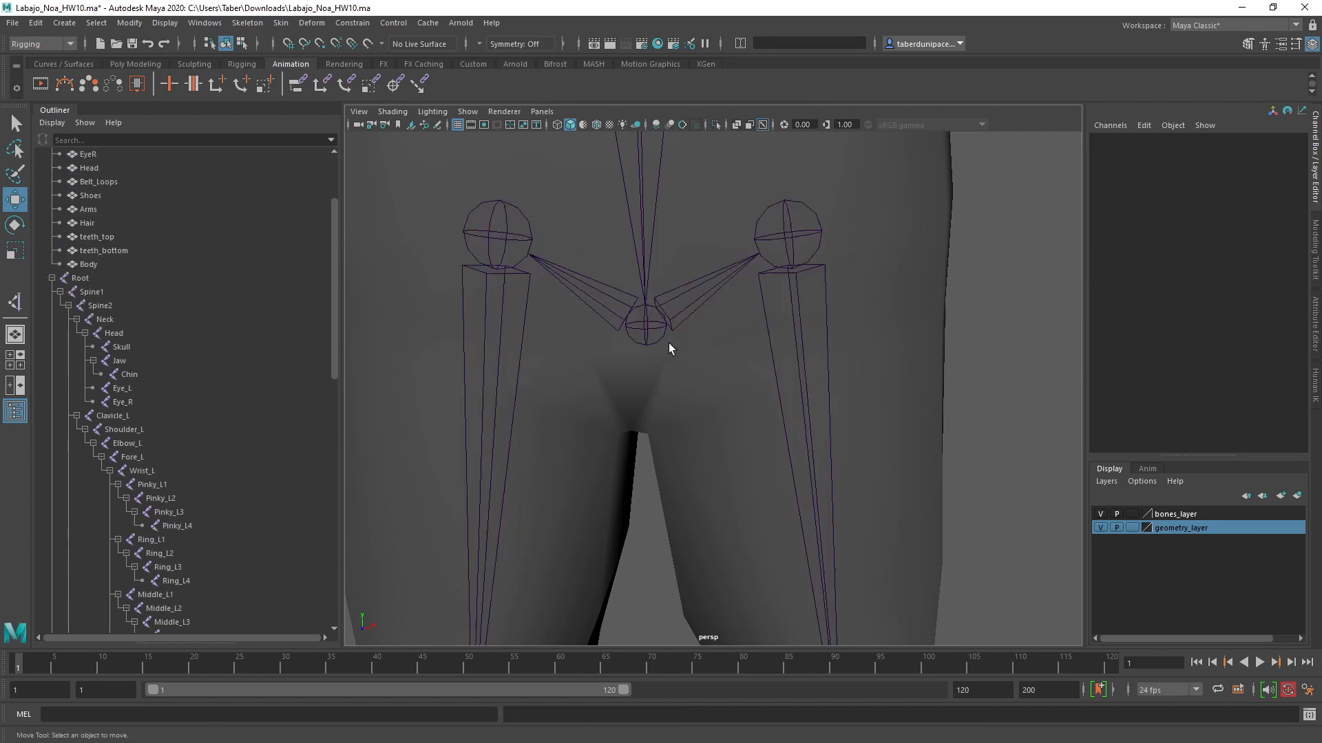
pyautogui.click(644, 327)
pyautogui.scroll(-10, 115, 348)
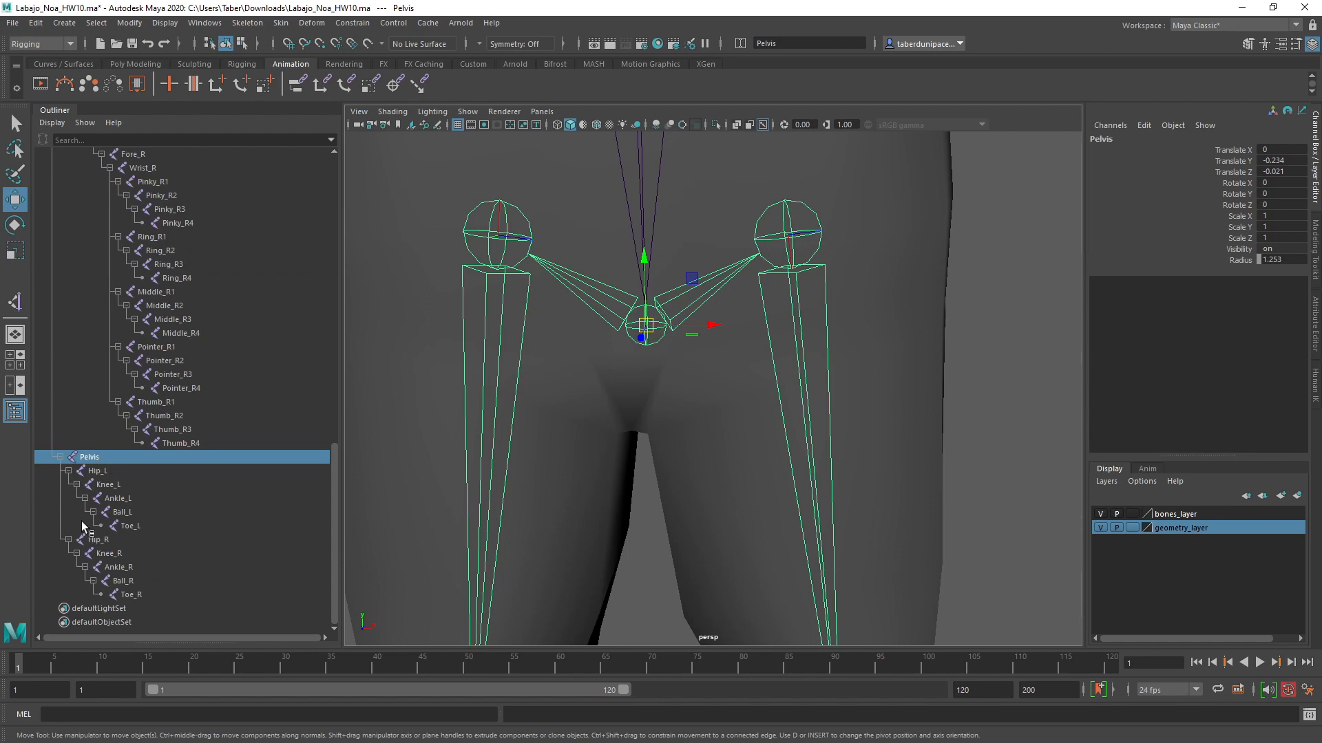
pyautogui.click(97, 472)
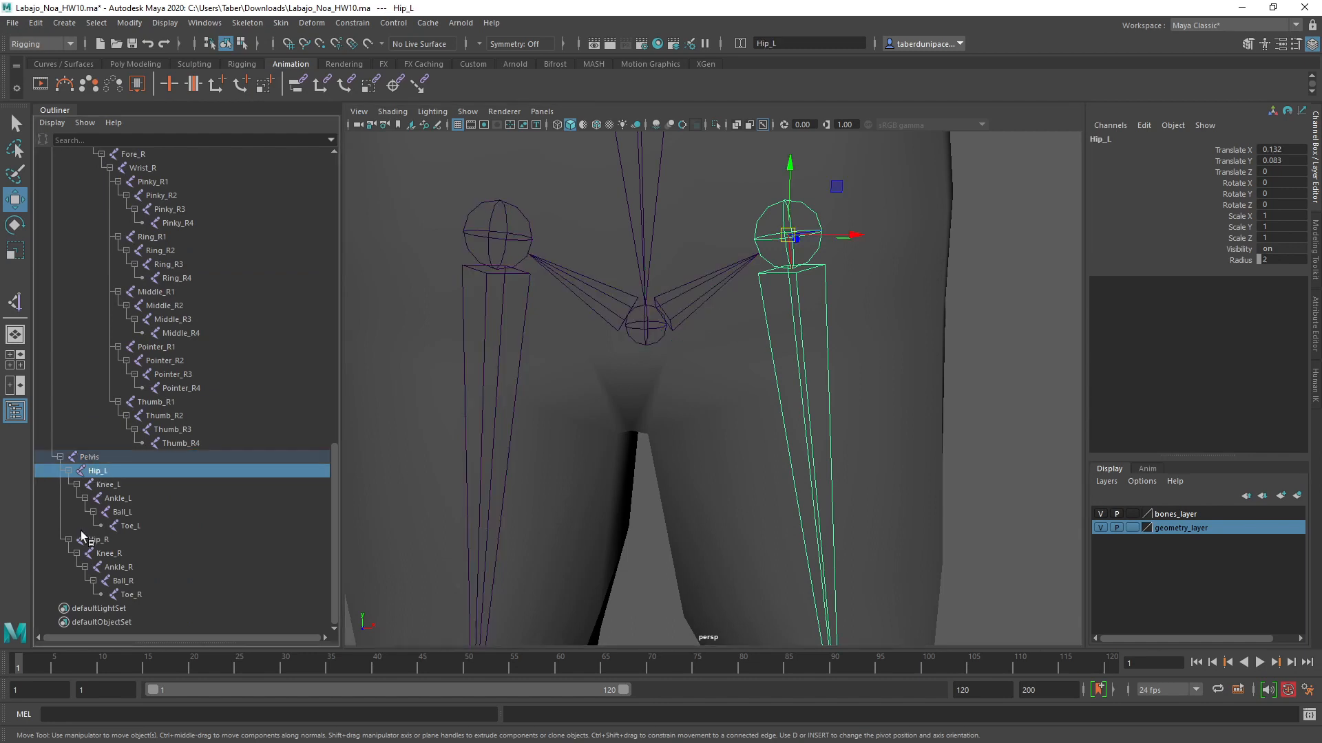
pyautogui.click(102, 540)
pyautogui.click(1015, 356)
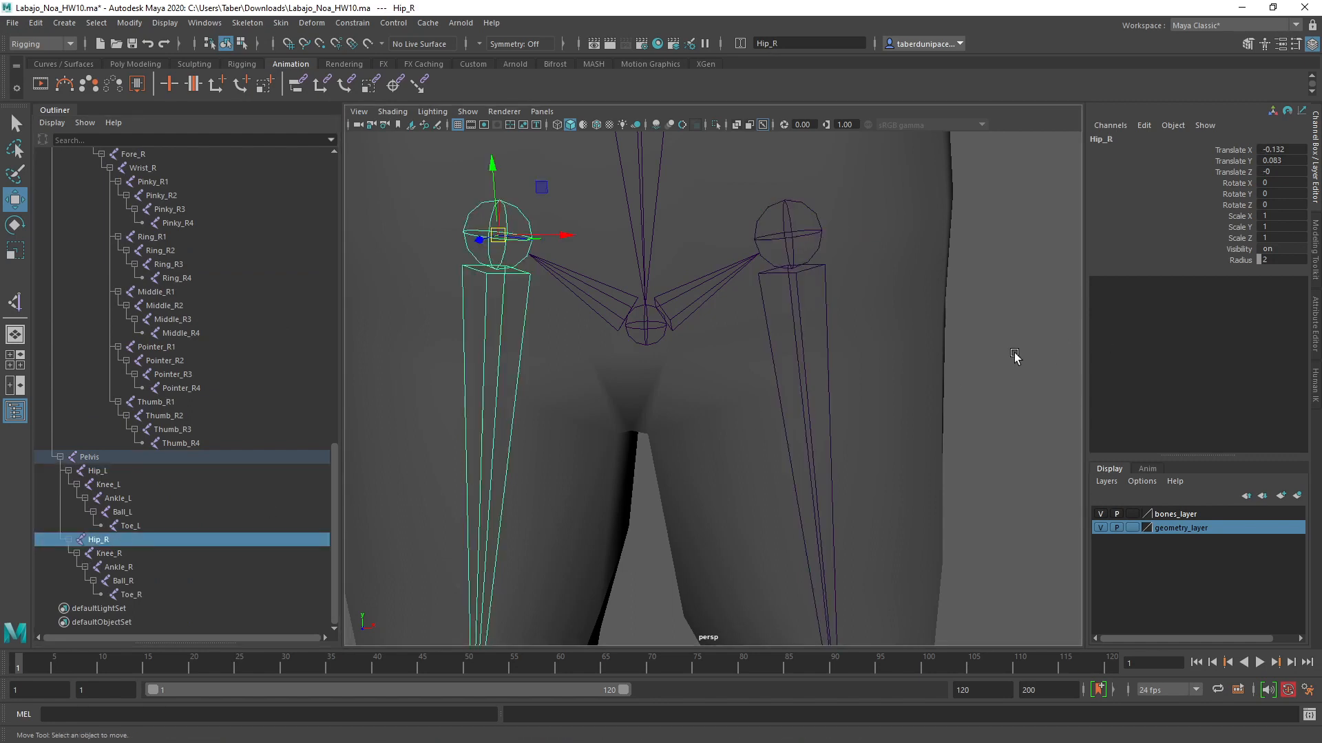
pyautogui.scroll(-3, 365, 373)
pyautogui.scroll(15, 189, 403)
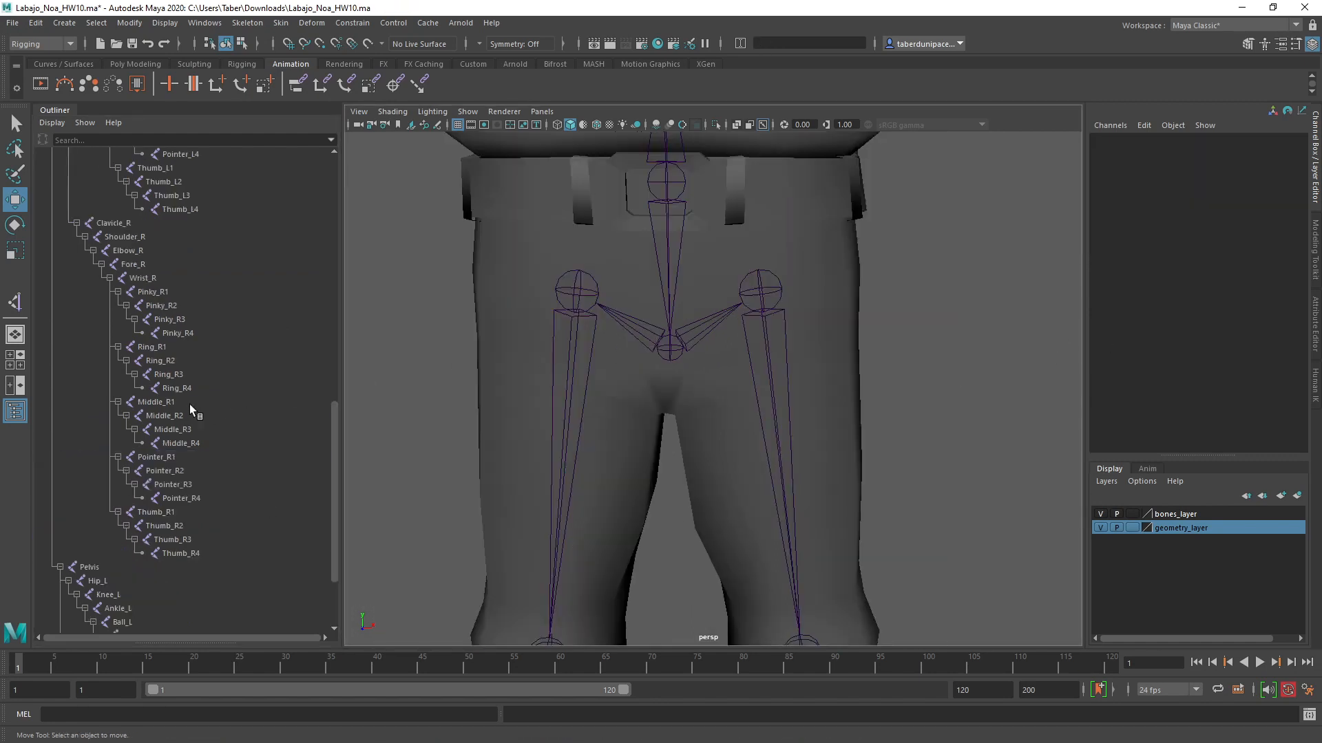
pyautogui.scroll(-5, 920, 316)
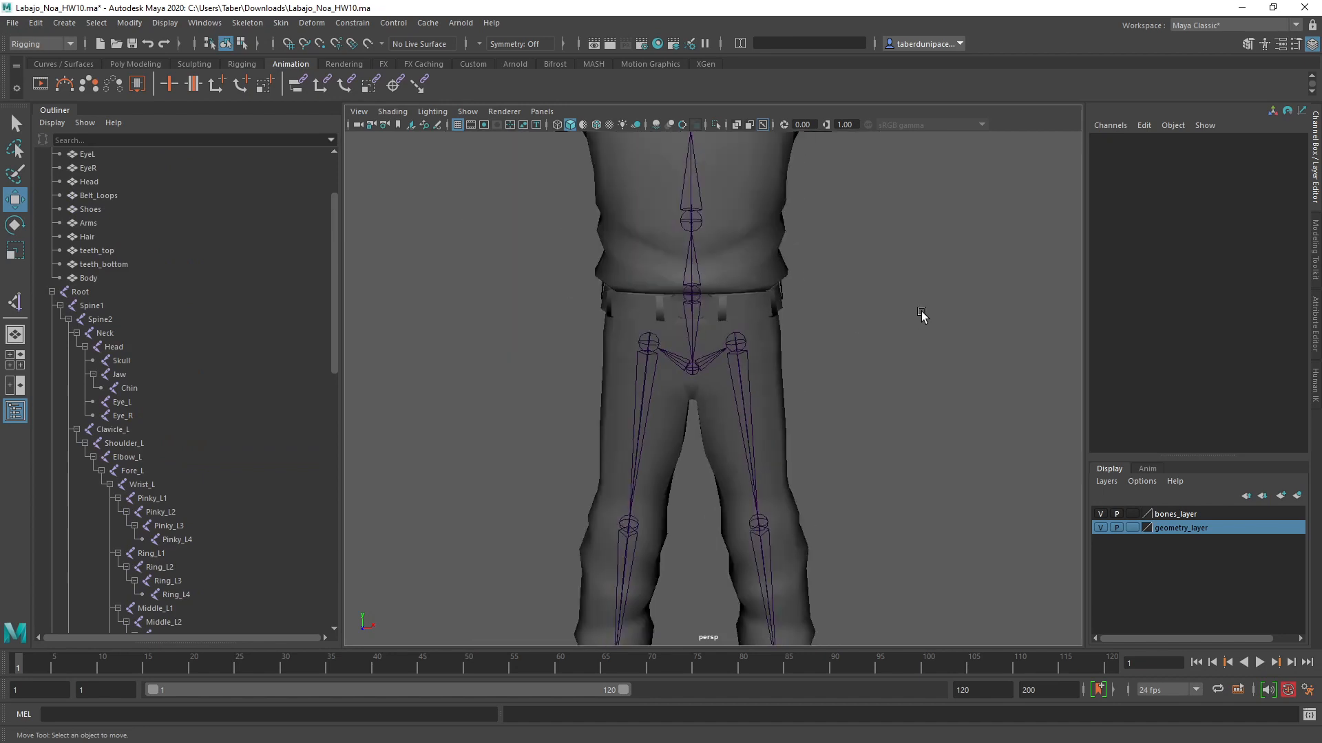
pyautogui.keyDown('alt'); pyautogui.moveTo(879, 319); pyautogui.dragTo(826, 371); pyautogui.keyUp('alt')
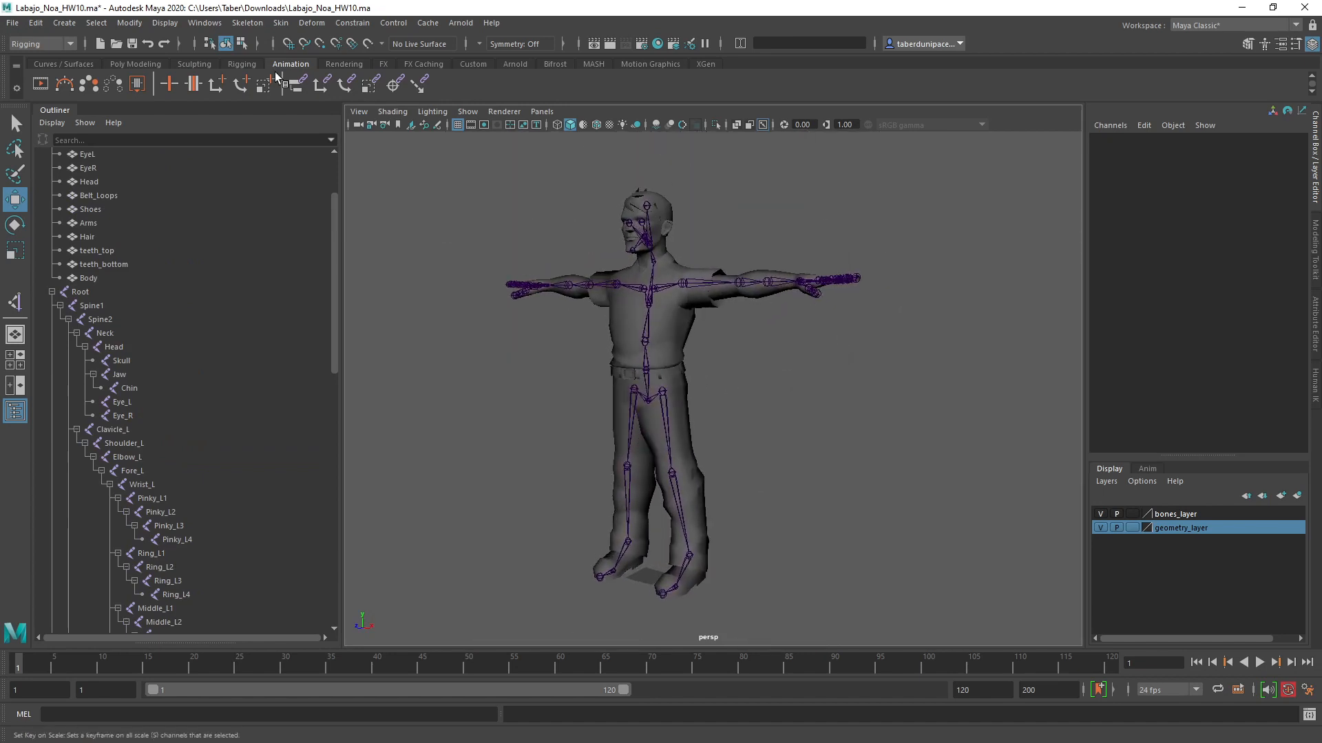
# Step: Open the next character's SkeletonRig scene, expand its Geometry group and select the EyeL mesh
pyautogui.click(117, 48)
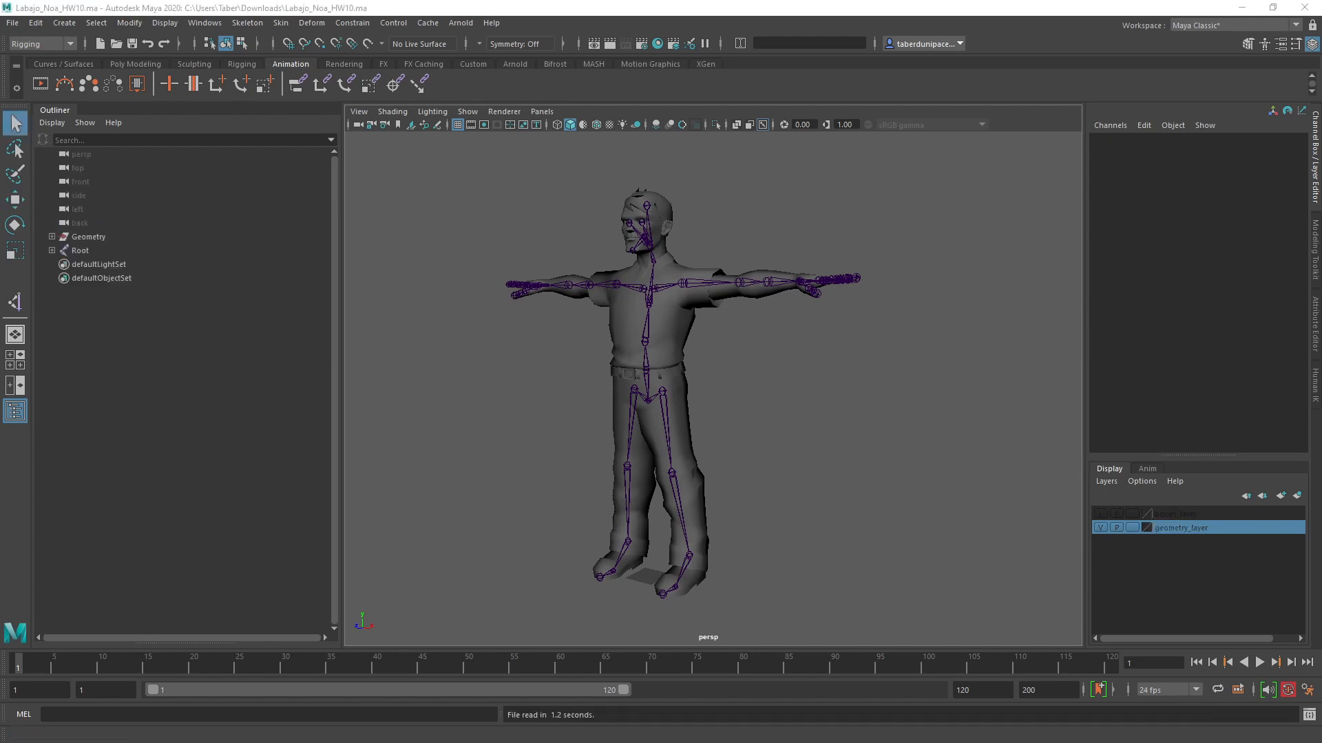
pyautogui.click(53, 237)
pyautogui.click(117, 252)
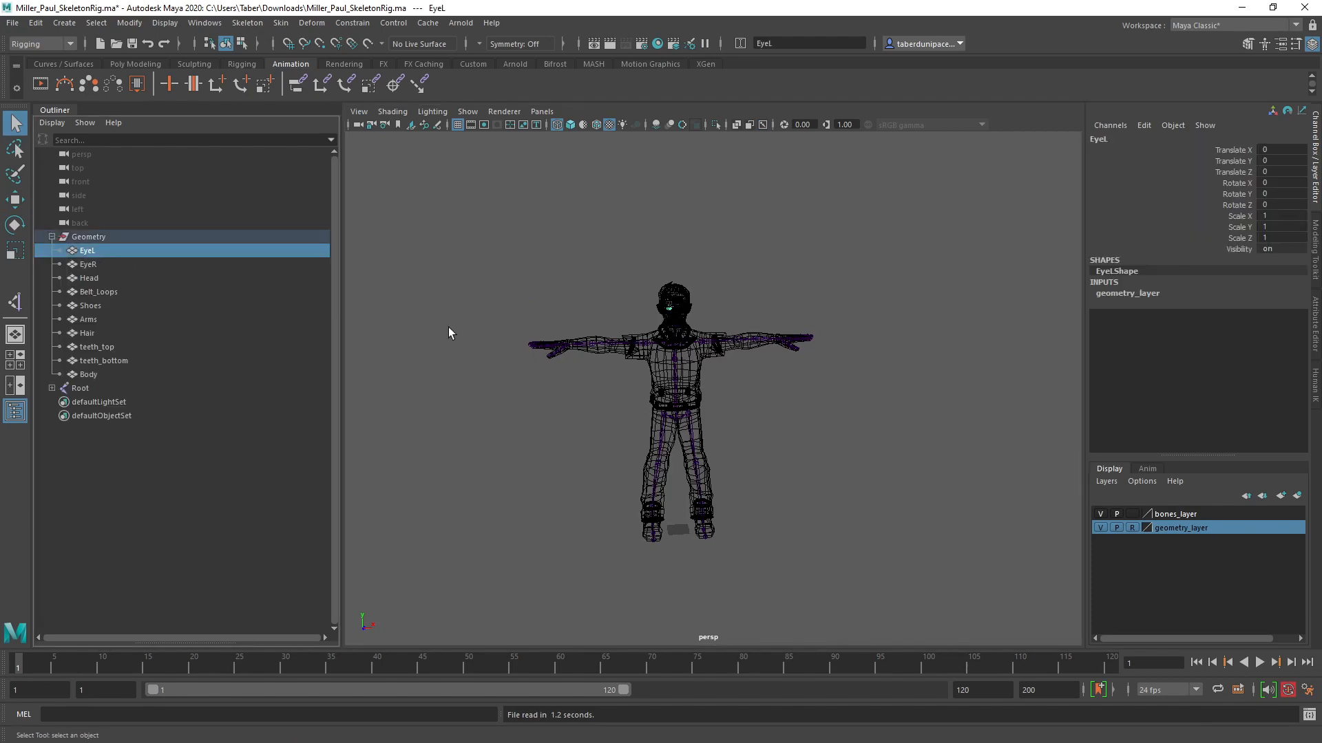
# Step: Check the remaining Geometry meshes one at a time, down to Body, and clear the selection
pyautogui.scroll(5, 449, 326)
pyautogui.scroll(-3, 454, 328)
pyautogui.press('Down')
pyautogui.press('Down')
pyautogui.press('Down')
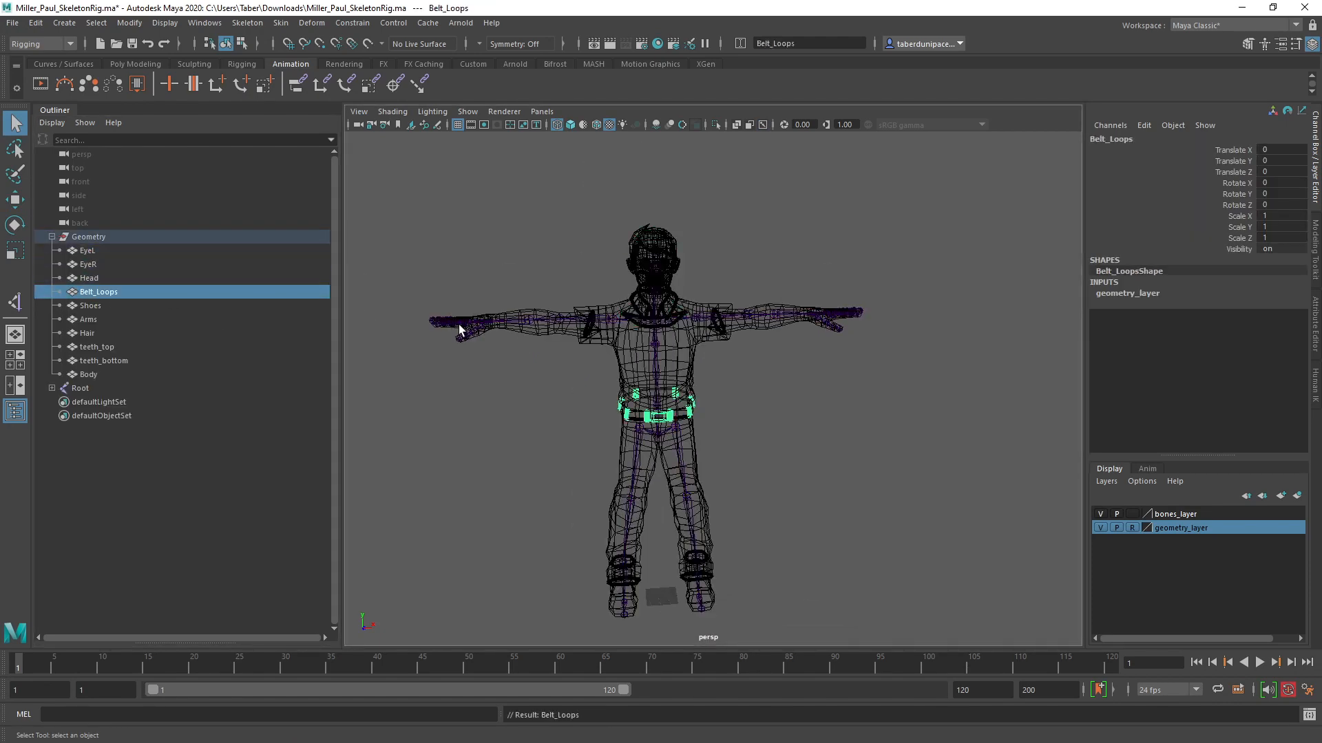
pyautogui.press('Down')
pyautogui.press('Down')
pyautogui.press('Down')
pyautogui.press('Down')
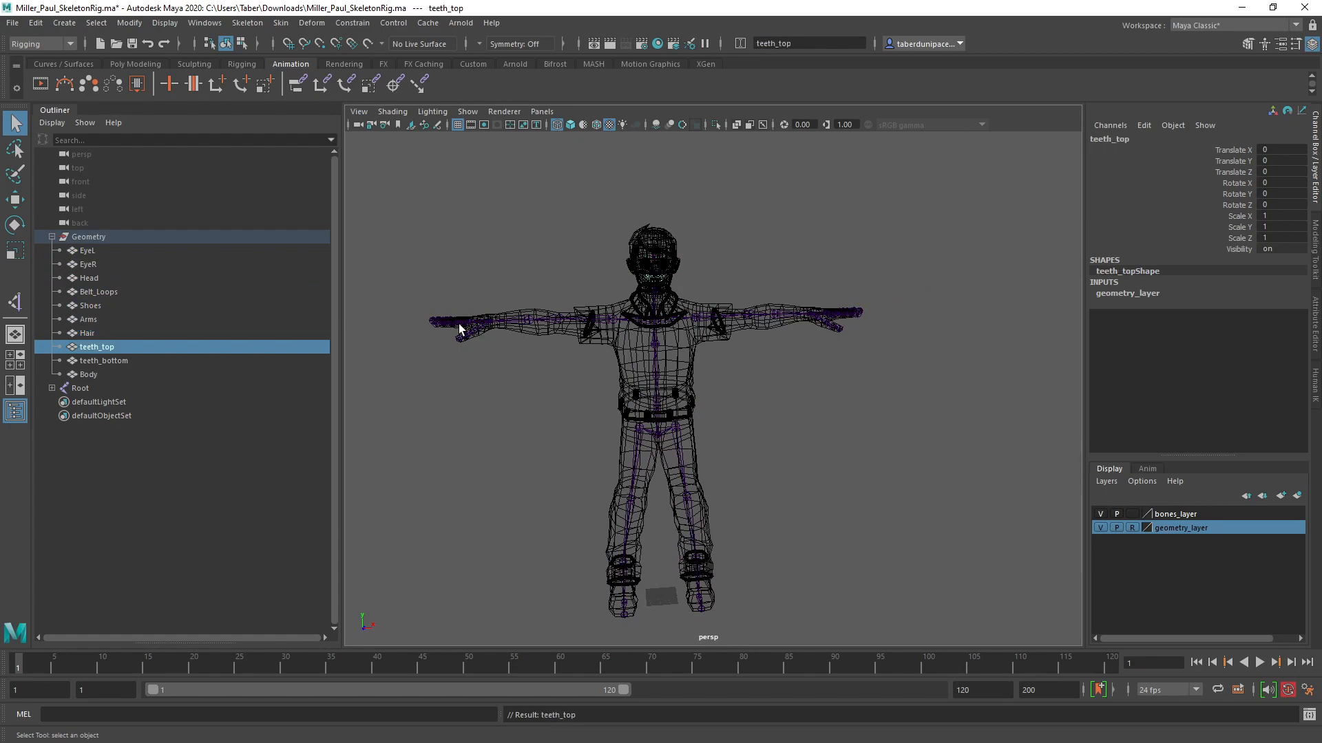
pyautogui.press('Down')
pyautogui.press('Down')
pyautogui.click(552, 387)
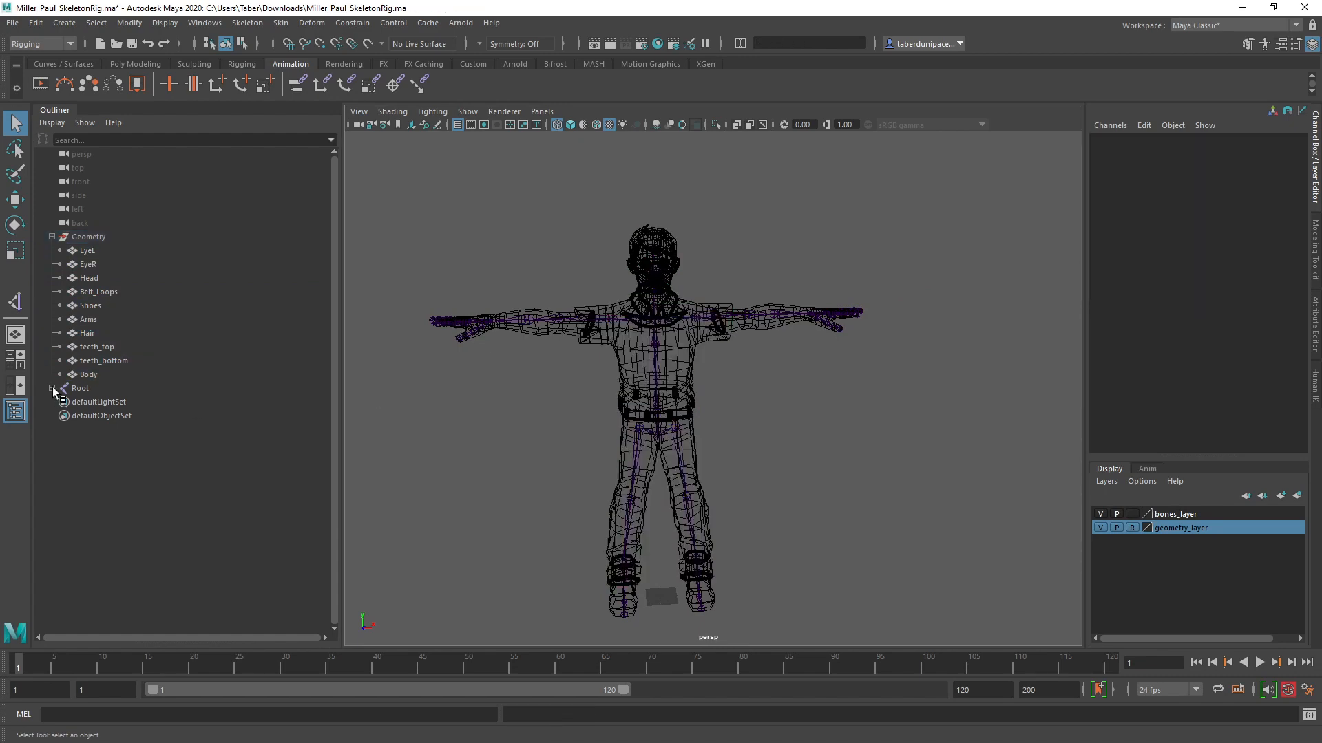
# Step: Expand the Root hierarchy, select and frame the Root joint, and inspect the spine joints up to the chest close up
pyautogui.click(52, 388)
pyautogui.click(80, 388)
pyautogui.press('f')
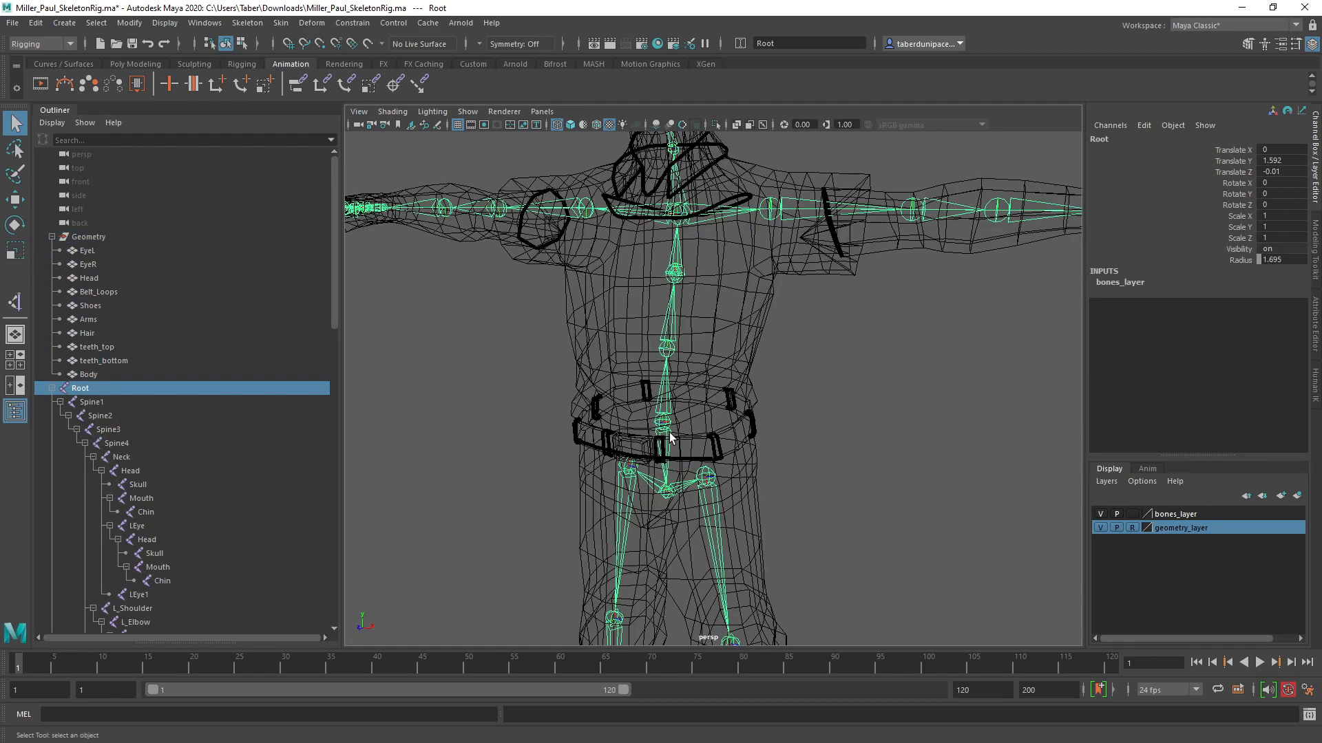
pyautogui.scroll(5, 691, 440)
pyautogui.press('w')
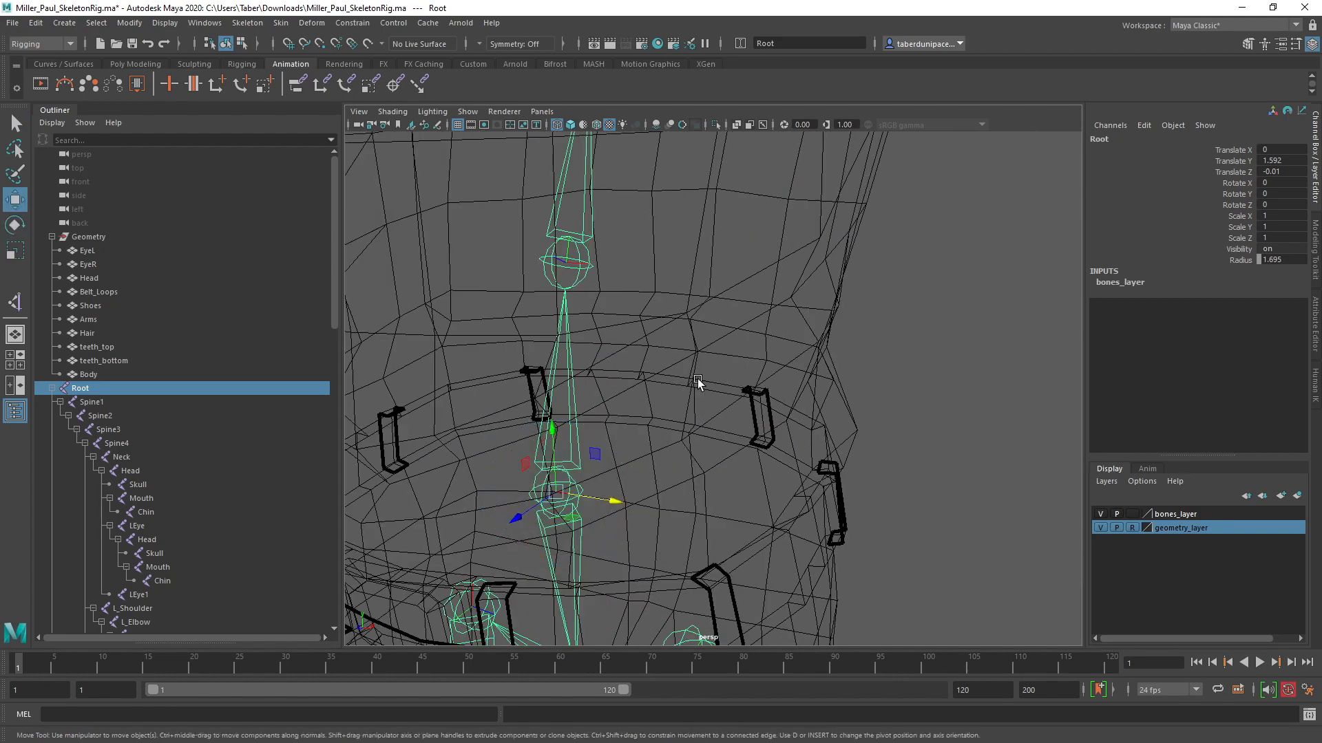
pyautogui.keyDown('alt'); pyautogui.moveTo(678, 279); pyautogui.dragTo(670, 384); pyautogui.keyUp('alt')
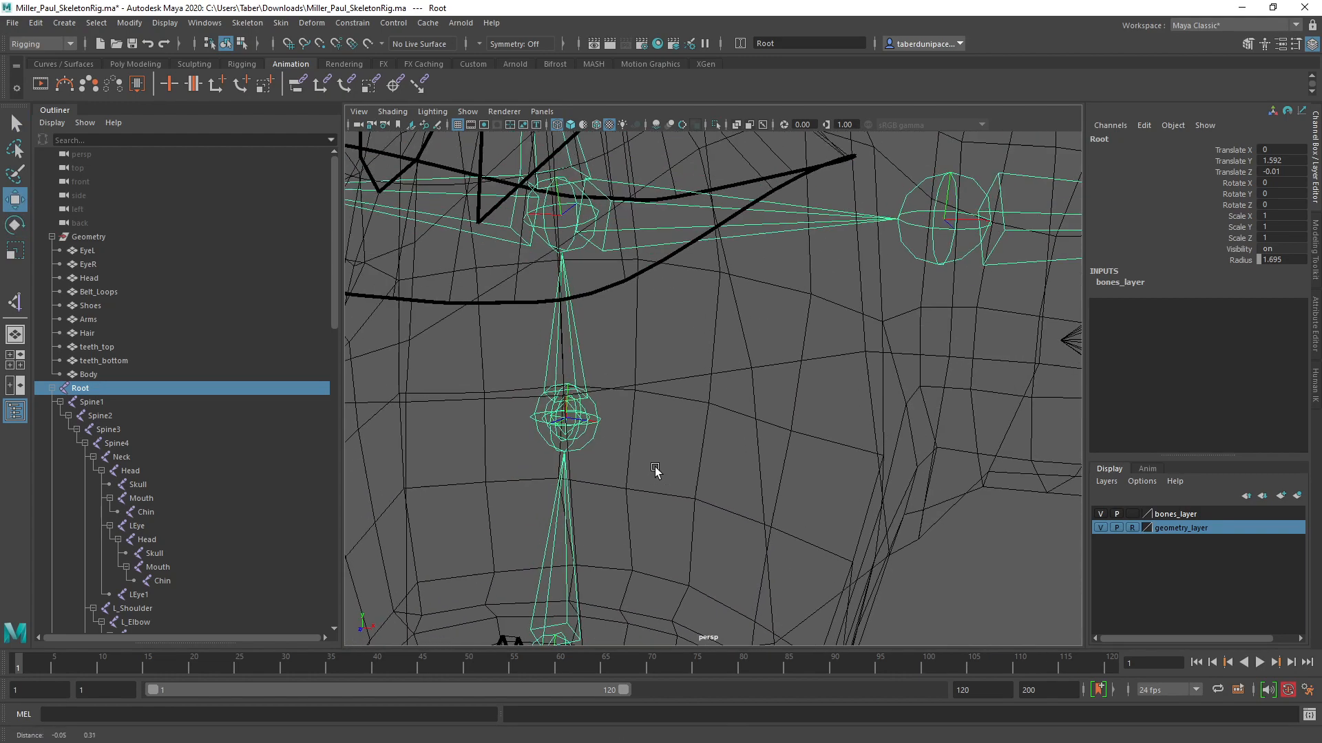
pyautogui.keyDown('alt'); pyautogui.moveTo(655, 470); pyautogui.dragTo(678, 452, button='middle'); pyautogui.keyUp('alt')
pyautogui.keyDown('alt'); pyautogui.moveTo(564, 446); pyautogui.dragTo(610, 456, button='right'); pyautogui.keyUp('alt')
pyautogui.keyDown('alt'); pyautogui.moveTo(556, 463); pyautogui.dragTo(667, 449, button='middle'); pyautogui.keyUp('alt')
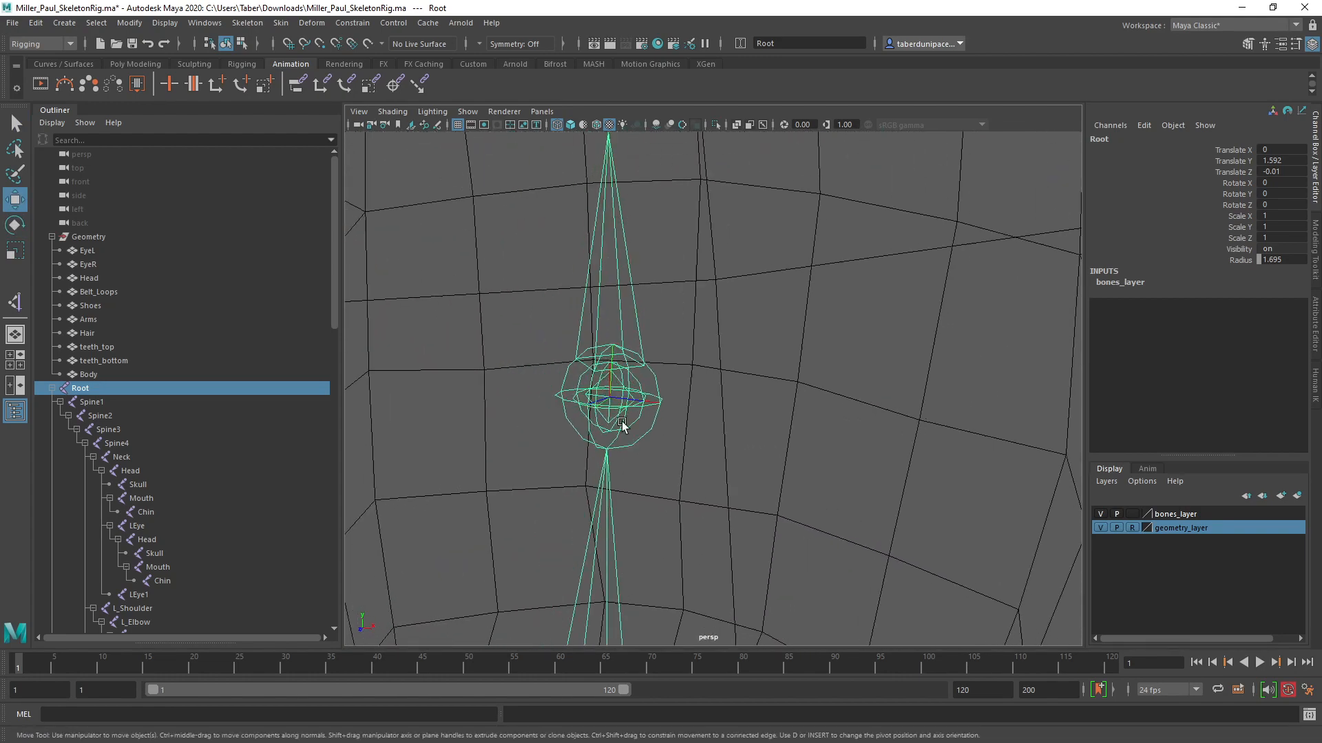
# Step: Select the spine joints one after another from Spine1 to Spine4 and examine their placement in the torso
pyautogui.click(105, 402)
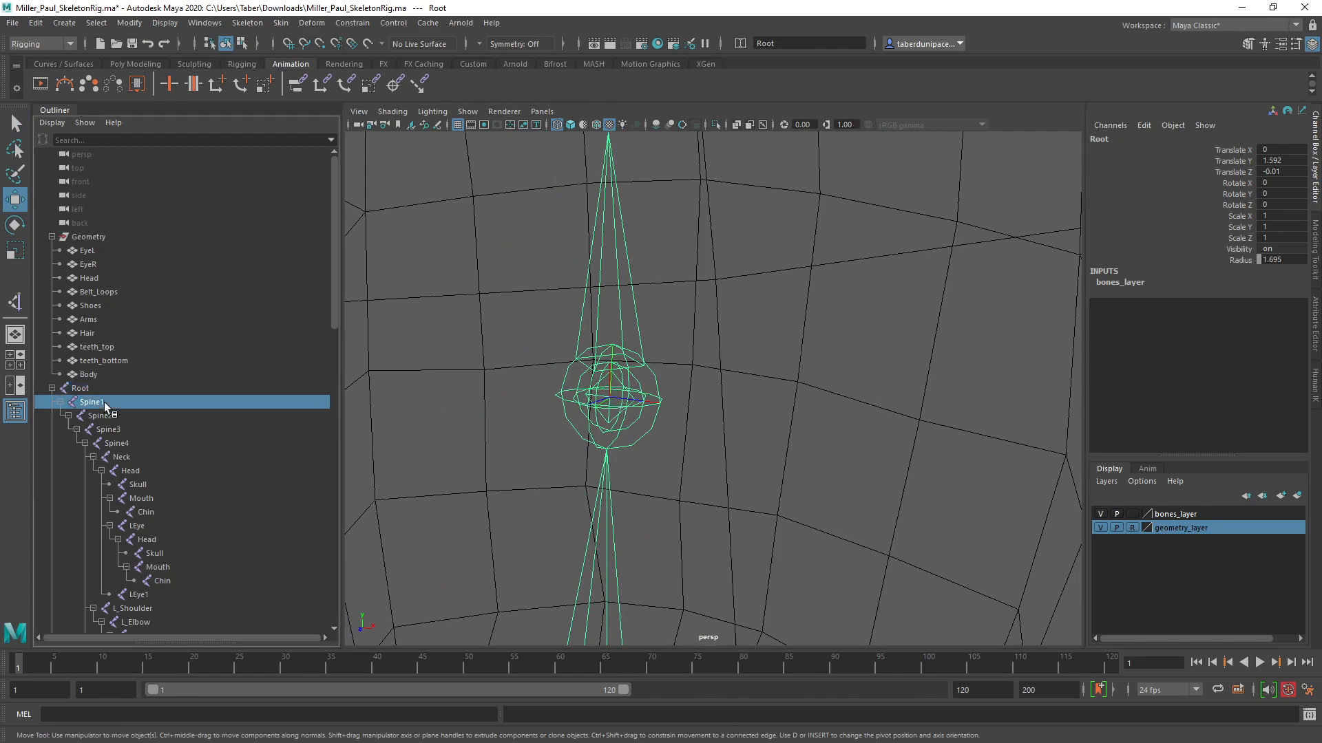
pyautogui.scroll(-6, 728, 427)
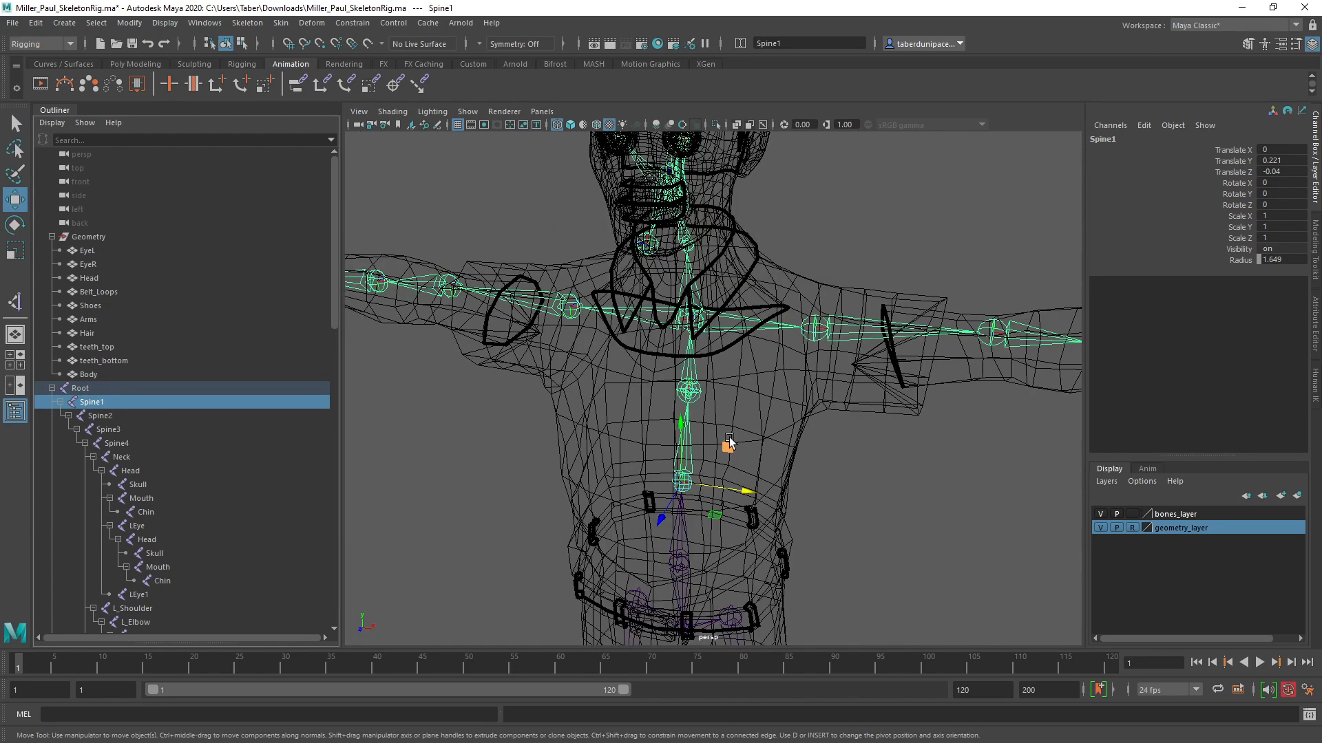
pyautogui.press('Down')
pyautogui.press('Down')
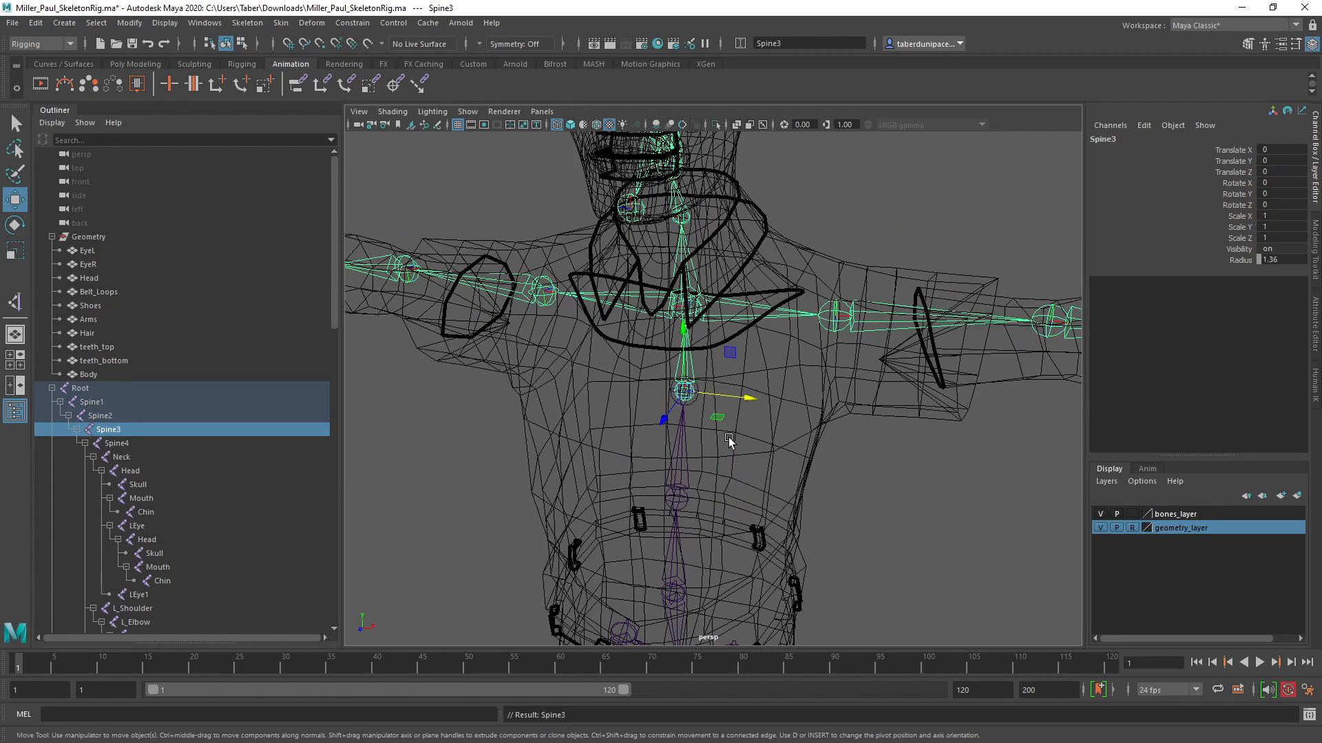
pyautogui.press('Down')
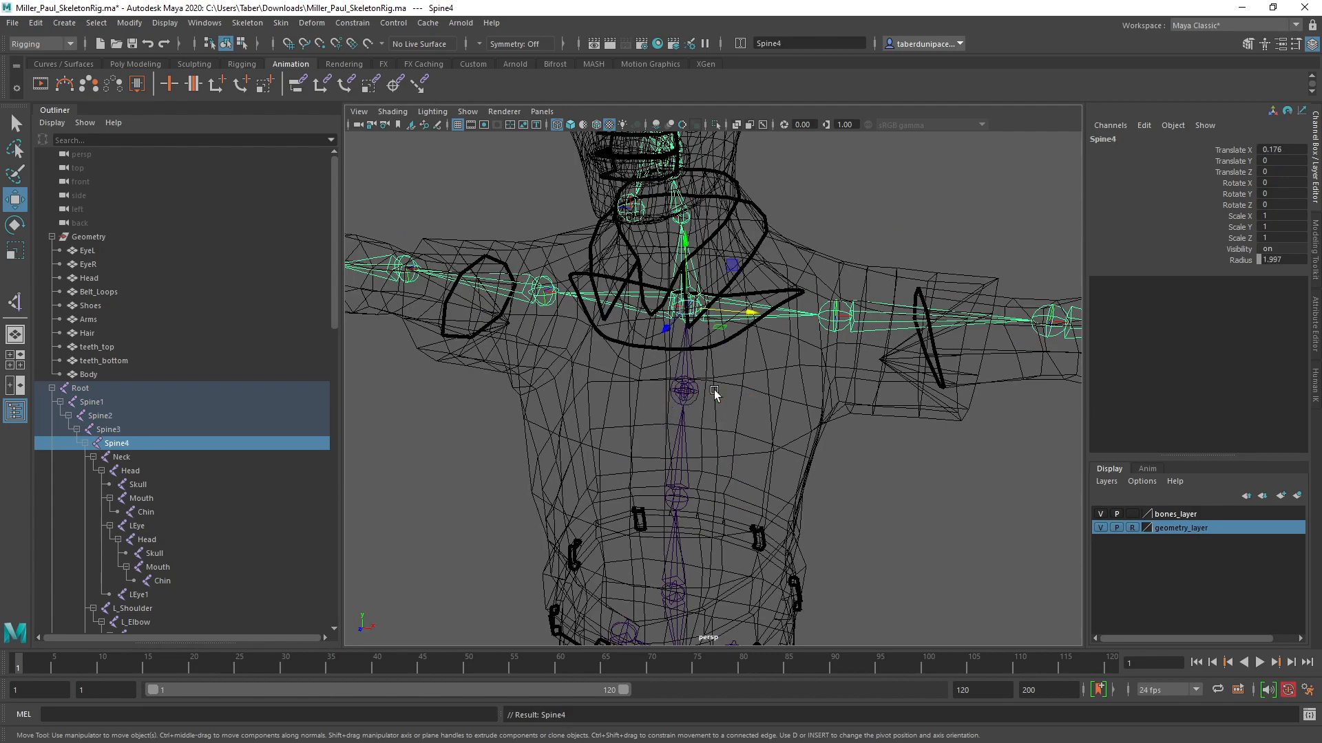
pyautogui.keyDown('alt'); pyautogui.moveTo(839, 495); pyautogui.dragTo(697, 432); pyautogui.keyUp('alt')
pyautogui.keyDown('alt'); pyautogui.moveTo(626, 342); pyautogui.dragTo(524, 440); pyautogui.keyUp('alt')
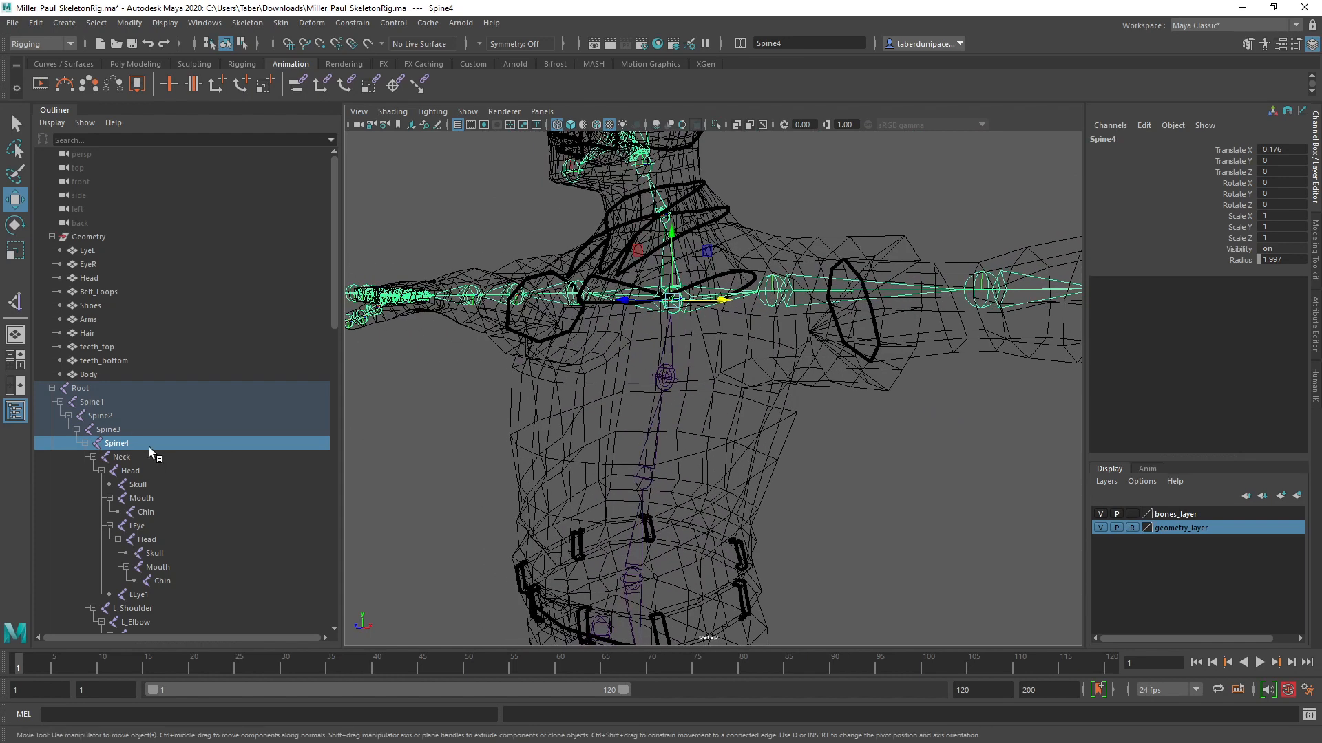
# Step: Compare the Spine3 joint with its neighbouring spine joints, ending with Spine3 selected and viewed from nearer the front
pyautogui.click(111, 430)
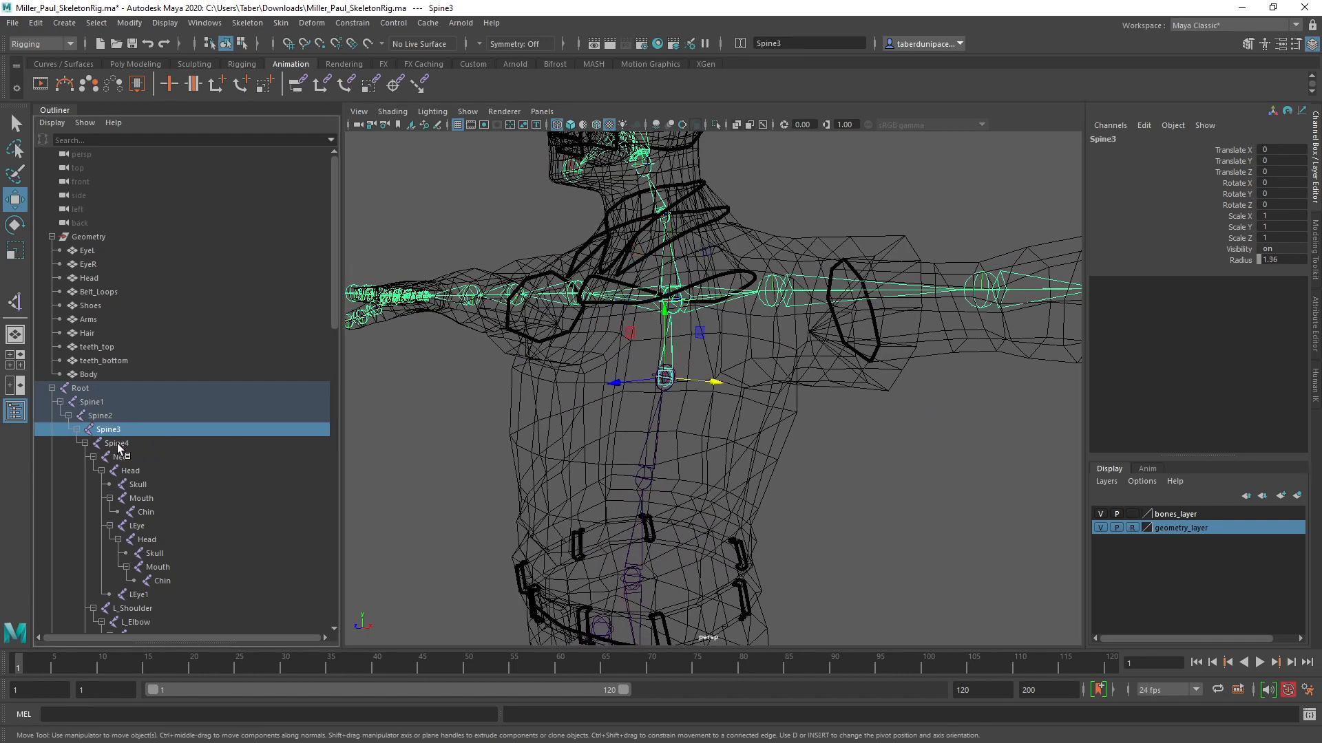
pyautogui.click(155, 441)
pyautogui.press('Down')
pyautogui.keyDown('alt'); pyautogui.moveTo(490, 447); pyautogui.dragTo(516, 449); pyautogui.keyUp('alt')
pyautogui.keyDown('alt'); pyautogui.moveTo(490, 450); pyautogui.dragTo(559, 471, button='middle'); pyautogui.keyUp('alt')
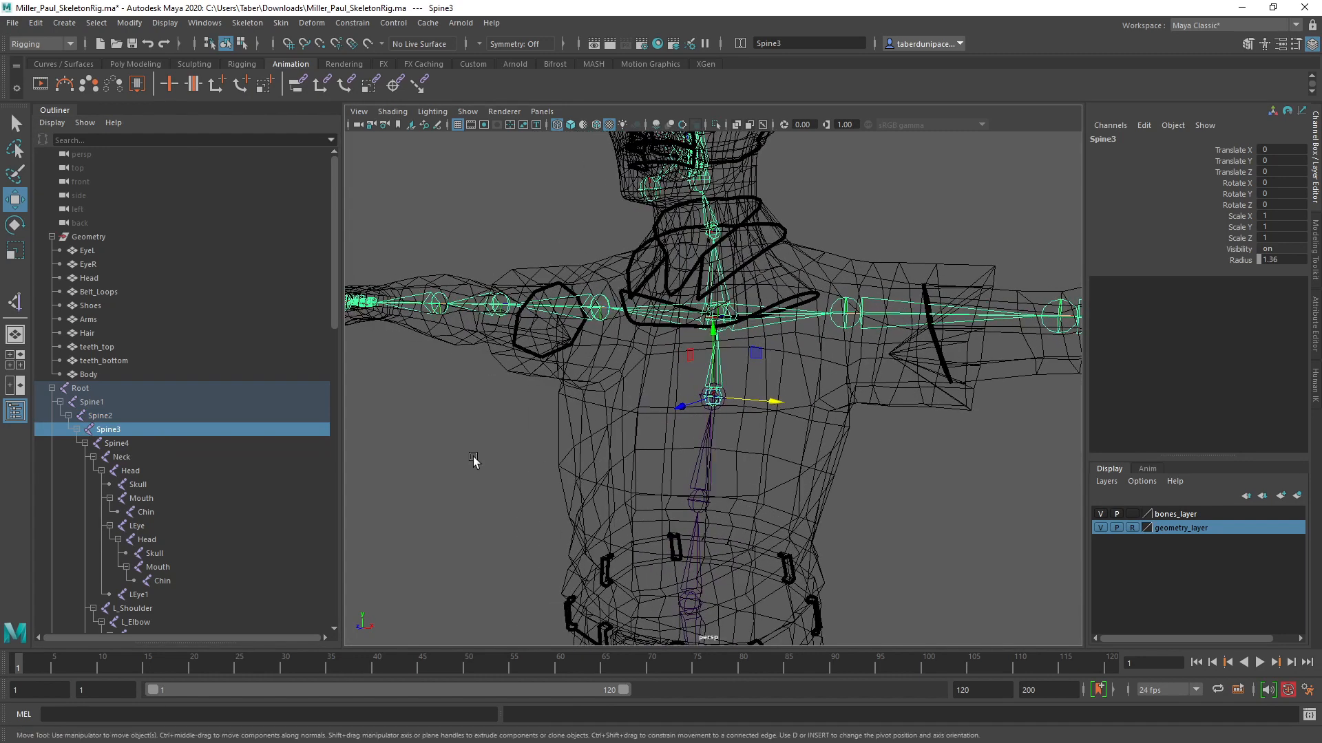
# Step: Unparent the Spine3 joint from Spine2 and delete the Spine2 joint
pyautogui.hotkey('shift', 'p')
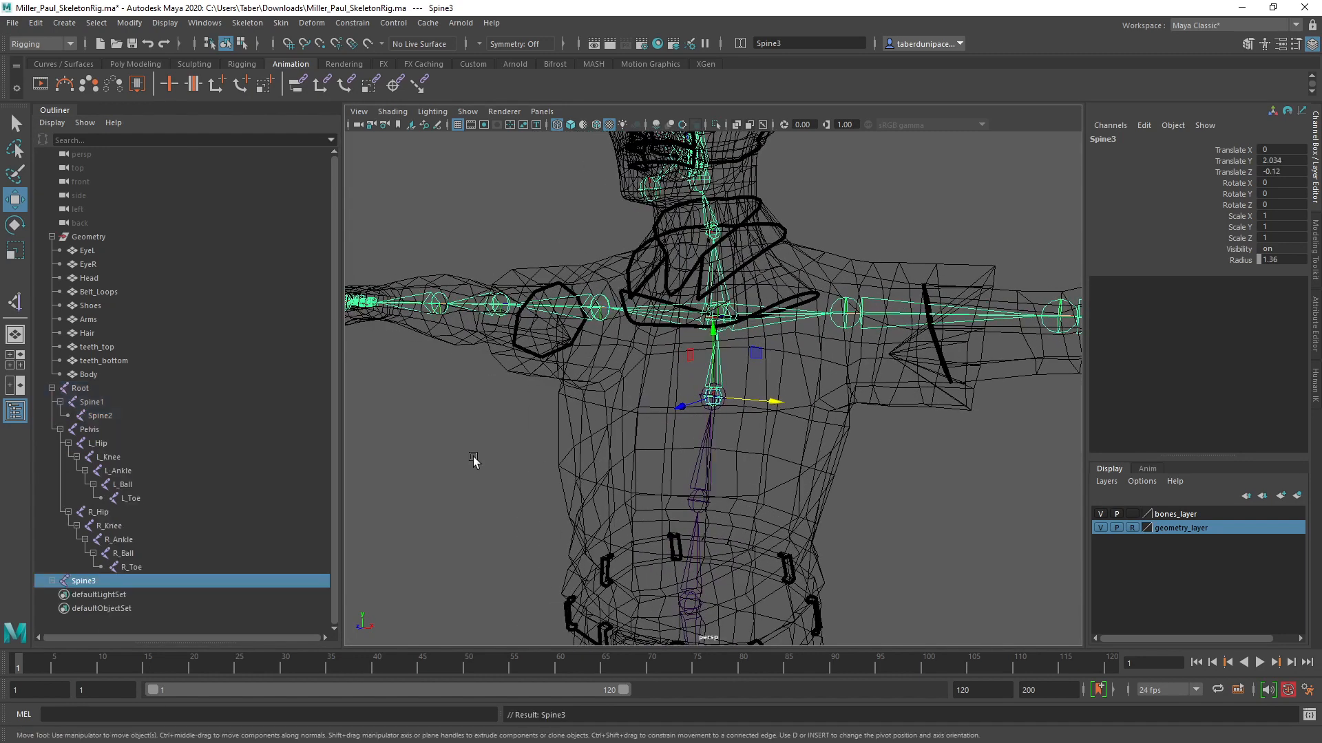
pyautogui.click(442, 438)
pyautogui.click(707, 458)
pyautogui.press('Down')
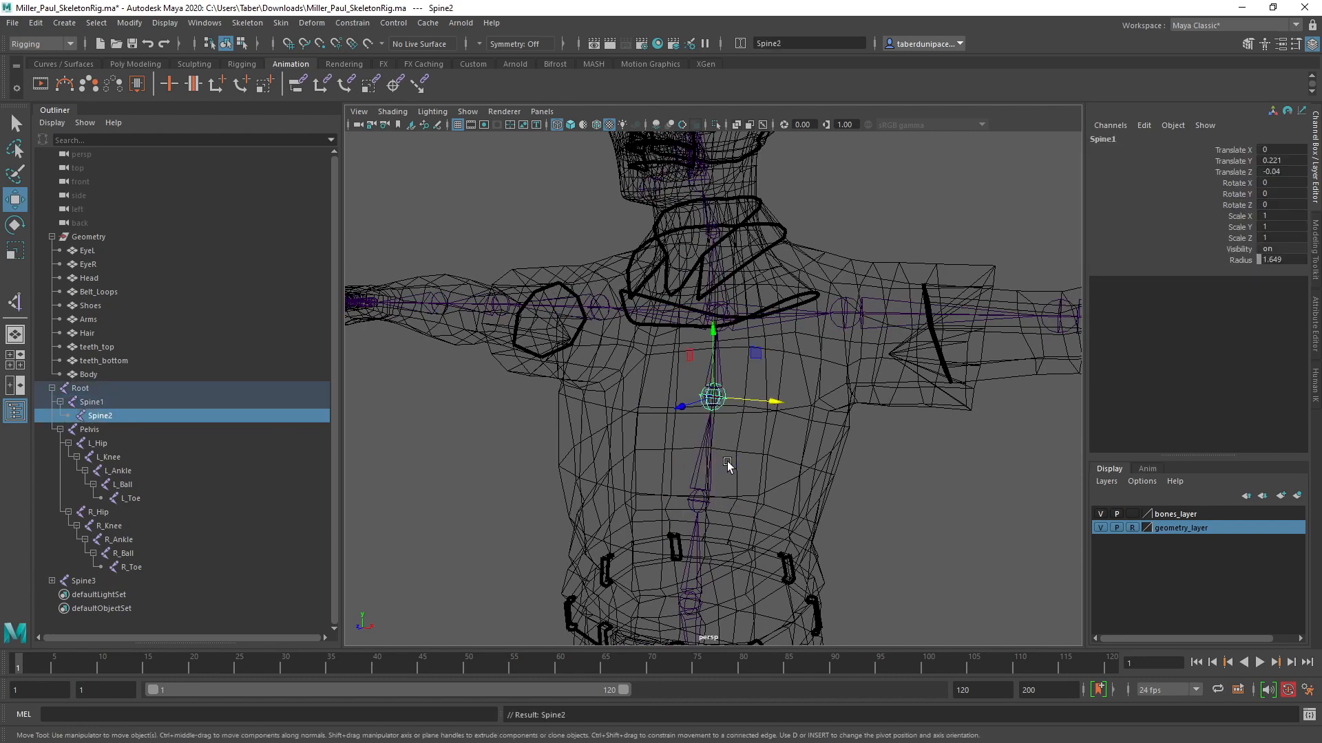
pyautogui.press('Delete')
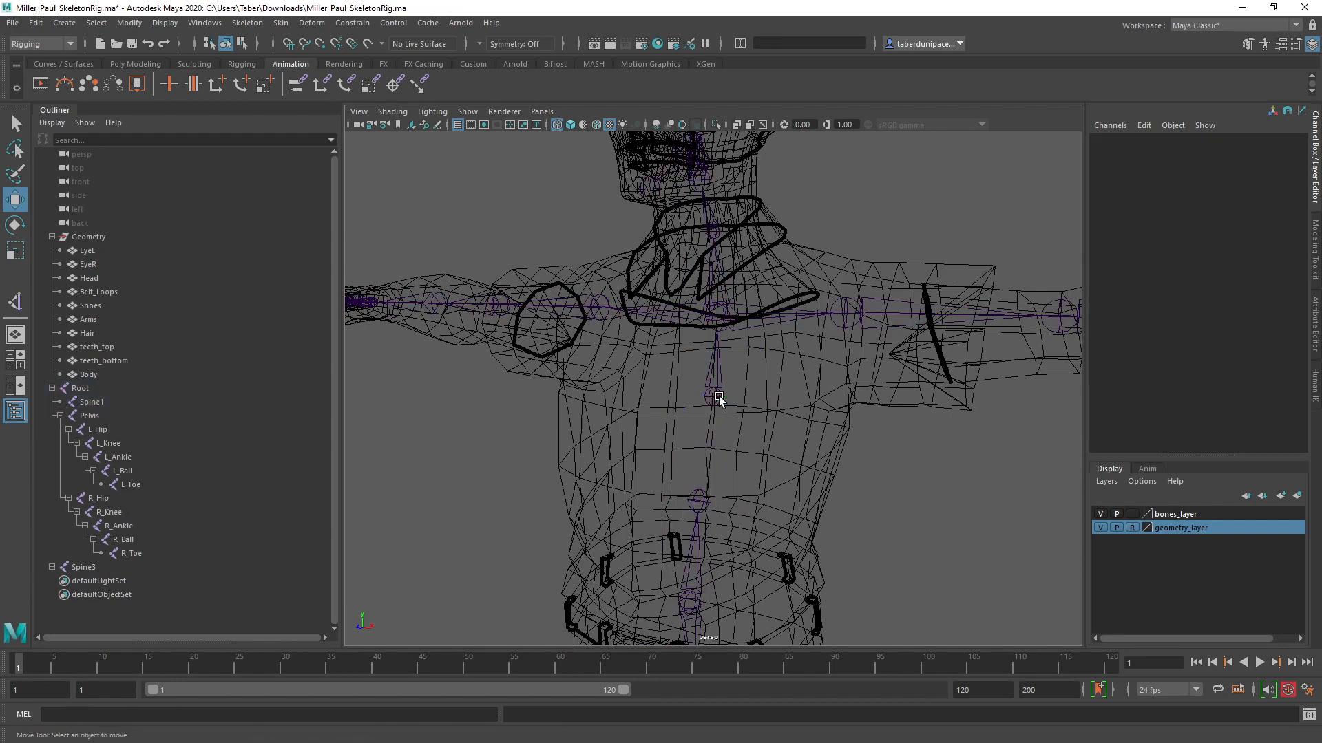
# Step: Parent the detached Spine3 joint under Spine1
pyautogui.click(716, 402)
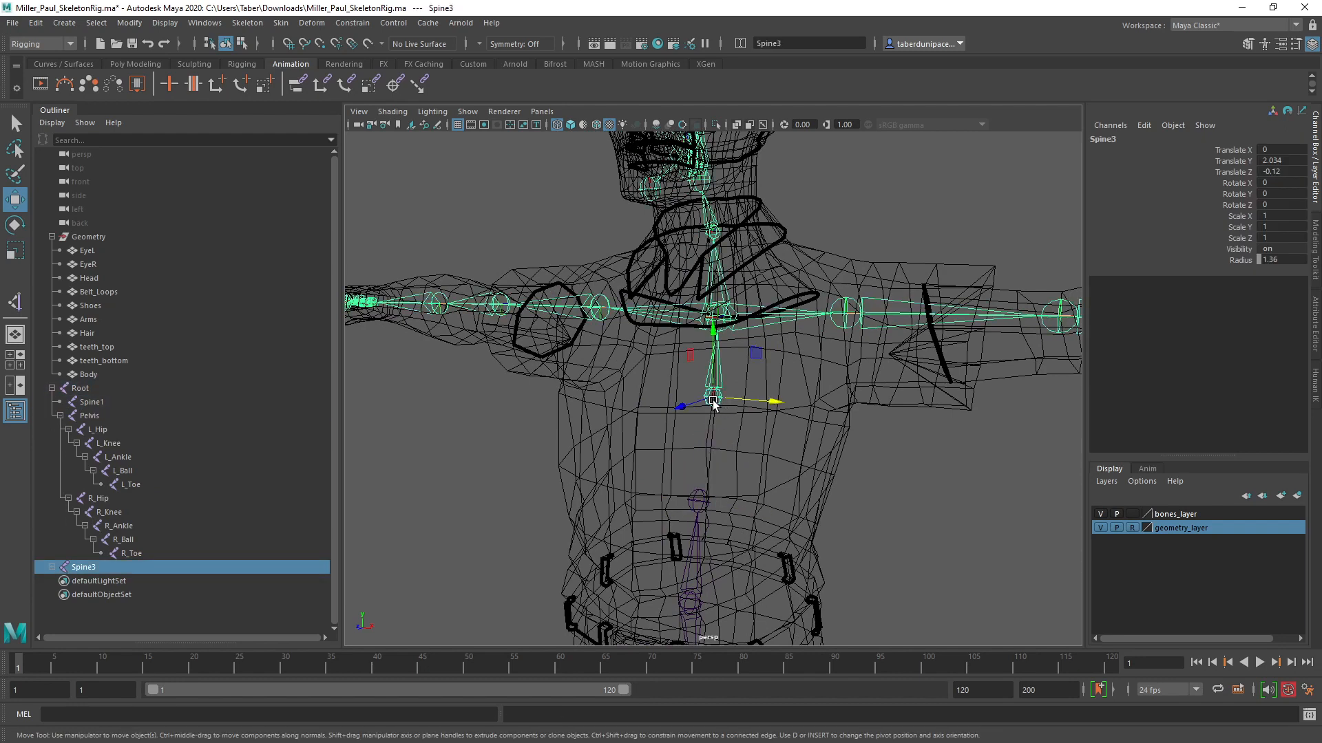
pyautogui.keyDown('shift'); pyautogui.click(697, 503); pyautogui.keyUp('shift')
pyautogui.press('p')
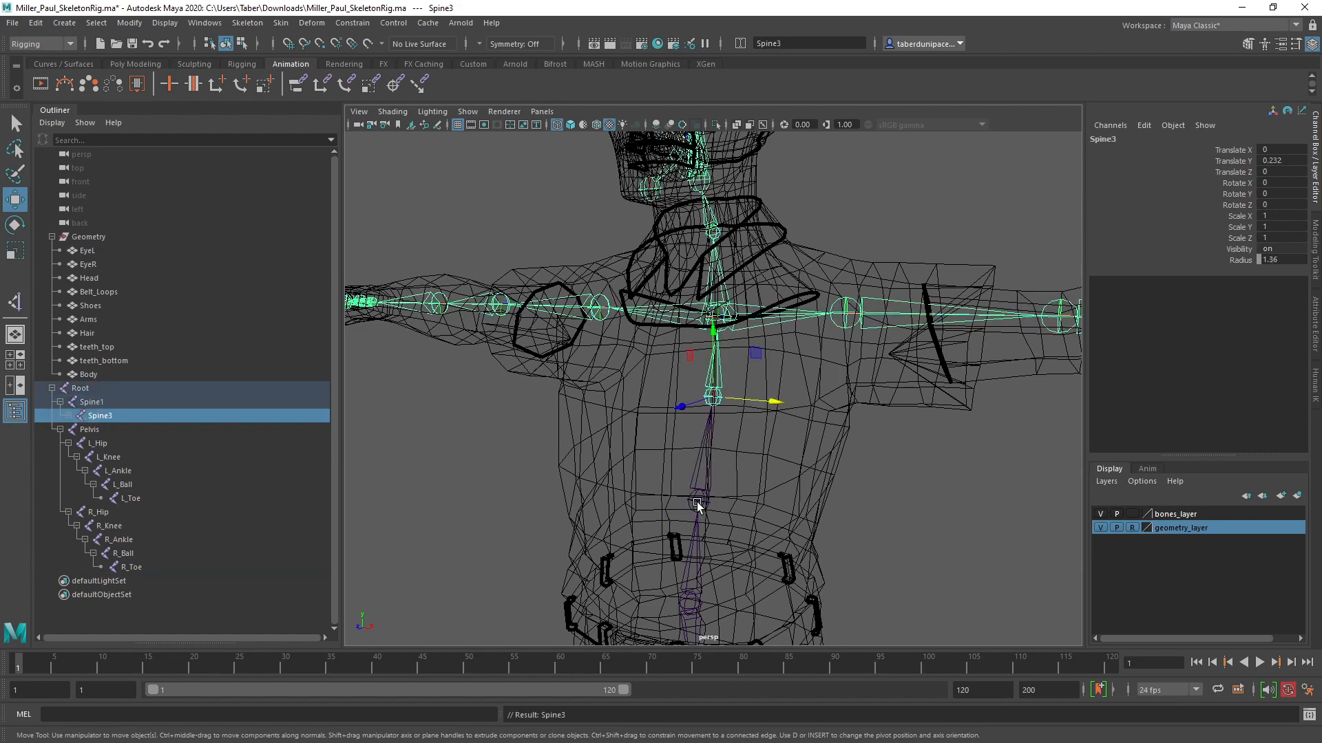
# Step: Examine the reconnected spine joints between Root and Spine3 close up from several angles
pyautogui.click(922, 480)
pyautogui.scroll(6, 870, 502)
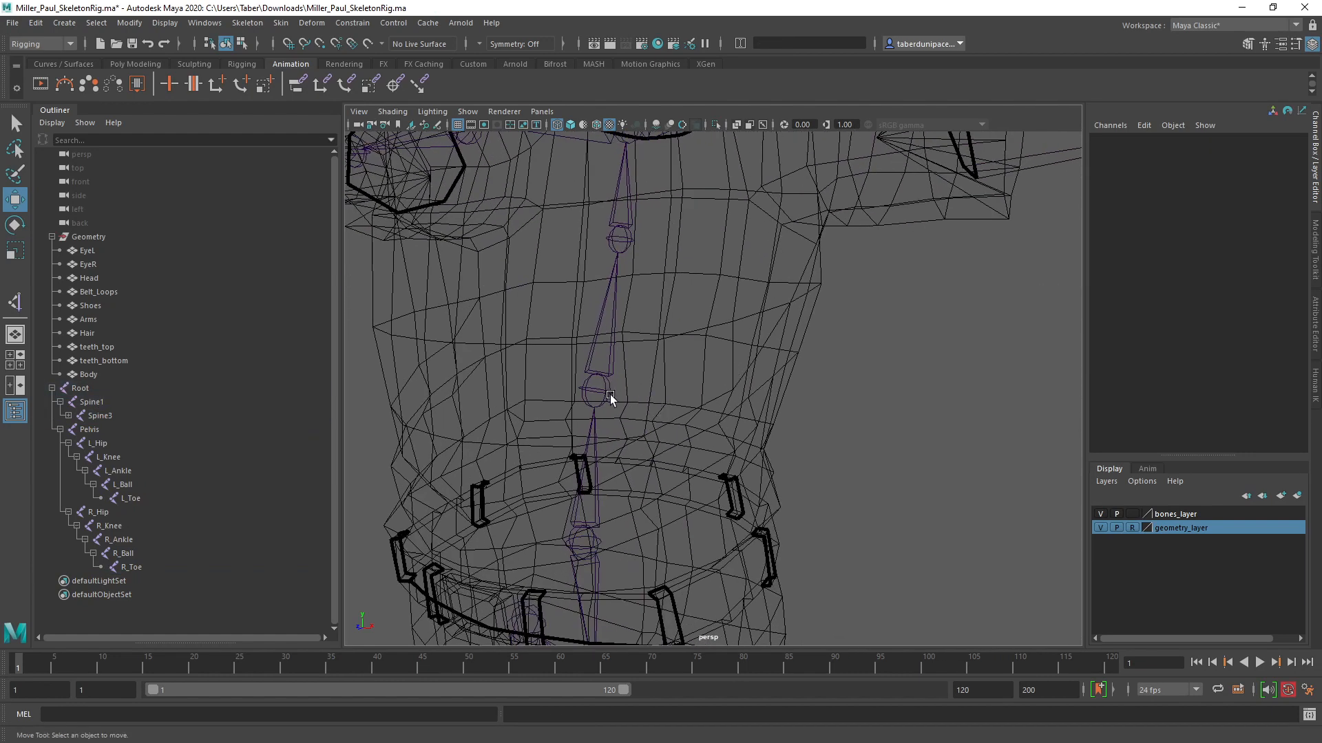
pyautogui.click(610, 397)
pyautogui.keyDown('alt'); pyautogui.moveTo(640, 551); pyautogui.dragTo(687, 547); pyautogui.keyUp('alt')
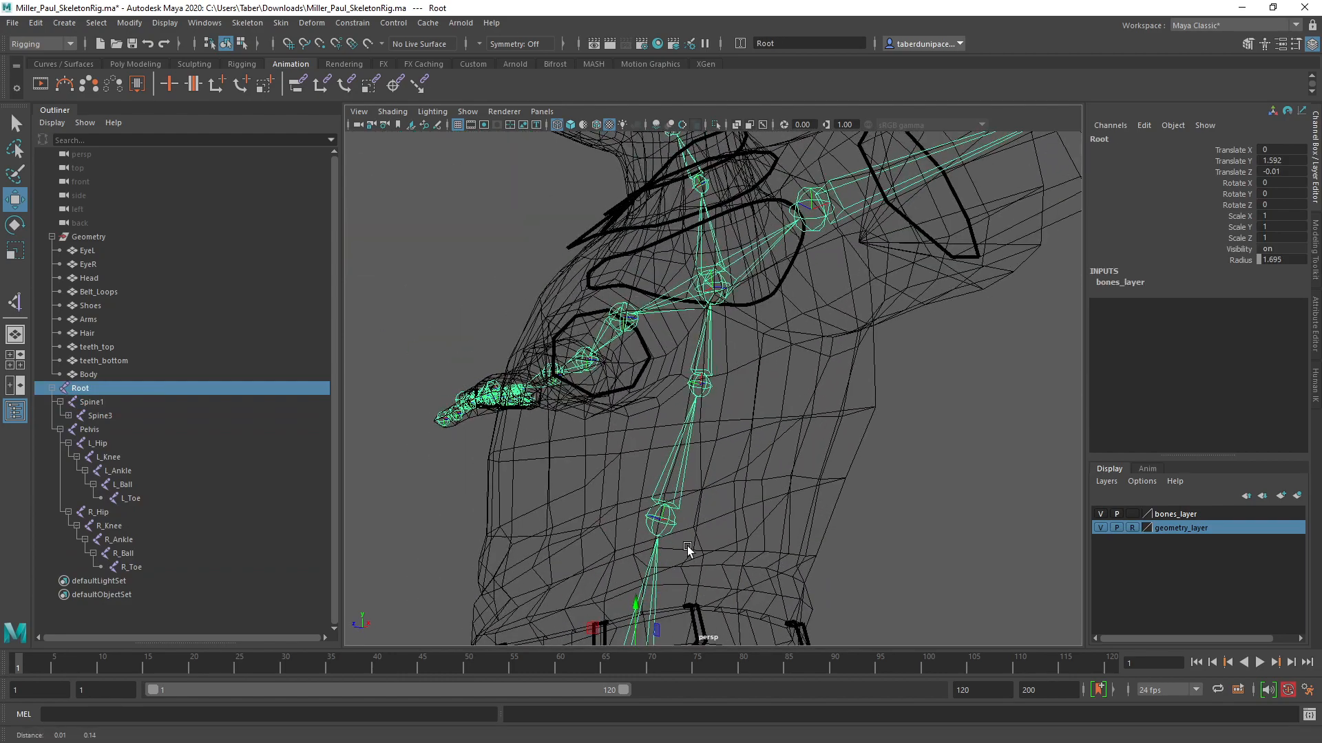
pyautogui.keyDown('alt'); pyautogui.moveTo(704, 406); pyautogui.dragTo(625, 421); pyautogui.keyUp('alt')
pyautogui.keyDown('alt'); pyautogui.moveTo(625, 422); pyautogui.dragTo(827, 426, button='right'); pyautogui.keyUp('alt')
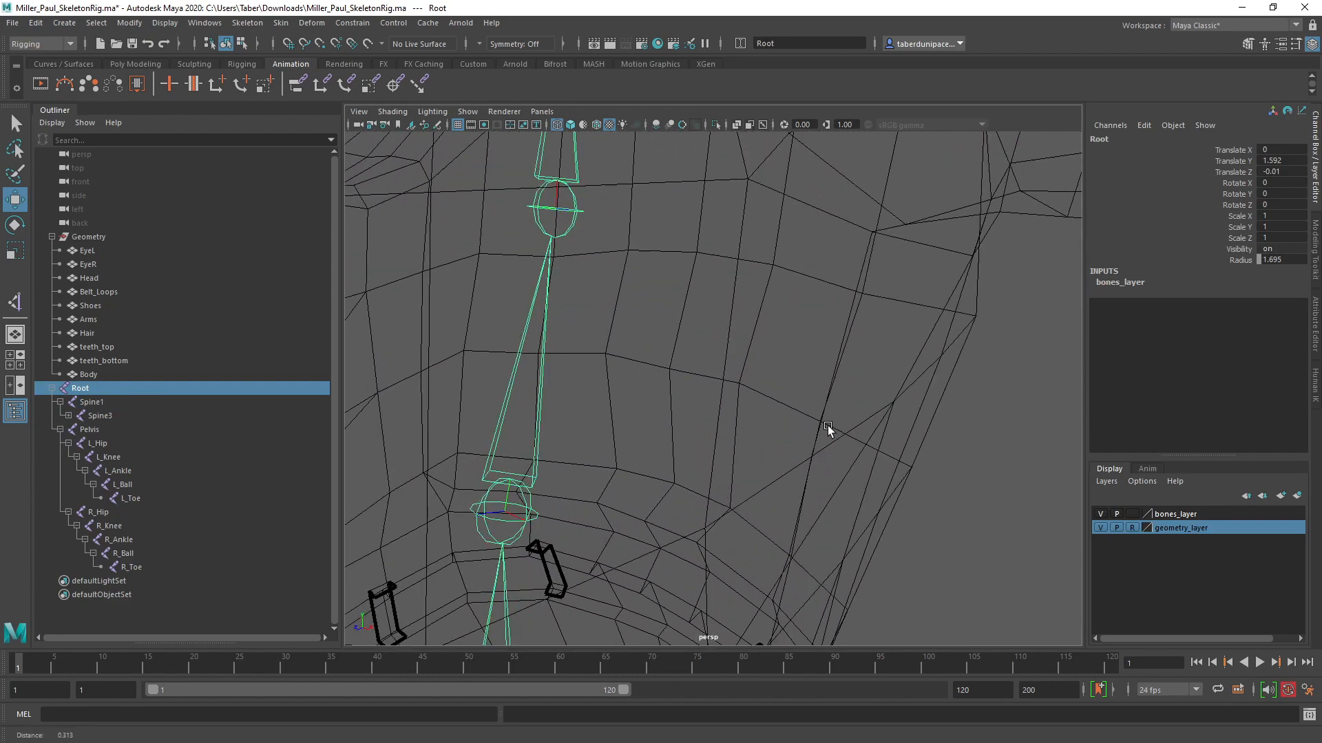
pyautogui.keyDown('alt'); pyautogui.moveTo(611, 384); pyautogui.dragTo(716, 431, button='middle'); pyautogui.keyUp('alt')
pyautogui.moveTo(709, 434)
pyautogui.keyDown('alt'); pyautogui.mouseDown()
pyautogui.moveTo(691, 453)
pyautogui.moveTo(702, 443)
pyautogui.mouseUp(); pyautogui.keyUp('alt')
pyautogui.keyDown('alt'); pyautogui.moveTo(742, 351); pyautogui.dragTo(715, 397, button='middle'); pyautogui.keyUp('alt')
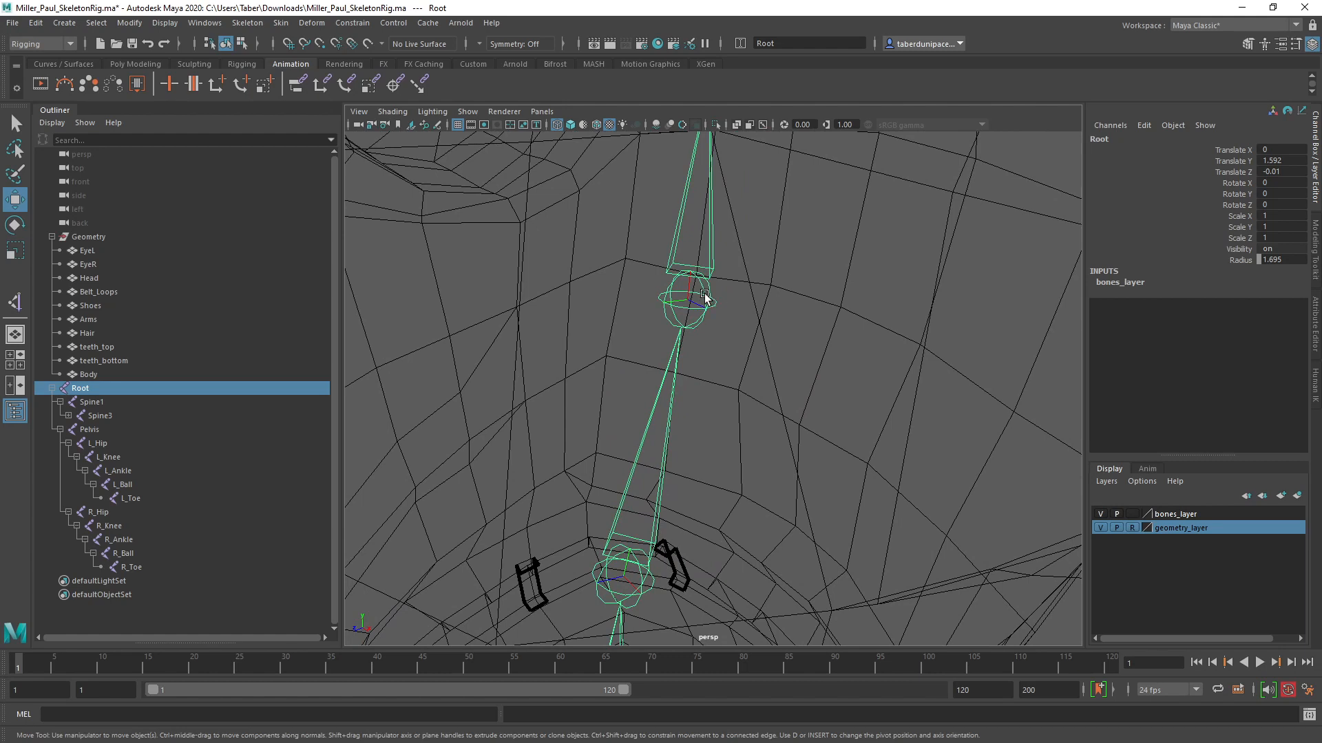
# Step: Undo the parenting of Spine3 under Spine1 and the deletion of Spine2
pyautogui.hotkey('ctrl', 'z')
pyautogui.hotkey('ctrl', 'z')
pyautogui.hotkey('ctrl', 'z')
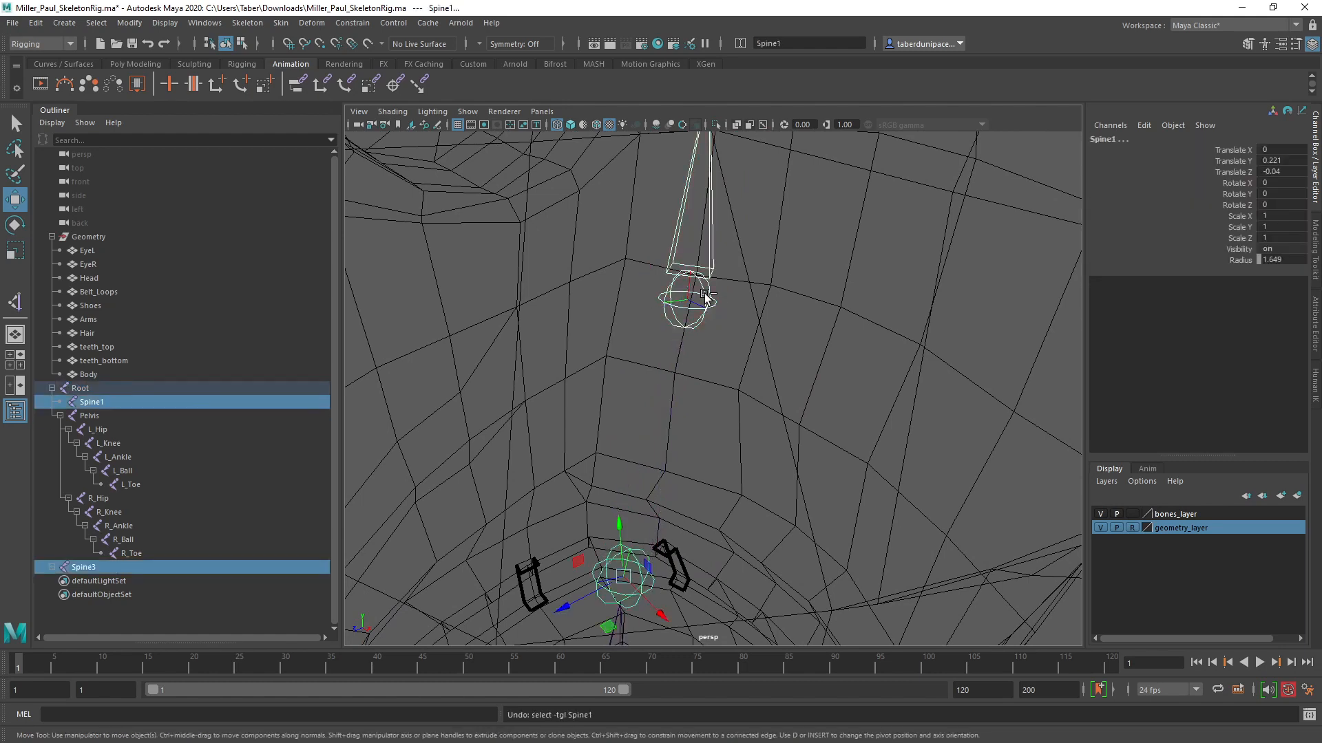
pyautogui.hotkey('ctrl', 'z')
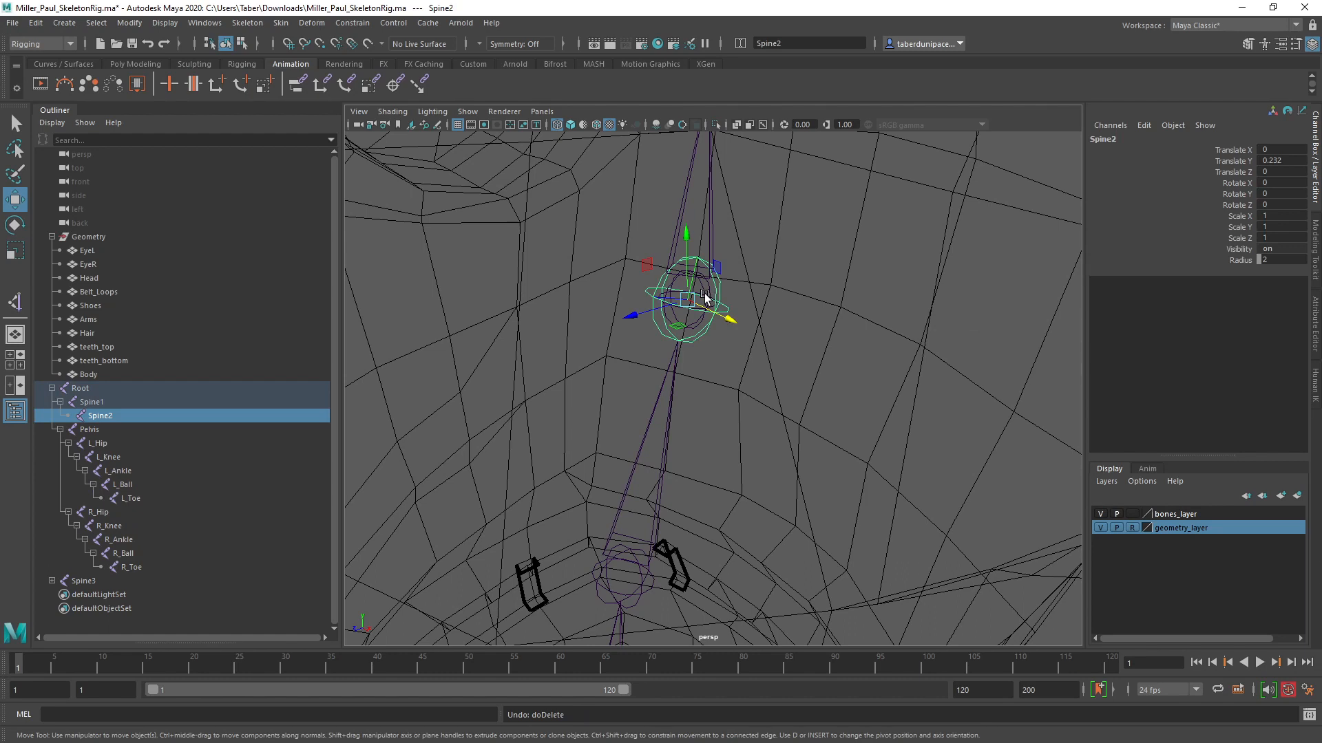
# Step: Compare the Spine1, Spine2 and Spine3 joints by selecting them individually, including the overlapping pair in the chest
pyautogui.click(515, 295)
pyautogui.click(718, 289)
pyautogui.click(639, 576)
pyautogui.click(103, 416)
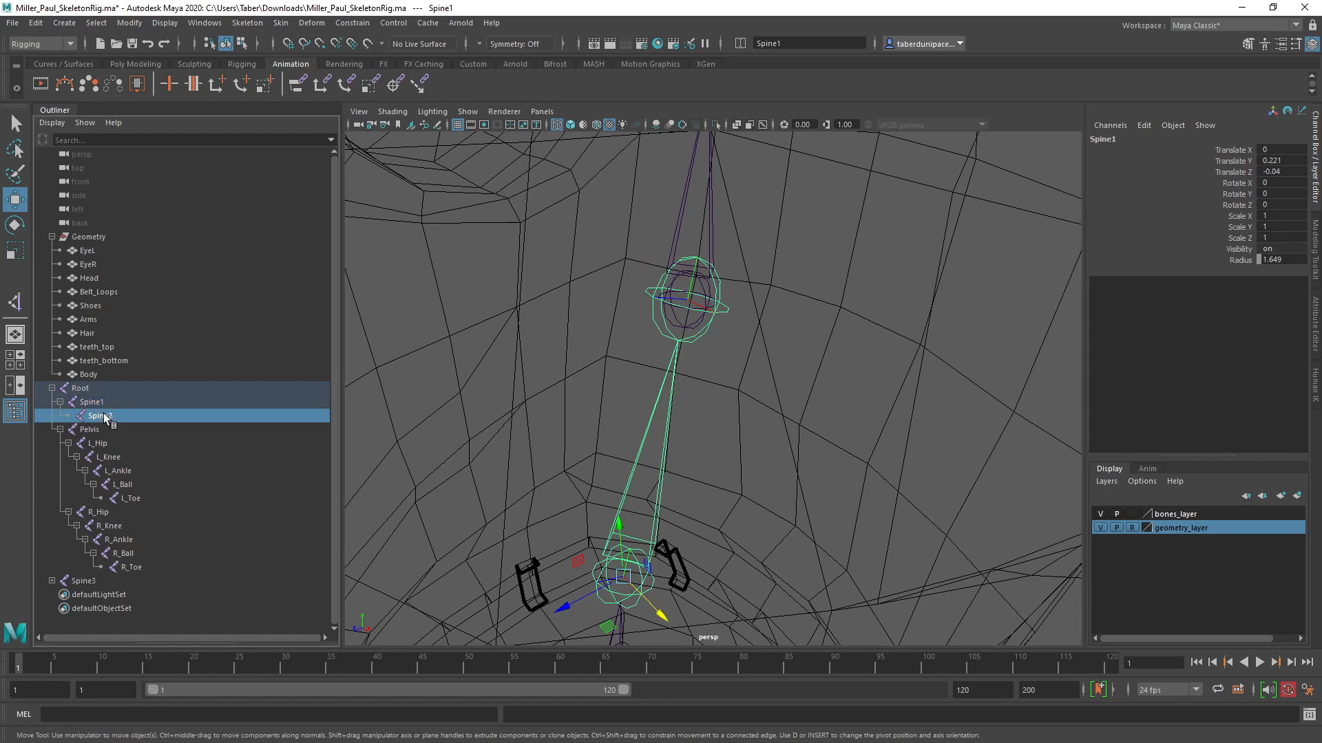
pyautogui.click(697, 278)
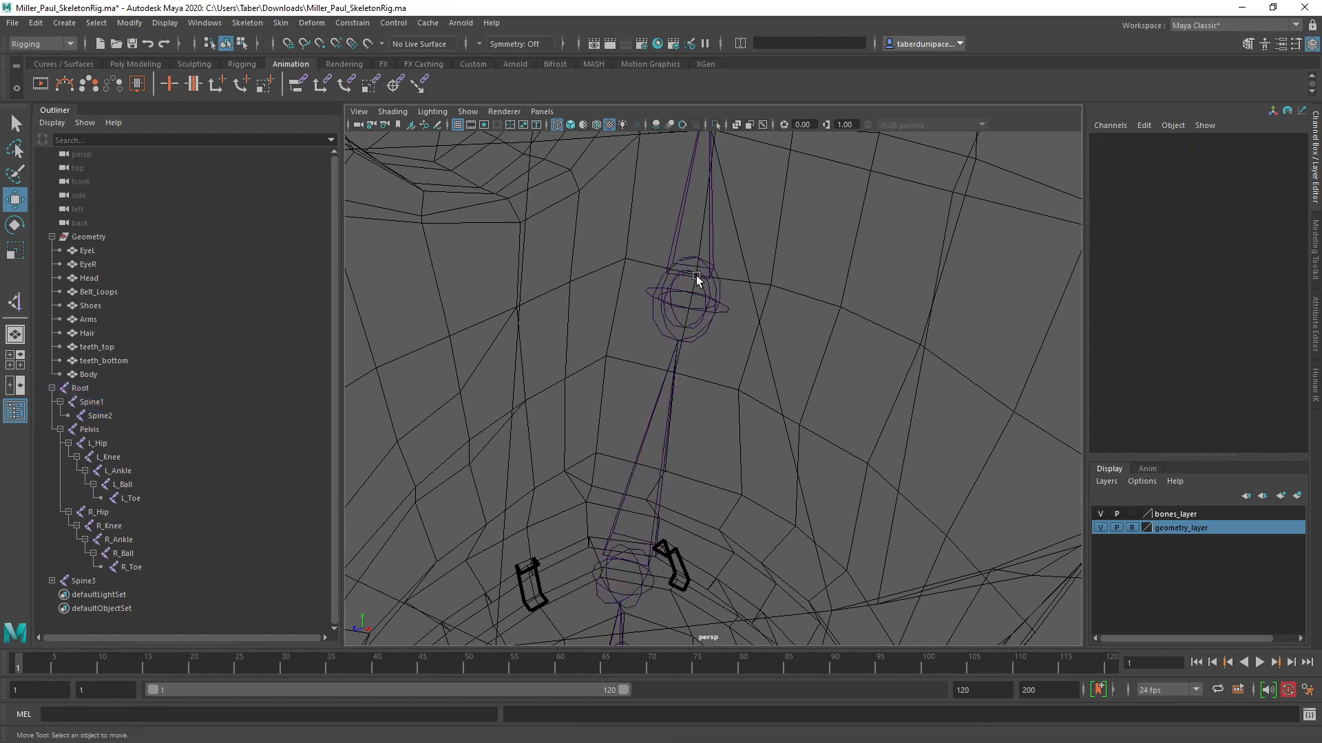
pyautogui.click(703, 287)
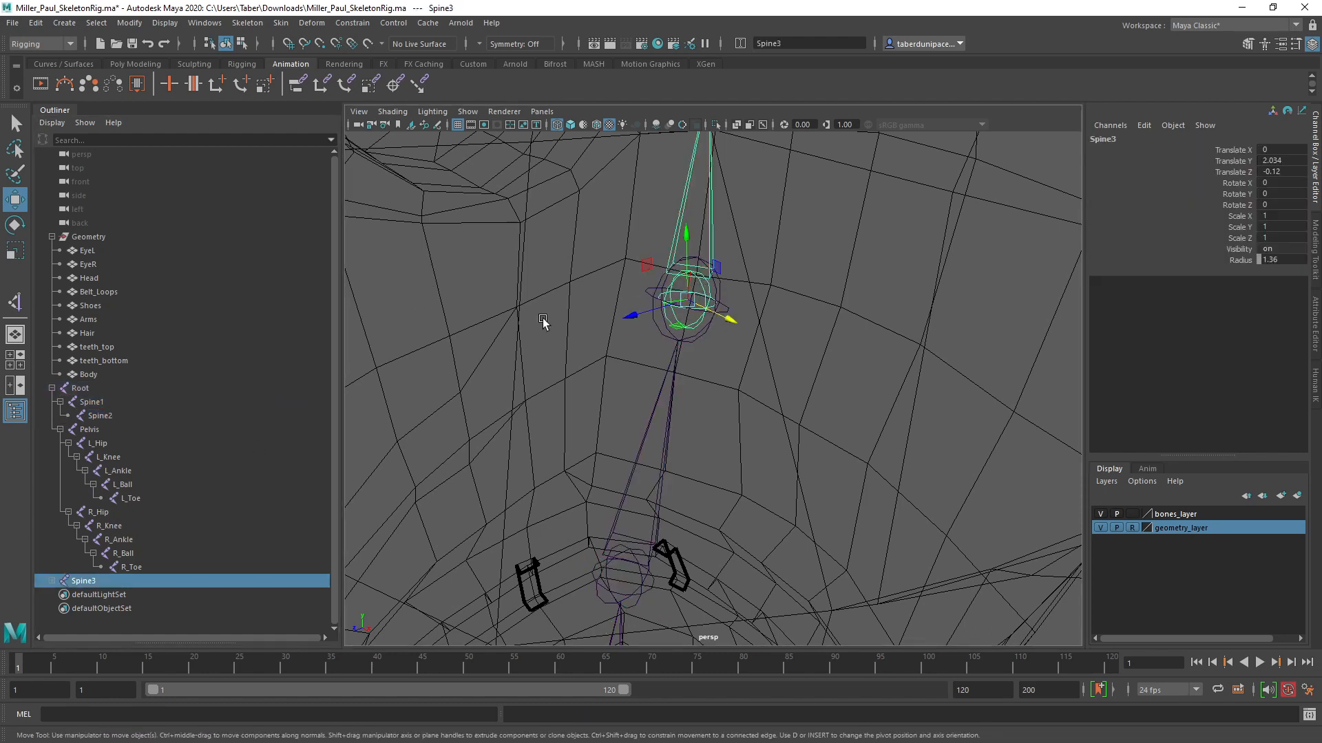
pyautogui.keyDown('alt'); pyautogui.moveTo(543, 319); pyautogui.dragTo(621, 392); pyautogui.keyUp('alt')
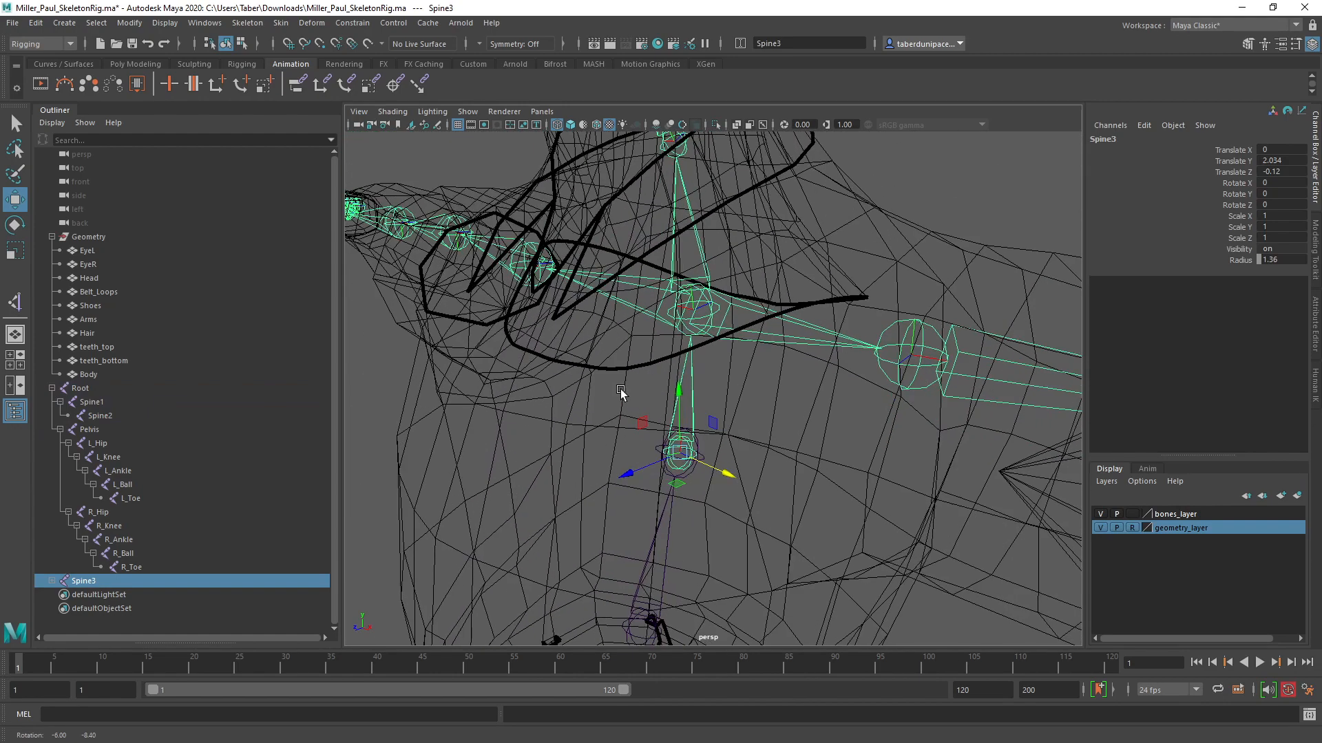
# Step: Unparent the Spine4 joint from Spine3 and delete the redundant Spine3 joint
pyautogui.click(709, 307)
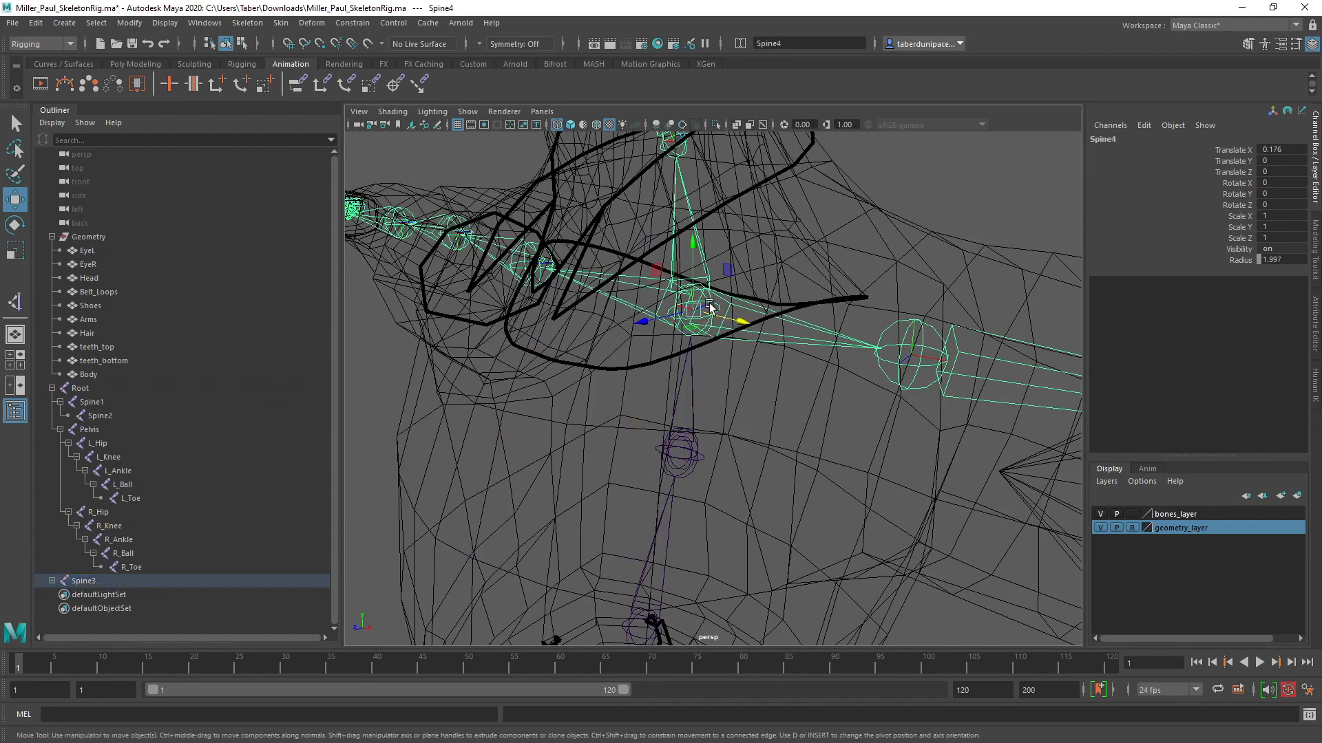
pyautogui.hotkey('shift', 'p')
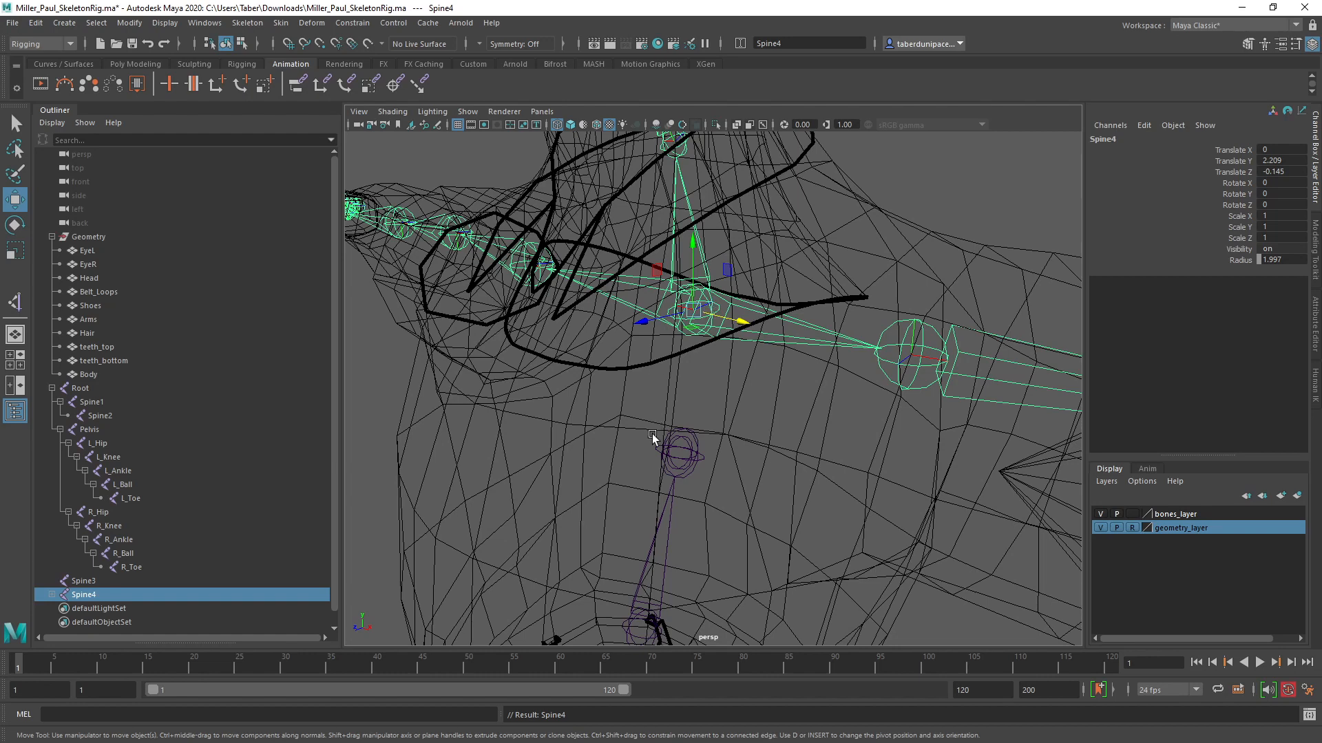
pyautogui.click(81, 581)
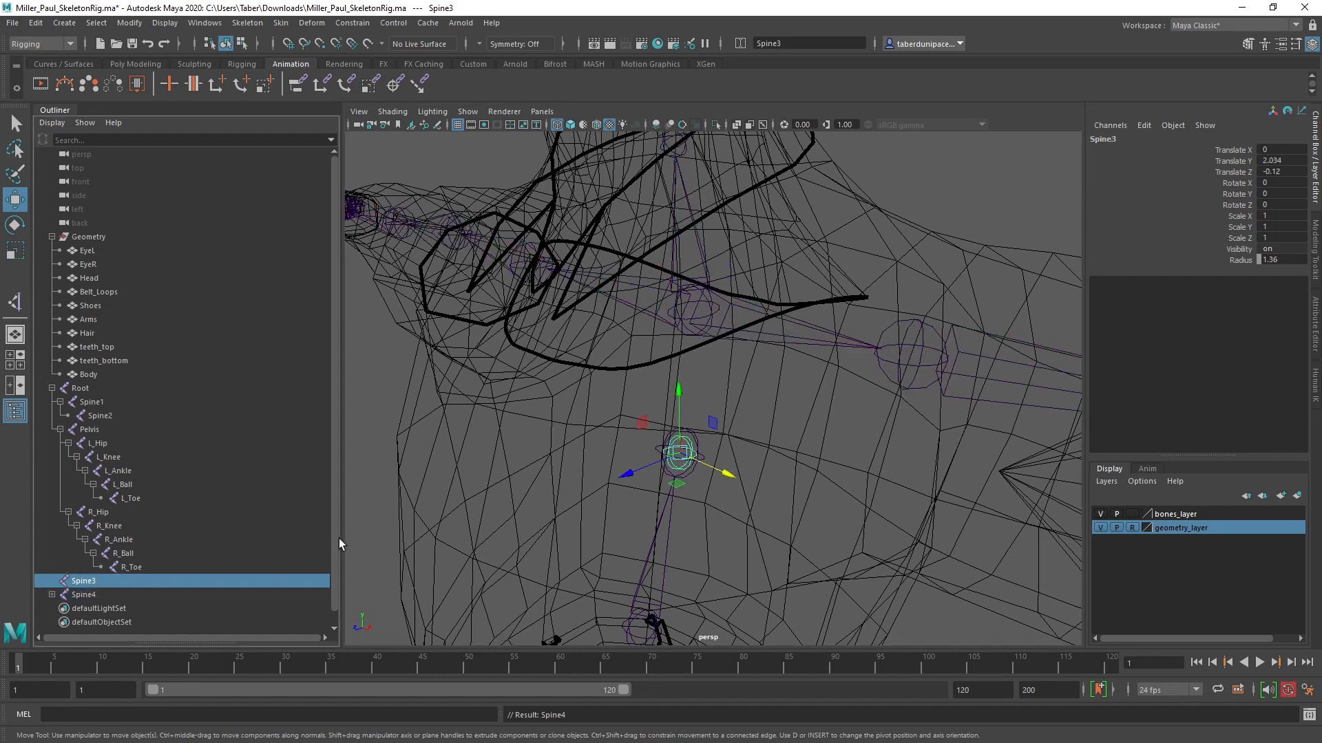
pyautogui.press('Delete')
# Step: Parent Spine4 under Spine2 and check the new bone between the two joints
pyautogui.click(694, 308)
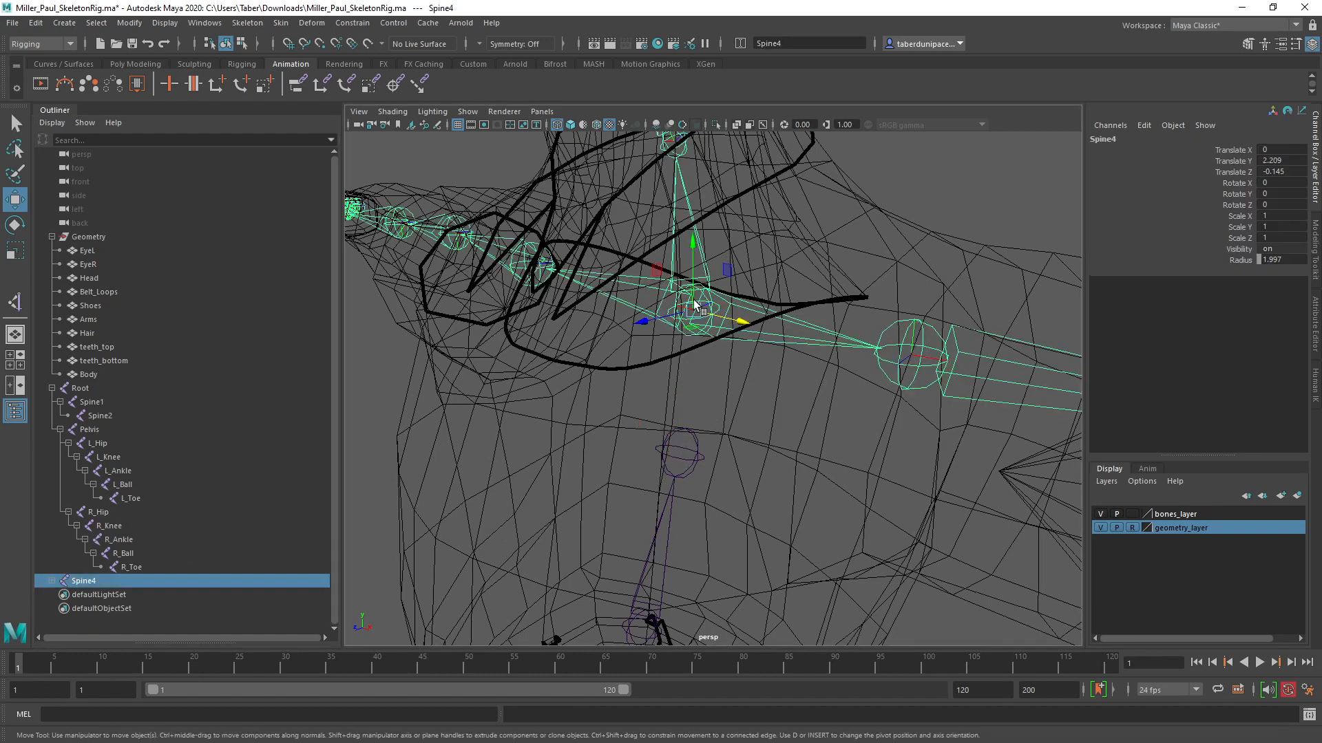
pyautogui.keyDown('shift'); pyautogui.click(694, 442); pyautogui.keyUp('shift')
pyautogui.press('p')
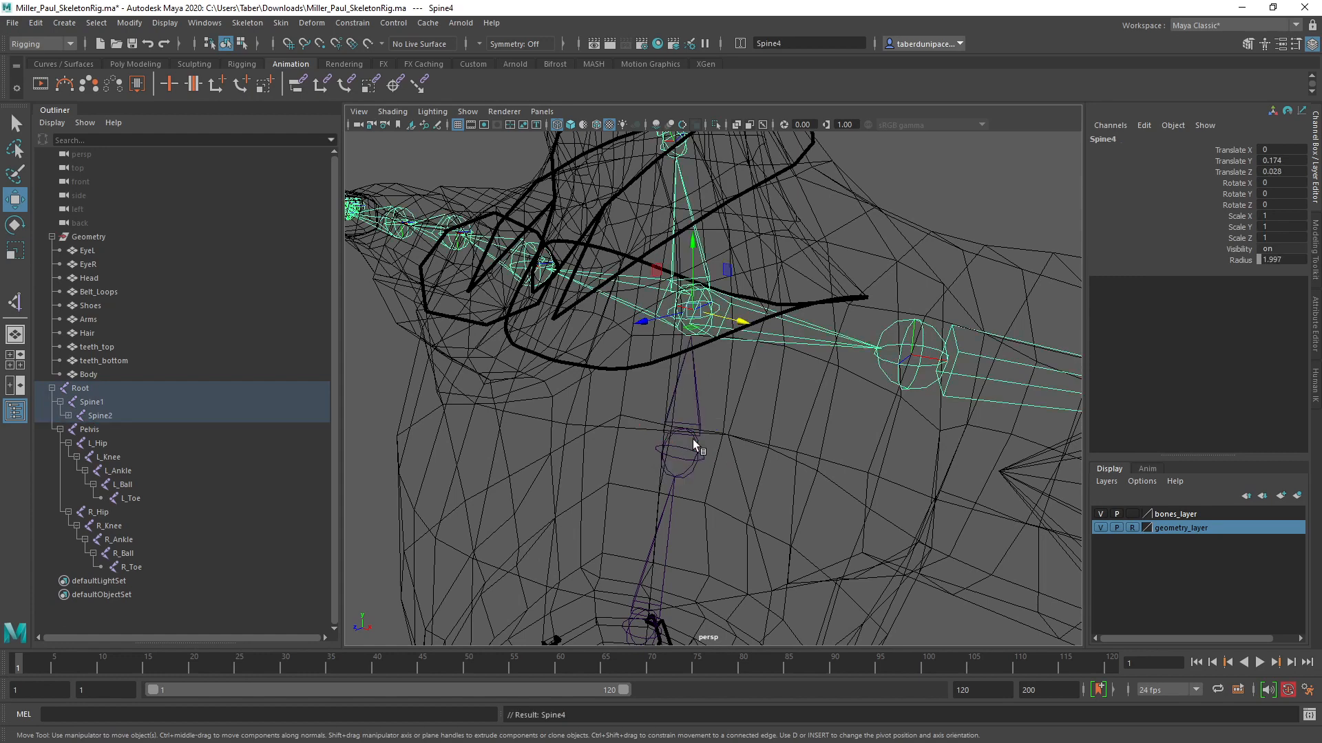
pyautogui.scroll(2, 696, 444)
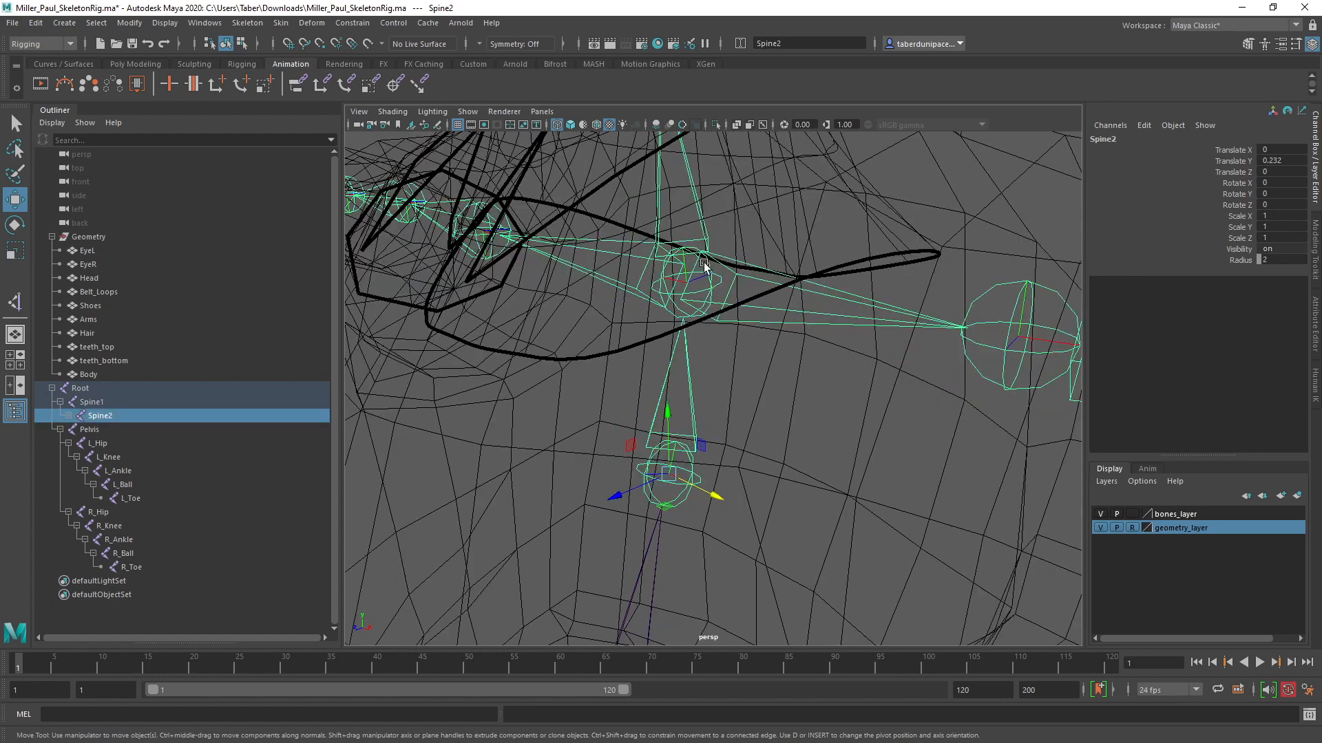
pyautogui.click(704, 265)
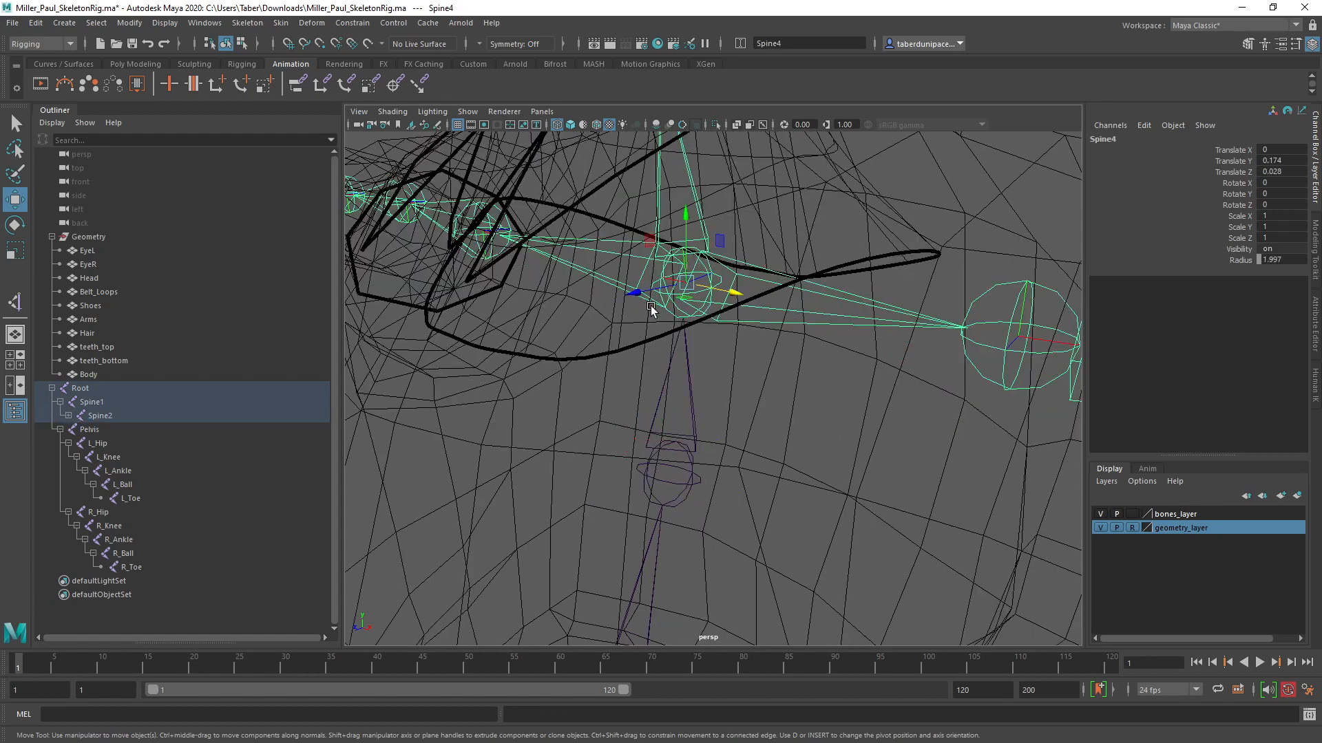
pyautogui.keyDown('alt'); pyautogui.moveTo(652, 308); pyautogui.dragTo(678, 527); pyautogui.keyUp('alt')
# Step: Orient the Spine4 joint with primary axis Y, secondary axis Z and secondary axis world orientation Y positive
pyautogui.click(703, 545)
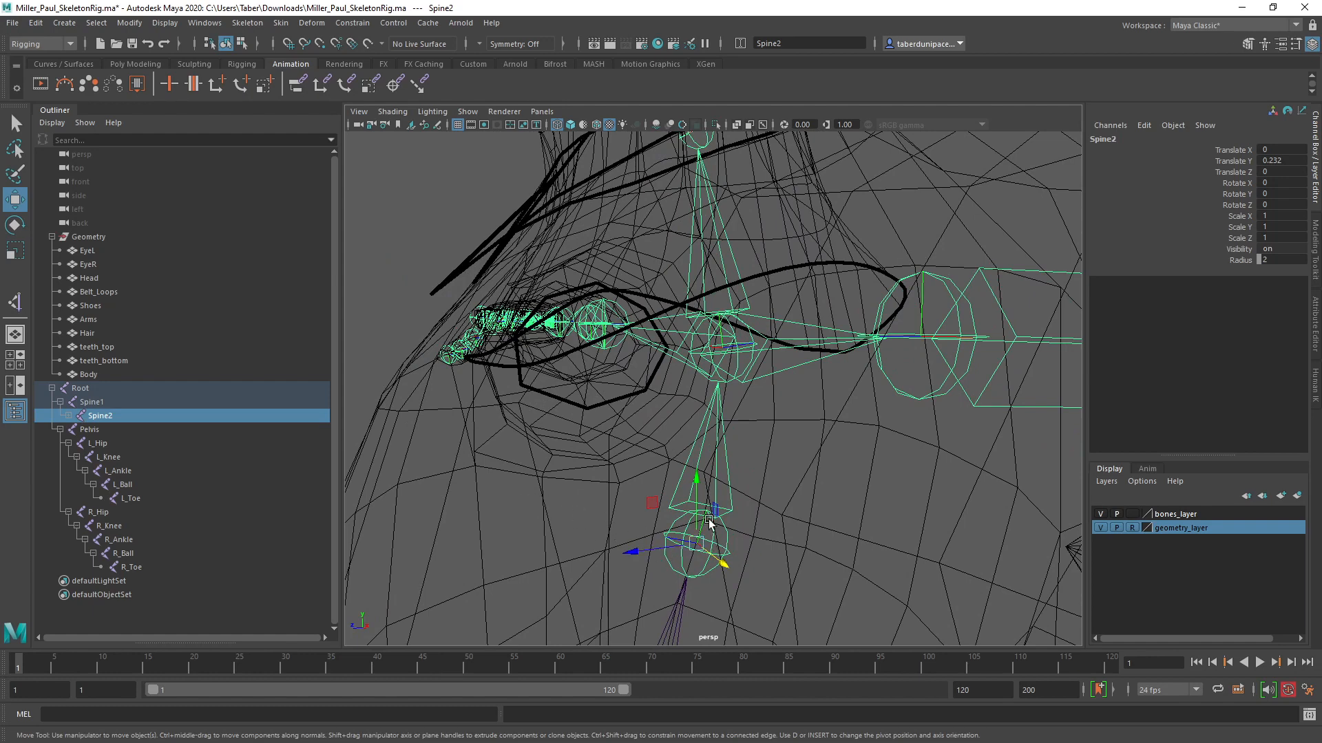
pyautogui.click(247, 23)
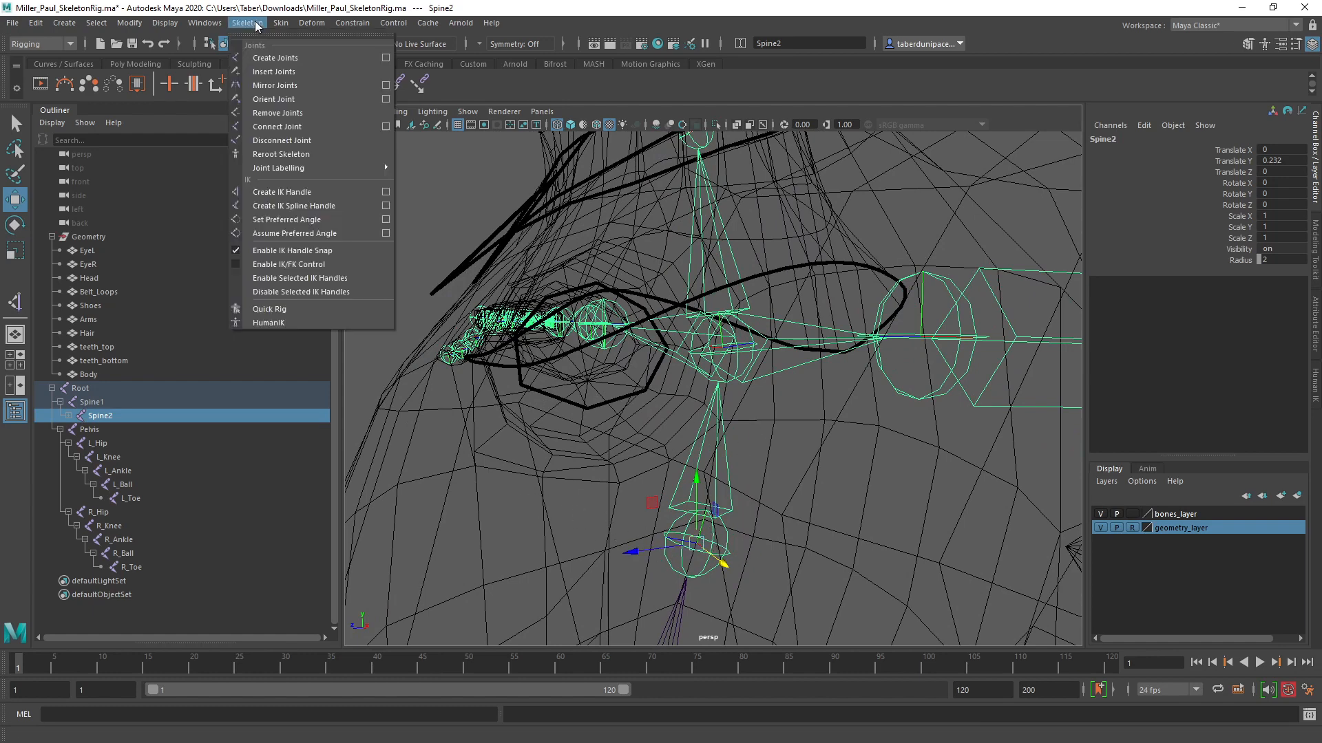
pyautogui.click(384, 100)
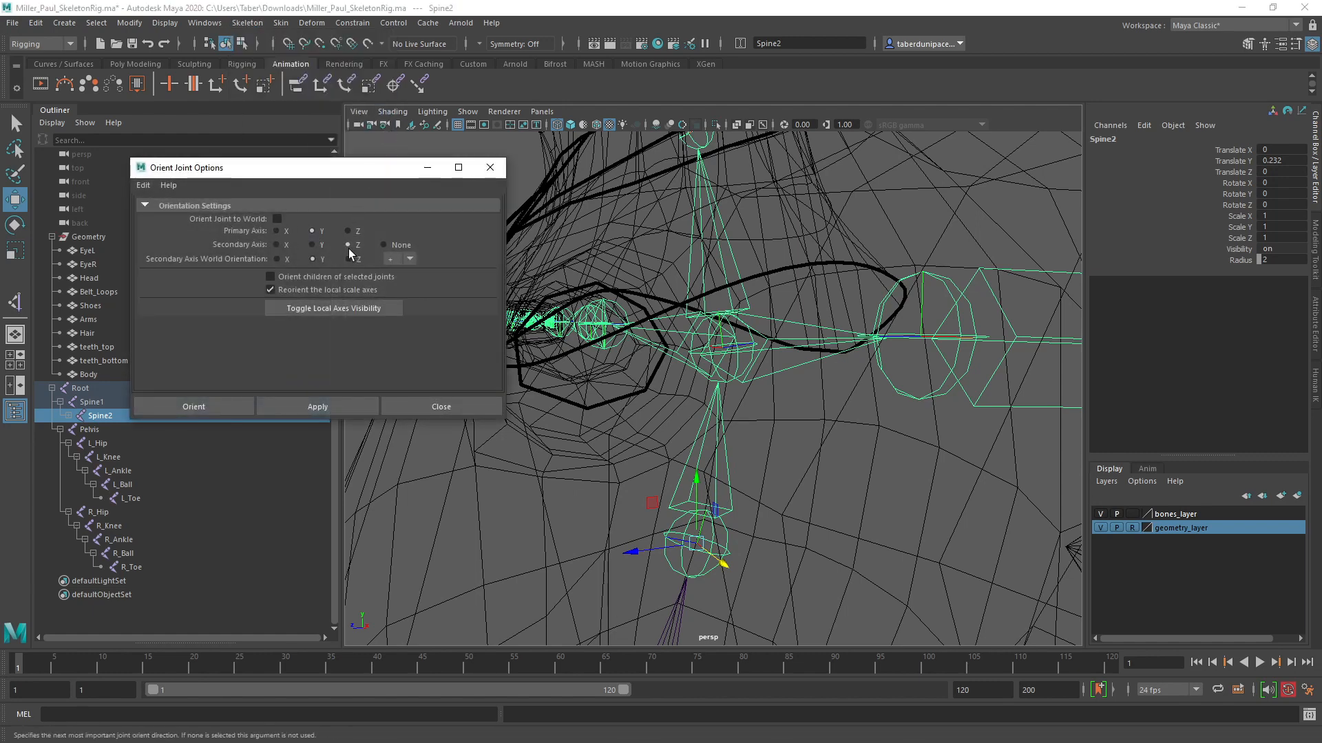
pyautogui.click(734, 331)
pyautogui.click(340, 407)
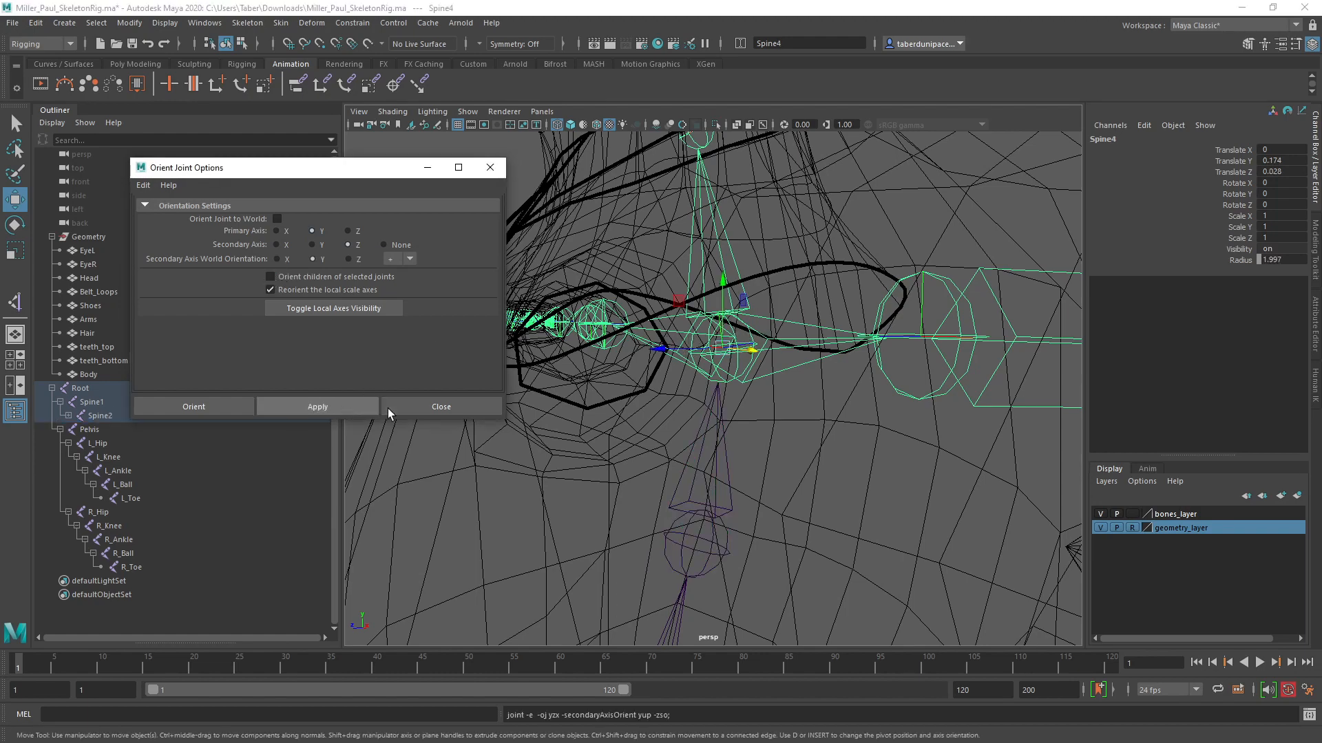
# Step: Test-rotate the Spine2 joint by about 20 degrees in X and undo the rotation
pyautogui.keyDown('alt'); pyautogui.moveTo(714, 416); pyautogui.dragTo(800, 439); pyautogui.keyUp('alt')
pyautogui.keyDown('alt'); pyautogui.moveTo(645, 392); pyautogui.dragTo(786, 426, button='middle'); pyautogui.keyUp('alt')
pyautogui.keyDown('alt'); pyautogui.moveTo(785, 426); pyautogui.dragTo(737, 402); pyautogui.keyUp('alt')
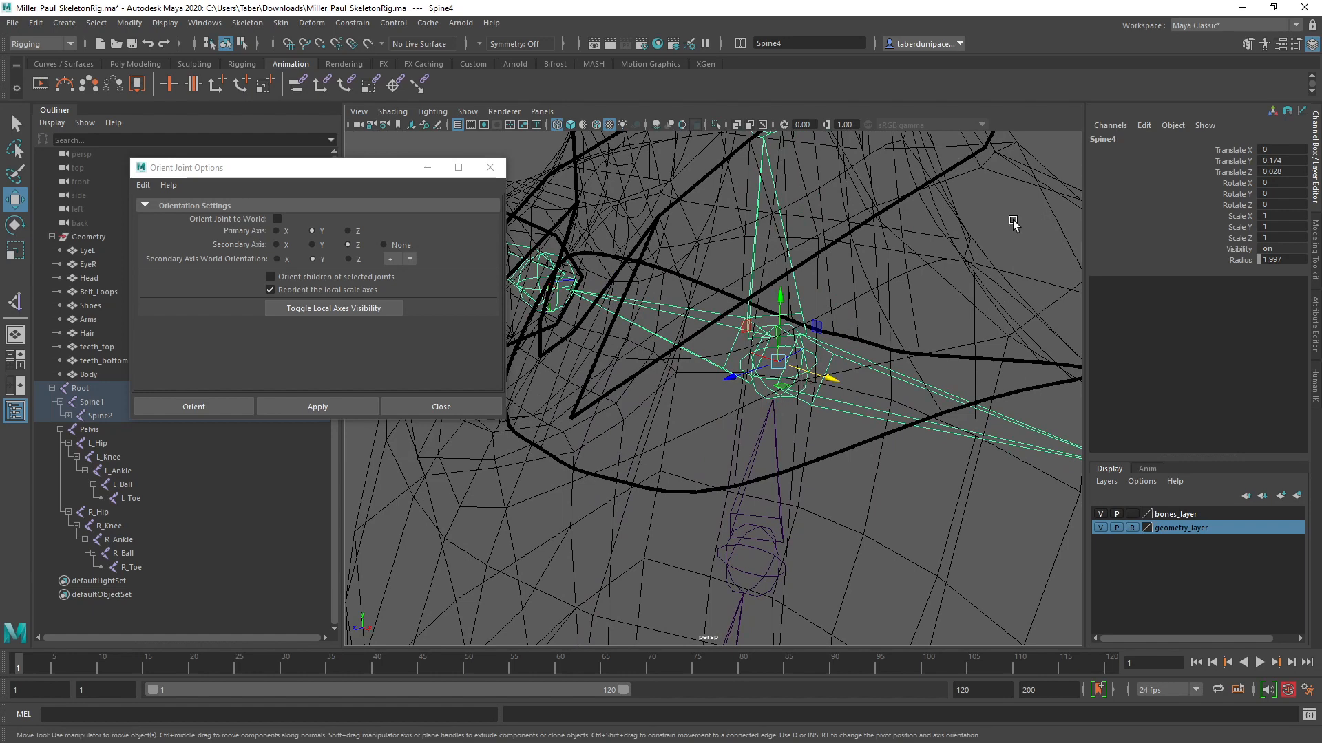
pyautogui.click(735, 411)
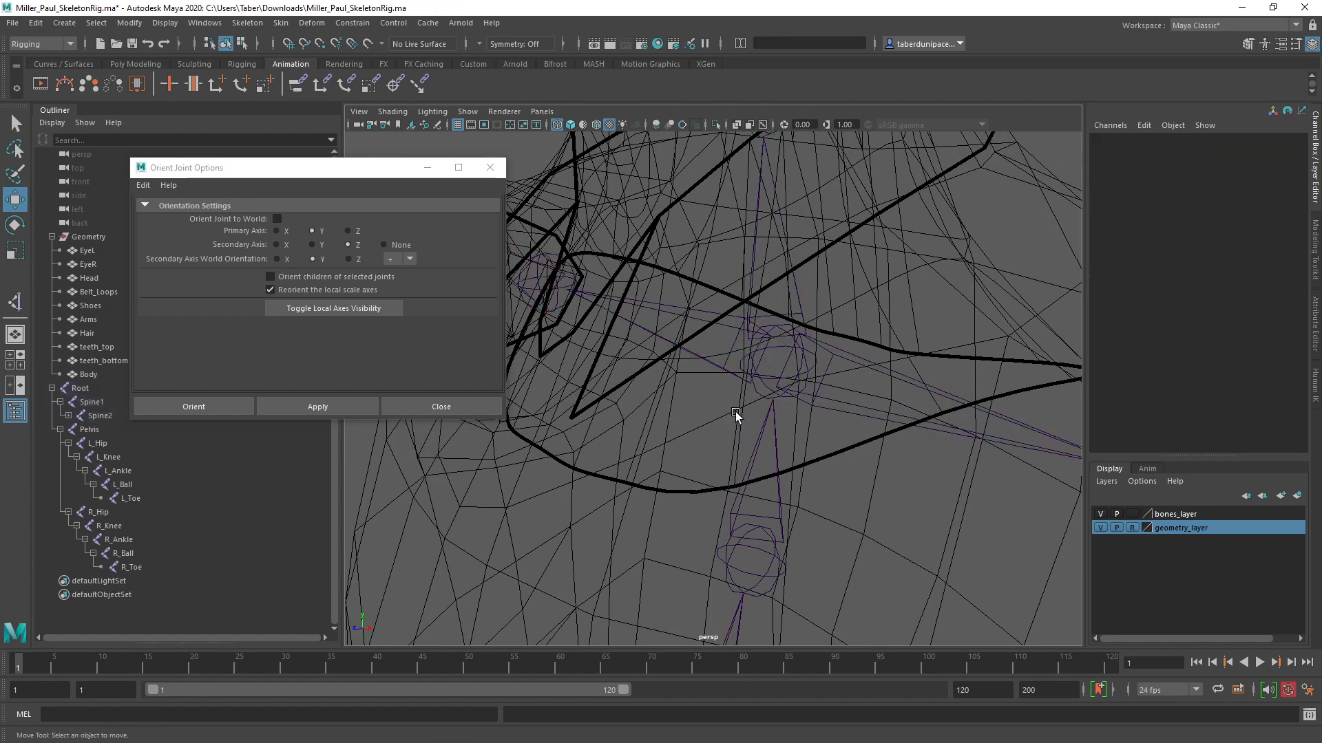
pyautogui.click(724, 559)
pyautogui.press('e')
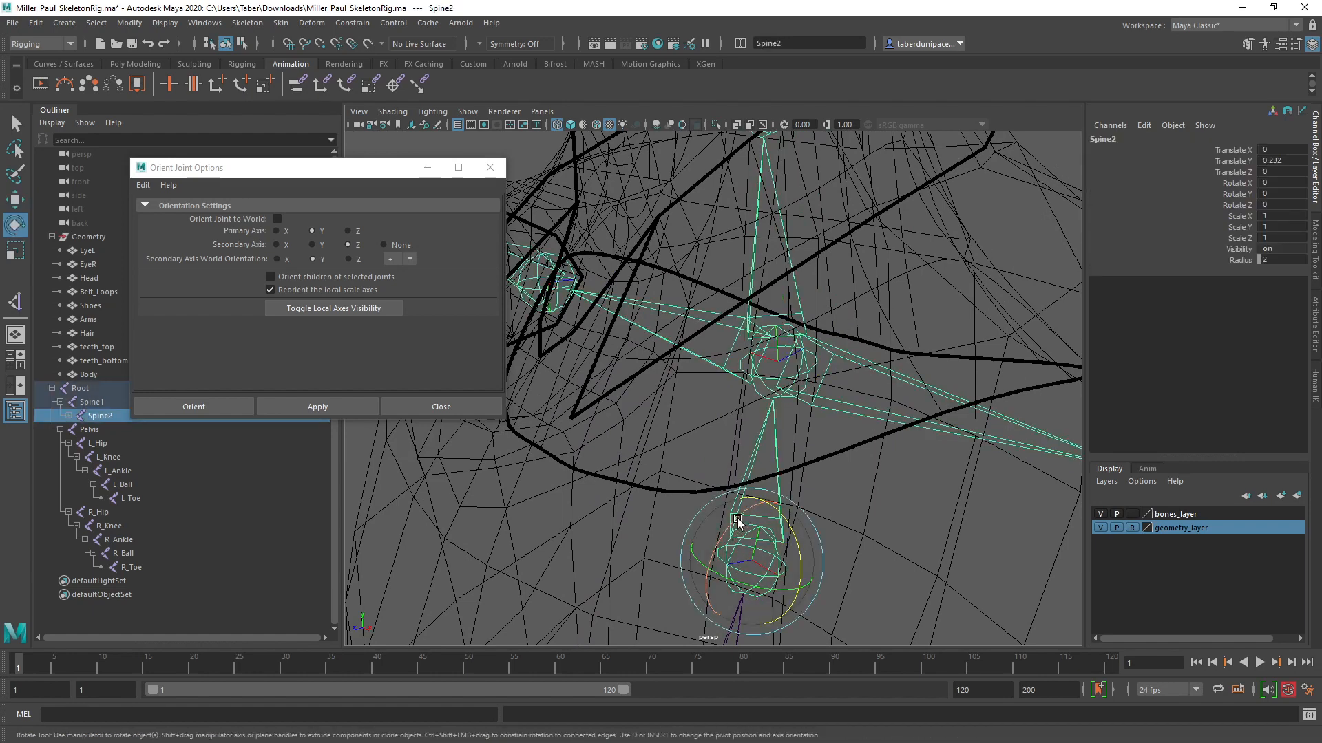
pyautogui.moveTo(738, 524); pyautogui.dragTo(1189, 160)
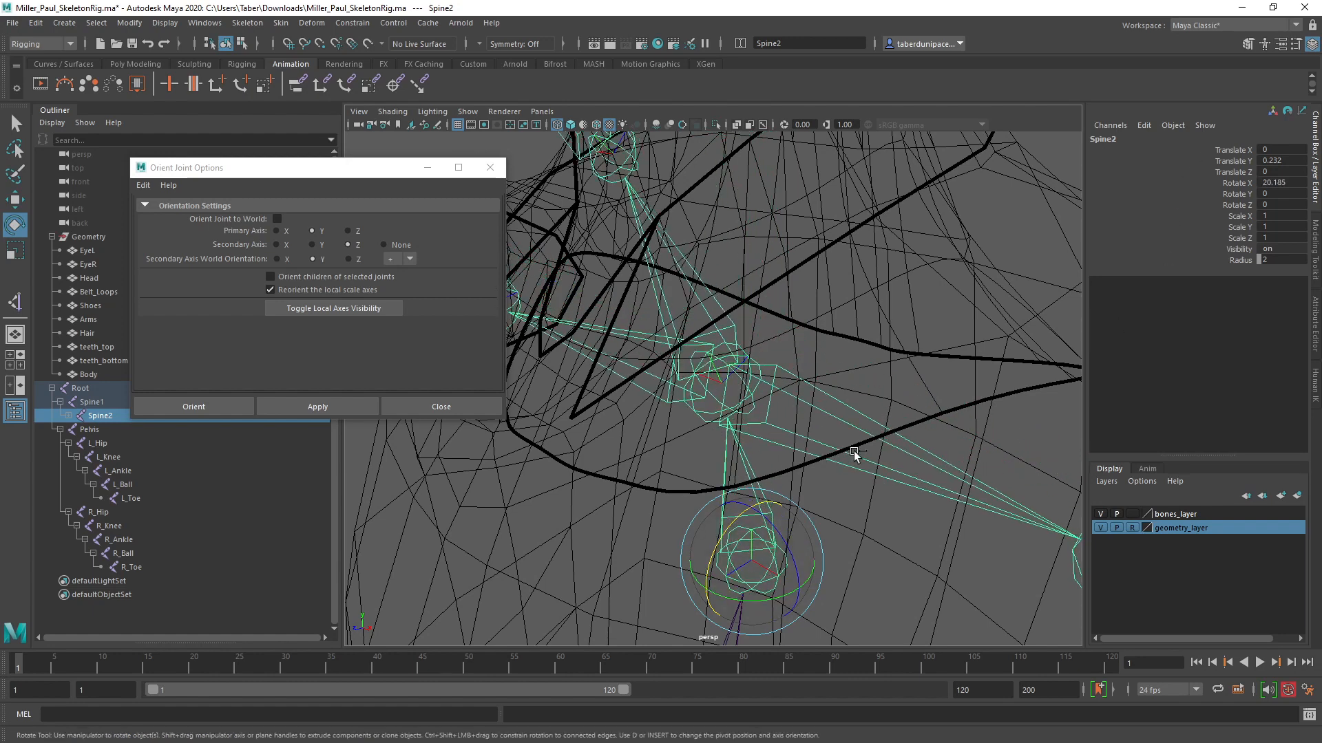
pyautogui.hotkey('ctrl', 'z')
# Step: Test-rotate the Spine4 joint by about -18 degrees in X and undo the rotation
pyautogui.click(769, 381)
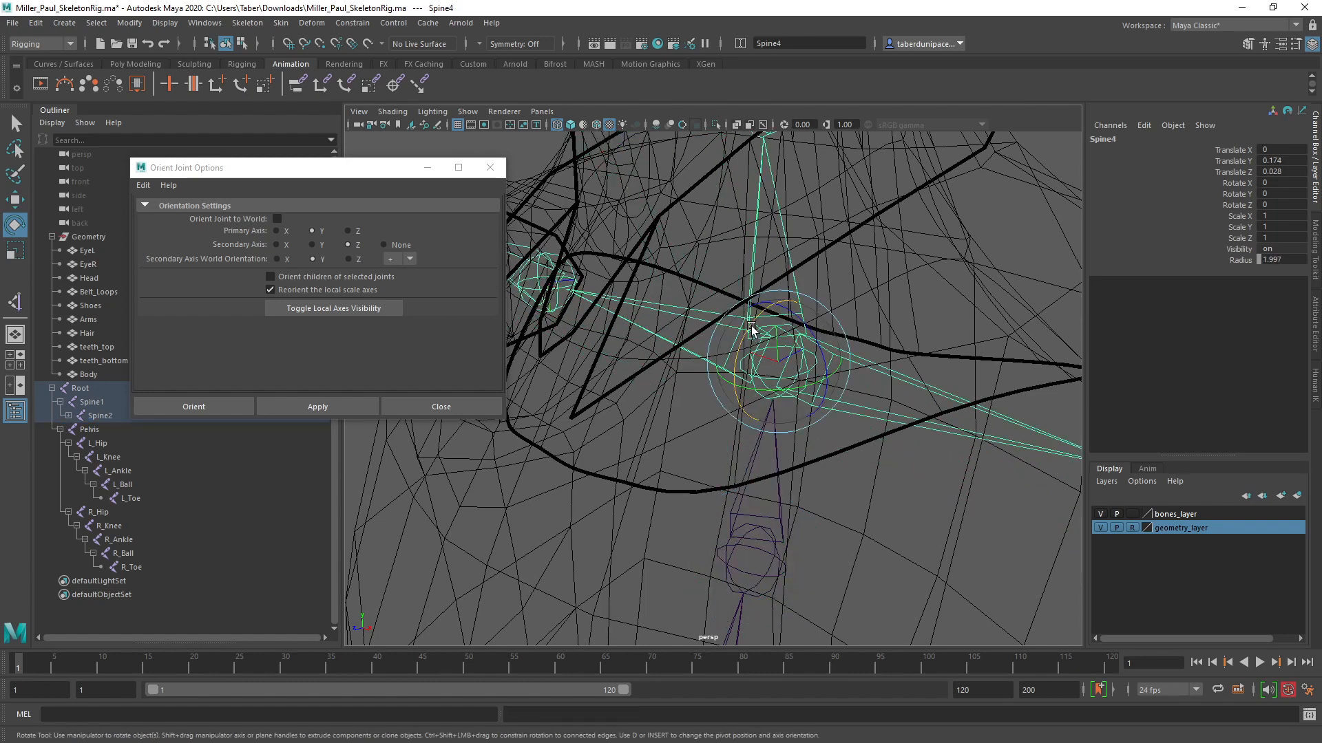
pyautogui.moveTo(750, 323); pyautogui.dragTo(741, 340)
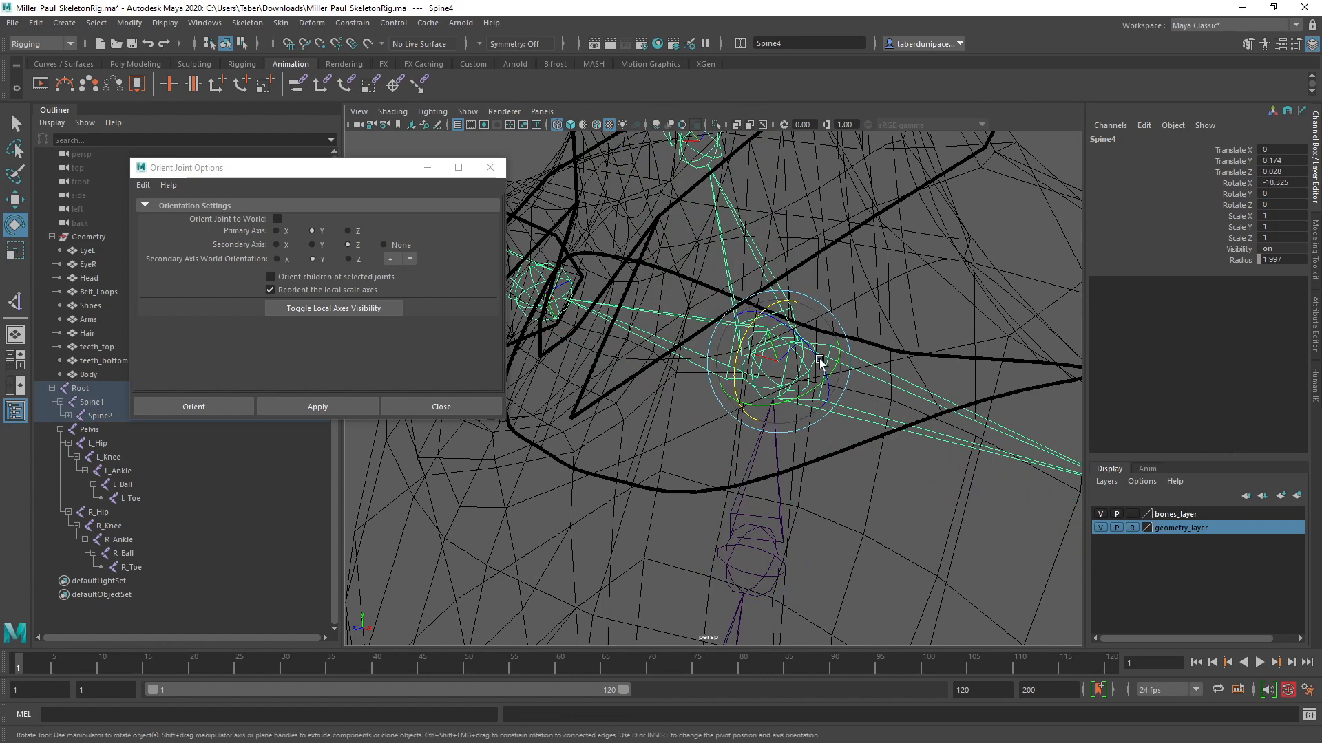
pyautogui.hotkey('ctrl', 'z')
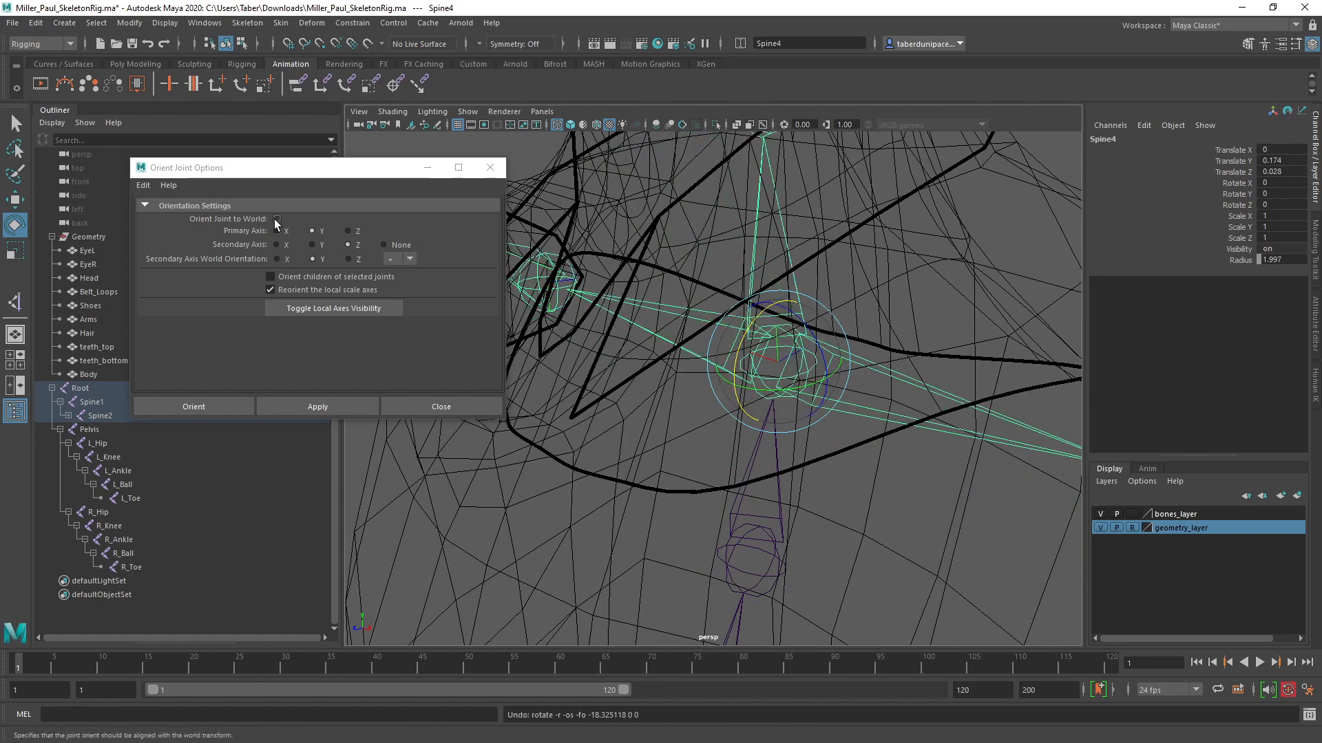
# Step: Reorient the Spine4 joint with the secondary axis world orientation set to Y negative
pyautogui.click(411, 259)
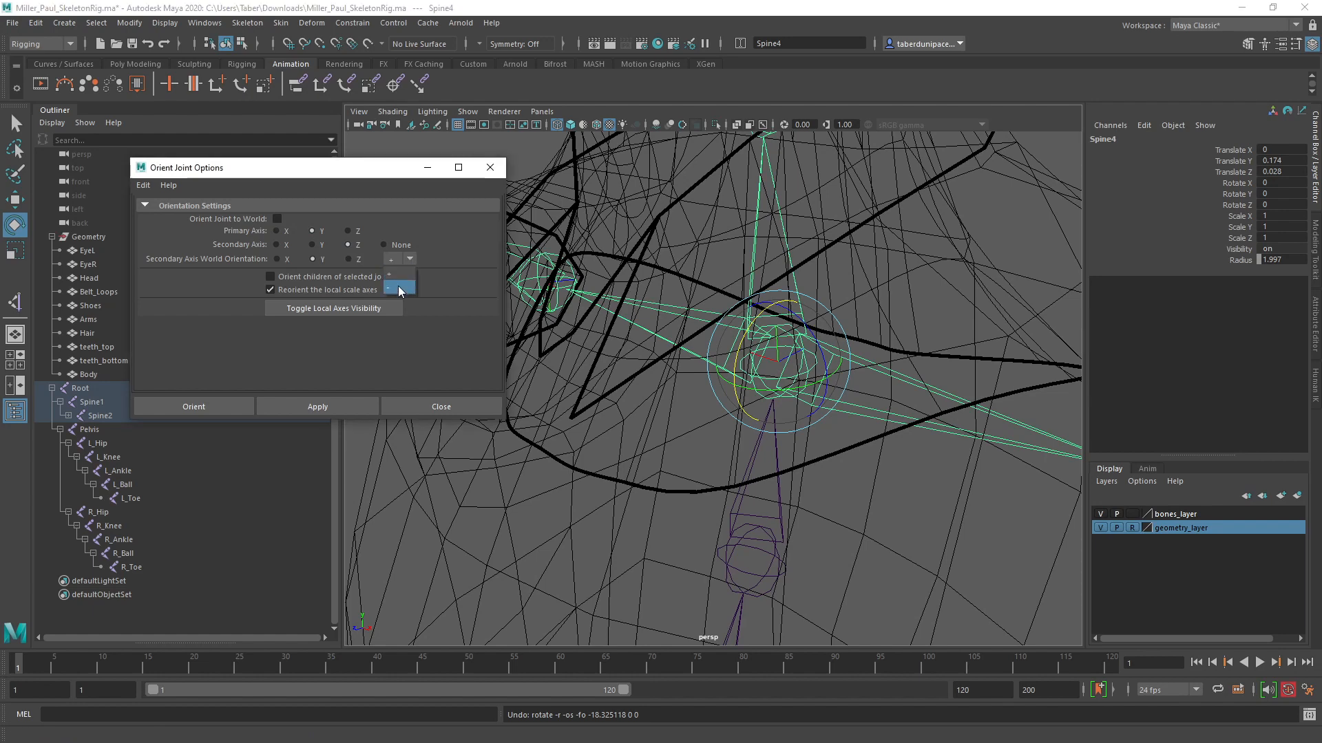
pyautogui.click(397, 287)
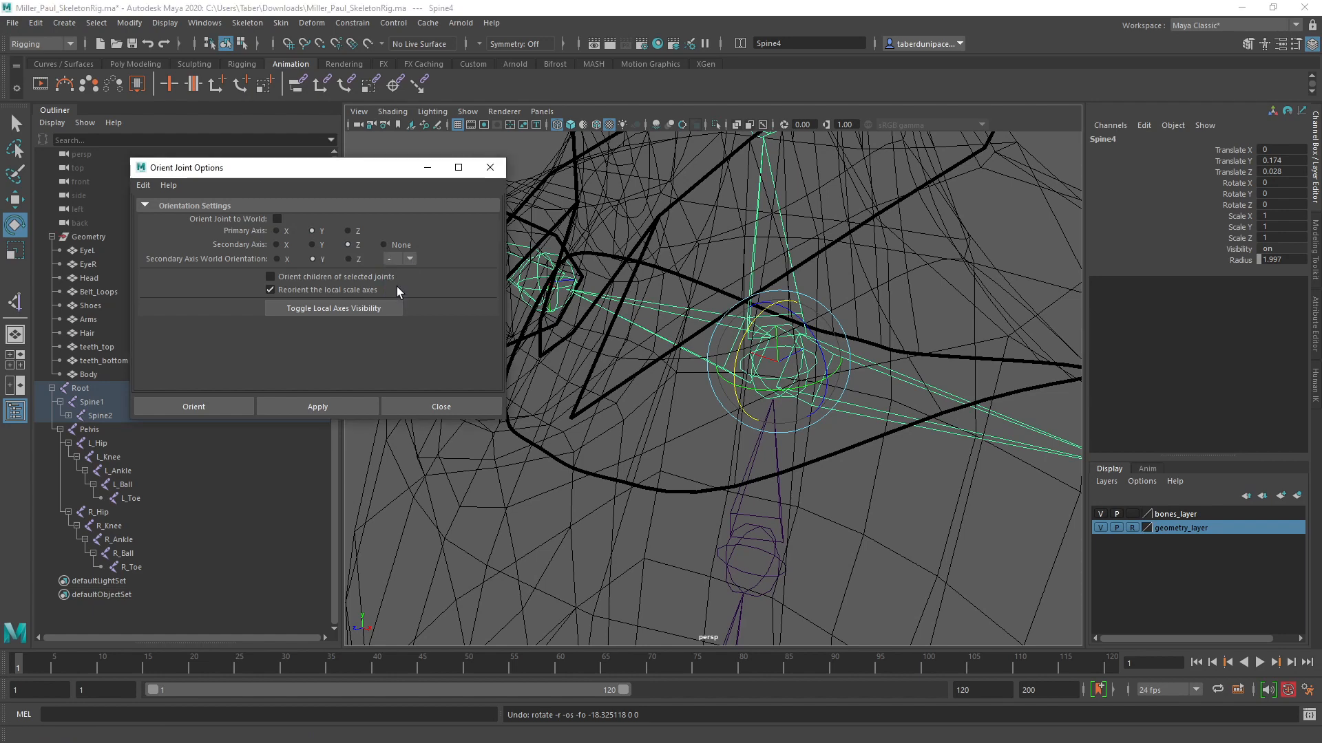
pyautogui.click(343, 407)
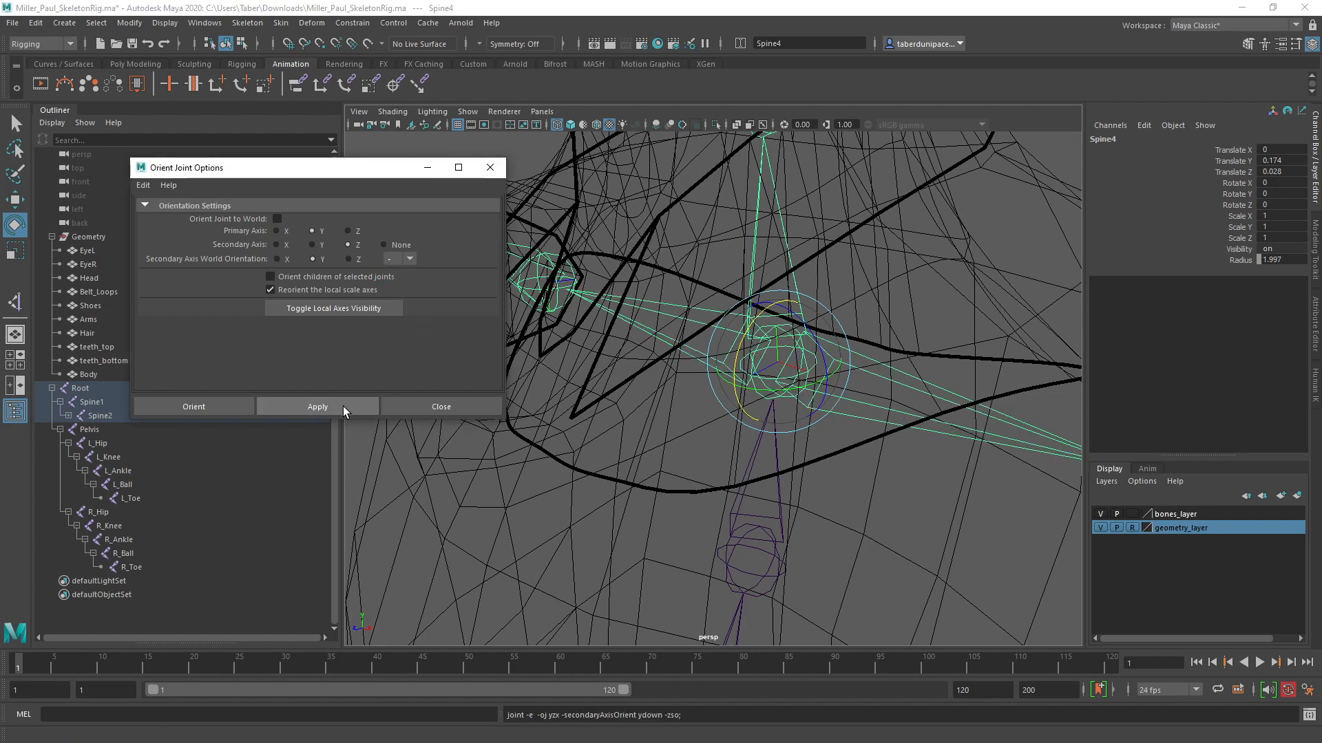
# Step: Test-rotate the Spine4 joint by about 20 degrees and the Spine2 joint by about 17 degrees in X, undoing each rotation
pyautogui.moveTo(775, 372); pyautogui.dragTo(762, 594)
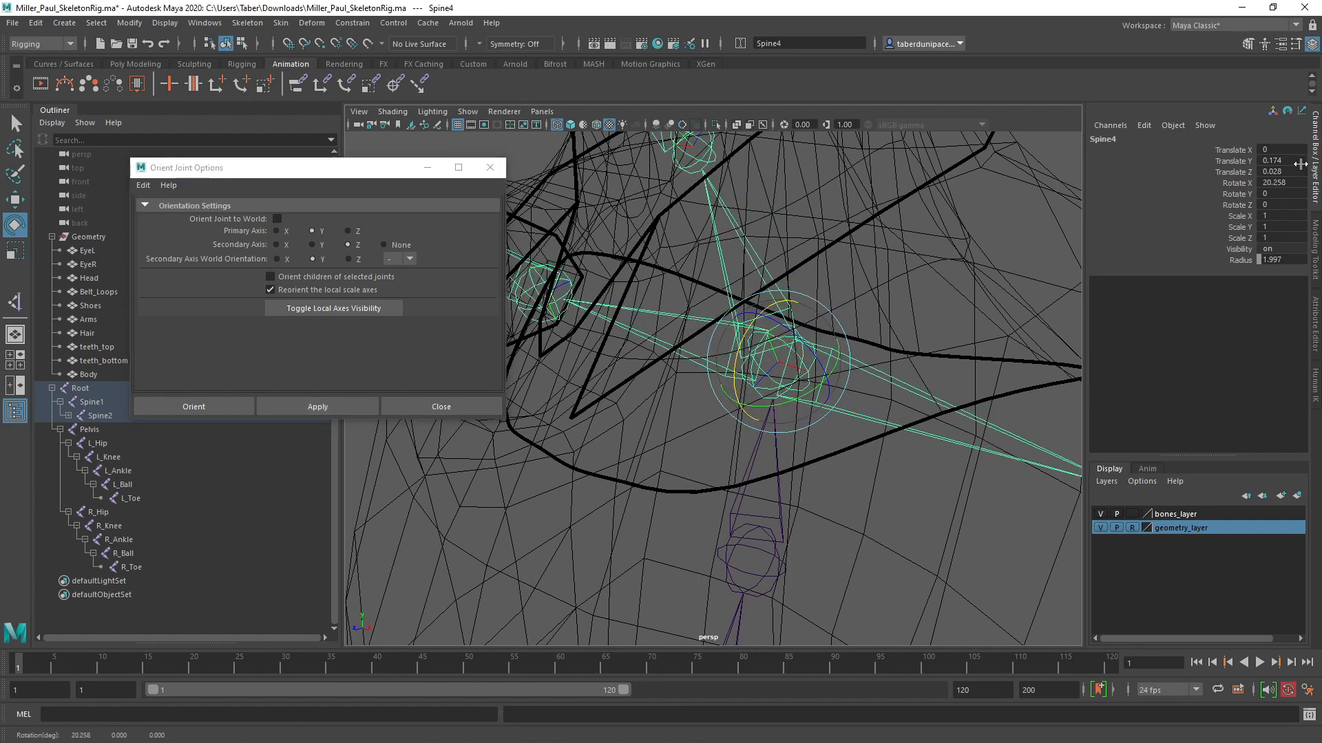
pyautogui.hotkey('ctrl', 'z')
pyautogui.click(776, 550)
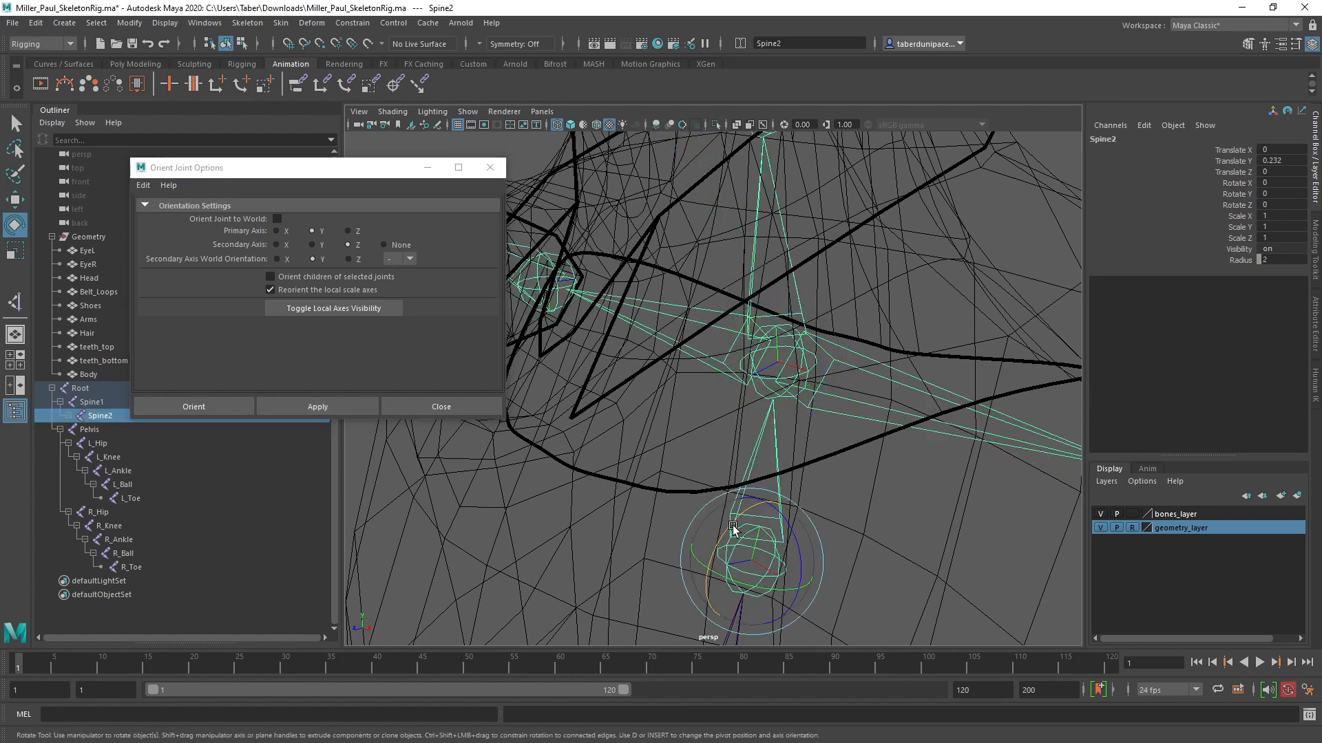
pyautogui.moveTo(726, 534); pyautogui.dragTo(713, 545)
pyautogui.hotkey('ctrl', 'z')
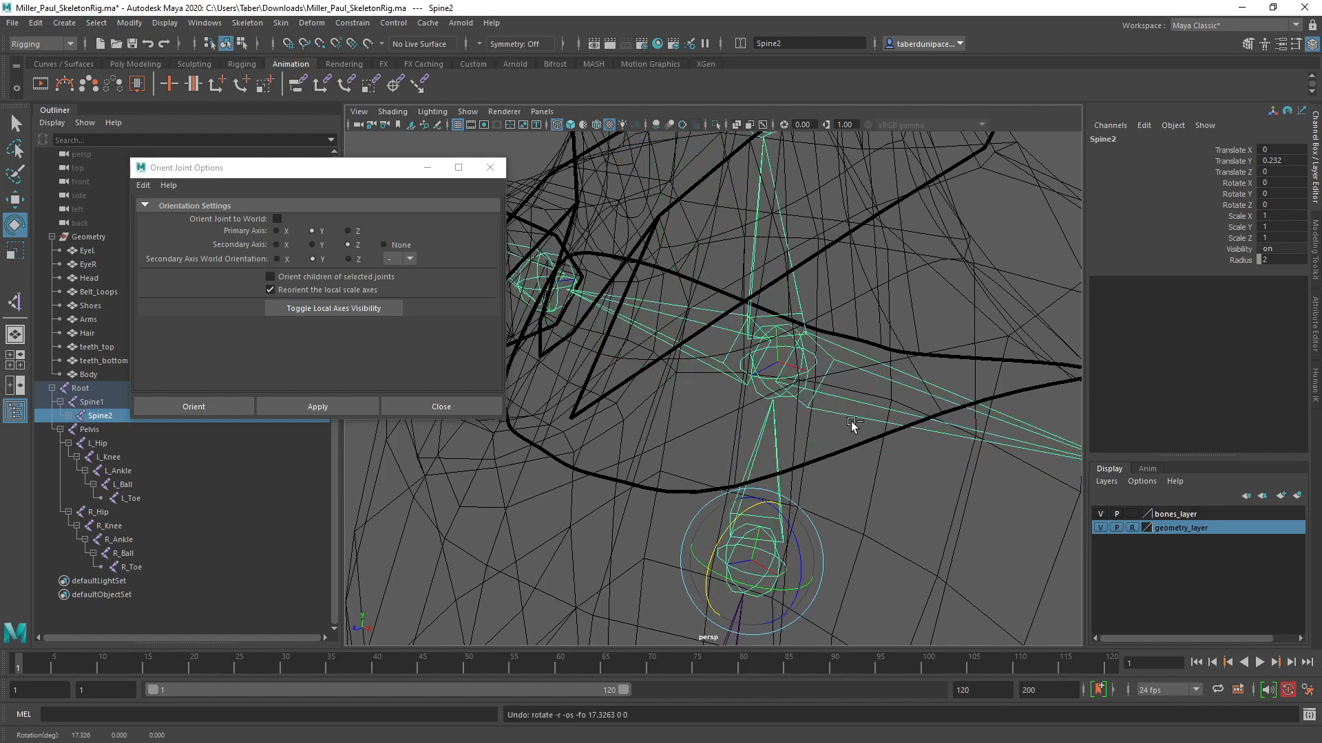
# Step: Test-rotate the Neck joint by about -8 degrees in X and undo the rotation
pyautogui.keyDown('alt'); pyautogui.moveTo(820, 239); pyautogui.dragTo(816, 377, button='middle'); pyautogui.keyUp('alt')
pyautogui.click(770, 271)
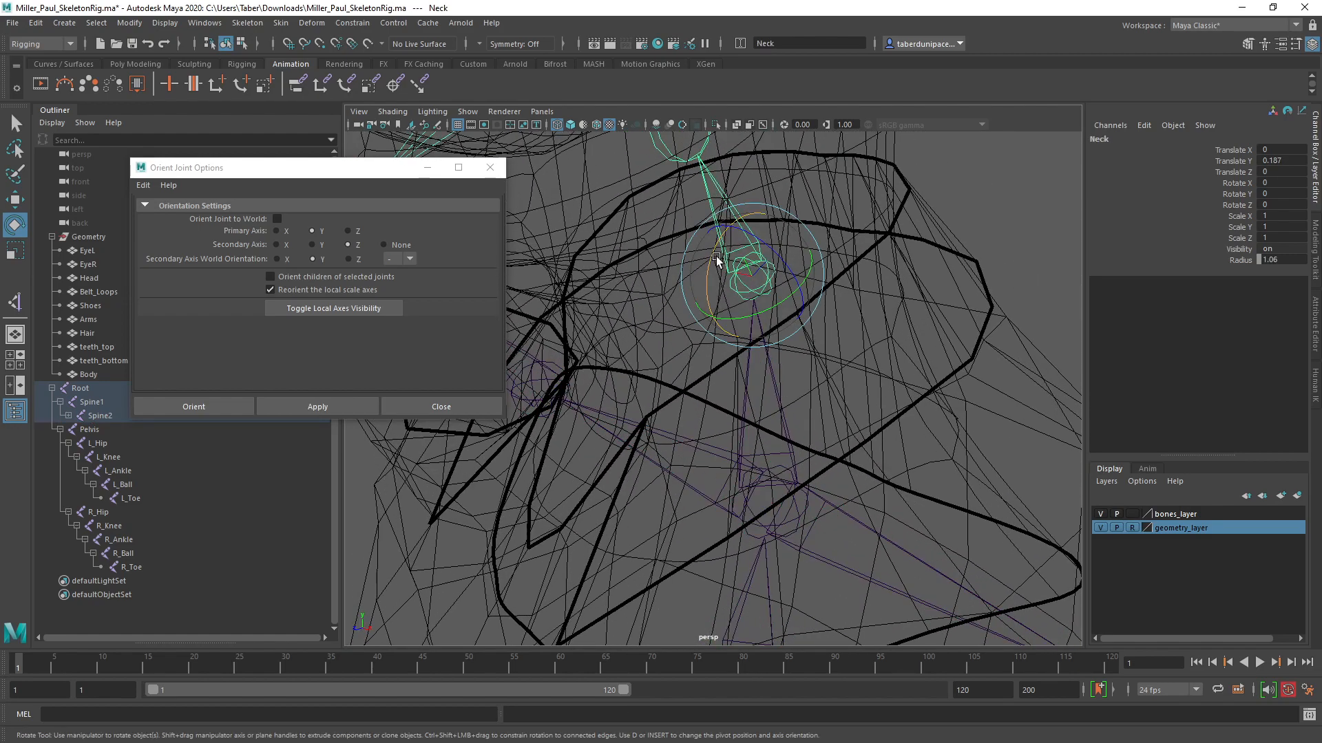
pyautogui.moveTo(714, 258); pyautogui.dragTo(715, 262)
pyautogui.keyDown('alt'); pyautogui.moveTo(716, 262); pyautogui.dragTo(786, 341, button='middle'); pyautogui.keyUp('alt')
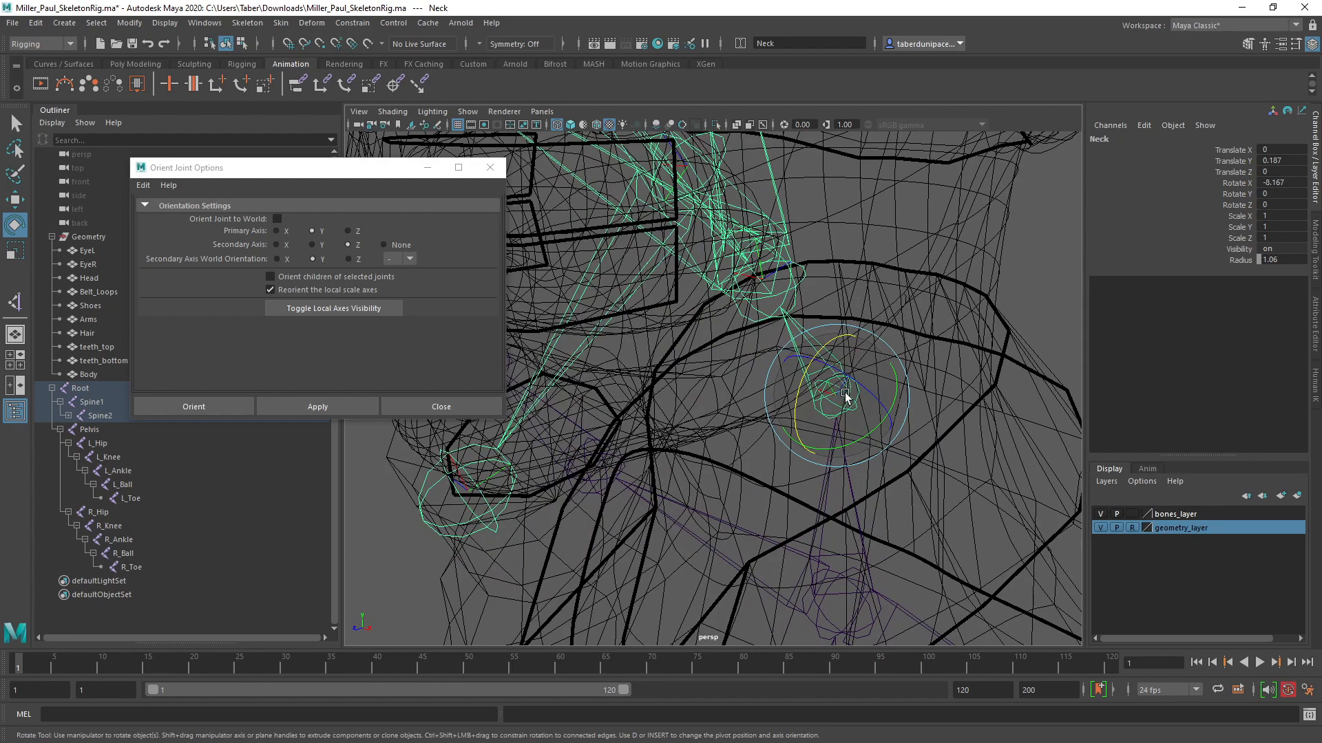
pyautogui.hotkey('ctrl', 'z')
# Step: Select the Head joint and examine its rotation axes along with the head and neck bones
pyautogui.keyDown('alt'); pyautogui.moveTo(844, 393); pyautogui.dragTo(708, 303); pyautogui.keyUp('alt')
pyautogui.keyDown('alt'); pyautogui.moveTo(708, 303); pyautogui.dragTo(783, 335, button='middle'); pyautogui.keyUp('alt')
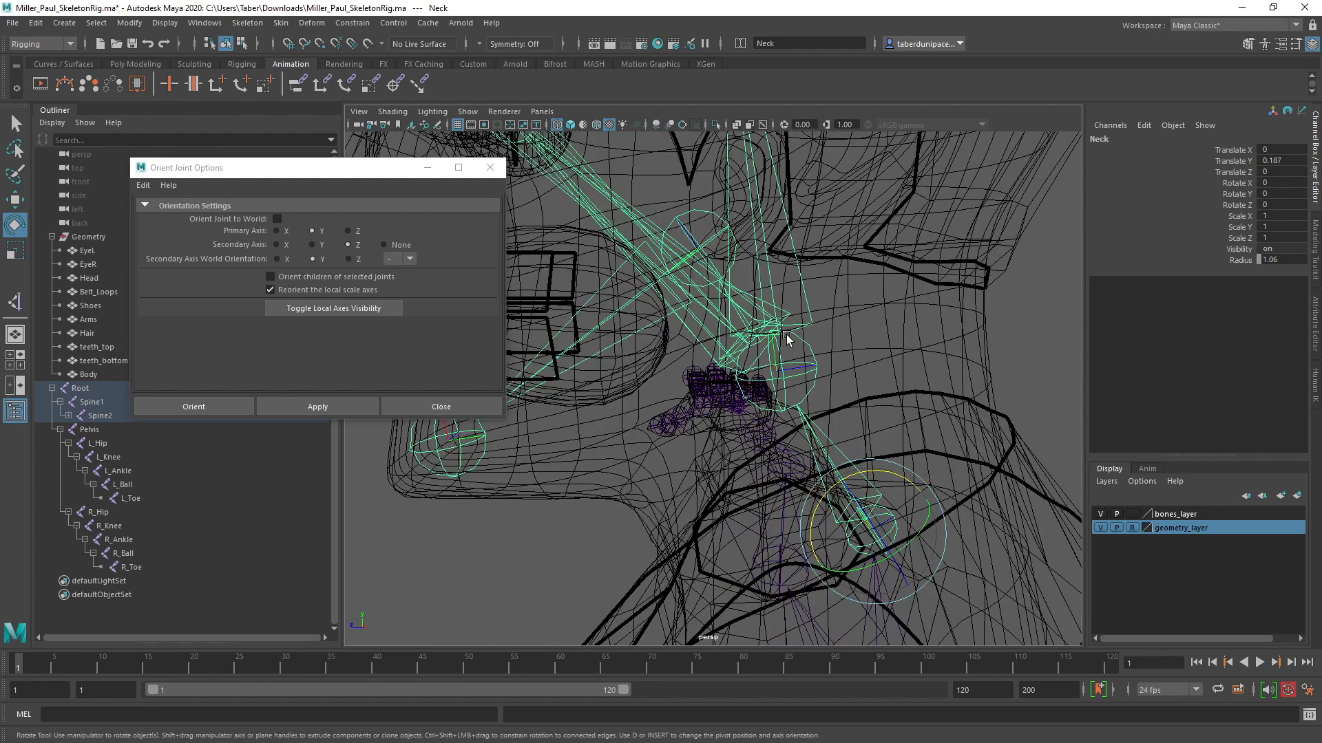
pyautogui.click(808, 352)
pyautogui.scroll(-5, 859, 390)
pyautogui.keyDown('alt'); pyautogui.moveTo(861, 393); pyautogui.dragTo(898, 389); pyautogui.keyUp('alt')
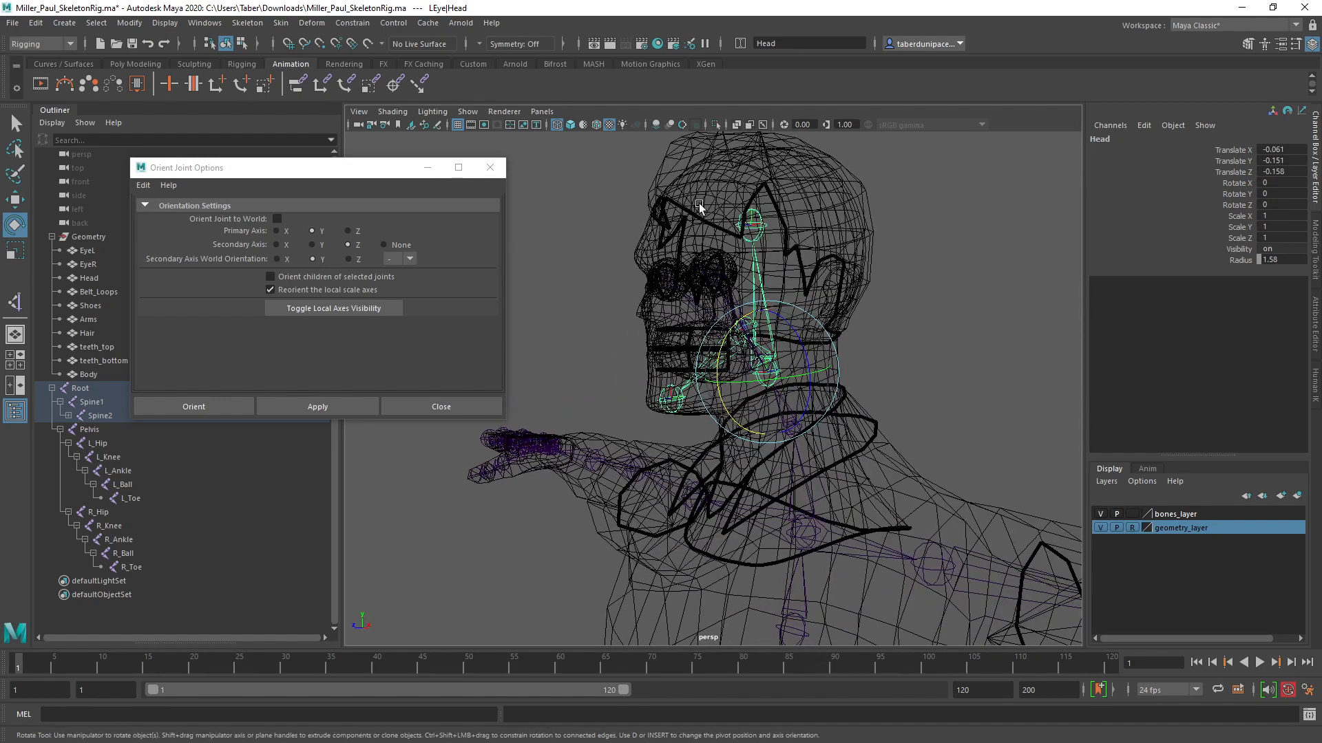
pyautogui.keyDown('alt'); pyautogui.moveTo(795, 544); pyautogui.dragTo(773, 332); pyautogui.keyUp('alt')
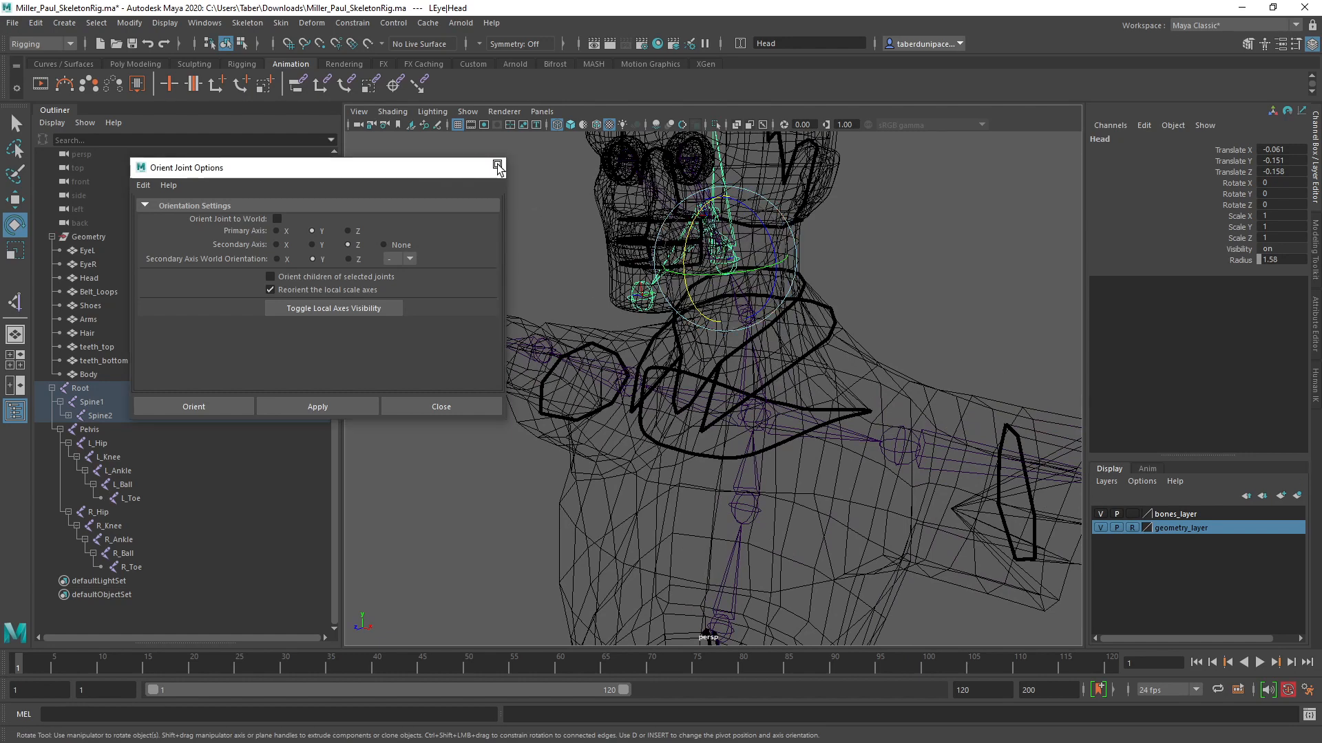
# Step: Close the Orient Joint options and inspect how the L_Shoulder joint connects to the upper spine
pyautogui.click(497, 166)
pyautogui.click(894, 307)
pyautogui.keyDown('alt'); pyautogui.moveTo(845, 445); pyautogui.dragTo(798, 256, button='middle'); pyautogui.keyUp('alt')
pyautogui.scroll(-3, 812, 289)
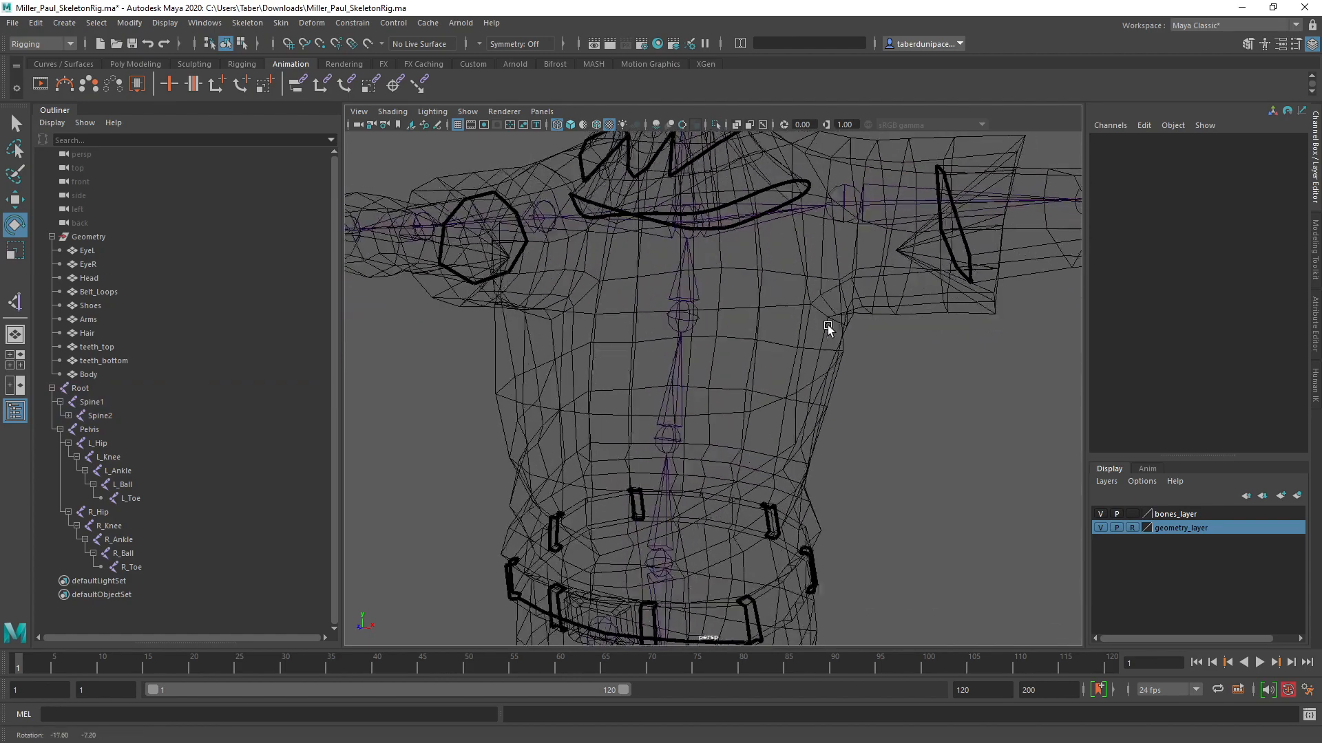
pyautogui.click(853, 186)
pyautogui.scroll(3, 773, 335)
pyautogui.moveTo(772, 335)
pyautogui.keyDown('alt'); pyautogui.mouseDown()
pyautogui.moveTo(806, 304)
pyautogui.moveTo(770, 303)
pyautogui.moveTo(752, 322)
pyautogui.mouseUp(); pyautogui.keyUp('alt')
pyautogui.keyDown('alt'); pyautogui.moveTo(604, 422); pyautogui.dragTo(755, 394, button='right'); pyautogui.keyUp('alt')
pyautogui.keyDown('alt'); pyautogui.moveTo(755, 392); pyautogui.dragTo(708, 362); pyautogui.keyUp('alt')
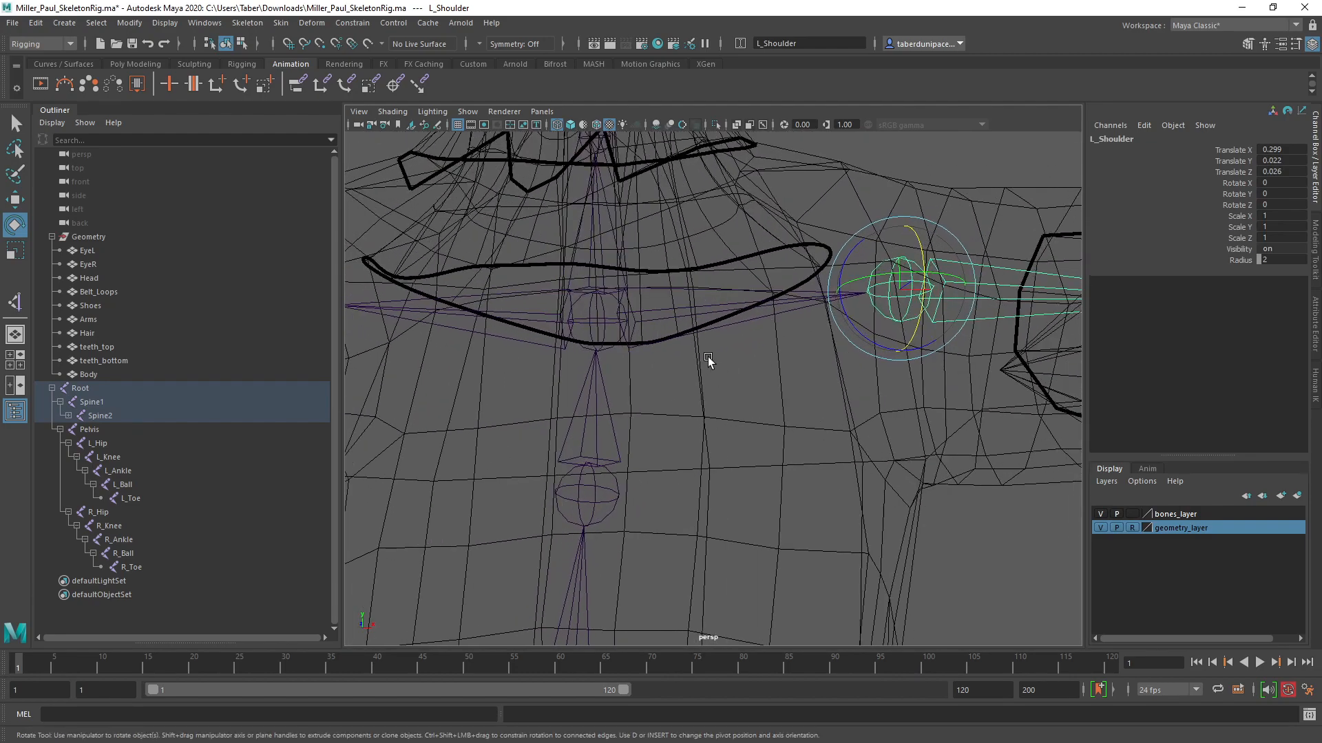
# Step: Test-rotate the Spine4 joint by about -64 degrees in Z to see the shoulders follow, and undo the rotation
pyautogui.click(702, 290)
pyautogui.click(702, 290)
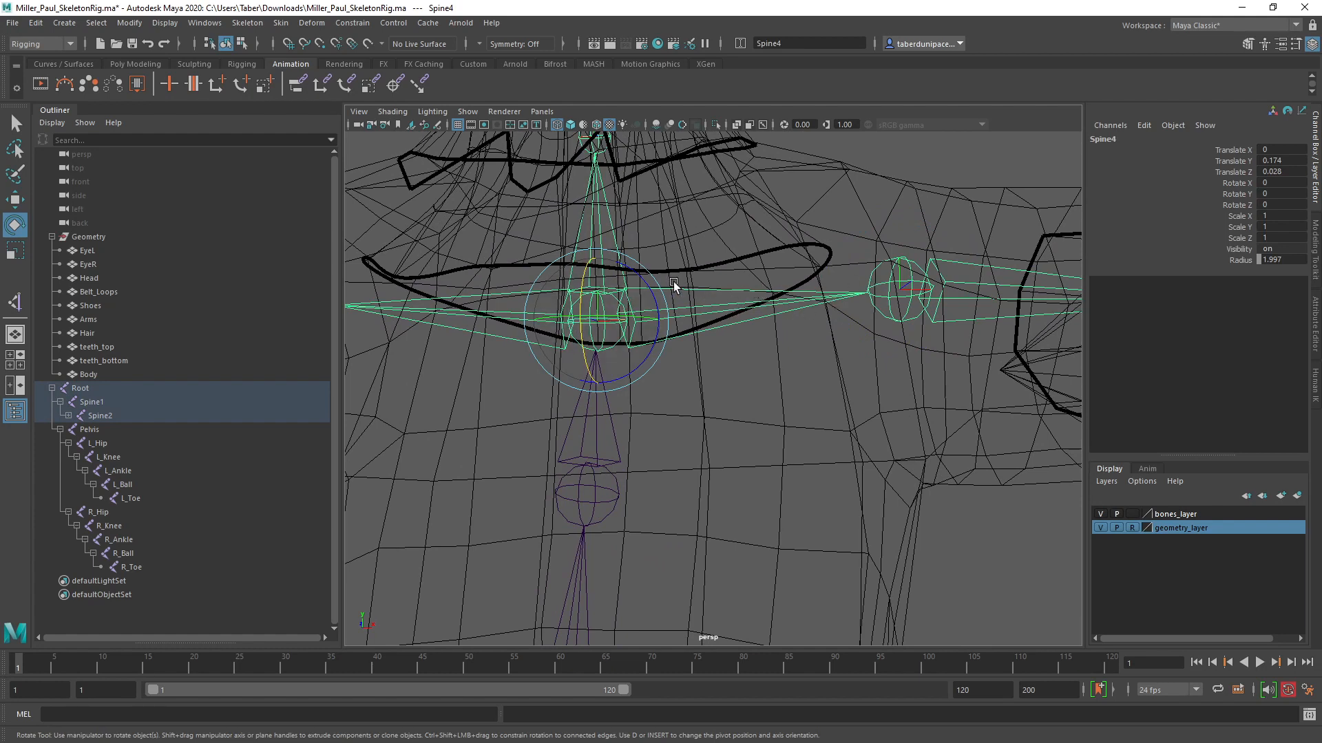
pyautogui.moveTo(646, 288); pyautogui.dragTo(677, 374)
pyautogui.hotkey('ctrl', 'z')
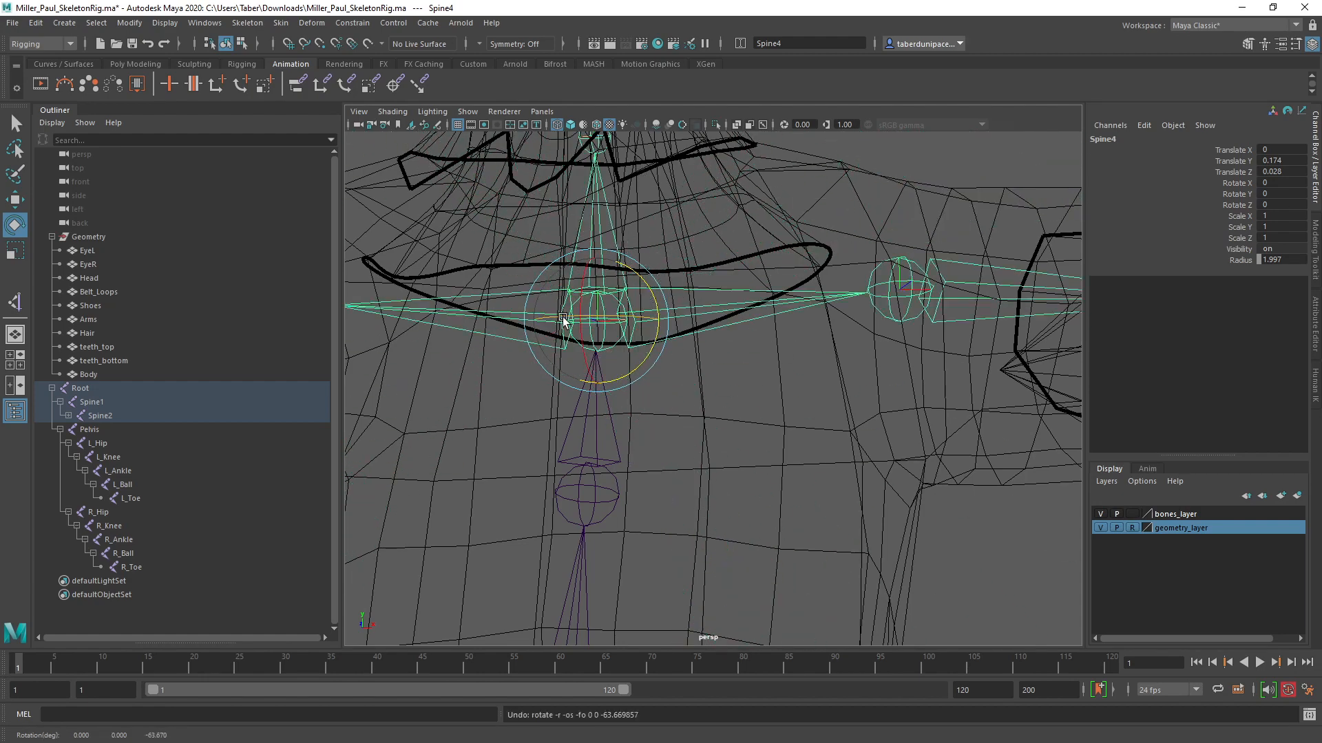
pyautogui.moveTo(777, 300)
pyautogui.keyDown('alt'); pyautogui.mouseDown()
pyautogui.moveTo(776, 319)
pyautogui.moveTo(773, 307)
pyautogui.moveTo(787, 314)
pyautogui.mouseUp(); pyautogui.keyUp('alt')
pyautogui.scroll(-5, 891, 290)
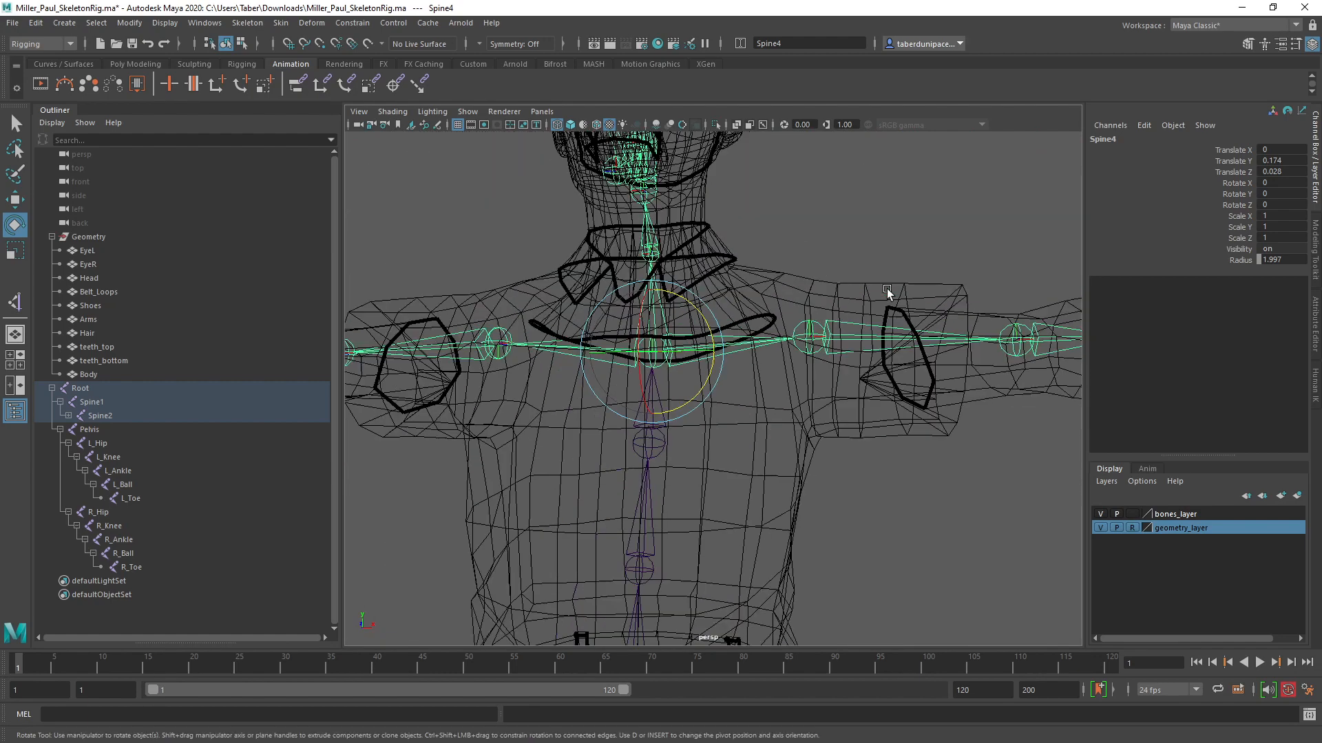
pyautogui.scroll(3, 720, 450)
pyautogui.keyDown('alt'); pyautogui.moveTo(735, 415); pyautogui.dragTo(715, 407, button='middle'); pyautogui.keyUp('alt')
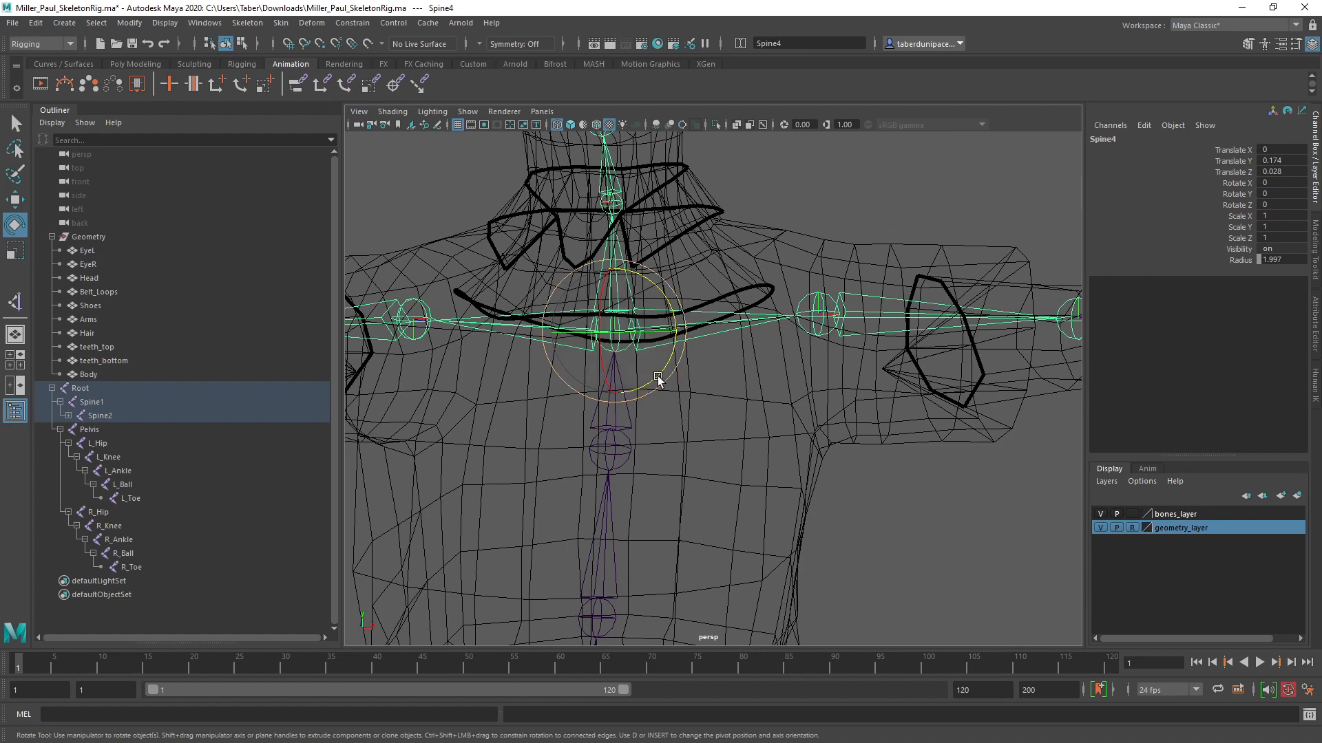
pyautogui.click(248, 23)
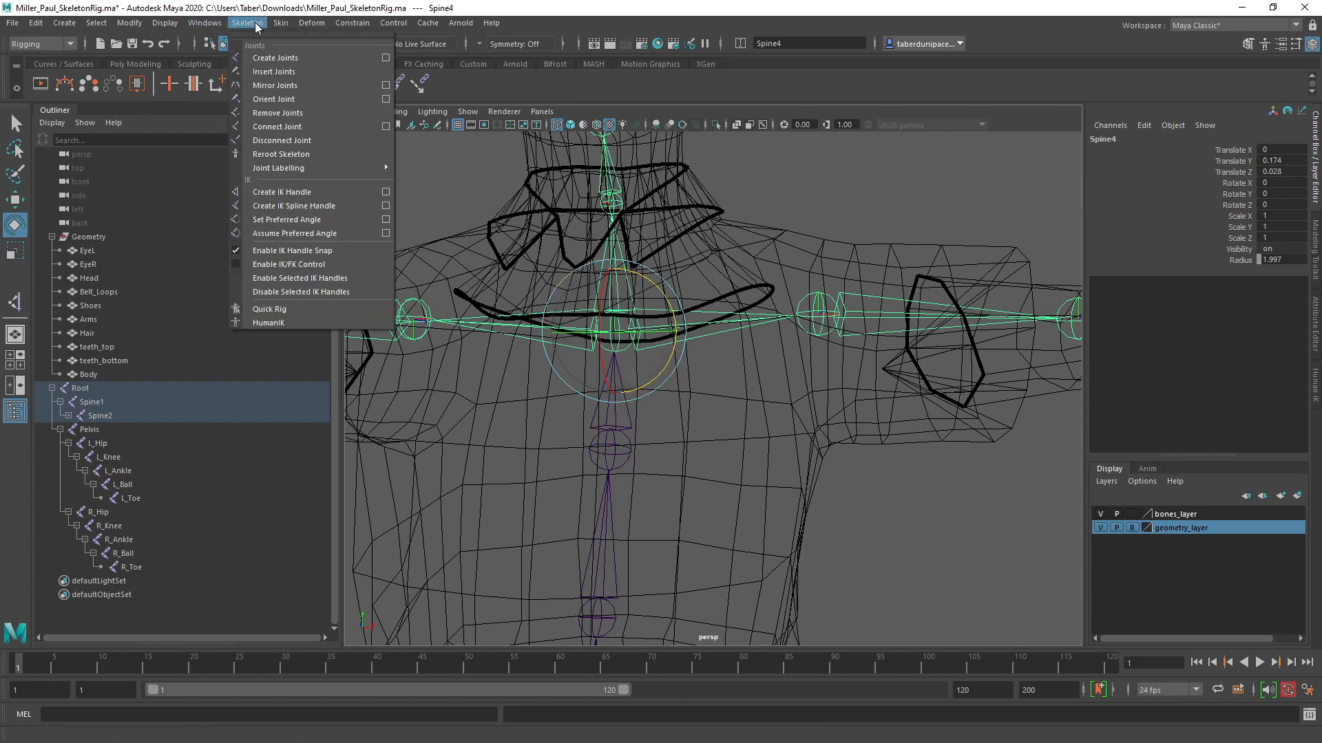
pyautogui.click(275, 72)
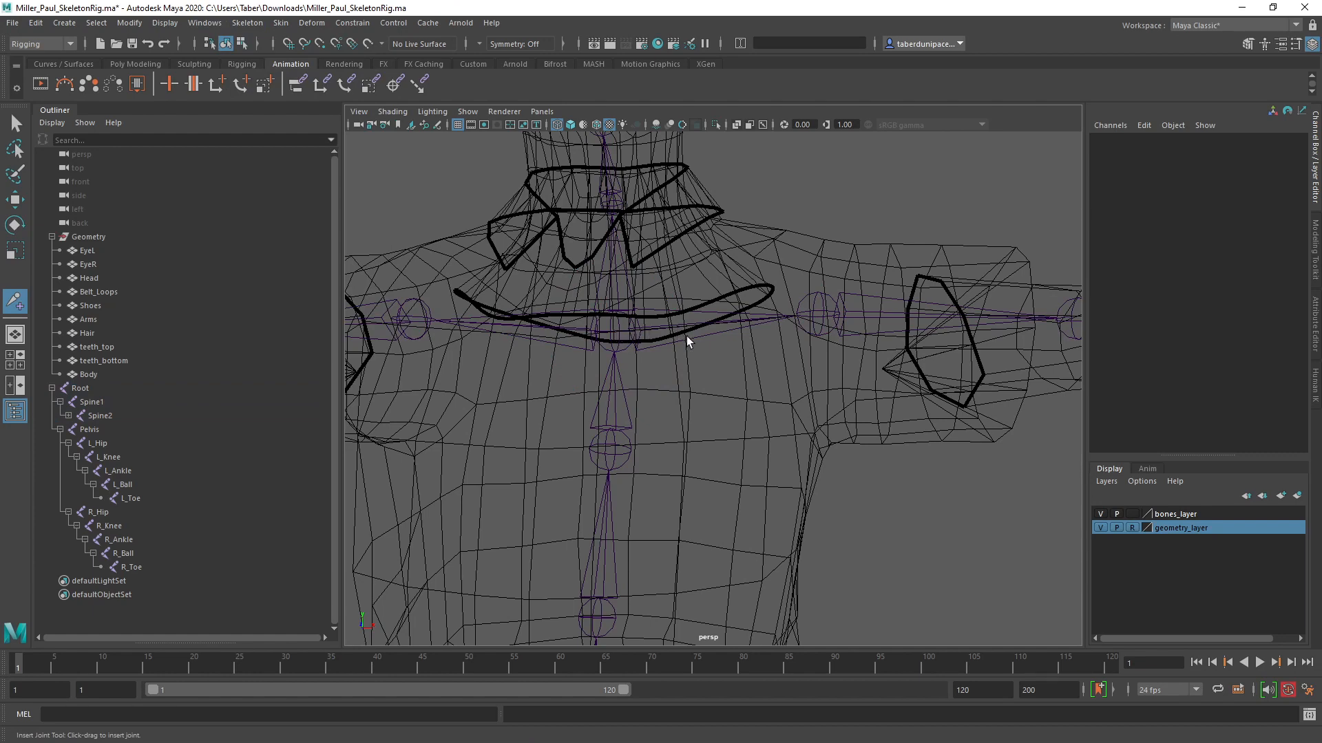
pyautogui.scroll(5, 687, 336)
pyautogui.keyDown('alt'); pyautogui.moveTo(686, 336); pyautogui.dragTo(666, 363); pyautogui.keyUp('alt')
pyautogui.click(248, 23)
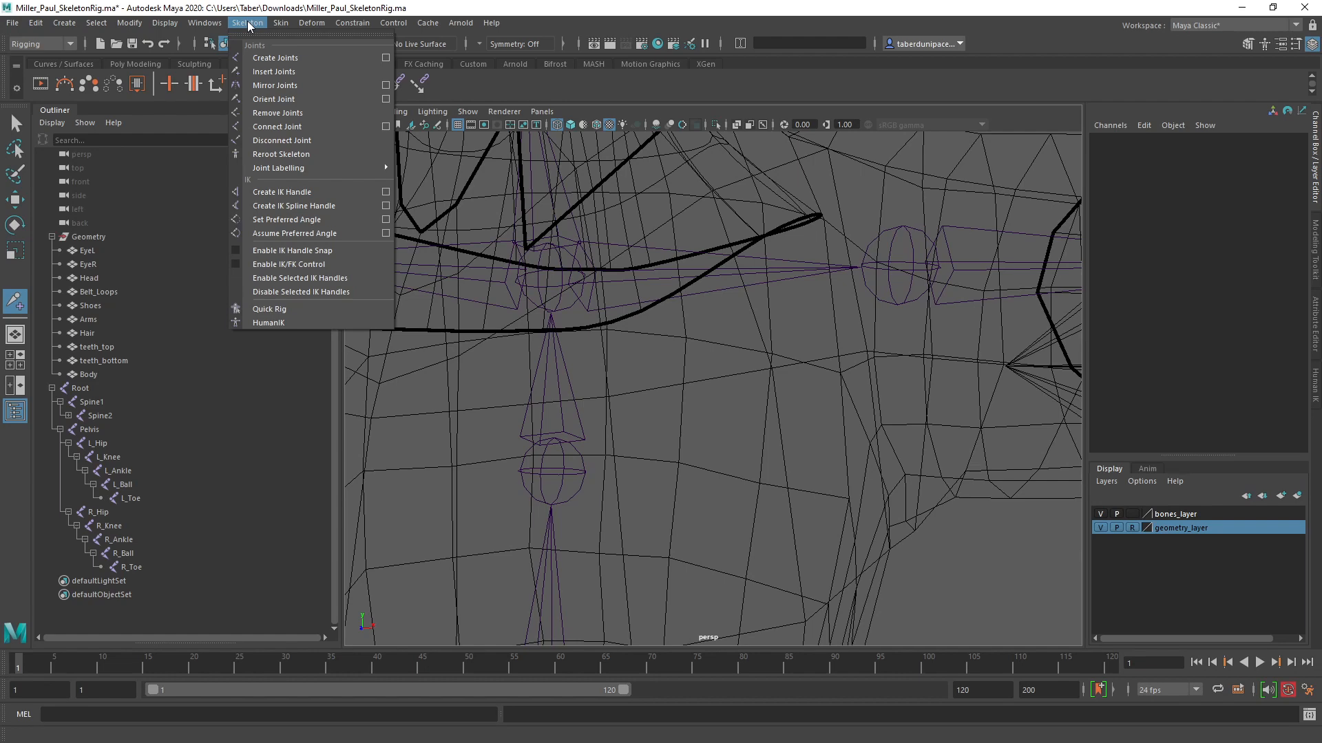
pyautogui.click(248, 22)
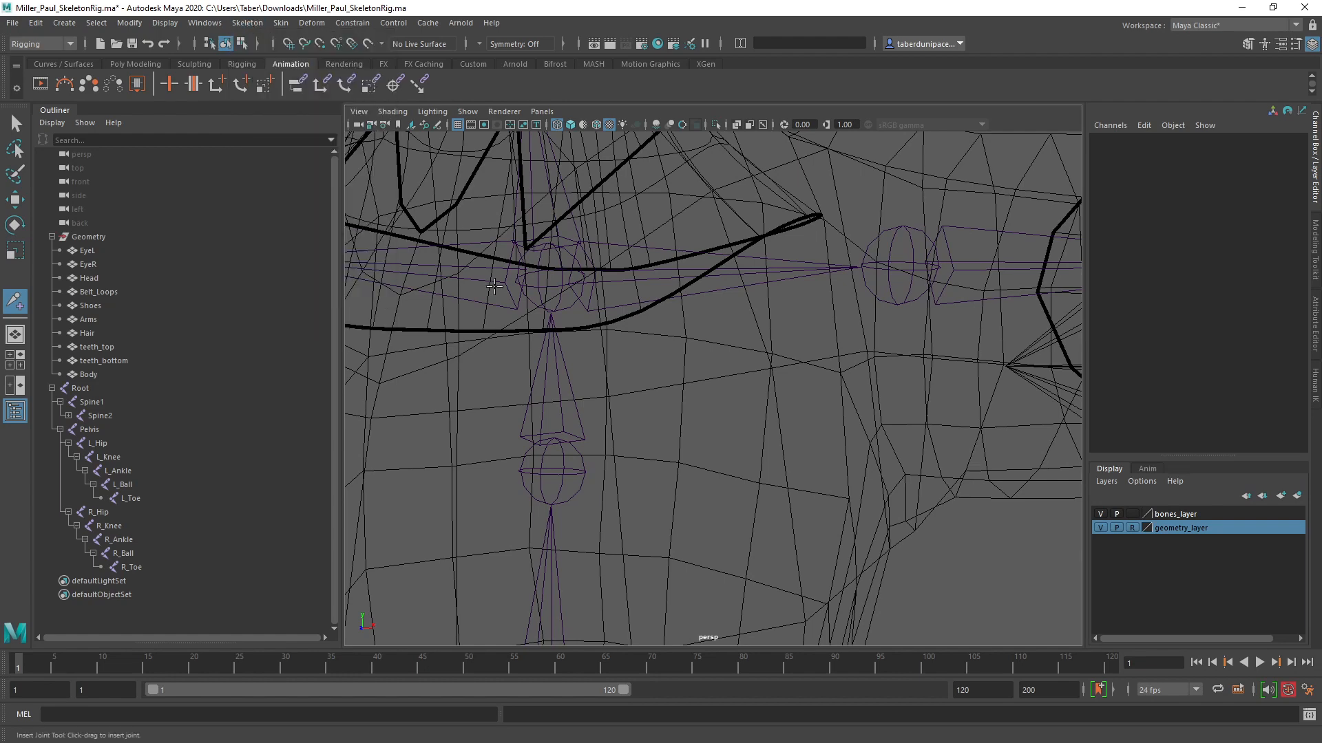
pyautogui.scroll(-5, 577, 343)
pyautogui.press('w')
pyautogui.scroll(4, 582, 338)
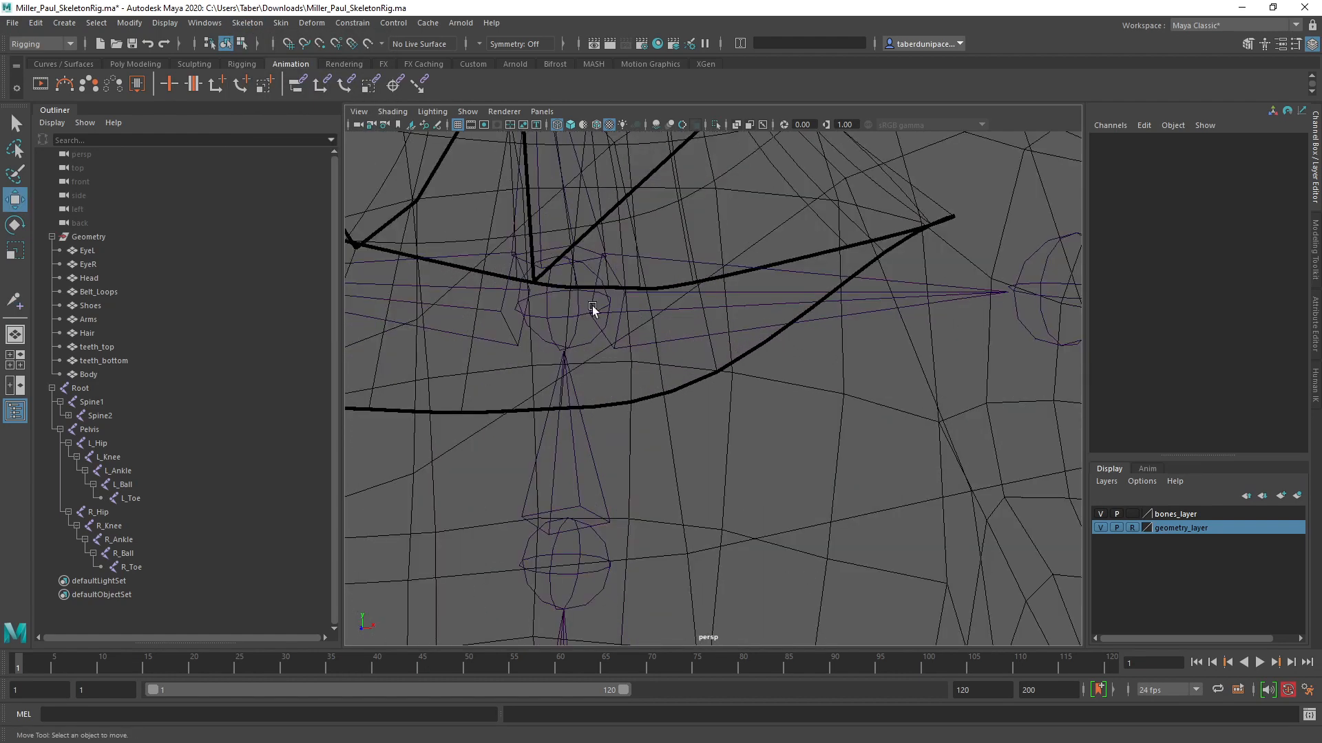
# Step: Unparent the Neck and R_Shoulder joints from Spine4
pyautogui.scroll(3, 979, 393)
pyautogui.keyDown('alt'); pyautogui.moveTo(594, 371); pyautogui.dragTo(581, 328); pyautogui.keyUp('alt')
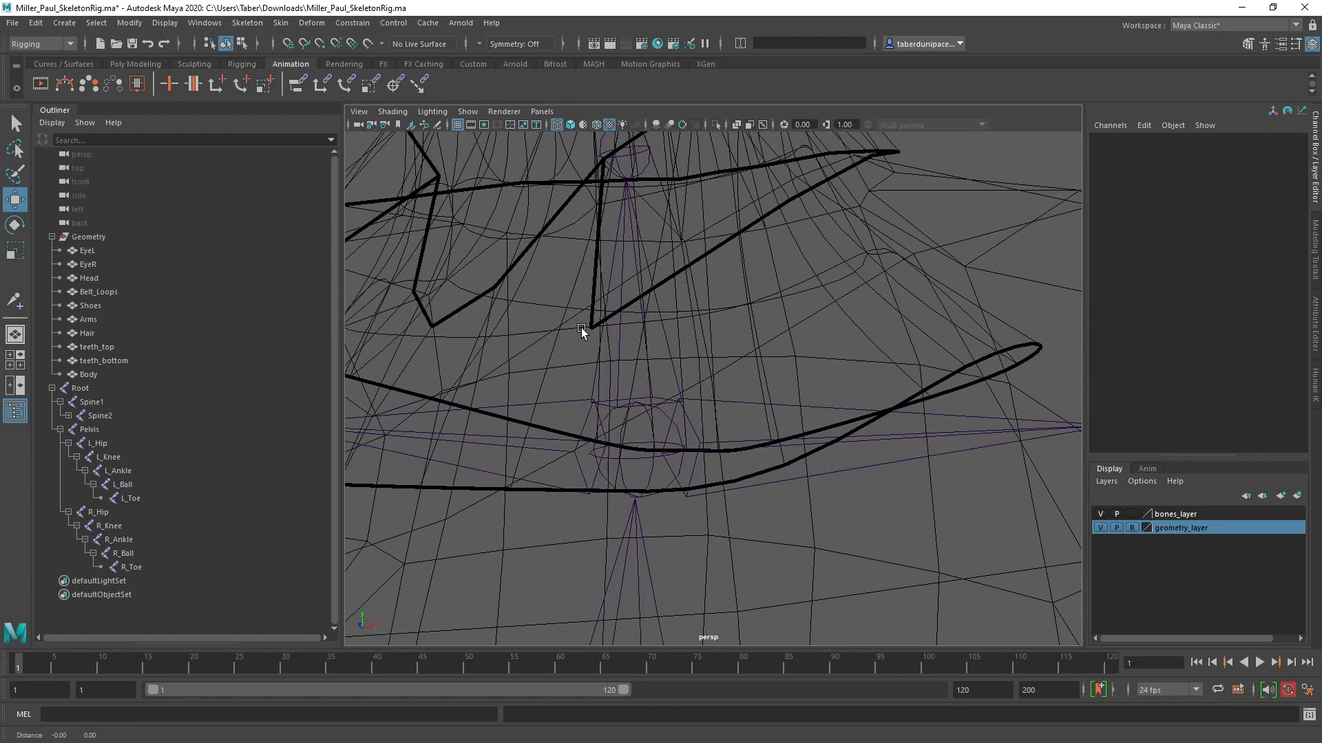
pyautogui.click(646, 153)
pyautogui.hotkey('shift', 'p')
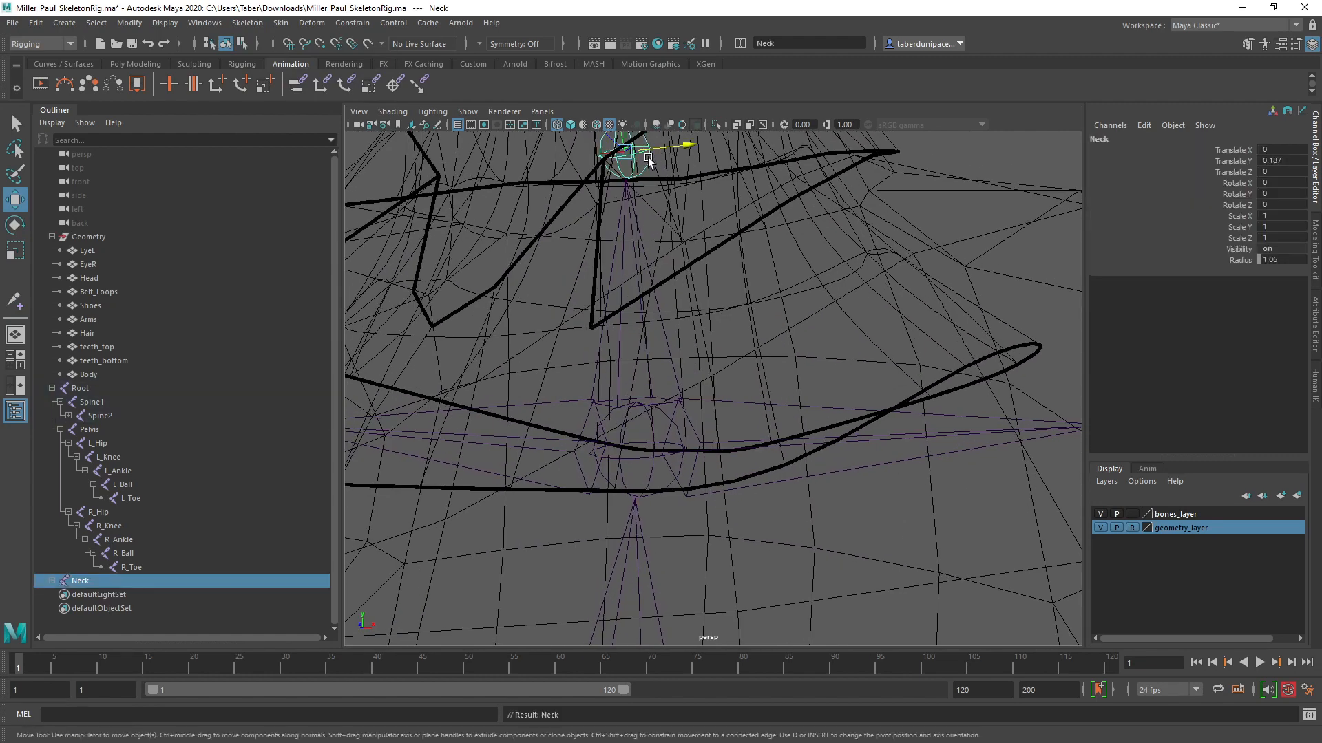
pyautogui.keyDown('alt'); pyautogui.moveTo(647, 157); pyautogui.dragTo(581, 448); pyautogui.keyUp('alt')
pyautogui.click(453, 398)
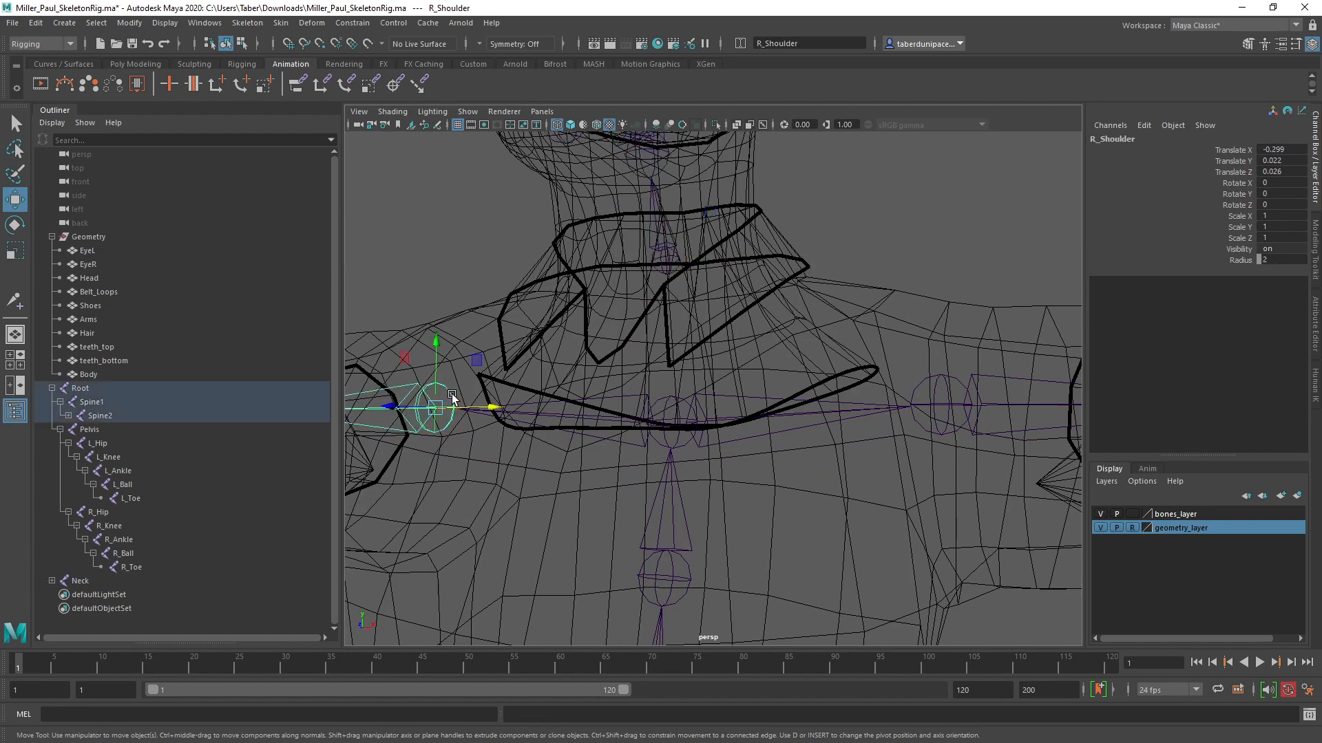
pyautogui.hotkey('shift', 'p')
# Step: Insert a joint between Spine4 and L_Shoulder, about a third of the way along the bone at Translate X 0.099
pyautogui.keyDown('alt'); pyautogui.moveTo(591, 391); pyautogui.dragTo(663, 394); pyautogui.keyUp('alt')
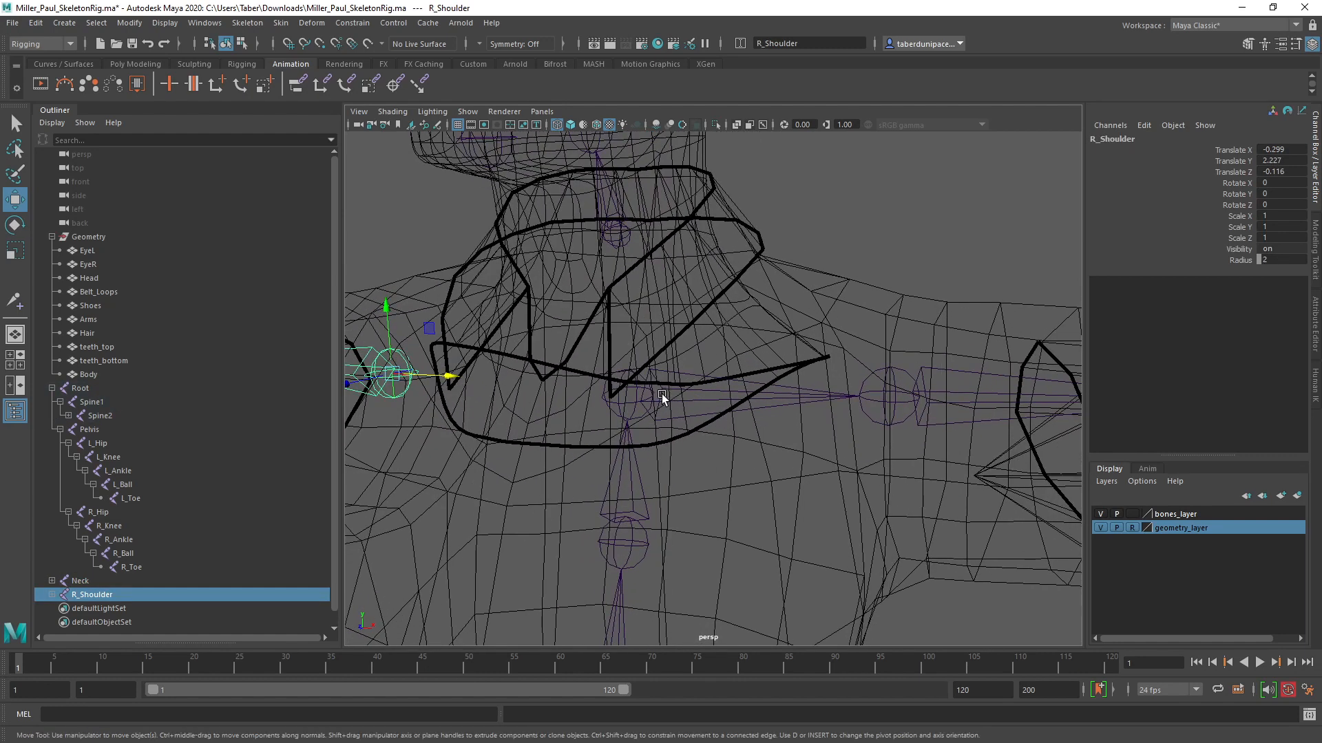
pyautogui.click(258, 24)
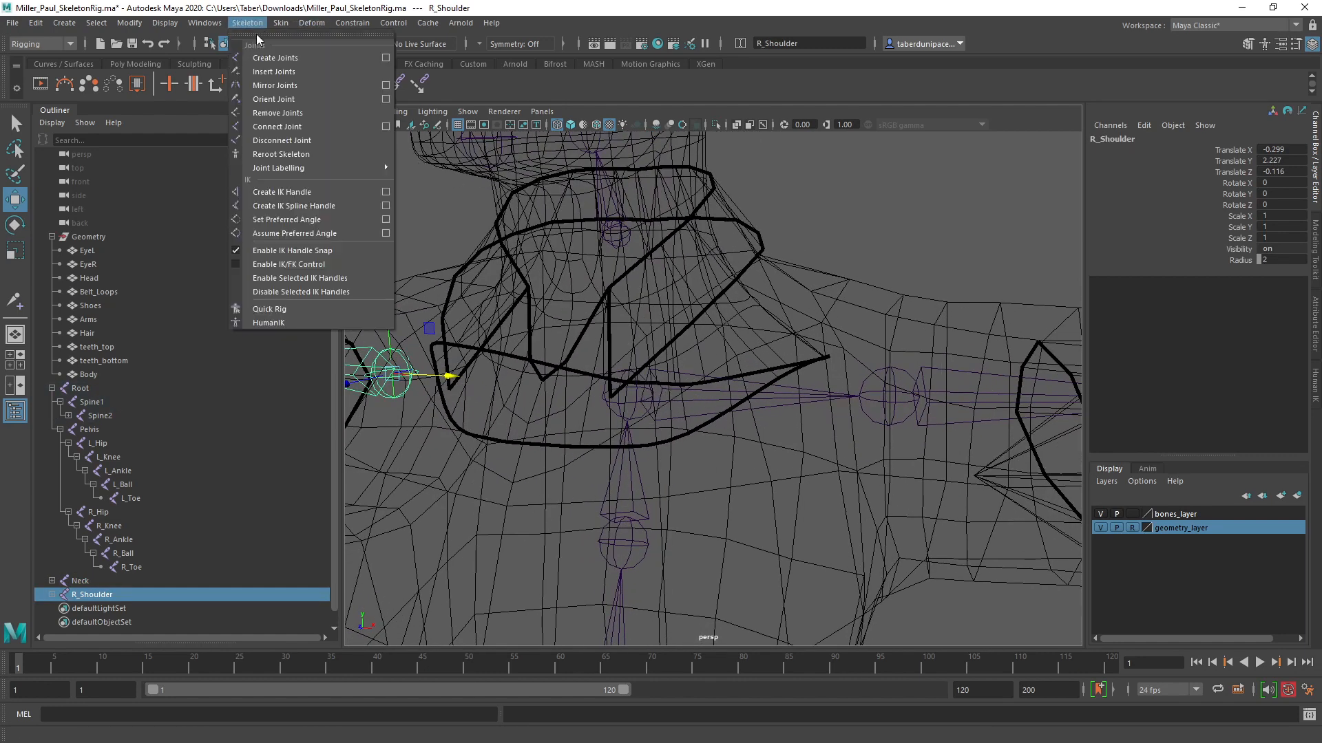
pyautogui.click(261, 71)
pyautogui.moveTo(639, 387); pyautogui.dragTo(714, 380)
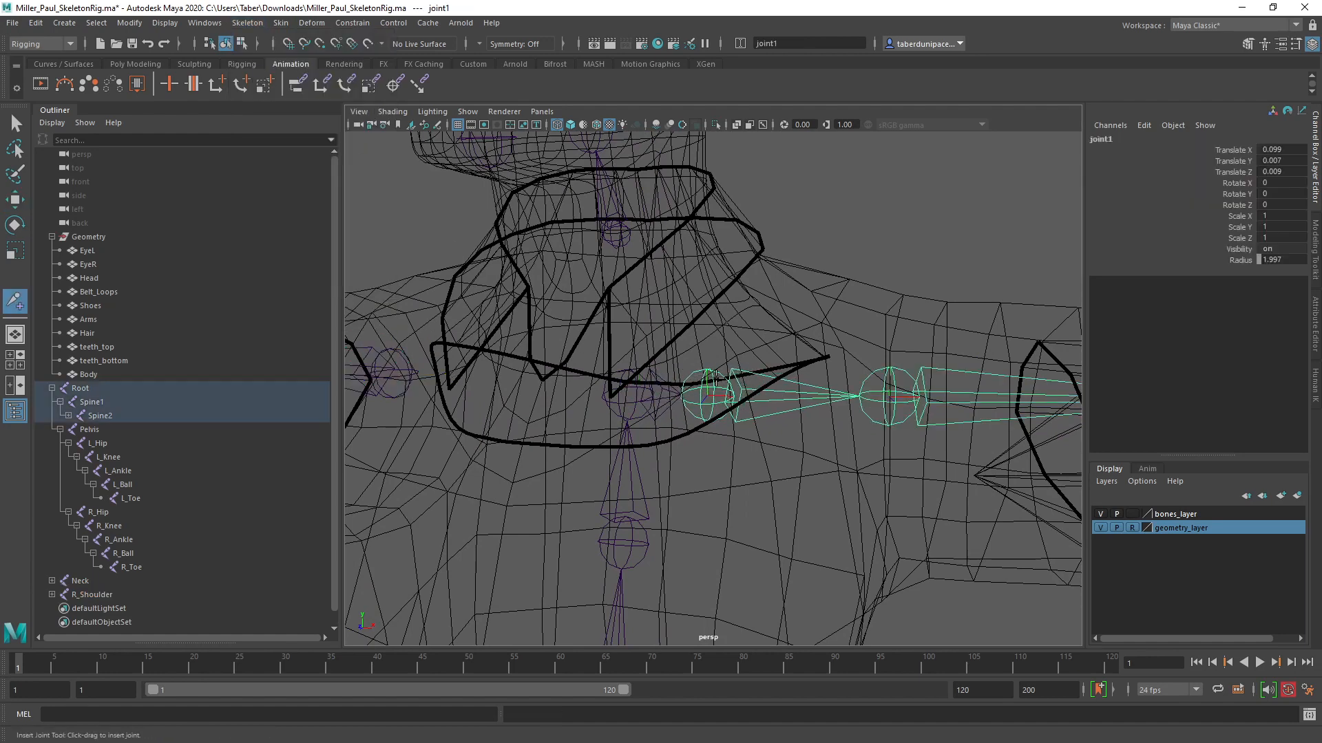
pyautogui.press('w')
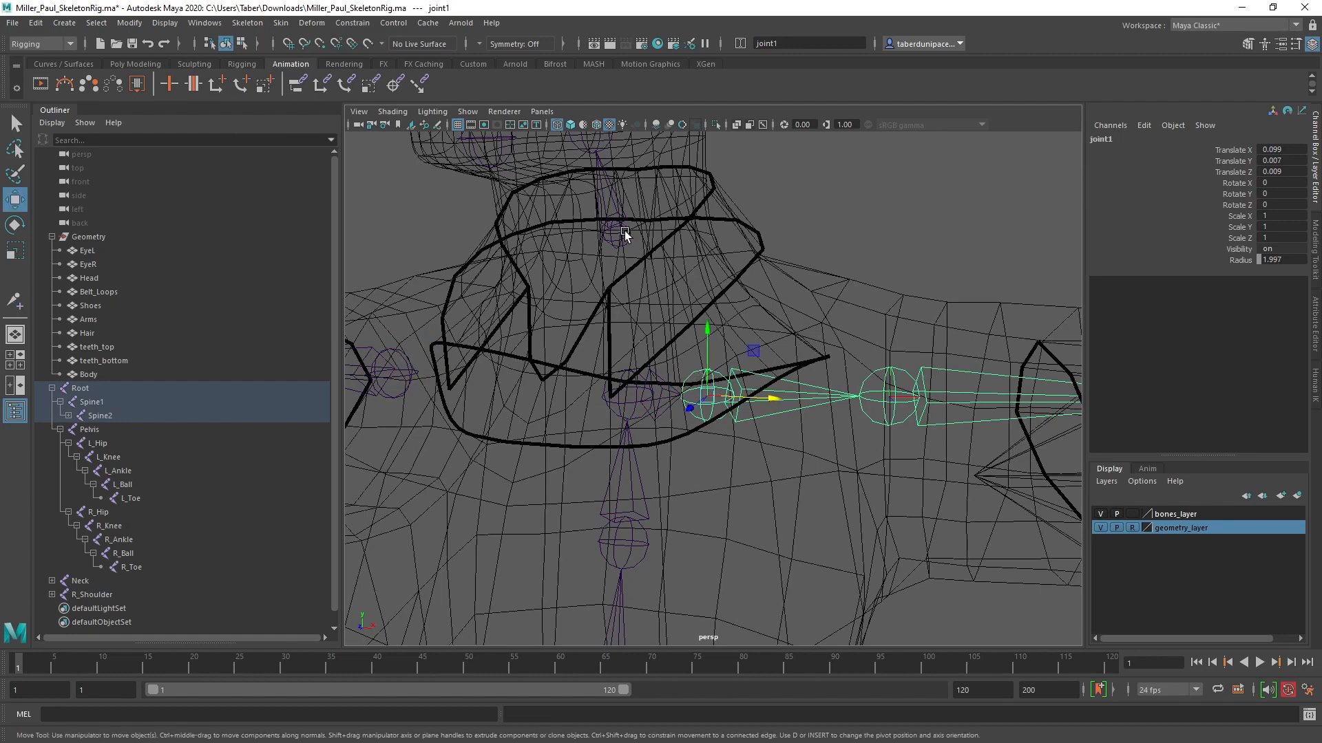
pyautogui.keyDown('alt'); pyautogui.moveTo(624, 230); pyautogui.dragTo(655, 348); pyautogui.keyUp('alt')
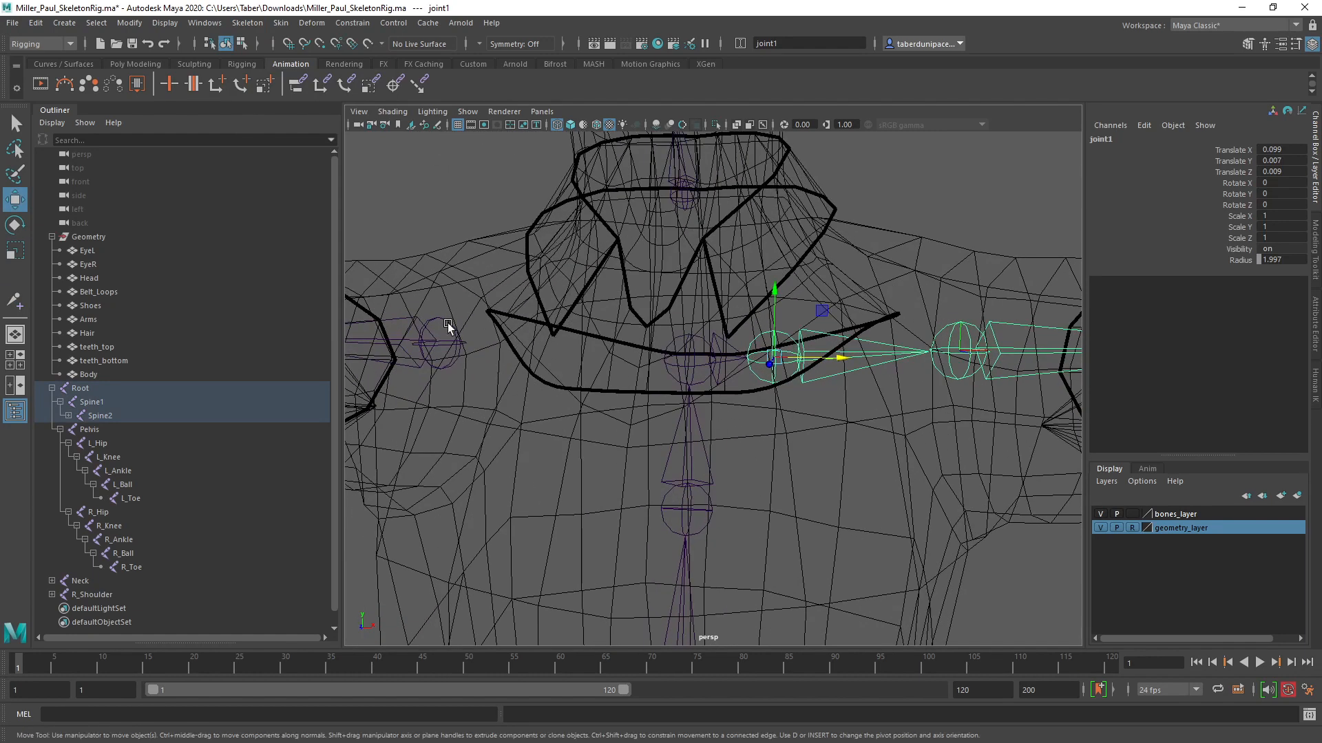
pyautogui.click(447, 323)
pyautogui.keyDown('shift'); pyautogui.click(681, 339); pyautogui.keyUp('shift')
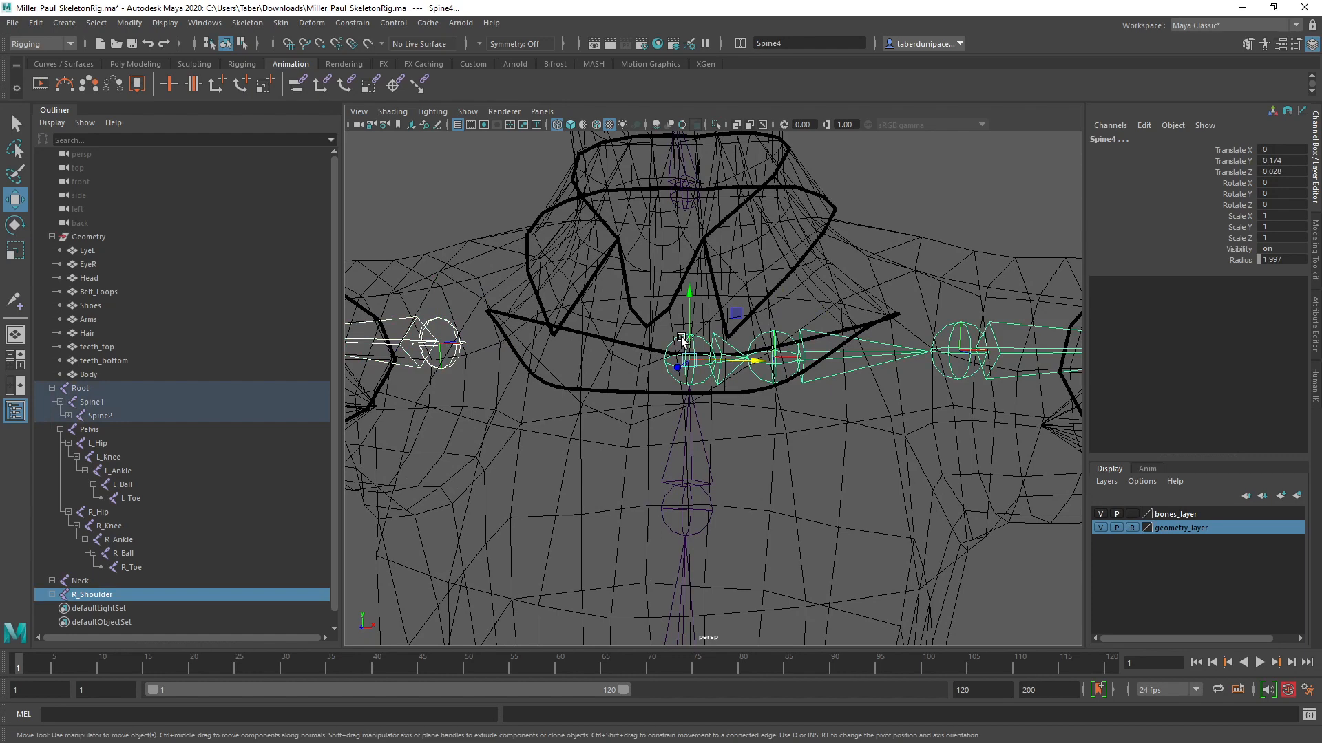
pyautogui.keyDown('alt'); pyautogui.moveTo(680, 339); pyautogui.dragTo(509, 347, button='right'); pyautogui.keyUp('alt')
pyautogui.keyDown('alt'); pyautogui.moveTo(510, 347); pyautogui.dragTo(582, 349, button='middle'); pyautogui.keyUp('alt')
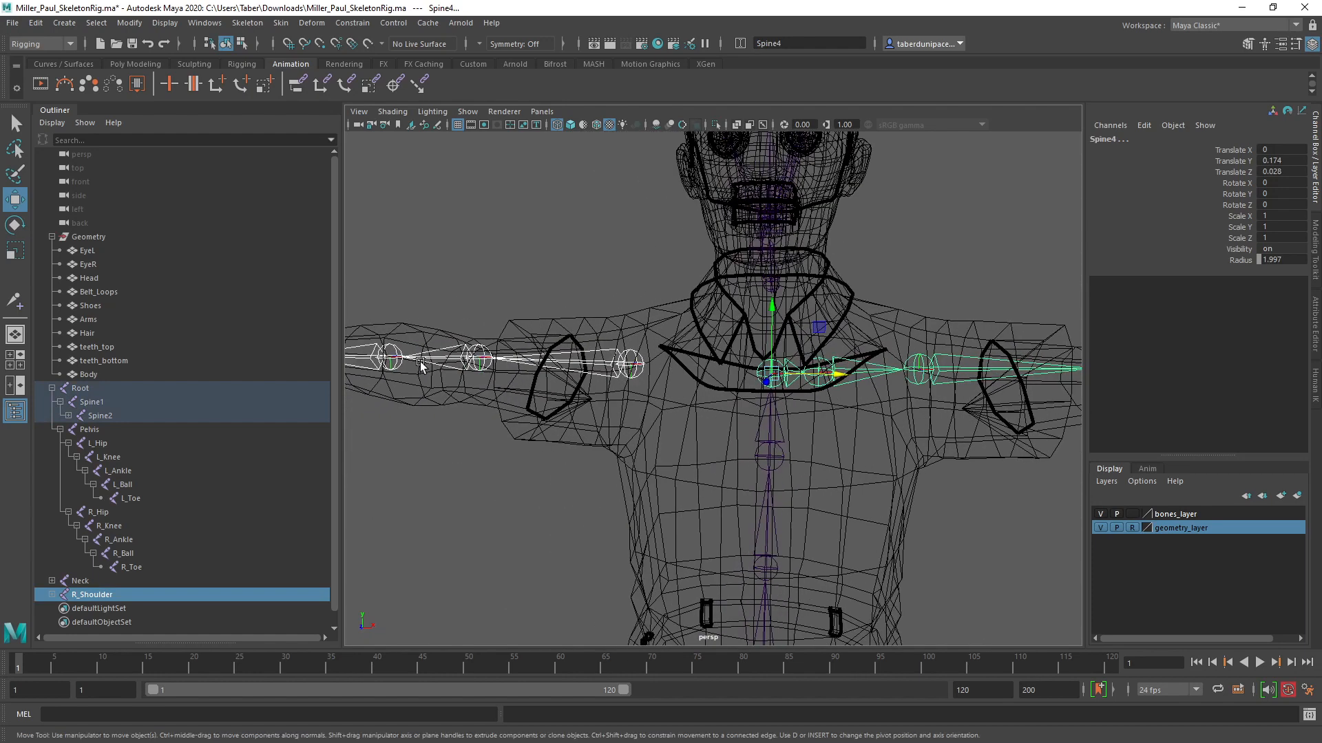
pyautogui.click(630, 283)
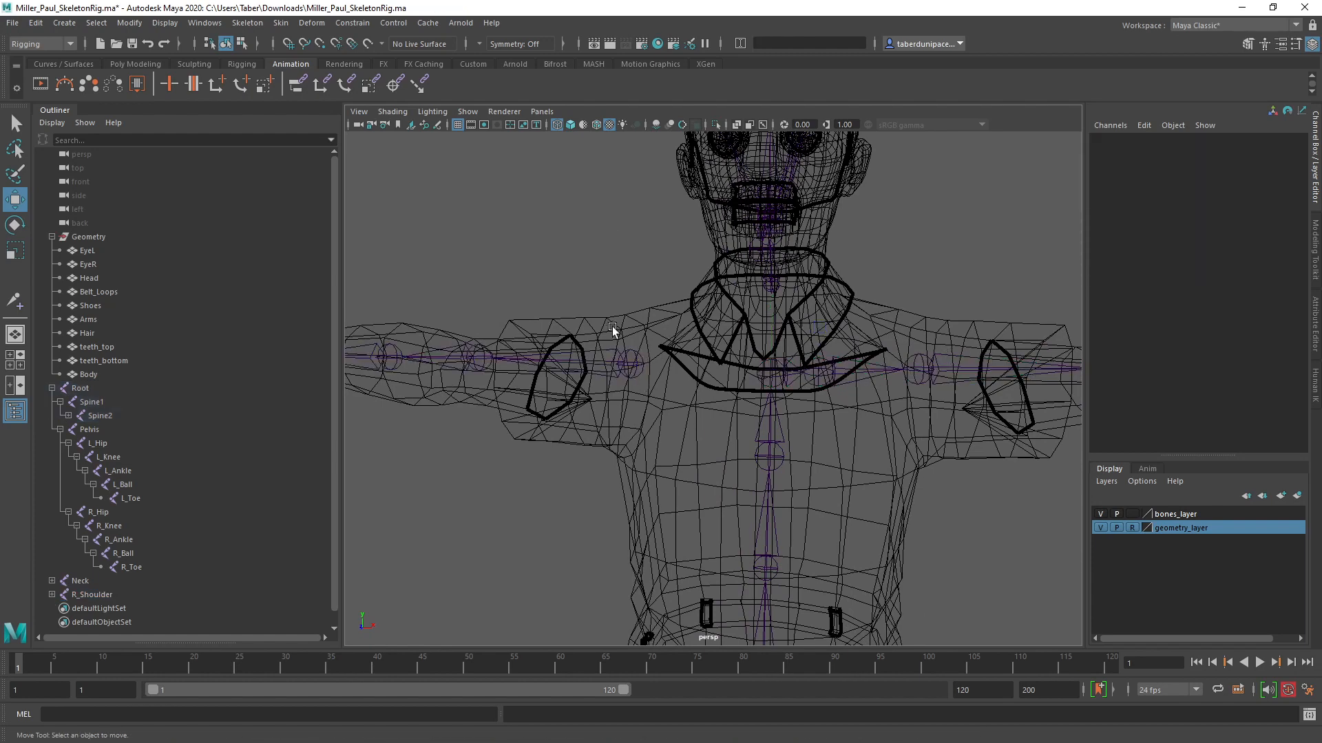
# Step: Parent the Neck joint back under Spine4
pyautogui.keyDown('alt'); pyautogui.moveTo(612, 327); pyautogui.dragTo(802, 320, button='right'); pyautogui.keyUp('alt')
pyautogui.click(808, 227)
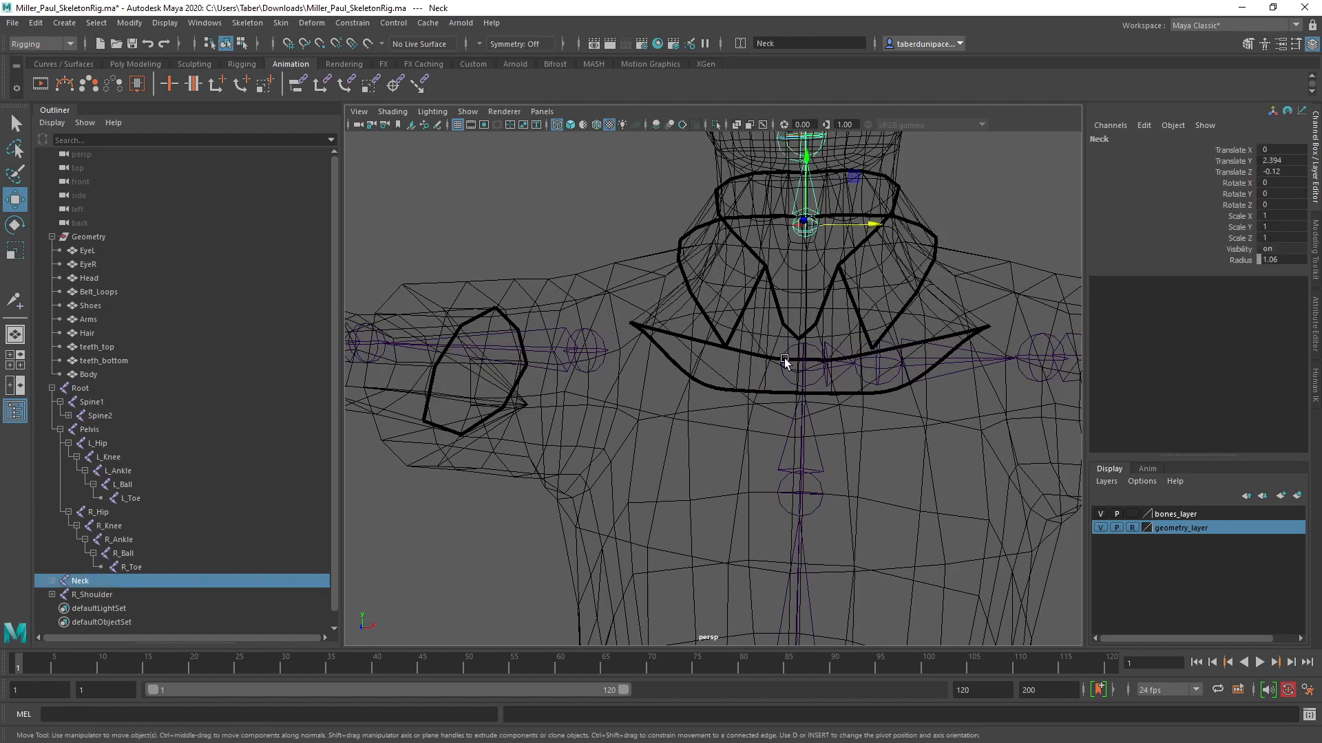
pyautogui.click(785, 348)
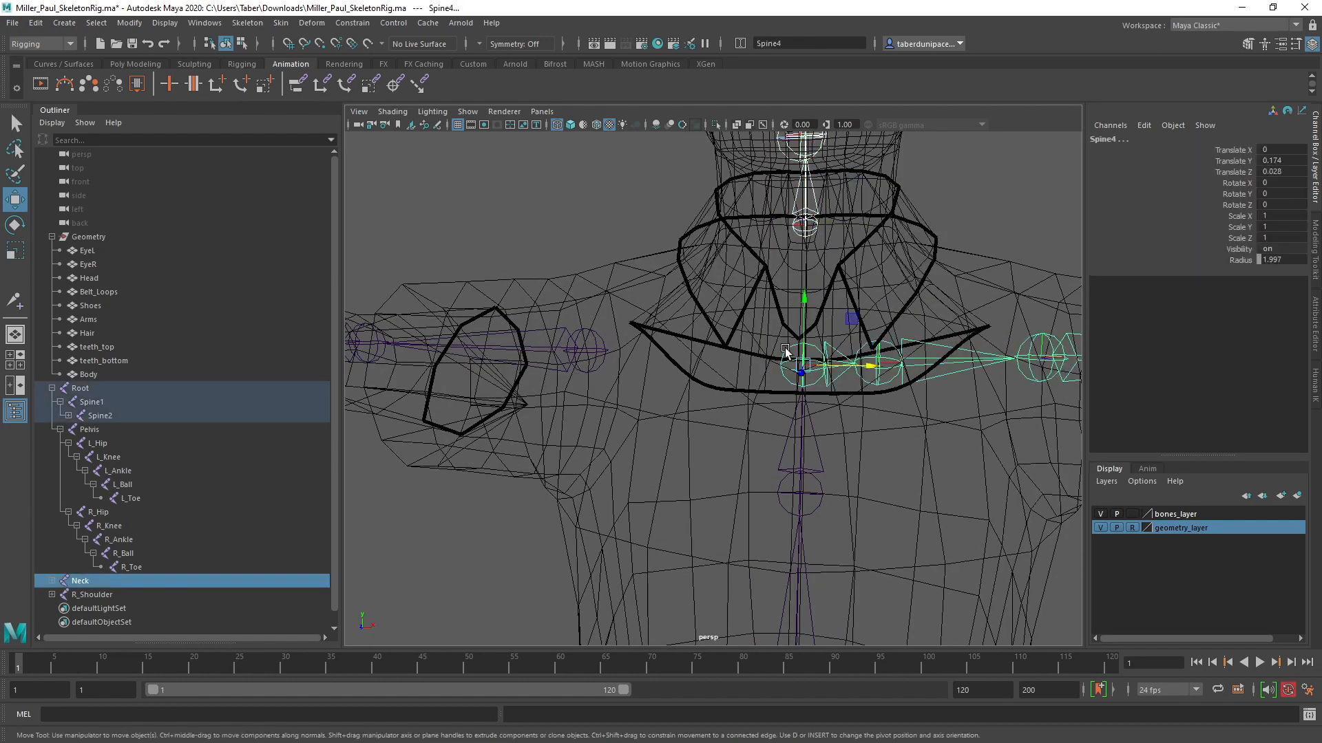
pyautogui.press('p')
pyautogui.keyDown('alt'); pyautogui.moveTo(926, 377); pyautogui.dragTo(763, 378, button='middle'); pyautogui.keyUp('alt')
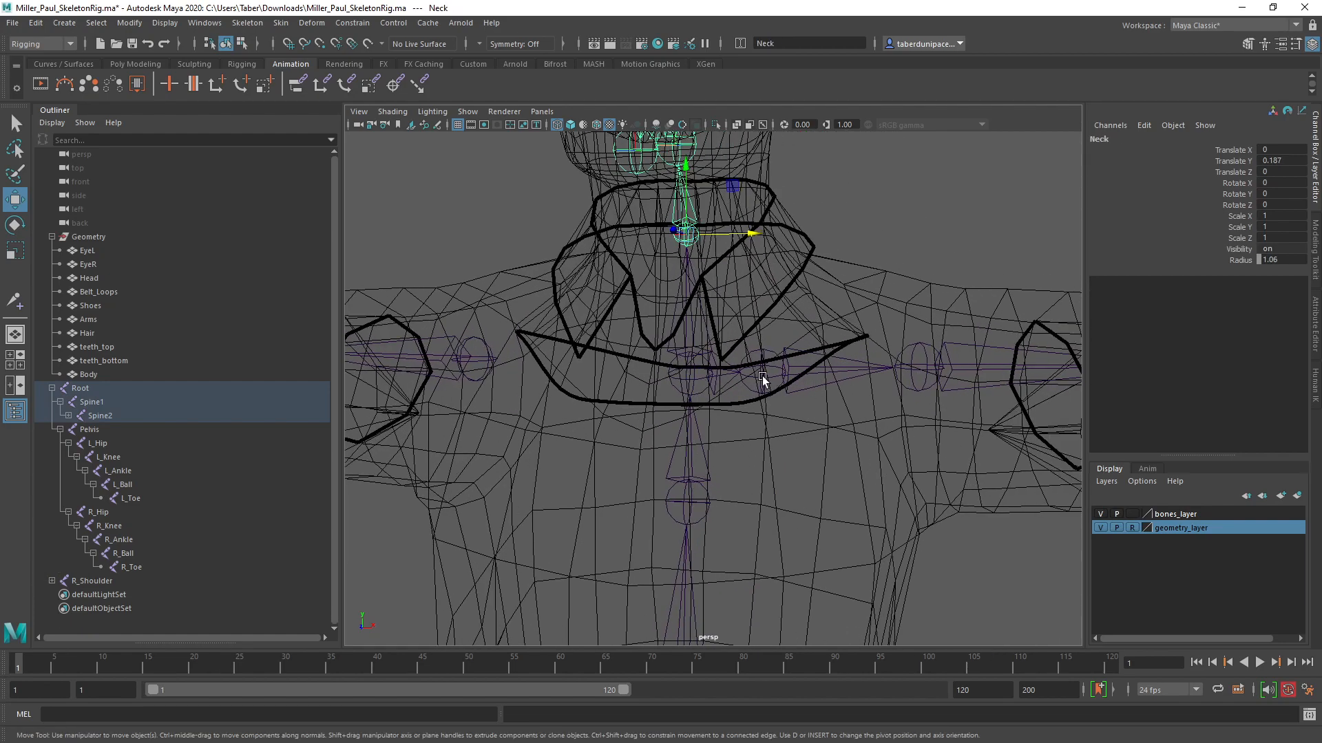
# Step: Lower the inserted joint between Spine4 and L_Shoulder to Translate Y -0.05, keeping the rest of the arm chain in place
pyautogui.click(762, 378)
pyautogui.keyDown('alt'); pyautogui.moveTo(844, 392); pyautogui.dragTo(688, 422); pyautogui.keyUp('alt')
pyautogui.scroll(5, 626, 455)
pyautogui.scroll(-3, 681, 447)
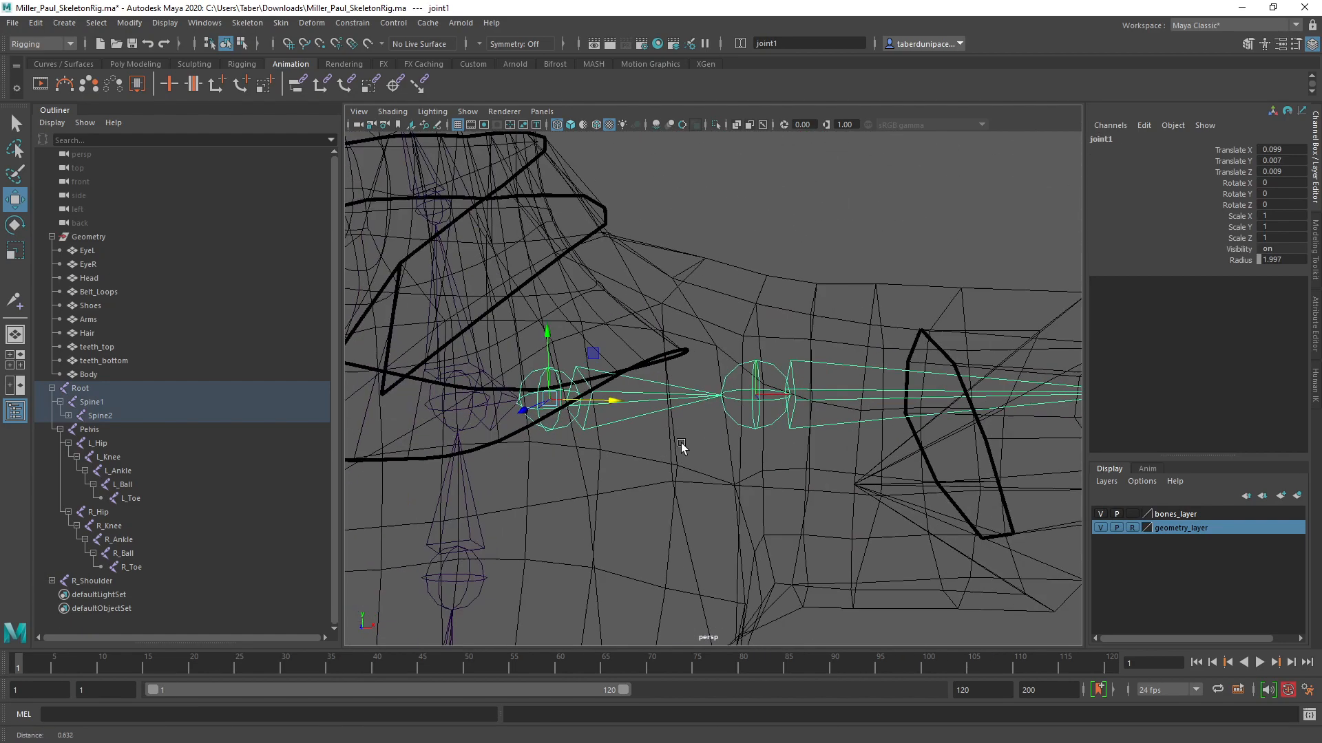
pyautogui.scroll(-4, 682, 446)
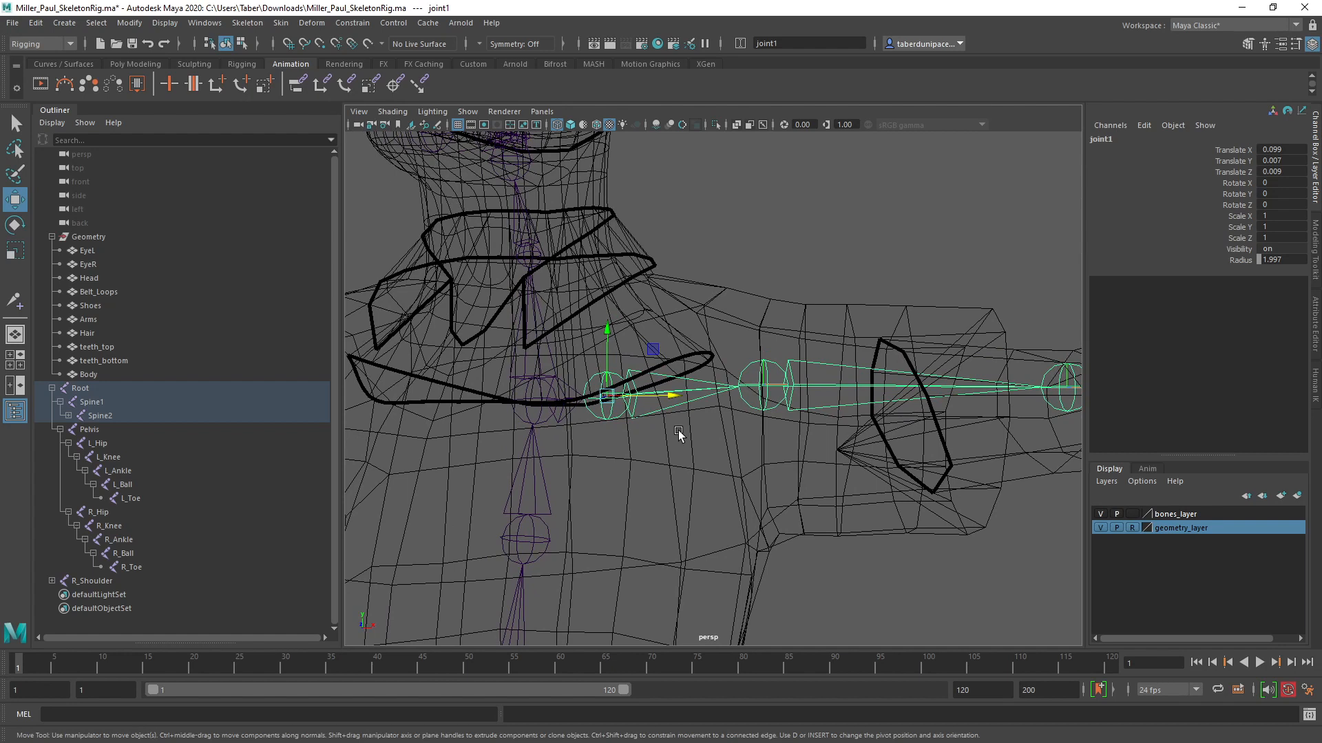
pyautogui.press('d')
pyautogui.moveTo(604, 329); pyautogui.dragTo(597, 377)
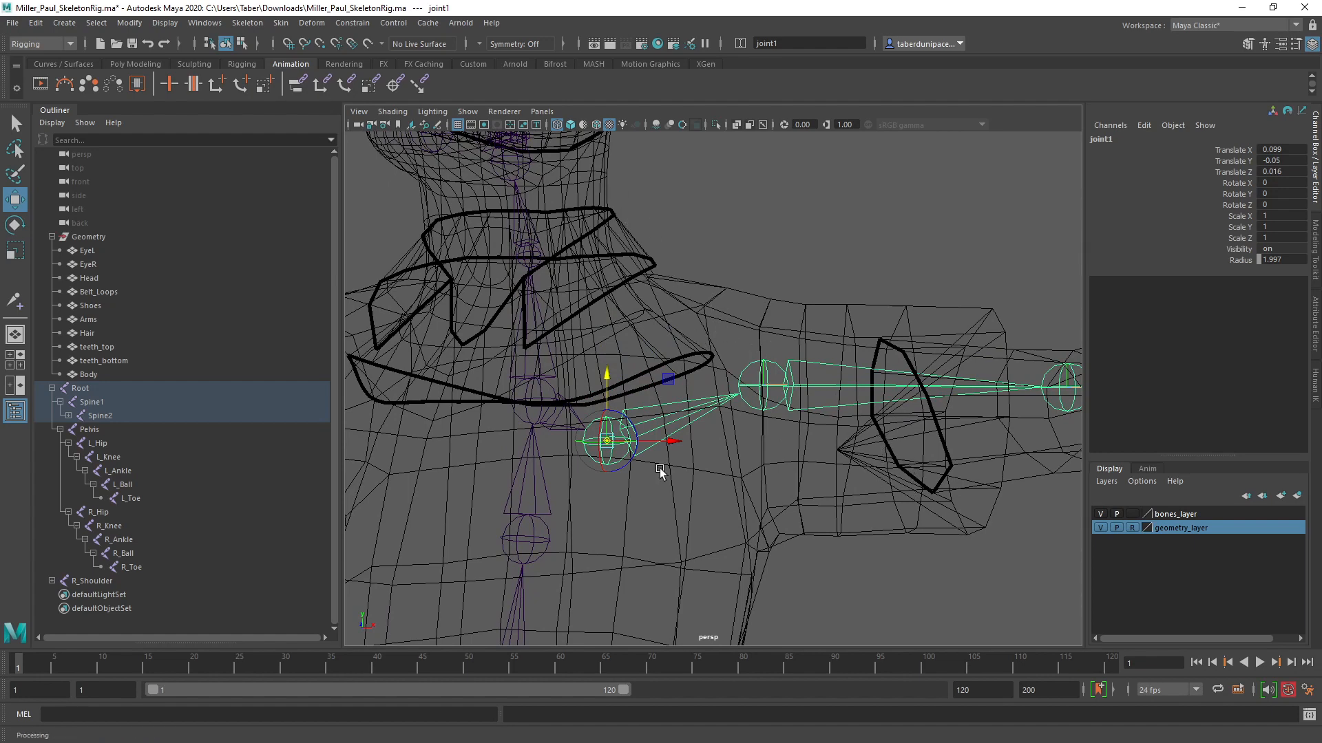
# Step: Examine the rotation axes of the lowered clavicle joint, L_Shoulder, Spine4 and L_Elbow from several angles
pyautogui.press('e')
pyautogui.press('f')
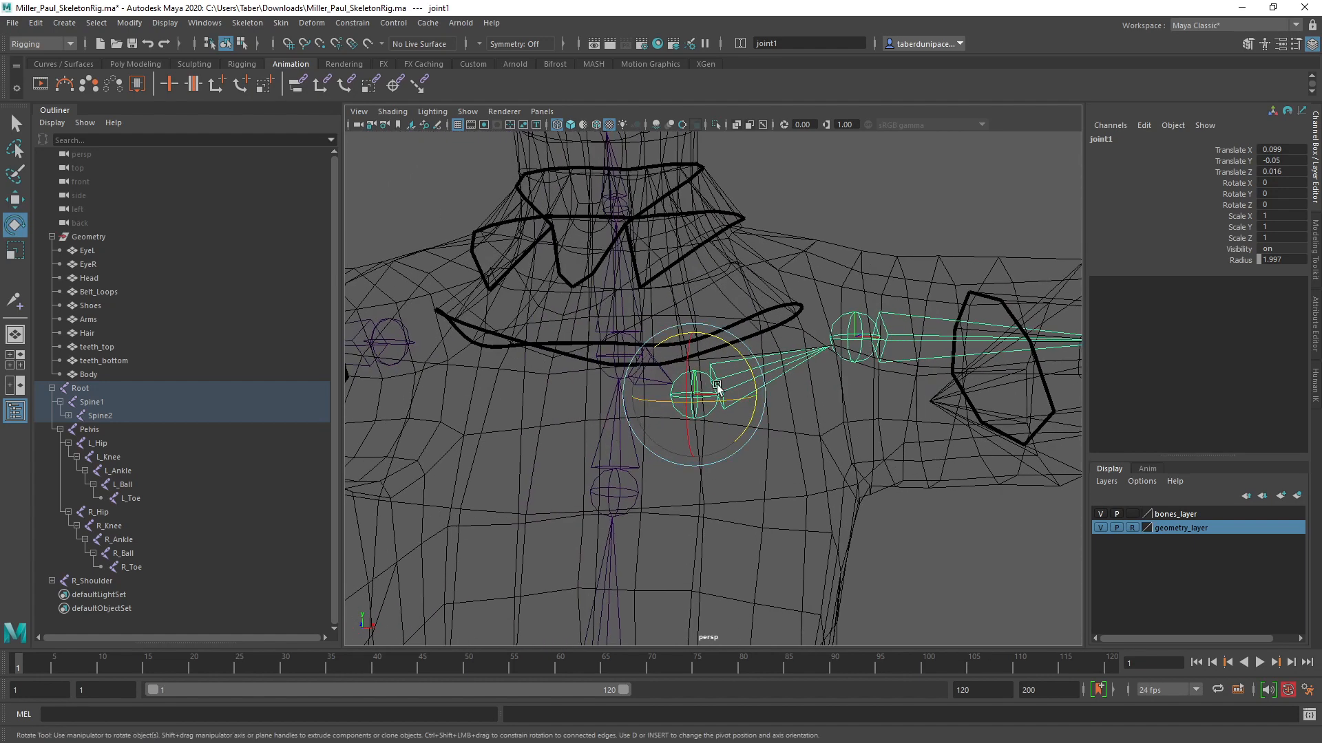
pyautogui.keyDown('alt'); pyautogui.moveTo(717, 389); pyautogui.dragTo(804, 411); pyautogui.keyUp('alt')
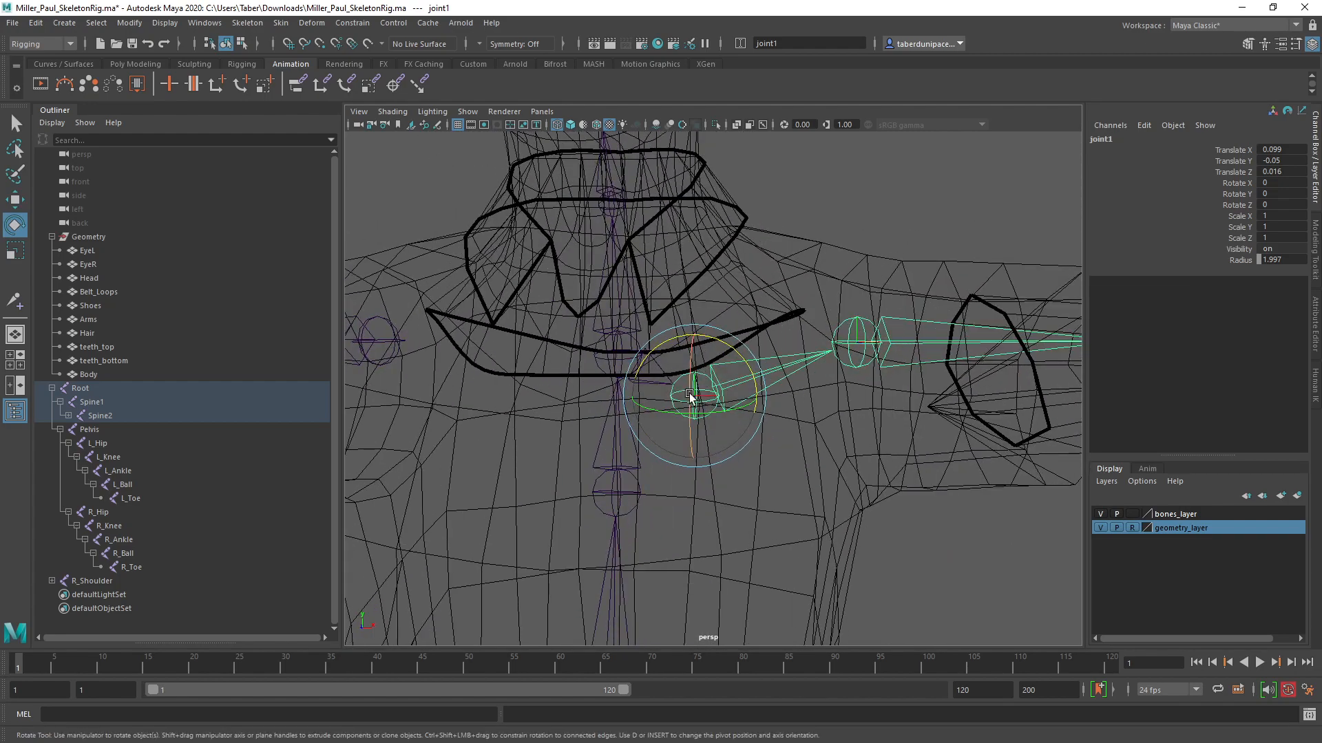
pyautogui.click(858, 321)
pyautogui.press('f')
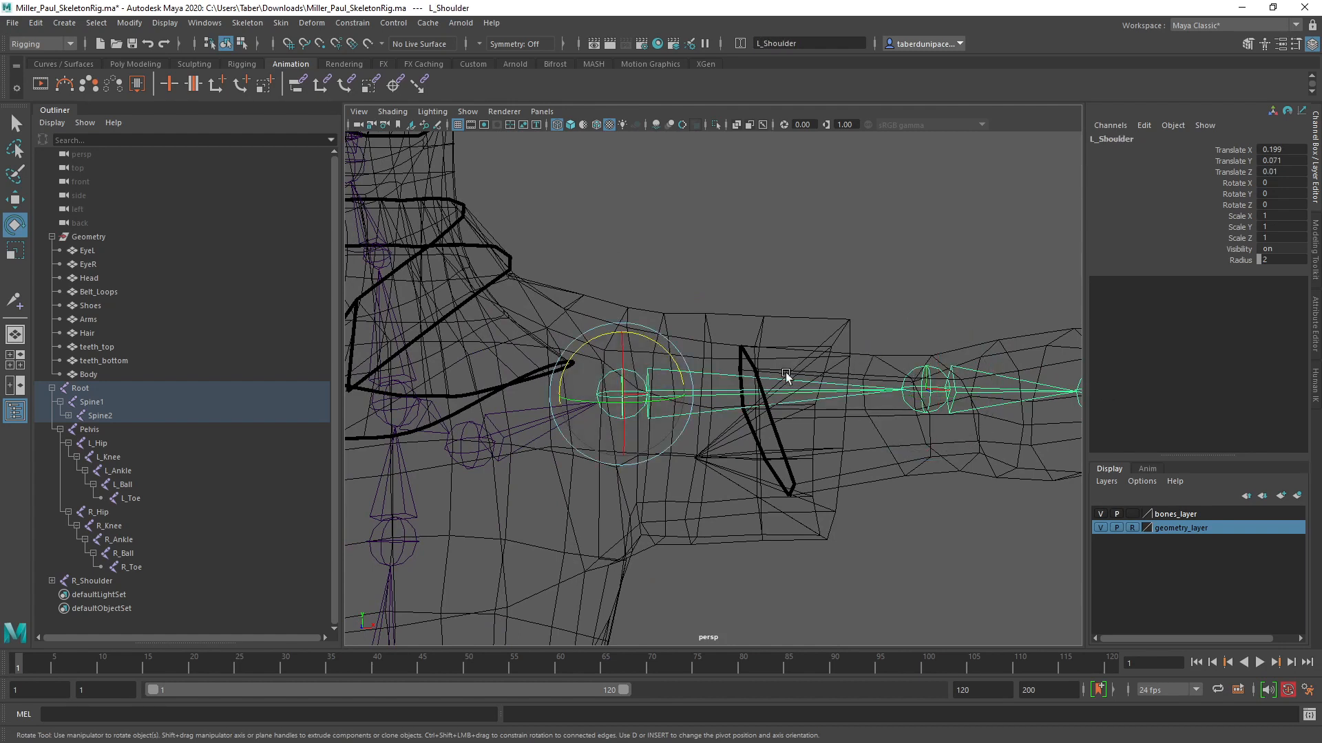
pyautogui.click(463, 444)
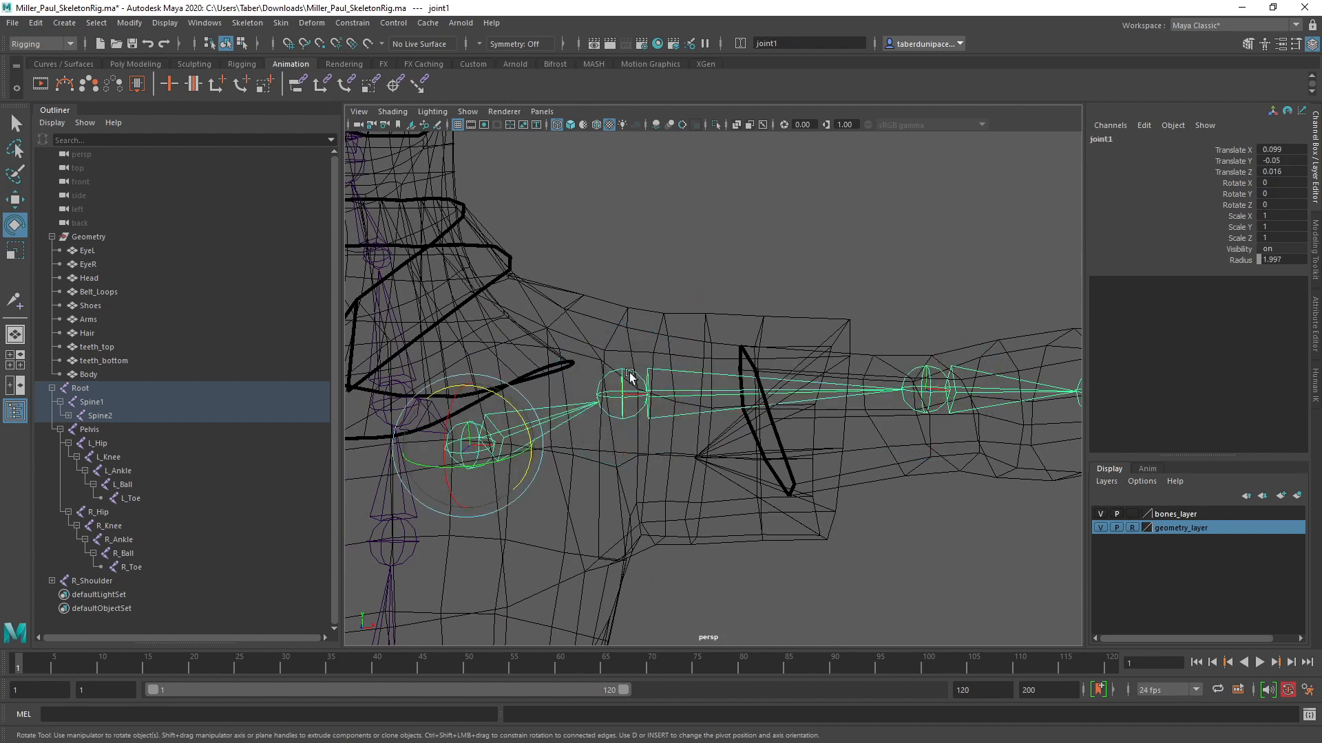
pyautogui.keyDown('alt'); pyautogui.moveTo(486, 378); pyautogui.dragTo(723, 286); pyautogui.keyUp('alt')
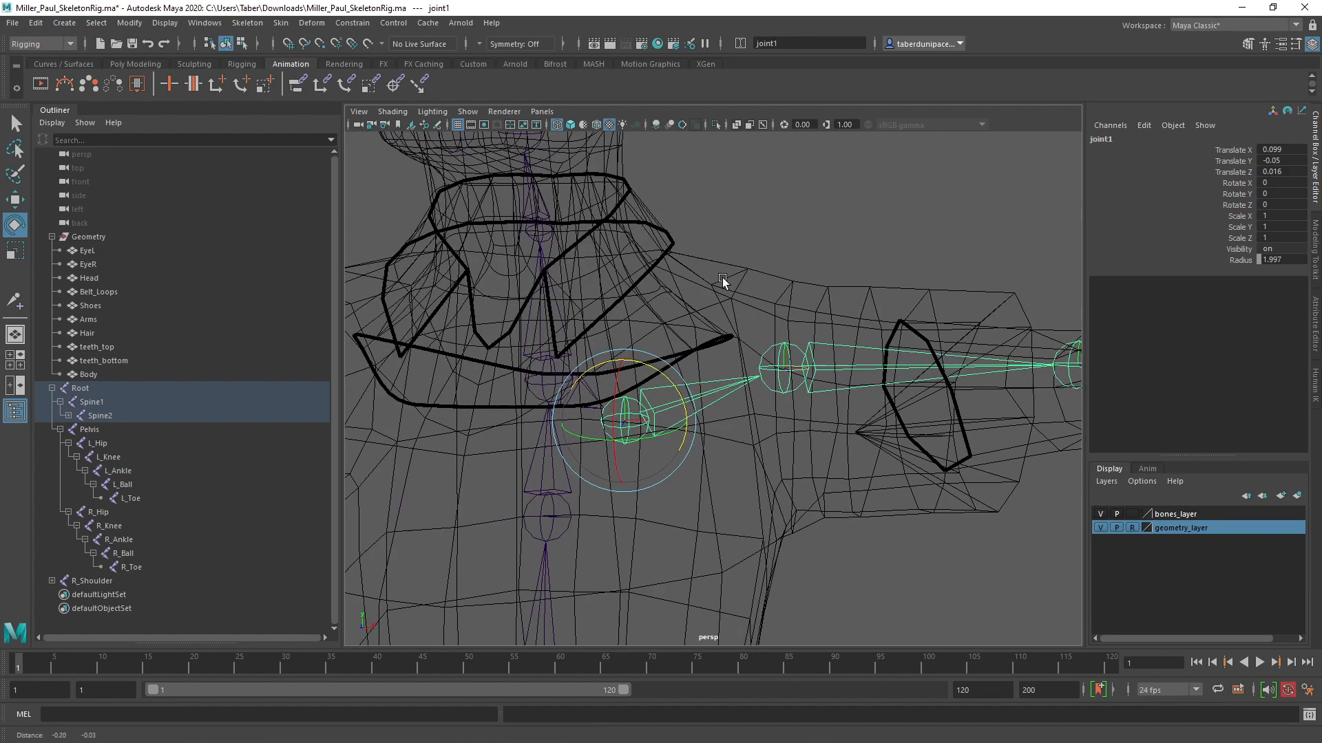
pyautogui.click(527, 373)
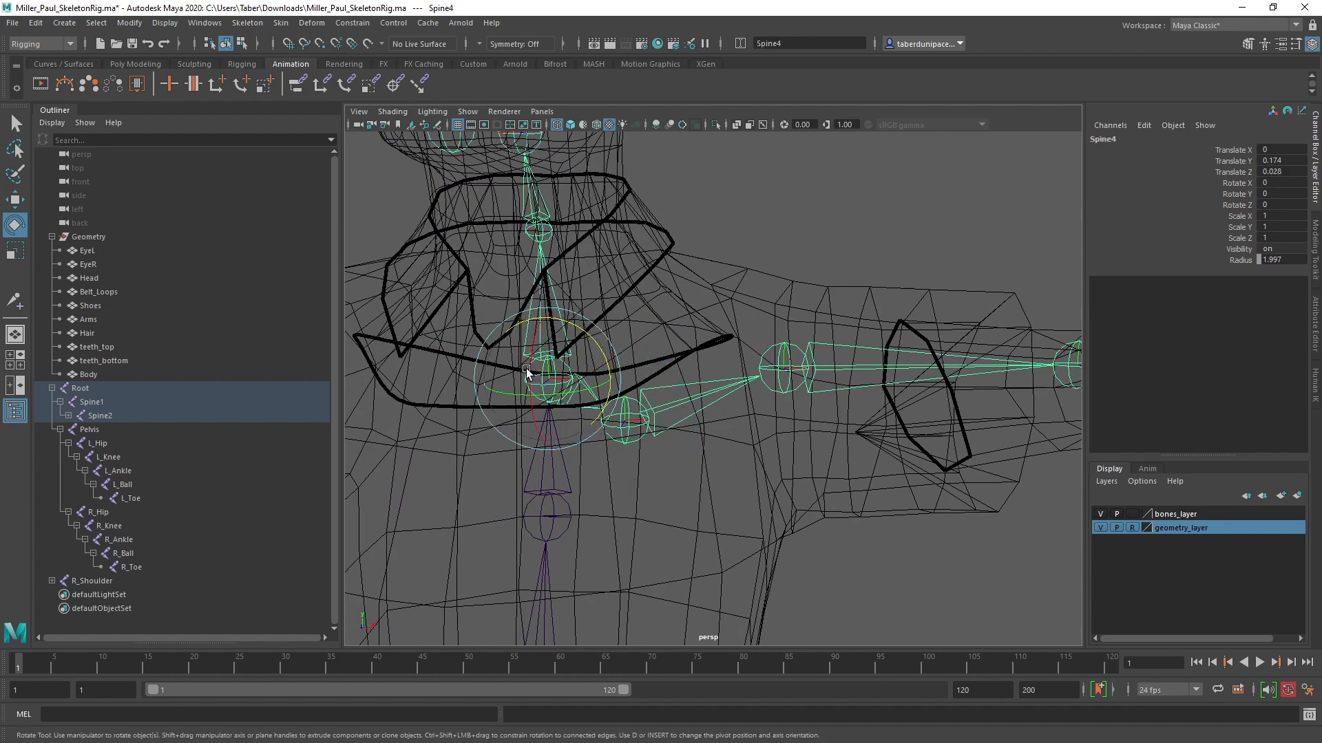
pyautogui.click(815, 245)
pyautogui.keyDown('alt'); pyautogui.moveTo(814, 245); pyautogui.dragTo(771, 427); pyautogui.keyUp('alt')
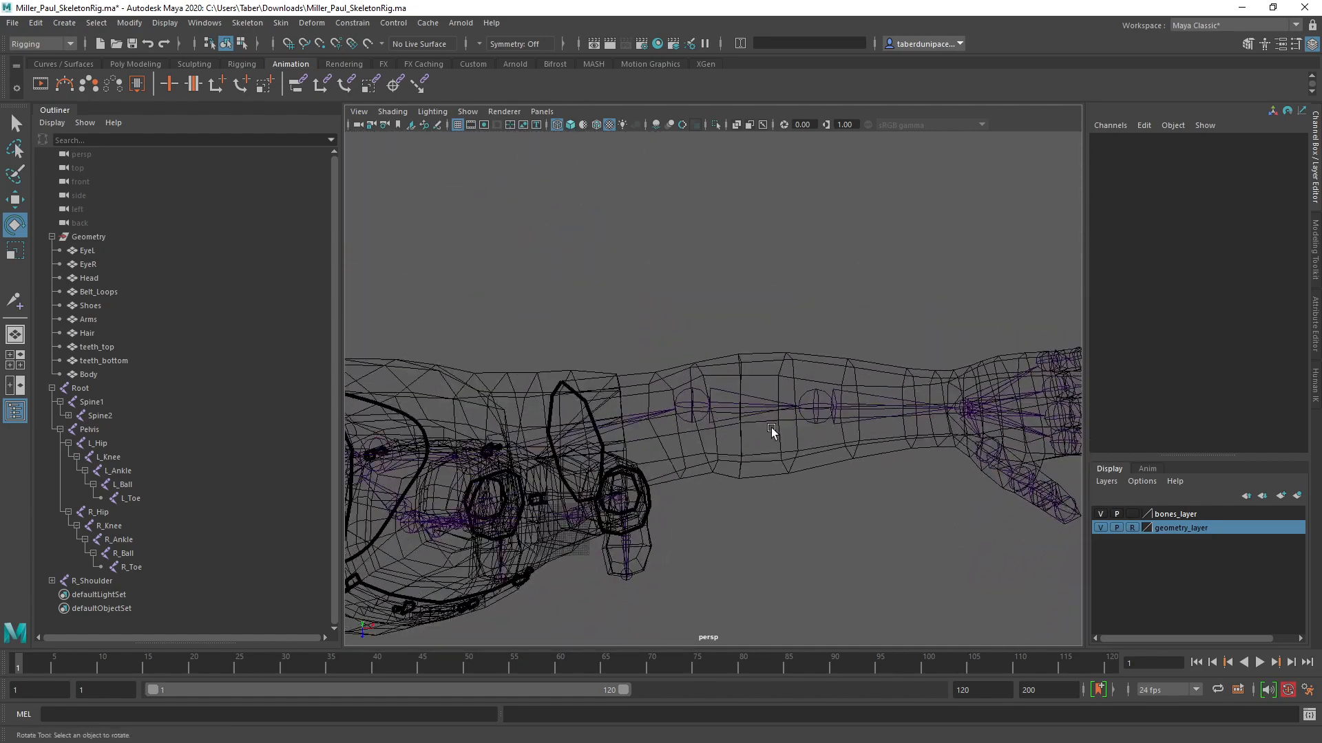
pyautogui.click(691, 392)
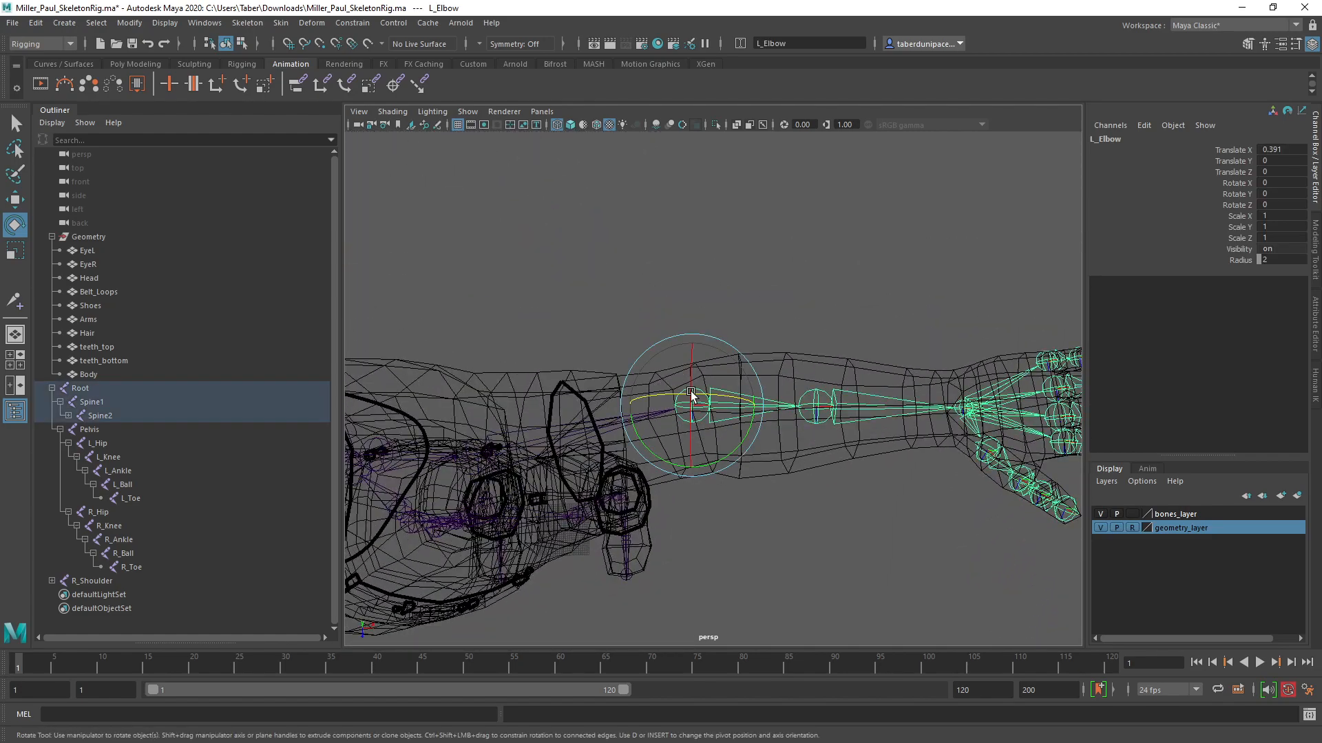
pyautogui.scroll(-3, 771, 456)
pyautogui.keyDown('alt'); pyautogui.moveTo(771, 455); pyautogui.dragTo(701, 425); pyautogui.keyUp('alt')
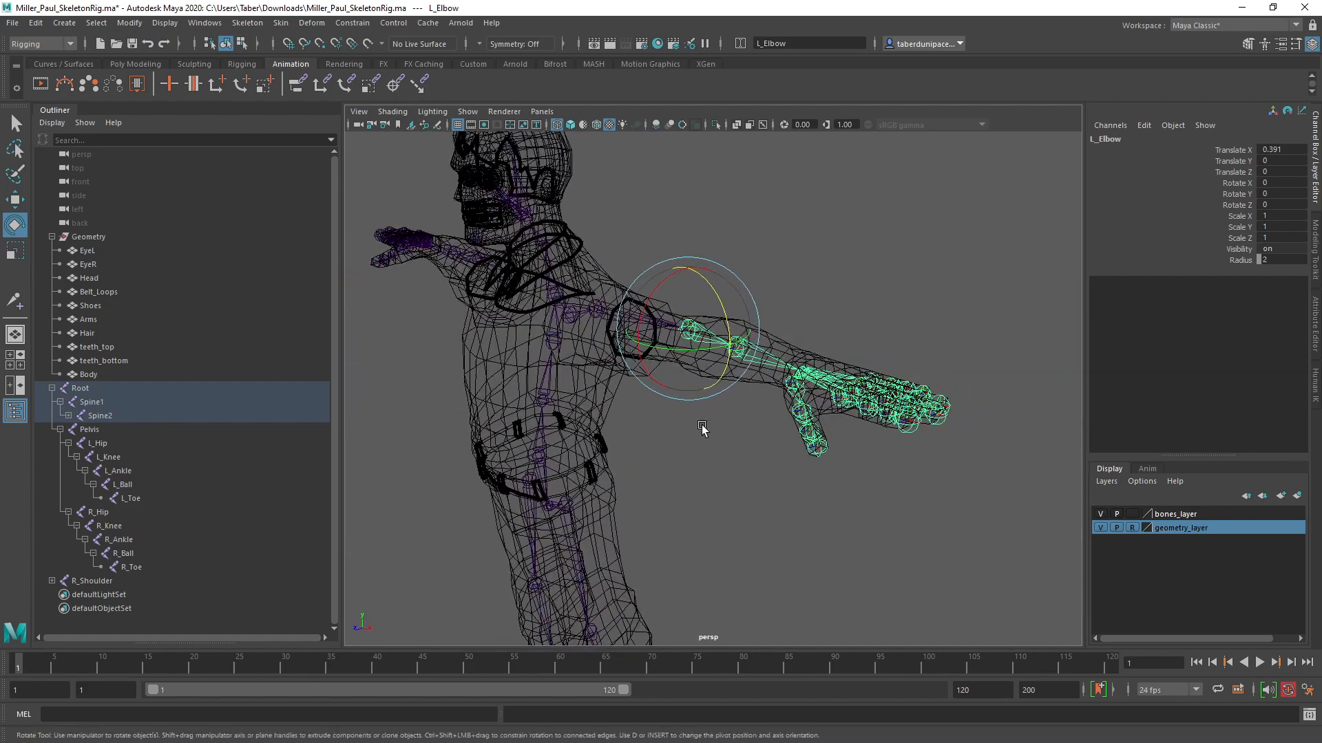
pyautogui.scroll(4, 819, 488)
pyautogui.keyDown('alt'); pyautogui.moveTo(859, 433); pyautogui.dragTo(734, 433); pyautogui.keyUp('alt')
# Step: Rotate the L_Thump1 joint about 54.5 degrees in X to align the thumb chain's axes with the bend of the thumb
pyautogui.click(715, 374)
pyautogui.press('f')
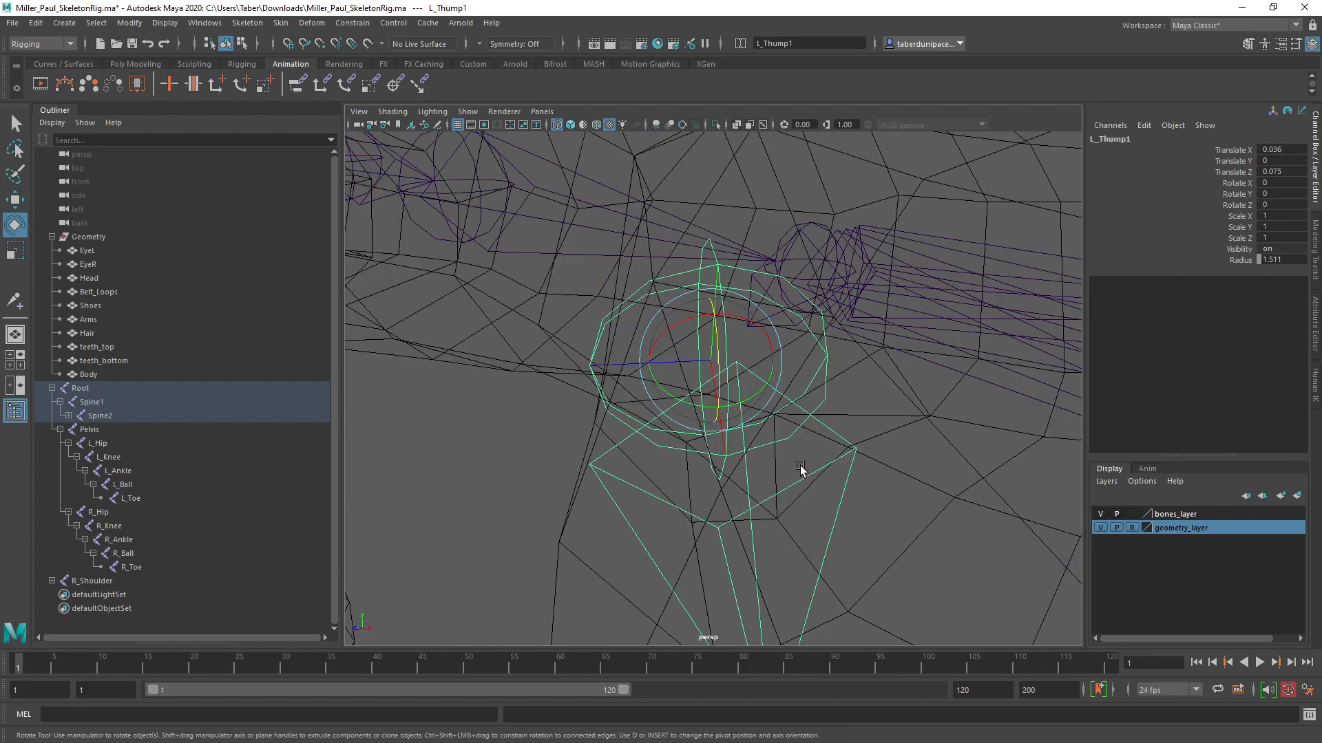
pyautogui.keyDown('alt'); pyautogui.moveTo(859, 620); pyautogui.dragTo(826, 462, button='middle'); pyautogui.keyUp('alt')
pyautogui.scroll(-5, 833, 464)
pyautogui.keyDown('alt'); pyautogui.moveTo(844, 463); pyautogui.dragTo(874, 451); pyautogui.keyUp('alt')
pyautogui.scroll(3, 940, 448)
pyautogui.keyDown('alt'); pyautogui.moveTo(984, 454); pyautogui.dragTo(823, 460, button='middle'); pyautogui.keyUp('alt')
pyautogui.keyDown('alt'); pyautogui.moveTo(823, 460); pyautogui.dragTo(895, 449); pyautogui.keyUp('alt')
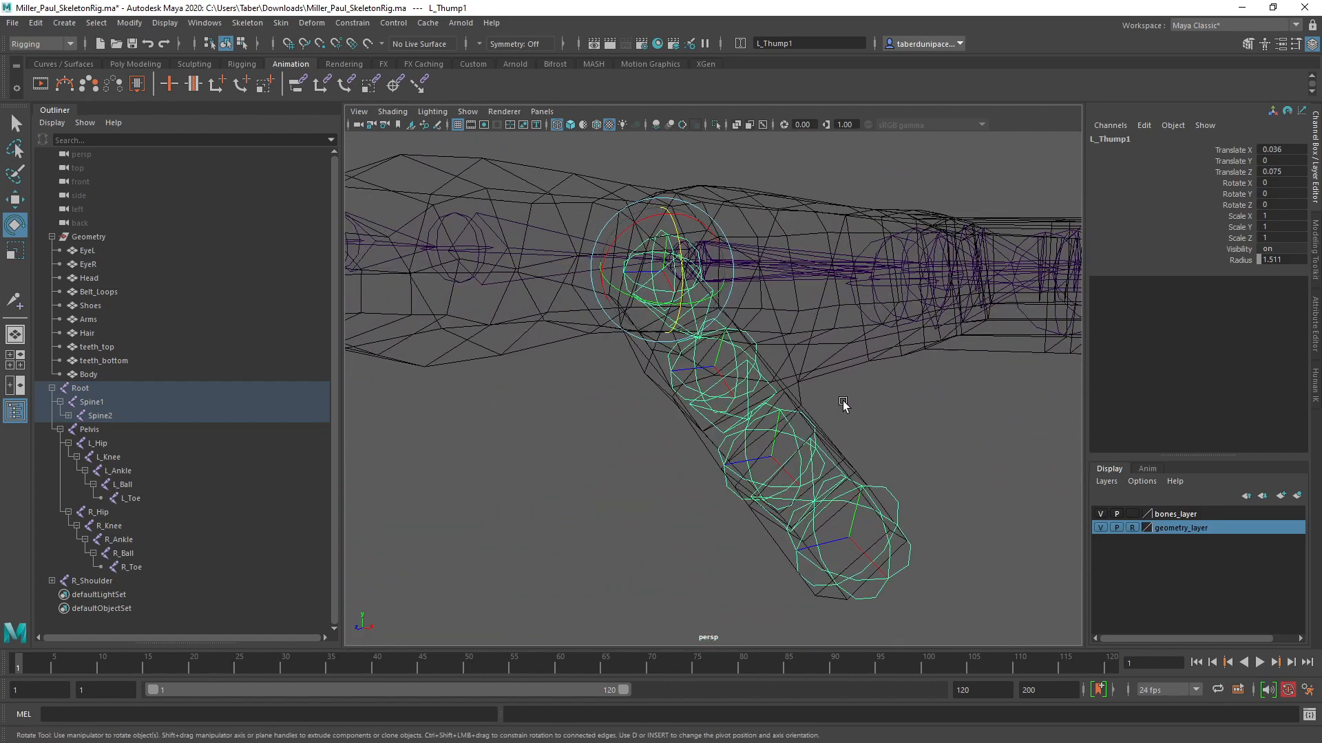
pyautogui.keyDown('alt'); pyautogui.moveTo(843, 401); pyautogui.dragTo(828, 403); pyautogui.keyUp('alt')
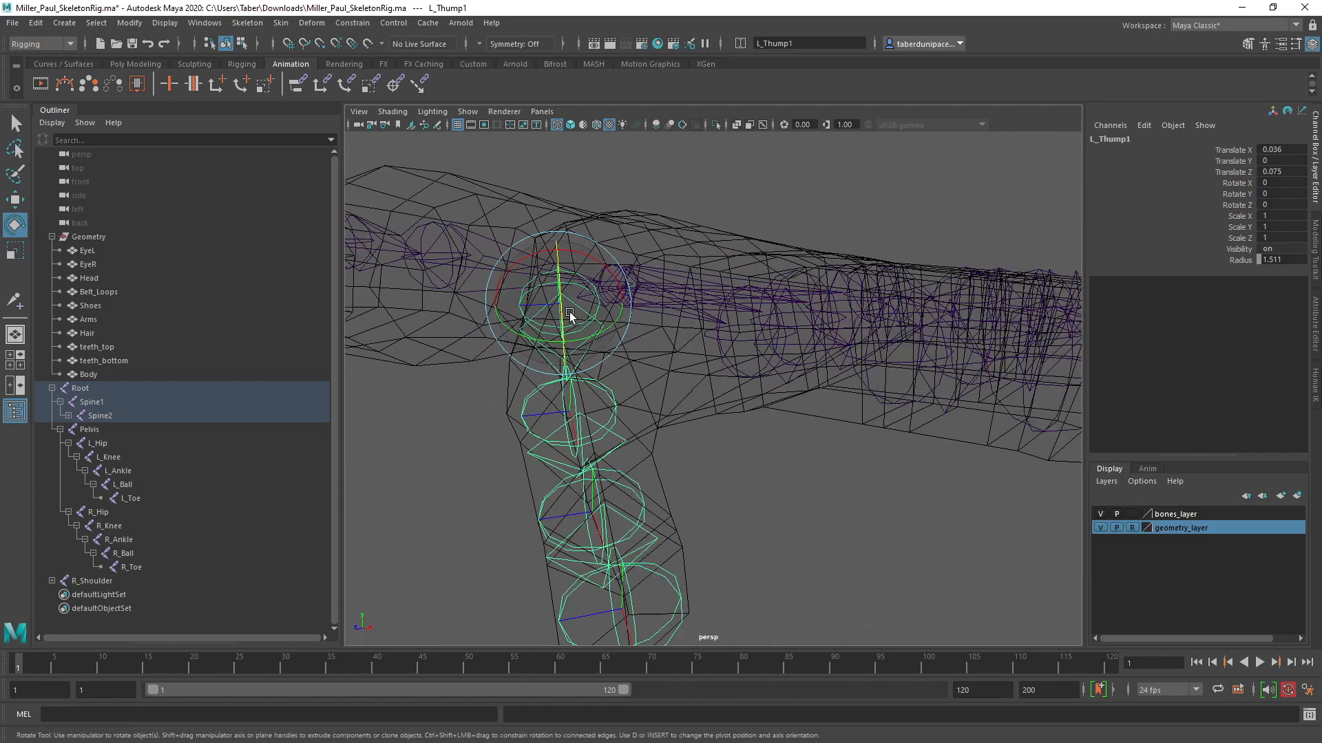
pyautogui.moveTo(537, 258); pyautogui.dragTo(738, 324)
pyautogui.moveTo(590, 252); pyautogui.dragTo(585, 256)
pyautogui.keyDown('alt'); pyautogui.moveTo(586, 256); pyautogui.dragTo(572, 270); pyautogui.keyUp('alt')
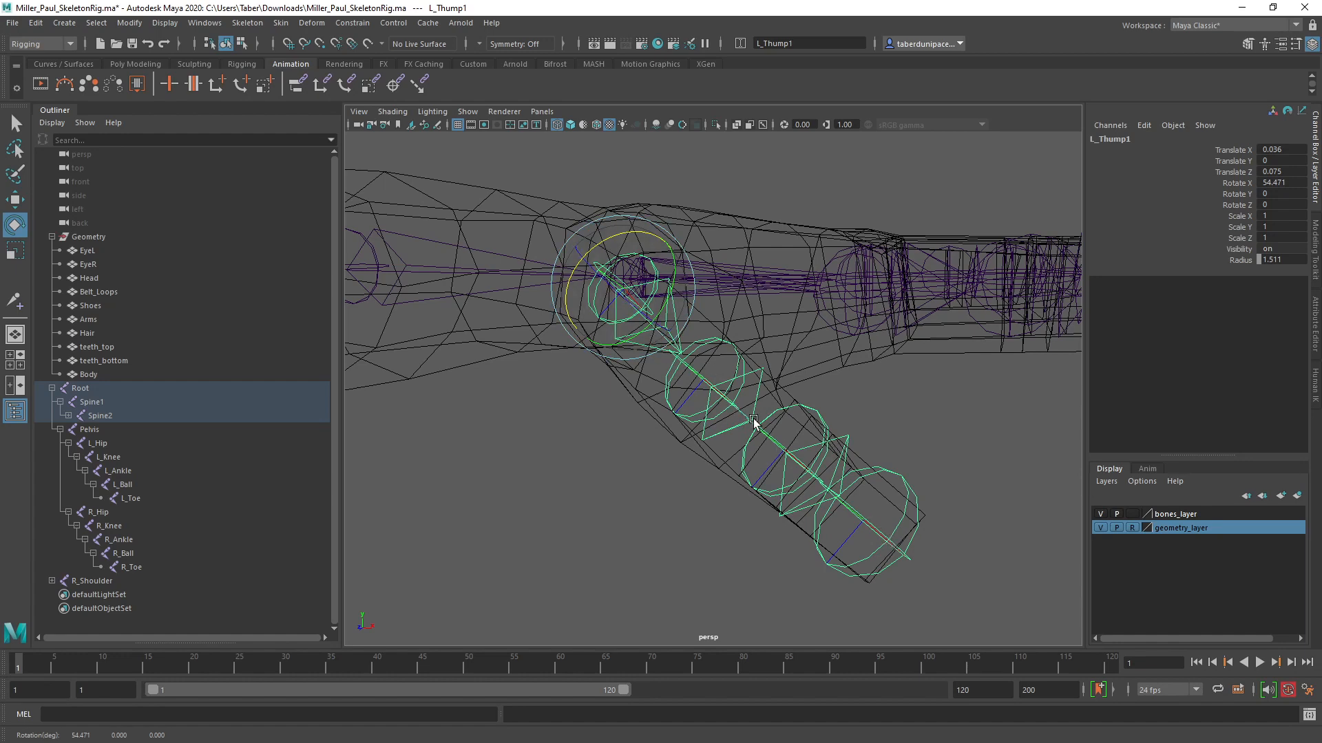
pyautogui.keyDown('alt'); pyautogui.moveTo(752, 418); pyautogui.dragTo(765, 422); pyautogui.keyUp('alt')
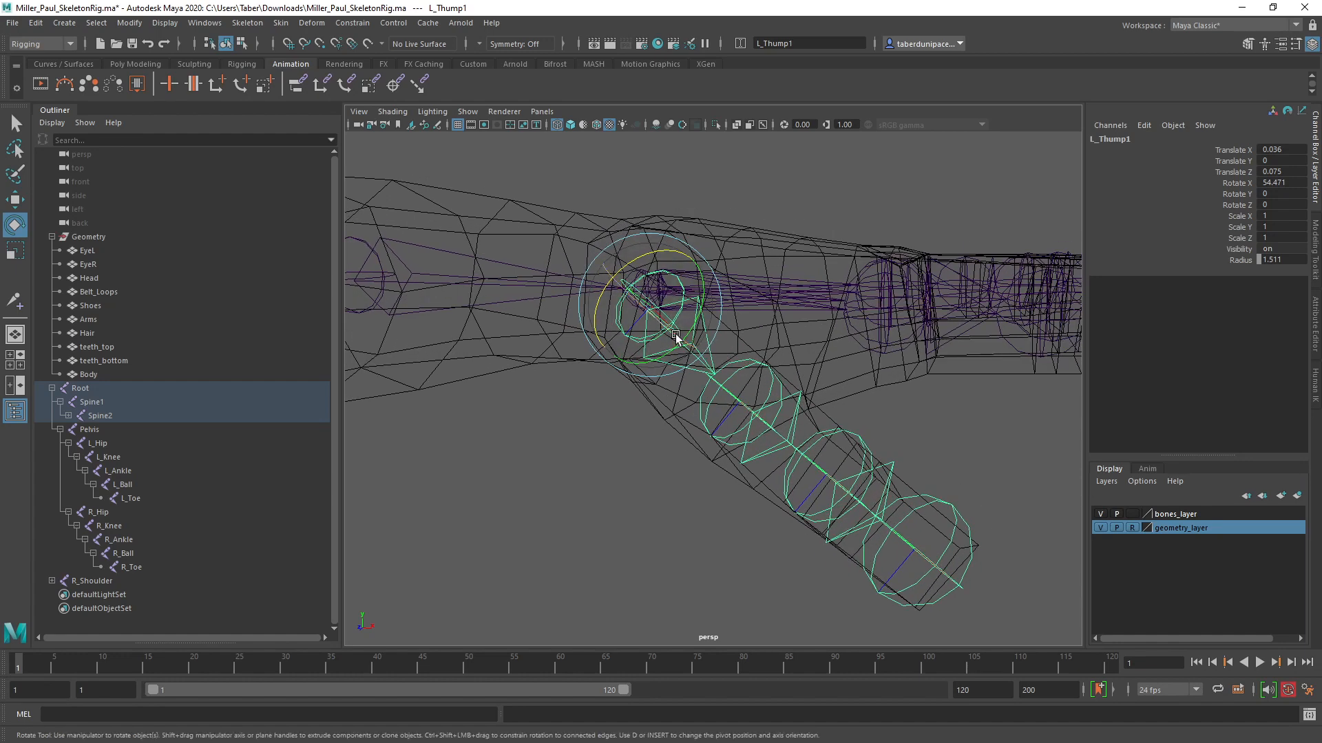
pyautogui.keyDown('alt'); pyautogui.moveTo(770, 417); pyautogui.dragTo(748, 314); pyautogui.keyUp('alt')
# Step: Examine the L_Hip joint, the left leg chain and the overall skeleton placement inside the character
pyautogui.click(665, 418)
pyautogui.scroll(5, 715, 444)
pyautogui.click(718, 315)
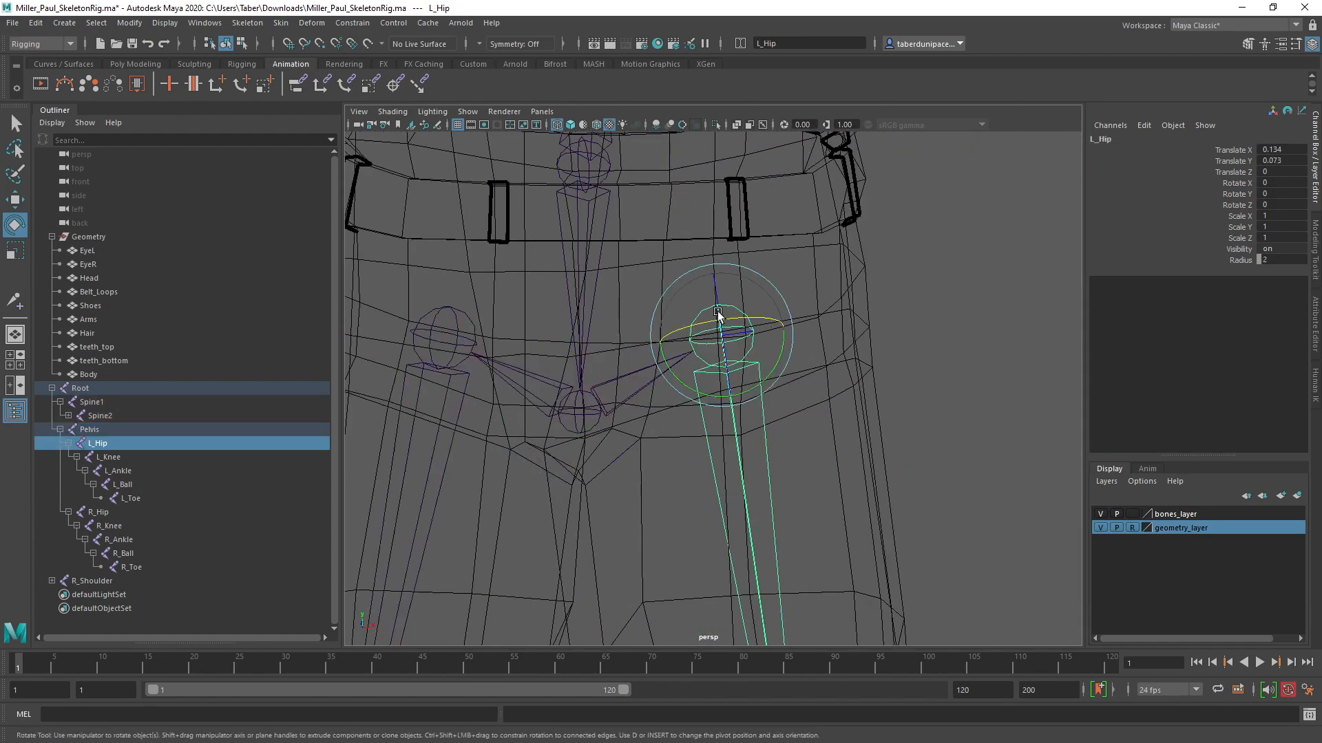
pyautogui.keyDown('alt'); pyautogui.moveTo(1042, 475); pyautogui.dragTo(801, 343); pyautogui.keyUp('alt')
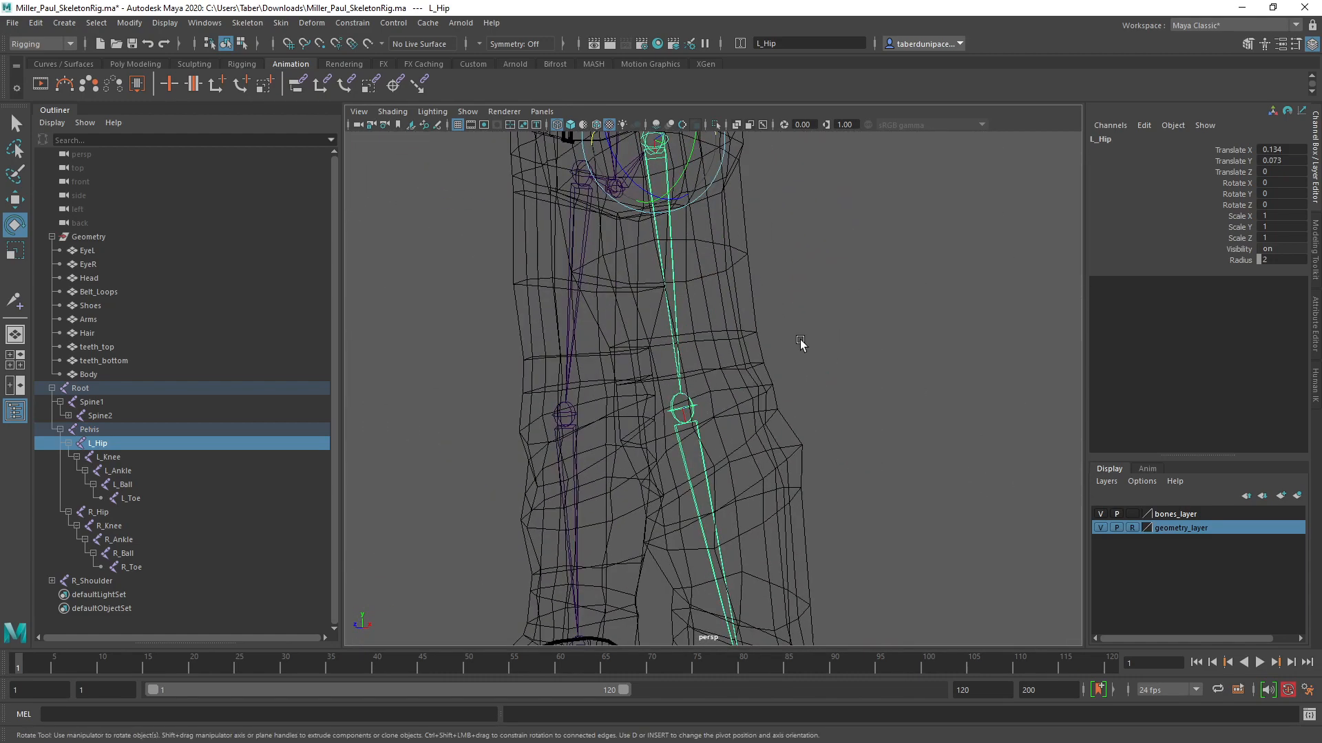
pyautogui.click(694, 405)
pyautogui.keyDown('alt'); pyautogui.moveTo(906, 369); pyautogui.dragTo(849, 290); pyautogui.keyUp('alt')
pyautogui.click(942, 435)
pyautogui.keyDown('alt'); pyautogui.moveTo(850, 290); pyautogui.dragTo(849, 411, button='middle'); pyautogui.keyUp('alt')
pyautogui.scroll(-7, 851, 407)
pyautogui.keyDown('alt'); pyautogui.moveTo(834, 314); pyautogui.dragTo(856, 418, button='middle'); pyautogui.keyUp('alt')
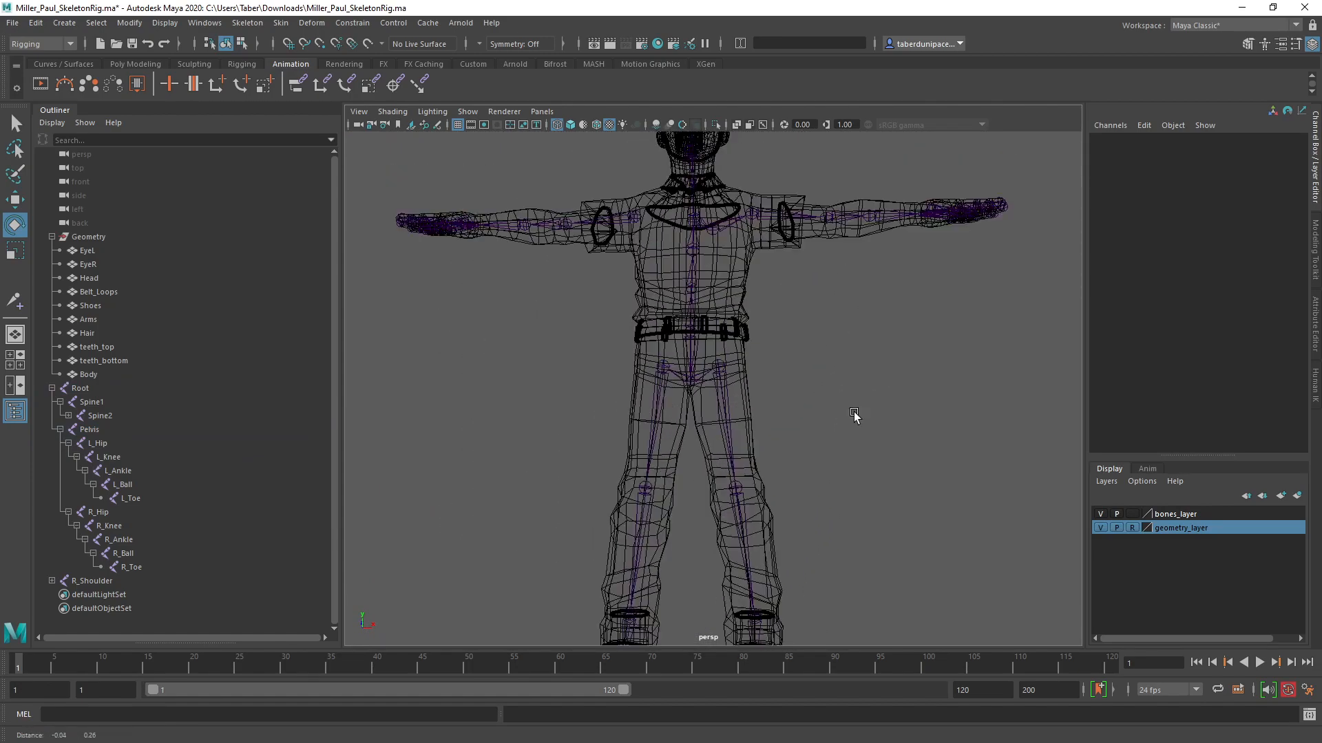
pyautogui.keyDown('alt'); pyautogui.moveTo(856, 418); pyautogui.dragTo(722, 267); pyautogui.keyUp('alt')
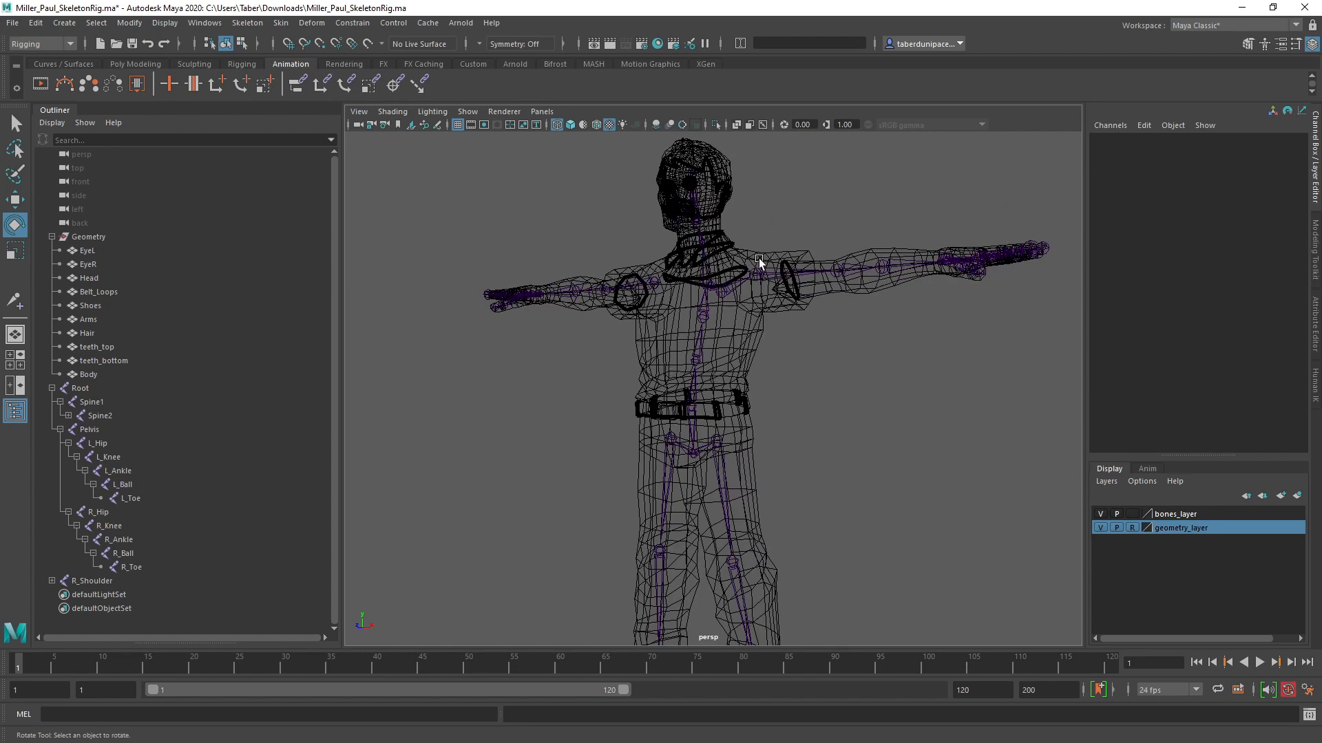
pyautogui.keyDown('alt'); pyautogui.moveTo(901, 324); pyautogui.dragTo(940, 337); pyautogui.keyUp('alt')
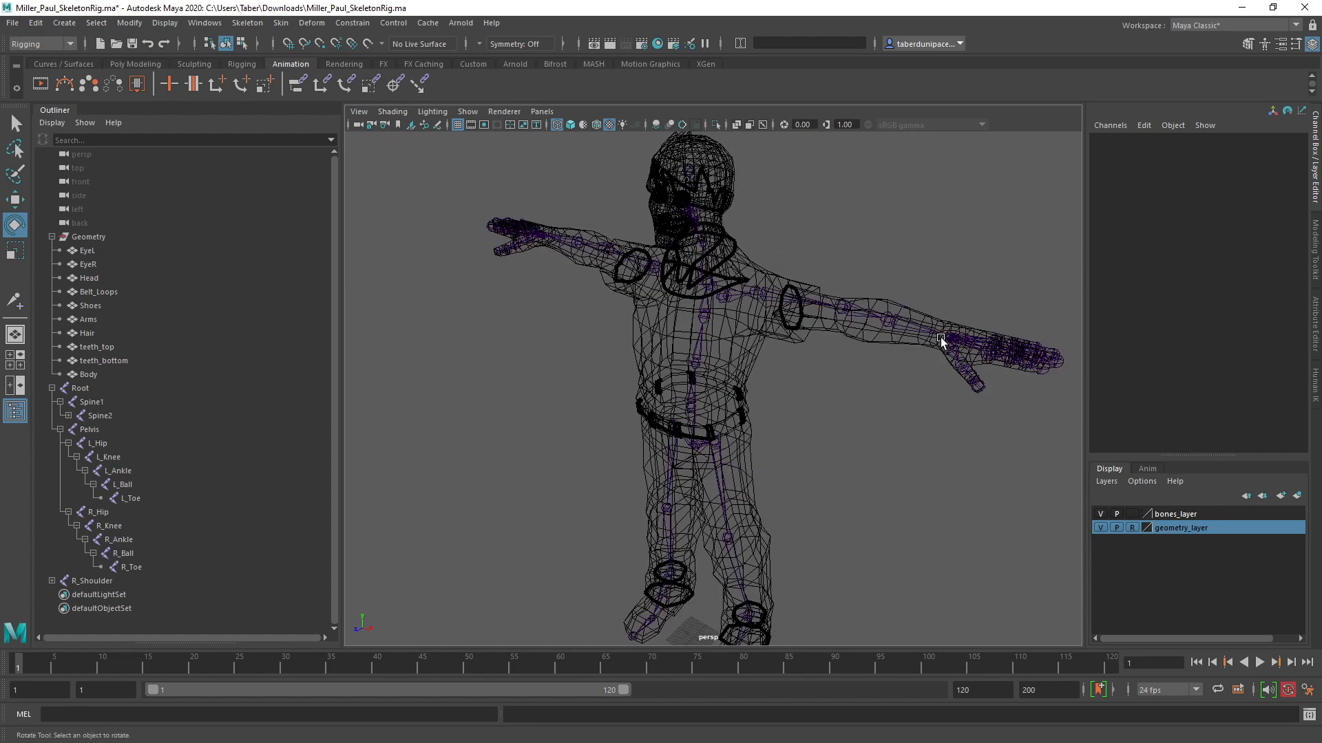
pyautogui.keyDown('alt'); pyautogui.moveTo(824, 432); pyautogui.dragTo(860, 416); pyautogui.keyUp('alt')
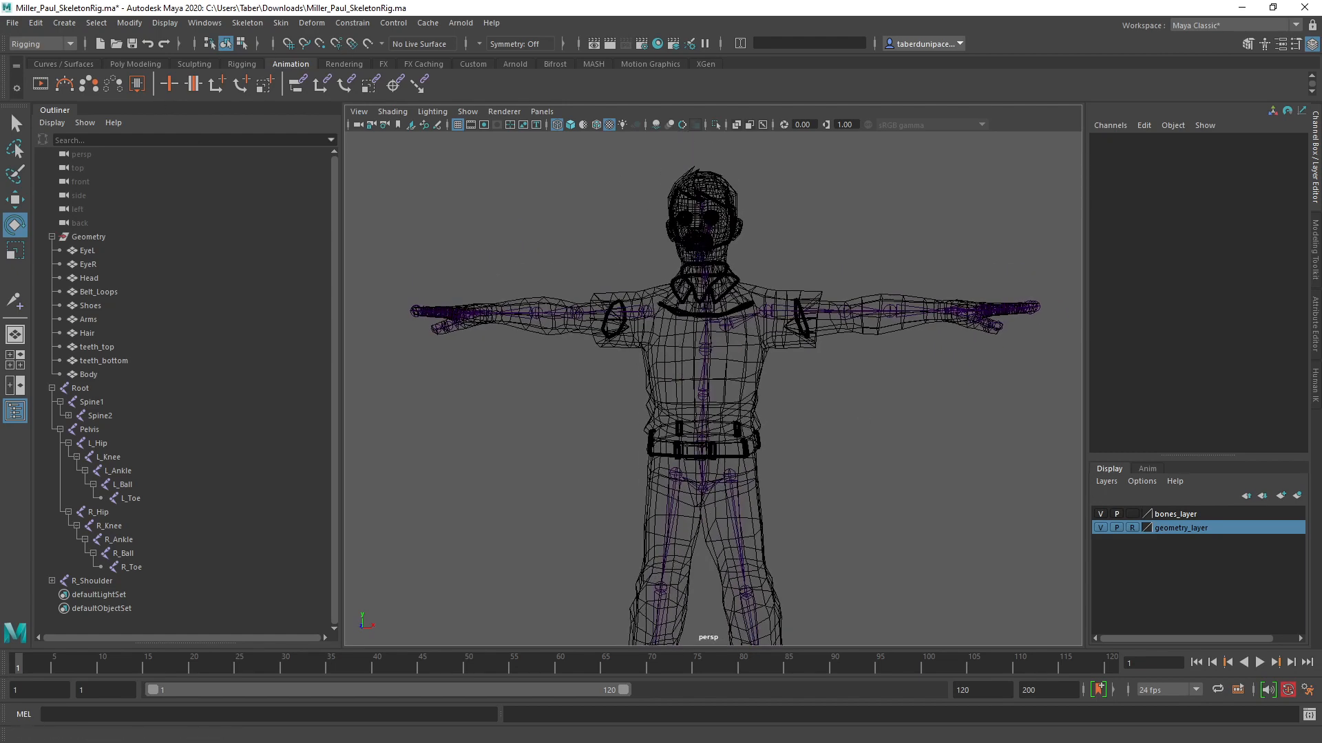
# Step: Open the next homework scene and view its full character and skeleton
pyautogui.click(115, 46)
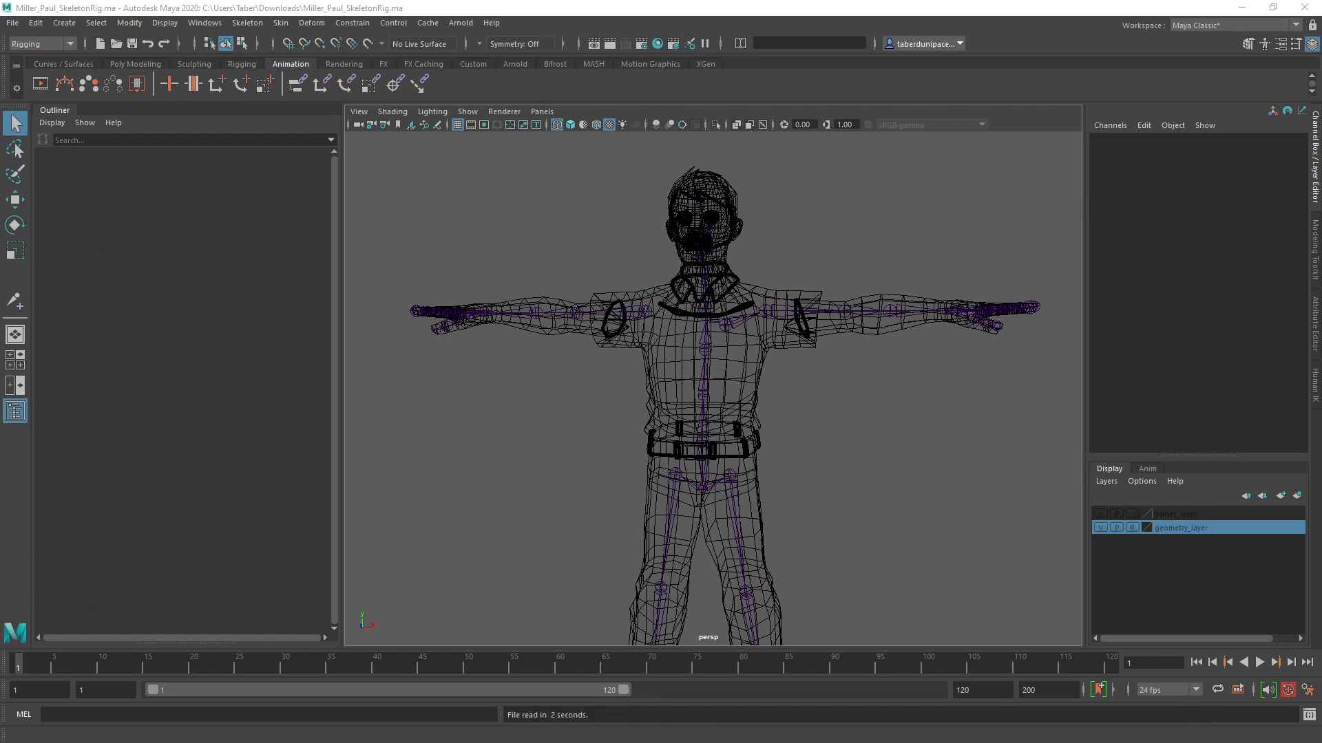
pyautogui.keyDown('alt'); pyautogui.moveTo(636, 437); pyautogui.dragTo(752, 498, button='right'); pyautogui.keyUp('alt')
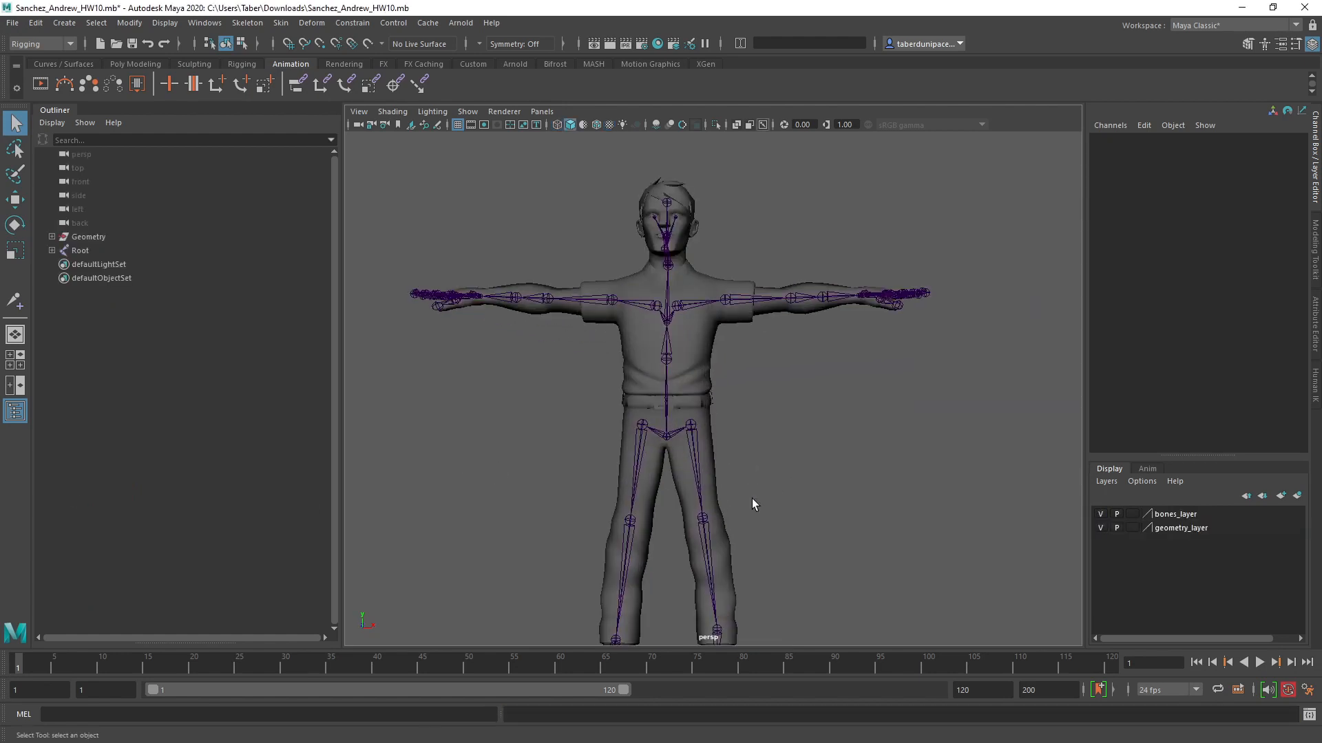
pyautogui.keyDown('alt'); pyautogui.moveTo(752, 498); pyautogui.dragTo(705, 513); pyautogui.keyUp('alt')
pyautogui.keyDown('alt'); pyautogui.moveTo(762, 478); pyautogui.dragTo(780, 428, button='middle'); pyautogui.keyUp('alt')
pyautogui.keyDown('alt'); pyautogui.moveTo(779, 428); pyautogui.dragTo(763, 428); pyautogui.keyUp('alt')
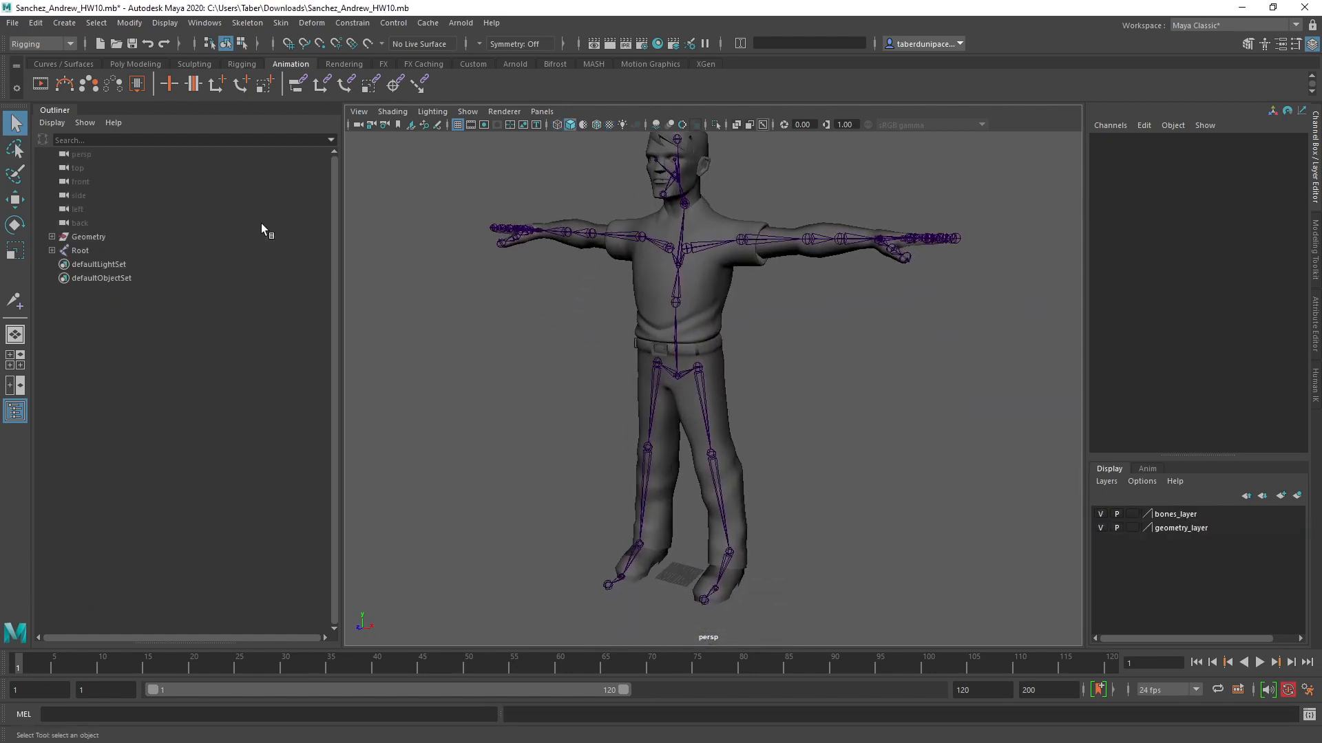
# Step: Expand the Geometry group and step through its meshes from EyeL to Body to check their transform values
pyautogui.click(51, 237)
pyautogui.click(77, 251)
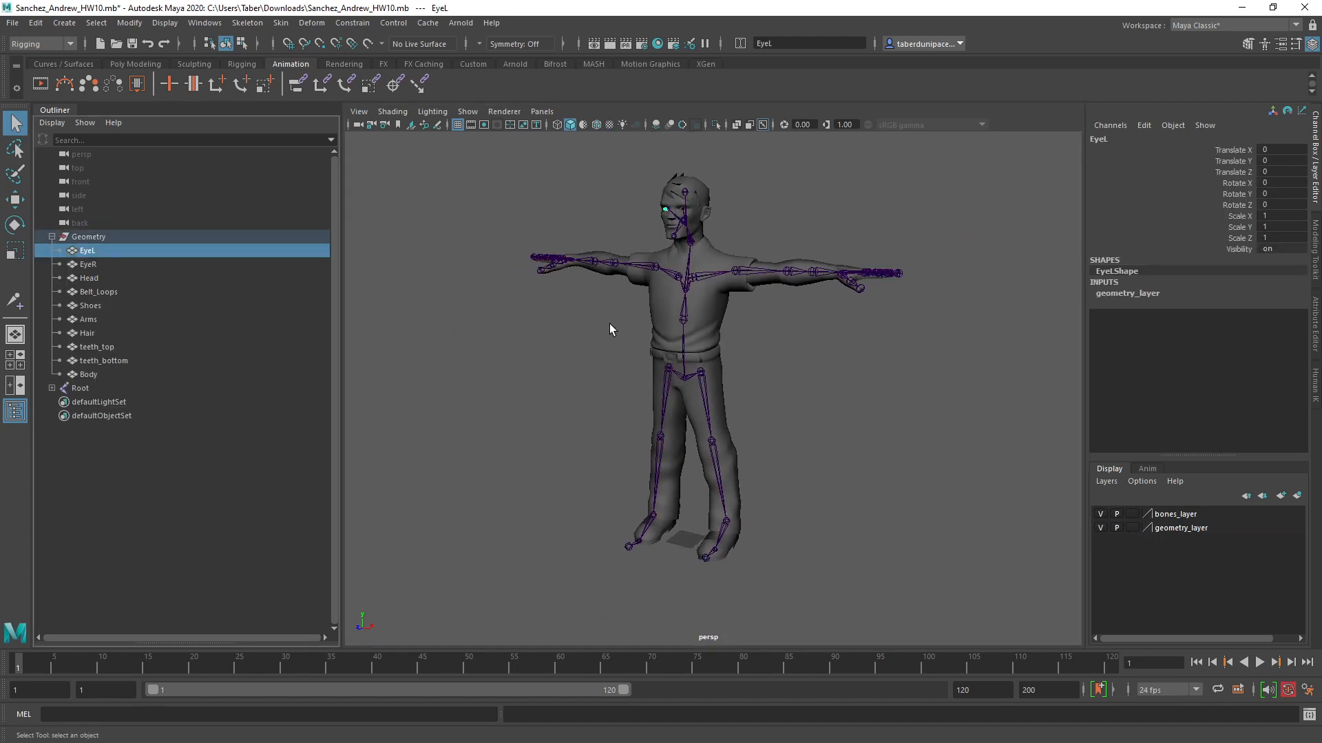
pyautogui.press('Down')
pyautogui.press('Down')
pyautogui.press('Down')
pyautogui.press('Down')
pyautogui.press('Up')
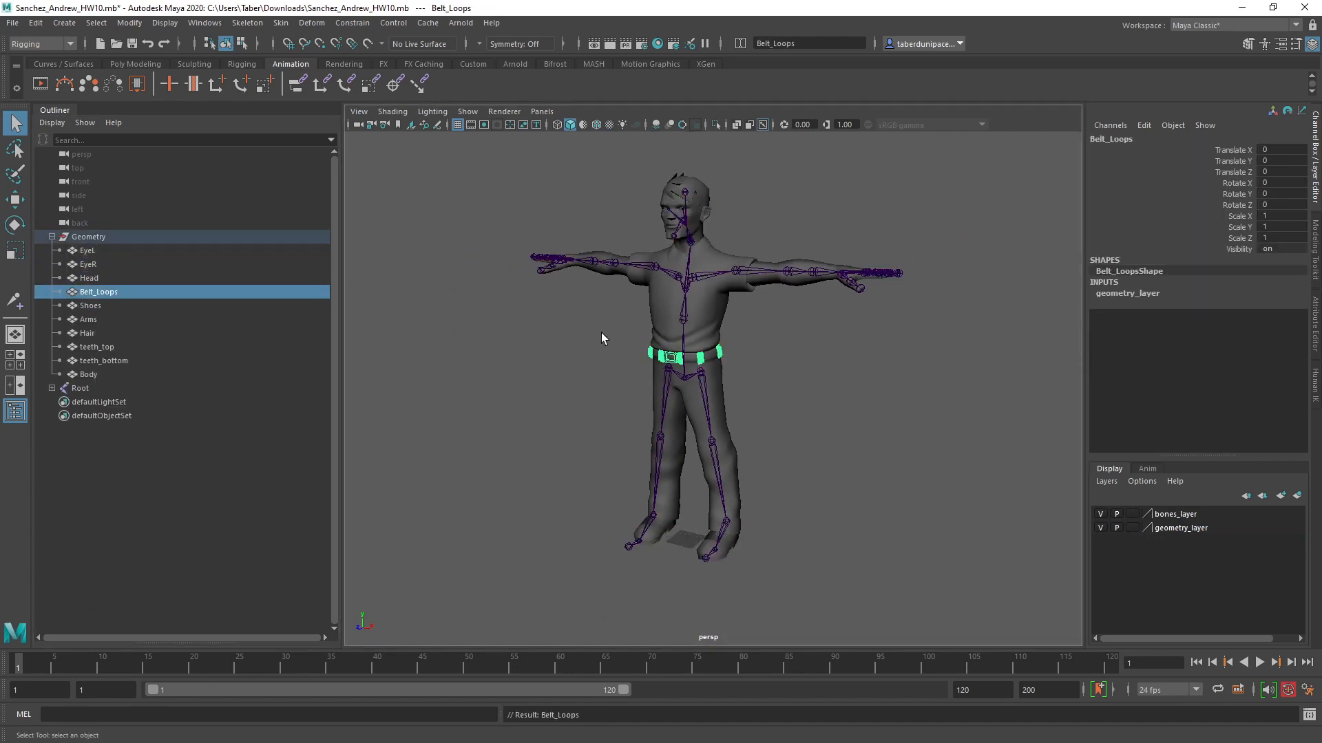
pyautogui.press('f')
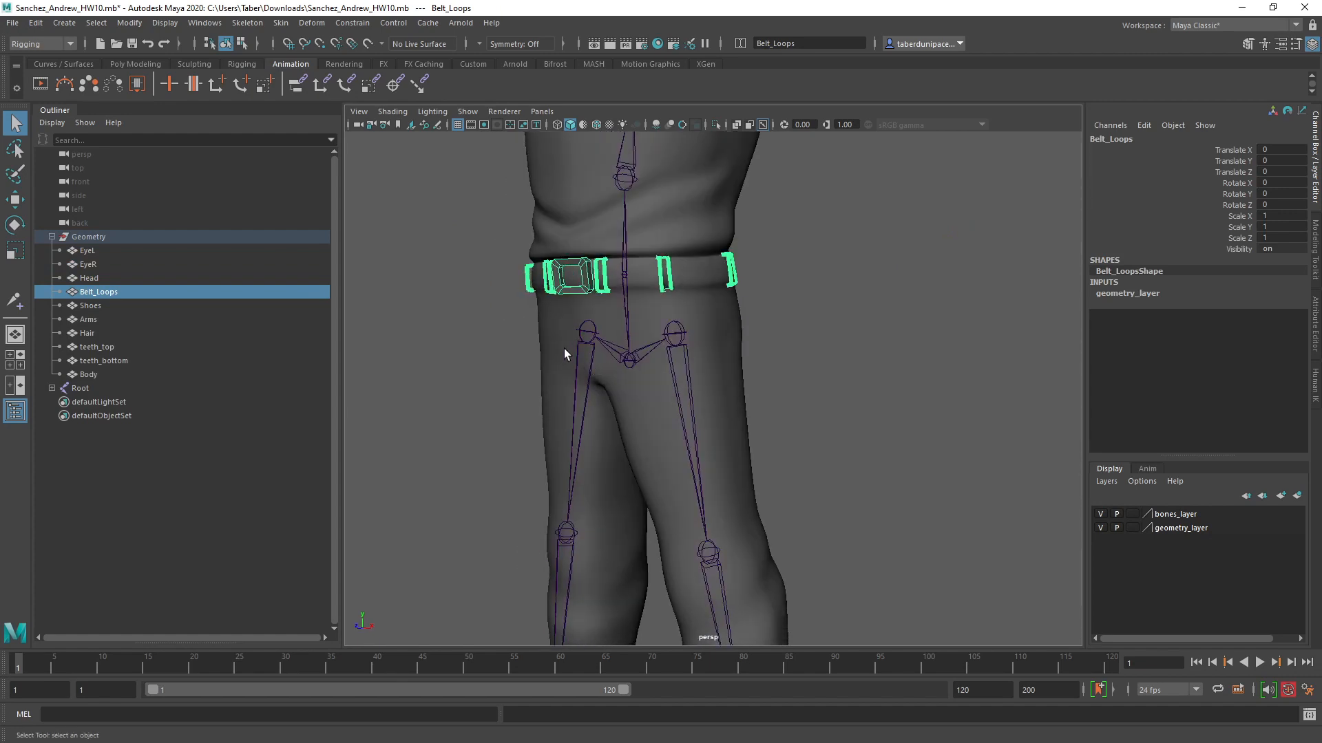
pyautogui.scroll(-5, 564, 348)
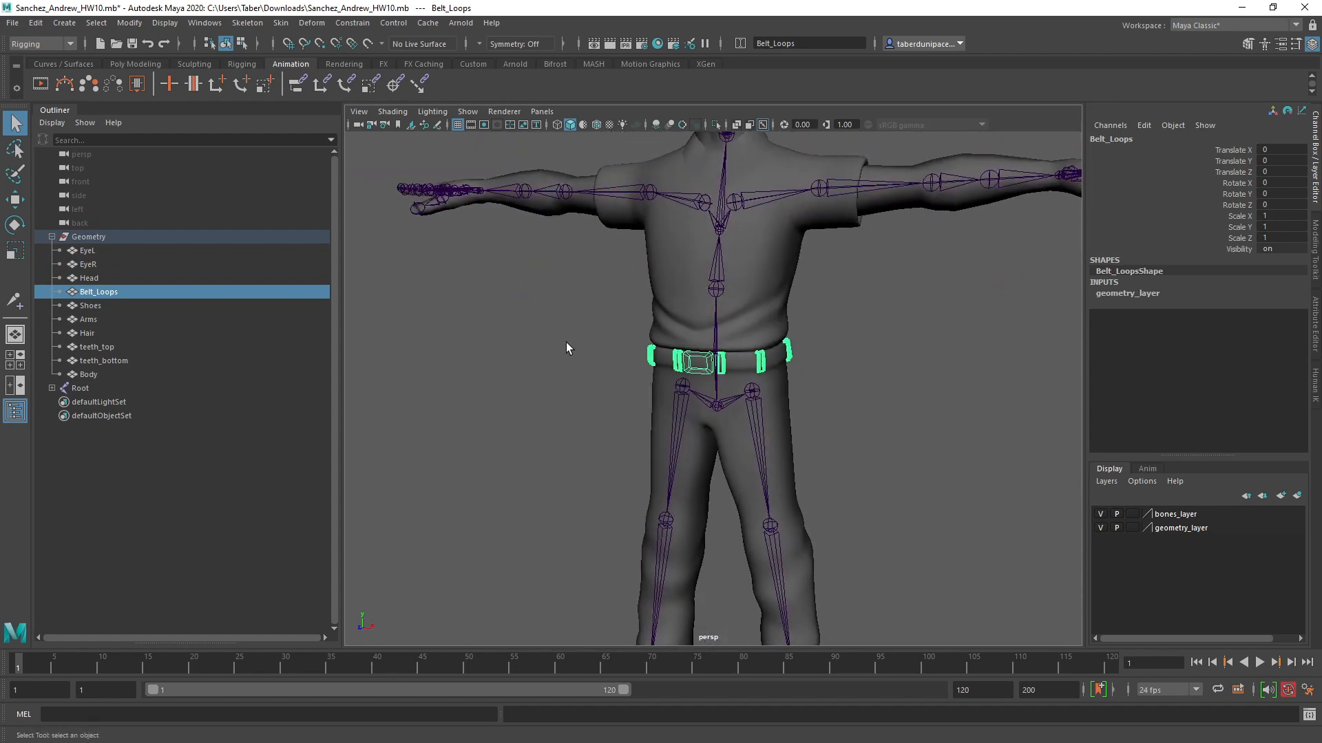
pyautogui.press('Down')
pyautogui.press('Down')
pyautogui.scroll(-3, 606, 377)
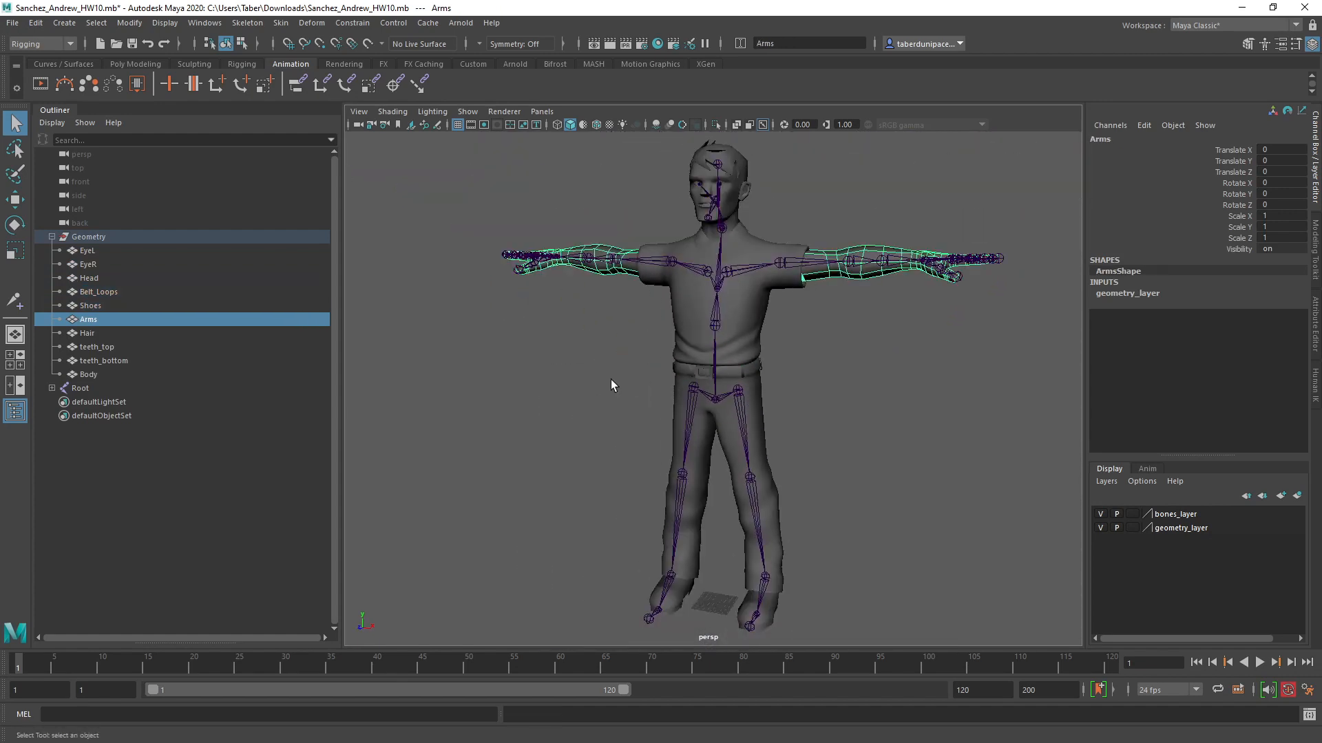
pyautogui.press('Down')
pyautogui.press('Down')
pyautogui.press('Down')
pyautogui.press('Down')
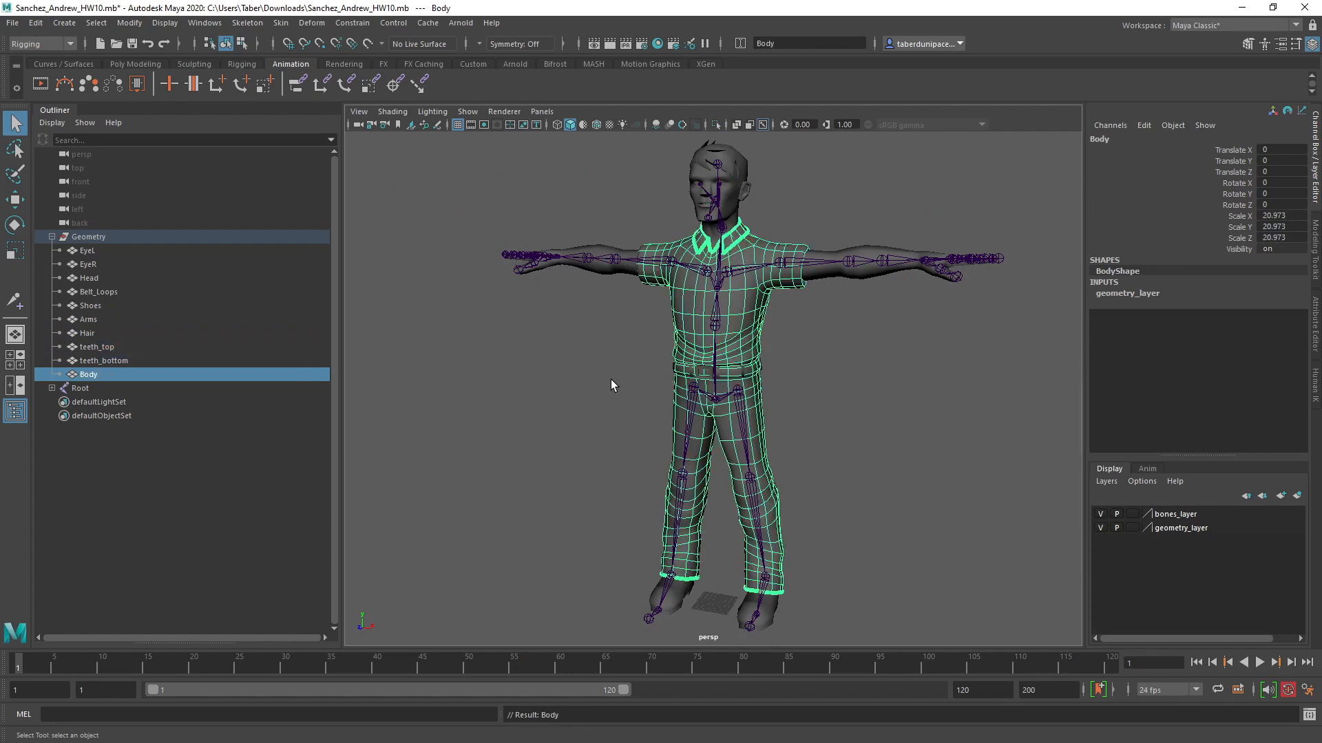
# Step: Step back and forth through the meshes of the Geometry group, comparing their transform values with those of the Body mesh
pyautogui.press('Up')
pyautogui.press('Up')
pyautogui.press('Down')
pyautogui.press('Down')
pyautogui.press('Up')
pyautogui.press('Up')
pyautogui.press('Up')
pyautogui.press('Up')
pyautogui.press('Up')
pyautogui.press('Up')
pyautogui.press('Down')
pyautogui.press('Down')
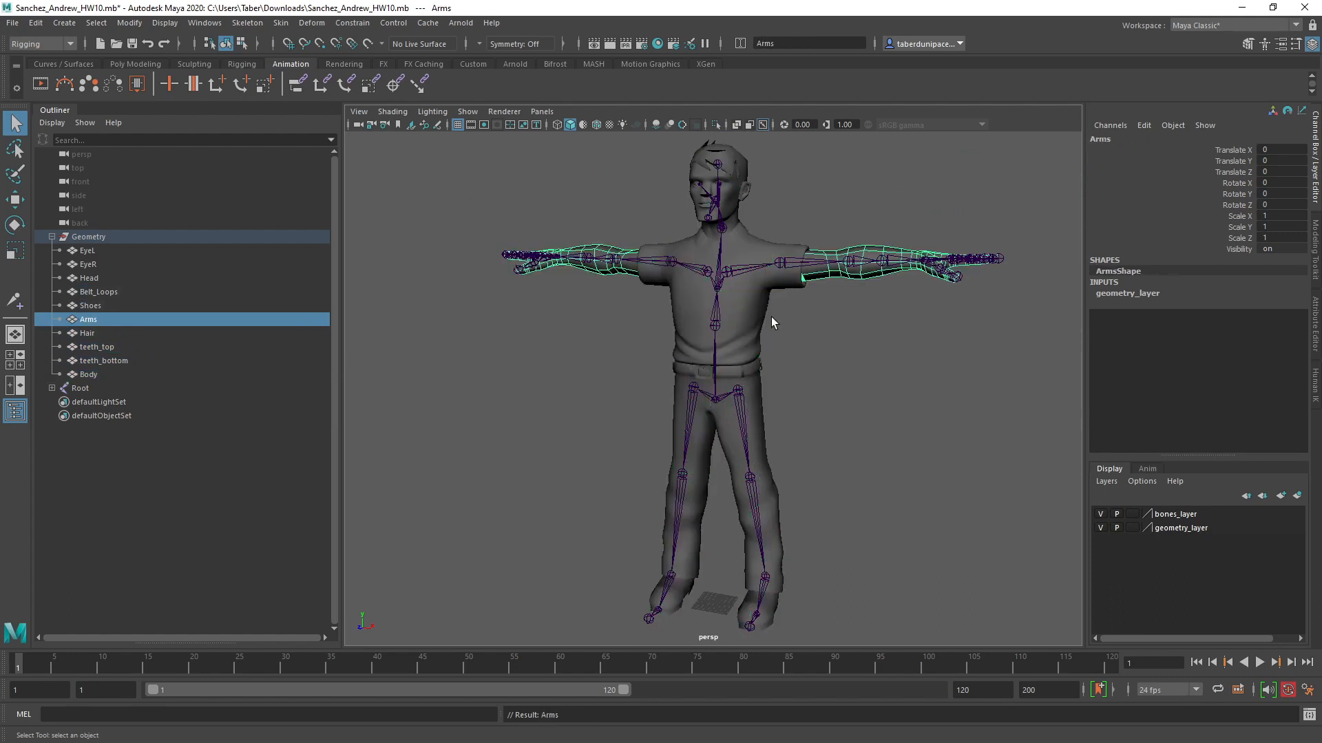
pyautogui.press('Down')
pyautogui.press('Down')
pyautogui.press('Down')
pyautogui.press('Down')
# Step: Select the Body mesh and freeze its transformations
pyautogui.click(813, 344)
pyautogui.click(744, 323)
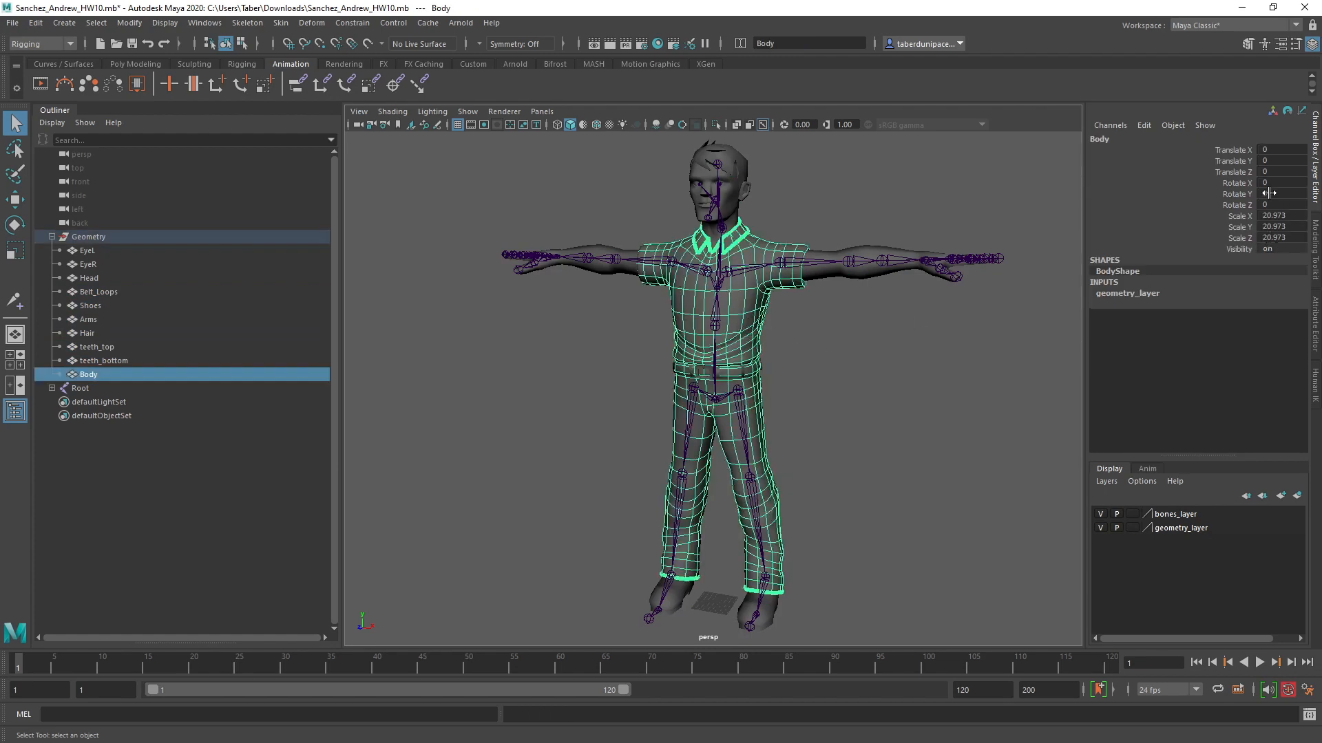
pyautogui.click(36, 24)
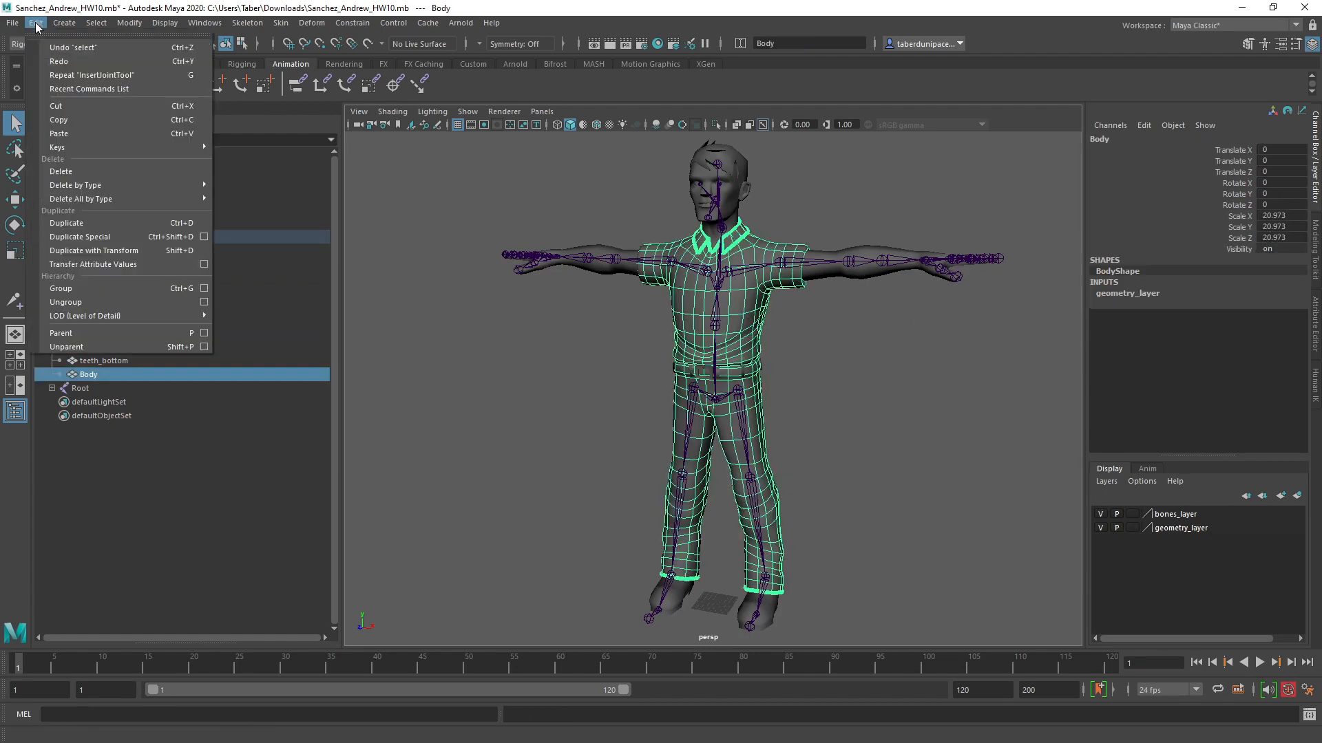
pyautogui.click(36, 24)
pyautogui.click(130, 23)
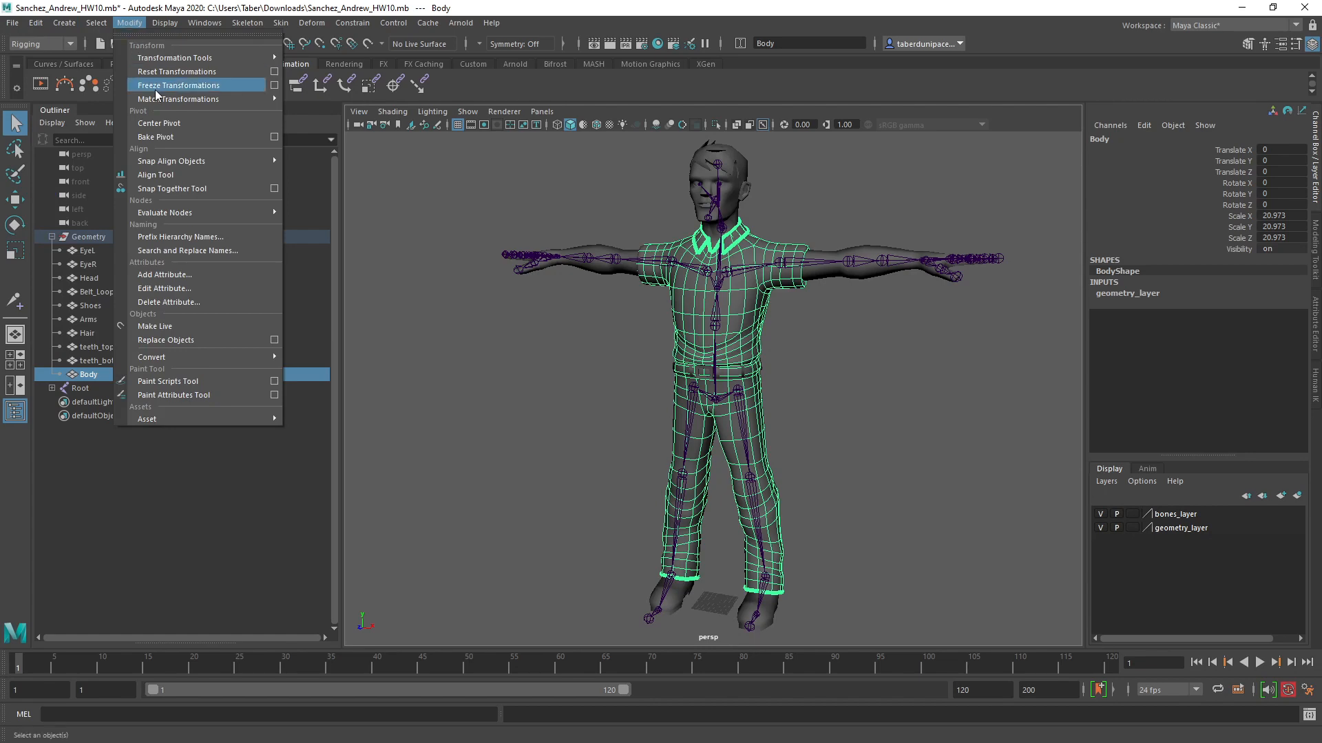
pyautogui.click(176, 85)
pyautogui.click(795, 399)
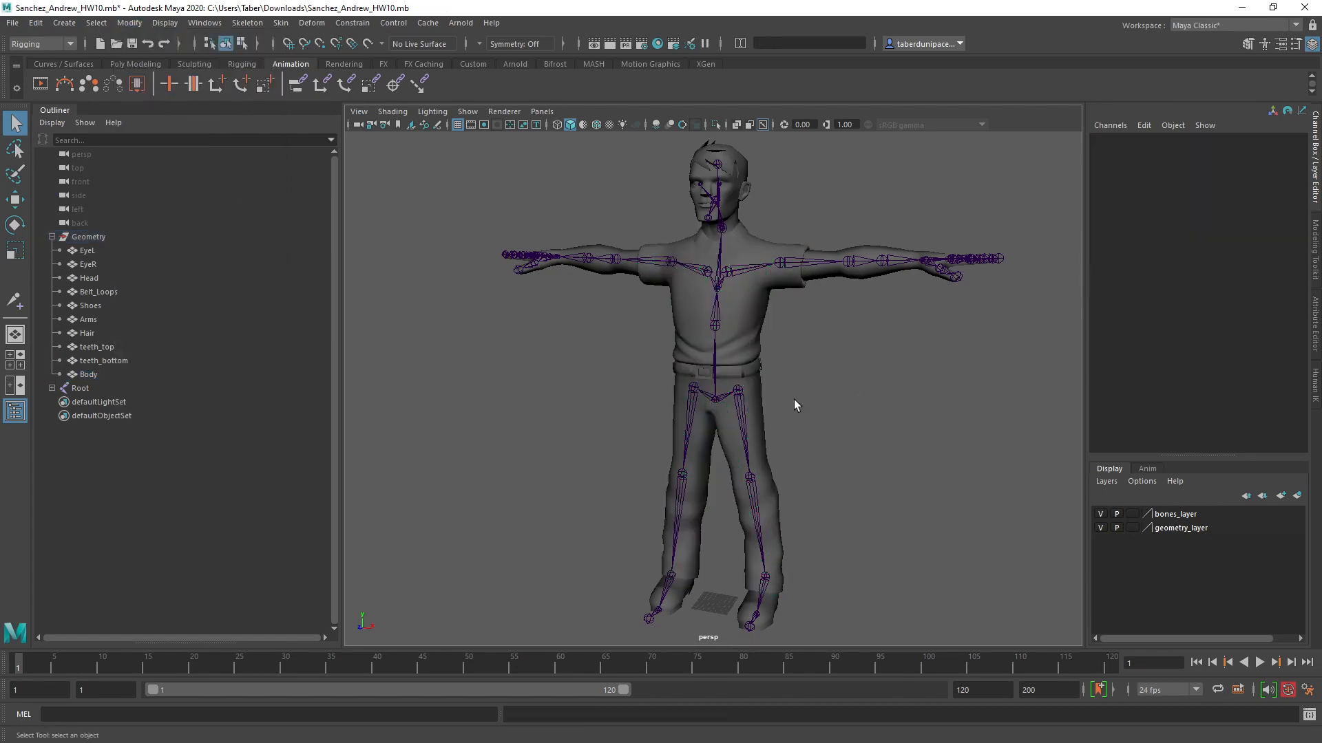
# Step: Expand the Root joint hierarchy and set the Root joint's radius to 2.3
pyautogui.click(52, 387)
pyautogui.click(72, 389)
pyautogui.press('f')
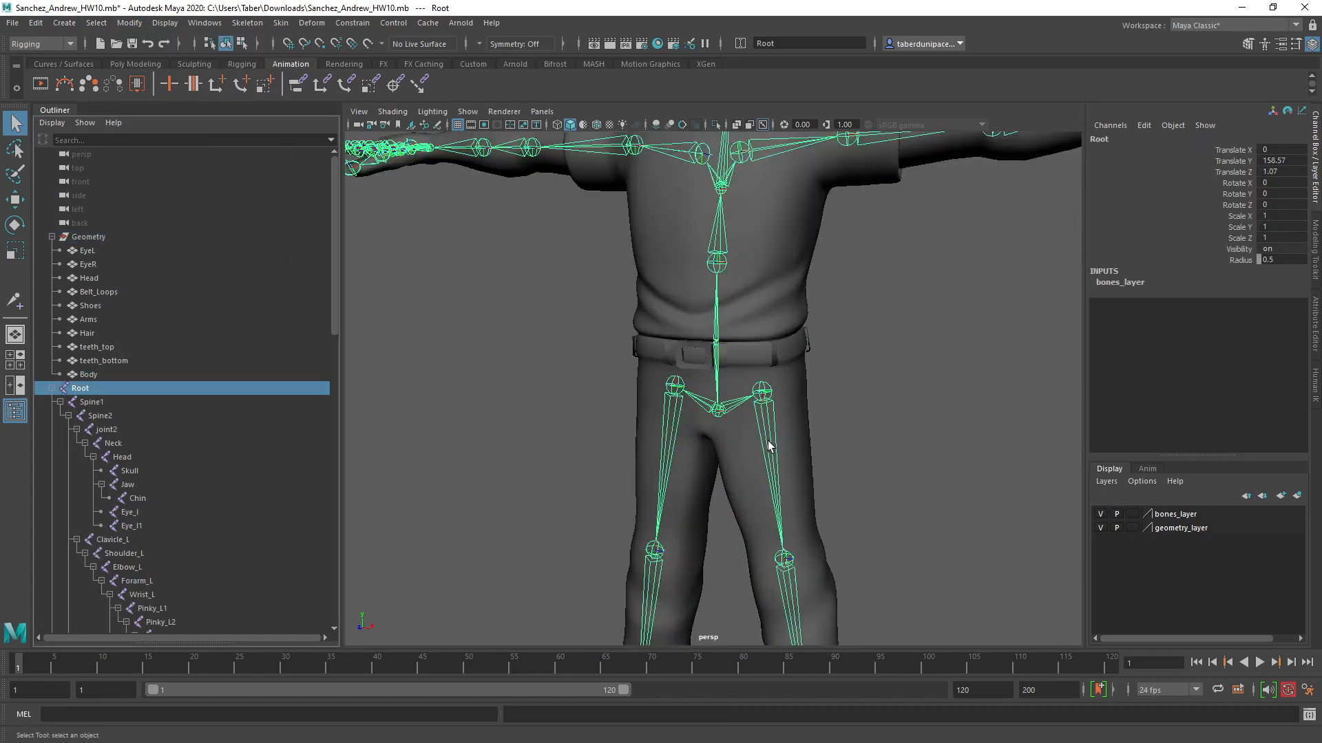
pyautogui.keyDown('alt'); pyautogui.moveTo(768, 295); pyautogui.dragTo(735, 373, button='middle'); pyautogui.keyUp('alt')
pyautogui.keyDown('alt'); pyautogui.moveTo(735, 373); pyautogui.dragTo(614, 378); pyautogui.keyUp('alt')
pyautogui.keyDown('alt'); pyautogui.moveTo(614, 378); pyautogui.dragTo(748, 444, button='right'); pyautogui.keyUp('alt')
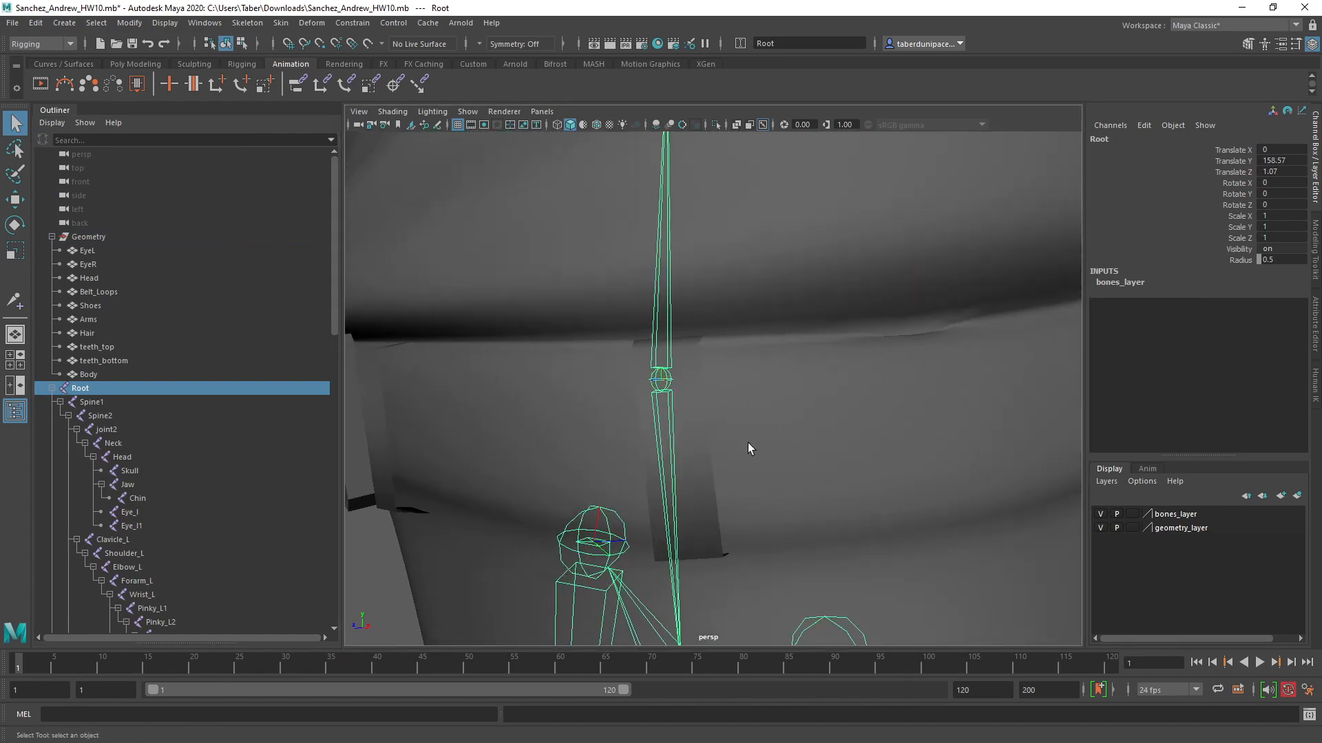
pyautogui.keyDown('alt'); pyautogui.moveTo(748, 443); pyautogui.dragTo(817, 435); pyautogui.keyUp('alt')
pyautogui.keyDown('alt'); pyautogui.moveTo(818, 440); pyautogui.dragTo(714, 423, button='right'); pyautogui.keyUp('alt')
pyautogui.click(1241, 260)
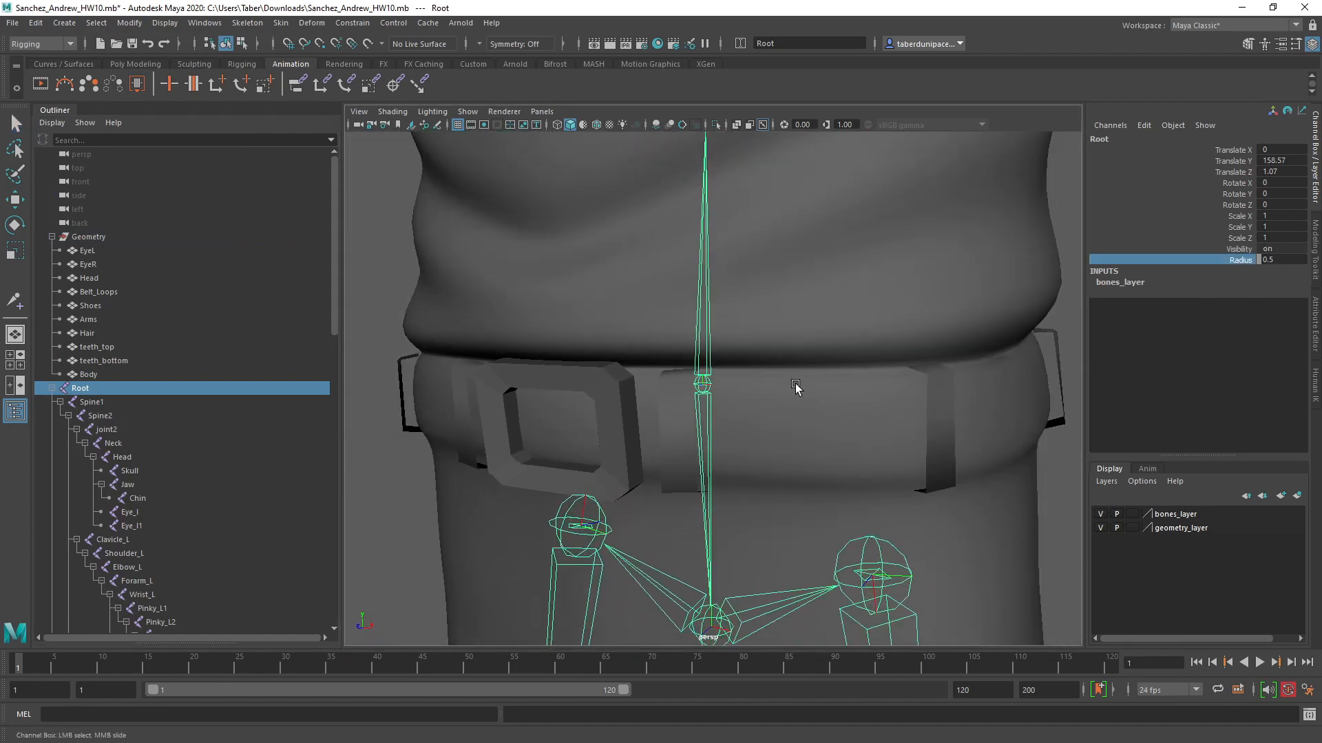
pyautogui.moveTo(797, 386); pyautogui.dragTo(809, 382, button='middle')
pyautogui.keyDown('alt'); pyautogui.moveTo(544, 410); pyautogui.dragTo(502, 391, button='right'); pyautogui.keyUp('alt')
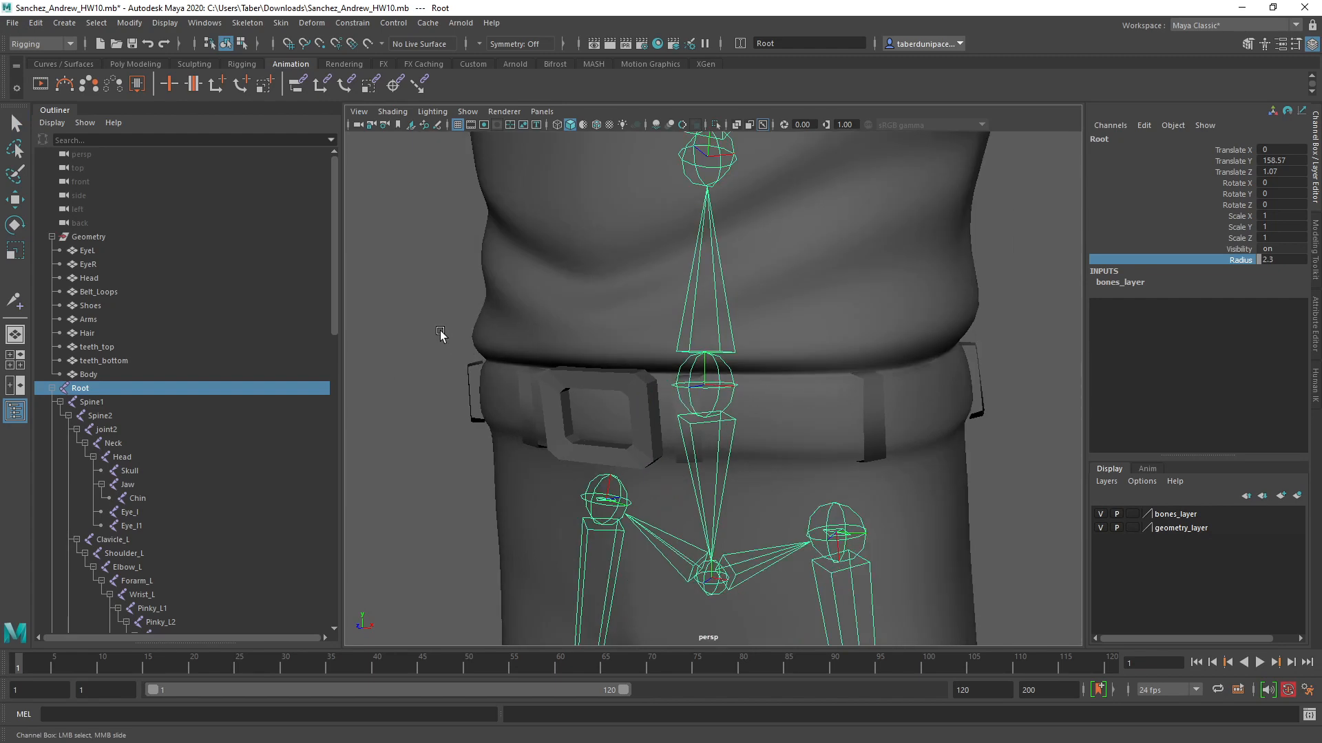
pyautogui.click(439, 330)
pyautogui.click(724, 383)
# Step: Test-rotate the left and right clavicle joints together, and undo the rotation
pyautogui.keyDown('alt'); pyautogui.moveTo(716, 417); pyautogui.dragTo(693, 452); pyautogui.keyUp('alt')
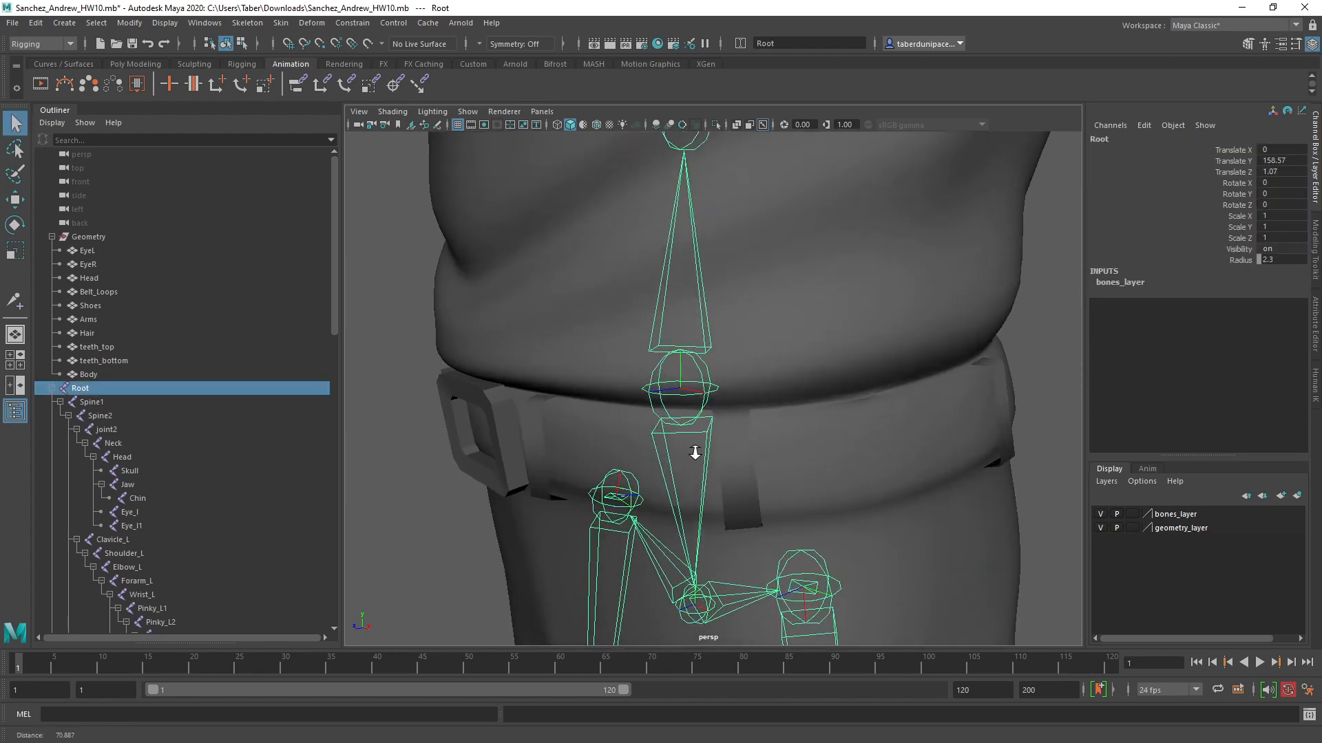
pyautogui.keyDown('alt'); pyautogui.moveTo(767, 313); pyautogui.dragTo(764, 424, button='middle'); pyautogui.keyUp('alt')
pyautogui.keyDown('alt'); pyautogui.moveTo(771, 368); pyautogui.dragTo(734, 378); pyautogui.keyUp('alt')
pyautogui.keyDown('alt'); pyautogui.moveTo(769, 217); pyautogui.dragTo(747, 496, button='middle'); pyautogui.keyUp('alt')
pyautogui.keyDown('alt'); pyautogui.moveTo(747, 496); pyautogui.dragTo(689, 413); pyautogui.keyUp('alt')
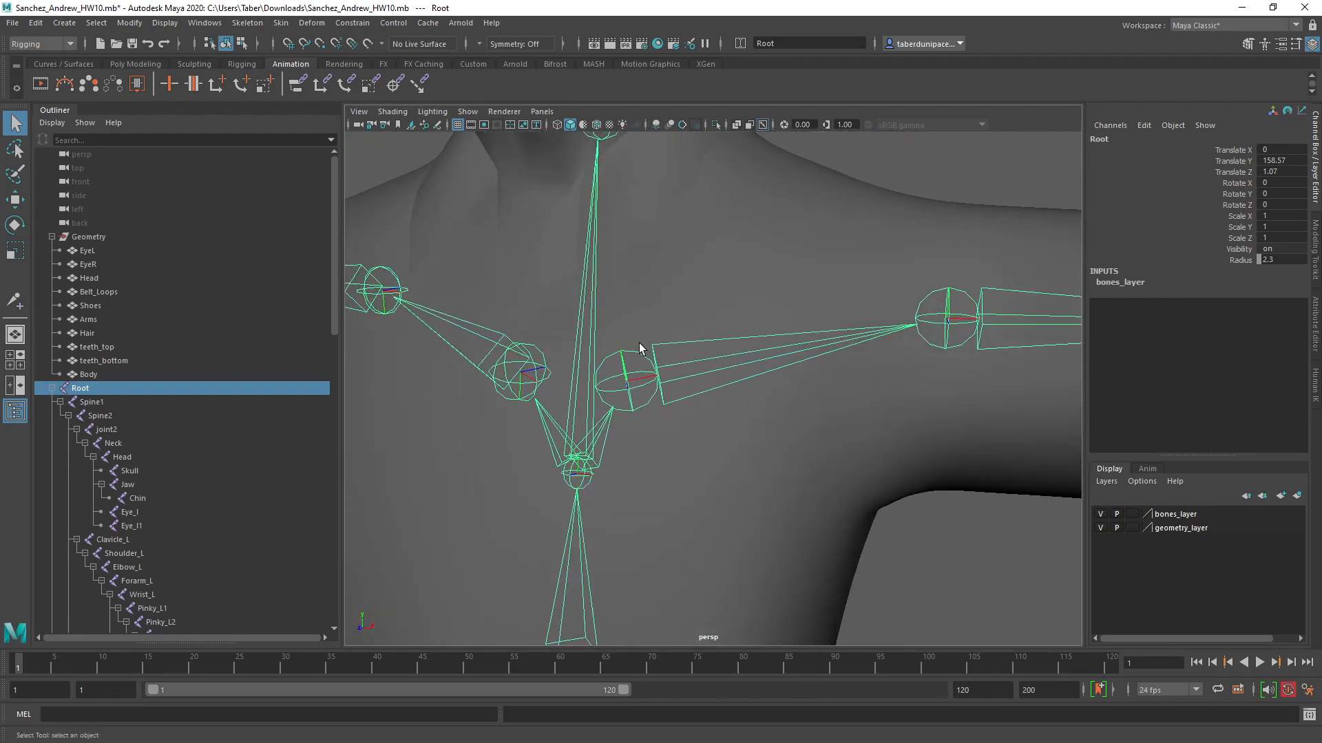
pyautogui.click(638, 350)
pyautogui.keyDown('shift'); pyautogui.click(474, 324); pyautogui.keyUp('shift')
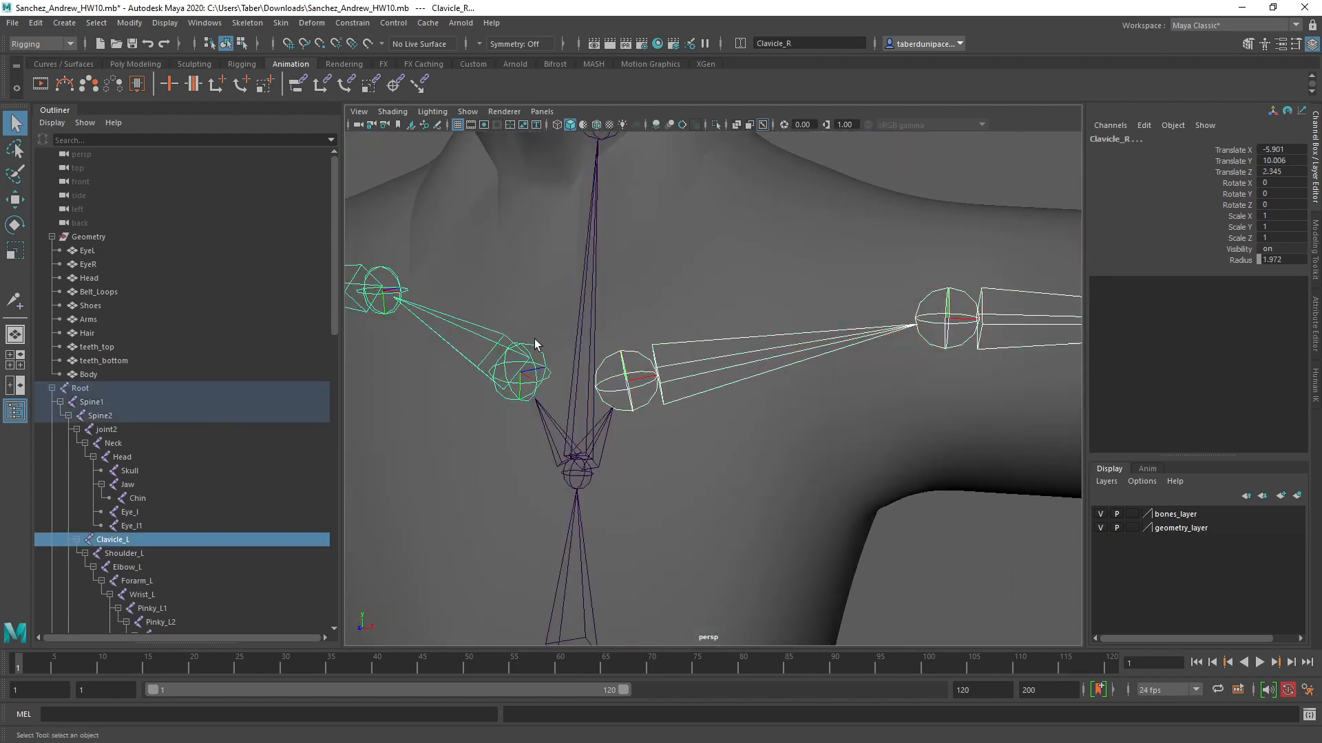
pyautogui.scroll(-5, 724, 368)
pyautogui.press('e')
pyautogui.moveTo(665, 344); pyautogui.dragTo(708, 355)
pyautogui.hotkey('ctrl', 'z')
# Step: Test-rotate both elbow joints about -39 degrees in Y as seen from above, and undo the rotation
pyautogui.click(929, 255)
pyautogui.keyDown('alt'); pyautogui.moveTo(929, 255); pyautogui.dragTo(544, 296); pyautogui.keyUp('alt')
pyautogui.click(761, 339)
pyautogui.click(498, 325)
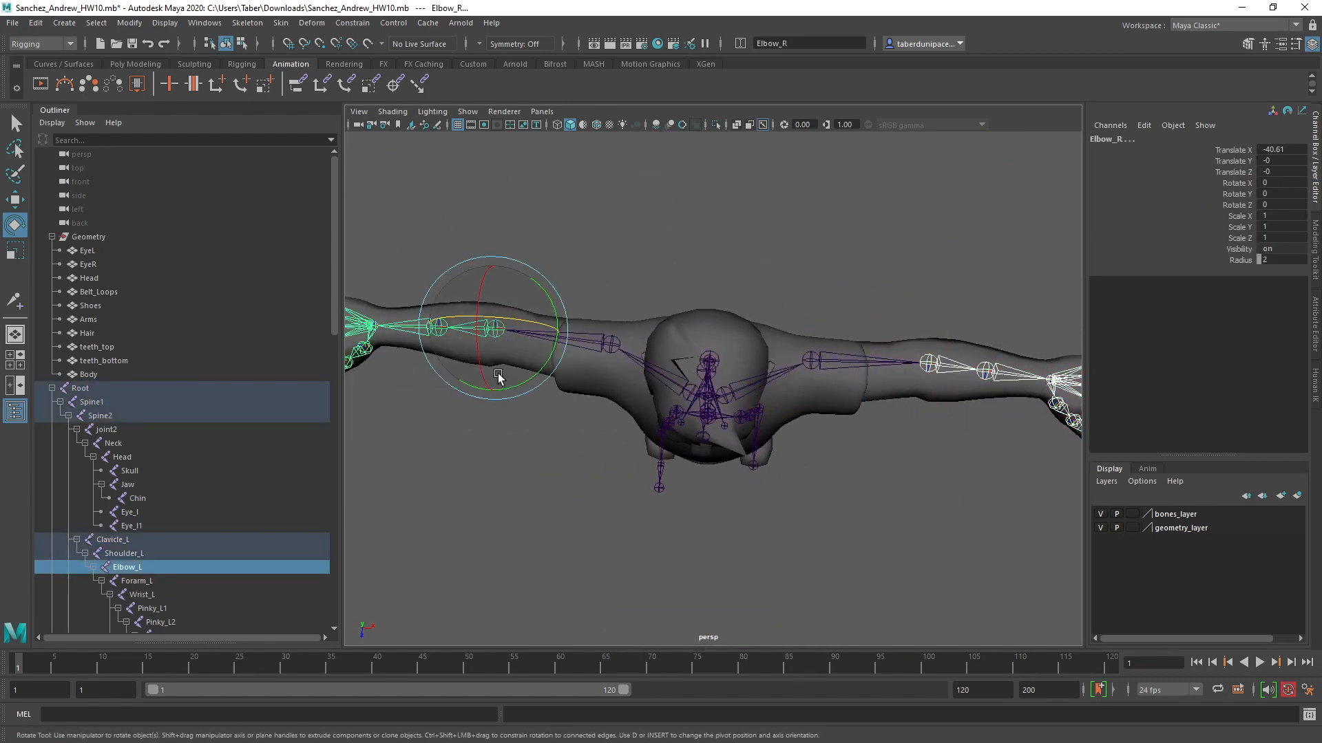
pyautogui.moveTo(532, 376); pyautogui.dragTo(562, 347)
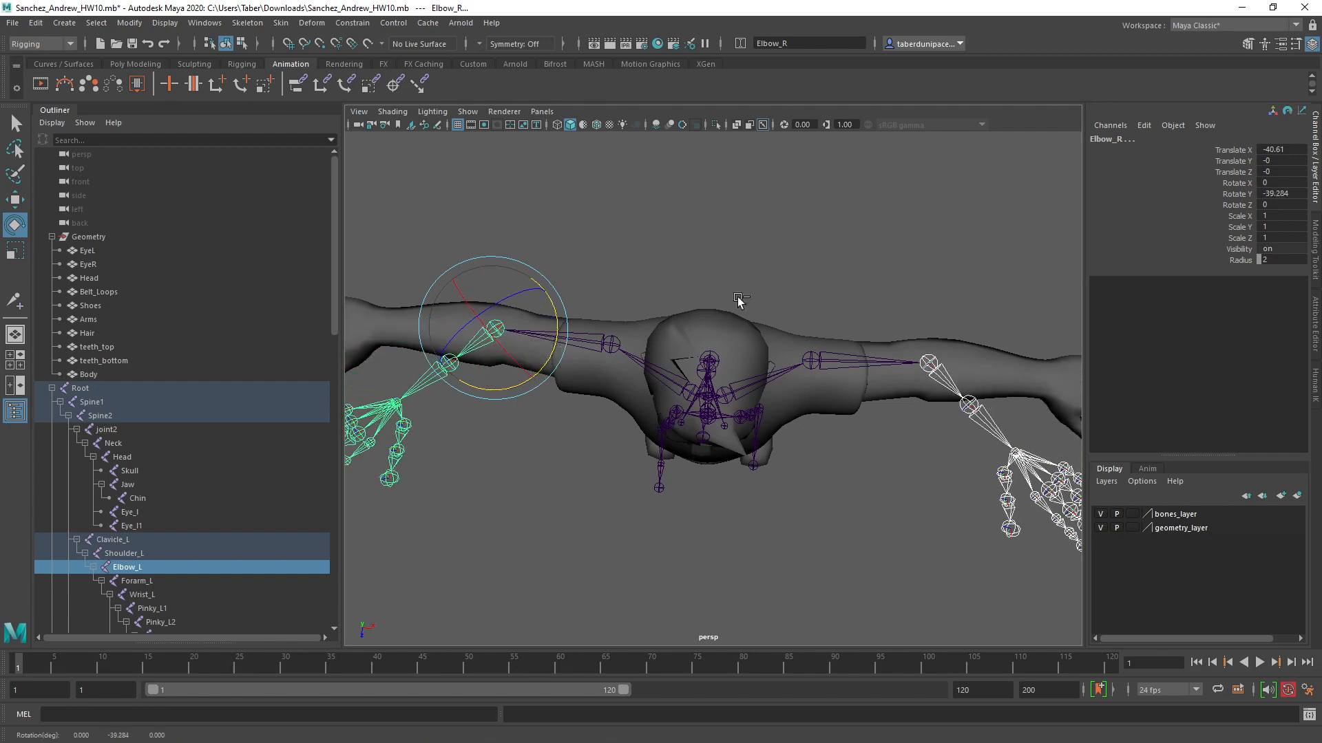
pyautogui.hotkey('ctrl', 'z')
pyautogui.click(848, 303)
# Step: Shift only the Shoulder_L and Shoulder_R joints toward the front of the body, leaving the elbows in place, with Shoulder_R at Translate Z -6.71
pyautogui.moveTo(848, 303)
pyautogui.keyDown('alt'); pyautogui.mouseDown()
pyautogui.moveTo(829, 295)
pyautogui.moveTo(841, 310)
pyautogui.mouseUp(); pyautogui.keyUp('alt')
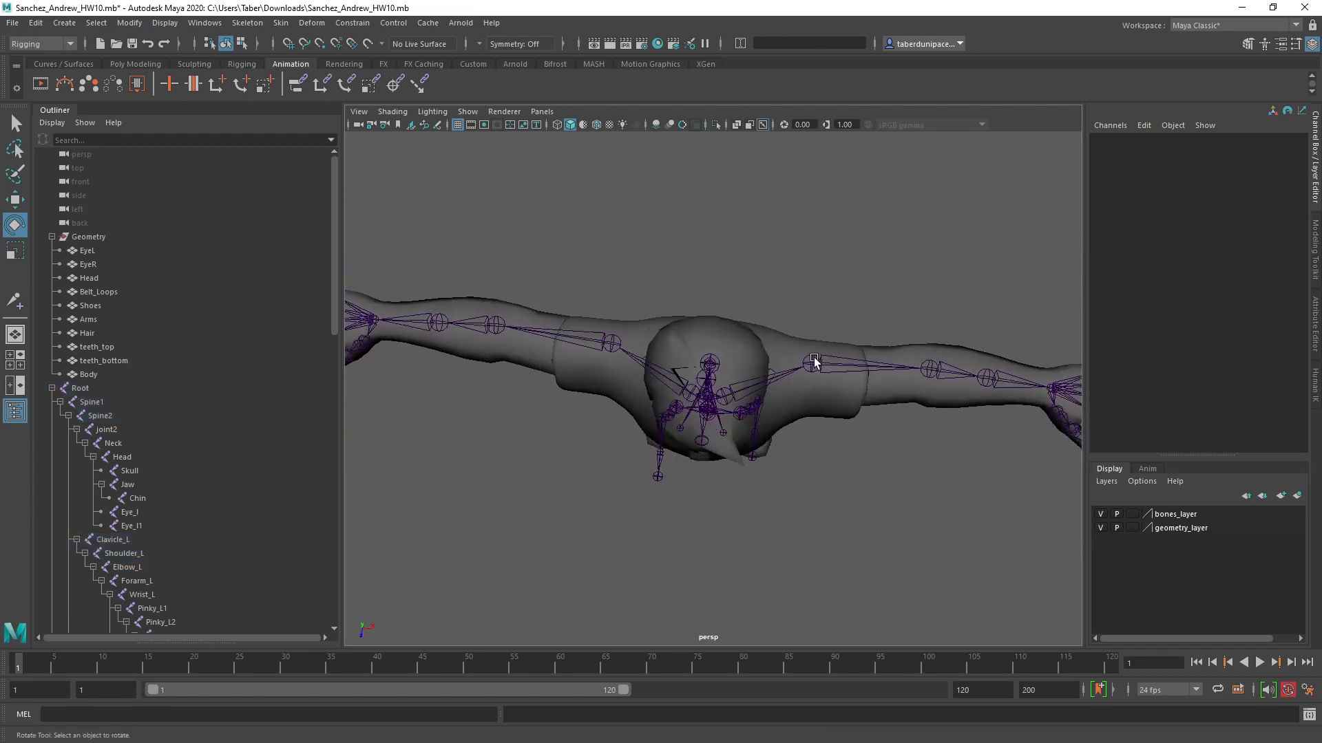
pyautogui.click(812, 363)
pyautogui.keyDown('shift'); pyautogui.click(612, 343); pyautogui.keyUp('shift')
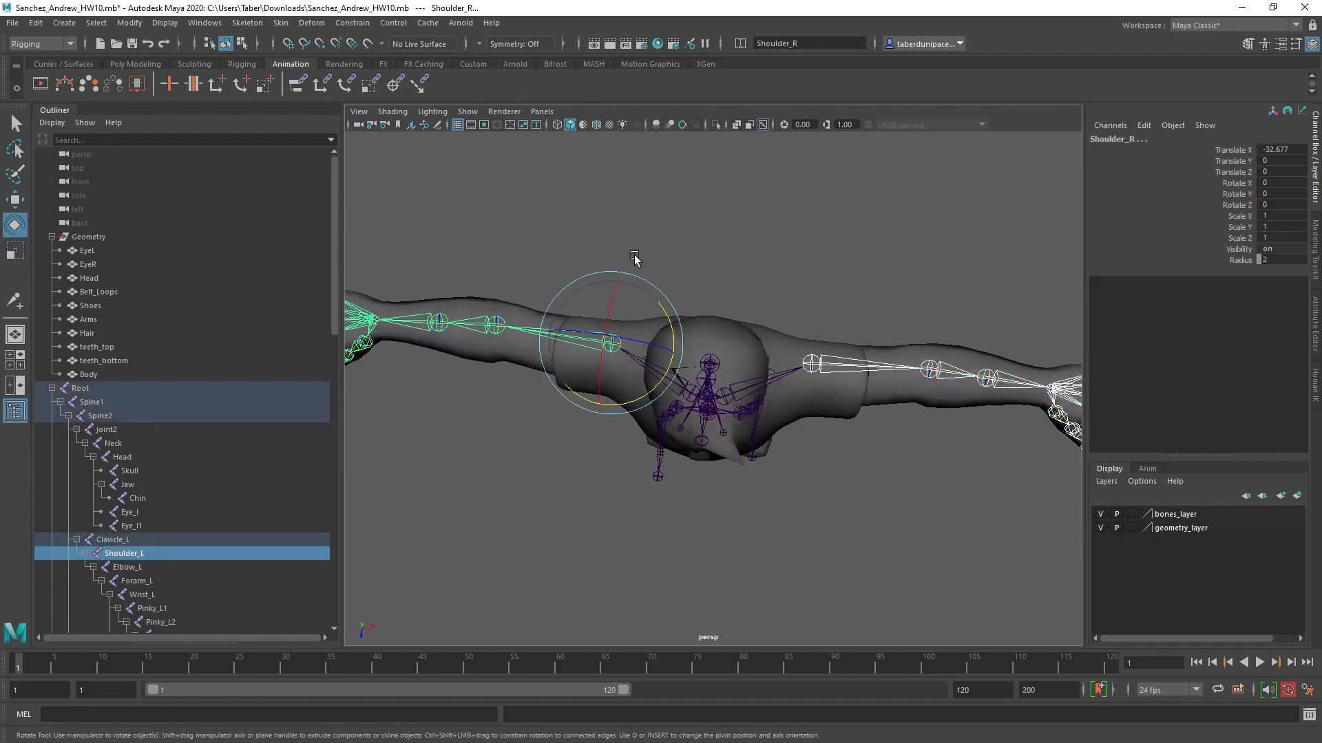
pyautogui.press('d')
pyautogui.moveTo(625, 281); pyautogui.dragTo(618, 301)
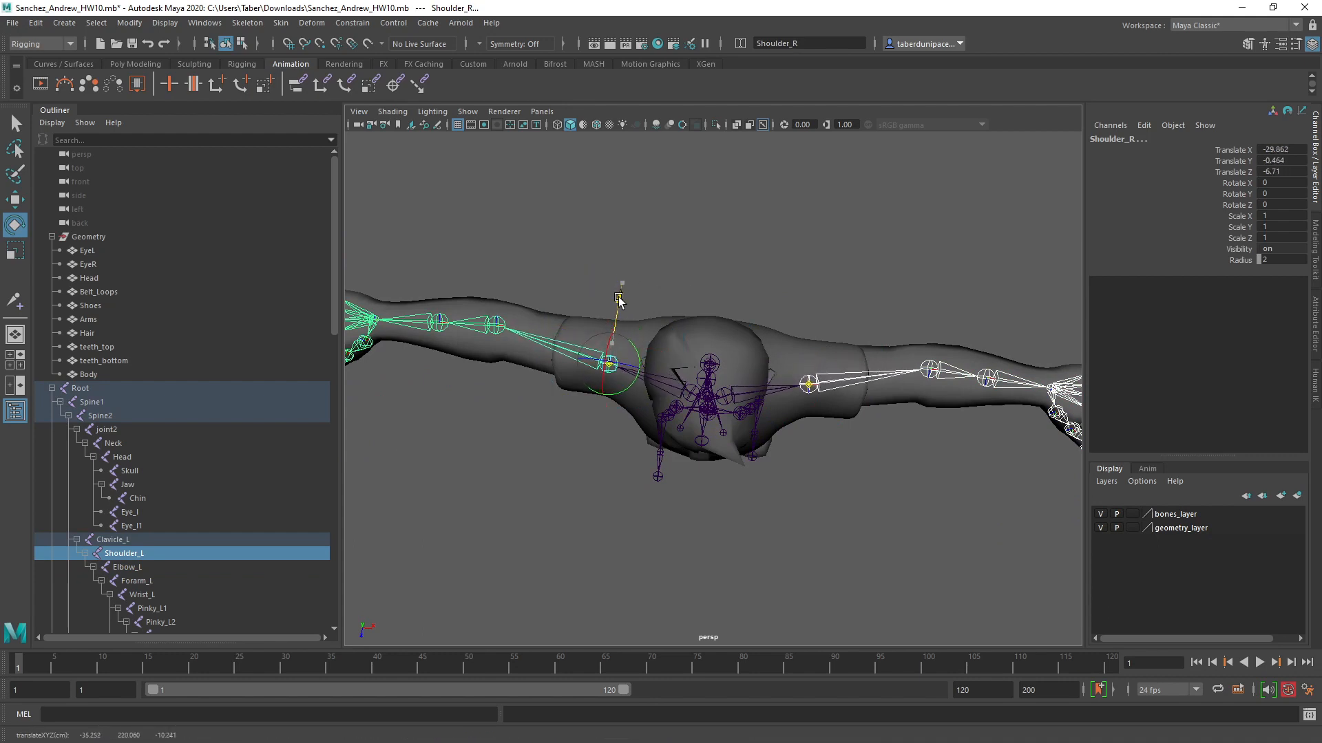
pyautogui.click(905, 292)
# Step: Test-rotate the Elbow_L joint about -38 degrees in Y, undo it, and inspect the left shoulder and clavicle joints
pyautogui.click(927, 366)
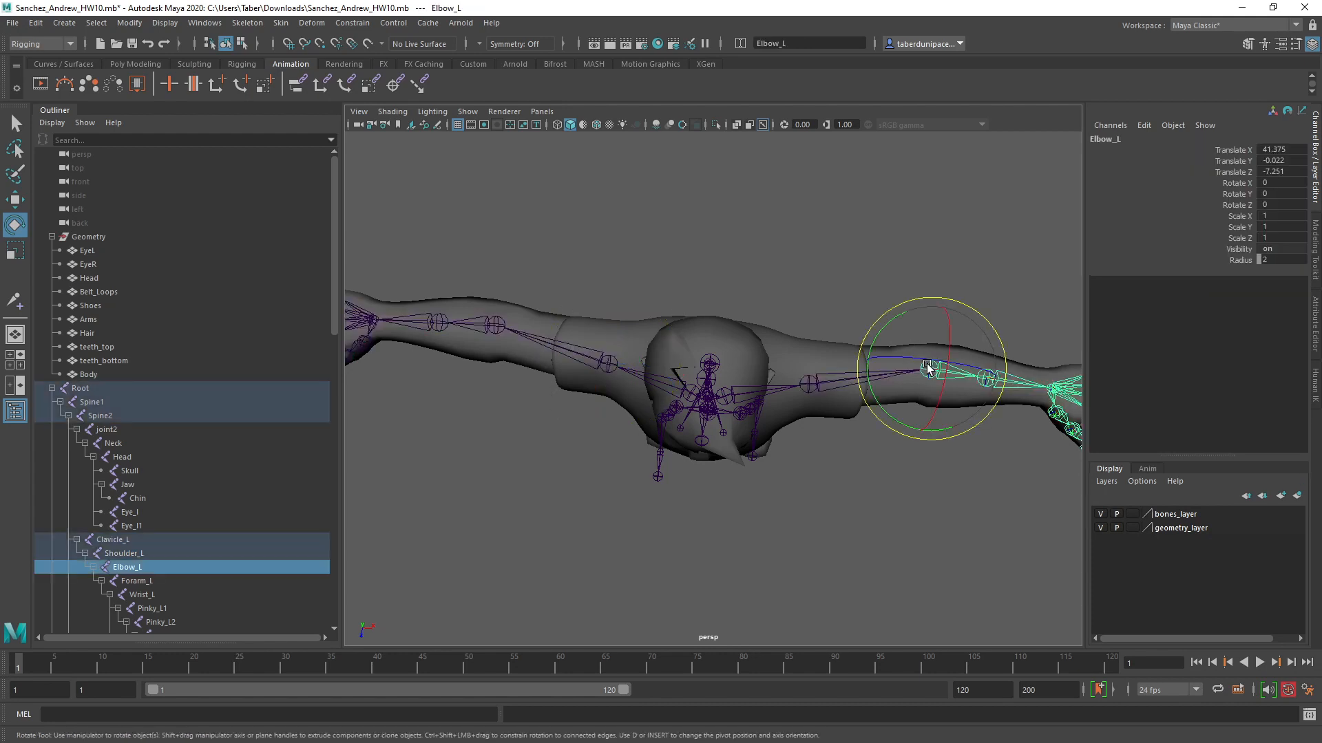
pyautogui.moveTo(880, 409); pyautogui.dragTo(853, 375)
pyautogui.hotkey('ctrl', 'z')
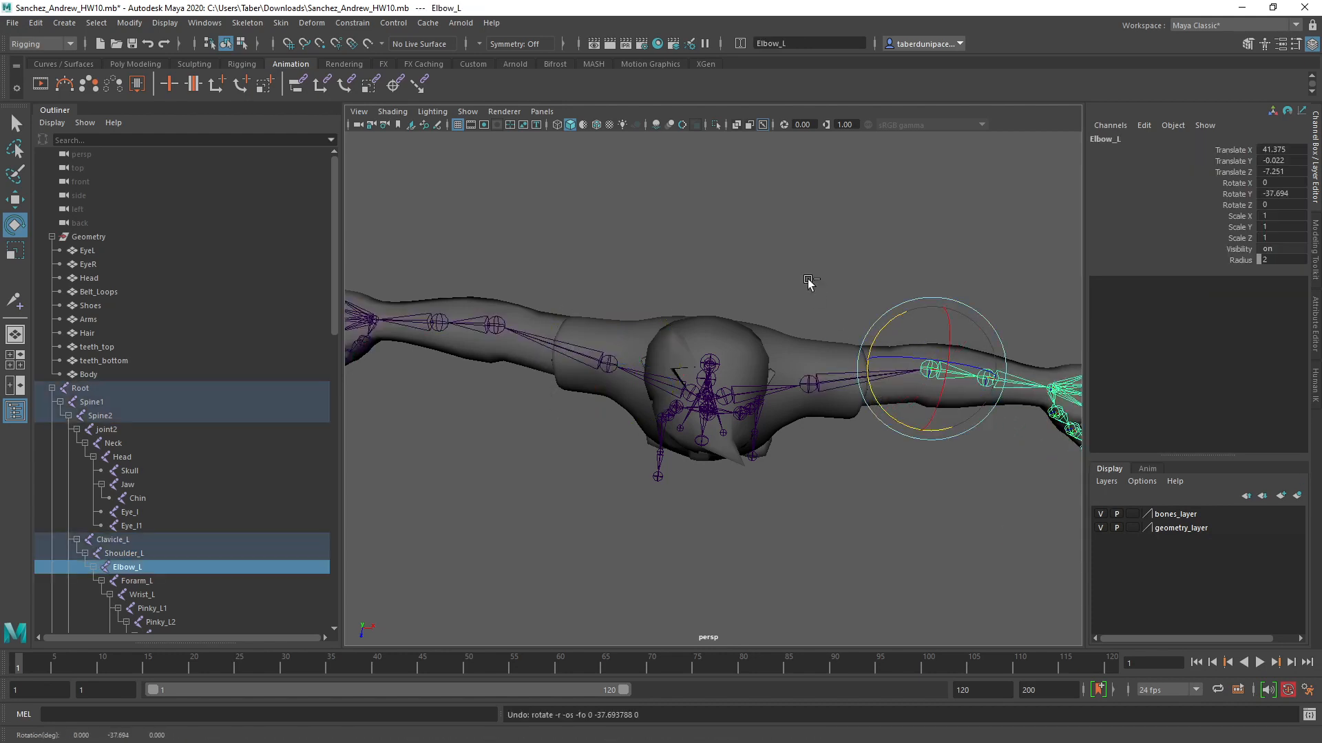
pyautogui.hotkey('ctrl', 'z')
pyautogui.click(808, 380)
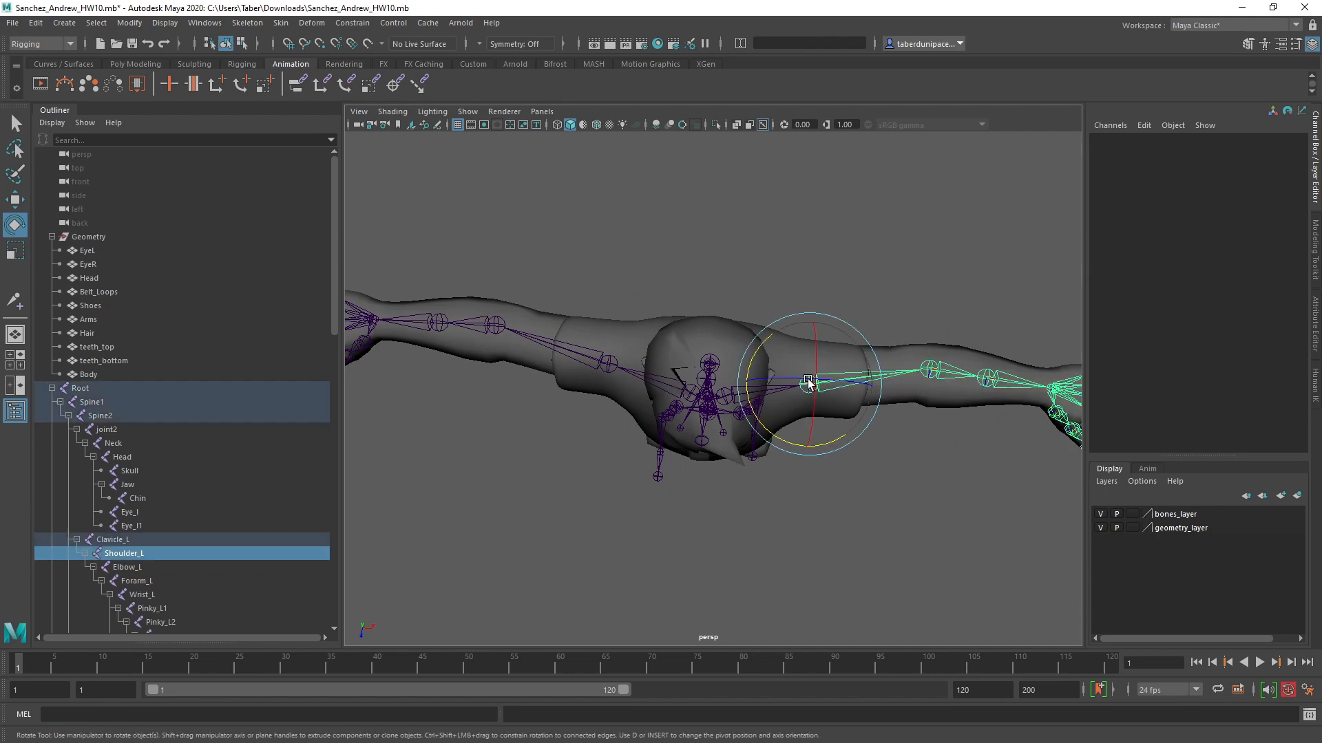
pyautogui.click(771, 194)
pyautogui.click(726, 396)
pyautogui.click(792, 239)
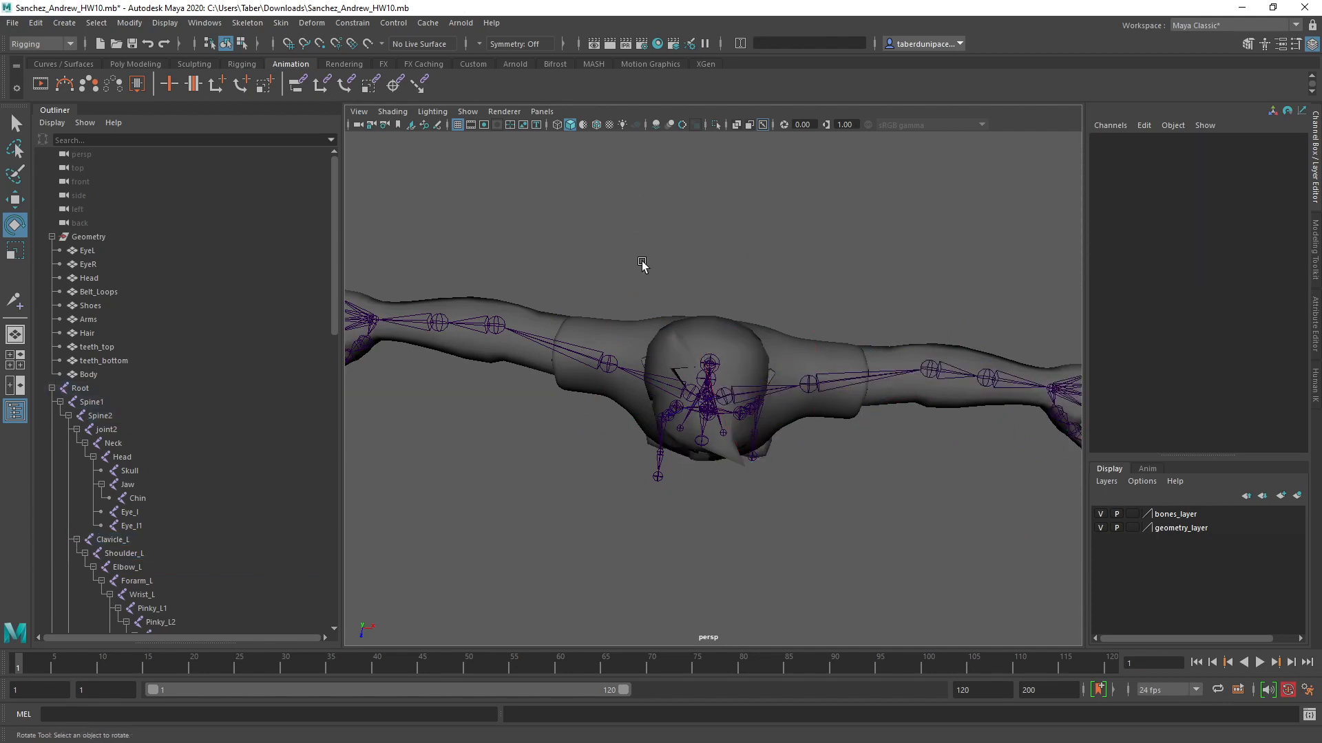
# Step: Try moving the Shoulder_R joint with its arm chain about -6.1 units in Z, and undo the move
pyautogui.click(607, 361)
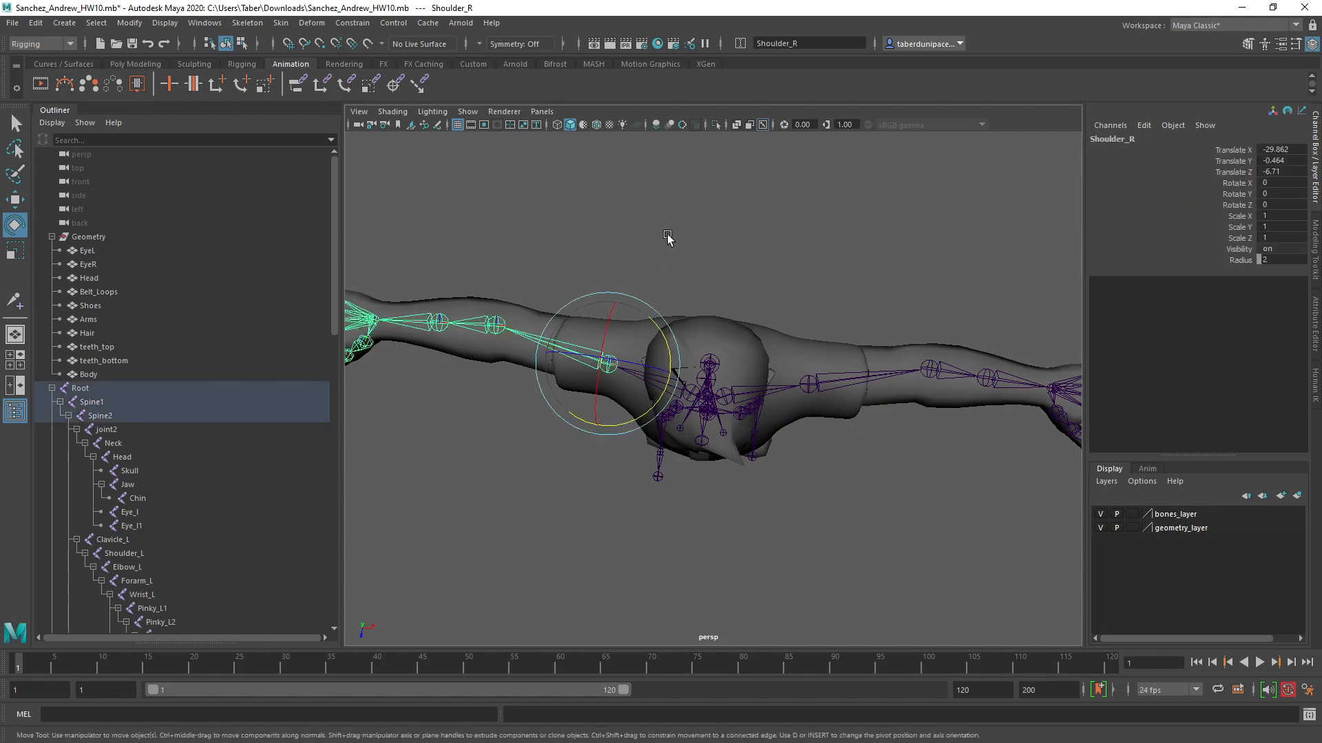
pyautogui.press('w')
pyautogui.click(668, 236)
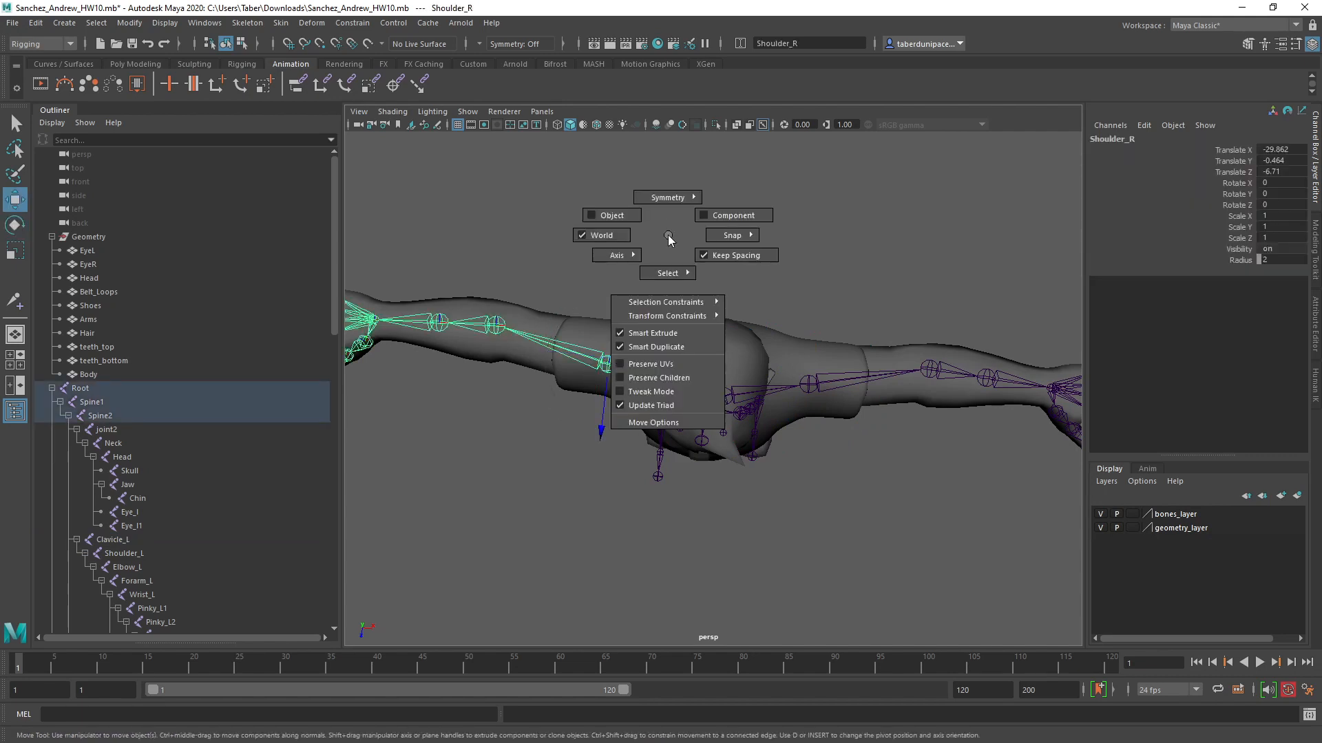
pyautogui.click(623, 318)
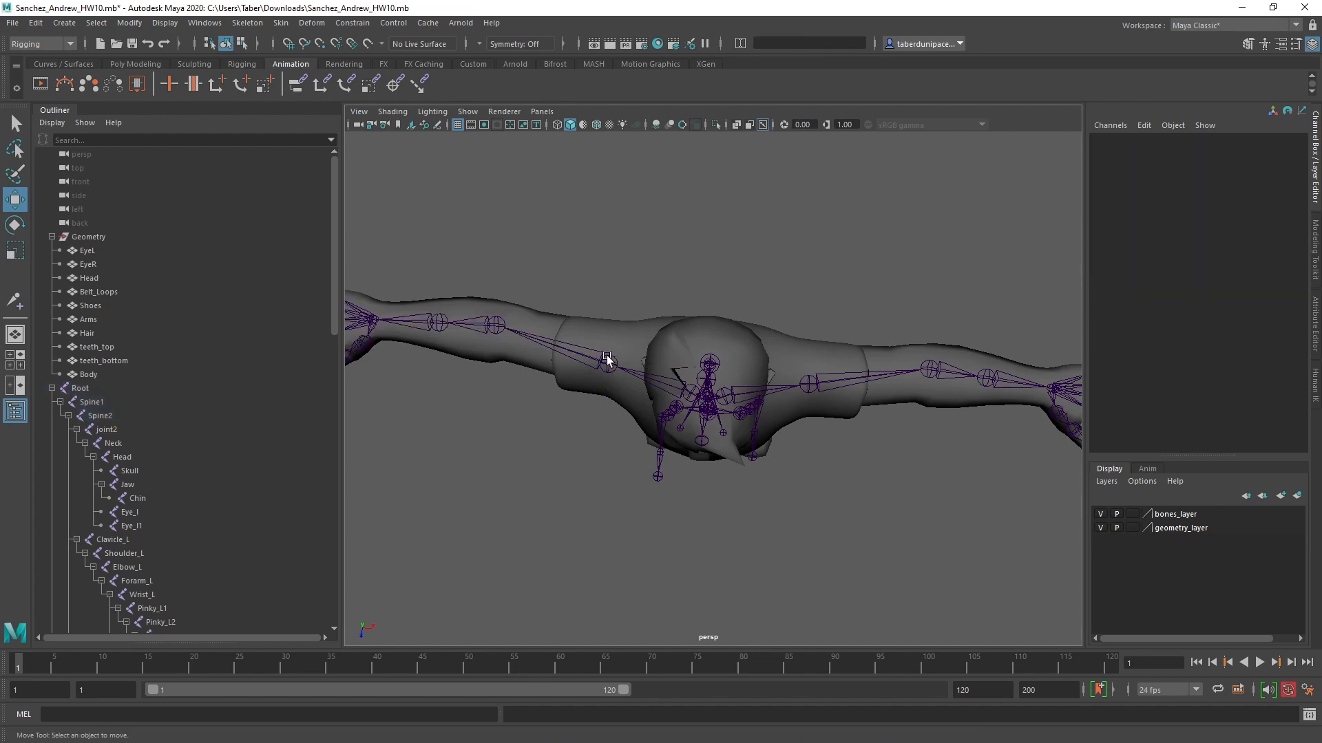
pyautogui.click(610, 353)
pyautogui.click(609, 363)
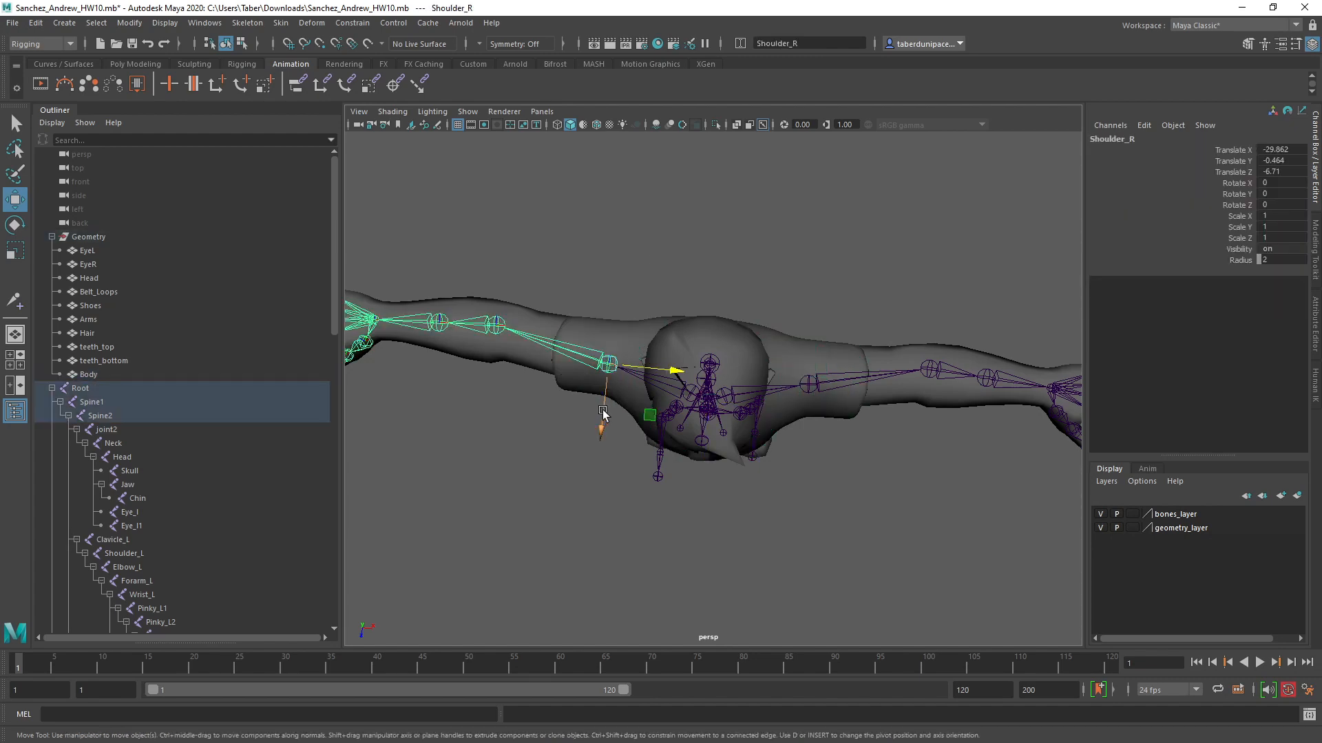
pyautogui.moveTo(603, 412)
pyautogui.mouseDown()
pyautogui.moveTo(614, 330)
pyautogui.moveTo(607, 395)
pyautogui.mouseUp()
pyautogui.moveTo(730, 430)
pyautogui.keyDown('alt'); pyautogui.mouseDown()
pyautogui.moveTo(734, 402)
pyautogui.moveTo(753, 426)
pyautogui.mouseUp(); pyautogui.keyUp('alt')
pyautogui.hotkey('ctrl', 'z')
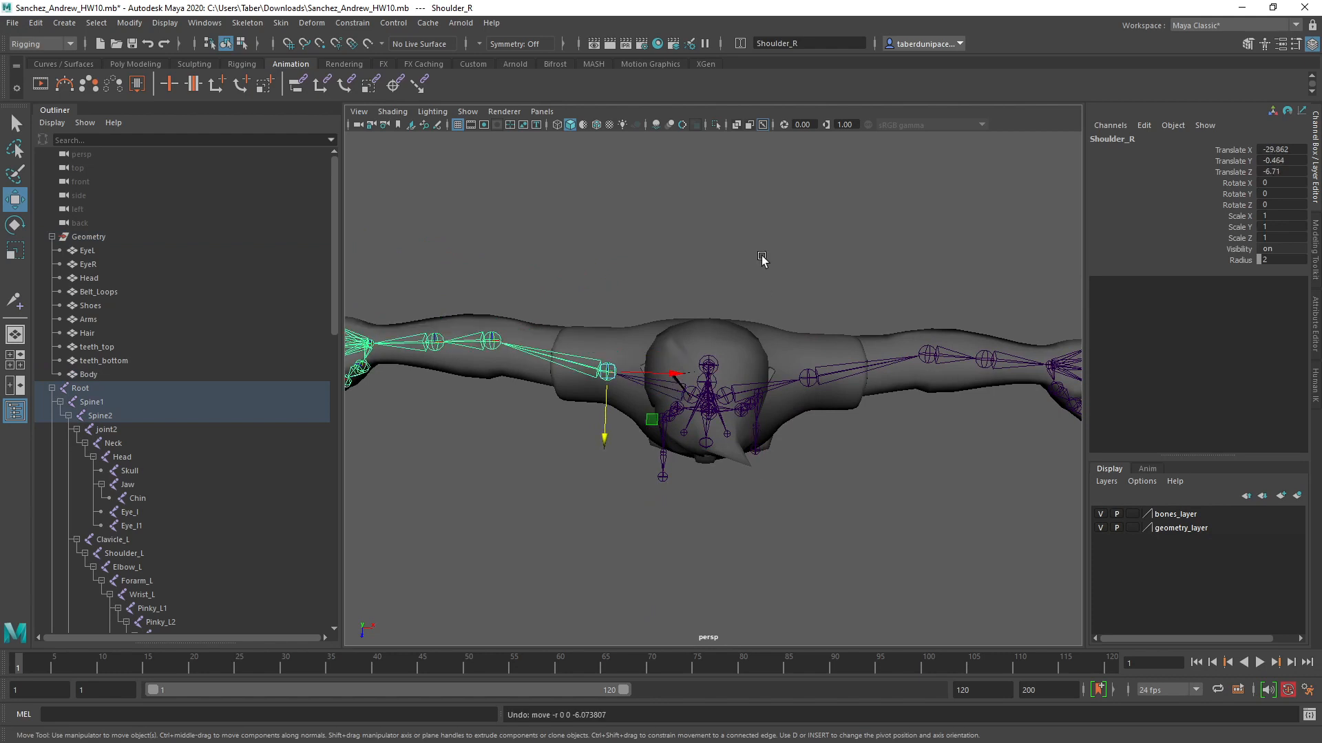
# Step: Select both shoulder joints and compare their manipulator orientation using the Move tool's Object and World axis settings
pyautogui.click(809, 374)
pyautogui.click(607, 367)
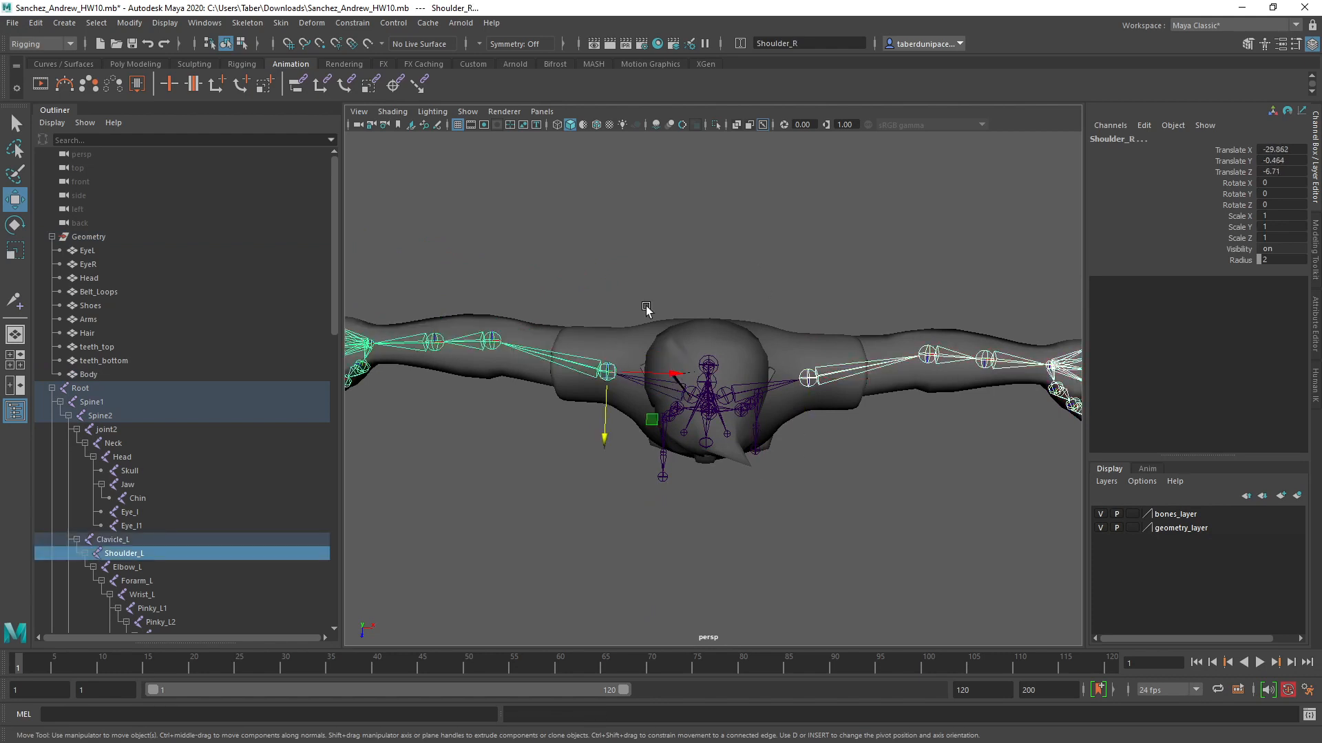
pyautogui.press('w')
pyautogui.moveTo(663, 258); pyautogui.dragTo(621, 244)
pyautogui.press('w')
pyautogui.click(734, 253)
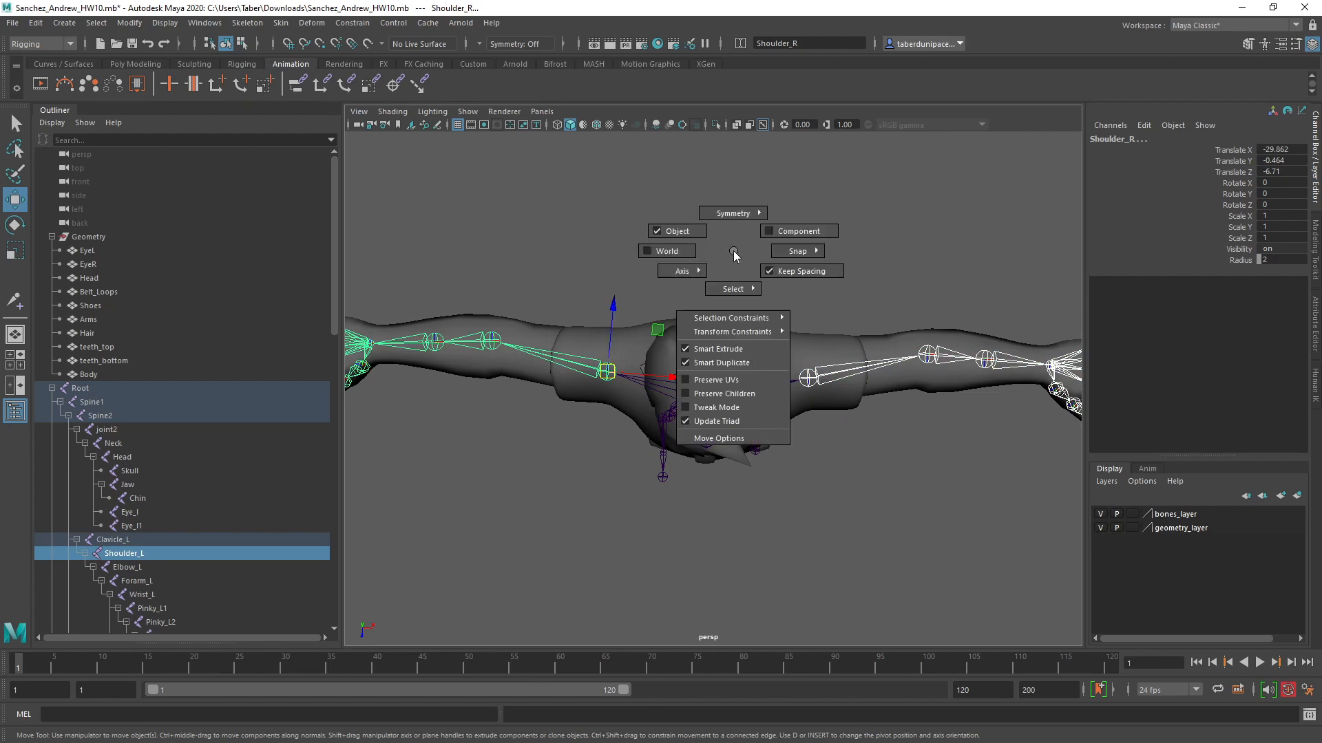
pyautogui.moveTo(734, 252); pyautogui.dragTo(674, 248)
pyautogui.click(701, 234)
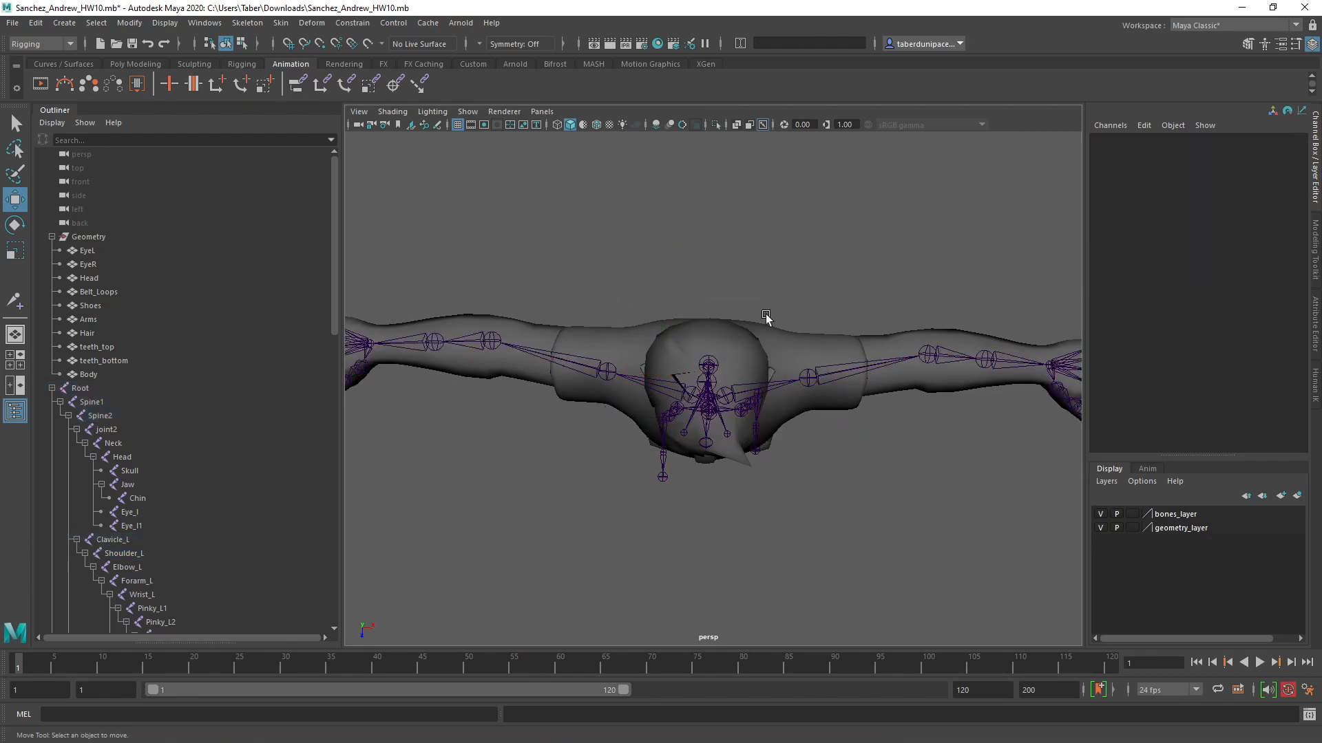
# Step: Select the left thumb's base joint with the Rotate tool to check its rotation axes
pyautogui.keyDown('alt'); pyautogui.moveTo(789, 407); pyautogui.dragTo(542, 370); pyautogui.keyUp('alt')
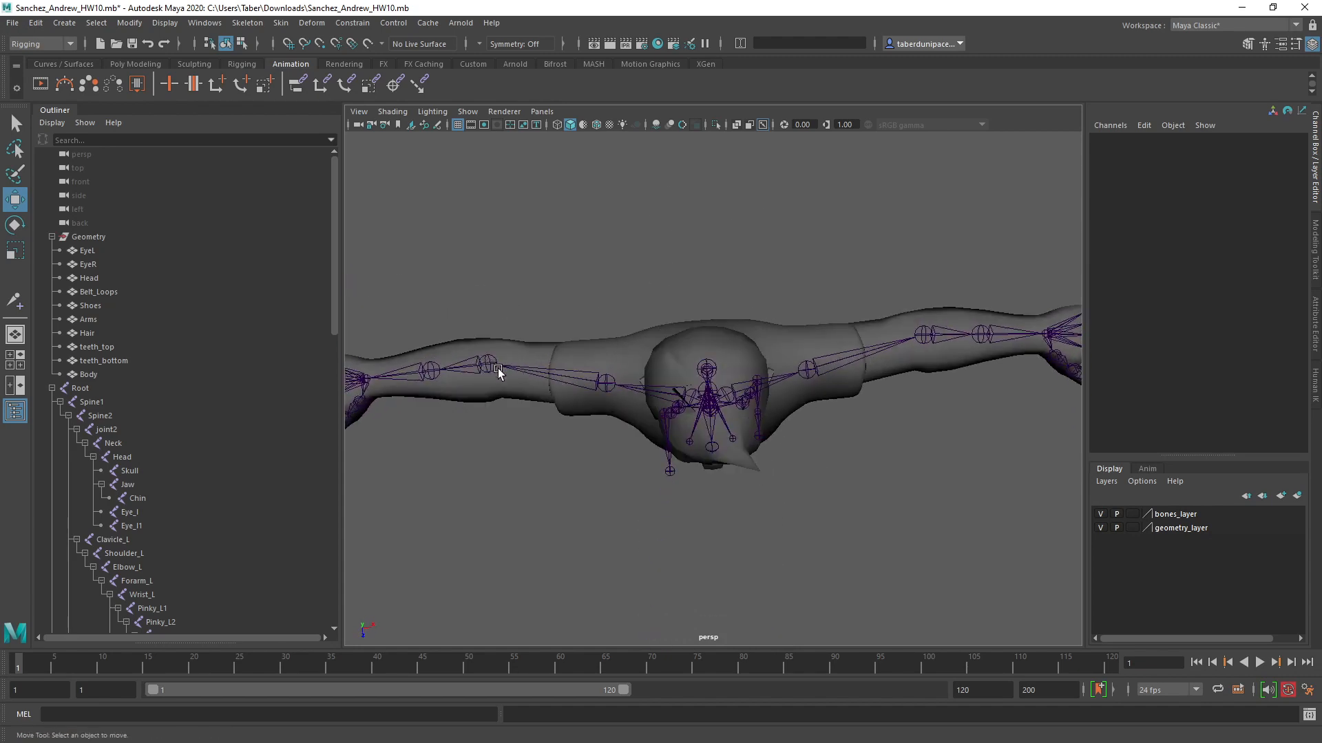
pyautogui.keyDown('alt'); pyautogui.moveTo(902, 485); pyautogui.dragTo(854, 403); pyautogui.keyUp('alt')
pyautogui.keyDown('alt'); pyautogui.moveTo(826, 420); pyautogui.dragTo(600, 328, button='middle'); pyautogui.keyUp('alt')
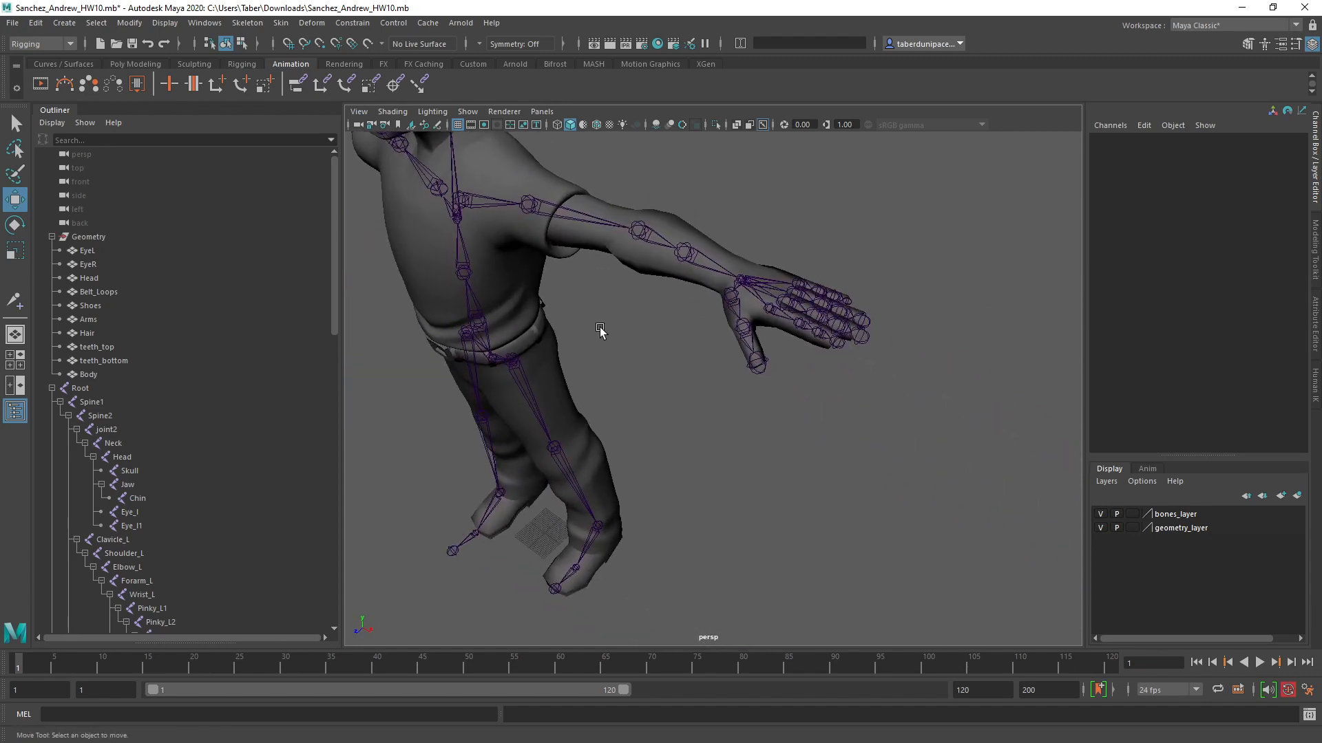
pyautogui.keyDown('alt'); pyautogui.moveTo(600, 327); pyautogui.dragTo(729, 343, button='right'); pyautogui.keyUp('alt')
pyautogui.keyDown('alt'); pyautogui.moveTo(717, 302); pyautogui.dragTo(719, 402, button='middle'); pyautogui.keyUp('alt')
pyautogui.click(757, 322)
pyautogui.keyDown('alt'); pyautogui.moveTo(719, 396); pyautogui.dragTo(721, 330); pyautogui.keyUp('alt')
pyautogui.keyDown('alt'); pyautogui.moveTo(722, 330); pyautogui.dragTo(720, 394, button='middle'); pyautogui.keyUp('alt')
pyautogui.press('e')
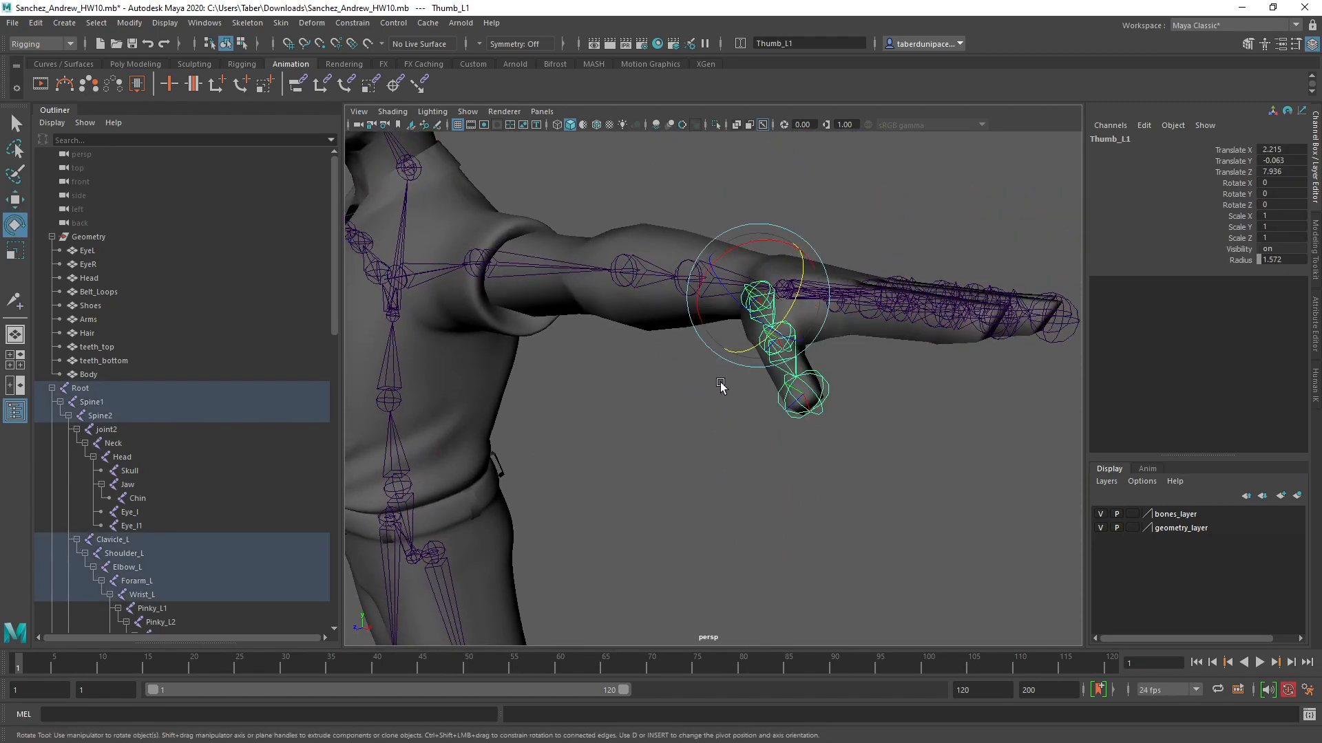
# Step: Examine the left thumb's joint placement and axis orientation against the mesh, including the neighbouring finger joints
pyautogui.keyDown('alt'); pyautogui.moveTo(720, 382); pyautogui.dragTo(687, 349); pyautogui.keyUp('alt')
pyautogui.keyDown('alt'); pyautogui.moveTo(688, 349); pyautogui.dragTo(633, 355, button='middle'); pyautogui.keyUp('alt')
pyautogui.keyDown('alt'); pyautogui.moveTo(661, 385); pyautogui.dragTo(805, 393, button='right'); pyautogui.keyUp('alt')
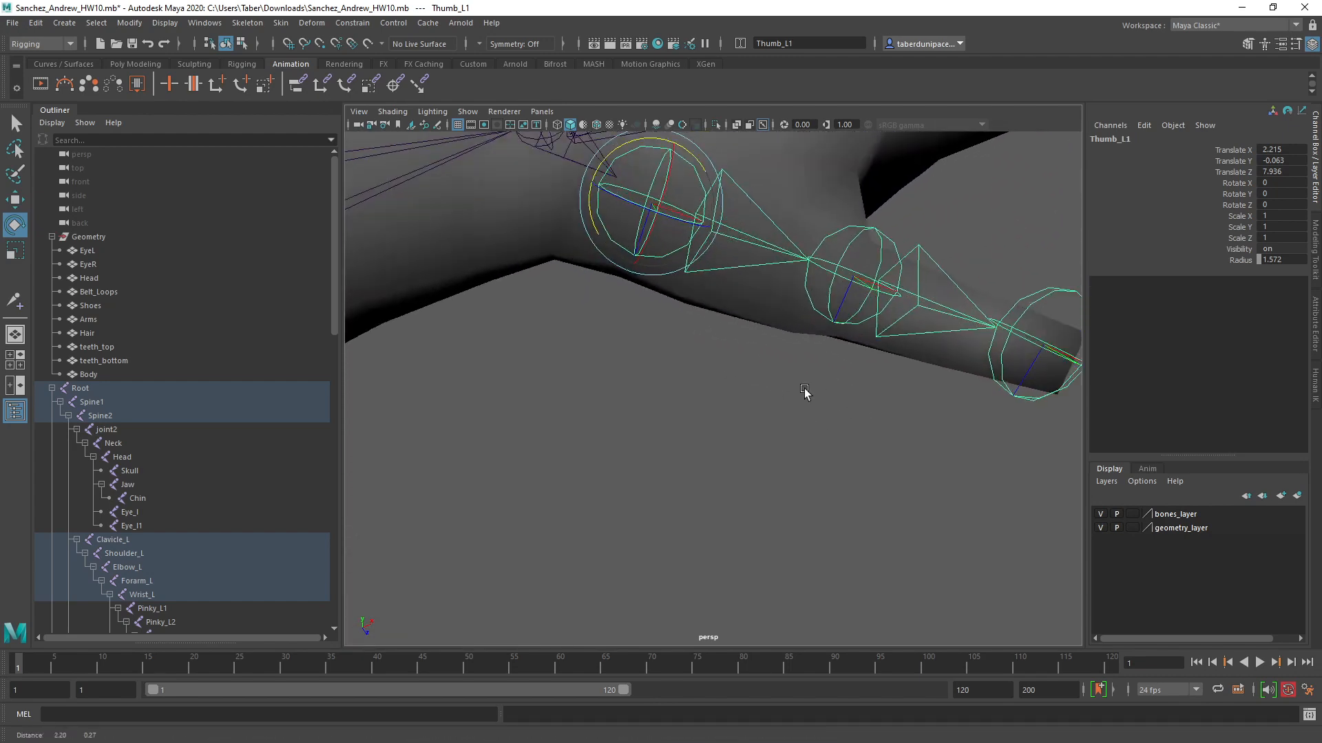
pyautogui.keyDown('alt'); pyautogui.moveTo(806, 393); pyautogui.dragTo(742, 427, button='middle'); pyautogui.keyUp('alt')
pyautogui.keyDown('alt'); pyautogui.moveTo(742, 427); pyautogui.dragTo(703, 406, button='right'); pyautogui.keyUp('alt')
pyautogui.keyDown('alt'); pyautogui.moveTo(702, 407); pyautogui.dragTo(687, 422); pyautogui.keyUp('alt')
pyautogui.keyDown('alt'); pyautogui.moveTo(687, 422); pyautogui.dragTo(723, 381, button='middle'); pyautogui.keyUp('alt')
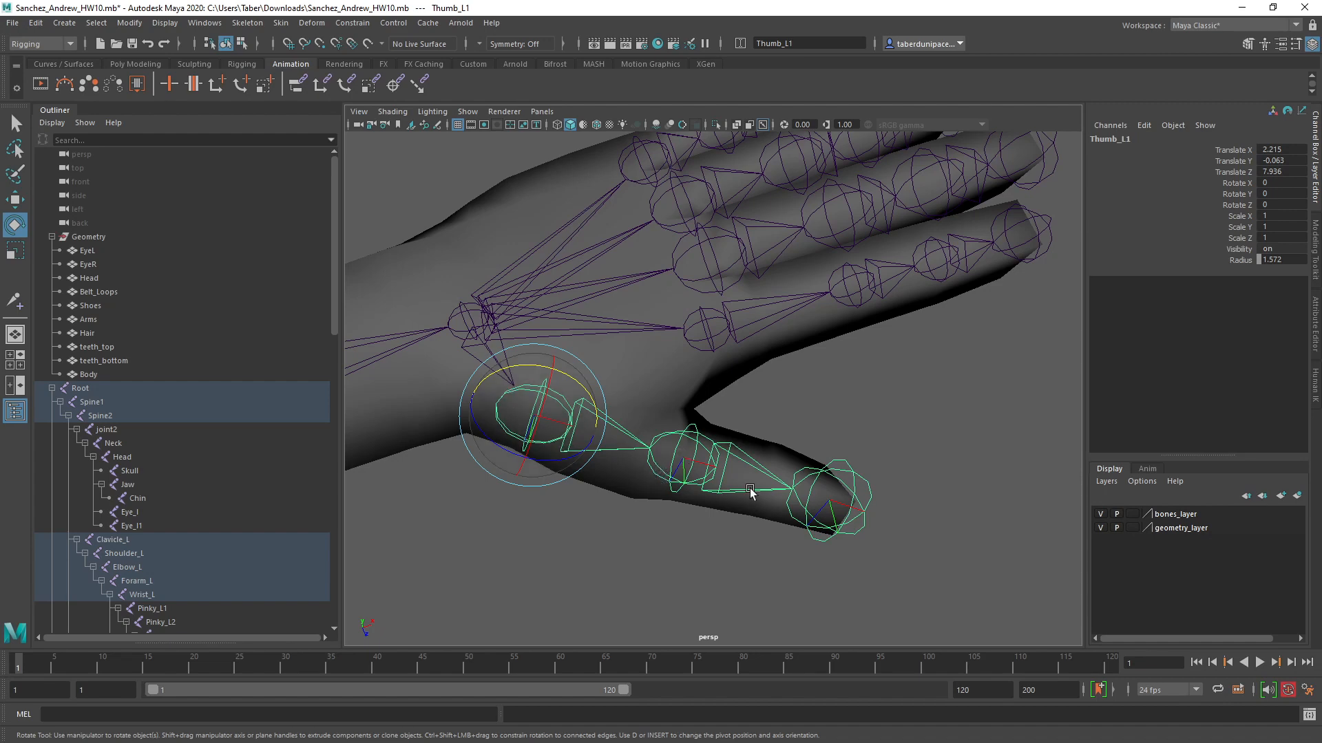
pyautogui.keyDown('alt'); pyautogui.moveTo(784, 488); pyautogui.dragTo(743, 454, button='middle'); pyautogui.keyUp('alt')
pyautogui.keyDown('alt'); pyautogui.moveTo(743, 454); pyautogui.dragTo(789, 497, button='right'); pyautogui.keyUp('alt')
pyautogui.keyDown('alt'); pyautogui.moveTo(789, 497); pyautogui.dragTo(682, 456, button='middle'); pyautogui.keyUp('alt')
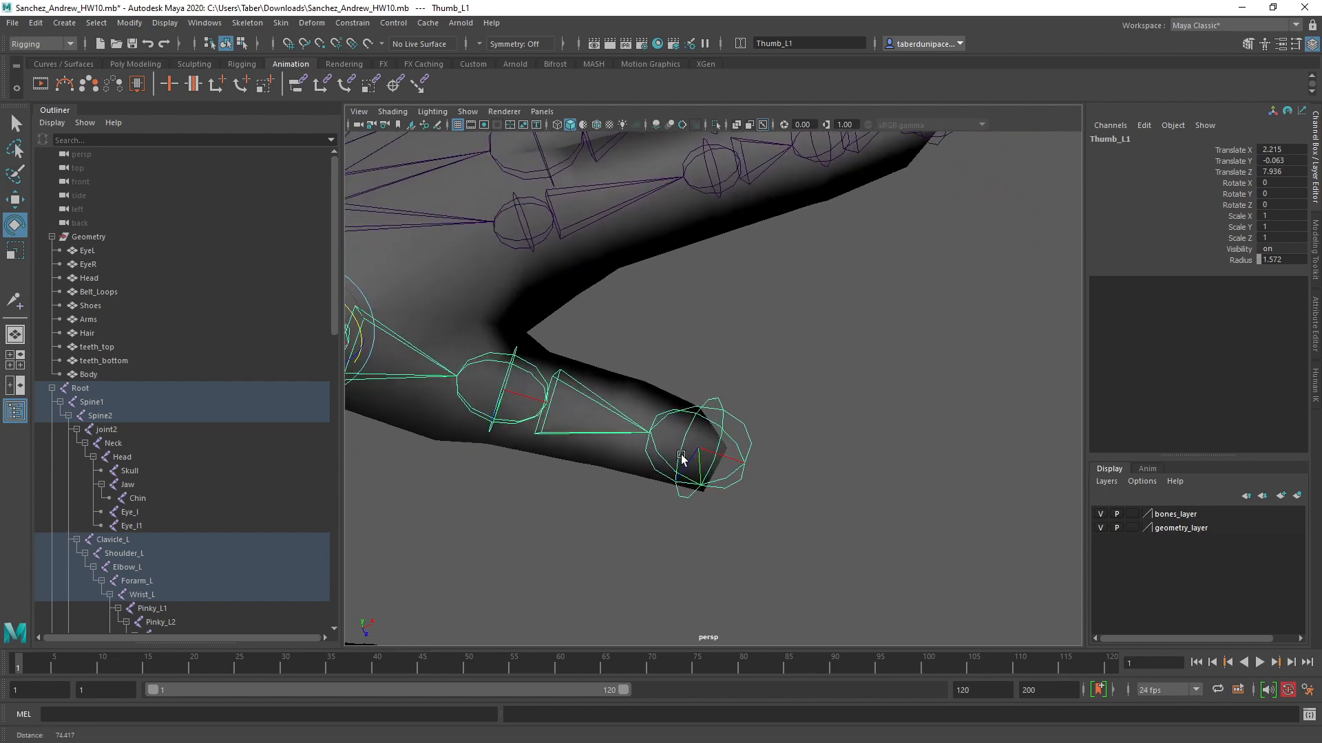
pyautogui.keyDown('alt'); pyautogui.moveTo(580, 430); pyautogui.dragTo(619, 439, button='middle'); pyautogui.keyUp('alt')
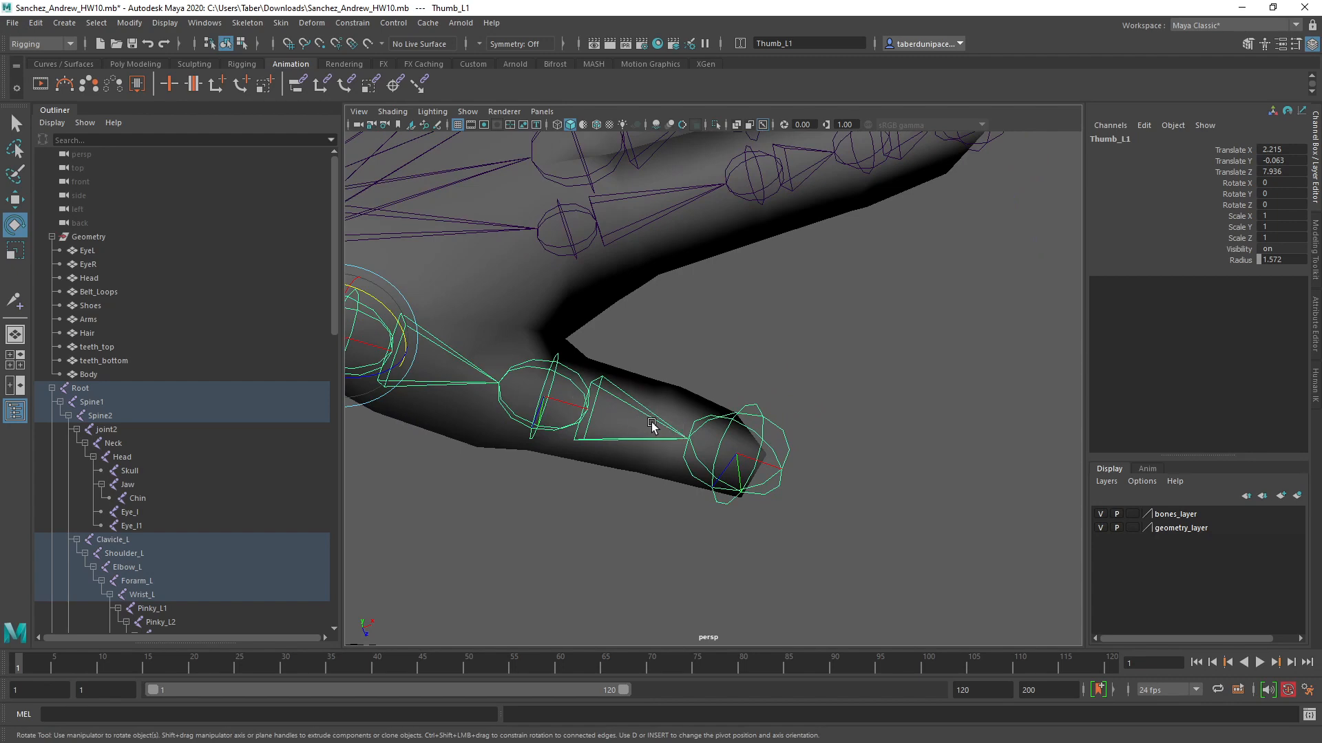
pyautogui.keyDown('alt'); pyautogui.moveTo(624, 296); pyautogui.dragTo(631, 395, button='middle'); pyautogui.keyUp('alt')
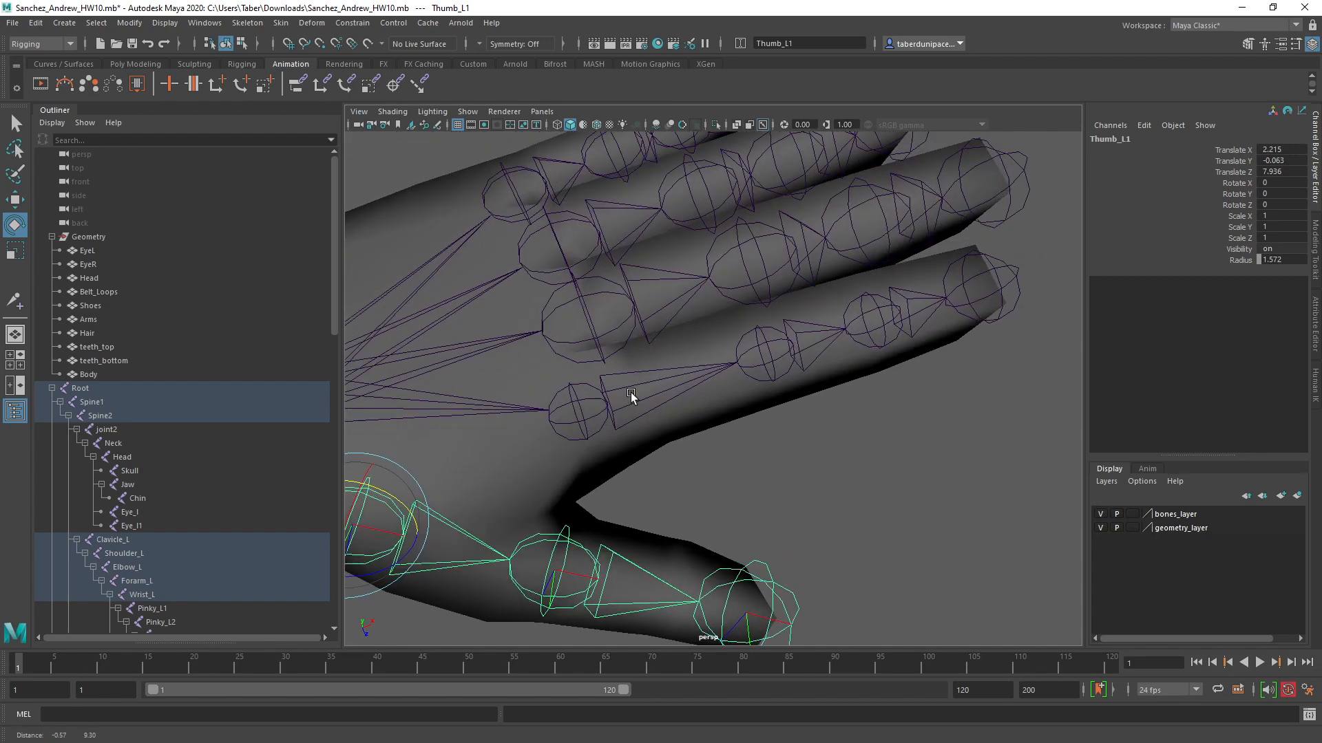
pyautogui.keyDown('alt'); pyautogui.moveTo(631, 395); pyautogui.dragTo(572, 417); pyautogui.keyUp('alt')
pyautogui.keyDown('alt'); pyautogui.moveTo(572, 417); pyautogui.dragTo(603, 371, button='middle'); pyautogui.keyUp('alt')
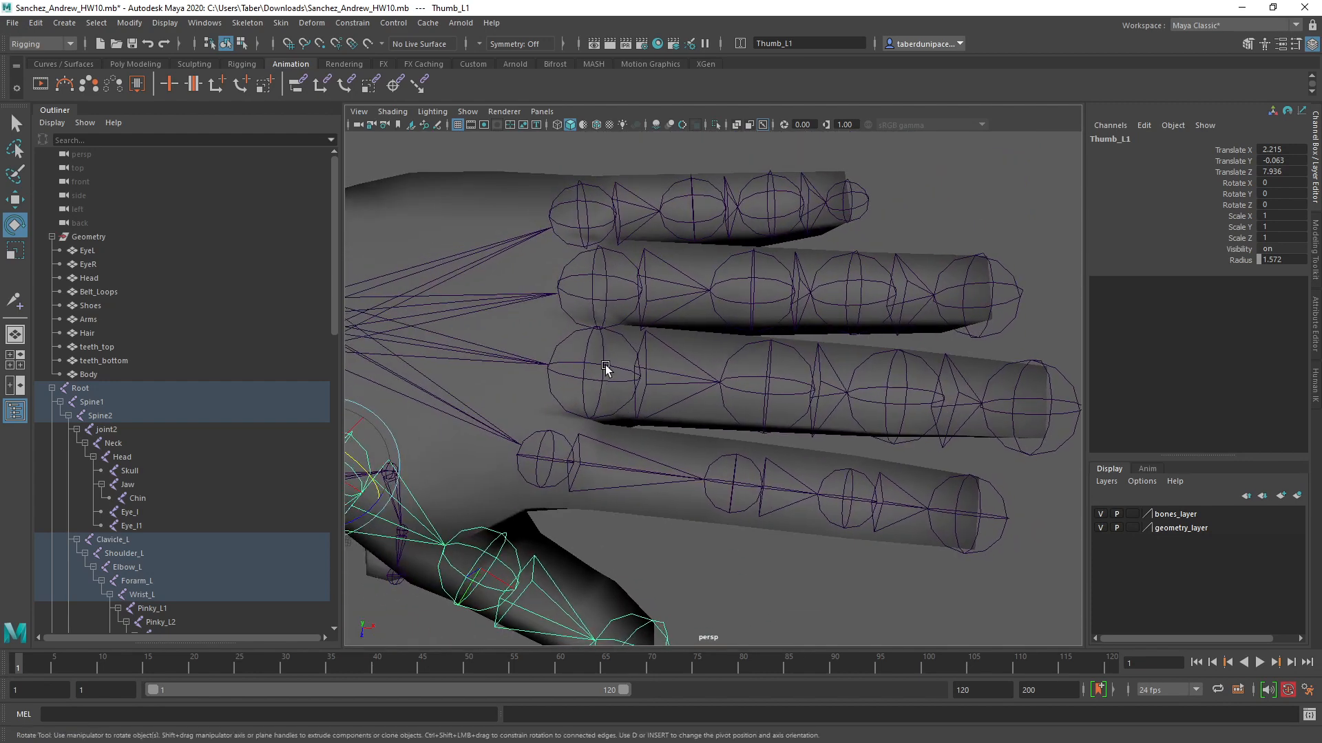
# Step: Check the rotation axes of the left hand's middle, pointer, ring and pinky base joints, then clear the selection
pyautogui.click(605, 369)
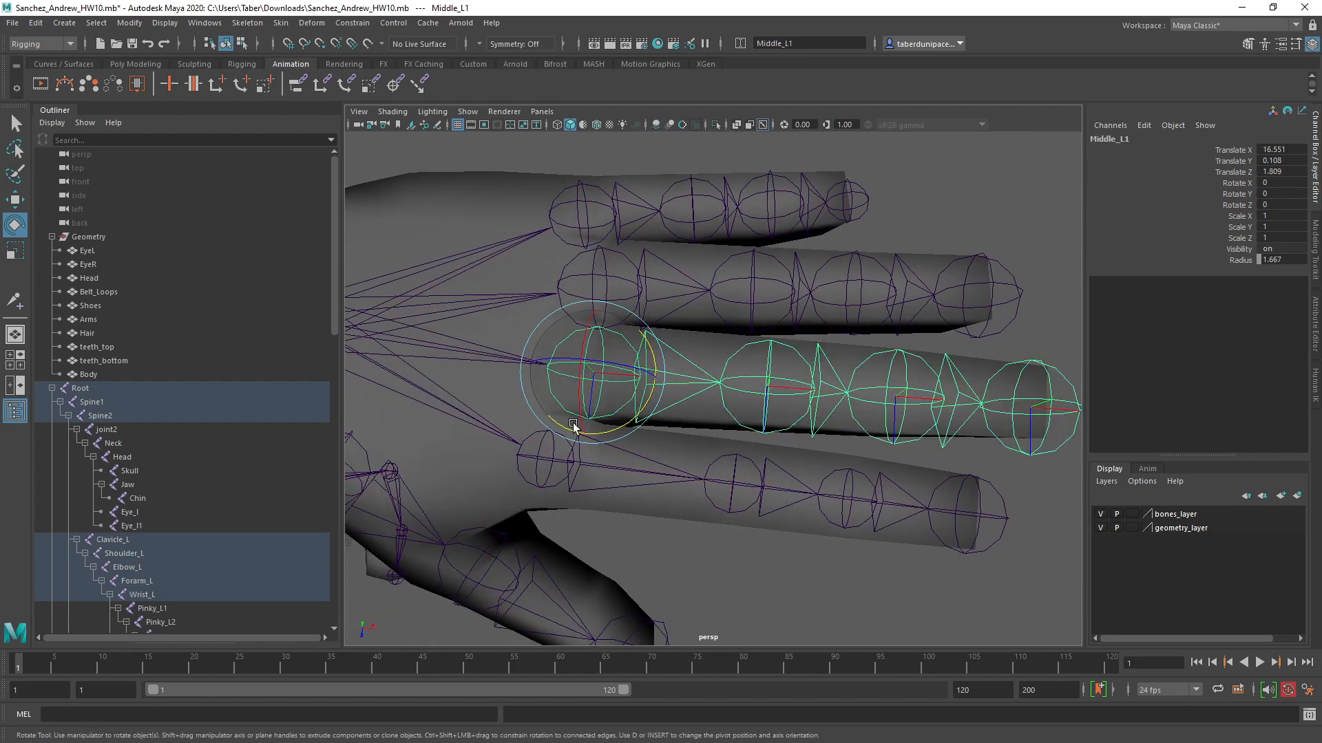
pyautogui.click(537, 446)
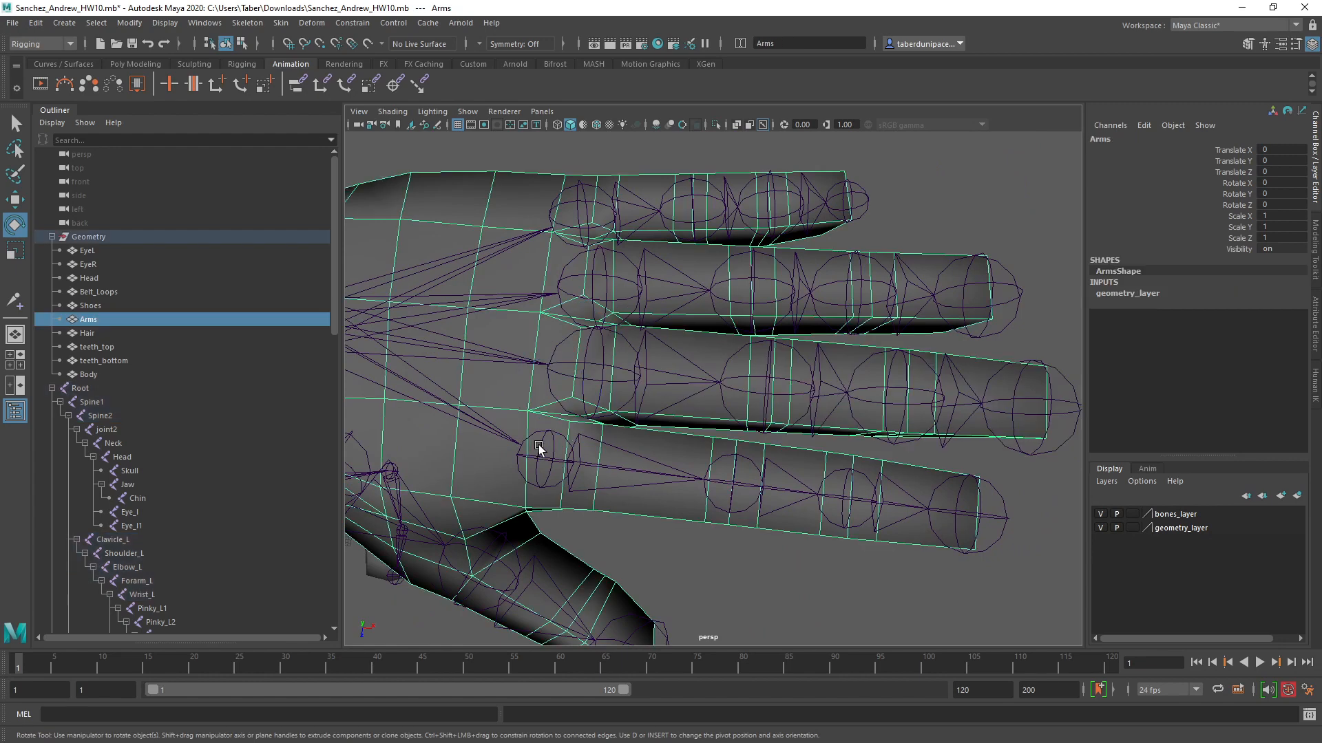
pyautogui.click(555, 441)
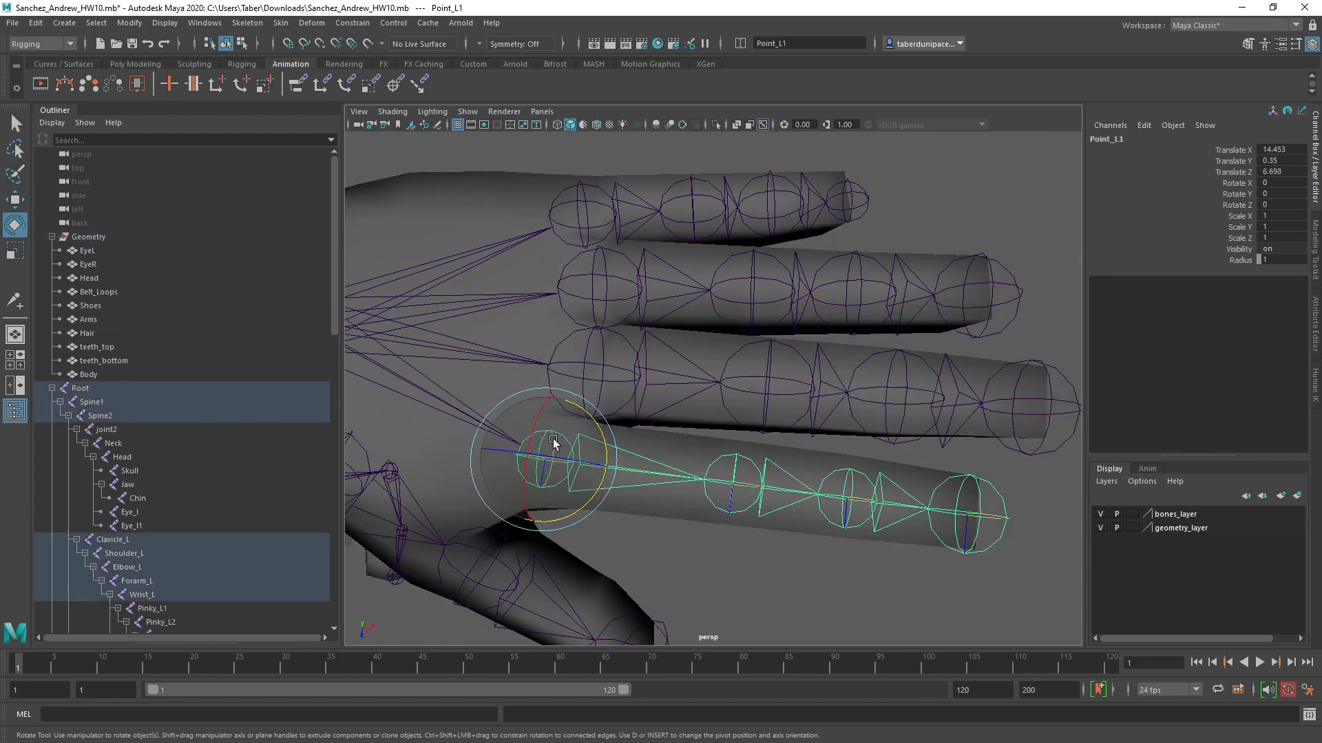
pyautogui.click(606, 249)
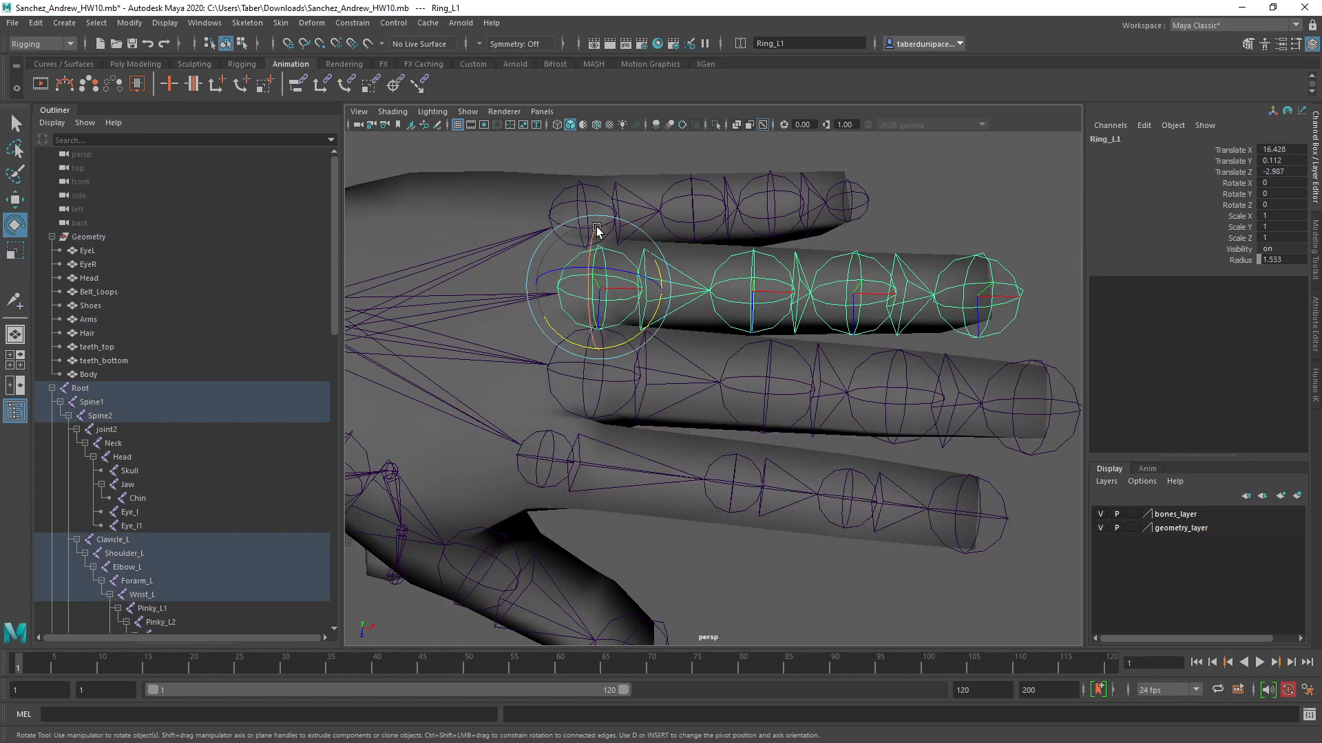
pyautogui.click(583, 194)
pyautogui.click(970, 221)
# Step: Examine the joint placement along the left hand and arm, and in both legs from the side
pyautogui.scroll(-5, 791, 436)
pyautogui.keyDown('alt'); pyautogui.moveTo(667, 494); pyautogui.dragTo(740, 432, button='middle'); pyautogui.keyUp('alt')
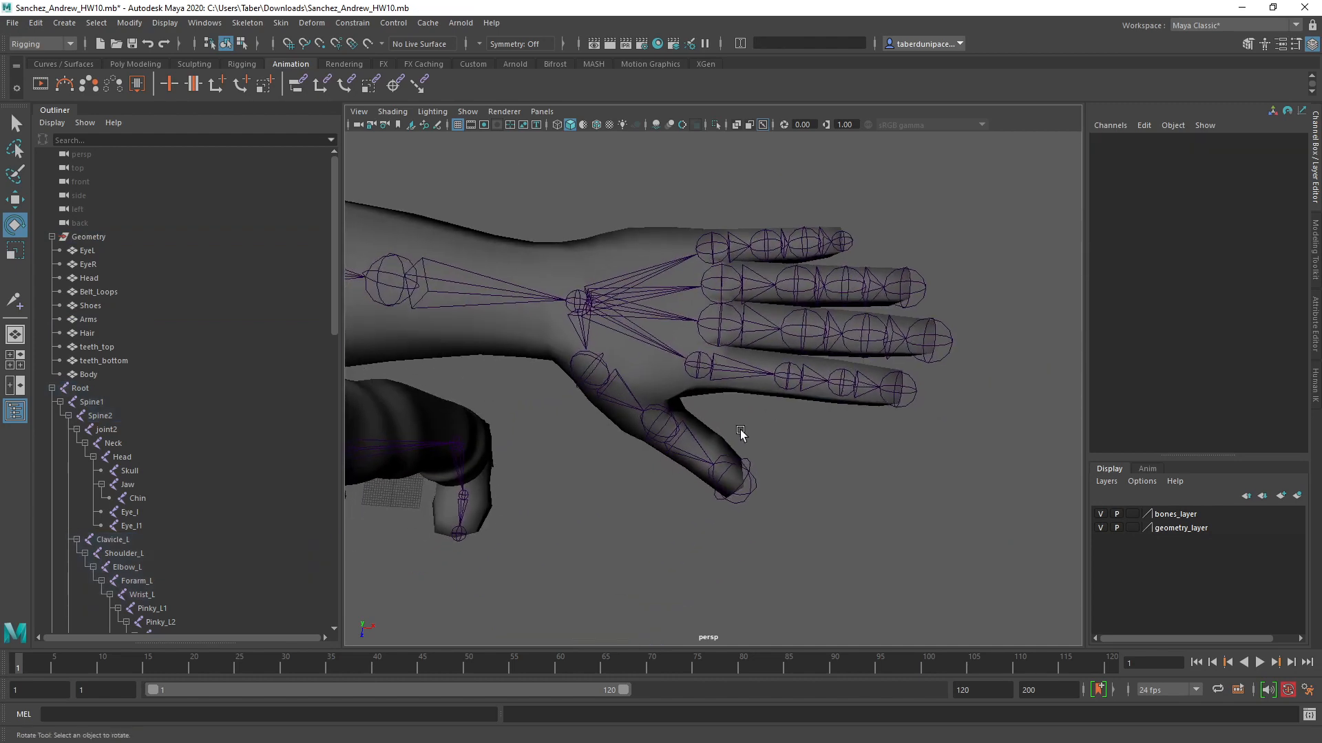
pyautogui.keyDown('alt'); pyautogui.moveTo(740, 431); pyautogui.dragTo(720, 396); pyautogui.keyUp('alt')
pyautogui.keyDown('alt'); pyautogui.moveTo(703, 246); pyautogui.dragTo(811, 433, button='middle'); pyautogui.keyUp('alt')
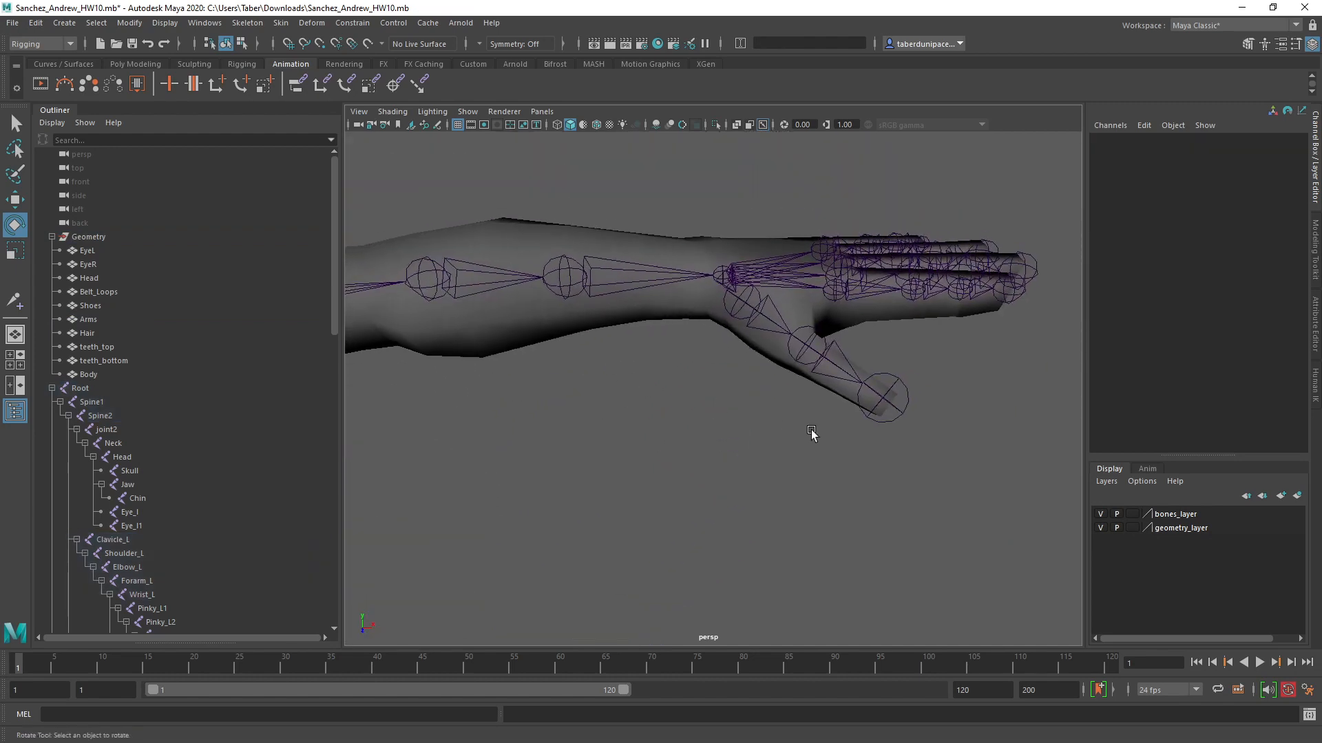
pyautogui.keyDown('alt'); pyautogui.moveTo(582, 475); pyautogui.dragTo(923, 414, button='middle'); pyautogui.keyUp('alt')
pyautogui.scroll(-6, 709, 464)
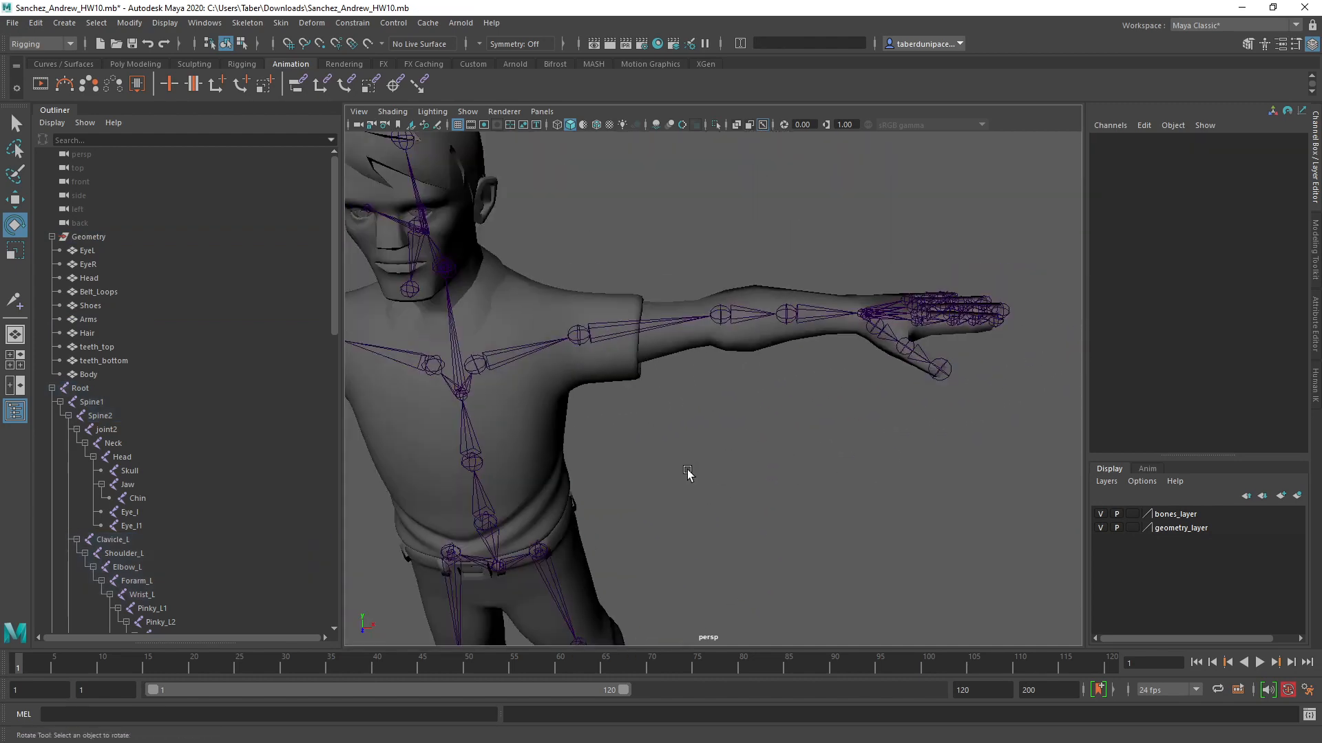
pyautogui.keyDown('alt'); pyautogui.moveTo(655, 480); pyautogui.dragTo(839, 249, button='middle'); pyautogui.keyUp('alt')
pyautogui.keyDown('alt'); pyautogui.moveTo(839, 249); pyautogui.dragTo(709, 381); pyautogui.keyUp('alt')
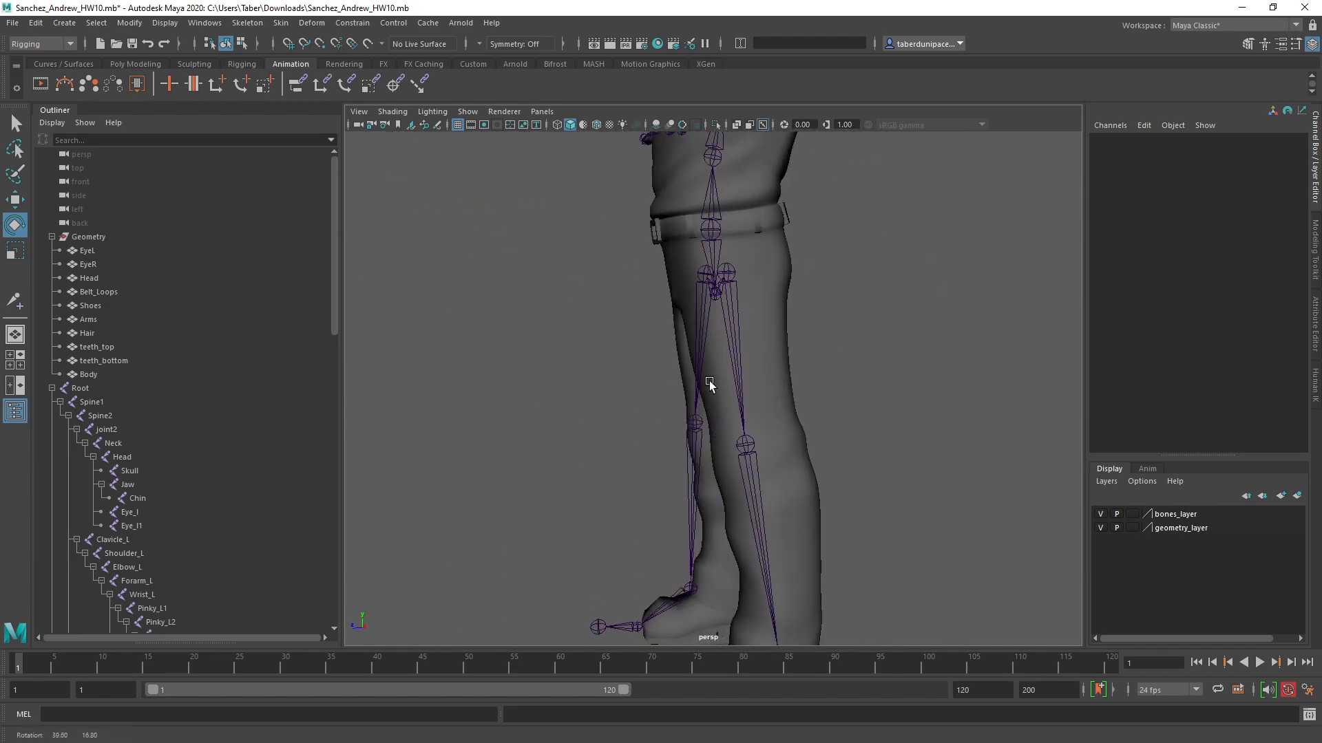
pyautogui.keyDown('alt'); pyautogui.moveTo(709, 381); pyautogui.dragTo(841, 394, button='right'); pyautogui.keyUp('alt')
pyautogui.keyDown('alt'); pyautogui.moveTo(841, 393); pyautogui.dragTo(813, 377); pyautogui.keyUp('alt')
pyautogui.keyDown('alt'); pyautogui.moveTo(778, 309); pyautogui.dragTo(785, 329, button='middle'); pyautogui.keyUp('alt')
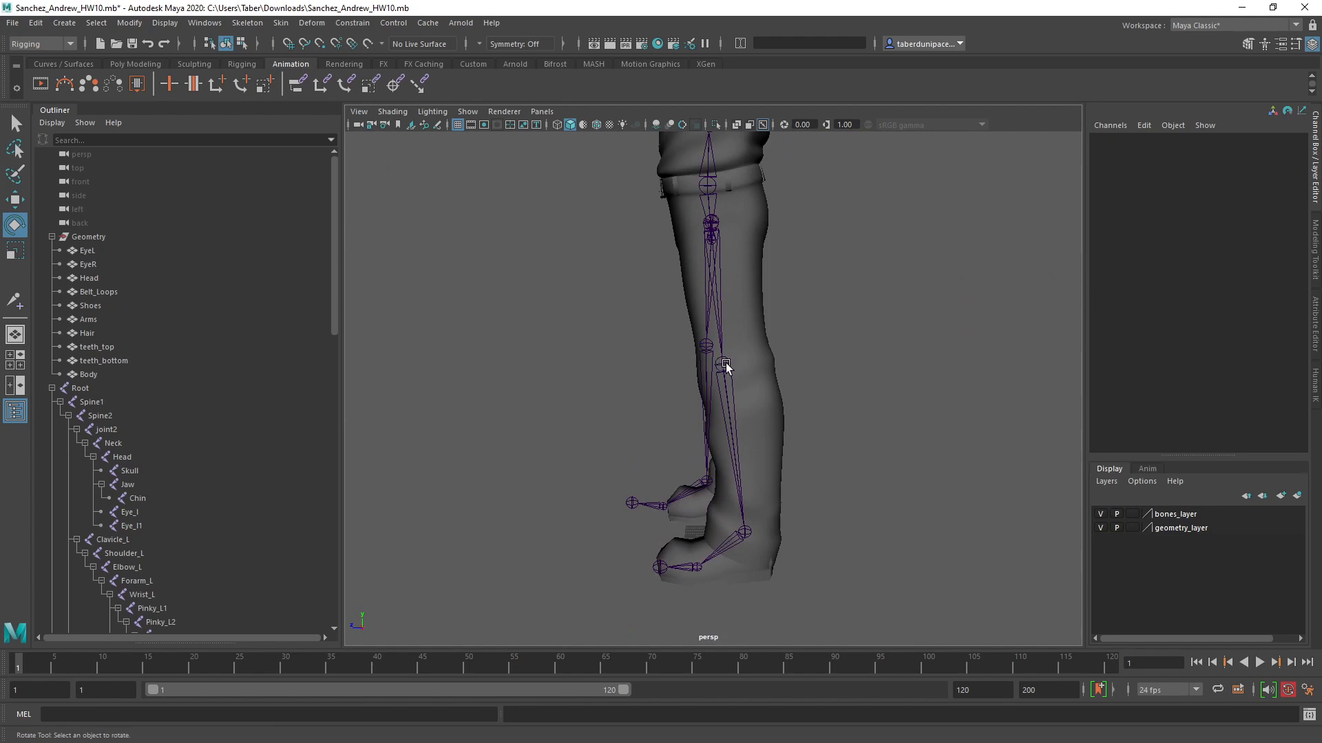
# Step: Try rotating the left knee joint to test its bend, undo the rotation and clear the selection
pyautogui.click(726, 365)
pyautogui.scroll(3, 796, 325)
pyautogui.moveTo(766, 292); pyautogui.dragTo(733, 277)
pyautogui.hotkey('ctrl', 'z')
pyautogui.click(931, 247)
# Step: Select the right knee joint from the opposite side to check its placement and rotation axes
pyautogui.scroll(-1, 910, 321)
pyautogui.keyDown('alt'); pyautogui.moveTo(862, 299); pyautogui.dragTo(834, 290); pyautogui.keyUp('alt')
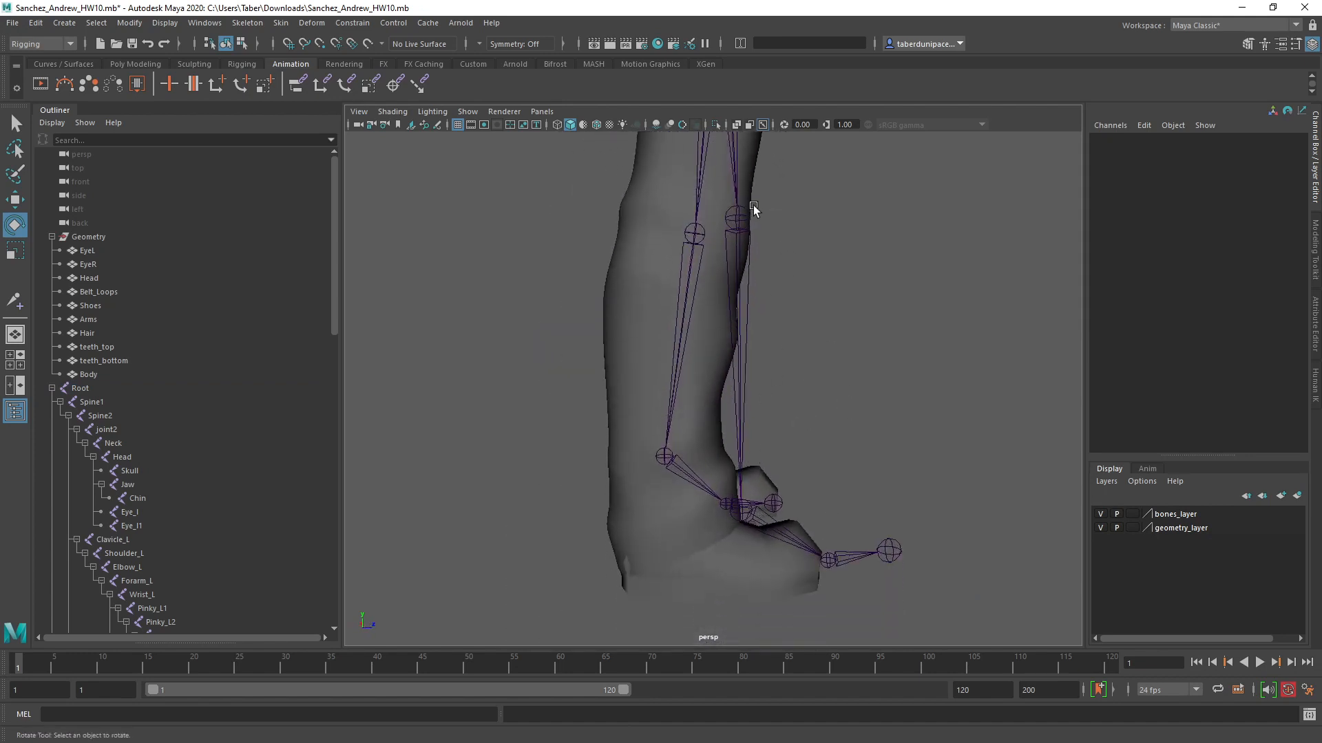
pyautogui.click(741, 218)
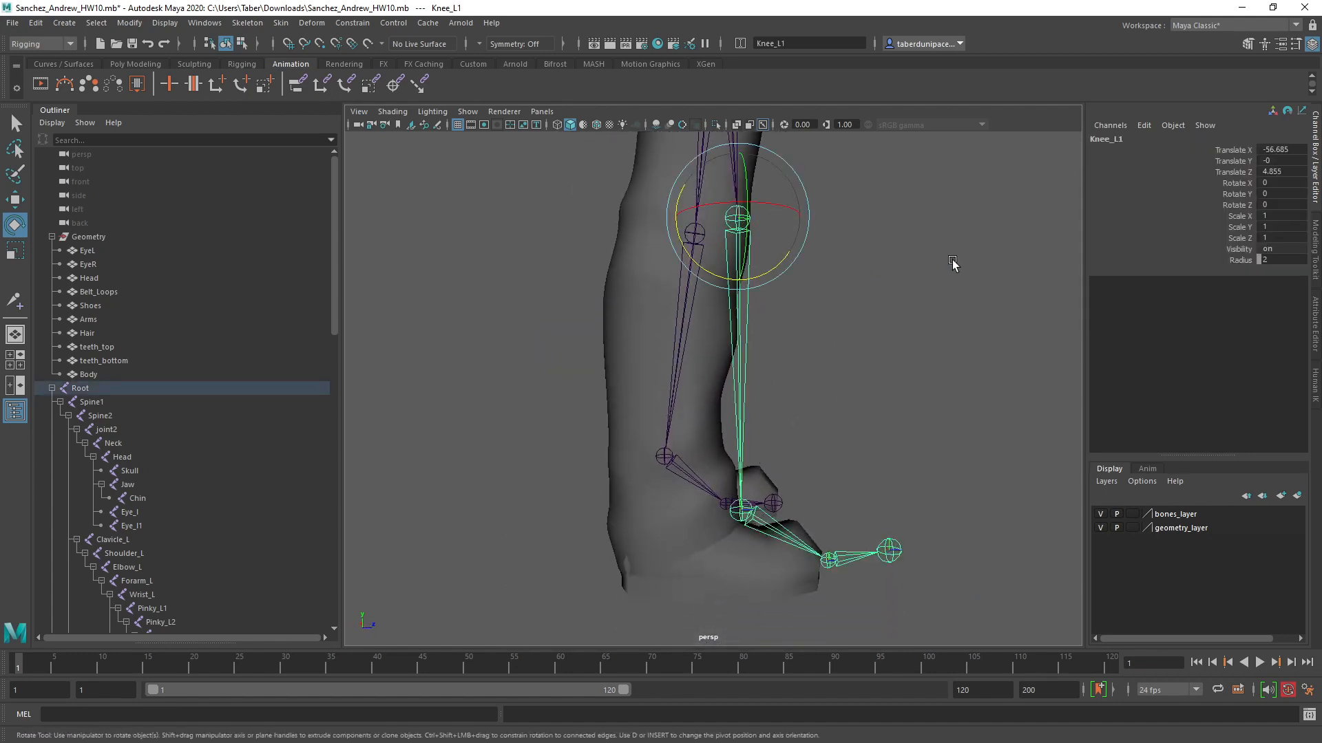
# Step: Delete Hip_L1 under the Pelvis together with the right leg's whole joint chain, including the extra joint17
pyautogui.keyDown('alt'); pyautogui.moveTo(953, 266); pyautogui.dragTo(604, 314); pyautogui.keyUp('alt')
pyautogui.scroll(5, 617, 217)
pyautogui.keyDown('alt'); pyautogui.moveTo(618, 216); pyautogui.dragTo(661, 412); pyautogui.keyUp('alt')
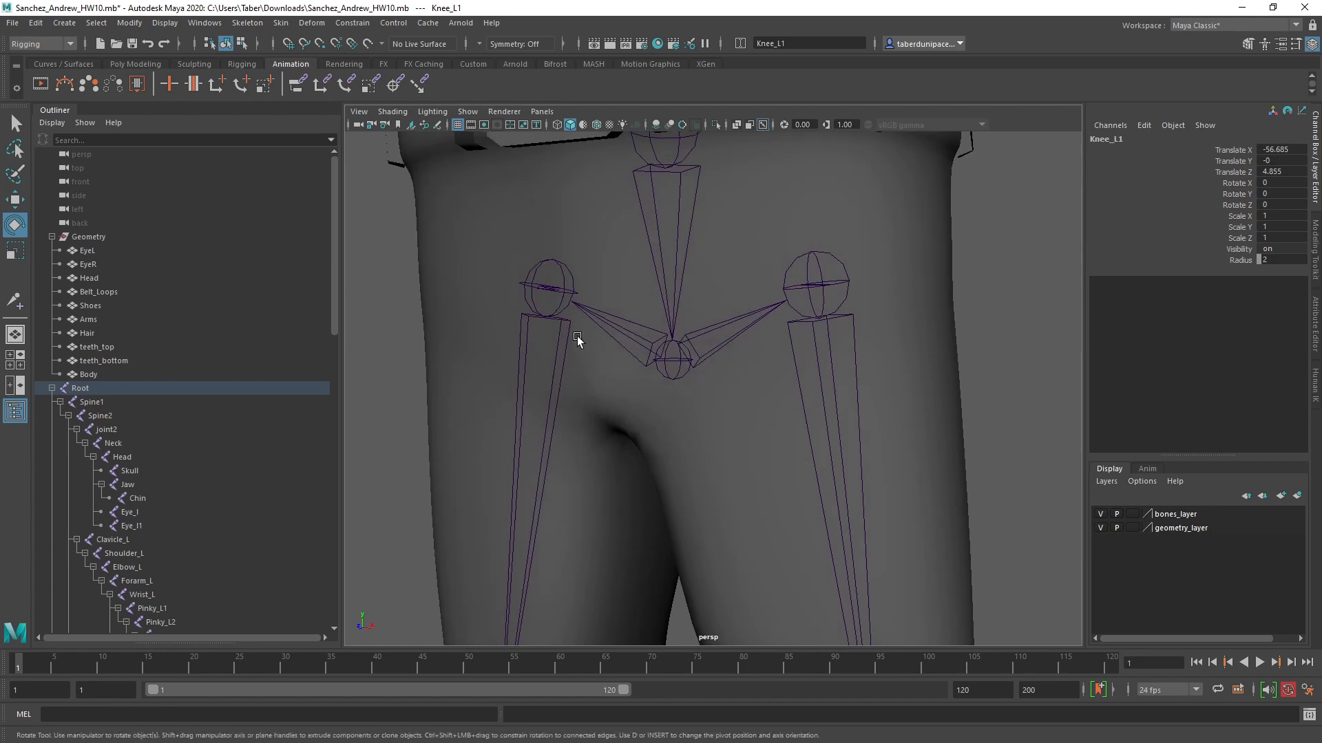
pyautogui.click(549, 287)
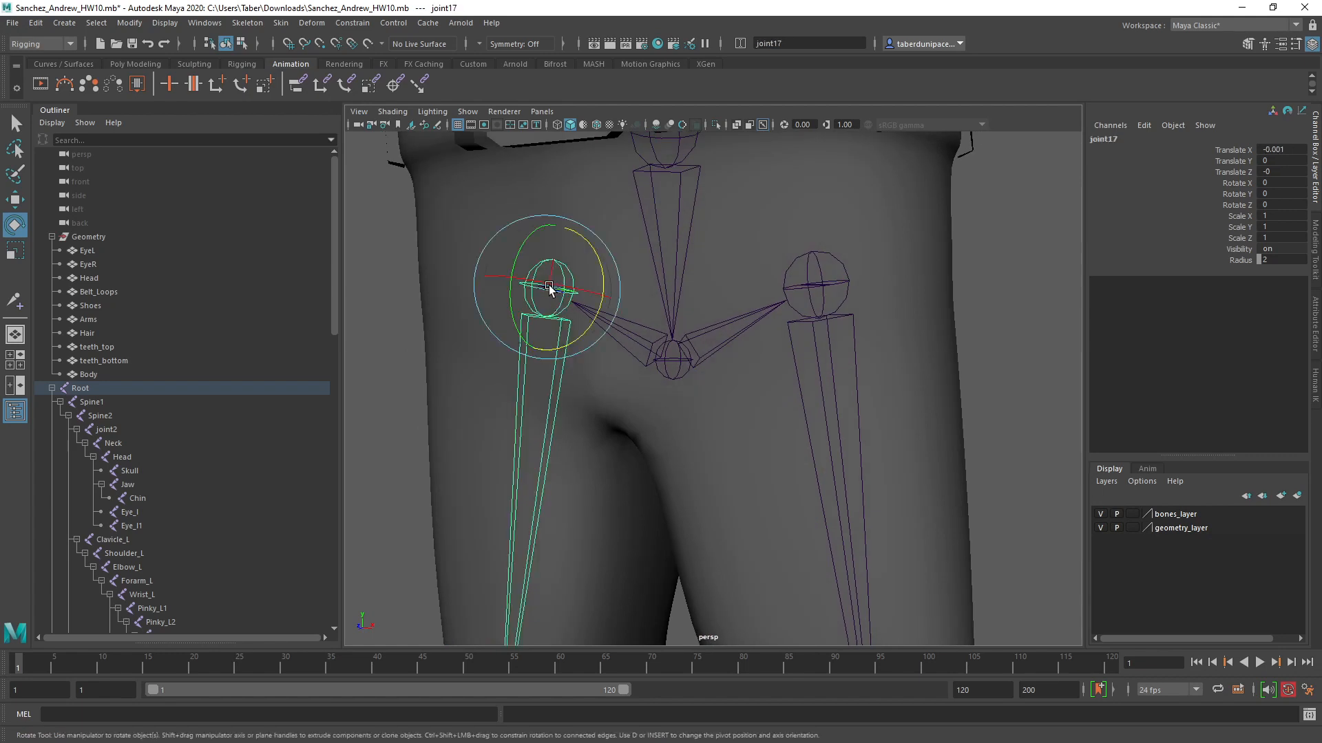
pyautogui.scroll(-15, 180, 455)
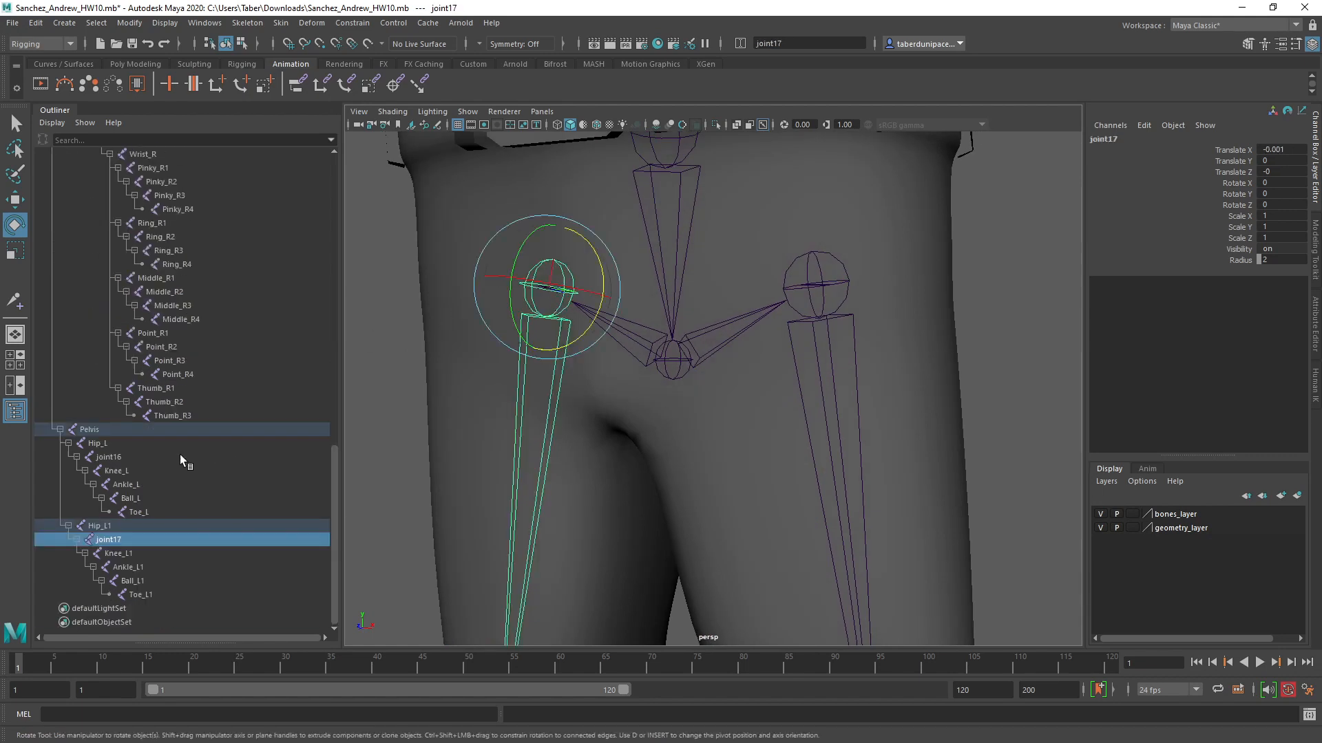
pyautogui.press('Up')
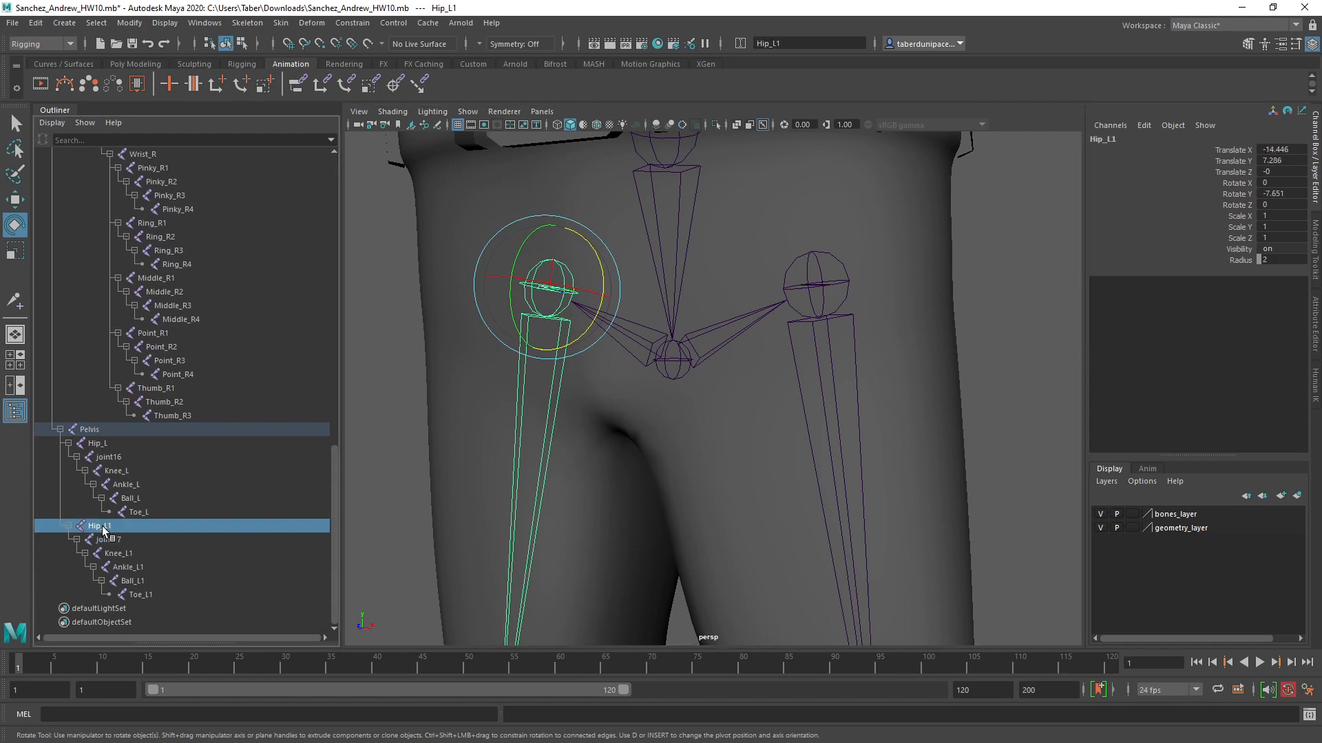
pyautogui.click(107, 551)
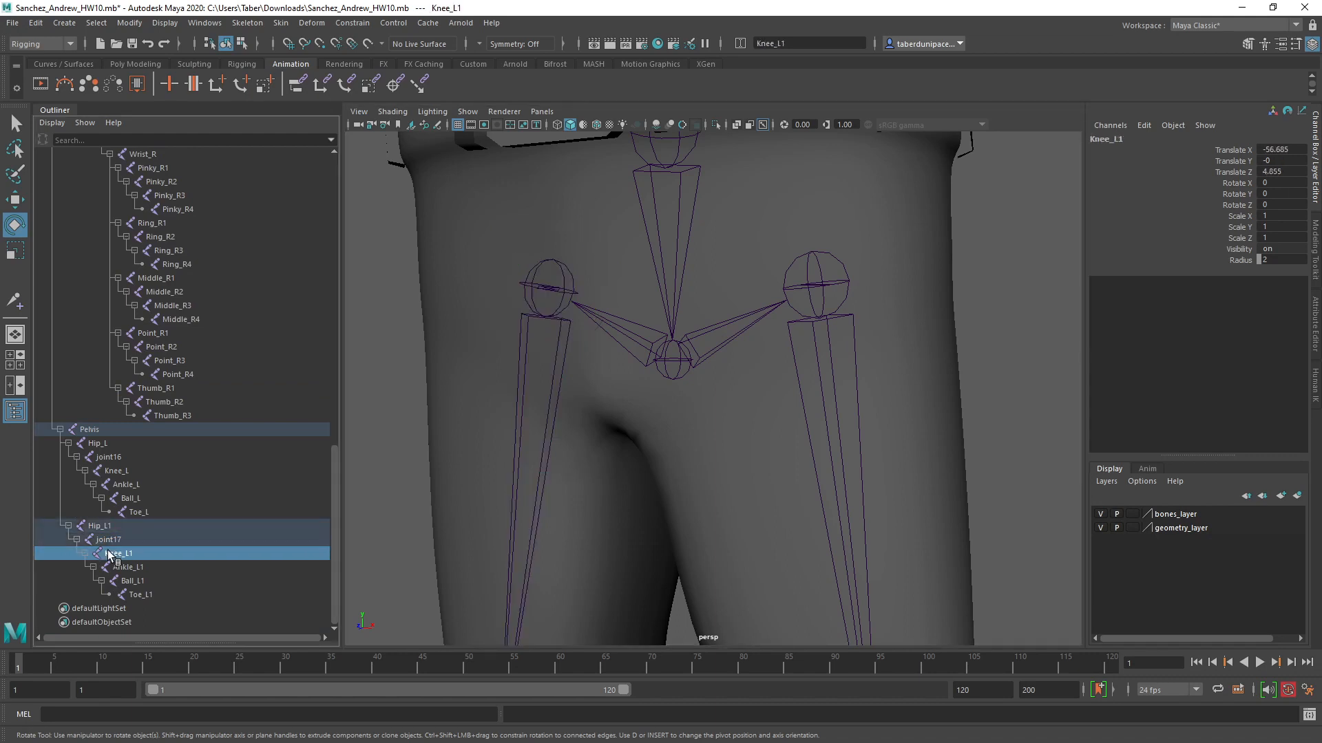
pyautogui.click(101, 528)
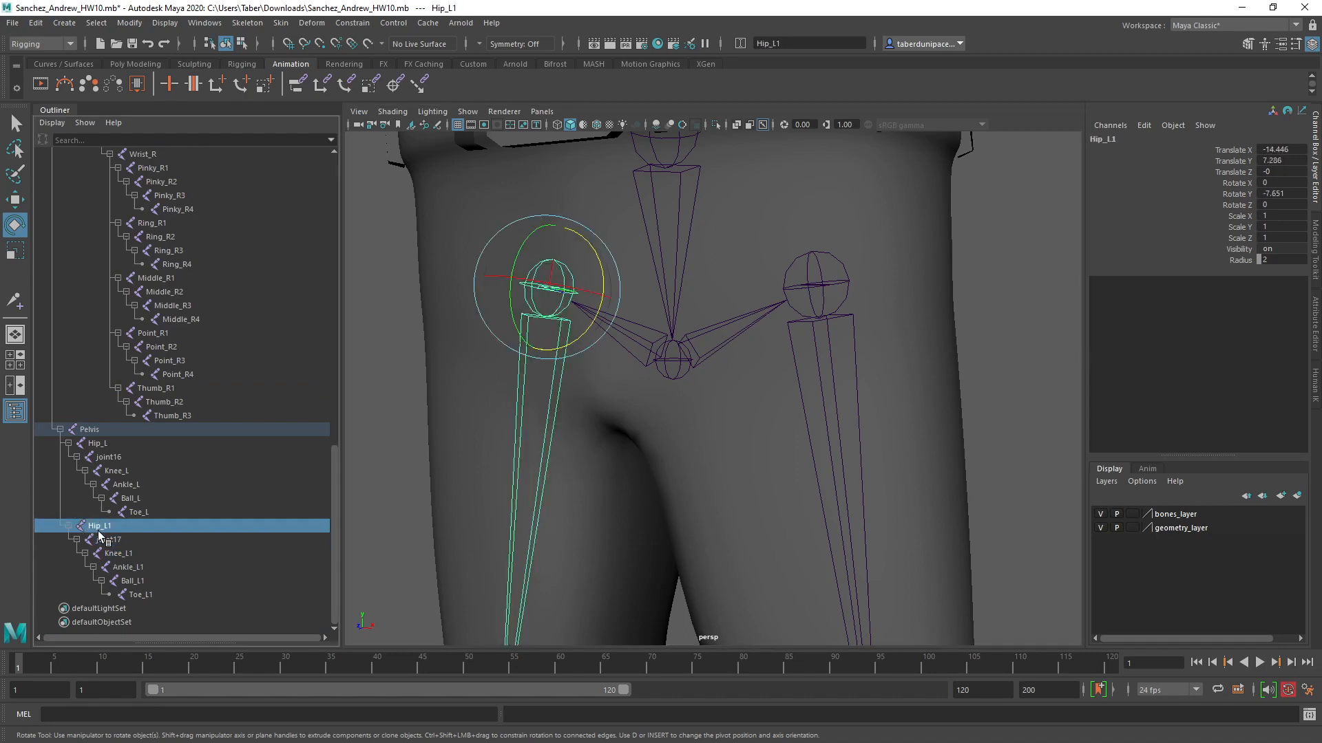
pyautogui.press('Delete')
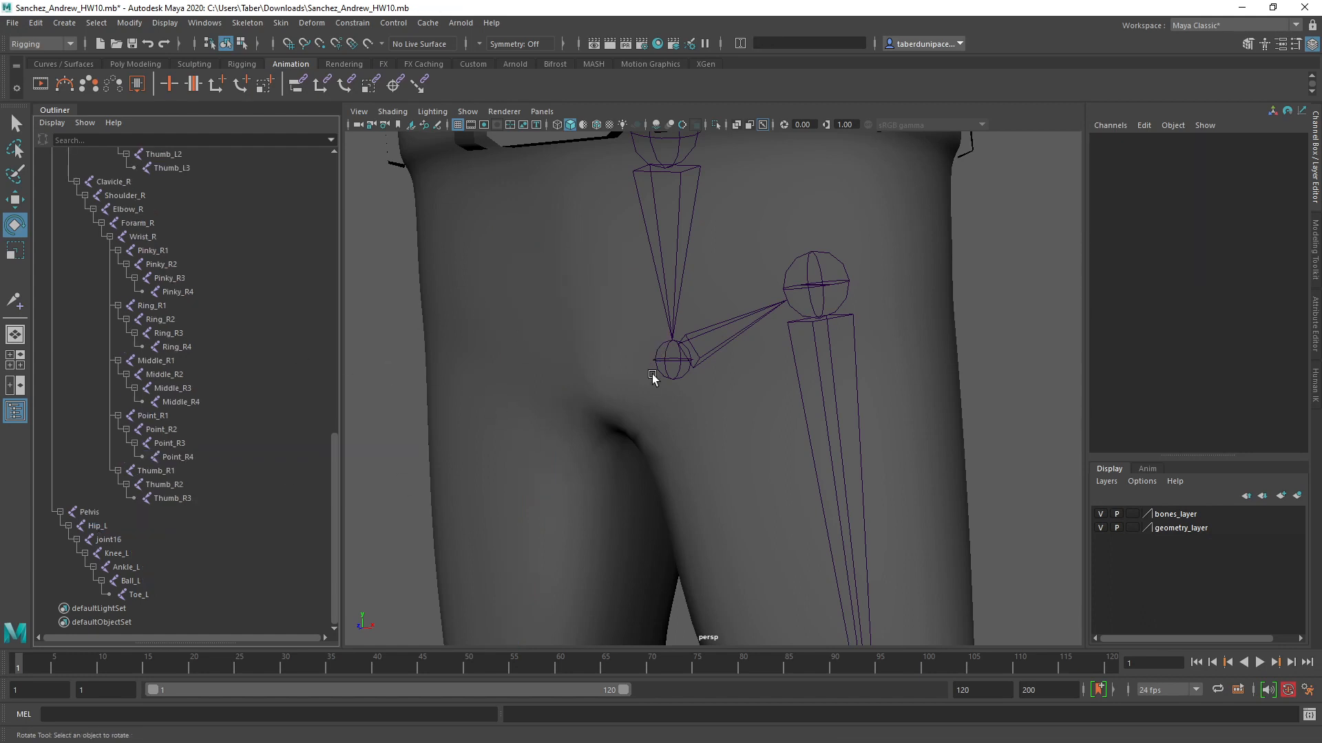
# Step: Unparent Knee_L from the left hip's extra joint16, then delete joint16
pyautogui.click(827, 275)
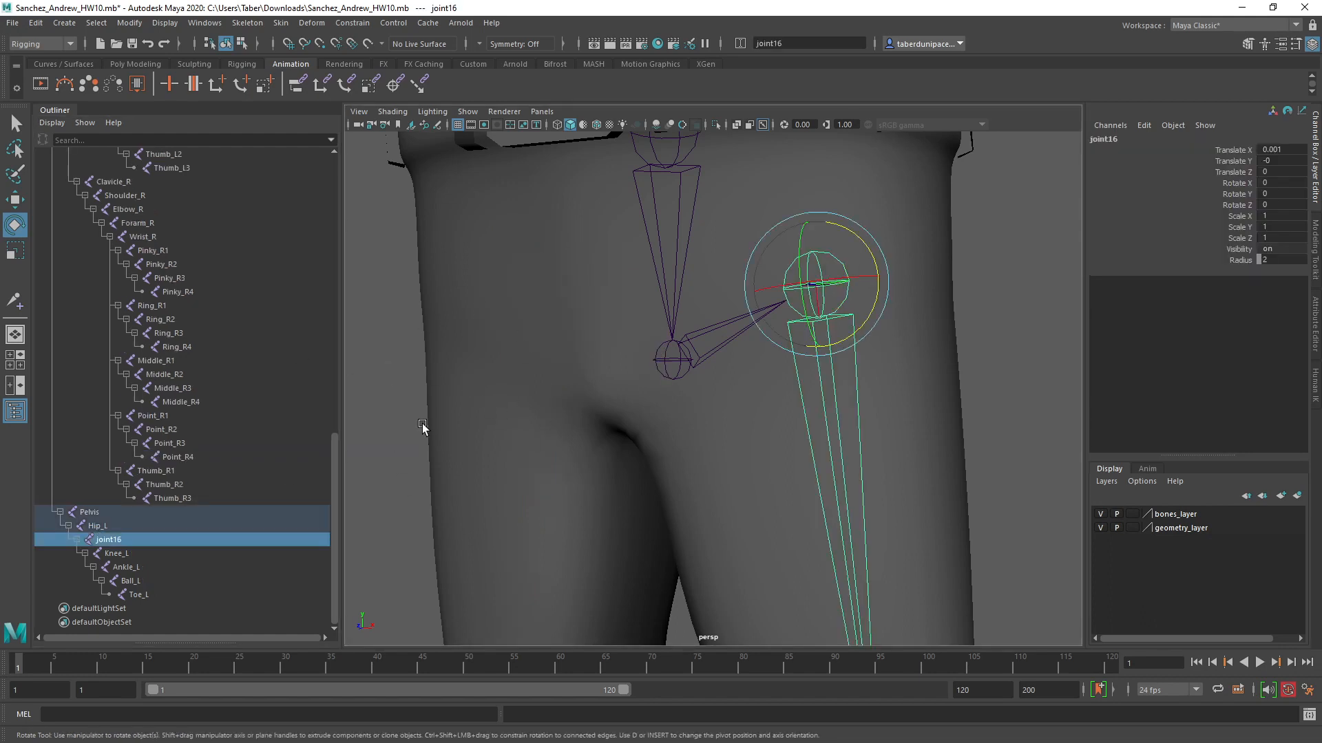
pyautogui.click(116, 555)
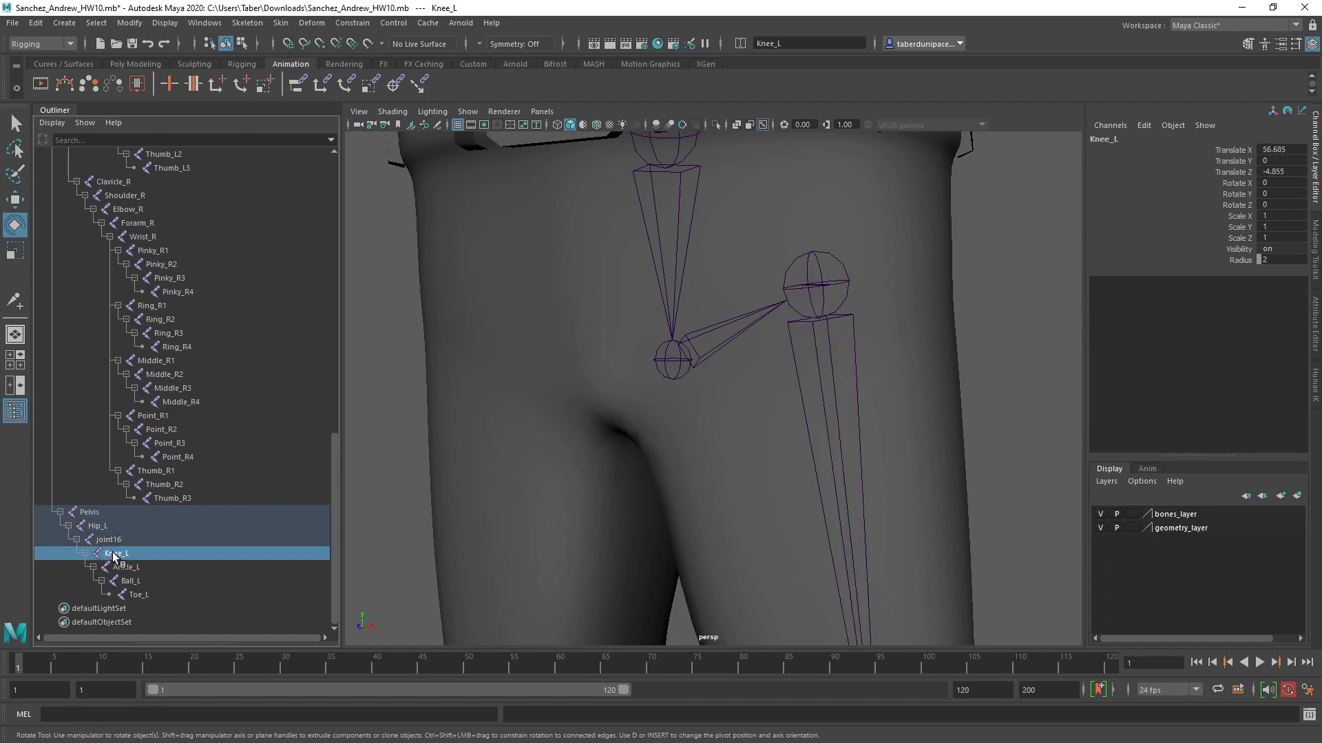
pyautogui.hotkey('shift', 'p')
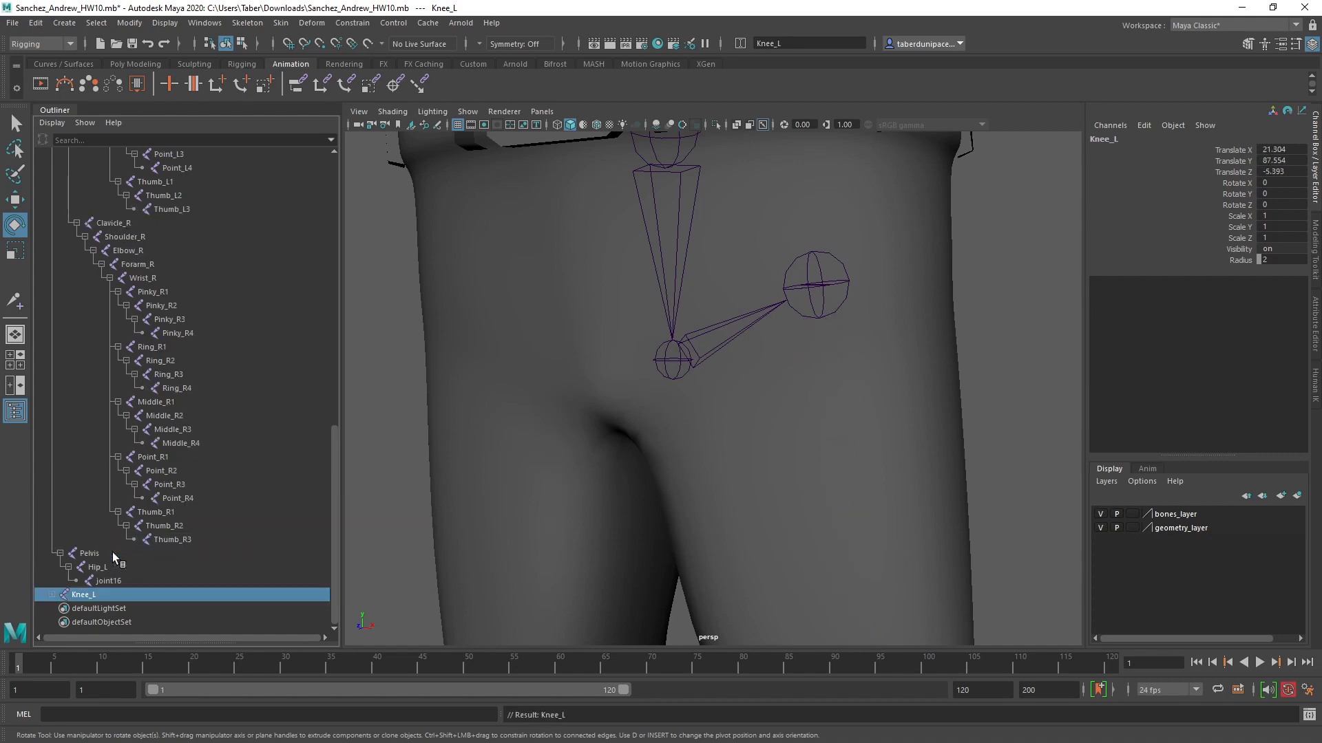
pyautogui.click(111, 580)
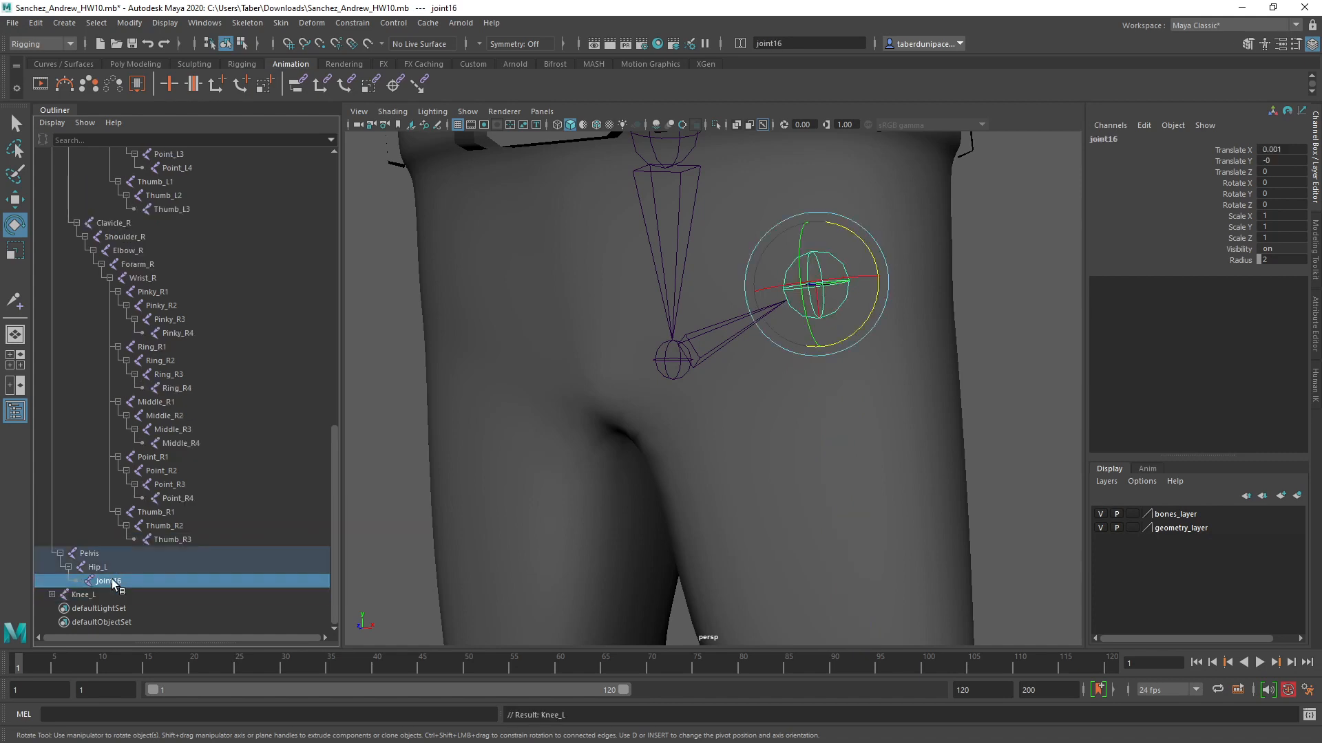
pyautogui.press('Delete')
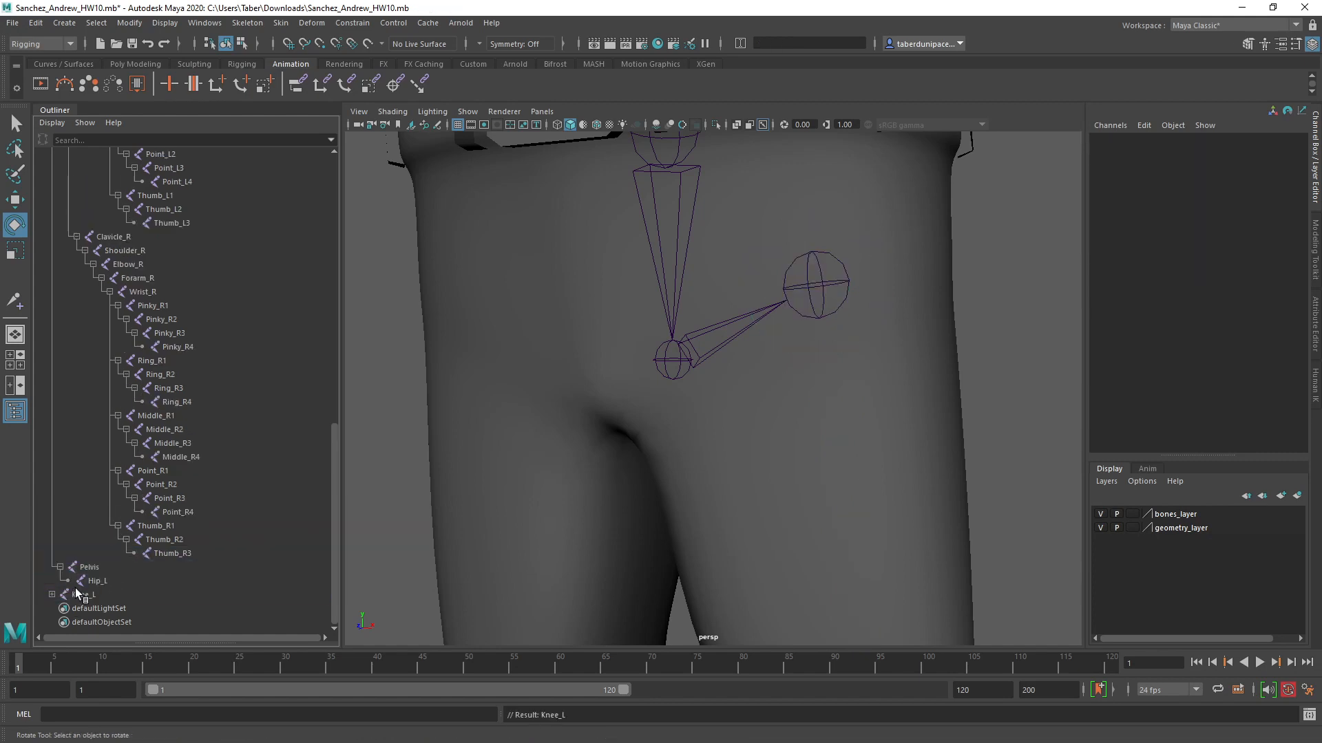
# Step: Parent Knee_L under Hip_L and select the left knee and hip joints to check the rebuilt chain
pyautogui.click(76, 592)
pyautogui.keyDown('ctrl'); pyautogui.click(93, 582); pyautogui.keyUp('ctrl')
pyautogui.press('p')
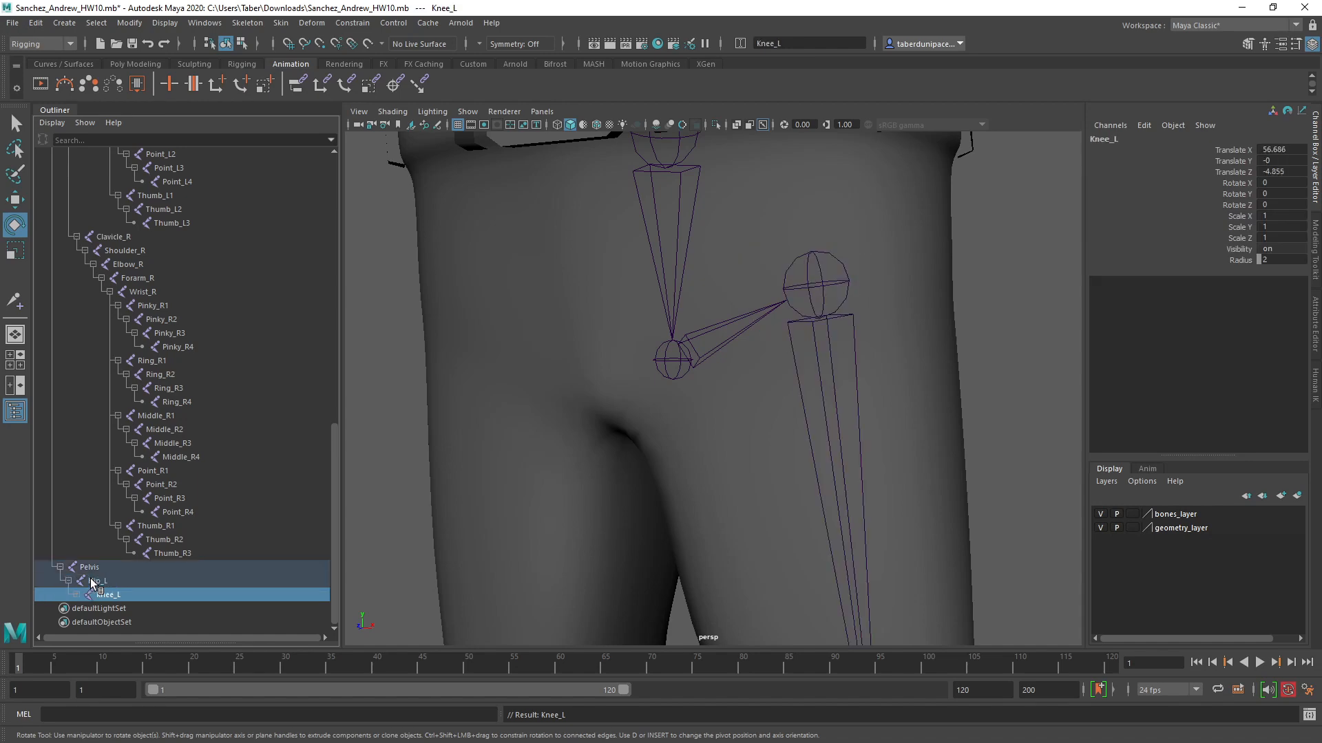
pyautogui.click(816, 288)
pyautogui.keyDown('alt'); pyautogui.moveTo(818, 286); pyautogui.dragTo(831, 485); pyautogui.keyUp('alt')
pyautogui.click(776, 566)
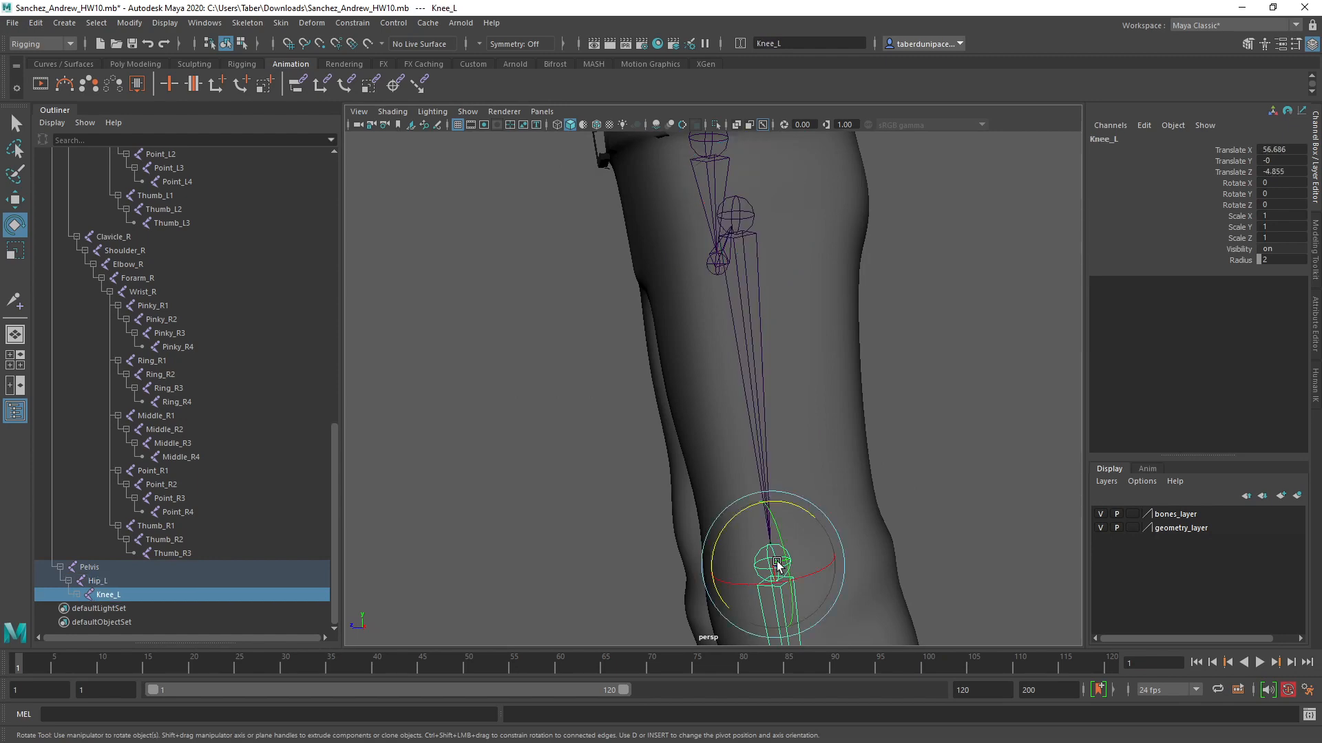
pyautogui.keyDown('alt'); pyautogui.moveTo(566, 441); pyautogui.dragTo(749, 208); pyautogui.keyUp('alt')
pyautogui.click(731, 224)
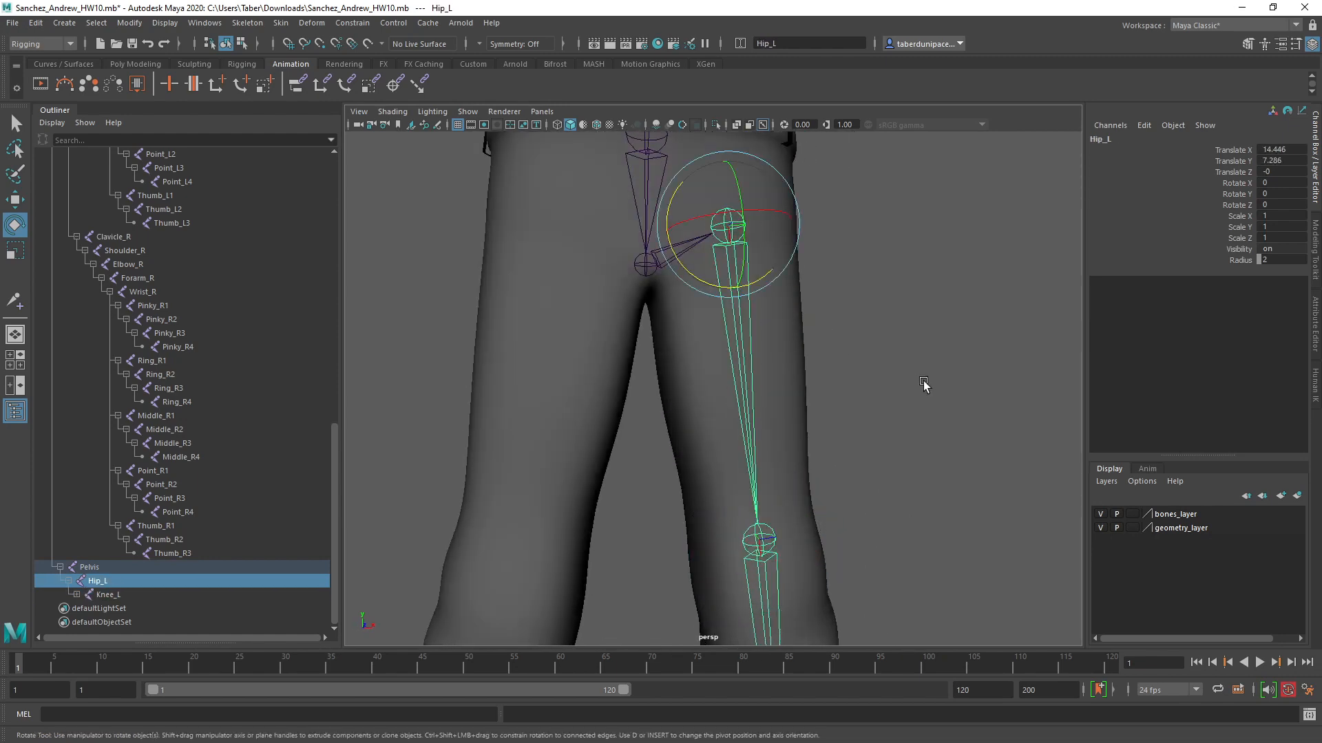
# Step: Move Hip_L backward in the side view to a Translate Z of about -2.636
pyautogui.keyDown('alt'); pyautogui.moveTo(923, 383); pyautogui.dragTo(838, 382, button='right'); pyautogui.keyUp('alt')
pyautogui.keyDown('alt'); pyautogui.moveTo(839, 383); pyautogui.dragTo(697, 376); pyautogui.keyUp('alt')
pyautogui.keyDown('alt'); pyautogui.moveTo(703, 370); pyautogui.dragTo(699, 447, button='middle'); pyautogui.keyUp('alt')
pyautogui.click(898, 373)
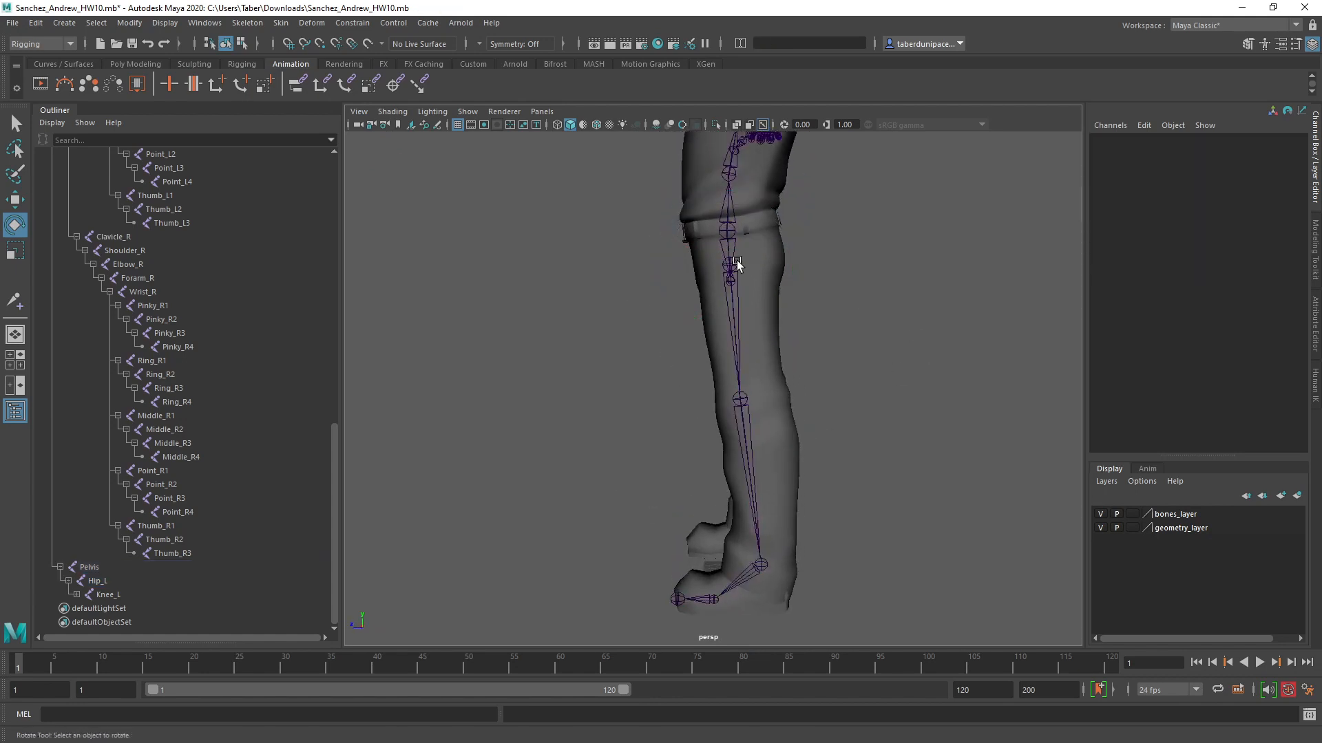
pyautogui.click(735, 263)
pyautogui.press('w')
pyautogui.moveTo(672, 266); pyautogui.dragTo(699, 295)
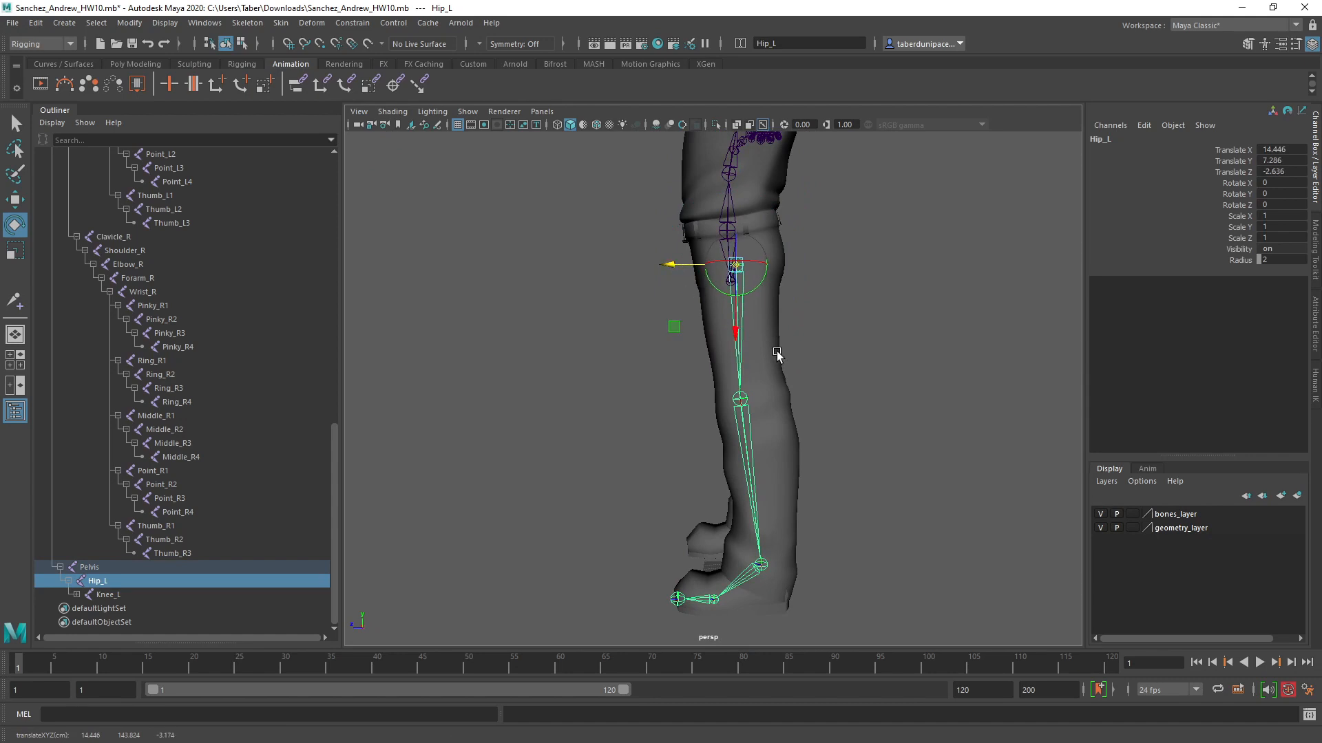
pyautogui.press('e')
# Step: Open the Mirror Joints options for the selected Hip_L leg chain
pyautogui.keyDown('alt'); pyautogui.moveTo(643, 502); pyautogui.dragTo(823, 496); pyautogui.keyUp('alt')
pyautogui.click(247, 23)
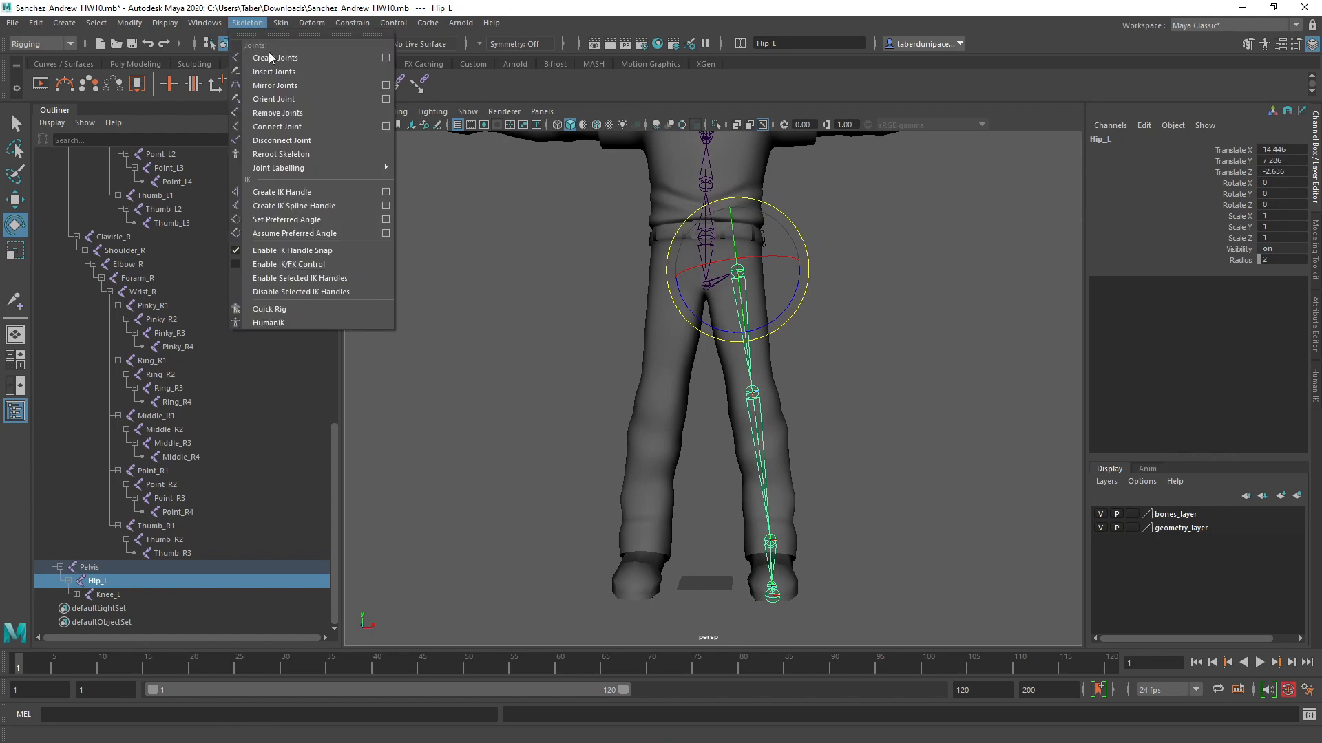
pyautogui.click(388, 86)
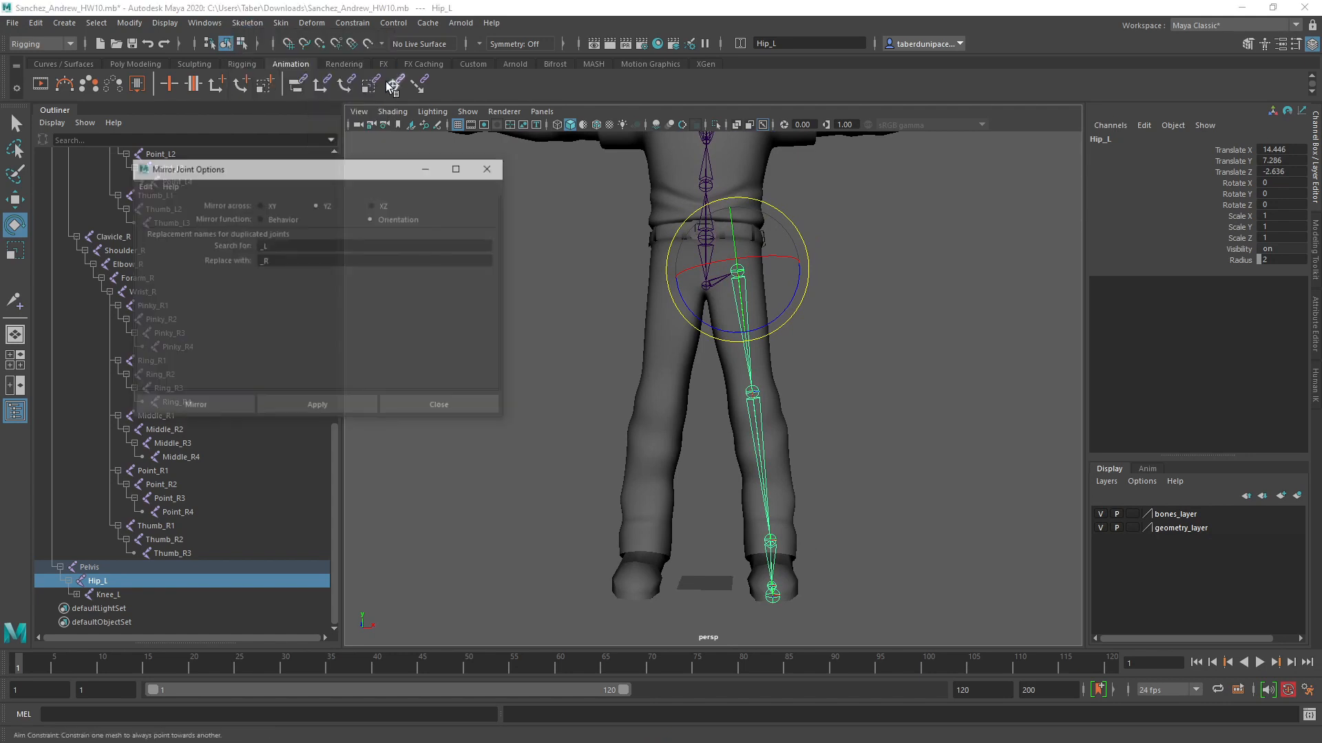
pyautogui.moveTo(331, 169); pyautogui.dragTo(299, 166)
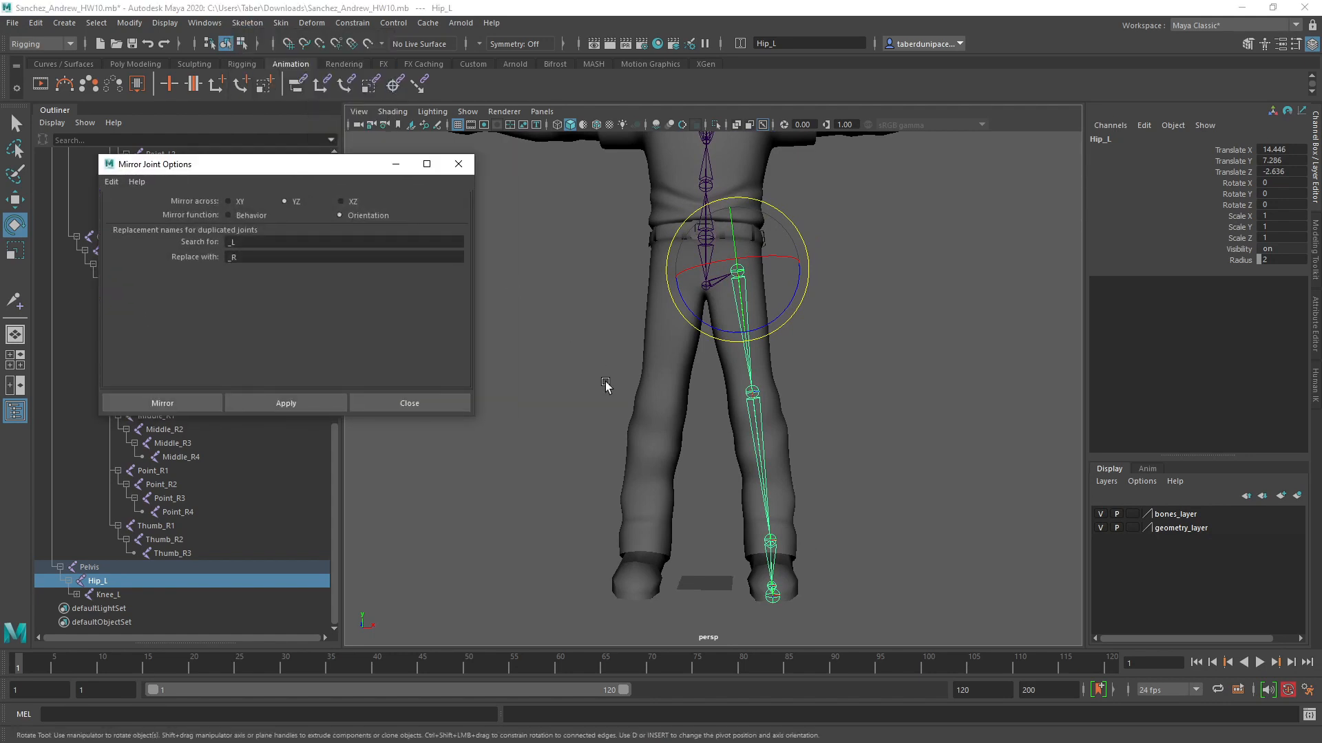
pyautogui.keyDown('alt'); pyautogui.moveTo(605, 383); pyautogui.dragTo(361, 645); pyautogui.keyUp('alt')
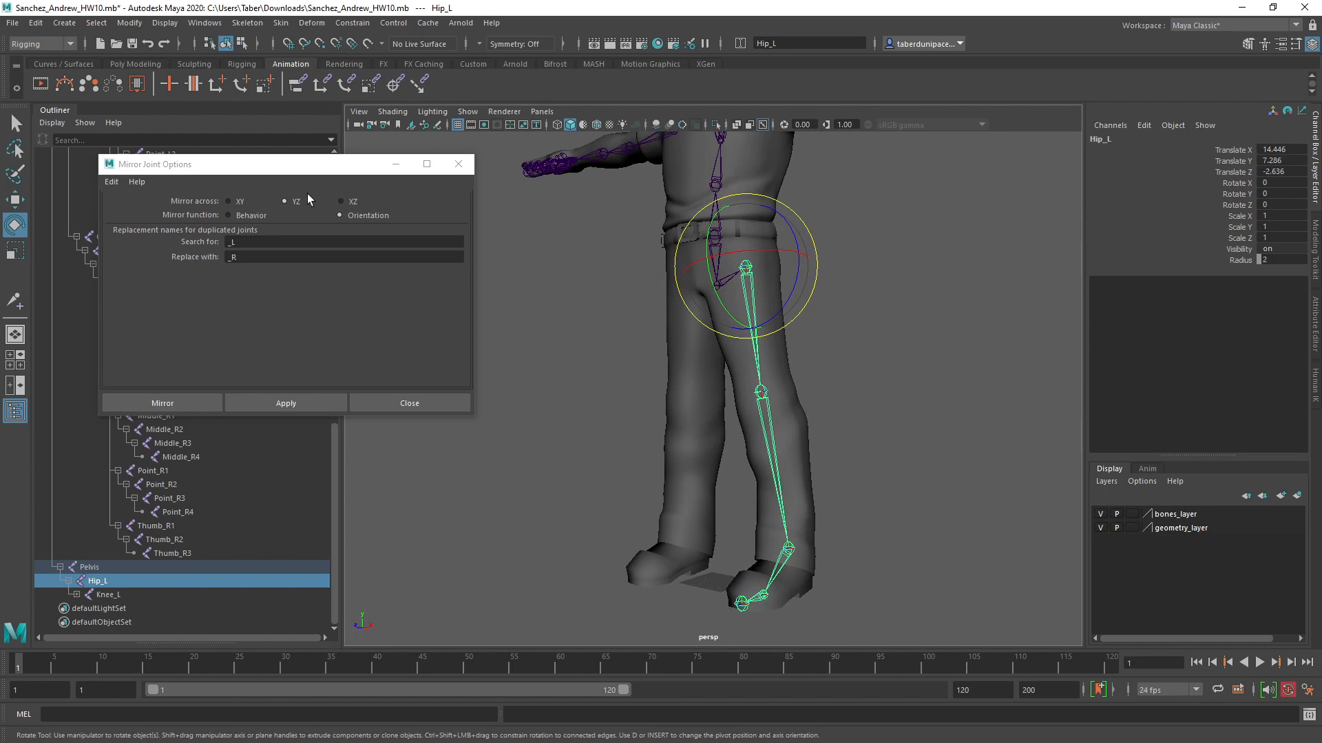
pyautogui.keyDown('alt'); pyautogui.moveTo(561, 301); pyautogui.dragTo(521, 305); pyautogui.keyUp('alt')
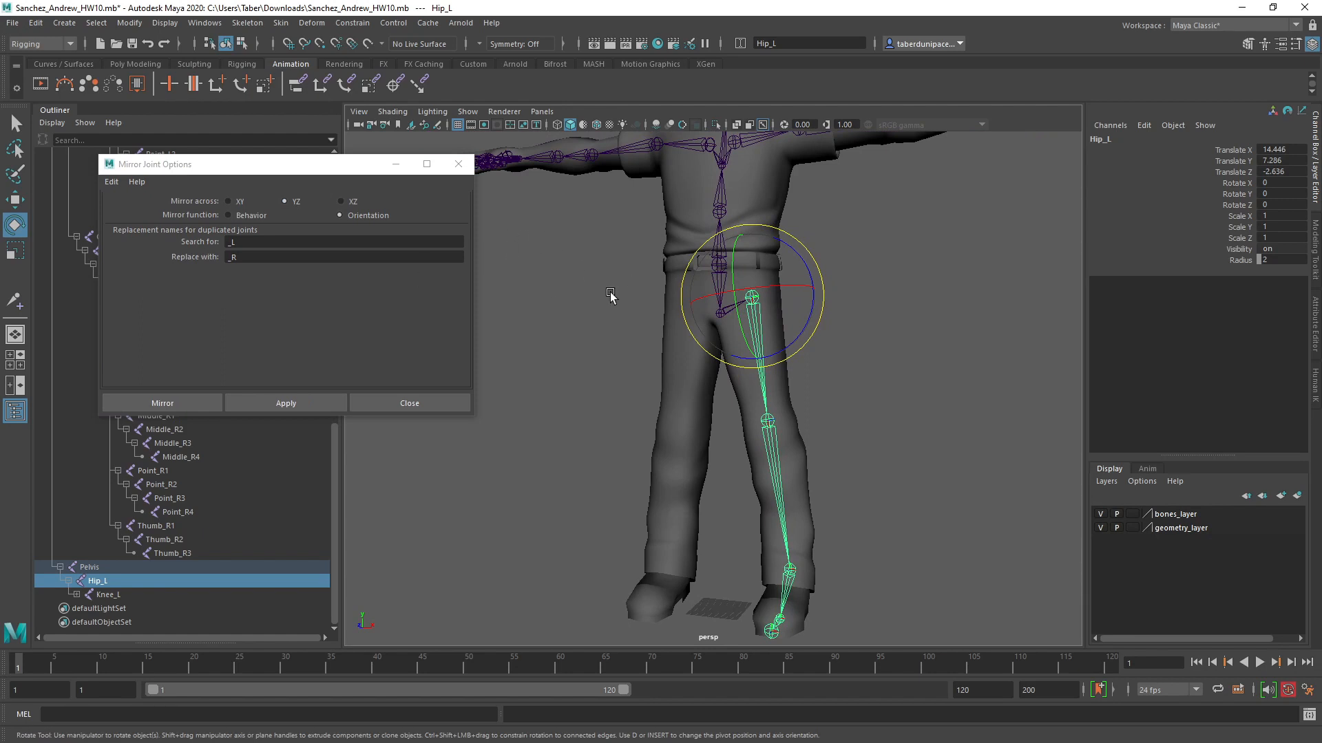
# Step: Try mirroring the Hip_L chain across YZ with the Orientation function, test-rotate both hips together, and undo it all
pyautogui.click(320, 406)
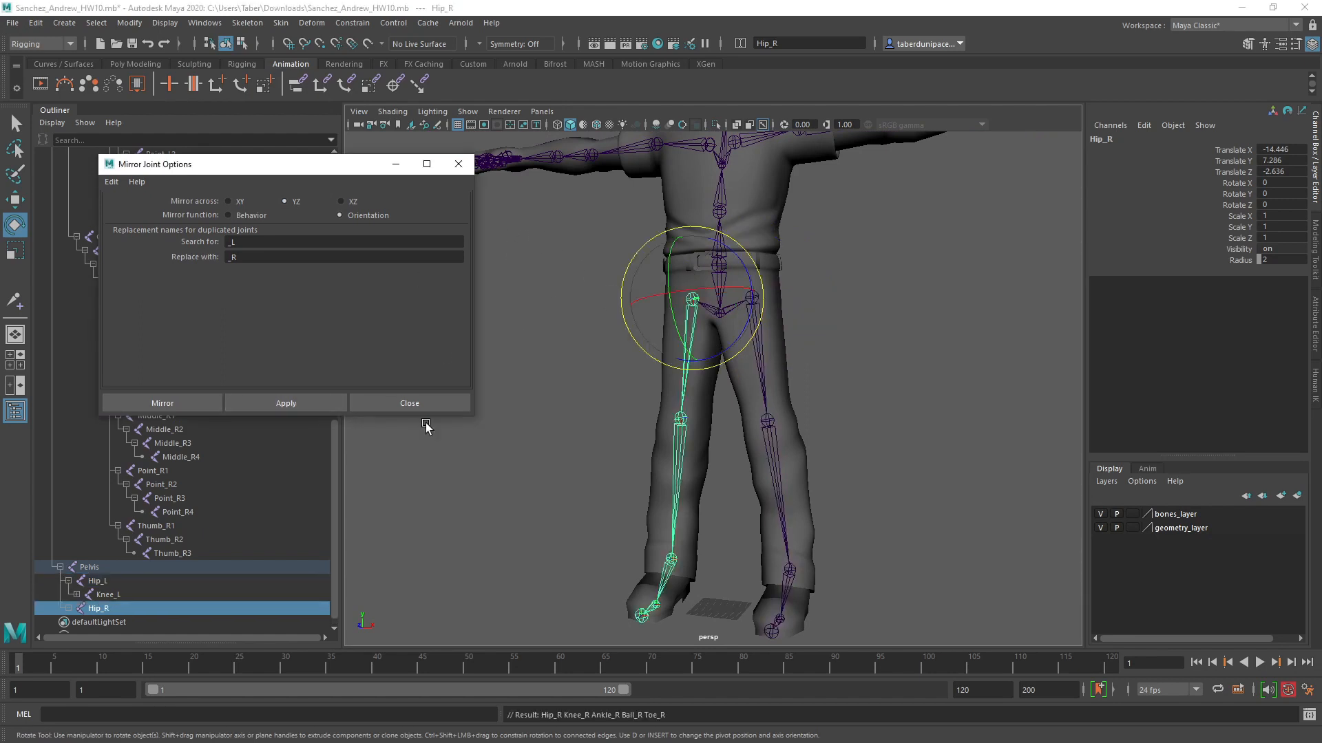
pyautogui.click(601, 453)
pyautogui.click(687, 374)
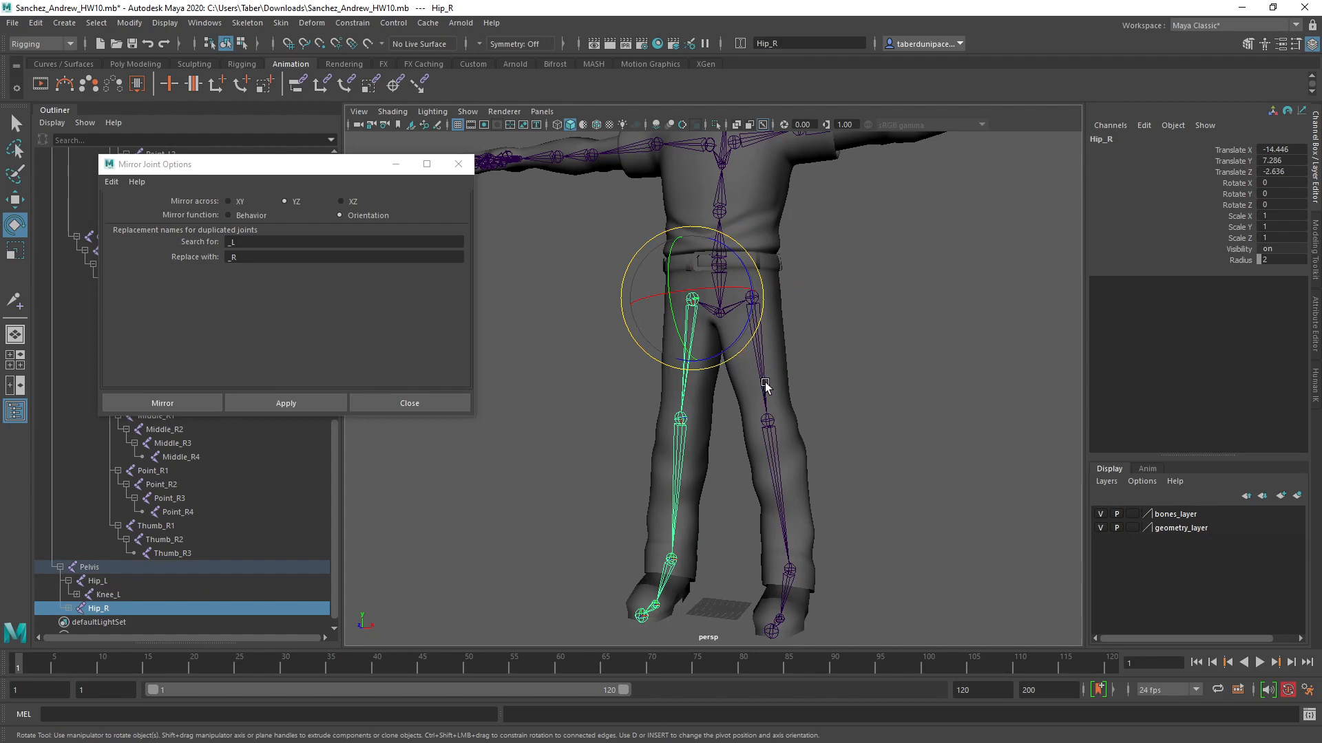
pyautogui.keyDown('shift'); pyautogui.click(764, 386); pyautogui.keyUp('shift')
pyautogui.moveTo(750, 345)
pyautogui.mouseDown()
pyautogui.moveTo(720, 270)
pyautogui.moveTo(755, 358)
pyautogui.mouseUp()
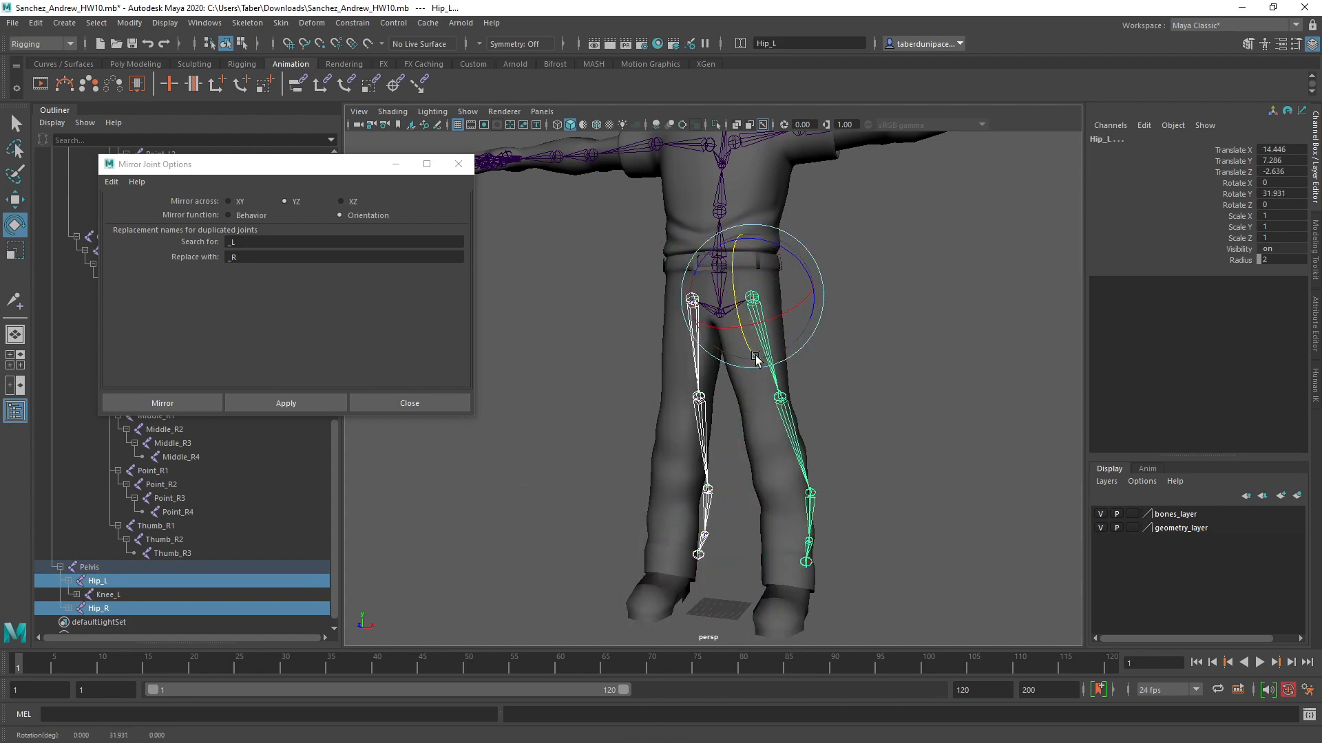
pyautogui.hotkey('ctrl', 'z')
pyautogui.hotkey('ctrl', 'z')
pyautogui.hotkey('ctrl', 'z')
pyautogui.hotkey('ctrl', 'z')
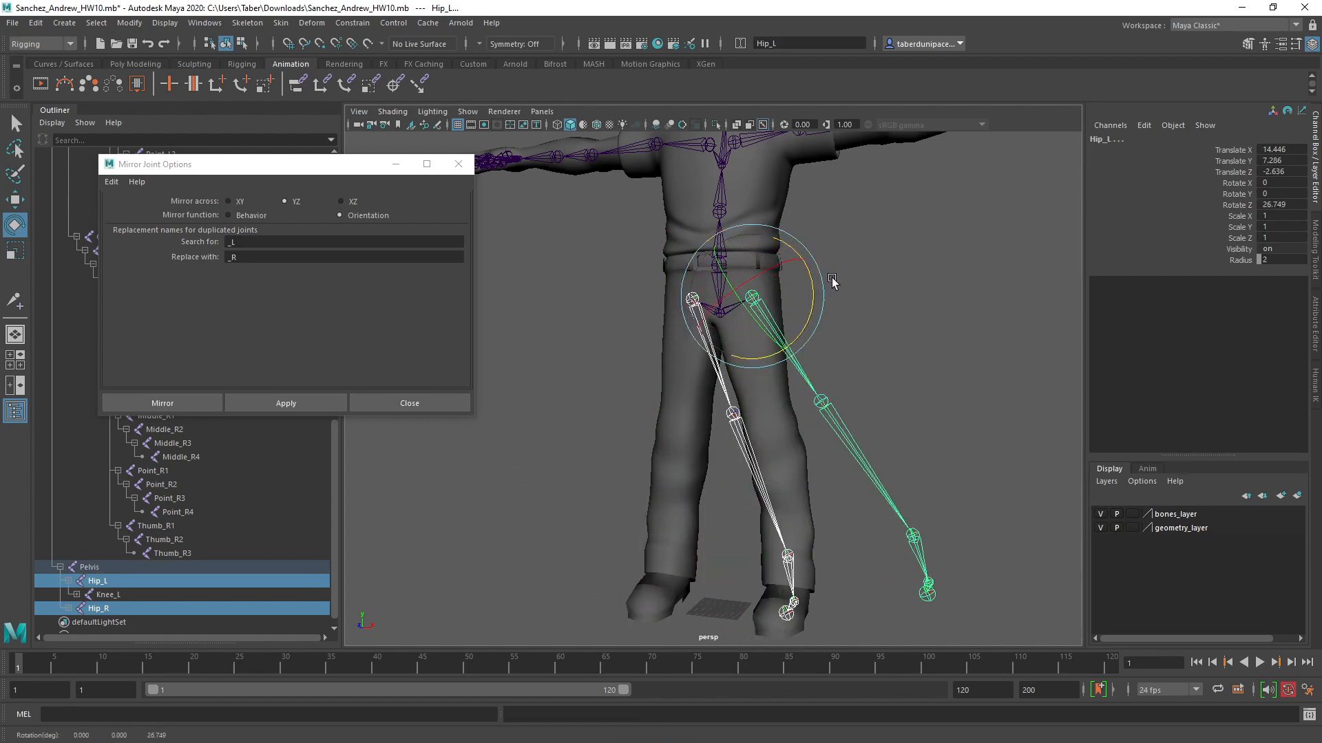
pyautogui.hotkey('ctrl', 'z')
pyautogui.hotkey('ctrl', 'z')
pyautogui.hotkey('ctrl', 'z')
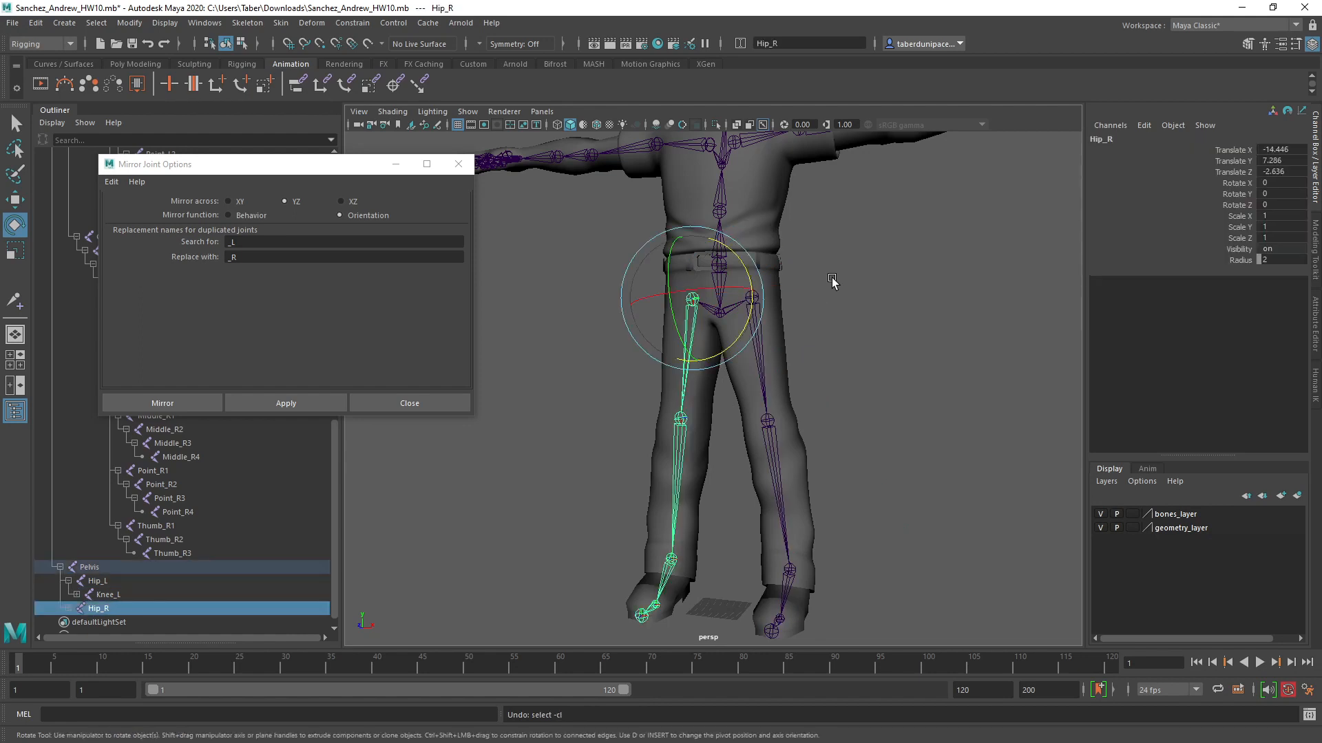
# Step: Try mirroring the Hip_L chain across YZ with the Behavior function and test-rotate both hips together
pyautogui.click(238, 220)
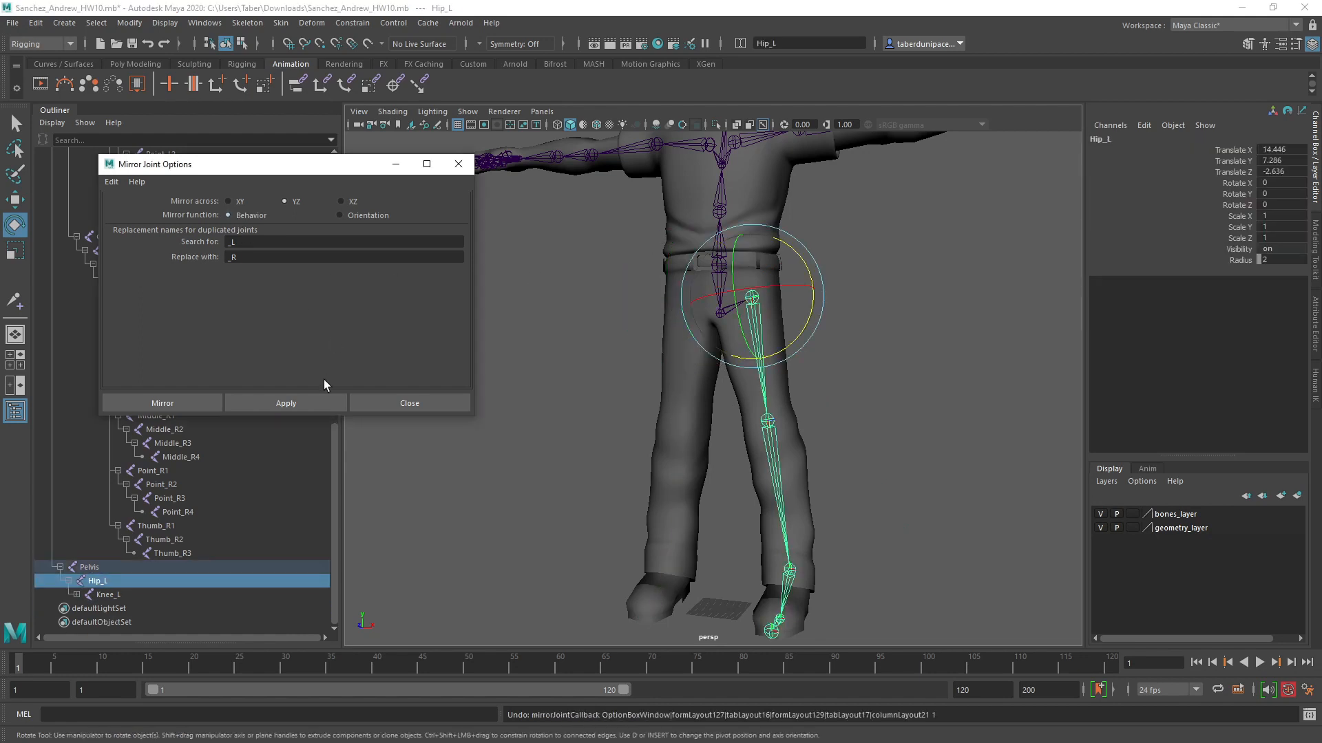
pyautogui.click(303, 407)
pyautogui.keyDown('shift'); pyautogui.click(761, 356); pyautogui.keyUp('shift')
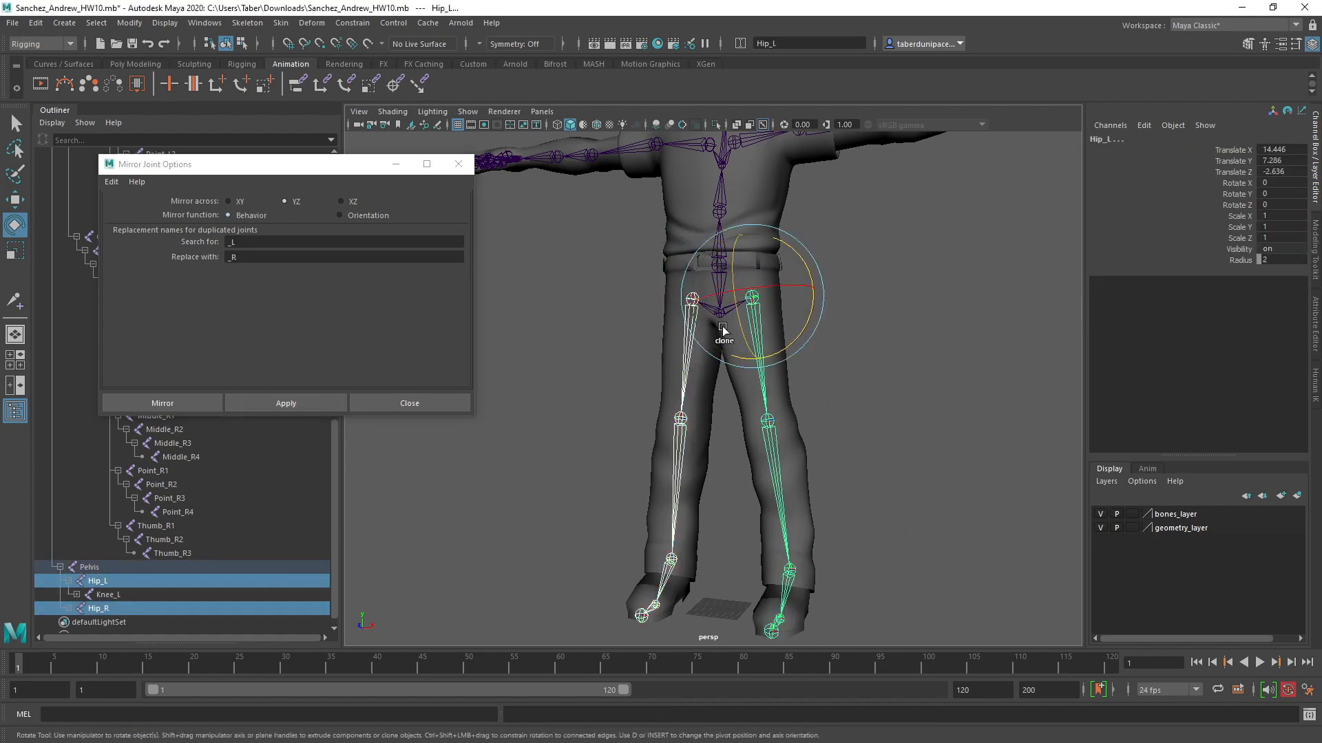
pyautogui.moveTo(738, 325); pyautogui.dragTo(795, 332)
pyautogui.hotkey('ctrl', 'z')
pyautogui.hotkey('ctrl', 'z')
# Step: Test-rotate the left ankle and both ankles together, and undo the rotations along with the Behavior mirror
pyautogui.click(884, 520)
pyautogui.click(796, 567)
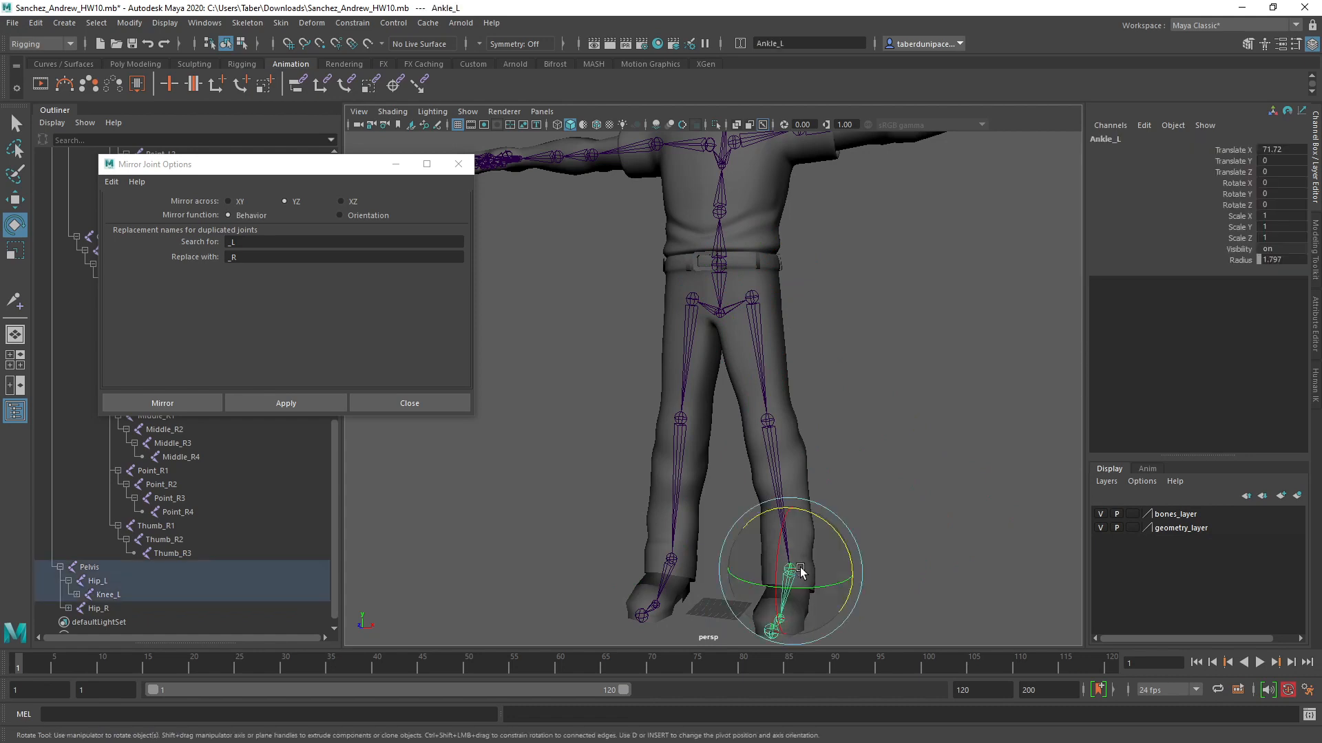
pyautogui.moveTo(807, 587); pyautogui.dragTo(829, 588)
pyautogui.hotkey('ctrl', 'z')
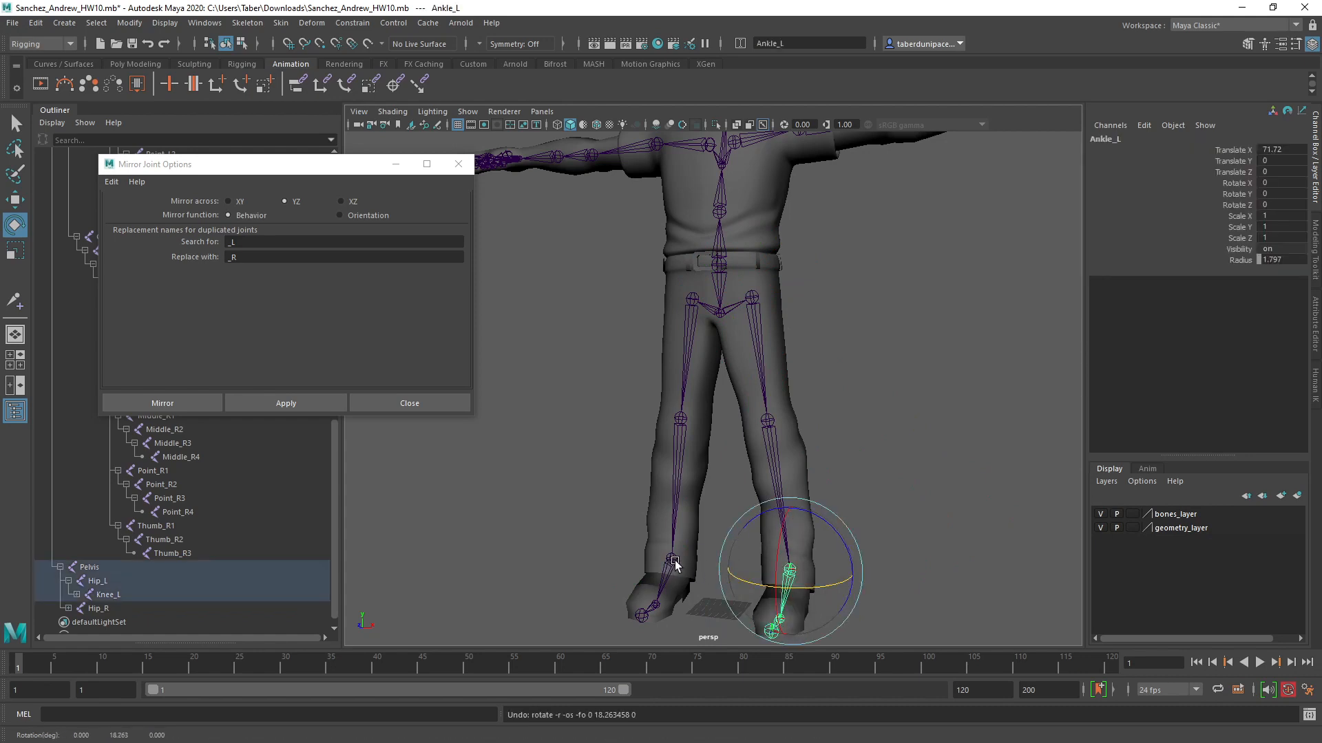
pyautogui.click(675, 564)
pyautogui.moveTo(696, 573); pyautogui.dragTo(697, 575)
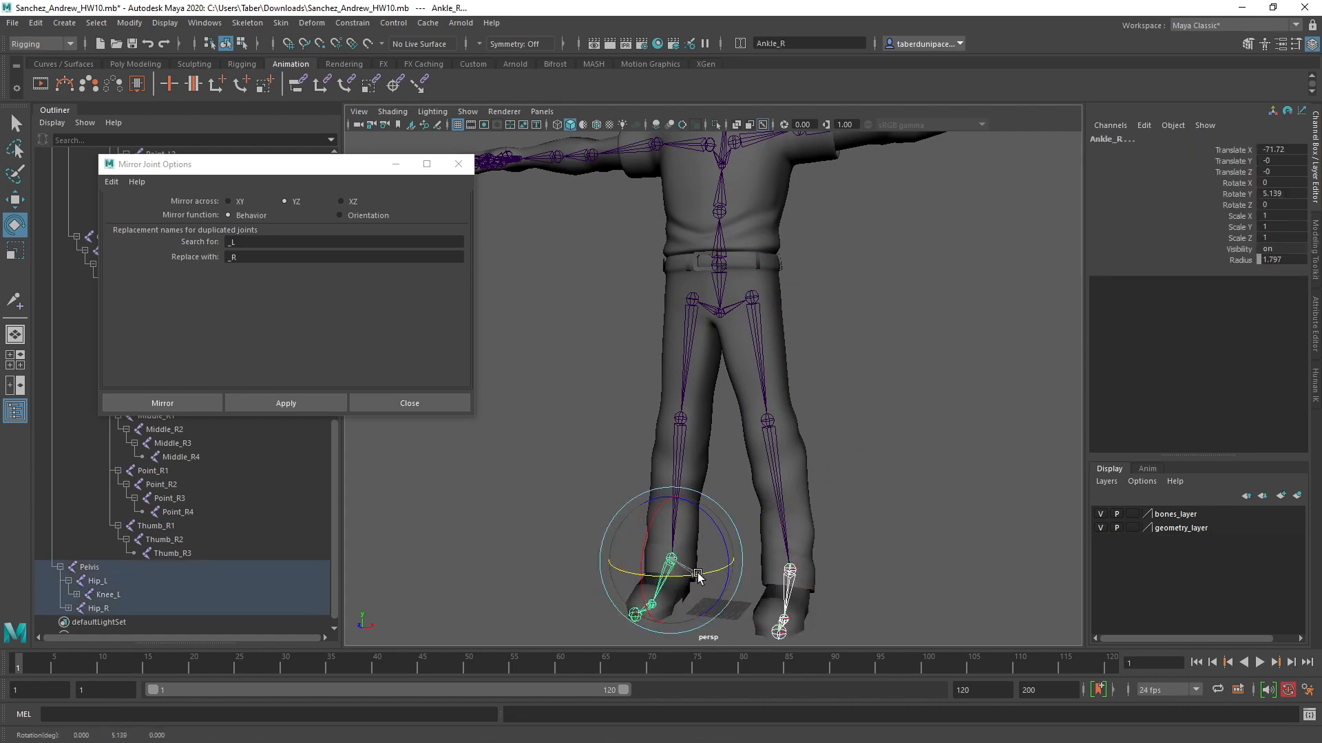
pyautogui.hotkey('ctrl', 'z')
pyautogui.hotkey('ctrl', 'z')
pyautogui.hotkey('ctrl', 'z')
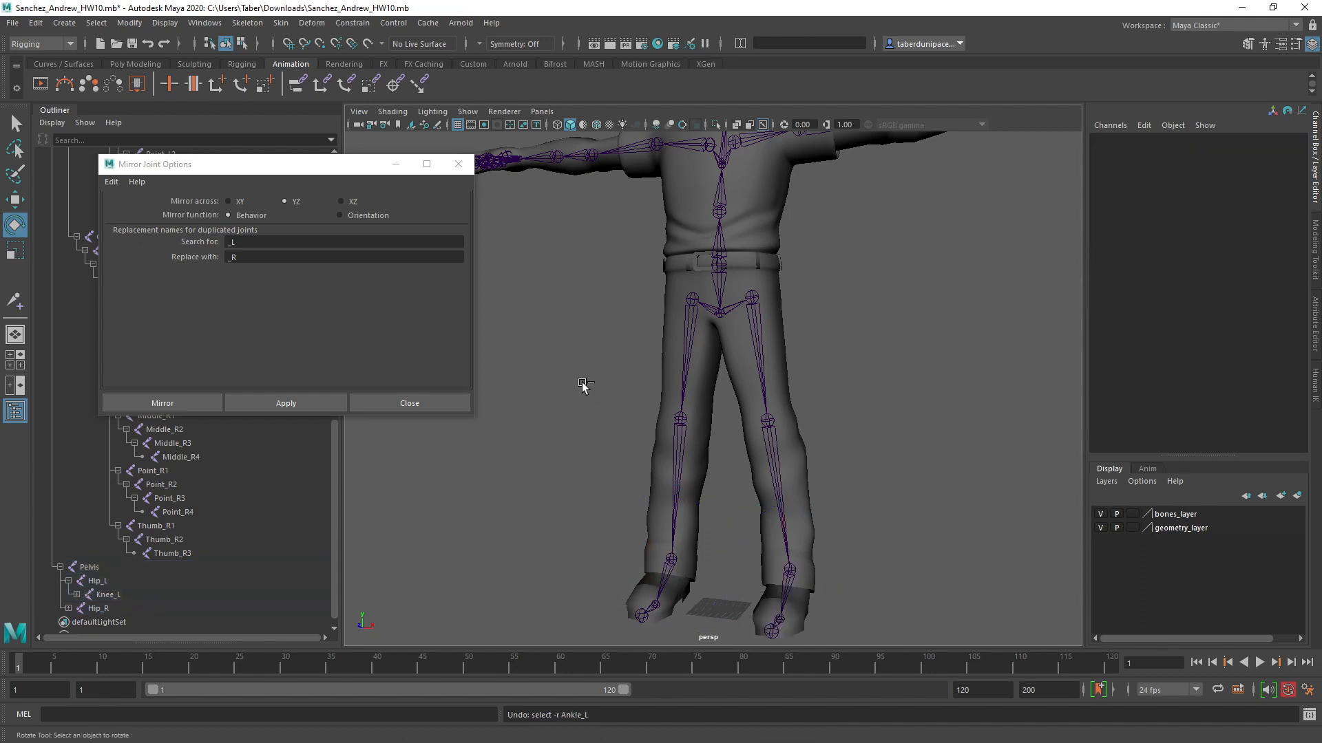
pyautogui.hotkey('ctrl', 'z')
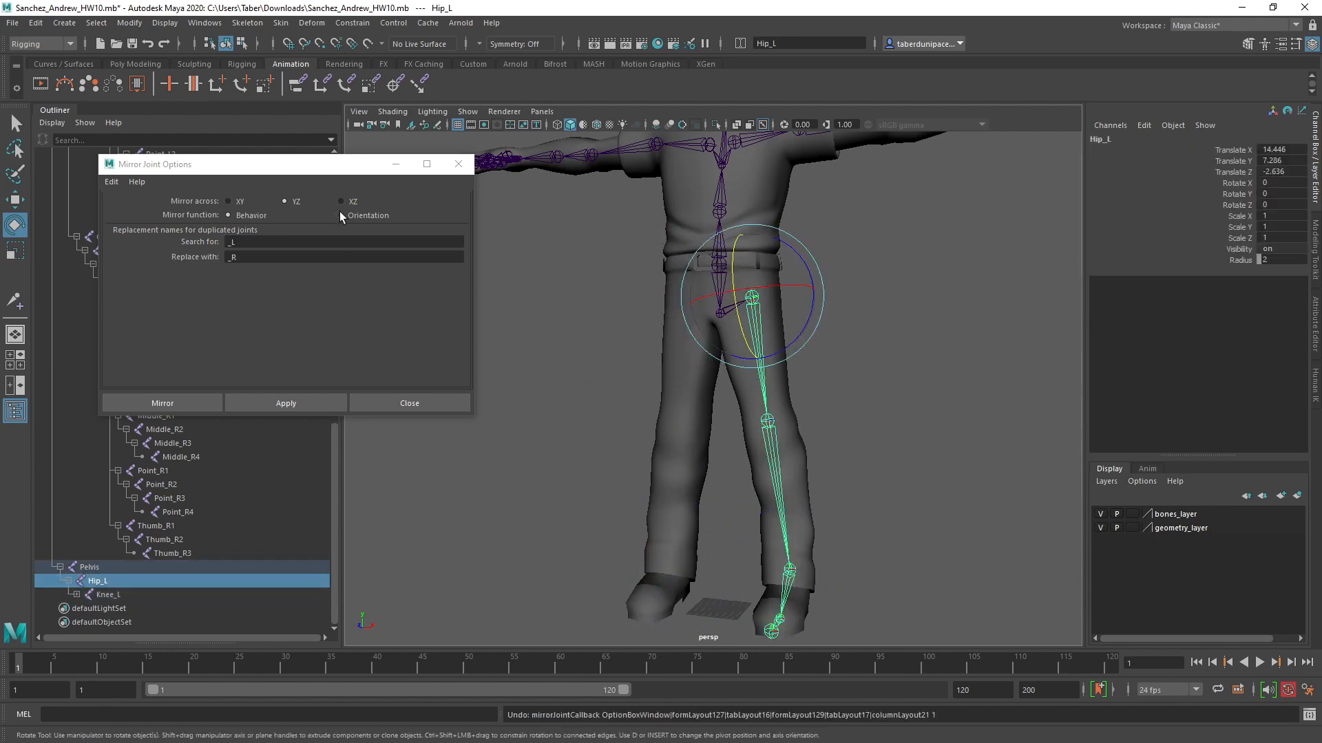
# Step: Mirror the Hip_L chain across YZ with the Orientation function, replacing _L with _R, and test-rotate both hips
pyautogui.click(341, 214)
pyautogui.click(256, 401)
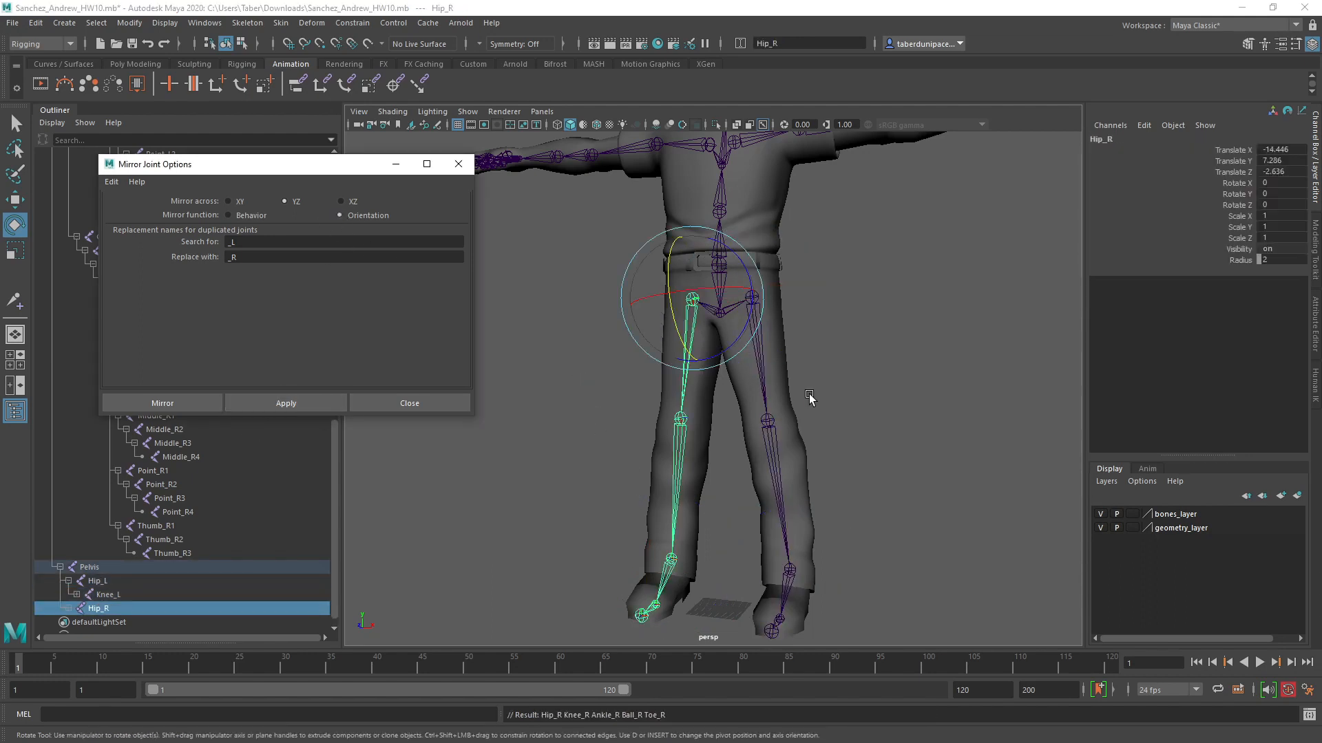
pyautogui.keyDown('shift'); pyautogui.click(764, 385); pyautogui.keyUp('shift')
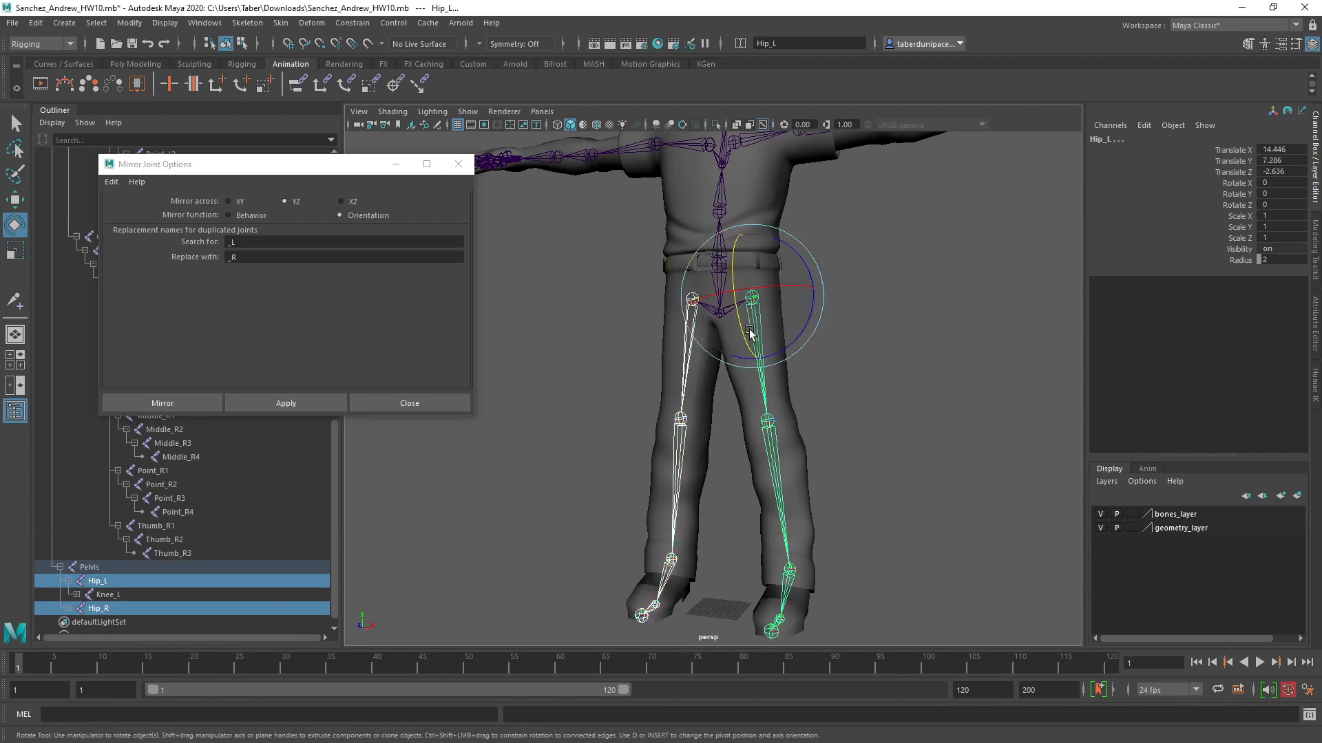
pyautogui.moveTo(755, 329); pyautogui.dragTo(754, 360)
pyautogui.hotkey('ctrl', 'z')
pyautogui.moveTo(811, 316)
pyautogui.mouseDown()
pyautogui.moveTo(825, 292)
pyautogui.moveTo(808, 329)
pyautogui.mouseUp()
pyautogui.hotkey('ctrl', 'z')
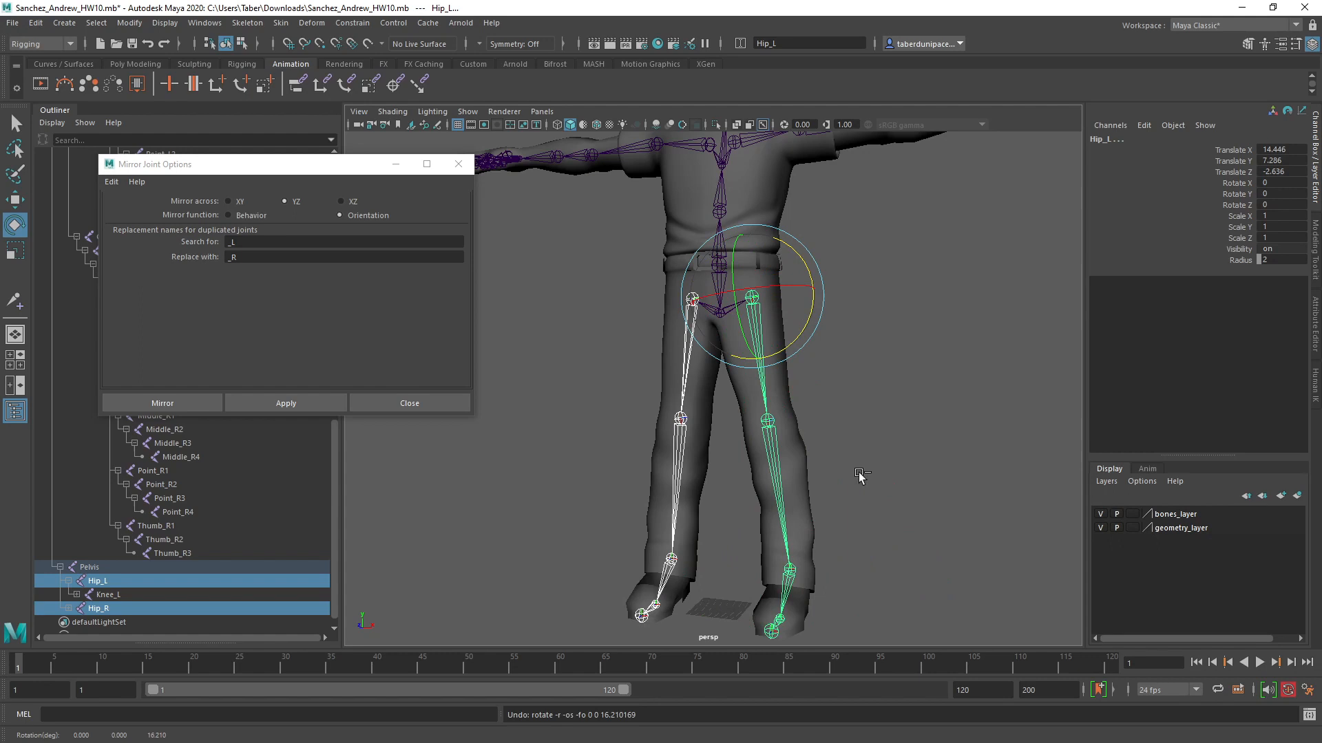
# Step: Test-rotate Ankle_L and Ankle_R together, undo the rotation and clear the selection
pyautogui.click(792, 571)
pyautogui.click(673, 560)
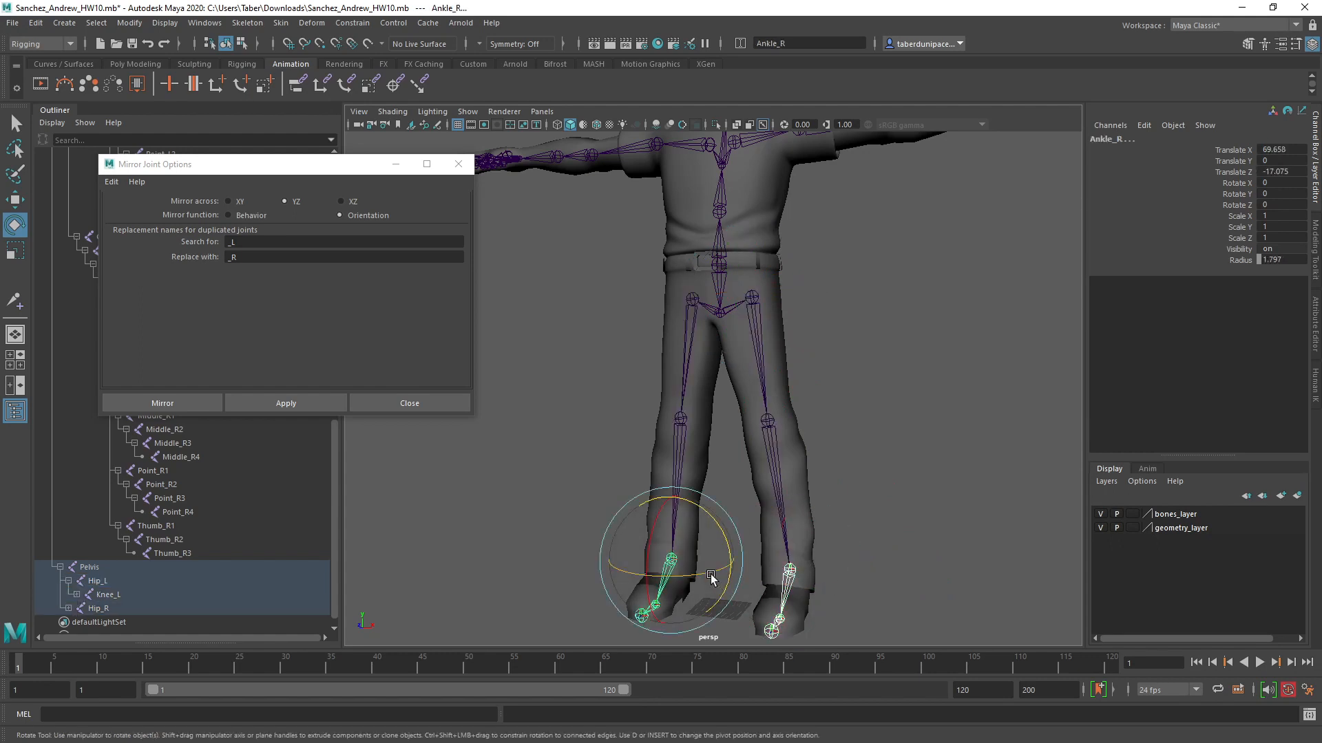
pyautogui.moveTo(711, 577); pyautogui.dragTo(763, 577)
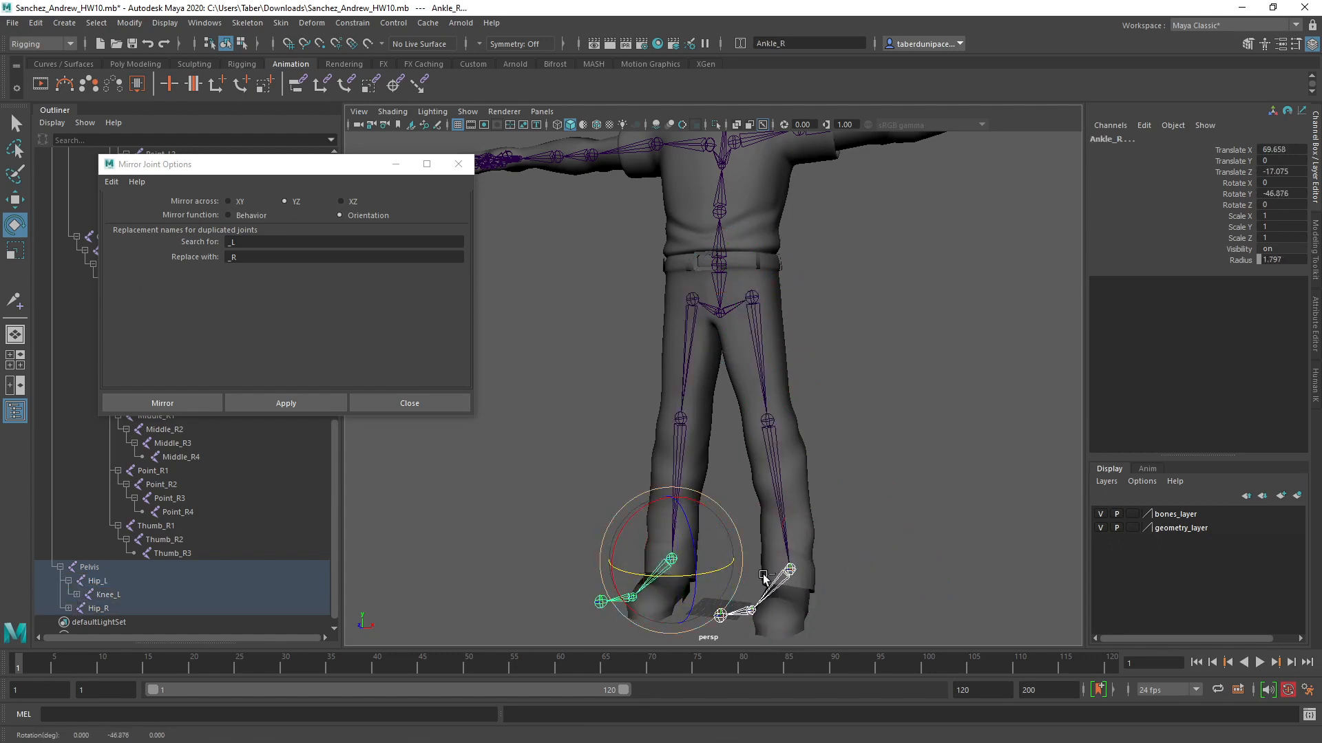
pyautogui.hotkey('ctrl', 'z')
pyautogui.click(978, 421)
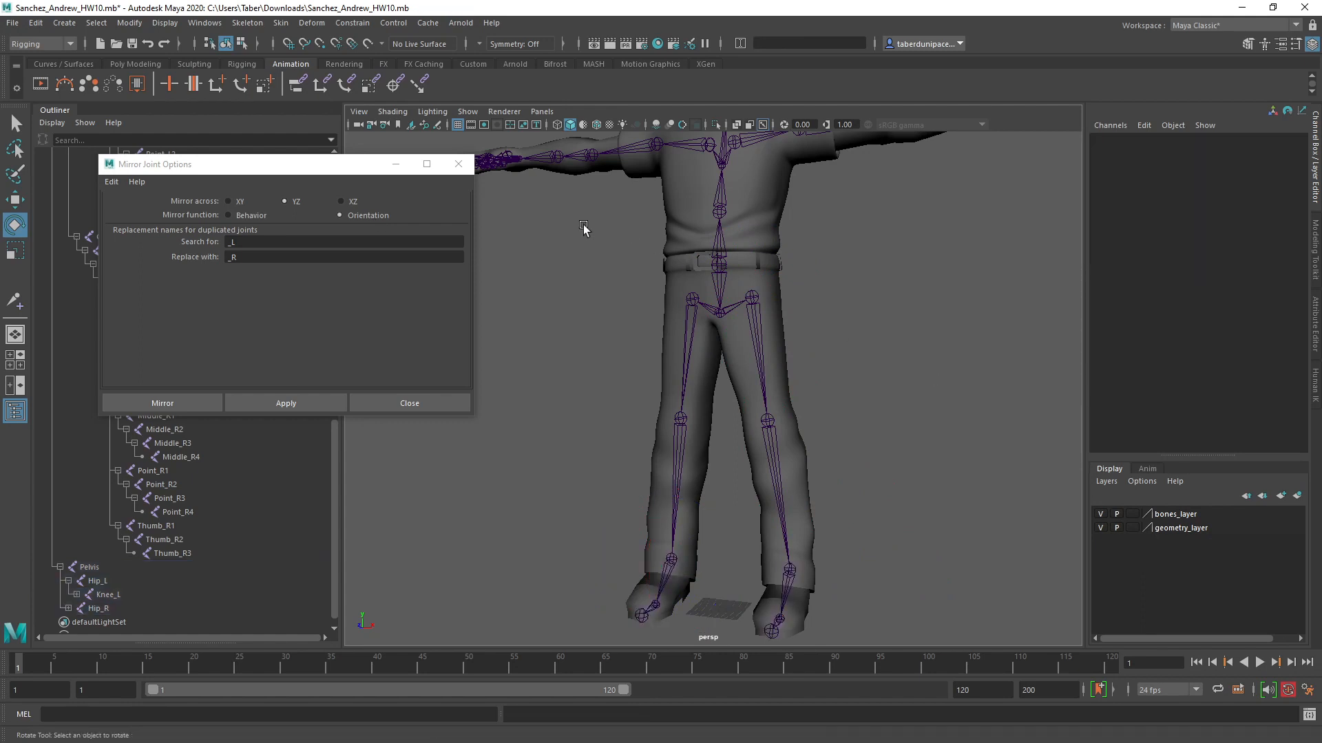
# Step: Close the Mirror Joints options and review the whole skeleton inside the character
pyautogui.keyDown('alt'); pyautogui.moveTo(637, 344); pyautogui.dragTo(669, 296); pyautogui.keyUp('alt')
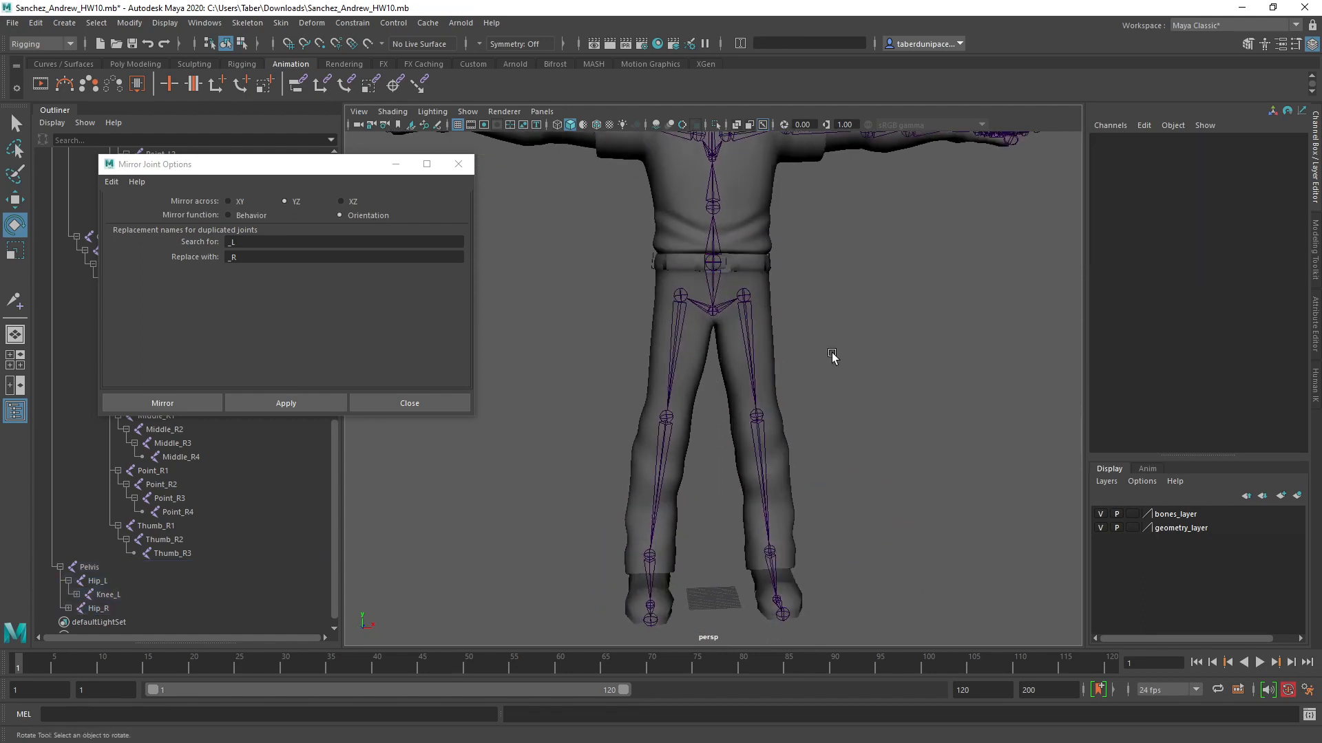
pyautogui.click(460, 165)
pyautogui.scroll(-5, 596, 369)
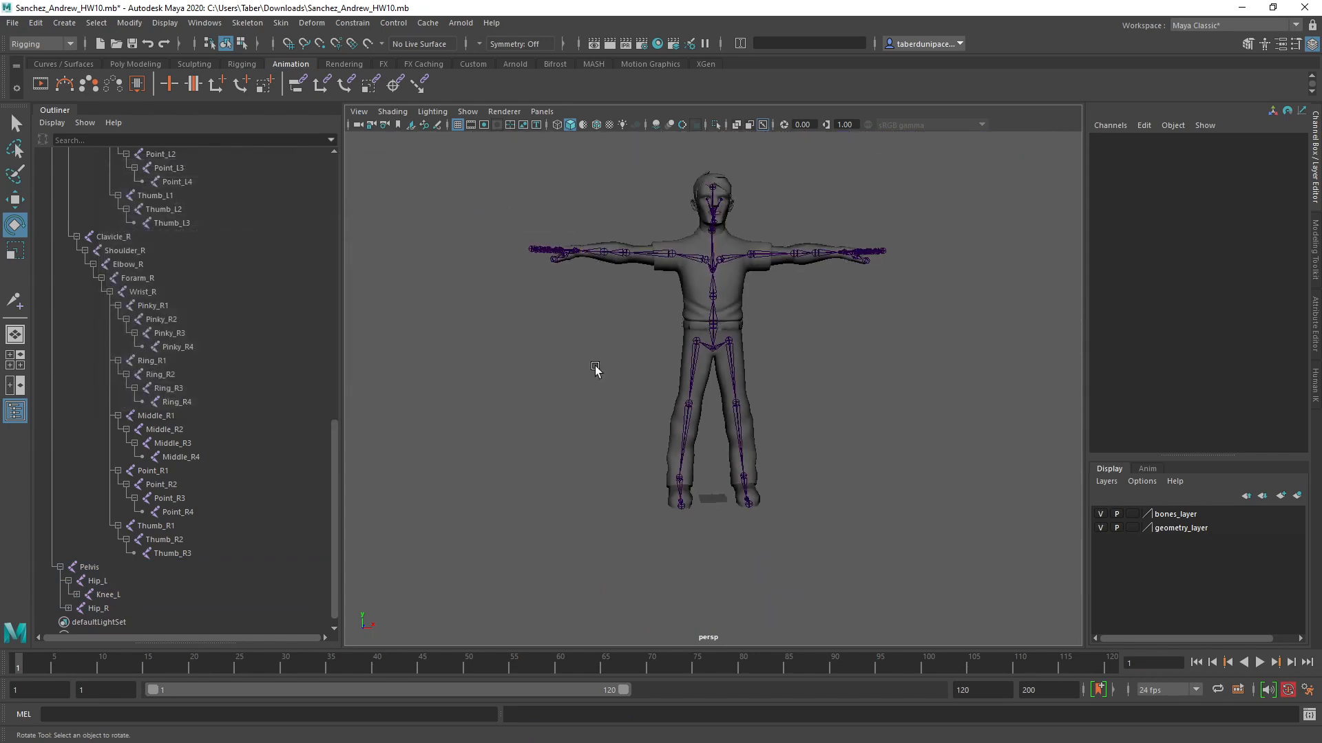
pyautogui.moveTo(596, 369)
pyautogui.keyDown('alt'); pyautogui.mouseDown()
pyautogui.moveTo(628, 378)
pyautogui.moveTo(576, 382)
pyautogui.mouseUp(); pyautogui.keyUp('alt')
pyautogui.keyDown('alt'); pyautogui.moveTo(608, 348); pyautogui.dragTo(601, 395, button='middle'); pyautogui.keyUp('alt')
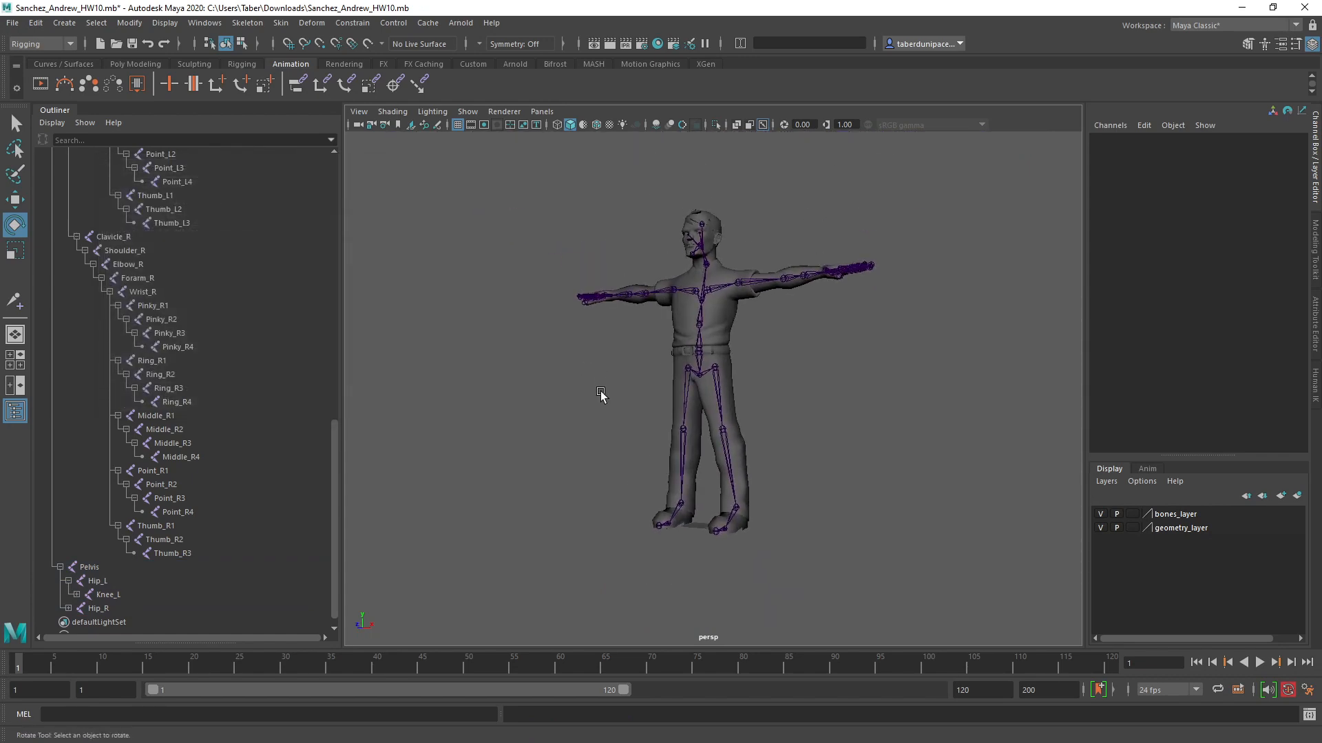
# Step: Select the Neck joint and examine its placement and the head, jaw and eye joints around it
pyautogui.keyDown('alt'); pyautogui.moveTo(602, 395); pyautogui.dragTo(519, 378); pyautogui.keyUp('alt')
pyautogui.scroll(5, 692, 218)
pyautogui.keyDown('alt'); pyautogui.moveTo(692, 219); pyautogui.dragTo(720, 509, button='middle'); pyautogui.keyUp('alt')
pyautogui.scroll(5, 650, 507)
pyautogui.keyDown('alt'); pyautogui.moveTo(641, 507); pyautogui.dragTo(782, 514); pyautogui.keyUp('alt')
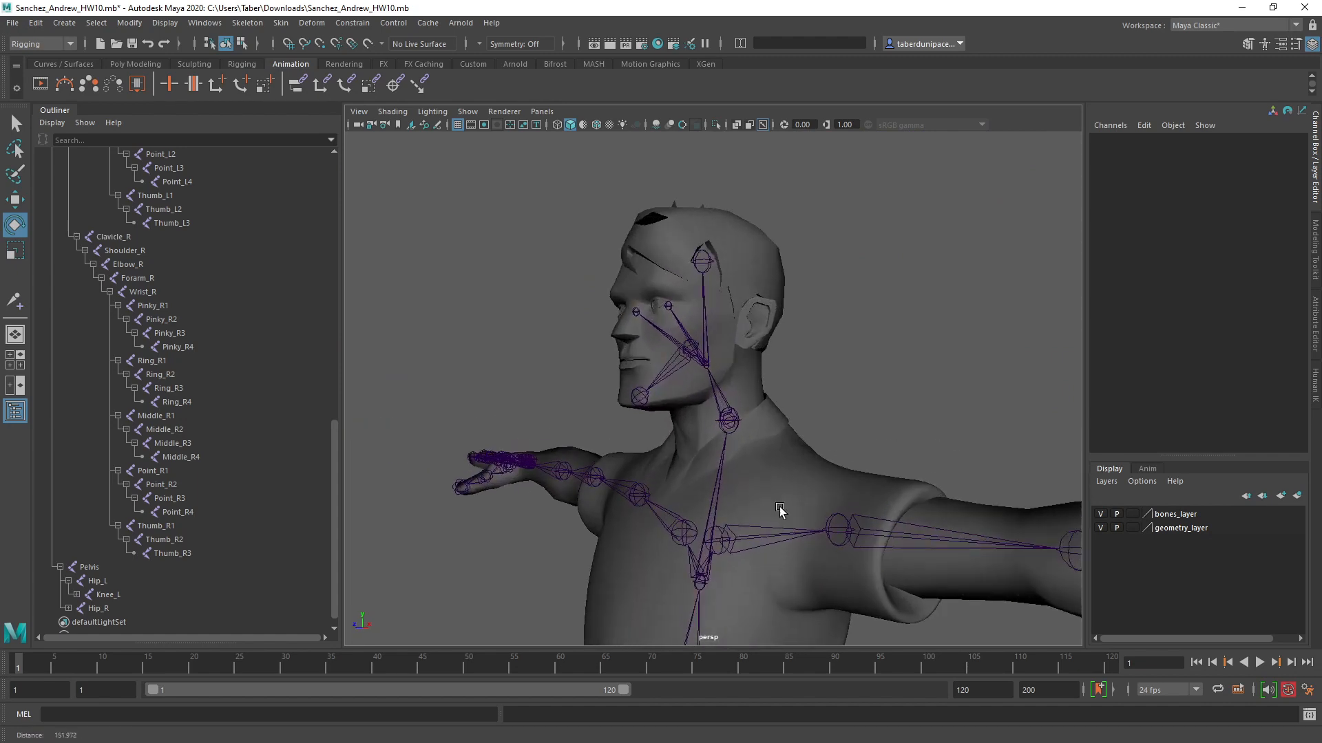
pyautogui.scroll(5, 608, 466)
pyautogui.keyDown('alt'); pyautogui.moveTo(566, 448); pyautogui.dragTo(711, 446); pyautogui.keyUp('alt')
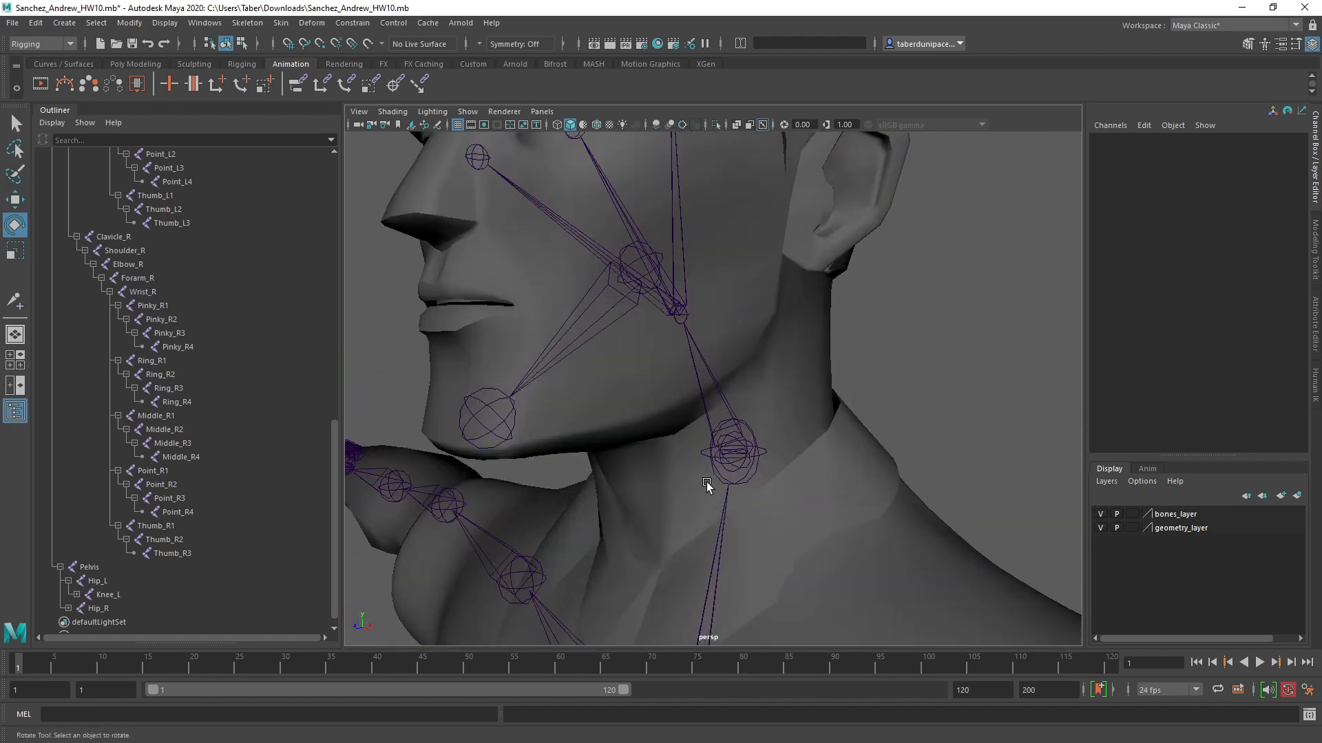
pyautogui.scroll(5, 745, 489)
pyautogui.click(744, 489)
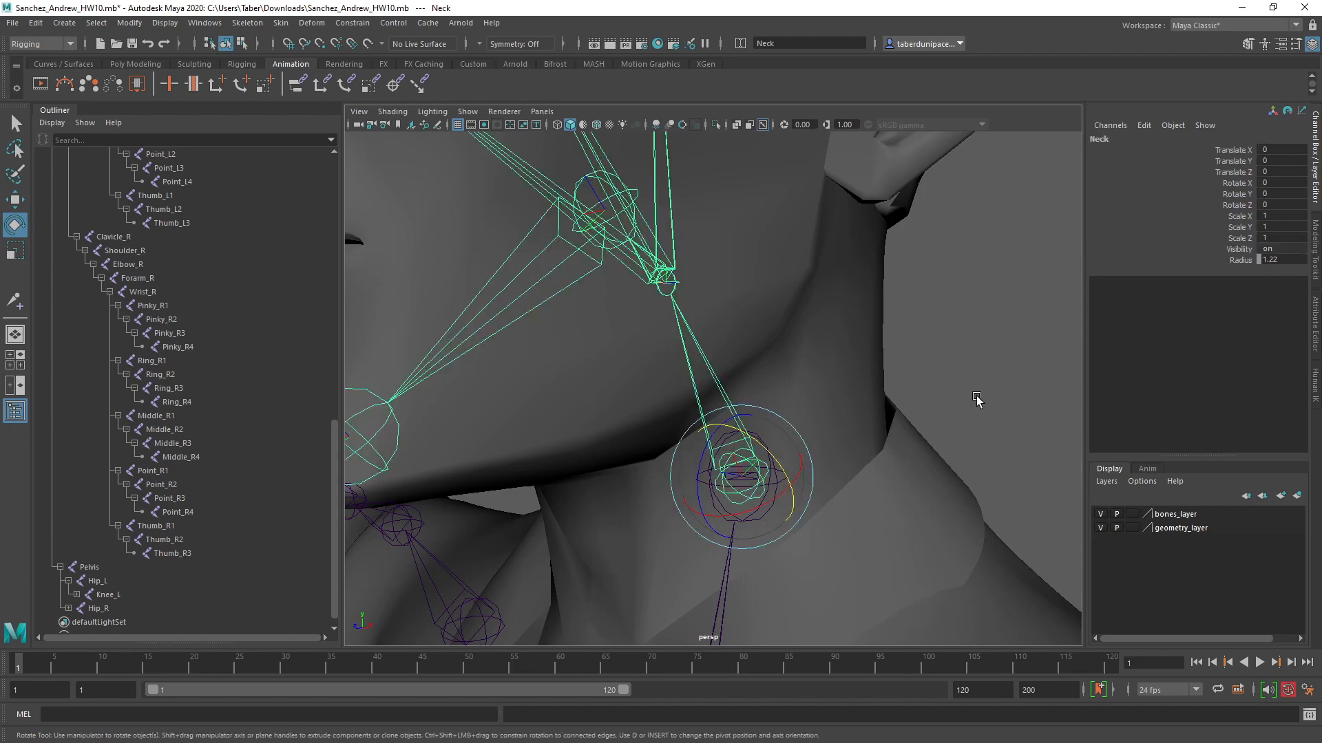
pyautogui.scroll(-5, 977, 395)
pyautogui.keyDown('alt'); pyautogui.moveTo(891, 546); pyautogui.dragTo(861, 365); pyautogui.keyUp('alt')
pyautogui.keyDown('alt'); pyautogui.moveTo(862, 365); pyautogui.dragTo(669, 335, button='right'); pyautogui.keyUp('alt')
pyautogui.keyDown('alt'); pyautogui.moveTo(669, 335); pyautogui.dragTo(710, 583, button='middle'); pyautogui.keyUp('alt')
pyautogui.keyDown('alt'); pyautogui.moveTo(688, 296); pyautogui.dragTo(643, 543, button='middle'); pyautogui.keyUp('alt')
pyautogui.keyDown('alt'); pyautogui.moveTo(643, 543); pyautogui.dragTo(817, 585, button='right'); pyautogui.keyUp('alt')
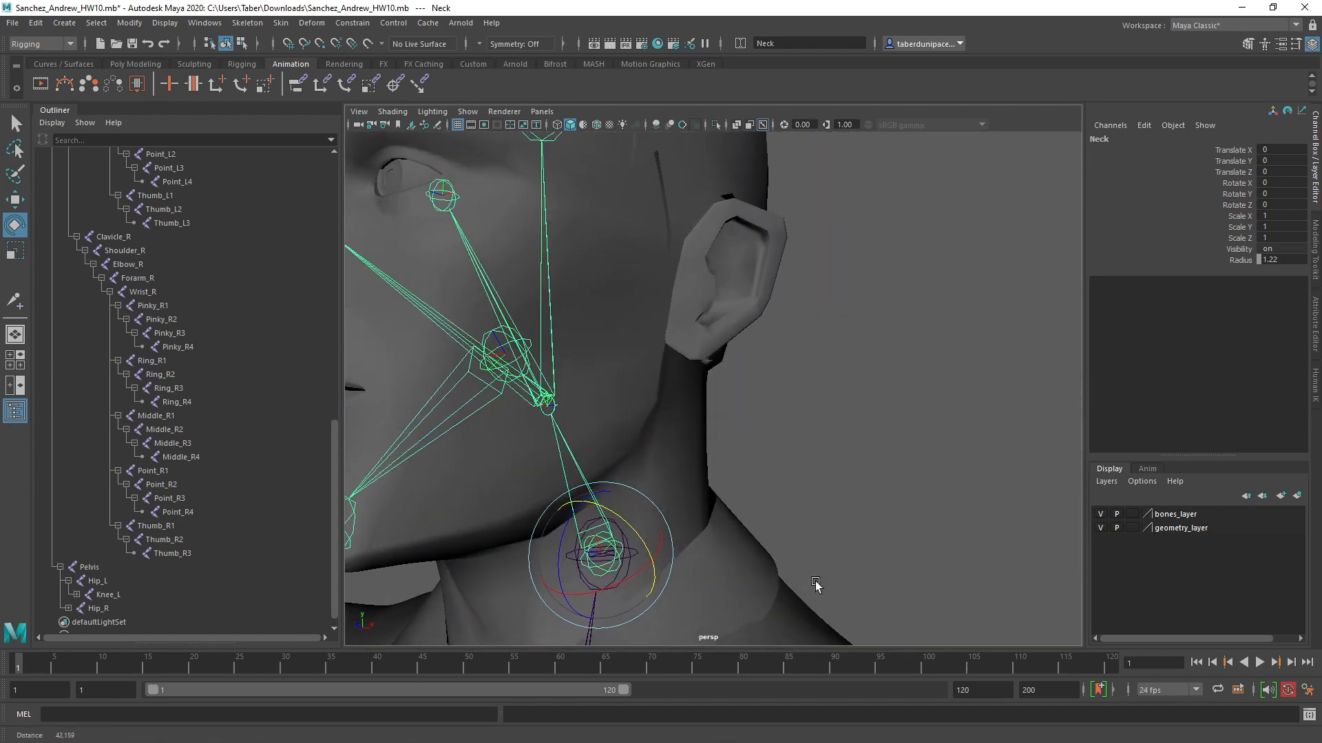
# Step: Unparent the Neck joint from joint2 so the head chain is separate from the spine
pyautogui.keyDown('alt'); pyautogui.moveTo(797, 503); pyautogui.dragTo(833, 365, button='middle'); pyautogui.keyUp('alt')
pyautogui.scroll(15, 238, 448)
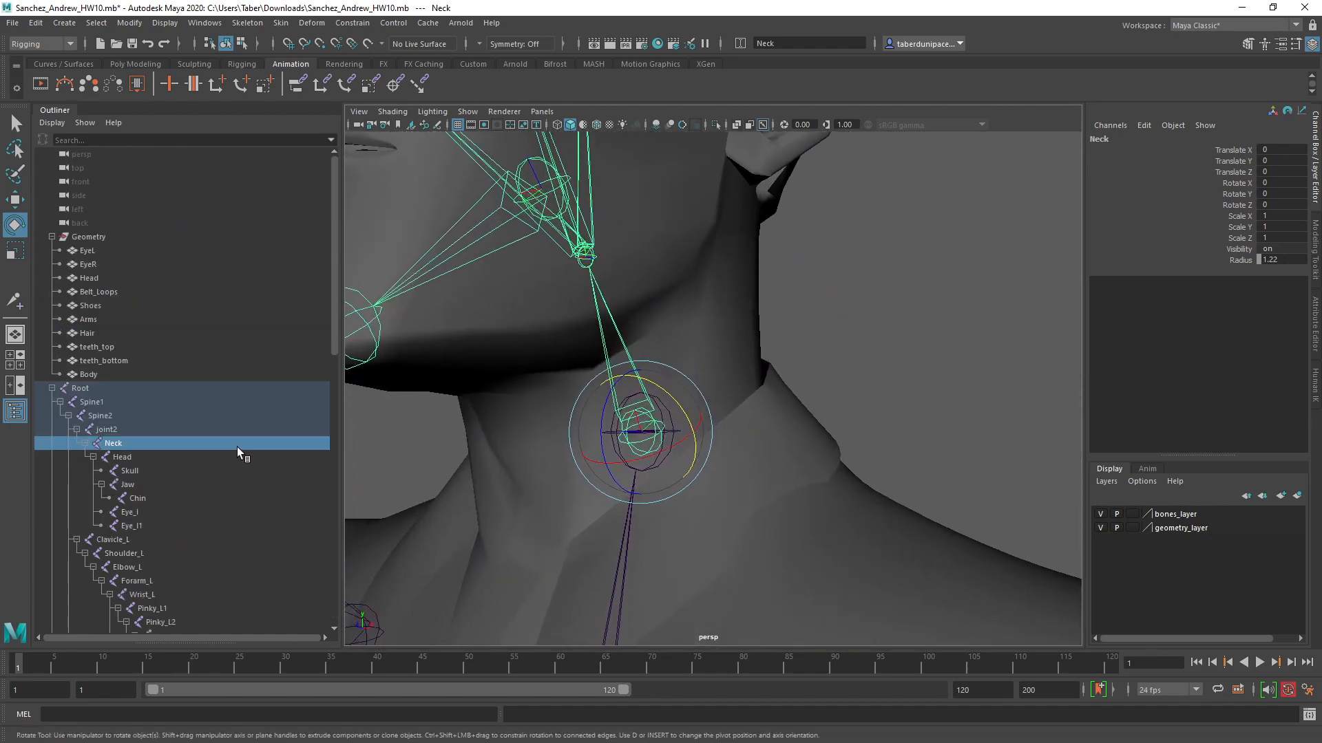
pyautogui.click(114, 428)
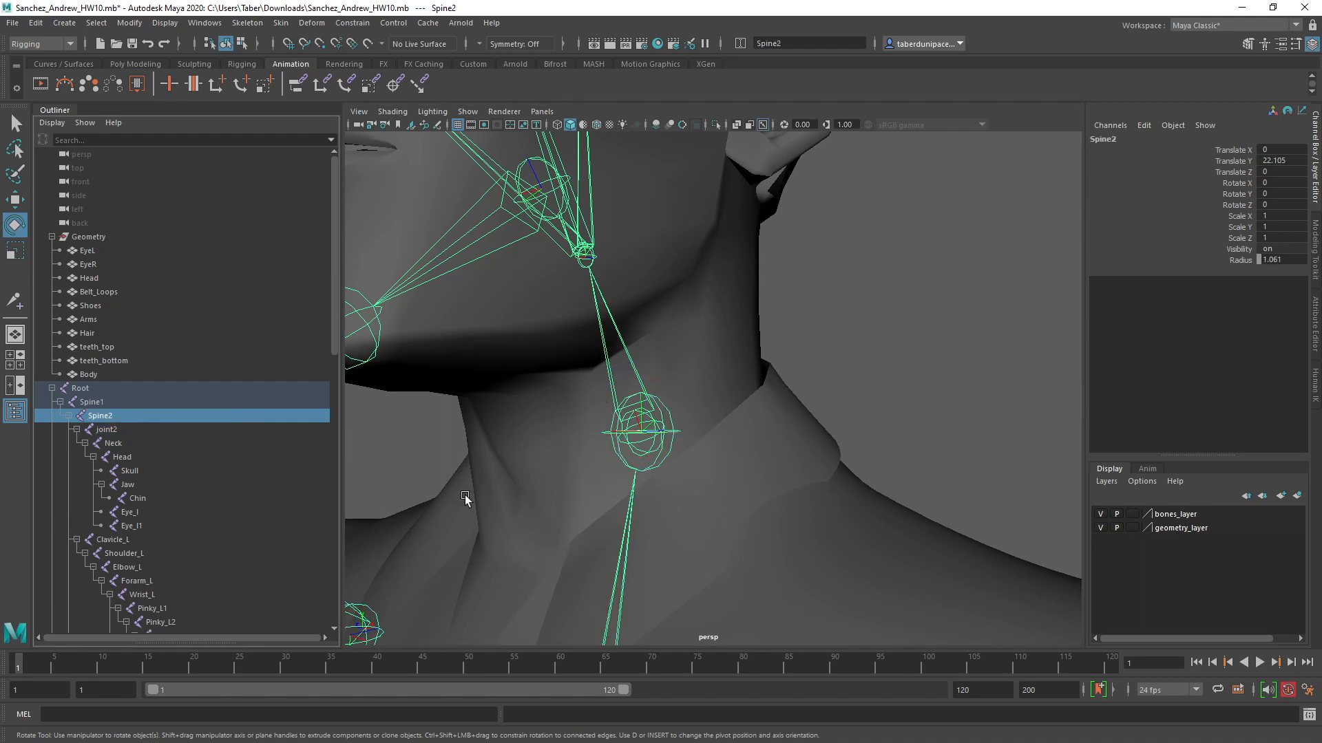
pyautogui.press('f')
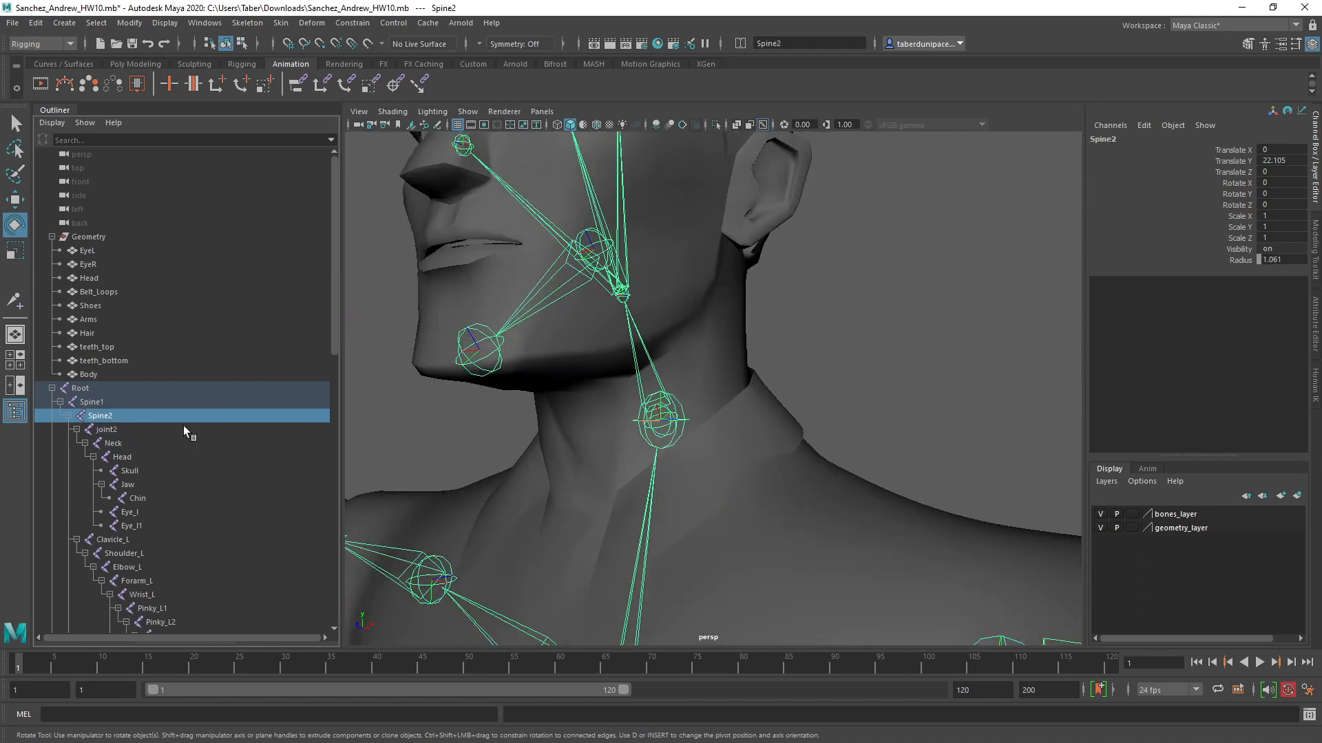
pyautogui.click(112, 444)
pyautogui.hotkey('shift', 'p')
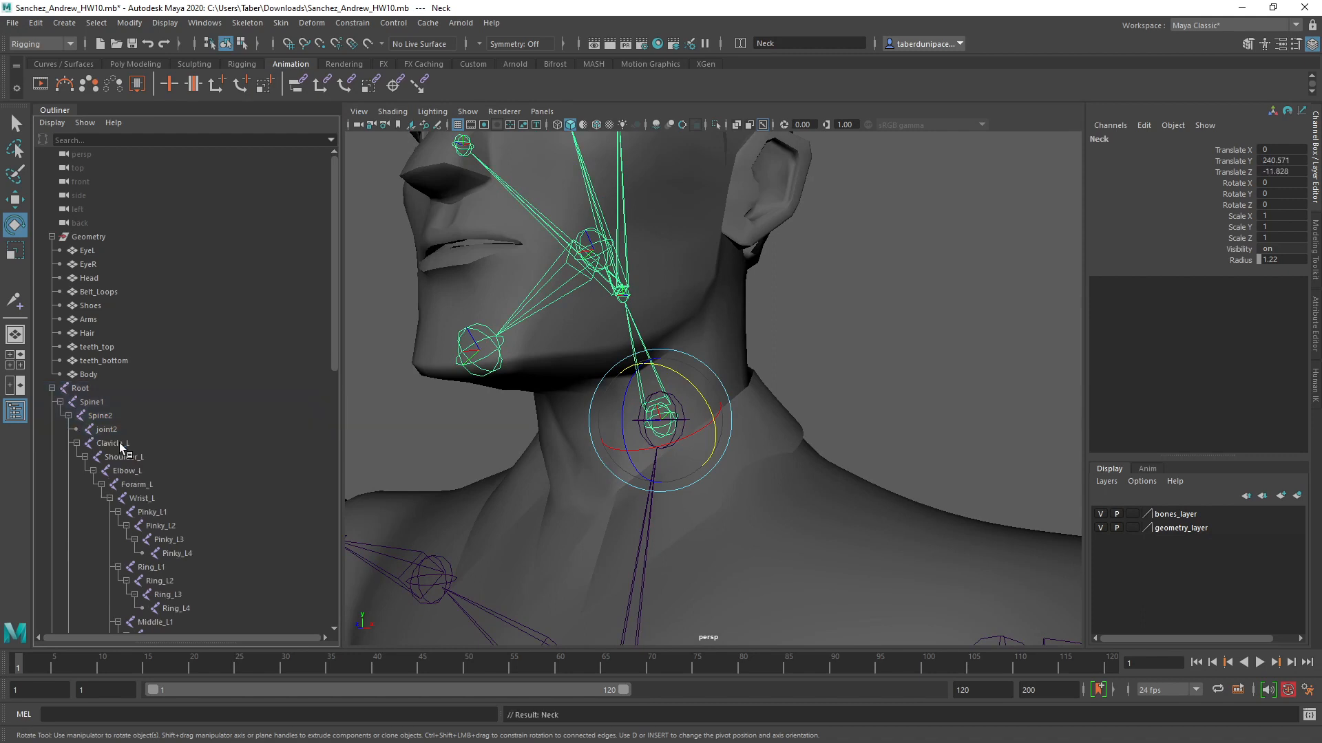
# Step: Locate the detached Neck in the hierarchy and delete the extra joint2 under Spine2
pyautogui.click(716, 382)
pyautogui.click(666, 409)
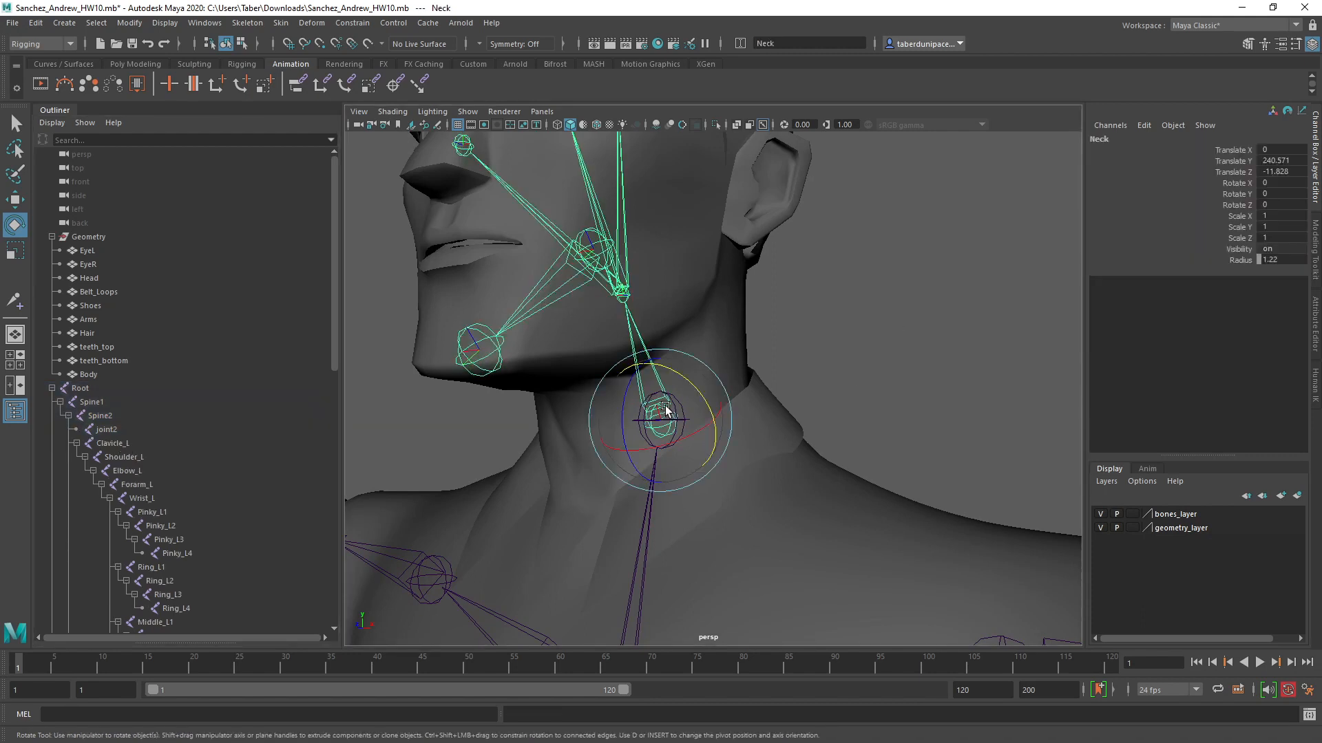
pyautogui.scroll(-14, 155, 524)
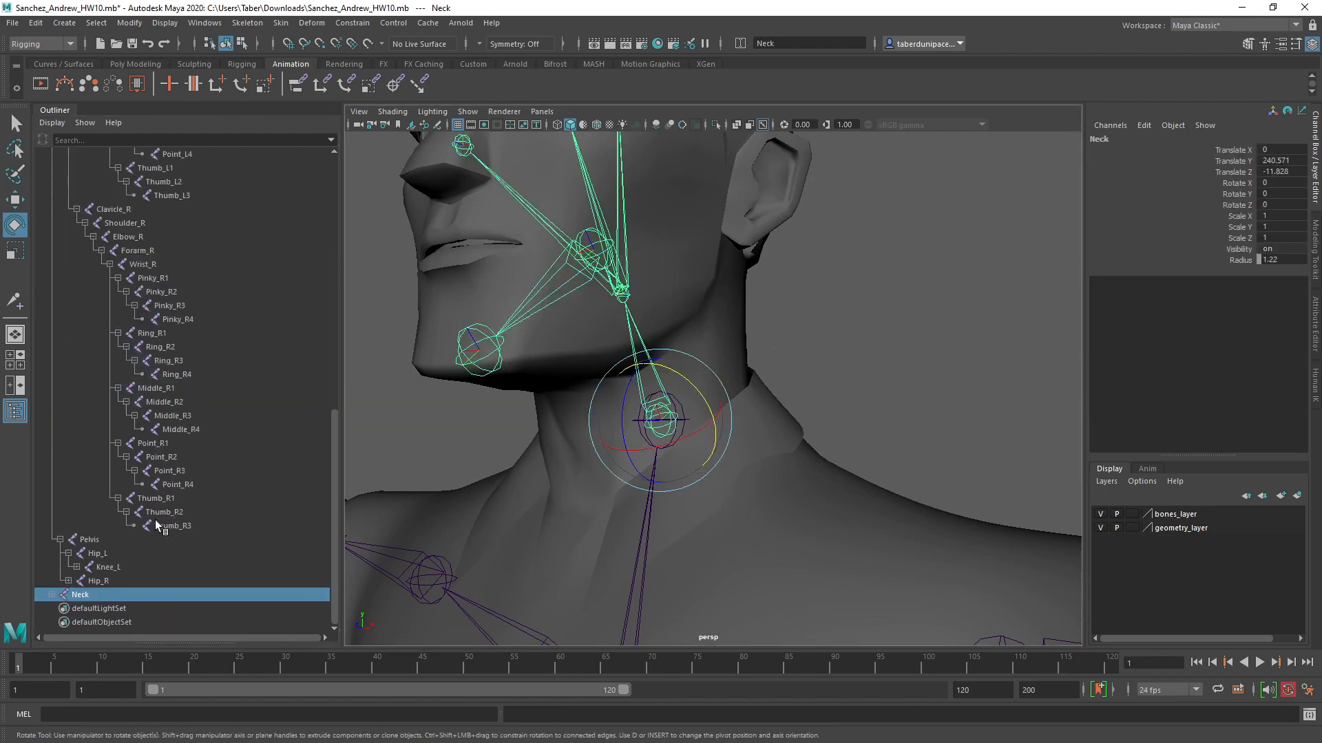
pyautogui.scroll(14, 180, 488)
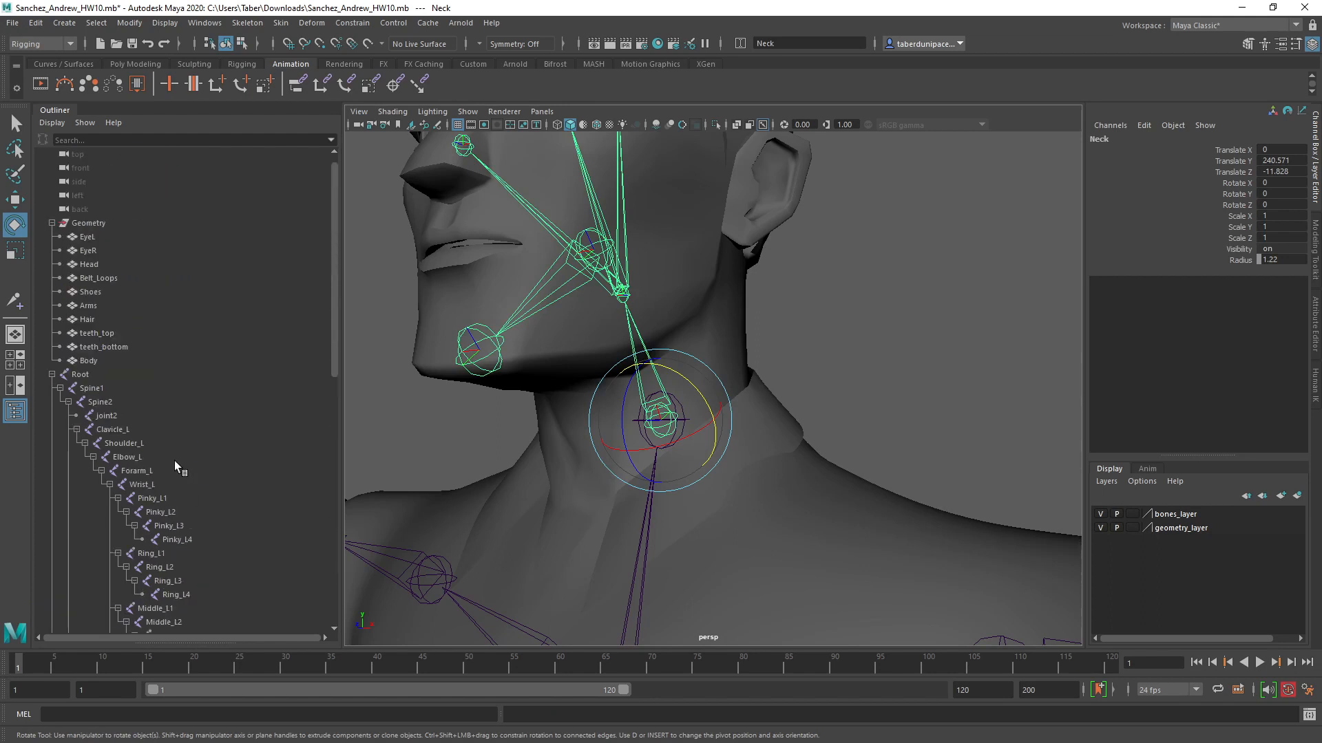
pyautogui.click(110, 415)
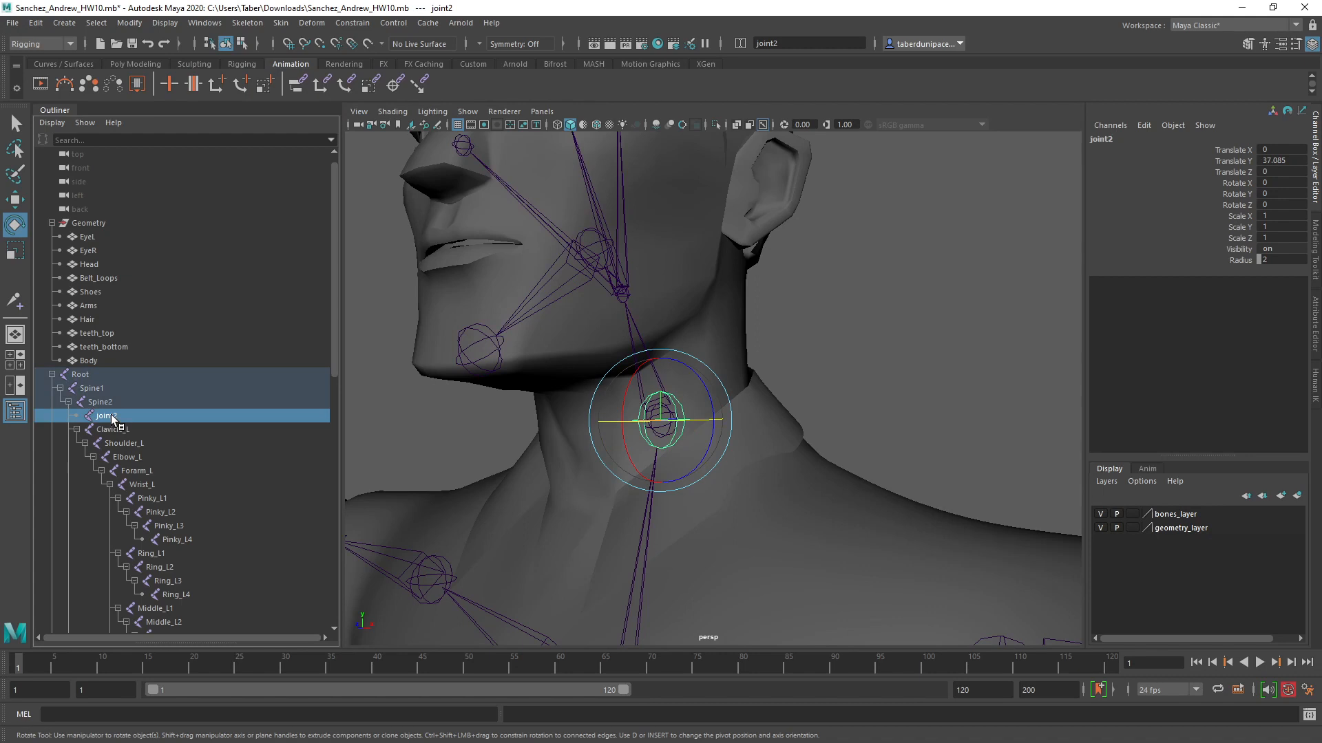
pyautogui.press('f')
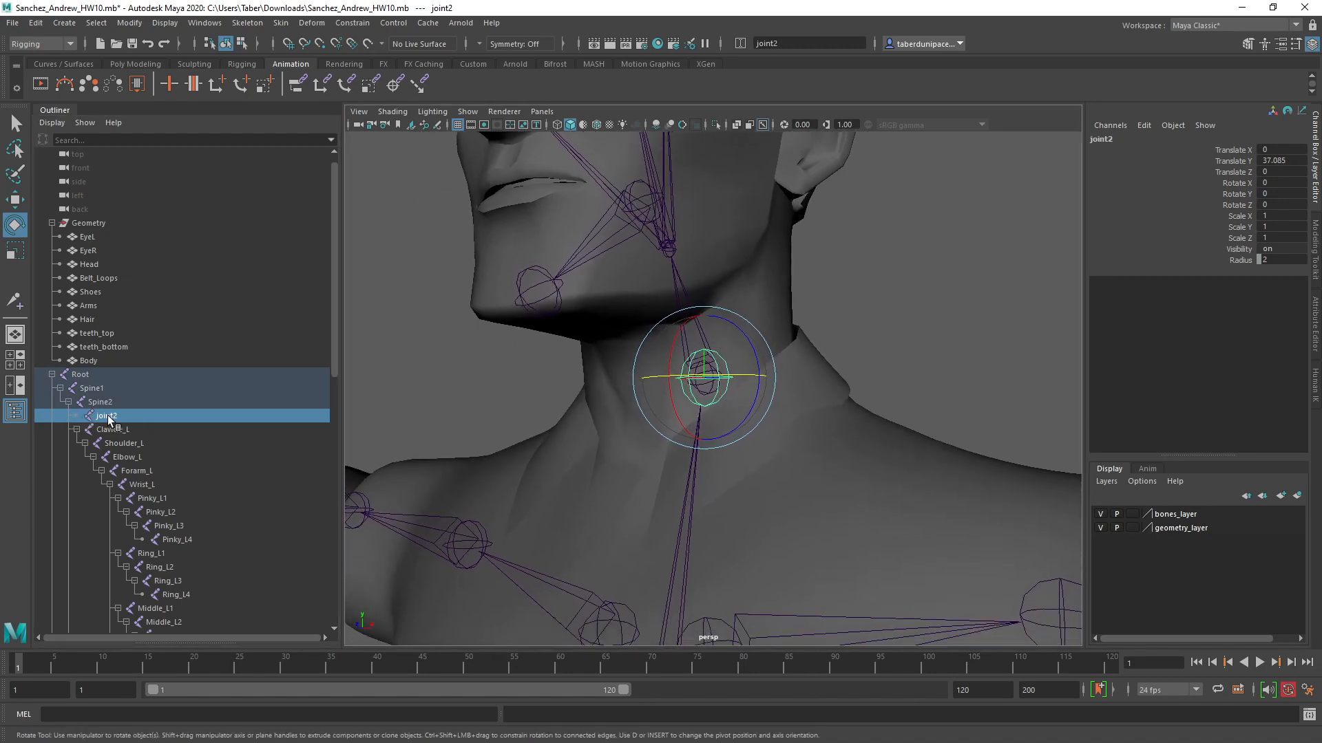
pyautogui.press('Delete')
# Step: Parent the Neck joint to Spine2 and clear the selection
pyautogui.click(709, 382)
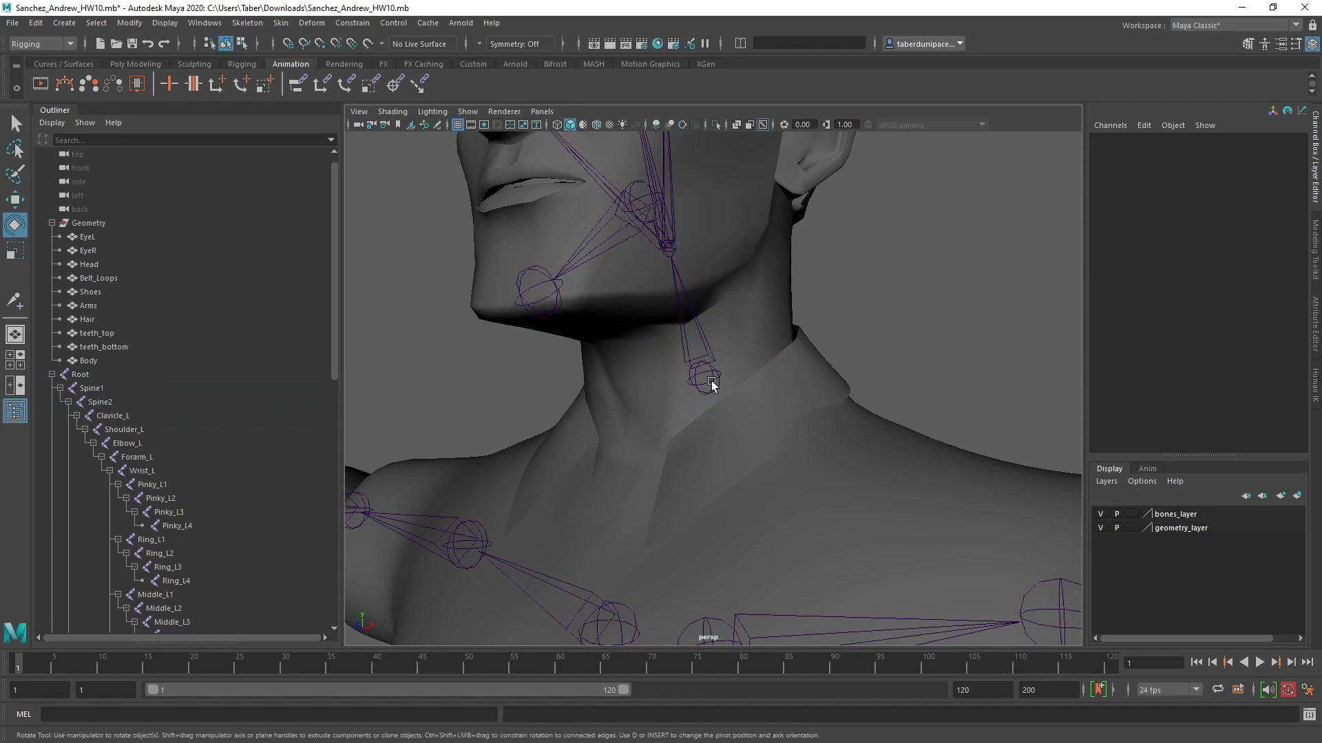
pyautogui.keyDown('alt'); pyautogui.moveTo(710, 568); pyautogui.dragTo(671, 552, button='middle'); pyautogui.keyUp('alt')
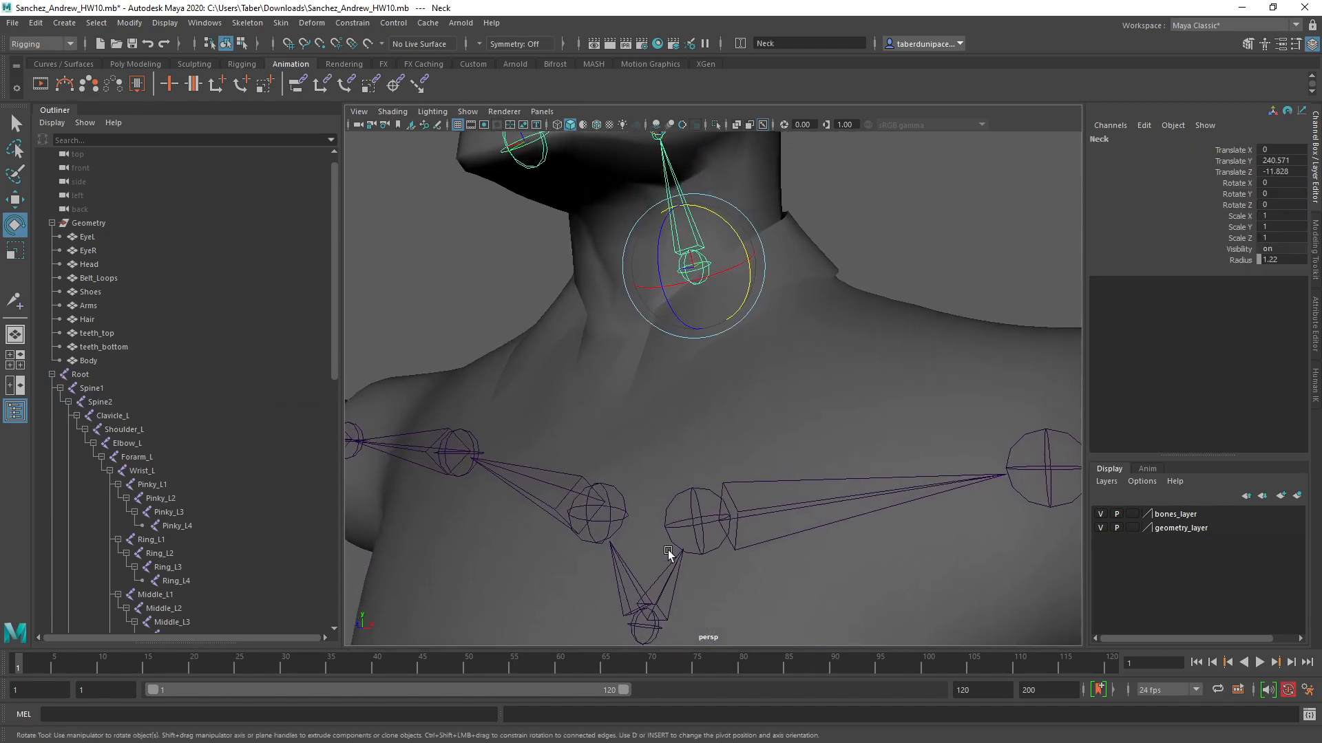
pyautogui.click(639, 628)
pyautogui.press('p')
pyautogui.click(894, 223)
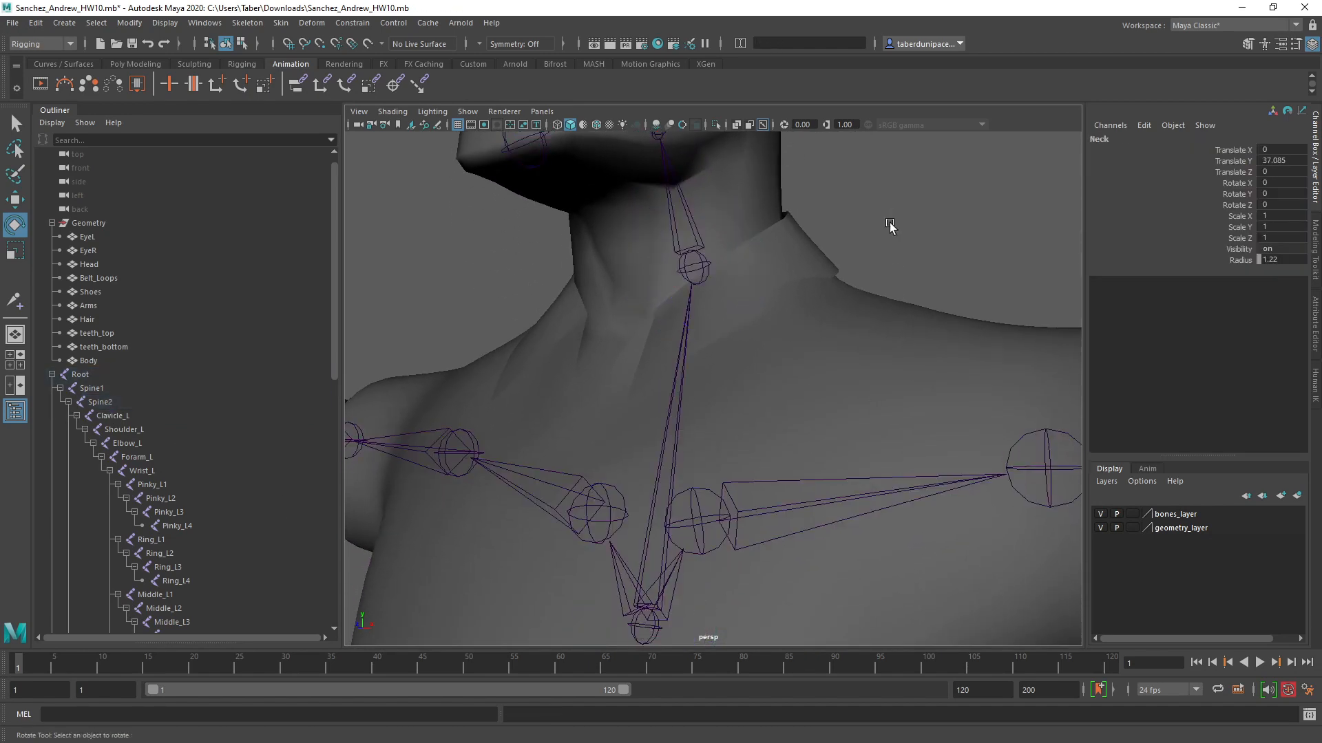
# Step: Select Spine2 and inspect the connected neck, head and clavicle chains
pyautogui.scroll(-3, 763, 366)
pyautogui.keyDown('alt'); pyautogui.moveTo(764, 366); pyautogui.dragTo(714, 478); pyautogui.keyUp('alt')
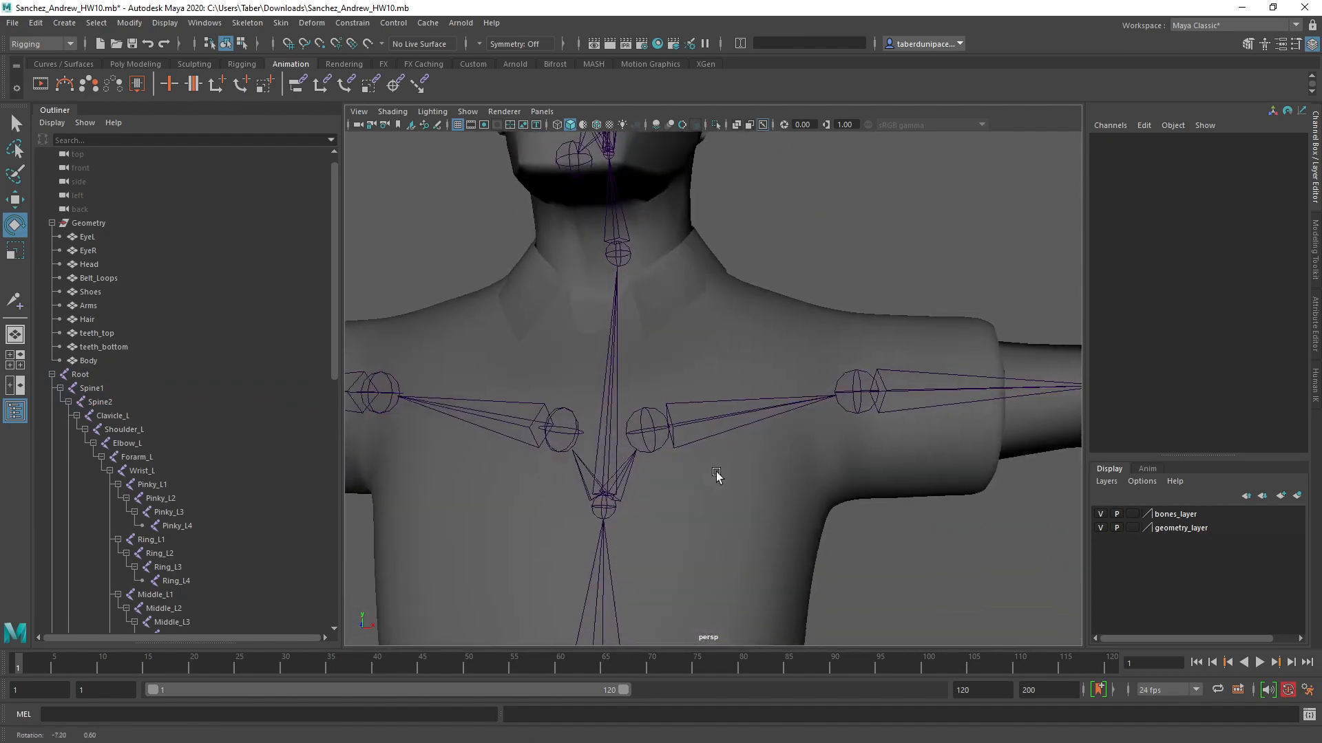
pyautogui.click(604, 510)
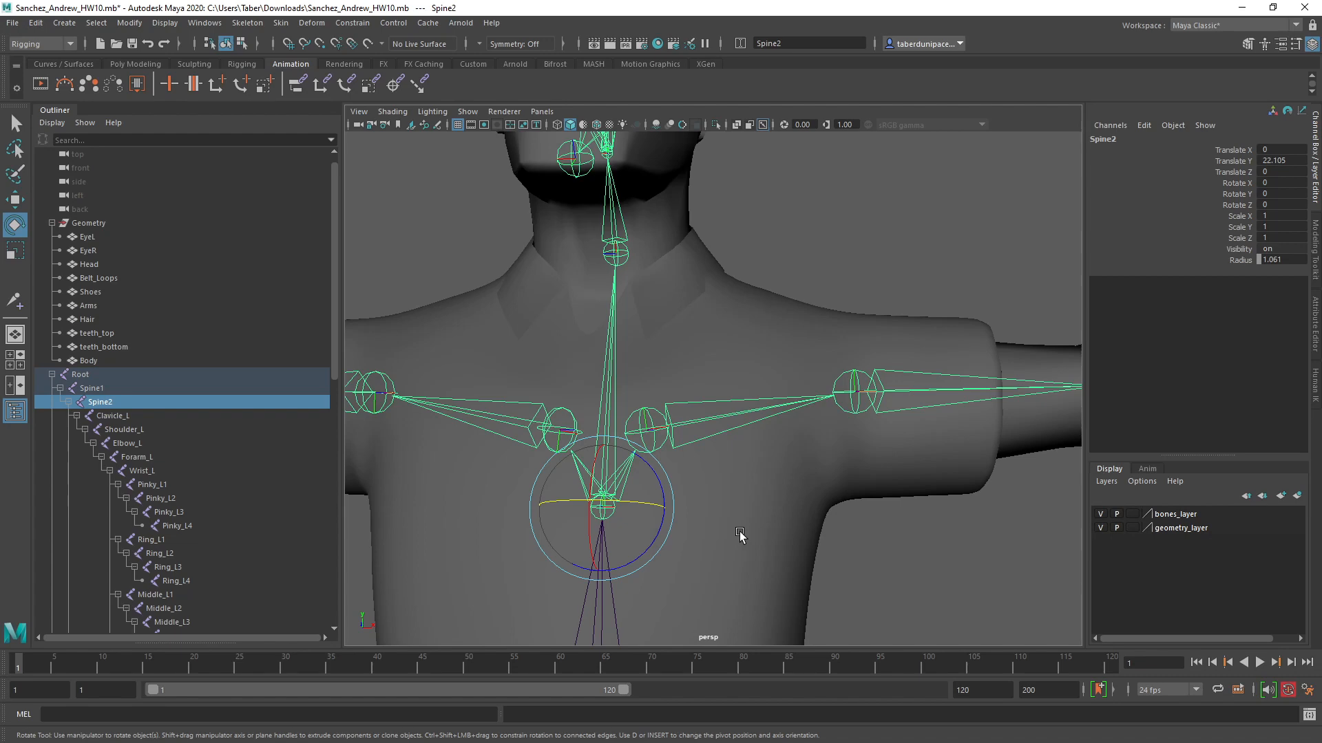
pyautogui.keyDown('alt'); pyautogui.moveTo(740, 535); pyautogui.dragTo(702, 540); pyautogui.keyUp('alt')
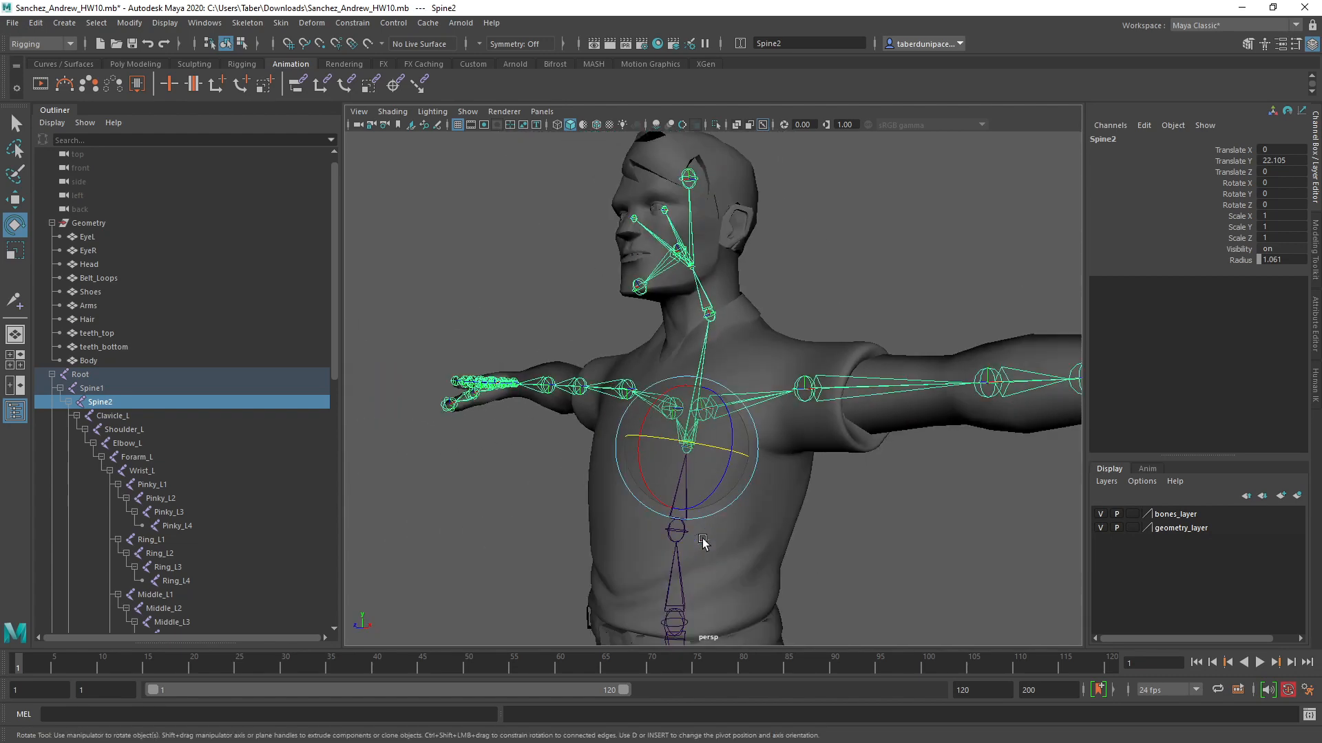
# Step: Clear the selection, review the whole skeleton inside the character and save the scene
pyautogui.click(848, 250)
pyautogui.scroll(-8, 862, 429)
pyautogui.keyDown('alt'); pyautogui.moveTo(753, 484); pyautogui.dragTo(797, 478); pyautogui.keyUp('alt')
pyautogui.keyDown('alt'); pyautogui.moveTo(796, 478); pyautogui.dragTo(793, 440, button='middle'); pyautogui.keyUp('alt')
pyautogui.keyDown('alt'); pyautogui.moveTo(760, 483); pyautogui.dragTo(778, 485); pyautogui.keyUp('alt')
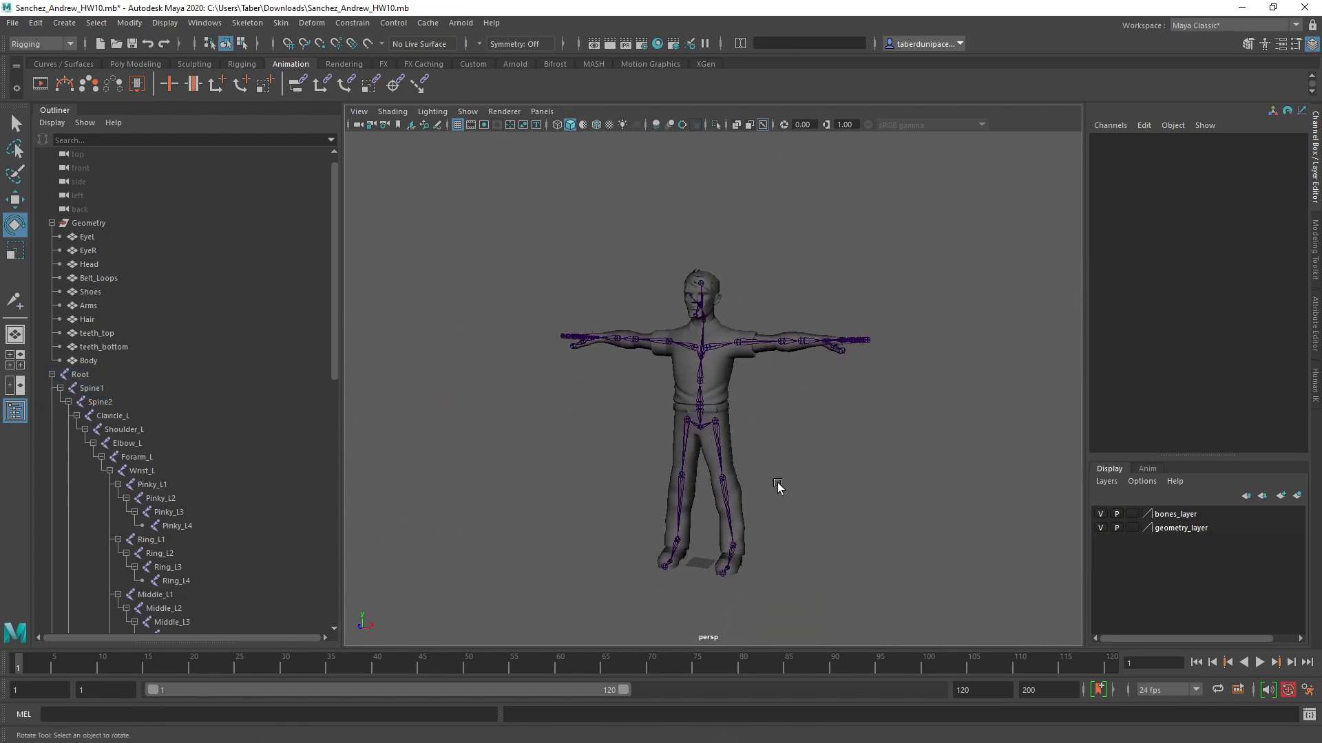
pyautogui.keyDown('alt'); pyautogui.moveTo(778, 486); pyautogui.dragTo(772, 448, button='middle'); pyautogui.keyUp('alt')
pyautogui.keyDown('alt'); pyautogui.moveTo(665, 481); pyautogui.dragTo(968, 497, button='right'); pyautogui.keyUp('alt')
pyautogui.keyDown('alt'); pyautogui.moveTo(859, 439); pyautogui.dragTo(803, 386, button='right'); pyautogui.keyUp('alt')
pyautogui.keyDown('alt'); pyautogui.moveTo(803, 386); pyautogui.dragTo(804, 397, button='middle'); pyautogui.keyUp('alt')
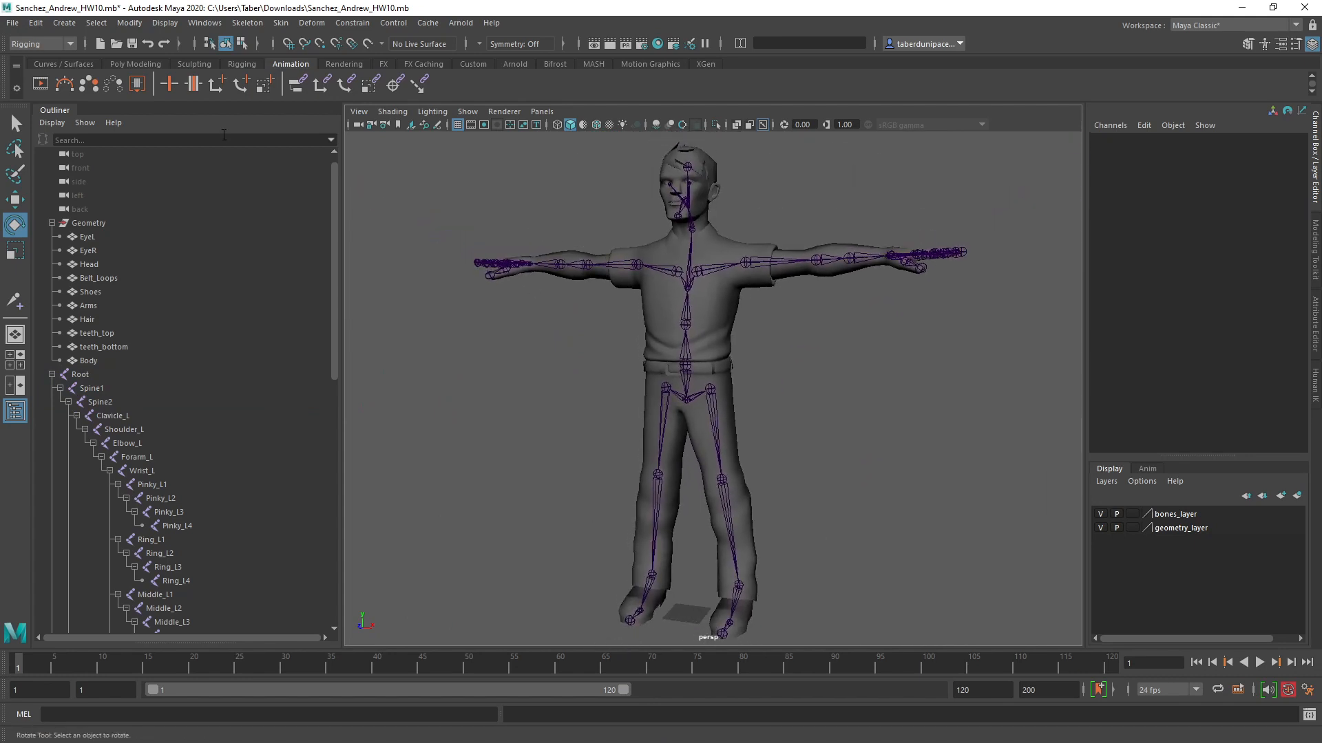
pyautogui.click(130, 44)
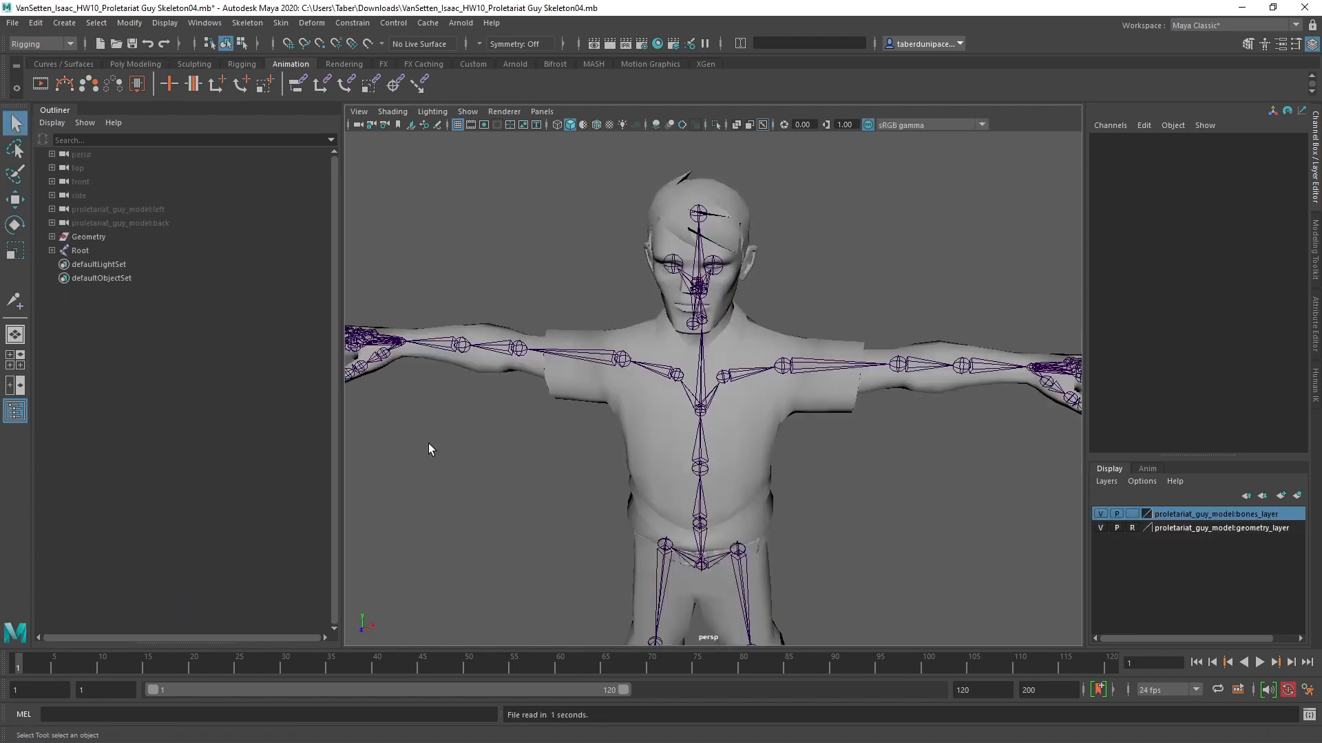
# Step: Expand the whole Geometry group and inspect EyeLShape and its EyeL parent for leftover inputs
pyautogui.keyDown('shift'); pyautogui.click(51, 237); pyautogui.keyUp('shift')
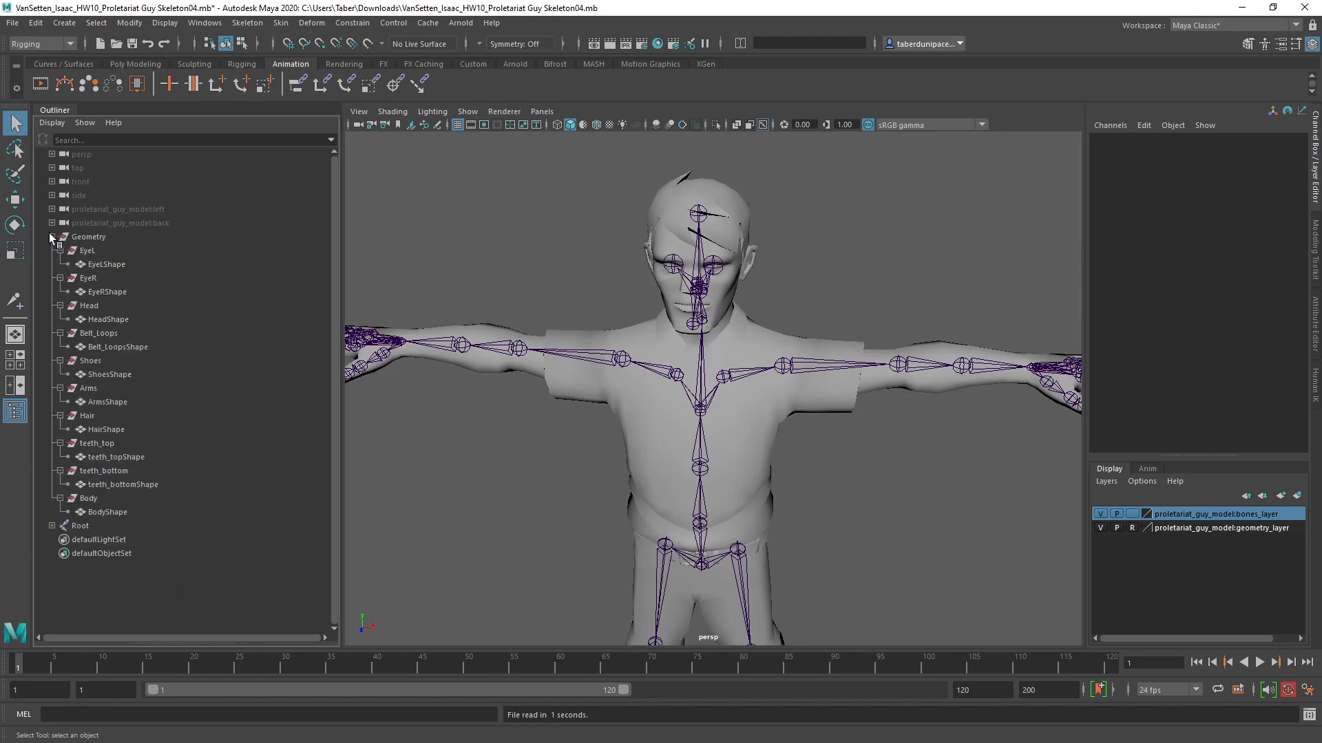
pyautogui.click(119, 266)
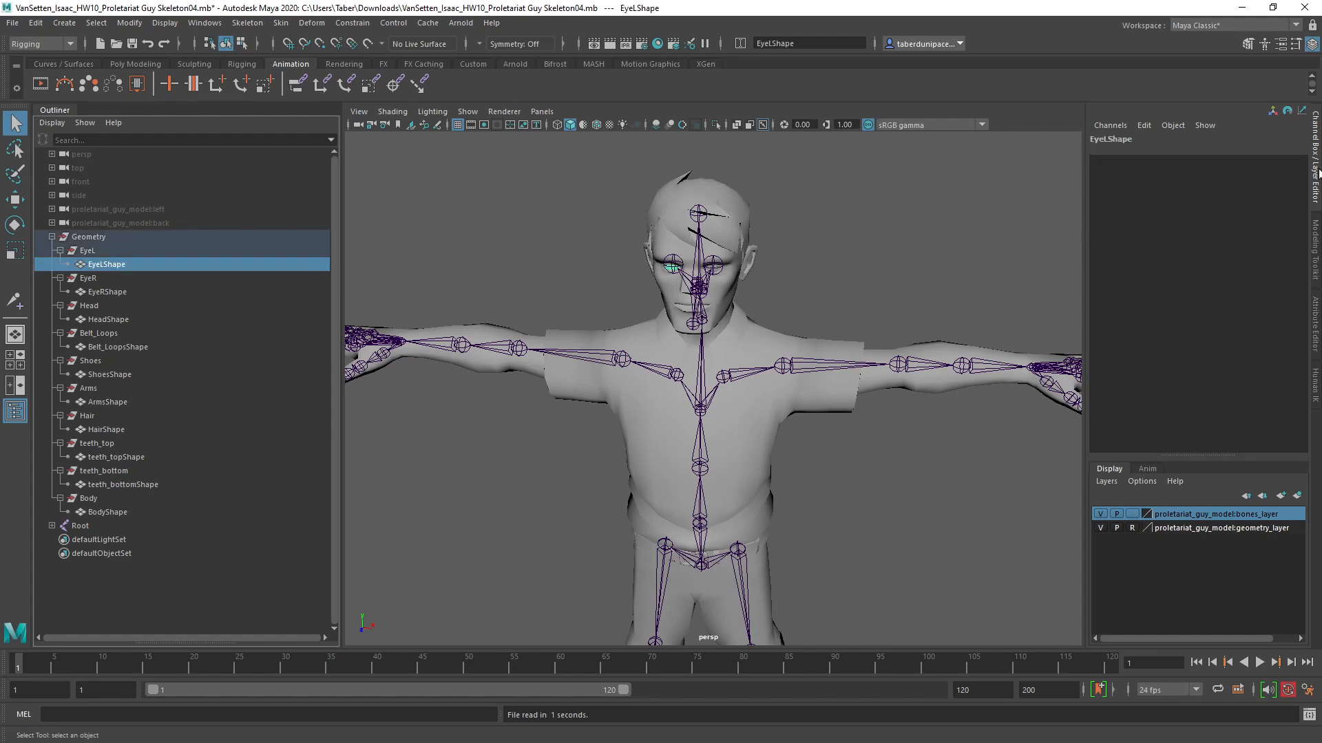
pyautogui.click(944, 207)
pyautogui.click(89, 251)
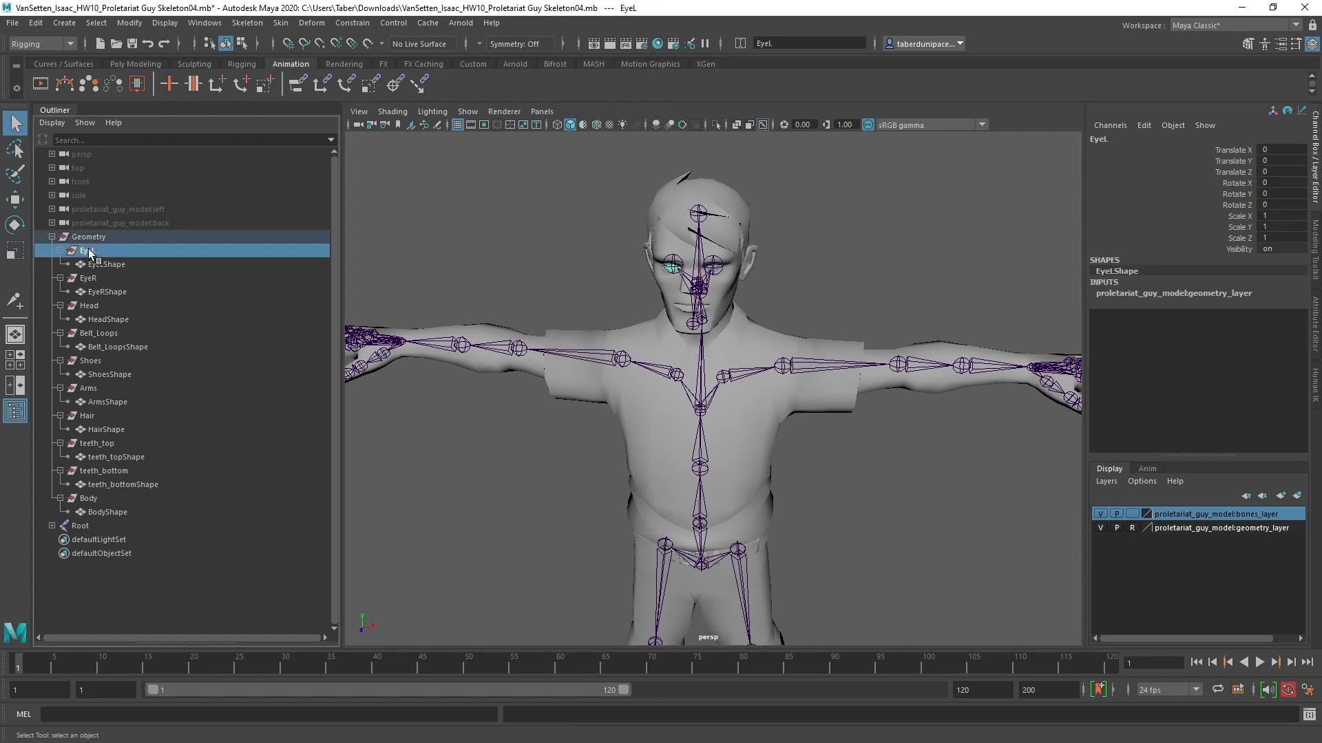
# Step: Delete the construction history of the Geometry group and clear the selection
pyautogui.click(88, 237)
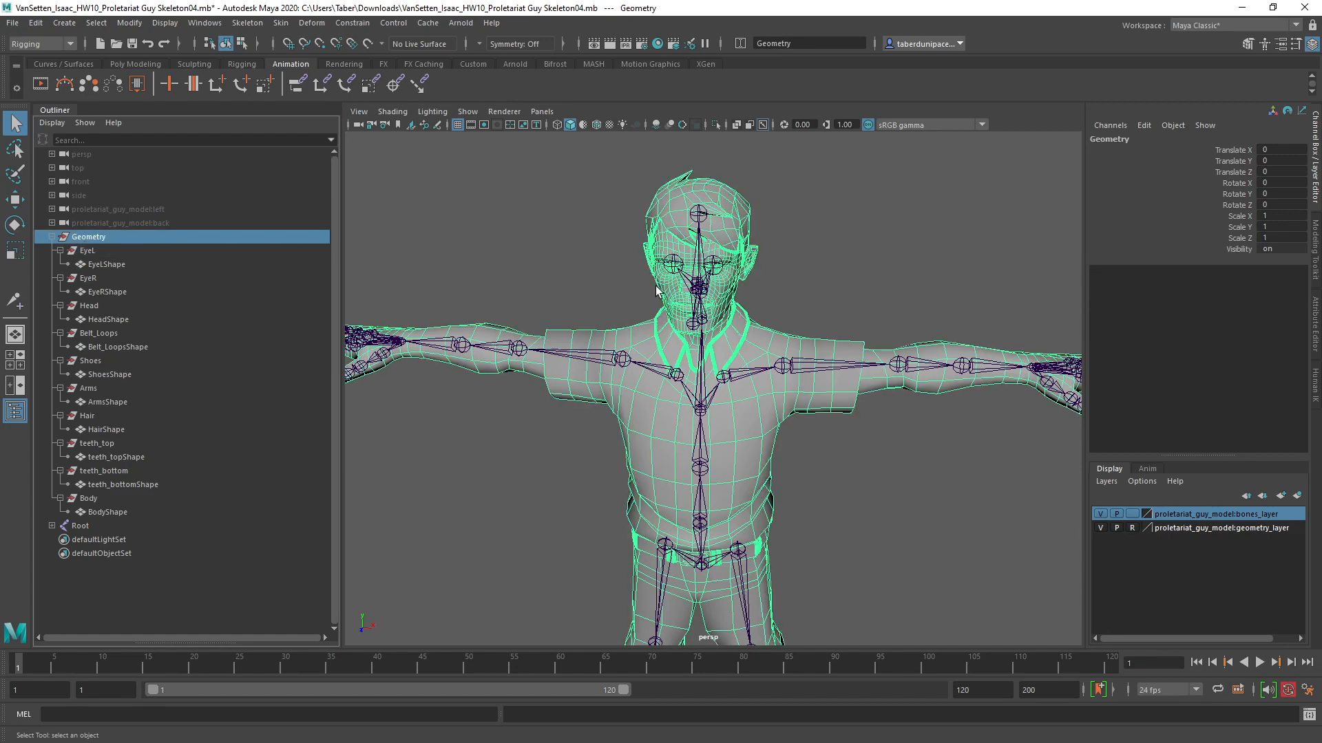
pyautogui.press('f')
pyautogui.keyDown('alt'); pyautogui.moveTo(606, 332); pyautogui.dragTo(600, 275, button='middle'); pyautogui.keyUp('alt')
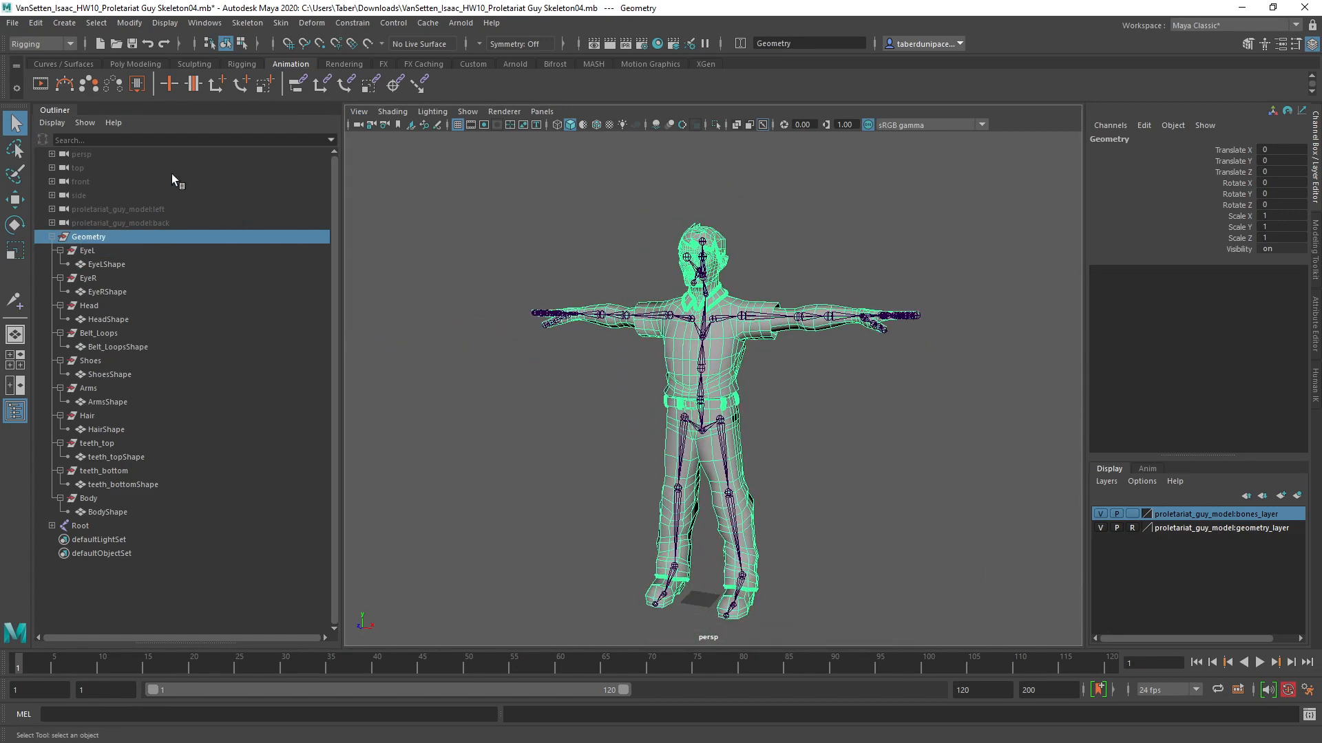
pyautogui.click(35, 23)
pyautogui.moveTo(118, 184)
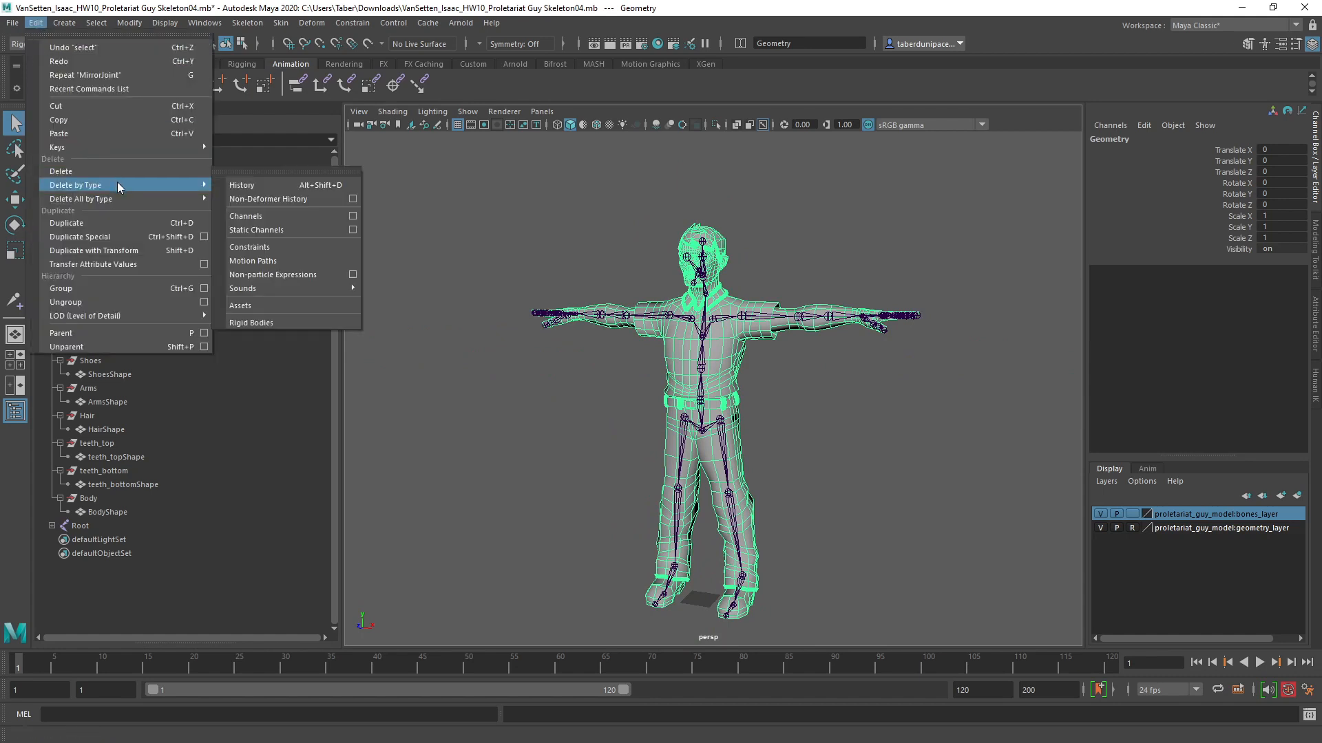
pyautogui.click(242, 185)
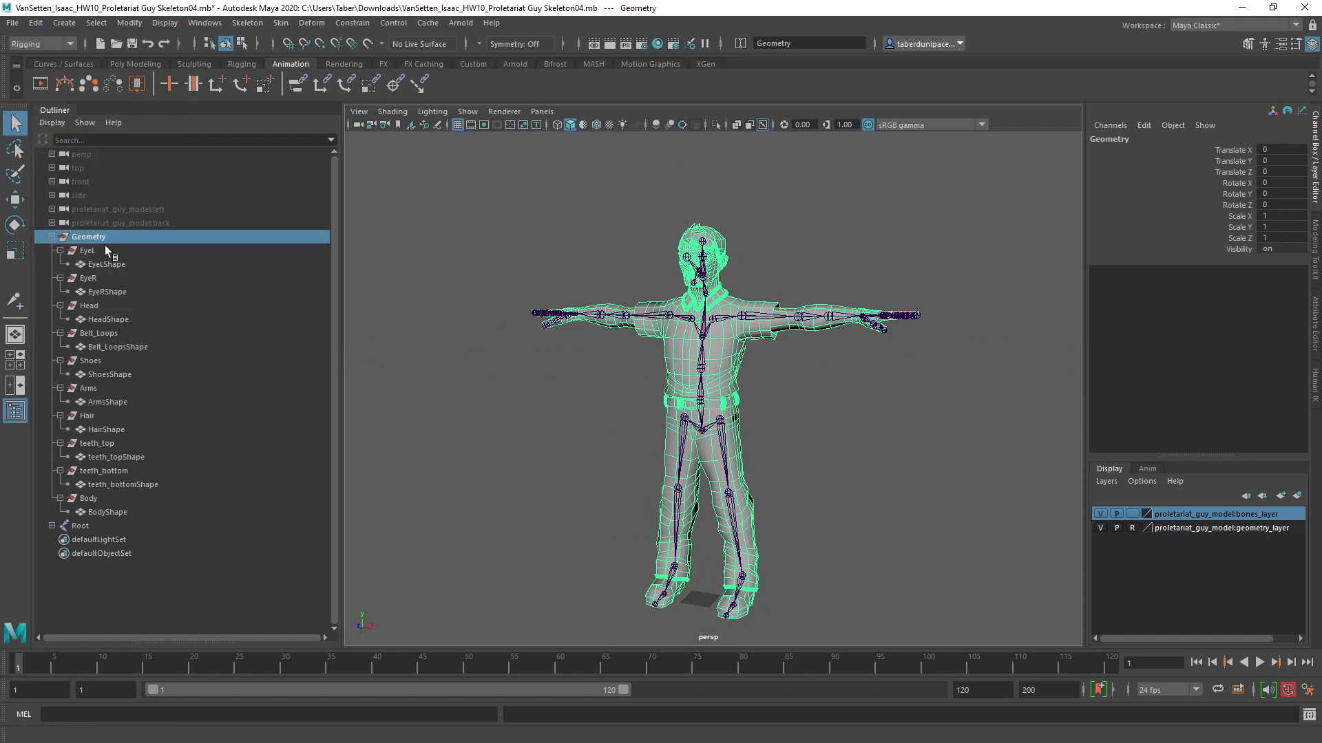
pyautogui.click(563, 251)
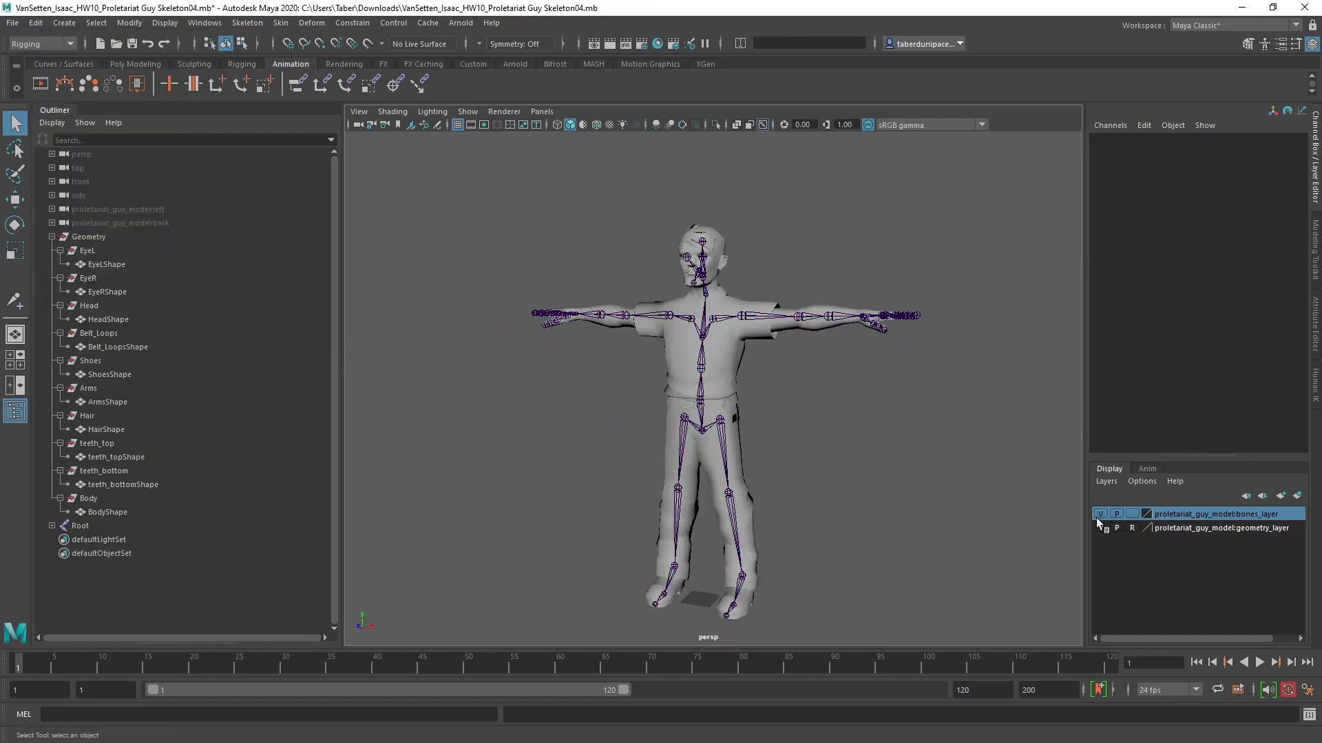
# Step: Hide the bones layer, take the geometry layer out of reference mode and delete the history of all selected meshes
pyautogui.click(1101, 514)
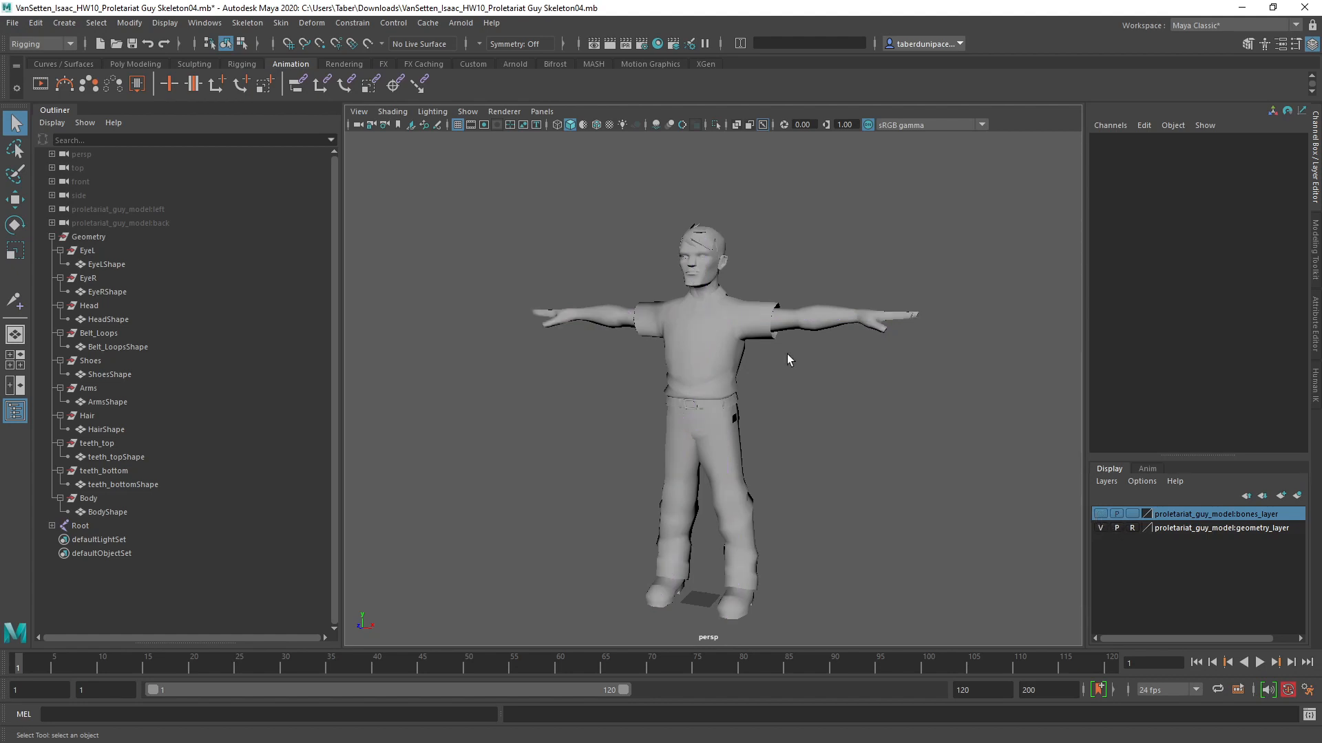
pyautogui.moveTo(471, 166); pyautogui.dragTo(957, 610)
pyautogui.moveTo(493, 184); pyautogui.dragTo(956, 619)
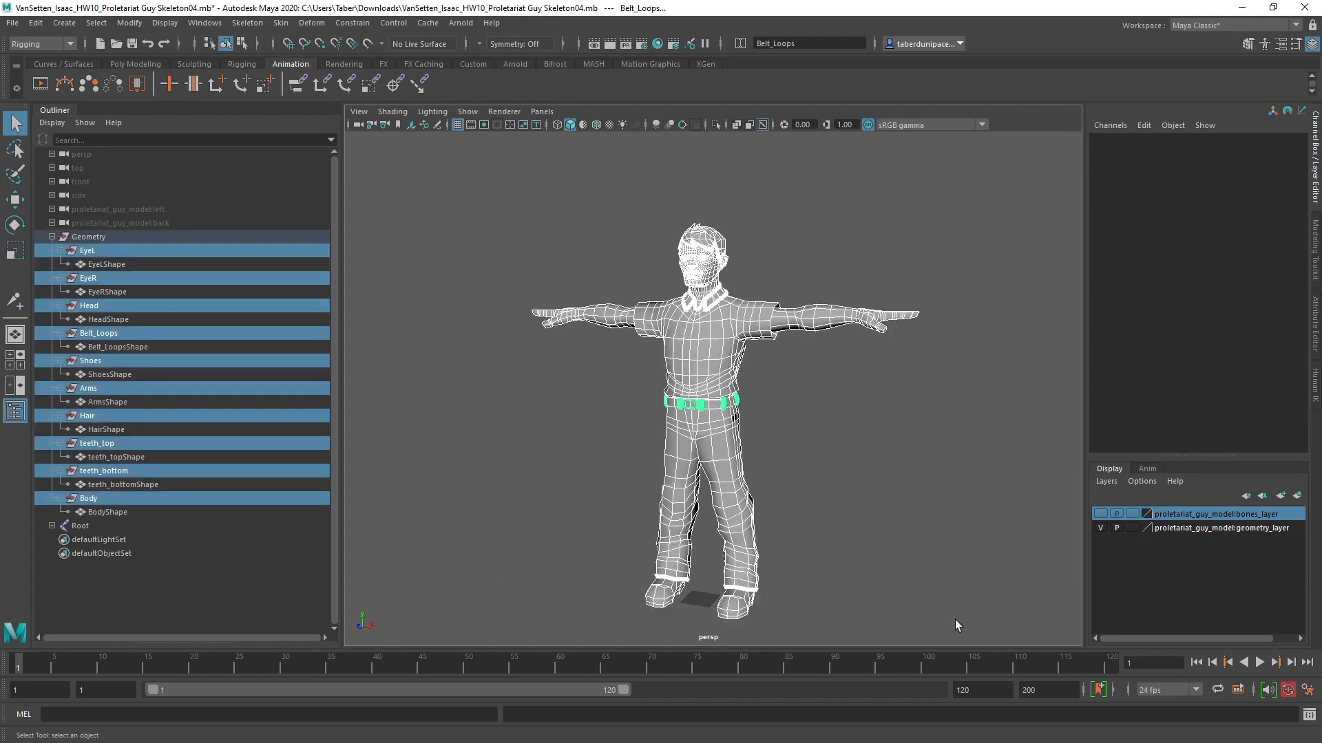
pyautogui.click(38, 23)
pyautogui.moveTo(98, 183)
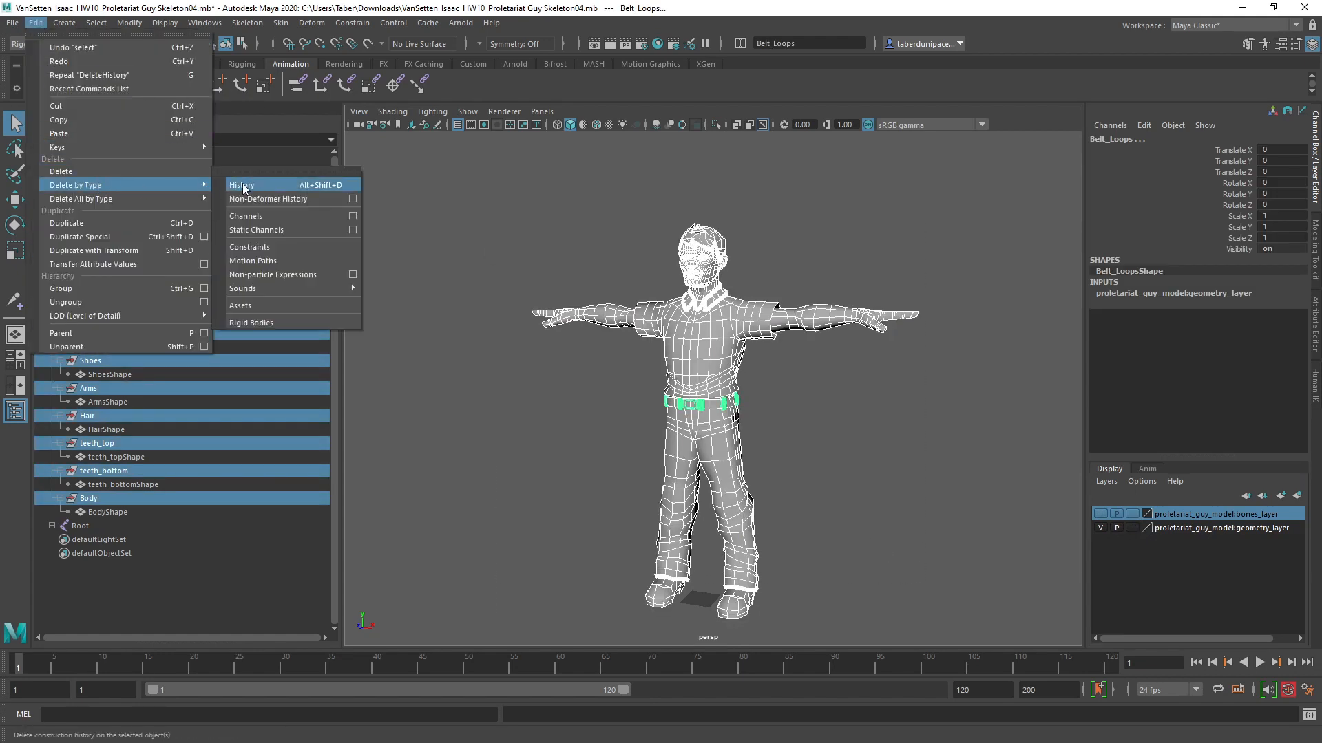
pyautogui.click(243, 185)
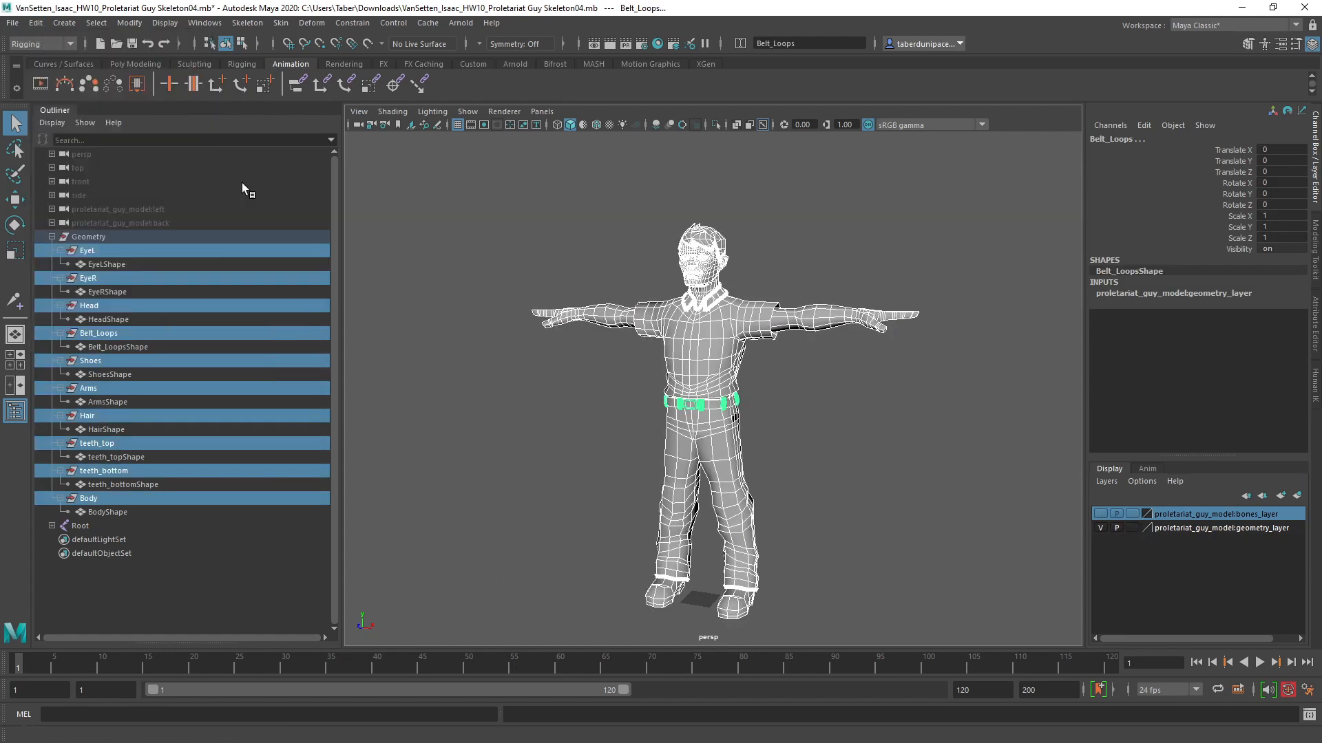
# Step: Check EyeLShape, EyeL and the Geometry group for their transform values and inputs
pyautogui.click(85, 263)
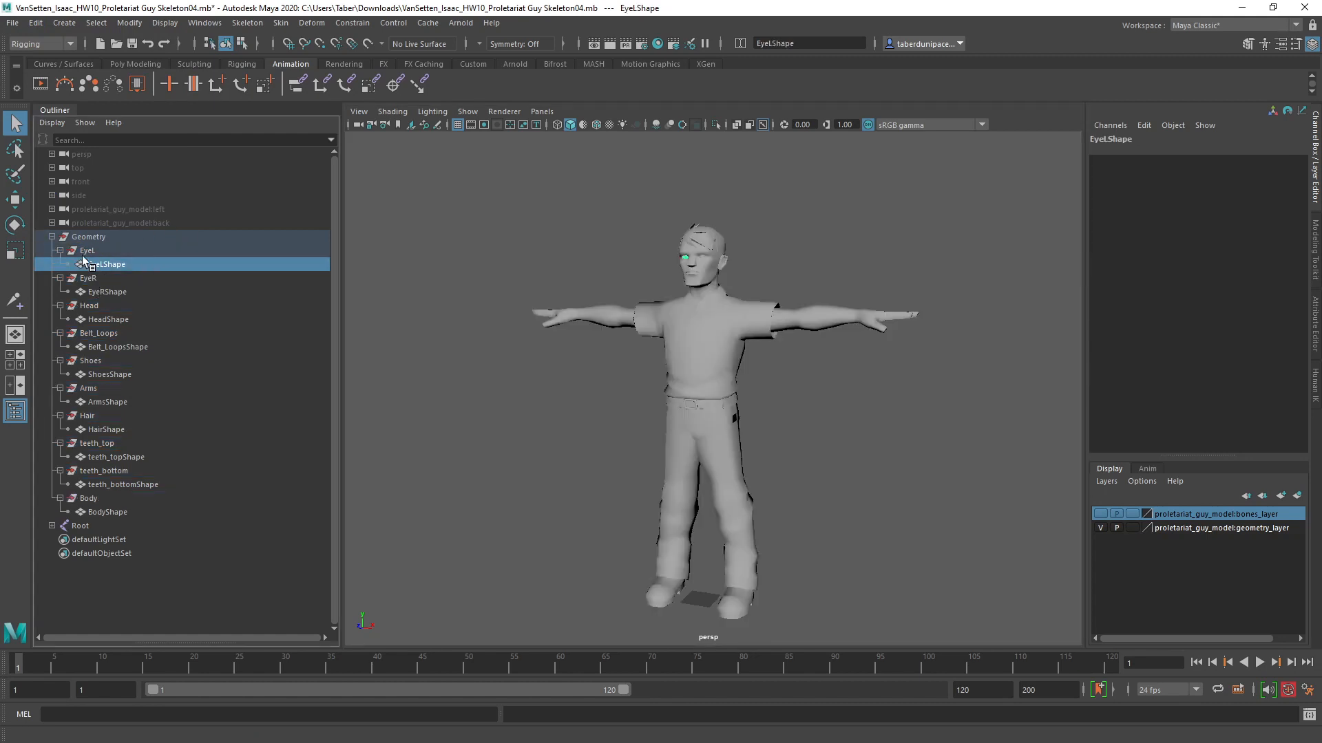
pyautogui.click(80, 251)
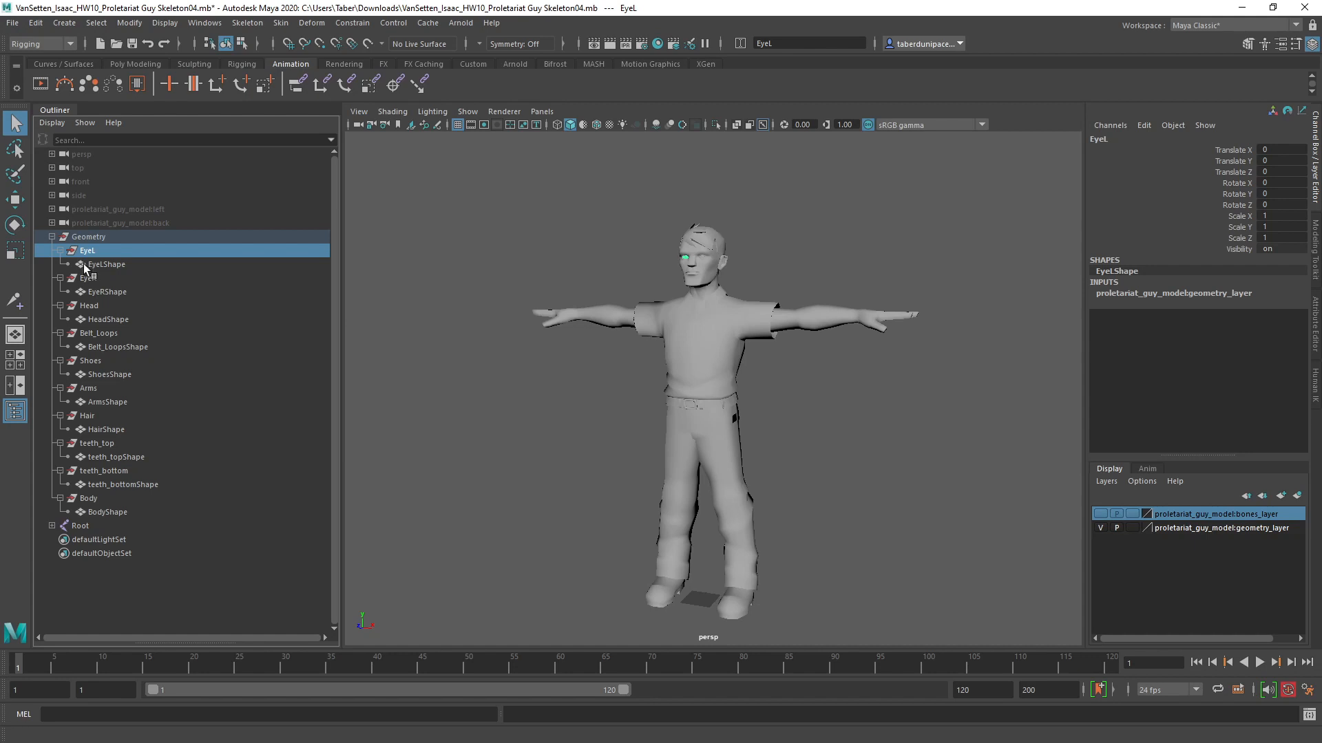
pyautogui.click(84, 236)
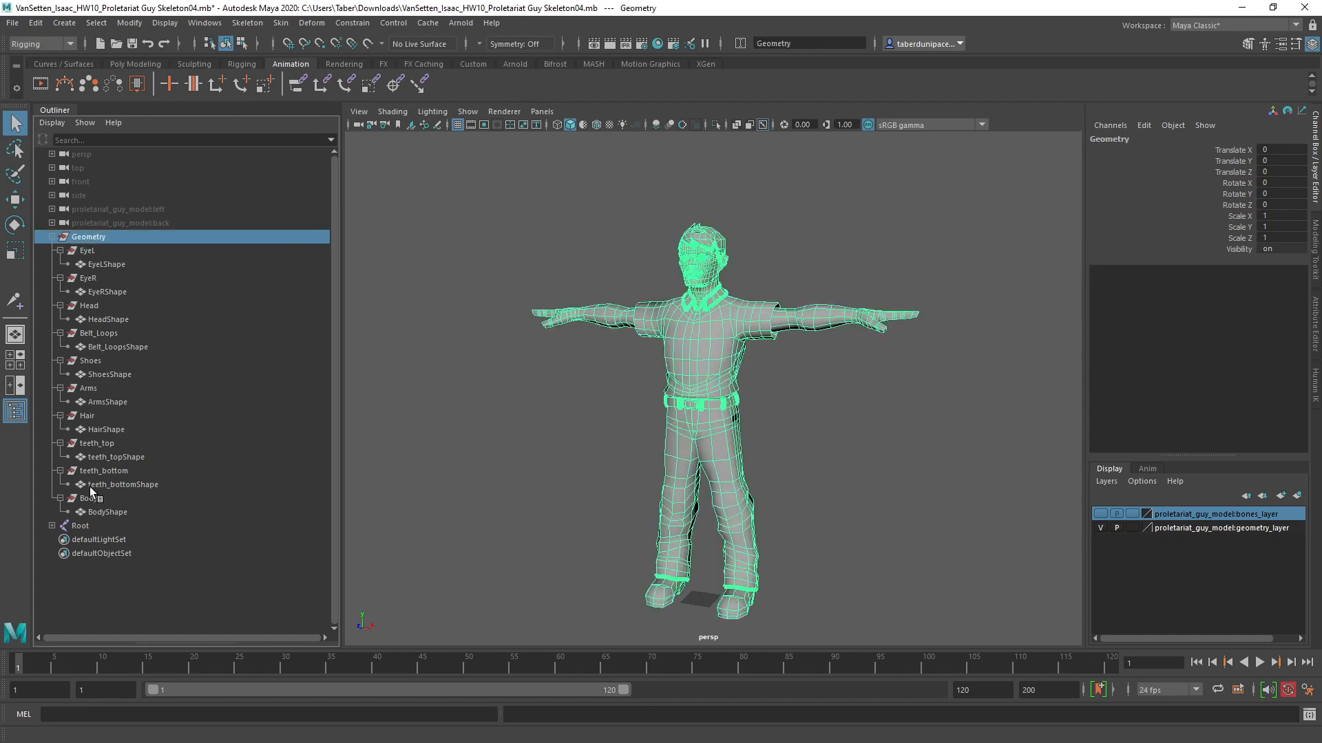
# Step: Freeze the transformations of all the character's meshes and clear the selection
pyautogui.keyDown('shift'); pyautogui.click(102, 512); pyautogui.keyUp('shift')
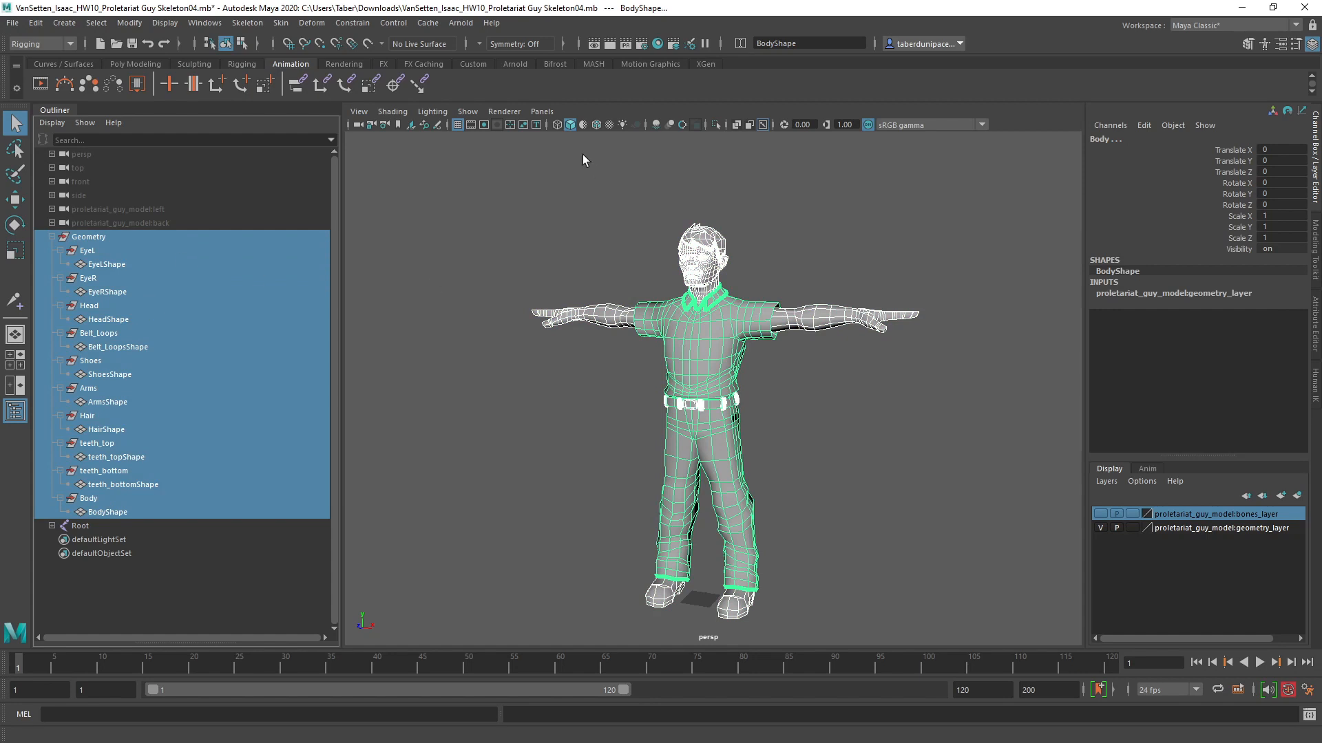
pyautogui.moveTo(485, 172); pyautogui.dragTo(973, 619)
pyautogui.click(128, 23)
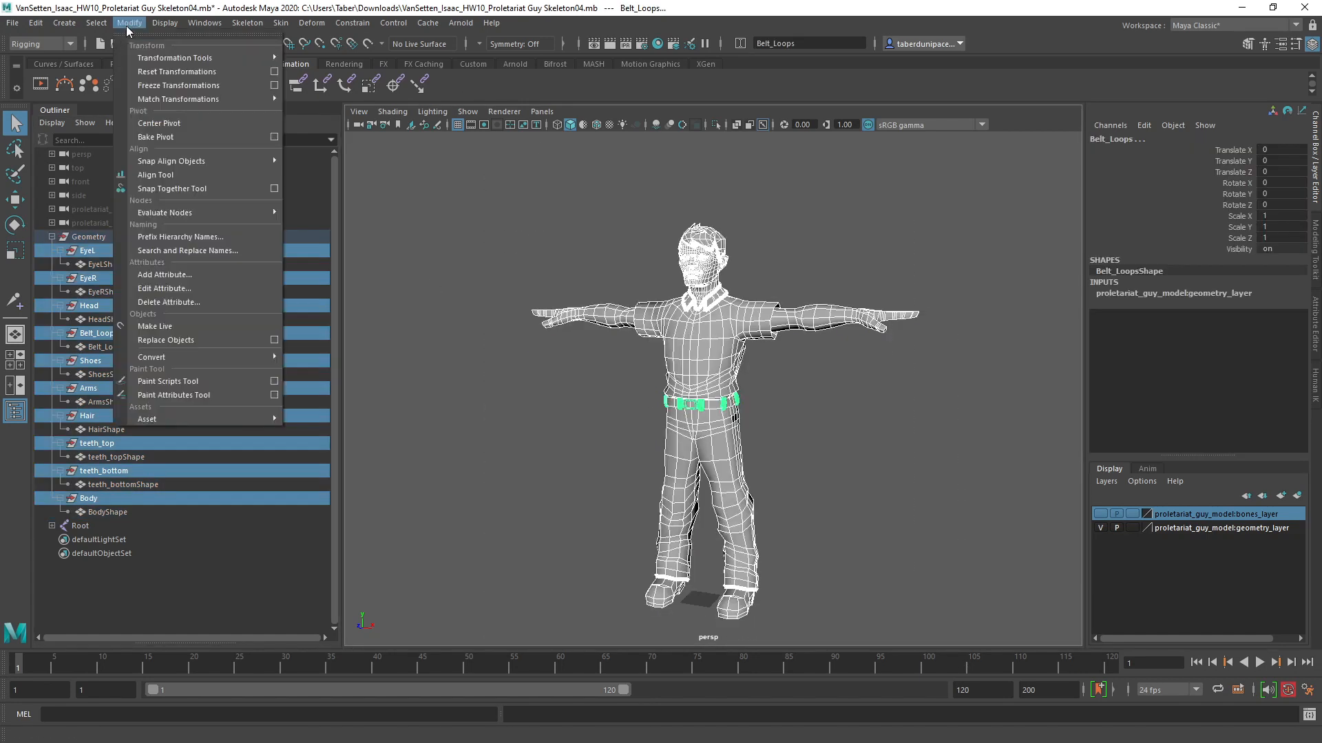
pyautogui.click(196, 85)
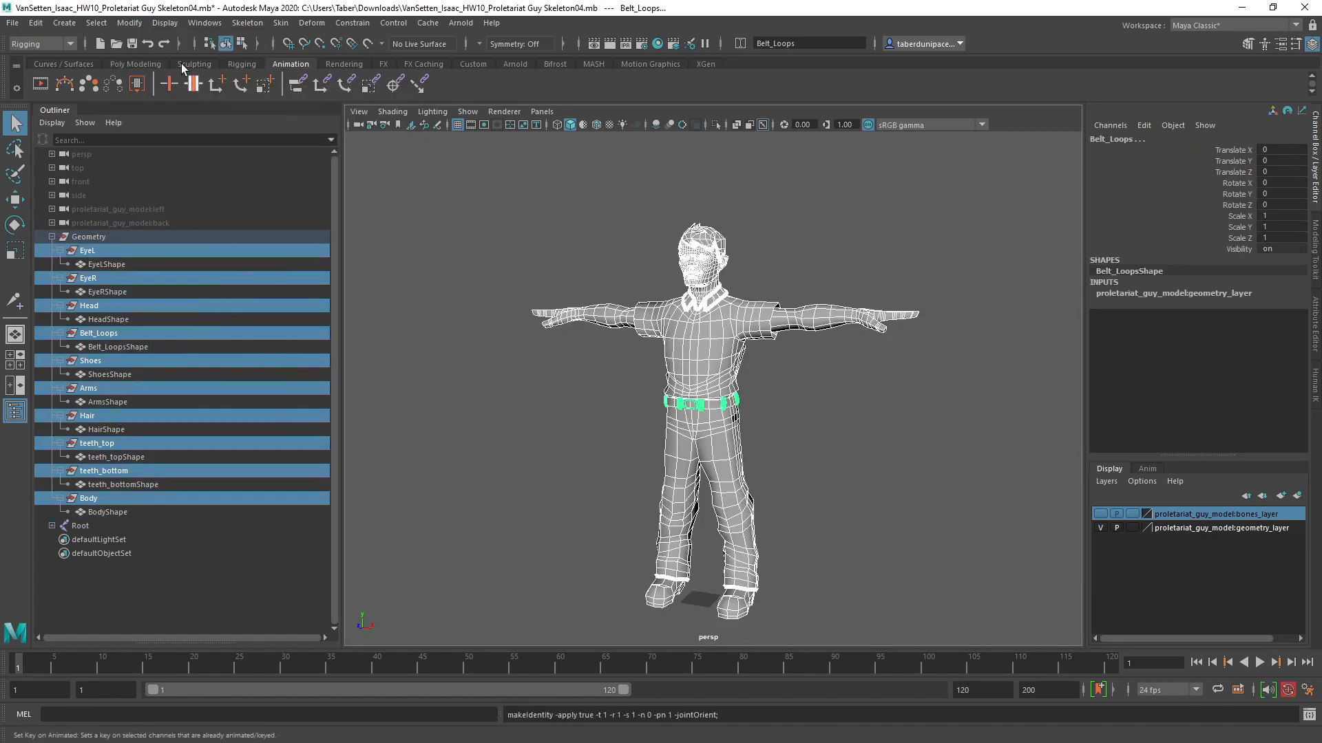
pyautogui.click(539, 210)
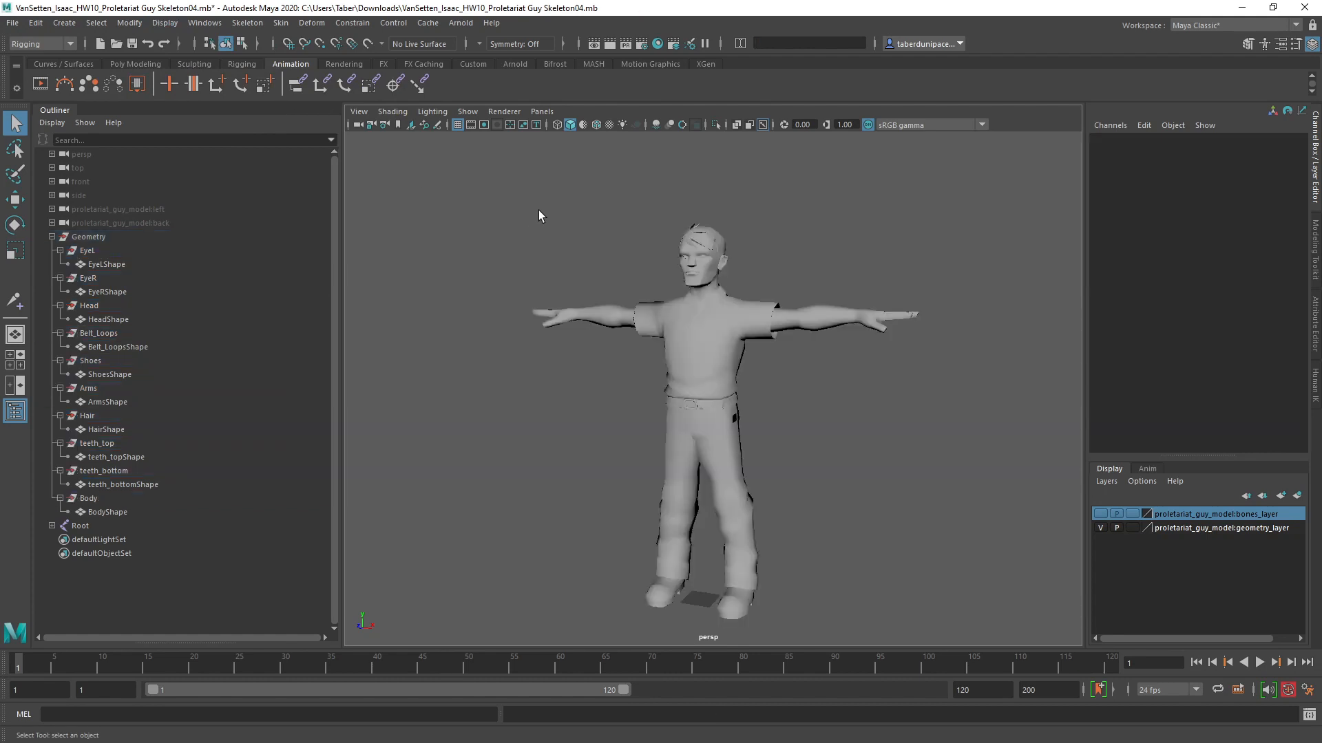
# Step: Unparent EyeL, EyeR, Head and Belt_Loops from the Geometry group
pyautogui.click(694, 356)
pyautogui.click(107, 263)
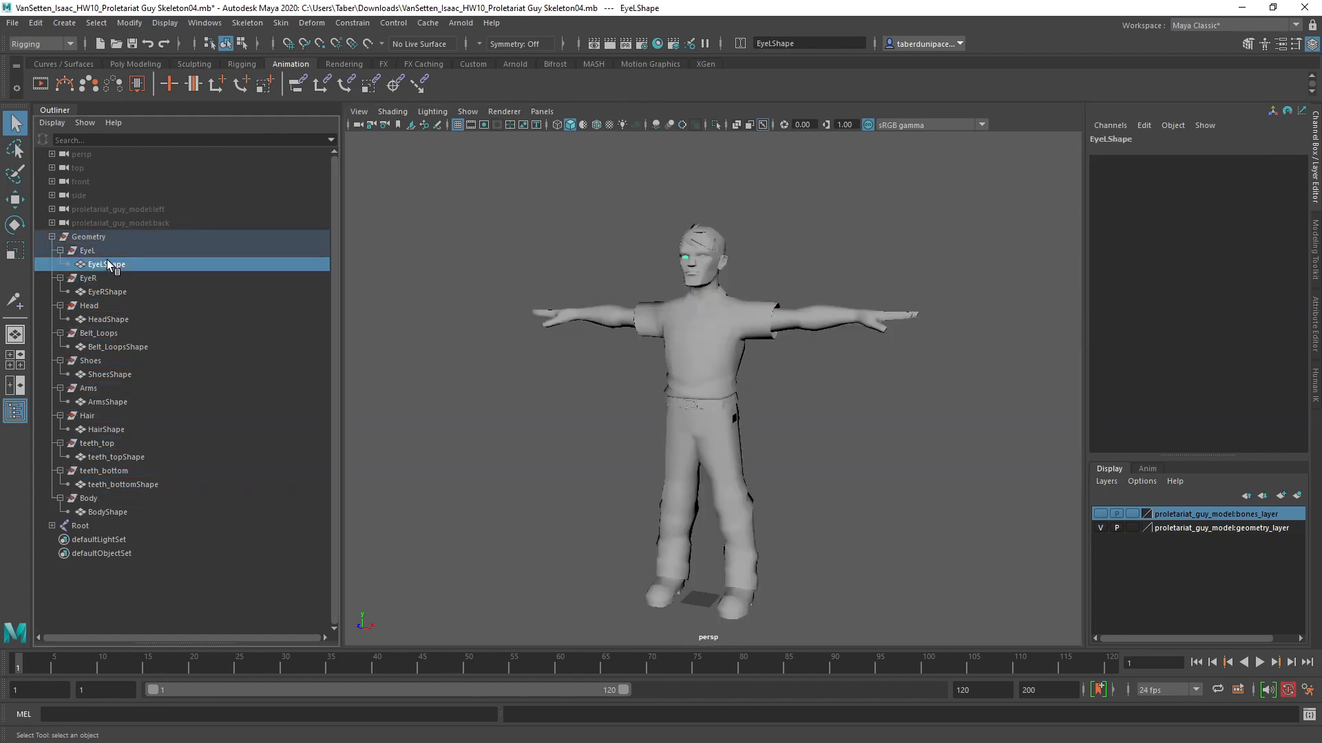
pyautogui.hotkey('shift', 'p')
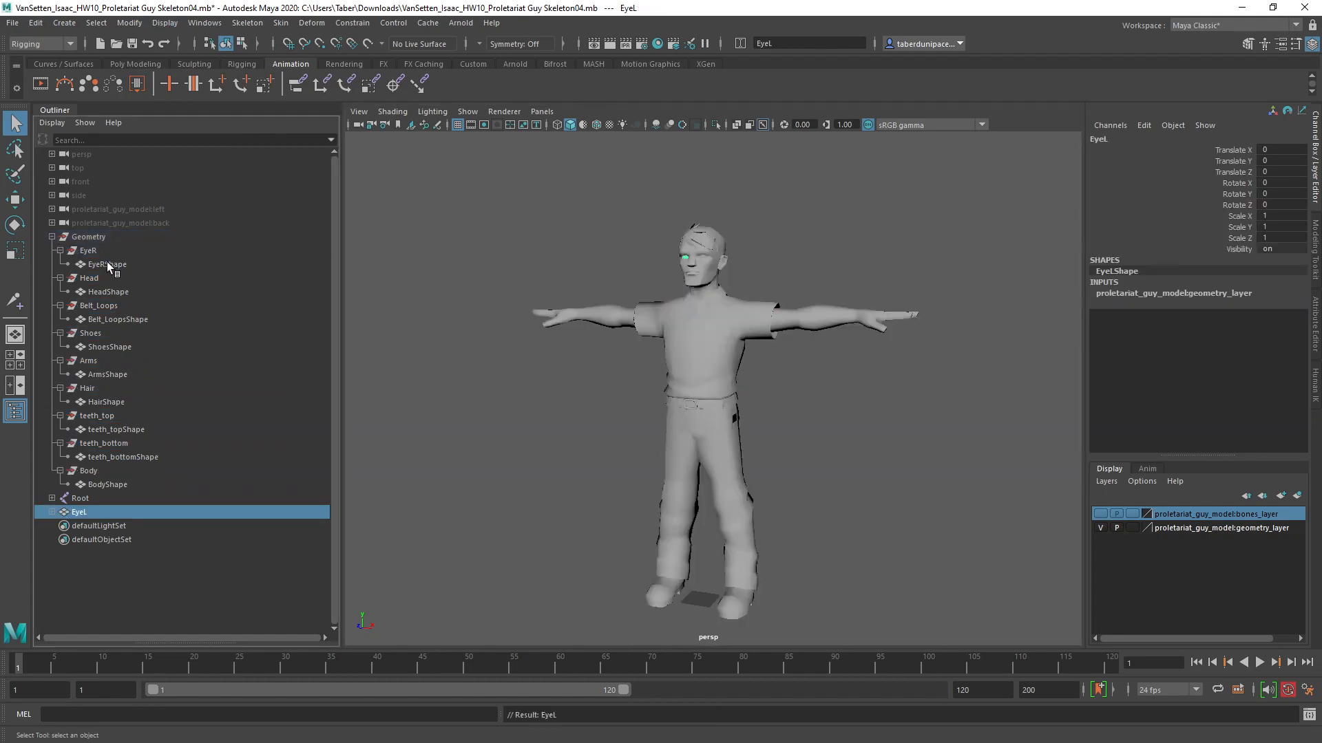
pyautogui.click(107, 264)
pyautogui.hotkey('shift', 'p')
pyautogui.click(107, 263)
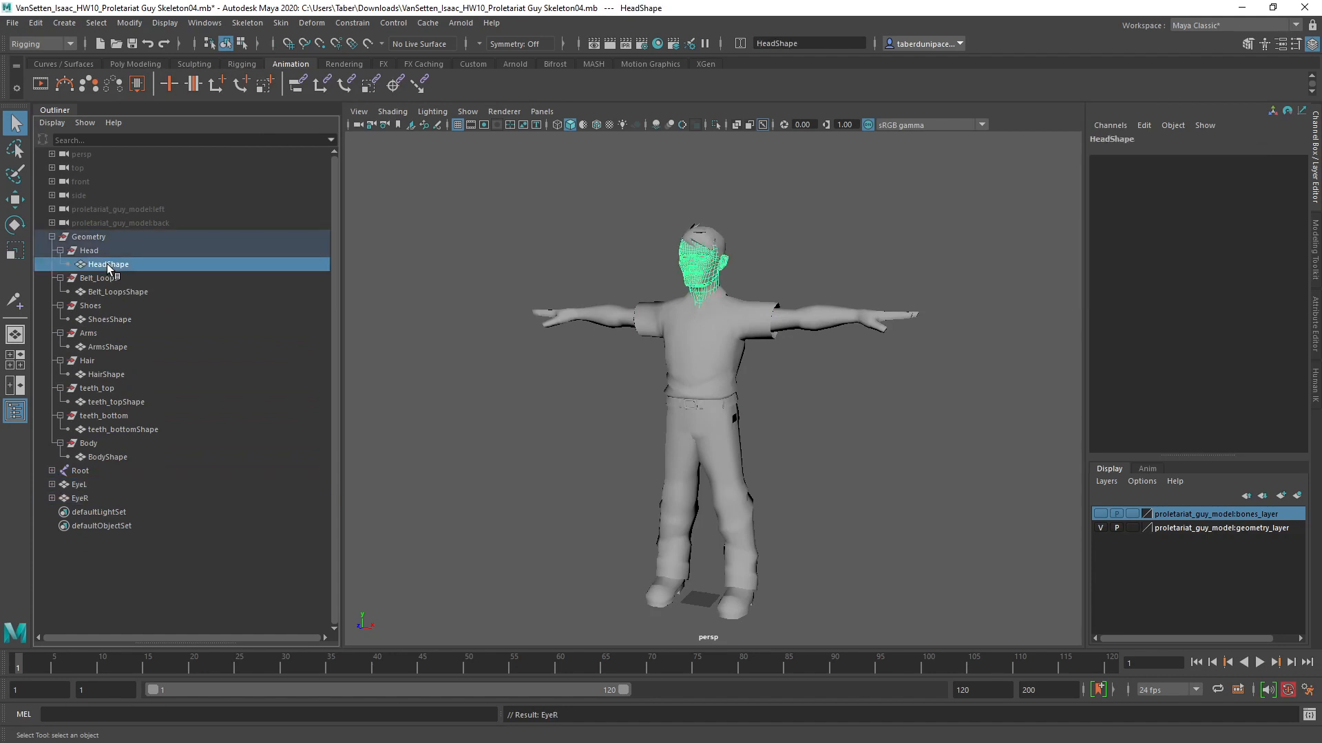
pyautogui.hotkey('shift', 'p')
pyautogui.click(106, 264)
pyautogui.hotkey('shift', 'p')
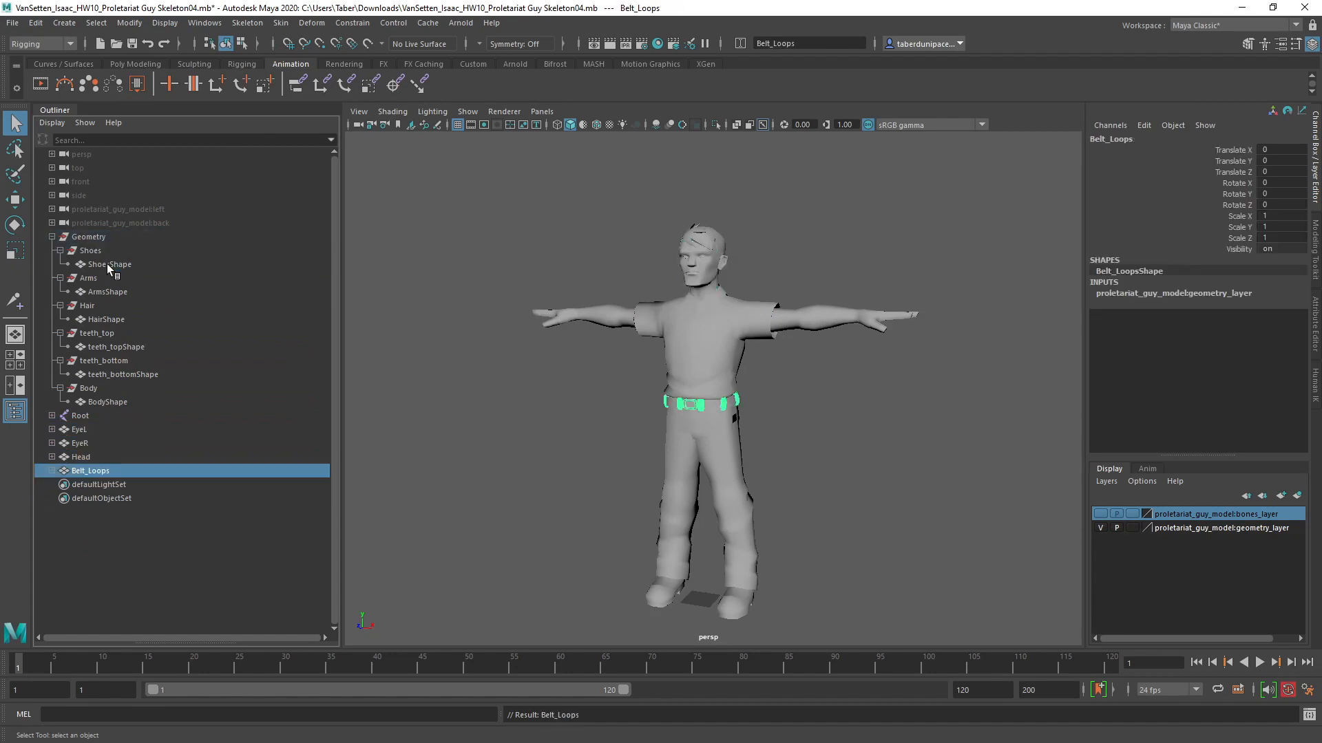
# Step: Unparent Shoes, Arms, Hair, teeth_top, teeth_bottom and Body from the Geometry group
pyautogui.click(106, 263)
pyautogui.hotkey('shift', 'p')
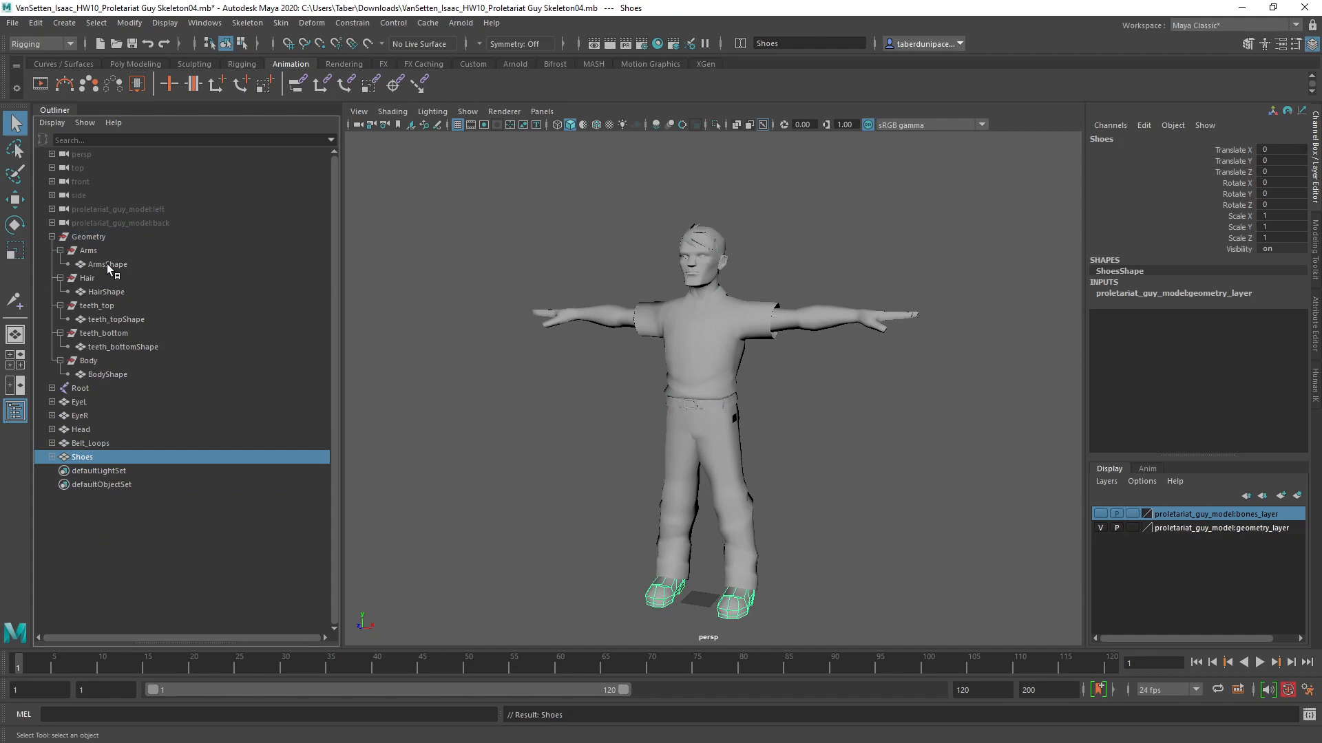
pyautogui.click(106, 264)
pyautogui.hotkey('shift', 'p')
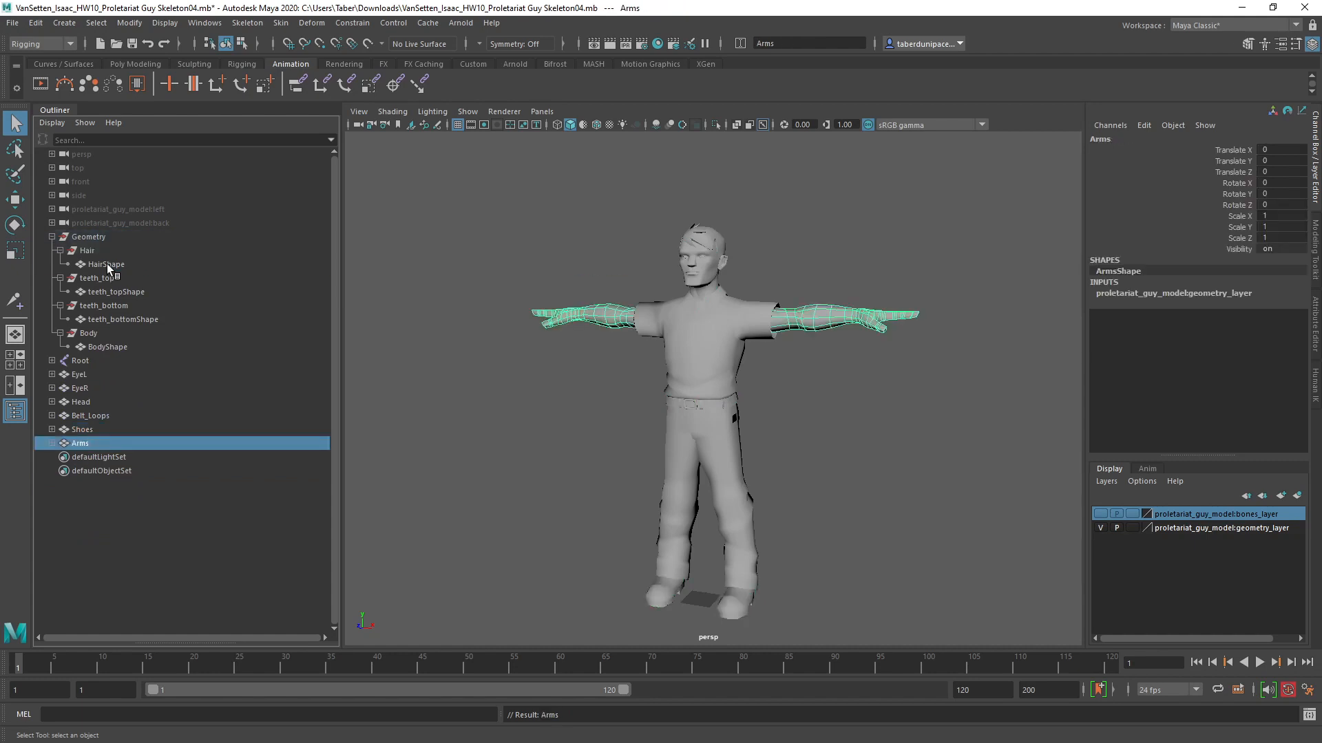
pyautogui.click(106, 263)
pyautogui.hotkey('shift', 'p')
pyautogui.click(106, 263)
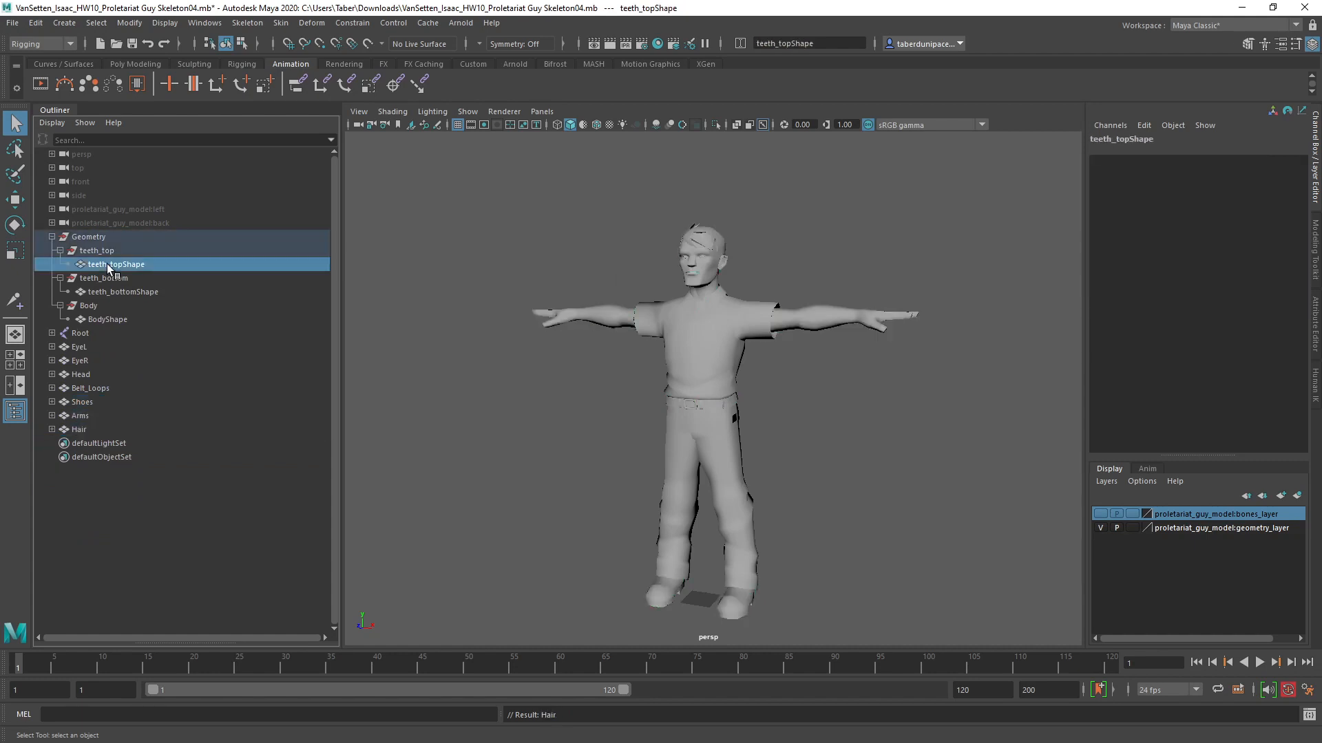
pyautogui.hotkey('shift', 'p')
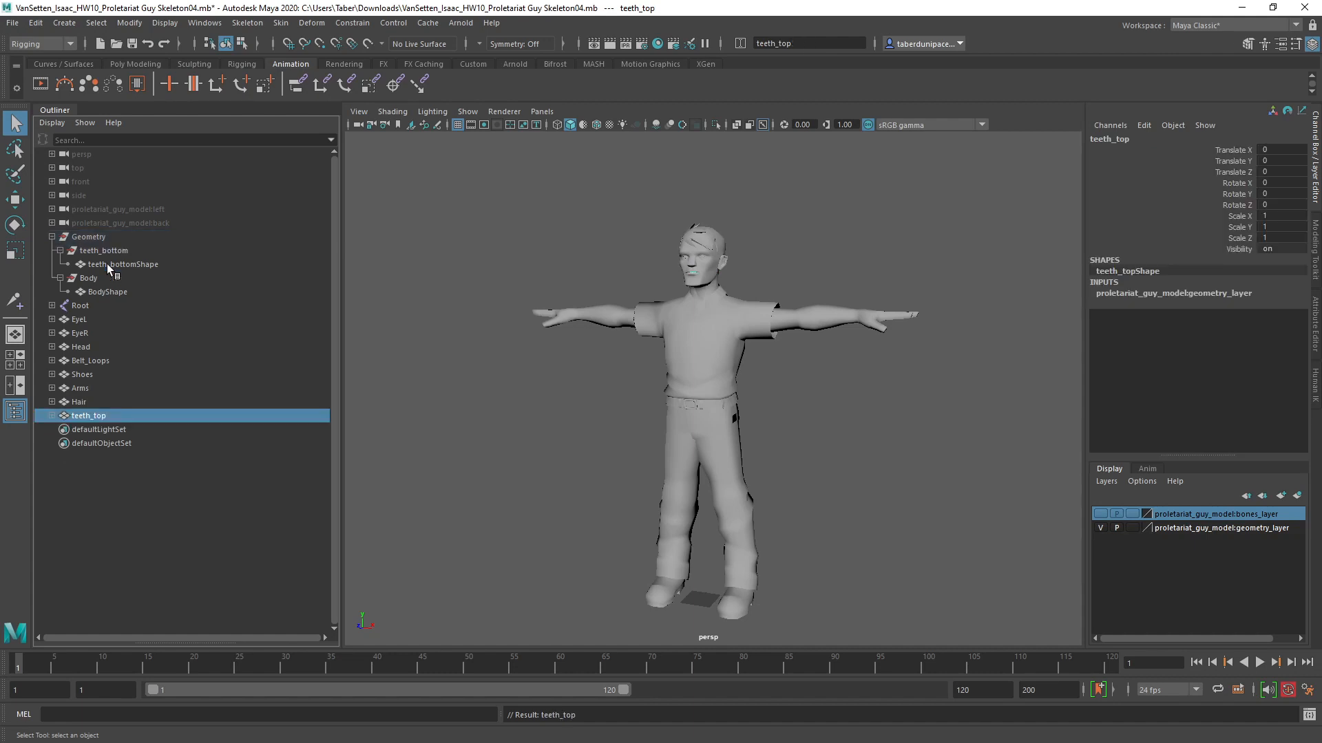
pyautogui.click(107, 266)
pyautogui.hotkey('shift', 'p')
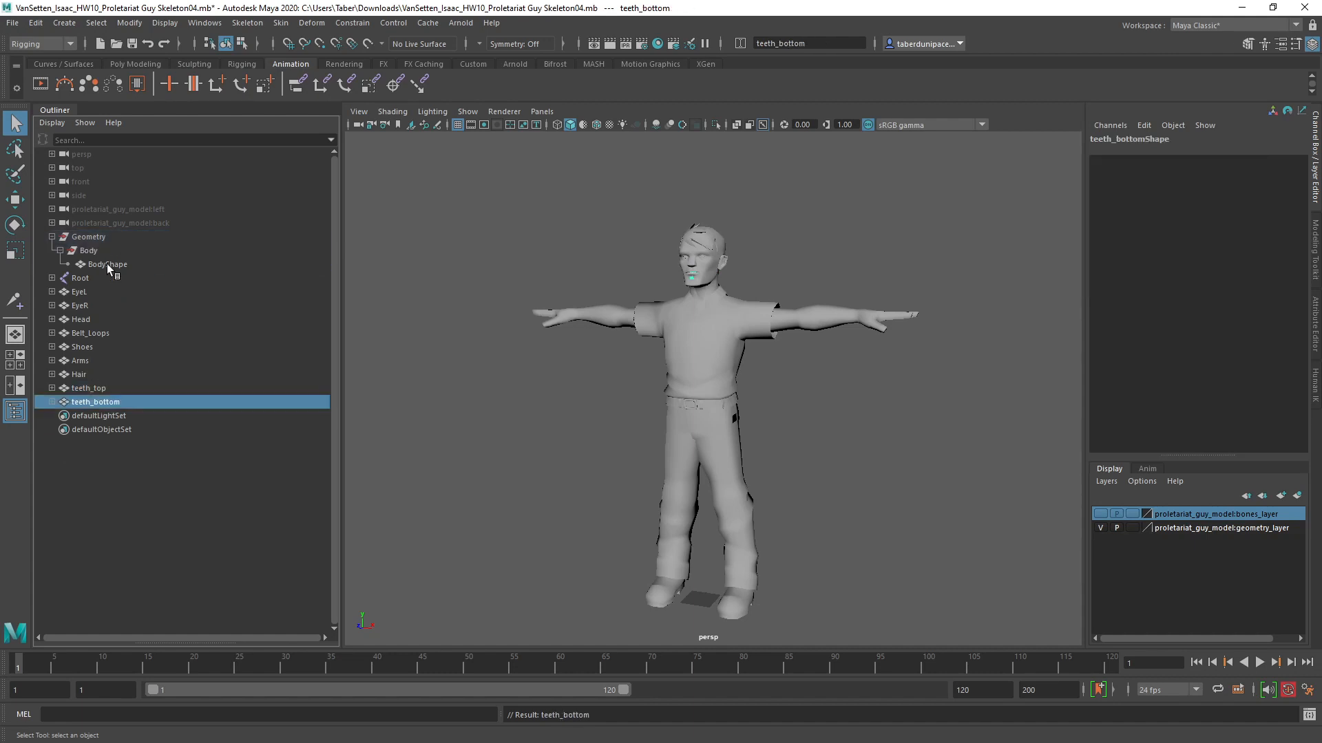
pyautogui.click(106, 263)
pyautogui.hotkey('shift', 'p')
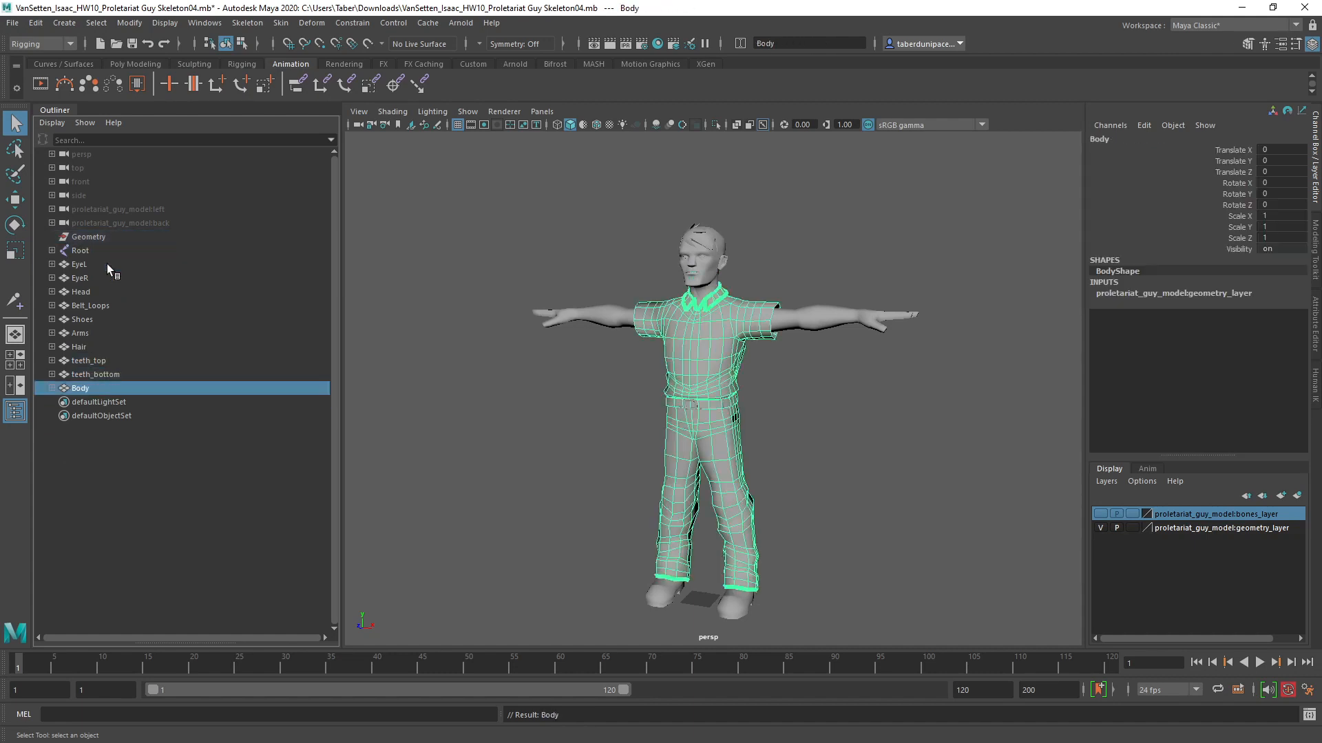
# Step: Check the transform values and inputs of Body and Arms, expanding Arms to inspect ArmsShape
pyautogui.click(525, 281)
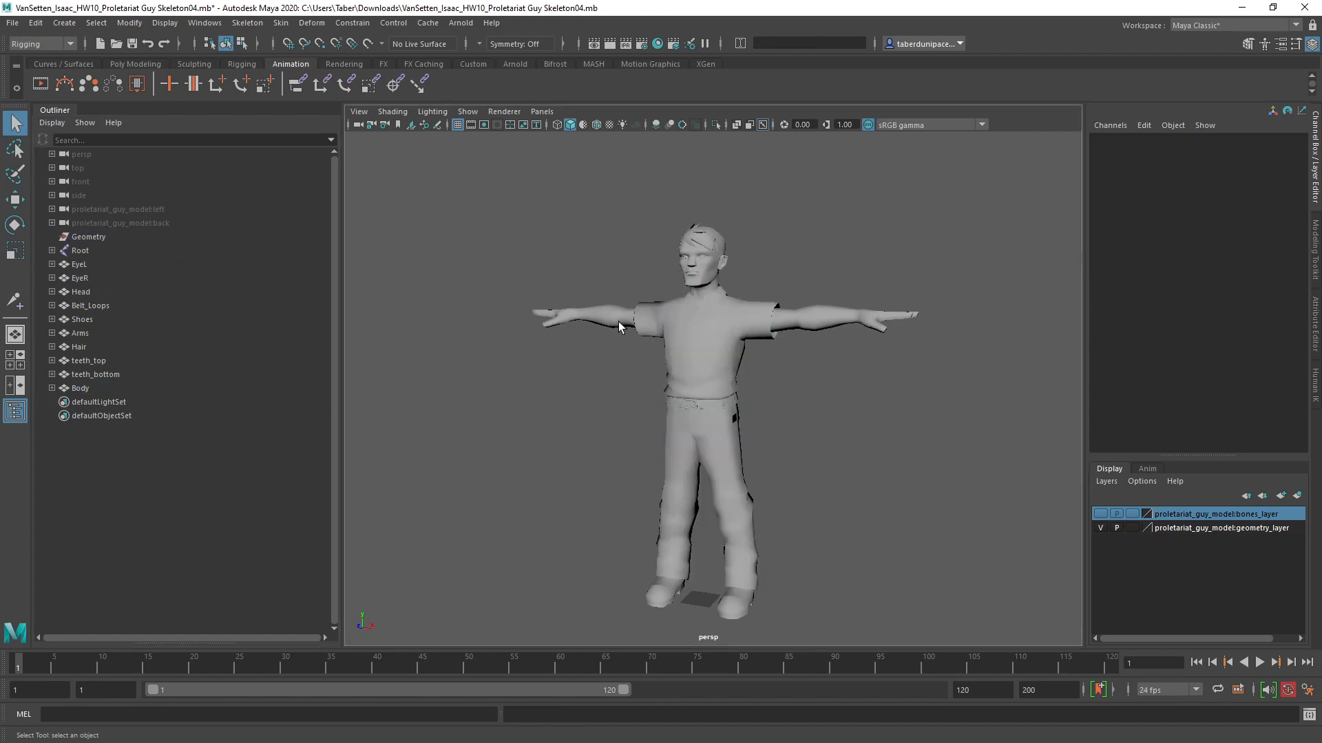
pyautogui.click(721, 332)
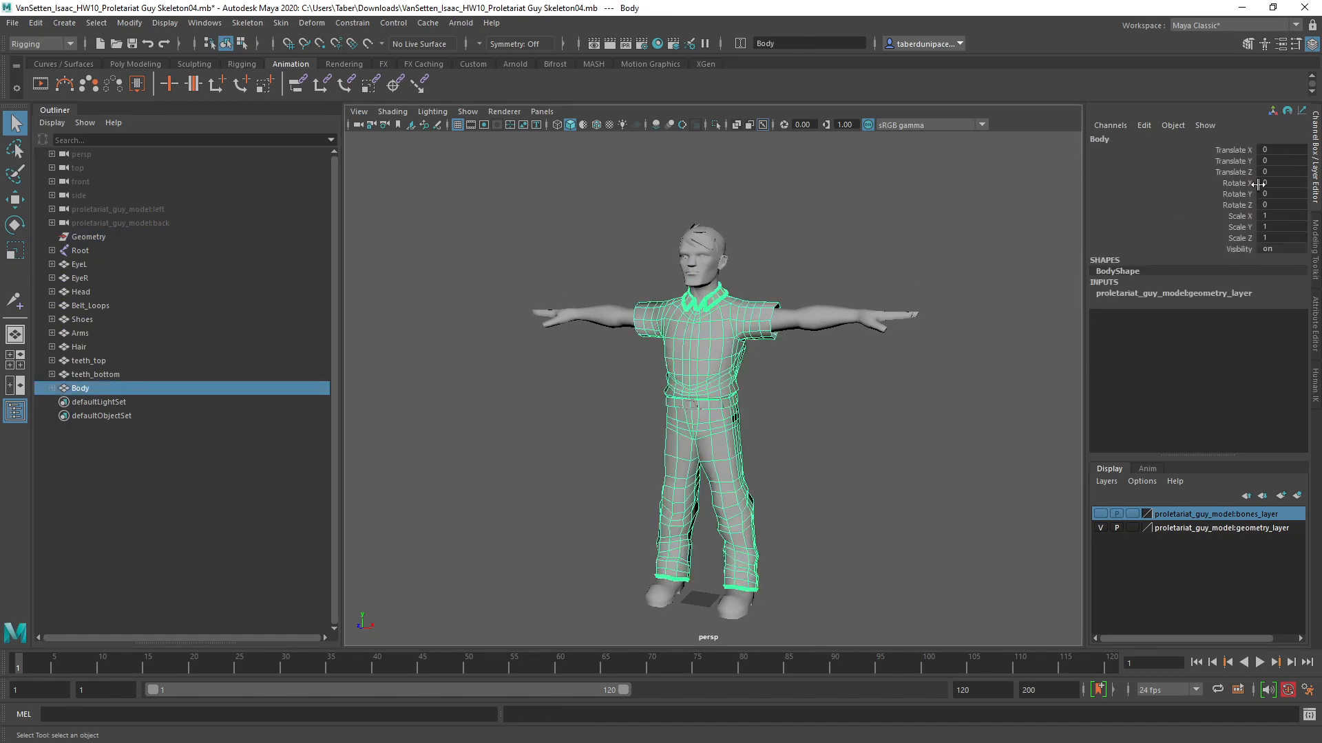
pyautogui.click(613, 317)
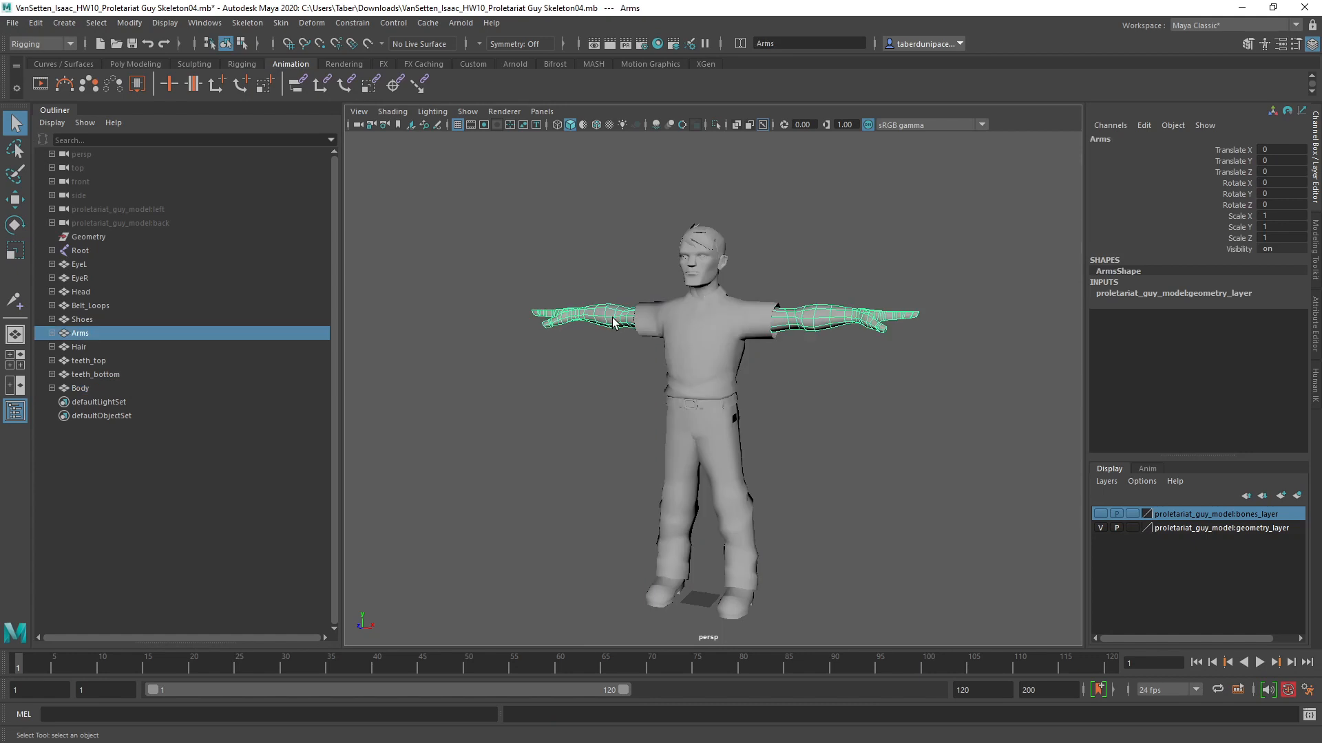
pyautogui.click(52, 333)
pyautogui.click(75, 348)
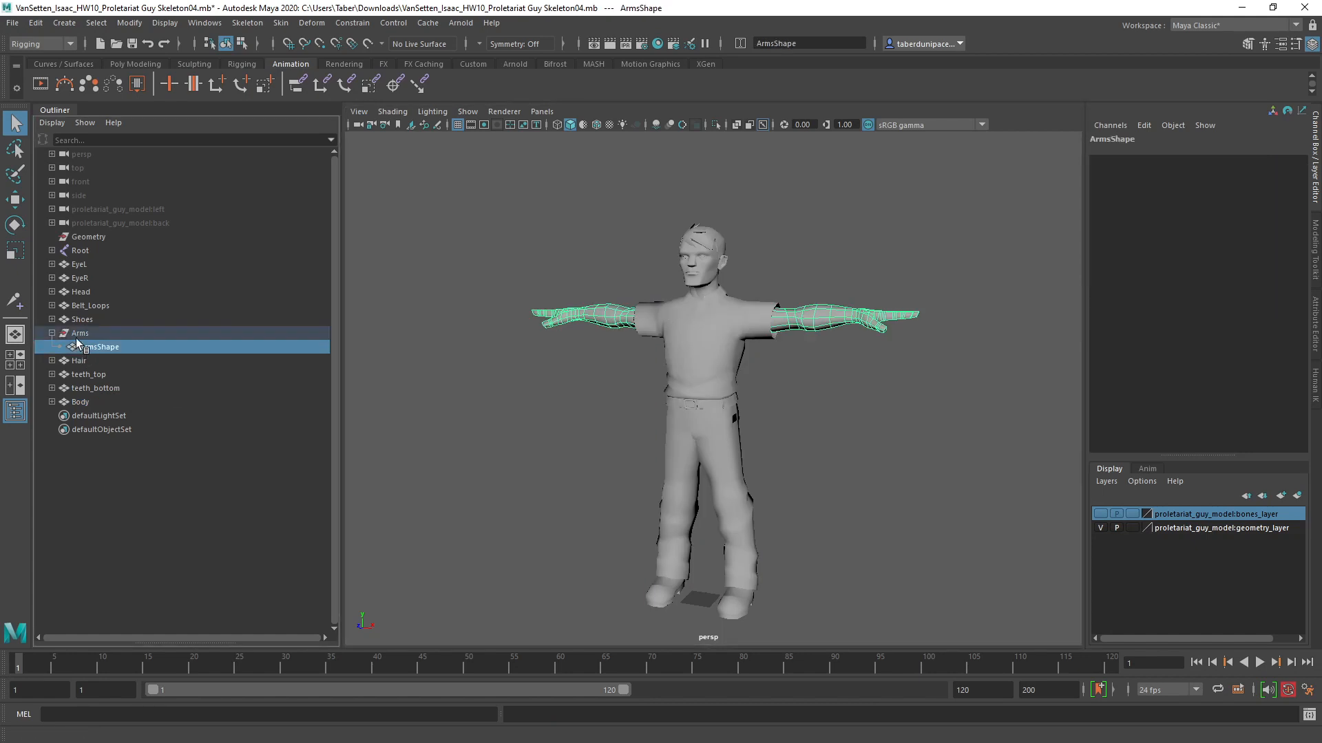
pyautogui.click(76, 337)
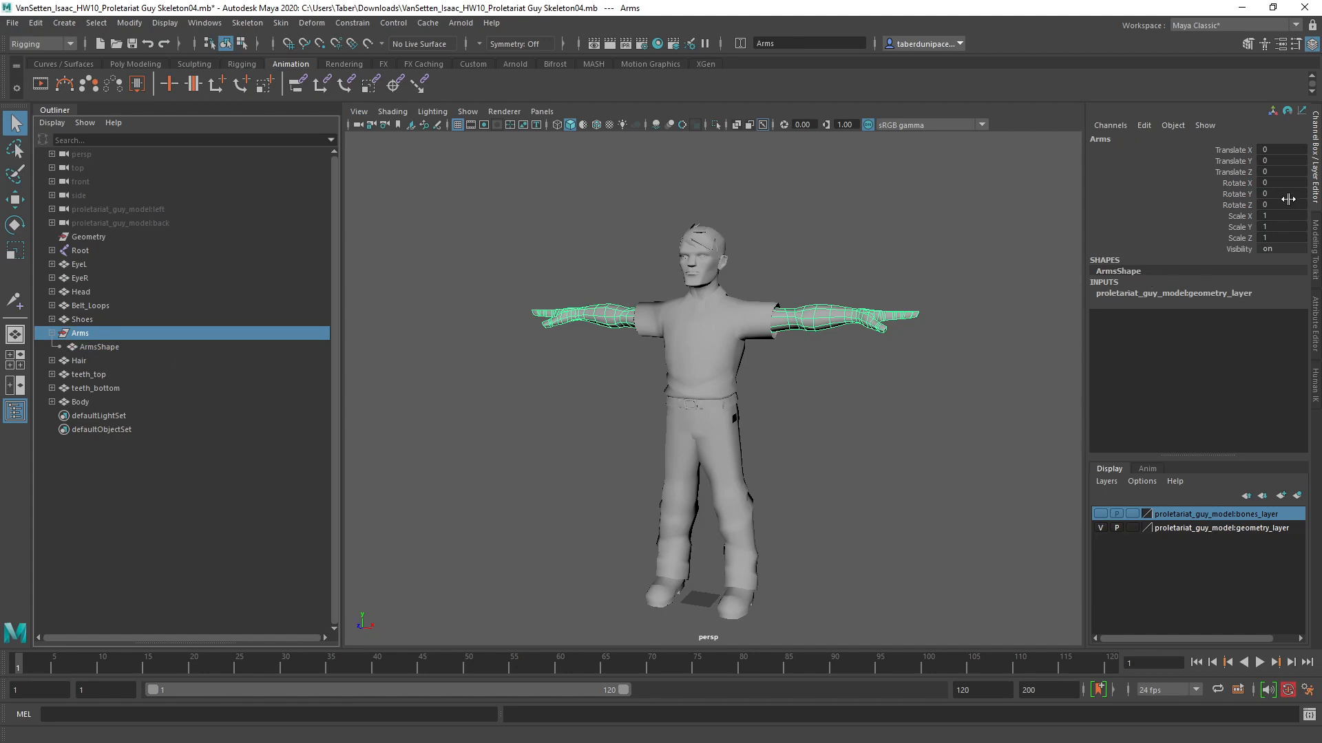
# Step: Inspect the attributes of Arms, ArmsShape, the geometry layer, initialShadingGroup and lambert1, then deselect and return to the channel values
pyautogui.click(1316, 323)
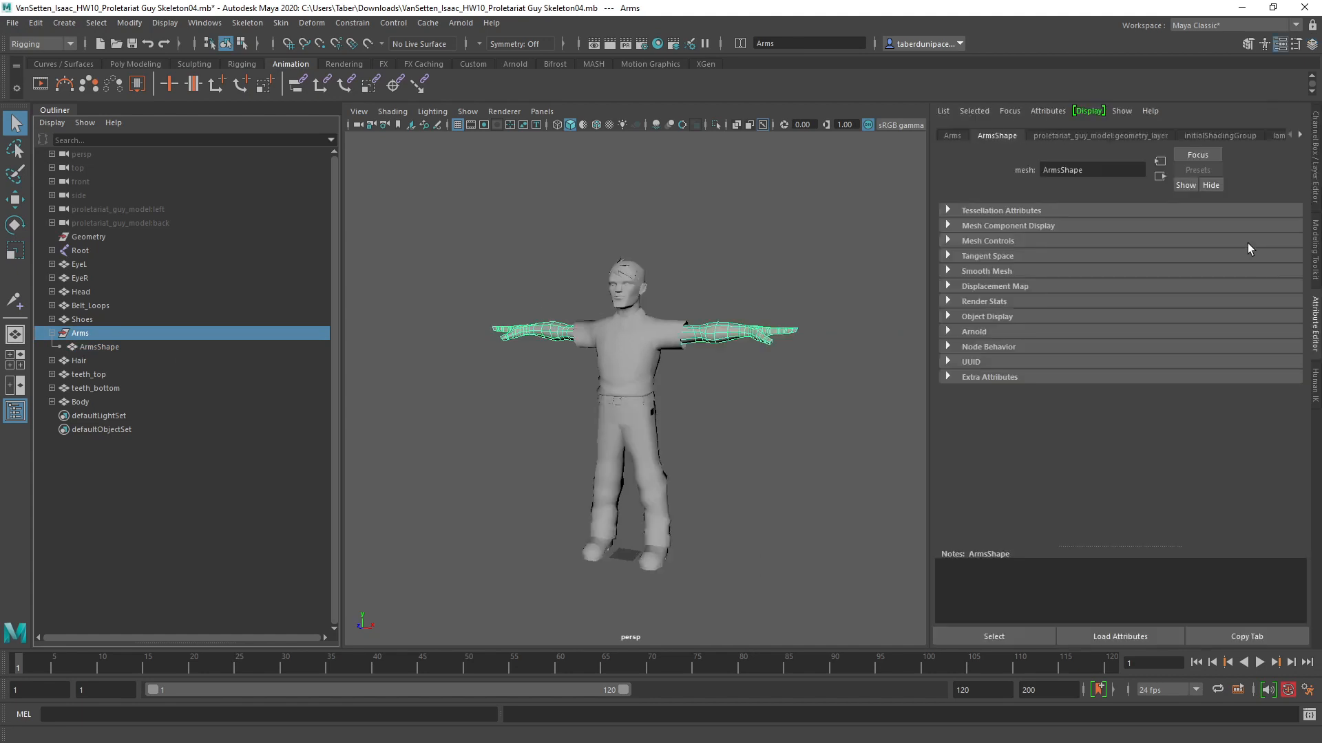
pyautogui.click(954, 134)
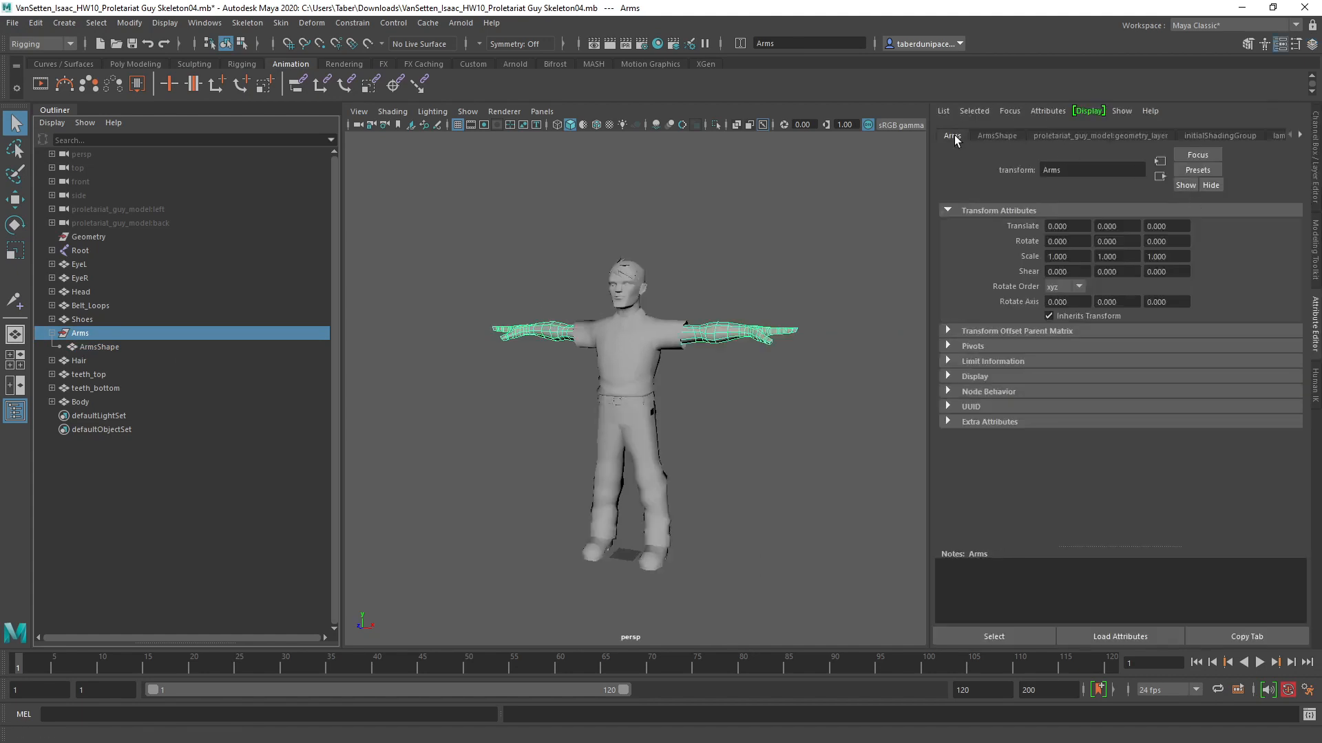
pyautogui.click(995, 134)
pyautogui.click(1102, 135)
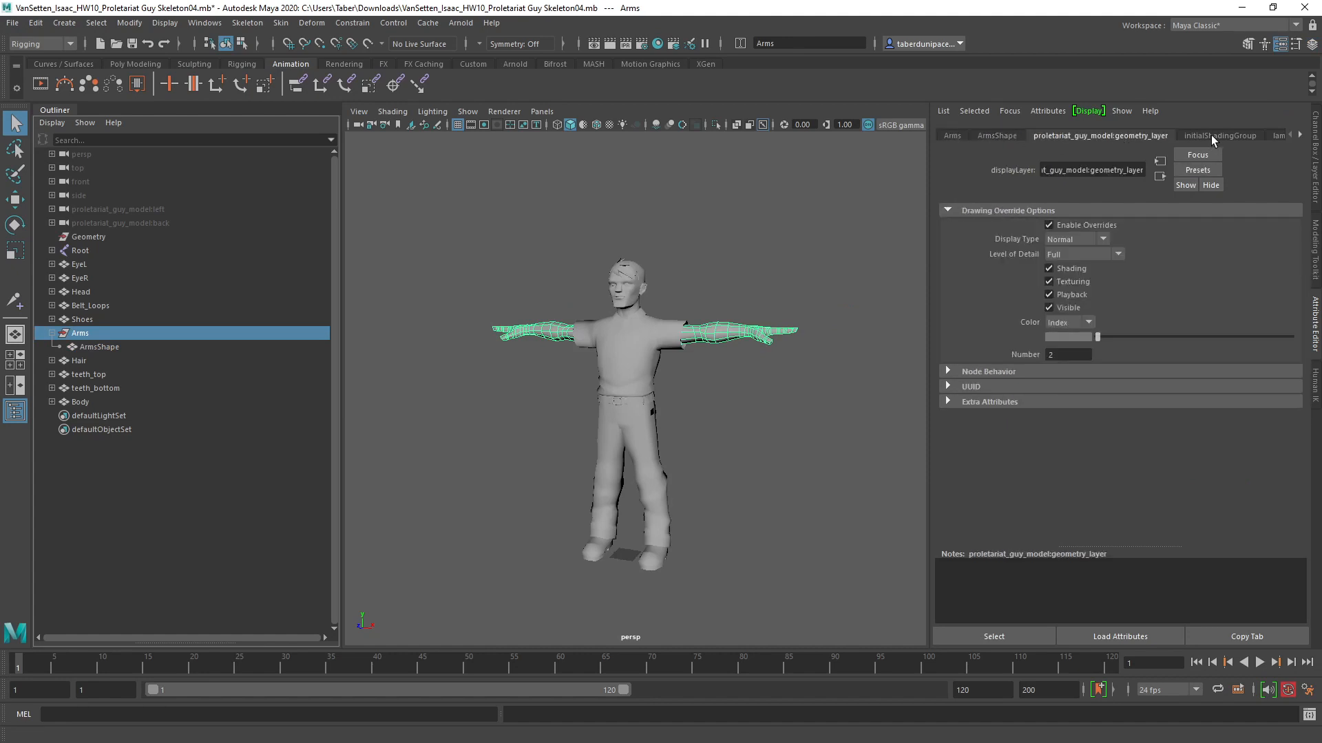
pyautogui.click(1212, 135)
pyautogui.click(1300, 135)
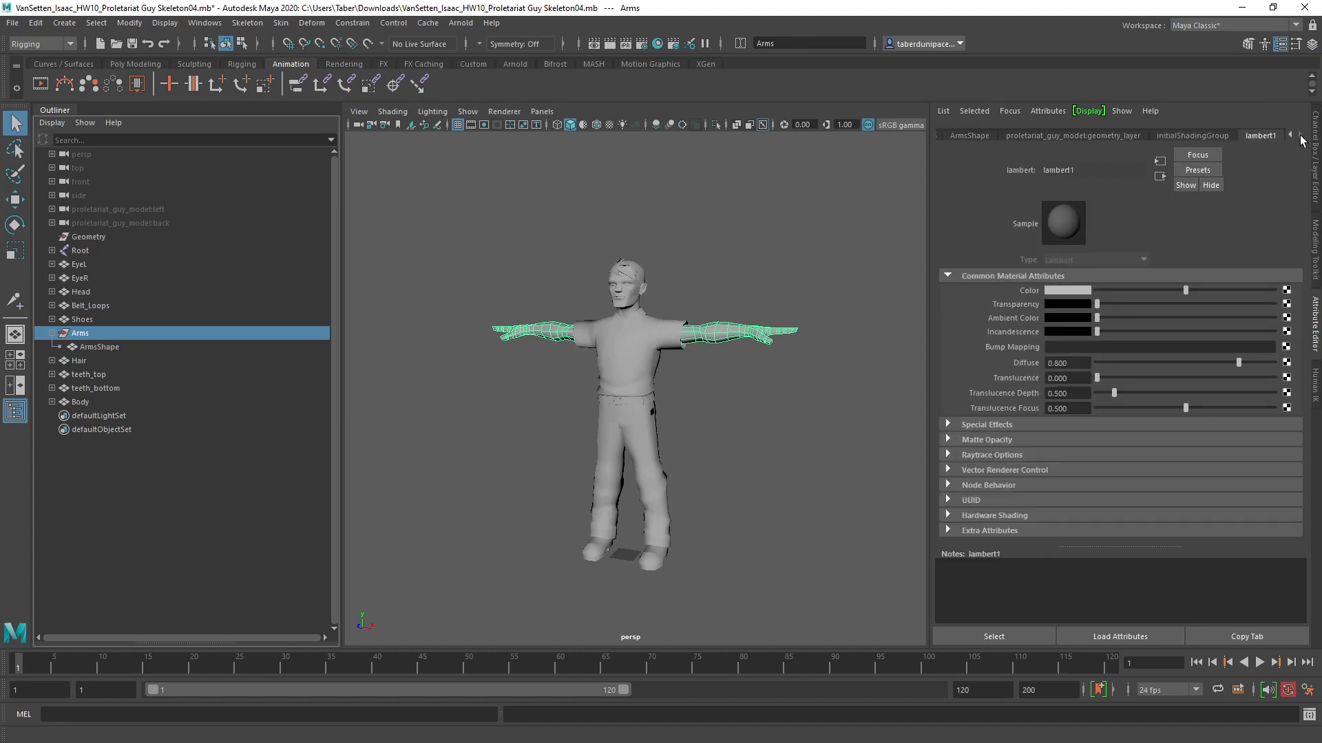
pyautogui.click(909, 282)
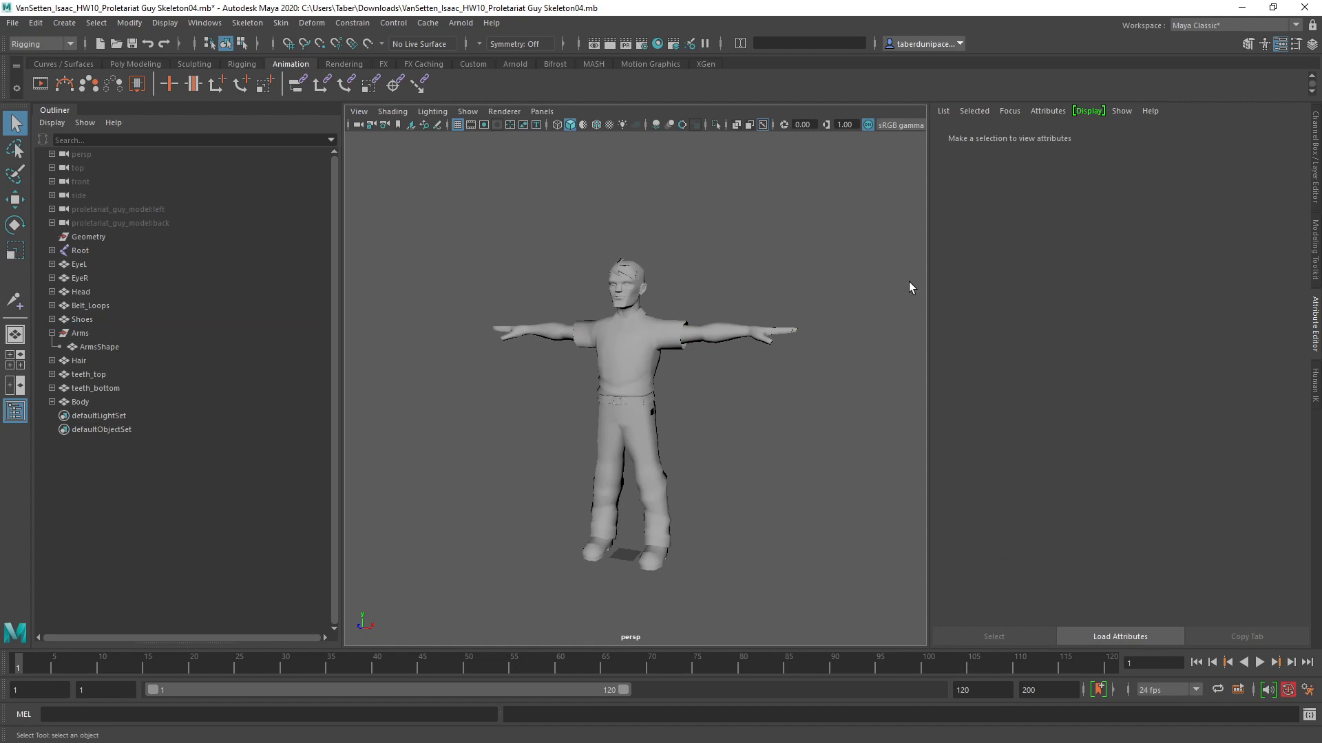
pyautogui.click(1315, 141)
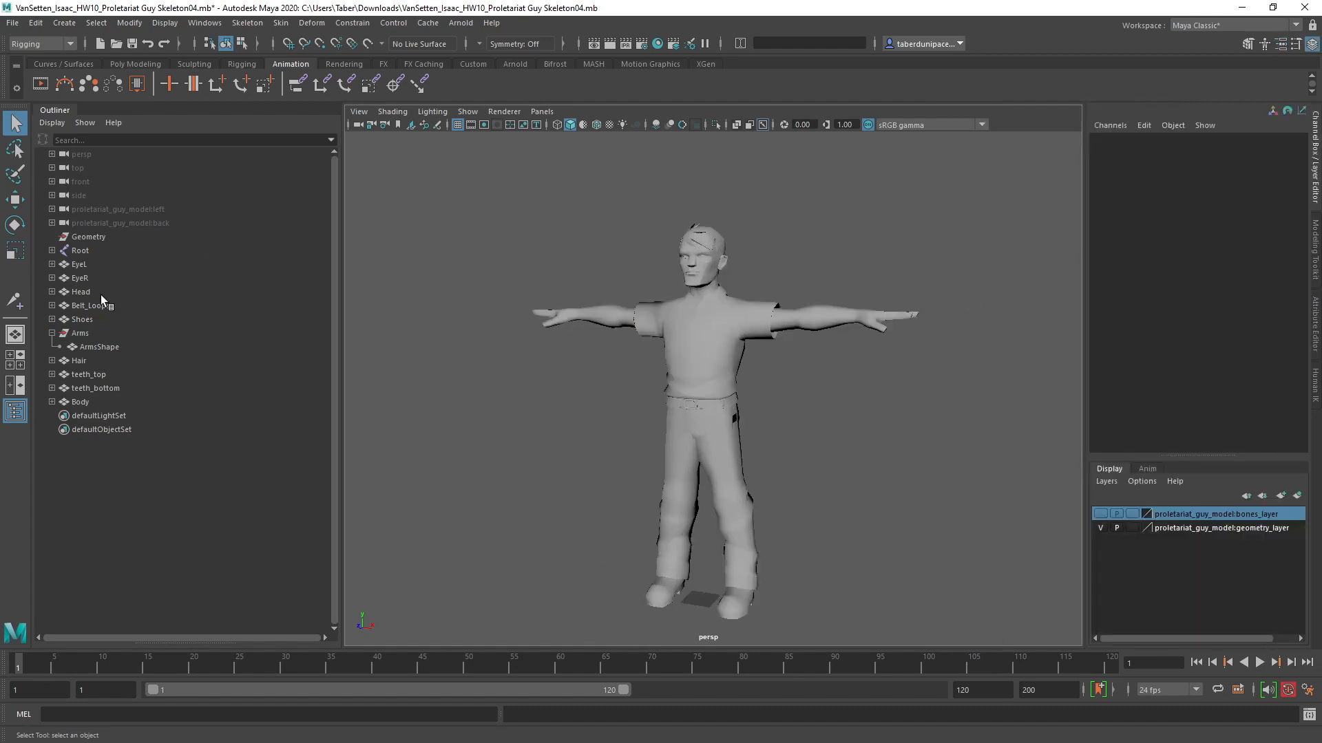
# Step: Turn off the display of shape nodes in the Outliner
pyautogui.click(55, 123)
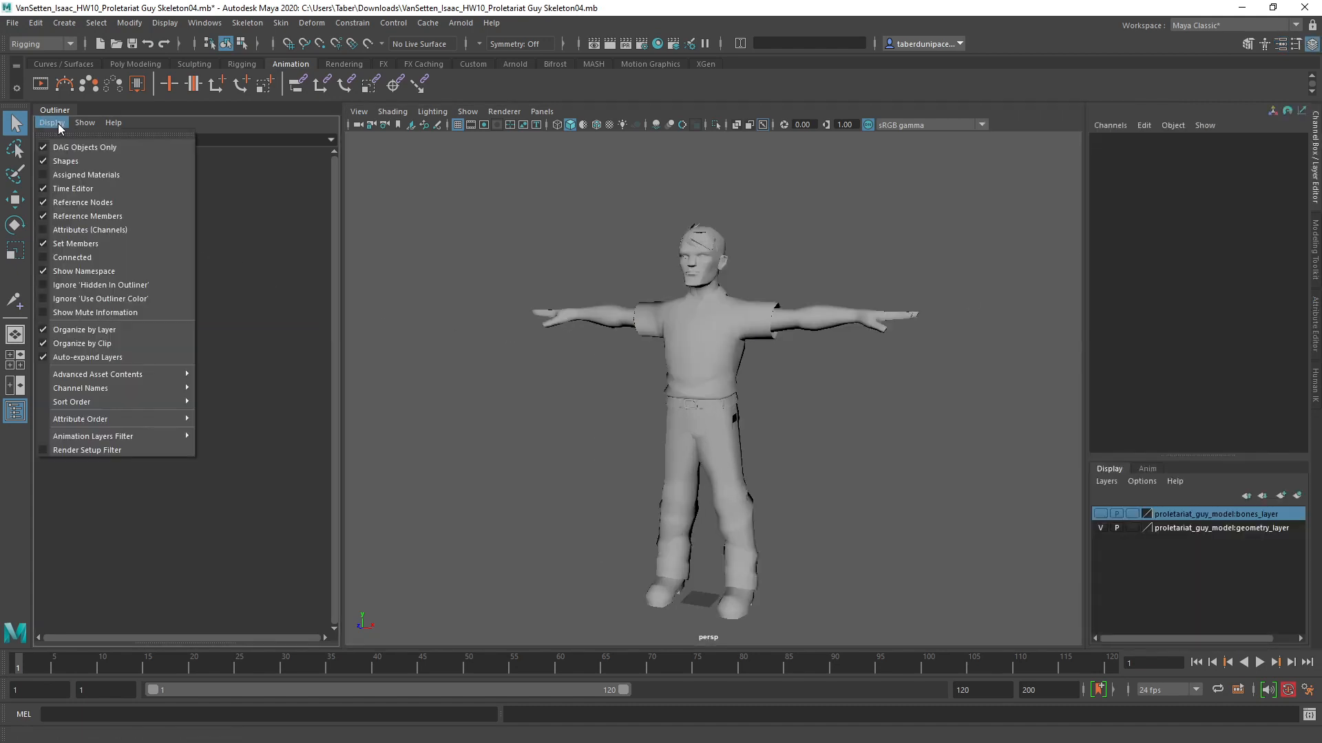
pyautogui.click(40, 162)
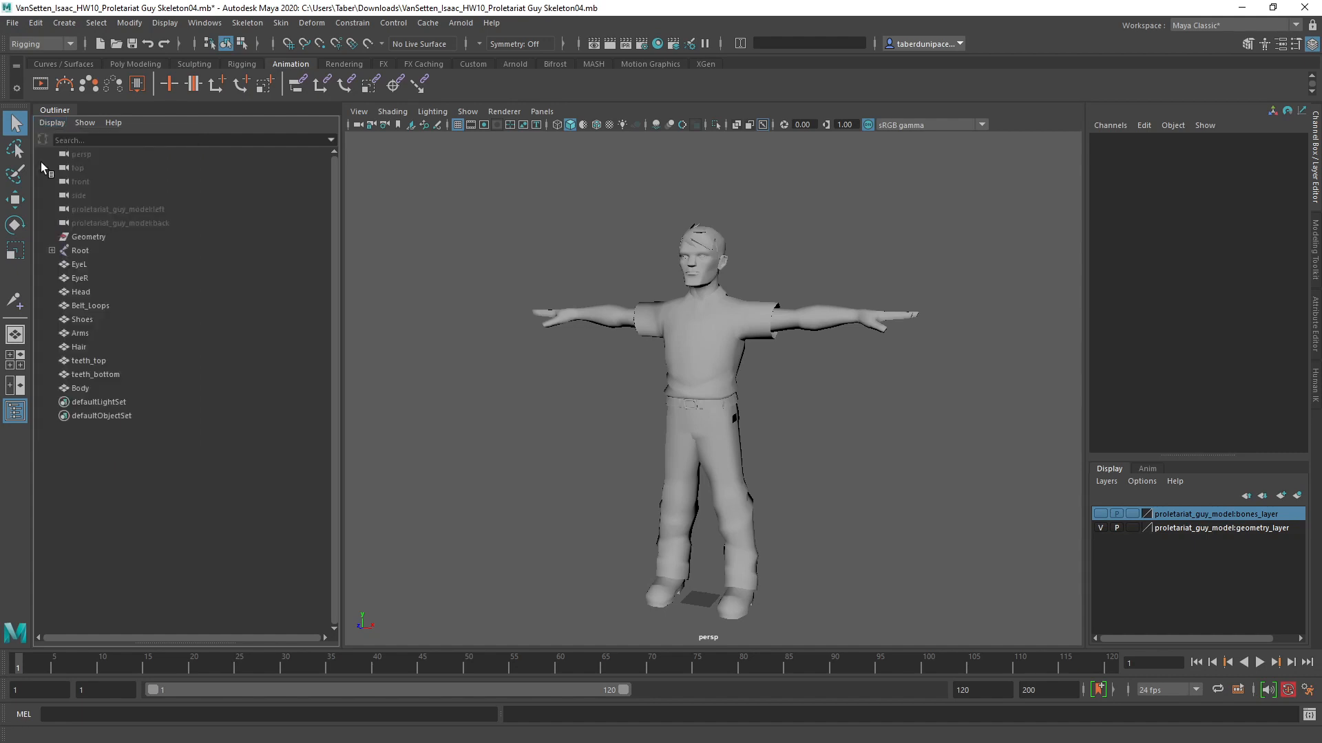
pyautogui.click(47, 125)
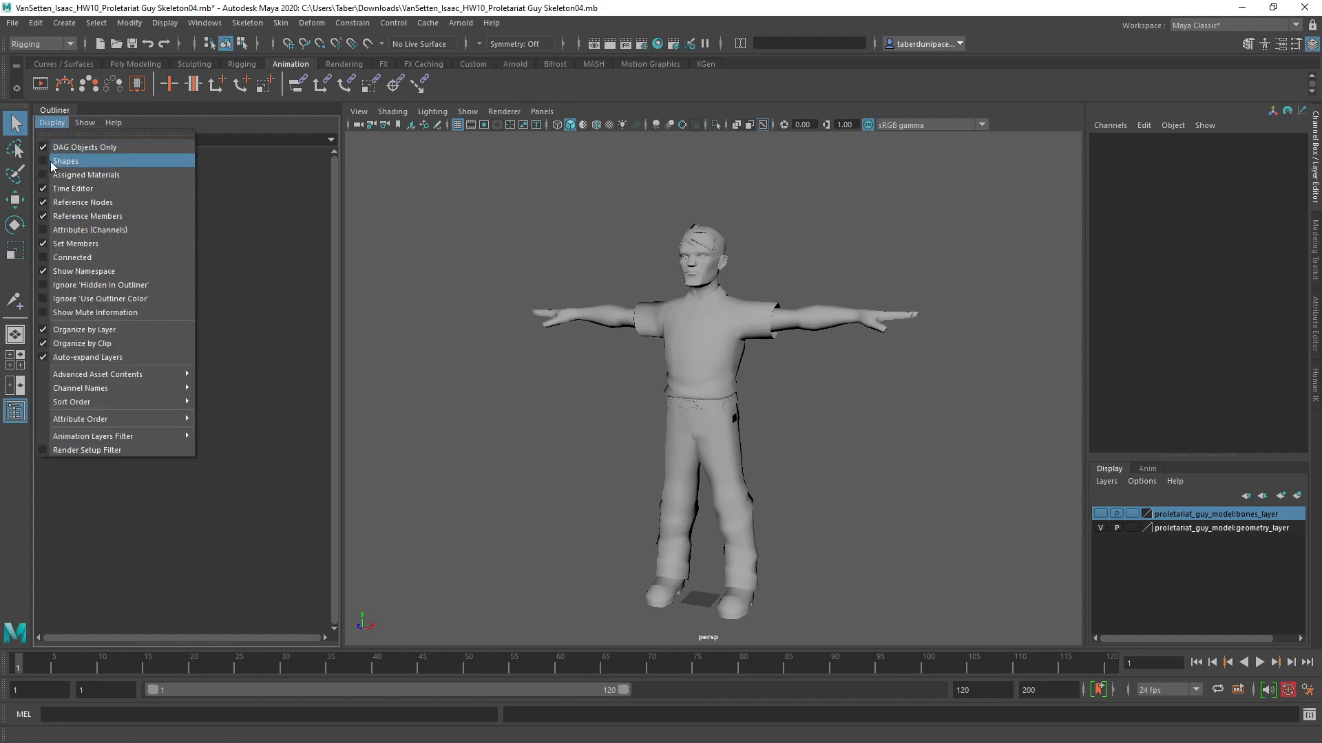
pyautogui.click(196, 553)
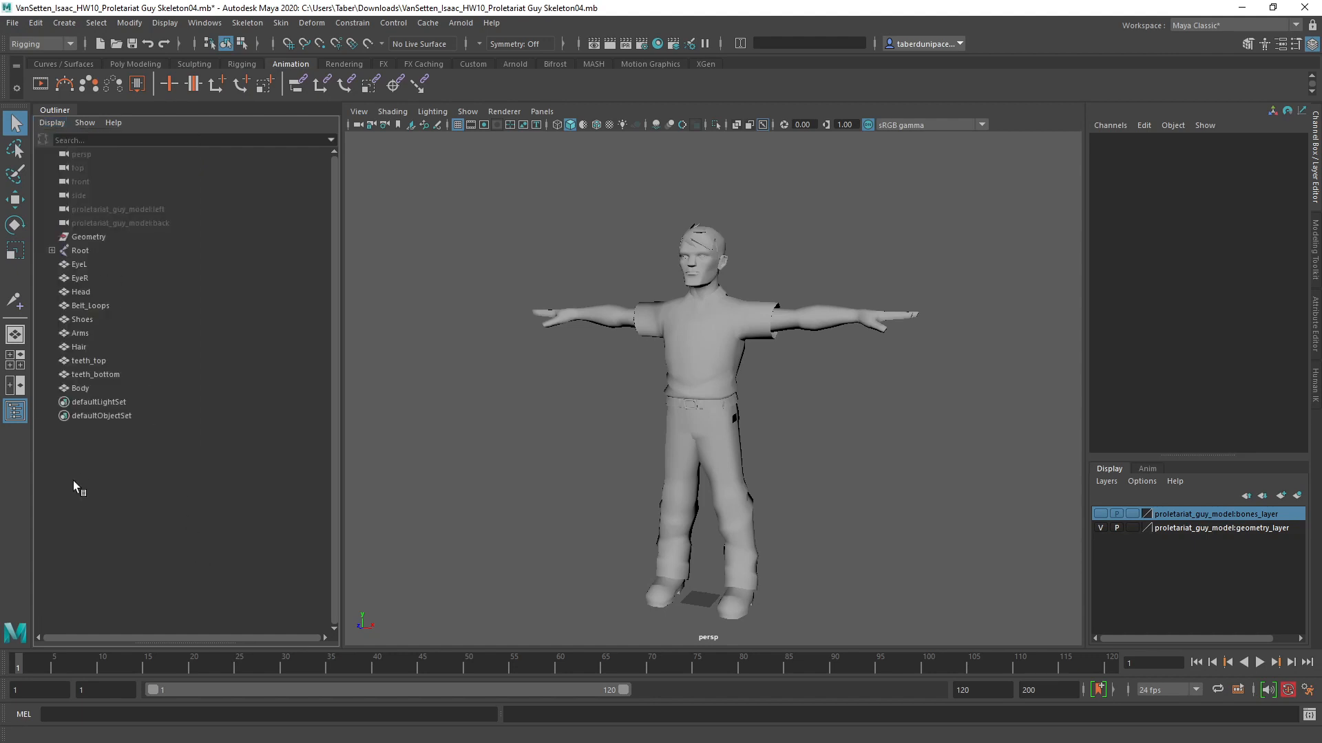
# Step: Parent all the meshes from EyeL through Body under the Geometry group
pyautogui.click(84, 264)
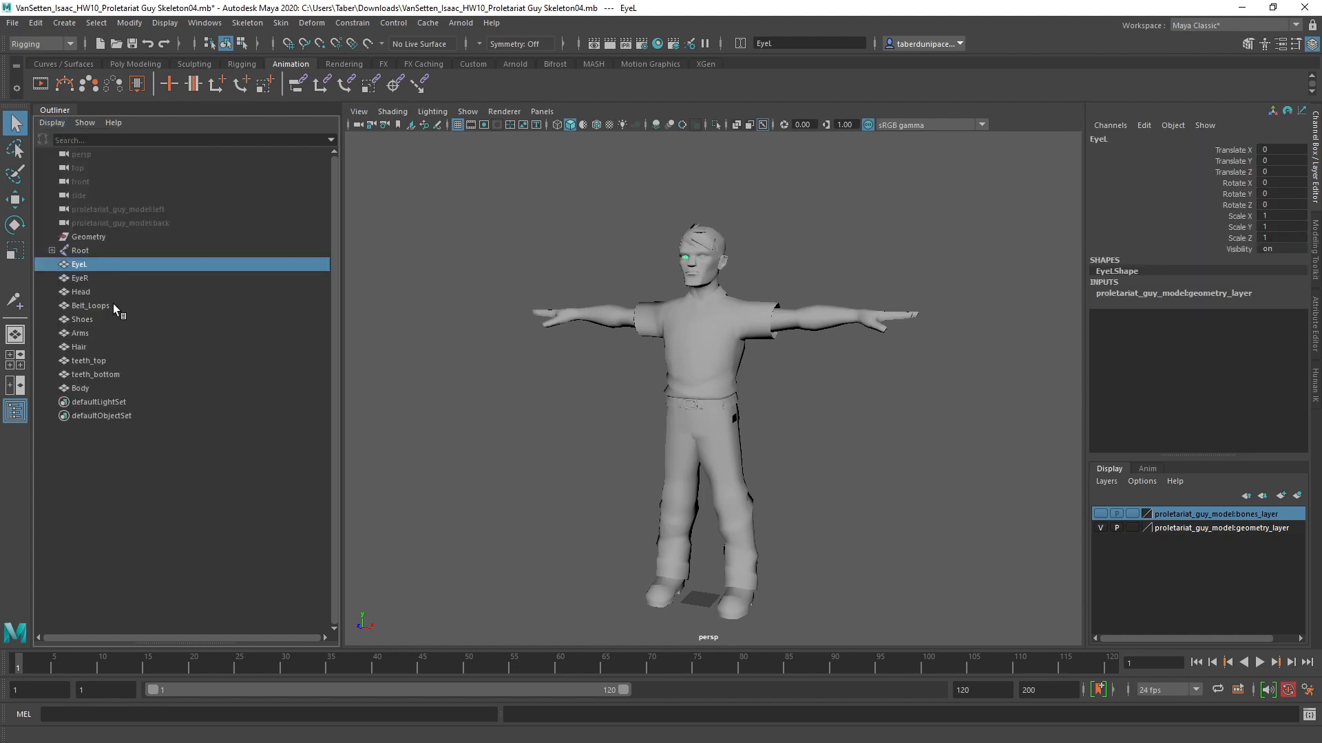
pyautogui.keyDown('shift'); pyautogui.click(86, 388); pyautogui.keyUp('shift')
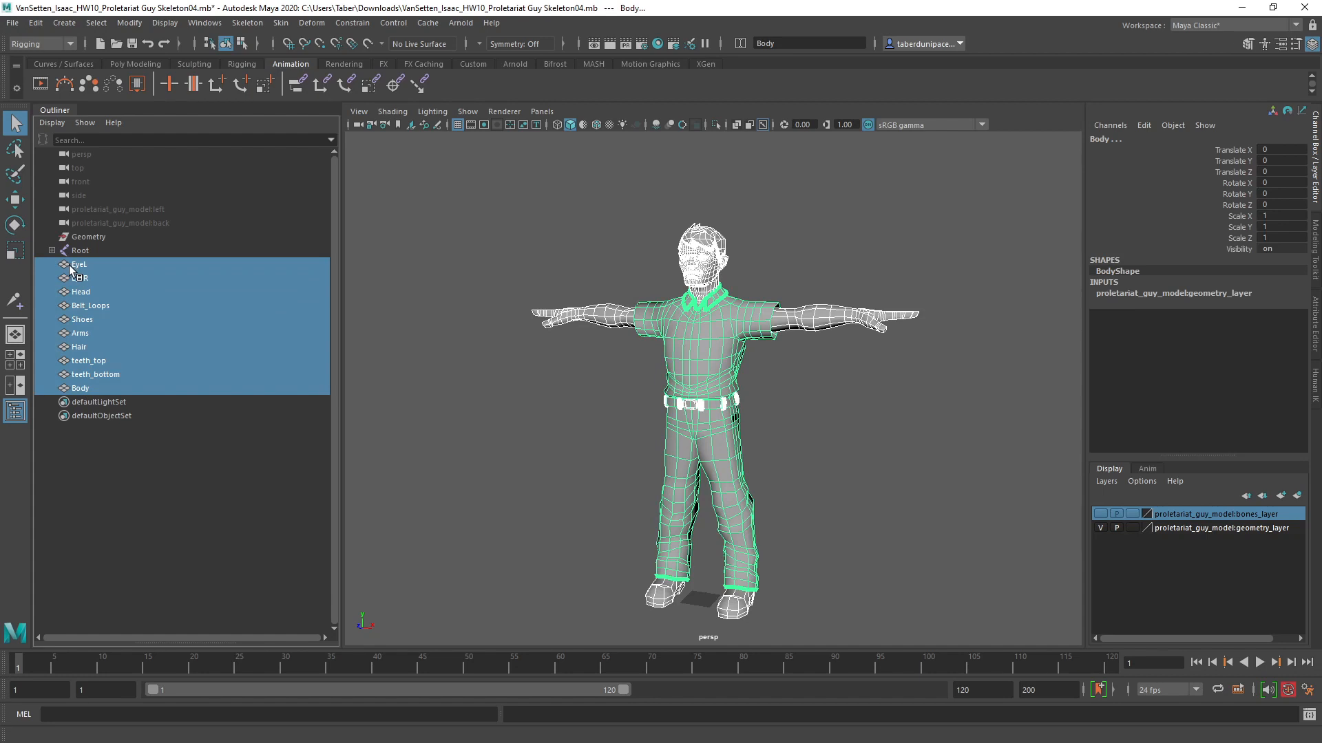
pyautogui.moveTo(72, 268); pyautogui.dragTo(92, 235, button='middle')
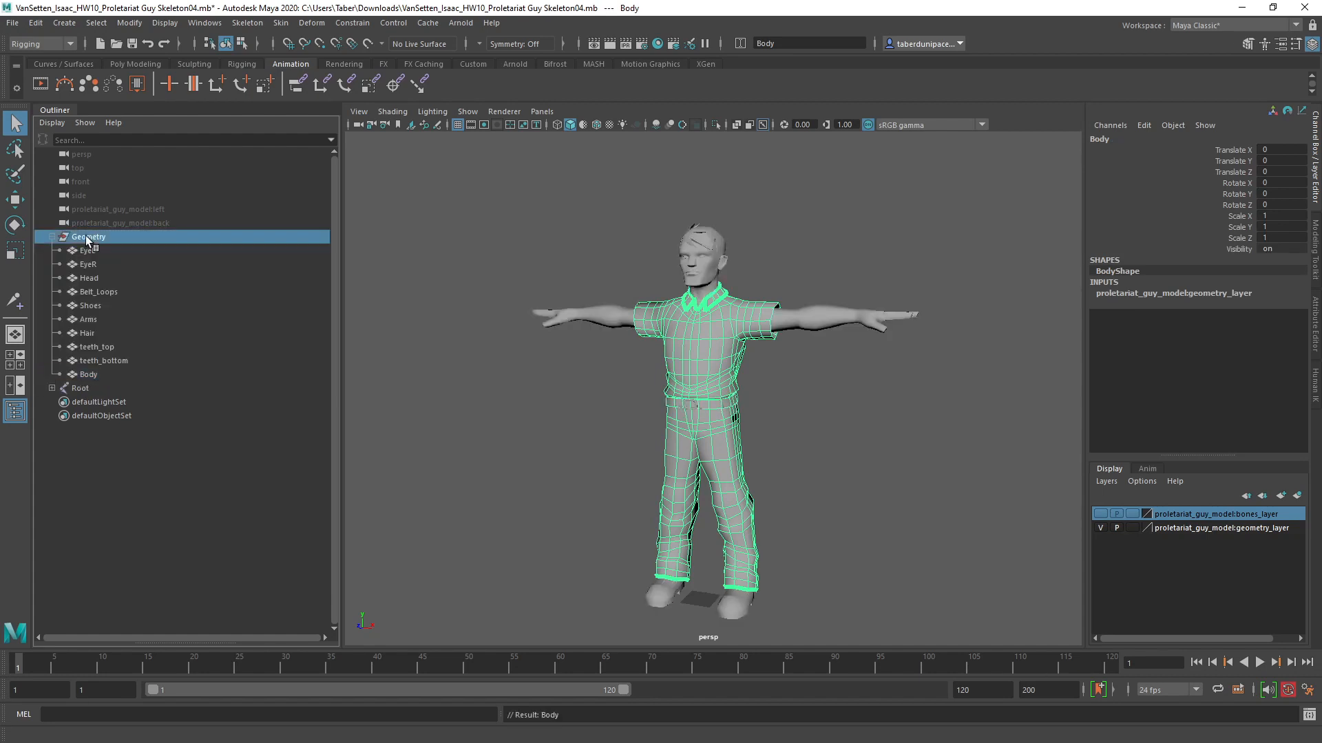
# Step: Check the channel values of meshes in the Geometry group, including EyeL, EyeR, Belt_Loops and Shoes, and collapse the group
pyautogui.click(83, 251)
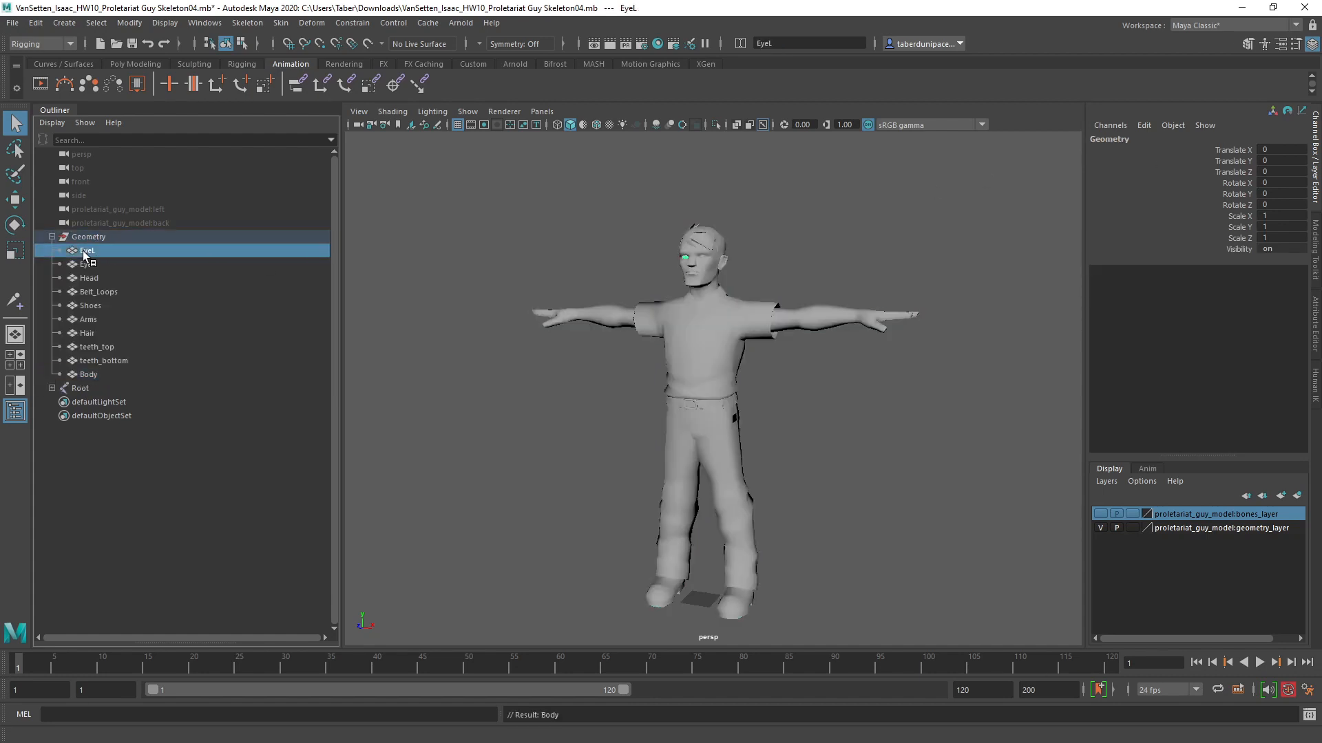
pyautogui.click(87, 264)
pyautogui.click(97, 292)
pyautogui.click(90, 306)
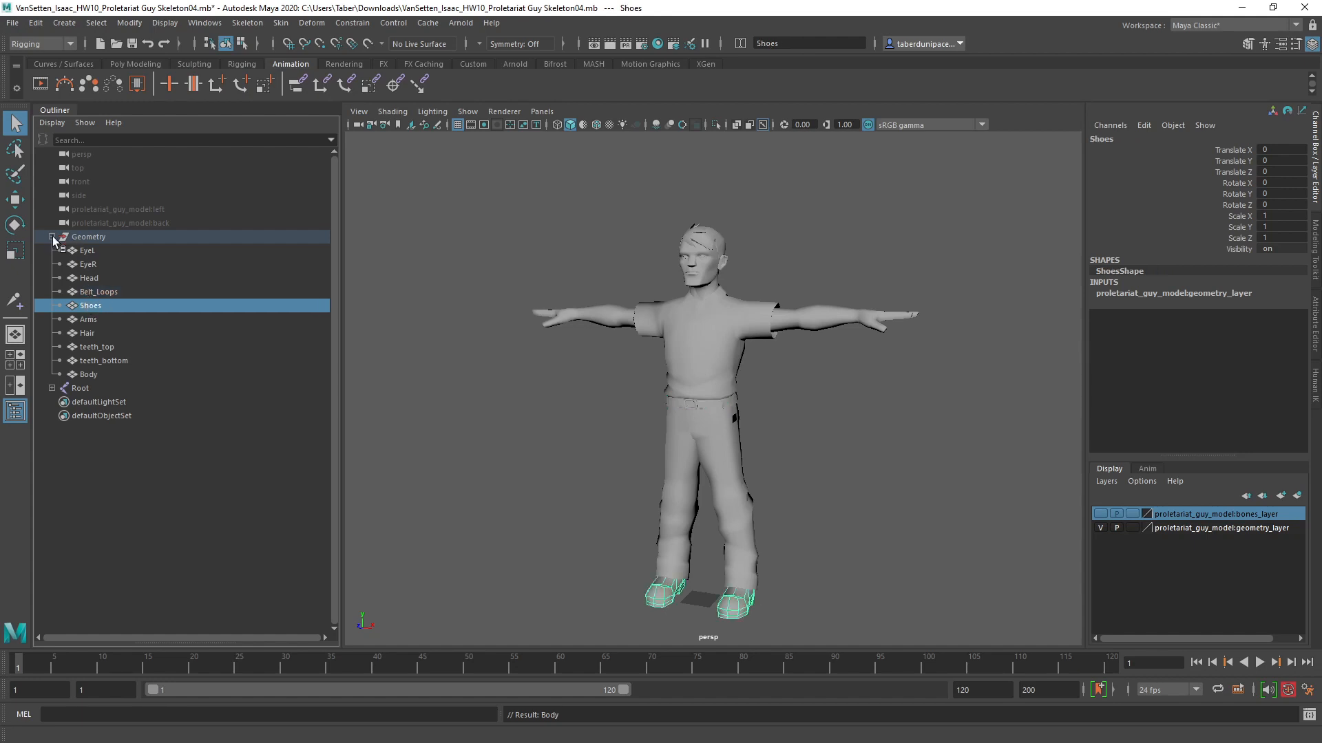
pyautogui.click(52, 237)
pyautogui.click(50, 123)
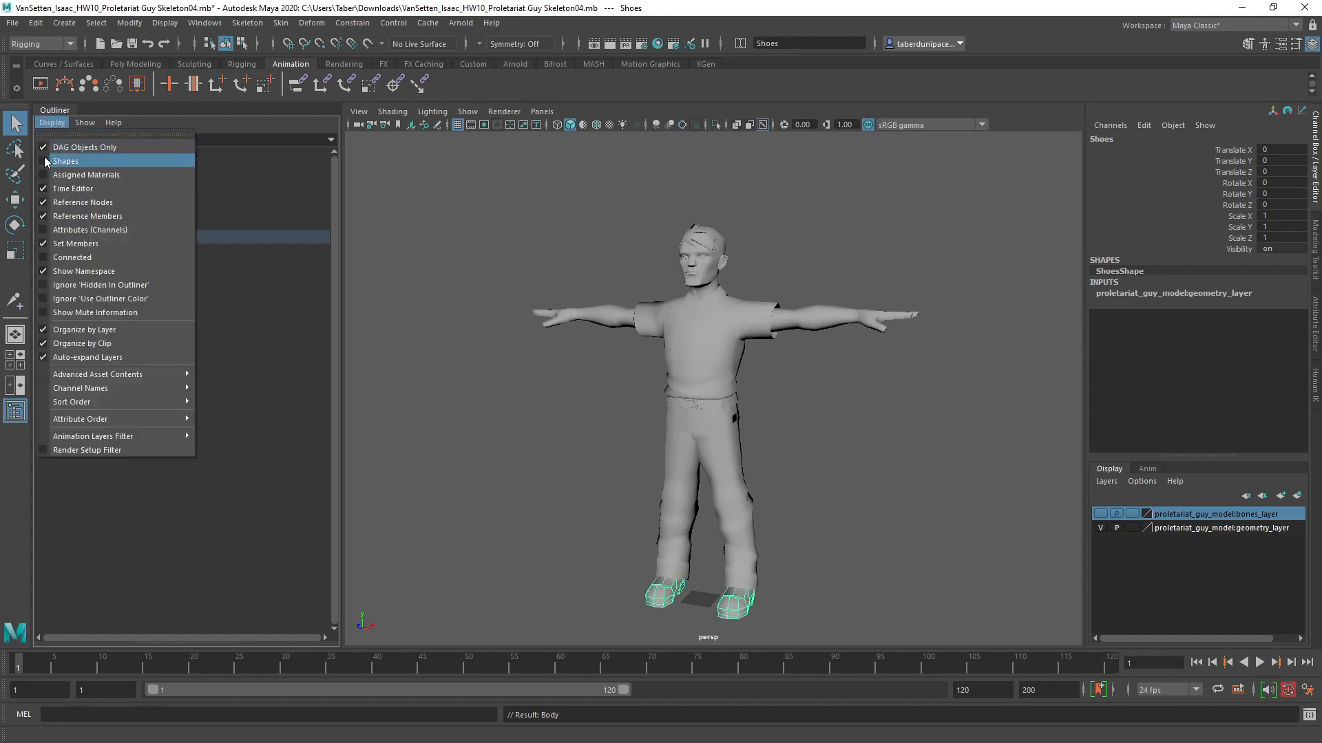
pyautogui.click(268, 378)
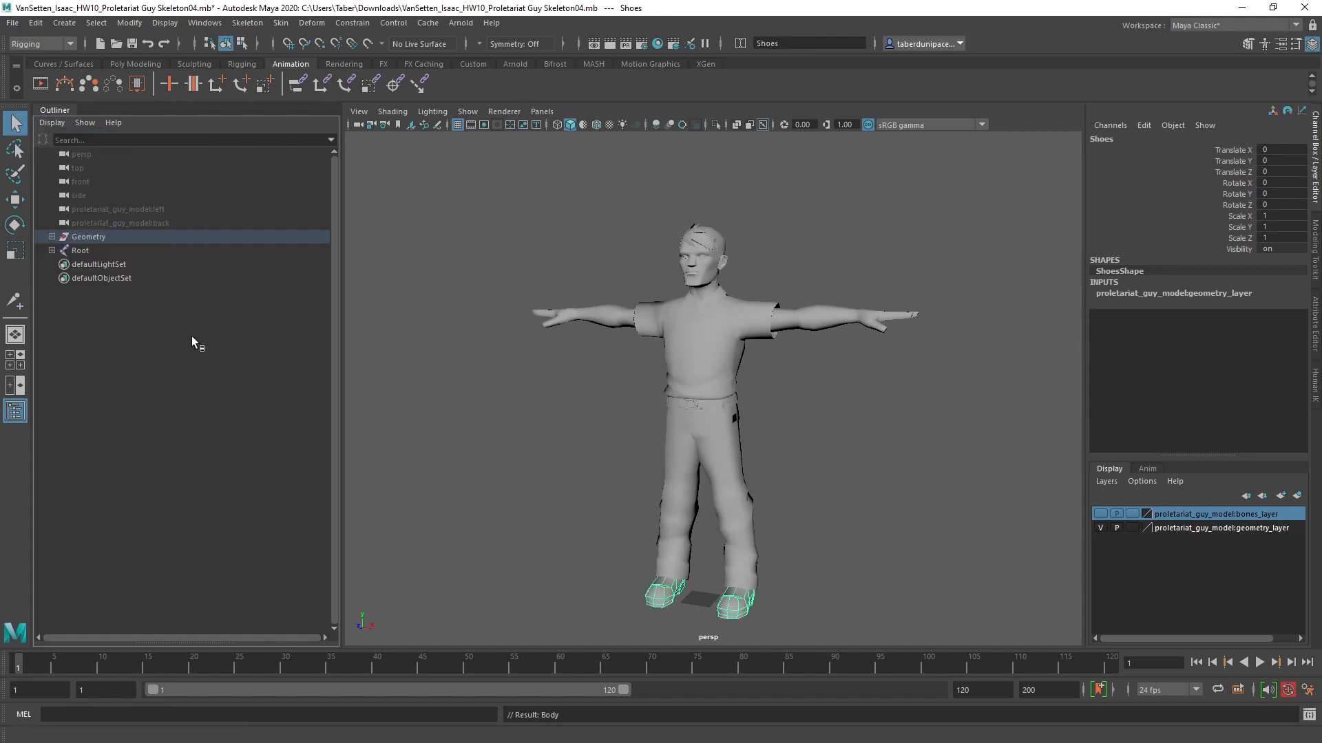
# Step: Expand and select the Root joint hierarchy, show the bones layer, and set the geometry layer's display type to reference
pyautogui.click(52, 251)
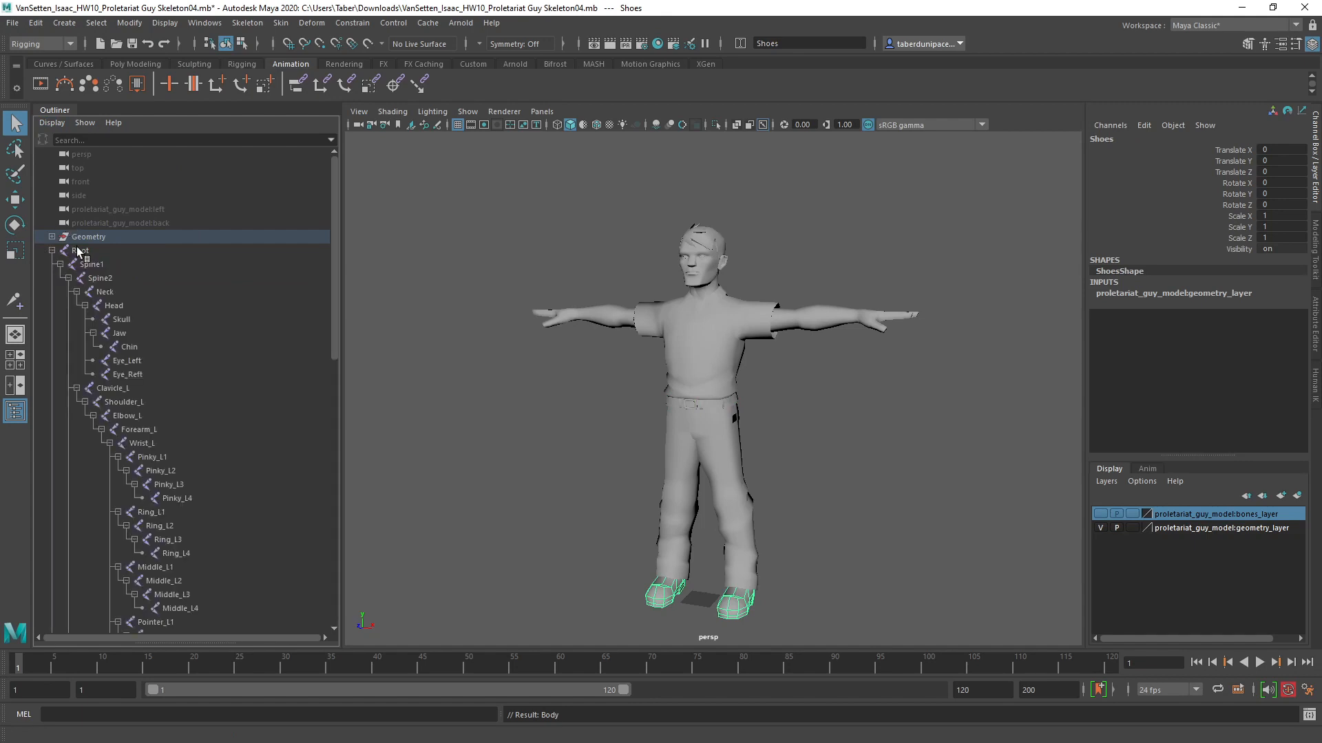
pyautogui.click(77, 250)
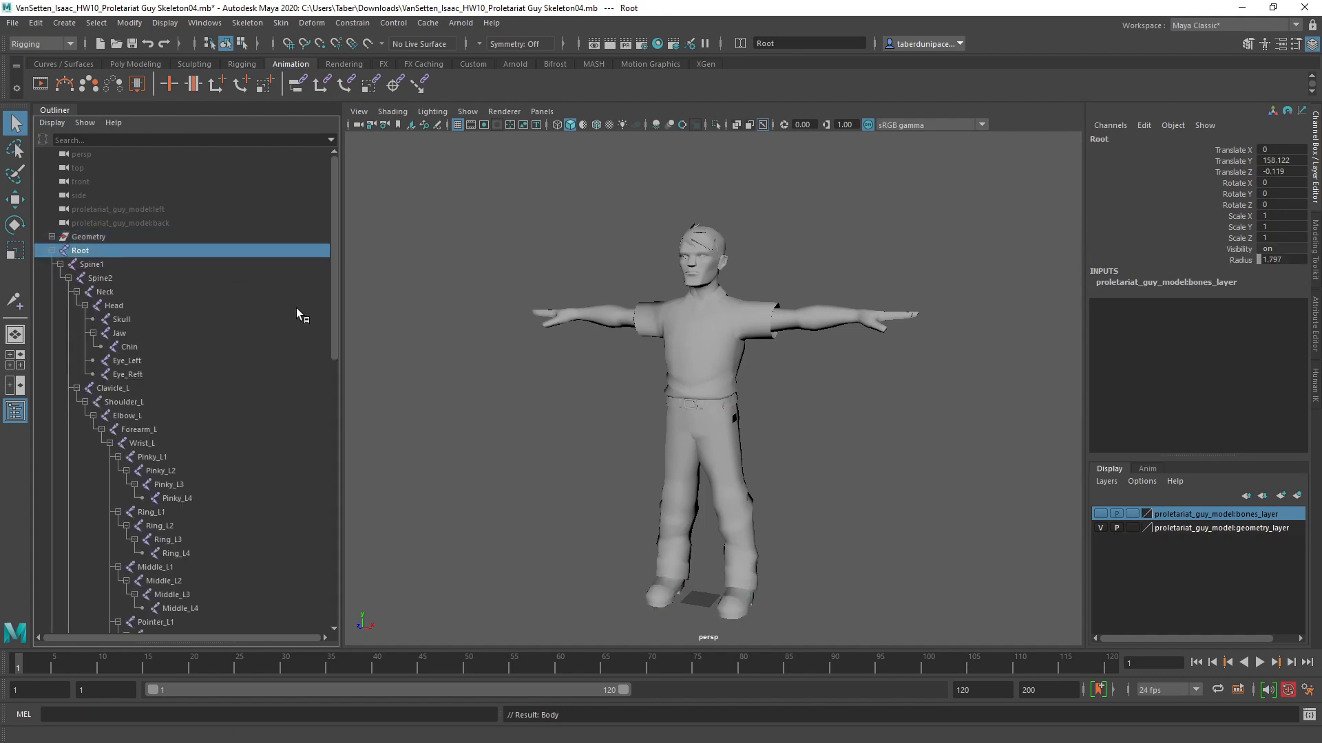
pyautogui.click(1131, 528)
pyautogui.click(1132, 528)
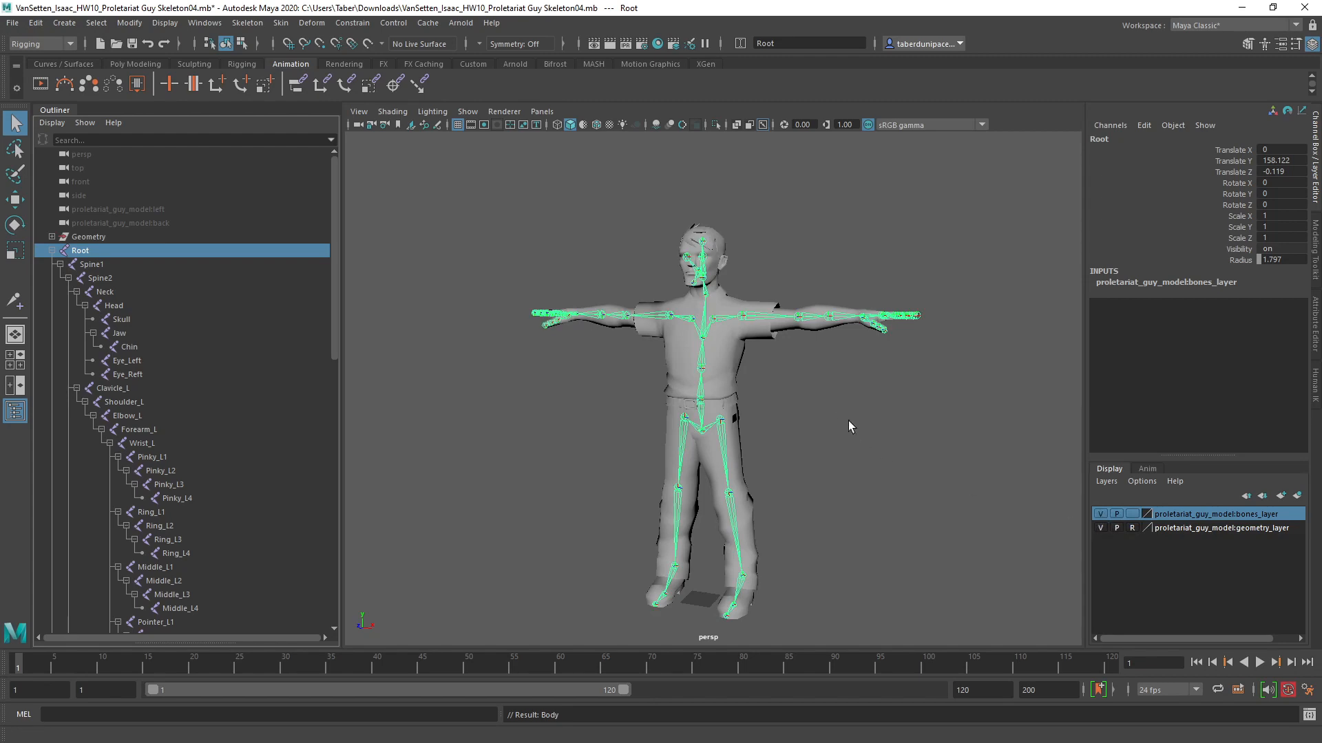
# Step: Test-rotate Clavicle_L and Clavicle_R together, then undo the rotation and deselect the joints
pyautogui.scroll(8, 838, 413)
pyautogui.moveTo(790, 455)
pyautogui.keyDown('alt'); pyautogui.mouseDown()
pyautogui.moveTo(759, 434)
pyautogui.moveTo(771, 453)
pyautogui.mouseUp(); pyautogui.keyUp('alt')
pyautogui.keyDown('alt'); pyautogui.moveTo(763, 344); pyautogui.dragTo(769, 441, button='middle'); pyautogui.keyUp('alt')
pyautogui.keyDown('alt'); pyautogui.moveTo(721, 374); pyautogui.dragTo(763, 383); pyautogui.keyUp('alt')
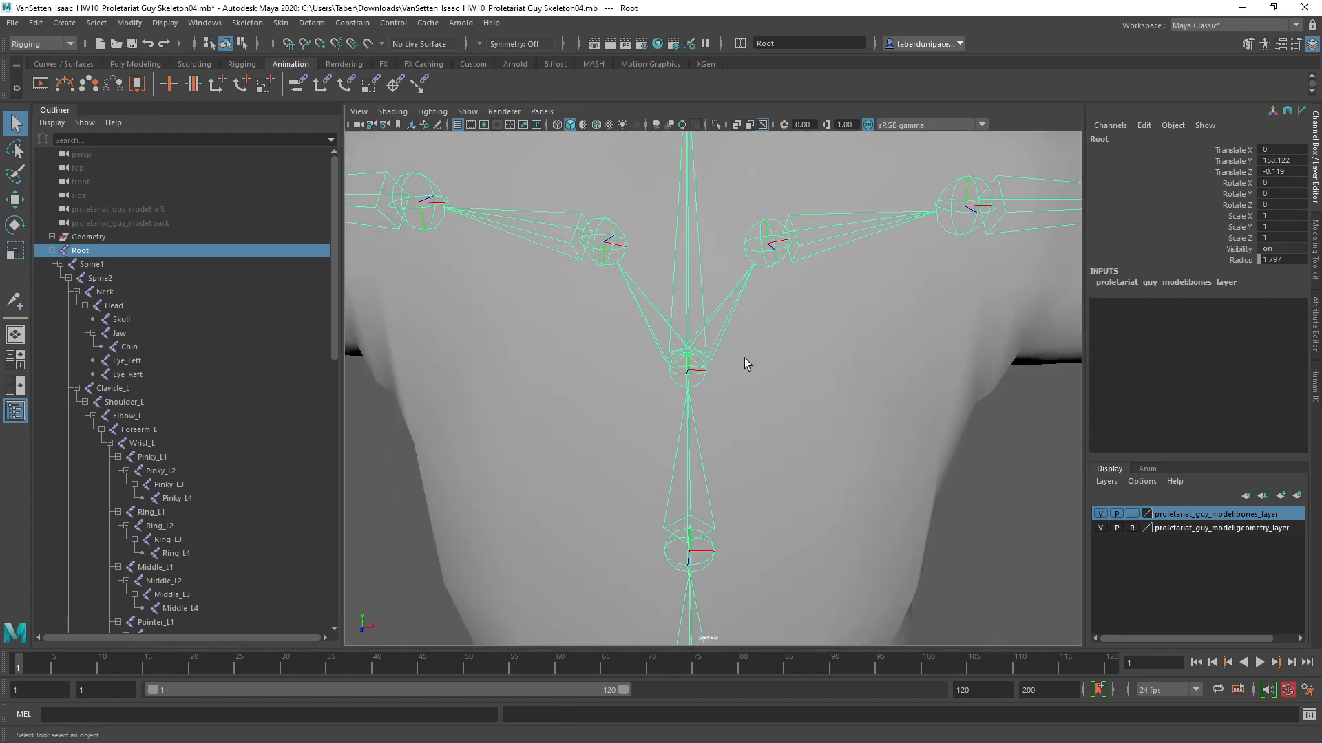
pyautogui.click(740, 321)
pyautogui.click(776, 245)
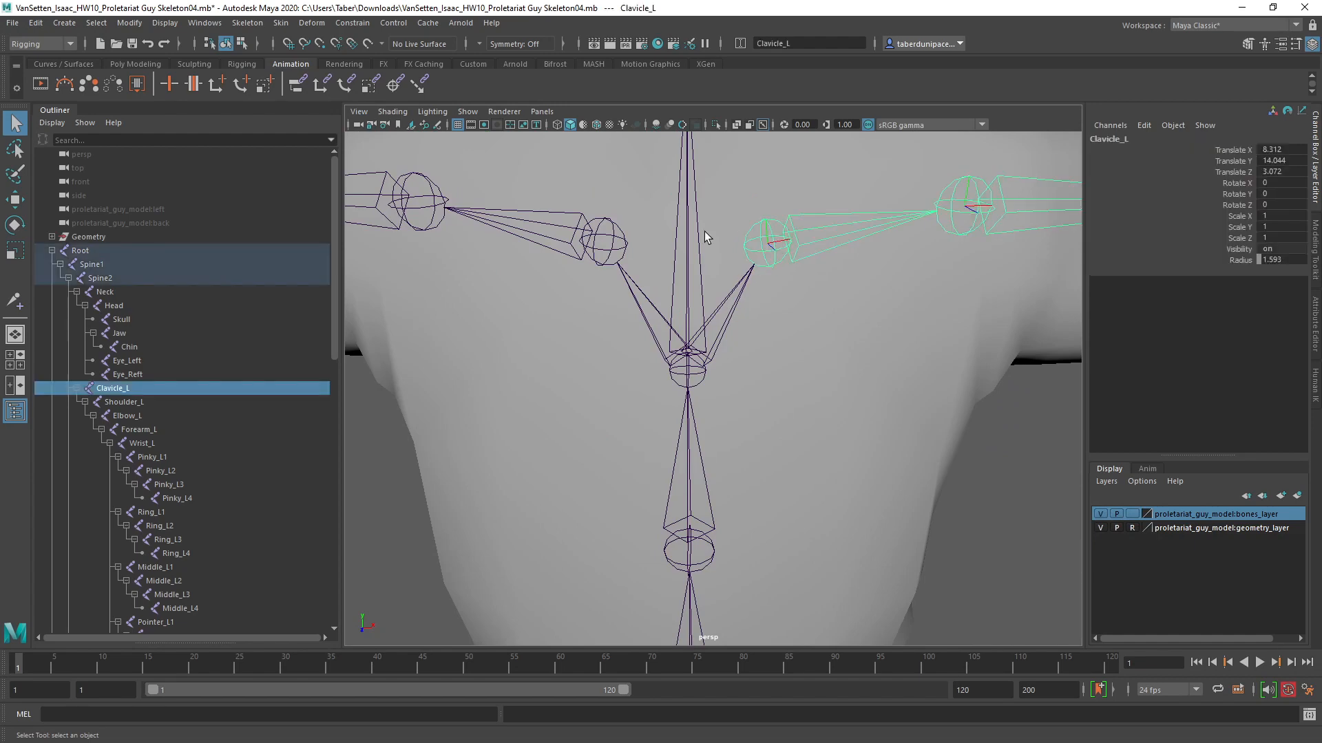
pyautogui.keyDown('shift'); pyautogui.click(592, 231); pyautogui.keyUp('shift')
pyautogui.scroll(-7, 711, 289)
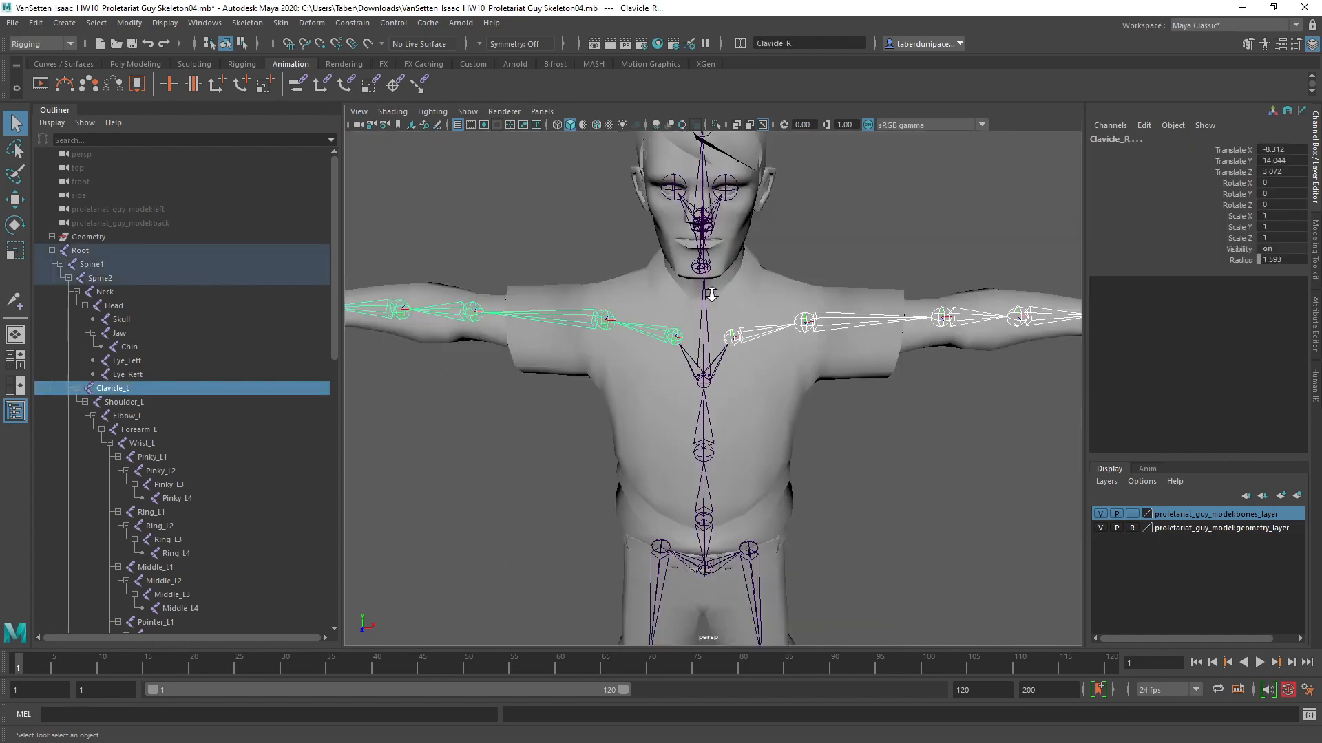
pyautogui.press('e')
pyautogui.moveTo(736, 327); pyautogui.dragTo(704, 281)
pyautogui.hotkey('ctrl', 'z')
pyautogui.click(854, 221)
# Step: Test-rotate Elbow_L and Elbow_R together about Y, then undo the rotation and deselect them
pyautogui.click(904, 334)
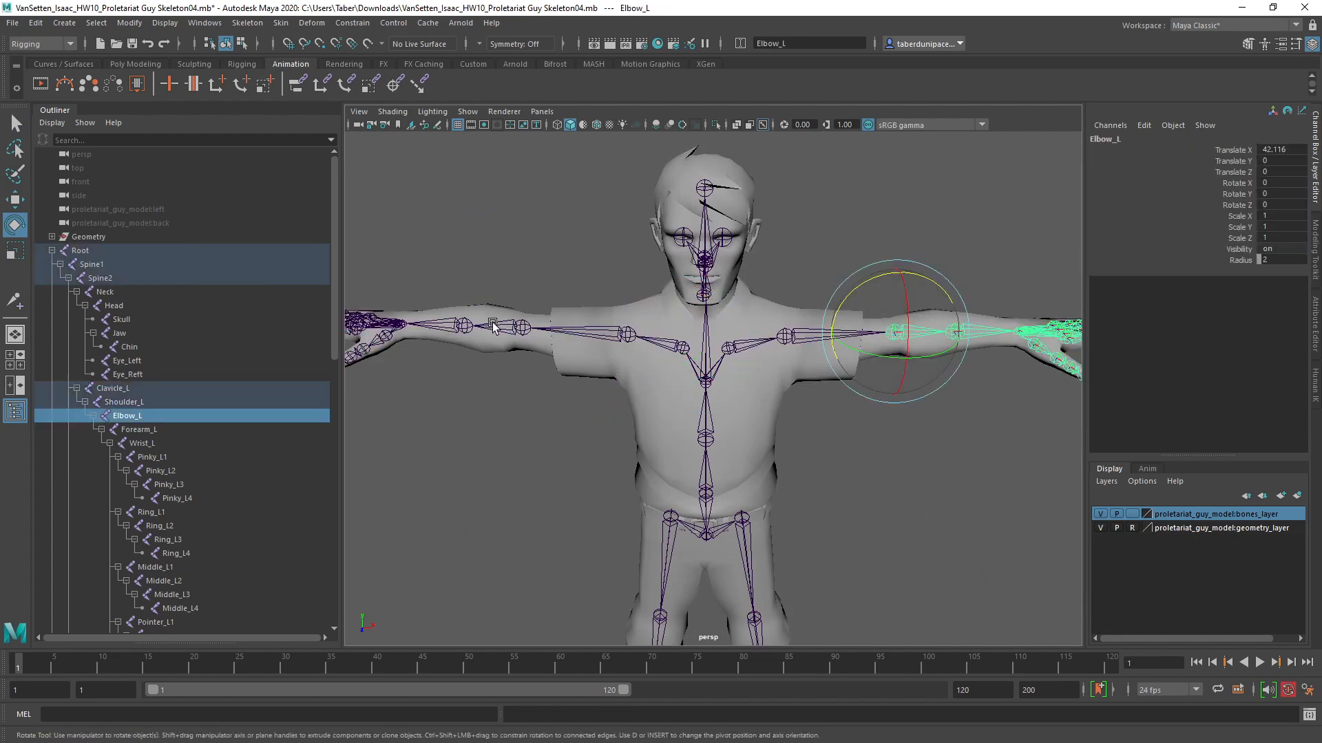
pyautogui.keyDown('shift'); pyautogui.click(517, 326); pyautogui.keyUp('shift')
pyautogui.moveTo(615, 314)
pyautogui.keyDown('alt'); pyautogui.mouseDown()
pyautogui.moveTo(596, 387)
pyautogui.moveTo(592, 322)
pyautogui.mouseUp(); pyautogui.keyUp('alt')
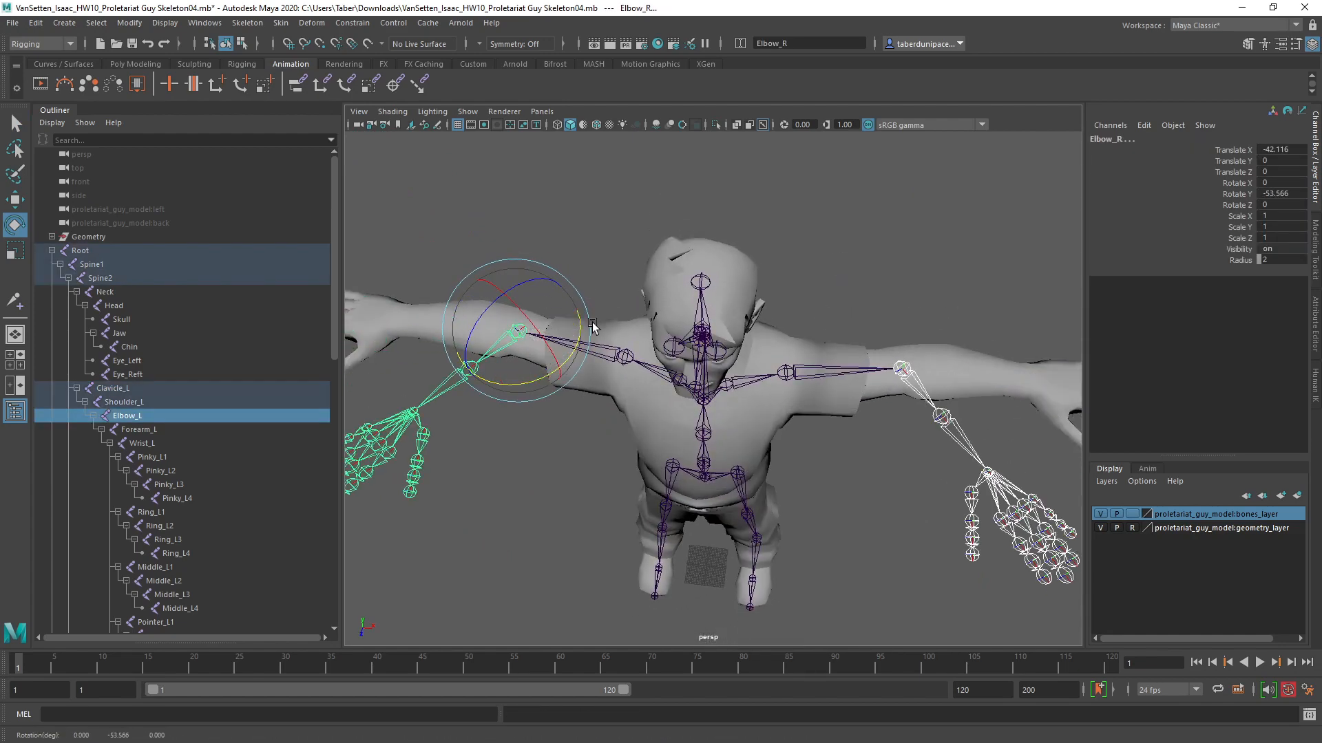
pyautogui.hotkey('ctrl', 'z')
pyautogui.click(861, 273)
# Step: Examine the placement of the head, neck, chest and shoulder joints inside the body mesh from several angles
pyautogui.keyDown('alt'); pyautogui.moveTo(816, 385); pyautogui.dragTo(761, 331); pyautogui.keyUp('alt')
pyautogui.scroll(3, 757, 329)
pyautogui.keyDown('alt'); pyautogui.moveTo(737, 310); pyautogui.dragTo(728, 403, button='middle'); pyautogui.keyUp('alt')
pyautogui.click(724, 363)
pyautogui.keyDown('alt'); pyautogui.moveTo(724, 363); pyautogui.dragTo(638, 358); pyautogui.keyUp('alt')
pyautogui.keyDown('alt'); pyautogui.moveTo(637, 357); pyautogui.dragTo(766, 404, button='right'); pyautogui.keyUp('alt')
pyautogui.click(724, 377)
pyautogui.keyDown('alt'); pyautogui.moveTo(724, 378); pyautogui.dragTo(796, 413); pyautogui.keyUp('alt')
pyautogui.scroll(-5, 817, 508)
pyautogui.keyDown('alt'); pyautogui.moveTo(817, 507); pyautogui.dragTo(673, 472); pyautogui.keyUp('alt')
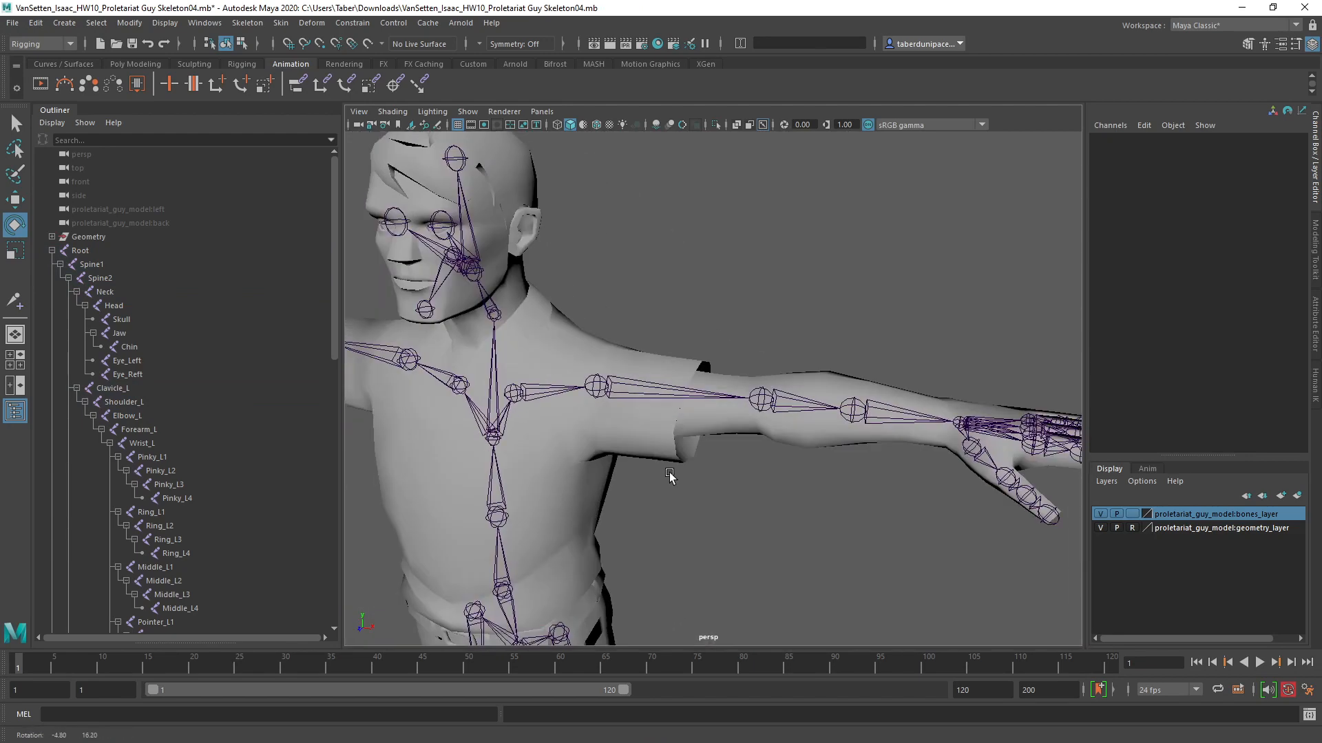
# Step: Select Shoulder_L and examine the left arm chain's alignment and joint axes from above
pyautogui.scroll(3, 716, 436)
pyautogui.click(612, 423)
pyautogui.keyDown('alt'); pyautogui.moveTo(612, 423); pyautogui.dragTo(541, 449); pyautogui.keyUp('alt')
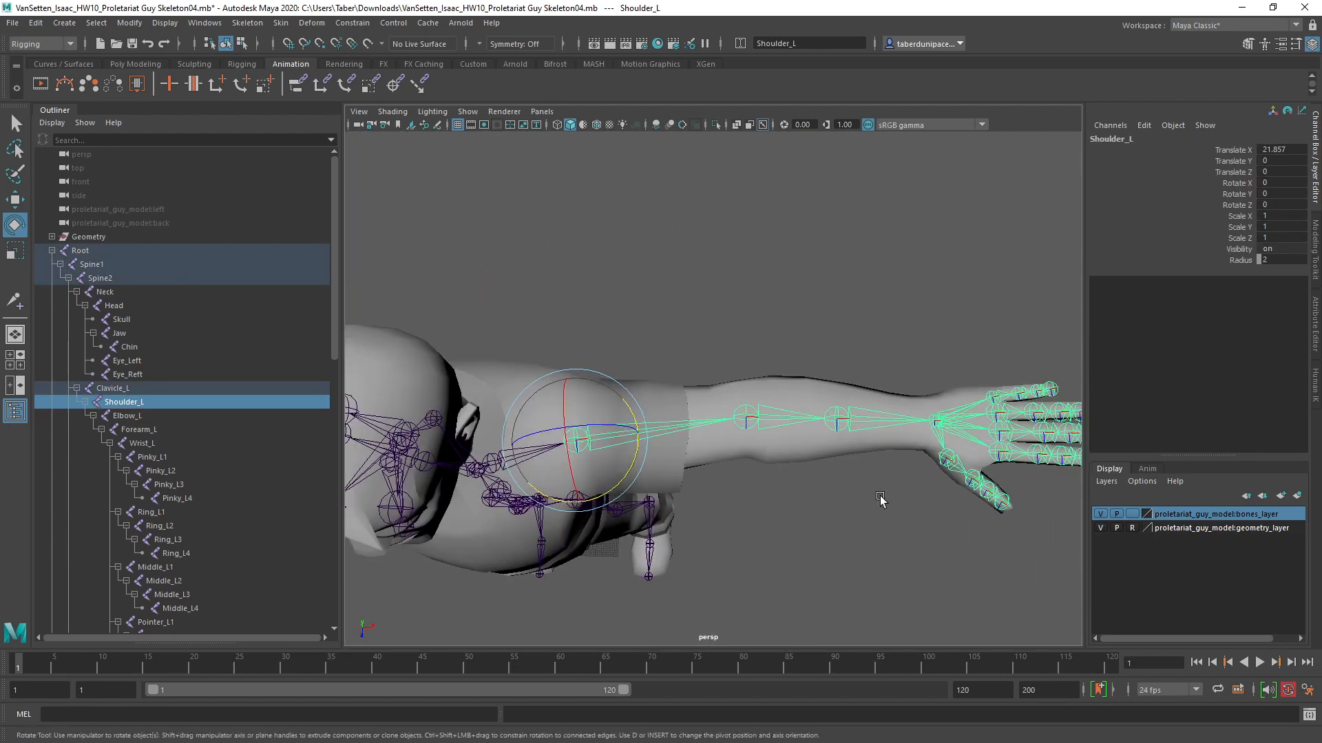
pyautogui.keyDown('alt'); pyautogui.moveTo(880, 502); pyautogui.dragTo(649, 412); pyautogui.keyUp('alt')
# Step: Test-rotate Thumb_L1 about its X axis by about 54 degrees and deselect it
pyautogui.keyDown('alt'); pyautogui.moveTo(650, 411); pyautogui.dragTo(823, 390, button='right'); pyautogui.keyUp('alt')
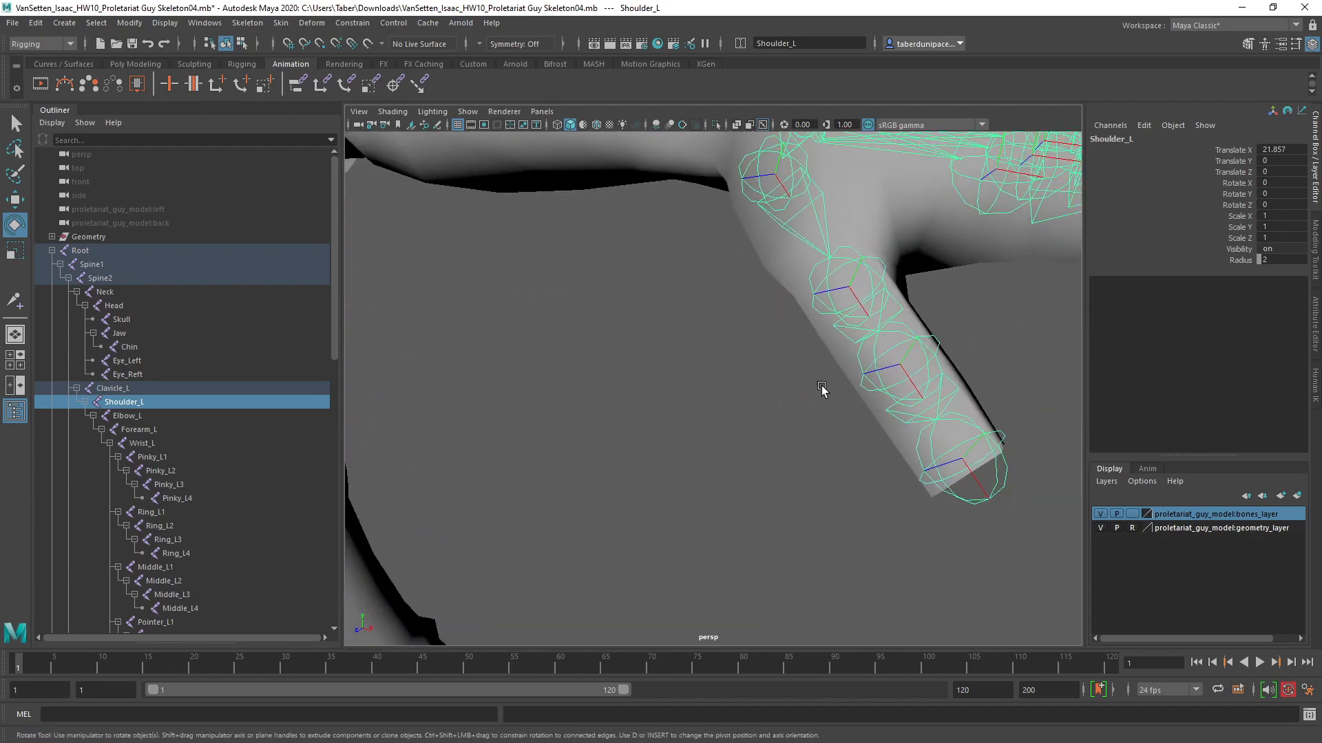
pyautogui.keyDown('alt'); pyautogui.moveTo(823, 390); pyautogui.dragTo(795, 523, button='middle'); pyautogui.keyUp('alt')
pyautogui.click(732, 284)
pyautogui.keyDown('alt'); pyautogui.moveTo(835, 446); pyautogui.dragTo(759, 467); pyautogui.keyUp('alt')
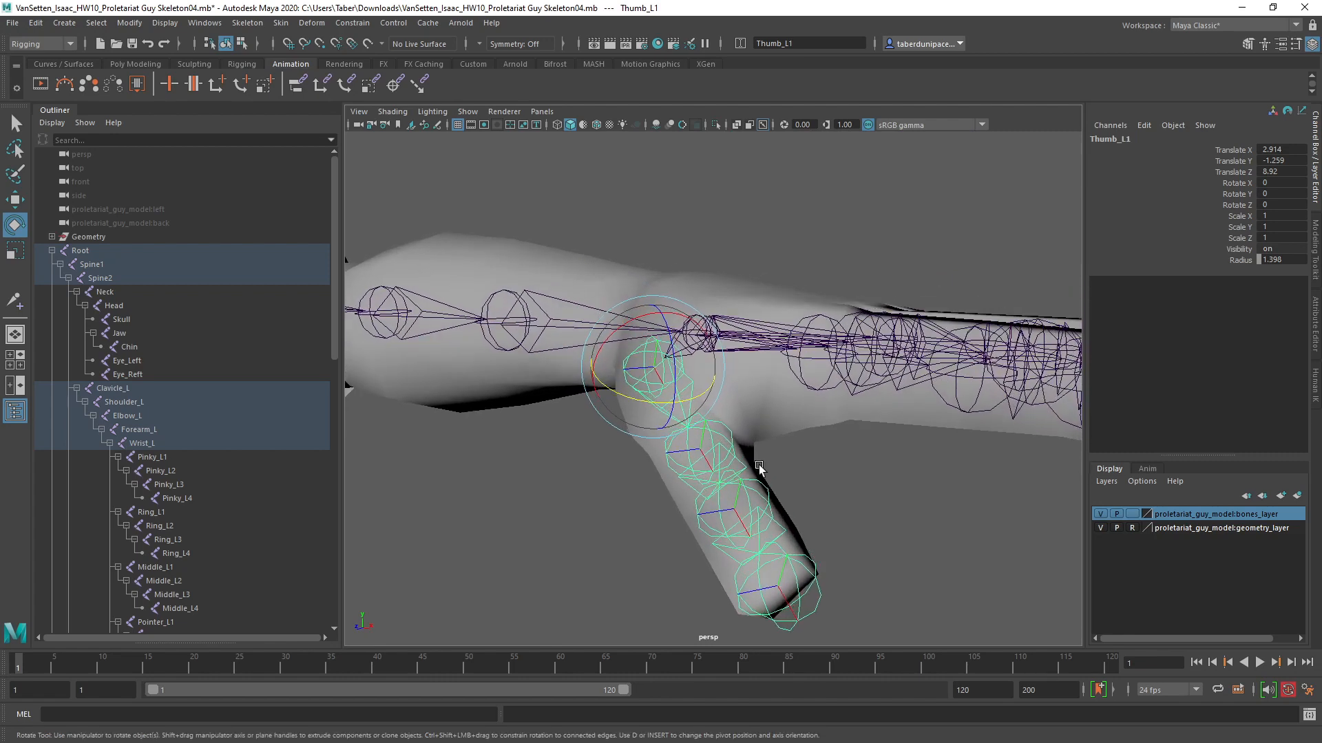
pyautogui.moveTo(645, 318); pyautogui.dragTo(596, 336)
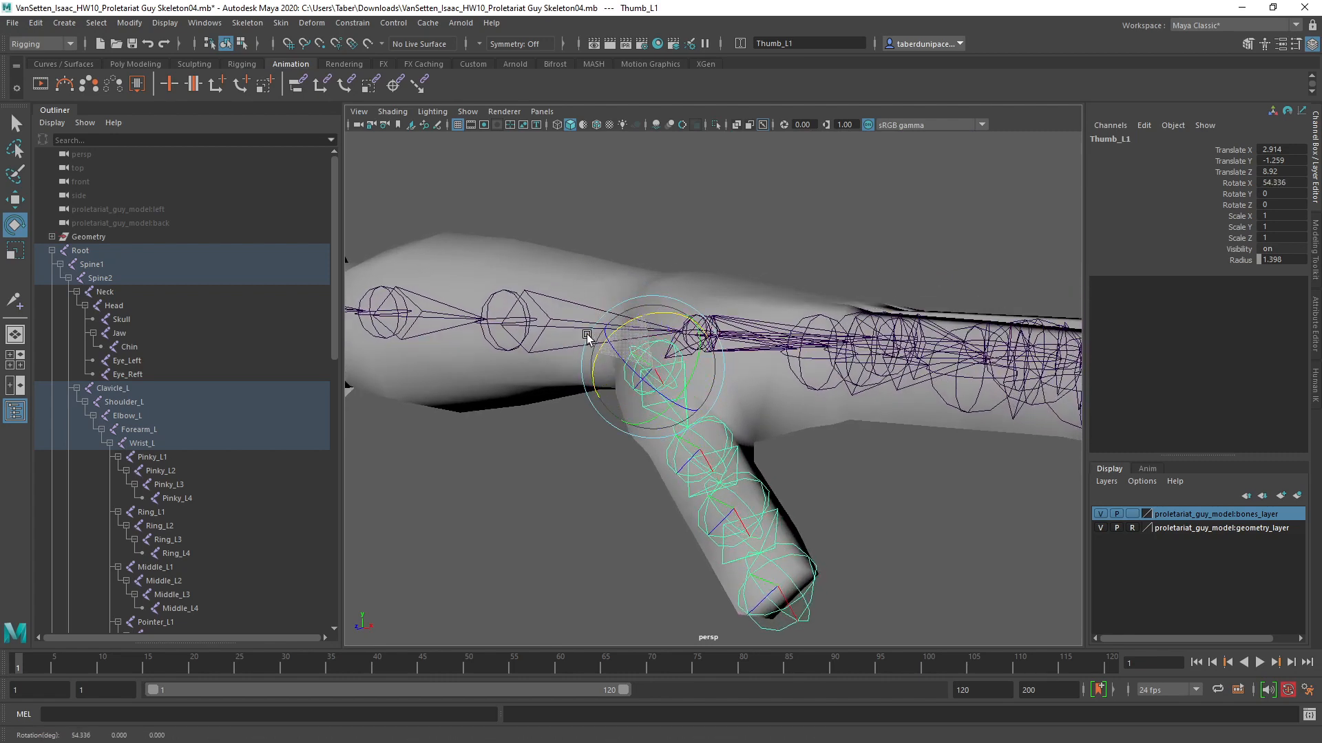
pyautogui.keyDown('alt'); pyautogui.moveTo(670, 364); pyautogui.dragTo(662, 309); pyautogui.keyUp('alt')
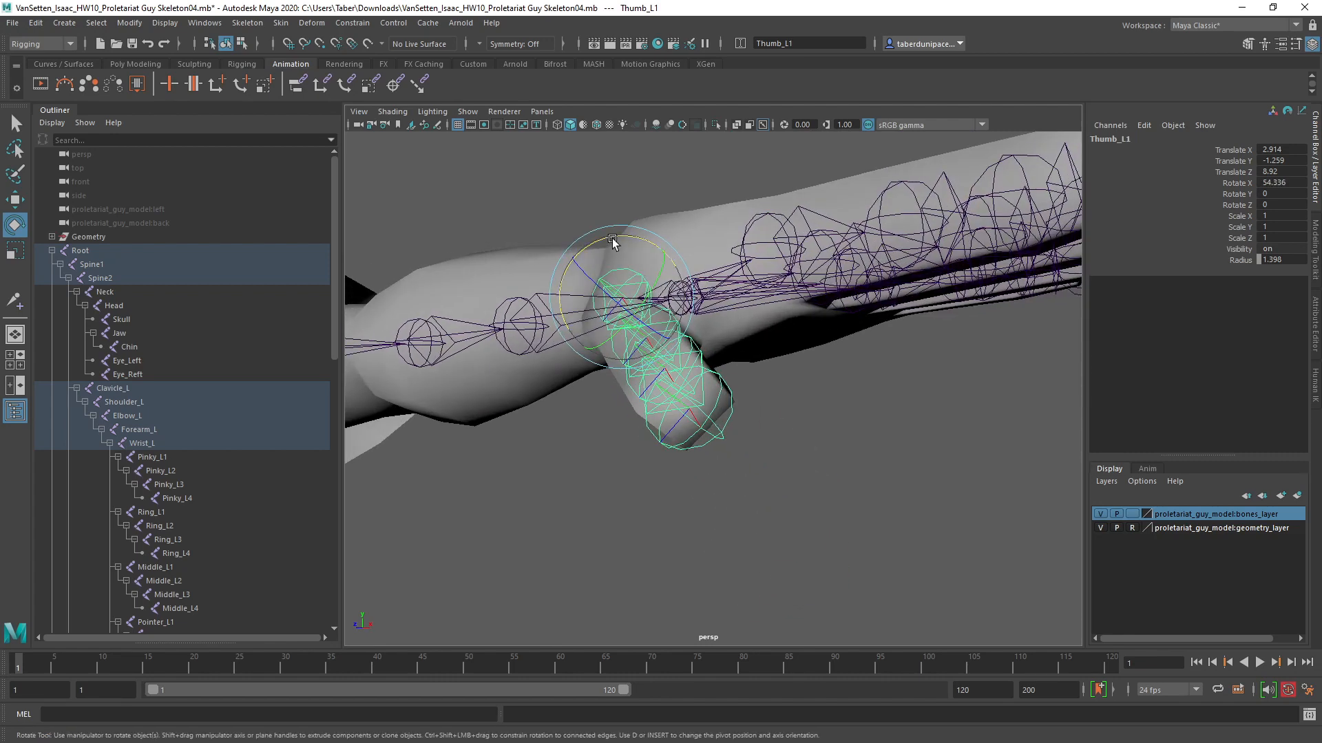
pyautogui.moveTo(611, 239); pyautogui.dragTo(666, 389)
pyautogui.click(754, 471)
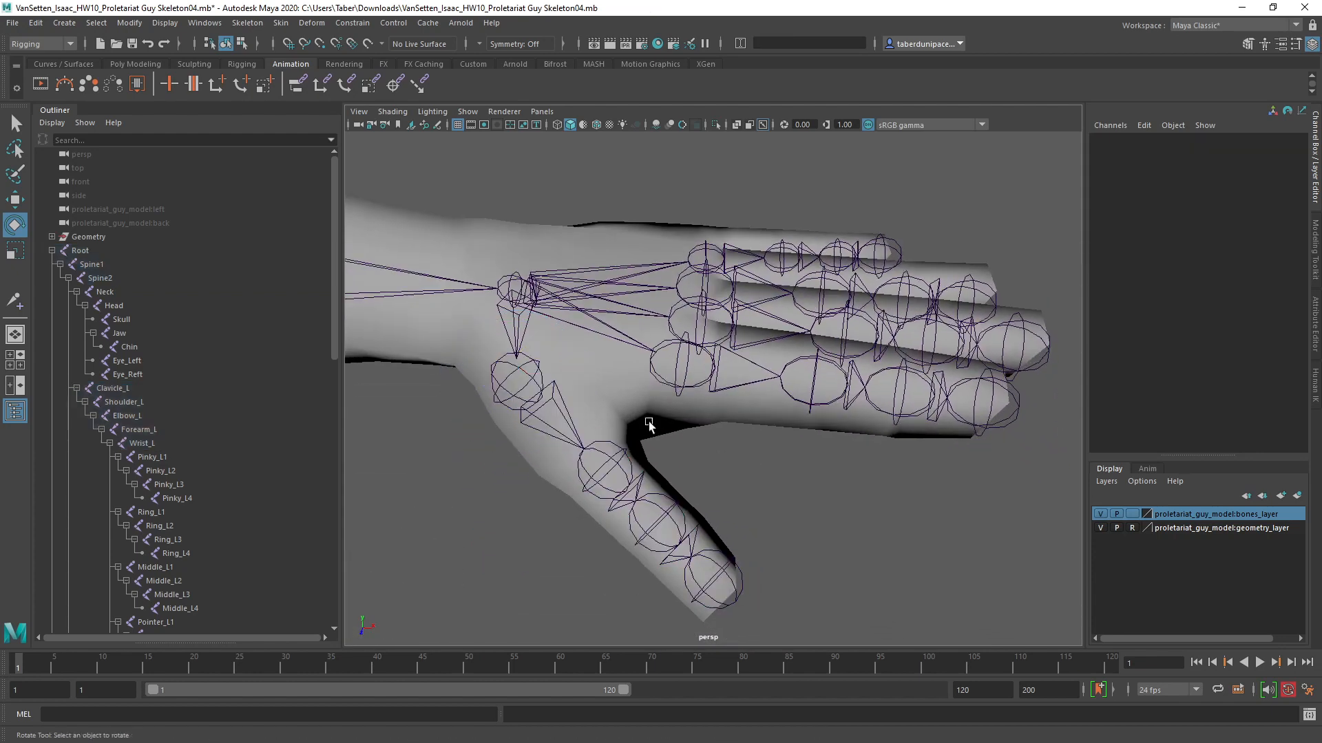
# Step: Check the placement and axes of Wrist_L and the left hand joints, then deselect
pyautogui.click(513, 277)
pyautogui.keyDown('alt'); pyautogui.moveTo(642, 376); pyautogui.dragTo(750, 368, button='middle'); pyautogui.keyUp('alt')
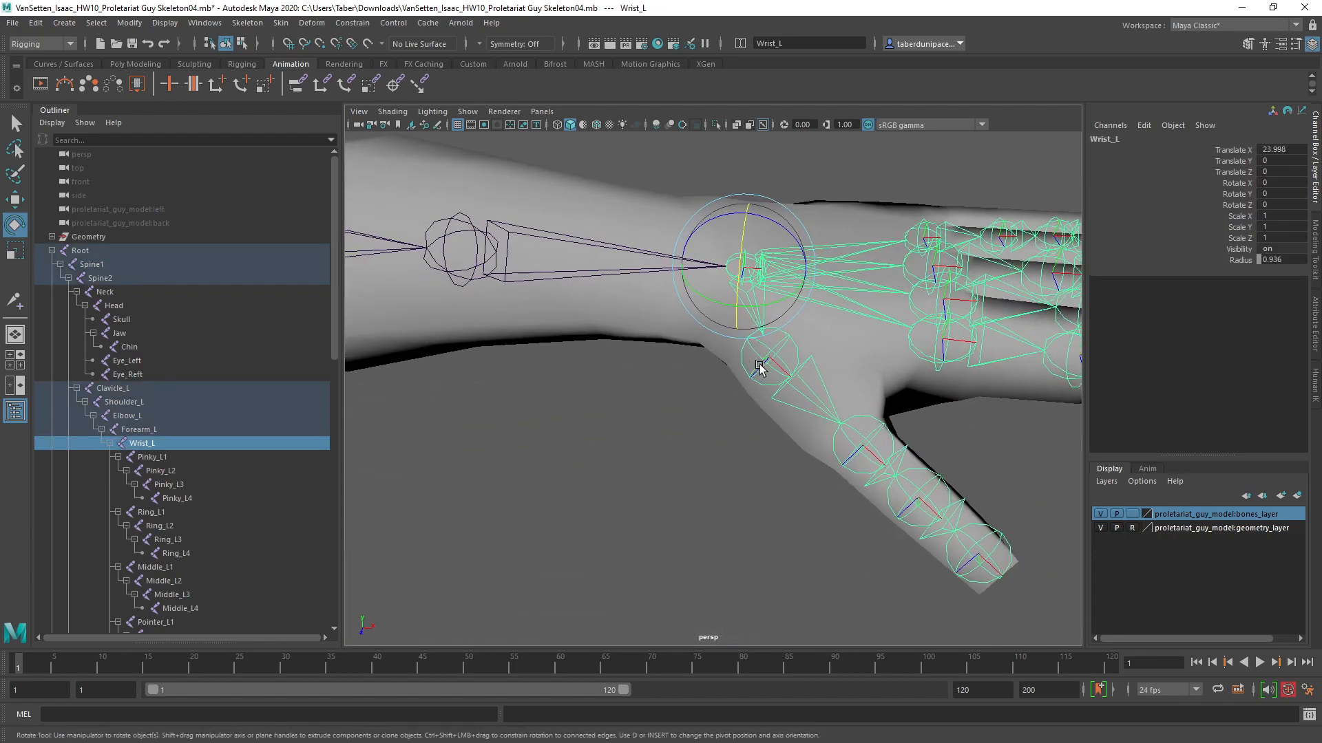
pyautogui.click(675, 427)
pyautogui.keyDown('alt'); pyautogui.moveTo(670, 428); pyautogui.dragTo(649, 383, button='right'); pyautogui.keyUp('alt')
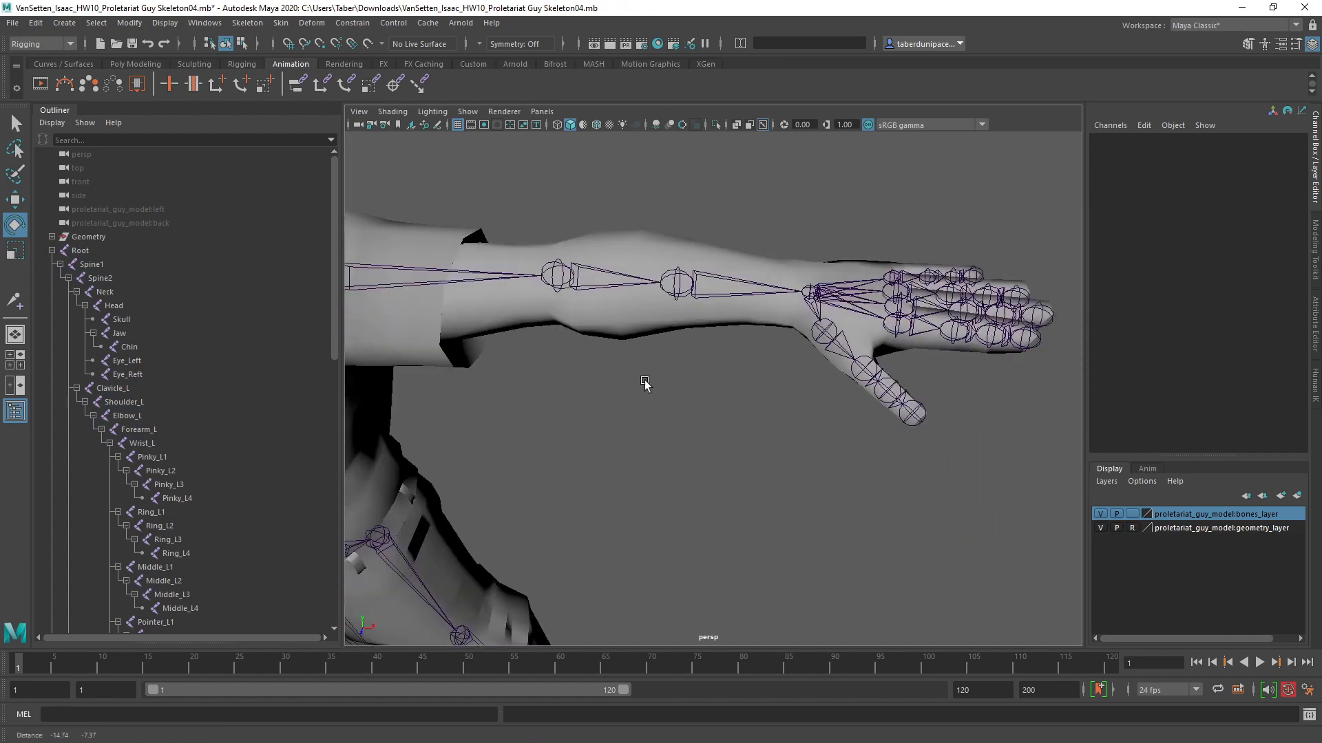
# Step: Inspect the Pelvis joint's placement and axes and locate Pelvis in the Outliner hierarchy
pyautogui.keyDown('alt'); pyautogui.moveTo(650, 384); pyautogui.dragTo(869, 358, button='middle'); pyautogui.keyUp('alt')
pyautogui.keyDown('alt'); pyautogui.moveTo(849, 473); pyautogui.dragTo(829, 249, button='middle'); pyautogui.keyUp('alt')
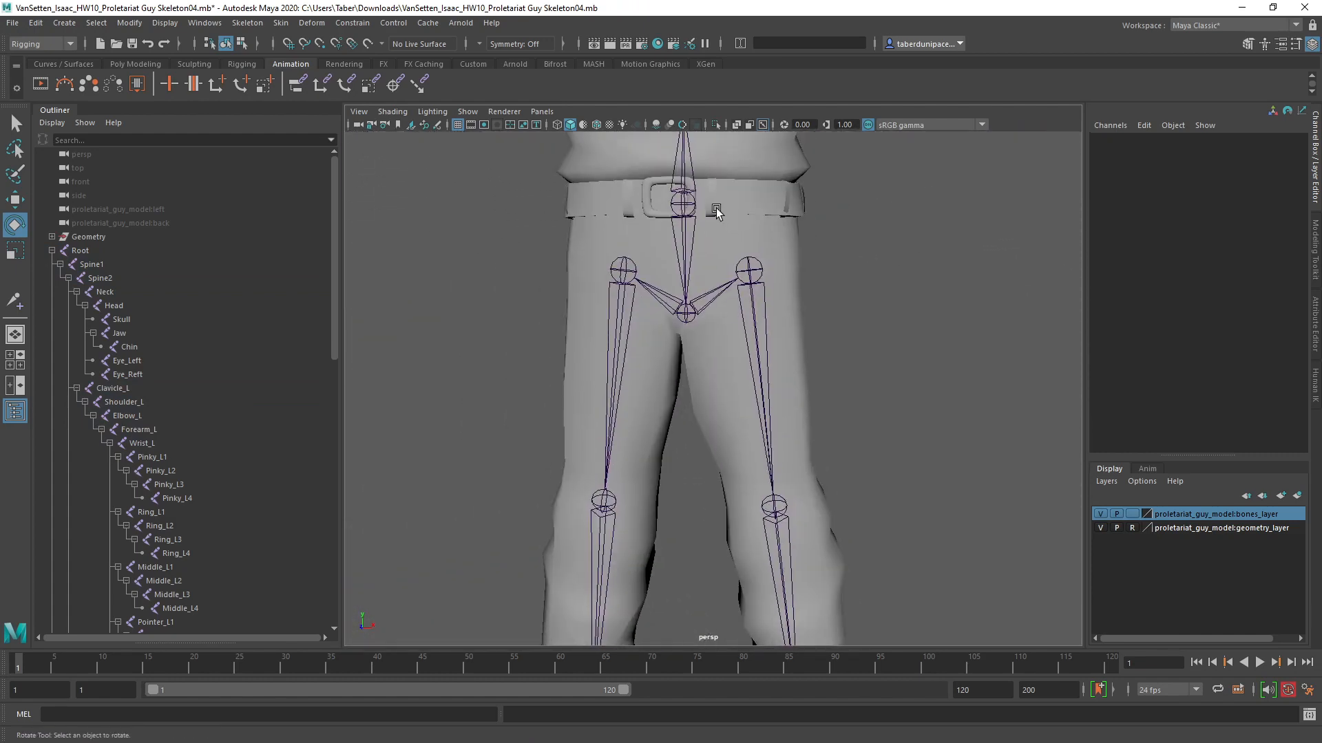
pyautogui.click(682, 199)
pyautogui.click(685, 316)
pyautogui.scroll(6, 790, 360)
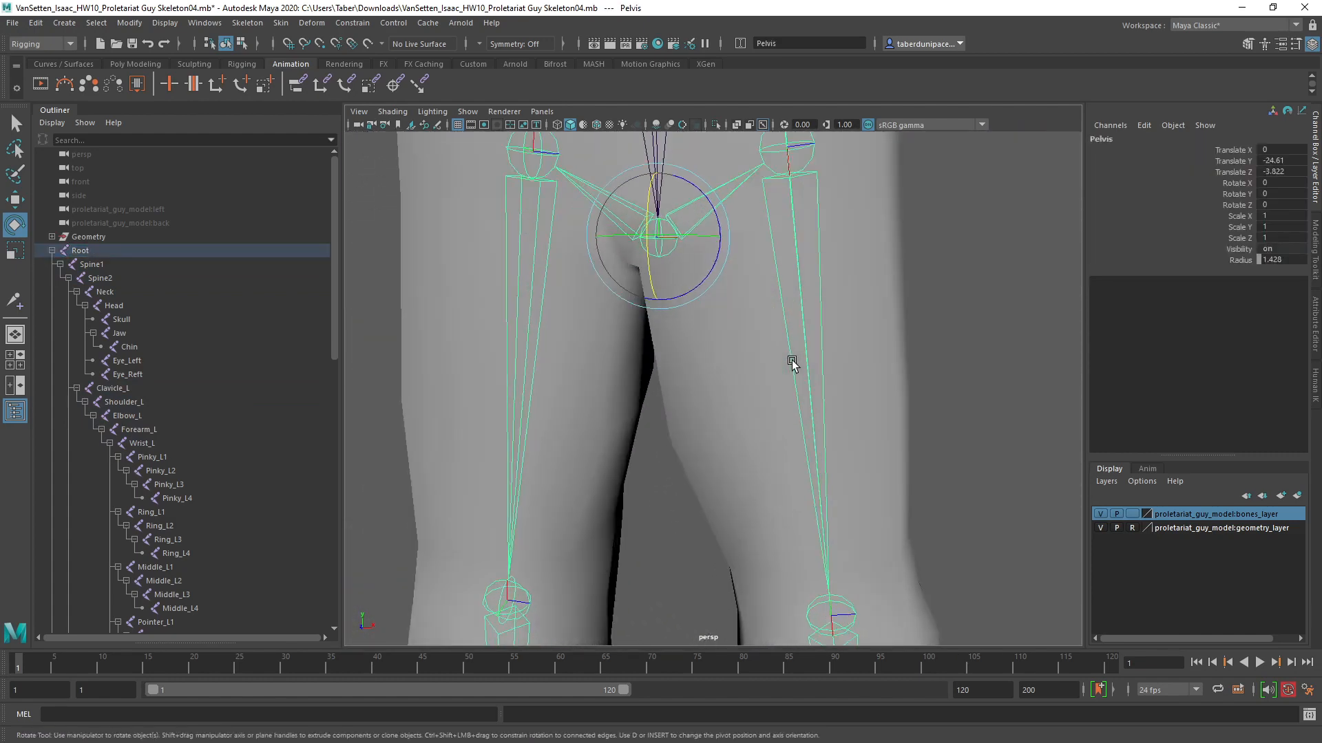
pyautogui.press('f')
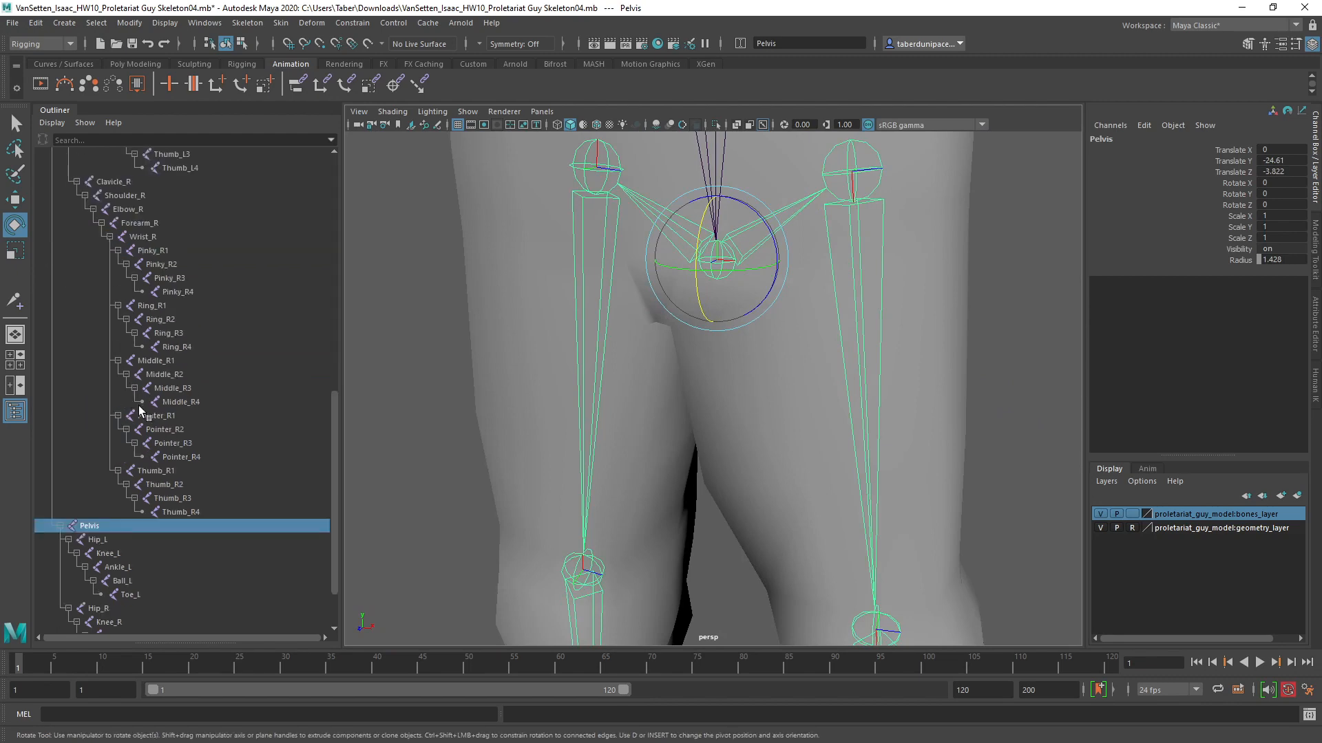
# Step: Test-rotate Hip_L and Hip_R together to compare the leg movement, then undo the latest rotations
pyautogui.click(857, 160)
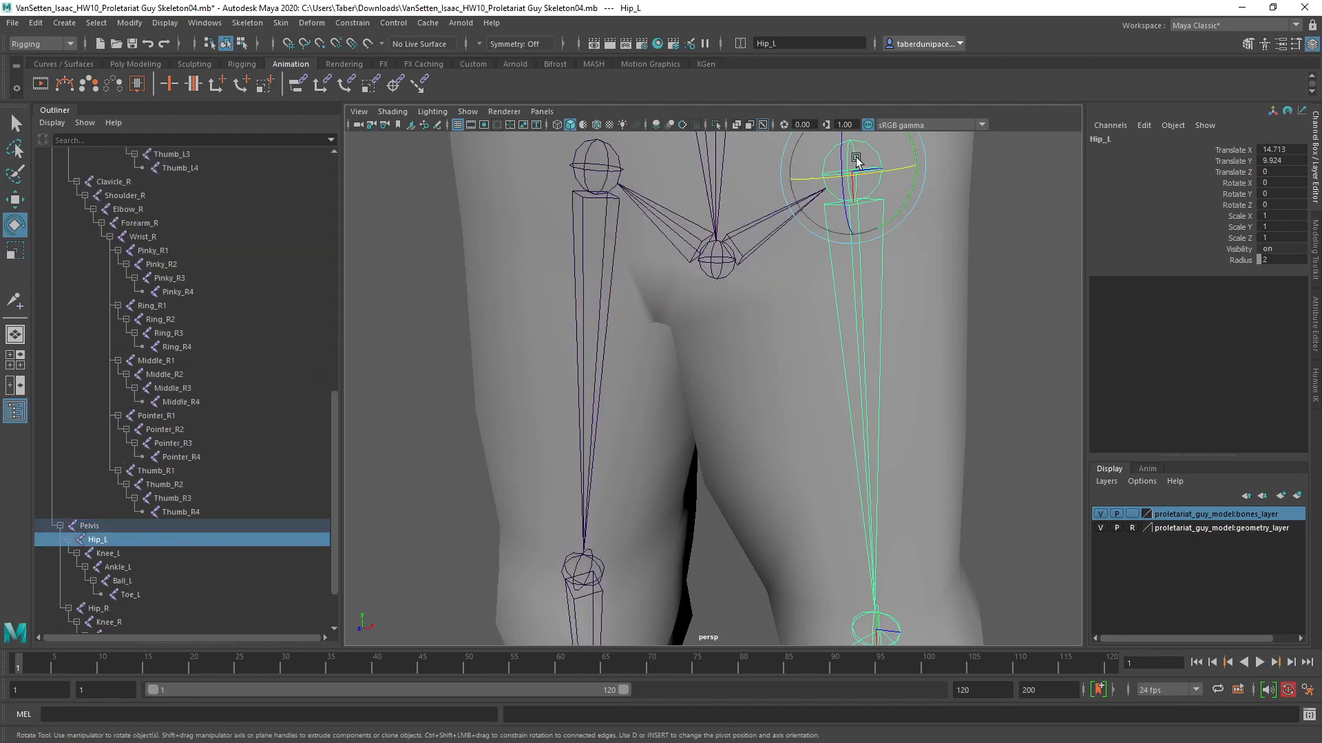
pyautogui.scroll(-4, 1002, 358)
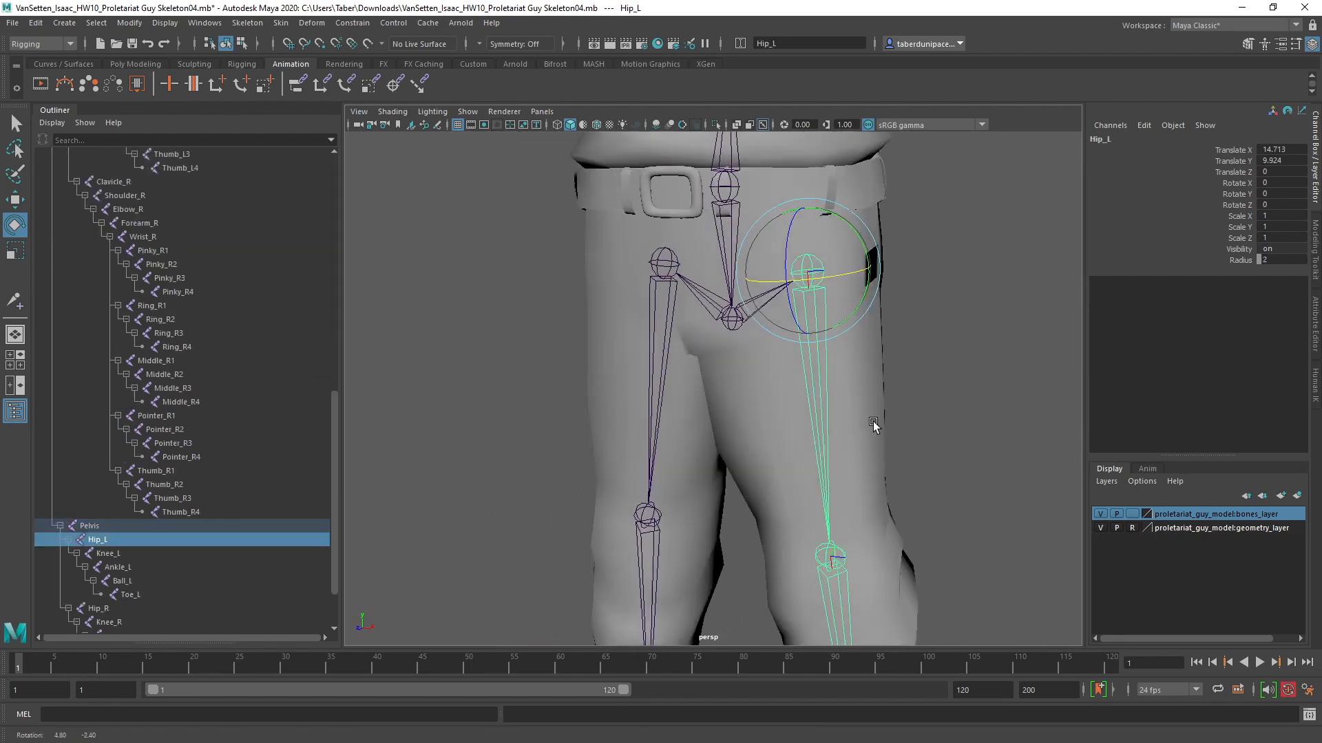
pyautogui.scroll(1, 762, 402)
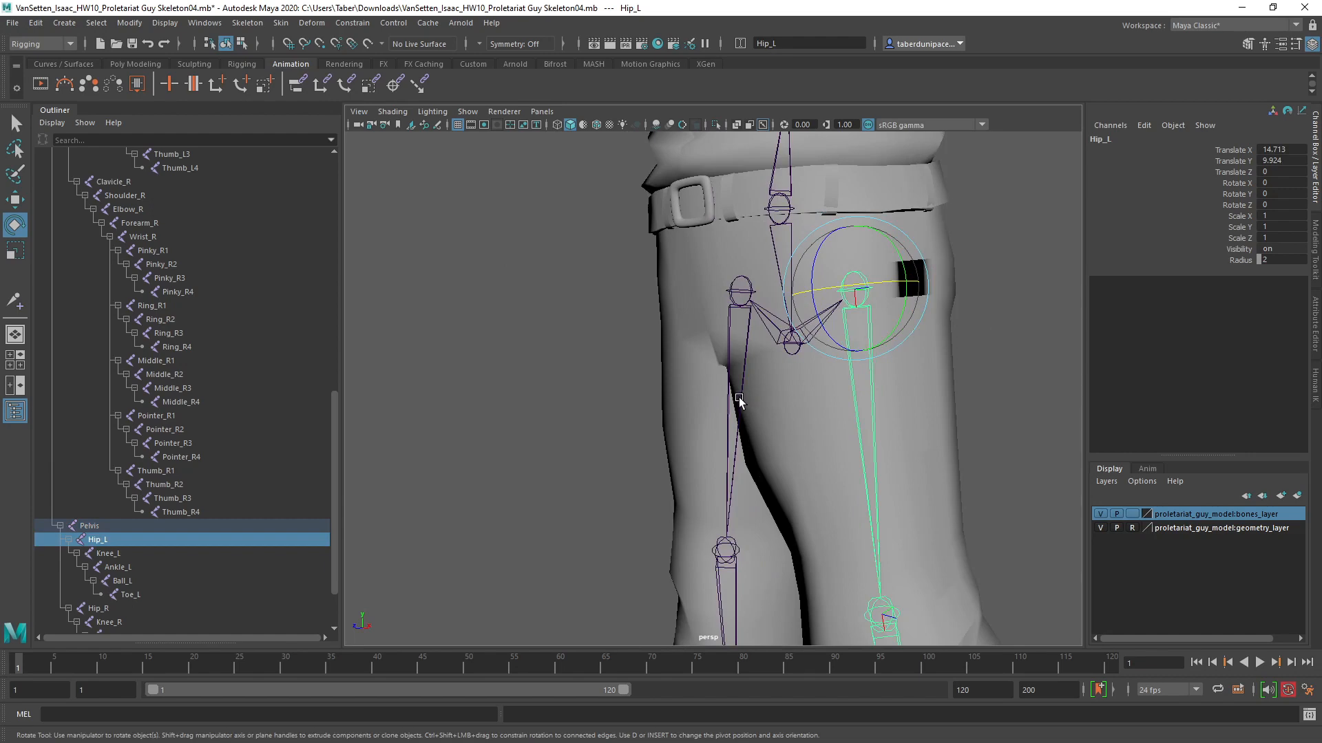
pyautogui.keyDown('shift'); pyautogui.click(739, 401); pyautogui.keyUp('shift')
pyautogui.press('f')
pyautogui.moveTo(681, 366); pyautogui.dragTo(836, 482)
pyautogui.keyDown('alt'); pyautogui.moveTo(836, 481); pyautogui.dragTo(740, 522, button='right'); pyautogui.keyUp('alt')
pyautogui.moveTo(735, 383); pyautogui.dragTo(719, 406)
pyautogui.hotkey('ctrl', 'z')
pyautogui.hotkey('ctrl', 'z')
# Step: Undo the remaining test rotation of the hip joints, returning both legs to their rest pose
pyautogui.click(833, 506)
pyautogui.scroll(3, 824, 557)
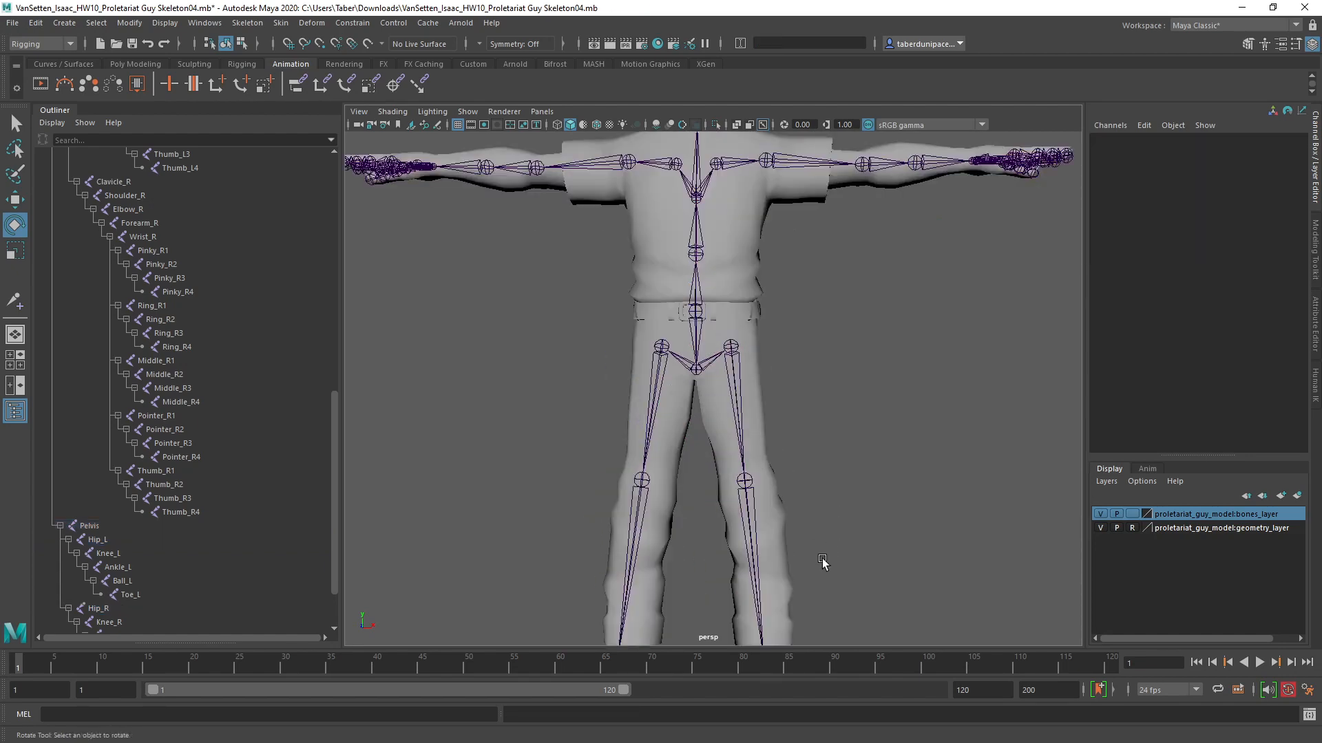
pyautogui.keyDown('alt'); pyautogui.moveTo(822, 559); pyautogui.dragTo(826, 360, button='middle'); pyautogui.keyUp('alt')
pyautogui.hotkey('ctrl', 'z')
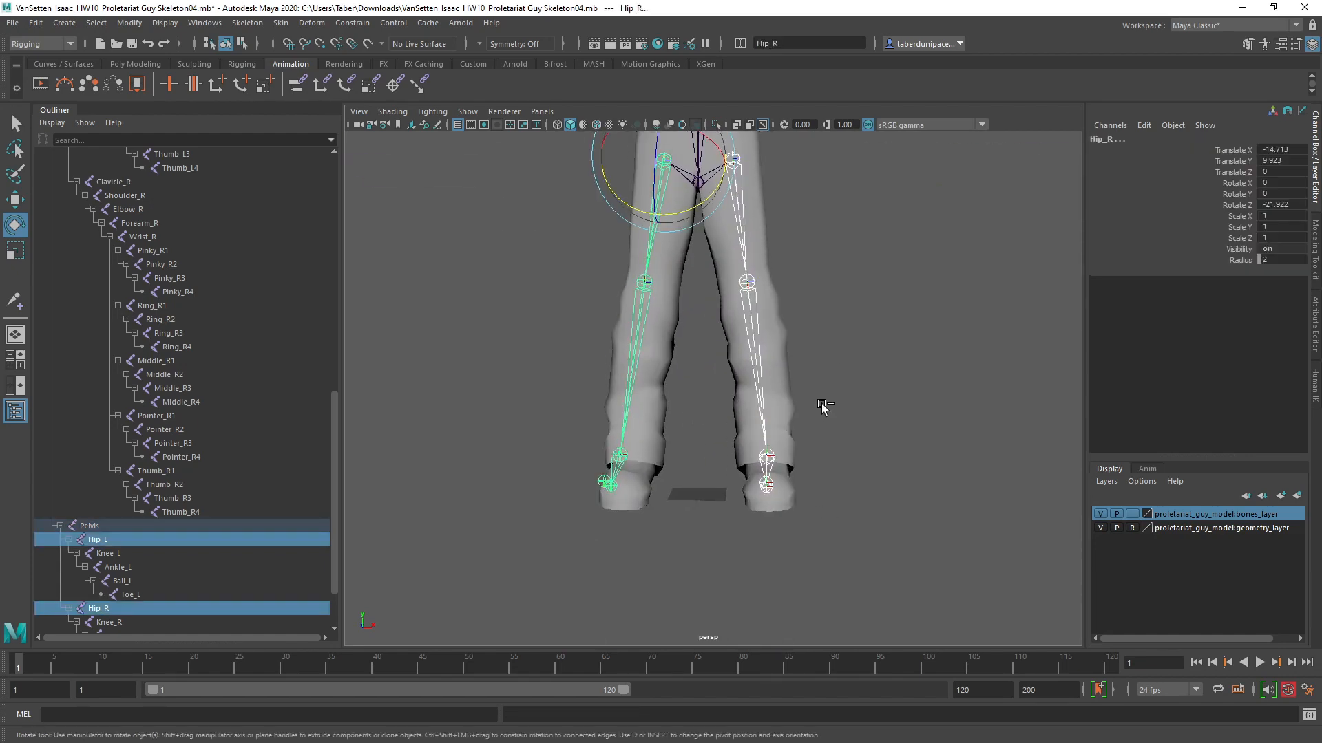
pyautogui.hotkey('ctrl', 'z')
# Step: Test-rotate Ankle_L and Ankle_R together about Y, then undo the rotation and deselect them
pyautogui.click(771, 448)
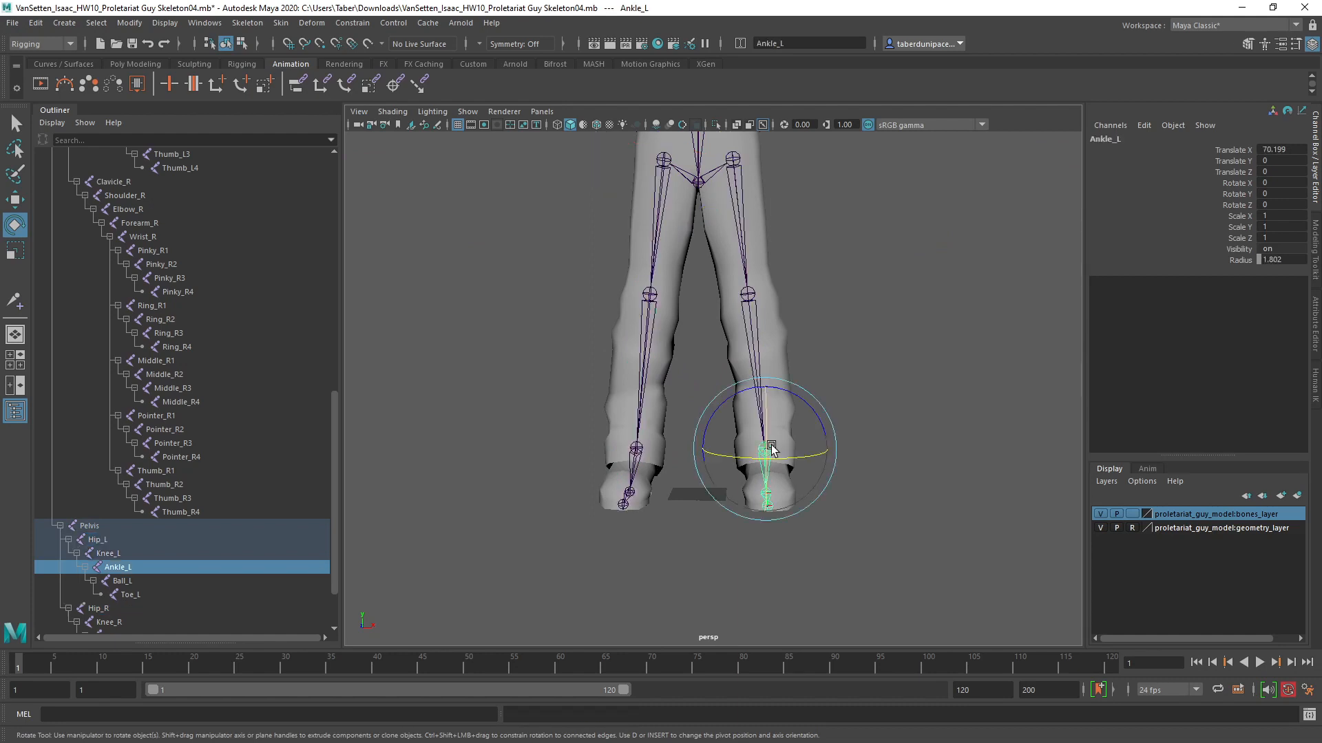
pyautogui.keyDown('shift'); pyautogui.click(640, 449); pyautogui.keyUp('shift')
pyautogui.moveTo(667, 460); pyautogui.dragTo(716, 453)
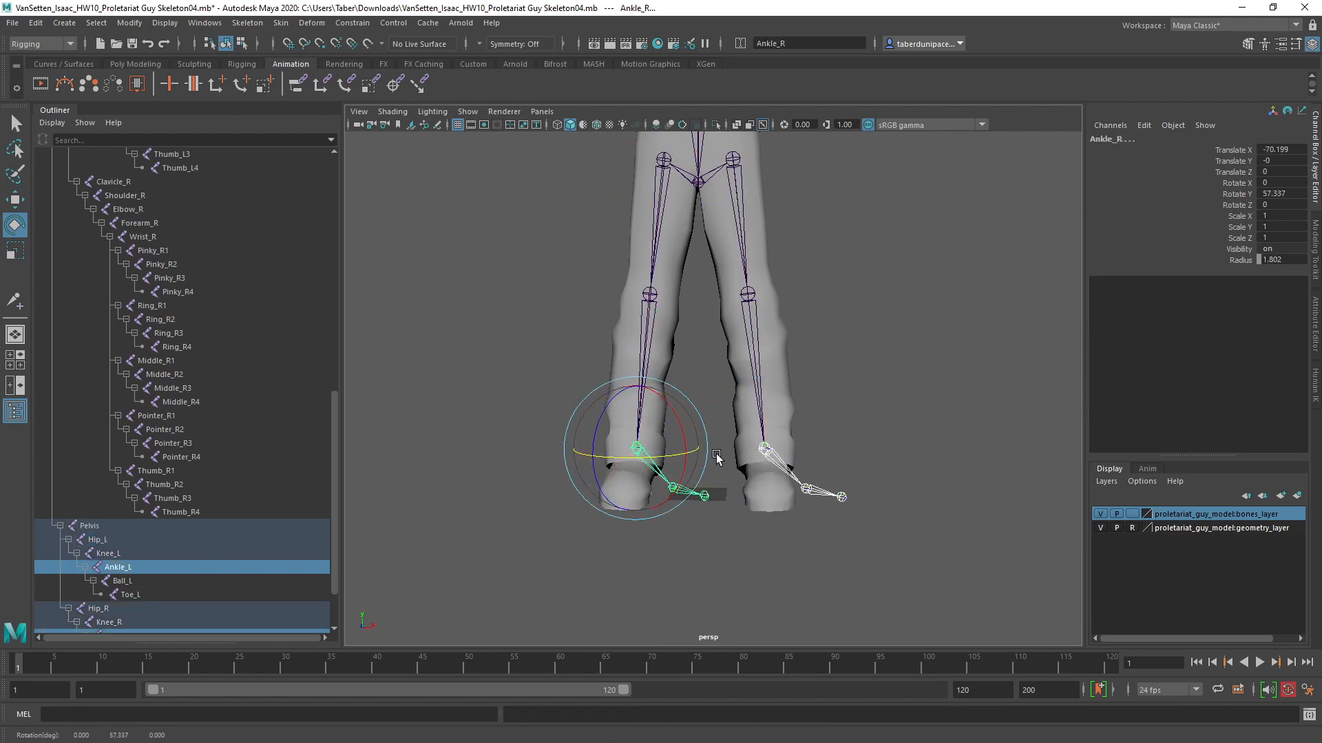
pyautogui.hotkey('ctrl', 'z')
pyautogui.click(875, 317)
# Step: Examine the knee, ankle, hip and pelvis joint placement inside the legs from the front, side and back
pyautogui.scroll(5, 876, 317)
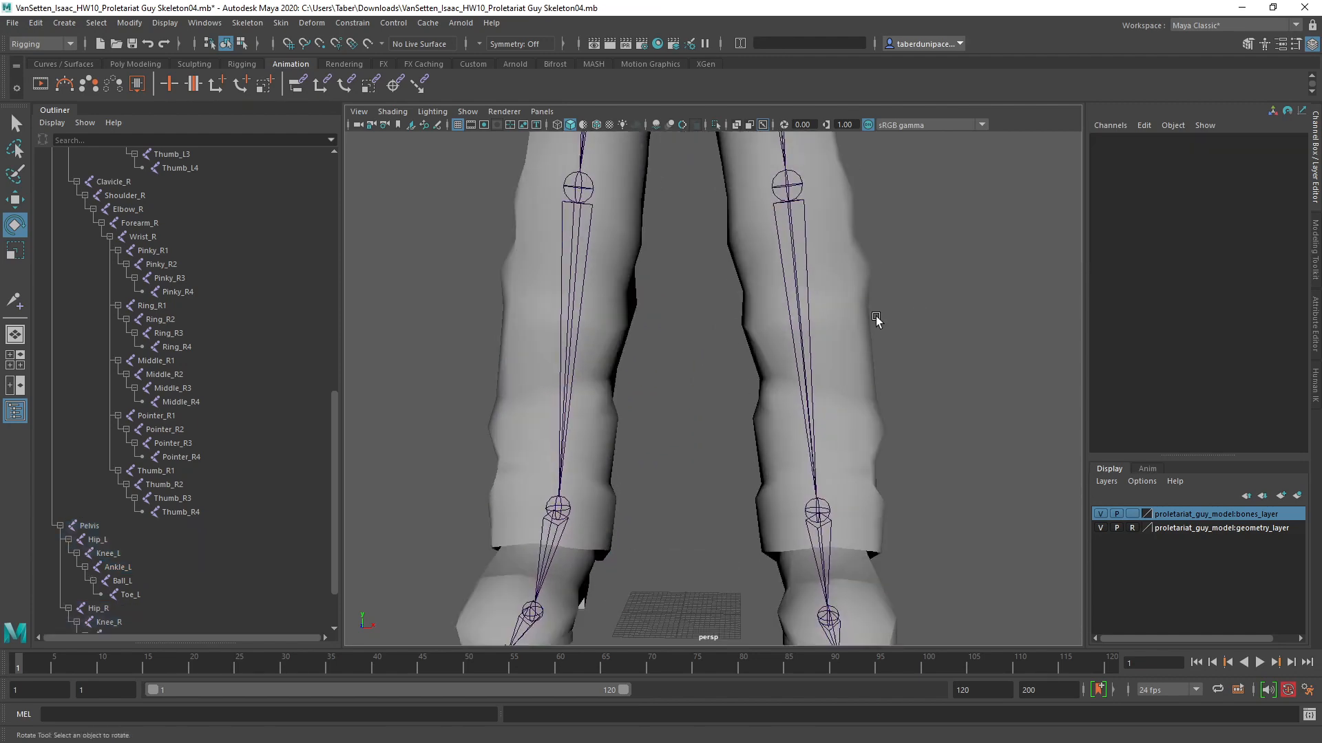
pyautogui.keyDown('alt'); pyautogui.moveTo(875, 317); pyautogui.dragTo(870, 470, button='middle'); pyautogui.keyUp('alt')
pyautogui.keyDown('alt'); pyautogui.moveTo(870, 470); pyautogui.dragTo(689, 449); pyautogui.keyUp('alt')
pyautogui.scroll(-3, 742, 407)
pyautogui.keyDown('alt'); pyautogui.moveTo(742, 408); pyautogui.dragTo(697, 255); pyautogui.keyUp('alt')
pyautogui.keyDown('alt'); pyautogui.moveTo(697, 255); pyautogui.dragTo(688, 439, button='middle'); pyautogui.keyUp('alt')
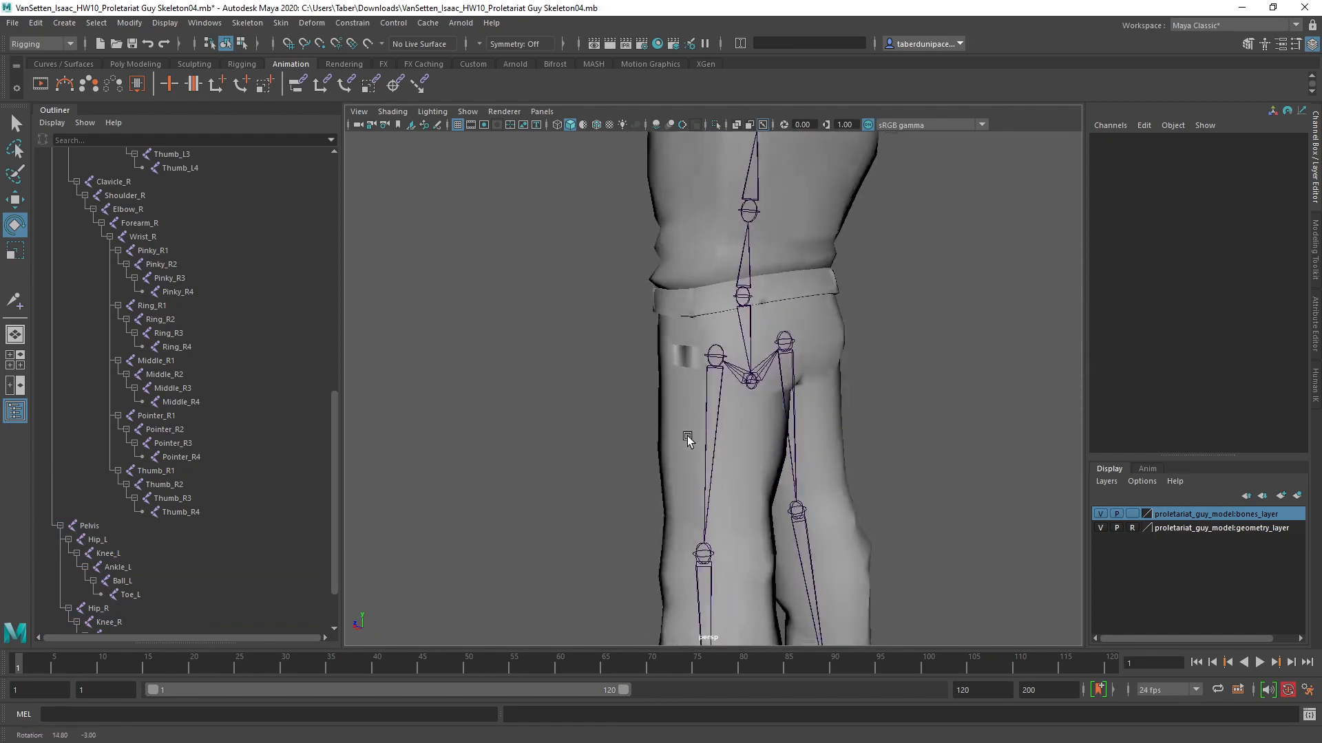
pyautogui.keyDown('alt'); pyautogui.moveTo(687, 439); pyautogui.dragTo(902, 460, button='right'); pyautogui.keyUp('alt')
# Step: Make the geometry layer selectable and select the two darkly shaded faces on the side of the Body mesh's pants
pyautogui.keyDown('alt'); pyautogui.moveTo(667, 422); pyautogui.dragTo(545, 368); pyautogui.keyUp('alt')
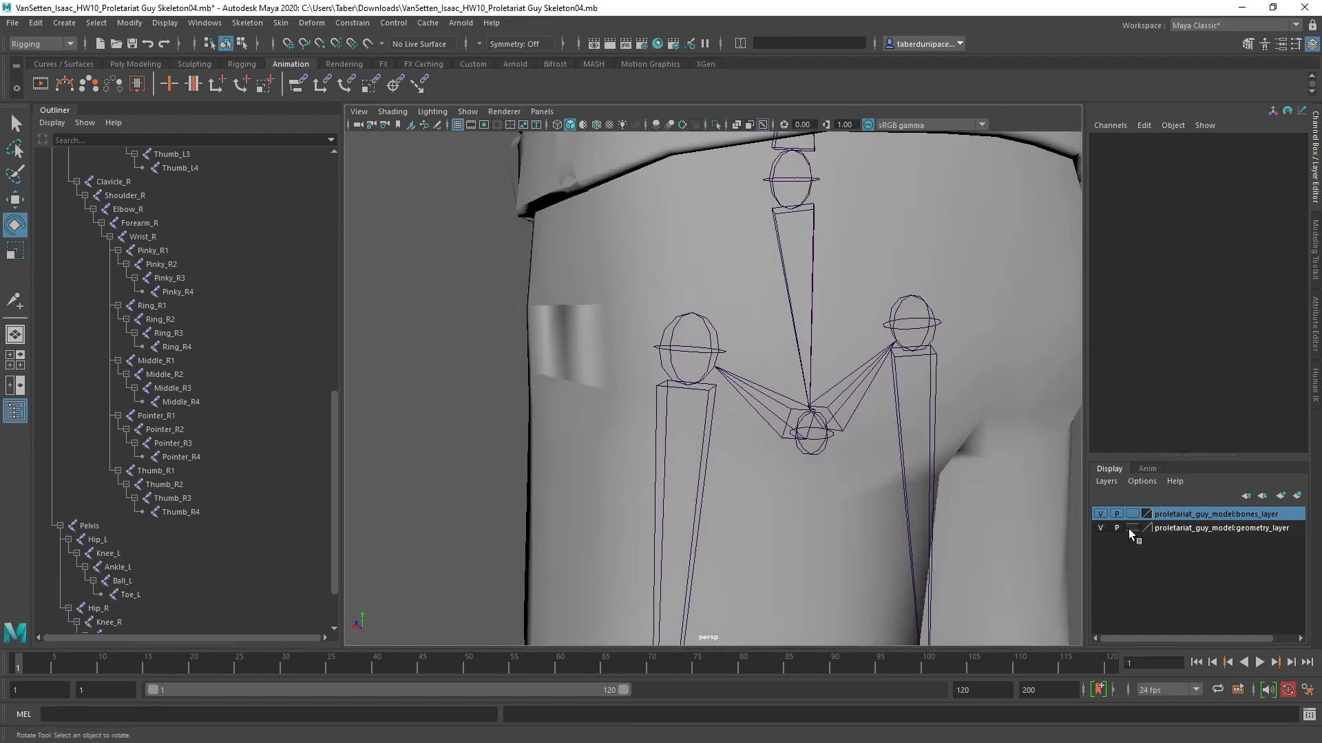
pyautogui.click(588, 432)
pyautogui.moveTo(578, 437)
pyautogui.keyDown('alt'); pyautogui.mouseDown()
pyautogui.moveTo(956, 428)
pyautogui.moveTo(634, 404)
pyautogui.moveTo(592, 448)
pyautogui.moveTo(582, 431)
pyautogui.mouseUp(); pyautogui.keyUp('alt')
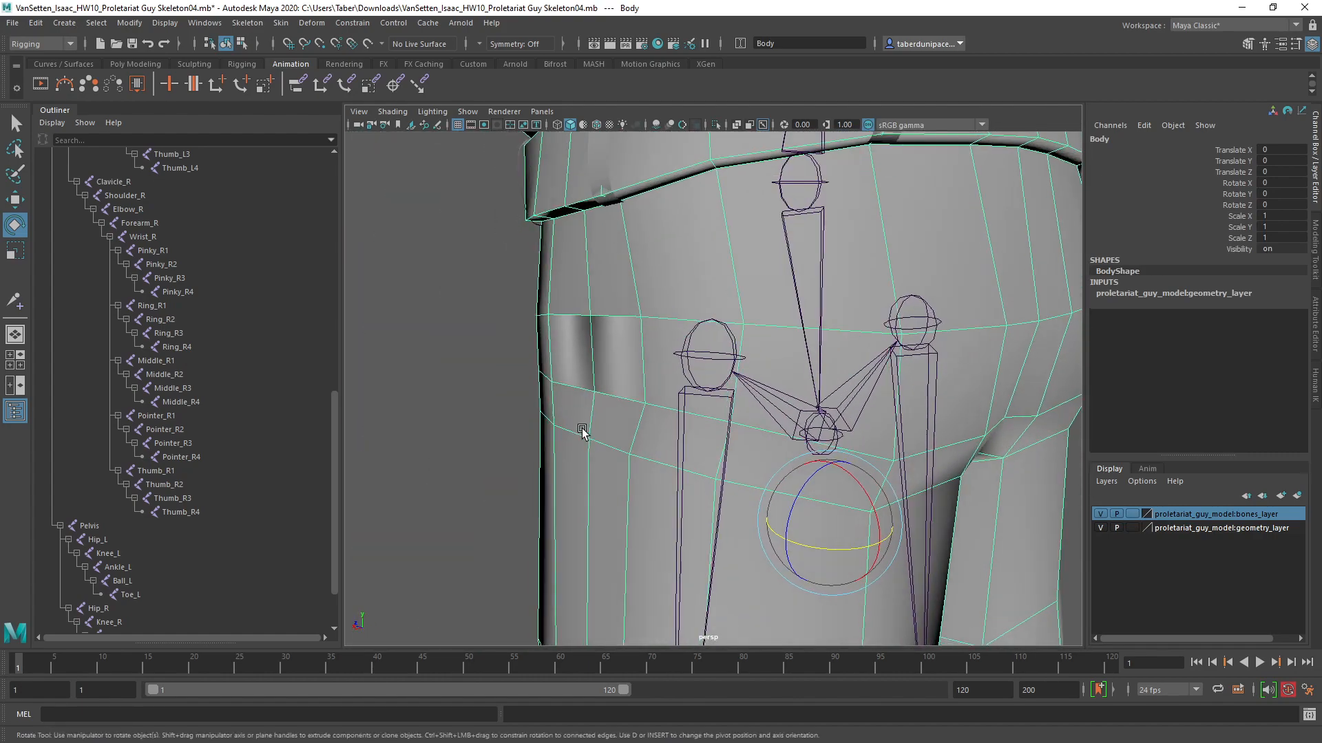
pyautogui.rightClick(608, 332)
pyautogui.click(610, 369)
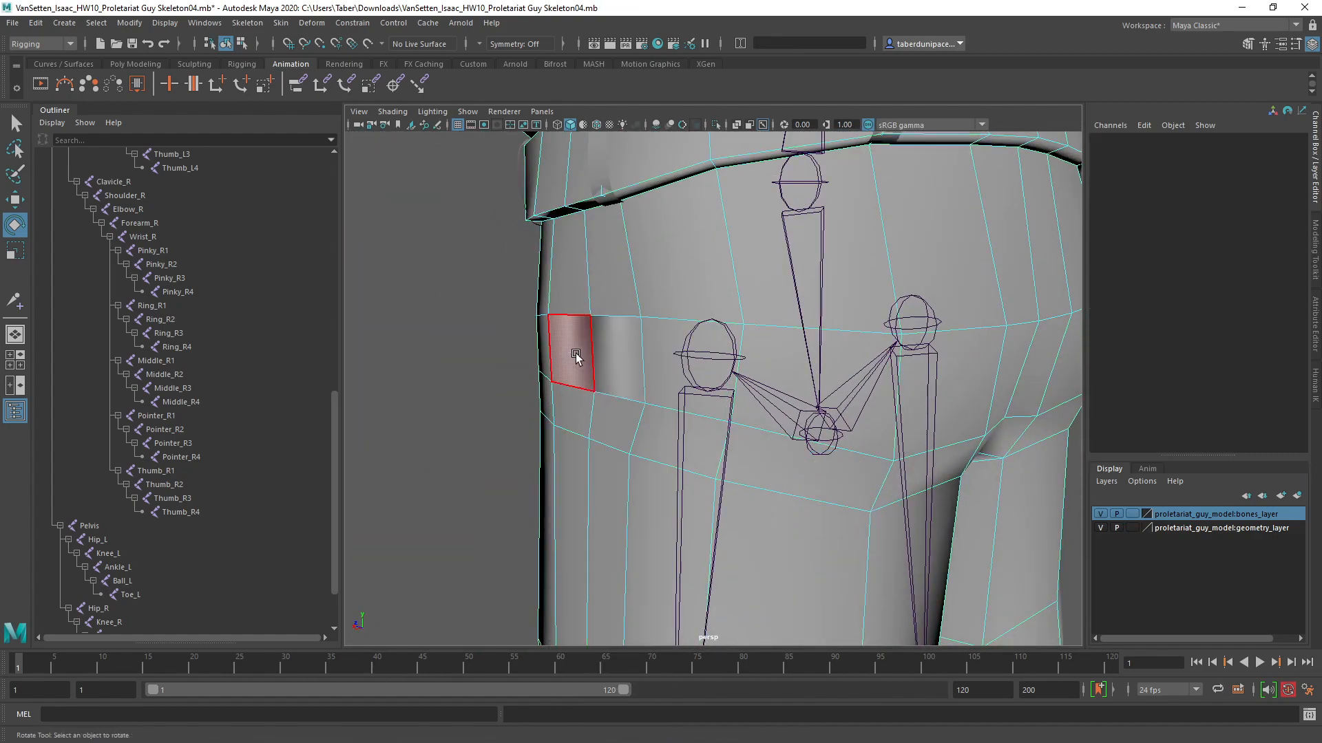
pyautogui.click(581, 348)
pyautogui.press('q')
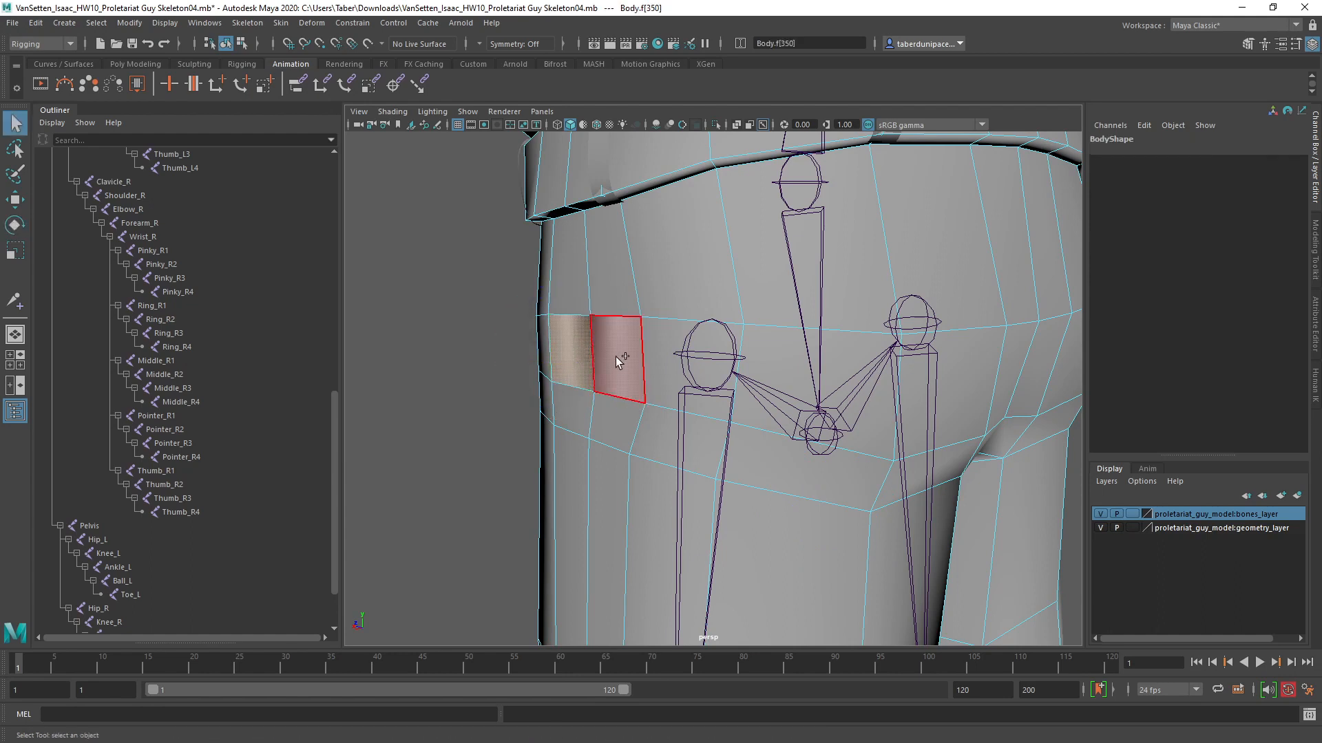
pyautogui.click(628, 365)
# Step: Switch to the Modeling menu set and conform the normals of the two selected pants faces
pyautogui.click(42, 44)
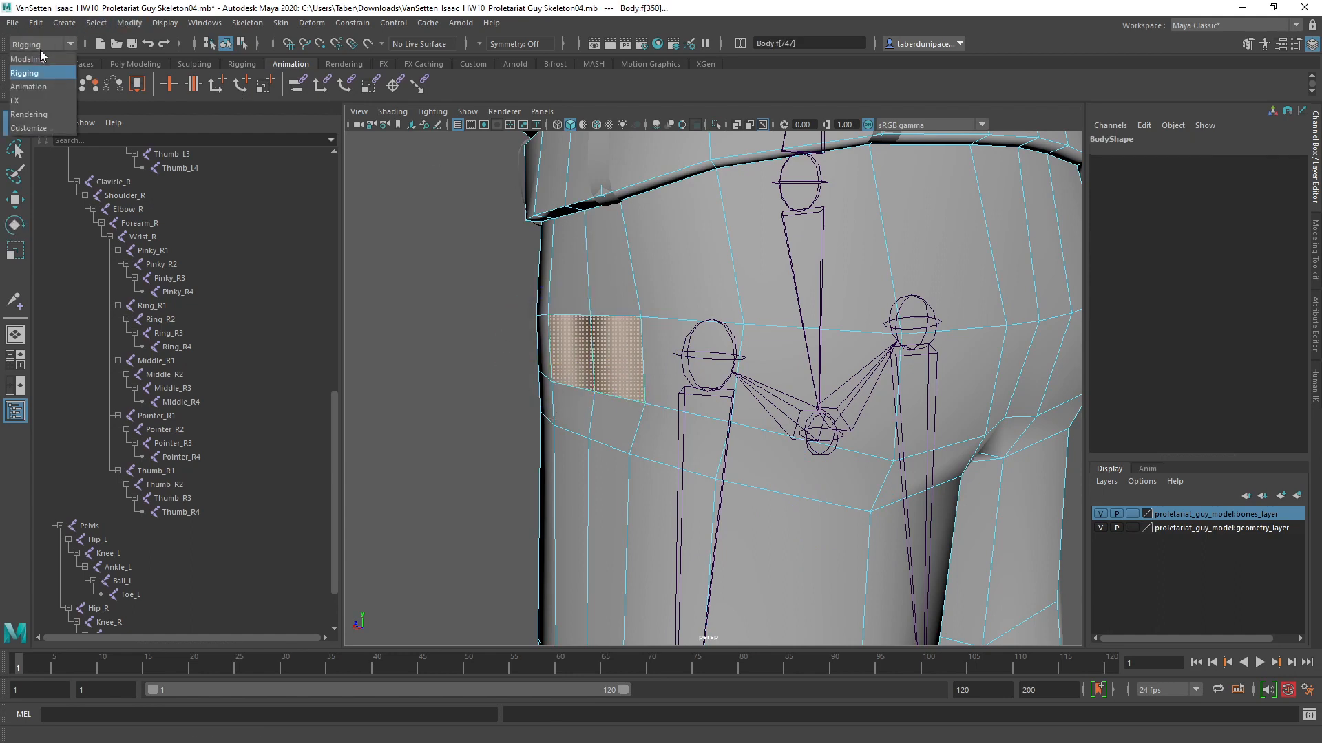
pyautogui.click(35, 61)
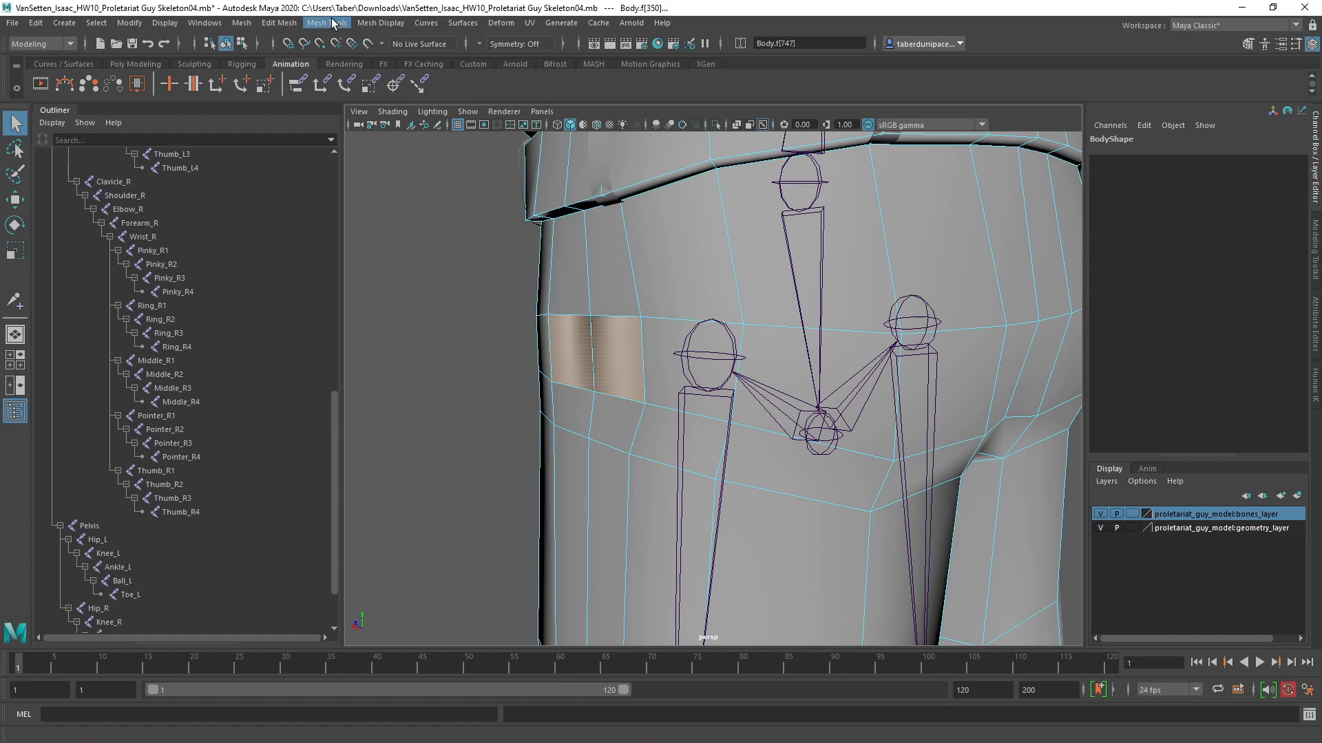
pyautogui.click(381, 23)
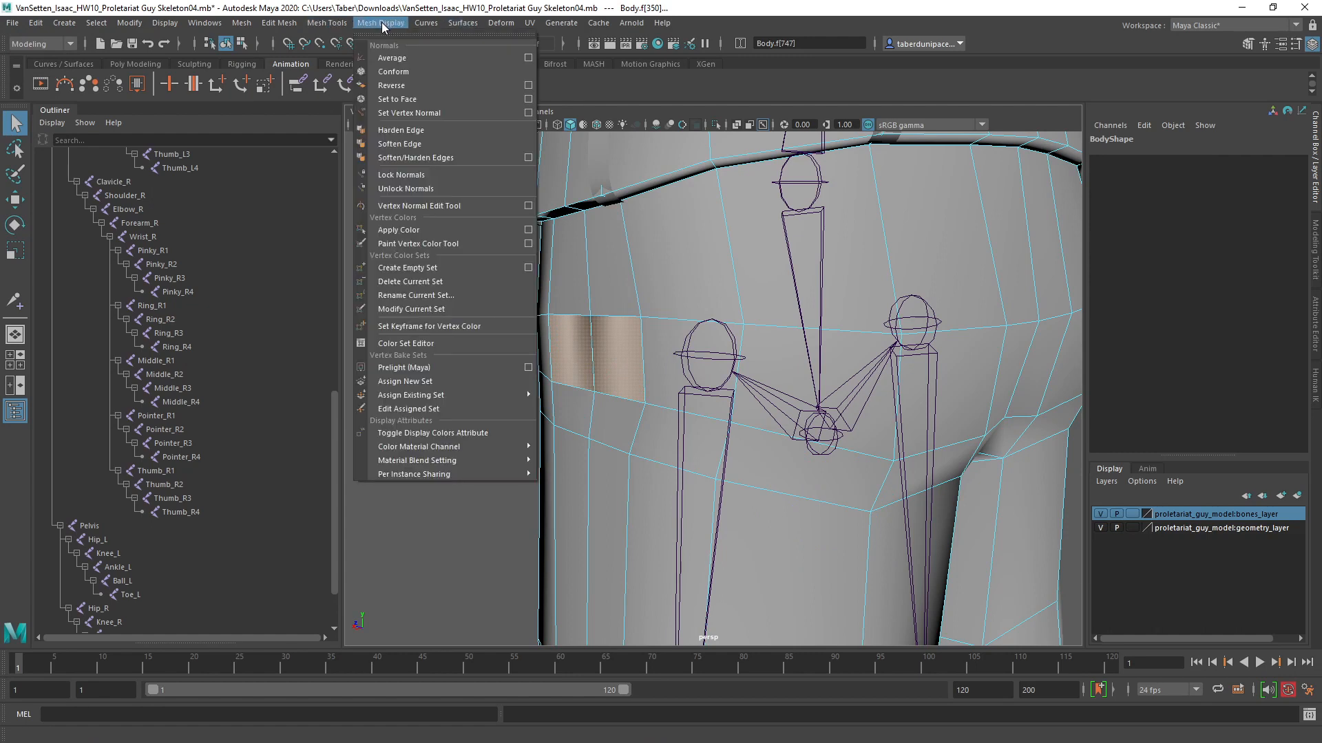
pyautogui.click(393, 72)
pyautogui.click(426, 290)
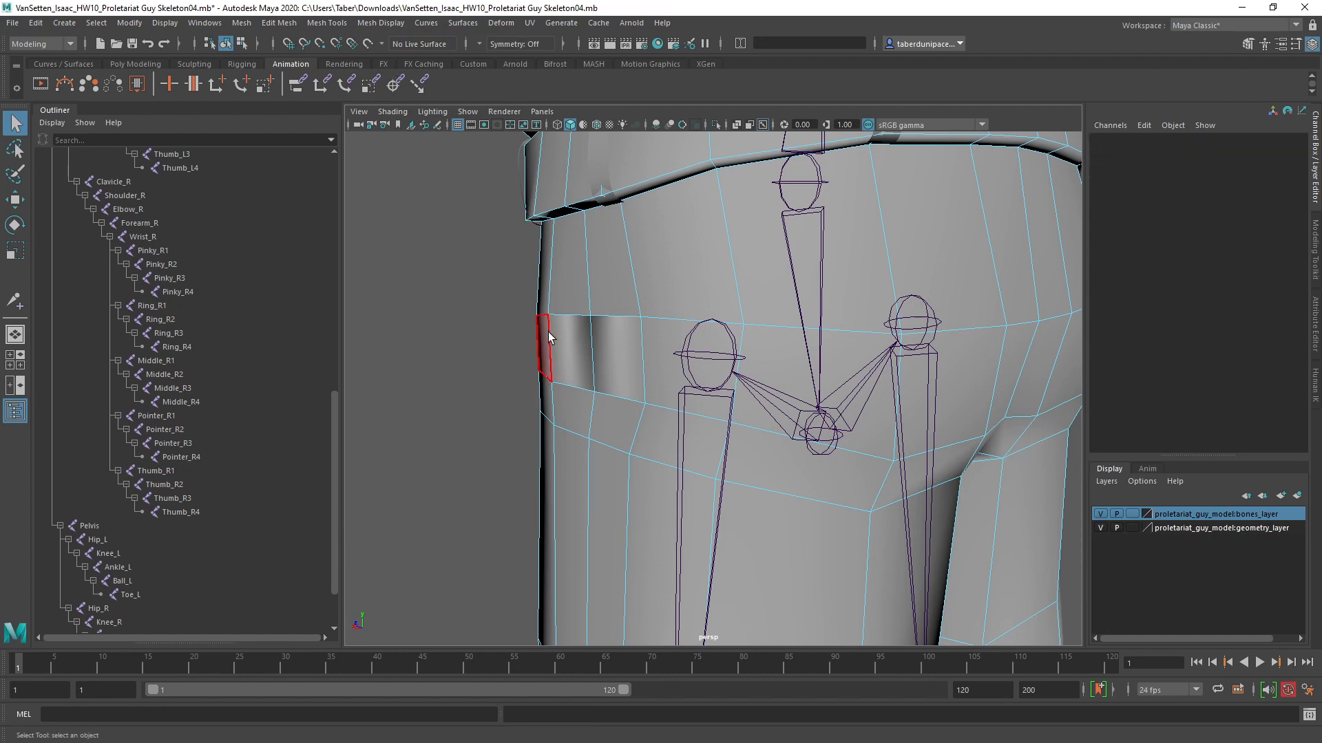
# Step: Try reversing the normals of the same two pants faces, then undo the reversal
pyautogui.click(560, 333)
pyautogui.keyDown('shift'); pyautogui.click(622, 337); pyautogui.keyUp('shift')
pyautogui.click(381, 23)
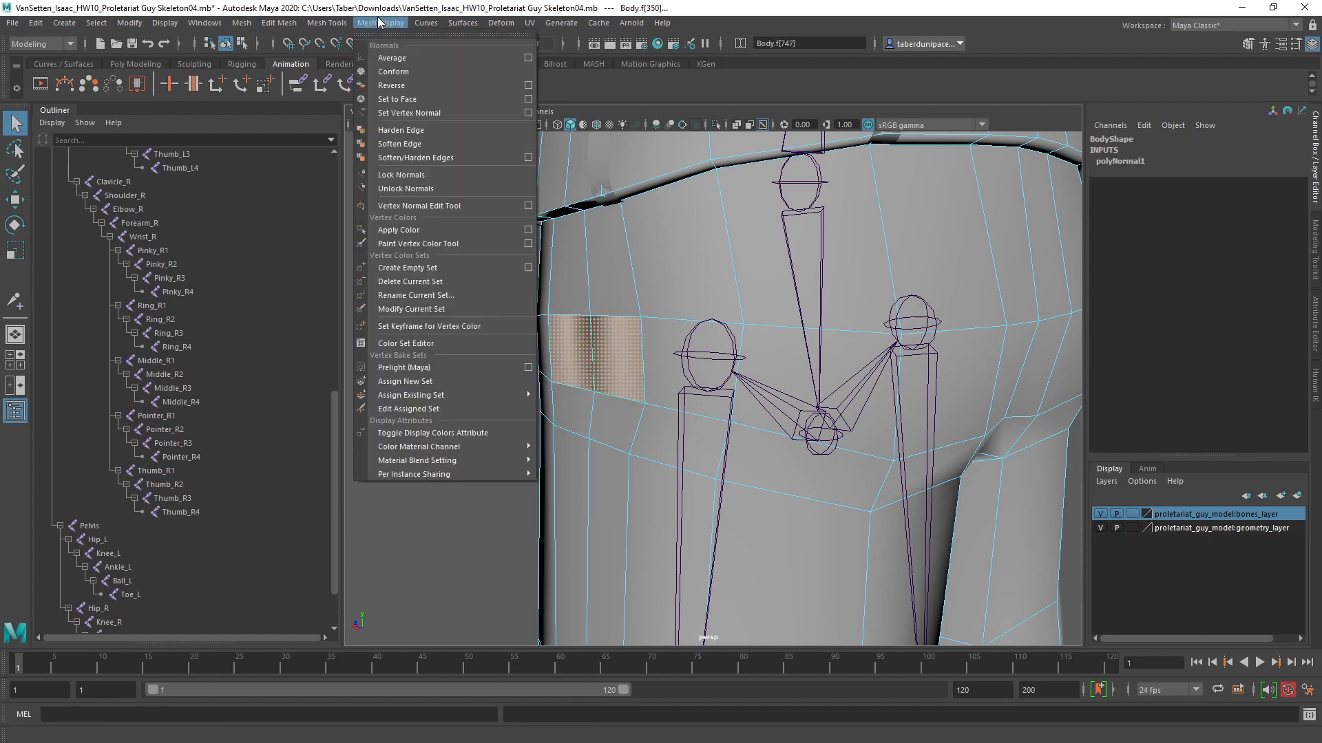
pyautogui.click(398, 85)
pyautogui.click(404, 355)
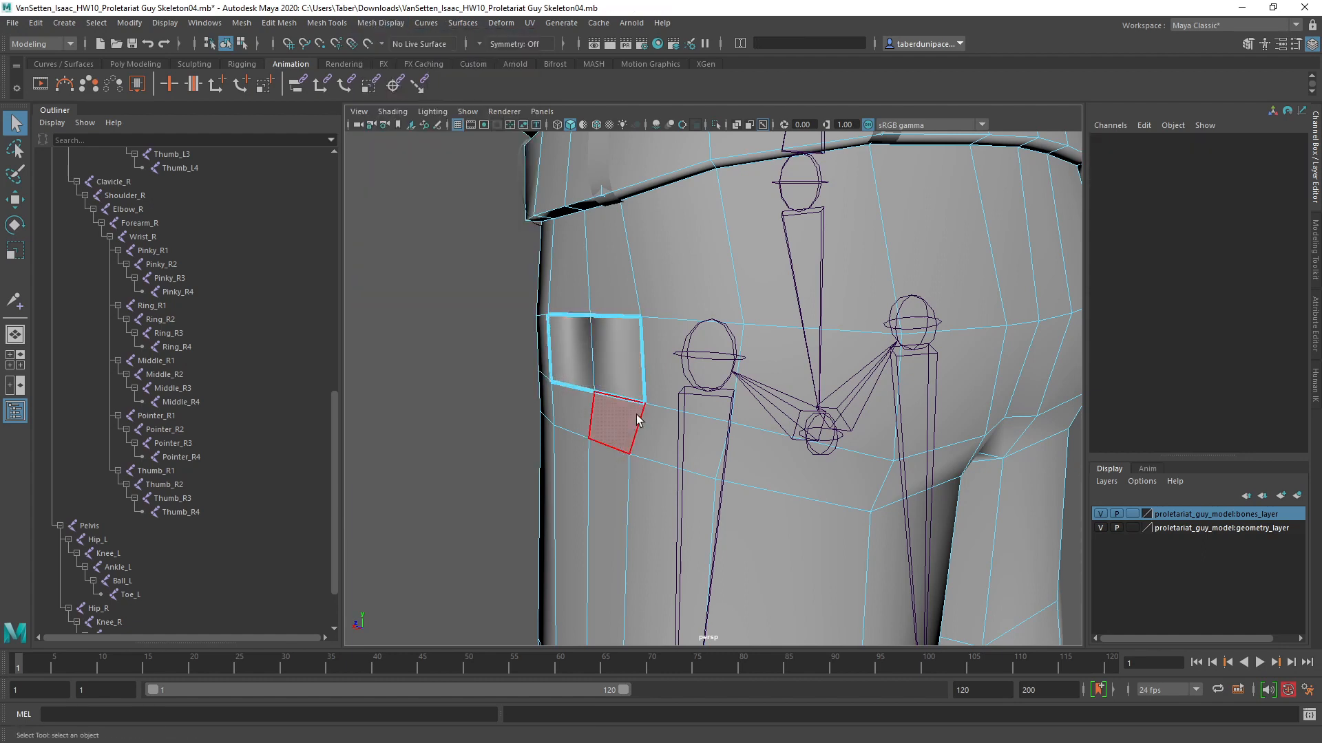
pyautogui.hotkey('ctrl', 'z')
pyautogui.moveTo(634, 407)
pyautogui.keyDown('alt'); pyautogui.mouseDown()
pyautogui.moveTo(647, 407)
pyautogui.moveTo(631, 413)
pyautogui.mouseUp(); pyautogui.keyUp('alt')
pyautogui.keyDown('alt'); pyautogui.moveTo(637, 412); pyautogui.dragTo(727, 418, button='right'); pyautogui.keyUp('alt')
pyautogui.keyDown('alt'); pyautogui.moveTo(726, 419); pyautogui.dragTo(713, 363, button='middle'); pyautogui.keyUp('alt')
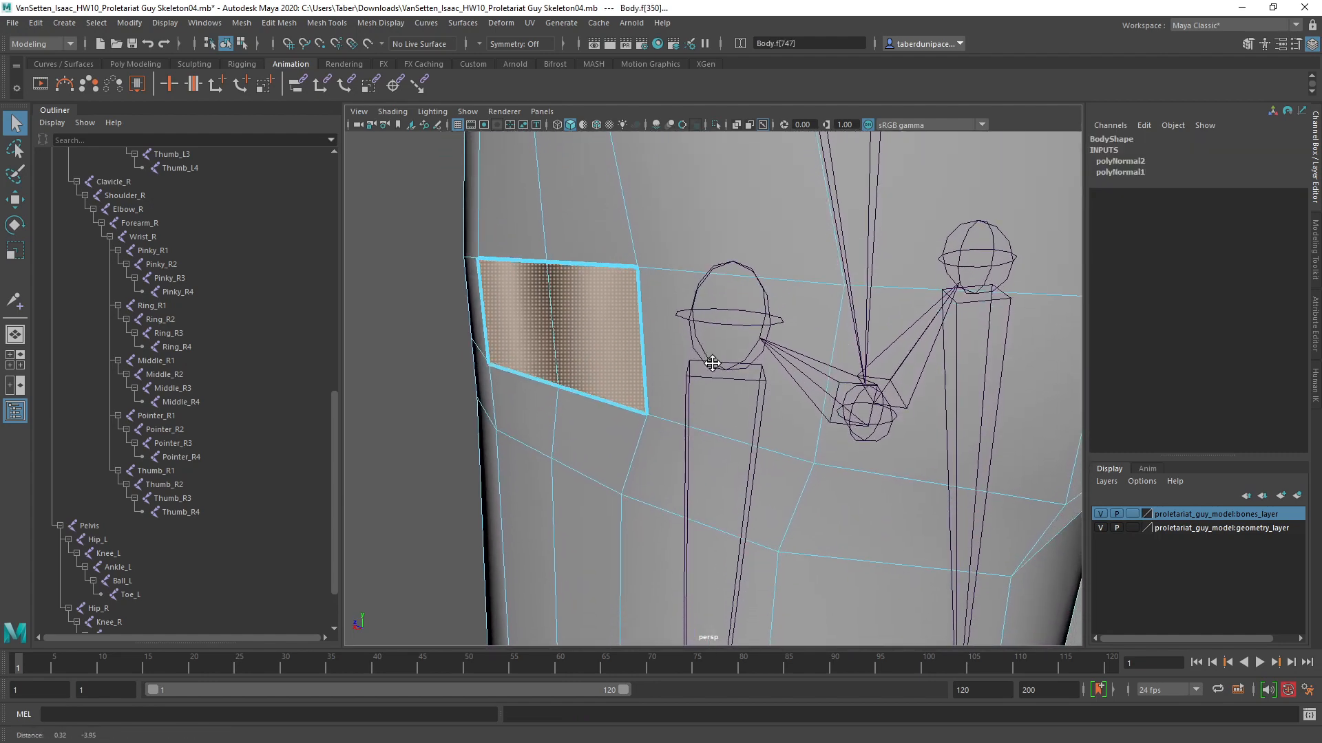
pyautogui.keyDown('alt'); pyautogui.moveTo(665, 388); pyautogui.dragTo(662, 386); pyautogui.keyUp('alt')
pyautogui.hotkey('ctrl', 'z')
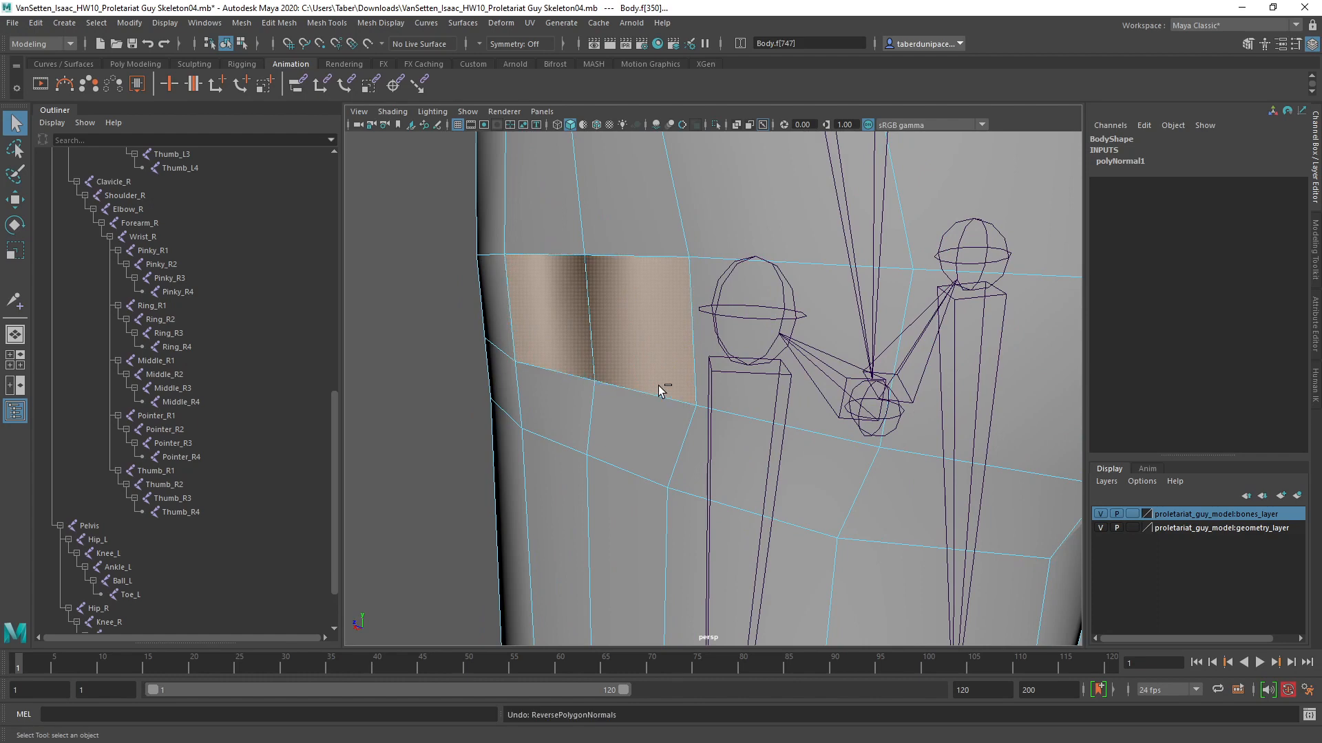
# Step: Soften the vertical edge shared by the two darkly shaded pants faces
pyautogui.keyDown('shift'); pyautogui.click(628, 313); pyautogui.keyUp('shift')
pyautogui.keyDown('alt'); pyautogui.moveTo(493, 279); pyautogui.dragTo(589, 427); pyautogui.keyUp('alt')
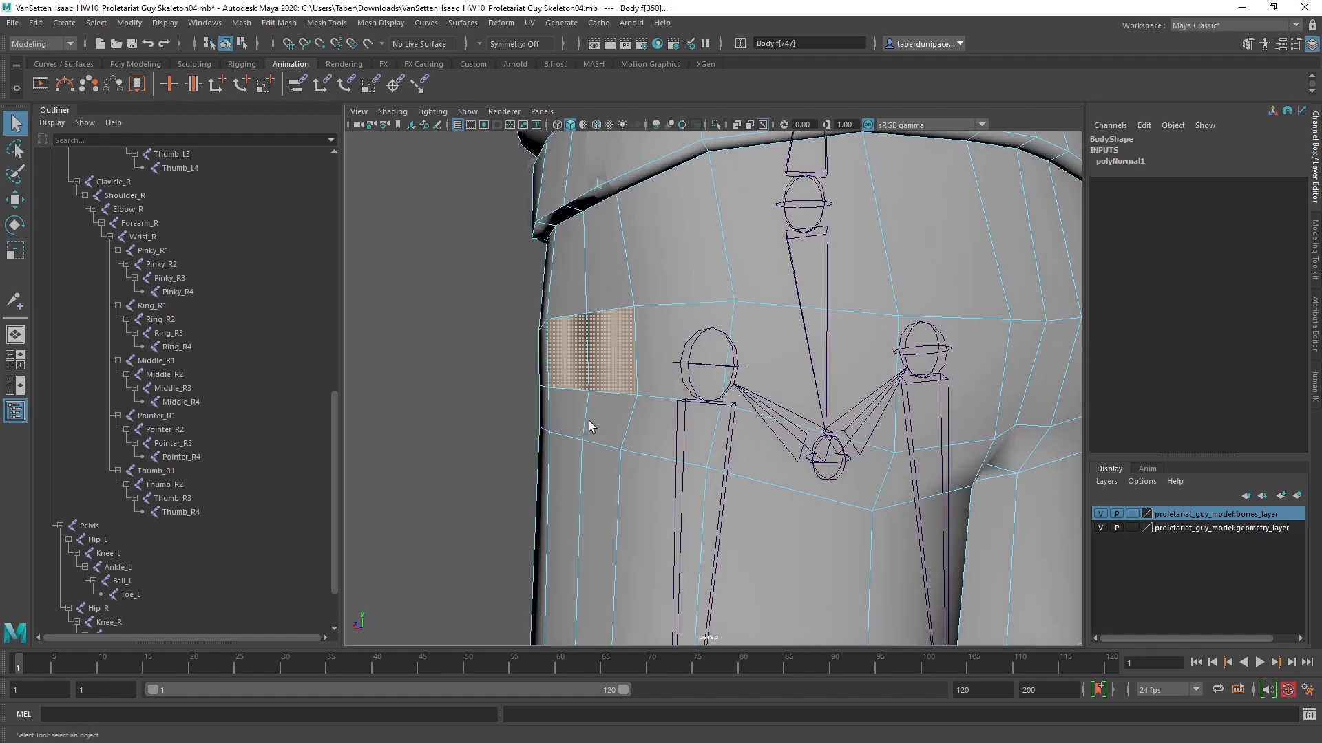
pyautogui.moveTo(589, 327); pyautogui.dragTo(590, 289, button='right')
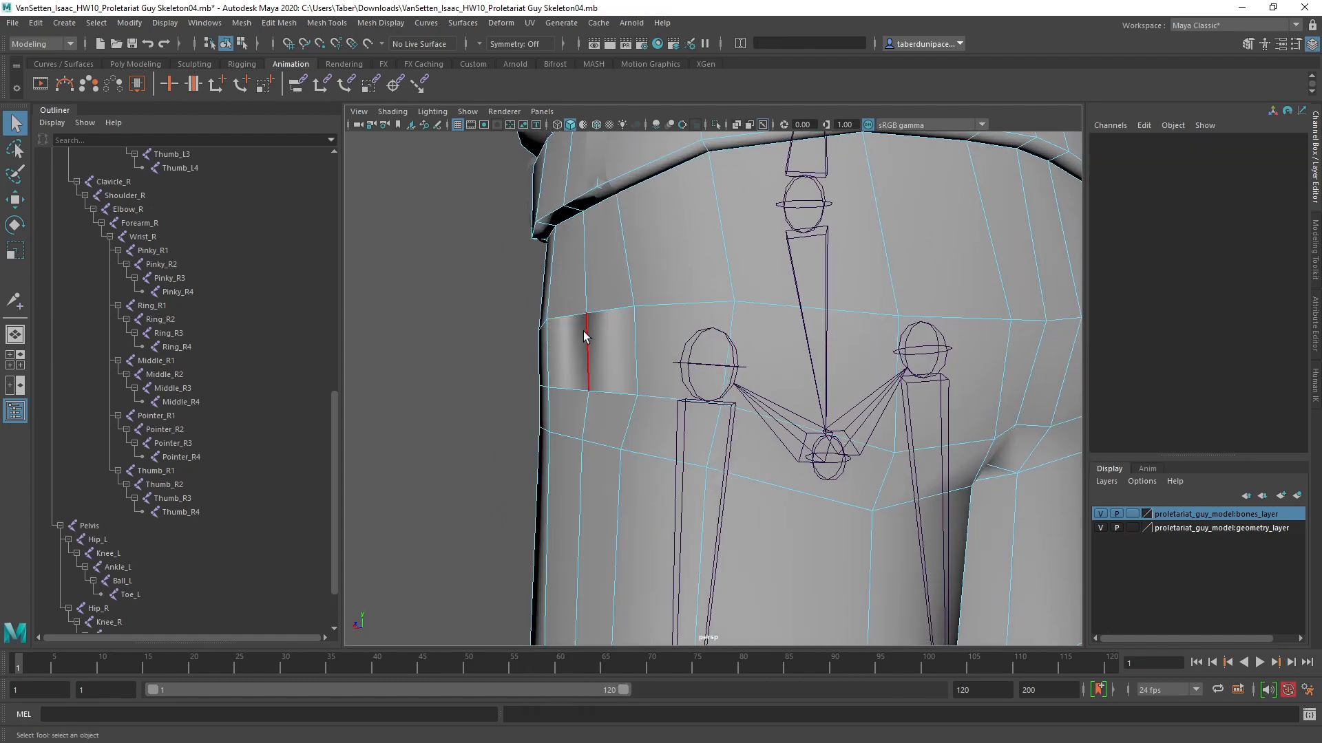
pyautogui.click(585, 338)
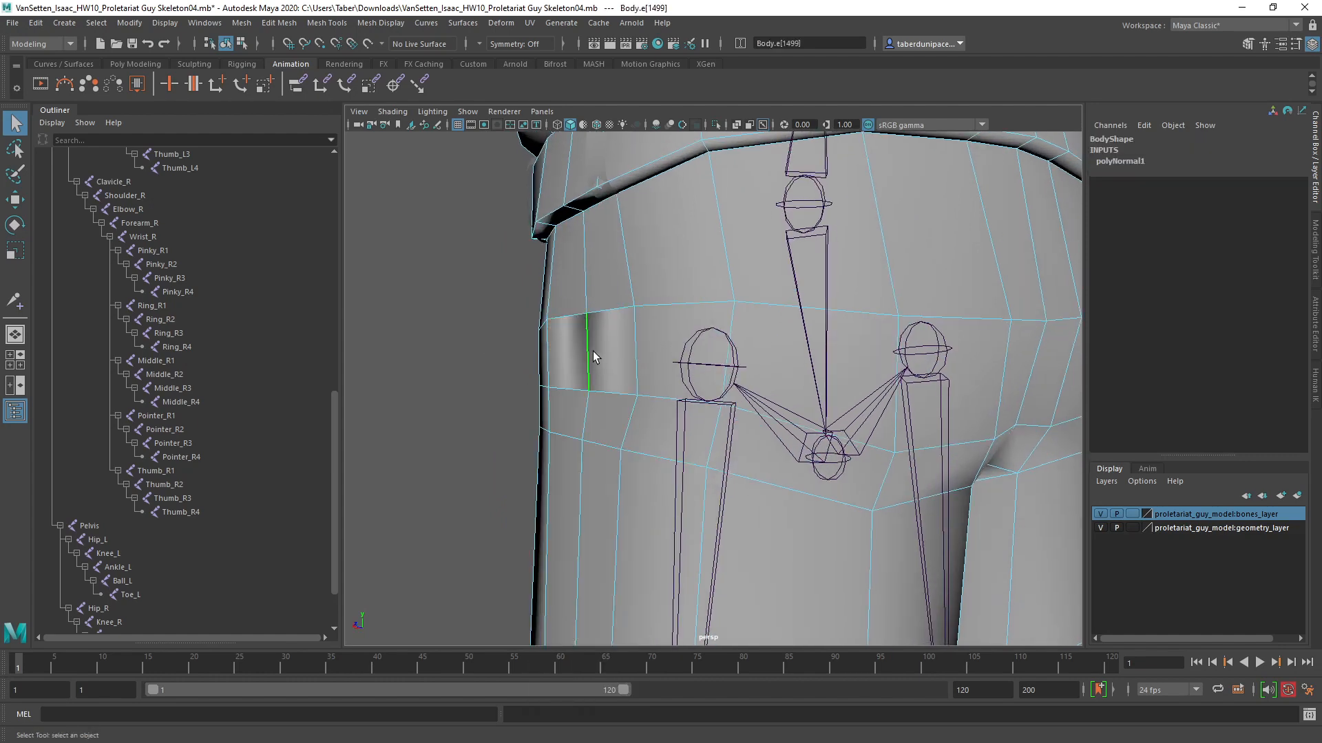
pyautogui.keyDown('shift'); pyautogui.moveTo(492, 339); pyautogui.dragTo(605, 351, button='right'); pyautogui.keyUp('shift')
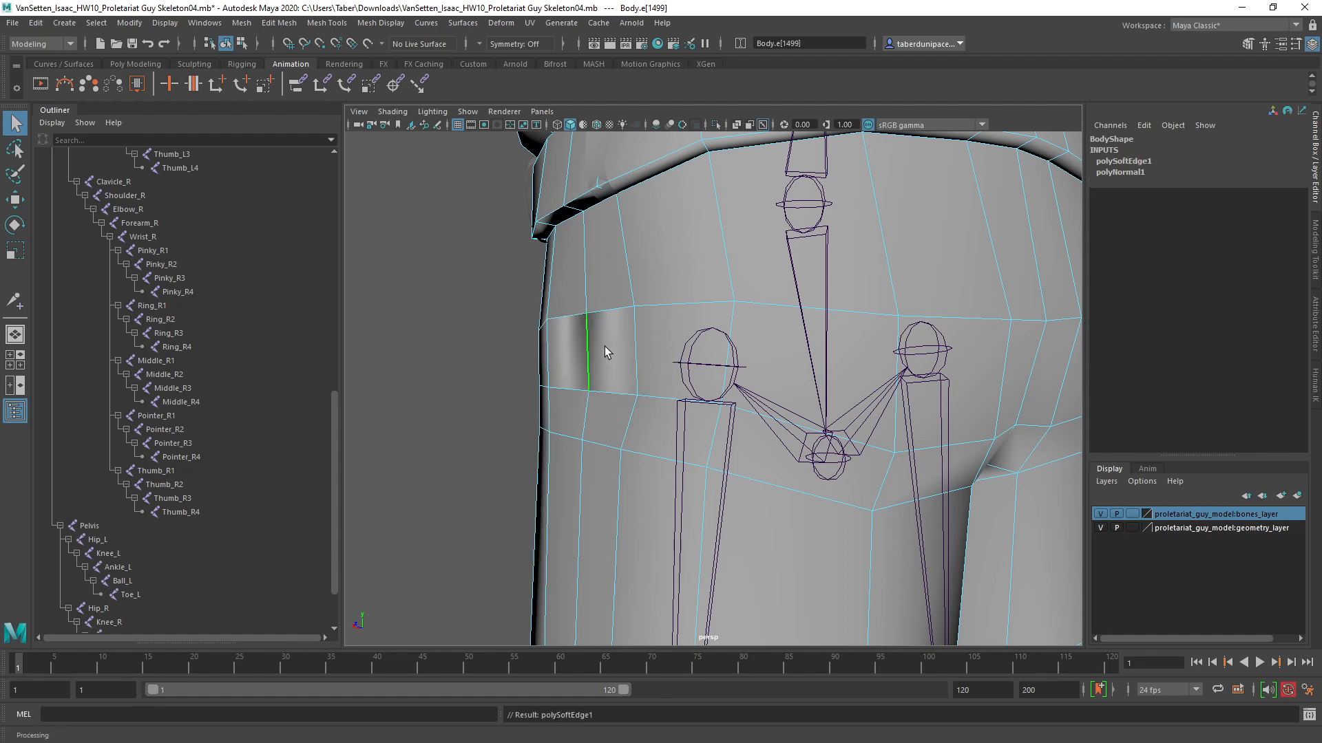
# Step: Soften the edges in the area surrounding the two shaded faces and check the shading from the side
pyautogui.keyDown('alt'); pyautogui.moveTo(513, 299); pyautogui.dragTo(434, 297); pyautogui.keyUp('alt')
pyautogui.moveTo(557, 431); pyautogui.dragTo(556, 430)
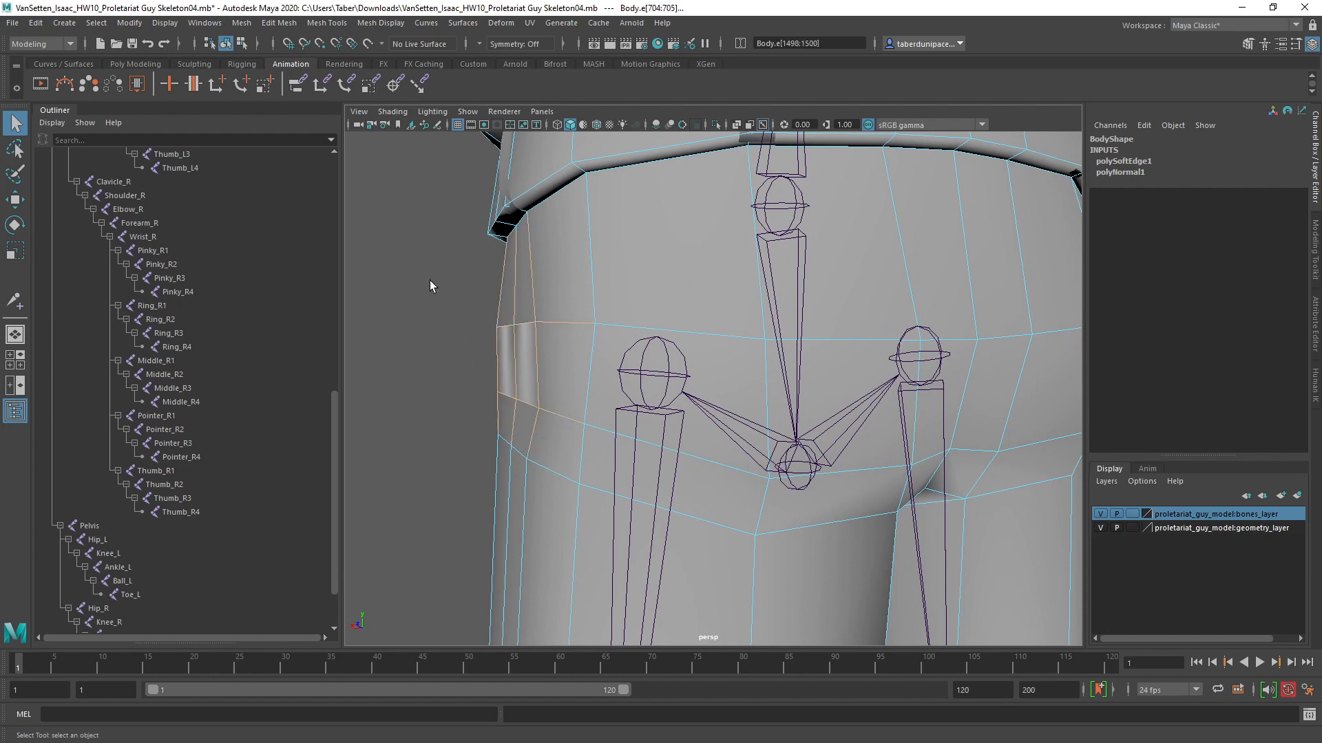
pyautogui.keyDown('shift'); pyautogui.moveTo(427, 272); pyautogui.dragTo(519, 268, button='right'); pyautogui.keyUp('shift')
pyautogui.click(444, 294)
pyautogui.keyDown('alt'); pyautogui.moveTo(444, 294); pyautogui.dragTo(637, 376); pyautogui.keyUp('alt')
pyautogui.click(669, 349)
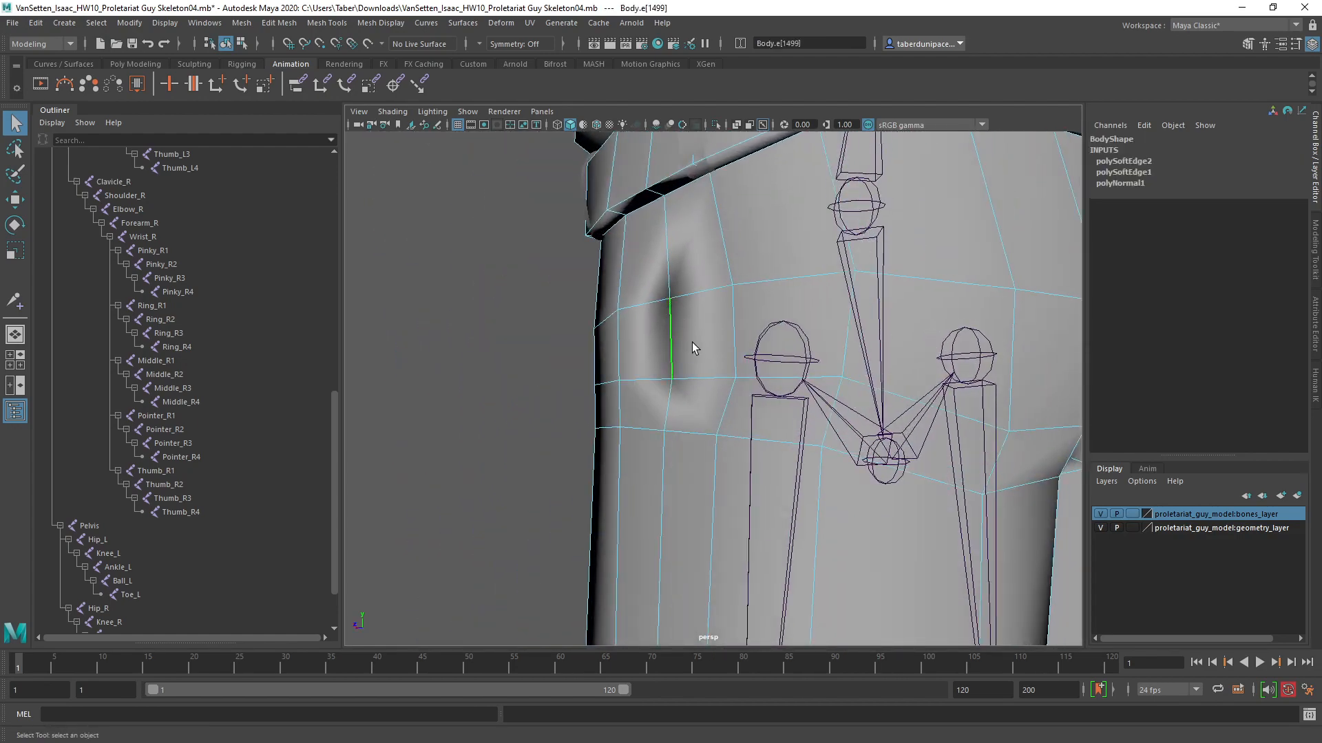
pyautogui.click(439, 358)
# Step: Test-move one of the shaded pants faces away from the body, then undo the move and deselect it
pyautogui.keyDown('alt'); pyautogui.moveTo(555, 423); pyautogui.dragTo(666, 403); pyautogui.keyUp('alt')
pyautogui.moveTo(662, 402); pyautogui.dragTo(666, 422, button='right')
pyautogui.click(679, 408)
pyautogui.press('w')
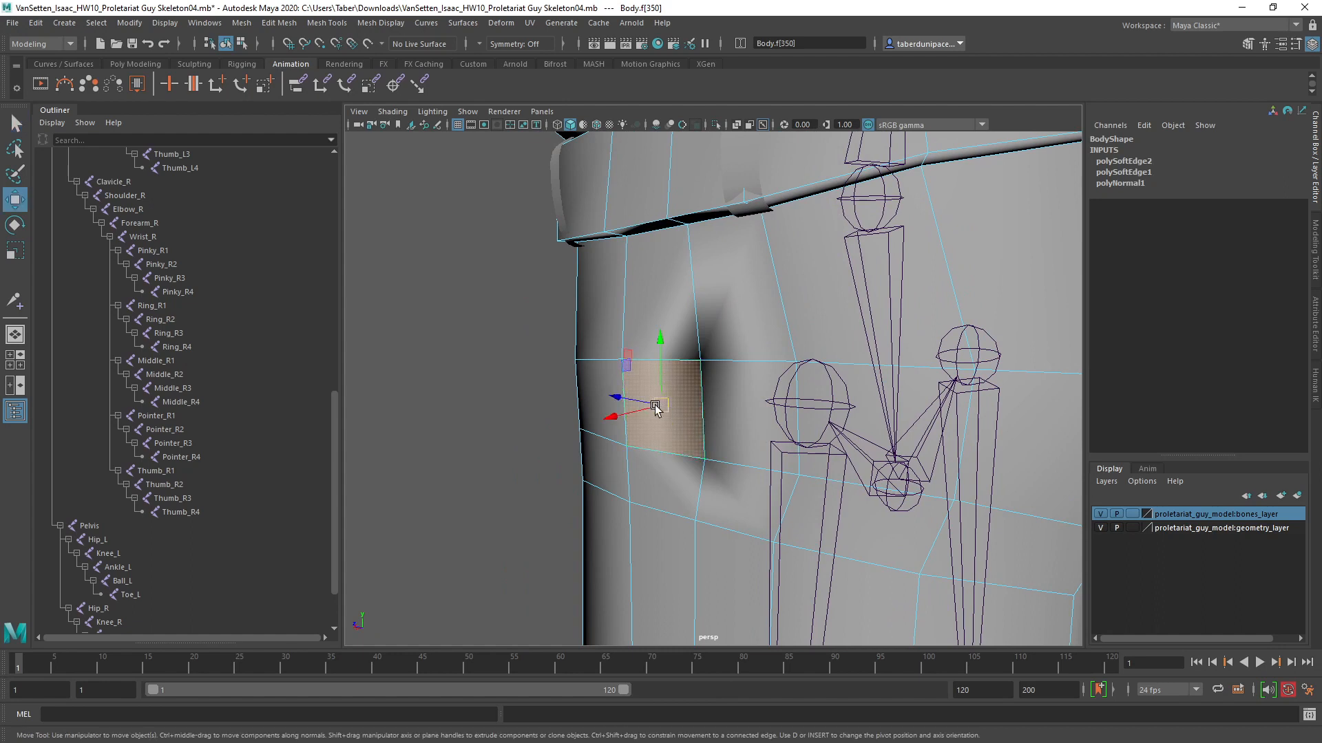
pyautogui.moveTo(660, 404); pyautogui.dragTo(393, 377)
pyautogui.hotkey('ctrl', 'z')
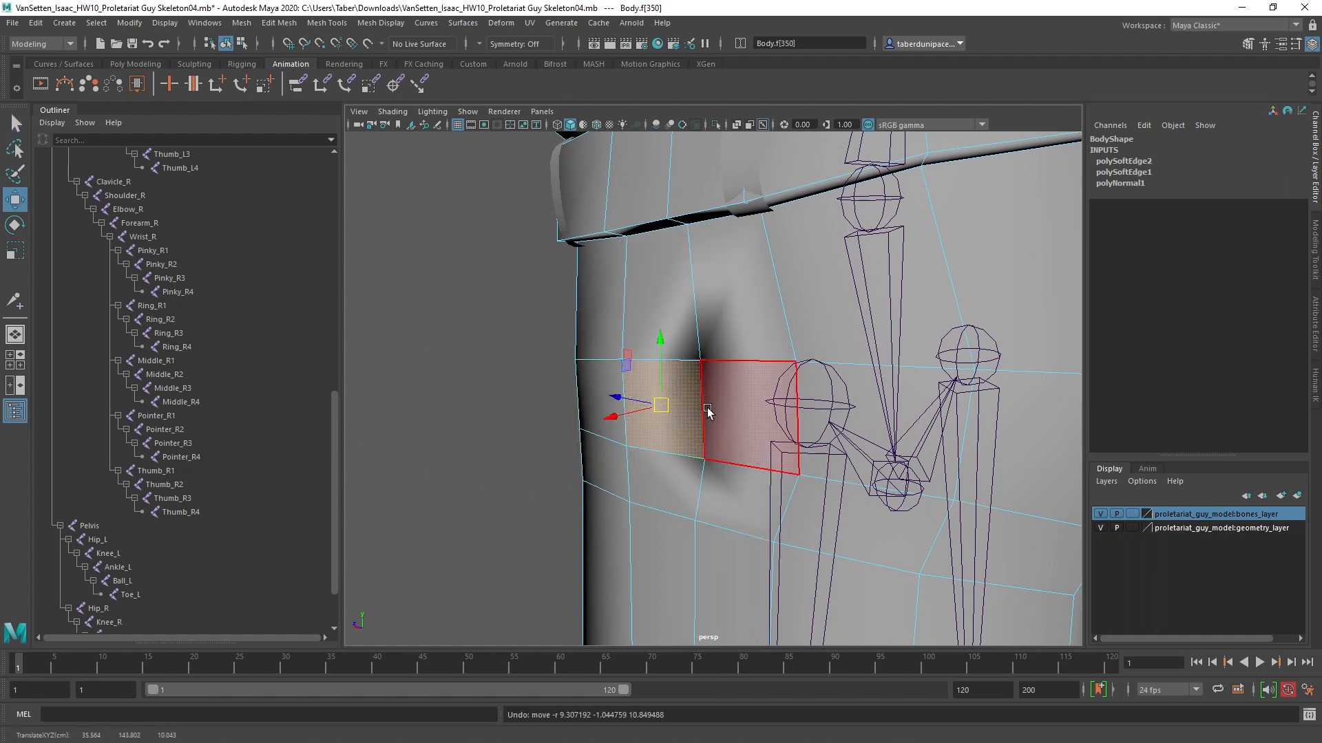
pyautogui.moveTo(707, 350); pyautogui.dragTo(709, 399, button='right')
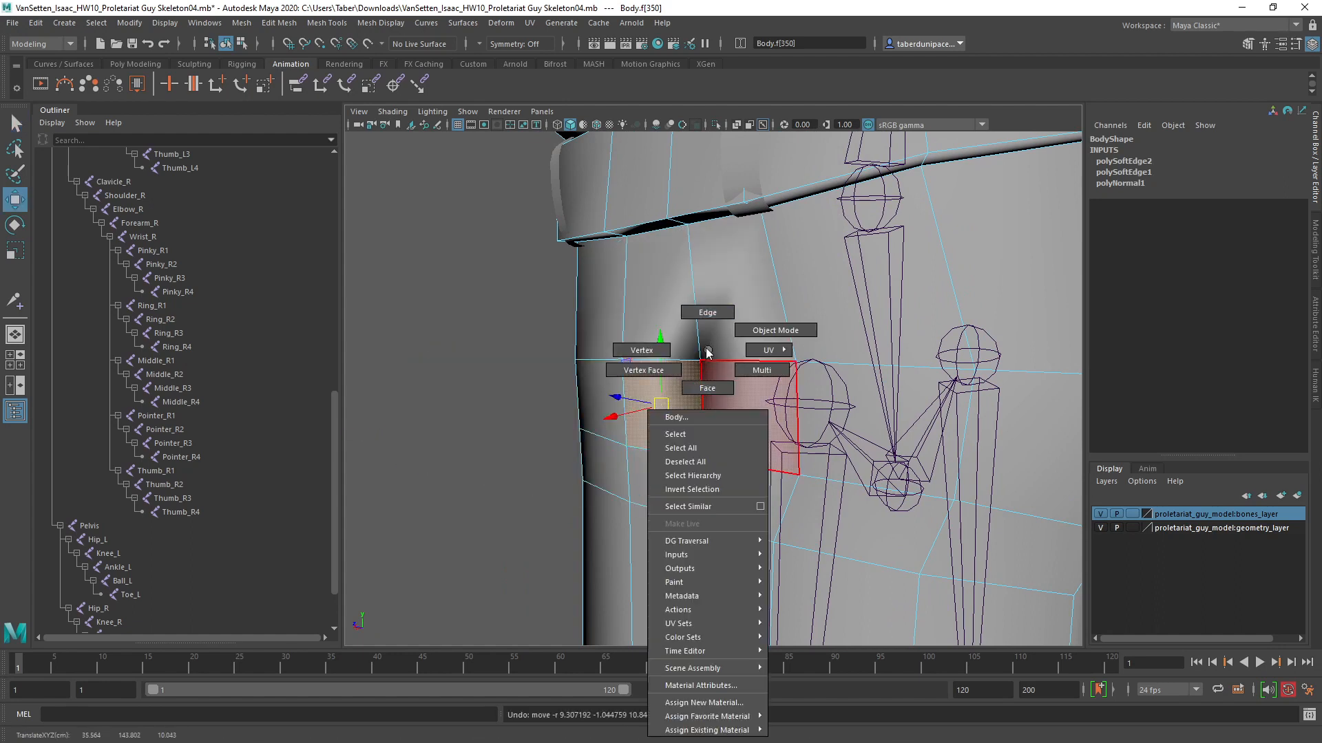
pyautogui.moveTo(707, 353); pyautogui.dragTo(707, 355, button='right')
pyautogui.click(369, 392)
# Step: Try reversing the normals with the edge between the two shaded faces selected
pyautogui.keyDown('alt'); pyautogui.moveTo(581, 510); pyautogui.dragTo(609, 477); pyautogui.keyUp('alt')
pyautogui.keyDown('alt'); pyautogui.moveTo(609, 478); pyautogui.dragTo(564, 517, button='middle'); pyautogui.keyUp('alt')
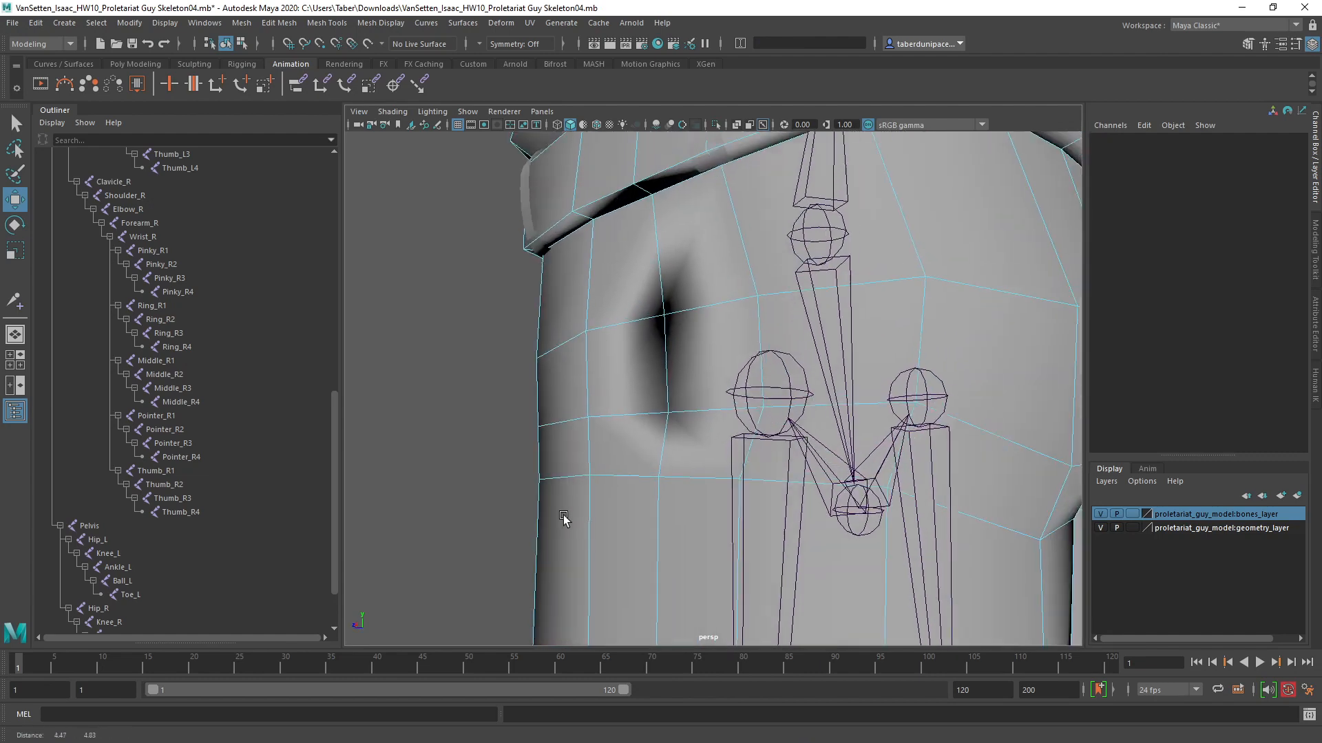
pyautogui.keyDown('alt'); pyautogui.moveTo(564, 518); pyautogui.dragTo(548, 530); pyautogui.keyUp('alt')
pyautogui.moveTo(623, 350); pyautogui.dragTo(625, 318, button='right')
pyautogui.click(627, 396)
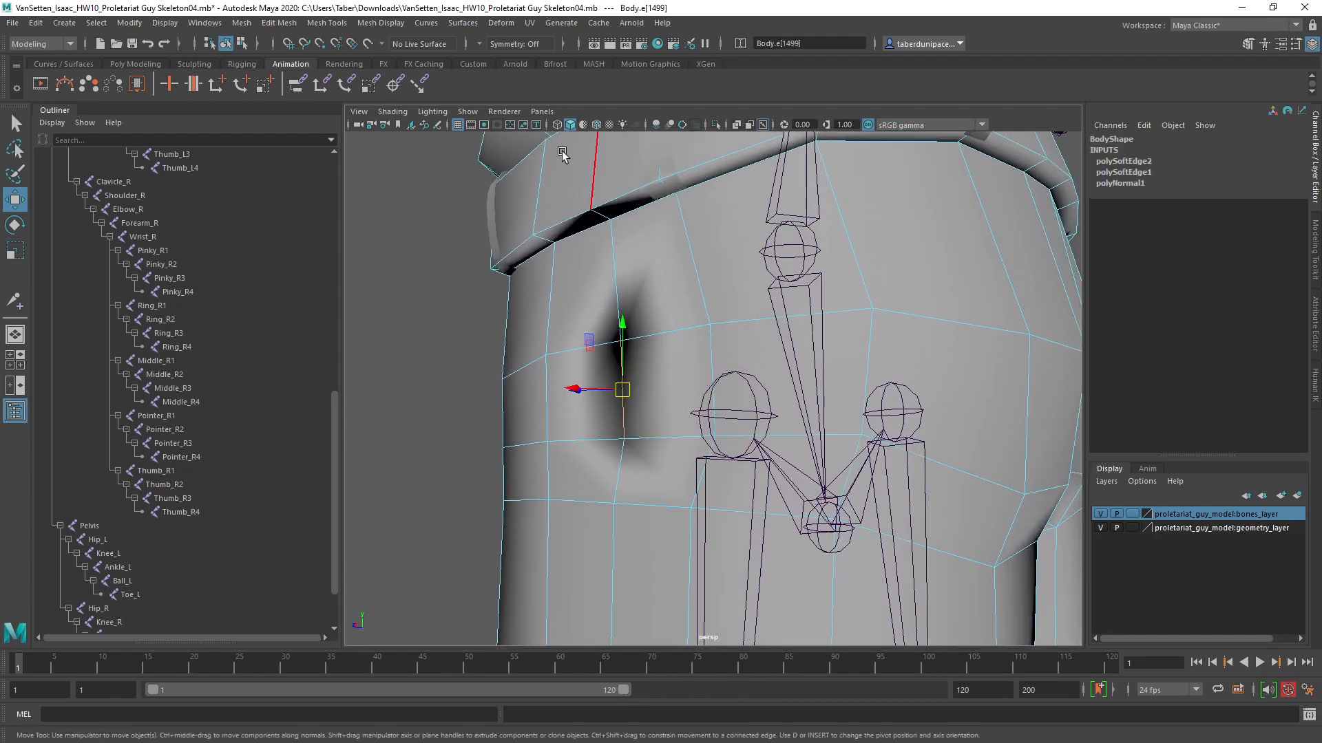
pyautogui.click(398, 25)
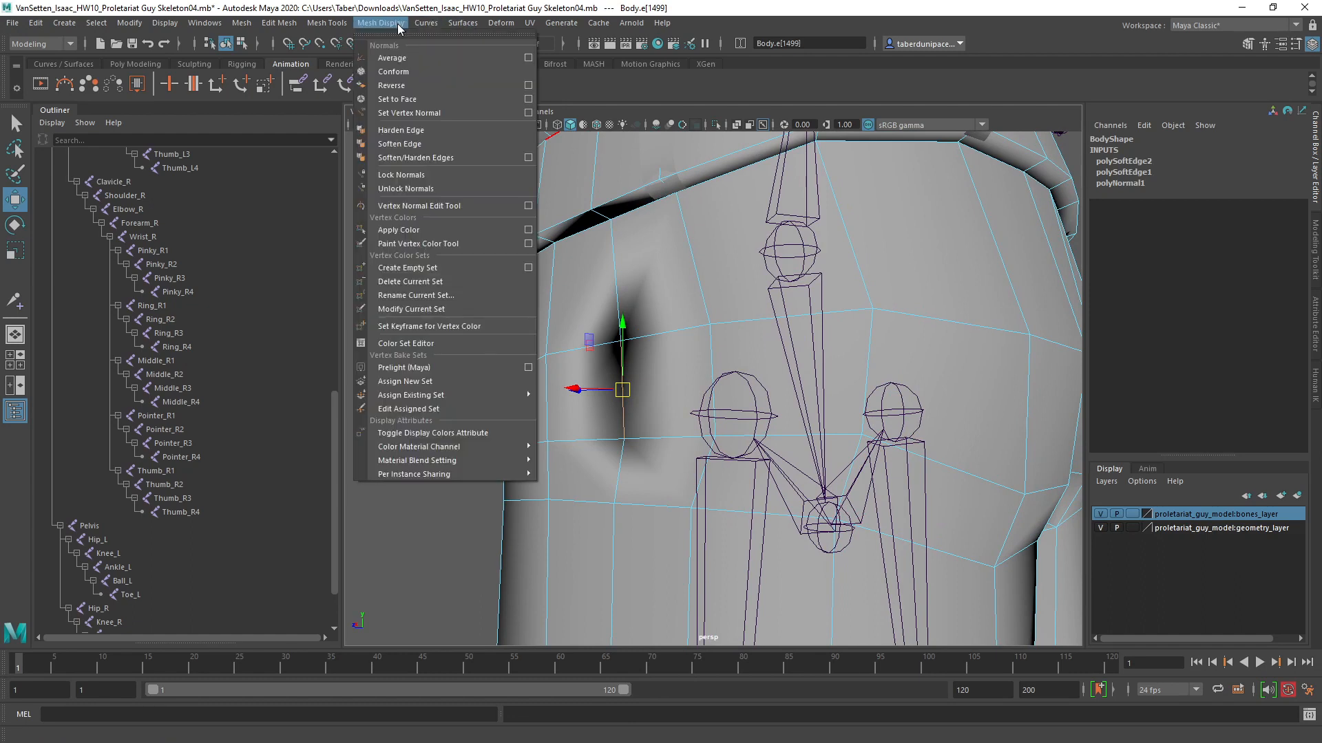
pyautogui.click(399, 85)
pyautogui.click(405, 425)
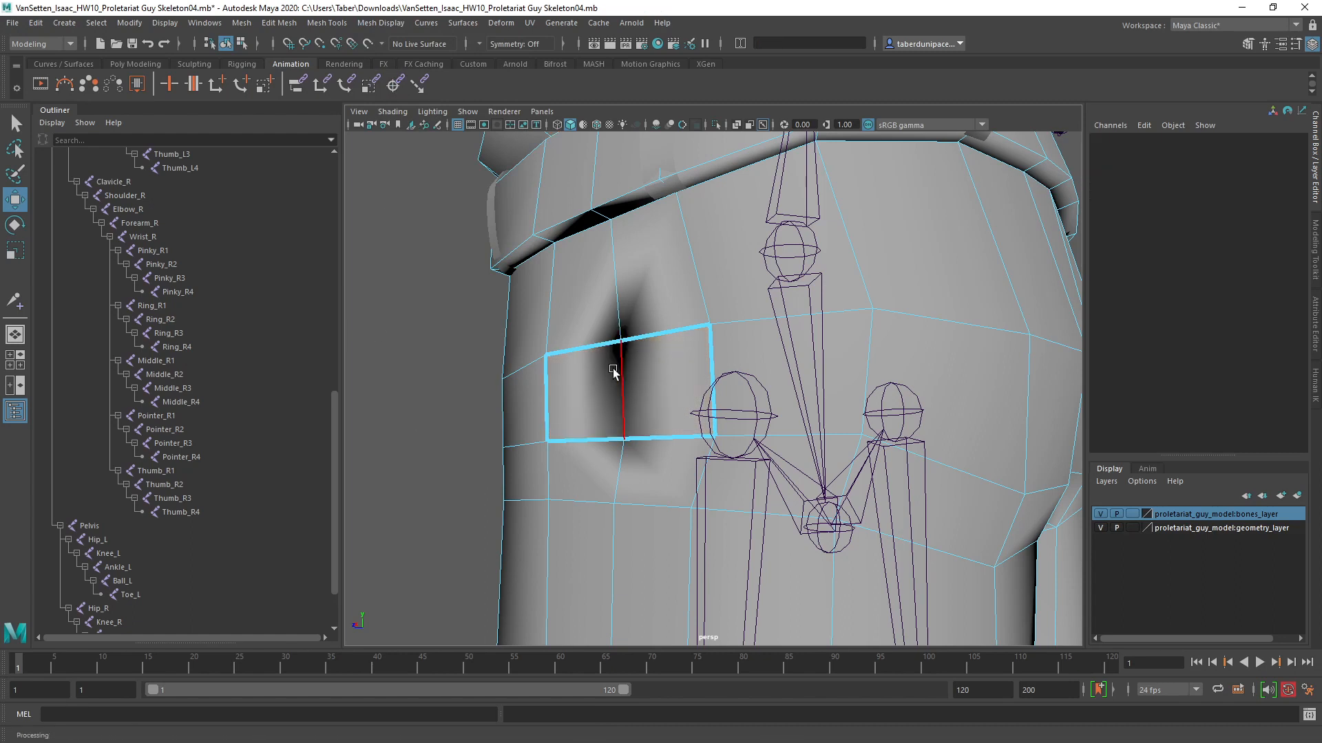
# Step: Delete the two problem faces on the side of the pants and look at the opening in edge mode
pyautogui.moveTo(613, 373); pyautogui.dragTo(600, 387, button='right')
pyautogui.click(655, 377)
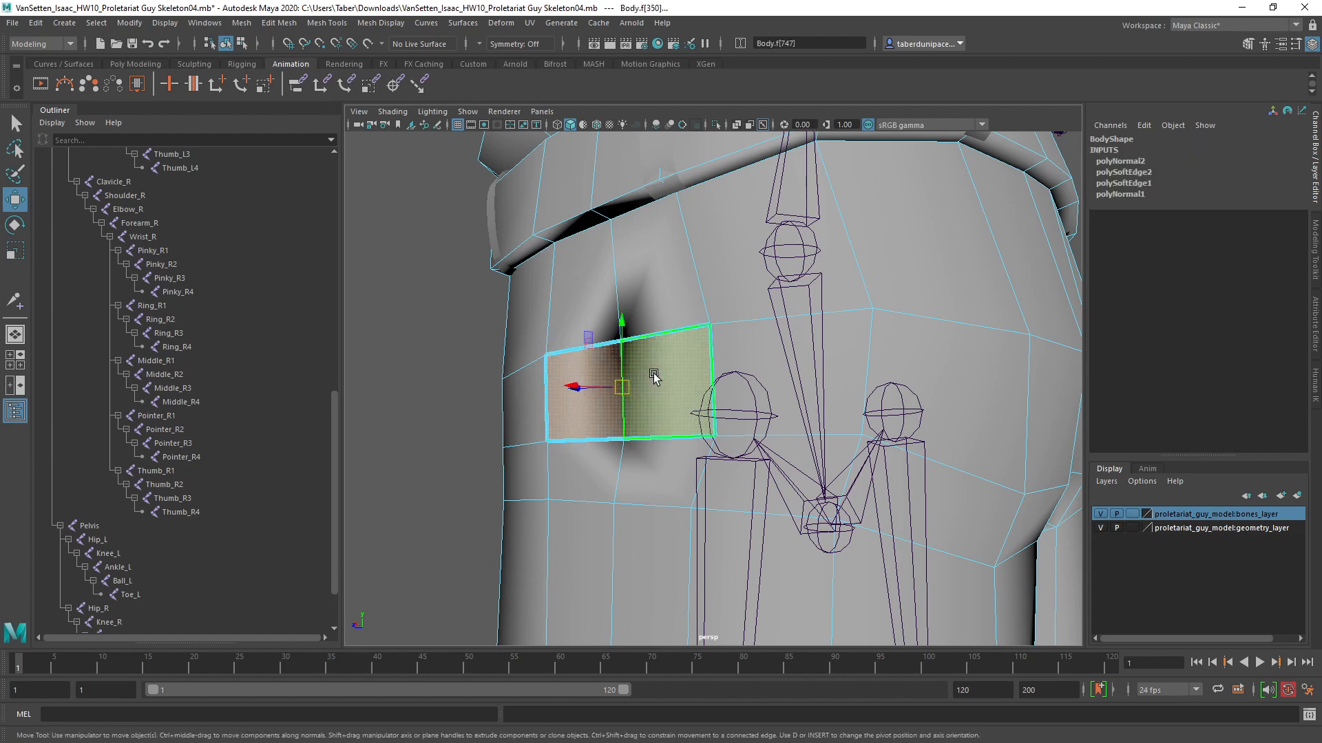
pyautogui.press('Delete')
pyautogui.moveTo(449, 389)
pyautogui.keyDown('alt'); pyautogui.mouseDown()
pyautogui.moveTo(446, 432)
pyautogui.moveTo(454, 395)
pyautogui.mouseUp(); pyautogui.keyUp('alt')
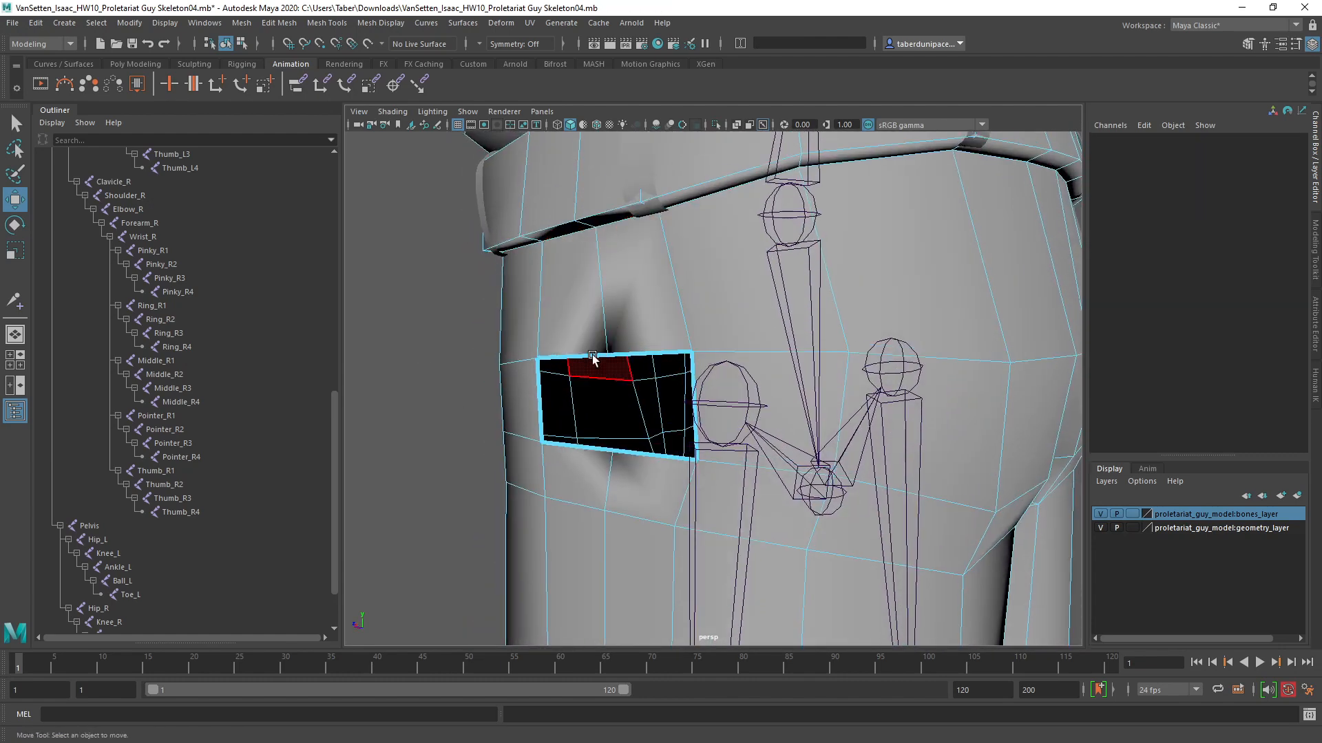
pyautogui.keyDown('alt'); pyautogui.moveTo(489, 343); pyautogui.dragTo(494, 348); pyautogui.keyUp('alt')
pyautogui.moveTo(558, 343); pyautogui.dragTo(558, 307, button='right')
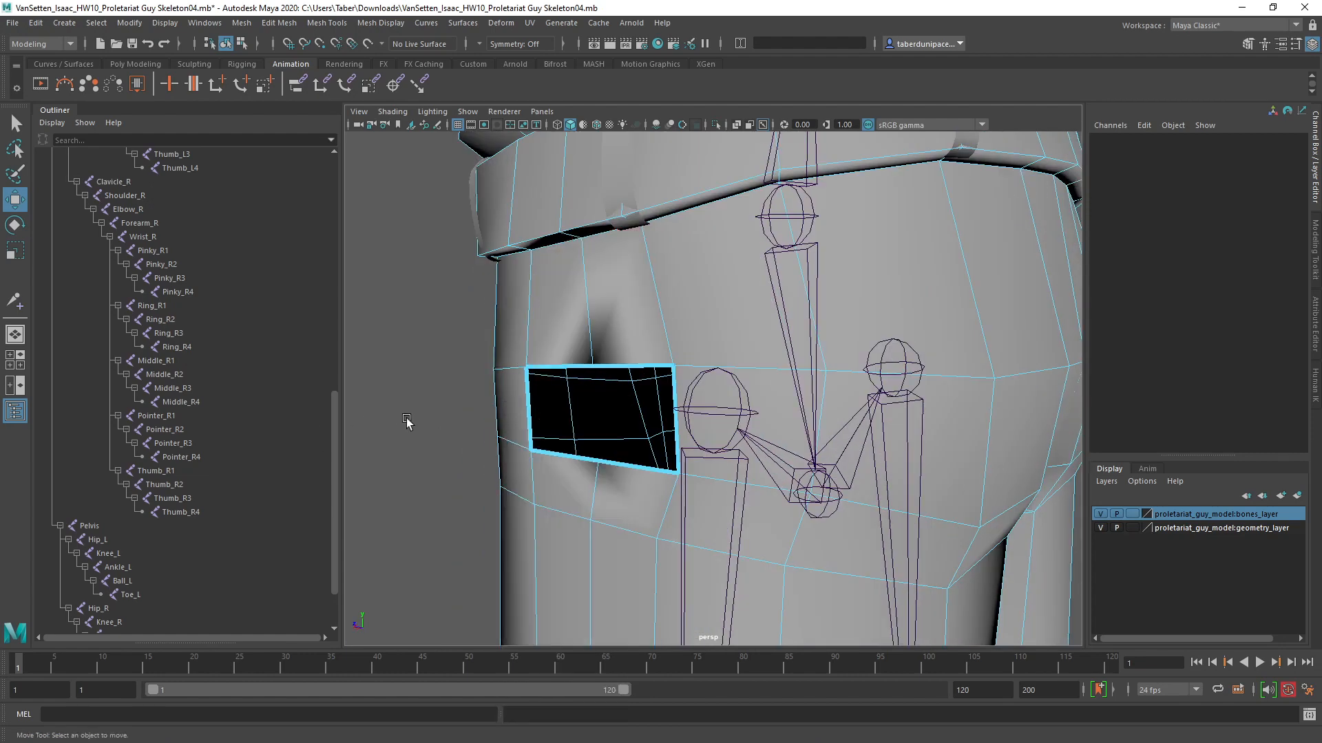
pyautogui.scroll(3, 407, 422)
# Step: Undo the face deletion, the edge-based normal reversal and the softening of the surrounding edges
pyautogui.hotkey('ctrl', 'z')
pyautogui.hotkey('ctrl', 'z')
pyautogui.hotkey('ctrl', 'z')
pyautogui.hotkey('ctrl', 'z')
pyautogui.hotkey('ctrl', 'z')
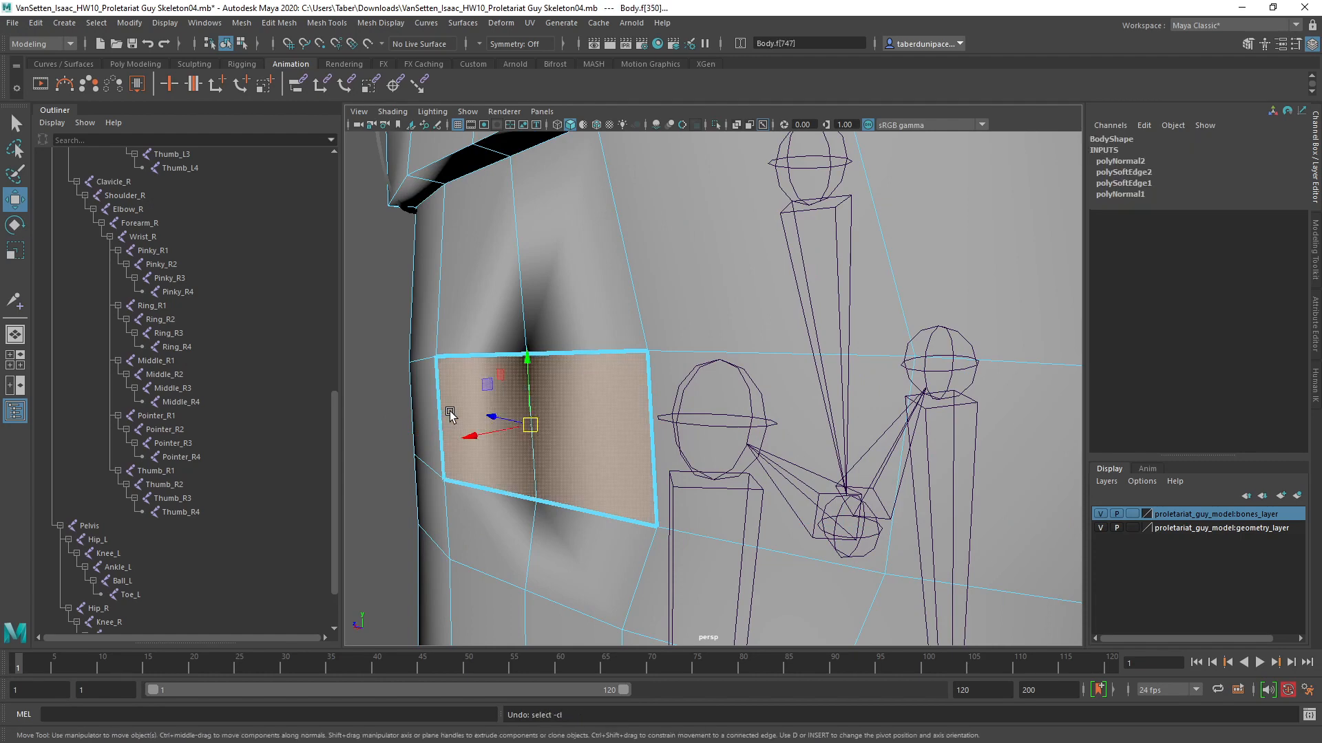
pyautogui.keyDown('alt'); pyautogui.moveTo(556, 440); pyautogui.dragTo(672, 478); pyautogui.keyUp('alt')
pyautogui.hotkey('ctrl', 'z')
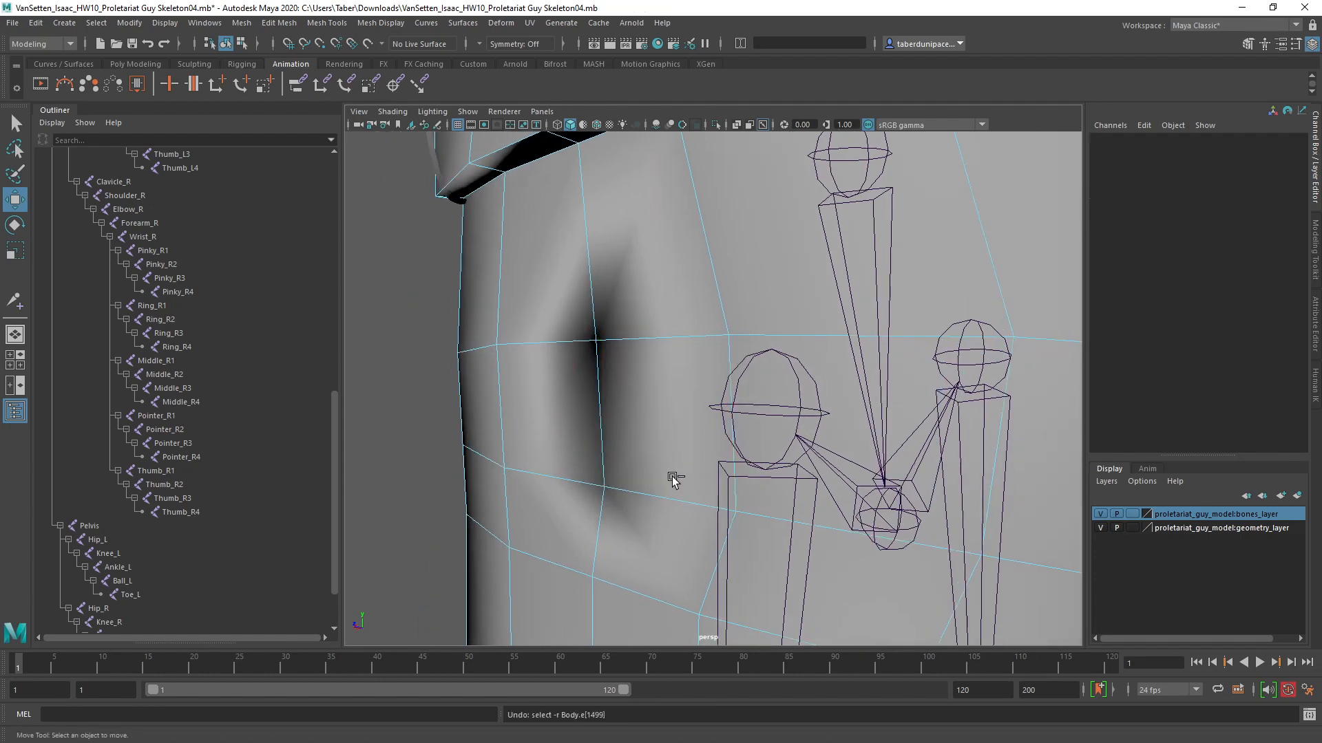
pyautogui.hotkey('ctrl', 'z')
pyautogui.hotkey('ctrl', 'z')
pyautogui.hotkey('ctrl', 'z')
pyautogui.hotkey('ctrl', 'z')
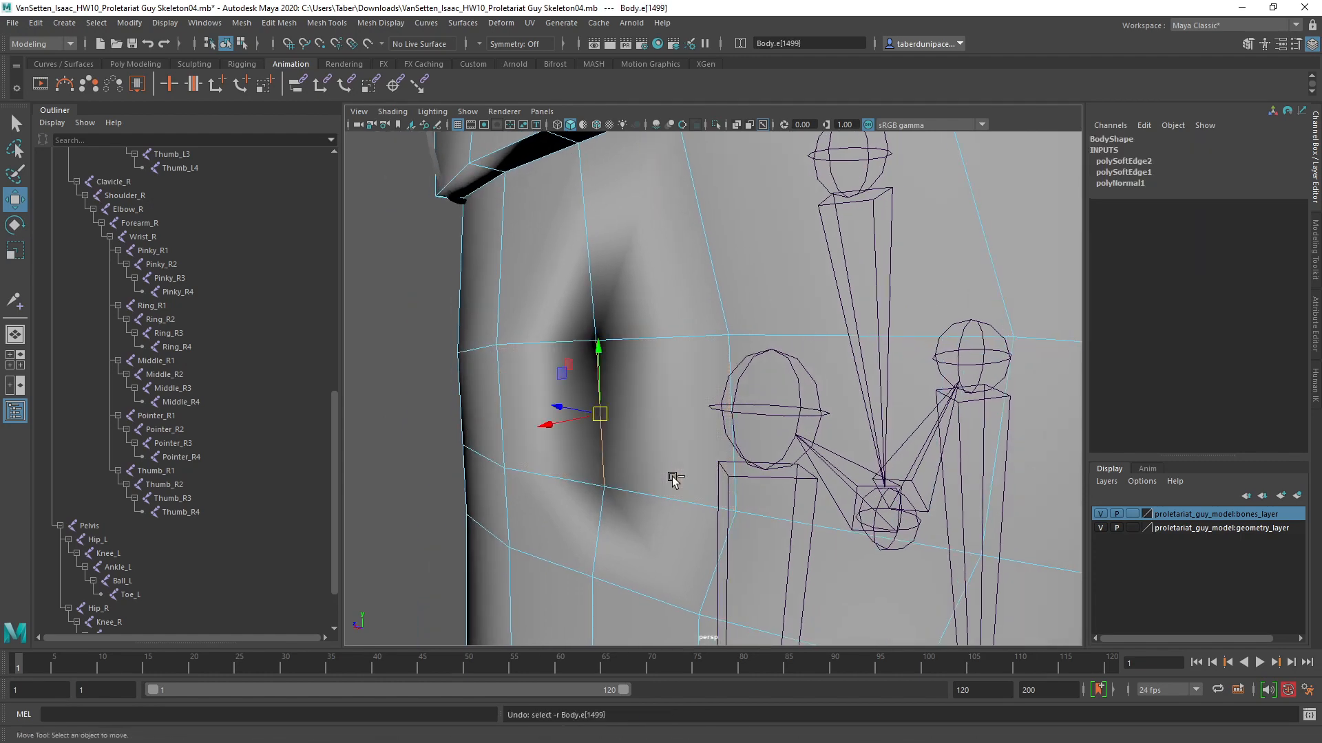
pyautogui.hotkey('ctrl', 'z')
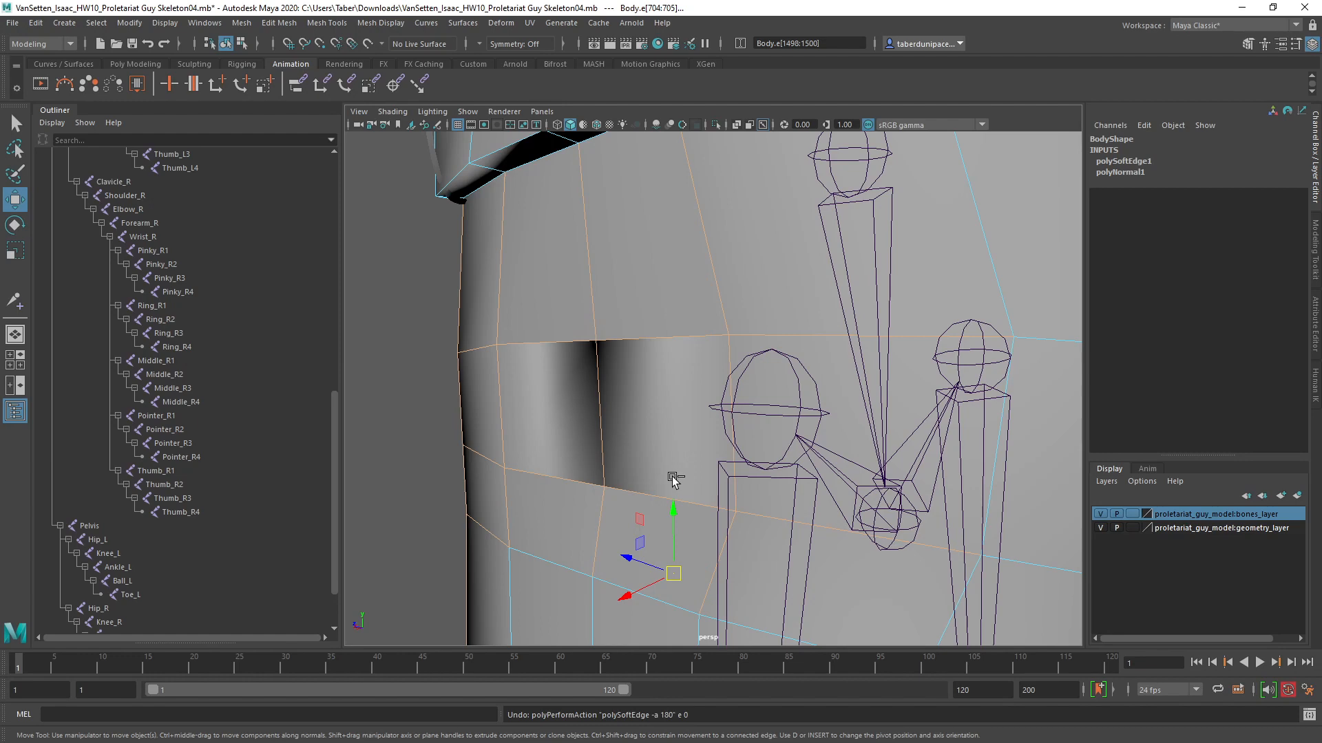
# Step: Select the faces around the dark patch on the side of the pants and conform their normals
pyautogui.click(436, 390)
pyautogui.scroll(-4, 446, 448)
pyautogui.keyDown('alt'); pyautogui.moveTo(446, 448); pyautogui.dragTo(424, 446); pyautogui.keyUp('alt')
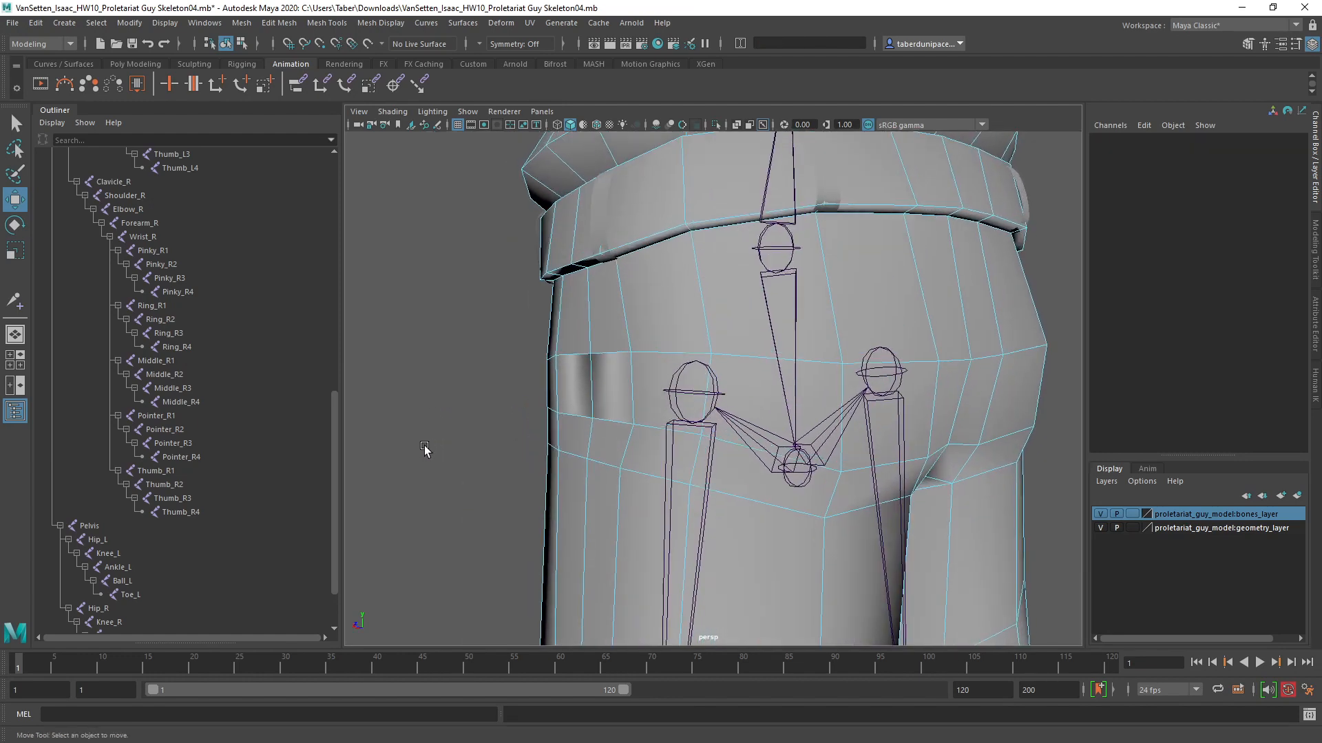
pyautogui.rightClick(576, 324)
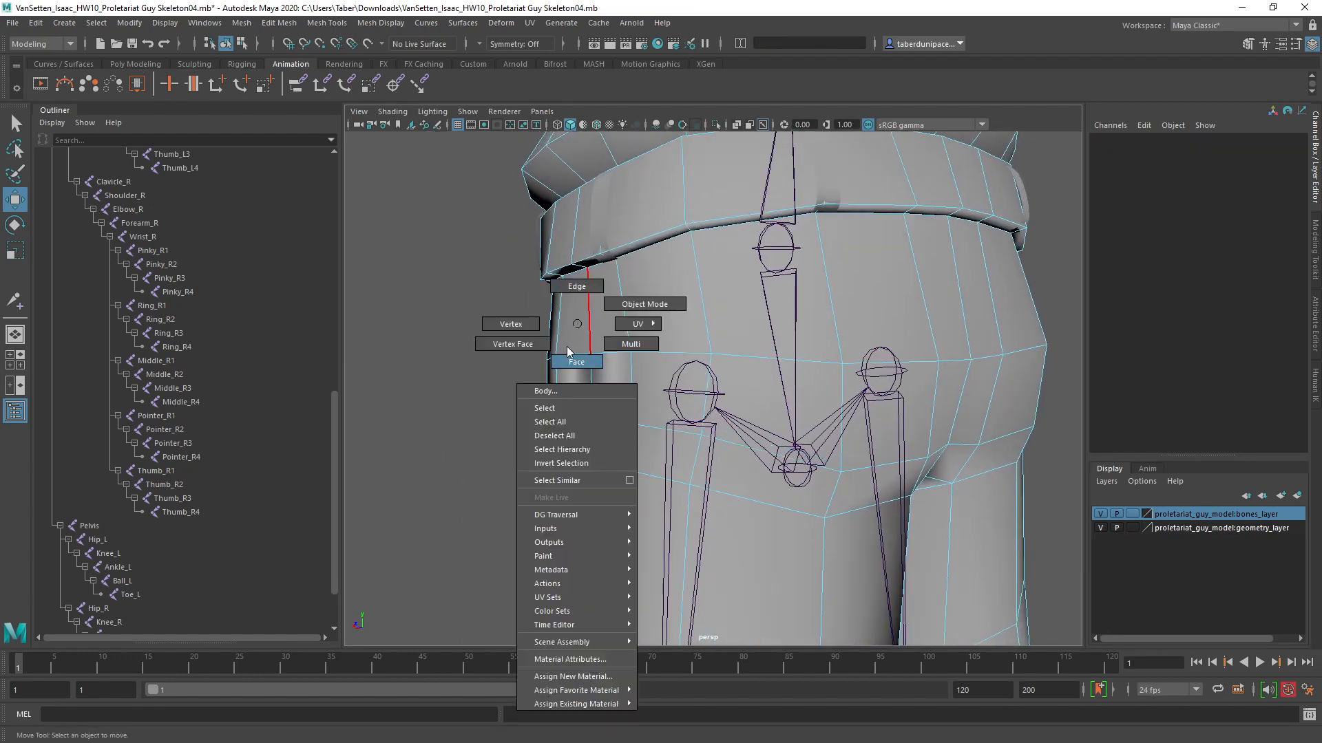
pyautogui.moveTo(577, 324); pyautogui.dragTo(567, 346, button='right')
pyautogui.keyDown('alt'); pyautogui.moveTo(497, 326); pyautogui.dragTo(614, 461); pyautogui.keyUp('alt')
pyautogui.click(458, 313)
pyautogui.keyDown('alt'); pyautogui.moveTo(614, 461); pyautogui.dragTo(516, 516); pyautogui.keyUp('alt')
pyautogui.click(382, 22)
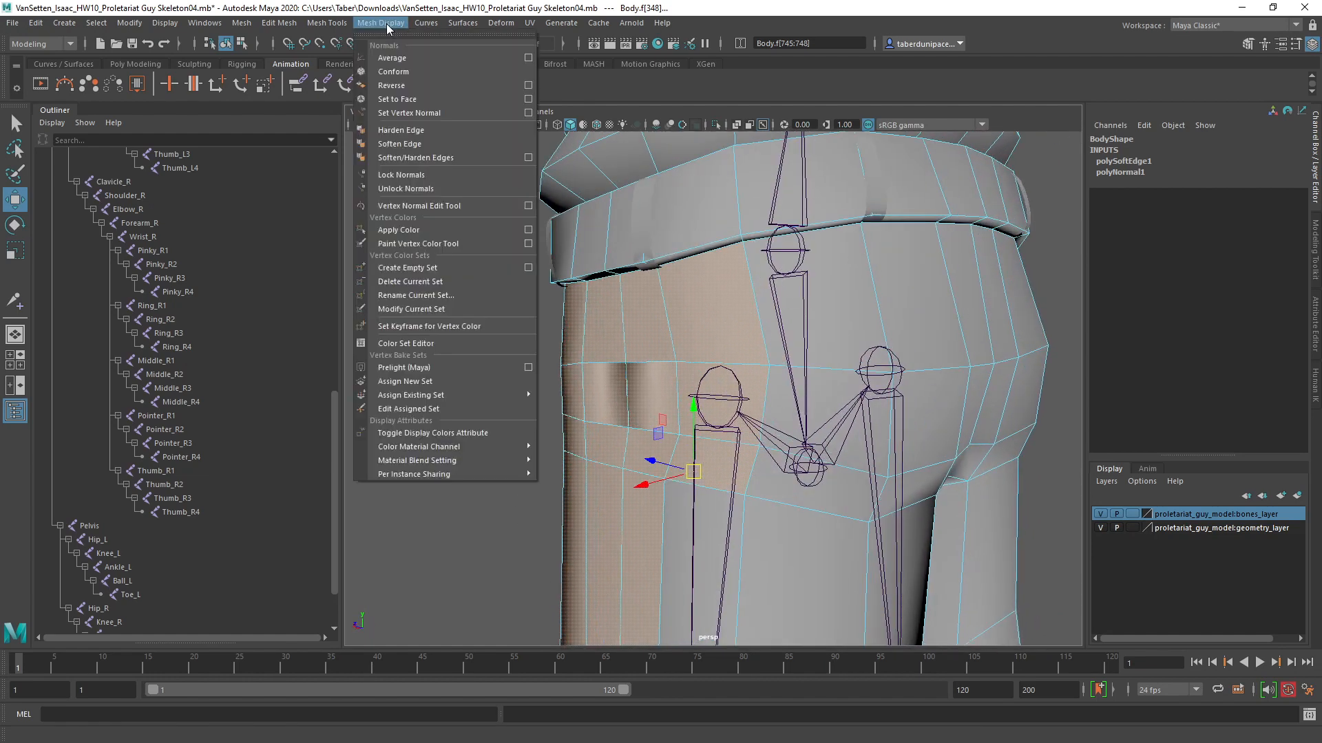
pyautogui.click(427, 73)
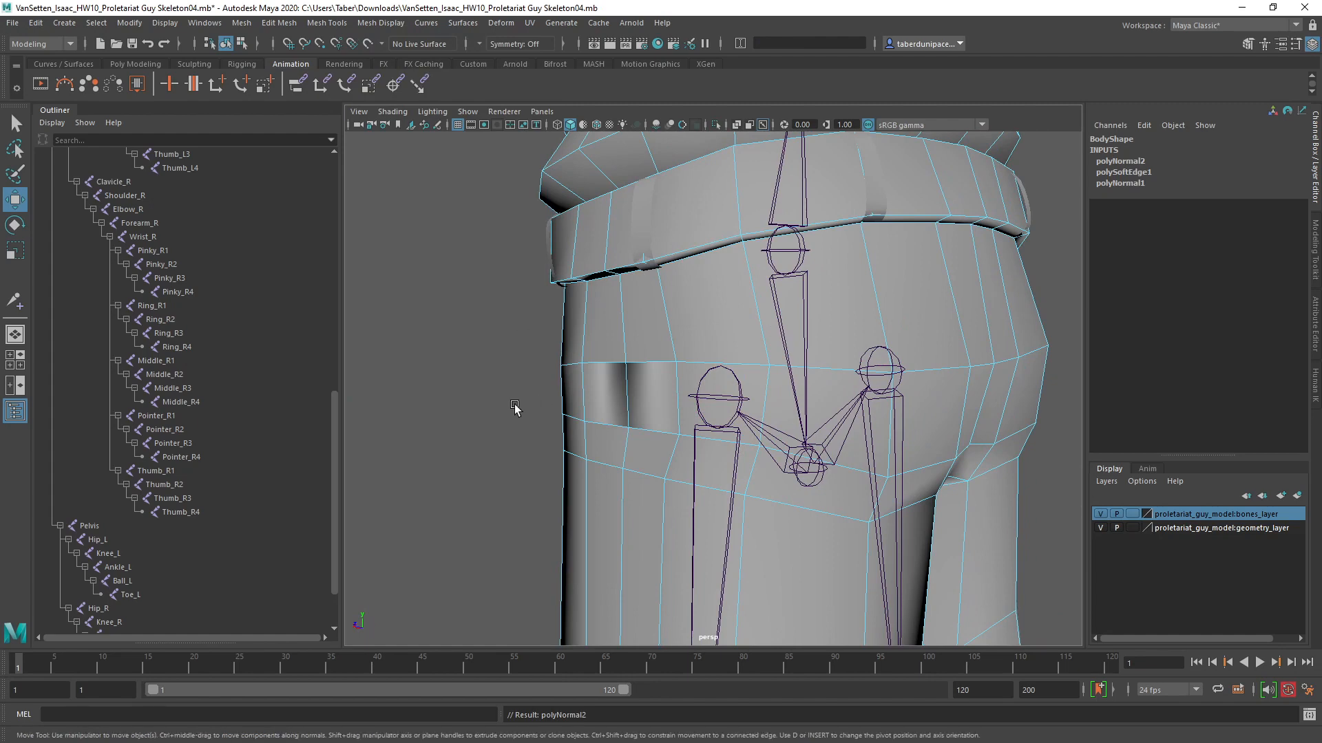
# Step: Reselect the faces on the side of the pants and set their vertex normals to face
pyautogui.keyDown('alt'); pyautogui.moveTo(514, 407); pyautogui.dragTo(499, 404); pyautogui.keyUp('alt')
pyautogui.moveTo(619, 492); pyautogui.dragTo(619, 492)
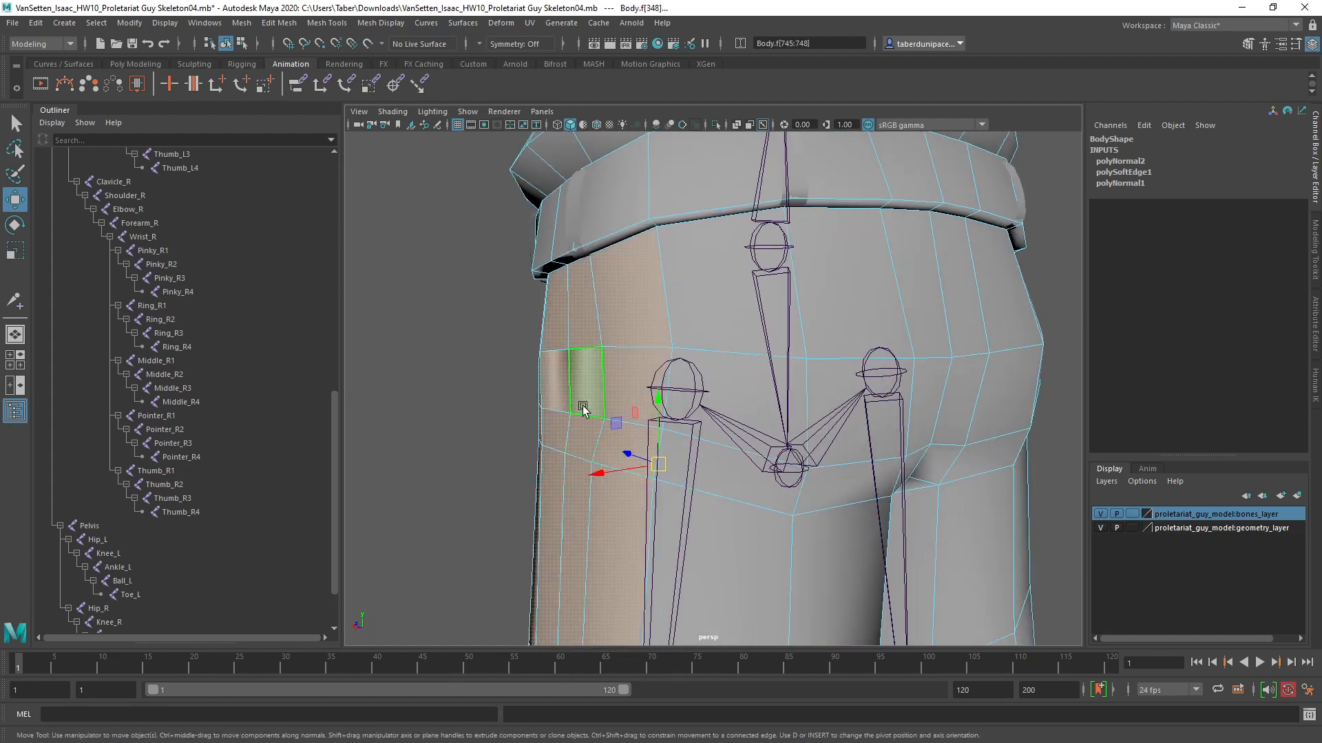
pyautogui.click(375, 24)
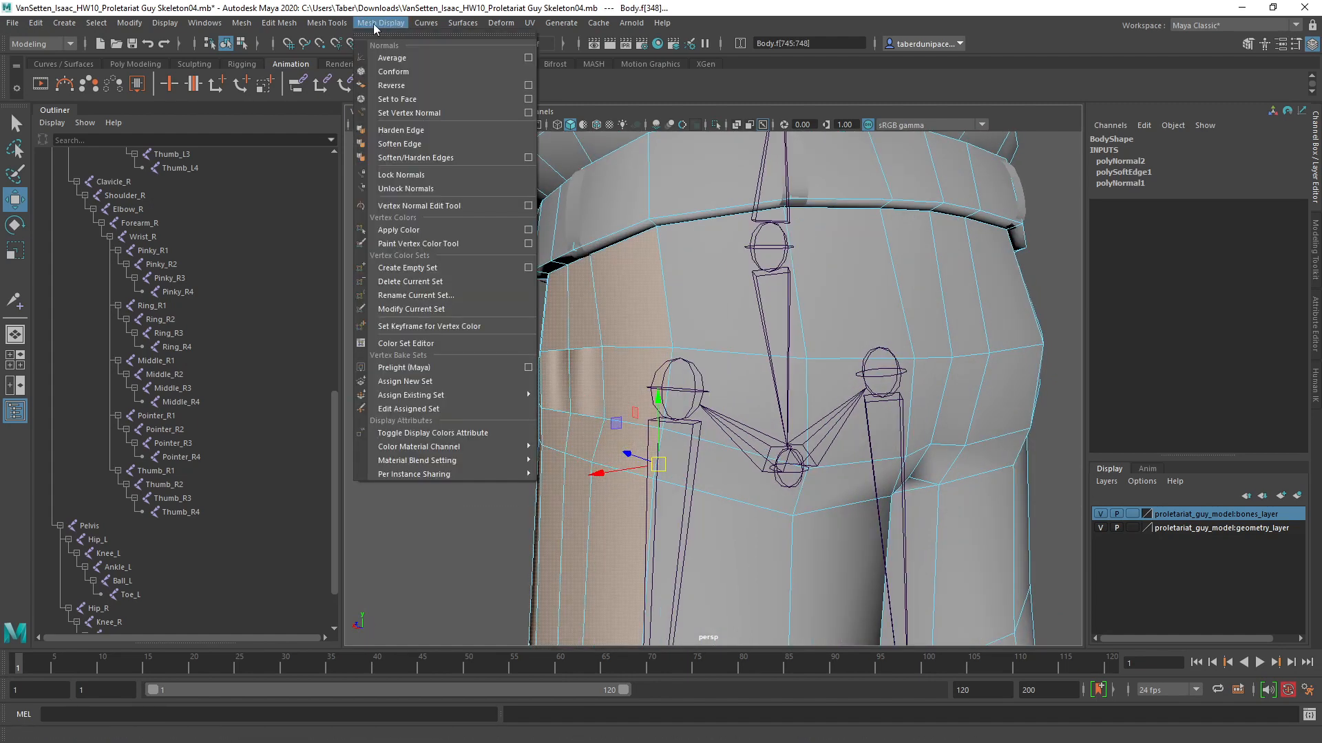
pyautogui.click(398, 99)
# Step: Extend the face selection around the hip and upper thigh, soften its edges, and clear the selection
pyautogui.keyDown('alt'); pyautogui.moveTo(457, 422); pyautogui.dragTo(504, 378); pyautogui.keyUp('alt')
pyautogui.keyDown('alt'); pyautogui.moveTo(620, 437); pyautogui.dragTo(577, 524); pyautogui.keyUp('alt')
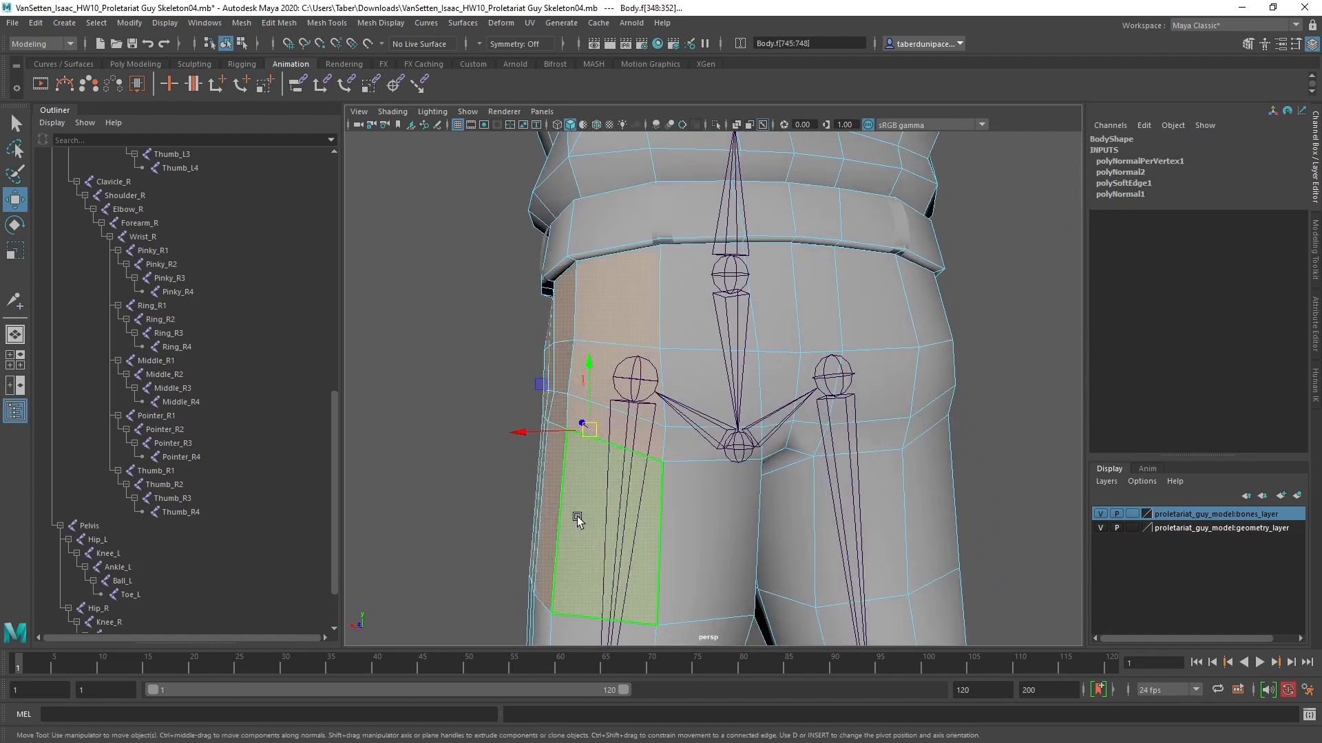
pyautogui.click(397, 27)
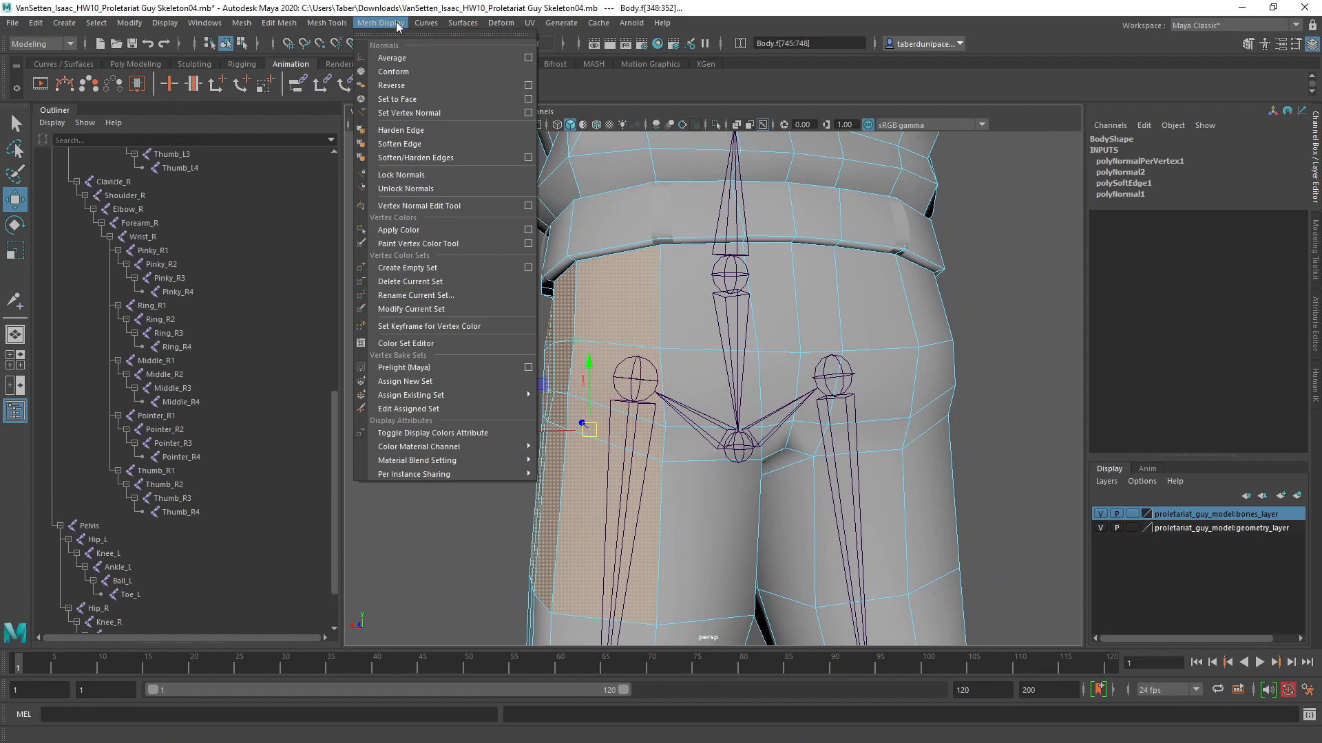
pyautogui.click(413, 144)
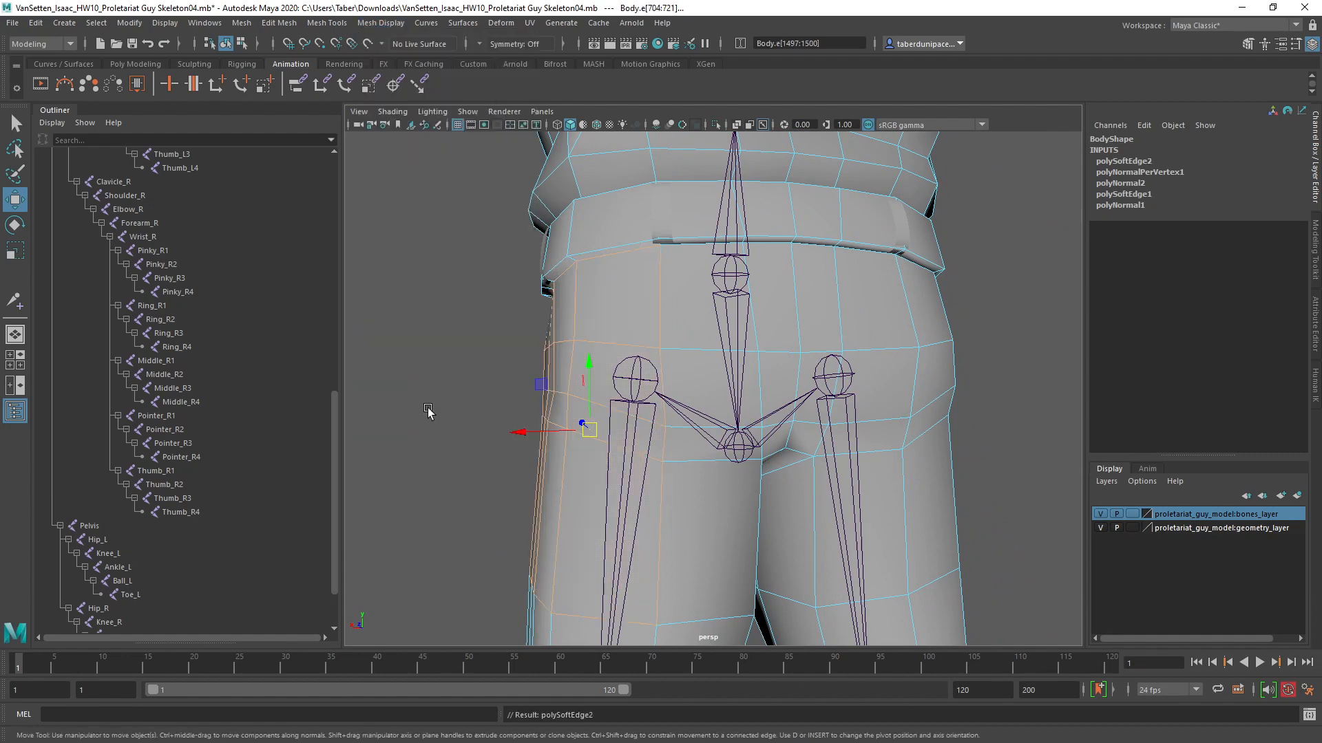
pyautogui.click(428, 409)
# Step: Return the body to object mode and examine the mesh shading around the crotch
pyautogui.keyDown('alt'); pyautogui.moveTo(441, 421); pyautogui.dragTo(812, 516); pyautogui.keyUp('alt')
pyautogui.moveTo(955, 506); pyautogui.dragTo(987, 416, button='right')
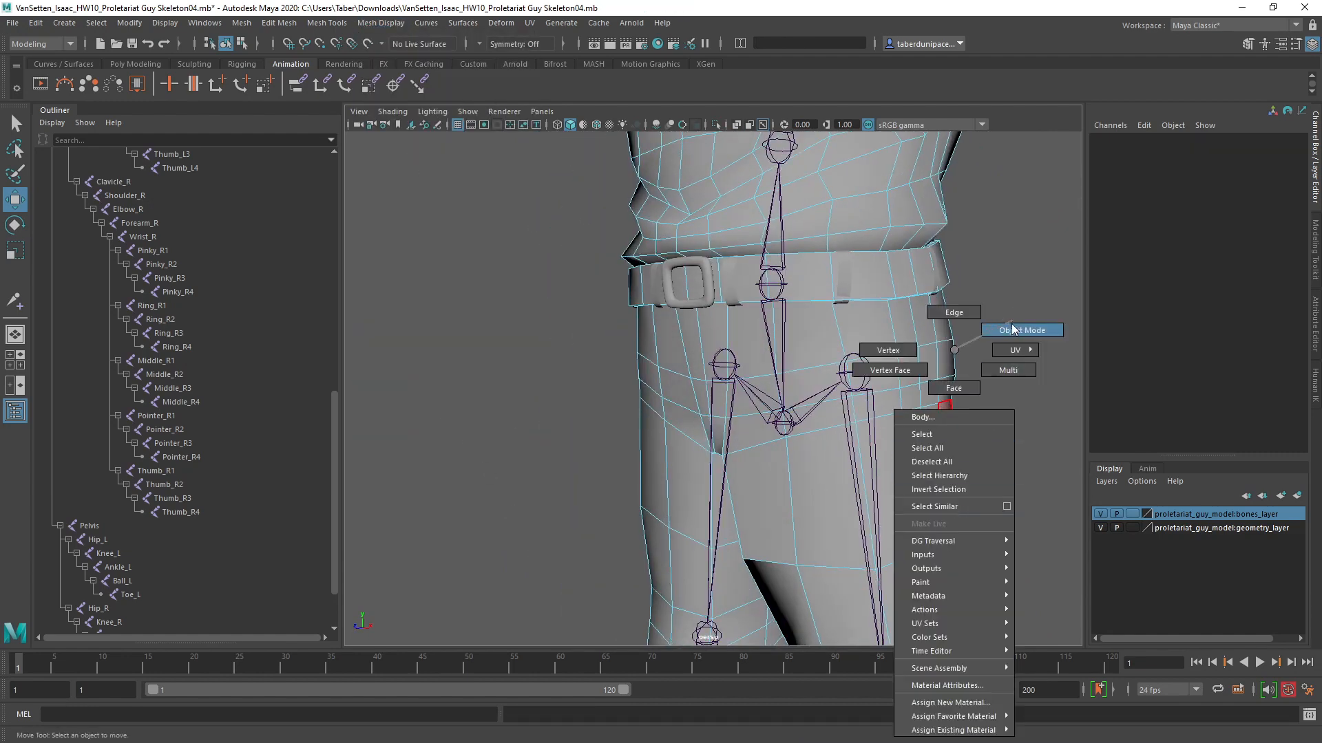
pyautogui.moveTo(1012, 325); pyautogui.dragTo(1011, 327, button='right')
pyautogui.click(1023, 287)
pyautogui.keyDown('alt'); pyautogui.moveTo(965, 555); pyautogui.dragTo(766, 475, button='middle'); pyautogui.keyUp('alt')
pyautogui.keyDown('alt'); pyautogui.moveTo(766, 475); pyautogui.dragTo(755, 508); pyautogui.keyUp('alt')
pyautogui.keyDown('alt'); pyautogui.moveTo(756, 508); pyautogui.dragTo(680, 469, button='middle'); pyautogui.keyUp('alt')
pyautogui.keyDown('alt'); pyautogui.moveTo(680, 469); pyautogui.dragTo(777, 523, button='right'); pyautogui.keyUp('alt')
pyautogui.moveTo(778, 523)
pyautogui.keyDown('alt'); pyautogui.mouseDown()
pyautogui.moveTo(742, 521)
pyautogui.moveTo(760, 526)
pyautogui.moveTo(512, 318)
pyautogui.mouseUp(); pyautogui.keyUp('alt')
pyautogui.click(523, 355)
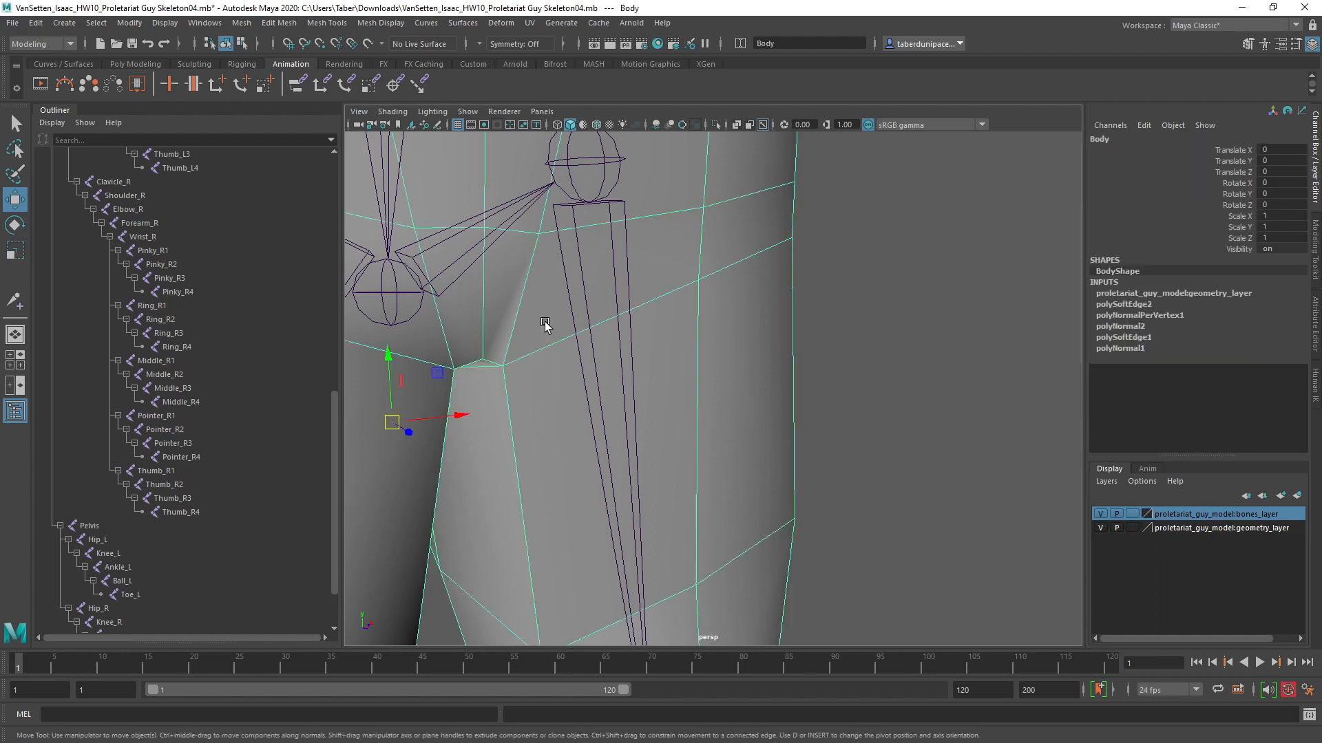
# Step: Switch the body to edge mode and select the edges around the crotch and upper legs
pyautogui.moveTo(548, 331); pyautogui.dragTo(555, 302, button='right')
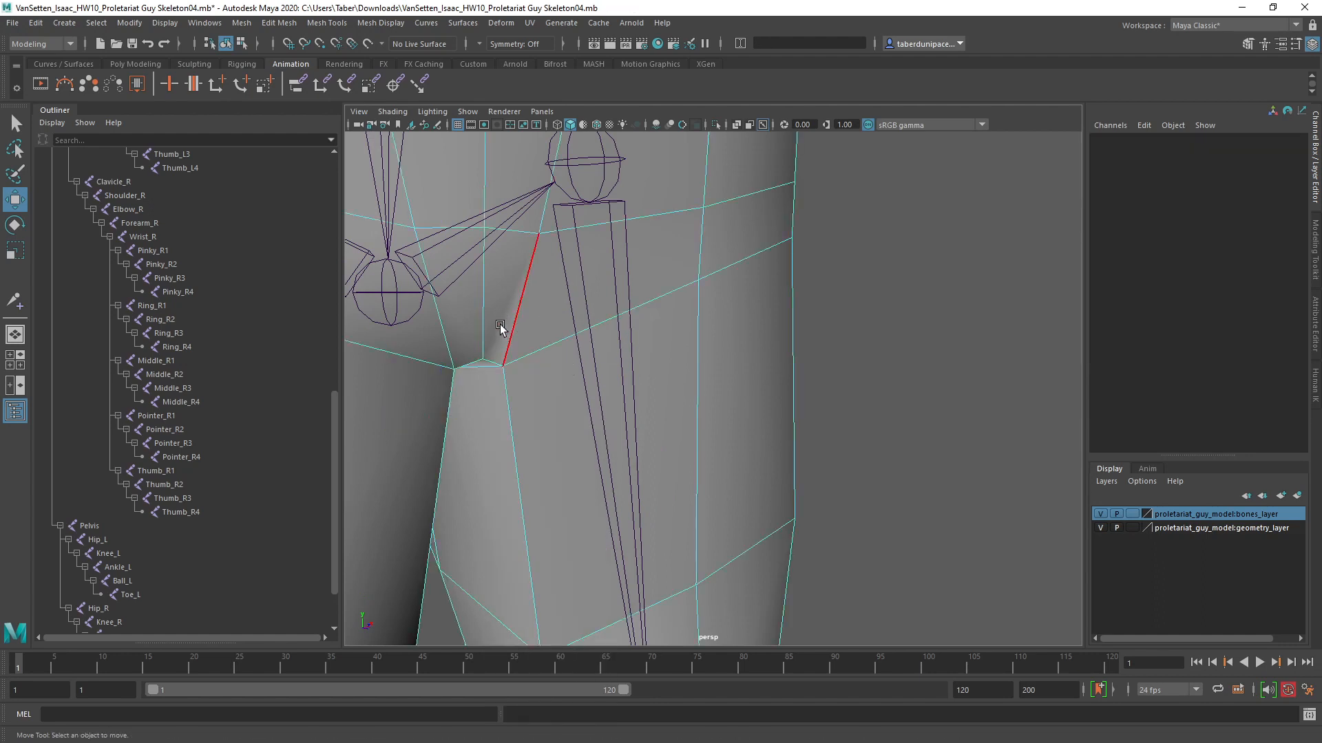
pyautogui.moveTo(485, 332); pyautogui.dragTo(532, 411)
pyautogui.keyDown('alt'); pyautogui.moveTo(581, 568); pyautogui.dragTo(529, 440, button='middle'); pyautogui.keyUp('alt')
pyautogui.keyDown('shift'); pyautogui.moveTo(423, 439); pyautogui.dragTo(509, 509); pyautogui.keyUp('shift')
pyautogui.keyDown('shift'); pyautogui.moveTo(705, 323); pyautogui.dragTo(619, 345); pyautogui.keyUp('shift')
pyautogui.scroll(-6, 685, 372)
pyautogui.keyDown('alt'); pyautogui.moveTo(956, 447); pyautogui.dragTo(794, 515); pyautogui.keyUp('alt')
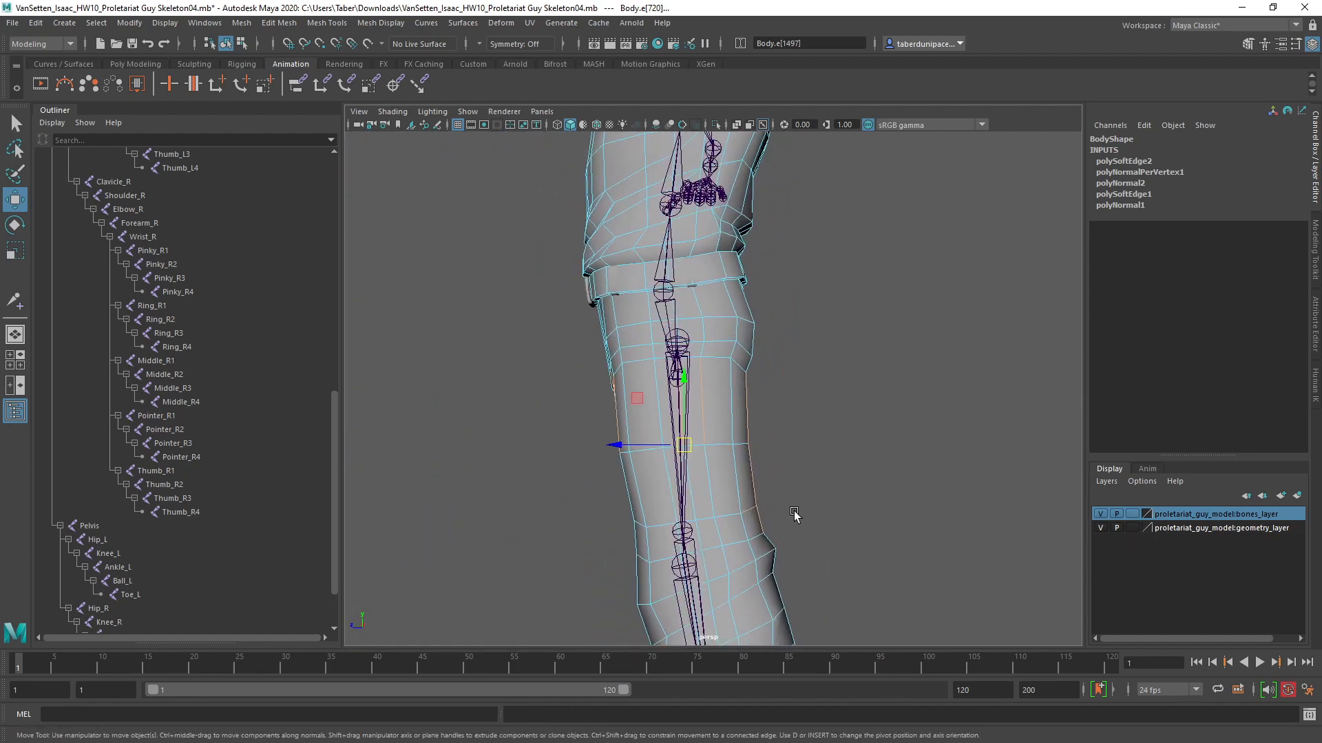
# Step: Hide the bones layer and soften all the pants edges between the belt and the thighs
pyautogui.click(1096, 515)
pyautogui.click(723, 345)
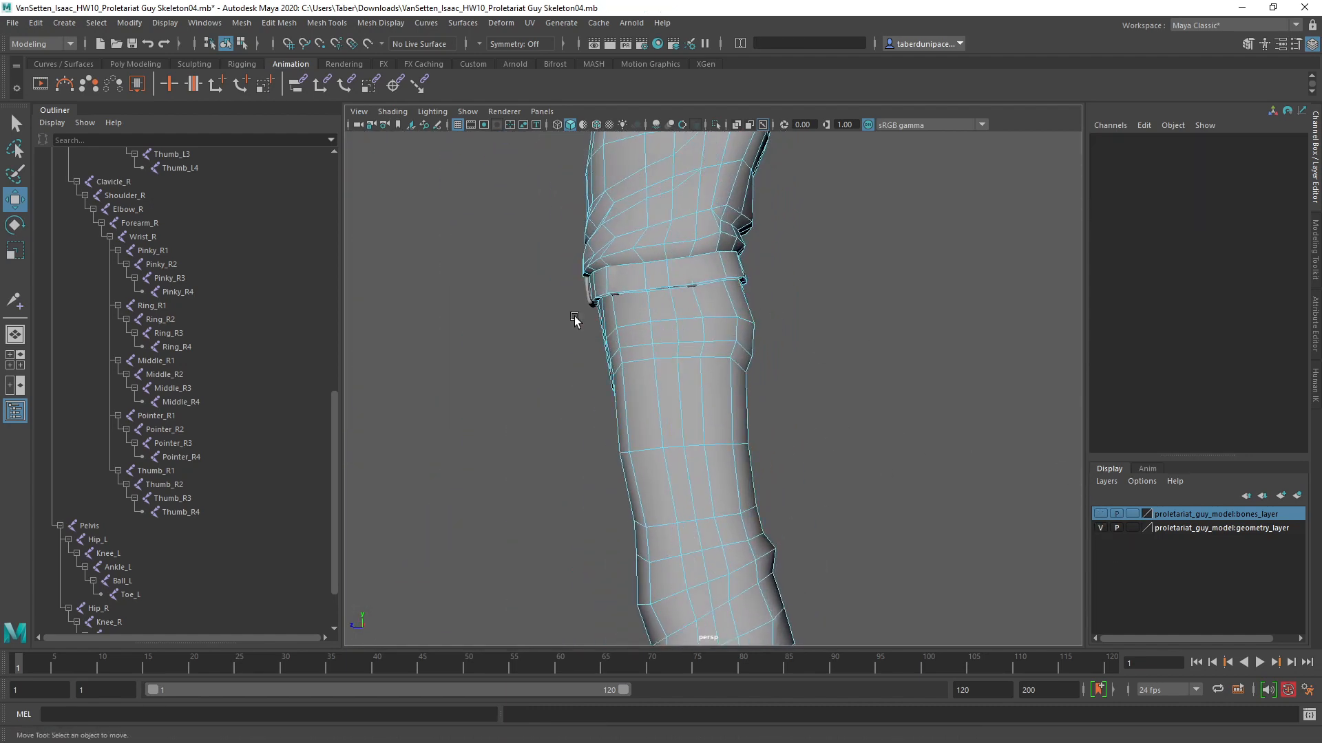
pyautogui.moveTo(575, 318); pyautogui.dragTo(852, 506)
pyautogui.keyDown('shift'); pyautogui.moveTo(734, 386); pyautogui.dragTo(758, 336, button='right'); pyautogui.keyUp('shift')
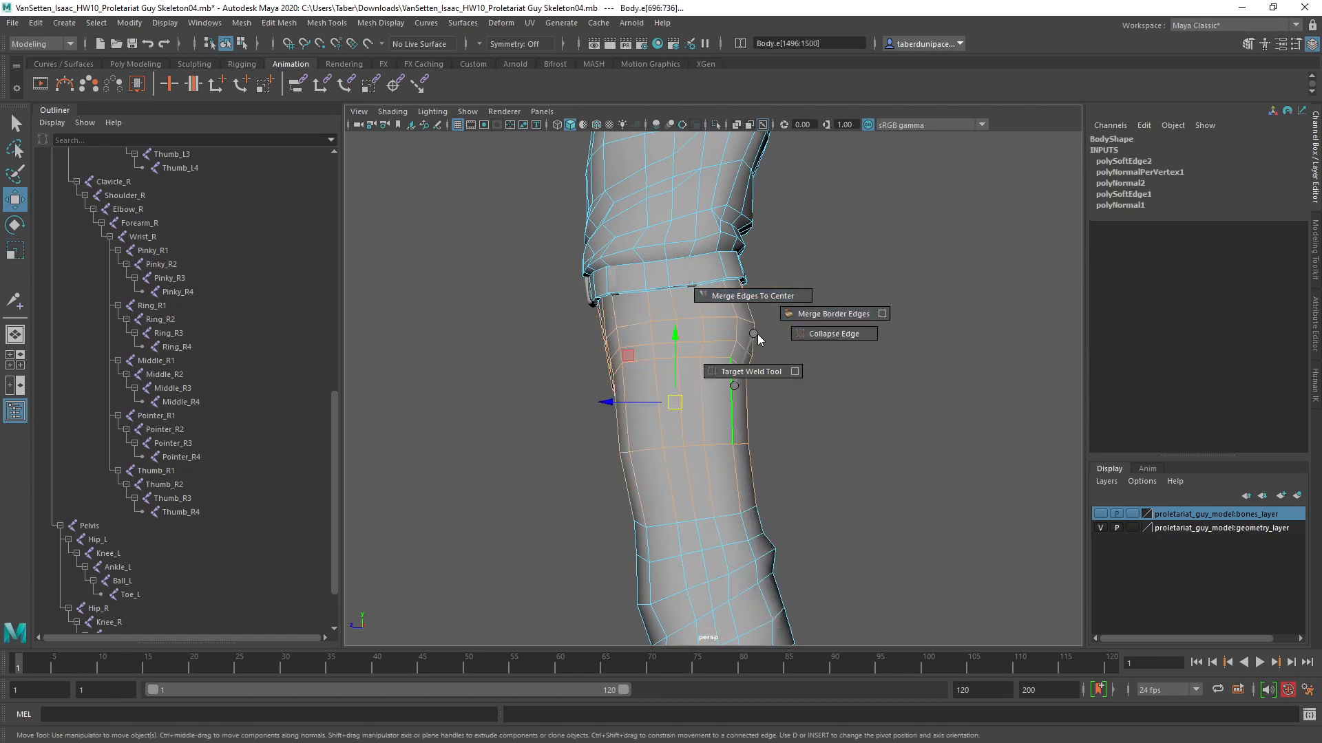
pyautogui.keyDown('shift'); pyautogui.moveTo(734, 387); pyautogui.dragTo(851, 383, button='right'); pyautogui.keyUp('shift')
pyautogui.click(850, 372)
# Step: Return the body to object mode and check the smoothed shading along the side of the pants
pyautogui.keyDown('alt'); pyautogui.moveTo(667, 452); pyautogui.dragTo(611, 442); pyautogui.keyUp('alt')
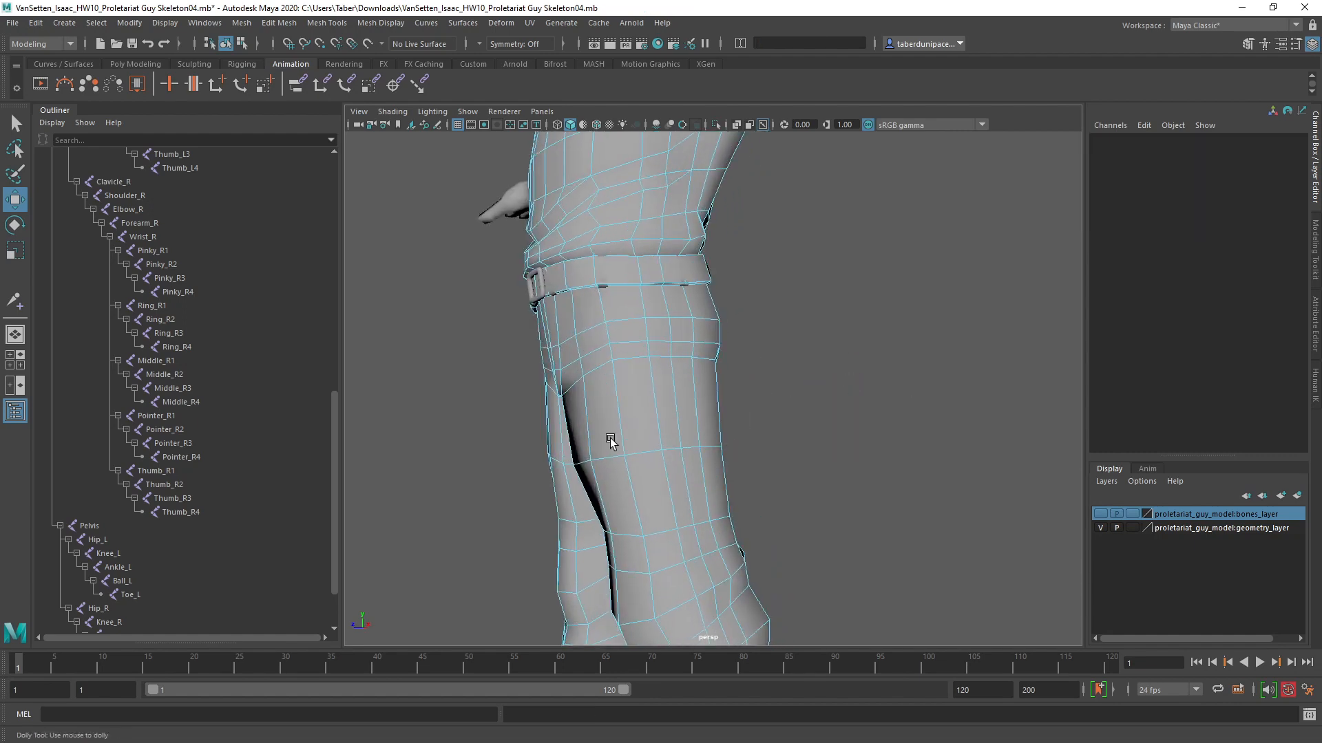
pyautogui.keyDown('alt'); pyautogui.moveTo(611, 441); pyautogui.dragTo(693, 442, button='right'); pyautogui.keyUp('alt')
pyautogui.keyDown('alt'); pyautogui.moveTo(692, 442); pyautogui.dragTo(719, 468, button='middle'); pyautogui.keyUp('alt')
pyautogui.moveTo(693, 349); pyautogui.dragTo(760, 328, button='right')
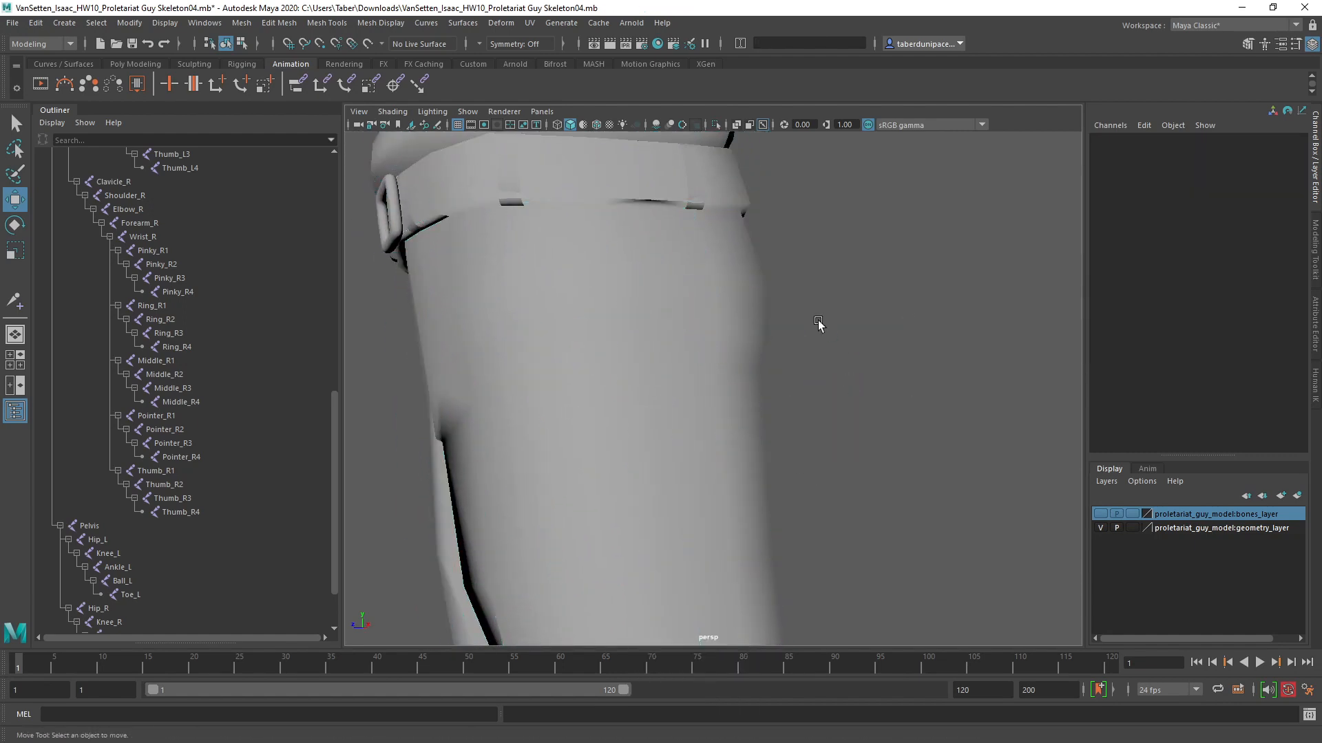
pyautogui.click(381, 23)
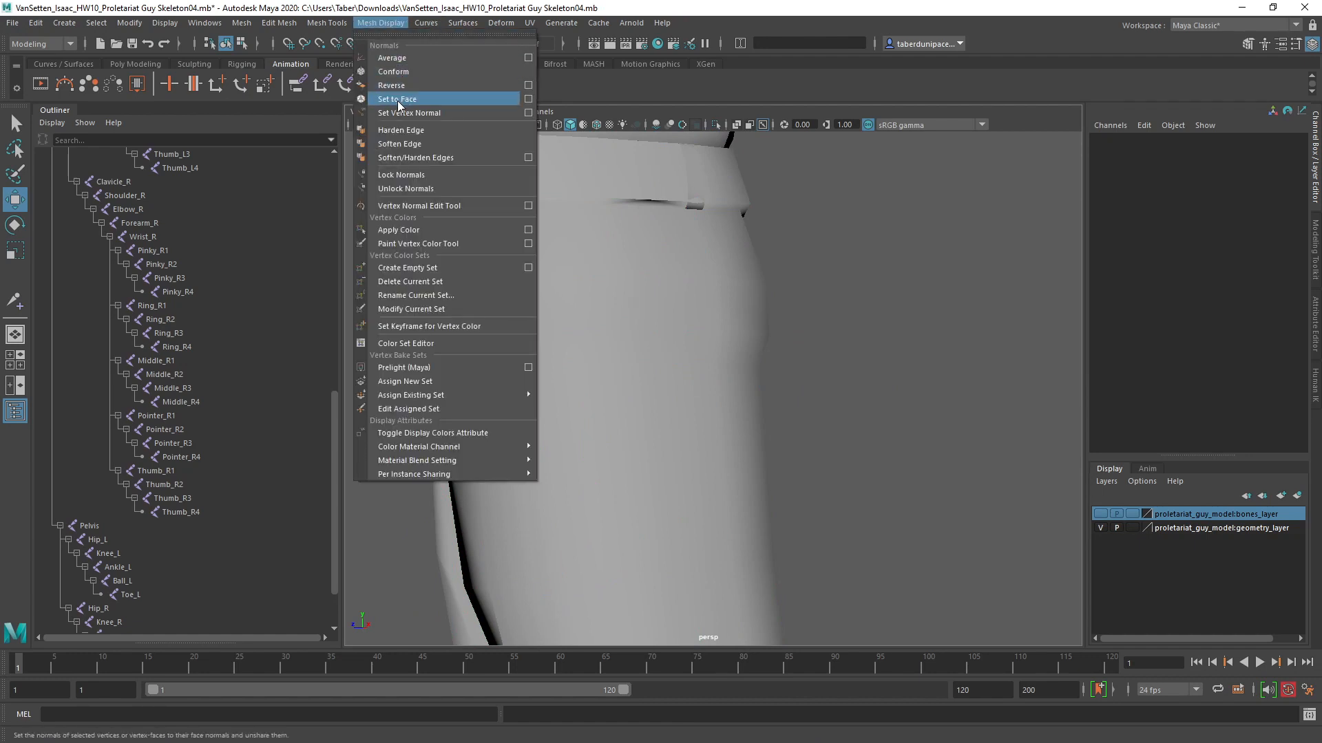
pyautogui.click(932, 312)
# Step: Examine the shading around the belt and belt loops, showing the body's wireframe briefly for comparison
pyautogui.keyDown('alt'); pyautogui.moveTo(923, 318); pyautogui.dragTo(771, 371, button='right'); pyautogui.keyUp('alt')
pyautogui.keyDown('alt'); pyautogui.moveTo(731, 389); pyautogui.dragTo(830, 354); pyautogui.keyUp('alt')
pyautogui.keyDown('alt'); pyautogui.moveTo(568, 289); pyautogui.dragTo(670, 449, button='middle'); pyautogui.keyUp('alt')
pyautogui.keyDown('alt'); pyautogui.moveTo(739, 391); pyautogui.dragTo(571, 406); pyautogui.keyUp('alt')
pyautogui.keyDown('alt'); pyautogui.moveTo(640, 413); pyautogui.dragTo(838, 435, button='right'); pyautogui.keyUp('alt')
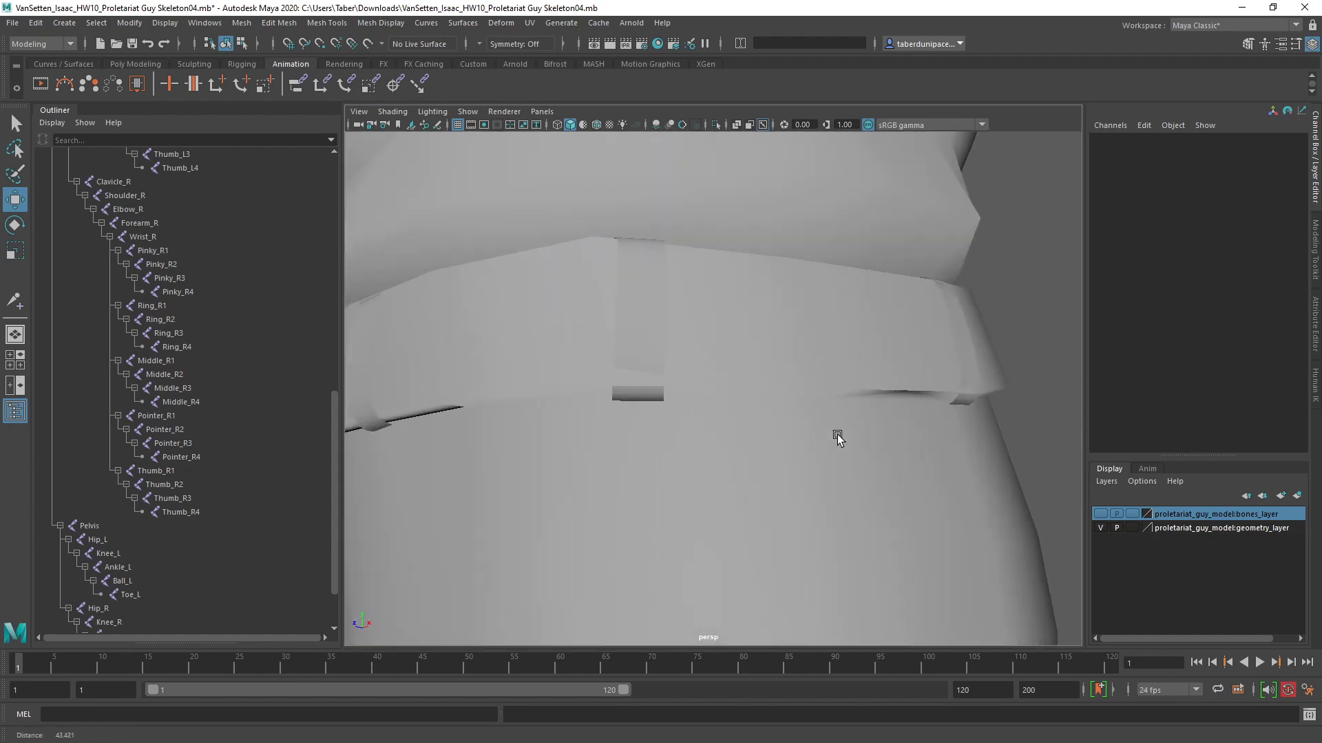
pyautogui.keyDown('alt'); pyautogui.moveTo(838, 435); pyautogui.dragTo(816, 411); pyautogui.keyUp('alt')
pyautogui.click(797, 286)
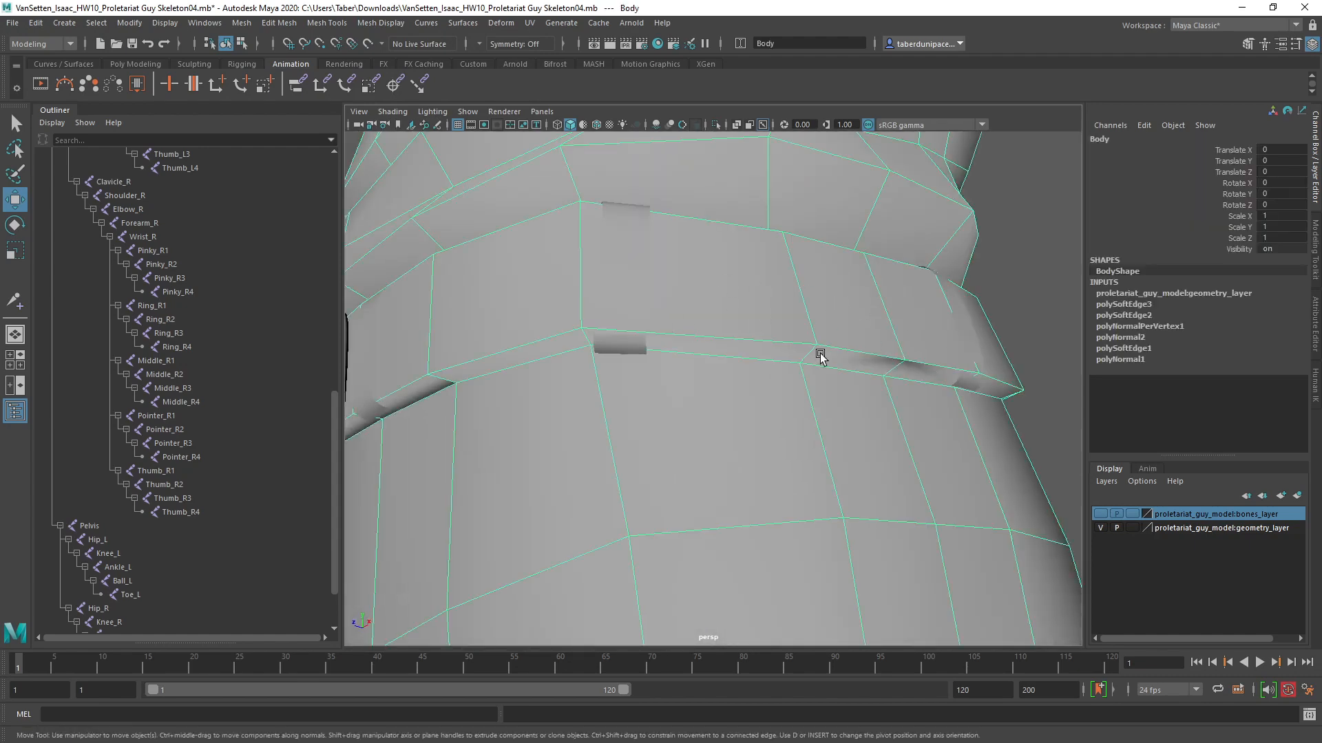
pyautogui.keyDown('alt'); pyautogui.moveTo(817, 354); pyautogui.dragTo(793, 374, button='right'); pyautogui.keyUp('alt')
pyautogui.keyDown('alt'); pyautogui.moveTo(695, 394); pyautogui.dragTo(815, 433); pyautogui.keyUp('alt')
pyautogui.click(838, 434)
pyautogui.keyDown('alt'); pyautogui.moveTo(843, 433); pyautogui.dragTo(808, 442, button='right'); pyautogui.keyUp('alt')
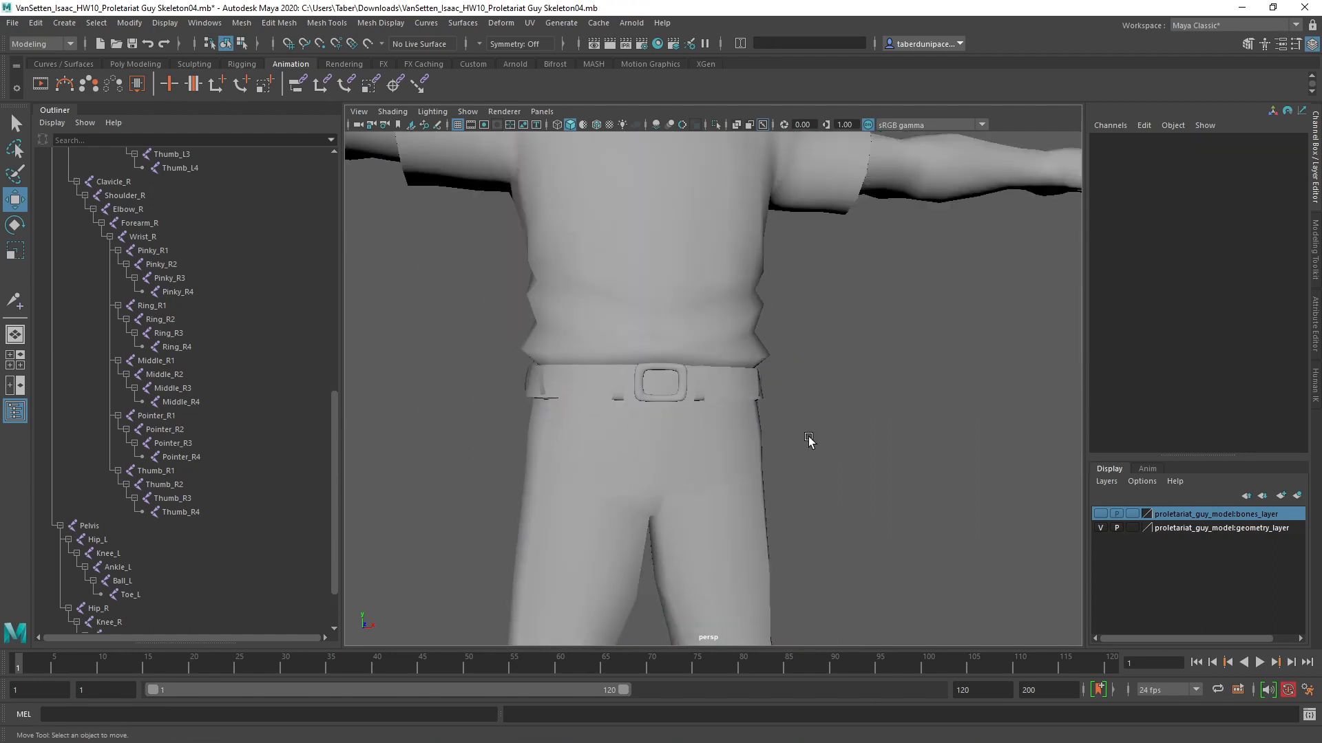
pyautogui.moveTo(797, 444)
pyautogui.keyDown('alt'); pyautogui.mouseDown()
pyautogui.moveTo(638, 435)
pyautogui.moveTo(1030, 442)
pyautogui.moveTo(902, 422)
pyautogui.moveTo(1200, 435)
pyautogui.moveTo(738, 437)
pyautogui.moveTo(812, 440)
pyautogui.moveTo(792, 448)
pyautogui.mouseUp(); pyautogui.keyUp('alt')
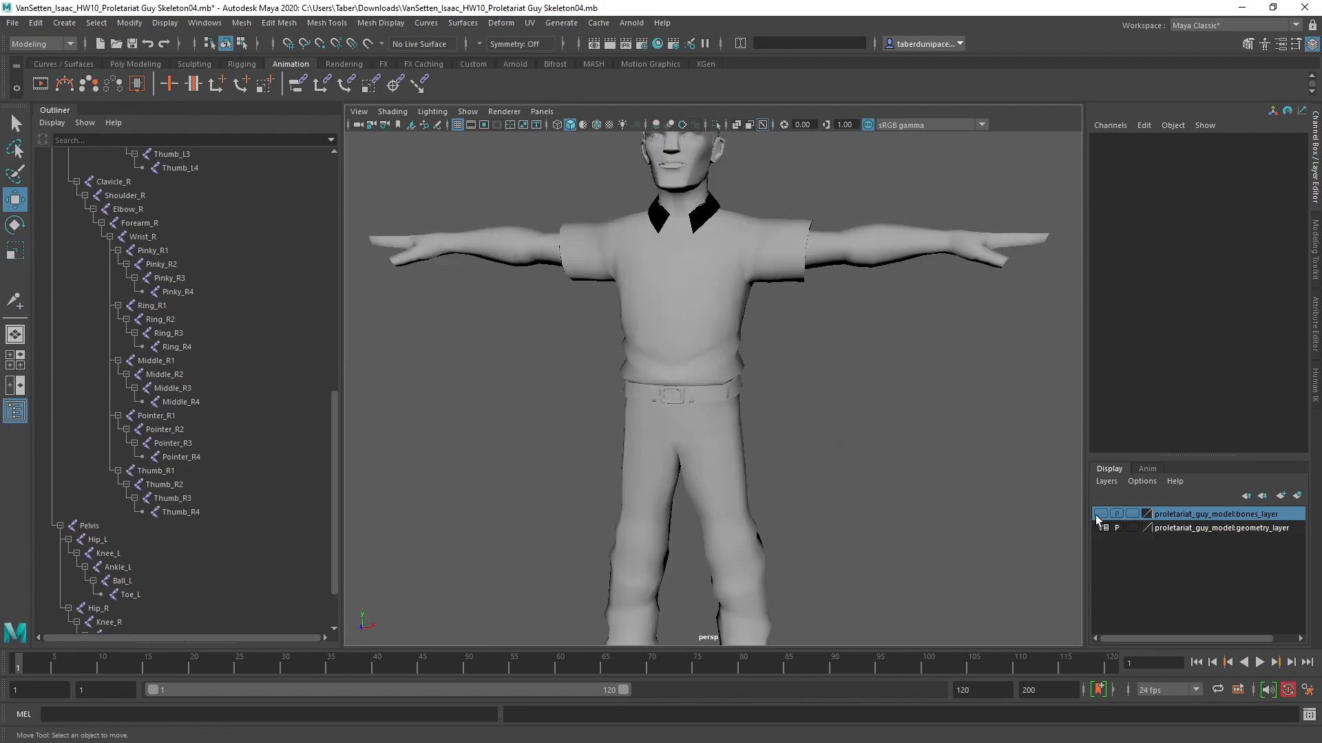
# Step: Show the bones layer again and set the geometry layer's display type to Reference
pyautogui.click(1099, 515)
pyautogui.click(1130, 529)
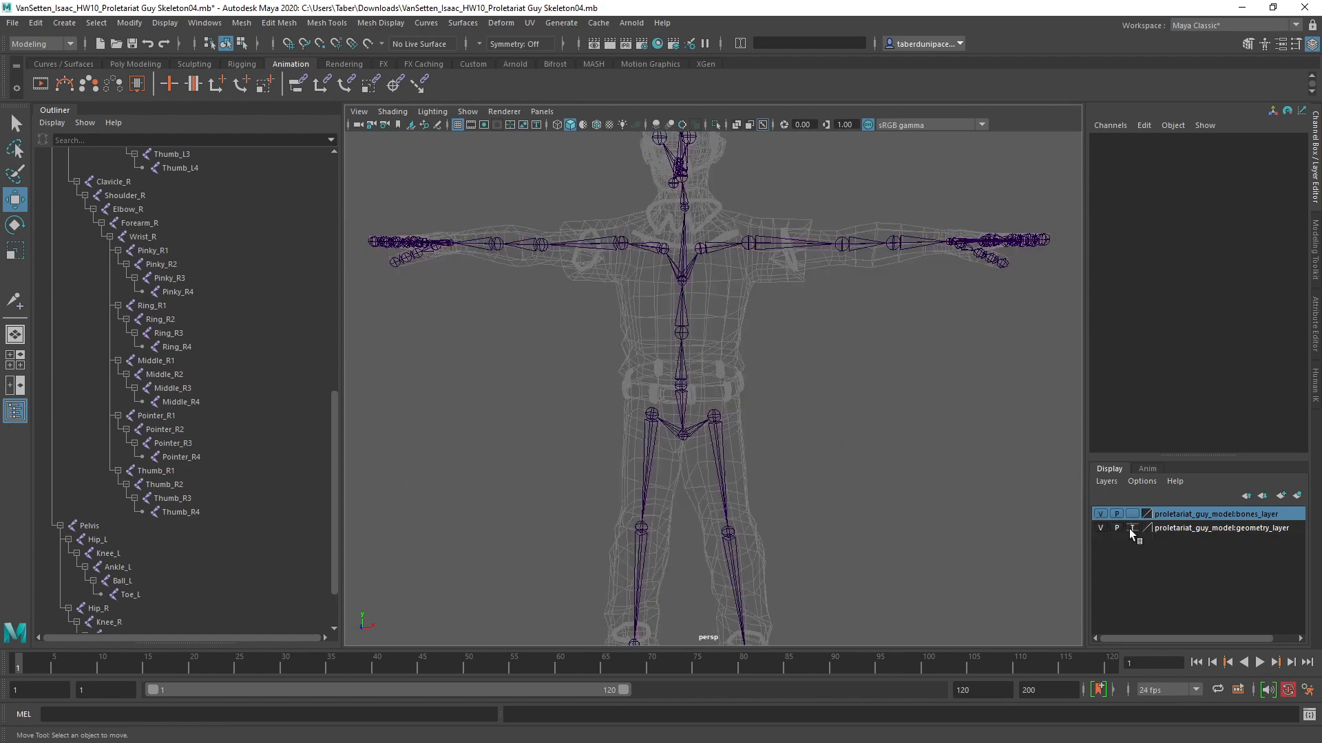
pyautogui.click(1130, 529)
# Step: Select the left knee joint and check the placement of the leg and foot joints
pyautogui.keyDown('alt'); pyautogui.moveTo(835, 577); pyautogui.dragTo(839, 389, button='middle'); pyautogui.keyUp('alt')
pyautogui.keyDown('alt'); pyautogui.moveTo(838, 389); pyautogui.dragTo(592, 383); pyautogui.keyUp('alt')
pyautogui.click(763, 359)
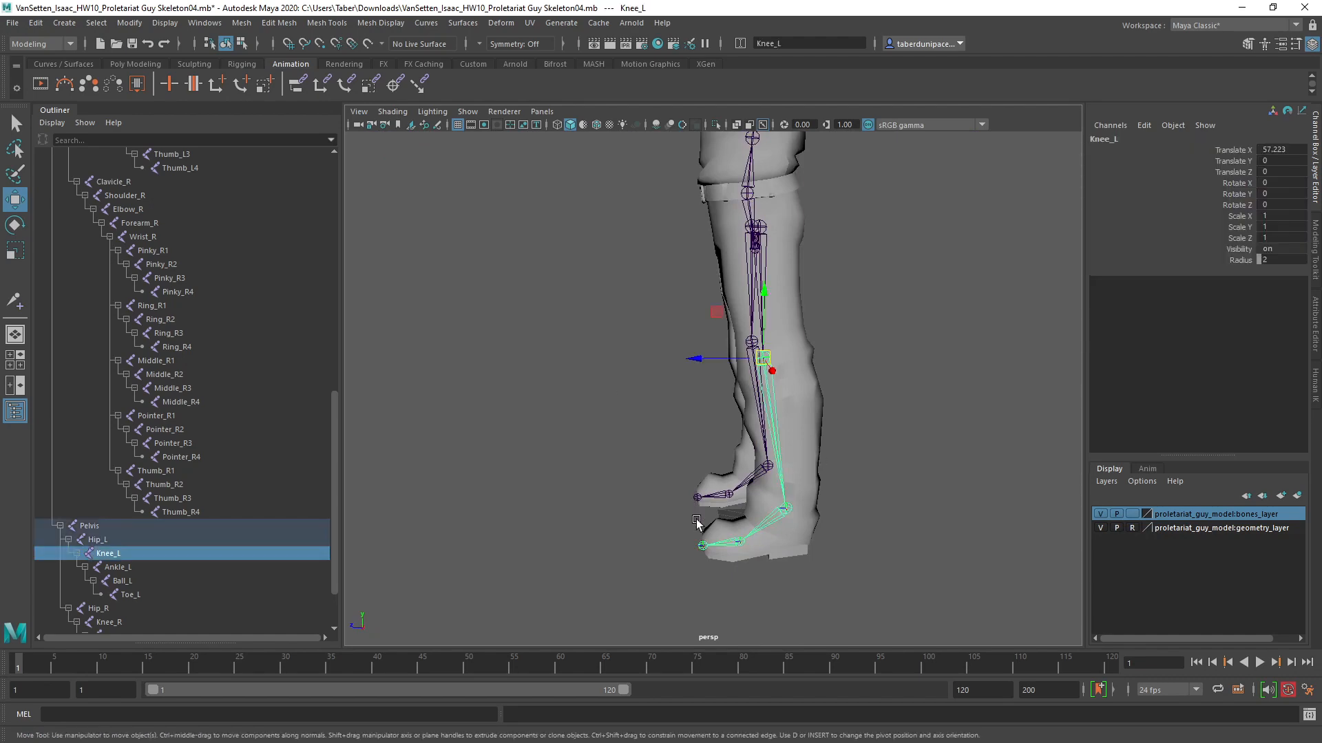
pyautogui.keyDown('alt'); pyautogui.moveTo(696, 523); pyautogui.dragTo(746, 336); pyautogui.keyUp('alt')
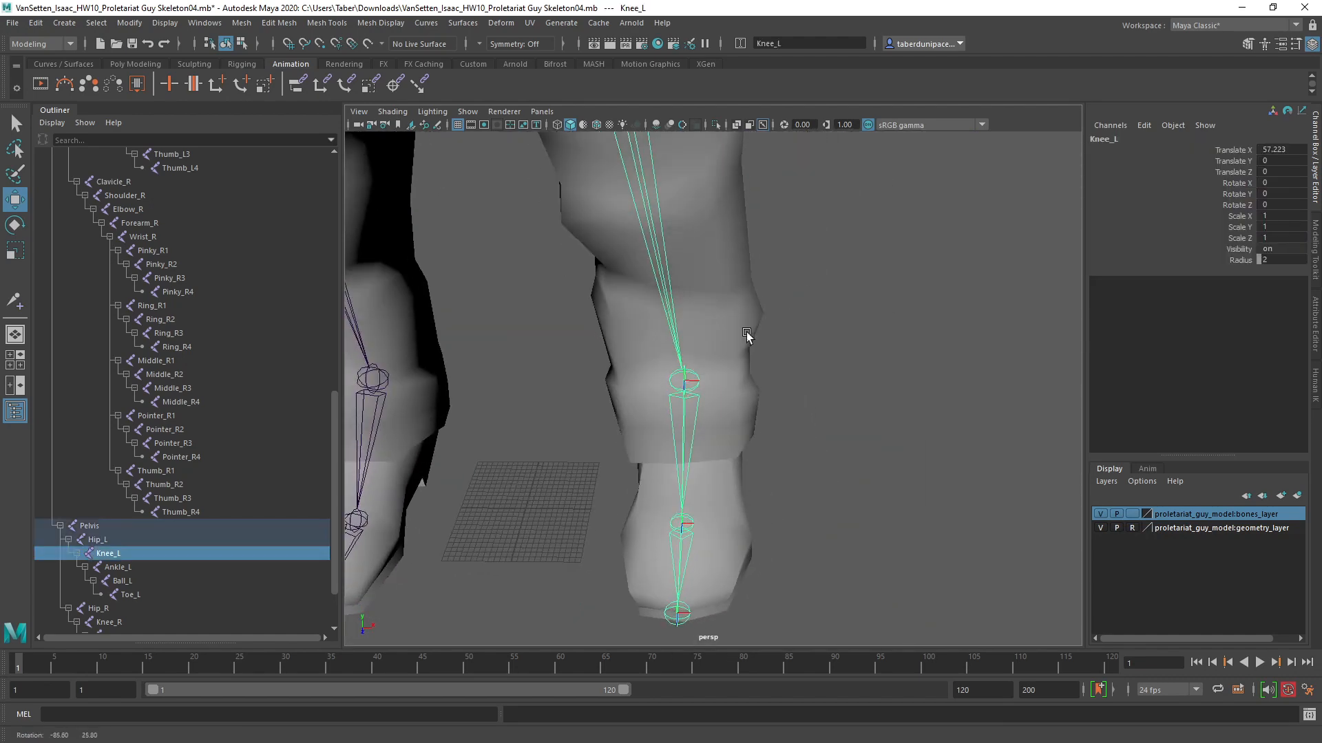
pyautogui.keyDown('alt'); pyautogui.moveTo(747, 335); pyautogui.dragTo(957, 437, button='right'); pyautogui.keyUp('alt')
pyautogui.moveTo(826, 395)
pyautogui.keyDown('alt'); pyautogui.mouseDown()
pyautogui.moveTo(853, 407)
pyautogui.moveTo(842, 399)
pyautogui.mouseUp(); pyautogui.keyUp('alt')
pyautogui.click(902, 369)
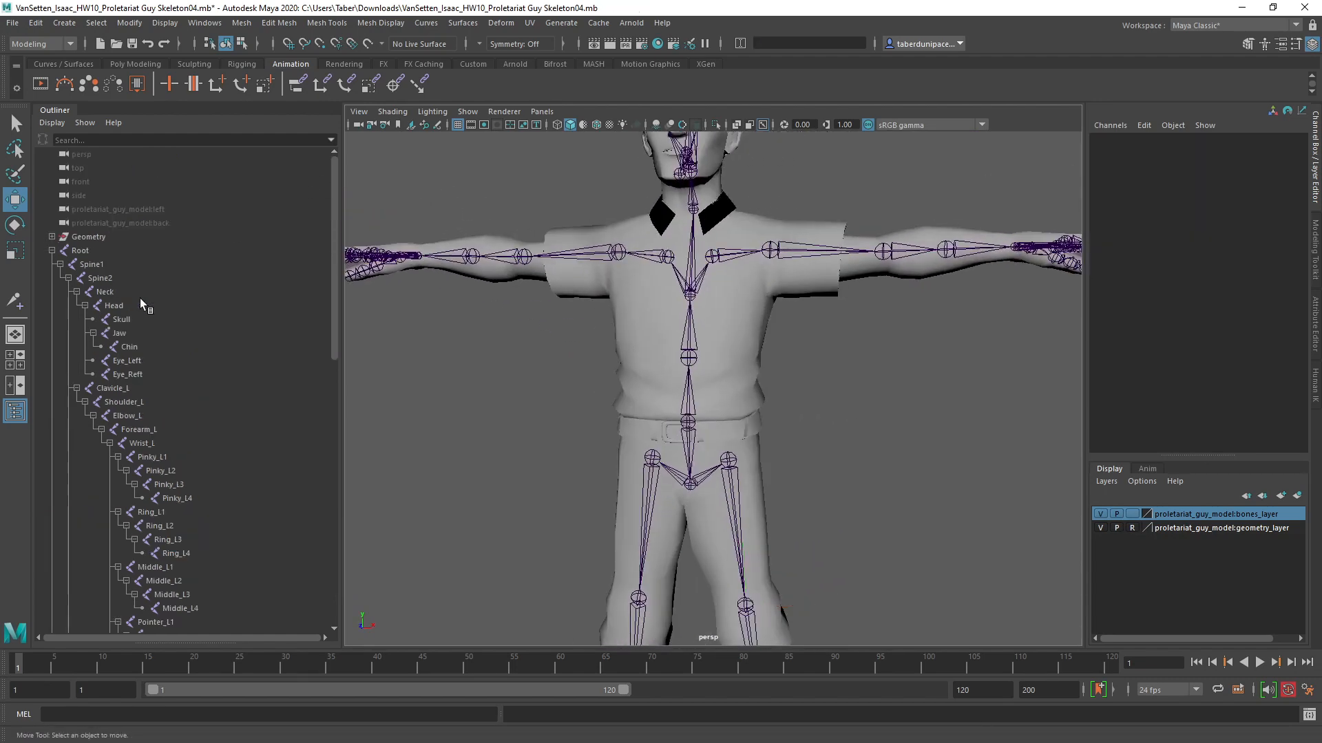
# Step: Review the joint hierarchy from the root and examine the full skeleton from the front and side
pyautogui.scroll(13, 147, 306)
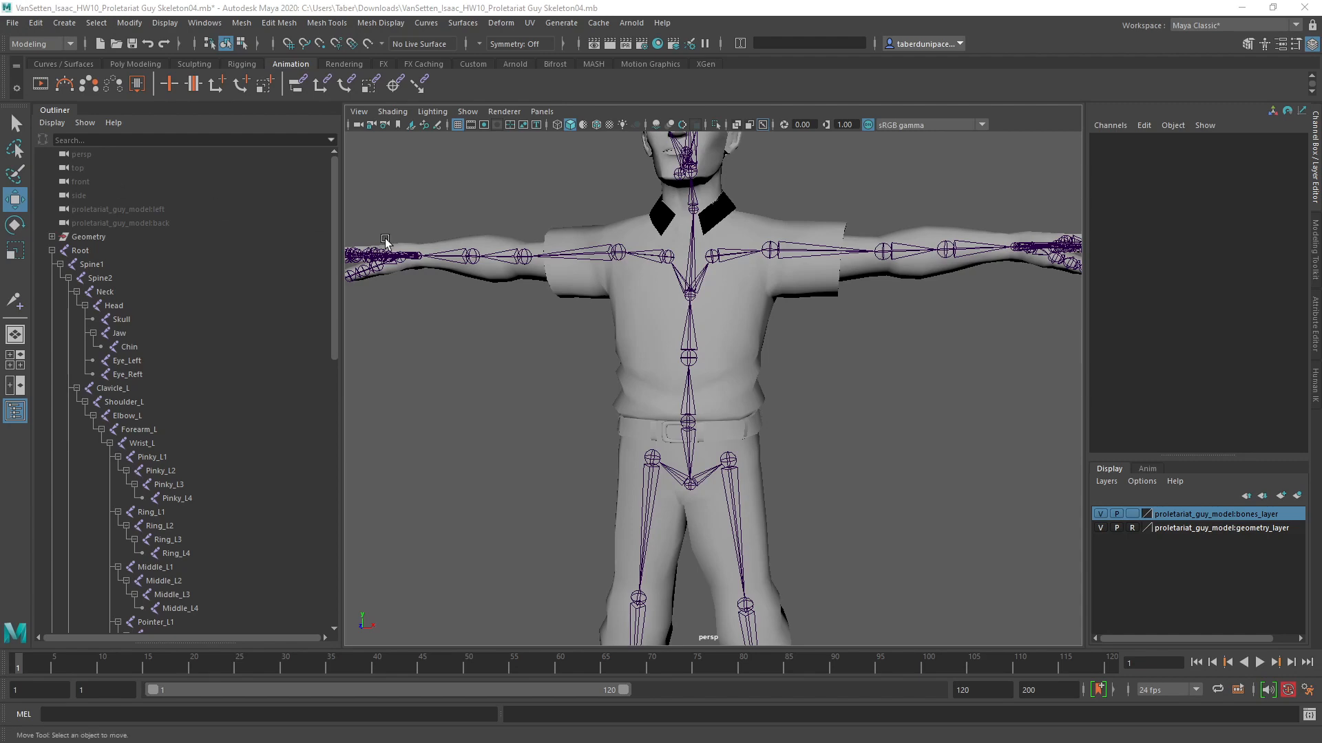
pyautogui.keyDown('alt'); pyautogui.moveTo(527, 280); pyautogui.dragTo(552, 337); pyautogui.keyUp('alt')
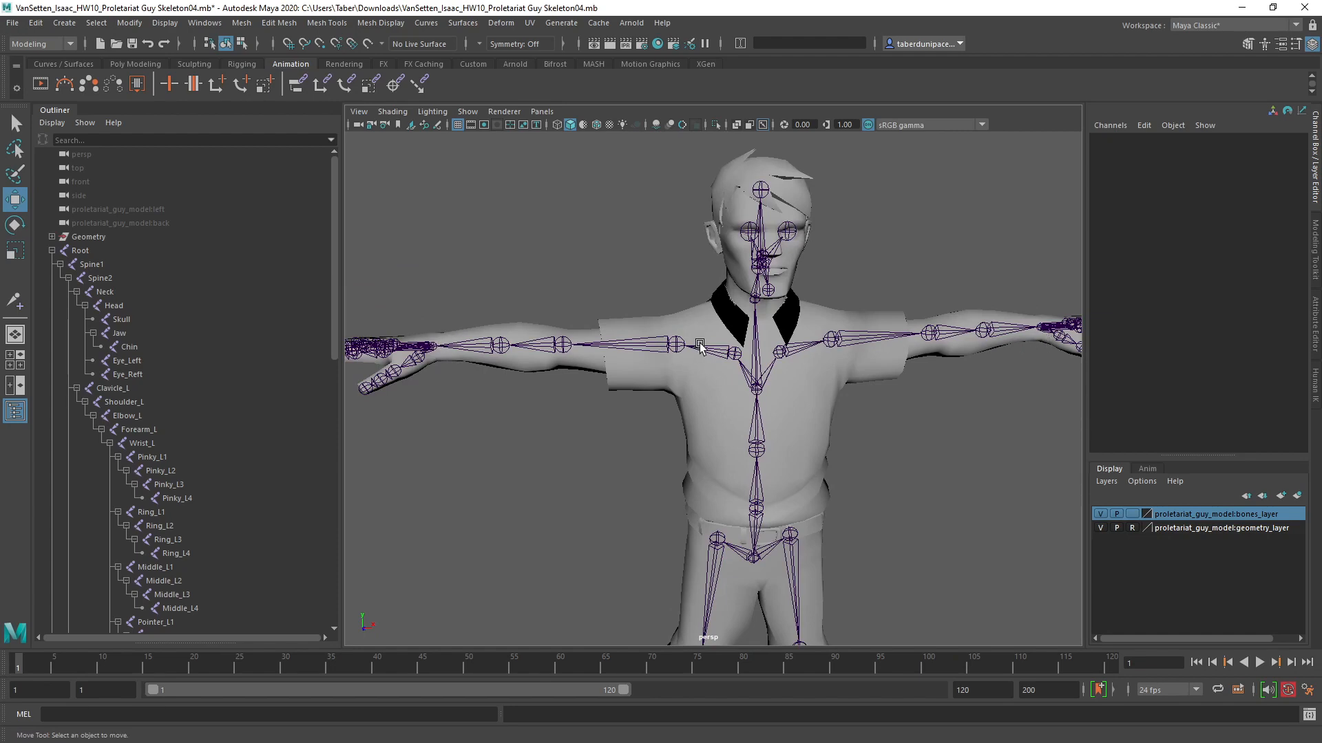
pyautogui.keyDown('alt'); pyautogui.moveTo(676, 378); pyautogui.dragTo(669, 360); pyautogui.keyUp('alt')
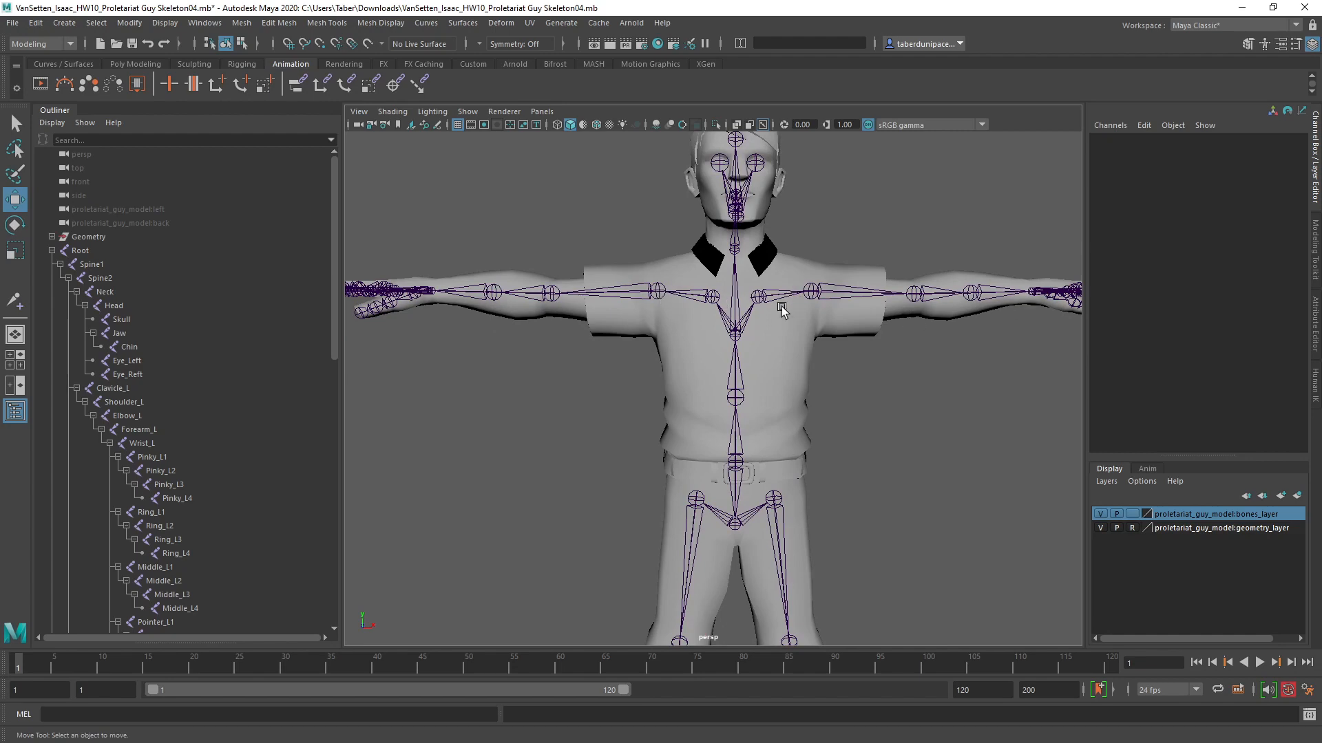
pyautogui.keyDown('alt'); pyautogui.moveTo(782, 306); pyautogui.dragTo(734, 374); pyautogui.keyUp('alt')
pyautogui.keyDown('alt'); pyautogui.moveTo(692, 290); pyautogui.dragTo(715, 348); pyautogui.keyUp('alt')
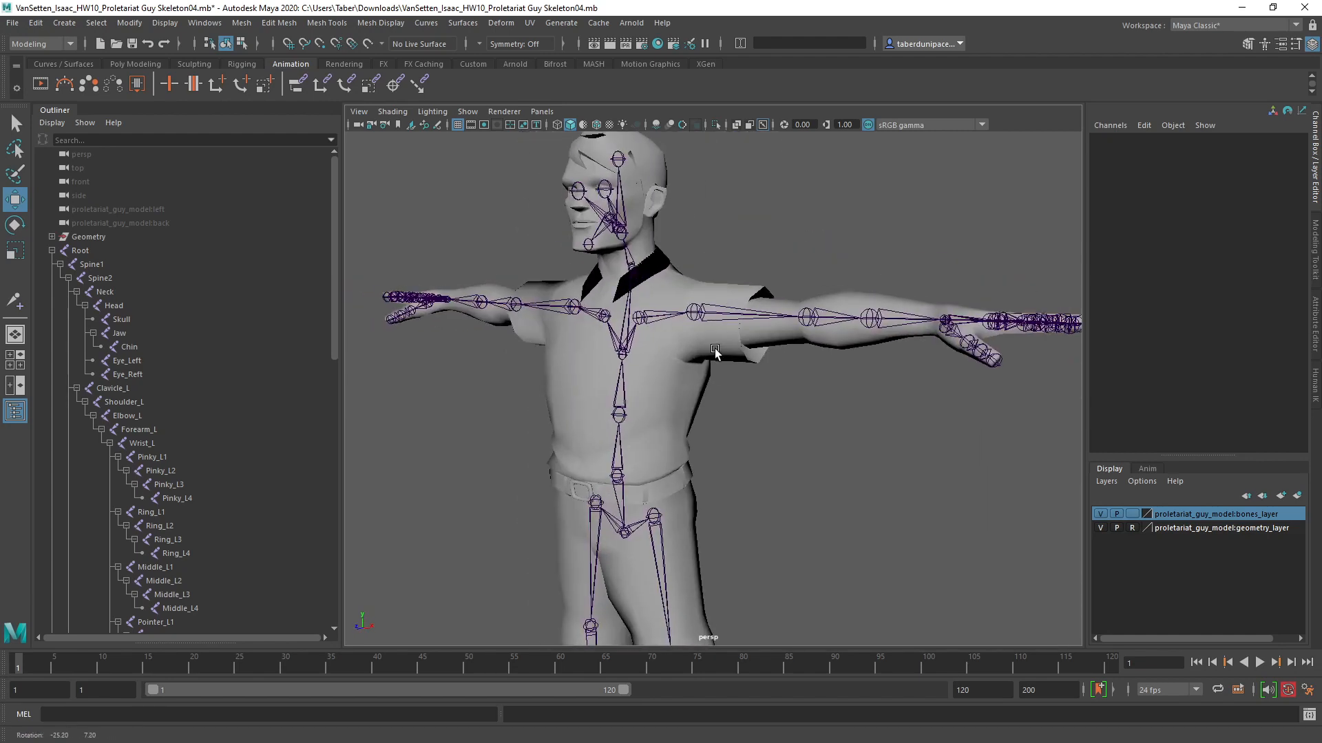
pyautogui.scroll(-8, 815, 417)
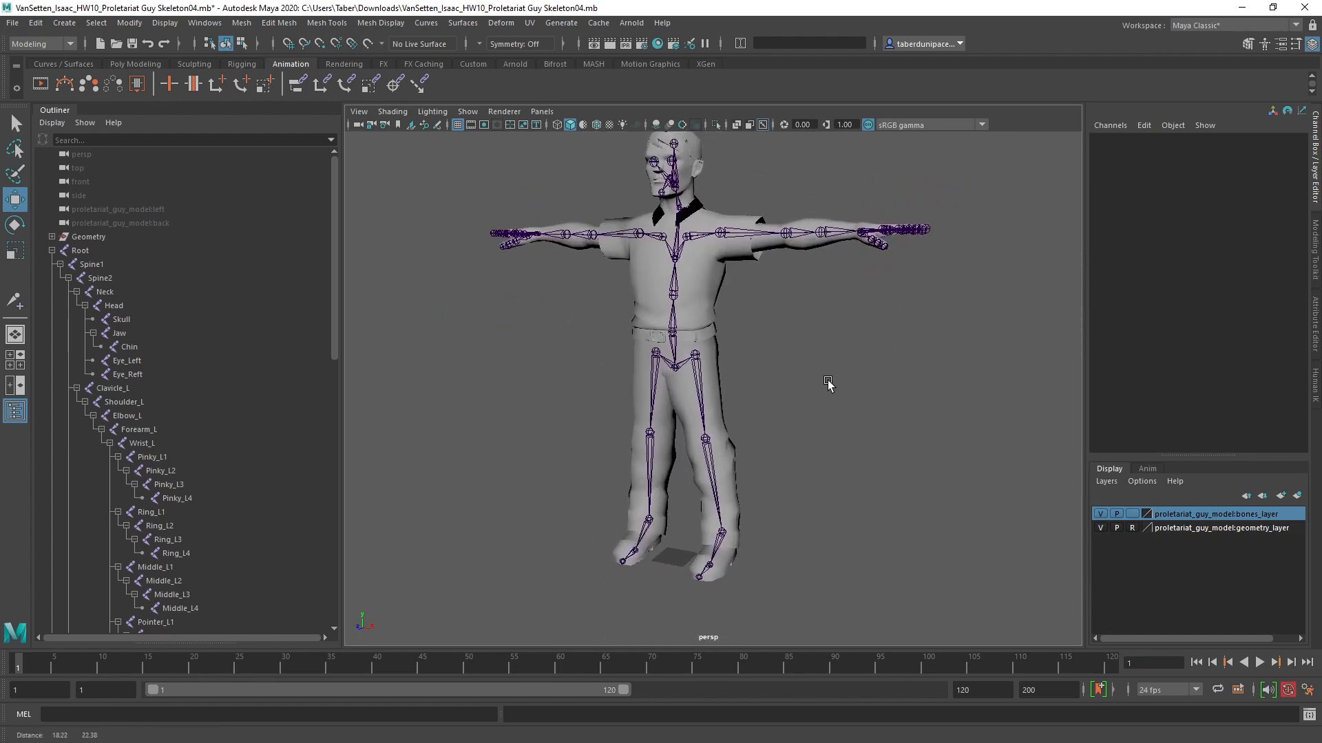
pyautogui.keyDown('alt'); pyautogui.moveTo(828, 383); pyautogui.dragTo(823, 388); pyautogui.keyUp('alt')
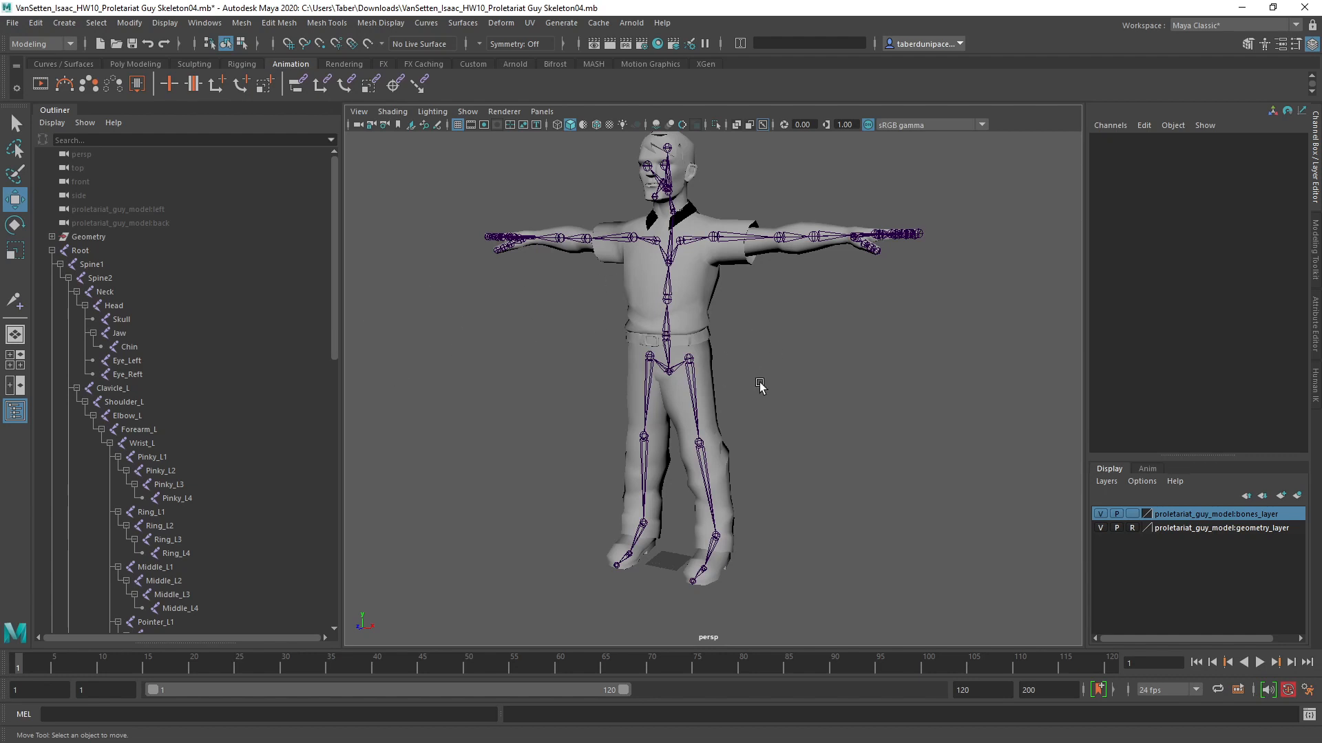
# Step: Open the scene guy_controls.0011.ma and view its skeleton and control curves at an angle
pyautogui.click(12, 22)
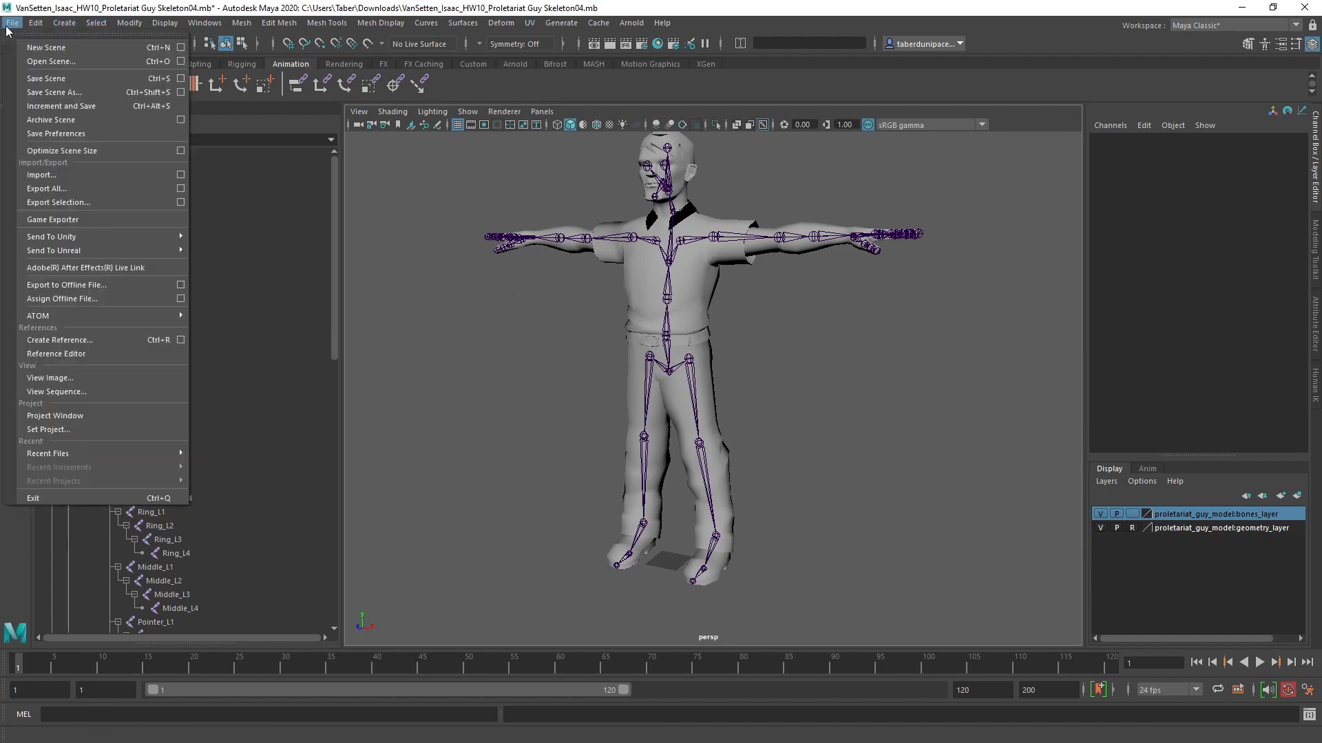
pyautogui.click(46, 61)
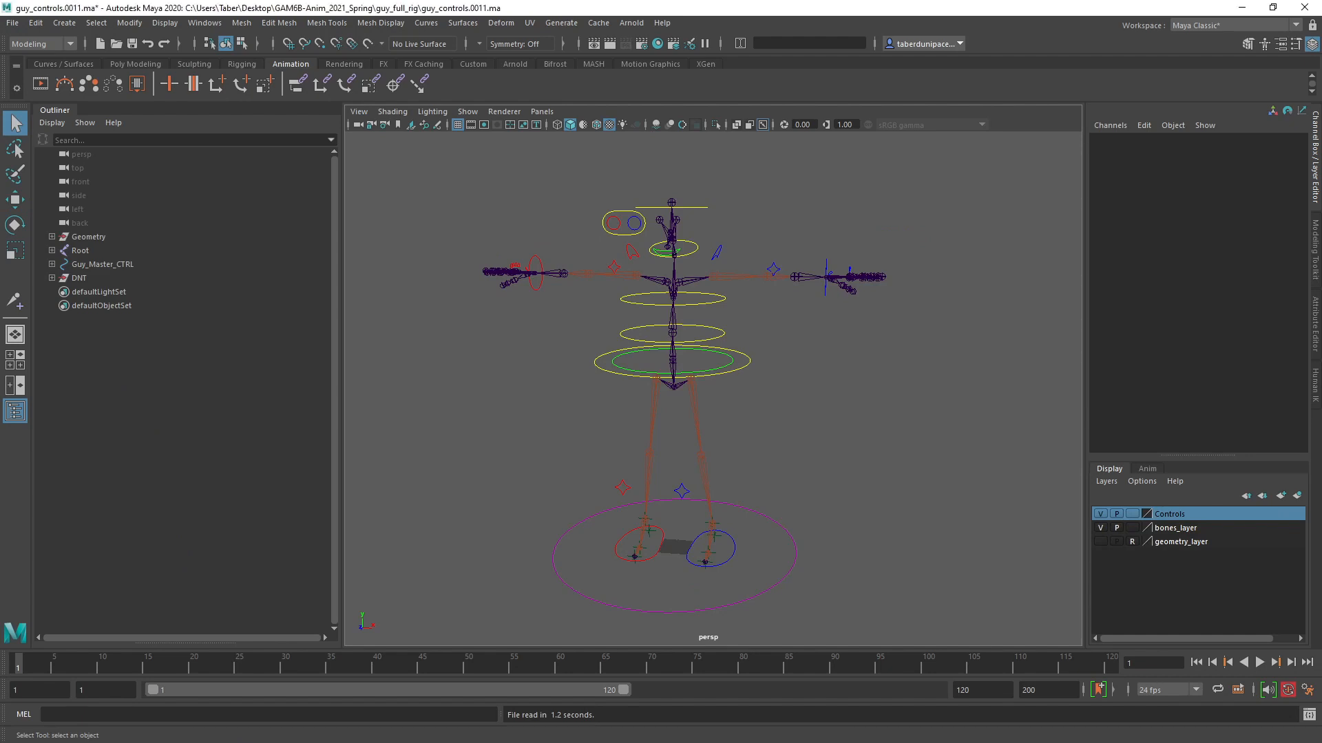
pyautogui.keyDown('alt'); pyautogui.moveTo(897, 485); pyautogui.dragTo(1079, 563); pyautogui.keyUp('alt')
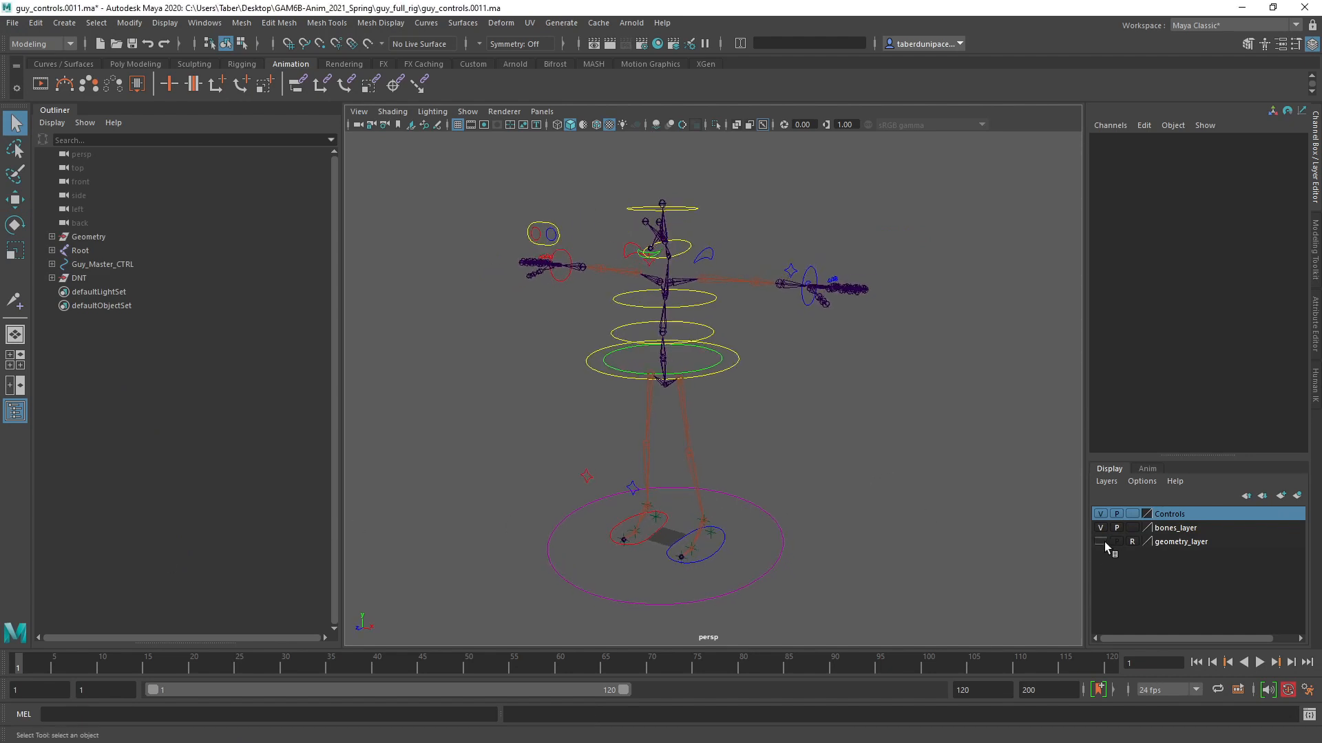
# Step: Move the Guy_Master_CTRL circle around the feet to test the whole rig, and undo the move
pyautogui.click(1100, 542)
pyautogui.click(1101, 542)
pyautogui.scroll(5, 844, 470)
pyautogui.keyDown('alt'); pyautogui.moveTo(843, 470); pyautogui.dragTo(842, 536); pyautogui.keyUp('alt')
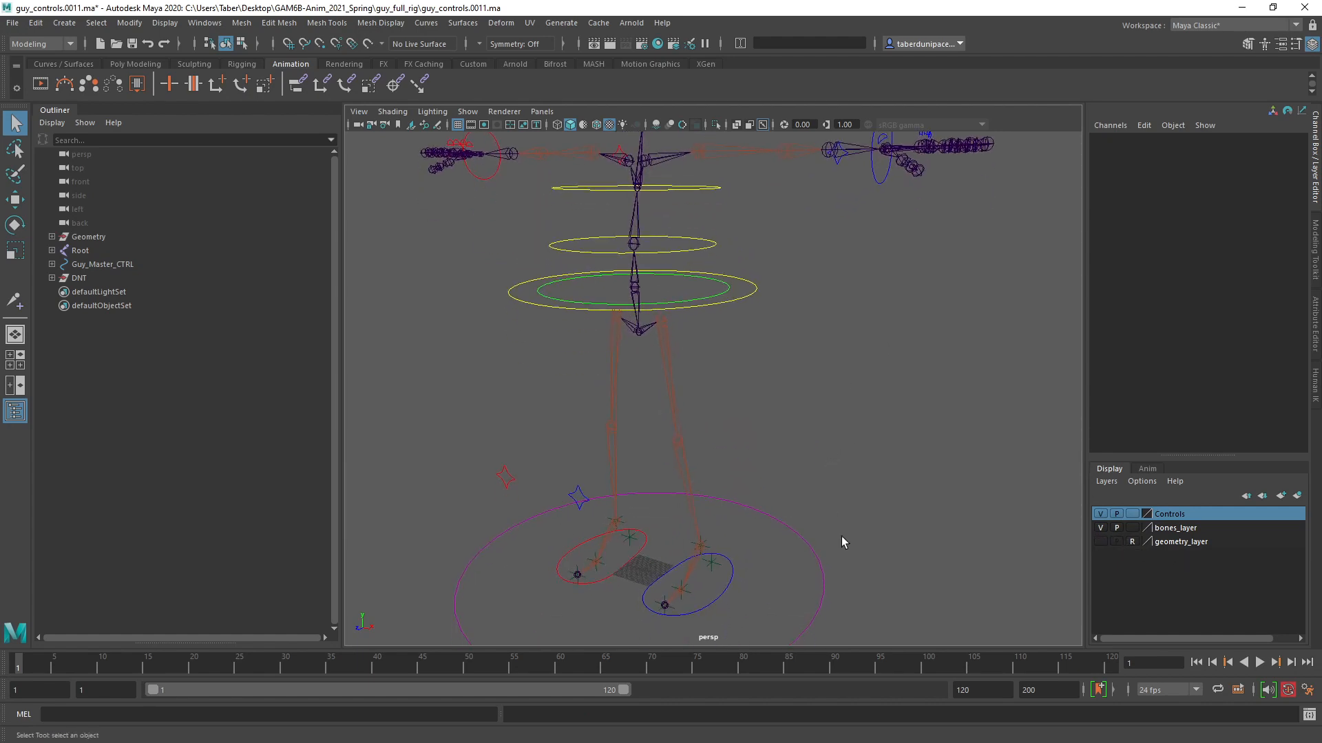
pyautogui.click(813, 586)
pyautogui.press('w')
pyautogui.moveTo(669, 511); pyautogui.dragTo(713, 325)
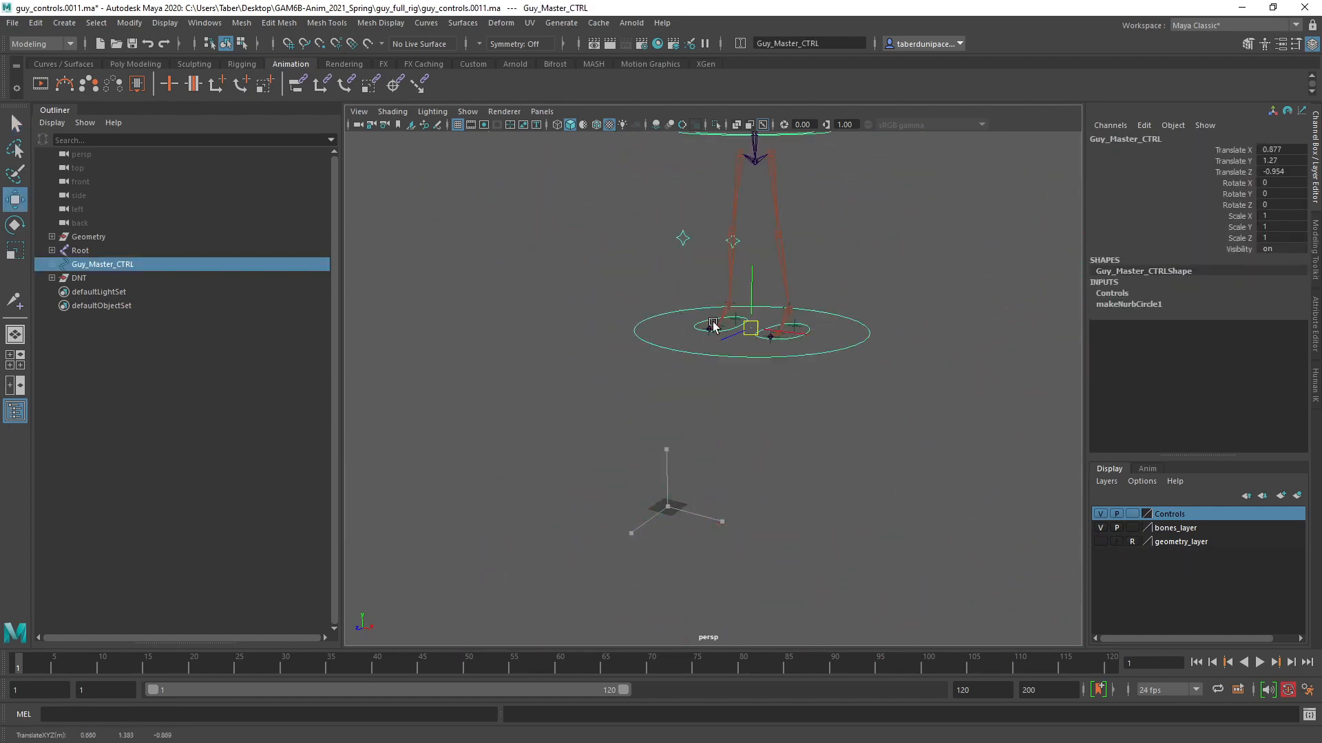
pyautogui.hotkey('ctrl', 'z')
pyautogui.hotkey('ctrl', 'z')
pyautogui.hotkey('ctrl', 'z')
pyautogui.hotkey('ctrl', 'z')
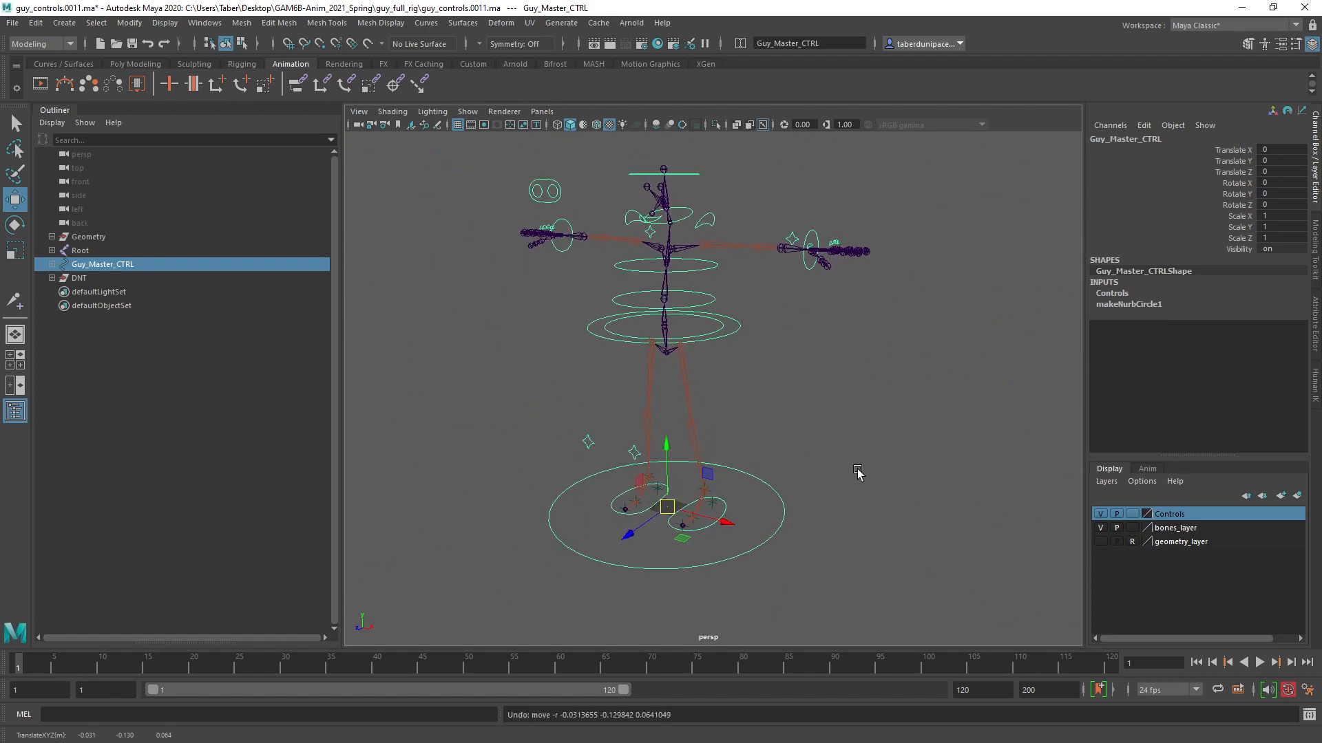
# Step: Lower the body with the Root_CTRL ring at the hips to test the leg bend, and undo the move
pyautogui.click(857, 472)
pyautogui.click(740, 329)
pyautogui.moveTo(666, 328); pyautogui.dragTo(649, 381)
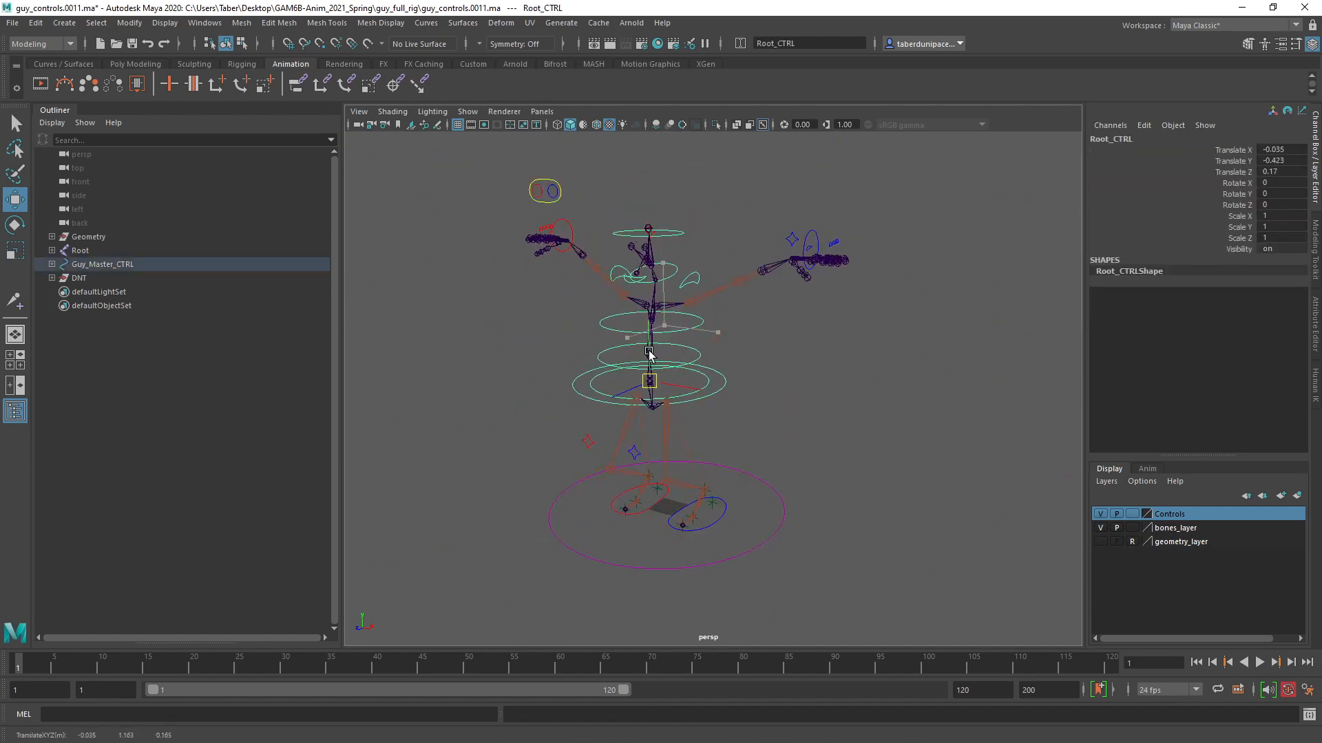
pyautogui.hotkey('ctrl', 'z')
pyautogui.hotkey('ctrl', 'z')
pyautogui.hotkey('ctrl', 'z')
pyautogui.hotkey('ctrl', 'z')
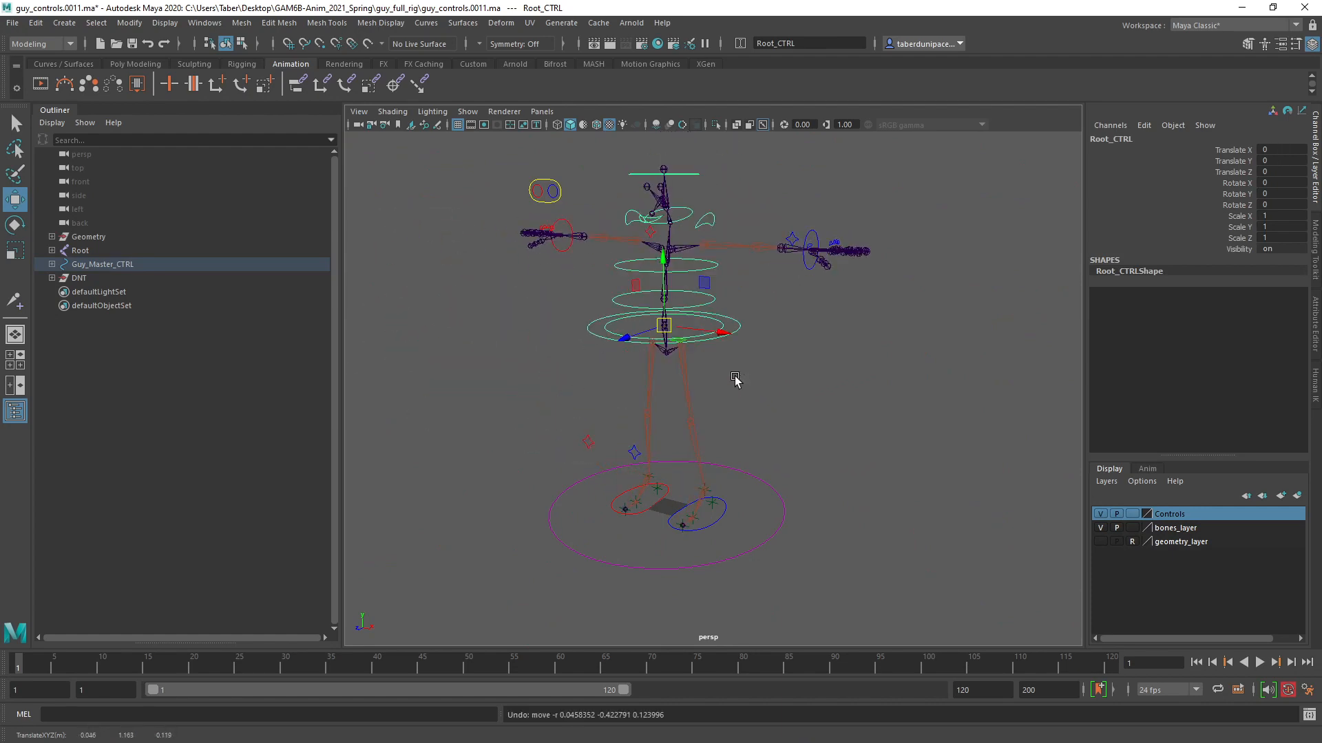
# Step: Rotate the Hips_CTRL ring to test the pelvis, and undo the rotation
pyautogui.scroll(4, 736, 379)
pyautogui.click(723, 413)
pyautogui.click(757, 404)
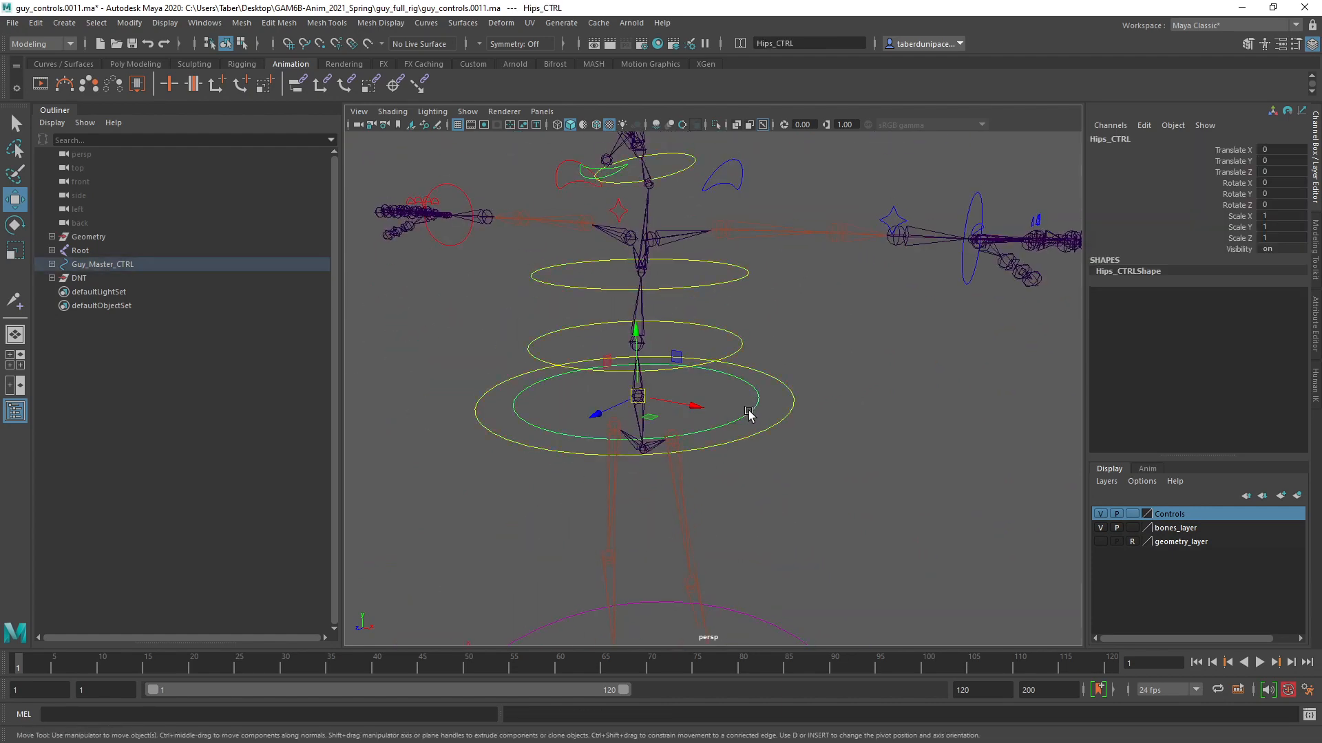
pyautogui.press('e')
pyautogui.moveTo(687, 378); pyautogui.dragTo(775, 348)
pyautogui.hotkey('ctrl', 'z')
pyautogui.click(776, 352)
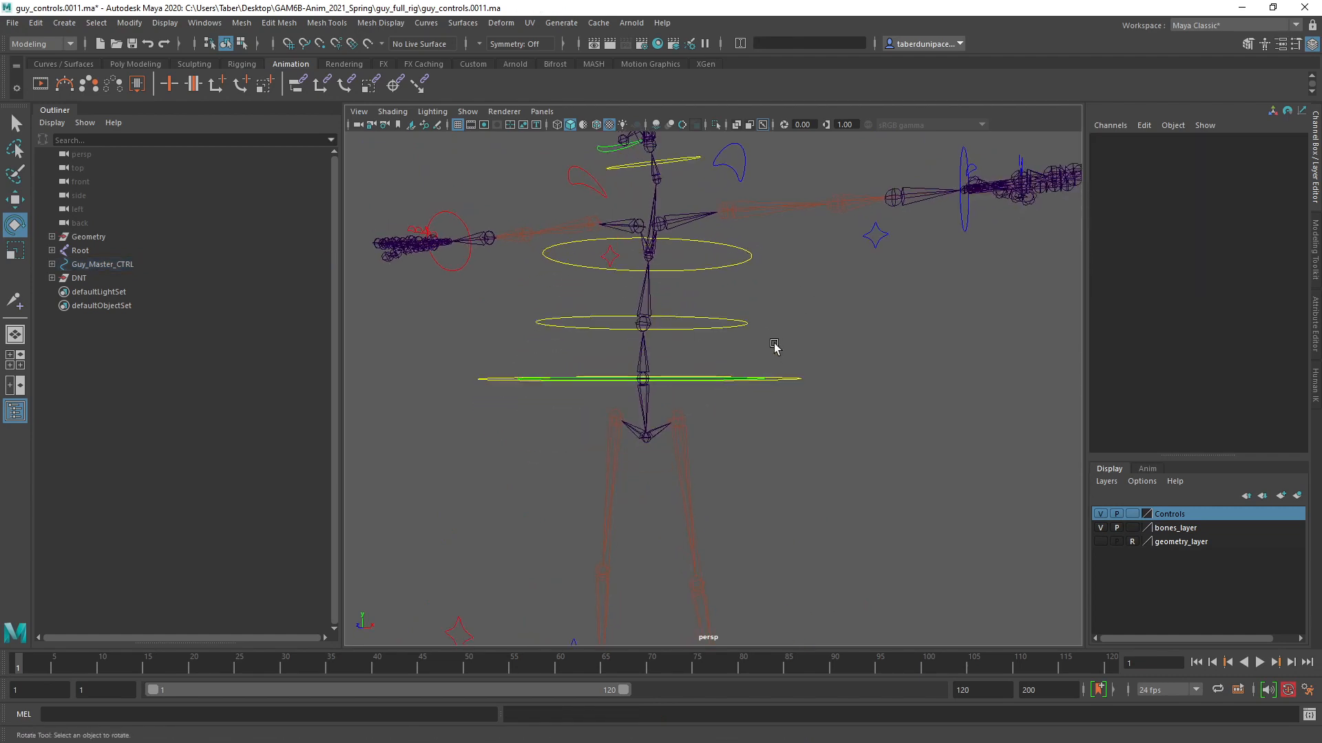
# Step: Rotate the Spine01_CTRL ring to test the upper body, and undo the rotation
pyautogui.moveTo(728, 269); pyautogui.dragTo(724, 255)
pyautogui.keyDown('alt'); pyautogui.moveTo(731, 265); pyautogui.dragTo(795, 407, button='middle'); pyautogui.keyUp('alt')
pyautogui.keyDown('alt'); pyautogui.moveTo(795, 406); pyautogui.dragTo(743, 412); pyautogui.keyUp('alt')
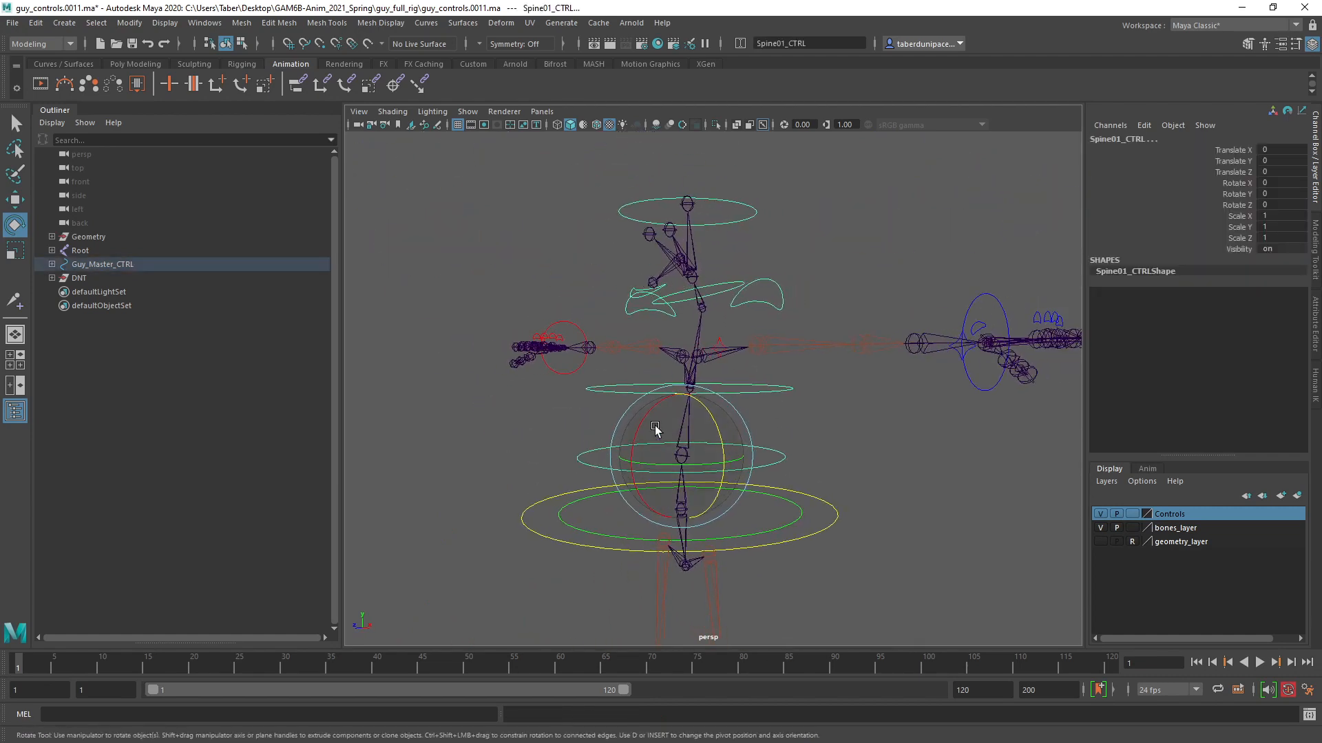
pyautogui.moveTo(648, 412); pyautogui.dragTo(731, 358)
pyautogui.hotkey('ctrl', 'z')
pyautogui.click(817, 251)
# Step: Rotate the neck control and the head control to test them, undoing each rotation
pyautogui.keyDown('alt'); pyautogui.moveTo(818, 250); pyautogui.dragTo(758, 404, button='middle'); pyautogui.keyUp('alt')
pyautogui.keyDown('alt'); pyautogui.moveTo(758, 404); pyautogui.dragTo(783, 407); pyautogui.keyUp('alt')
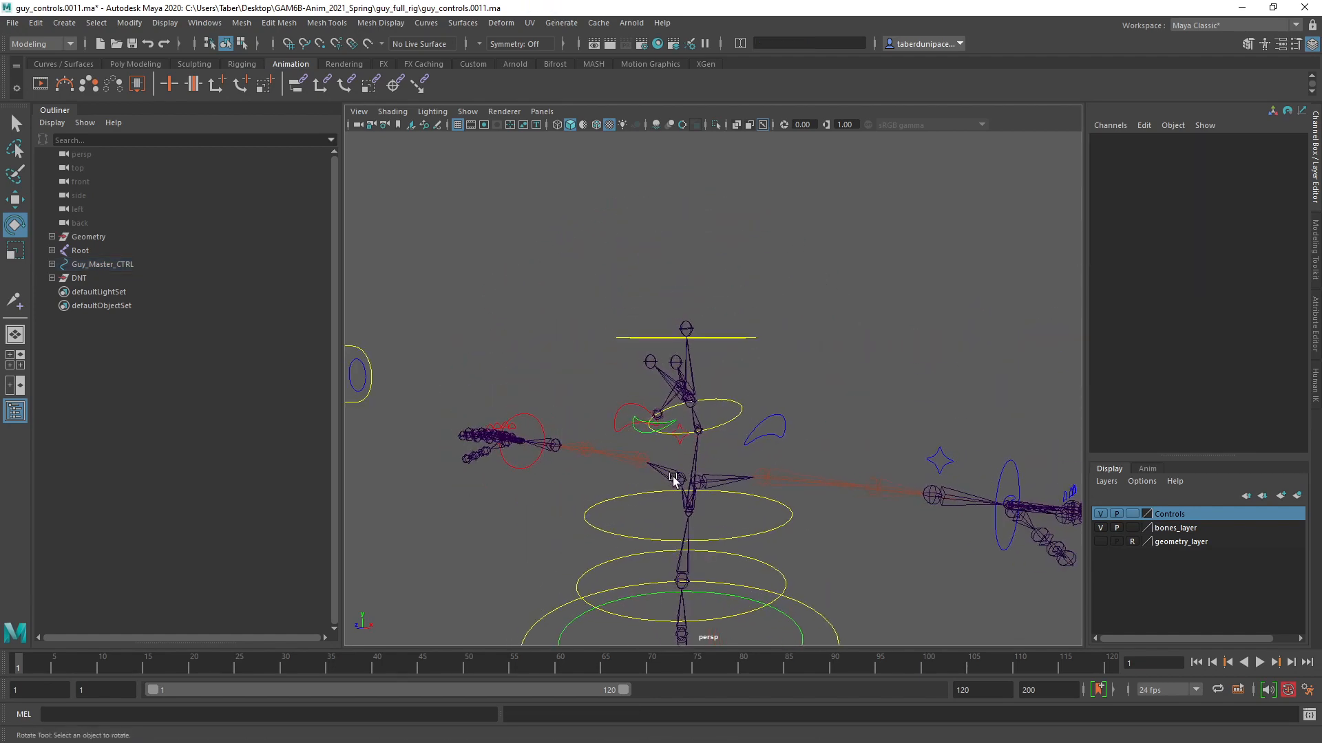
pyautogui.keyDown('alt'); pyautogui.moveTo(678, 481); pyautogui.dragTo(758, 381, button='right'); pyautogui.keyUp('alt')
pyautogui.click(754, 424)
pyautogui.moveTo(752, 428); pyautogui.dragTo(694, 457)
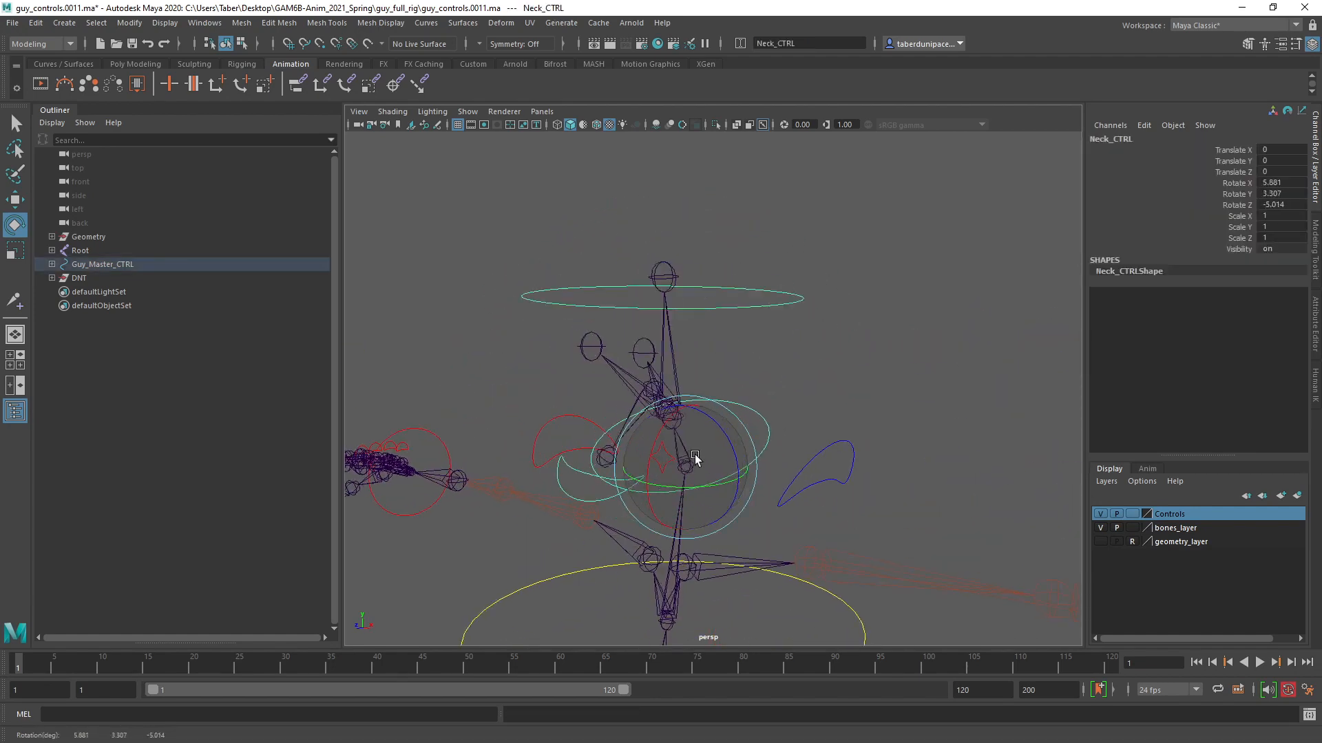
pyautogui.hotkey('ctrl', 'z')
pyautogui.click(704, 337)
pyautogui.moveTo(681, 404); pyautogui.dragTo(865, 378)
pyautogui.hotkey('ctrl', 'z')
pyautogui.click(728, 391)
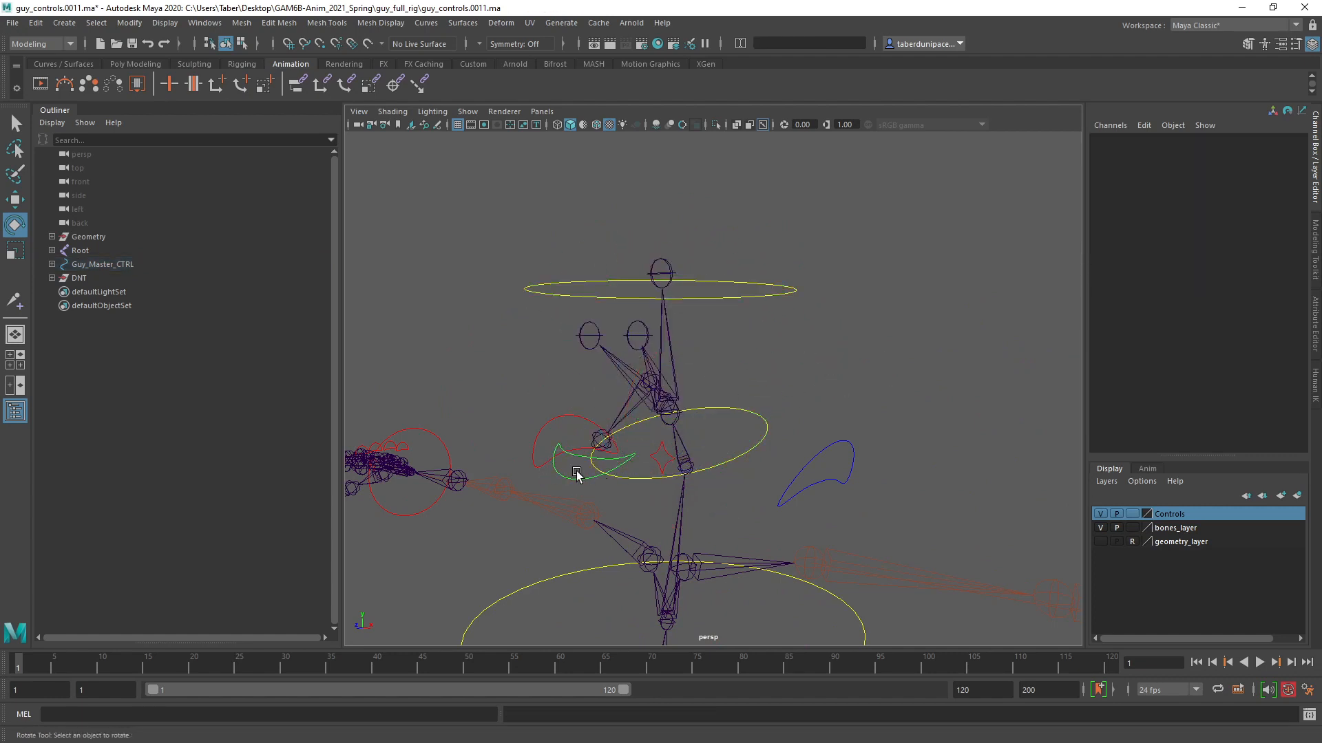
# Step: Rotate the Jaw_CTRL curve to test the jaw joint, and undo the rotation
pyautogui.click(579, 474)
pyautogui.moveTo(643, 434); pyautogui.dragTo(670, 419)
pyautogui.hotkey('ctrl', 'z')
pyautogui.click(867, 357)
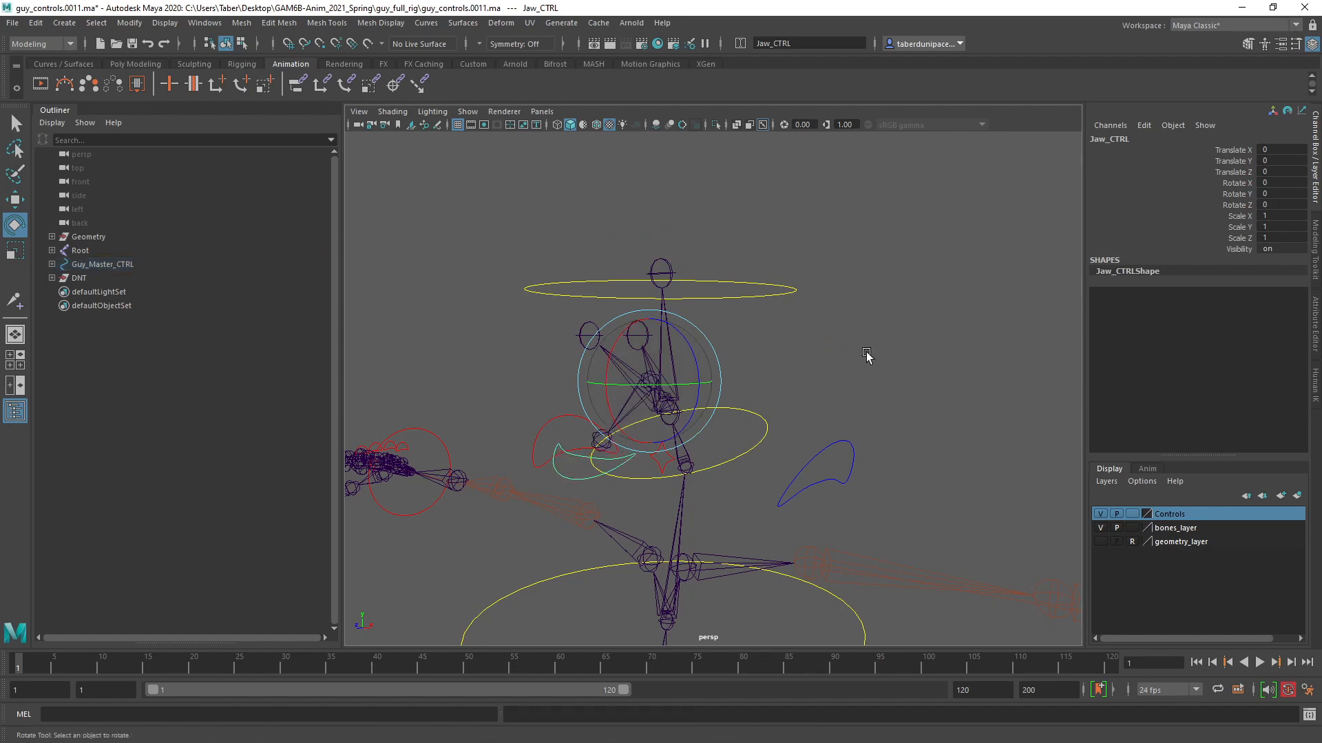
# Step: Move the Look_At_CTRL curve in front of the face to test the eye aim, and undo the move
pyautogui.scroll(-5, 826, 382)
pyautogui.keyDown('alt'); pyautogui.moveTo(661, 468); pyautogui.dragTo(835, 398, button='middle'); pyautogui.keyUp('alt')
pyautogui.keyDown('alt'); pyautogui.moveTo(835, 399); pyautogui.dragTo(764, 413); pyautogui.keyUp('alt')
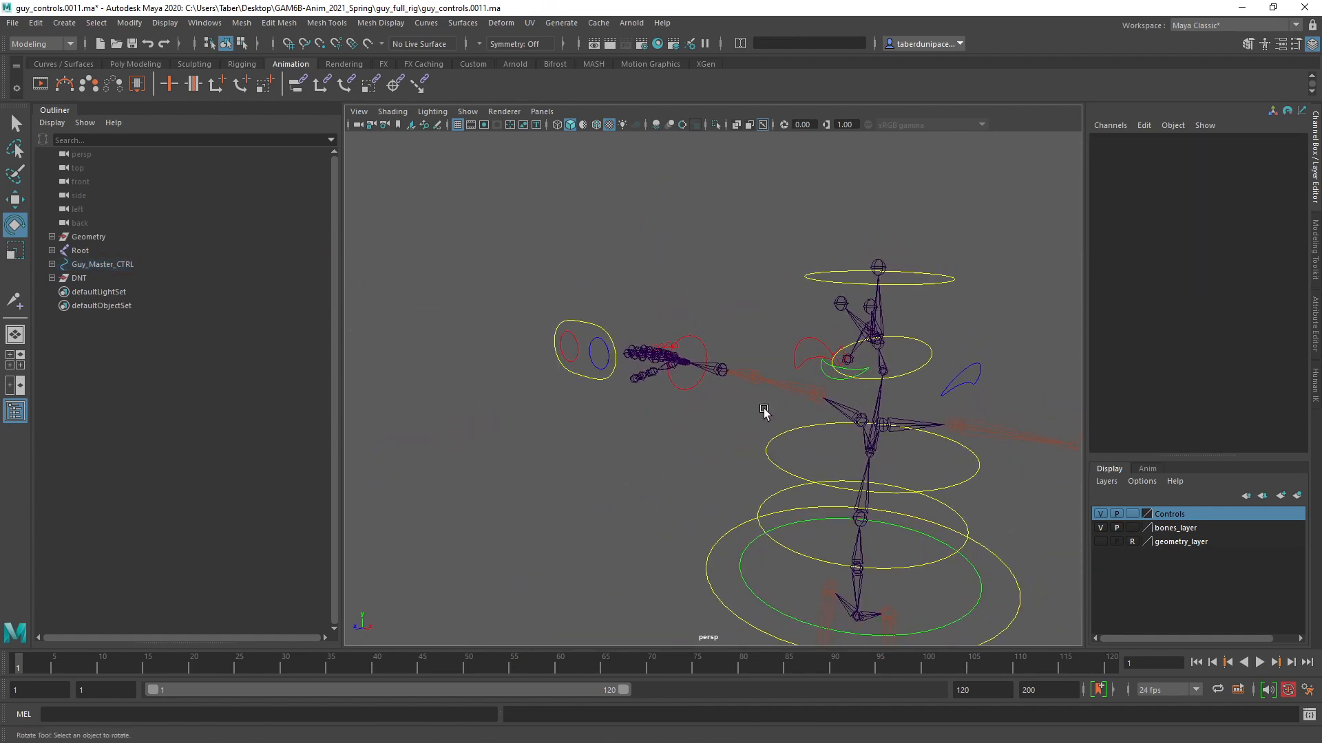
pyautogui.click(586, 320)
pyautogui.keyDown('alt'); pyautogui.moveTo(657, 413); pyautogui.dragTo(727, 417); pyautogui.keyUp('alt')
pyautogui.press('w')
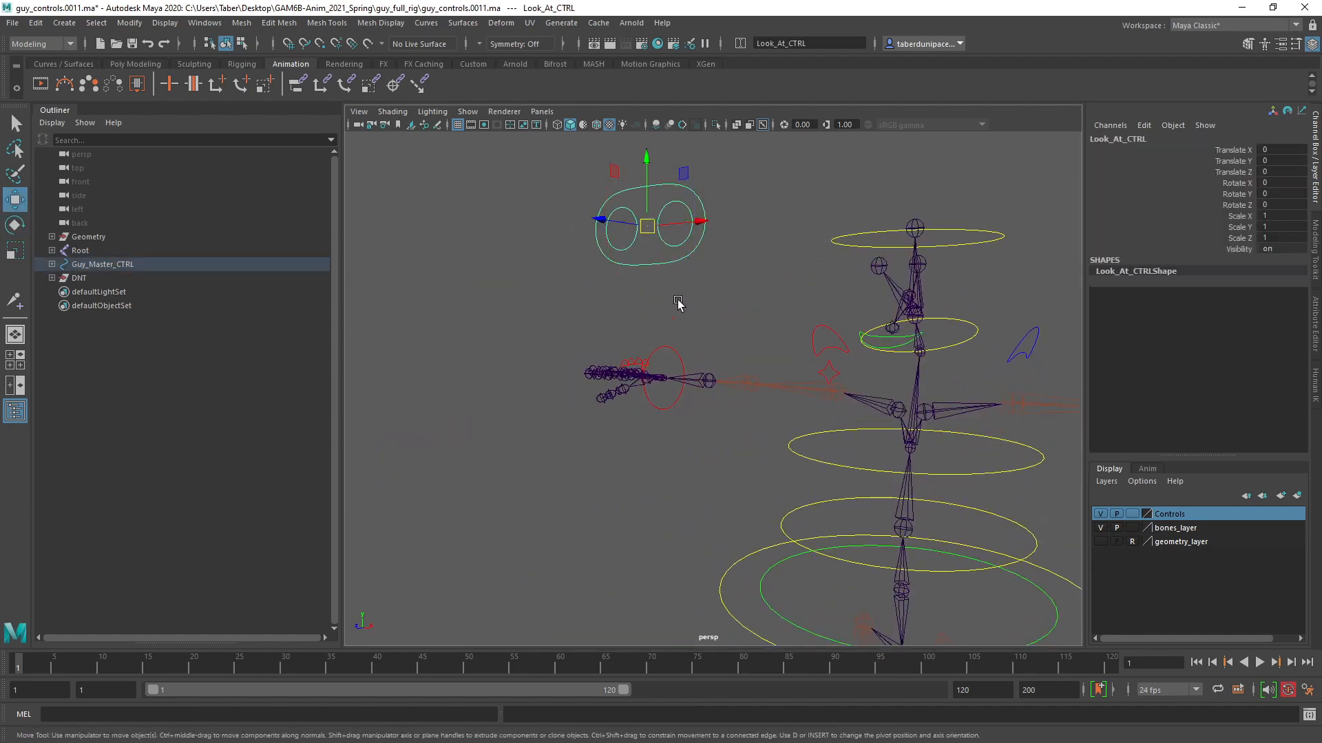
pyautogui.moveTo(679, 301); pyautogui.dragTo(544, 238, button='middle')
pyautogui.hotkey('ctrl', 'z')
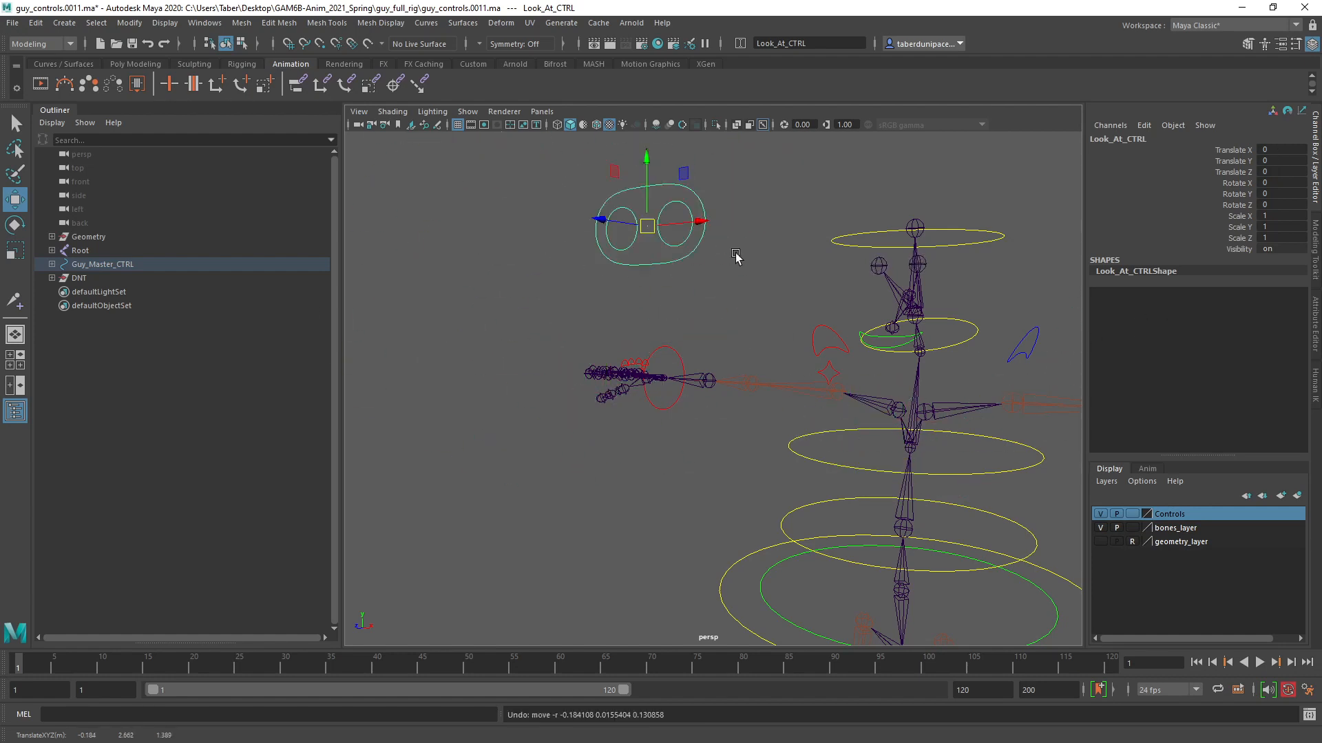
# Step: Move the left eye control on its own to test that eye's aim, and undo the move
pyautogui.click(733, 255)
pyautogui.click(675, 243)
pyautogui.moveTo(675, 226); pyautogui.dragTo(774, 291, button='middle')
pyautogui.hotkey('ctrl', 'z')
# Step: Rotate the left shoulder control to test the clavicle, and undo the rotations
pyautogui.keyDown('alt'); pyautogui.moveTo(849, 349); pyautogui.dragTo(743, 359, button='middle'); pyautogui.keyUp('alt')
pyautogui.keyDown('alt'); pyautogui.moveTo(743, 359); pyautogui.dragTo(758, 316); pyautogui.keyUp('alt')
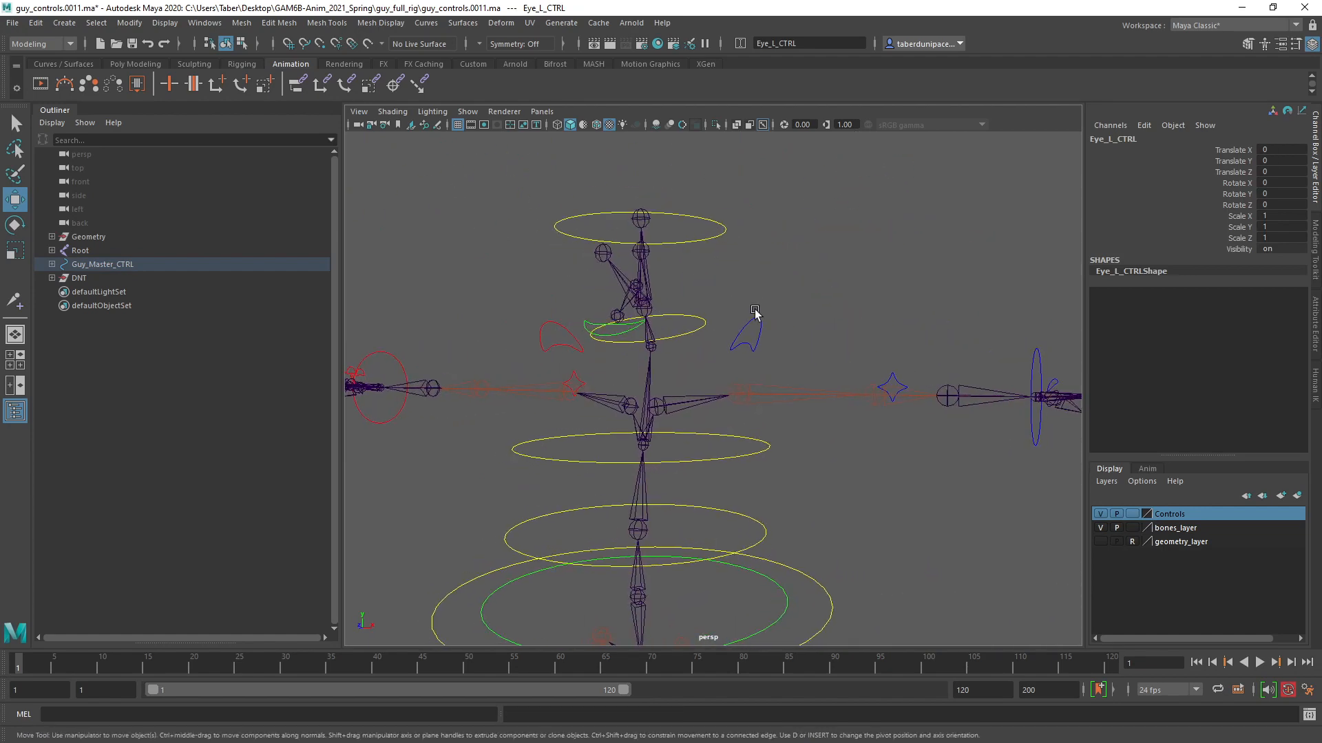
pyautogui.click(752, 346)
pyautogui.press('e')
pyautogui.moveTo(709, 377); pyautogui.dragTo(626, 380)
pyautogui.hotkey('ctrl', 'z')
pyautogui.hotkey('ctrl', 'z')
pyautogui.hotkey('ctrl', 'z')
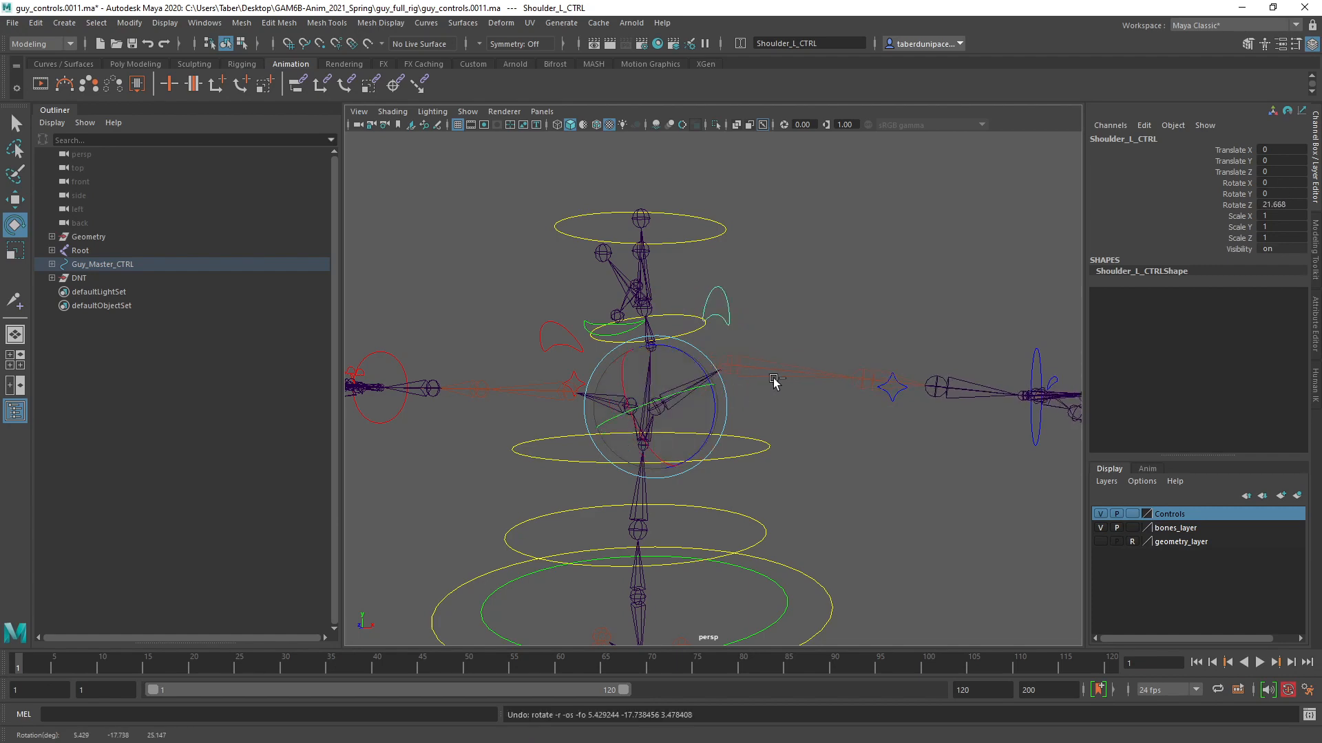
# Step: Move the left hand control inward to bend the arm and shift the left elbow control to test the elbow's direction
pyautogui.keyDown('alt'); pyautogui.moveTo(854, 303); pyautogui.dragTo(742, 340); pyautogui.keyUp('alt')
pyautogui.click(868, 411)
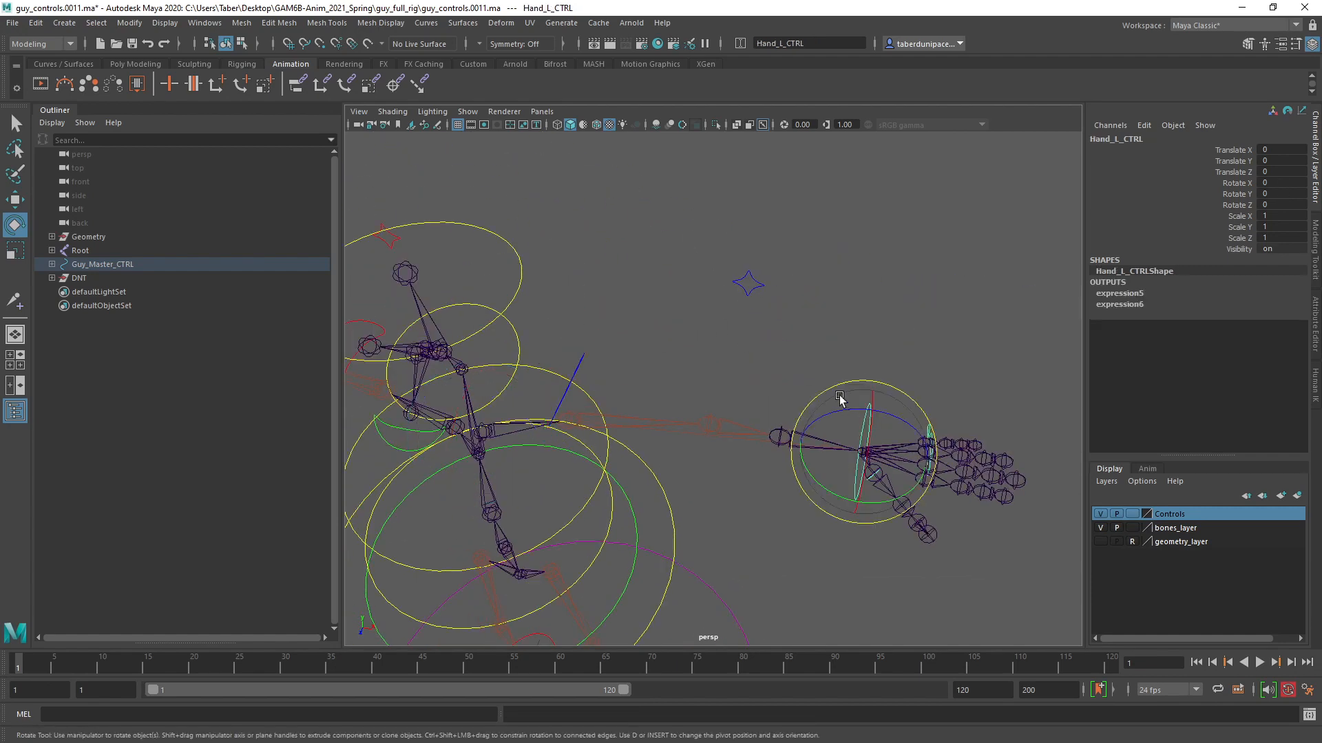
pyautogui.keyDown('alt'); pyautogui.moveTo(838, 398); pyautogui.dragTo(757, 494); pyautogui.keyUp('alt')
pyautogui.press('w')
pyautogui.moveTo(803, 249); pyautogui.dragTo(700, 297)
pyautogui.keyDown('alt'); pyautogui.moveTo(767, 377); pyautogui.dragTo(696, 378); pyautogui.keyUp('alt')
pyautogui.keyDown('alt'); pyautogui.moveTo(696, 436); pyautogui.dragTo(584, 439); pyautogui.keyUp('alt')
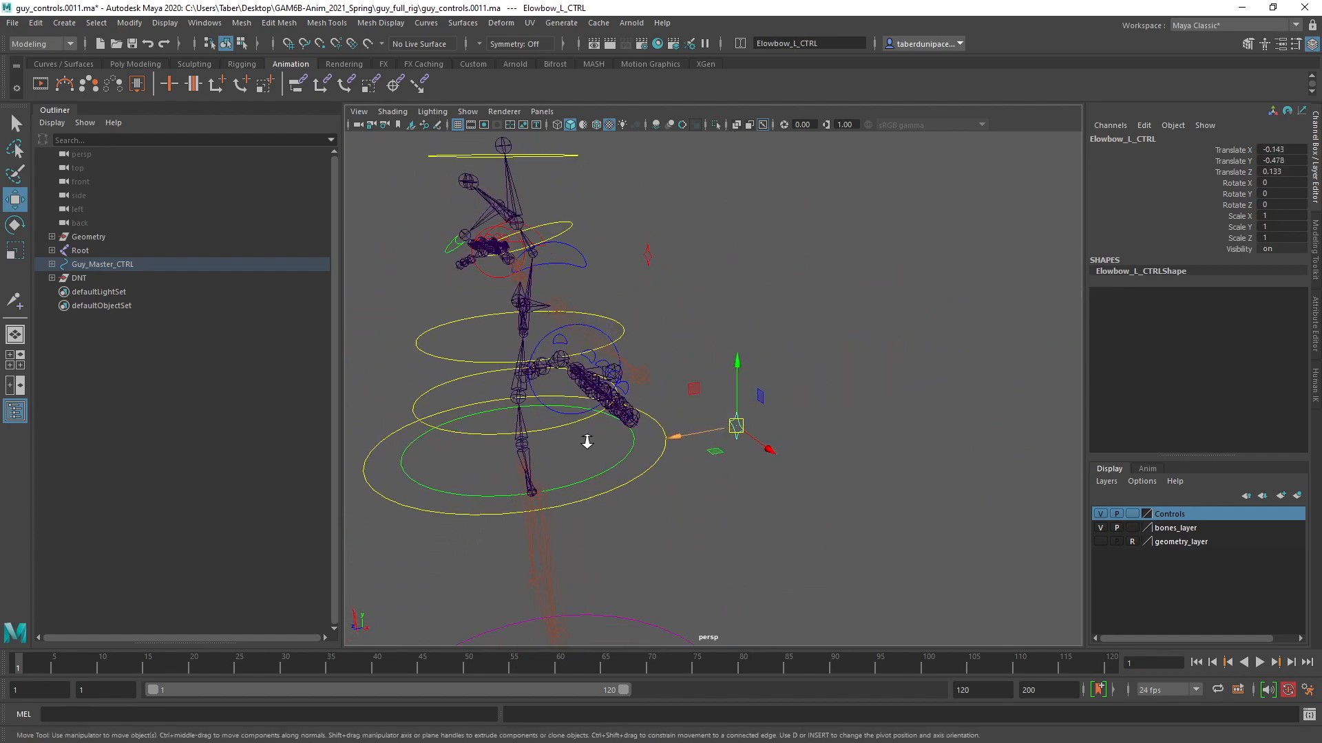
# Step: Rotate the left middle finger control and adjust its Bend attribute to test the finger curl, undoing both changes
pyautogui.keyDown('alt'); pyautogui.moveTo(584, 439); pyautogui.dragTo(673, 469, button='right'); pyautogui.keyUp('alt')
pyautogui.keyDown('alt'); pyautogui.moveTo(673, 469); pyautogui.dragTo(835, 355); pyautogui.keyUp('alt')
pyautogui.scroll(8, 752, 384)
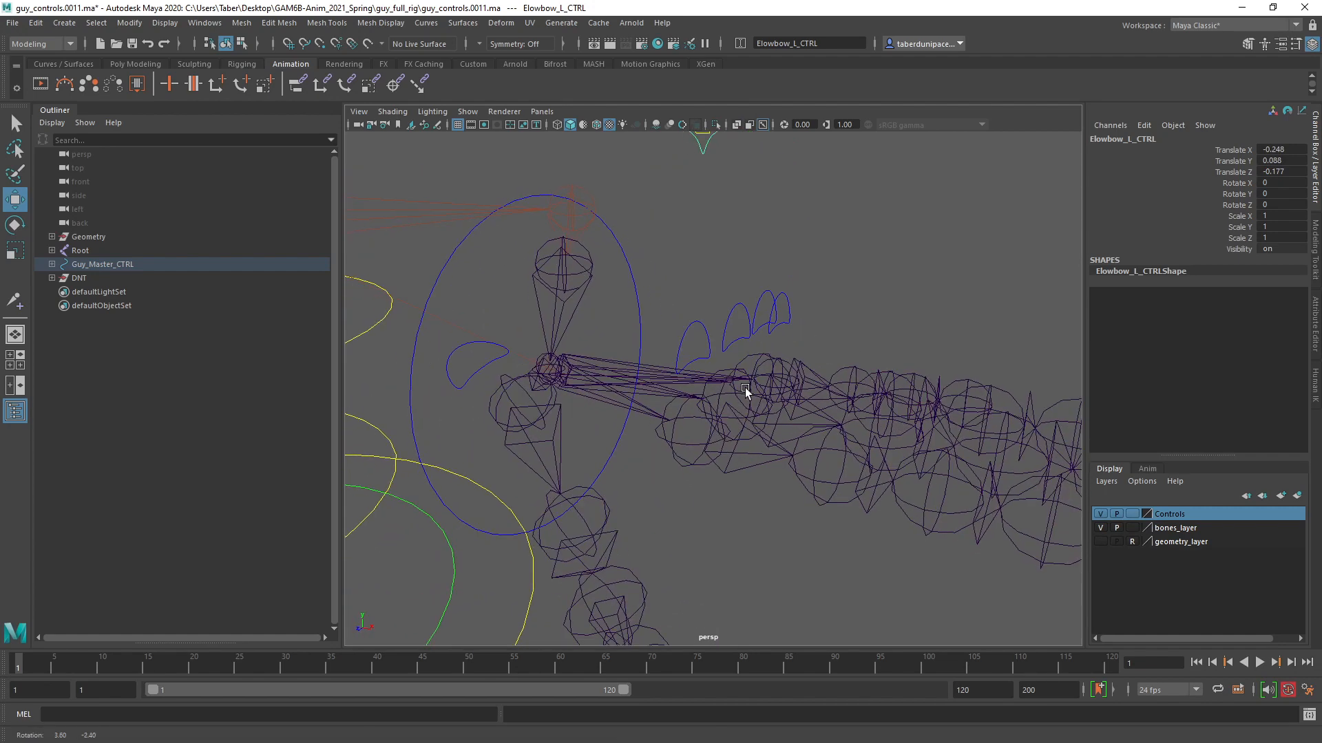
pyautogui.click(727, 308)
pyautogui.click(727, 307)
pyautogui.scroll(-4, 764, 344)
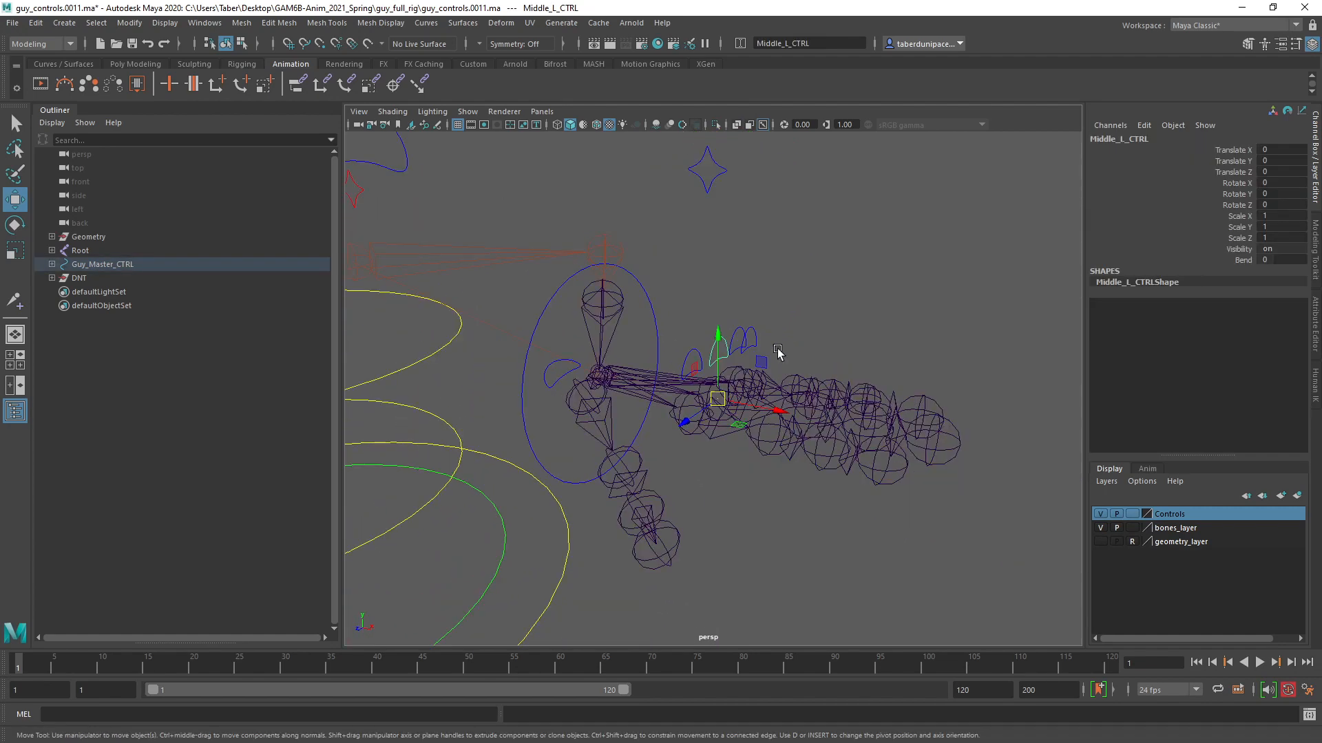
pyautogui.press('e')
pyautogui.moveTo(744, 382); pyautogui.dragTo(742, 327)
pyautogui.click(1243, 259)
pyautogui.moveTo(747, 262); pyautogui.dragTo(820, 276, button='middle')
pyautogui.hotkey('ctrl', 'z')
pyautogui.hotkey('ctrl', 'z')
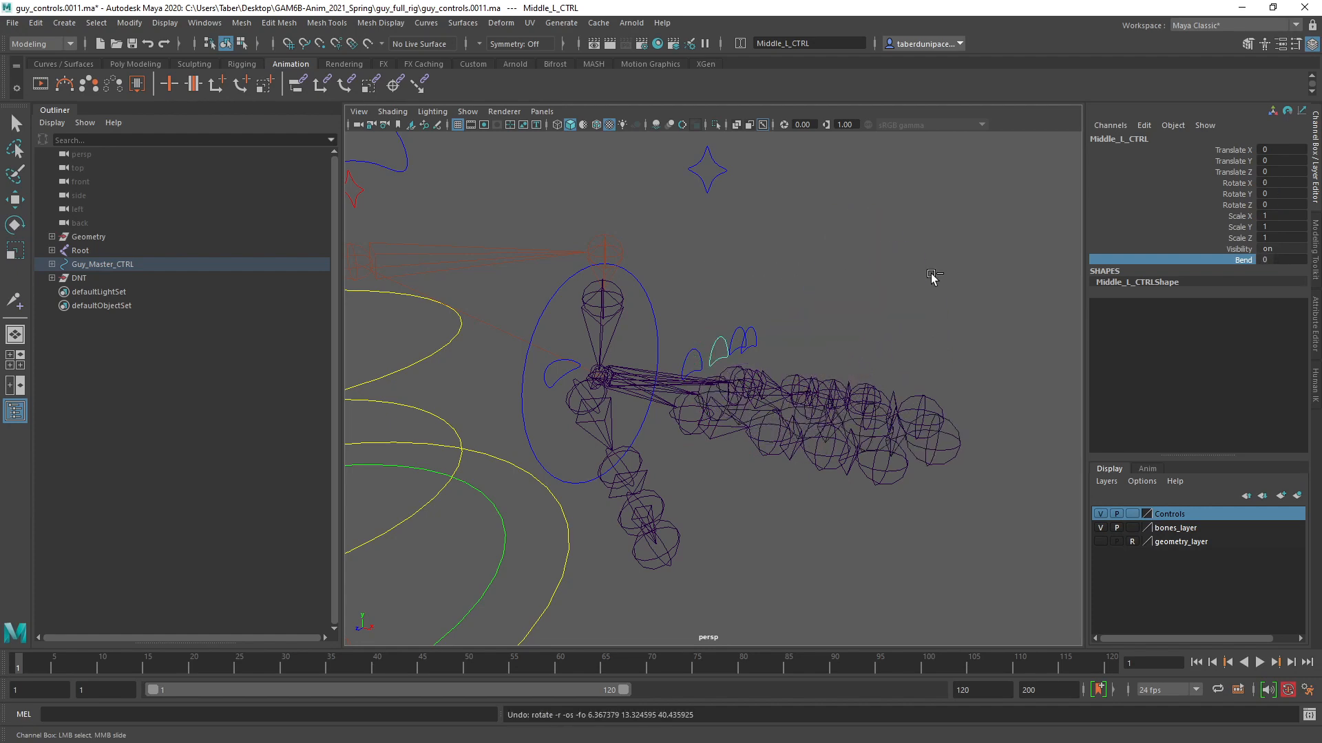
# Step: Rotate the left thumb control and set its Bend to 3.7 to test the thumb, undoing both changes
pyautogui.keyDown('alt'); pyautogui.moveTo(891, 283); pyautogui.dragTo(655, 366); pyautogui.keyUp('alt')
pyautogui.click(654, 367)
pyautogui.press('e')
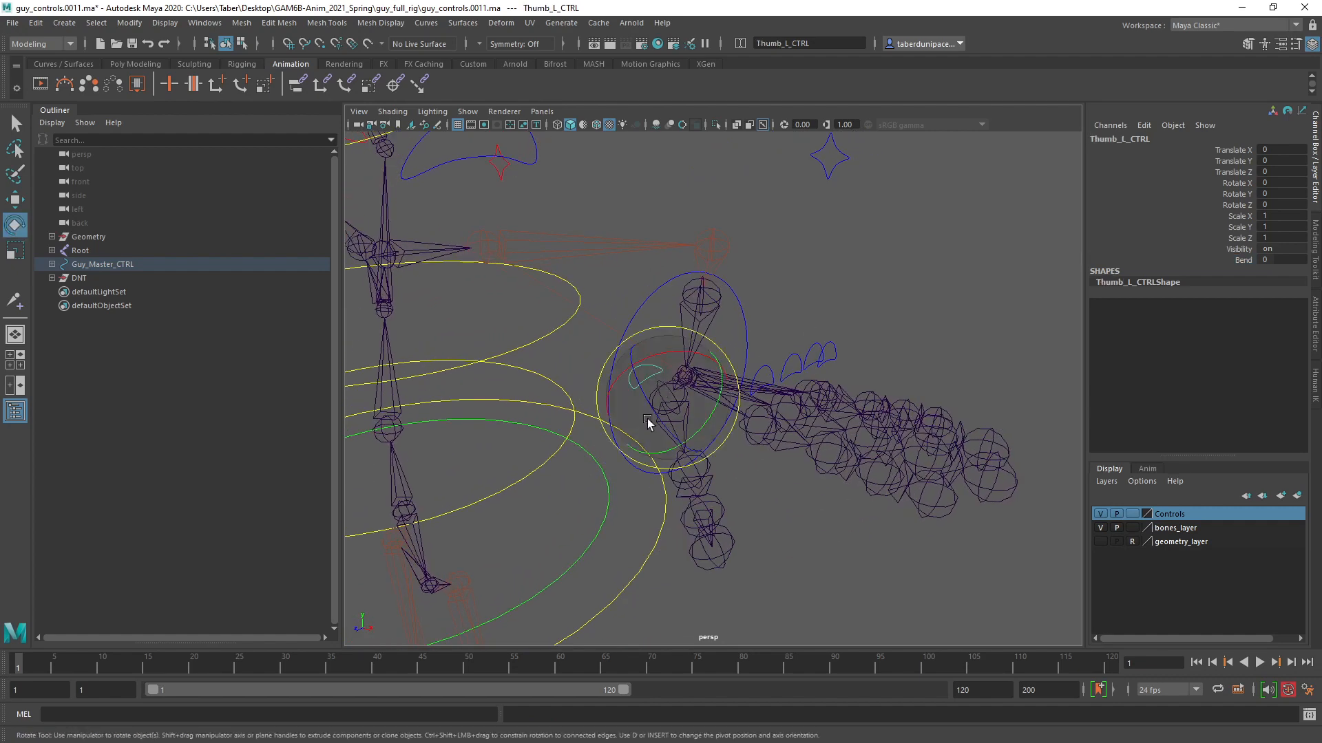
pyautogui.moveTo(679, 411); pyautogui.dragTo(1043, 353)
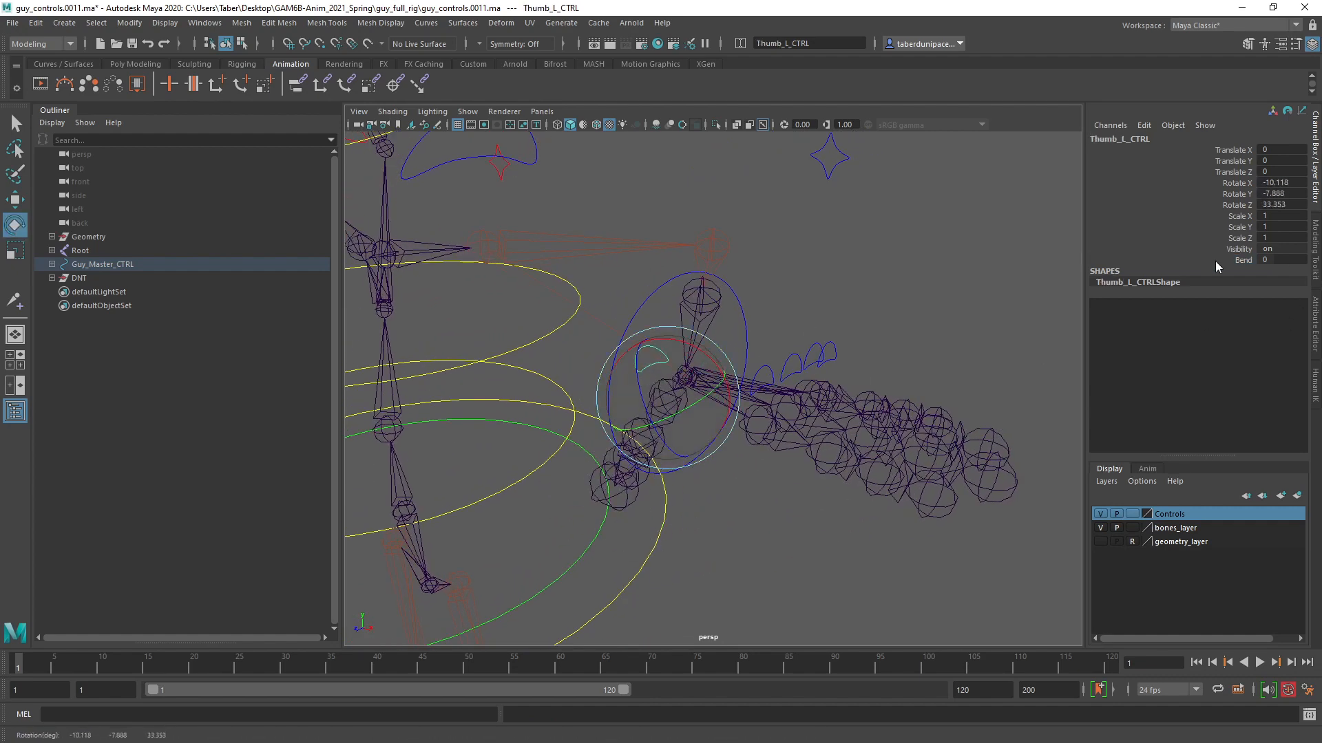
pyautogui.click(1239, 260)
pyautogui.moveTo(755, 288)
pyautogui.mouseDown(button='middle')
pyautogui.moveTo(814, 294)
pyautogui.moveTo(771, 291)
pyautogui.mouseUp(button='middle')
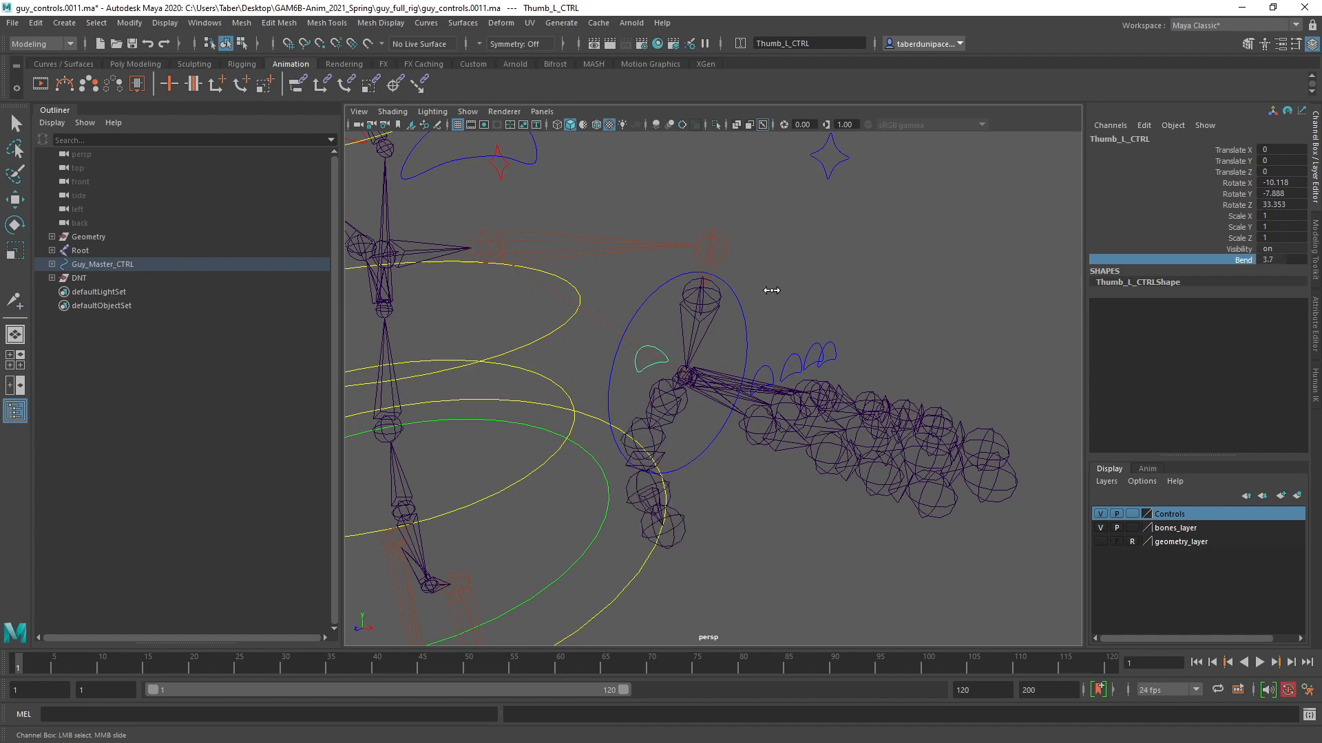
pyautogui.hotkey('ctrl', 'z')
pyautogui.hotkey('ctrl', 'z')
pyautogui.hotkey('ctrl', 'z')
pyautogui.hotkey('ctrl', 'z')
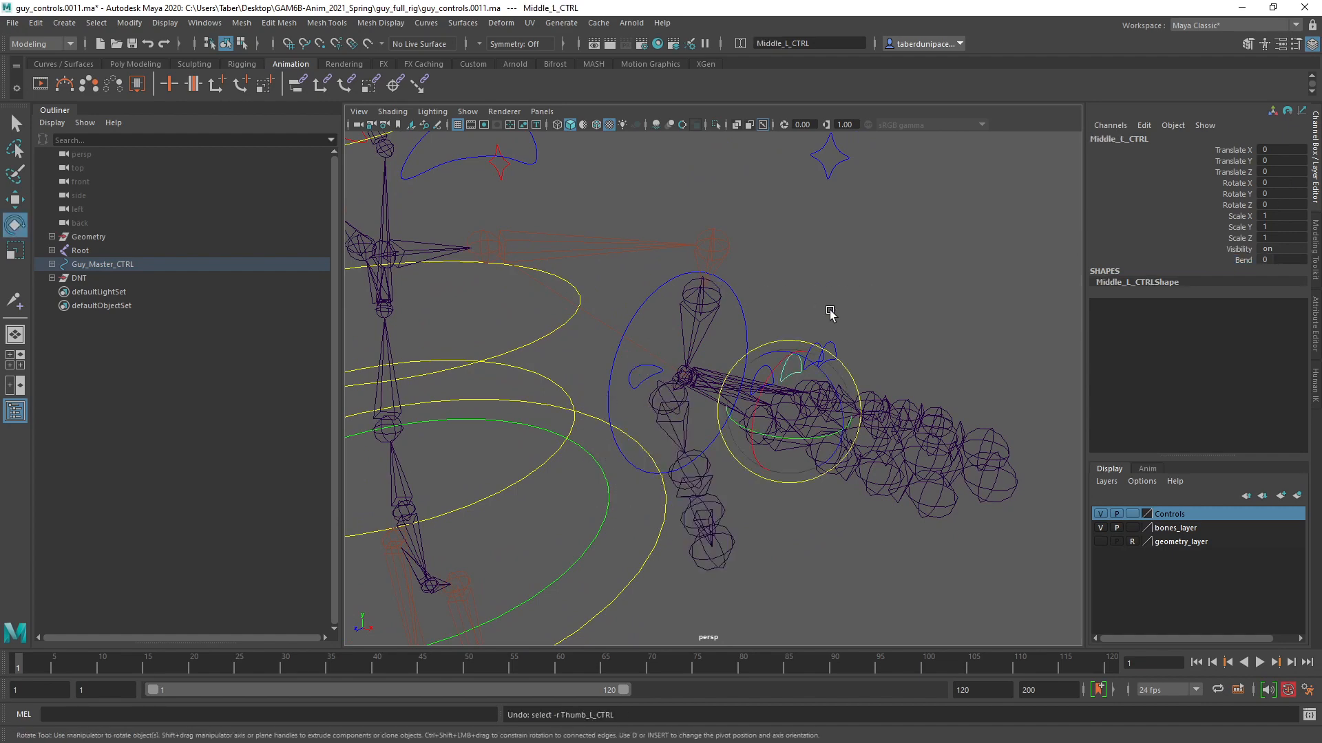
# Step: Undo the moves made to the left elbow control
pyautogui.hotkey('ctrl', 'z')
pyautogui.hotkey('ctrl', 'z')
pyautogui.hotkey('ctrl', 'z')
pyautogui.hotkey('ctrl', 'z')
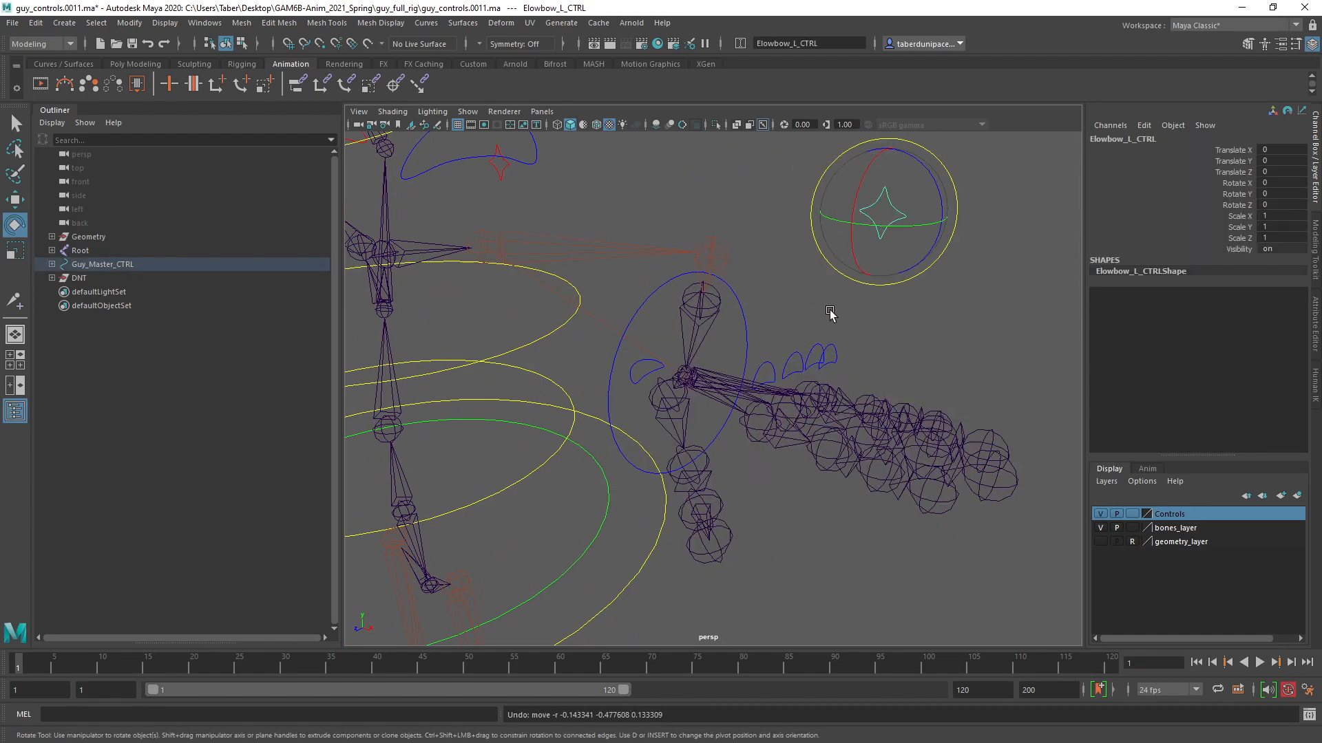
# Step: Reset the left hand control's Translate X, Y and Z to 0
pyautogui.click(866, 303)
pyautogui.click(744, 336)
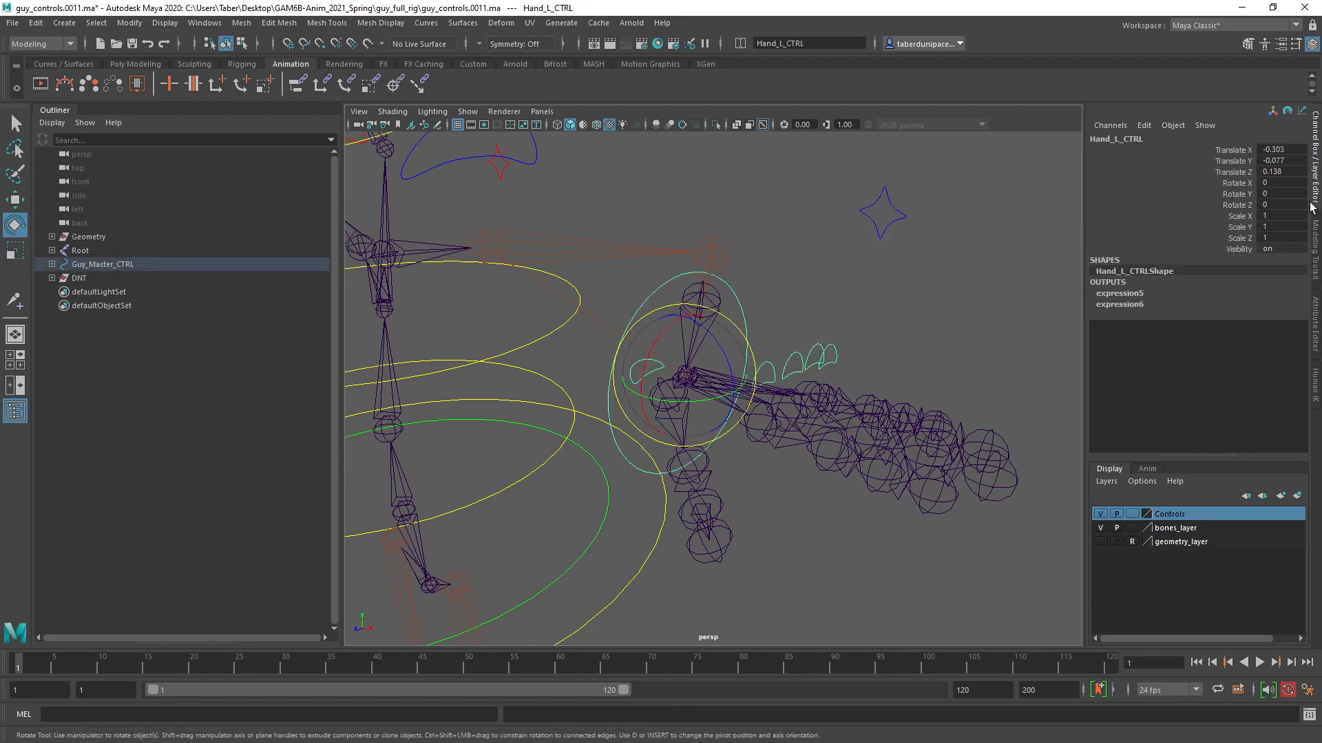
pyautogui.moveTo(1287, 149); pyautogui.dragTo(1286, 176)
pyautogui.write('0')
pyautogui.press('Return')
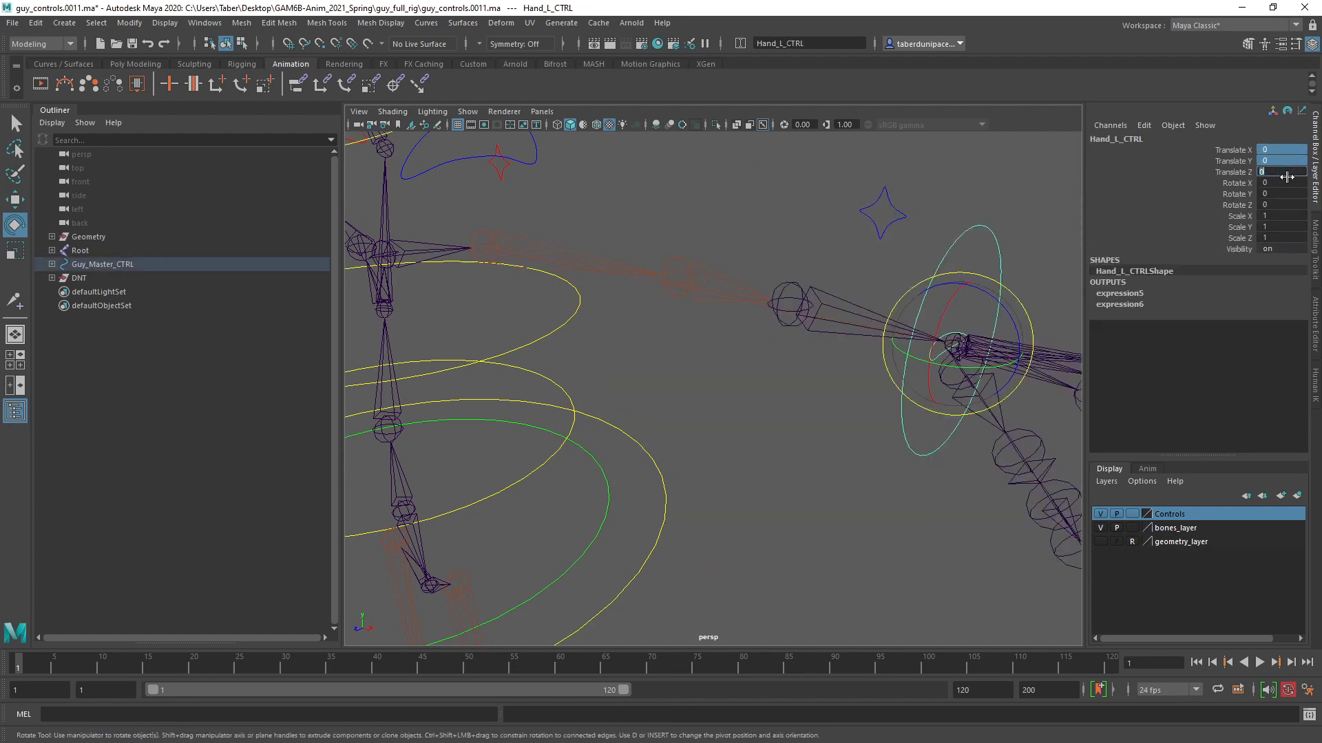
# Step: Raise the left foot control to about -0.134, 0.567, 0.049 to bend the leg, and try moving the left knee control
pyautogui.click(799, 213)
pyautogui.keyDown('alt'); pyautogui.moveTo(799, 212); pyautogui.dragTo(869, 315); pyautogui.keyUp('alt')
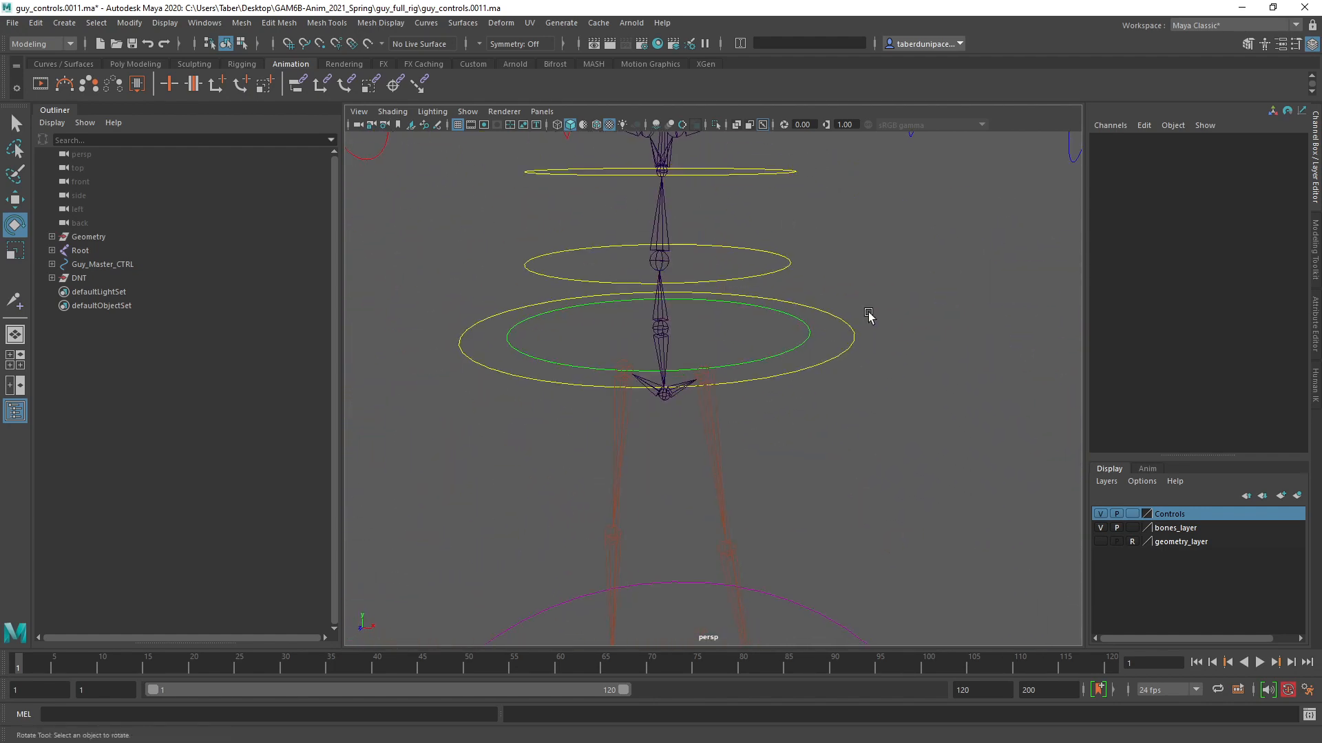
pyautogui.keyDown('alt'); pyautogui.moveTo(861, 458); pyautogui.dragTo(748, 384); pyautogui.keyUp('alt')
pyautogui.click(748, 525)
pyautogui.press('w')
pyautogui.keyDown('alt'); pyautogui.moveTo(790, 421); pyautogui.dragTo(652, 423); pyautogui.keyUp('alt')
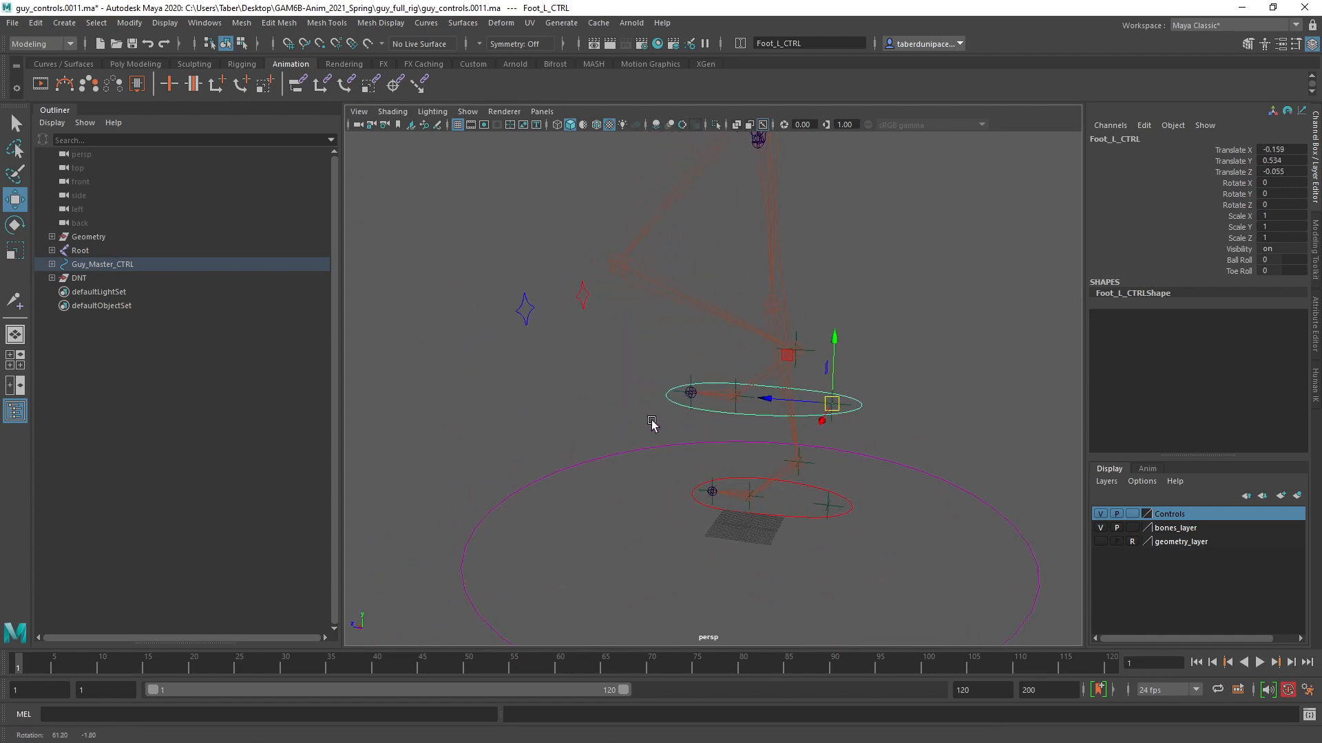
pyautogui.moveTo(831, 404); pyautogui.dragTo(799, 393)
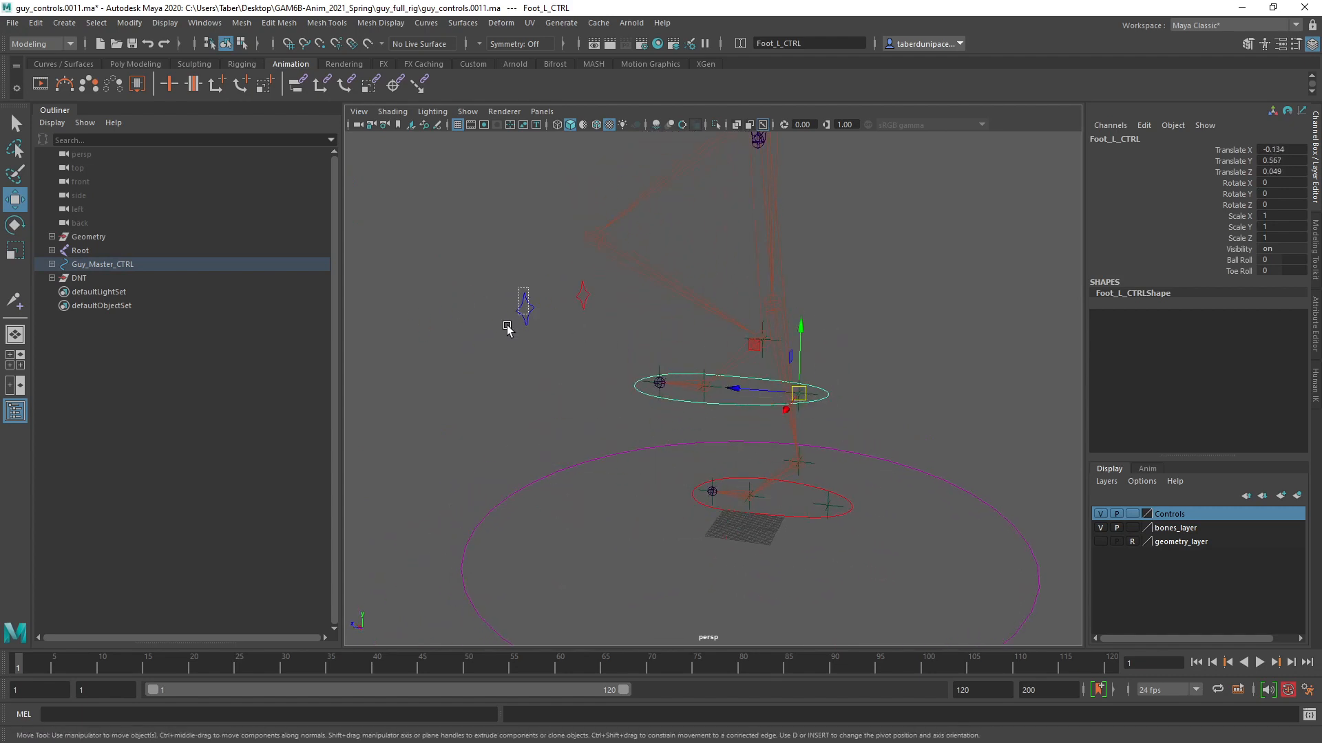
pyautogui.moveTo(508, 329); pyautogui.dragTo(539, 291)
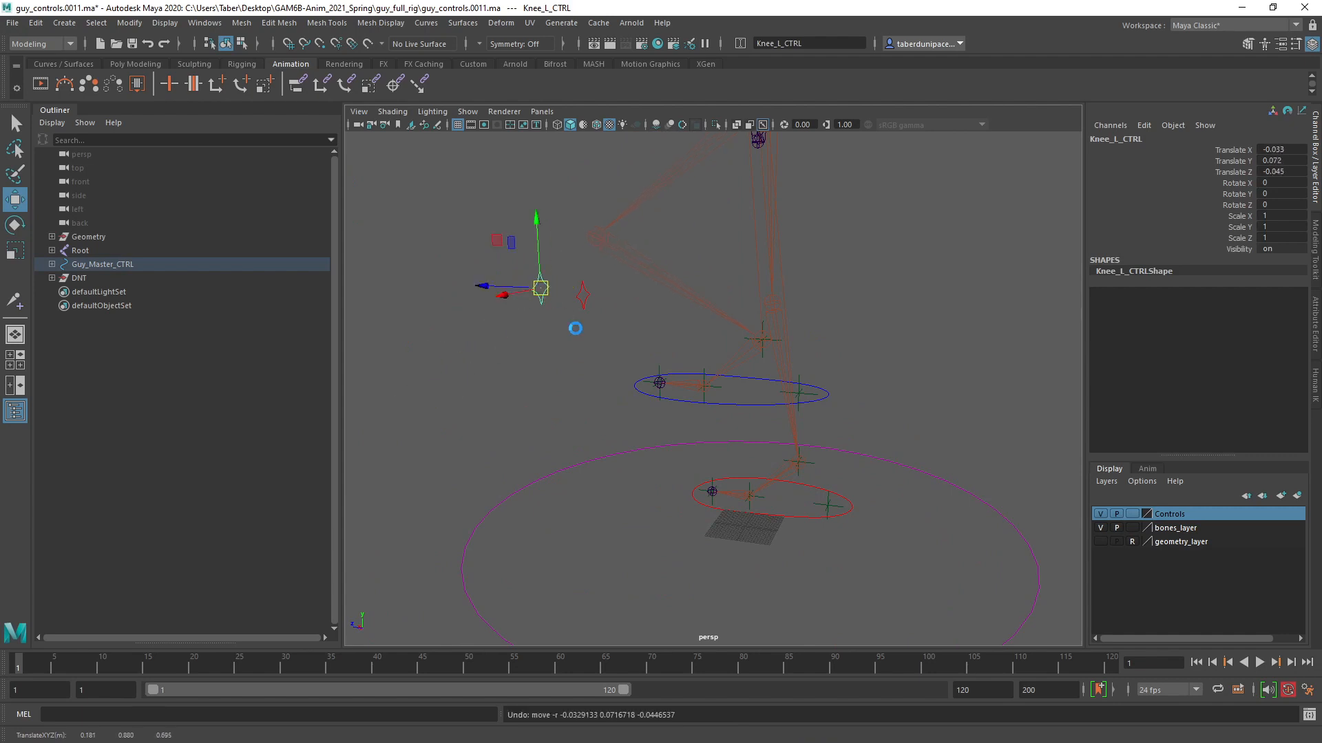
# Step: Set the left foot control's Ball Roll to 4.5 and Toe Roll to 2.3 to test the foot roll
pyautogui.click(736, 405)
pyautogui.scroll(4, 614, 451)
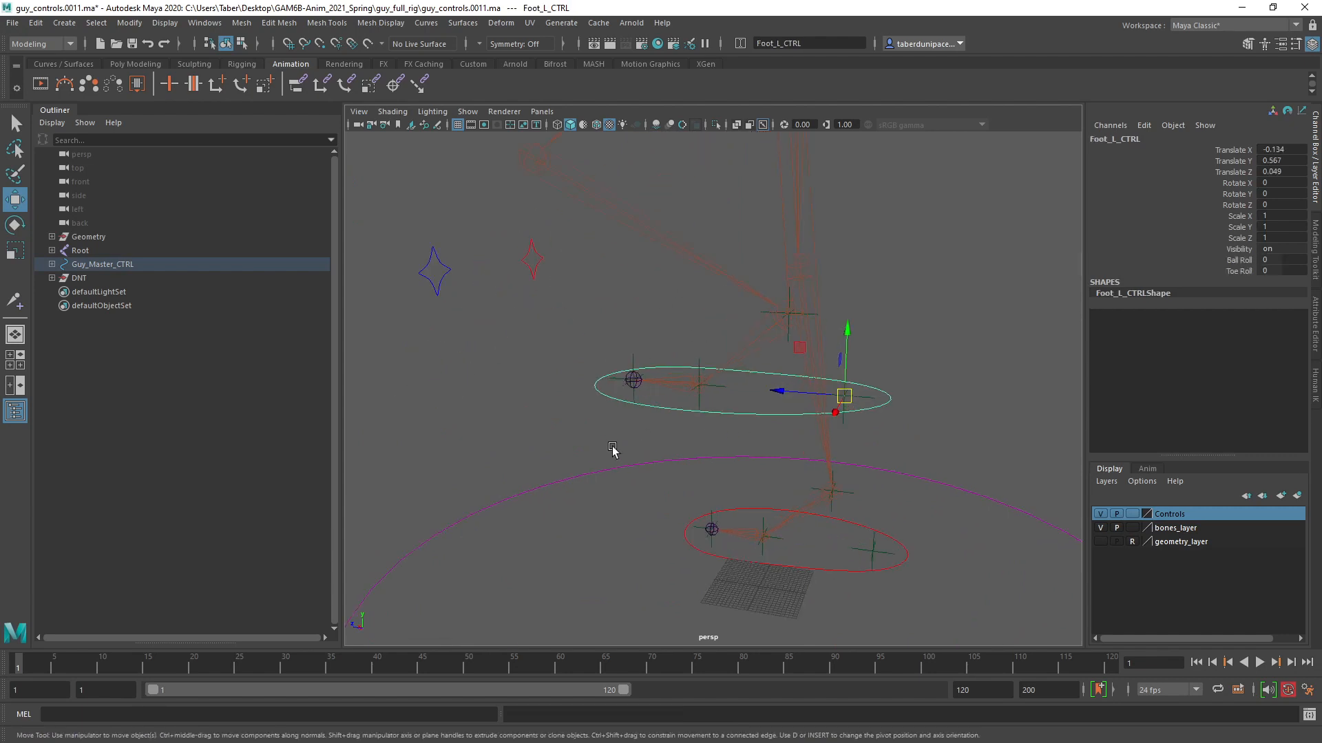
pyautogui.keyDown('alt'); pyautogui.moveTo(614, 452); pyautogui.dragTo(717, 452); pyautogui.keyUp('alt')
pyautogui.keyDown('alt'); pyautogui.moveTo(717, 452); pyautogui.dragTo(779, 489, button='right'); pyautogui.keyUp('alt')
pyautogui.keyDown('alt'); pyautogui.moveTo(694, 444); pyautogui.dragTo(756, 496, button='middle'); pyautogui.keyUp('alt')
pyautogui.scroll(-3, 763, 501)
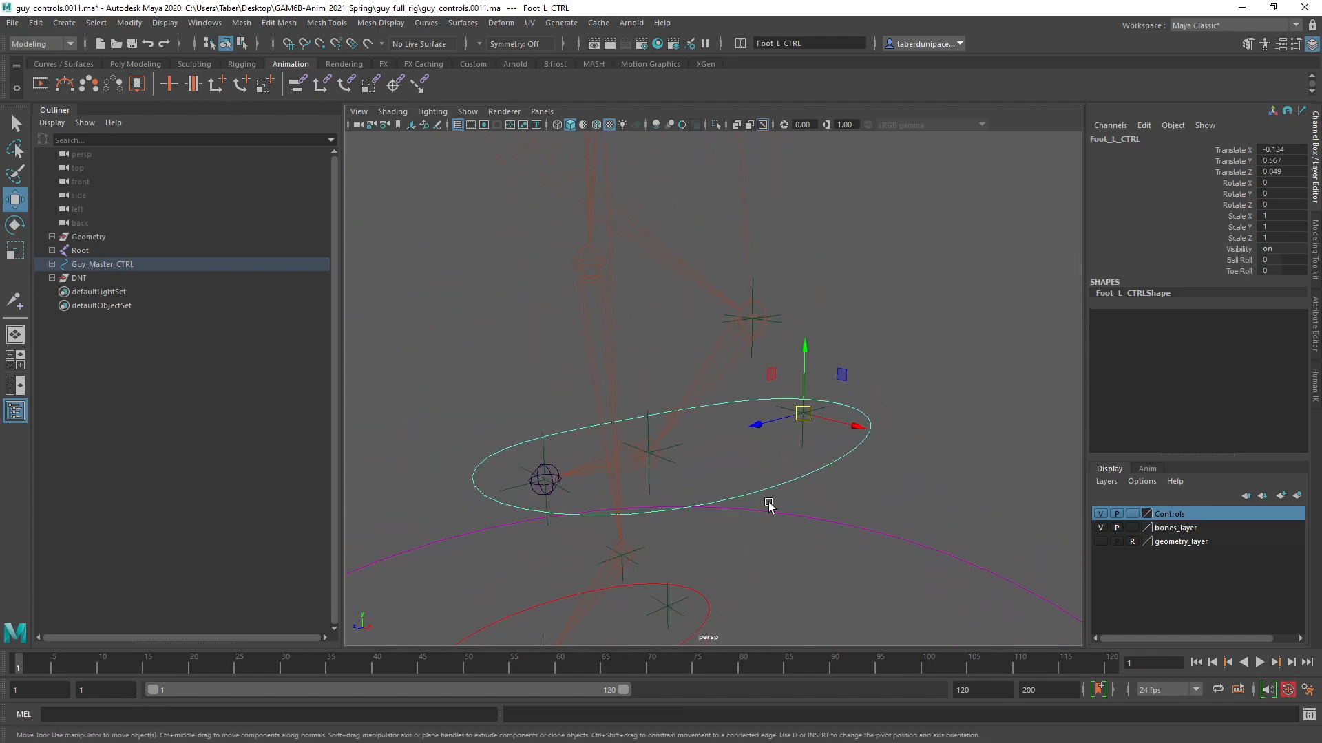
pyautogui.keyDown('alt'); pyautogui.moveTo(770, 506); pyautogui.dragTo(780, 503); pyautogui.keyUp('alt')
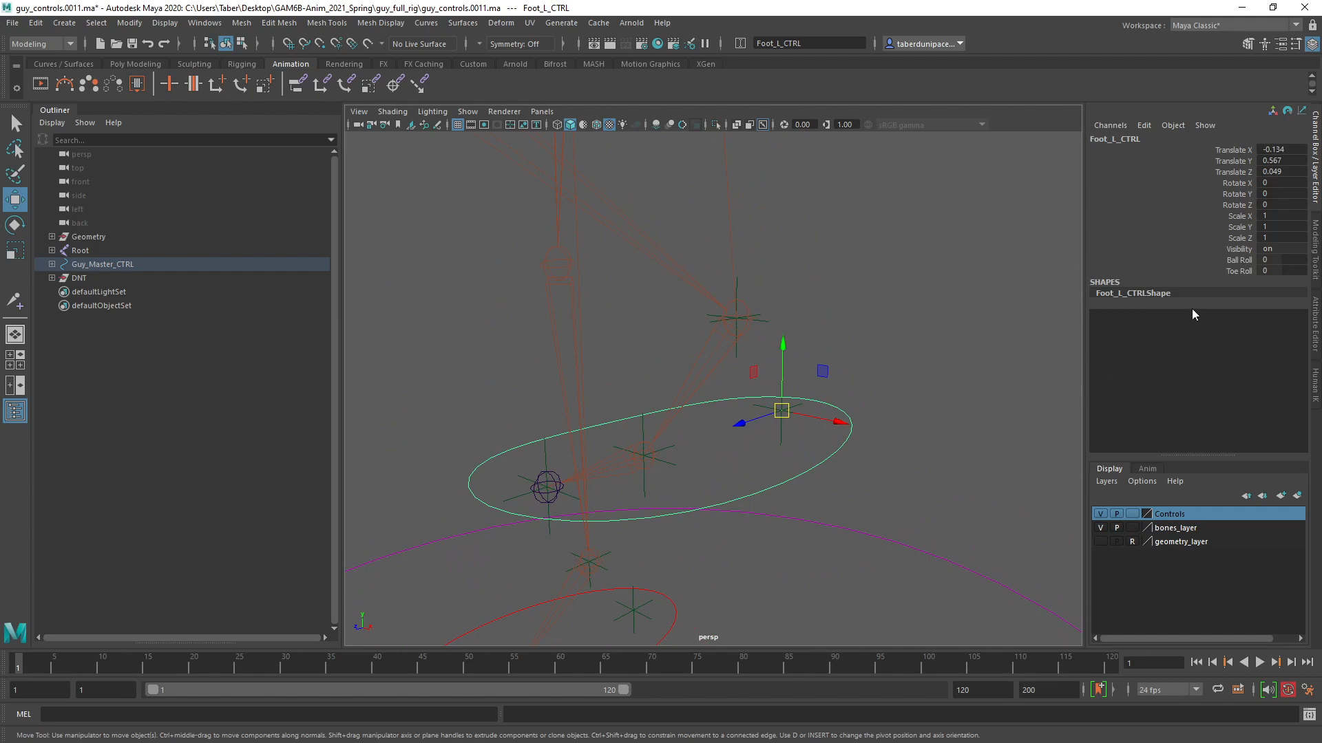
pyautogui.click(1242, 261)
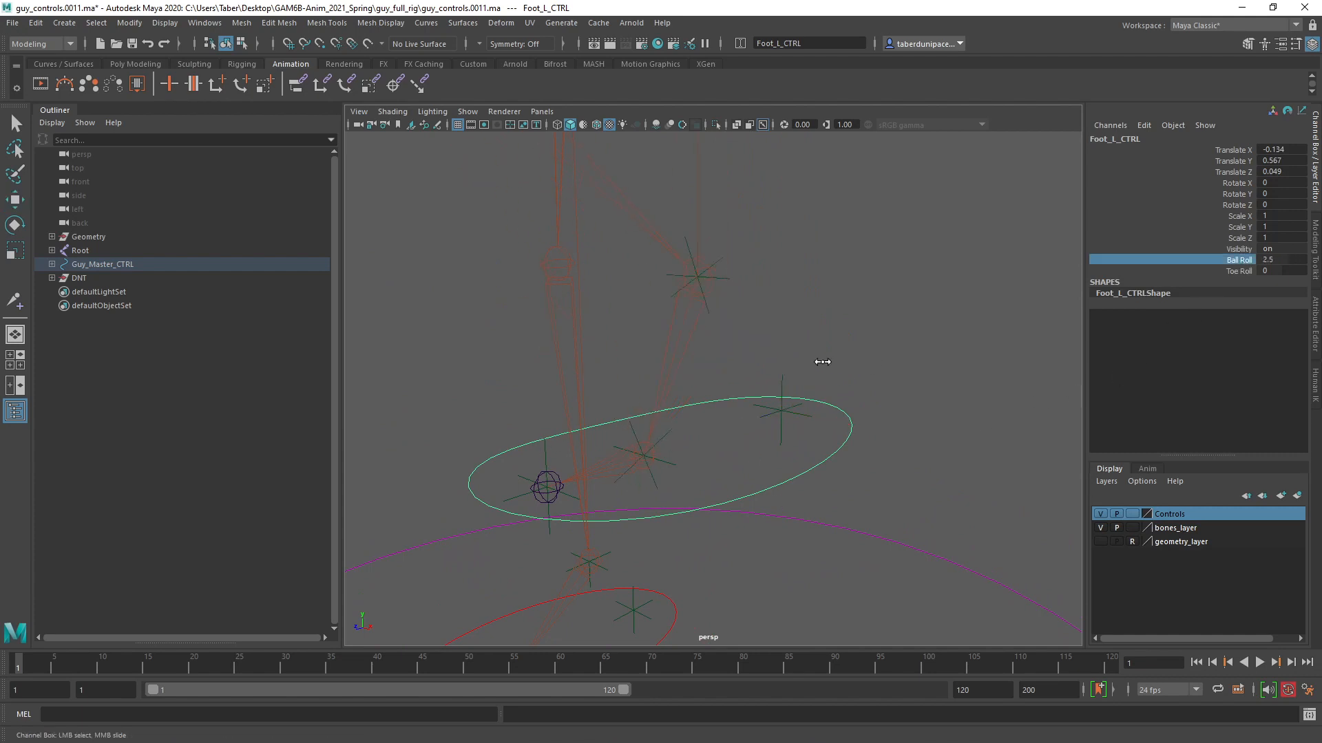
pyautogui.click(1249, 271)
pyautogui.moveTo(780, 394)
pyautogui.mouseDown(button='middle')
pyautogui.moveTo(836, 389)
pyautogui.moveTo(780, 393)
pyautogui.moveTo(802, 391)
pyautogui.mouseUp(button='middle')
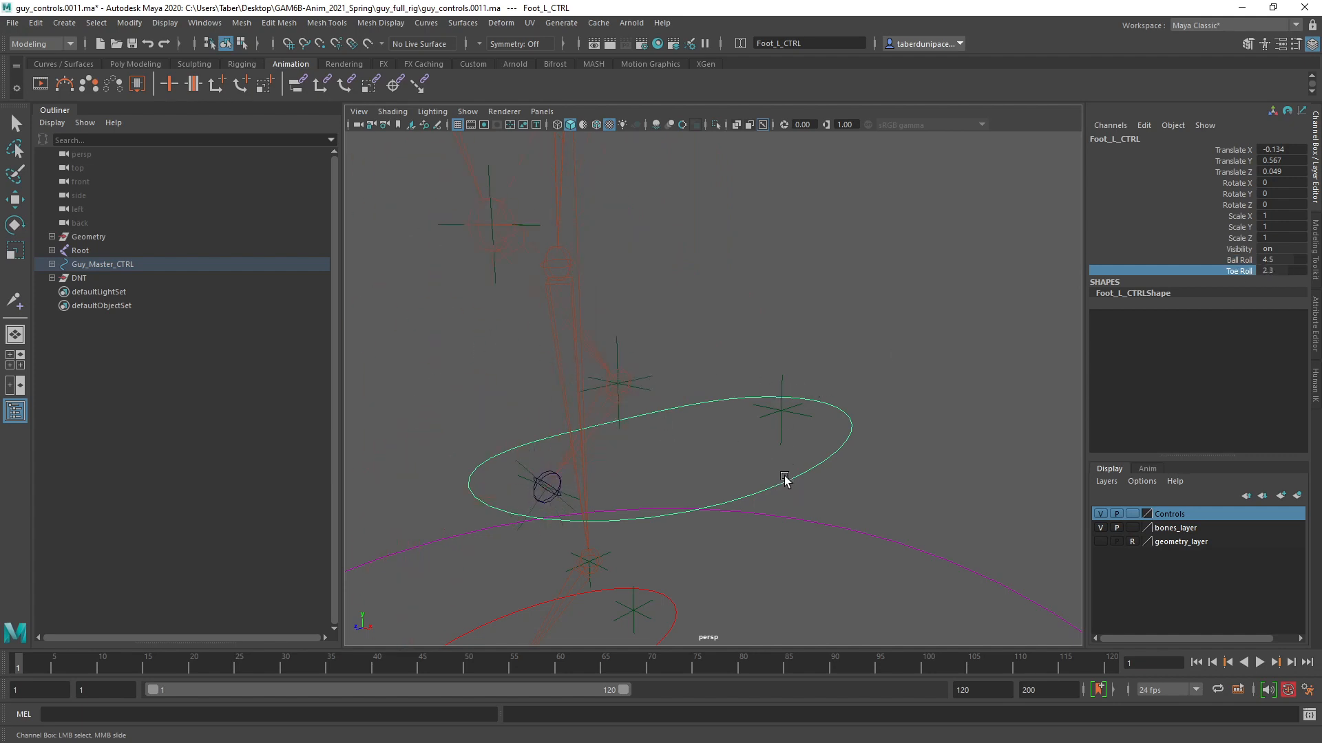
# Step: Rotate the left foot control about its X axis with the foot rolled, and undo the rotation
pyautogui.press('e')
pyautogui.moveTo(758, 383); pyautogui.dragTo(1062, 324)
pyautogui.hotkey('ctrl', 'z')
# Step: Reset the left foot control's Ball Roll and Toe Roll to 0
pyautogui.moveTo(1273, 259); pyautogui.dragTo(1277, 268)
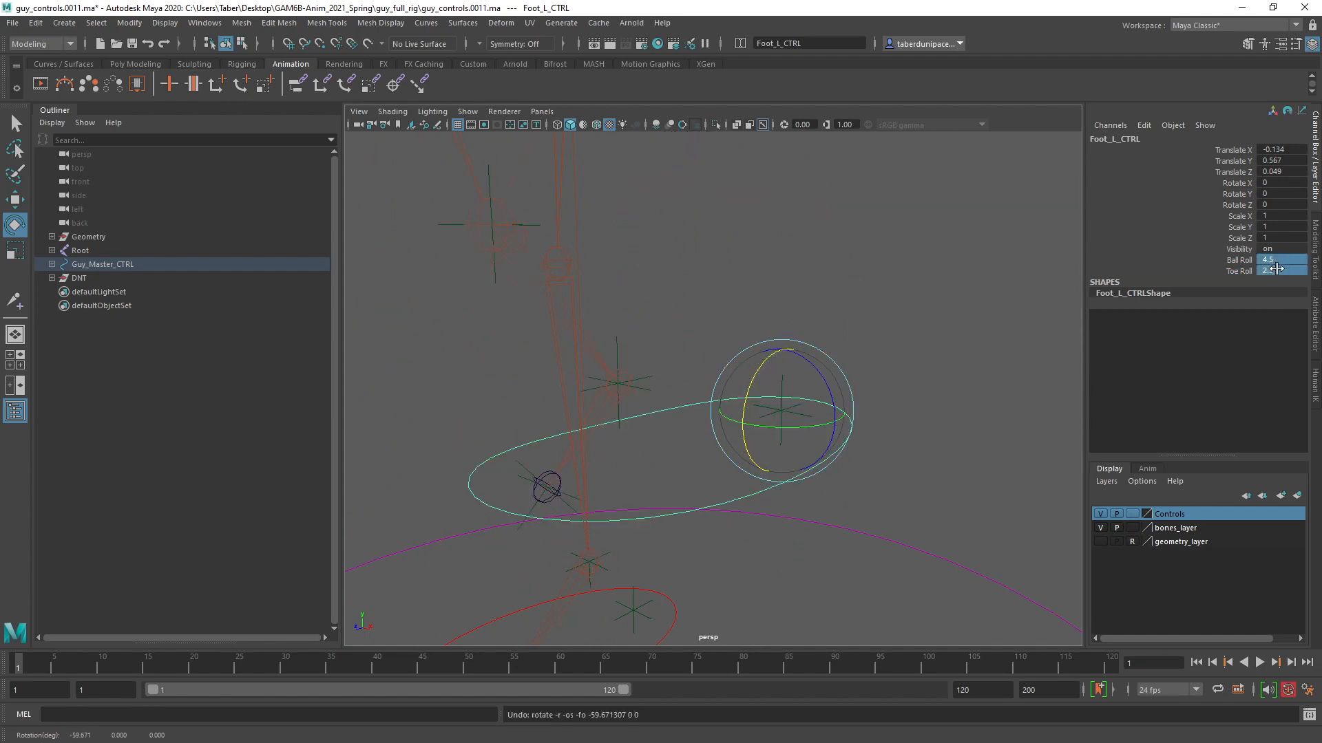
pyautogui.write('0')
pyautogui.press('Return')
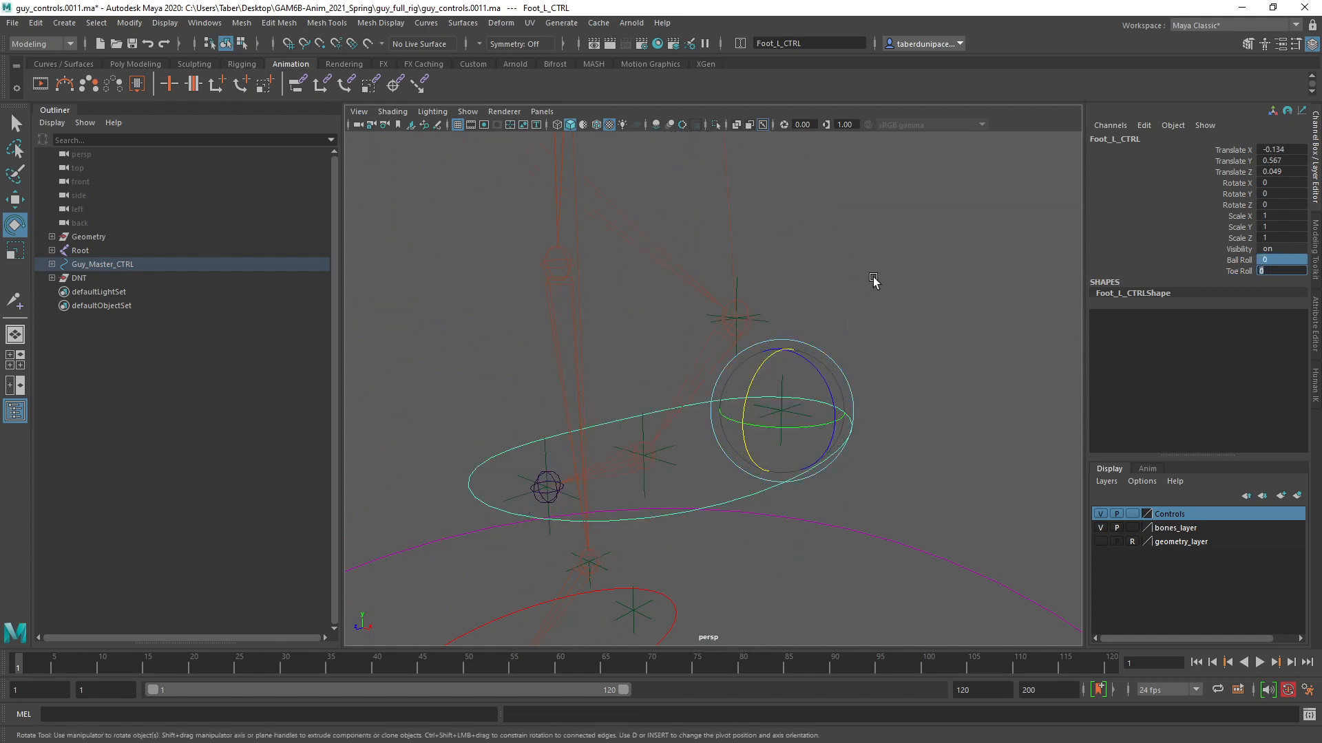
pyautogui.click(897, 300)
# Step: Rotate the left foot control freely on all axes to test the ankle, and undo the rotation
pyautogui.click(791, 483)
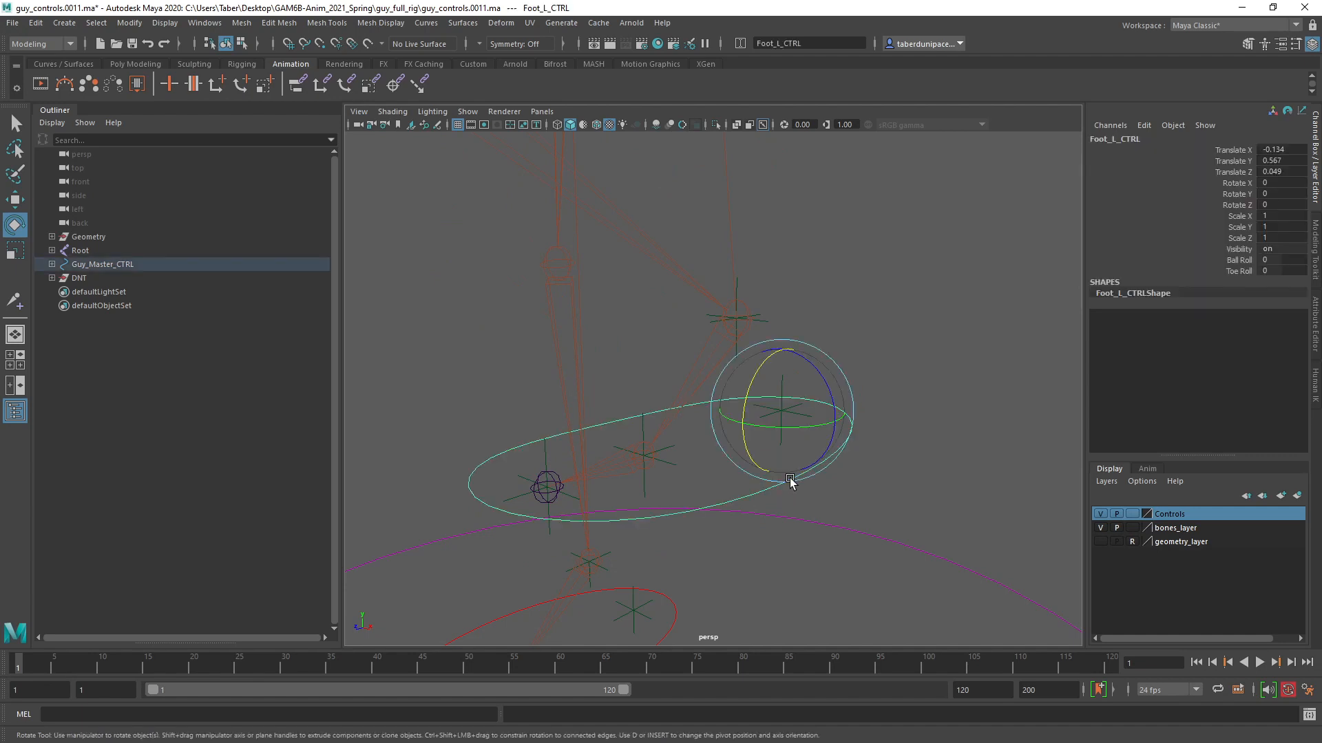
pyautogui.moveTo(764, 385); pyautogui.dragTo(784, 406)
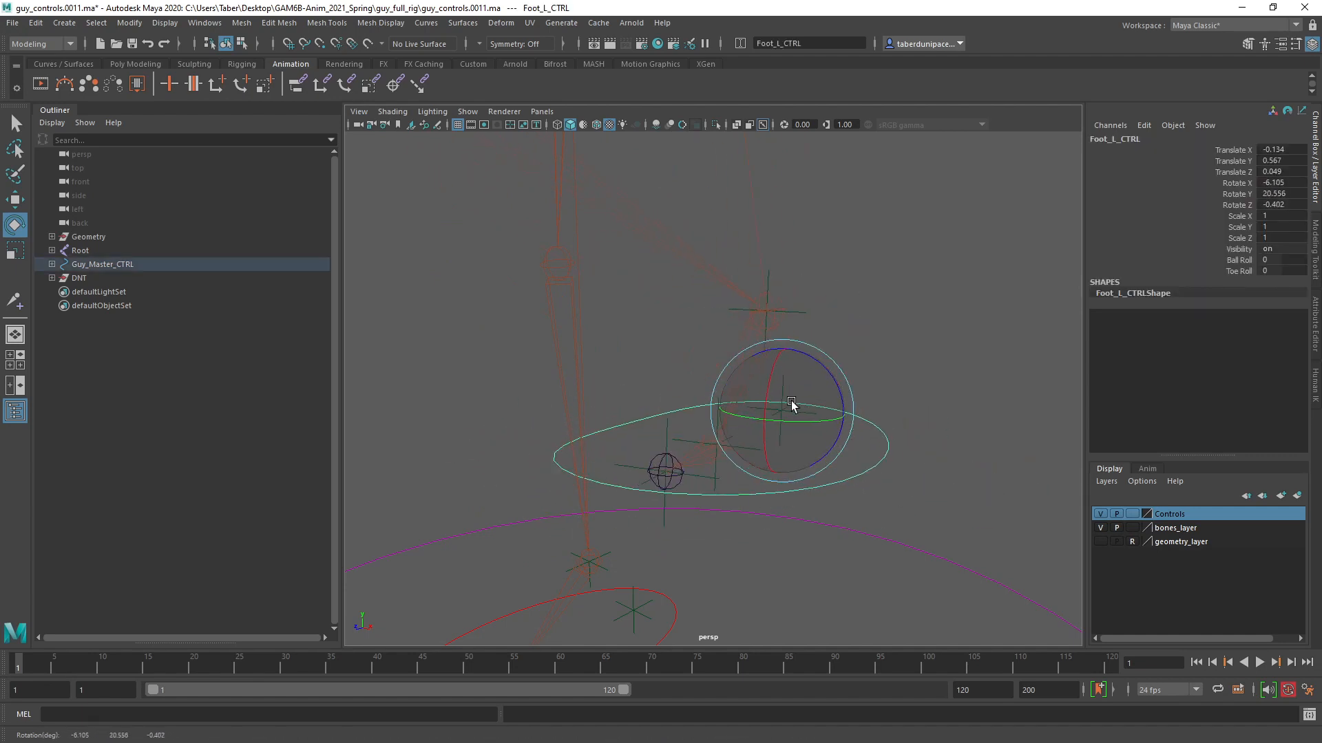
pyautogui.hotkey('ctrl', 'z')
# Step: Reset the left foot control's Translate X, Y and Z to 0
pyautogui.moveTo(1292, 146); pyautogui.dragTo(1287, 174)
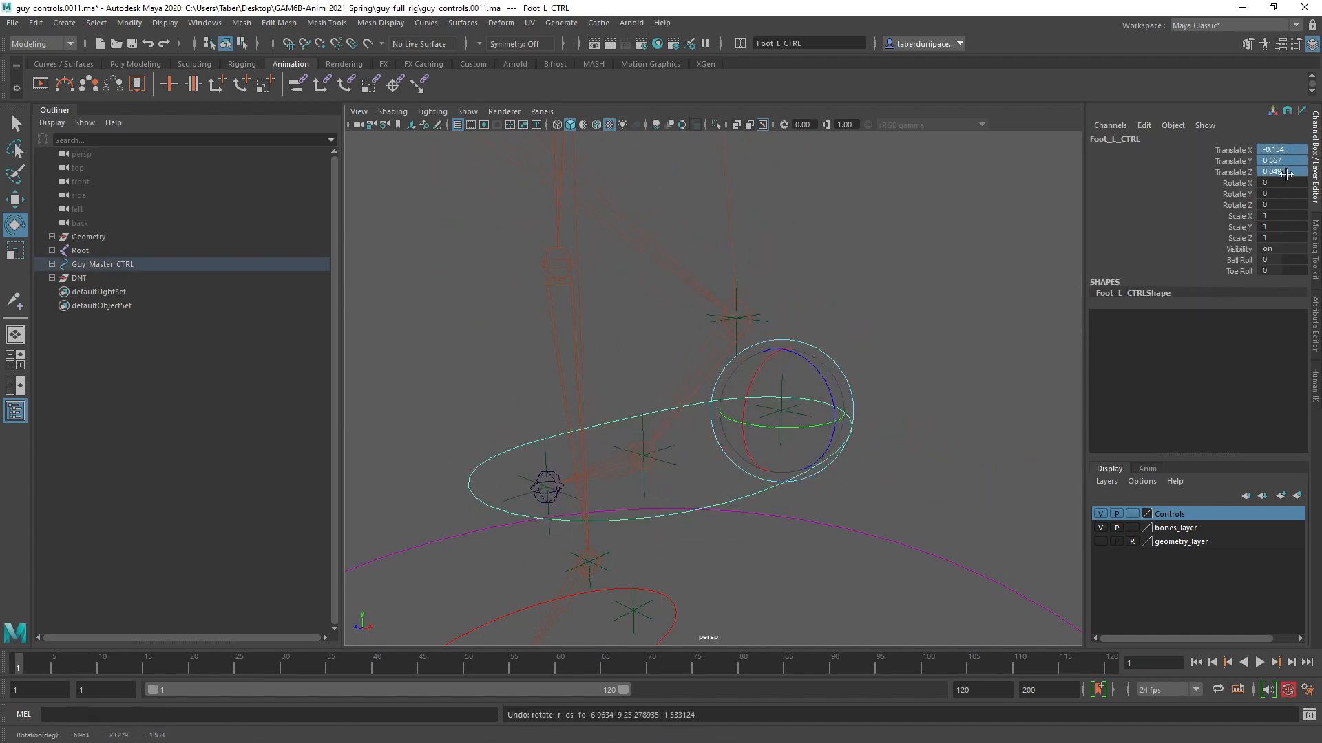
pyautogui.write('0')
pyautogui.press('Return')
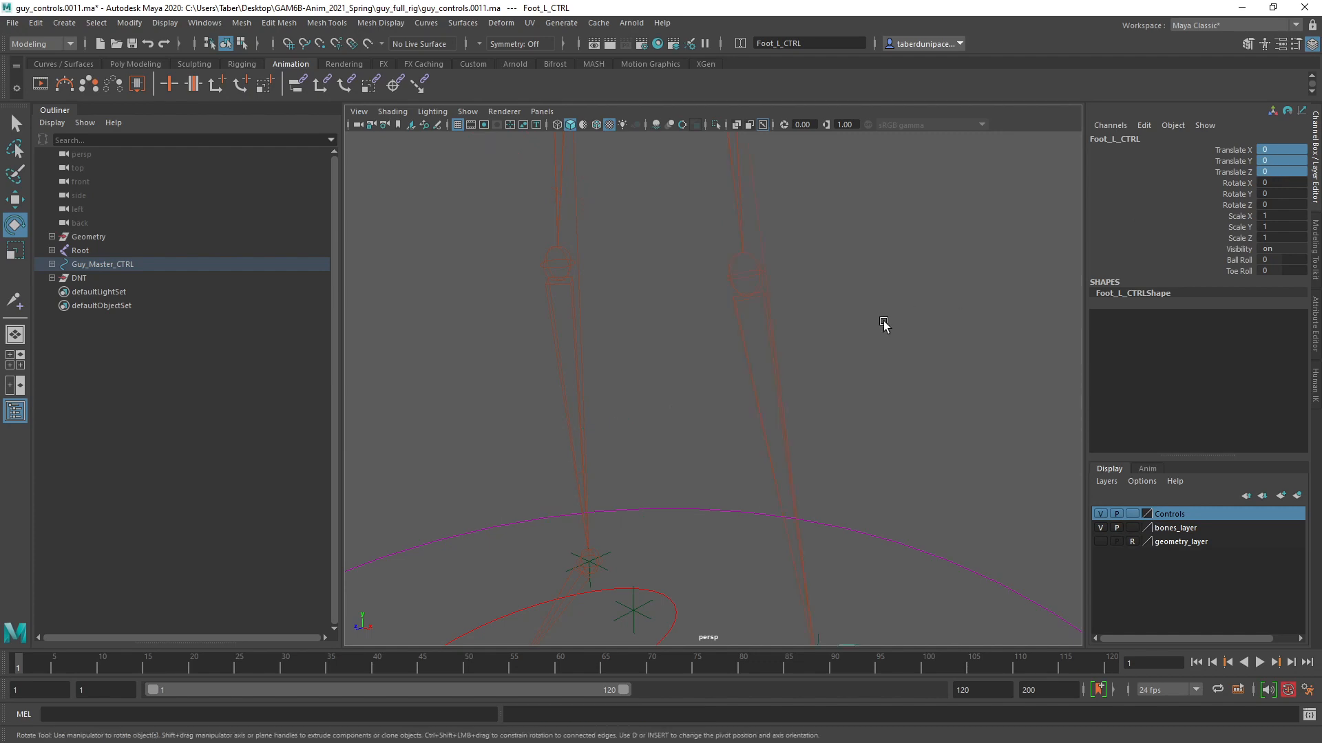
# Step: Rotate the left hand control to about 66.477 degrees on X to demonstrate the forearm twist
pyautogui.click(883, 325)
pyautogui.scroll(-3, 878, 303)
pyautogui.keyDown('alt'); pyautogui.moveTo(873, 280); pyautogui.dragTo(756, 466, button='middle'); pyautogui.keyUp('alt')
pyautogui.scroll(-3, 755, 465)
pyautogui.keyDown('alt'); pyautogui.moveTo(718, 468); pyautogui.dragTo(796, 455); pyautogui.keyUp('alt')
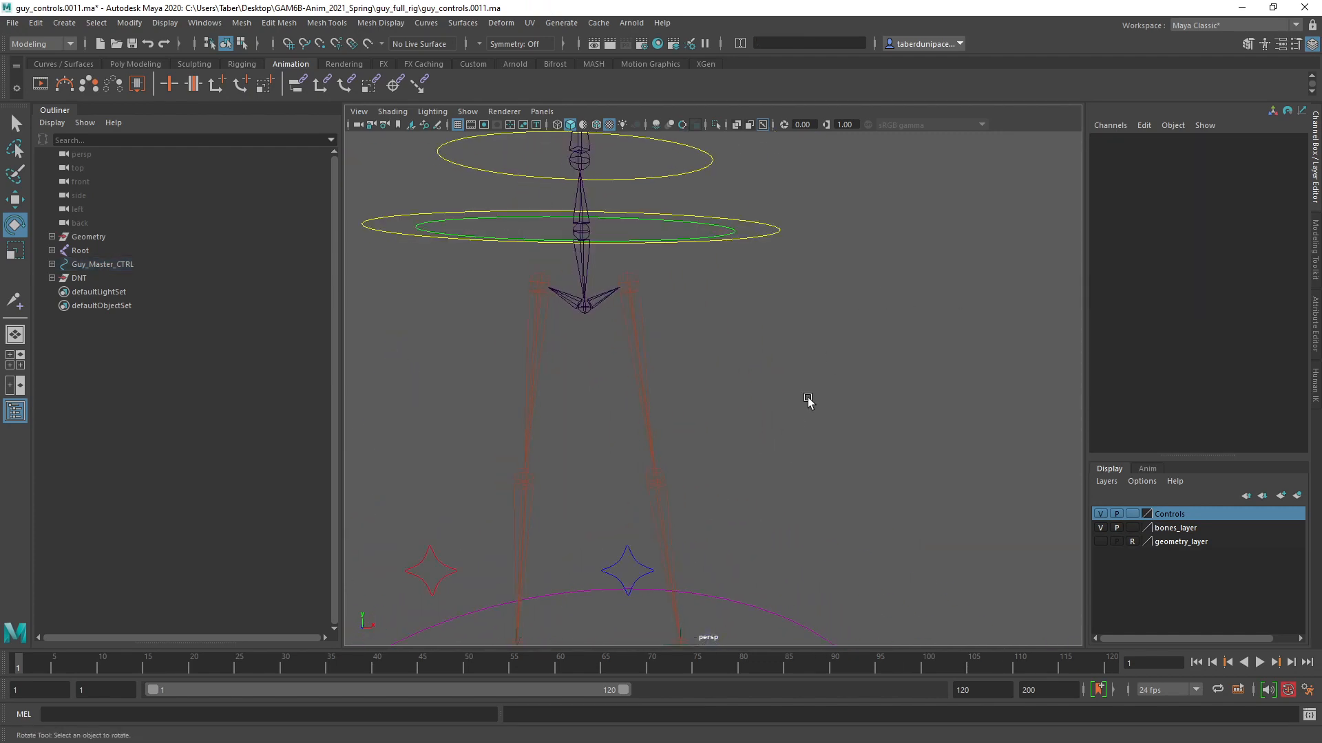
pyautogui.keyDown('alt'); pyautogui.moveTo(923, 180); pyautogui.dragTo(807, 292, button='middle'); pyautogui.keyUp('alt')
pyautogui.keyDown('alt'); pyautogui.moveTo(807, 292); pyautogui.dragTo(663, 460); pyautogui.keyUp('alt')
pyautogui.keyDown('alt'); pyautogui.moveTo(664, 461); pyautogui.dragTo(941, 497, button='right'); pyautogui.keyUp('alt')
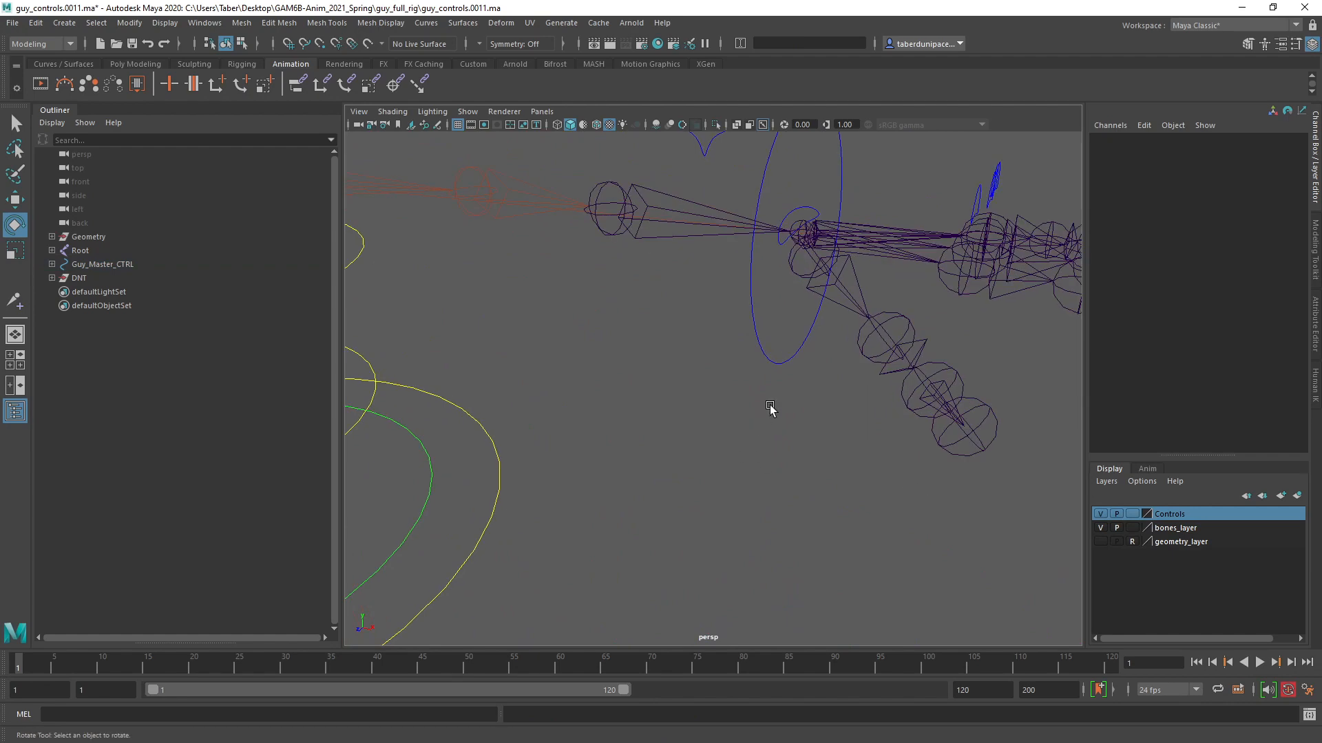
pyautogui.keyDown('alt'); pyautogui.moveTo(777, 383); pyautogui.dragTo(746, 478, button='middle'); pyautogui.keyUp('alt')
pyautogui.keyDown('alt'); pyautogui.moveTo(746, 478); pyautogui.dragTo(776, 501); pyautogui.keyUp('alt')
pyautogui.click(848, 262)
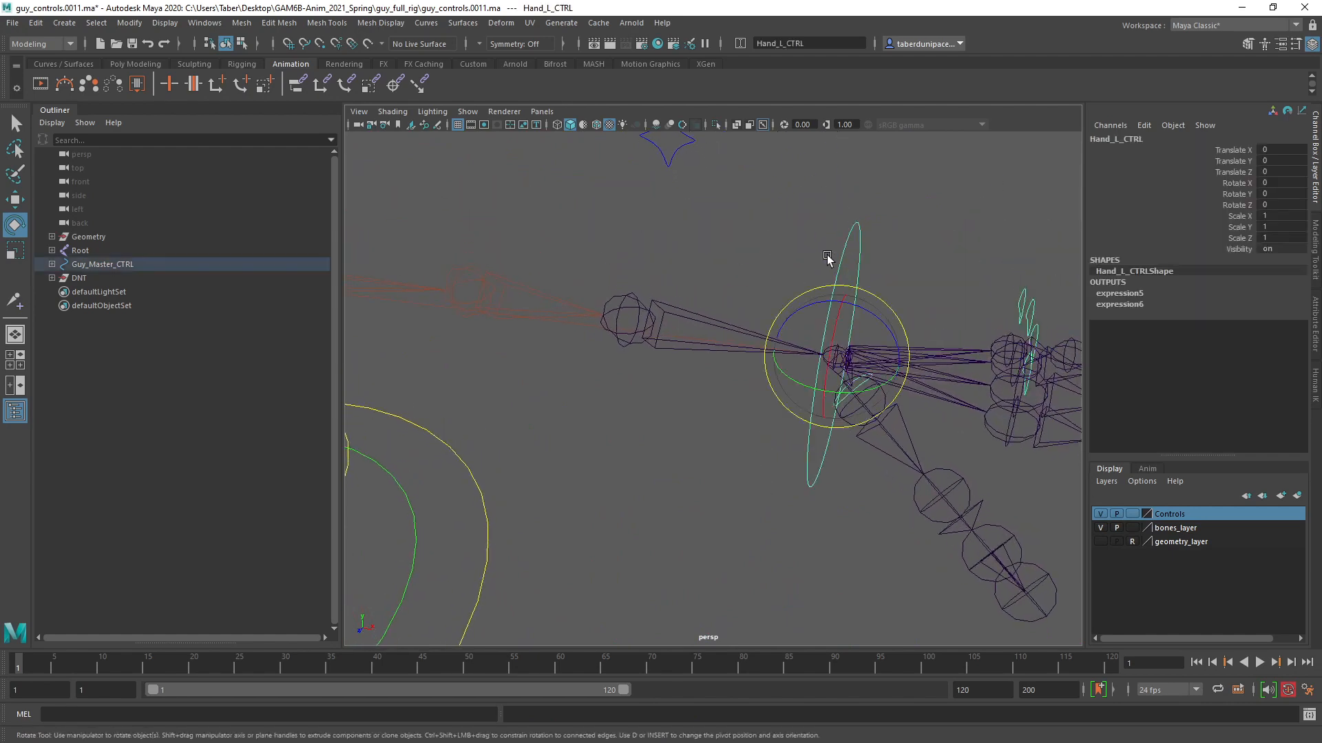
pyautogui.moveTo(845, 344); pyautogui.dragTo(813, 399)
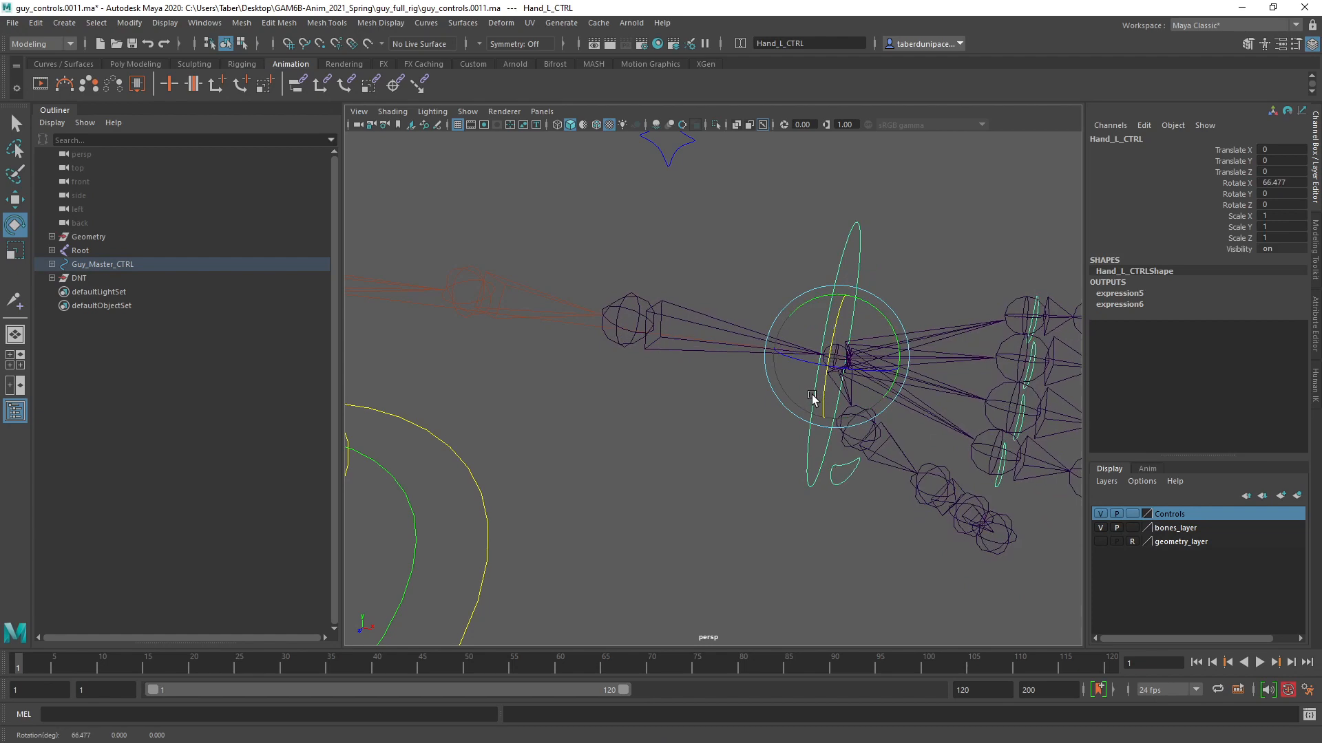
# Step: Inspect the Rotate X values of the left forearm joint Fore_L and the wrist joint Wrist_L
pyautogui.click(643, 303)
pyautogui.click(634, 295)
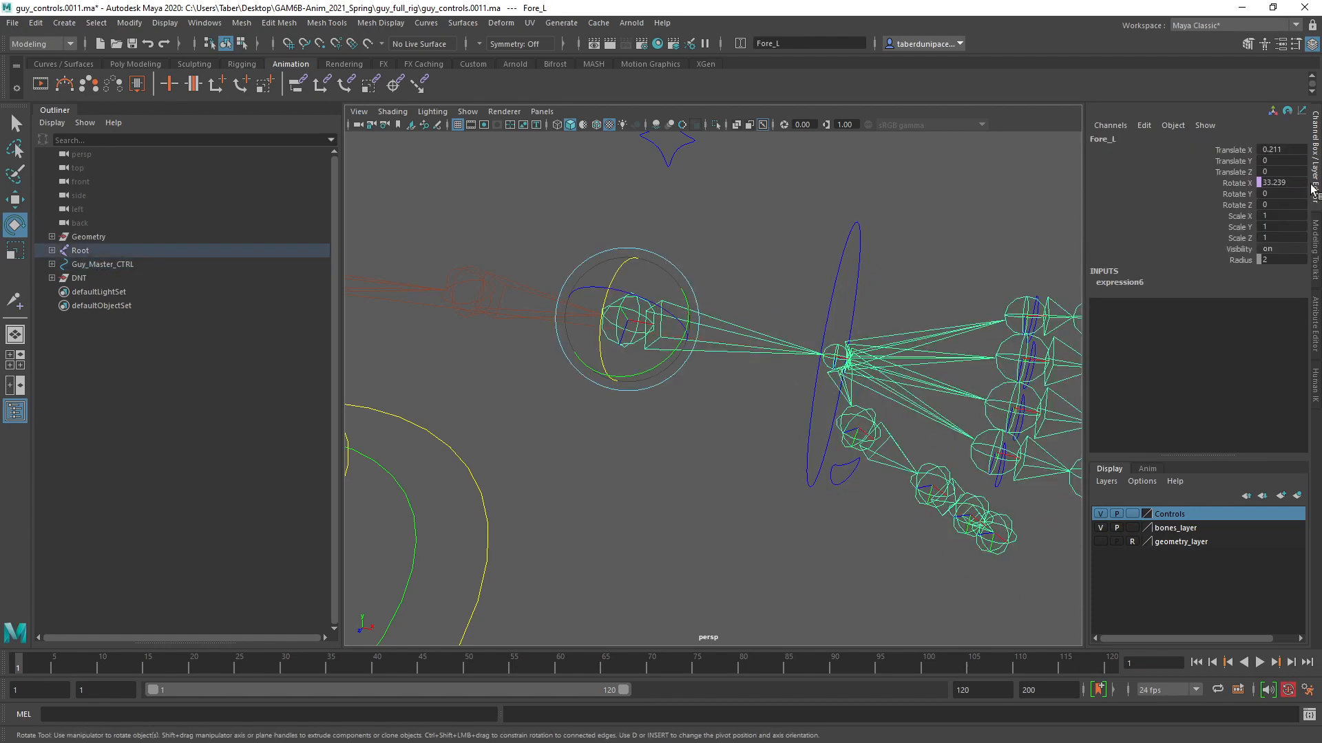
pyautogui.click(832, 322)
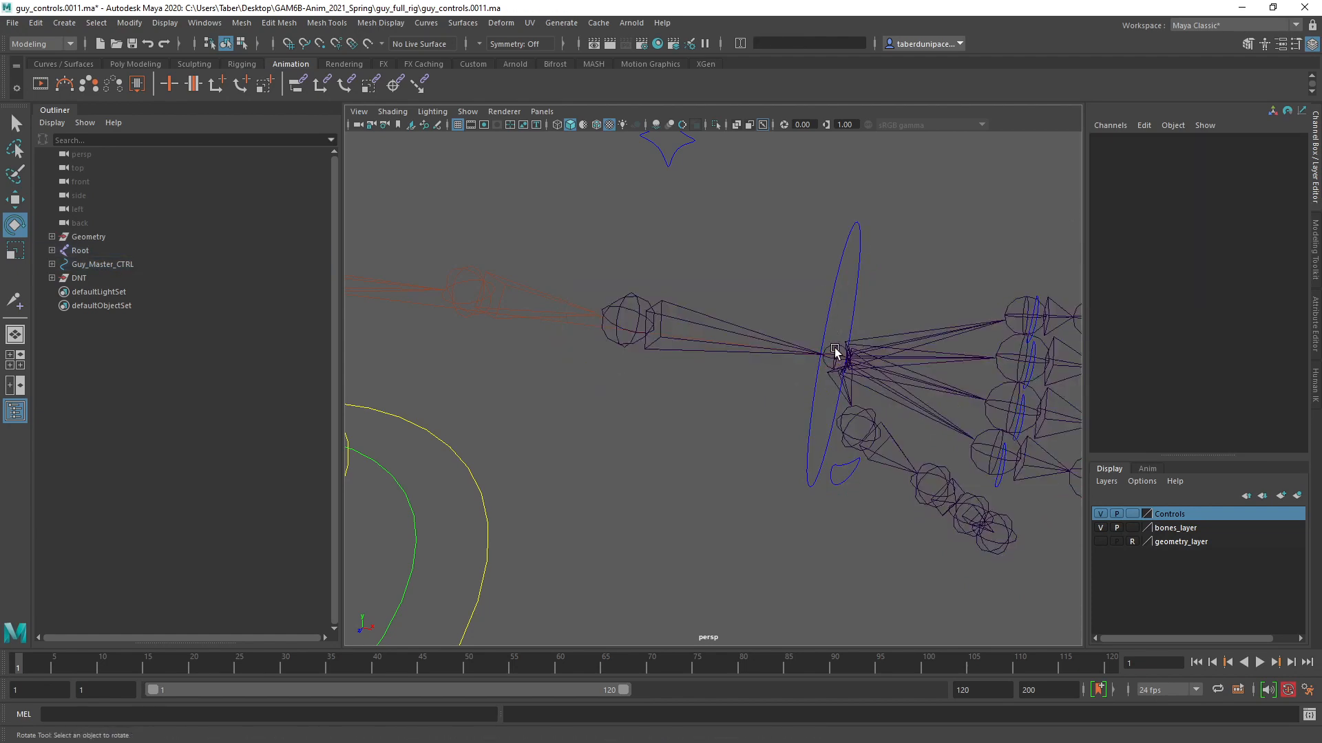
pyautogui.click(835, 352)
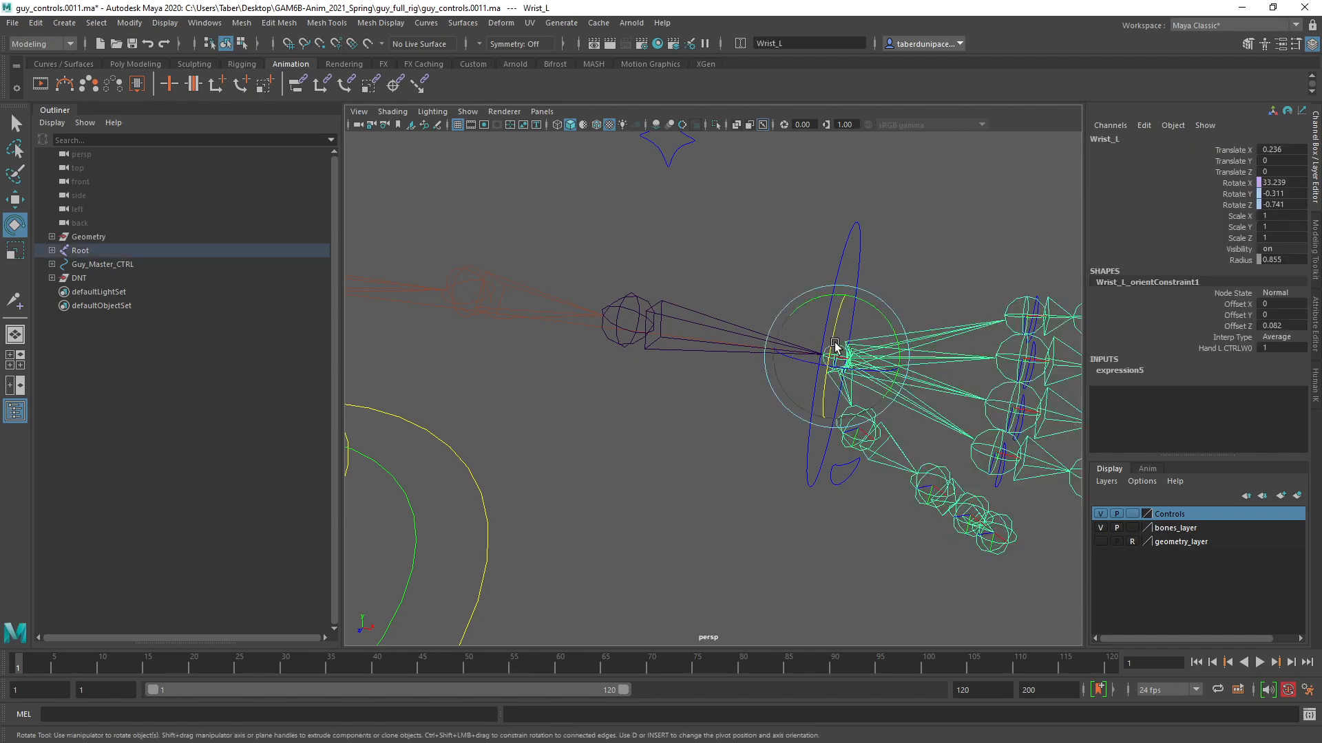
# Step: Reset the left hand control's Rotate X to 0 and clear the selection
pyautogui.click(769, 229)
pyautogui.moveTo(828, 210); pyautogui.dragTo(877, 249)
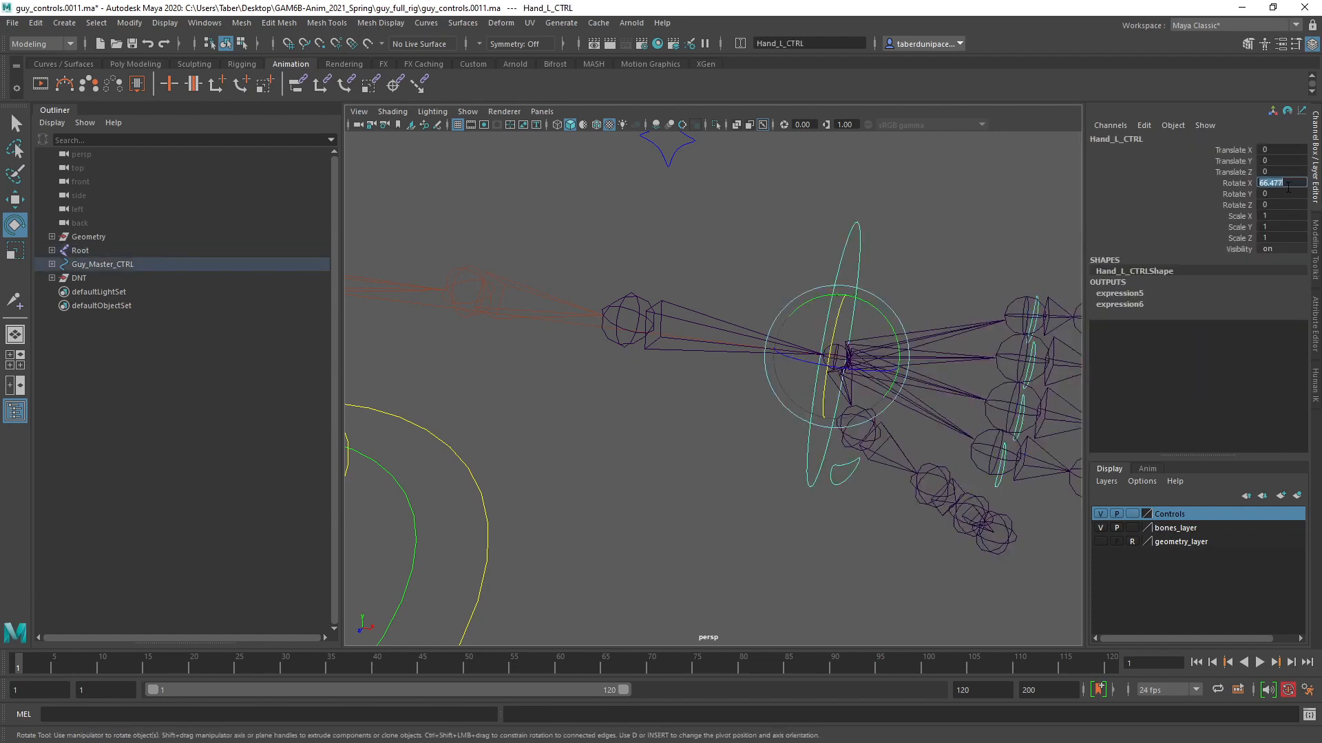
pyautogui.press('Return')
pyautogui.click(810, 240)
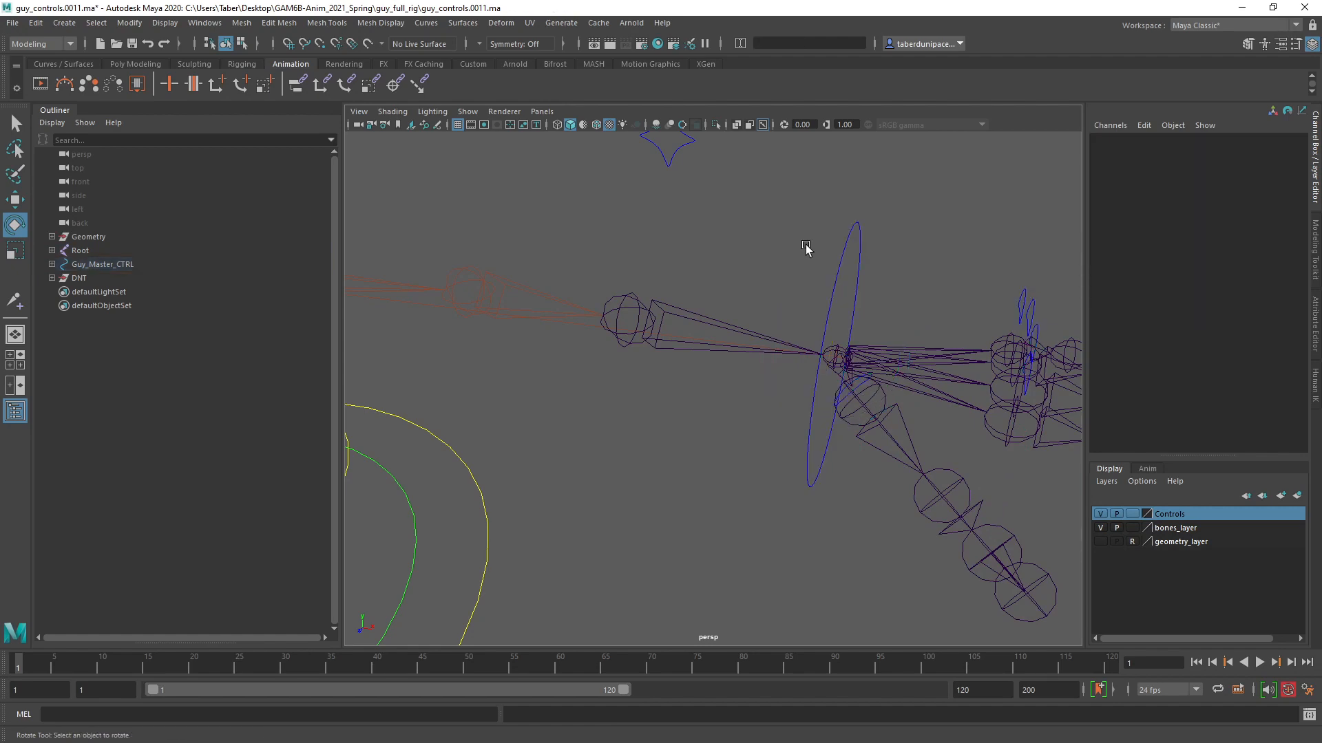
pyautogui.keyDown('alt'); pyautogui.moveTo(806, 248); pyautogui.dragTo(944, 426); pyautogui.keyUp('alt')
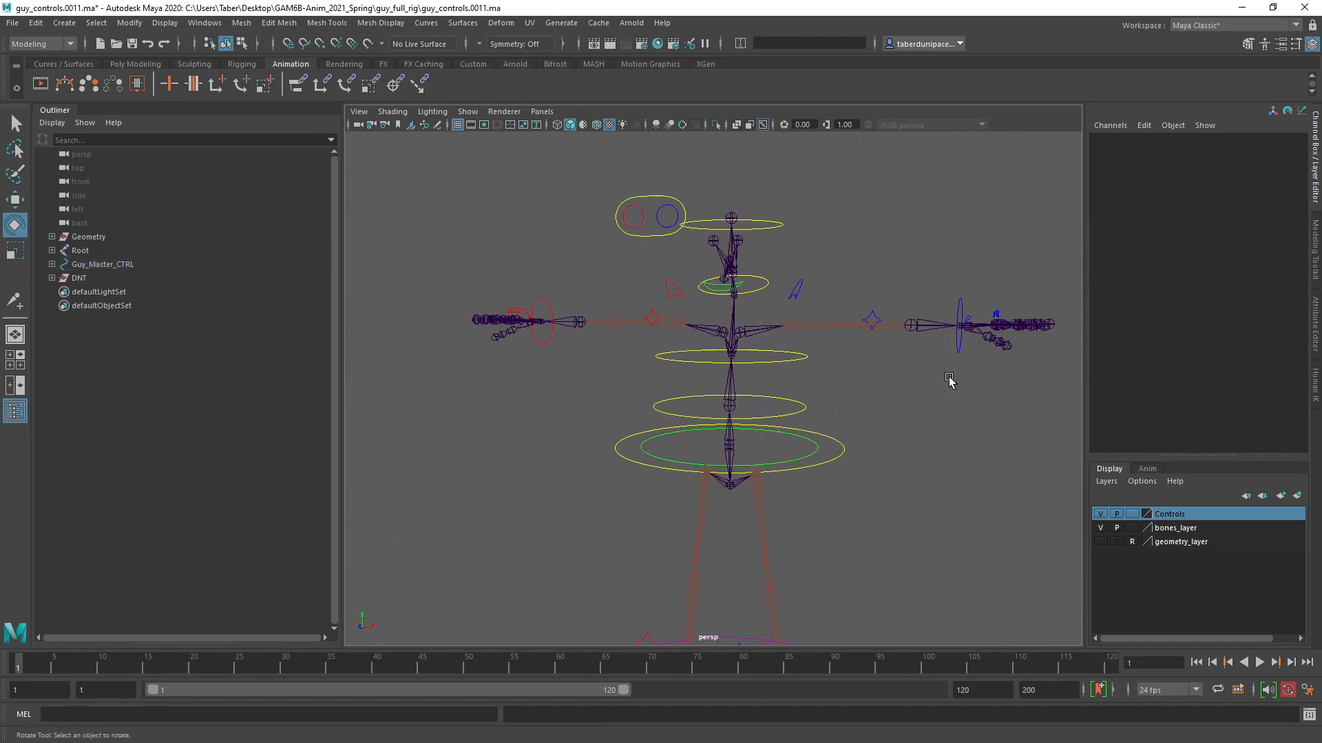
pyautogui.keyDown('alt'); pyautogui.moveTo(948, 380); pyautogui.dragTo(927, 340); pyautogui.keyUp('alt')
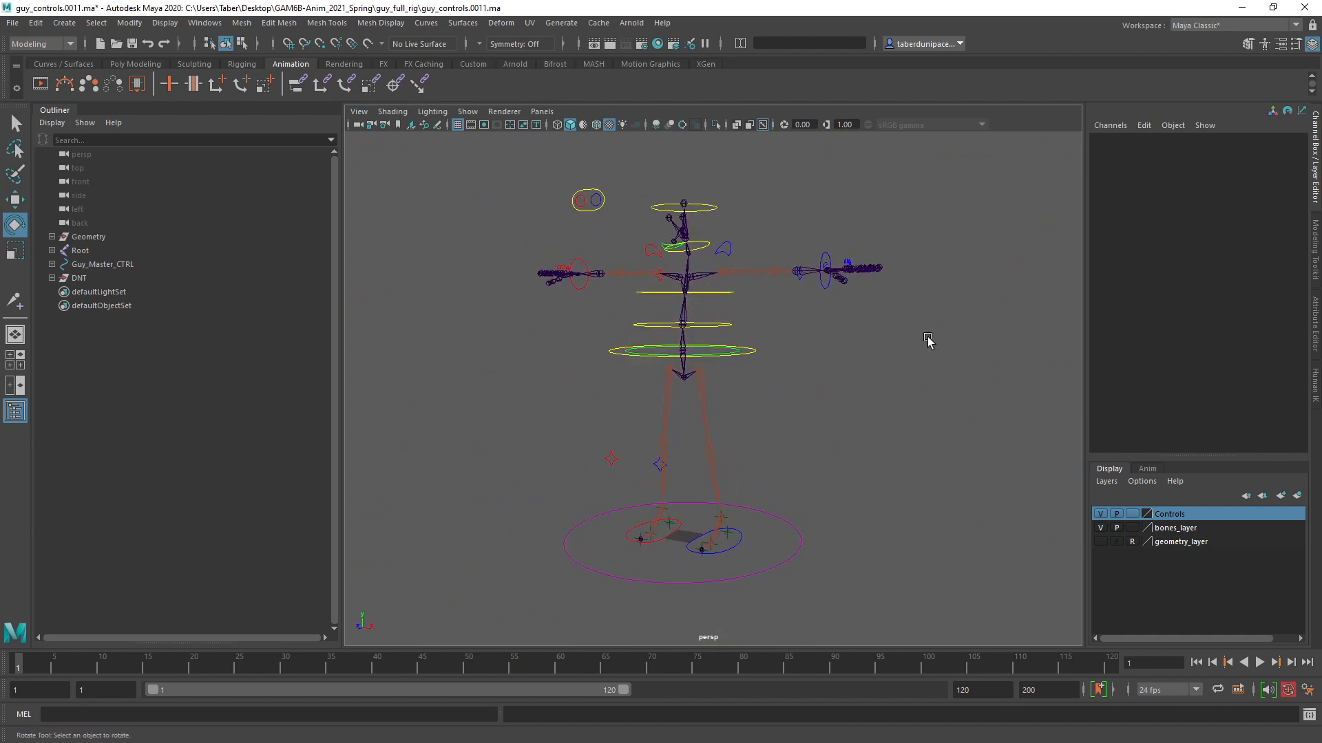
pyautogui.keyDown('alt'); pyautogui.moveTo(785, 388); pyautogui.dragTo(815, 430); pyautogui.keyUp('alt')
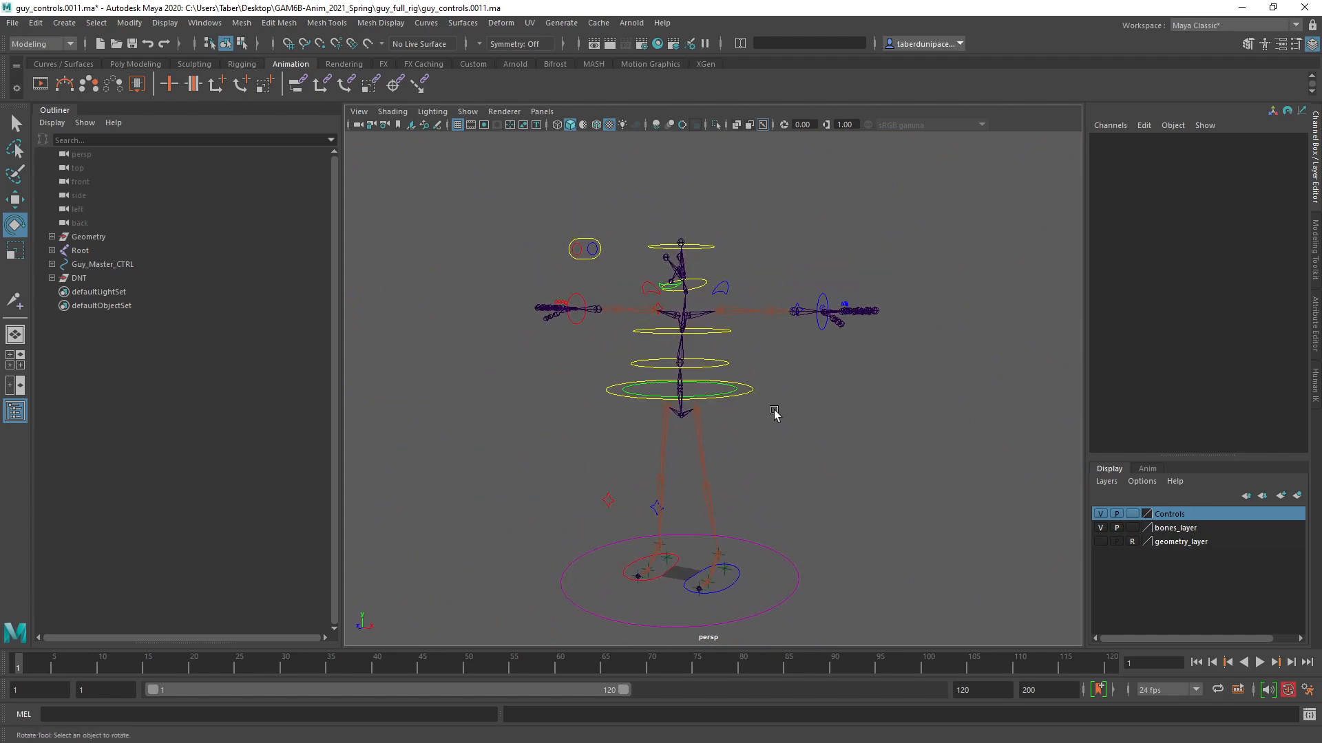